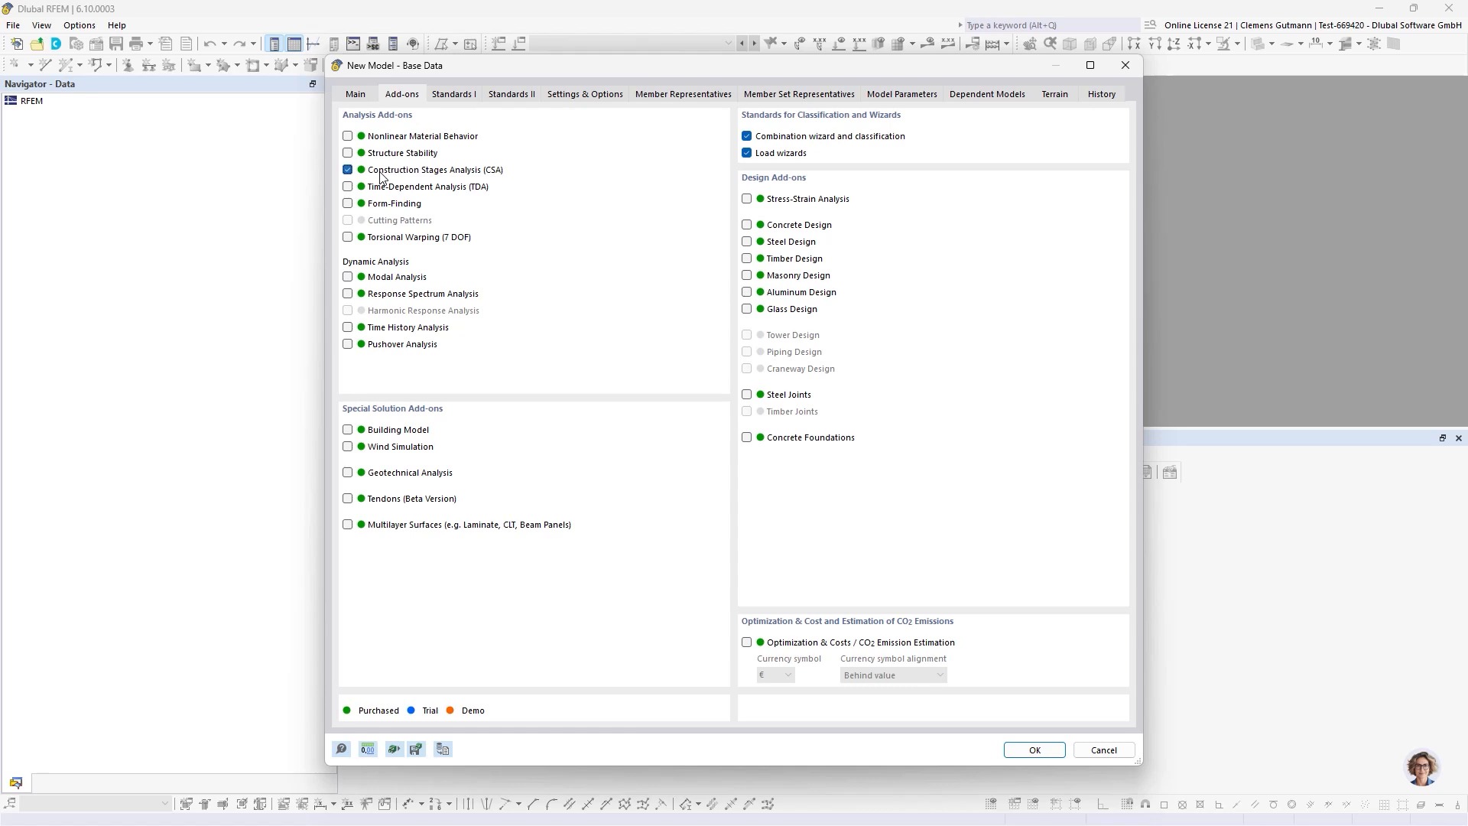
# Activate the Form-Finding and Stress-Strain Analysis add-ons for the new model and view its load standards.
pyautogui.click(386, 203)
pyautogui.click(795, 200)
pyautogui.click(475, 98)
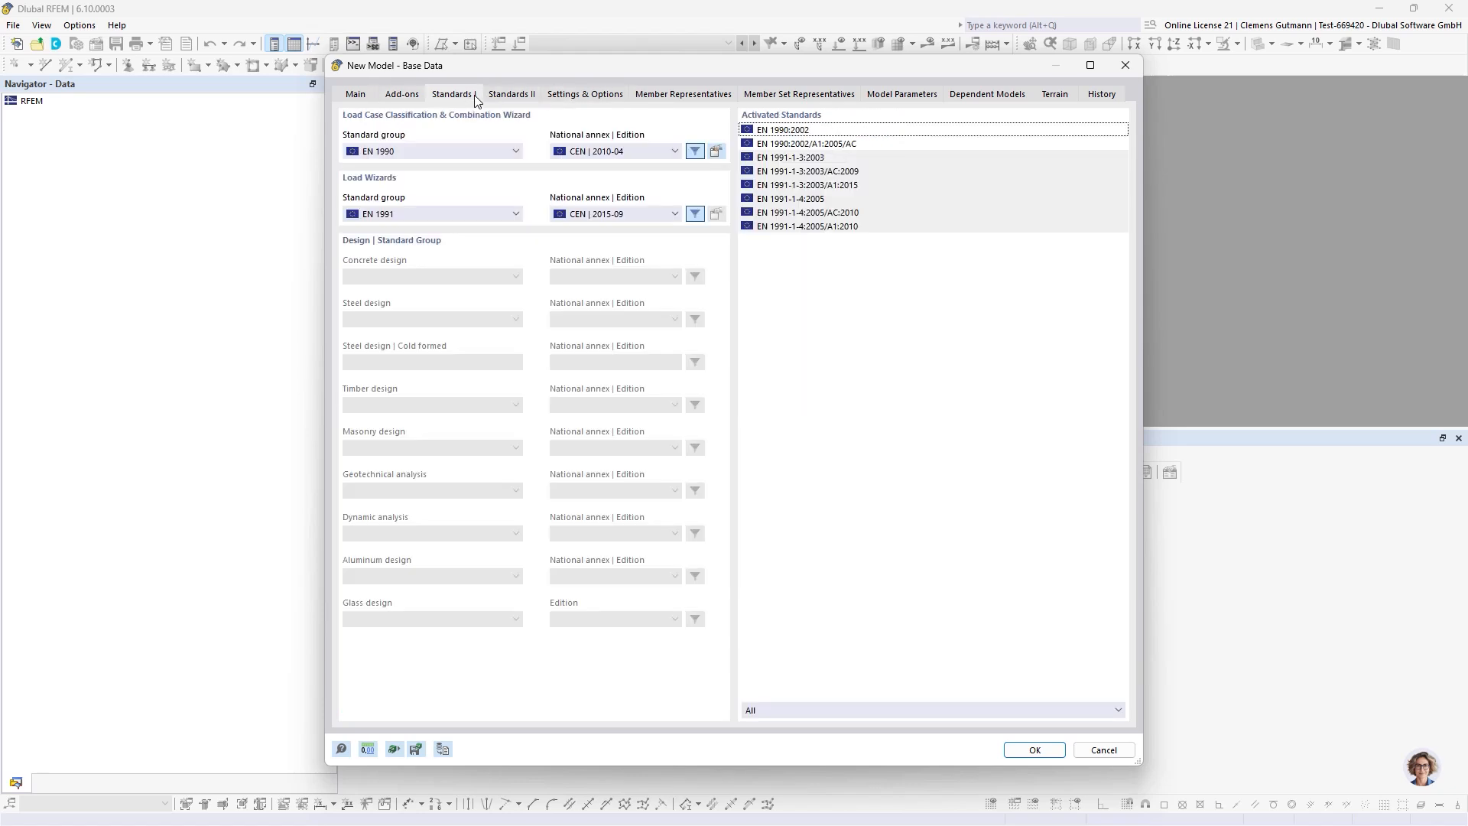
# Deactivate Member Representatives and Member Set Representatives in the model options and confirm the base data.
pyautogui.click(583, 97)
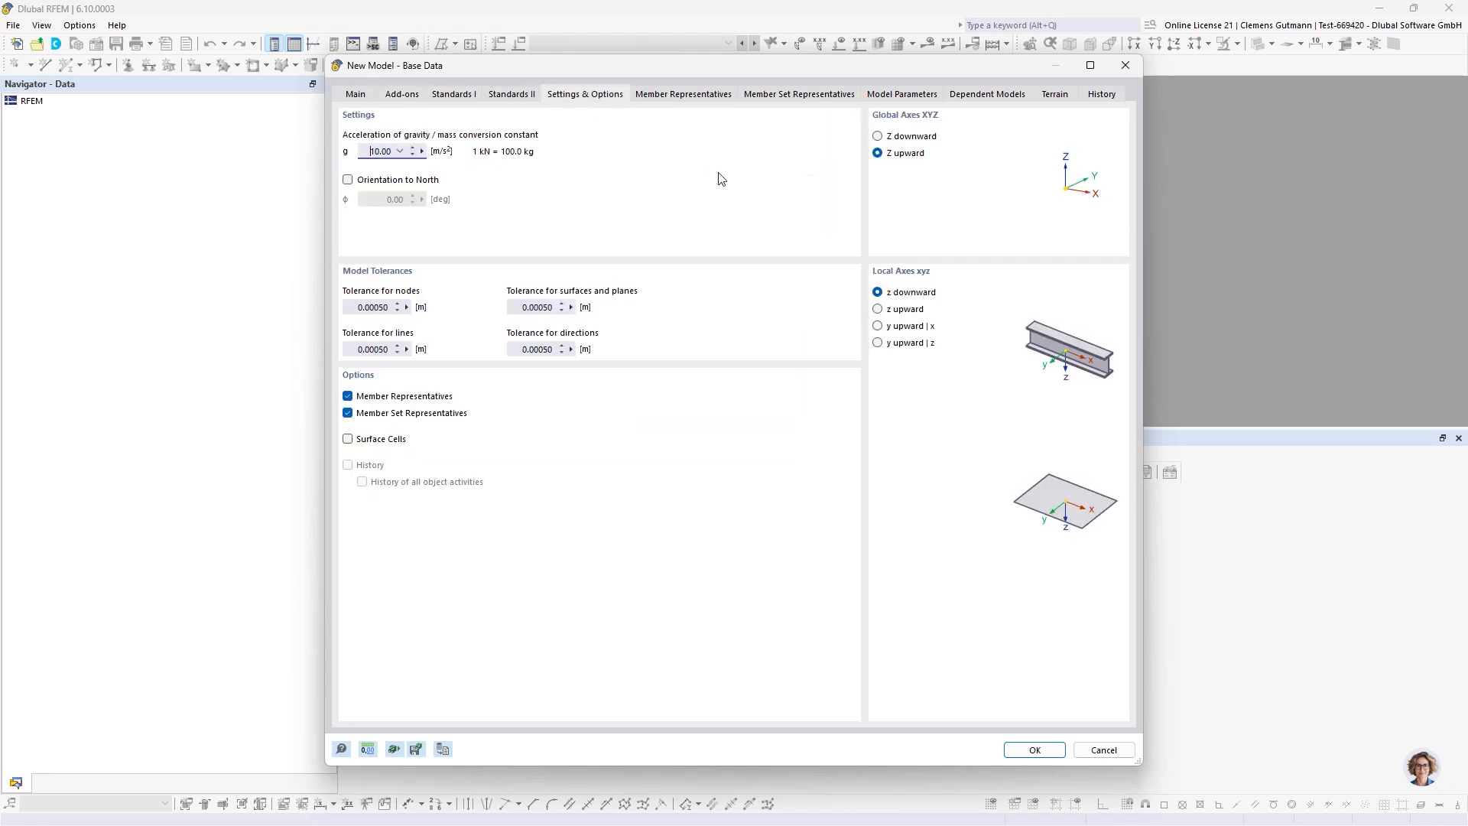
pyautogui.click(376, 398)
pyautogui.click(385, 412)
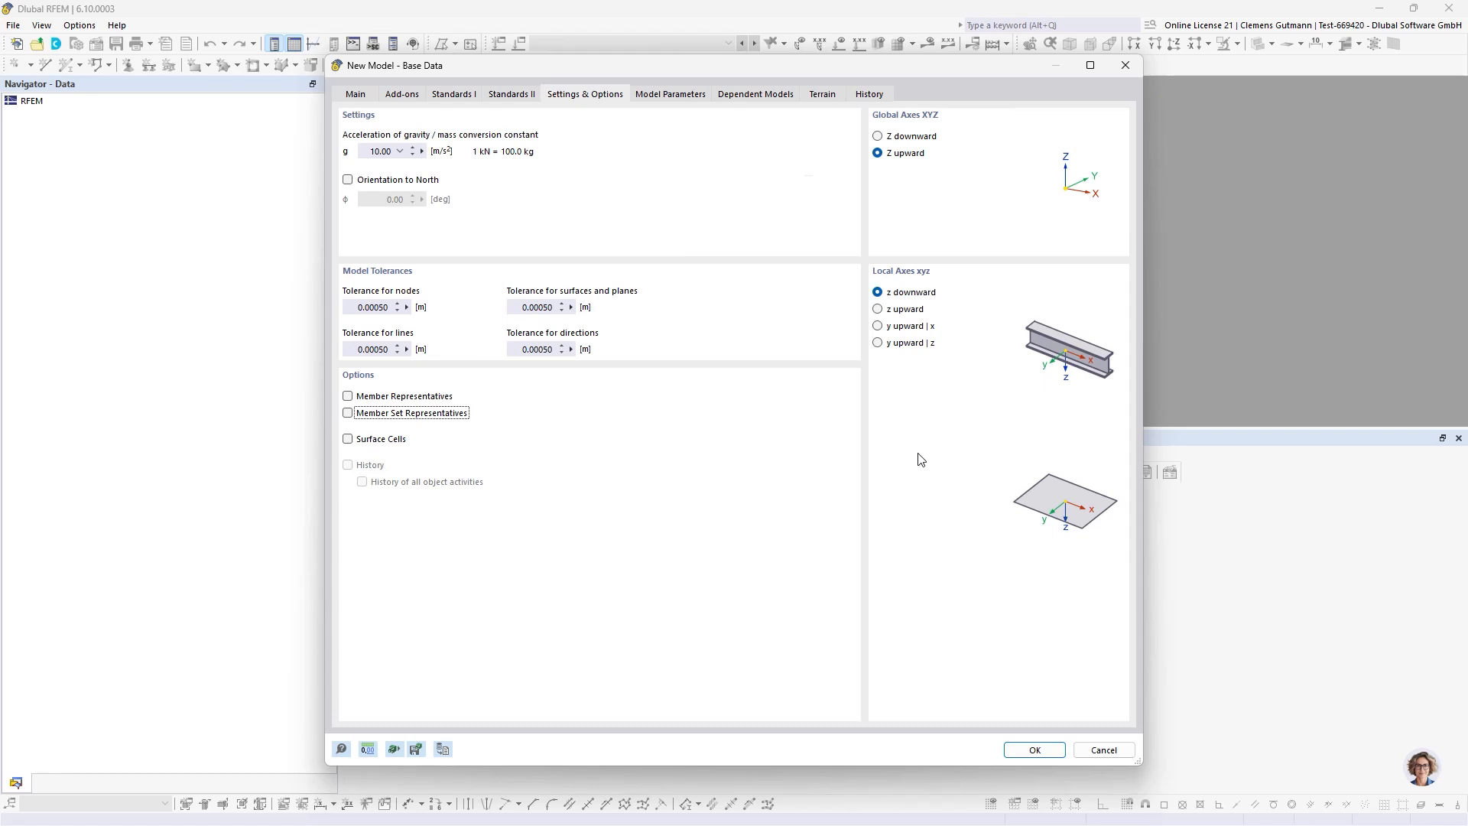
pyautogui.click(1037, 749)
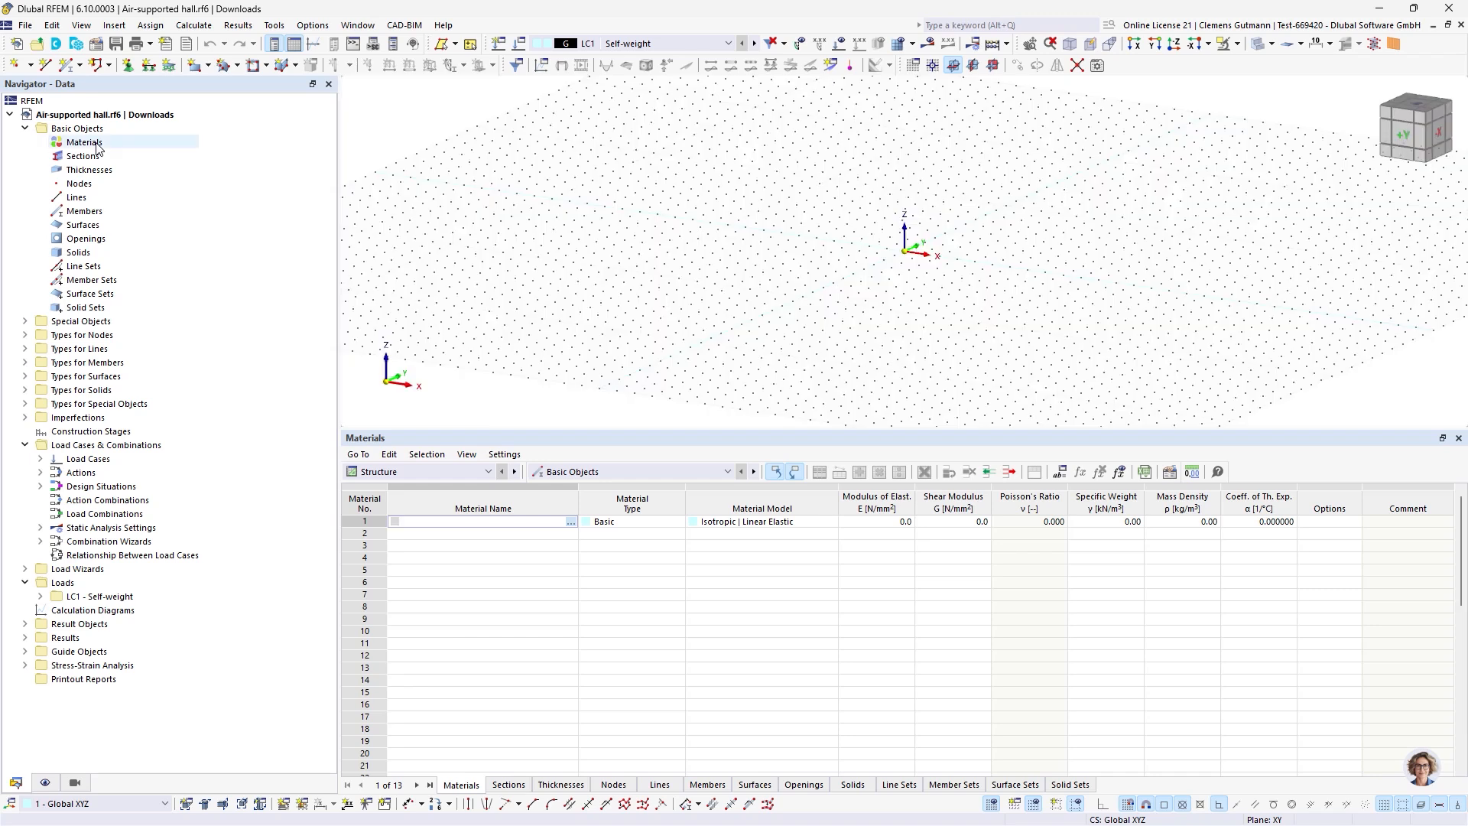
# Create a new material and assign it the library fabric PES-PVC Typ II.
pyautogui.rightClick(93, 142)
pyautogui.click(124, 170)
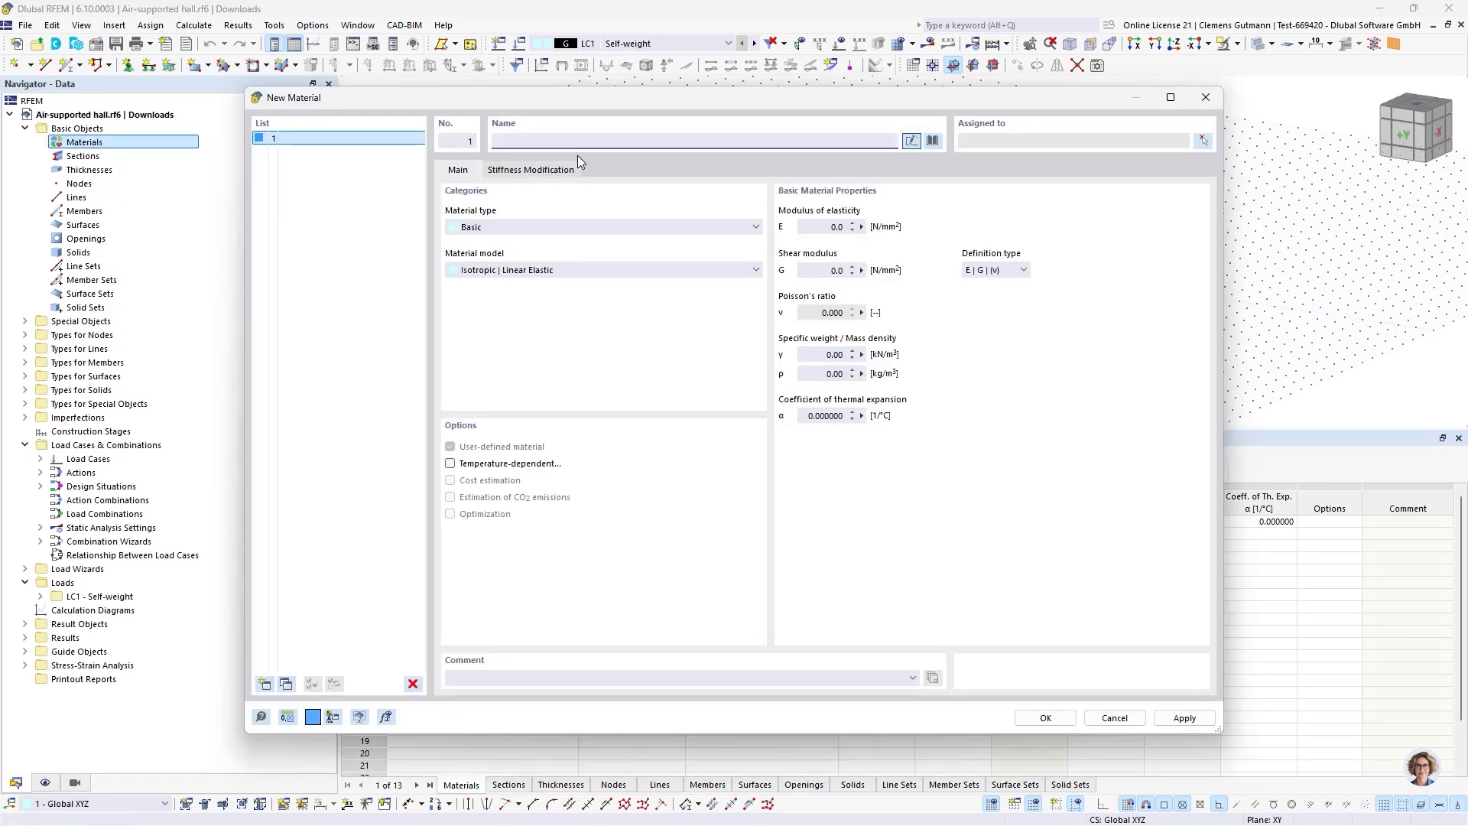
pyautogui.write('PVC')
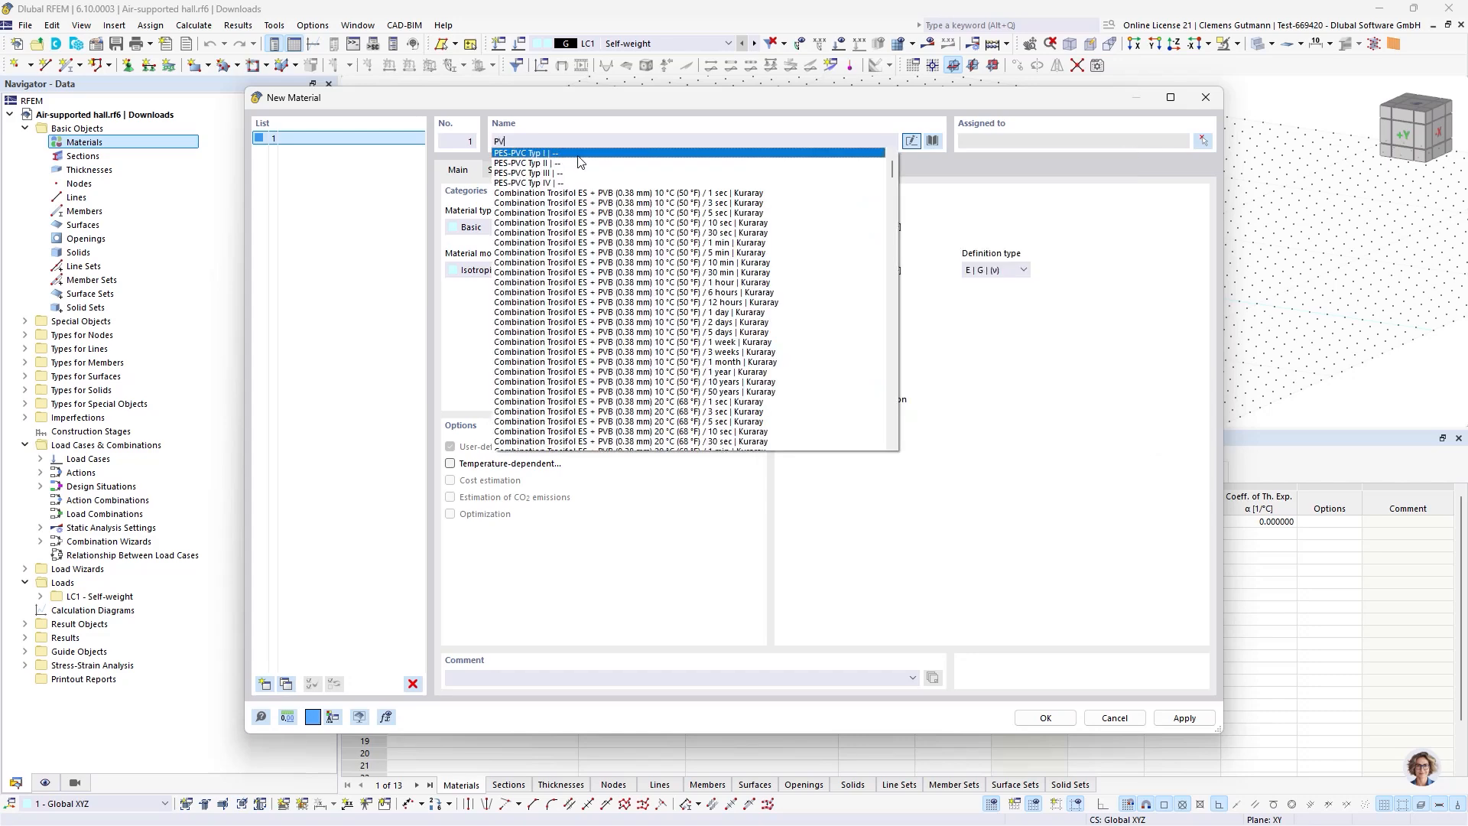
pyautogui.click(543, 163)
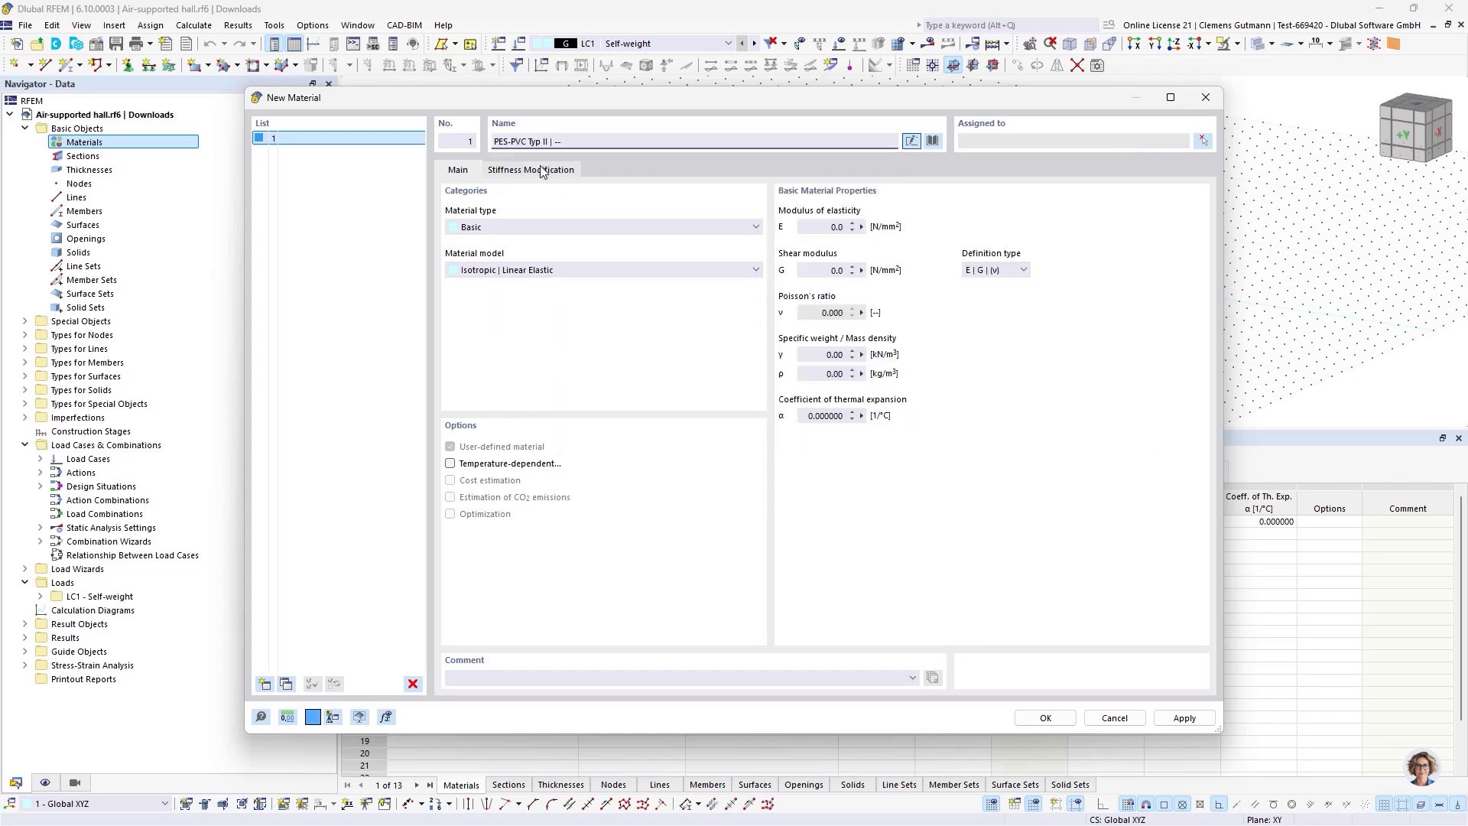
# Add a second material using the library gas Dry air.
pyautogui.click(264, 683)
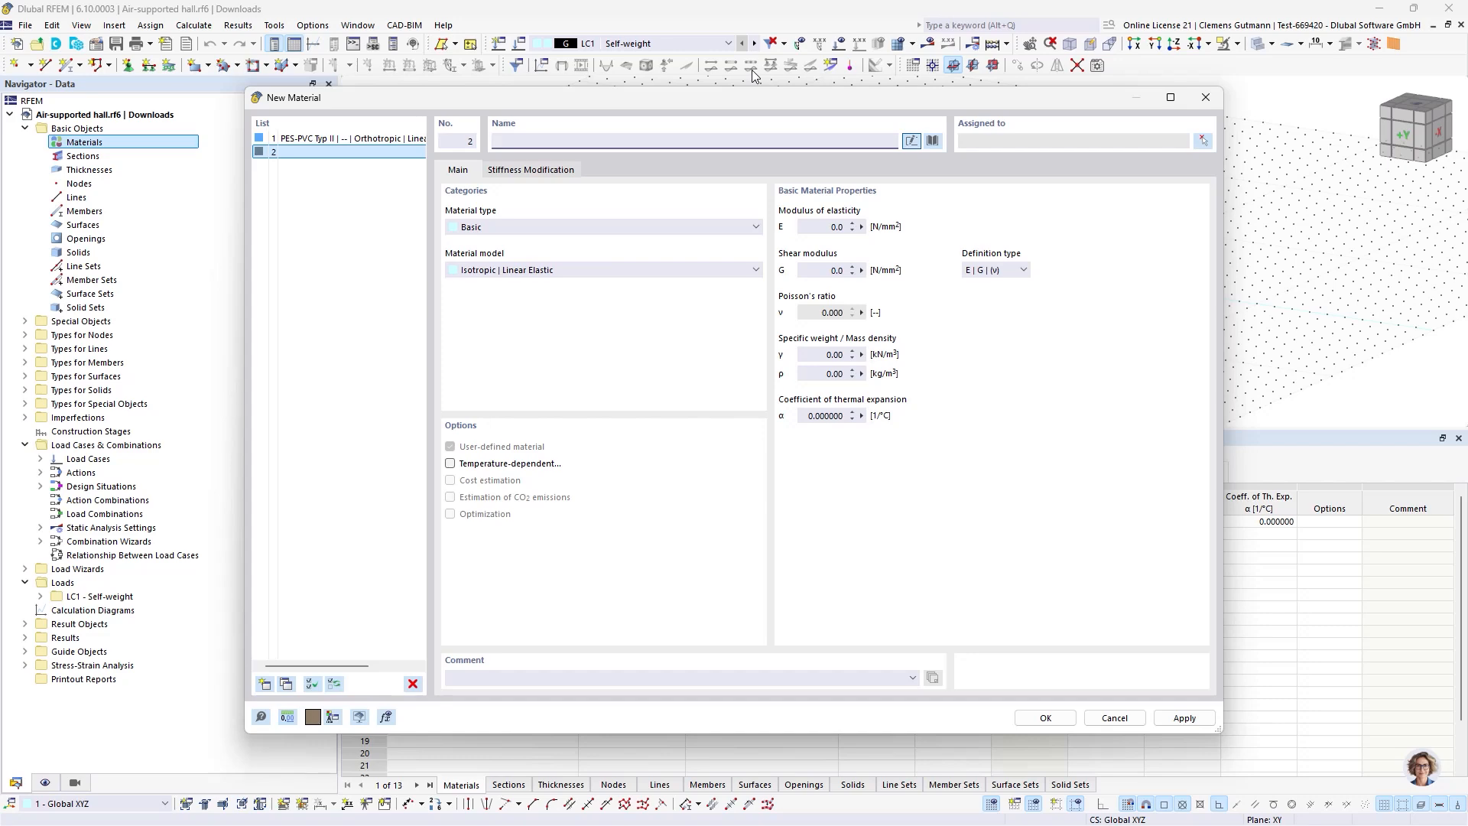
pyautogui.write('air')
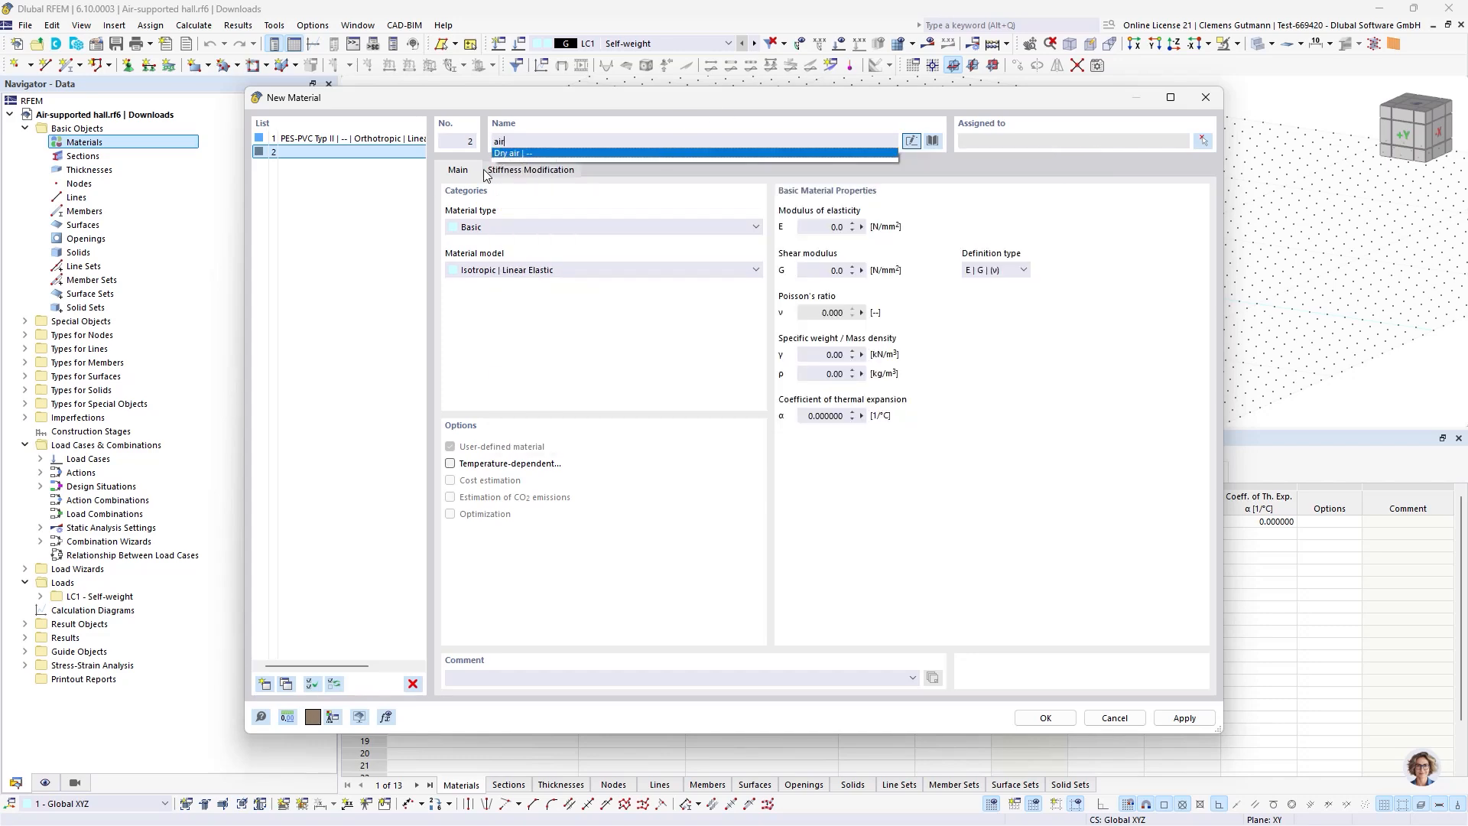
pyautogui.click(516, 152)
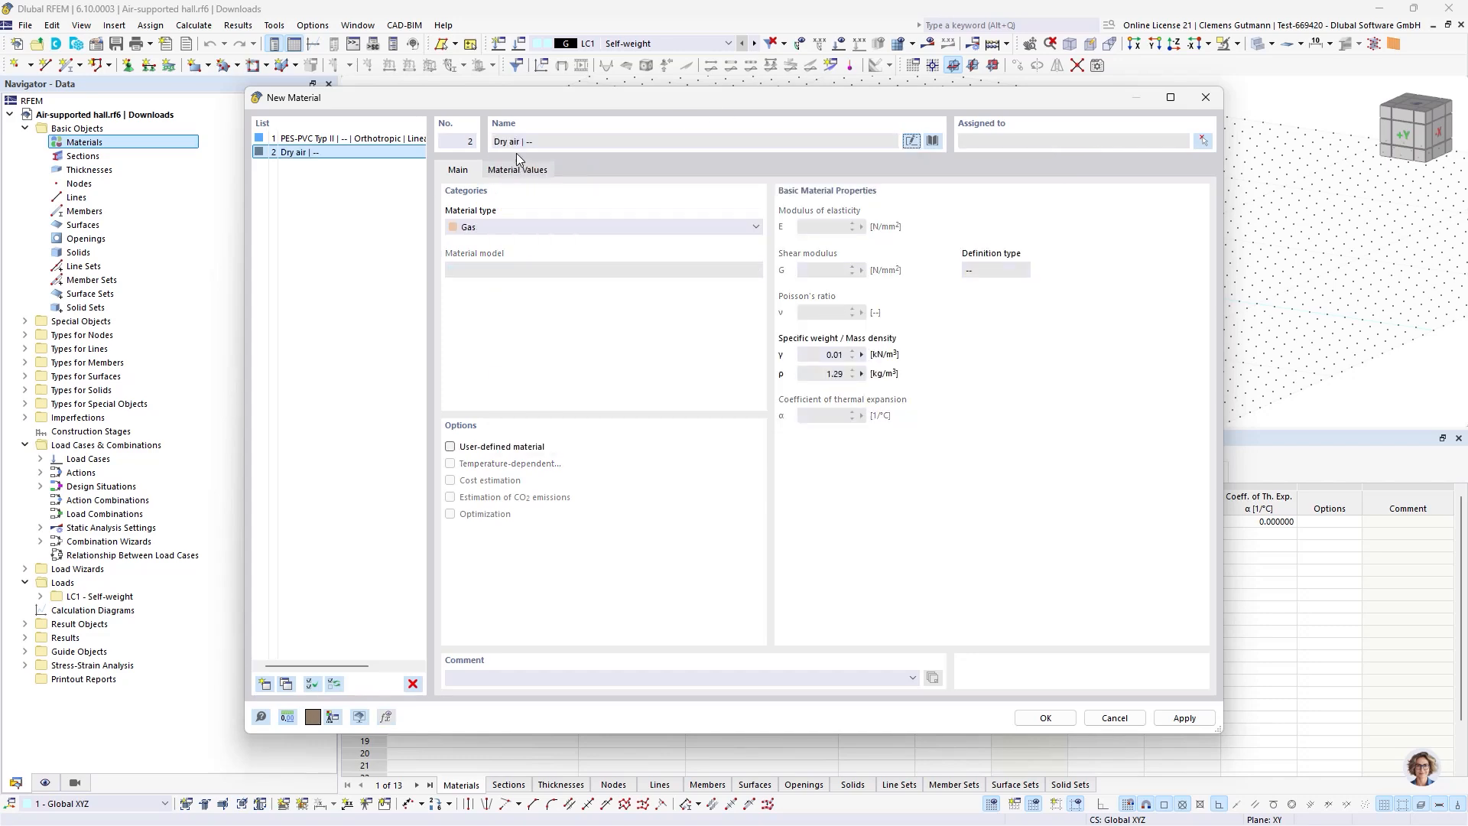
# Add a third material, the cable steel OSS VERZ from FATZER, and confirm the material definitions.
pyautogui.click(264, 684)
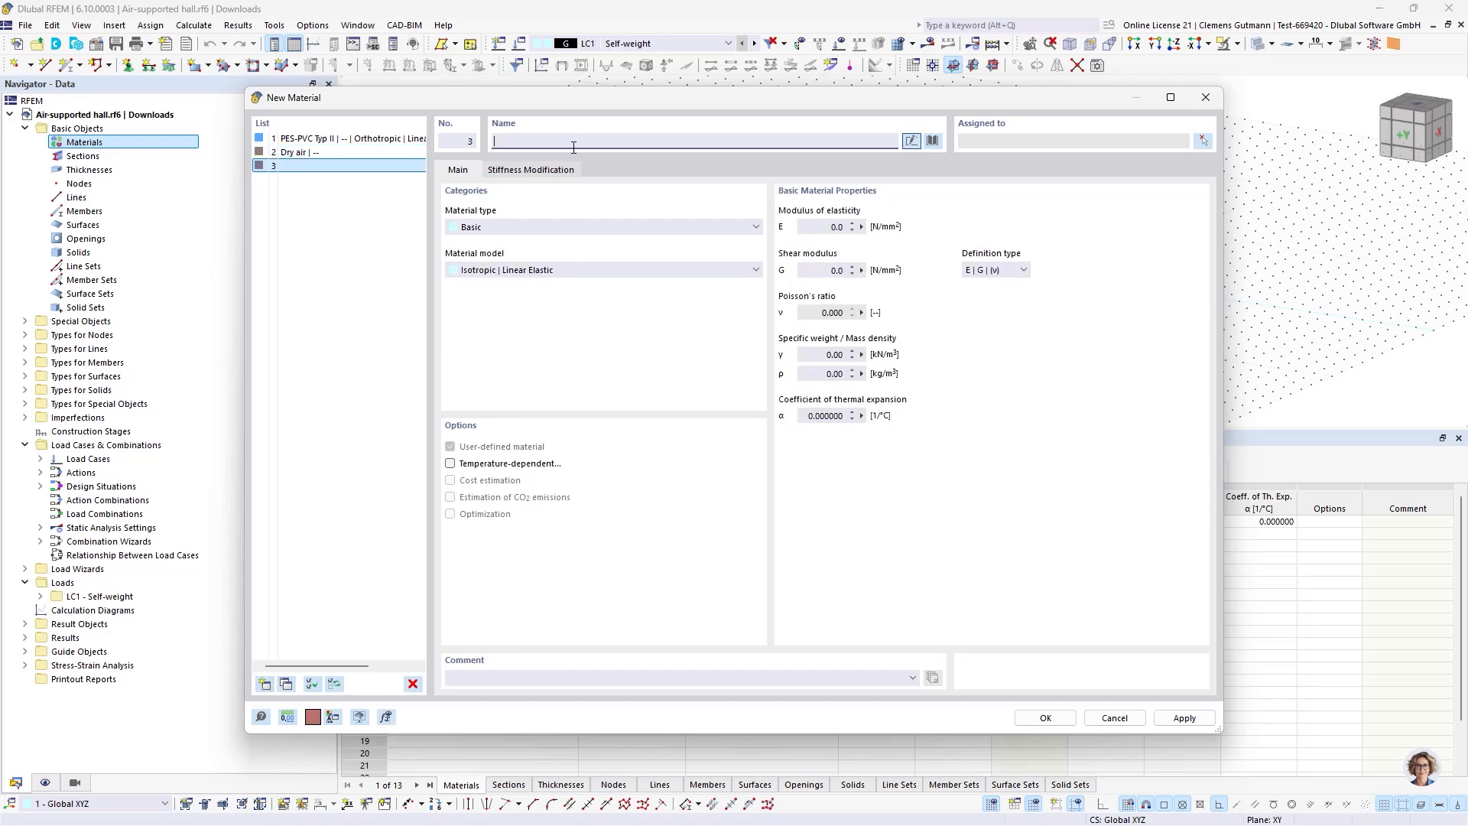
pyautogui.write('f')
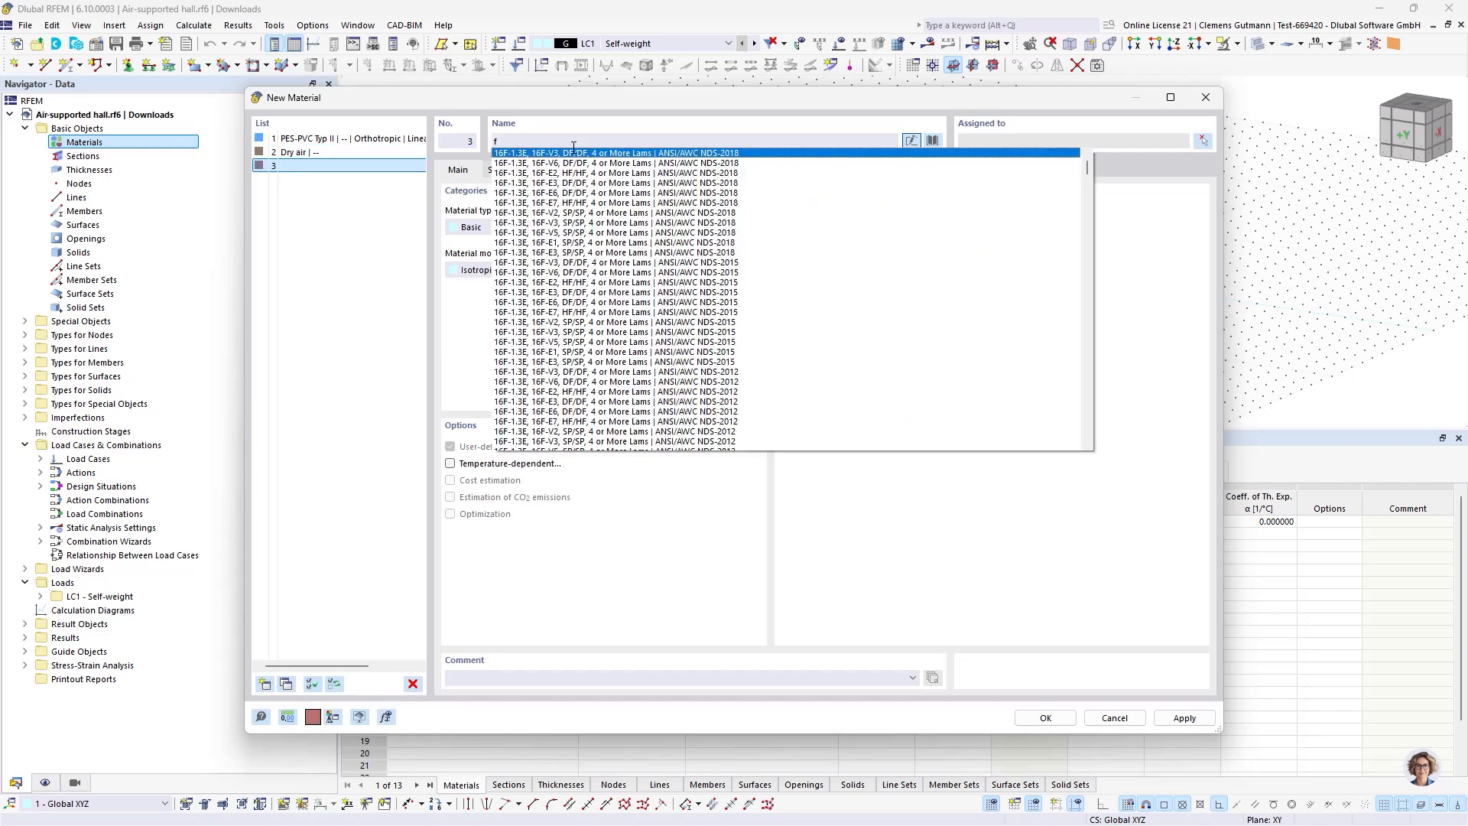
pyautogui.write('atz')
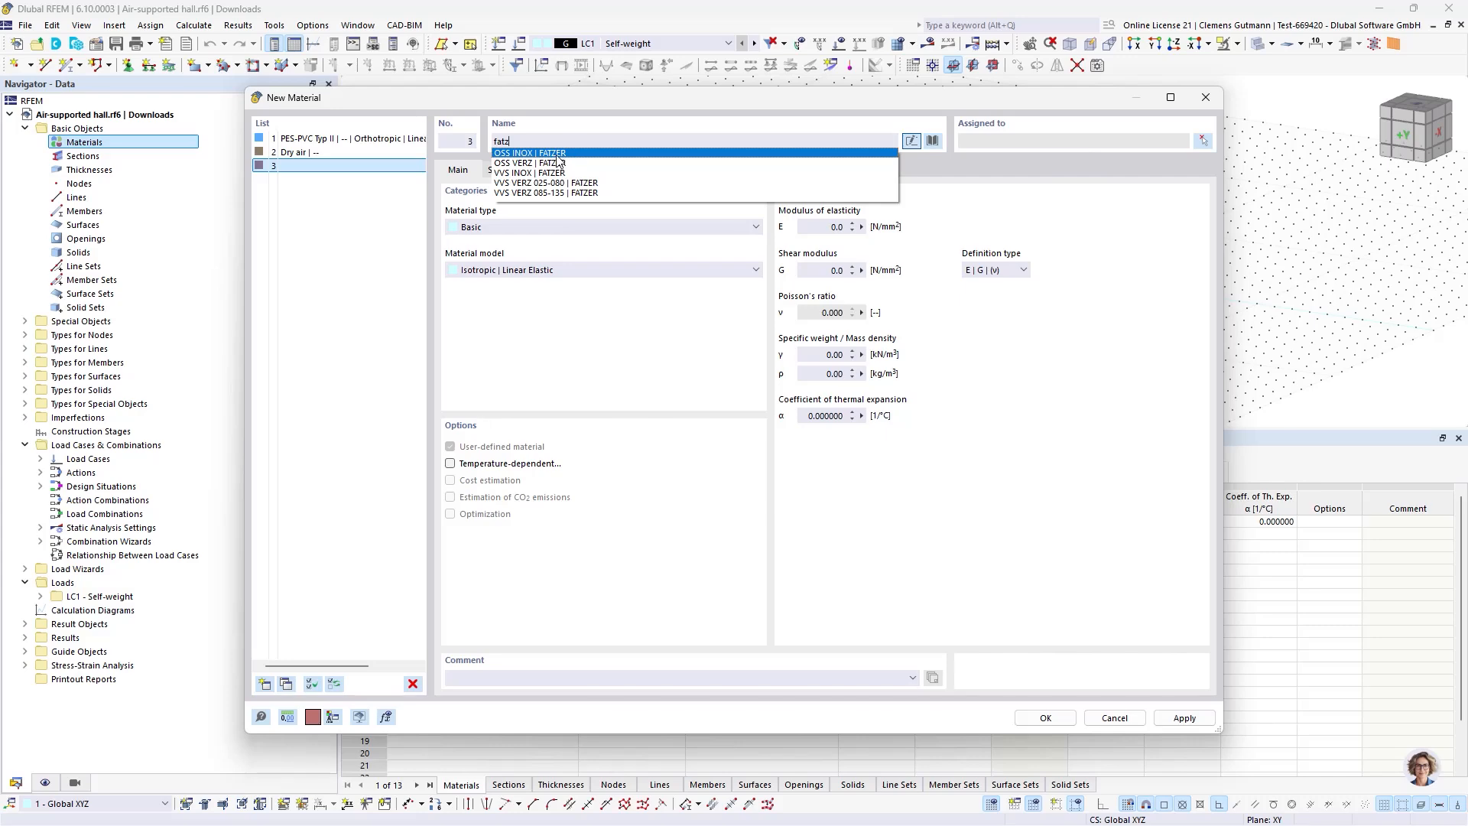
pyautogui.click(552, 164)
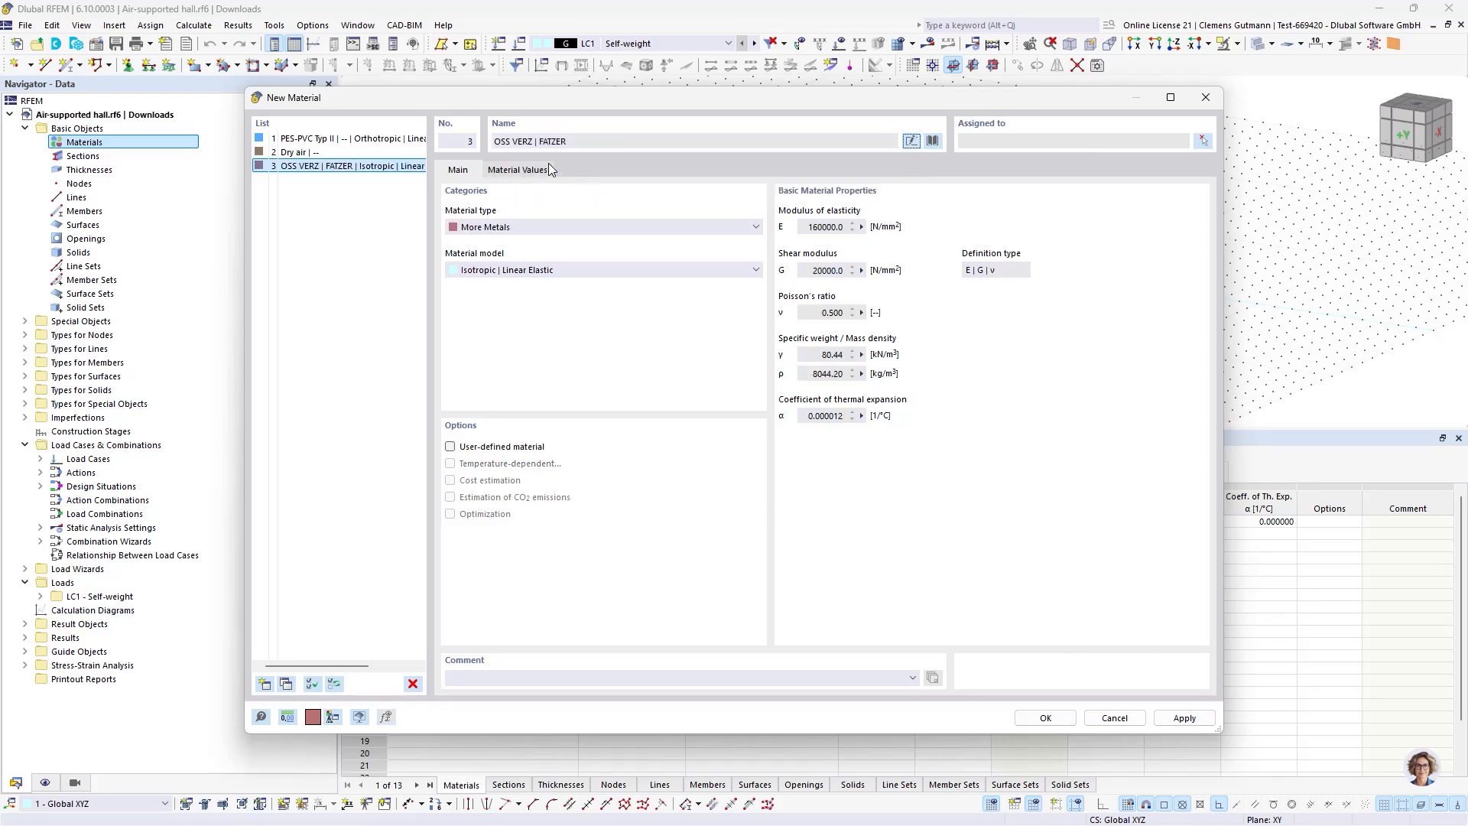
pyautogui.click(1044, 717)
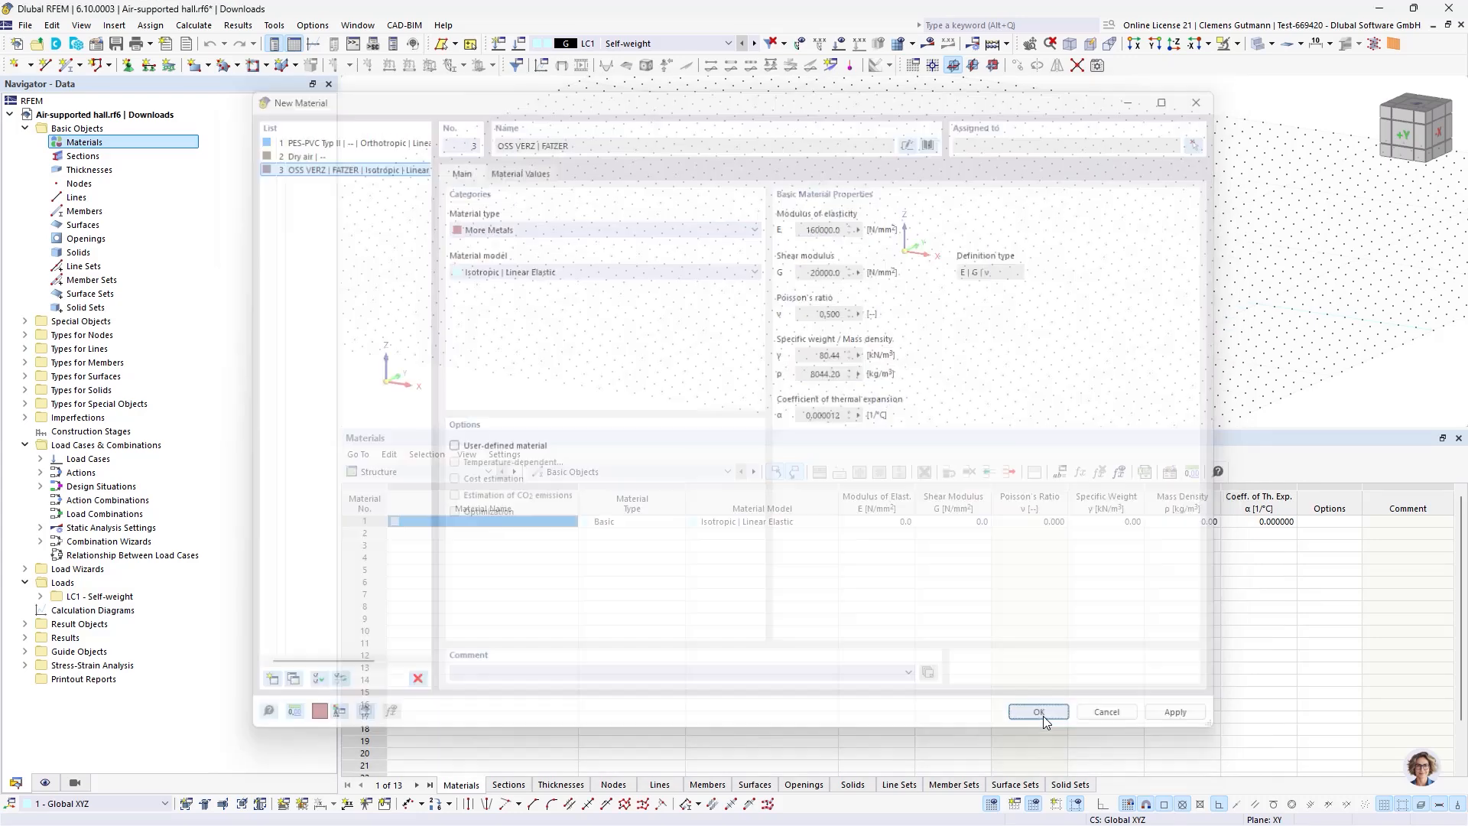
# Create a new section and assign it the OSS VERZ | FATZER material.
pyautogui.rightClick(93, 156)
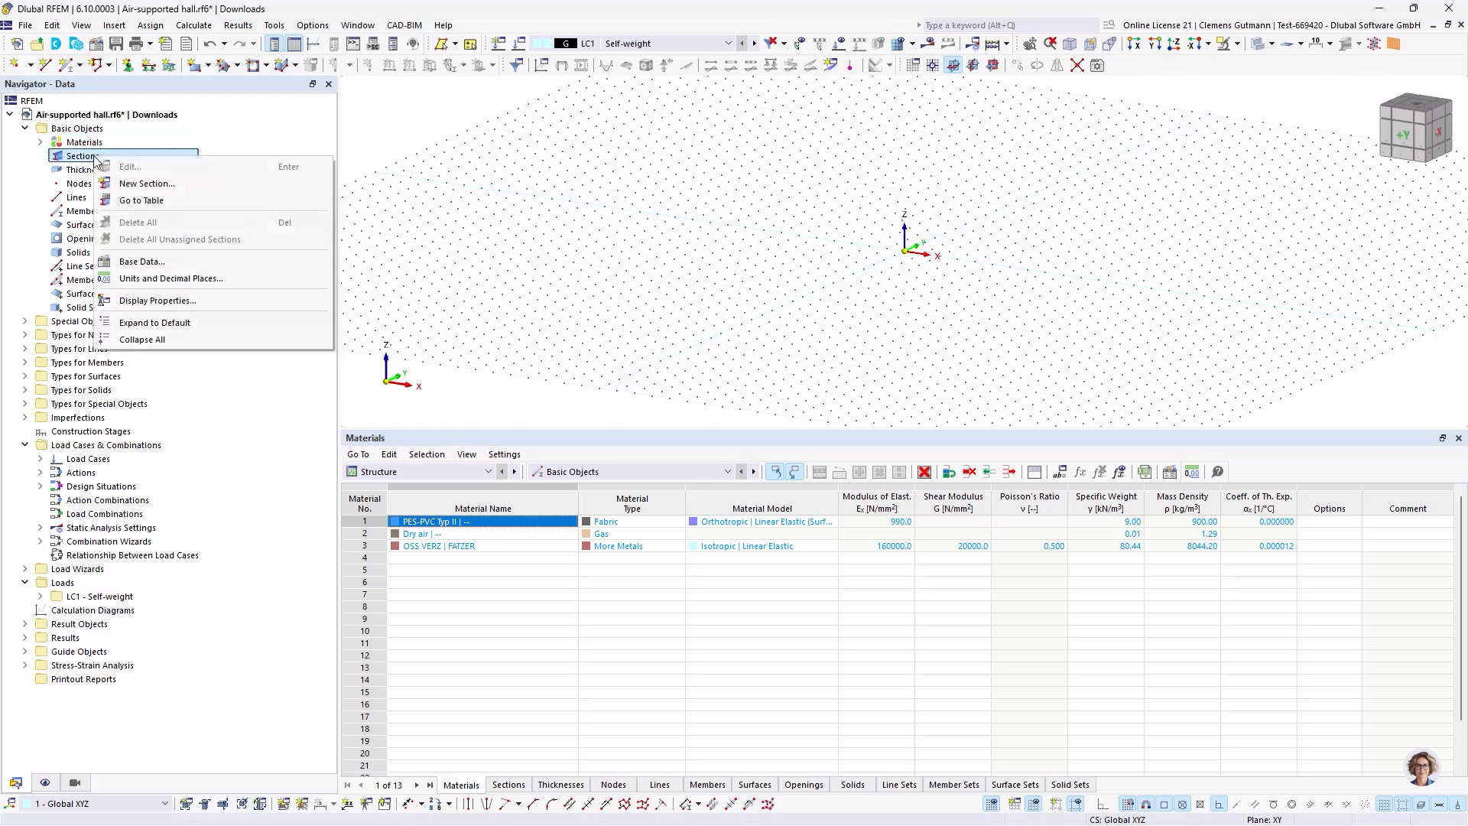
pyautogui.click(122, 184)
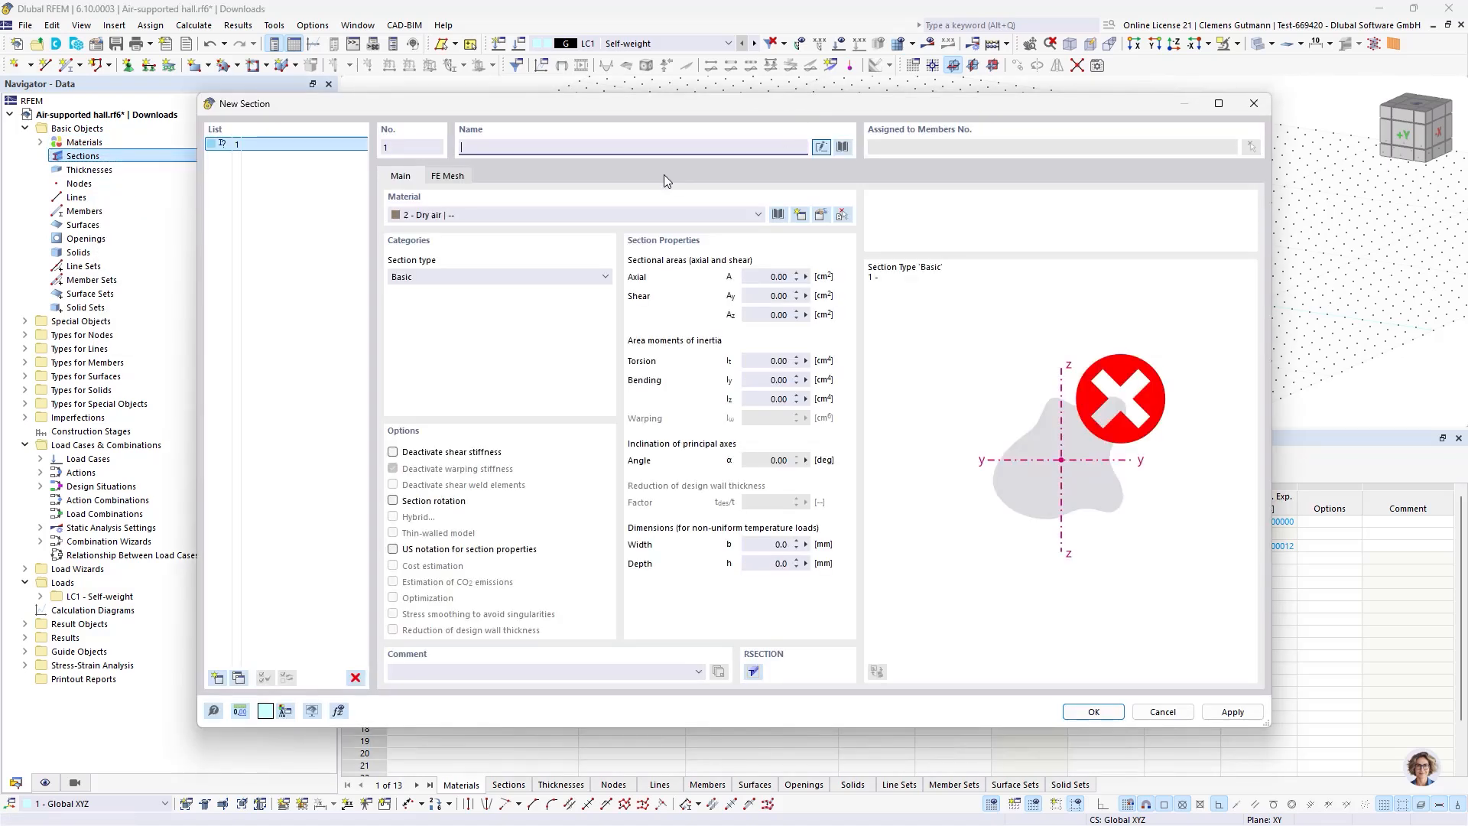
pyautogui.click(609, 215)
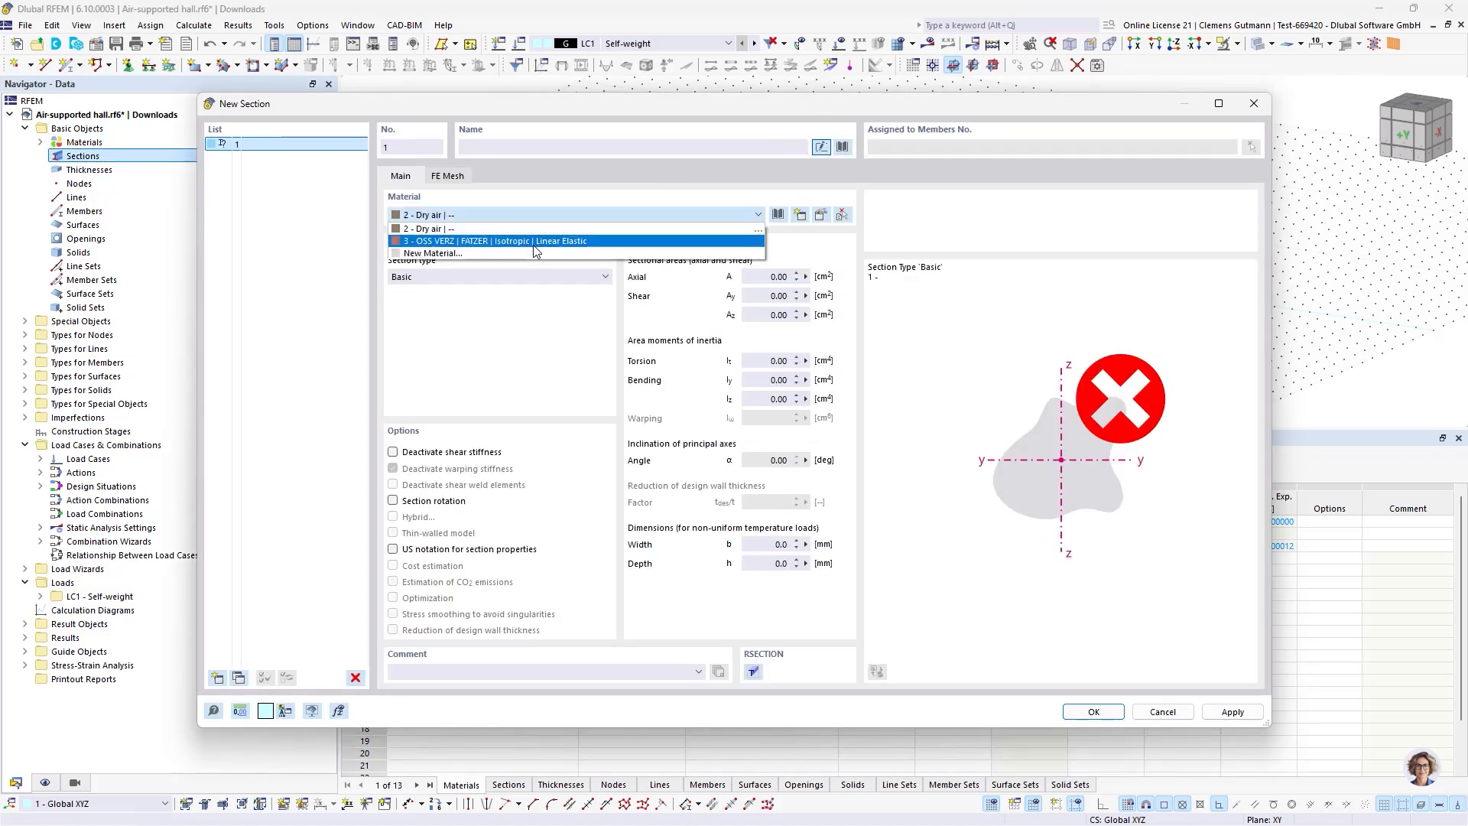
pyautogui.click(541, 241)
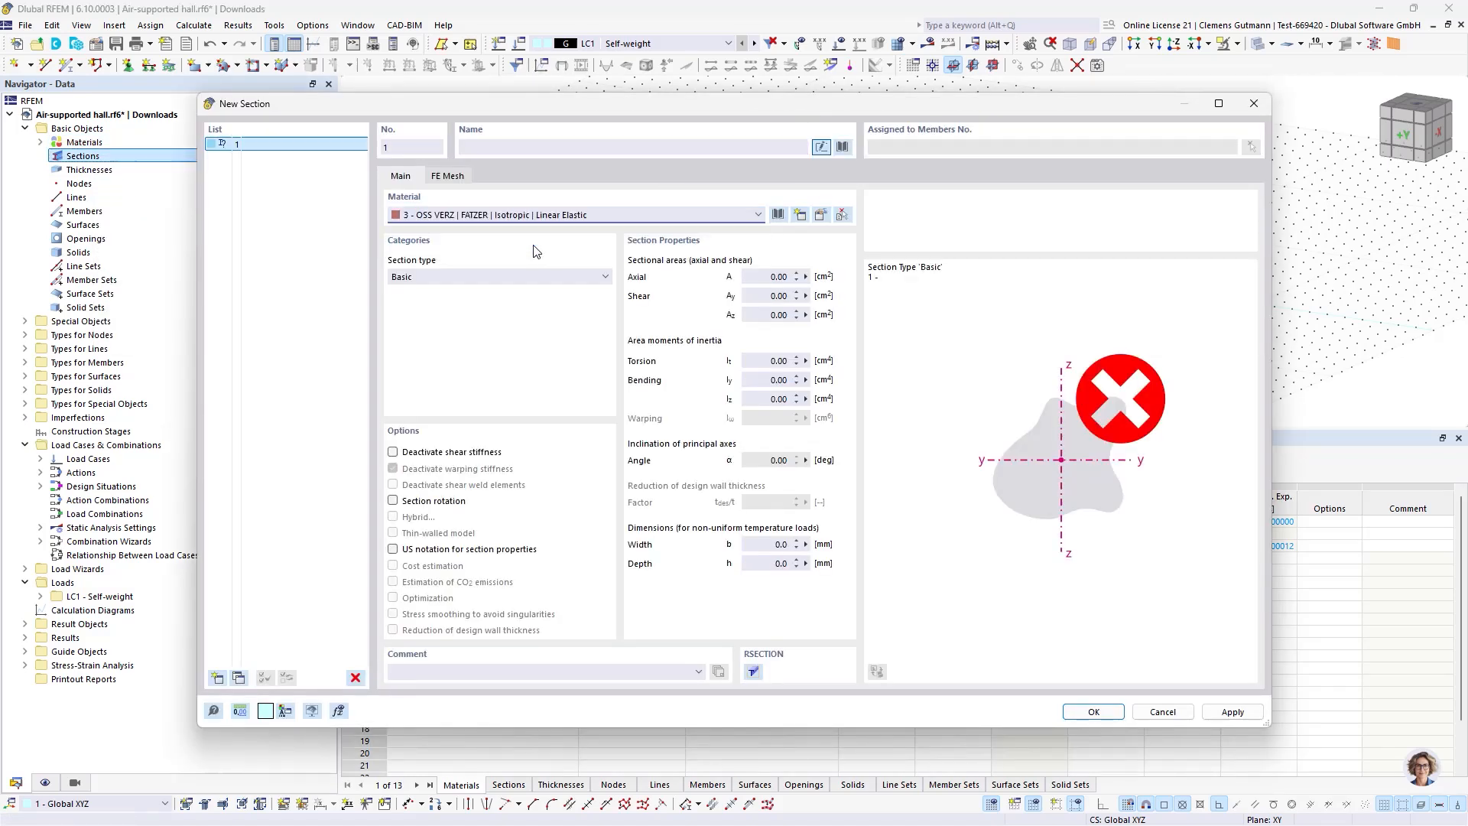
# Look through the FATZER OSS INOX and OSS VERZ cable series in the standardized section library.
pyautogui.click(842, 146)
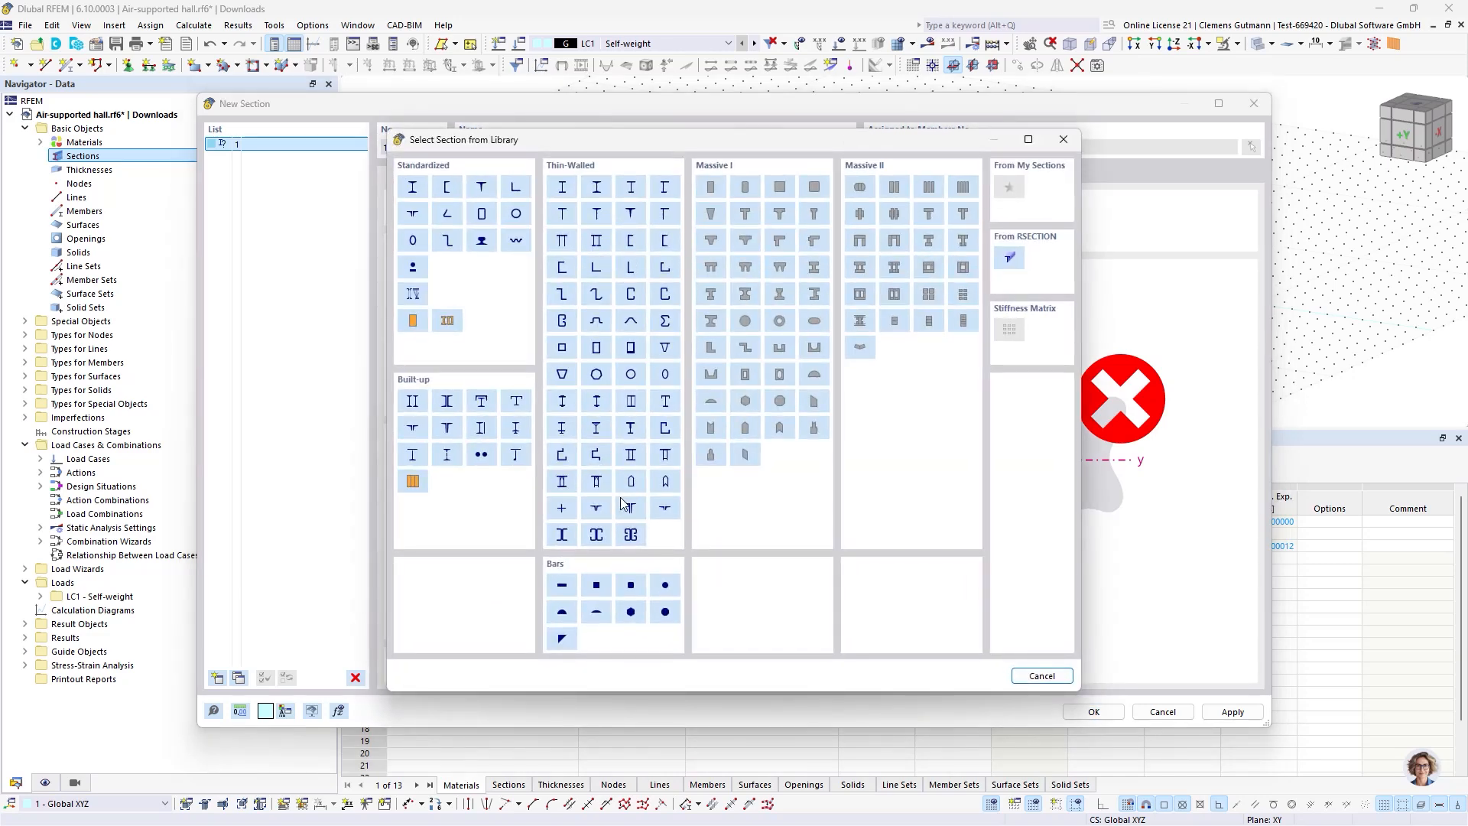
pyautogui.click(412, 267)
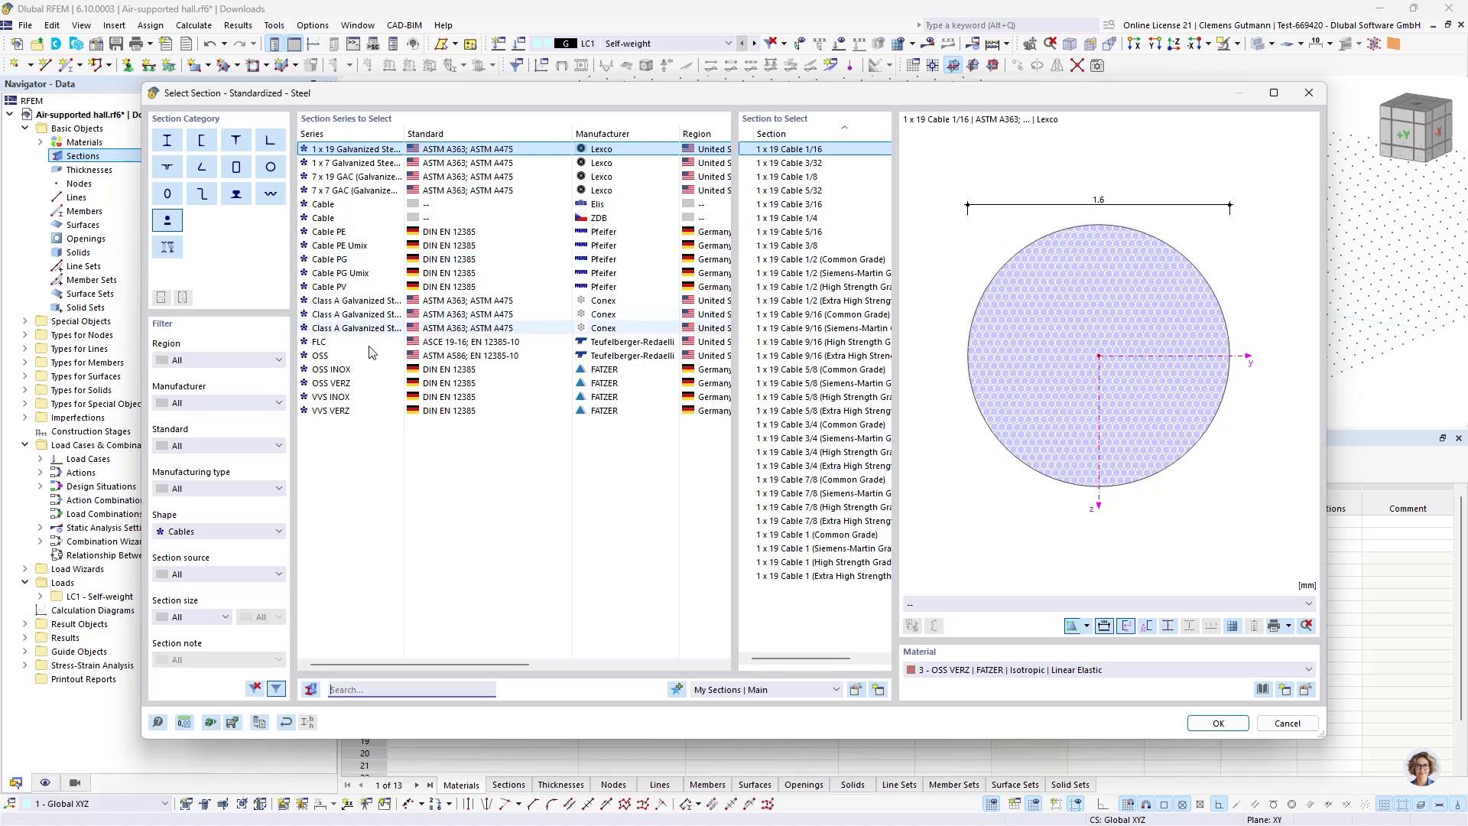
pyautogui.click(354, 371)
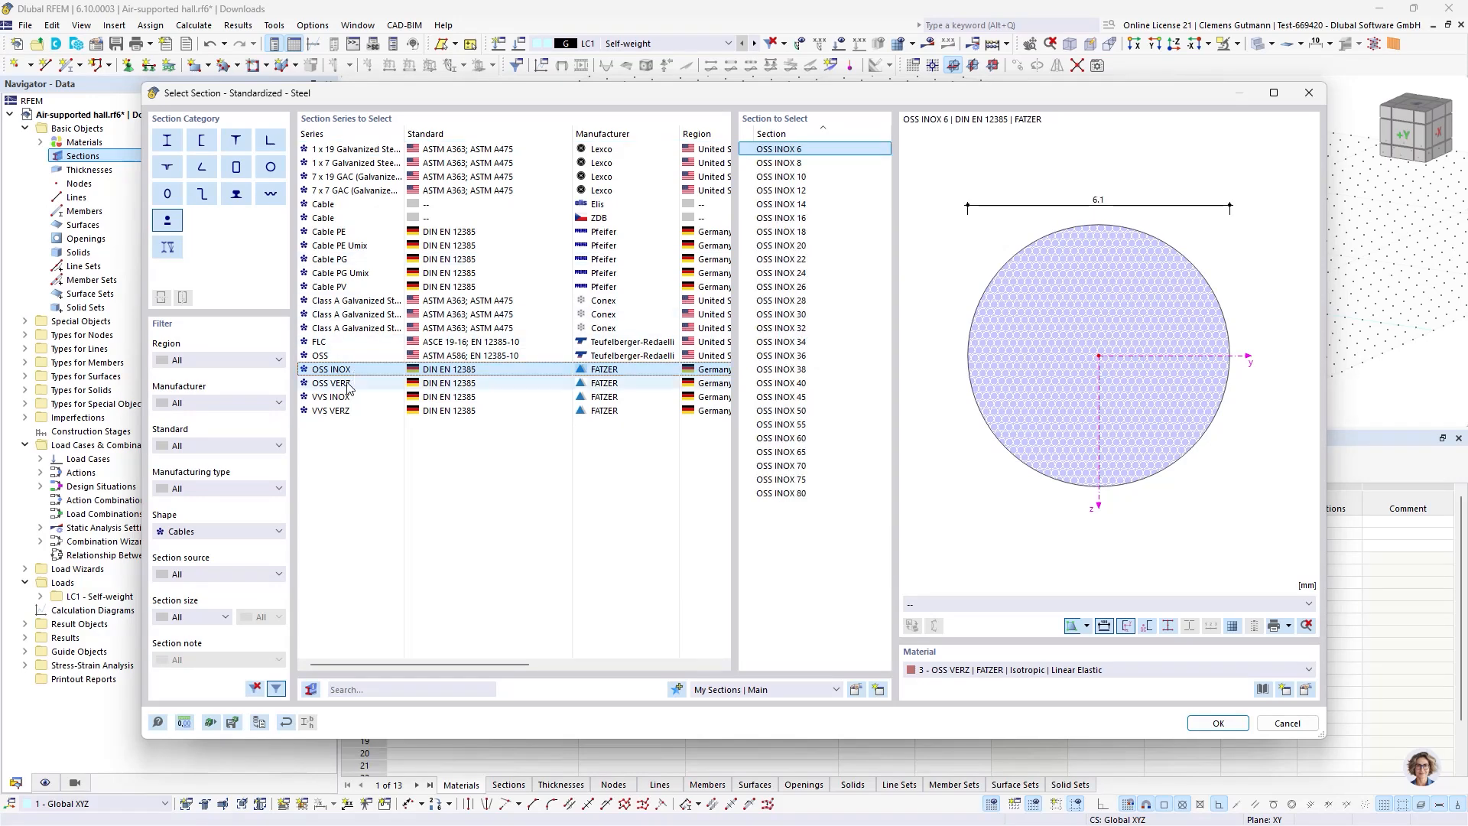
pyautogui.click(348, 384)
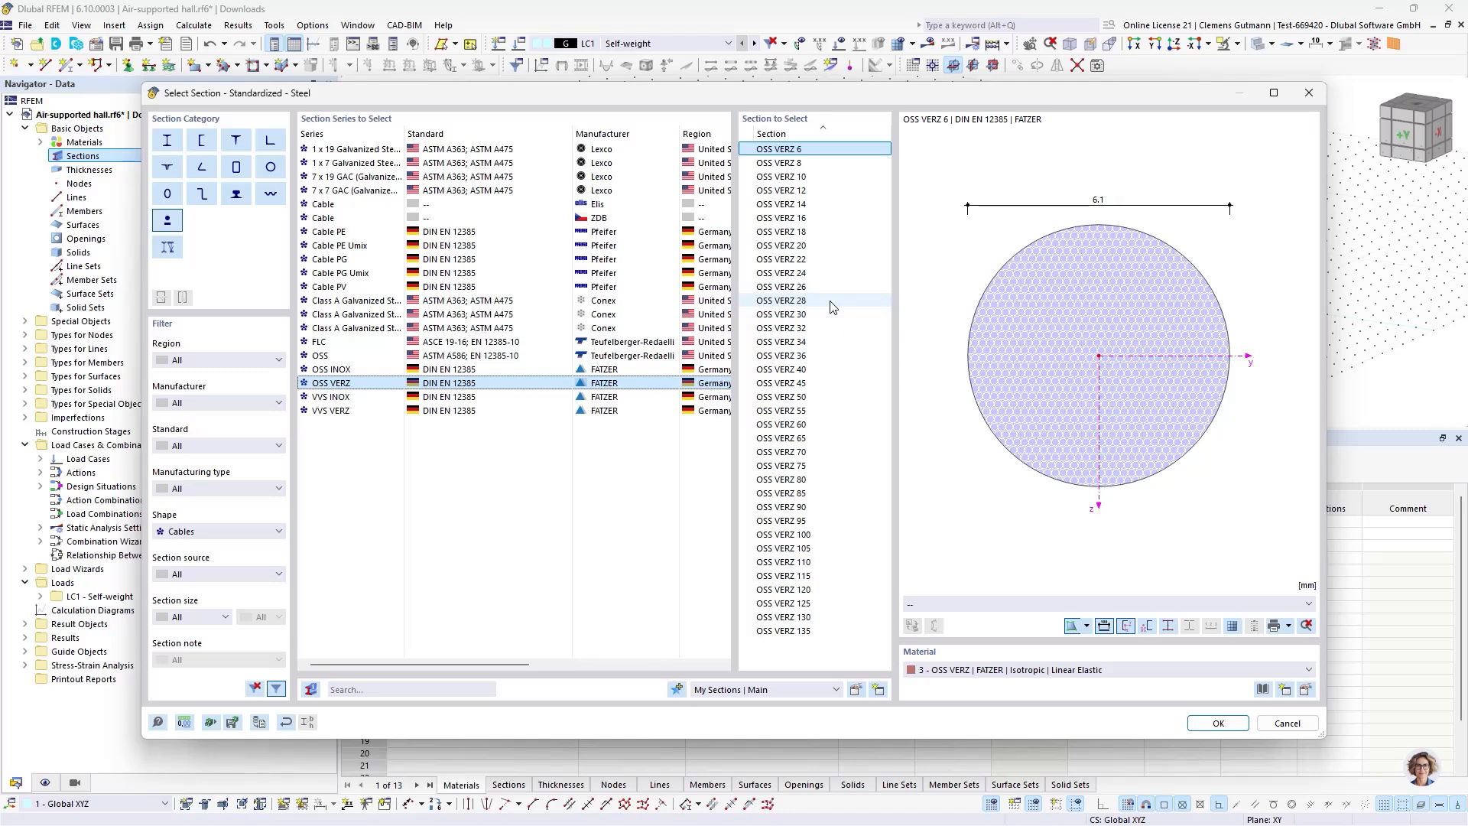
pyautogui.click(1288, 723)
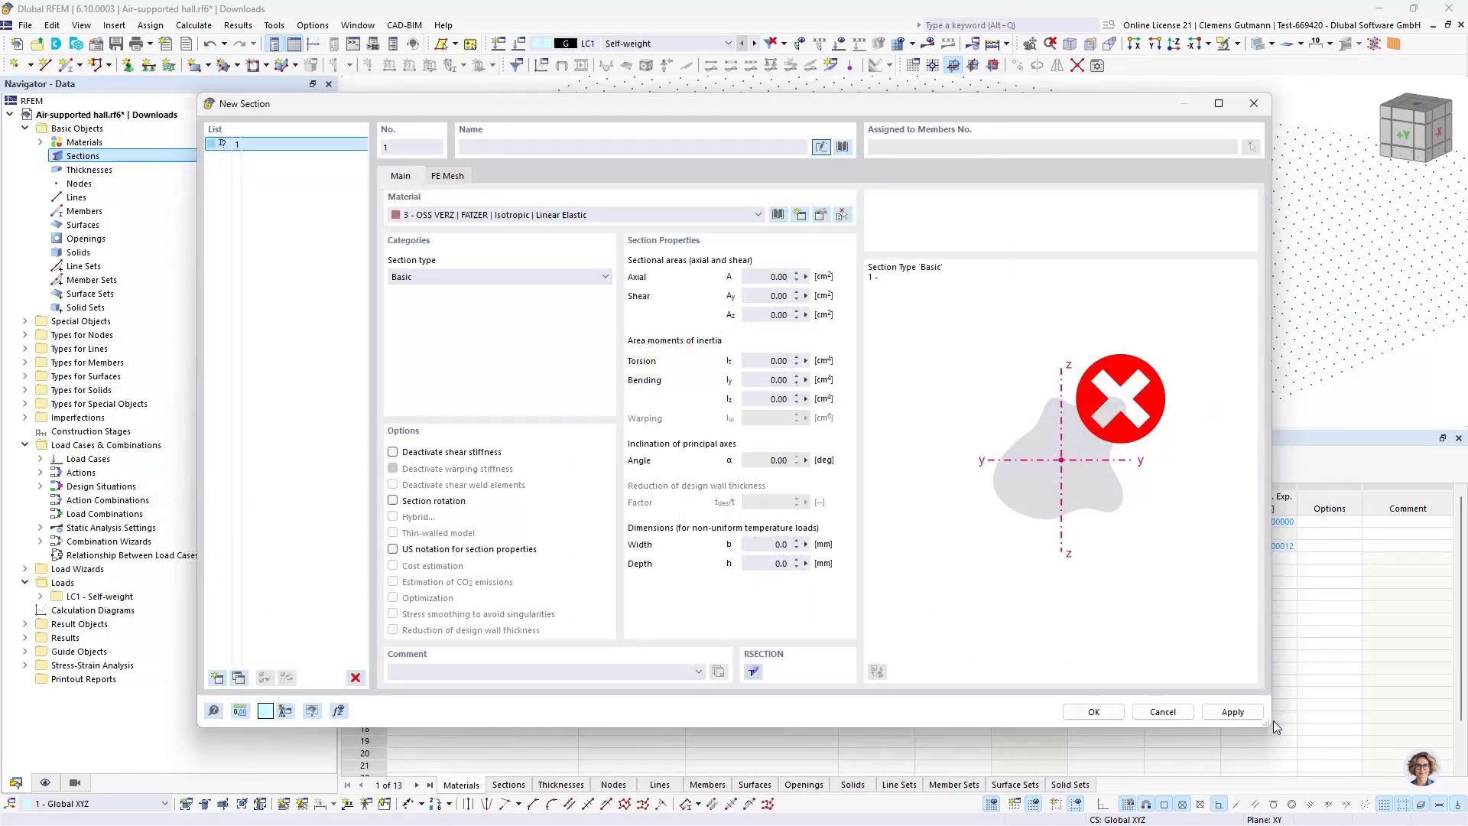
# Choose a round bar from the section library and define its diameter d with the formula 0.75^0.5*10mm.
pyautogui.click(844, 146)
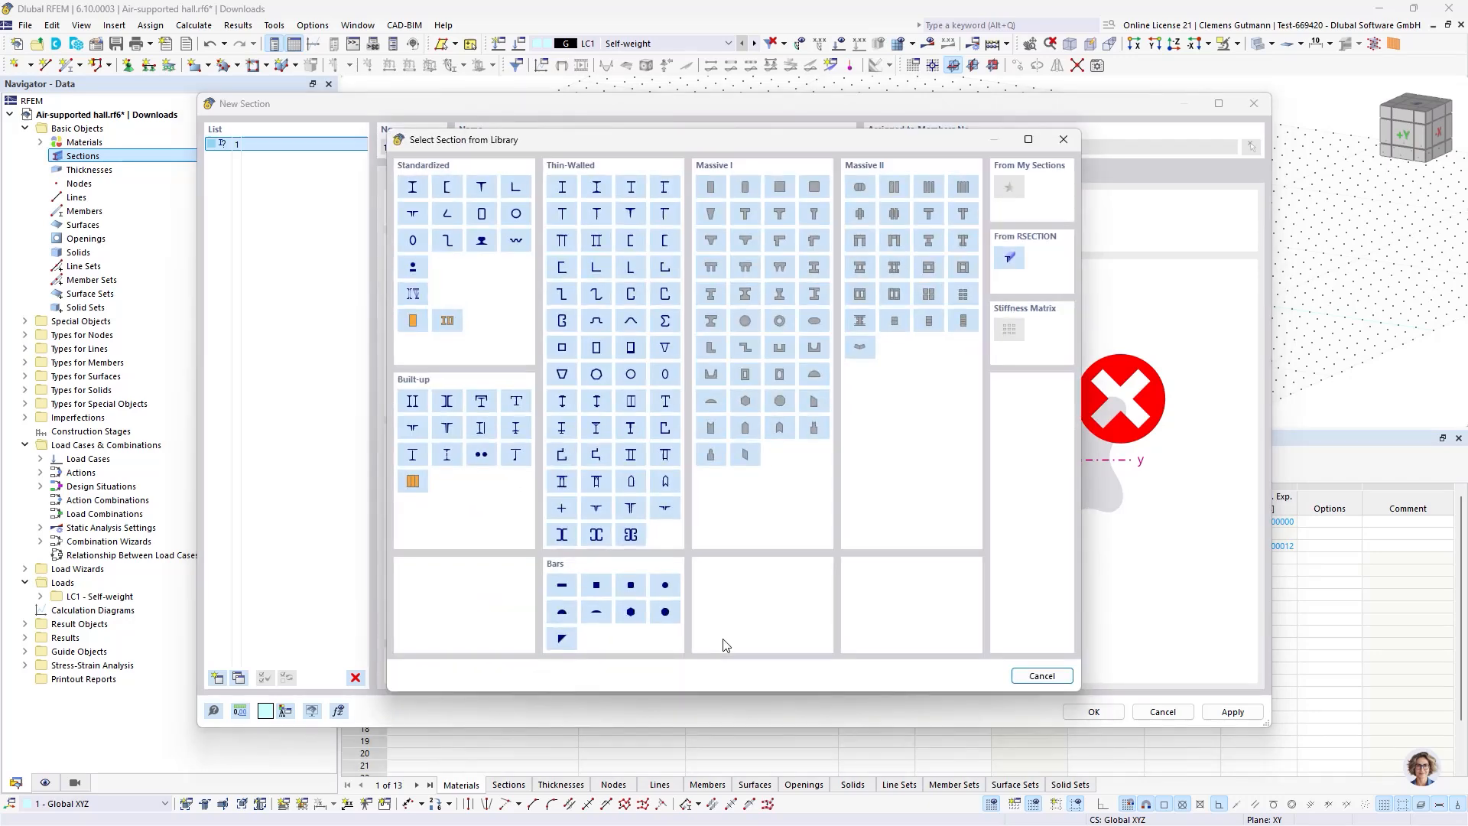
pyautogui.click(671, 590)
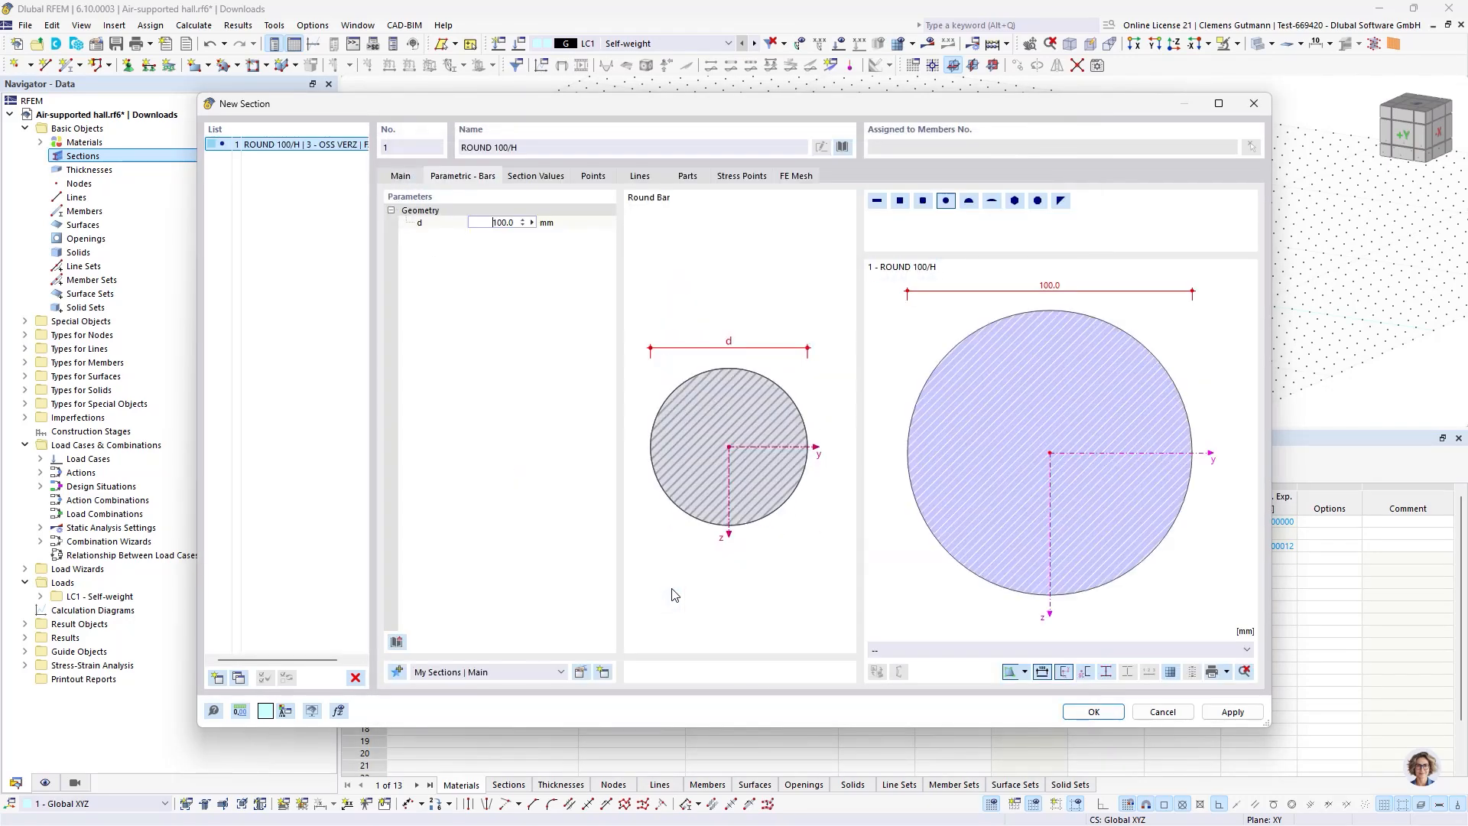
pyautogui.click(533, 224)
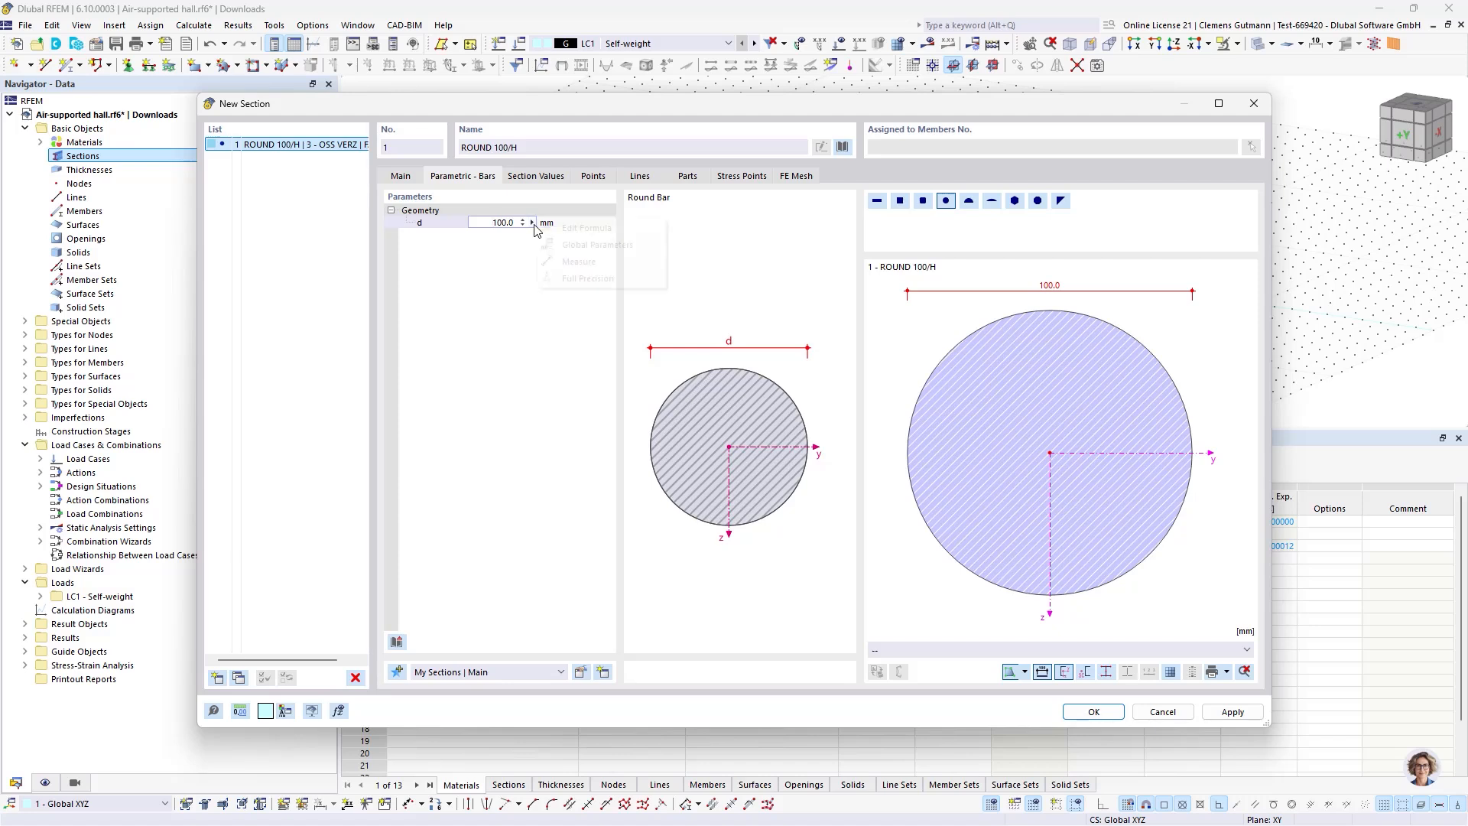
pyautogui.click(546, 228)
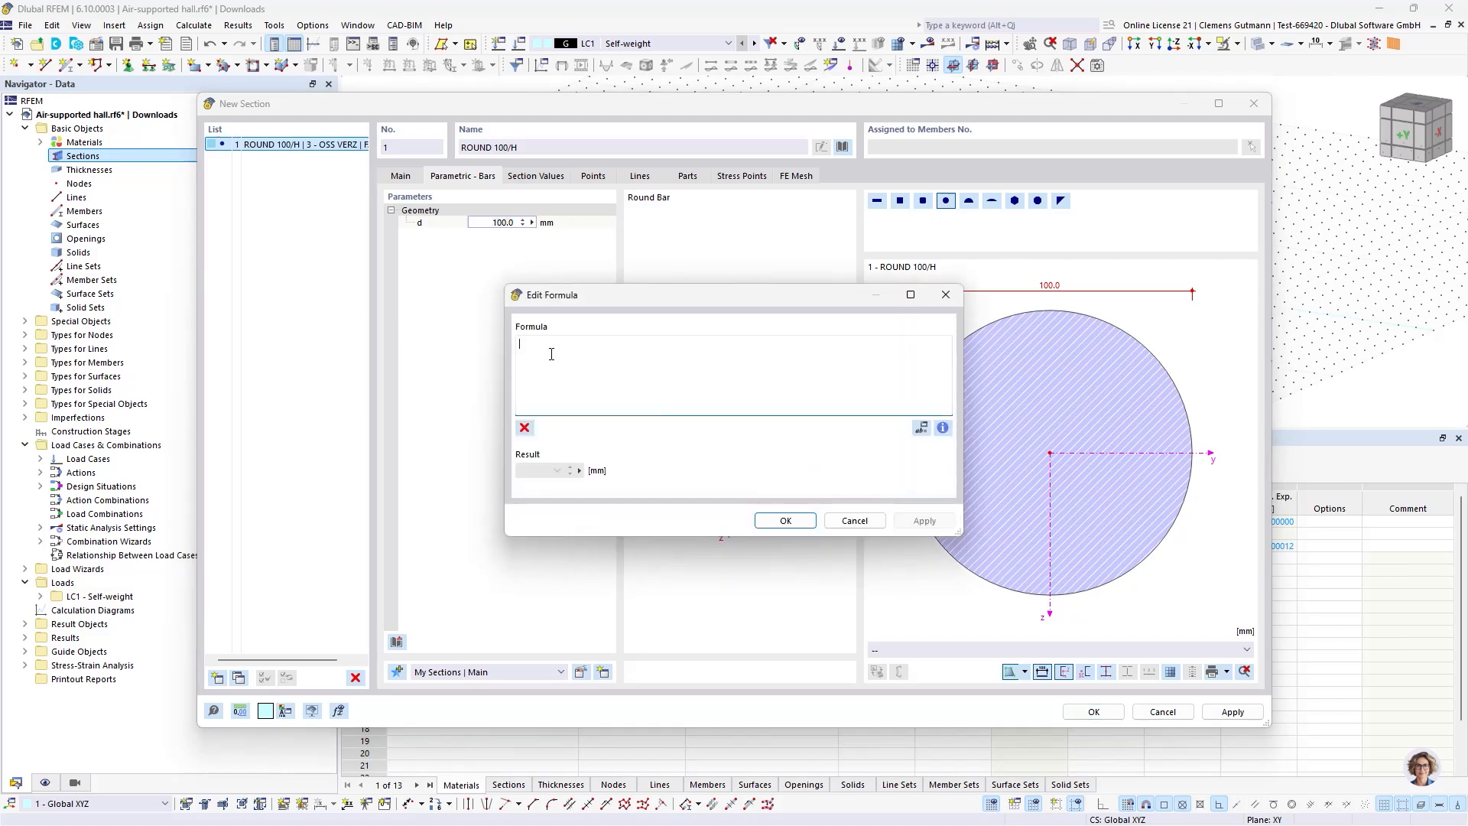
pyautogui.write('0.75')
pyautogui.write('^0.5*10')
pyautogui.write('mm')
pyautogui.click(779, 522)
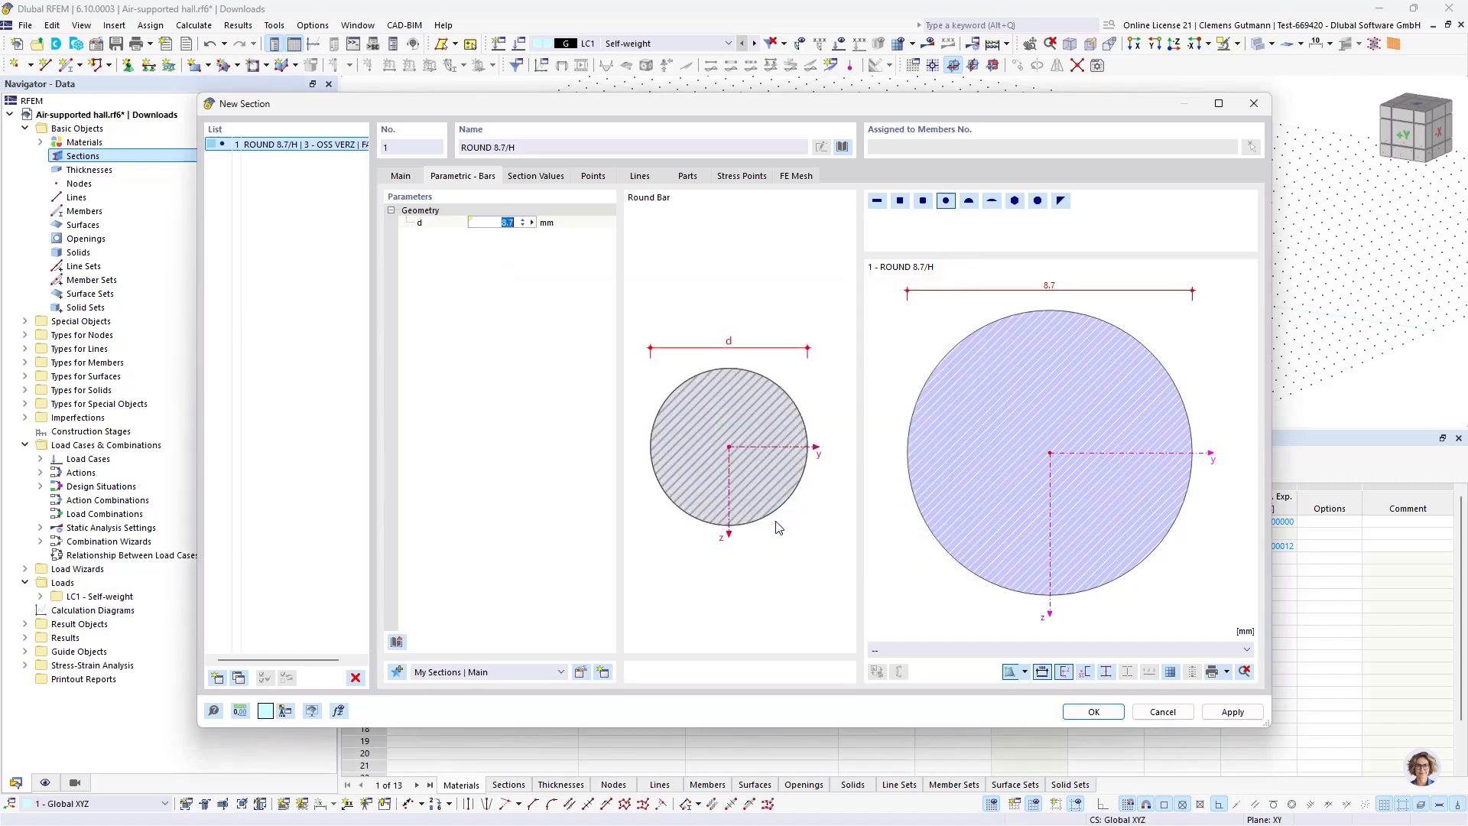
# Check the round bar's main section properties and diameter parameter, and confirm the new section.
pyautogui.click(400, 178)
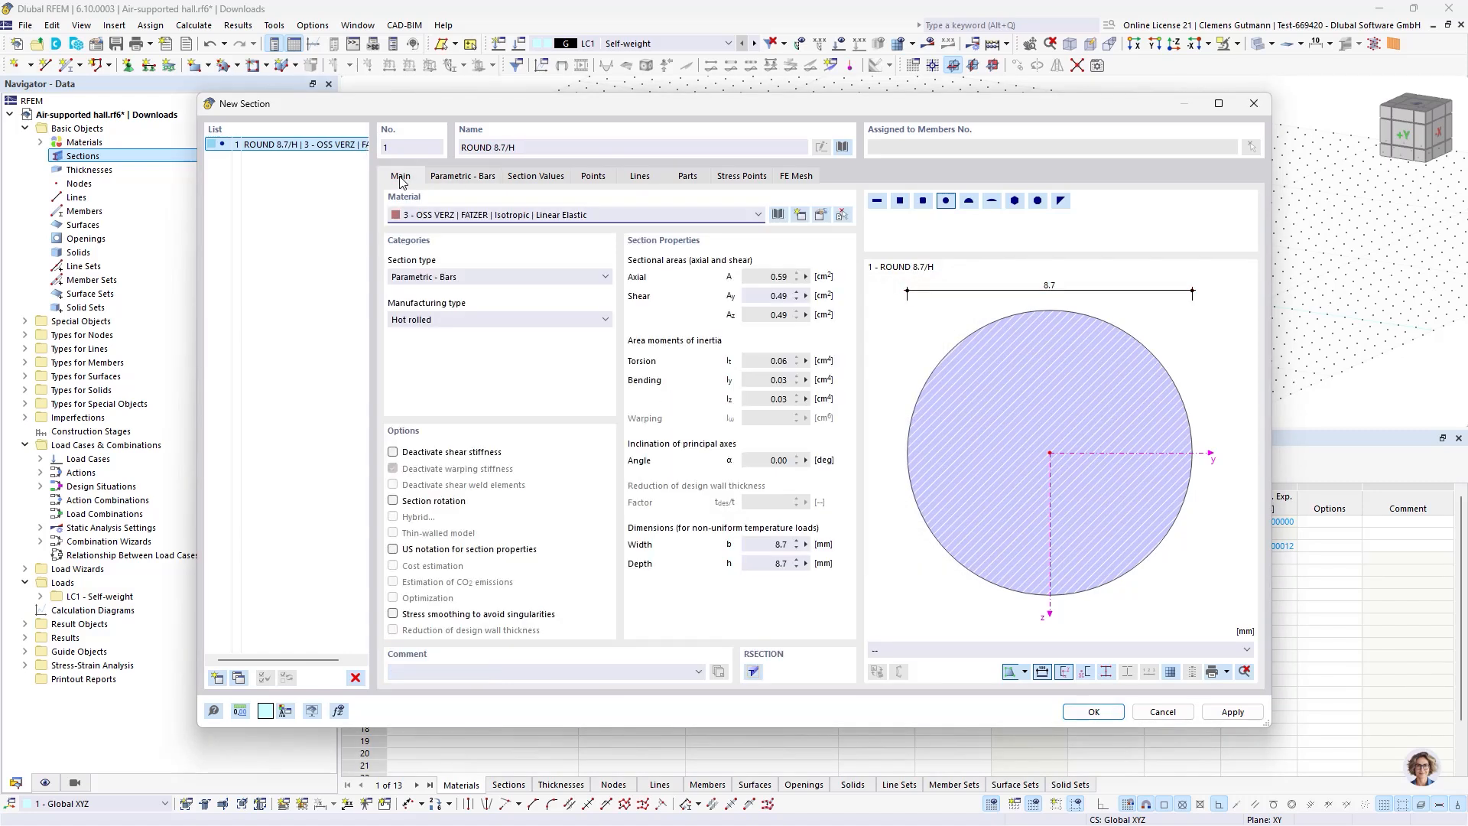
pyautogui.click(463, 178)
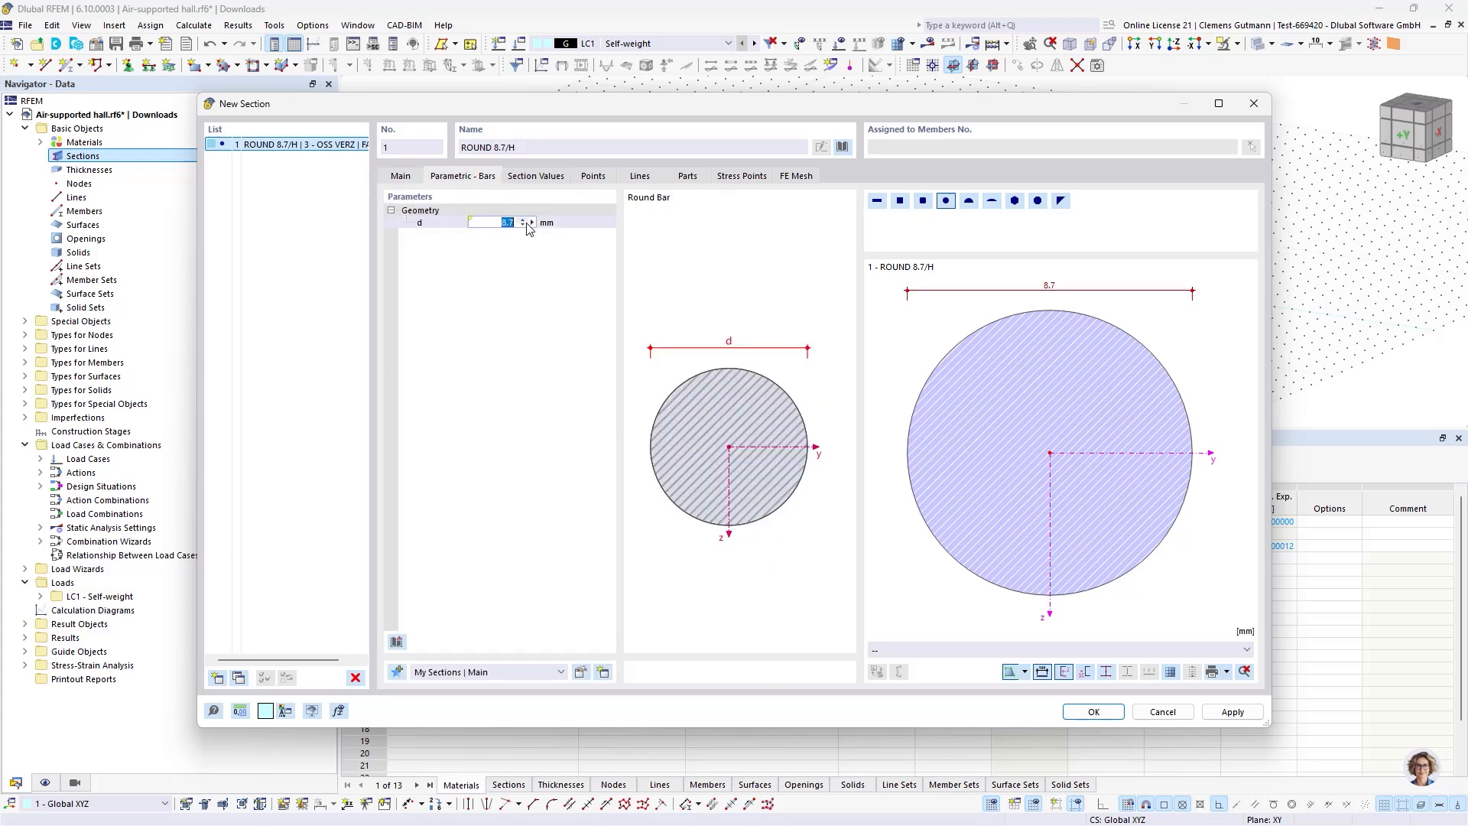
pyautogui.moveTo(534, 228)
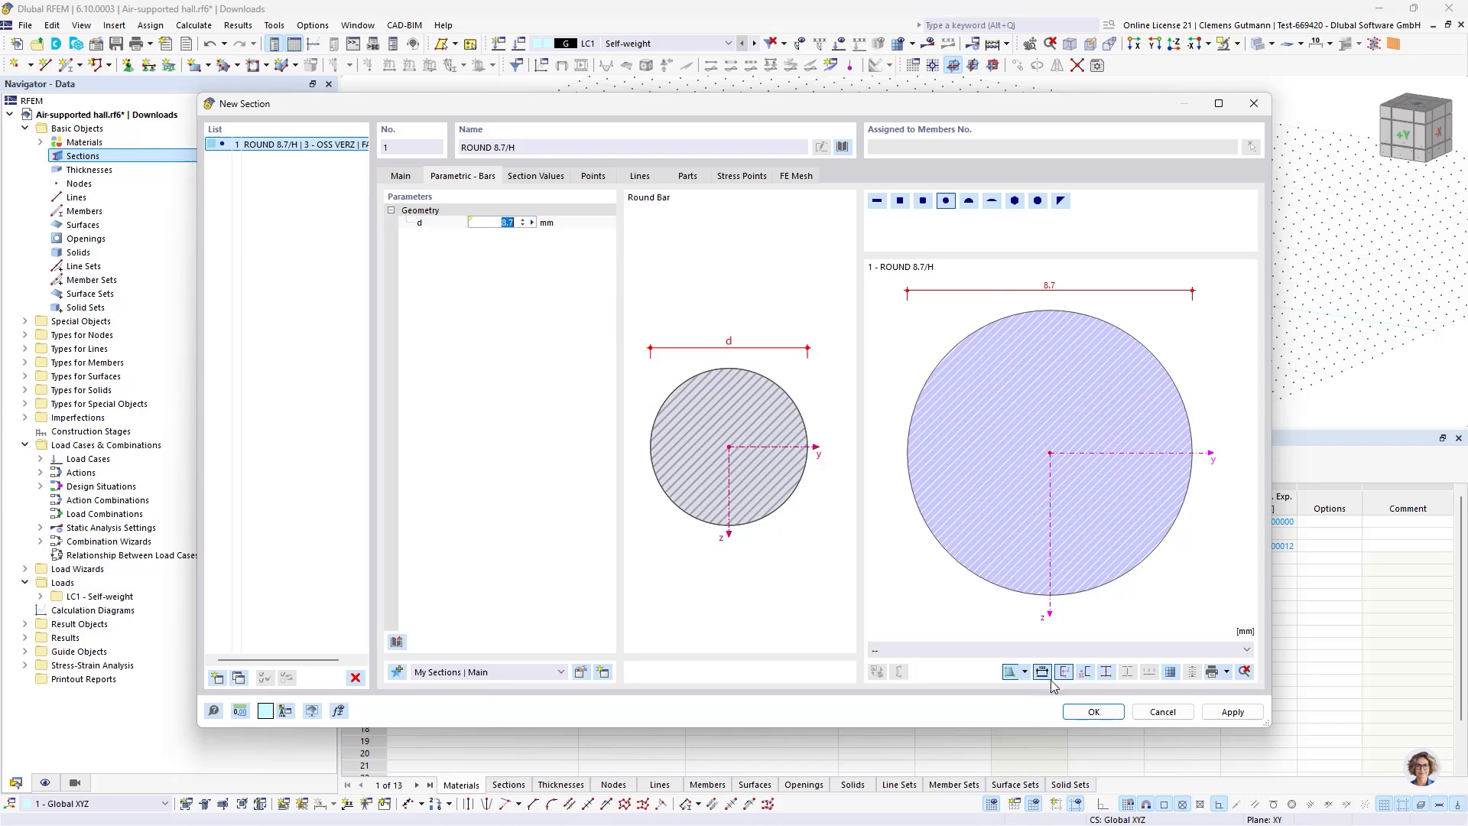
pyautogui.click(1073, 711)
# Create a new uniform thickness and assign it the PES-PVC Typ II membrane material.
pyautogui.click(85, 170)
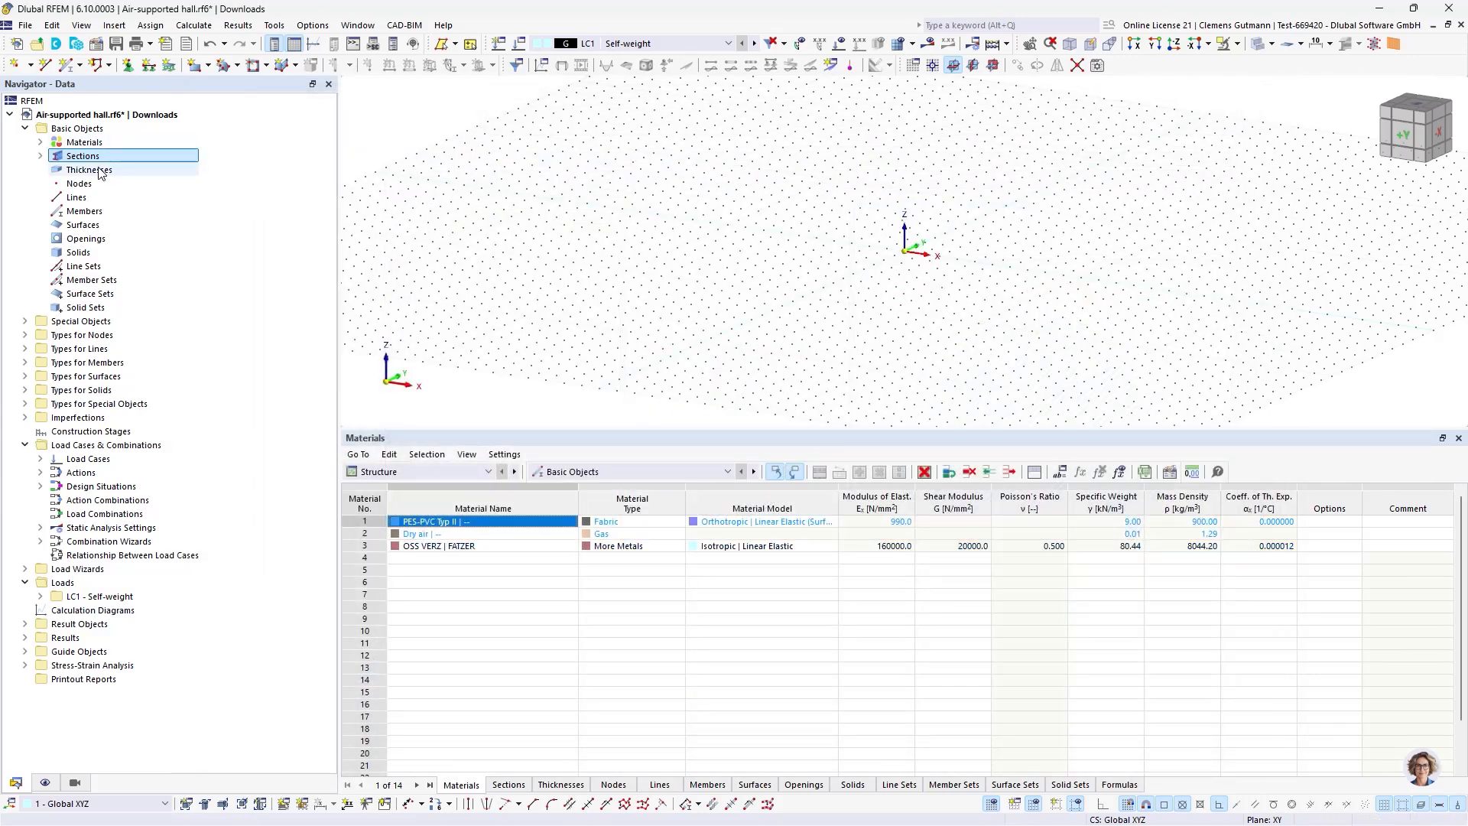
pyautogui.rightClick(101, 171)
pyautogui.click(153, 194)
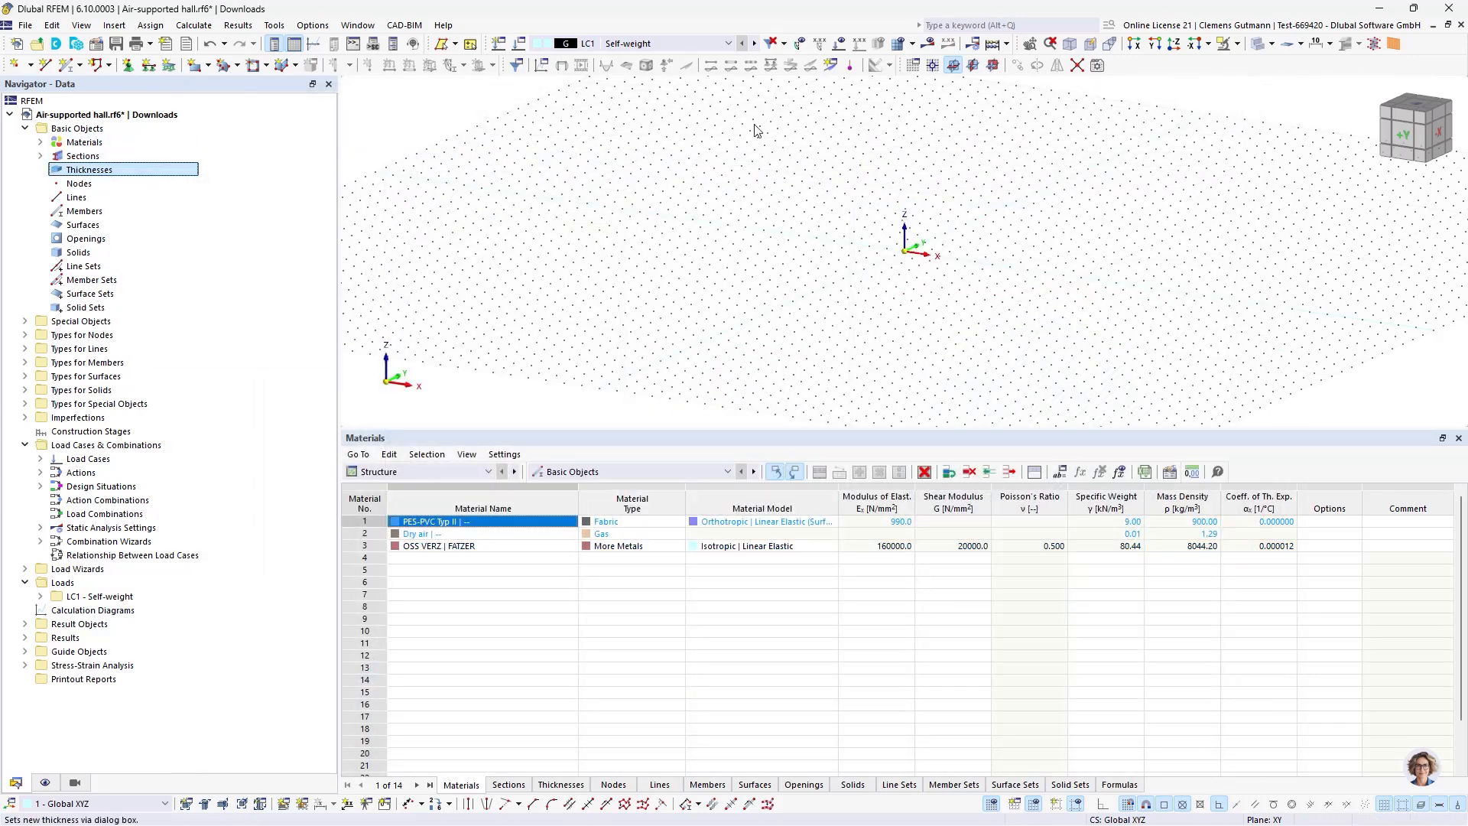
pyautogui.click(552, 230)
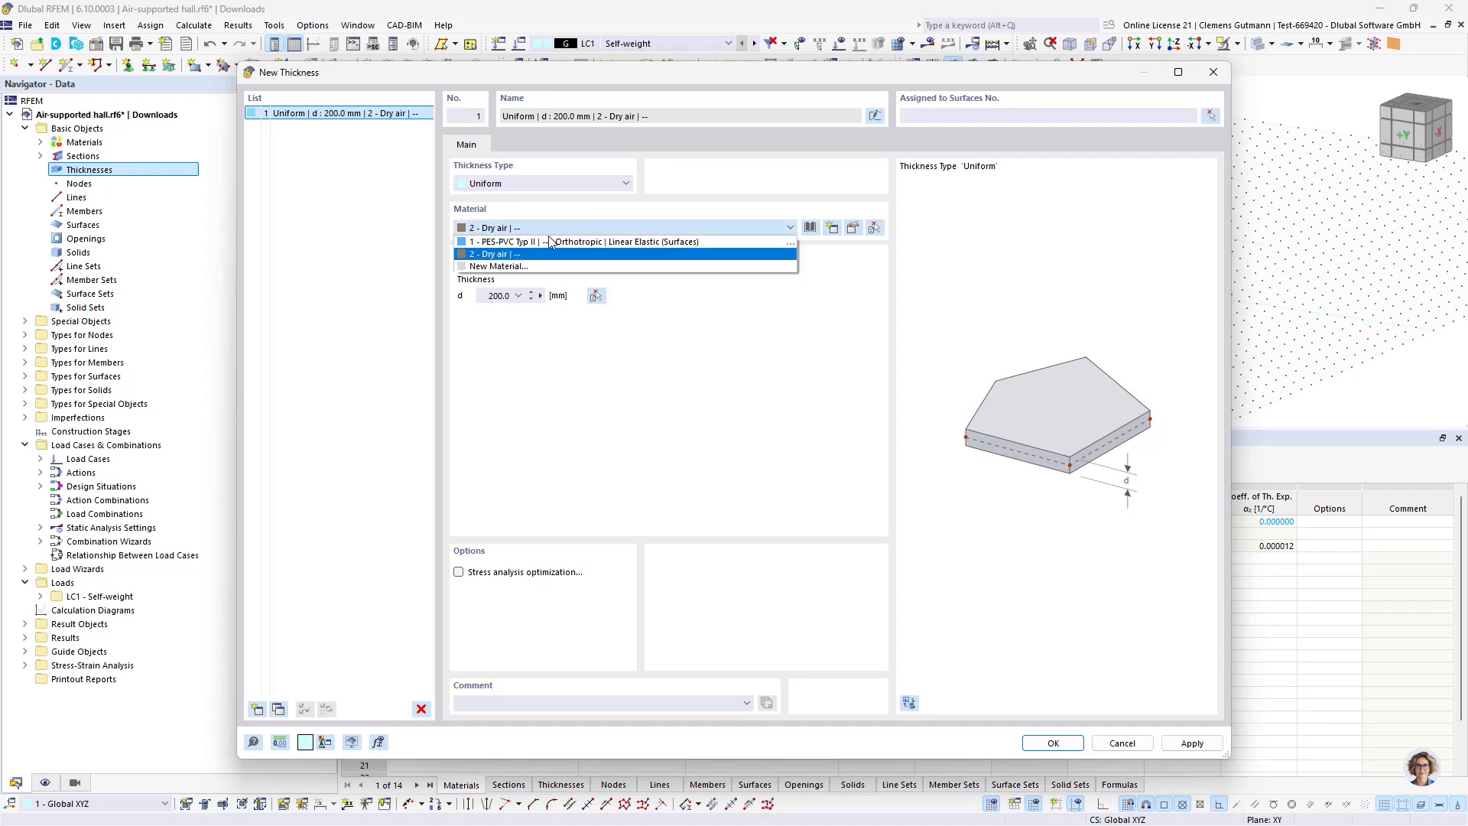
pyautogui.click(538, 247)
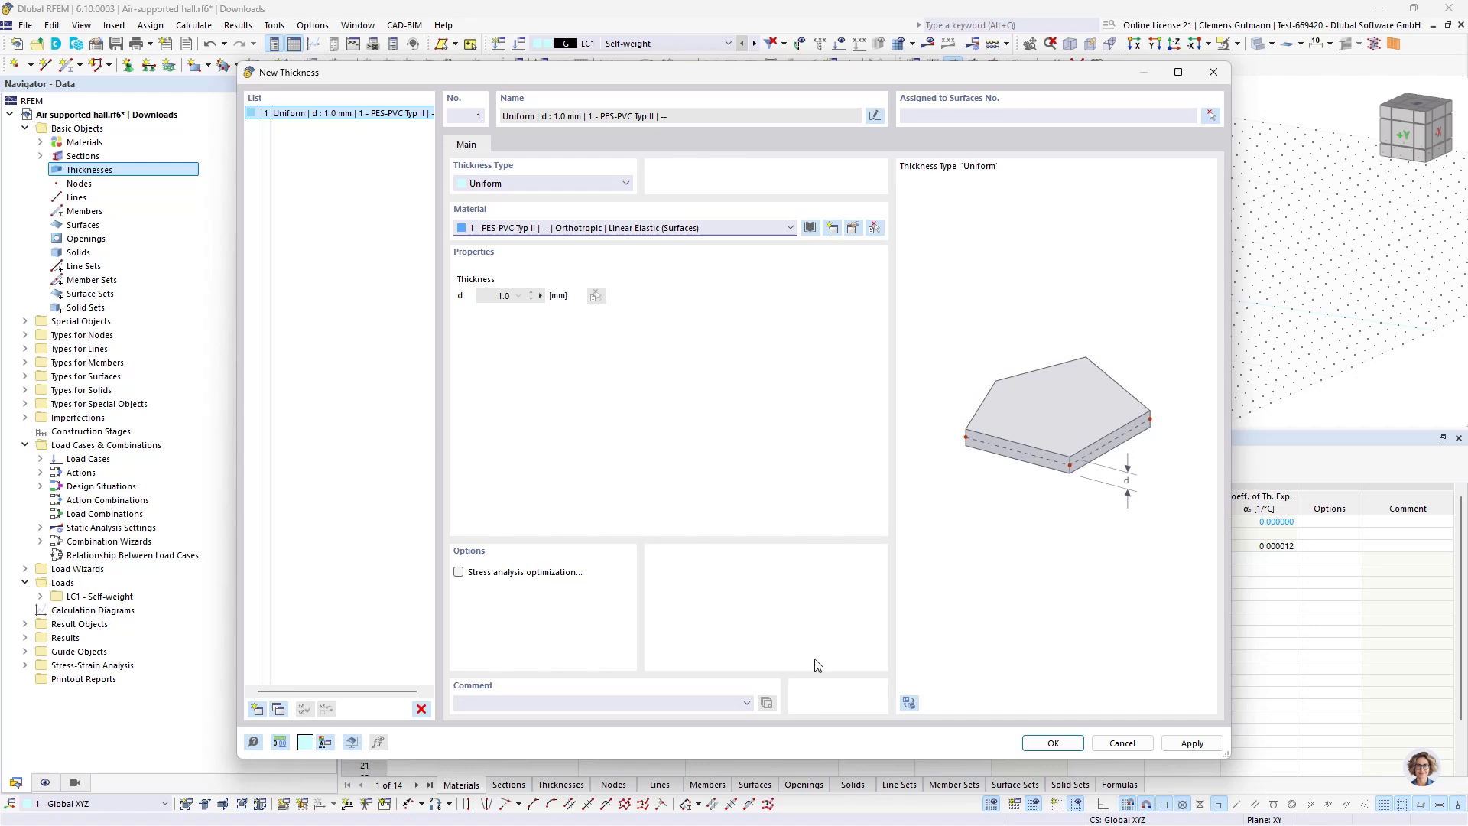
pyautogui.click(1049, 742)
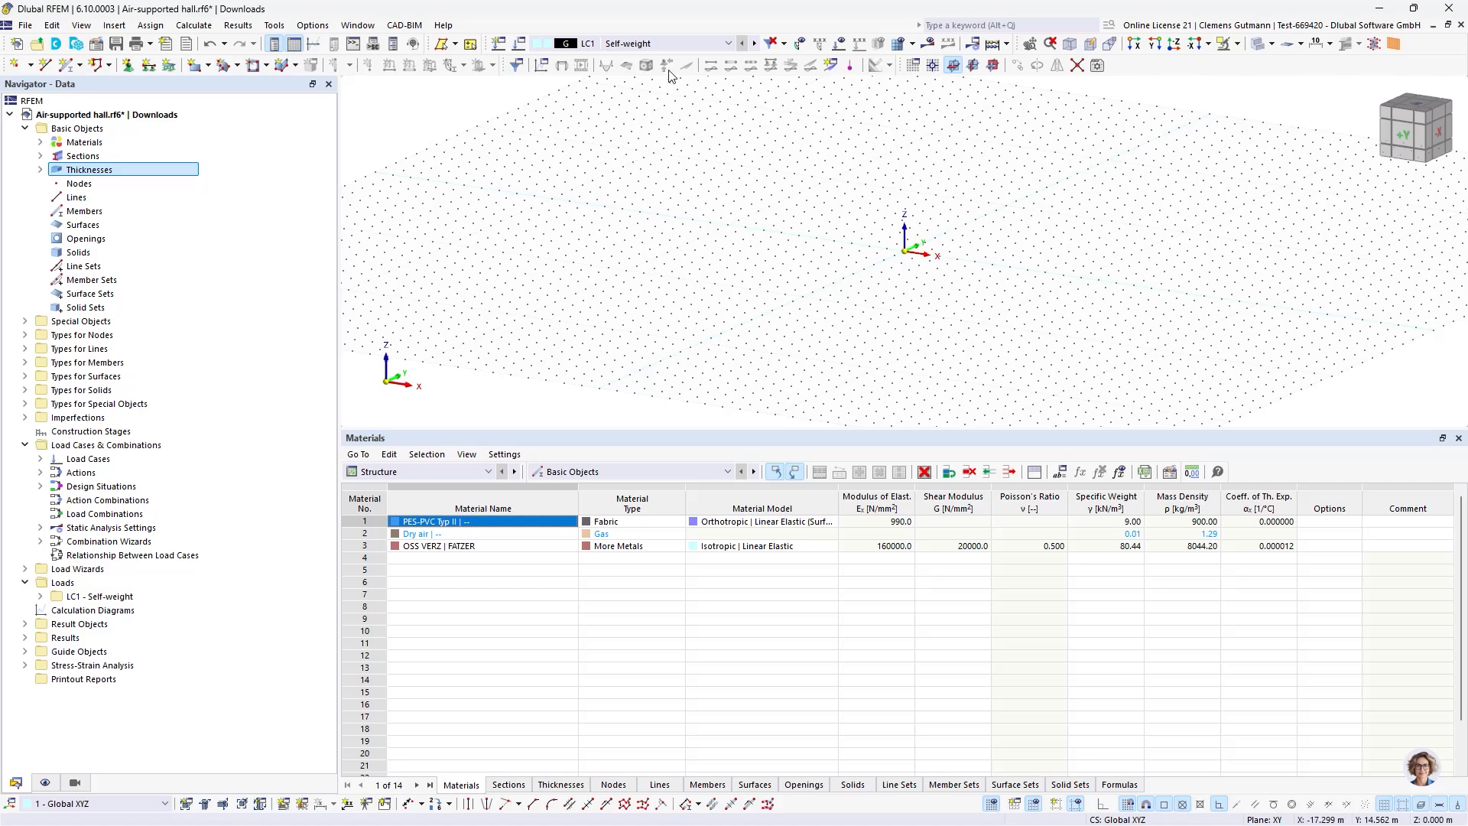
# Set up a new rectangular surface with the Membrane stiffness type and the PES-PVC Typ II thickness.
pyautogui.click(1415, 104)
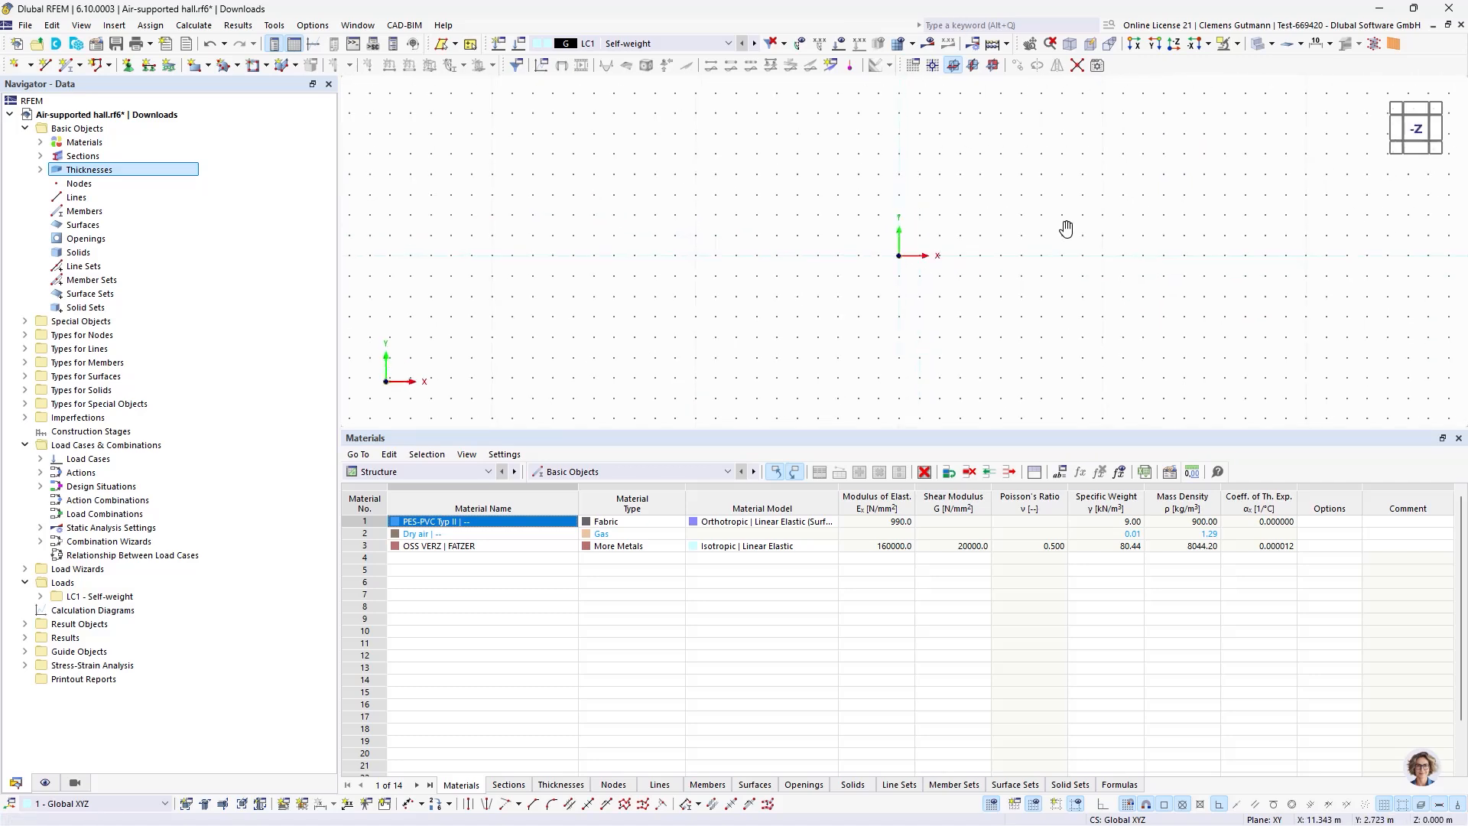
pyautogui.moveTo(1068, 229); pyautogui.dragTo(841, 290, button='middle')
pyautogui.moveTo(760, 502); pyautogui.dragTo(761, 625)
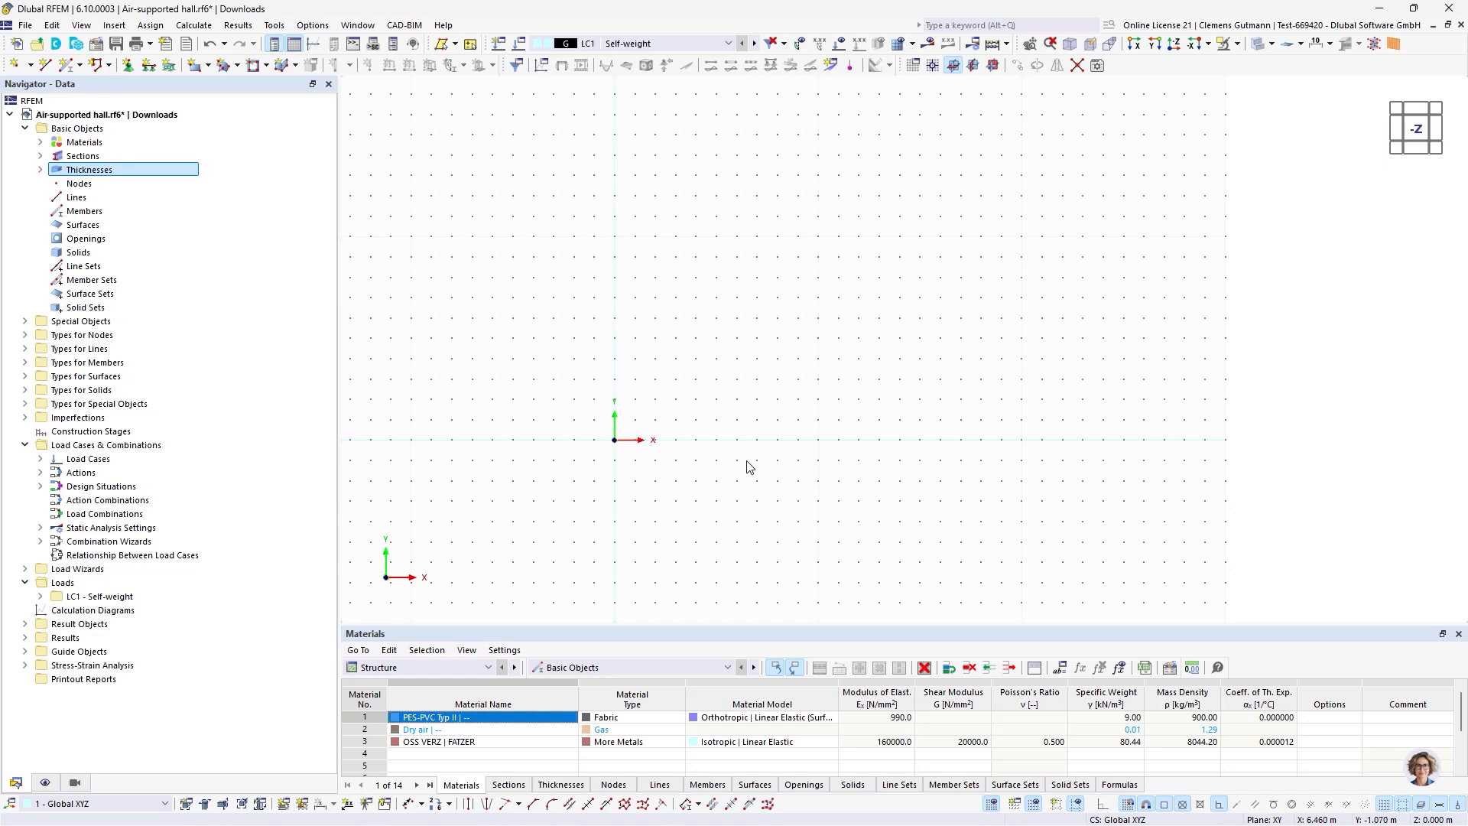
pyautogui.scroll(1, 769, 447)
pyautogui.moveTo(793, 406); pyautogui.dragTo(726, 471, button='middle')
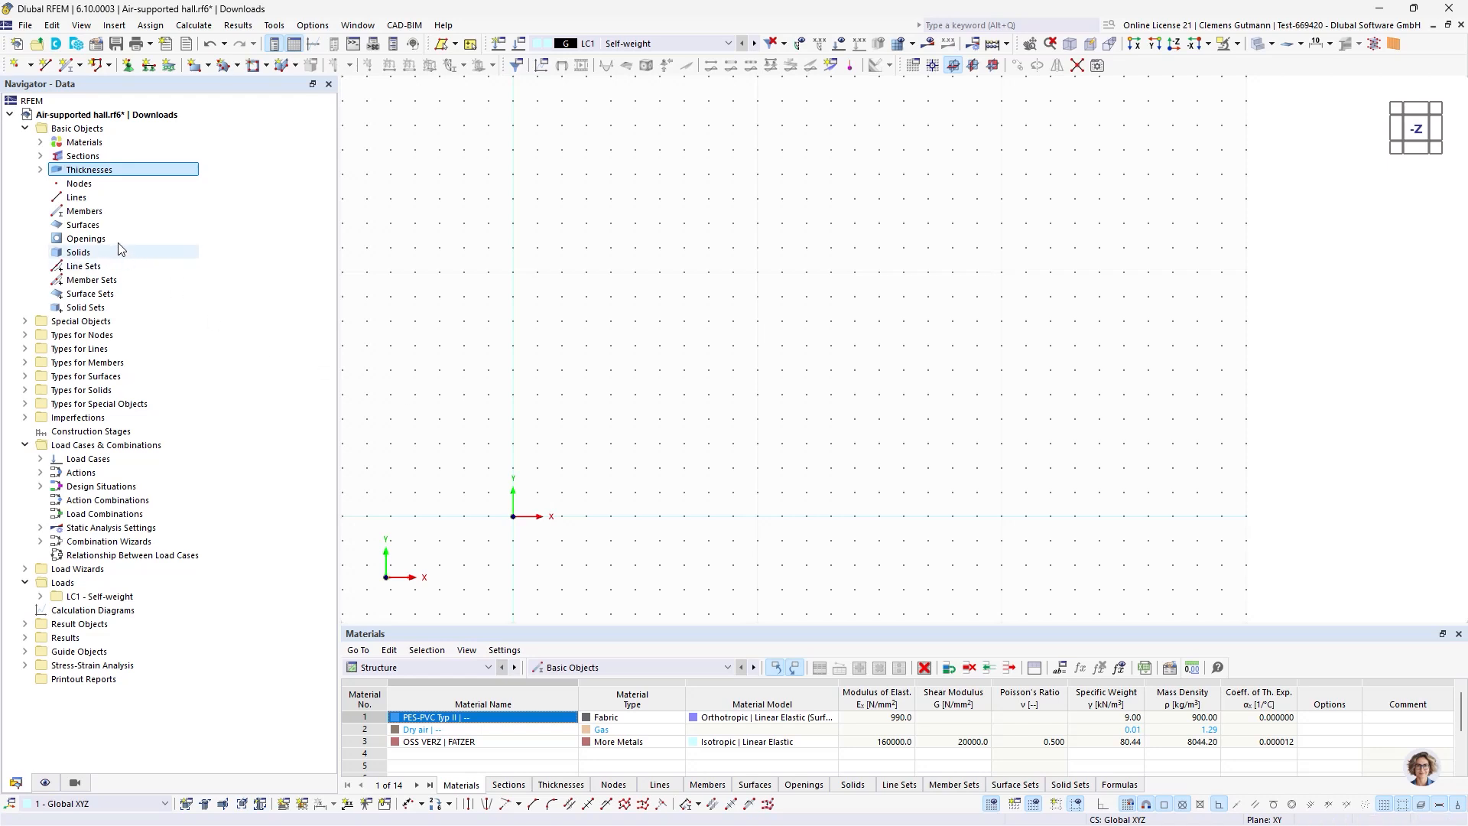
pyautogui.click(83, 225)
pyautogui.click(193, 66)
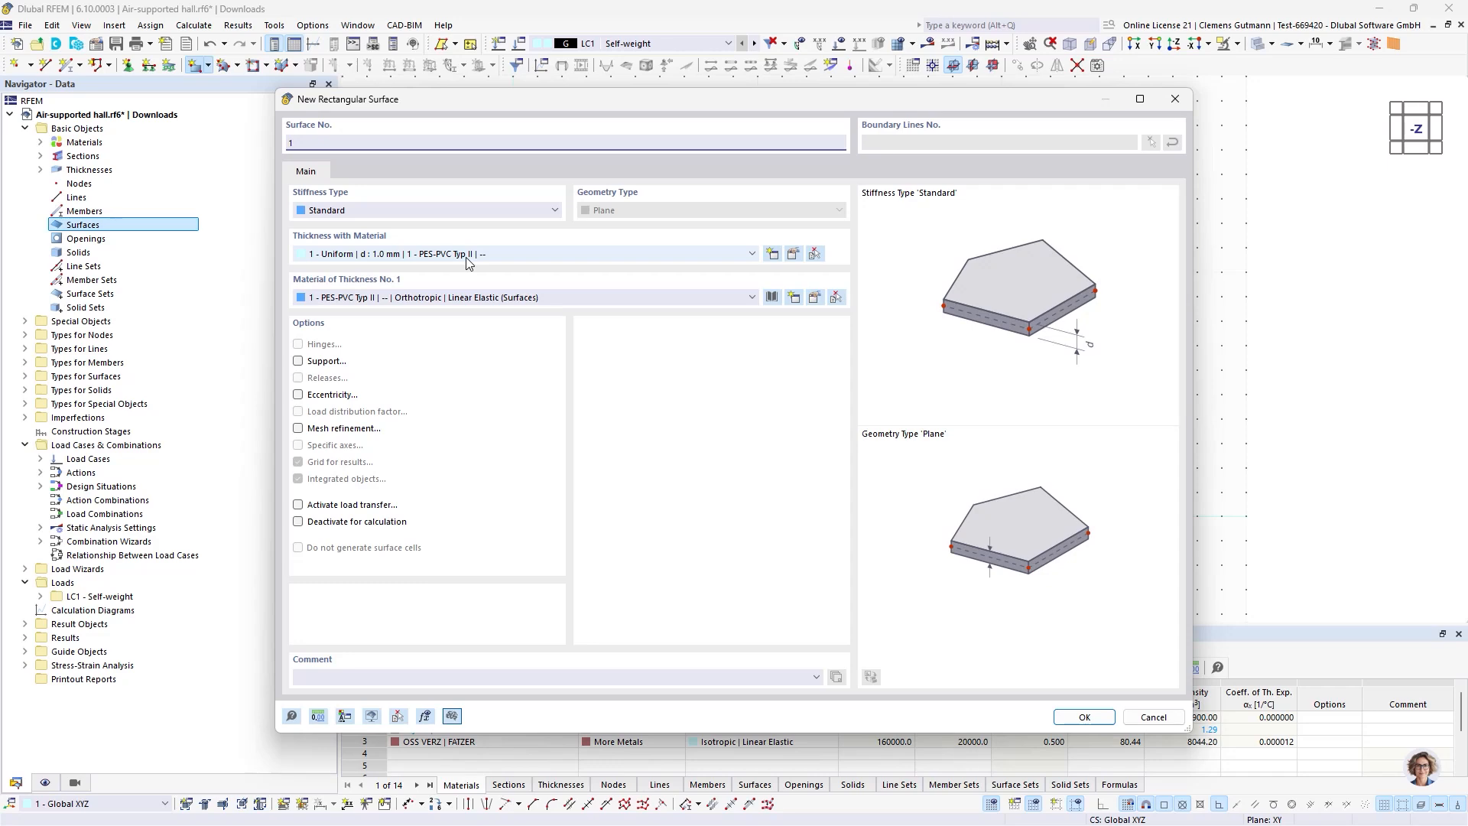
pyautogui.click(428, 210)
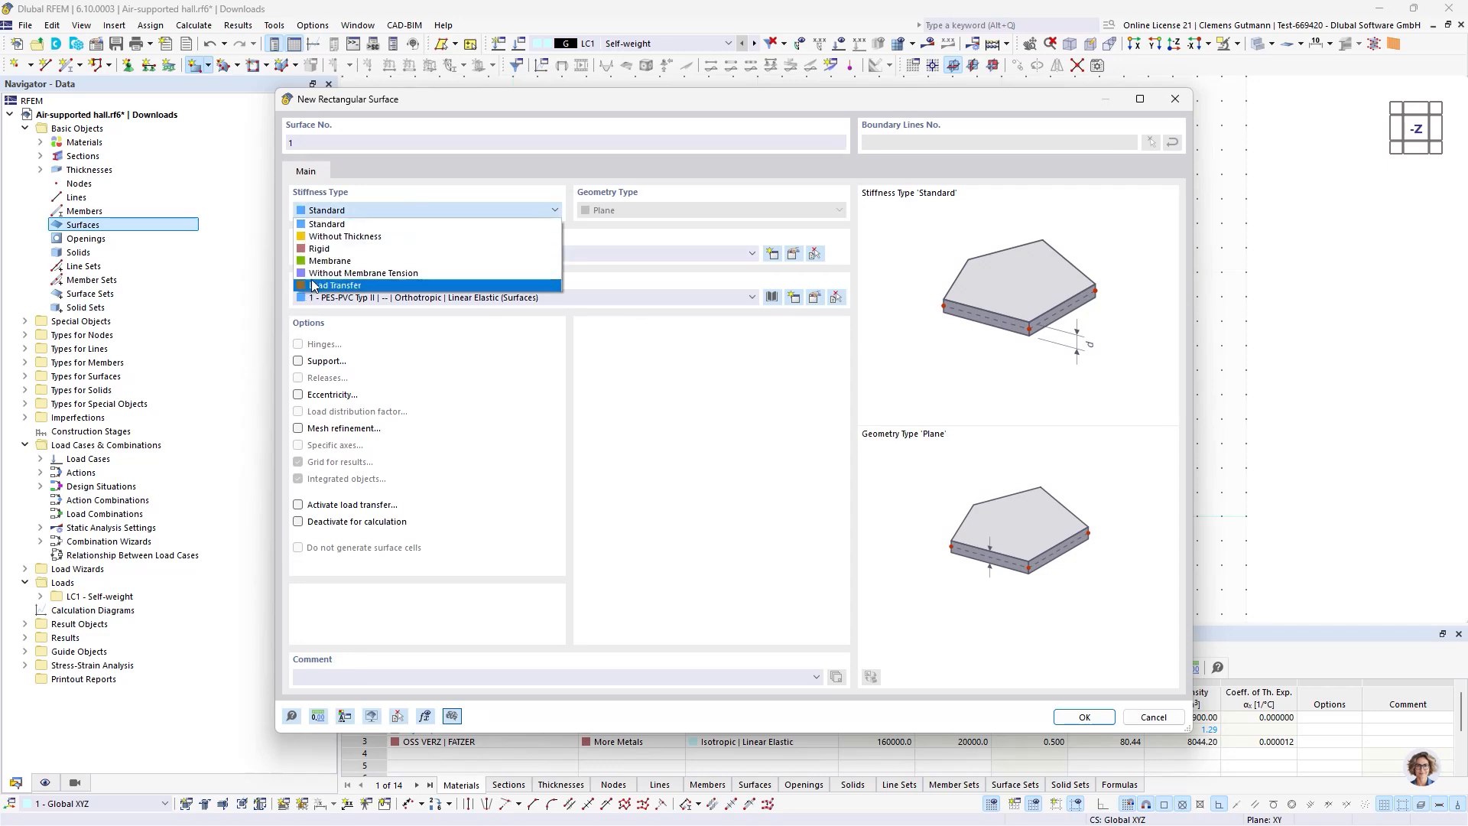
pyautogui.click(329, 261)
pyautogui.click(1084, 717)
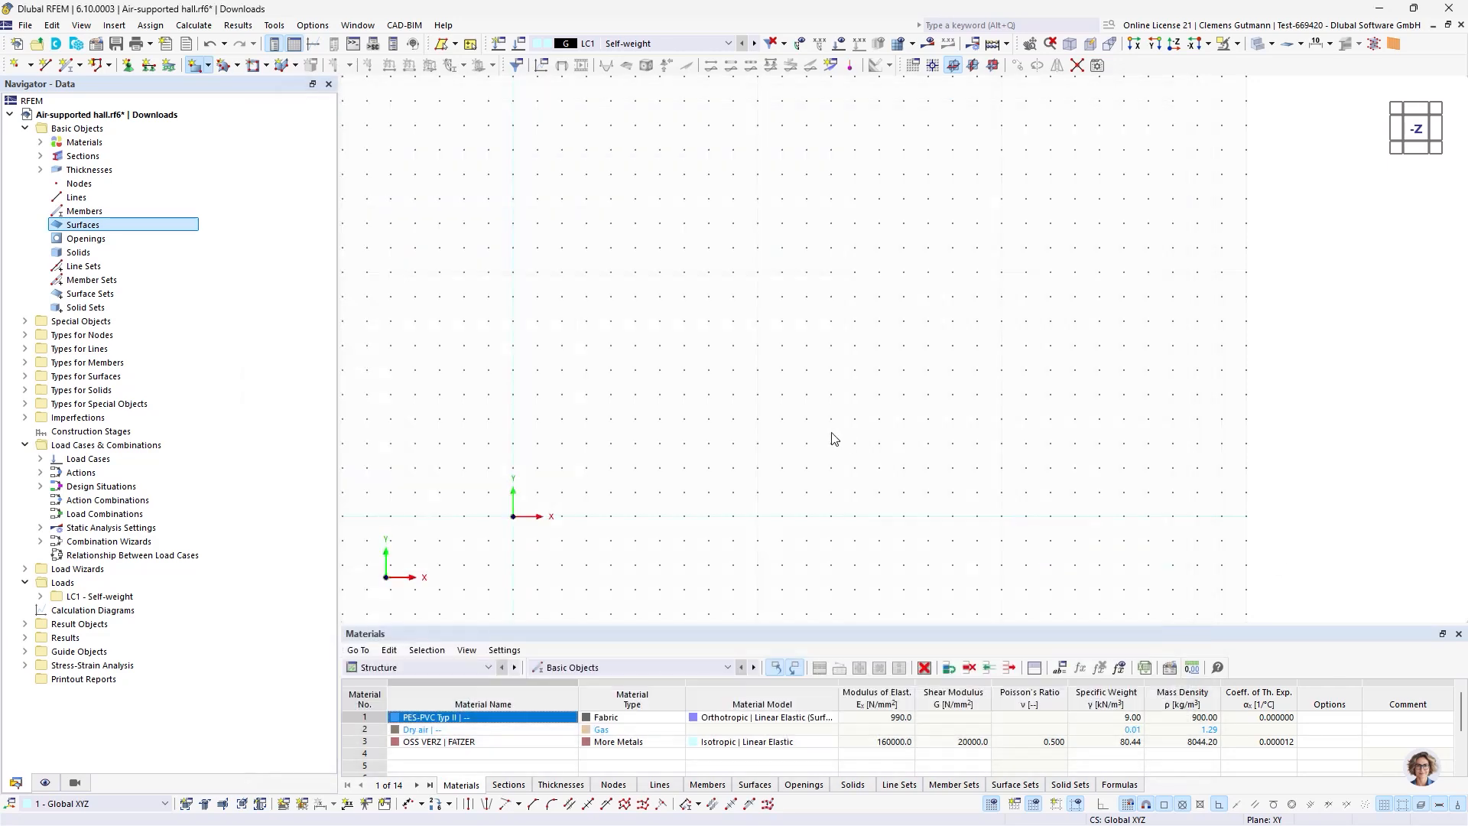
# Draw the rectangular membrane surface from the origin to the point X 10 m, Y 6 m in the XY plane.
pyautogui.click(513, 516)
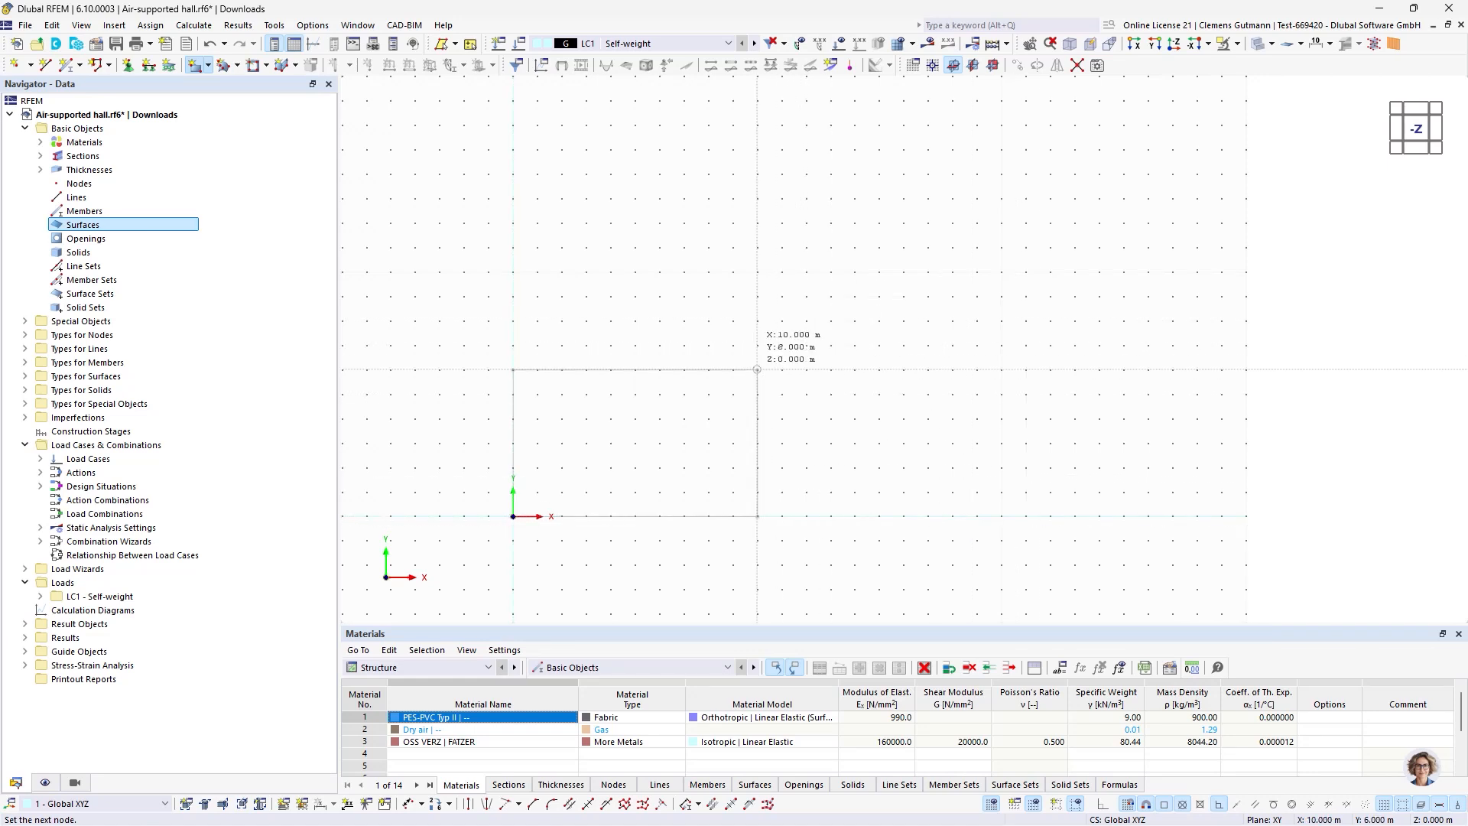
pyautogui.scroll(2, 757, 370)
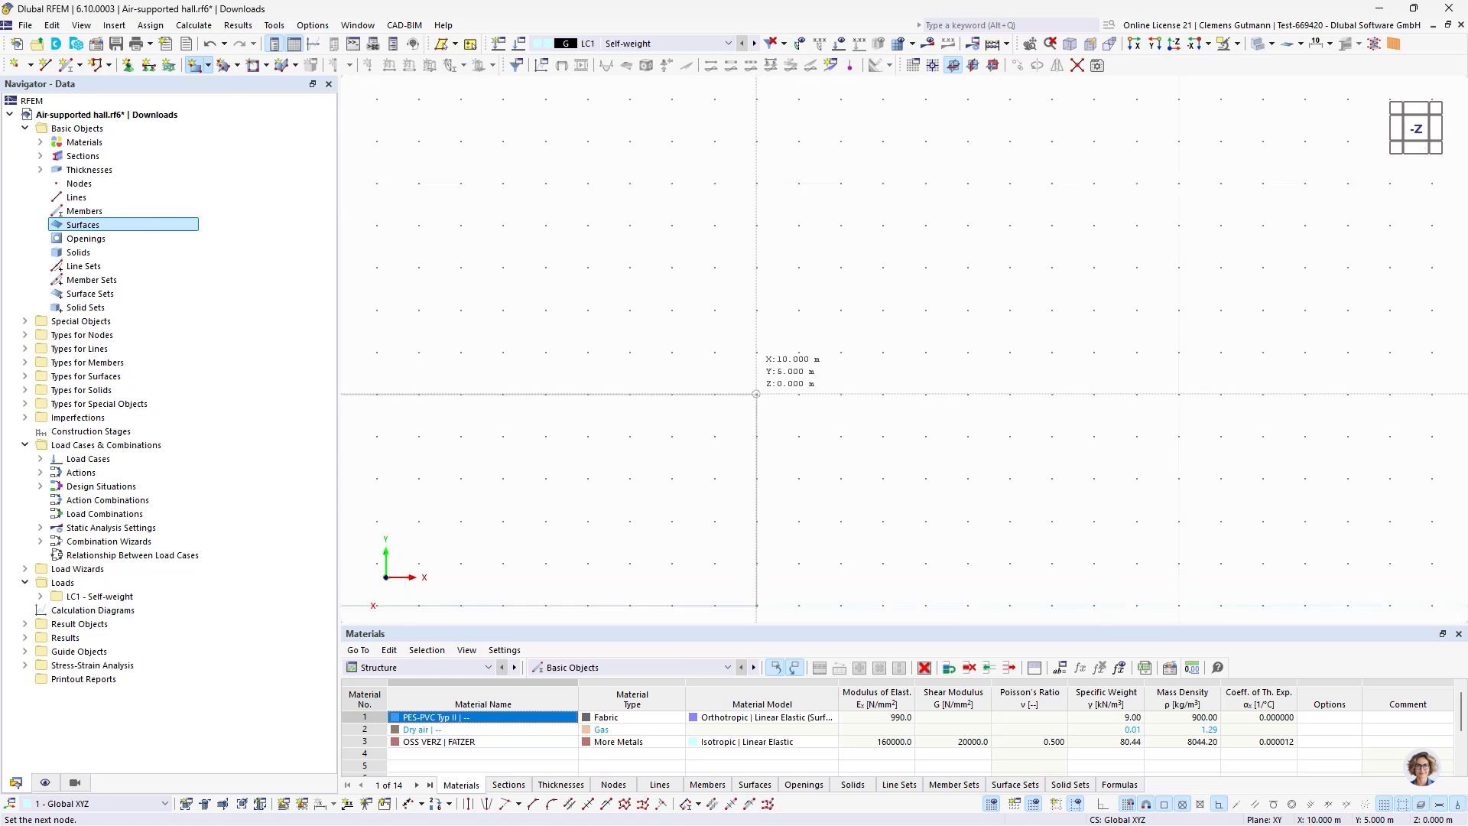
pyautogui.click(755, 352)
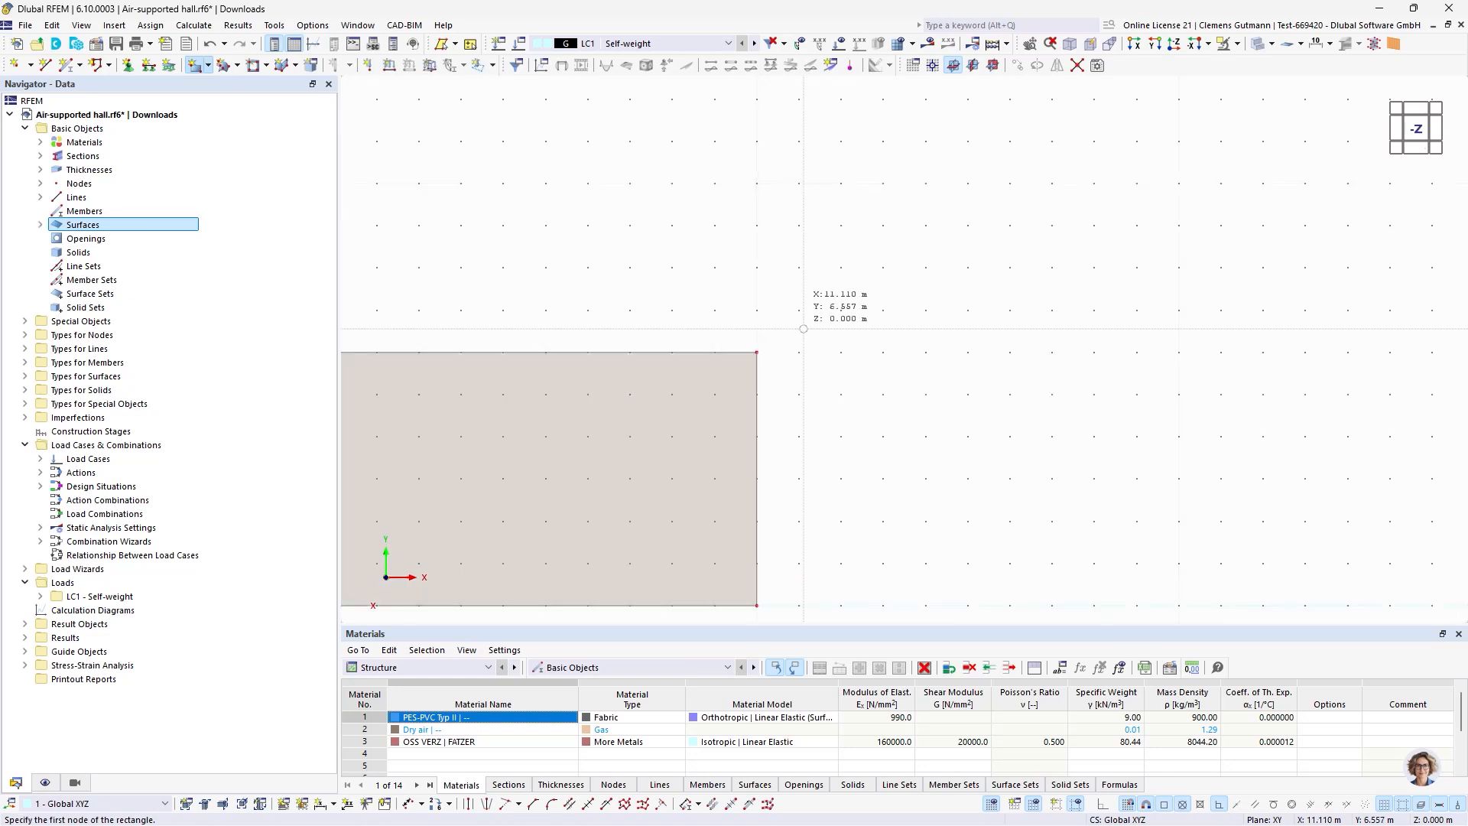
pyautogui.scroll(-2, 841, 359)
pyautogui.scroll(1, 833, 375)
pyautogui.press('Escape')
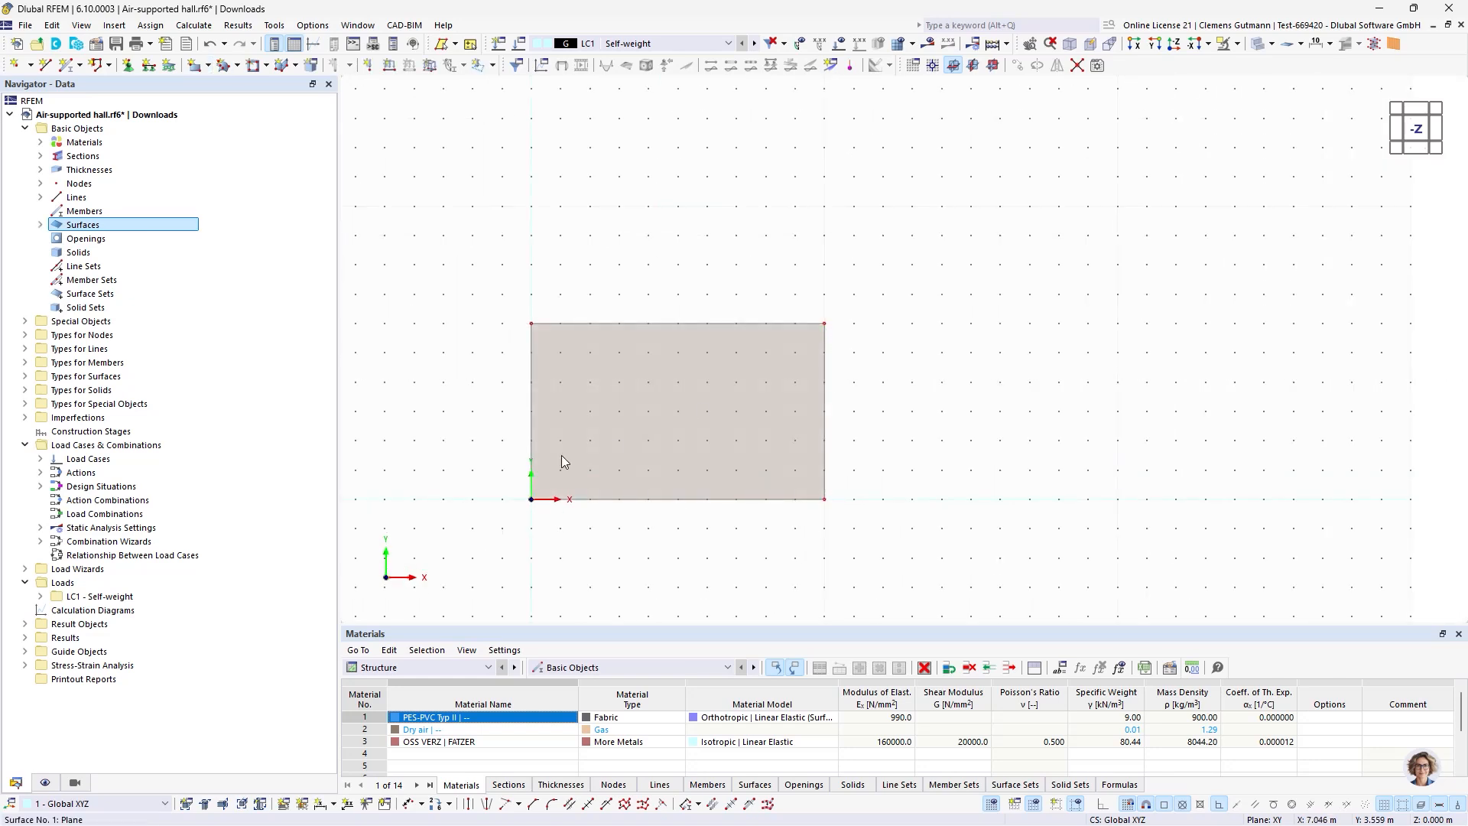
# Start extruding the rectangular membrane surface into a solid with a height h of 0.05 m.
pyautogui.scroll(1, 636, 474)
pyautogui.scroll(1, 636, 473)
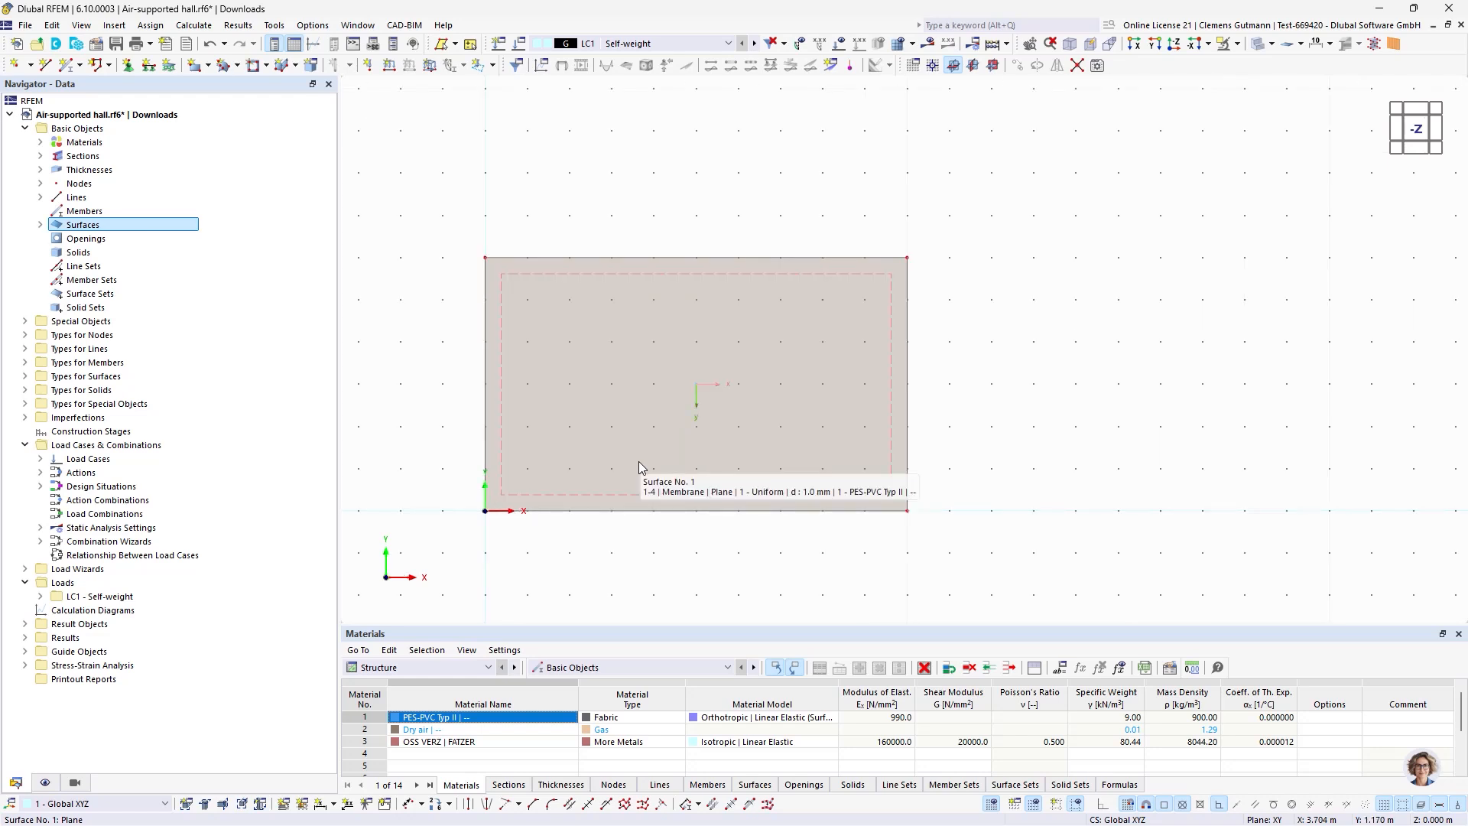
pyautogui.keyDown('ctrl'); pyautogui.moveTo(639, 461); pyautogui.dragTo(636, 402, button='middle'); pyautogui.keyUp('ctrl')
pyautogui.scroll(1, 636, 403)
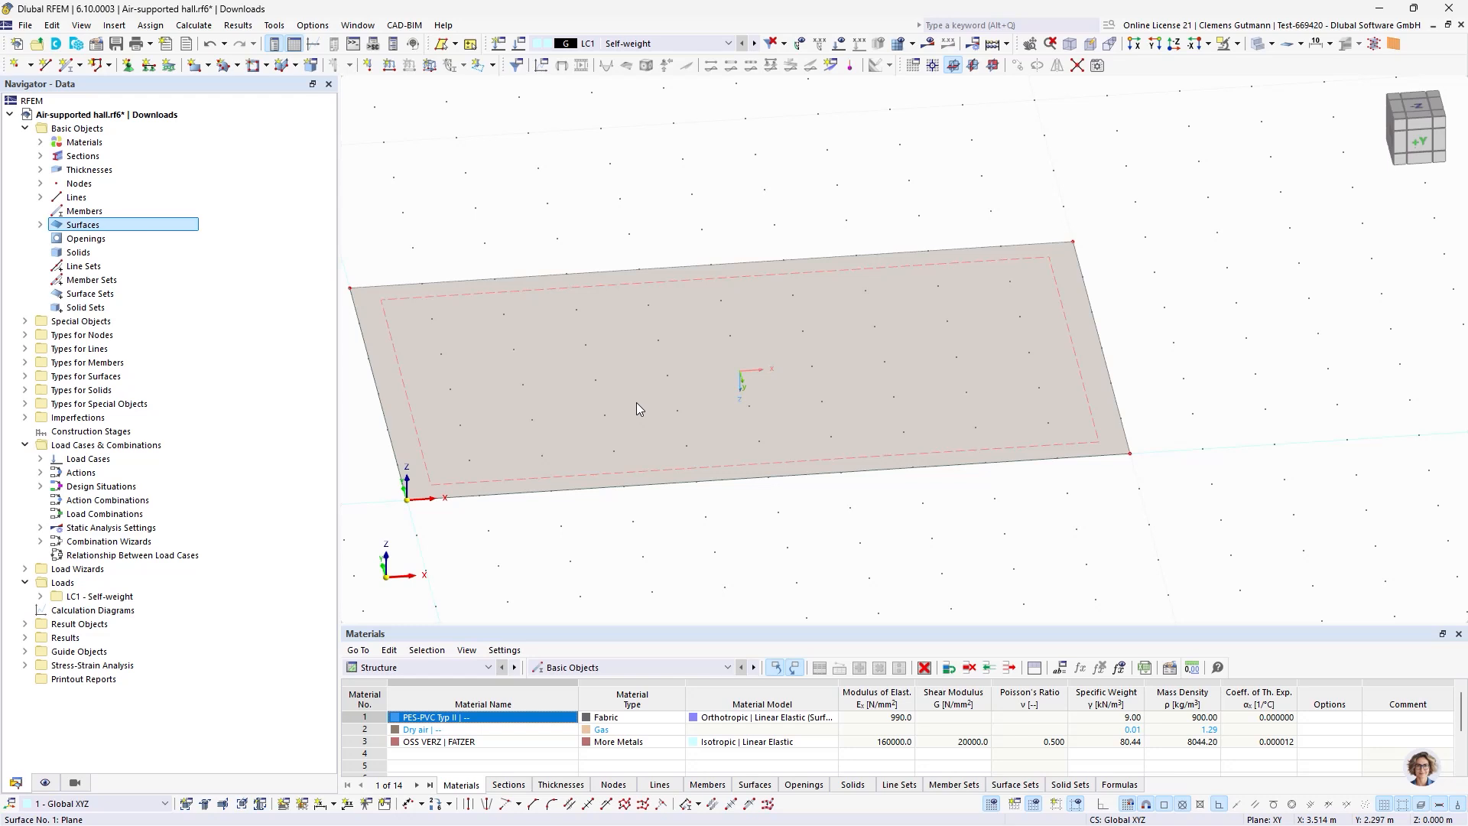
pyautogui.click(526, 477)
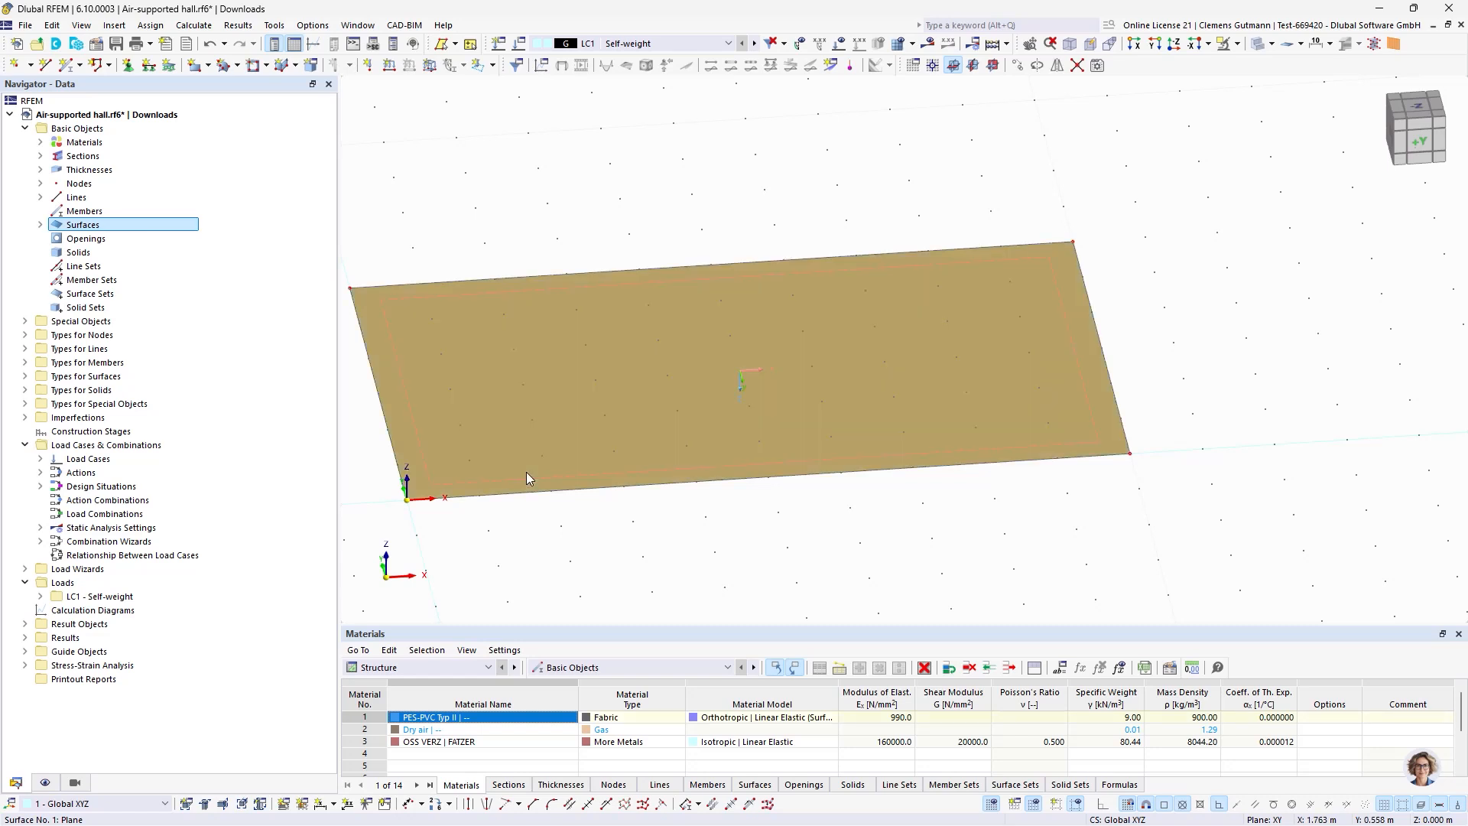
pyautogui.rightClick(527, 477)
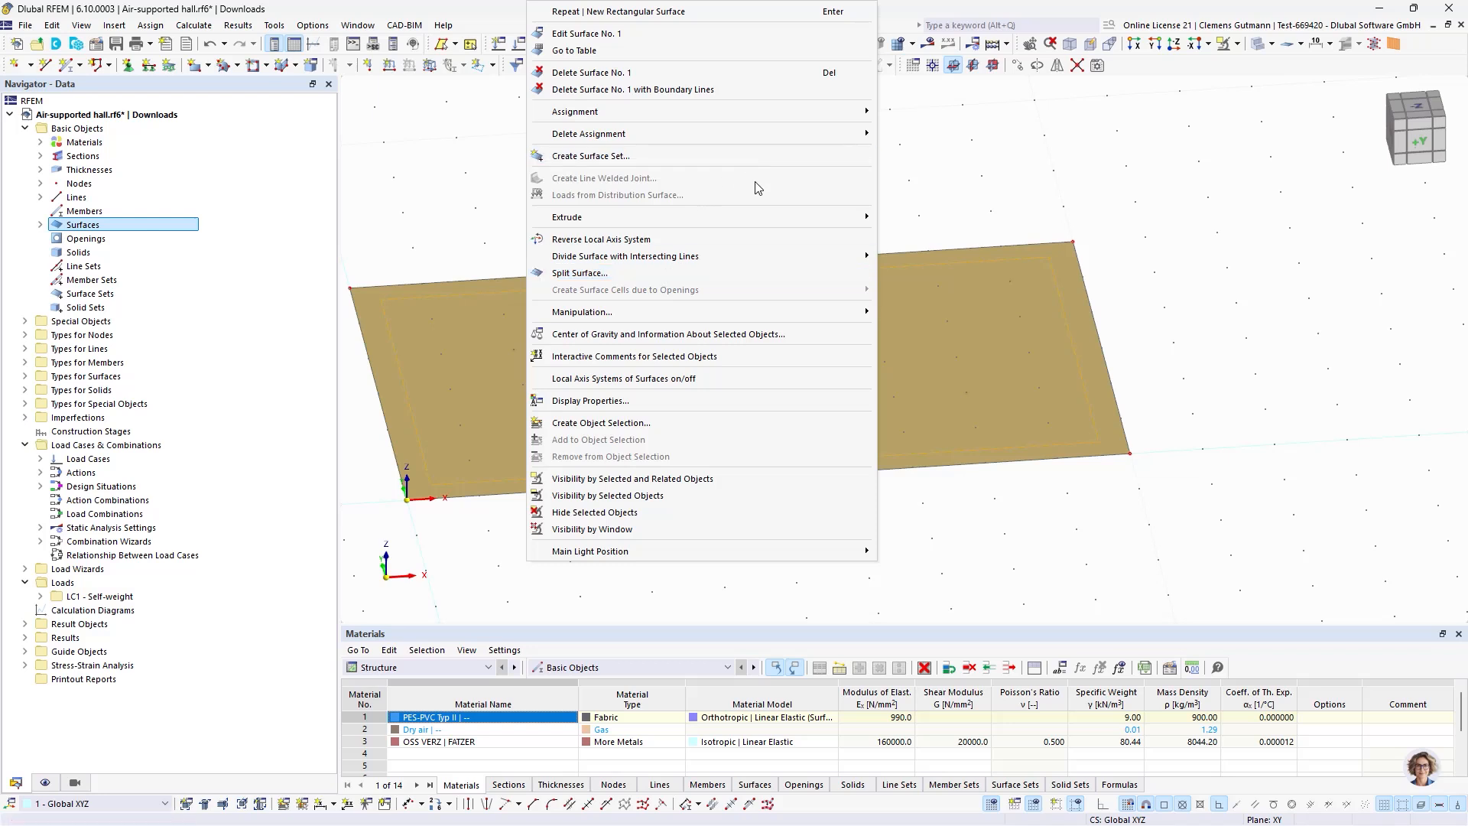
pyautogui.moveTo(772, 217)
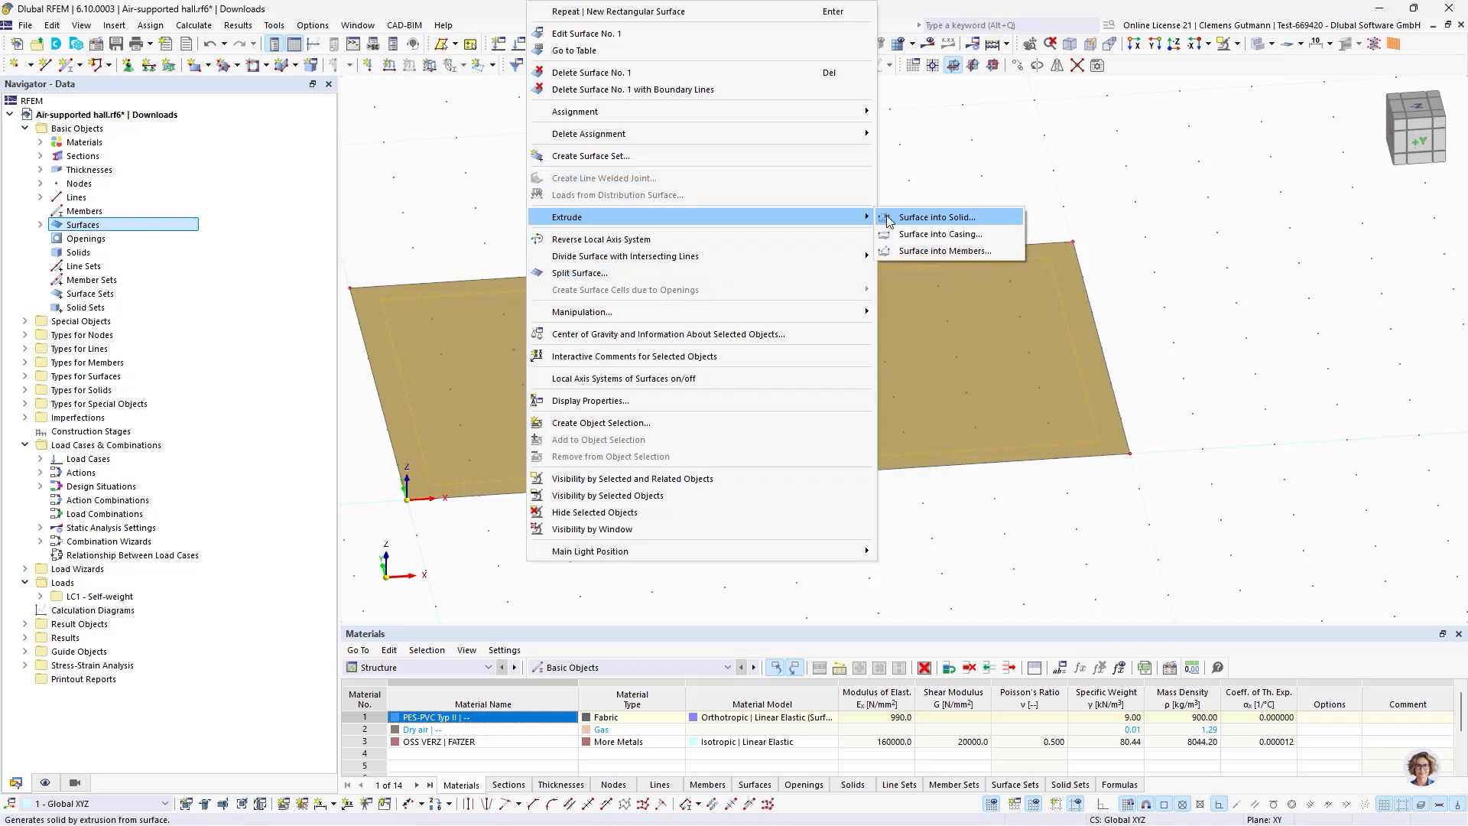
pyautogui.click(888, 218)
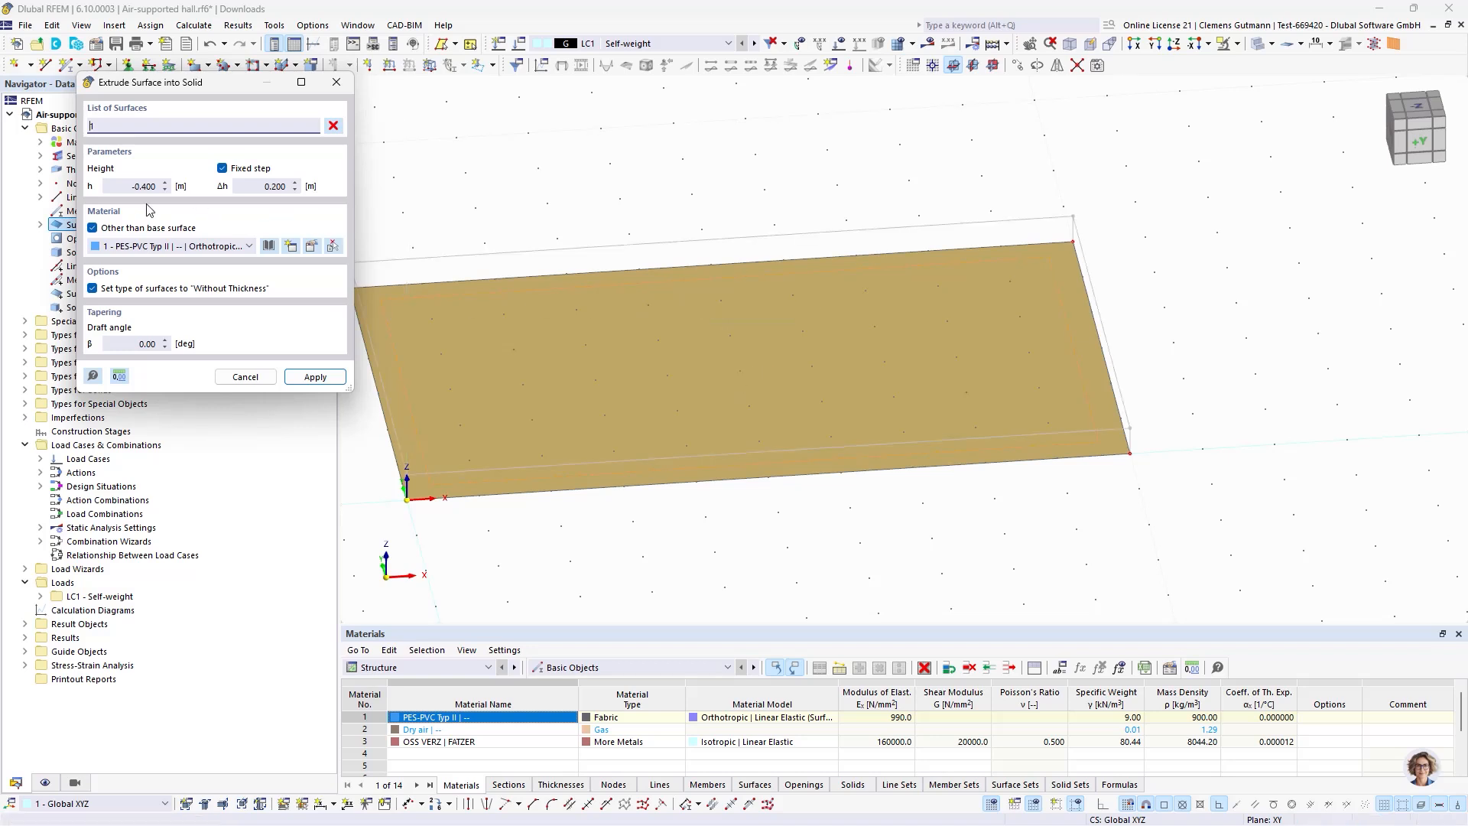
pyautogui.click(133, 186)
pyautogui.write('-')
pyautogui.write('0,05')
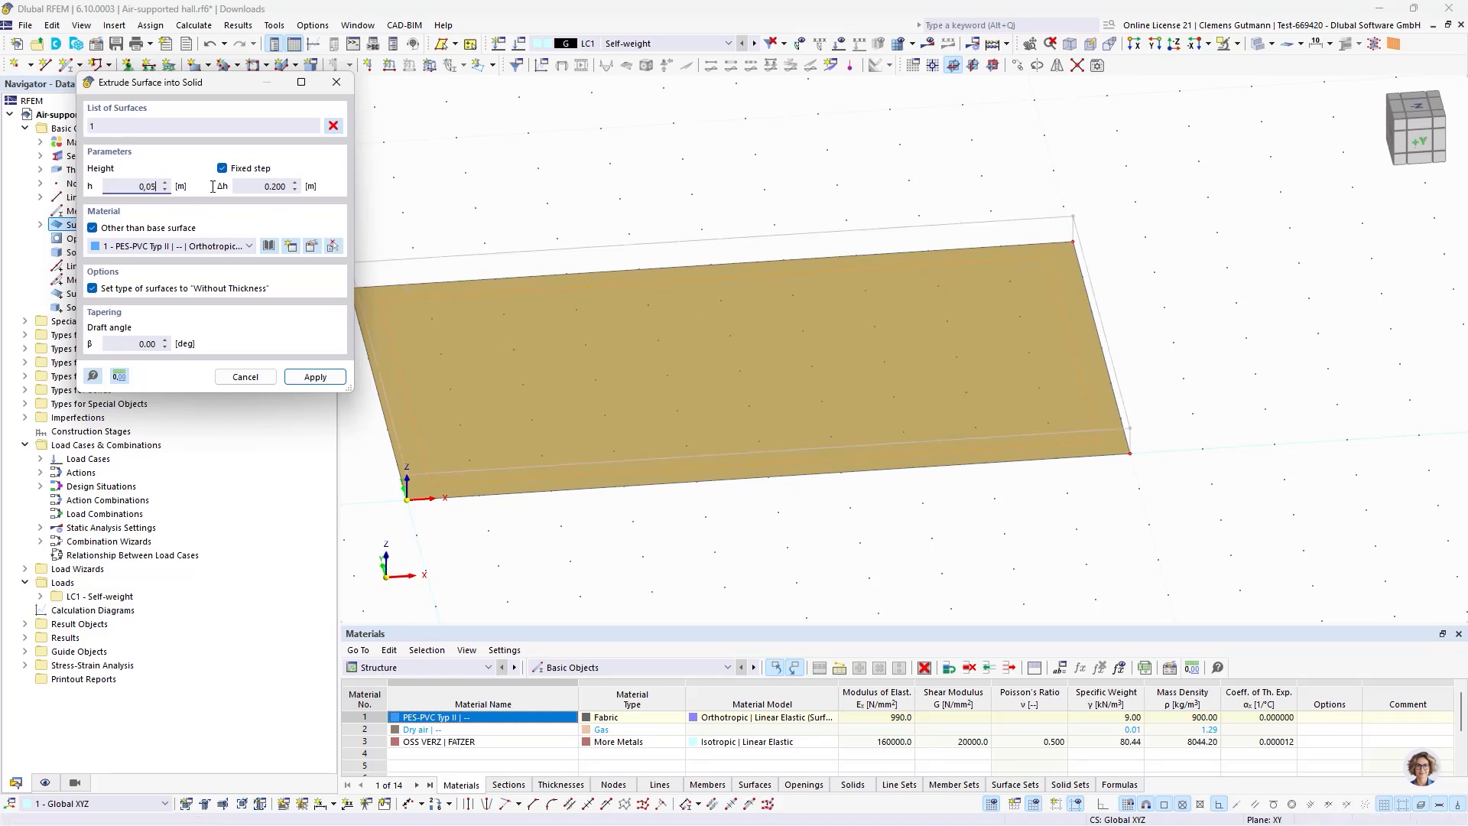
pyautogui.press('Tab')
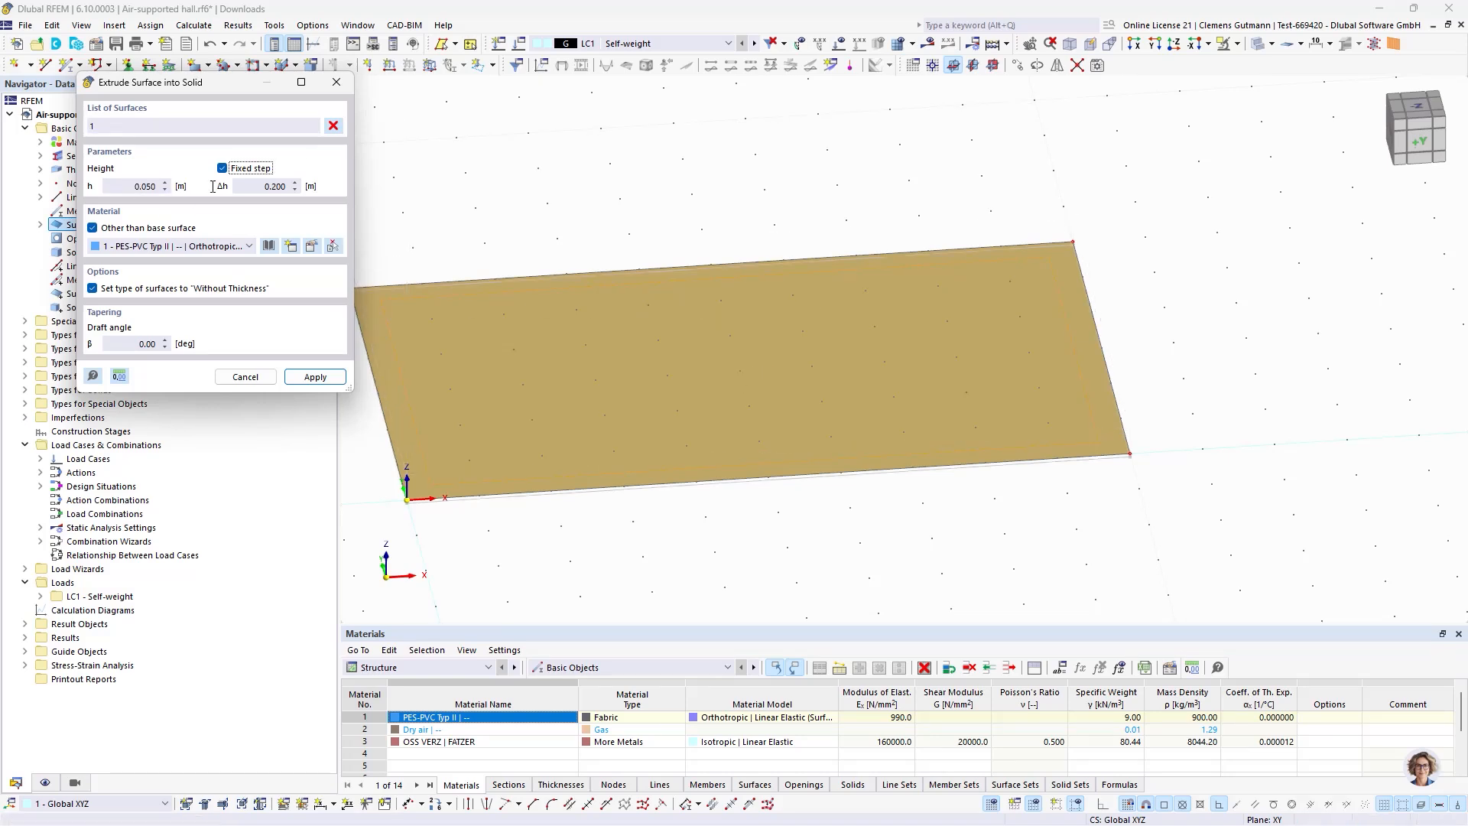
# Assign Dry air to the extruded solid, turn off setting its surfaces to "Without Thickness", and apply the extrusion.
pyautogui.click(163, 249)
pyautogui.click(165, 269)
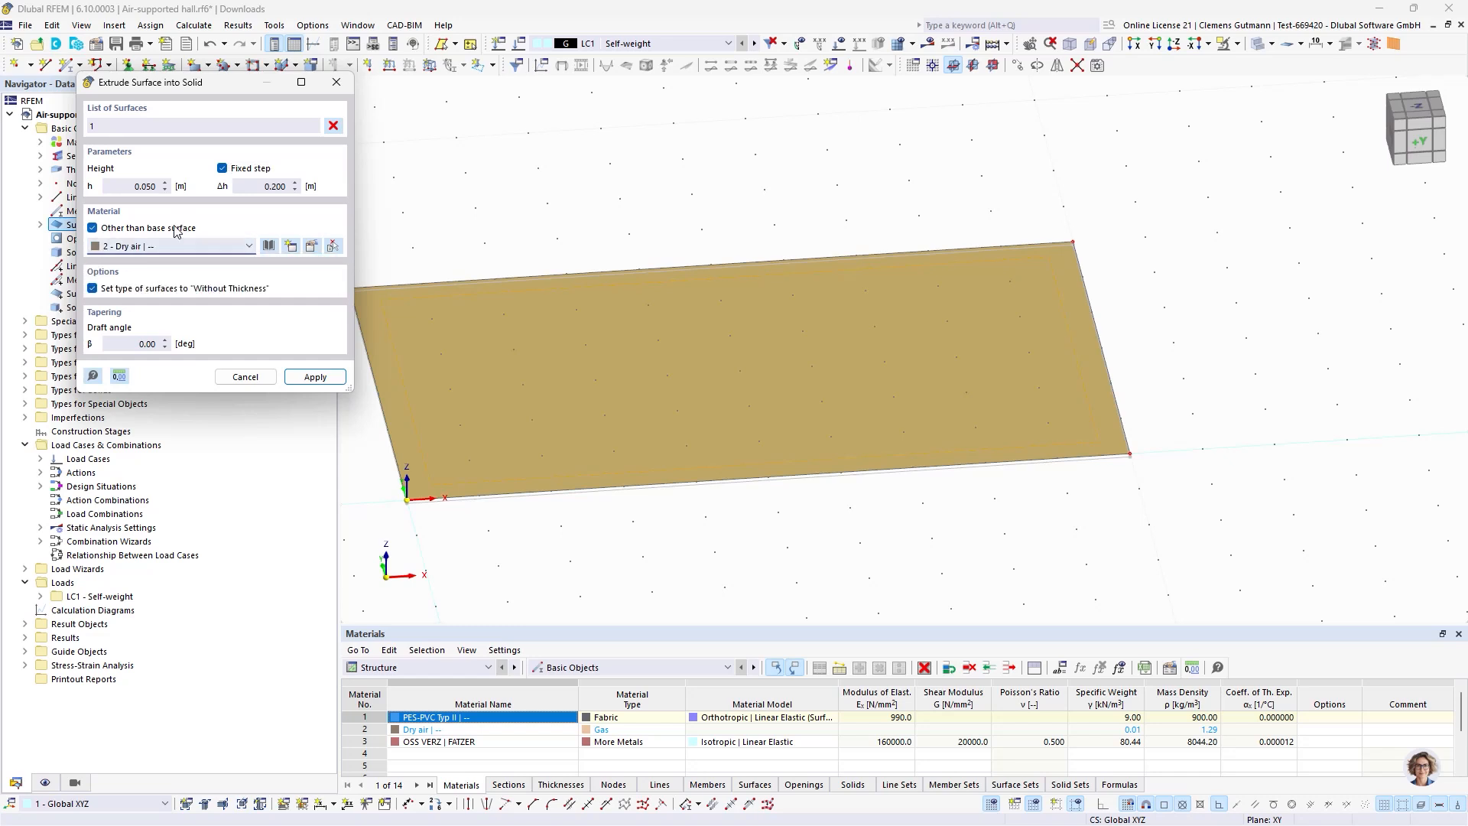
pyautogui.click(167, 291)
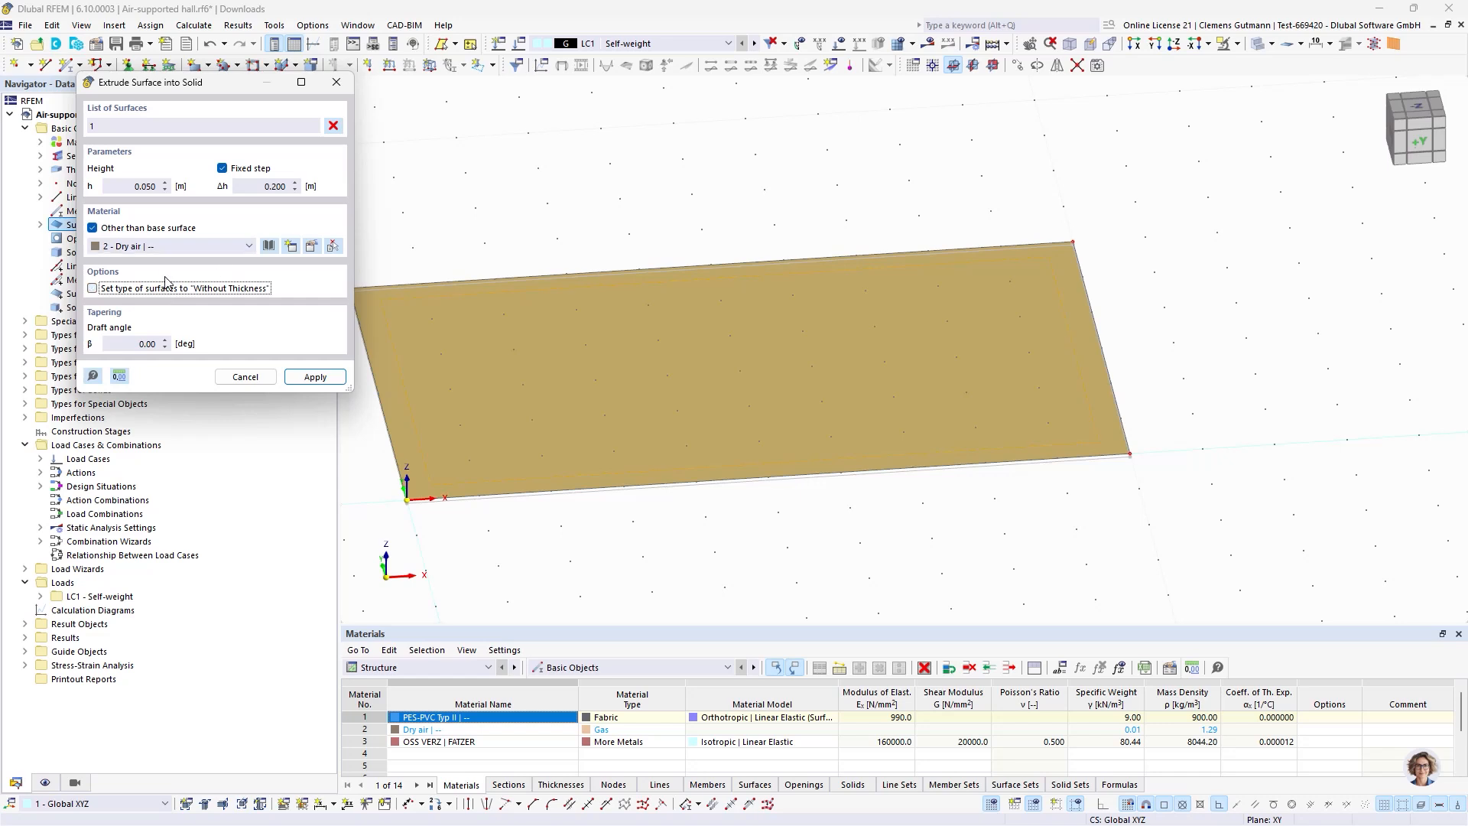
pyautogui.click(312, 375)
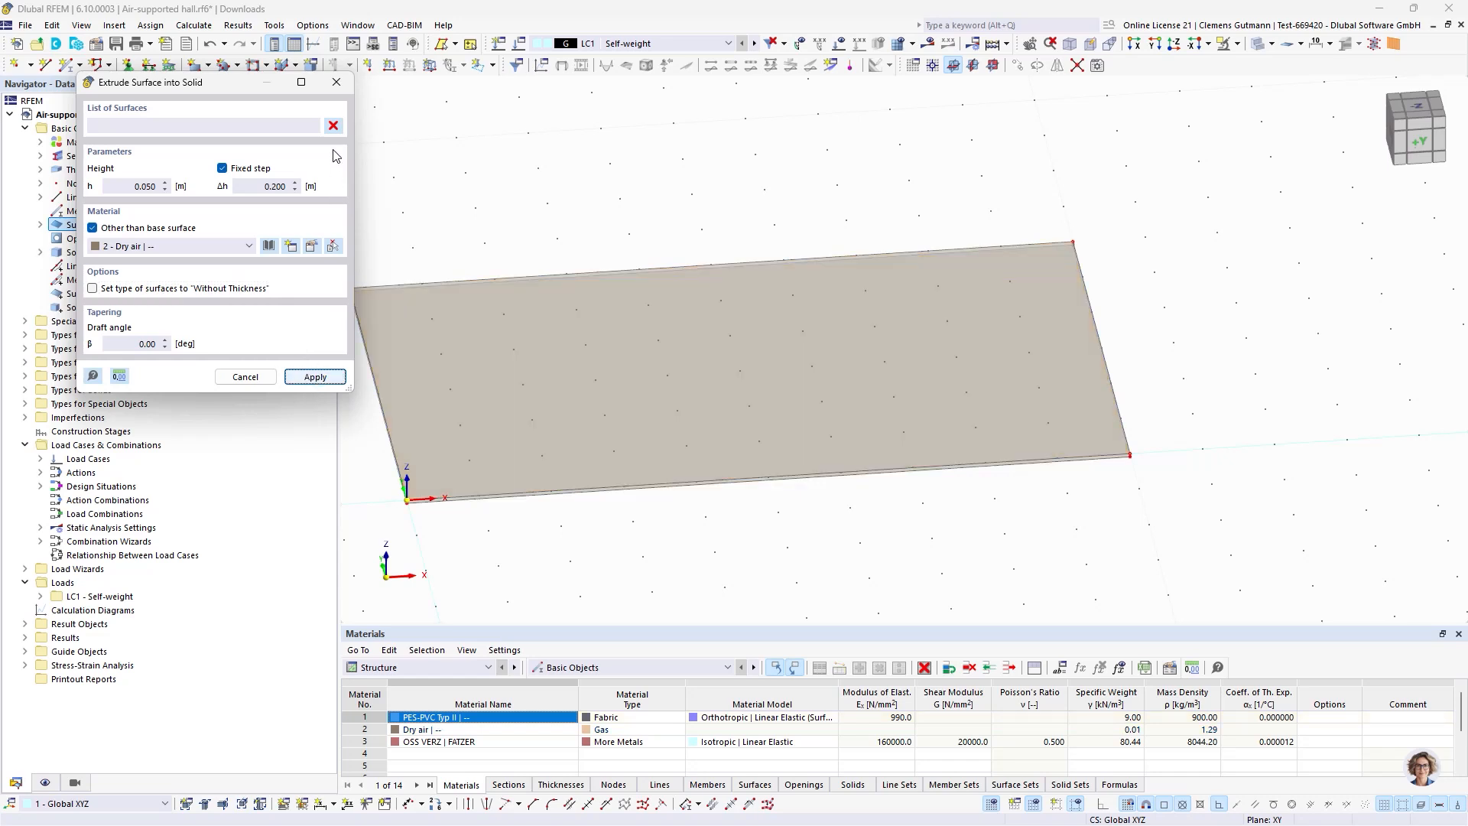
pyautogui.click(337, 82)
# Open the extruded Dry air solid for editing and change its solid type to Gas.
pyautogui.keyDown('ctrl'); pyautogui.moveTo(748, 570); pyautogui.dragTo(767, 512, button='middle'); pyautogui.keyUp('ctrl')
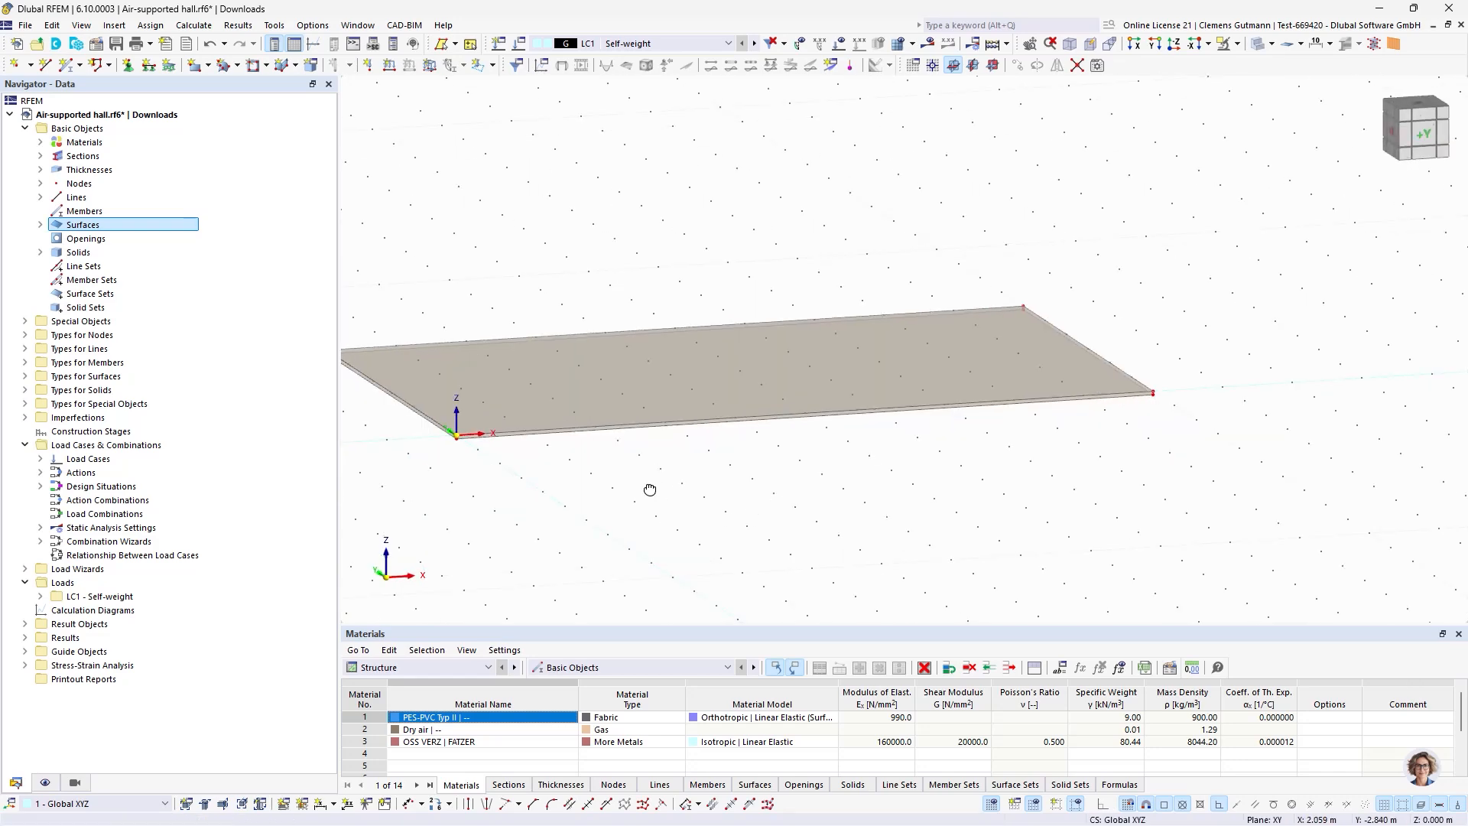
pyautogui.keyDown('ctrl'); pyautogui.moveTo(652, 492); pyautogui.dragTo(656, 535, button='middle'); pyautogui.keyUp('ctrl')
pyautogui.click(40, 254)
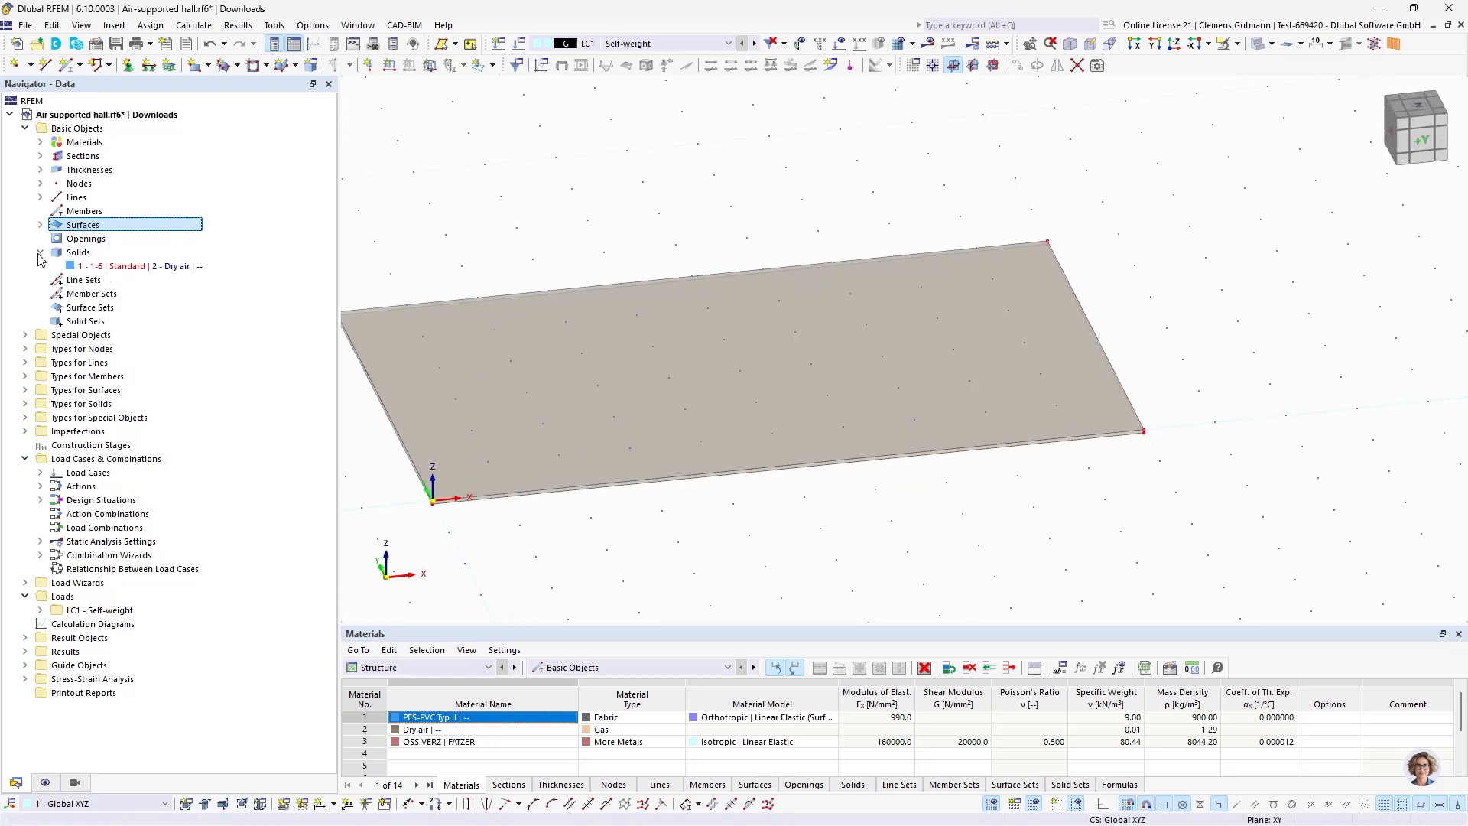
pyautogui.doubleClick(103, 266)
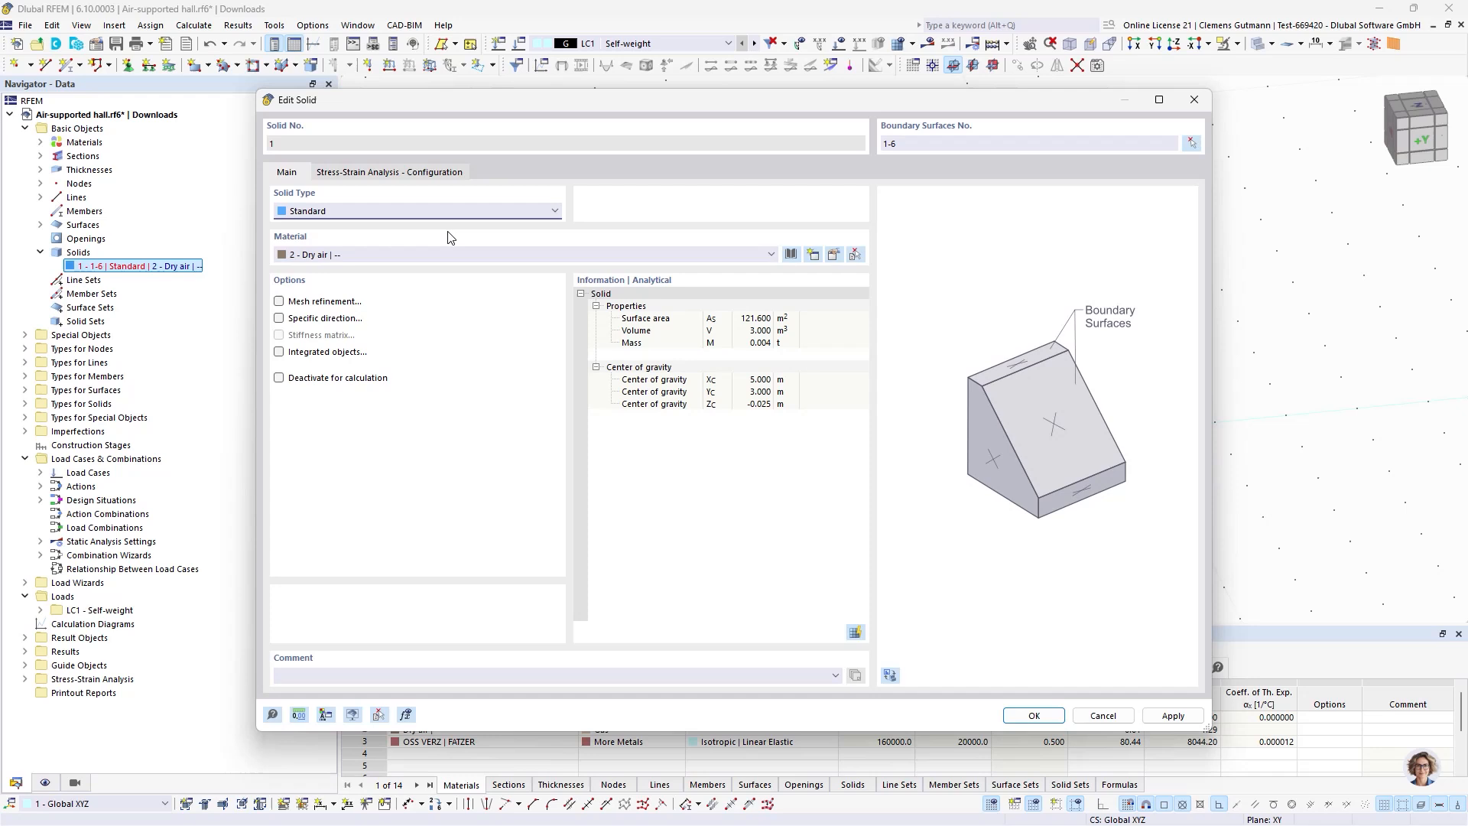
pyautogui.click(388, 210)
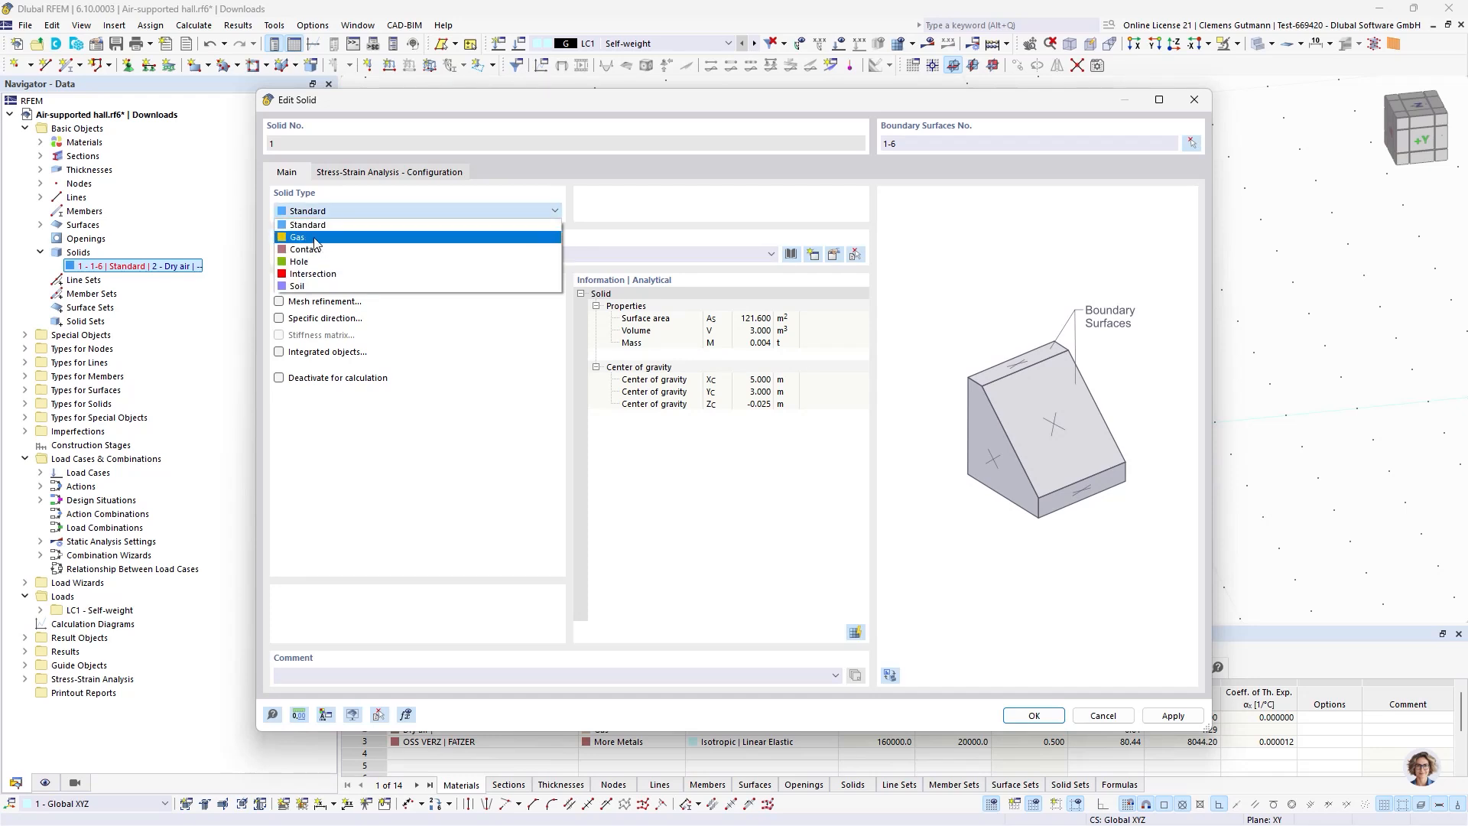
pyautogui.click(313, 237)
# Create a new gas with a pressure of 1.00 bar and a temperature of 23 °C, and apply it to the gas solid.
pyautogui.click(334, 173)
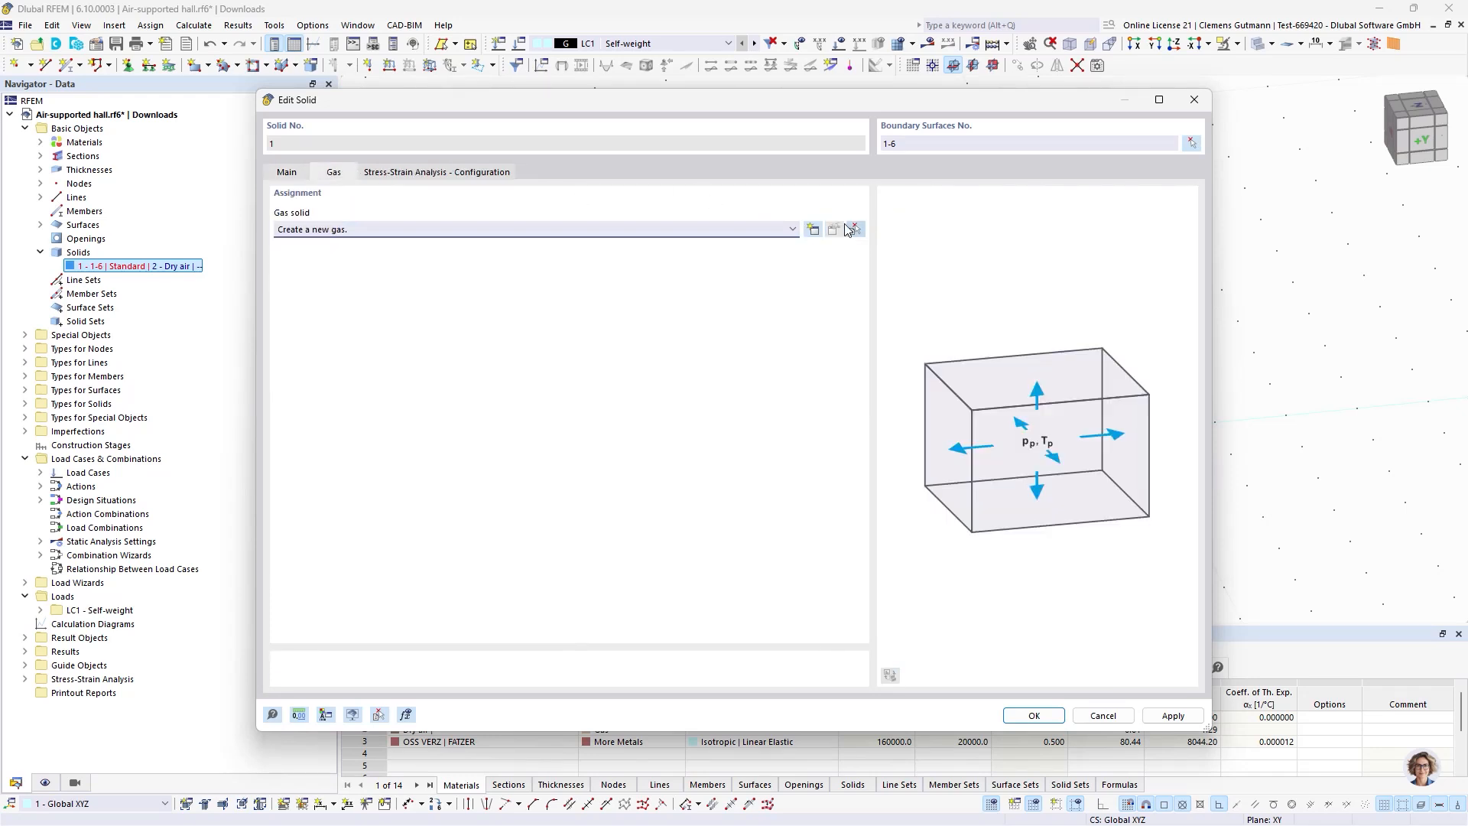
pyautogui.click(813, 229)
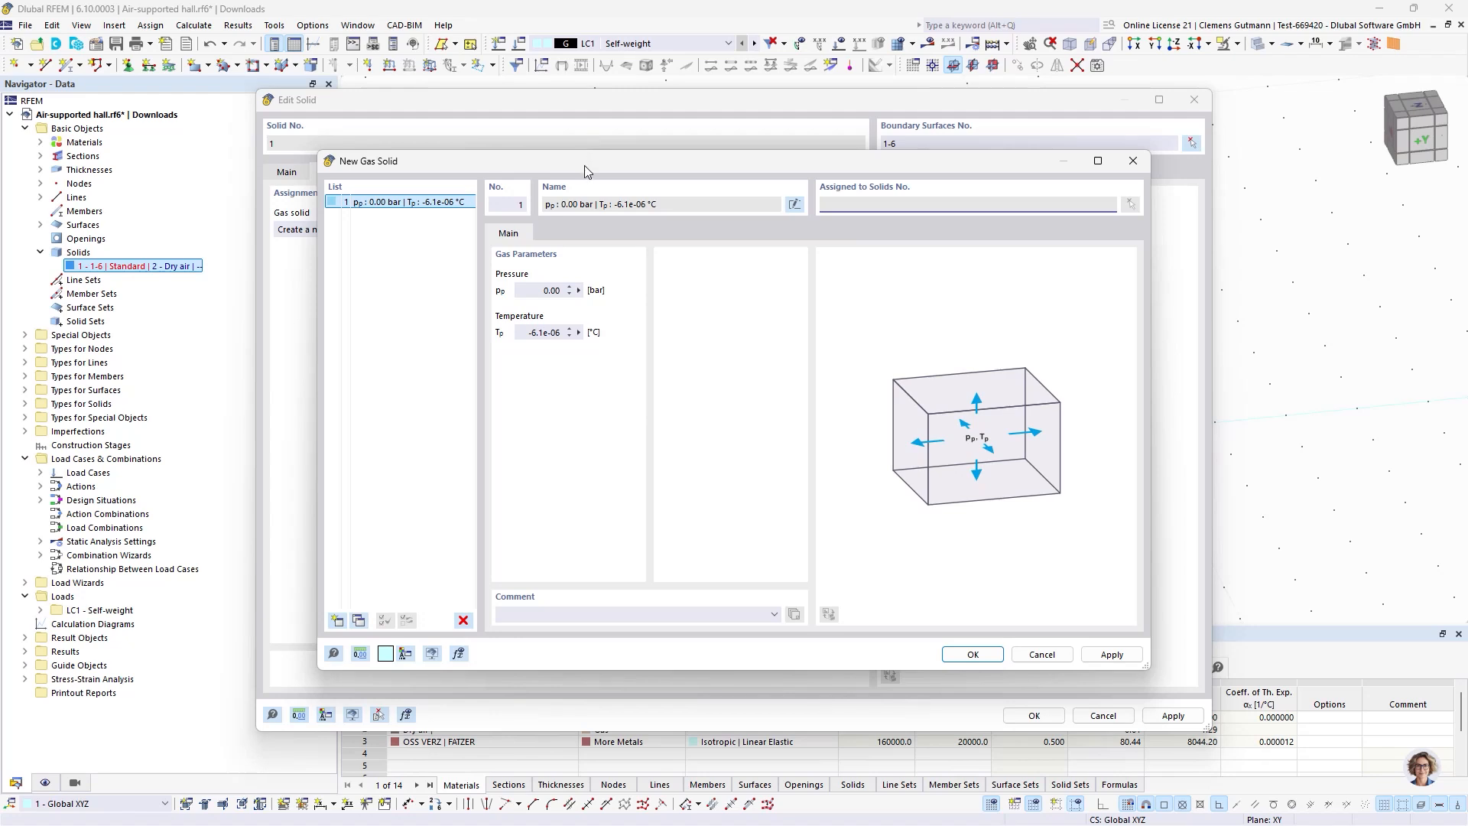
pyautogui.moveTo(584, 166); pyautogui.dragTo(609, 177)
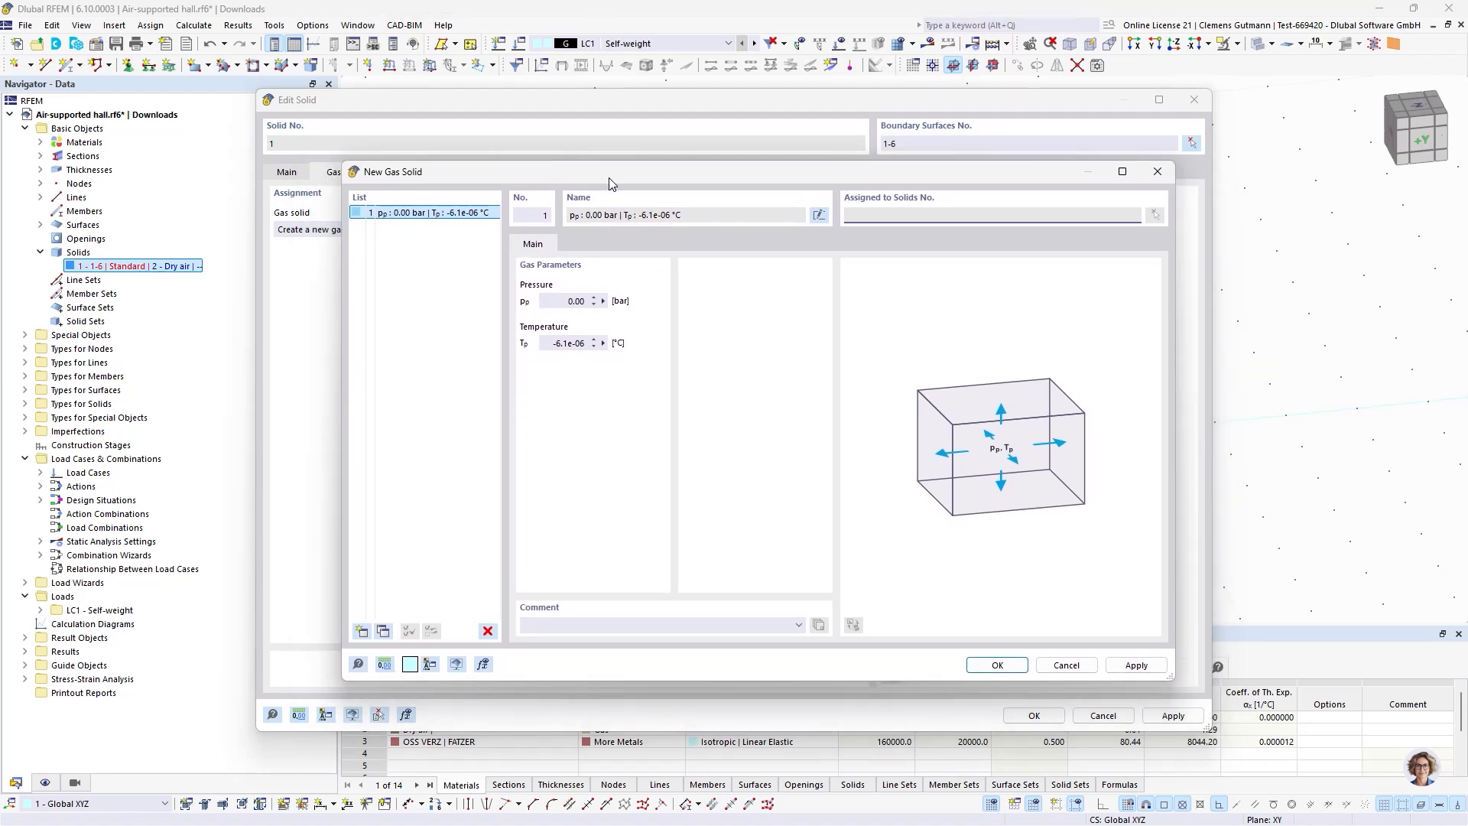
pyautogui.press('Tab')
pyautogui.press('Tab')
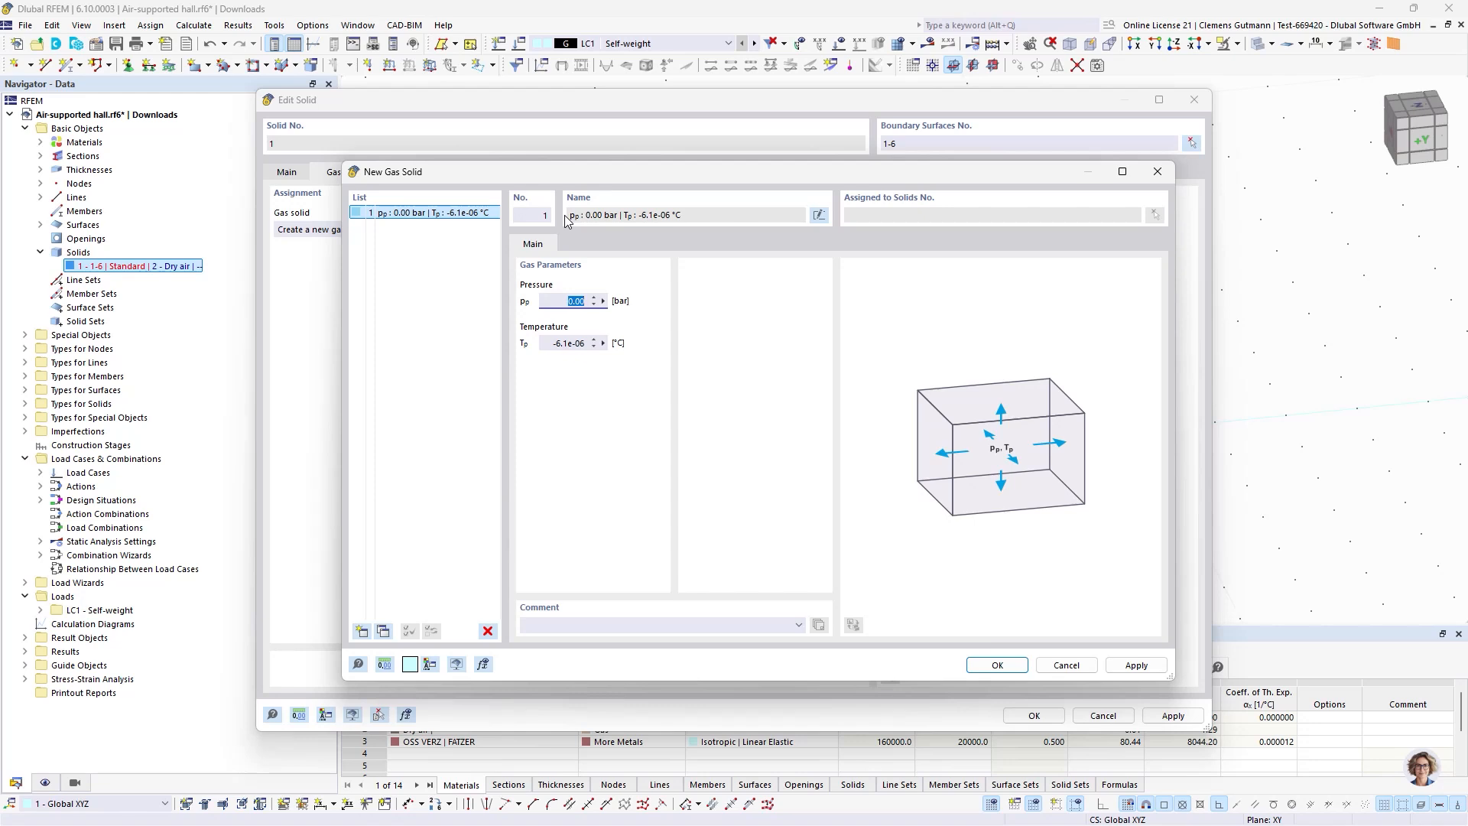
pyautogui.write('1')
pyautogui.press('Tab')
pyautogui.write('23')
pyautogui.press('Tab')
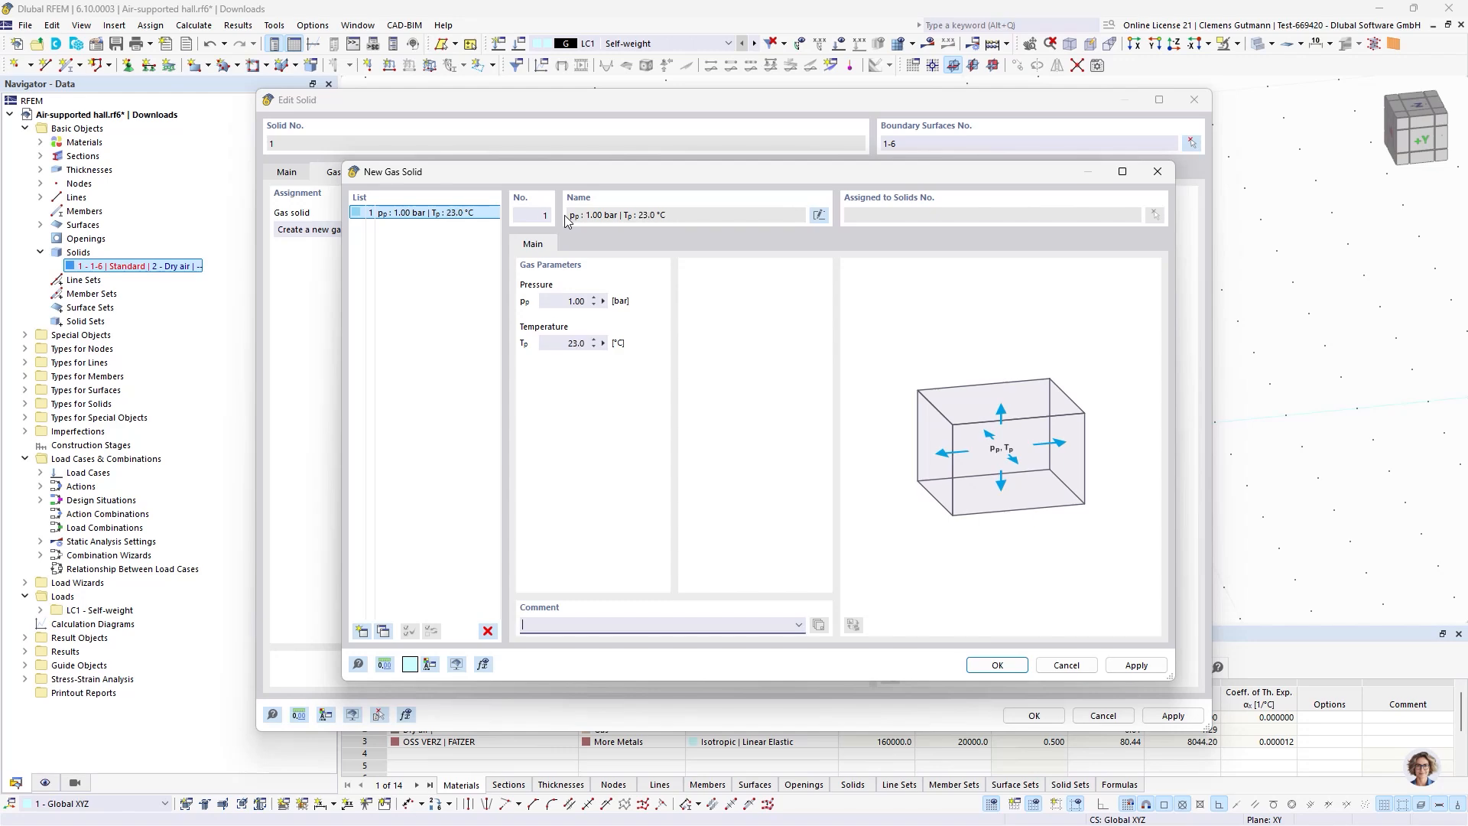
pyautogui.click(986, 666)
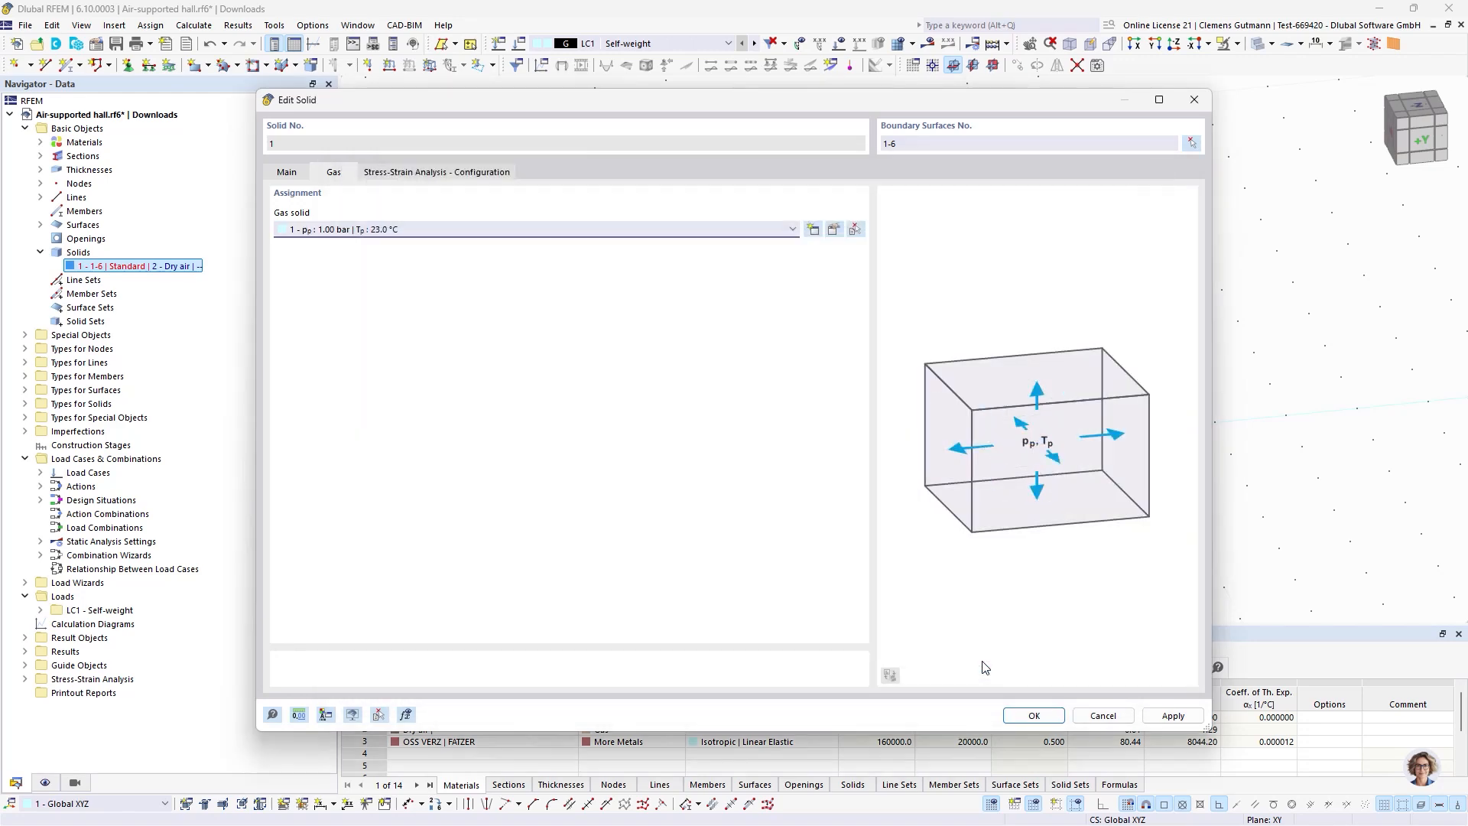
pyautogui.click(1052, 720)
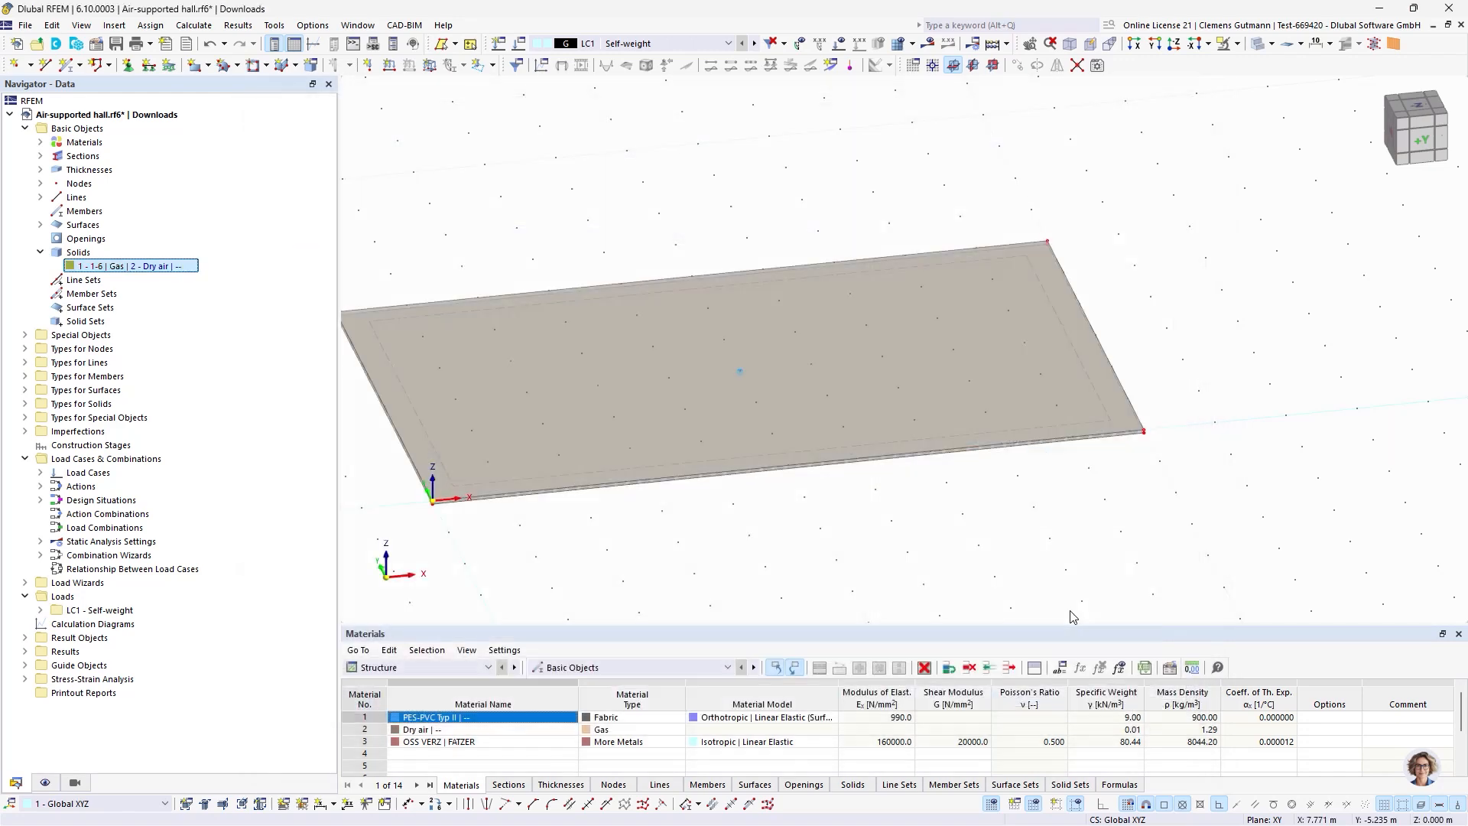
# Select the gas solid's bottom and side surfaces 2-6, leaving out the upper membrane, and set their stiffness type to Rigid.
pyautogui.scroll(-2, 949, 360)
pyautogui.scroll(3, 792, 417)
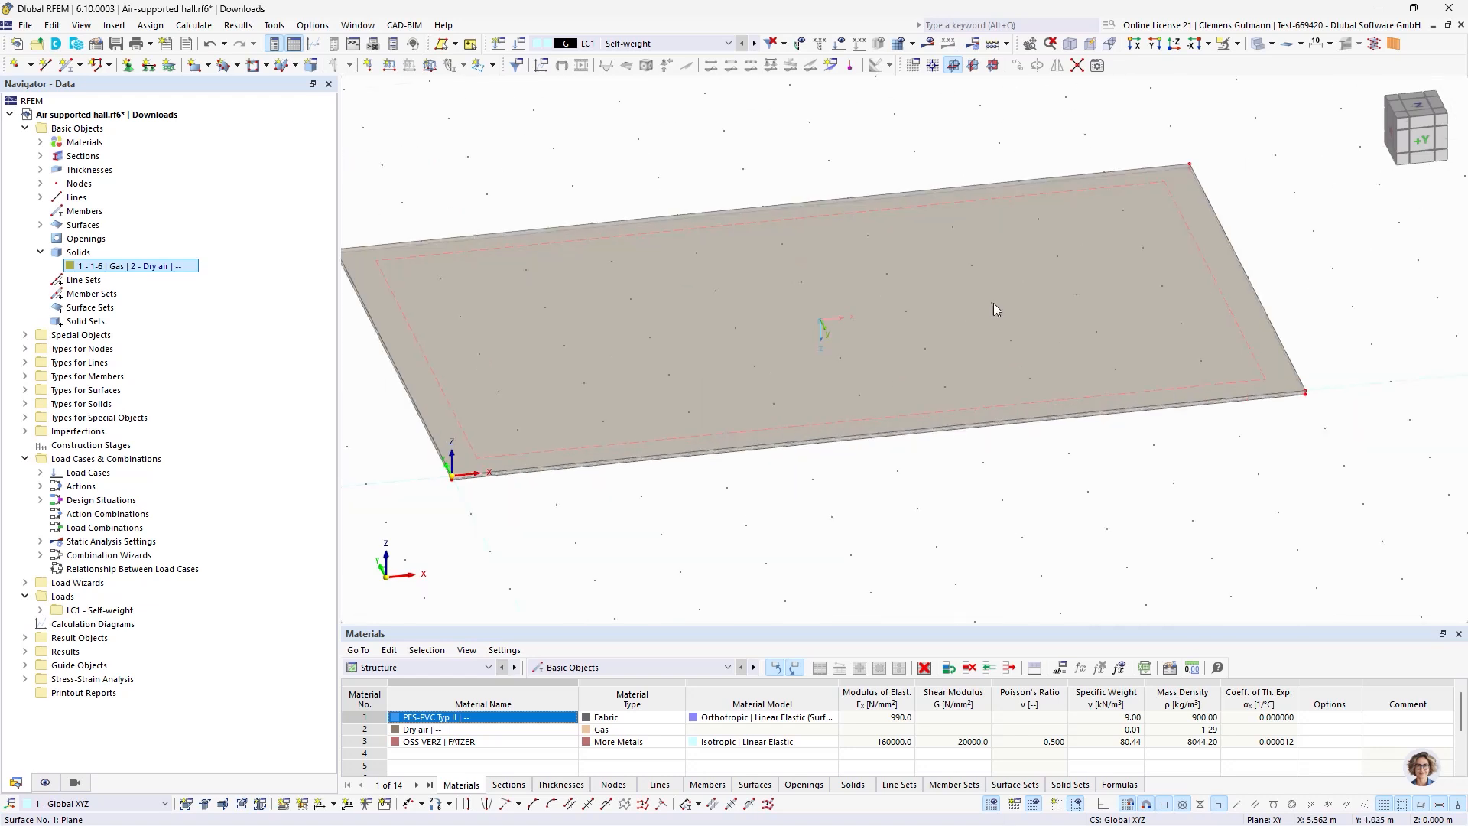
pyautogui.click(1421, 147)
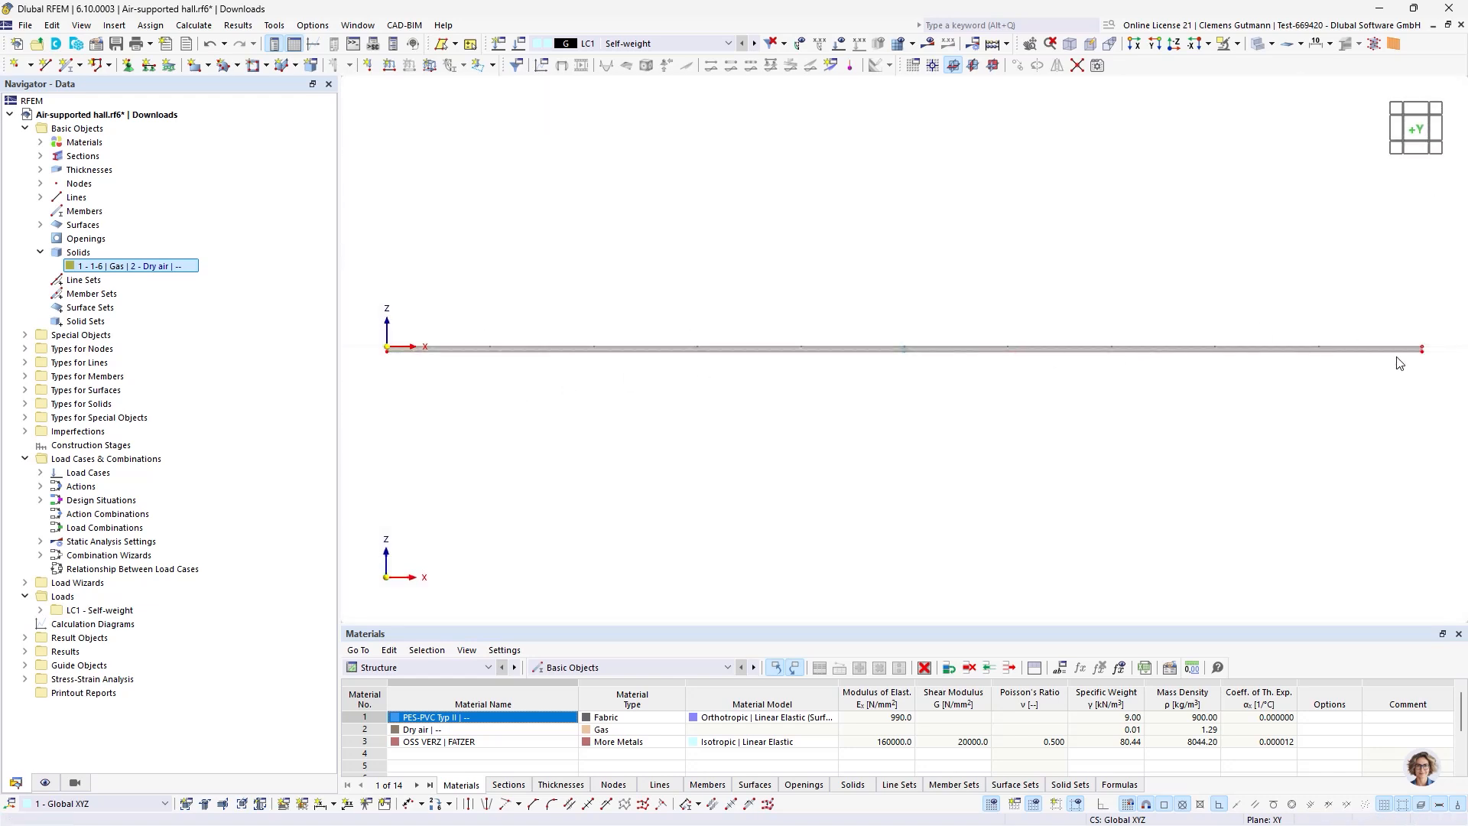
pyautogui.moveTo(1445, 372); pyautogui.dragTo(371, 352)
pyautogui.scroll(2, 371, 352)
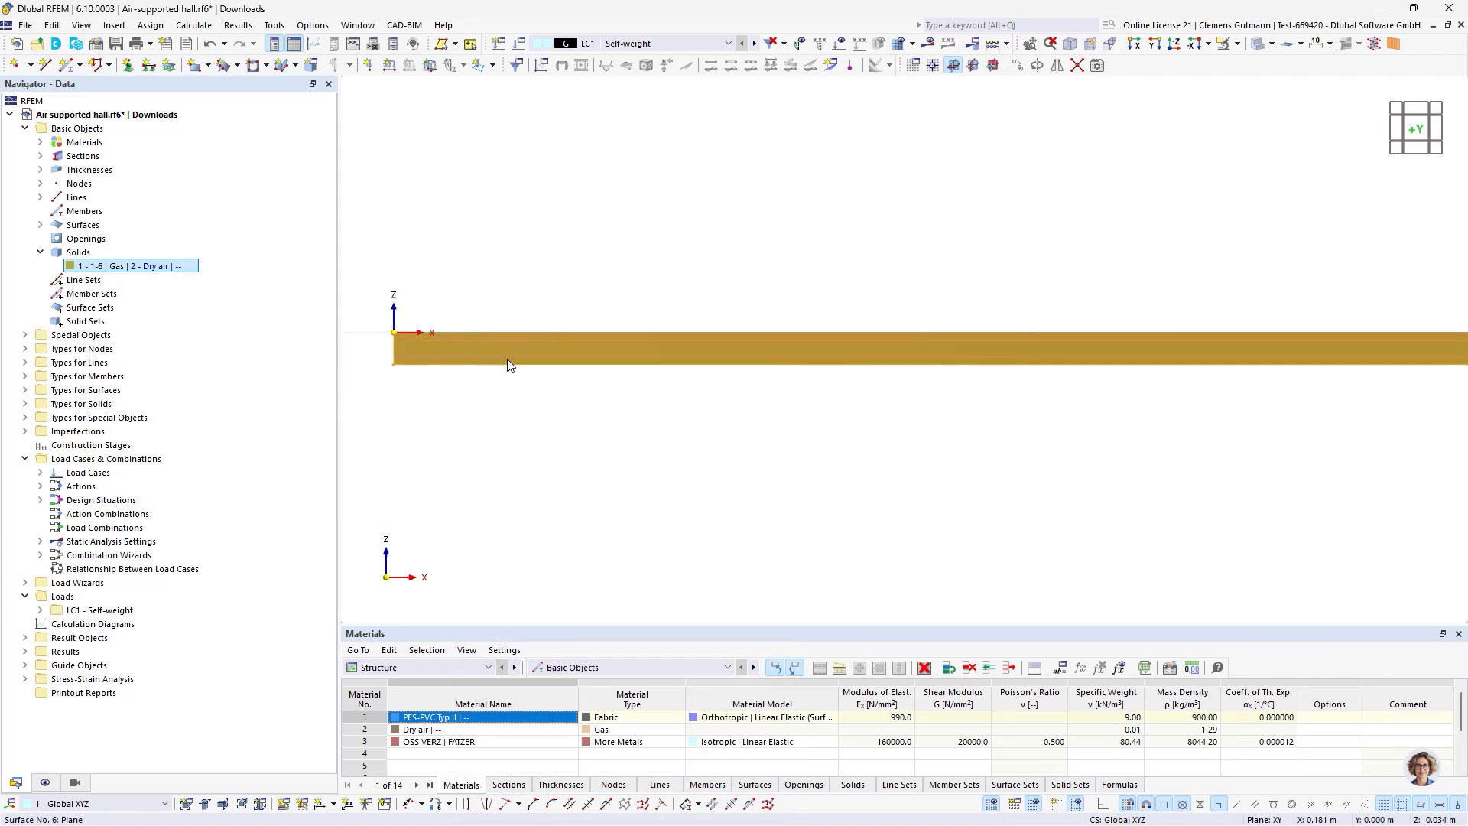
pyautogui.rightClick(498, 341)
pyautogui.moveTo(782, 406)
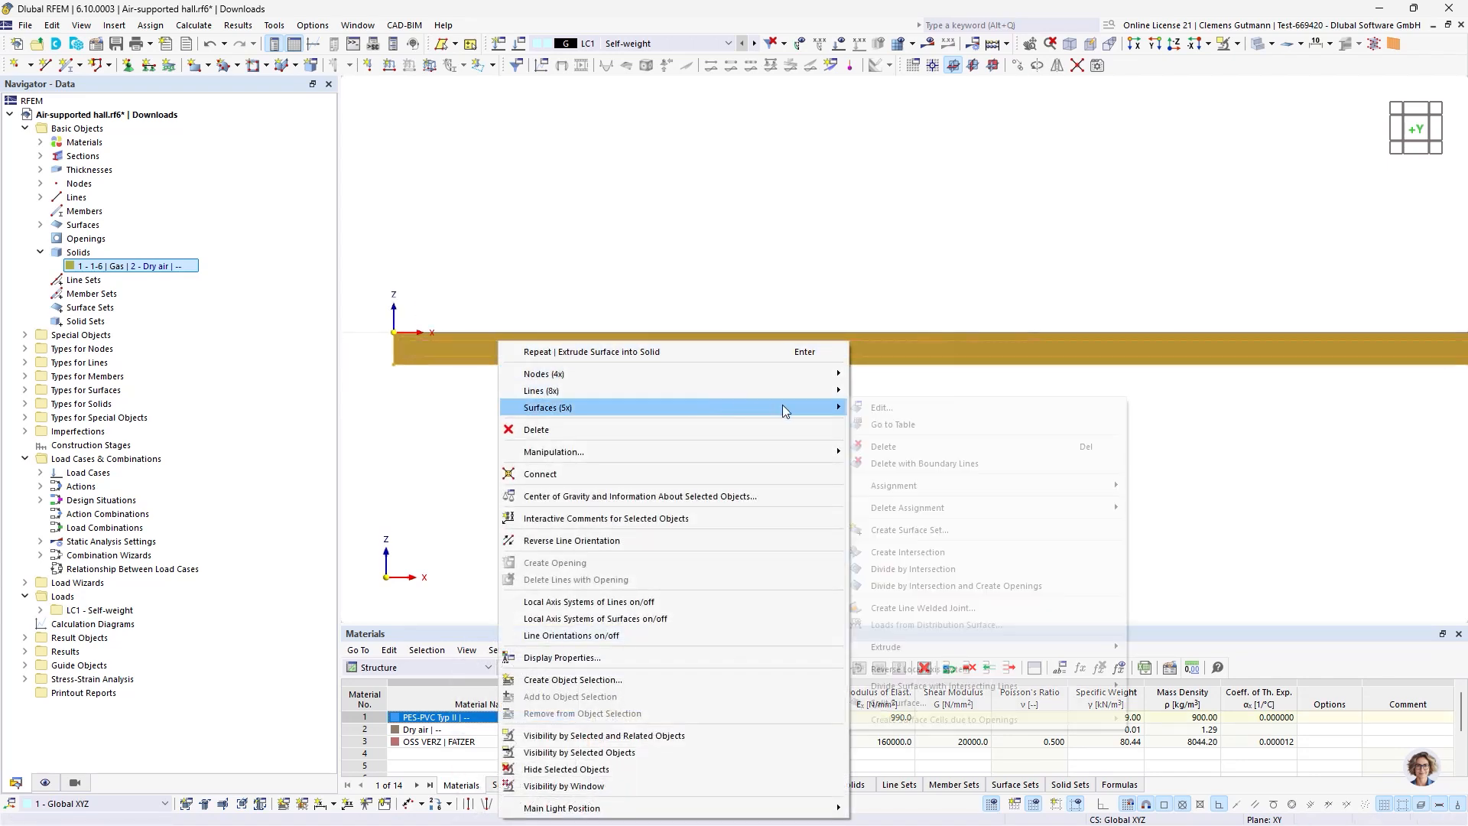
pyautogui.click(887, 406)
pyautogui.click(362, 210)
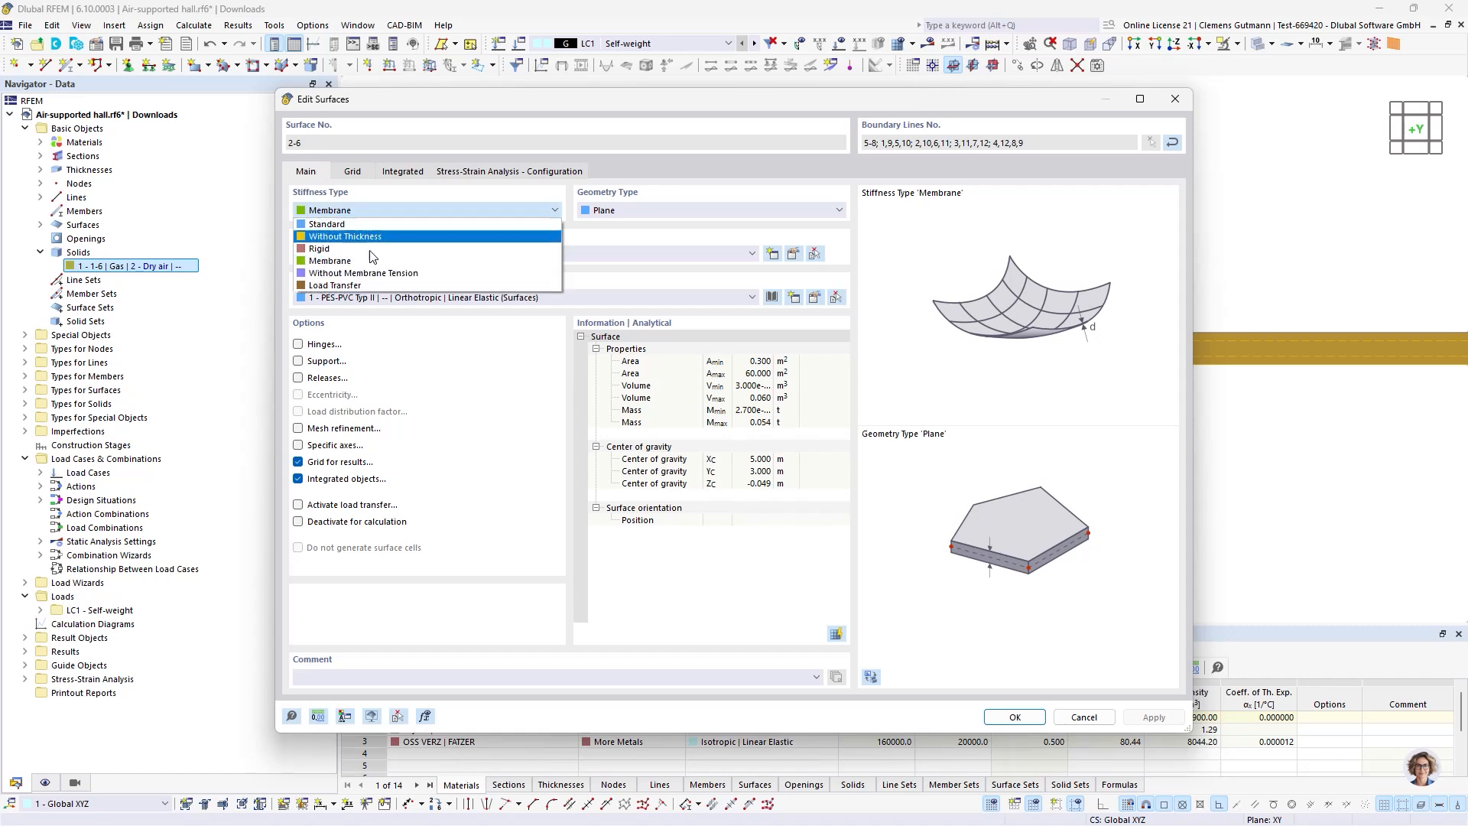
pyautogui.click(428, 248)
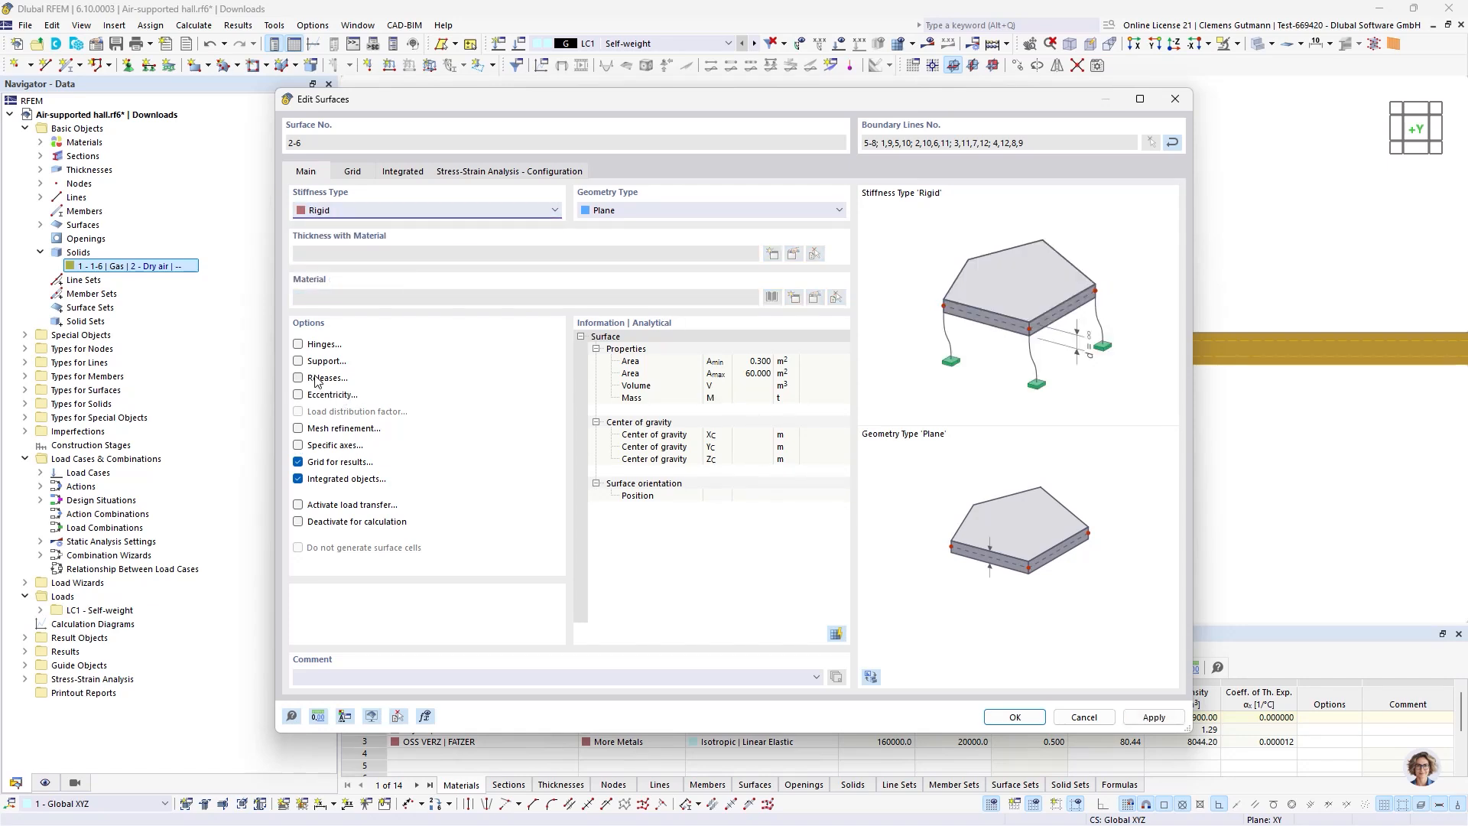
# Activate a surface support for surfaces 2-6, assign the Rigid support, and apply the surface changes.
pyautogui.click(352, 172)
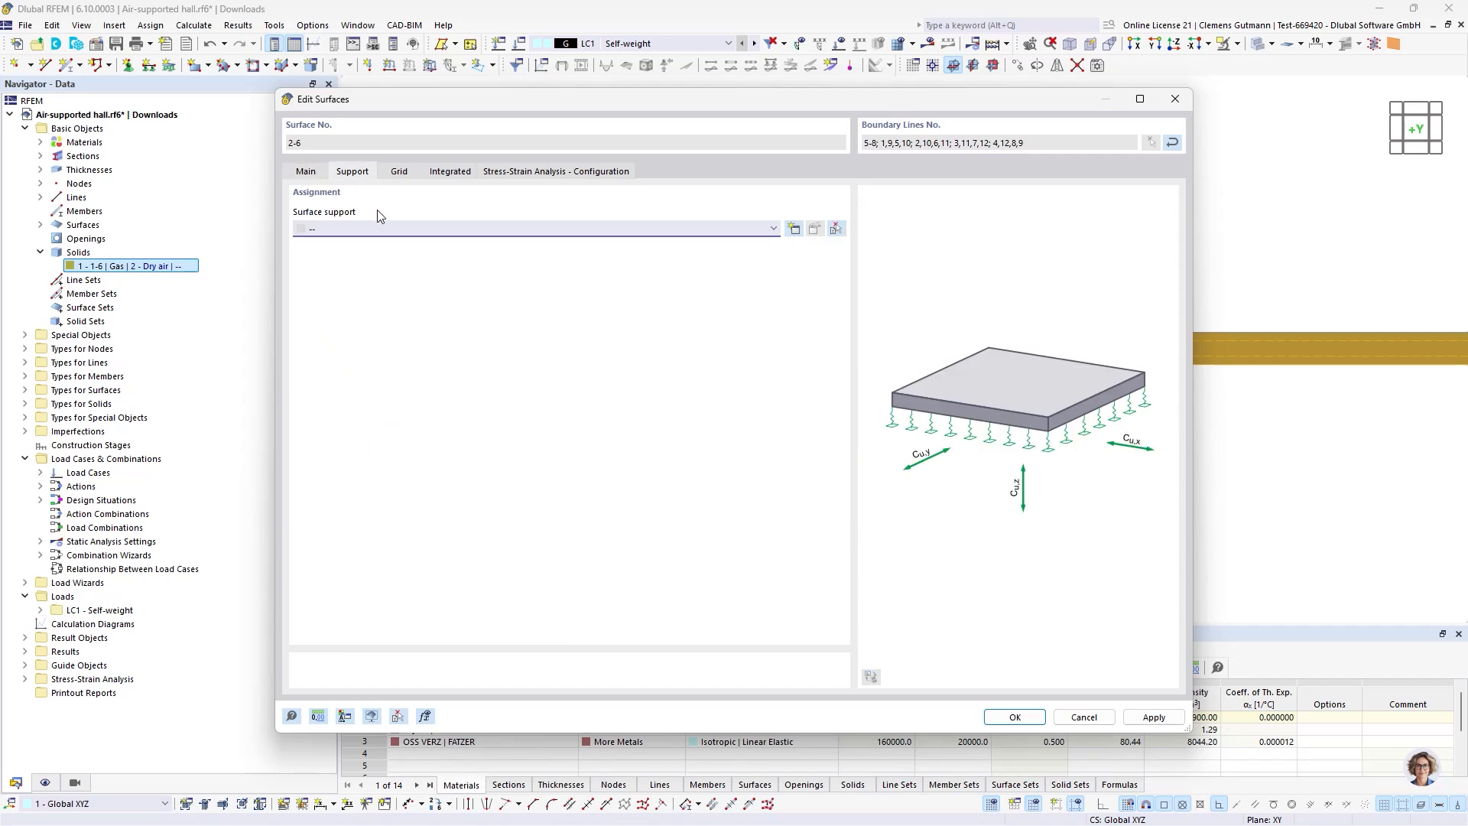
pyautogui.click(380, 228)
pyautogui.click(382, 256)
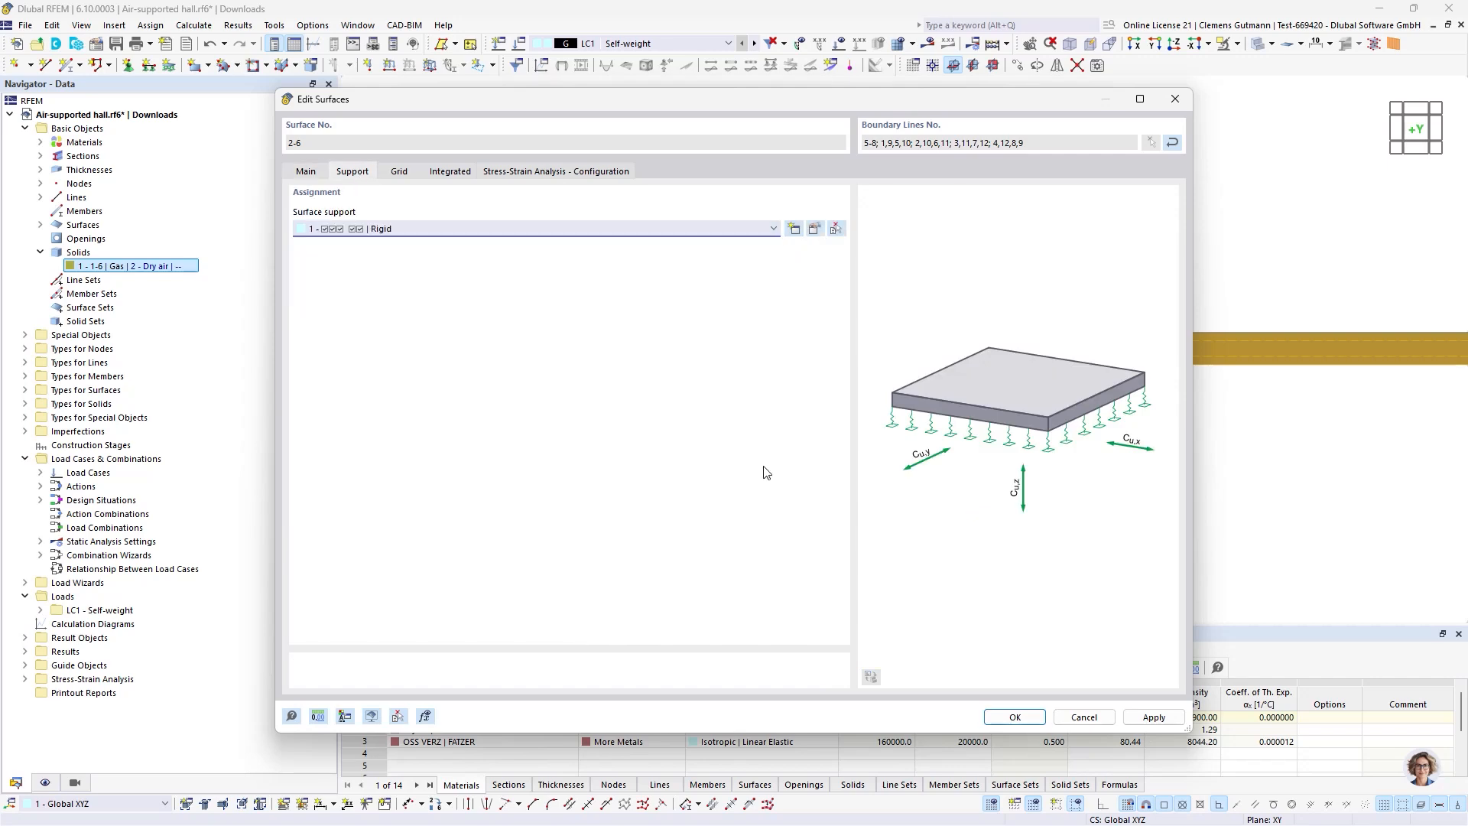
pyautogui.click(1014, 718)
# Hide the surface support symbols by turning off the display of Types for Surfaces.
pyautogui.scroll(-3, 731, 344)
pyautogui.moveTo(780, 320)
pyautogui.keyDown('ctrl'); pyautogui.mouseDown(button='middle')
pyautogui.moveTo(875, 413)
pyautogui.moveTo(798, 307)
pyautogui.mouseUp(button='middle'); pyautogui.keyUp('ctrl')
pyautogui.scroll(-5, 691, 298)
pyautogui.scroll(4, 829, 379)
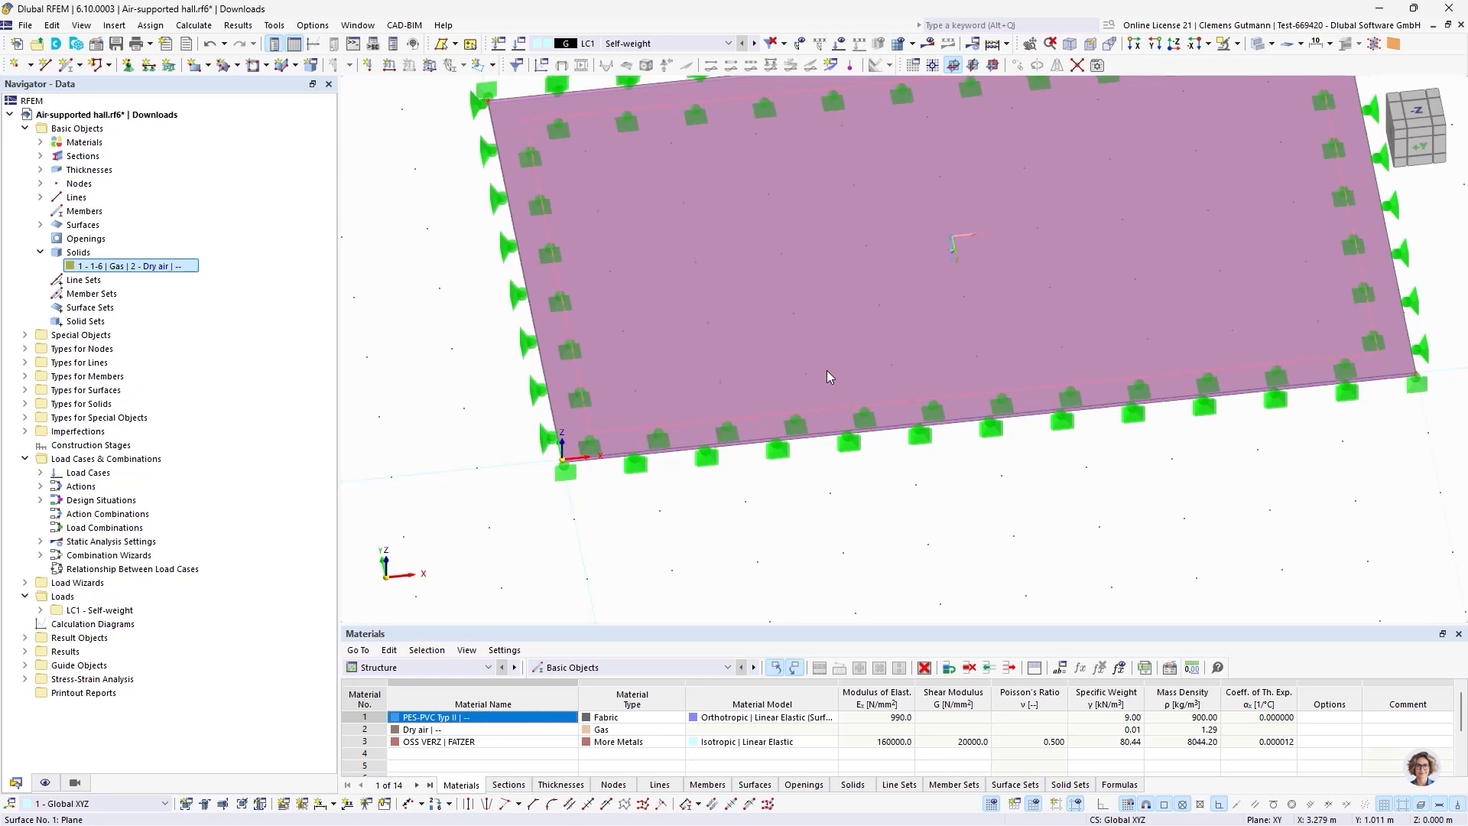
pyautogui.keyDown('ctrl'); pyautogui.moveTo(977, 533); pyautogui.dragTo(977, 475, button='middle'); pyautogui.keyUp('ctrl')
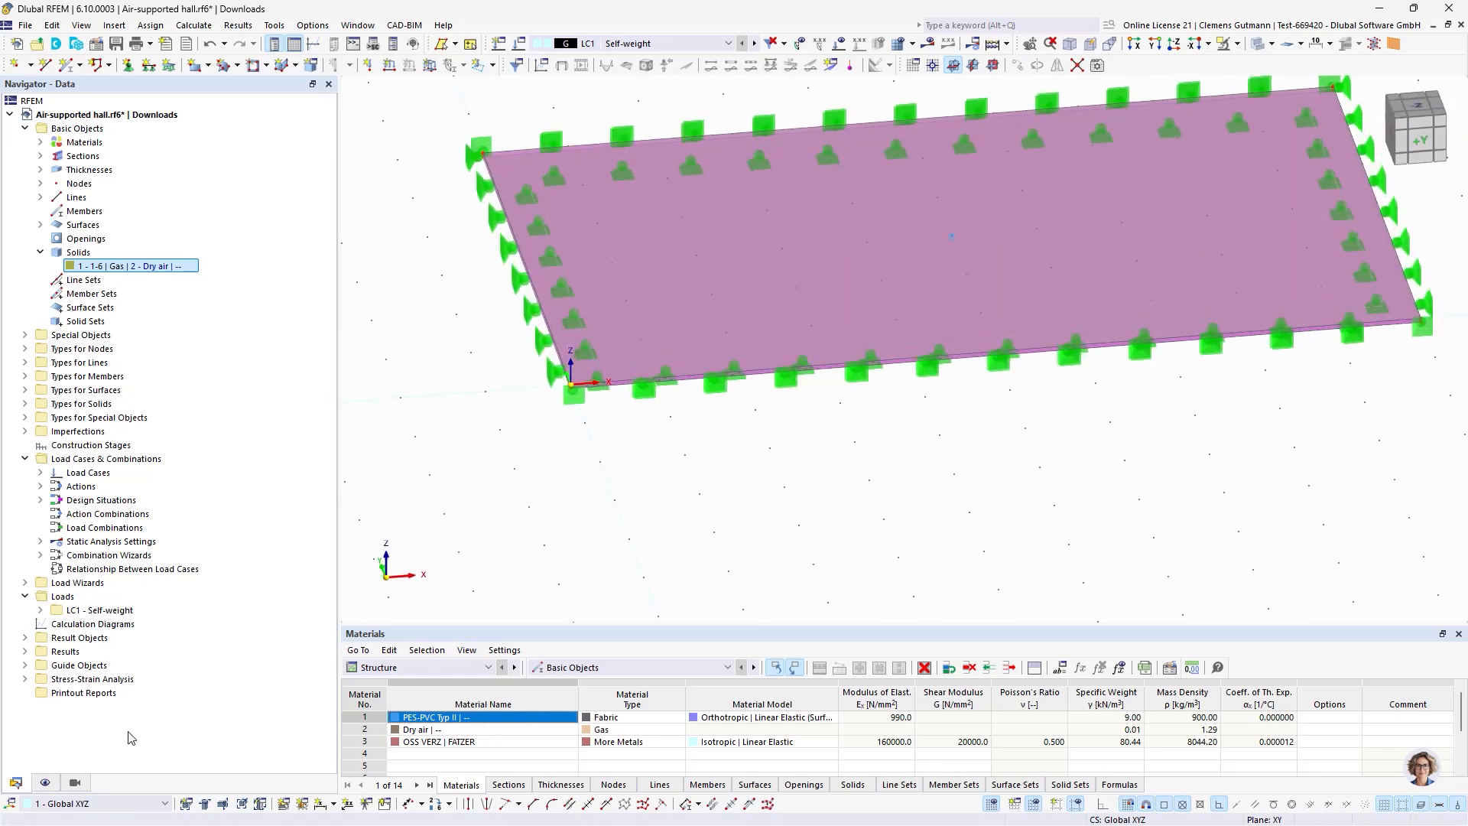
pyautogui.click(45, 782)
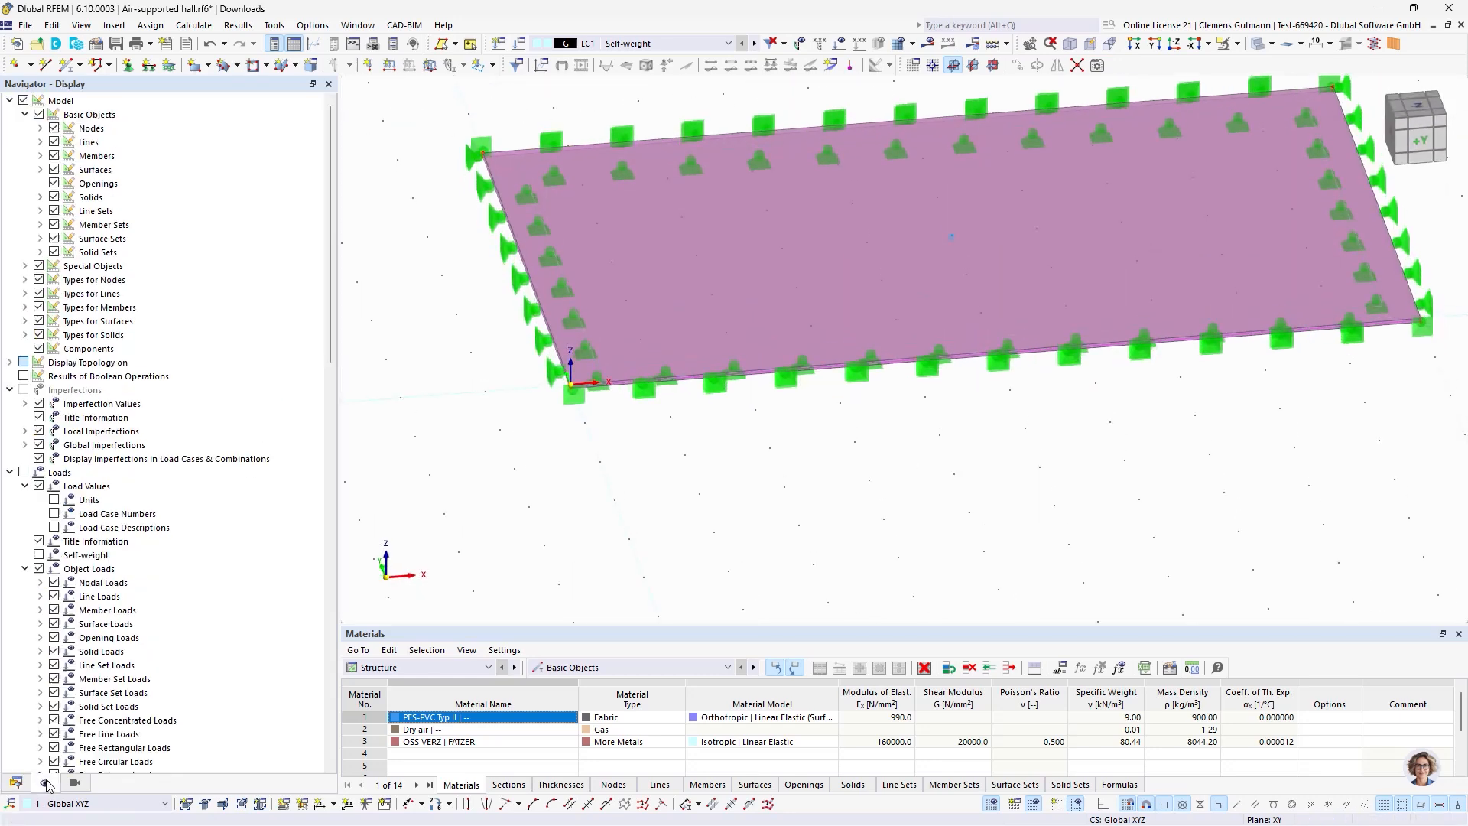
pyautogui.click(38, 320)
# Show the model in plan view along -Z as a transparent wireframe and return to the model data tree.
pyautogui.keyDown('ctrl'); pyautogui.moveTo(849, 410); pyautogui.dragTo(731, 488, button='middle'); pyautogui.keyUp('ctrl')
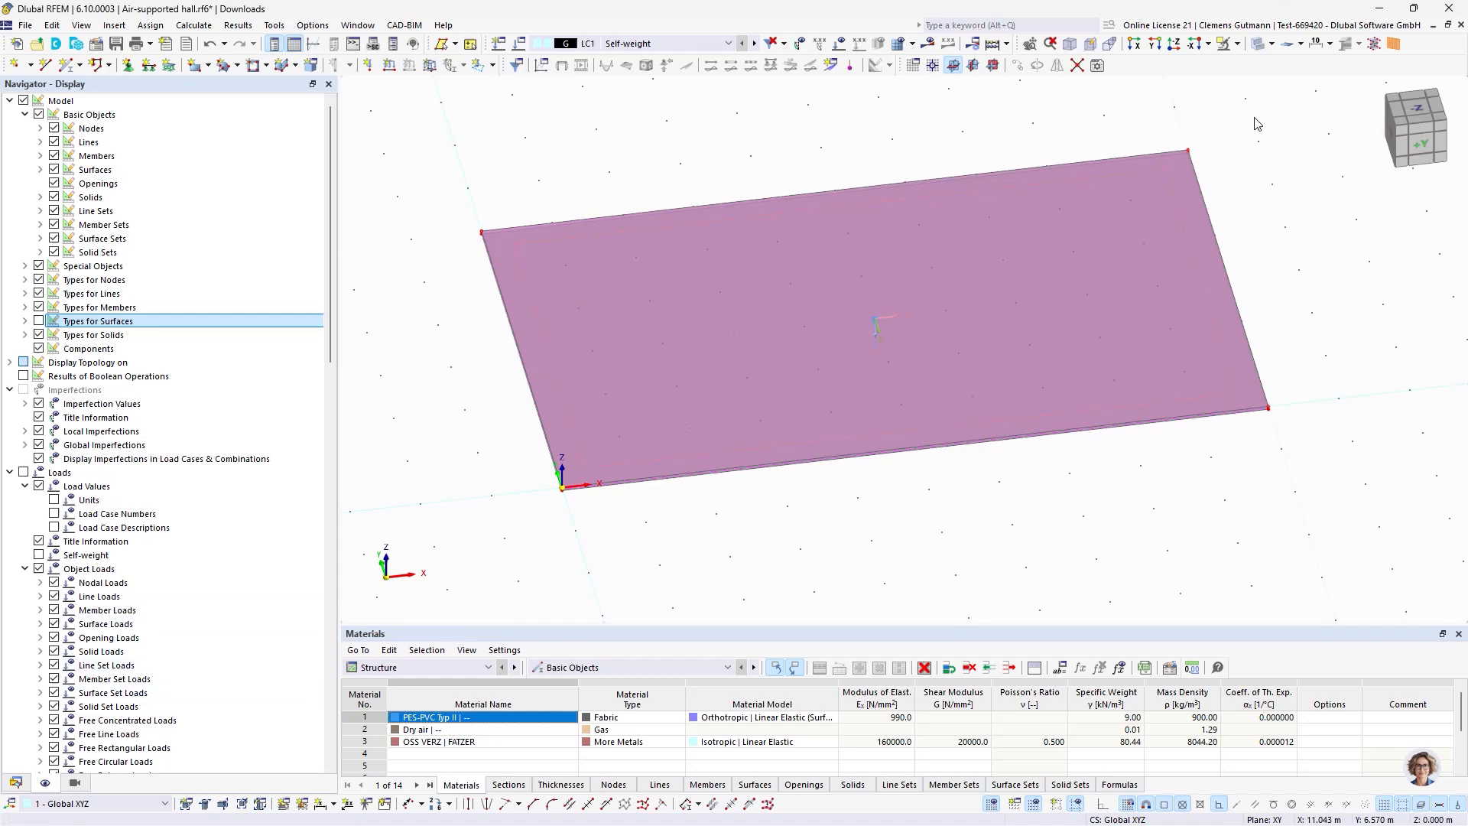
pyautogui.click(1416, 109)
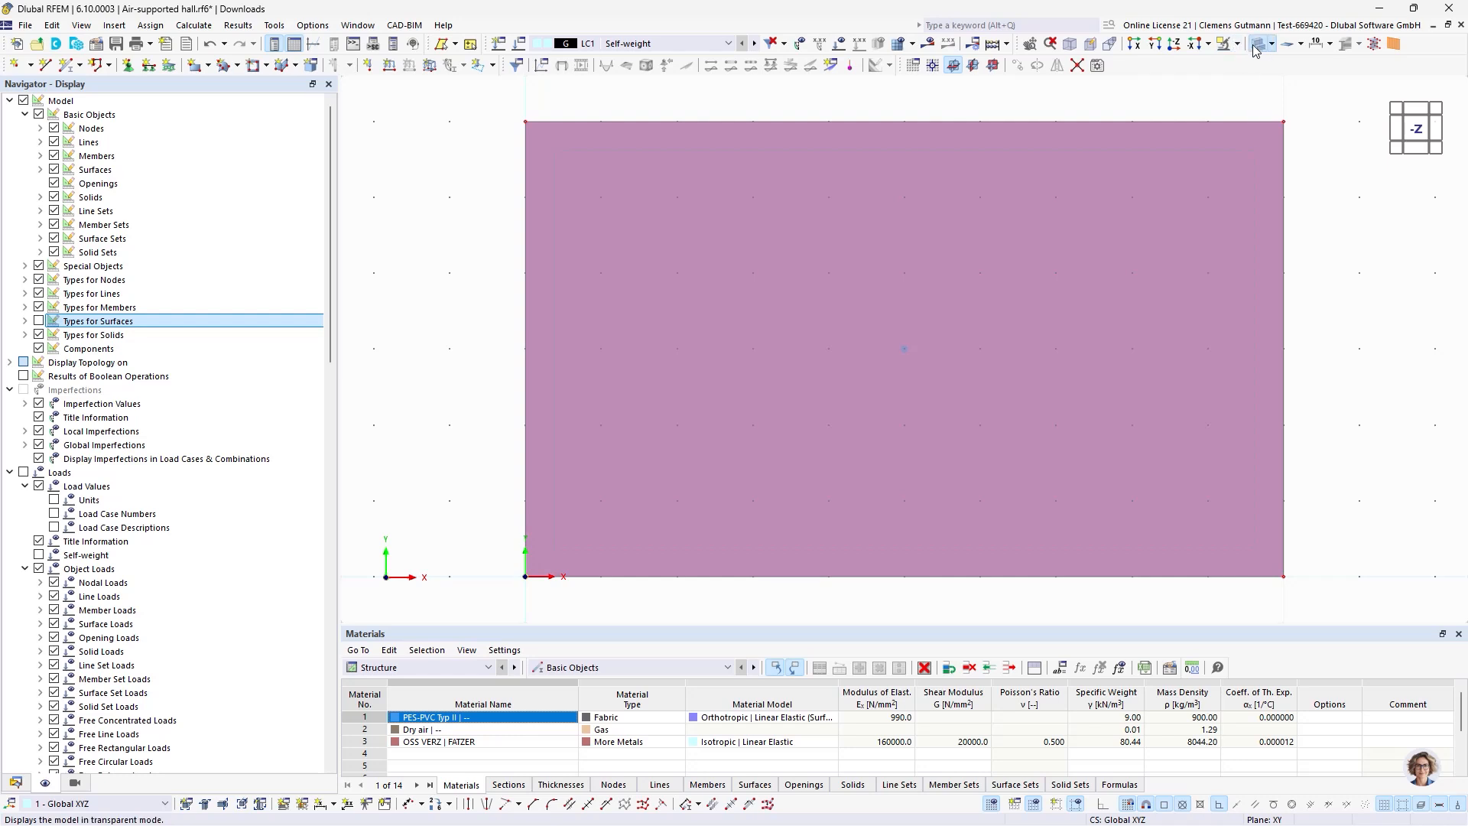
pyautogui.click(1256, 45)
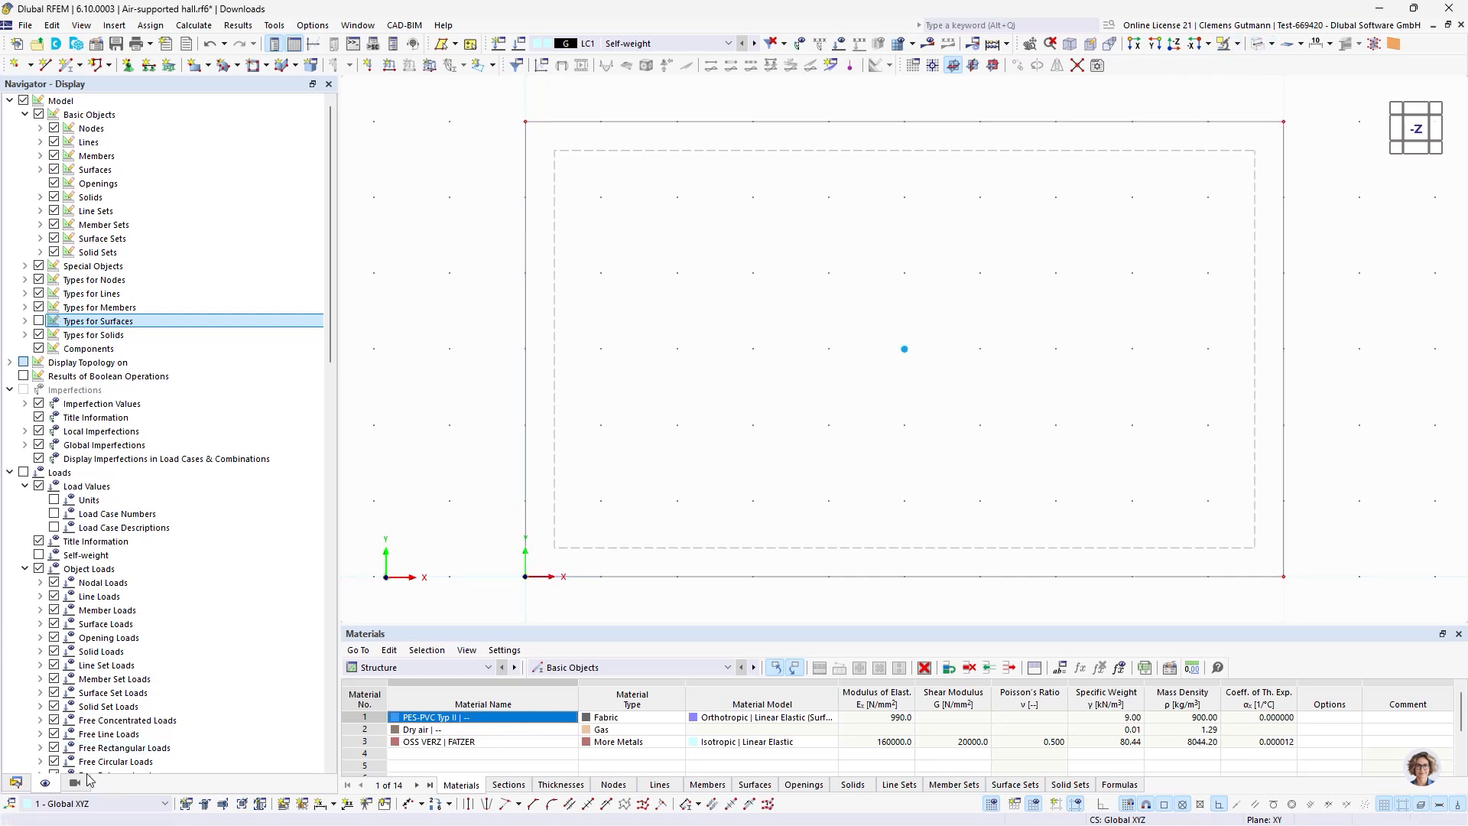
pyautogui.click(25, 785)
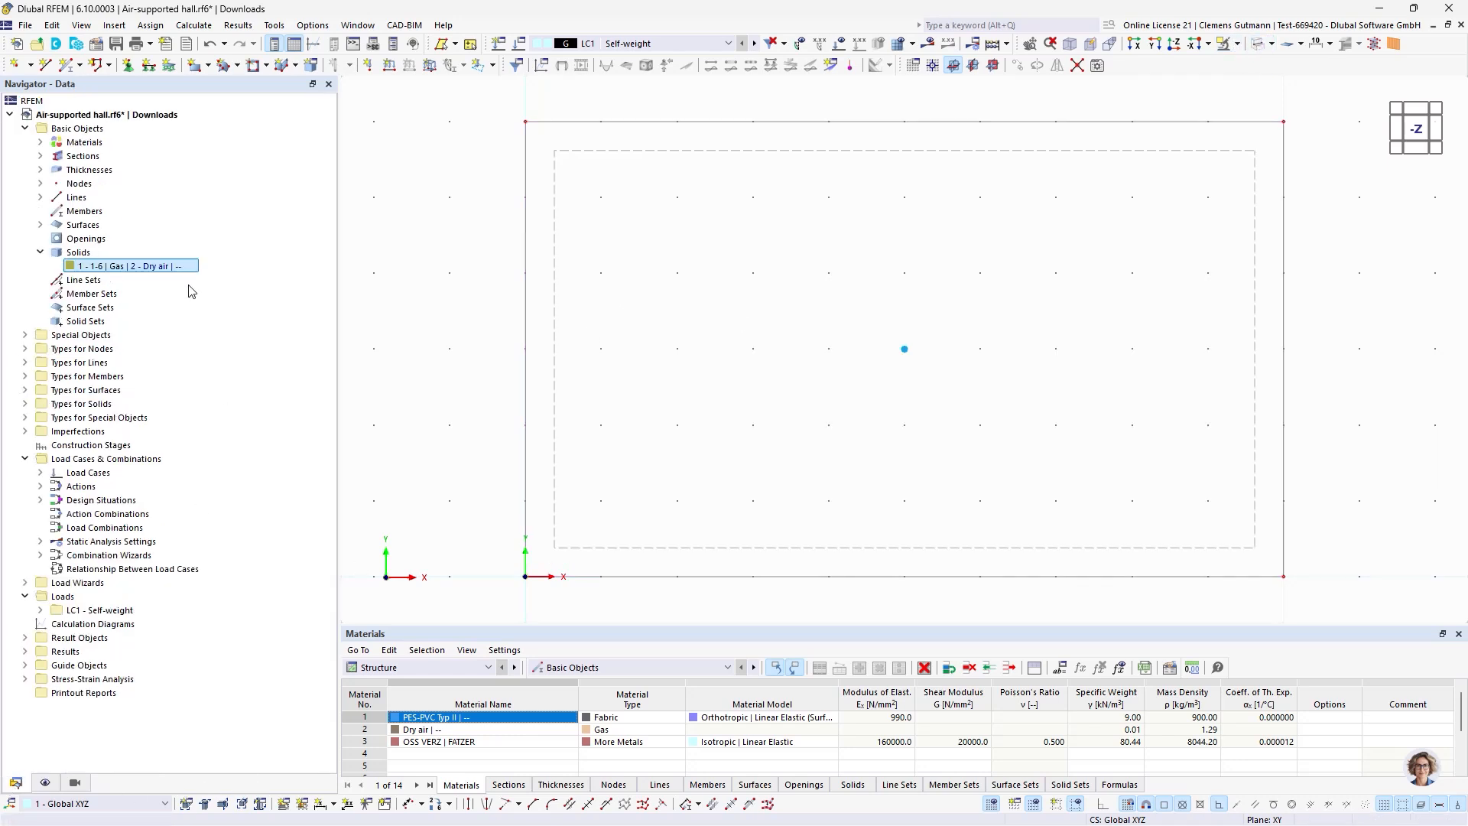
# Start a simple continuous member of type Cable with section ROUND 8.7/H and material OSS VERZ | FATZER.
pyautogui.click(81, 65)
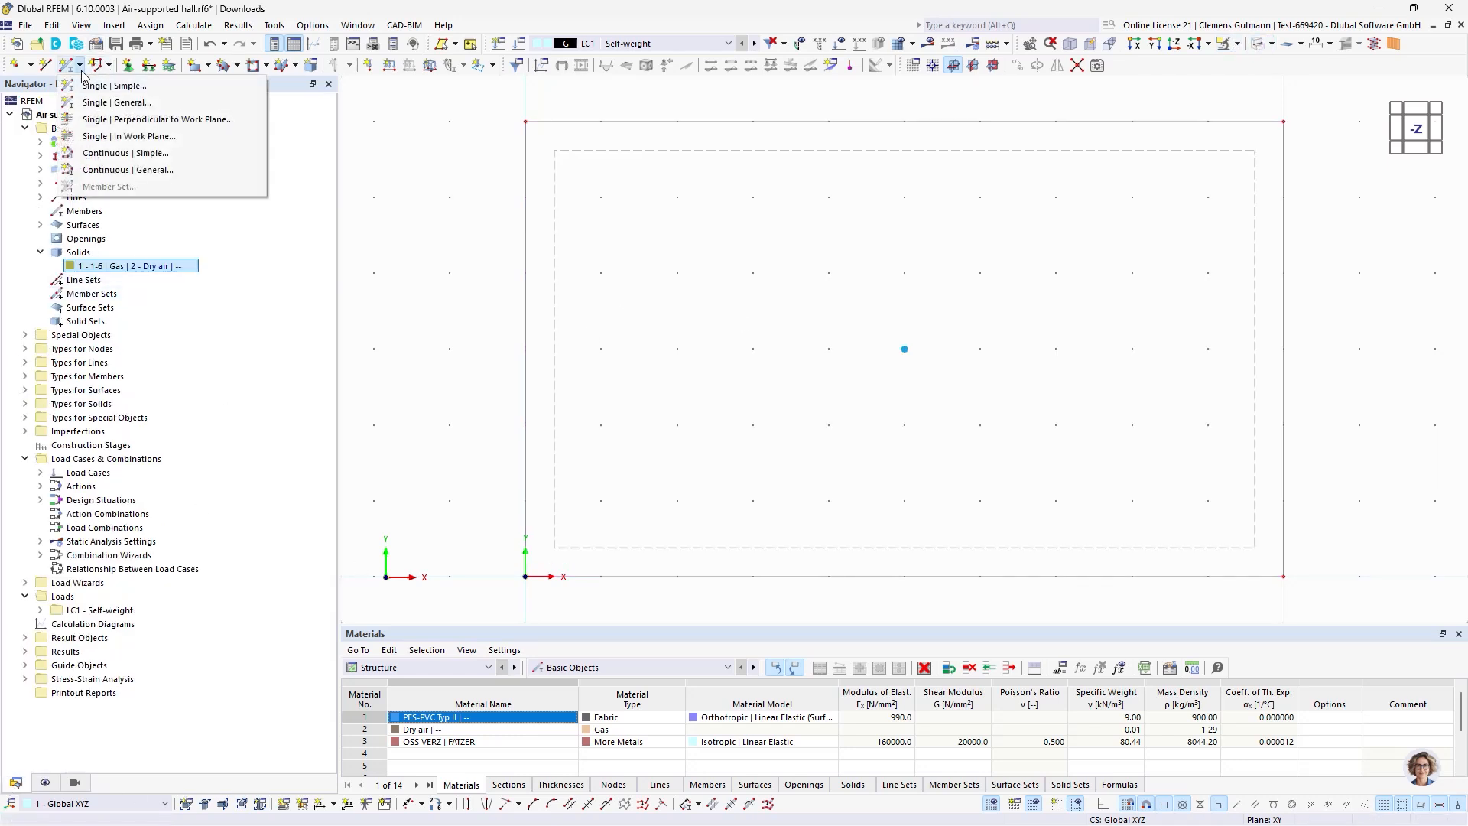
pyautogui.click(146, 153)
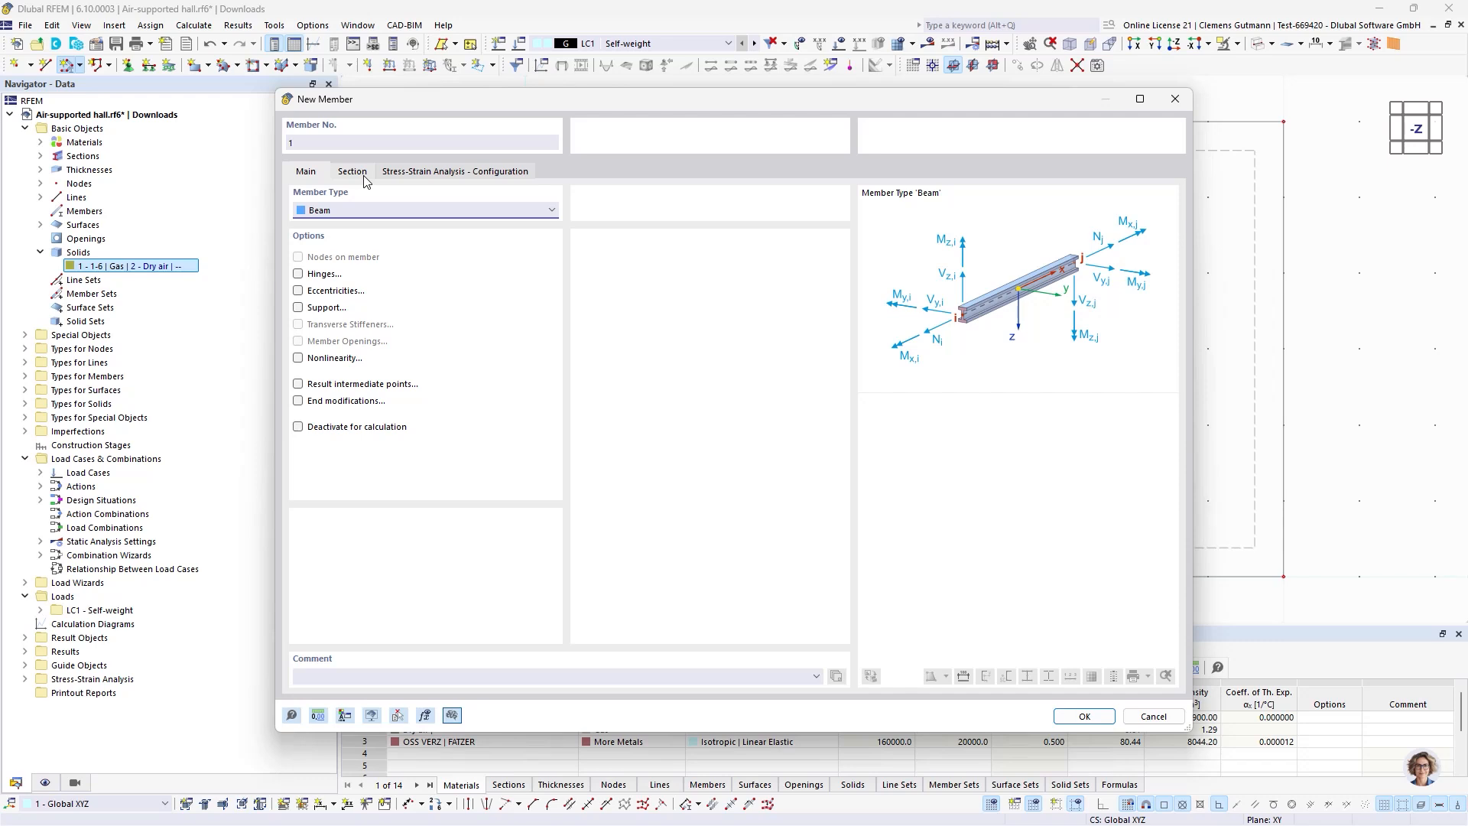
pyautogui.click(358, 212)
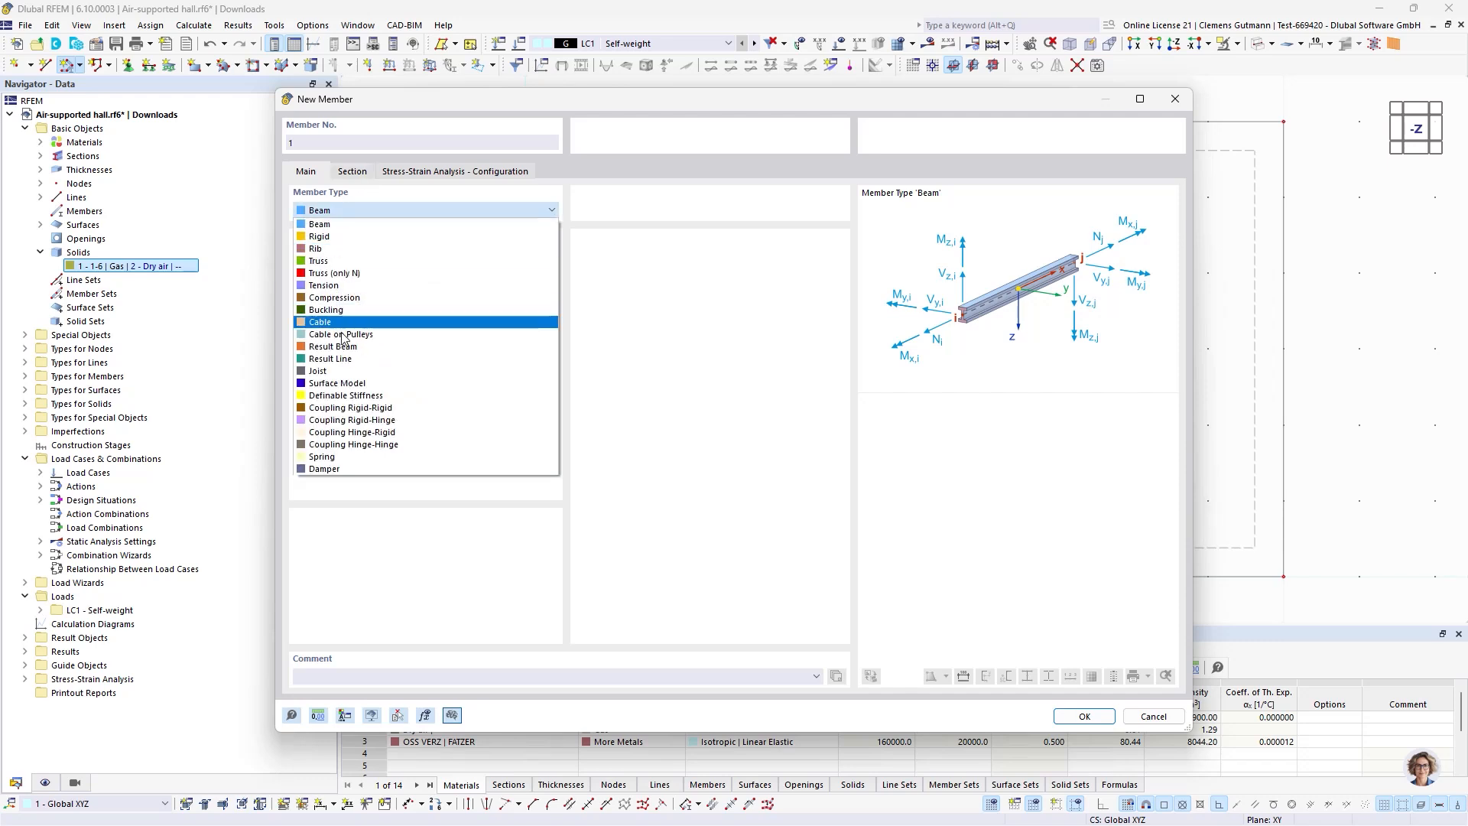
pyautogui.click(352, 319)
pyautogui.click(358, 170)
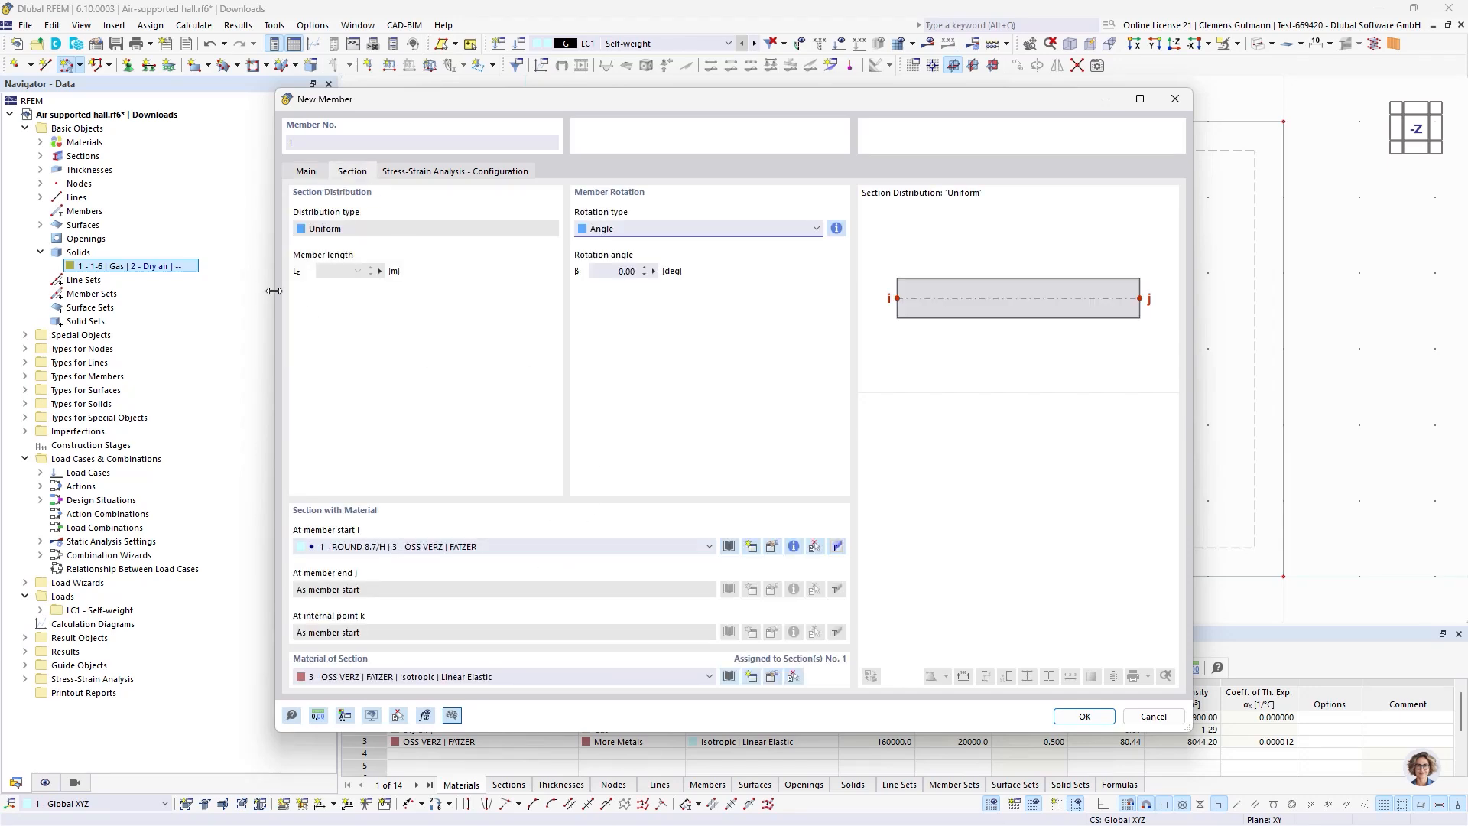
pyautogui.click(306, 171)
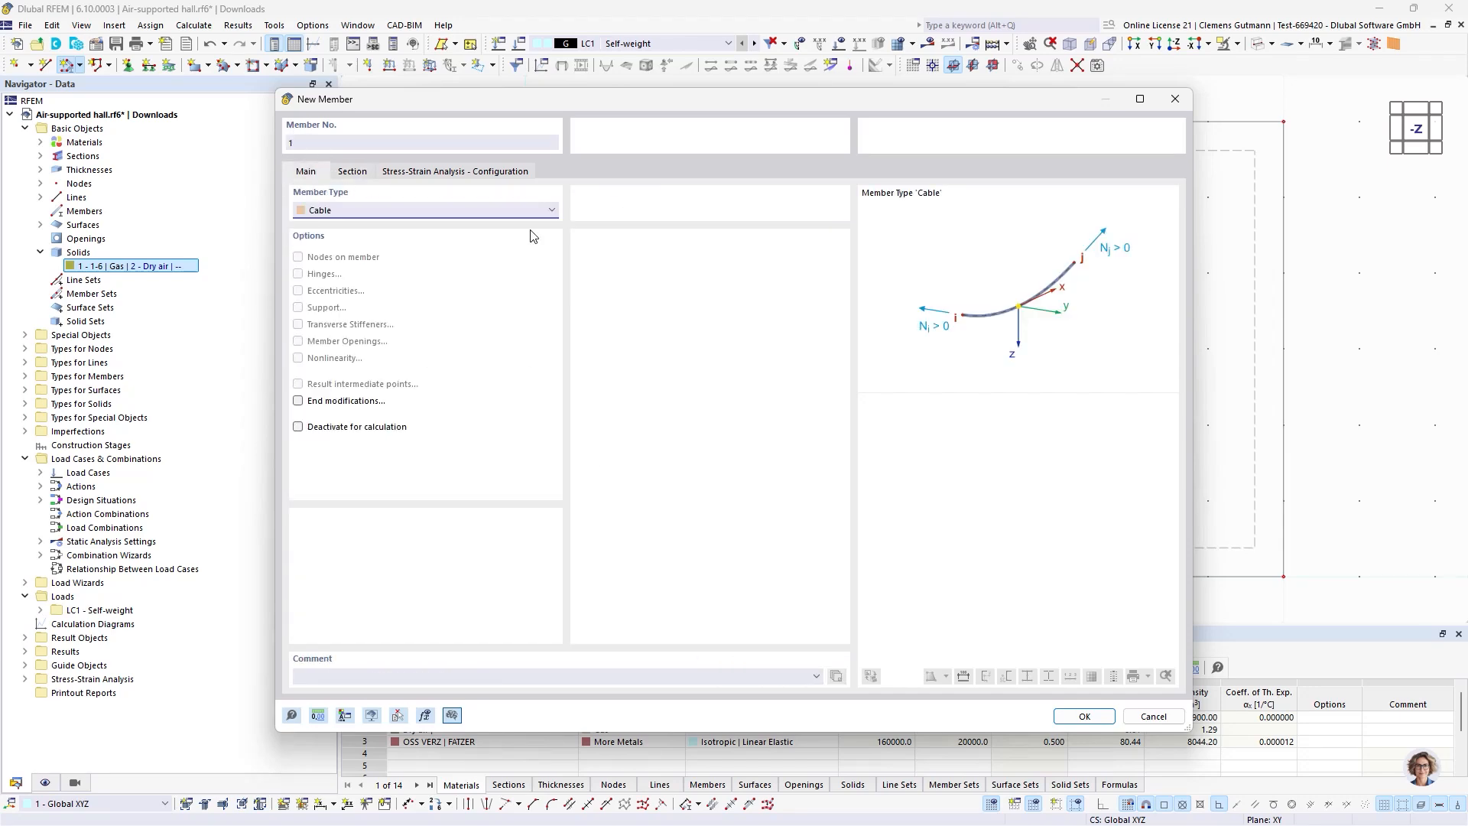
pyautogui.click(1083, 716)
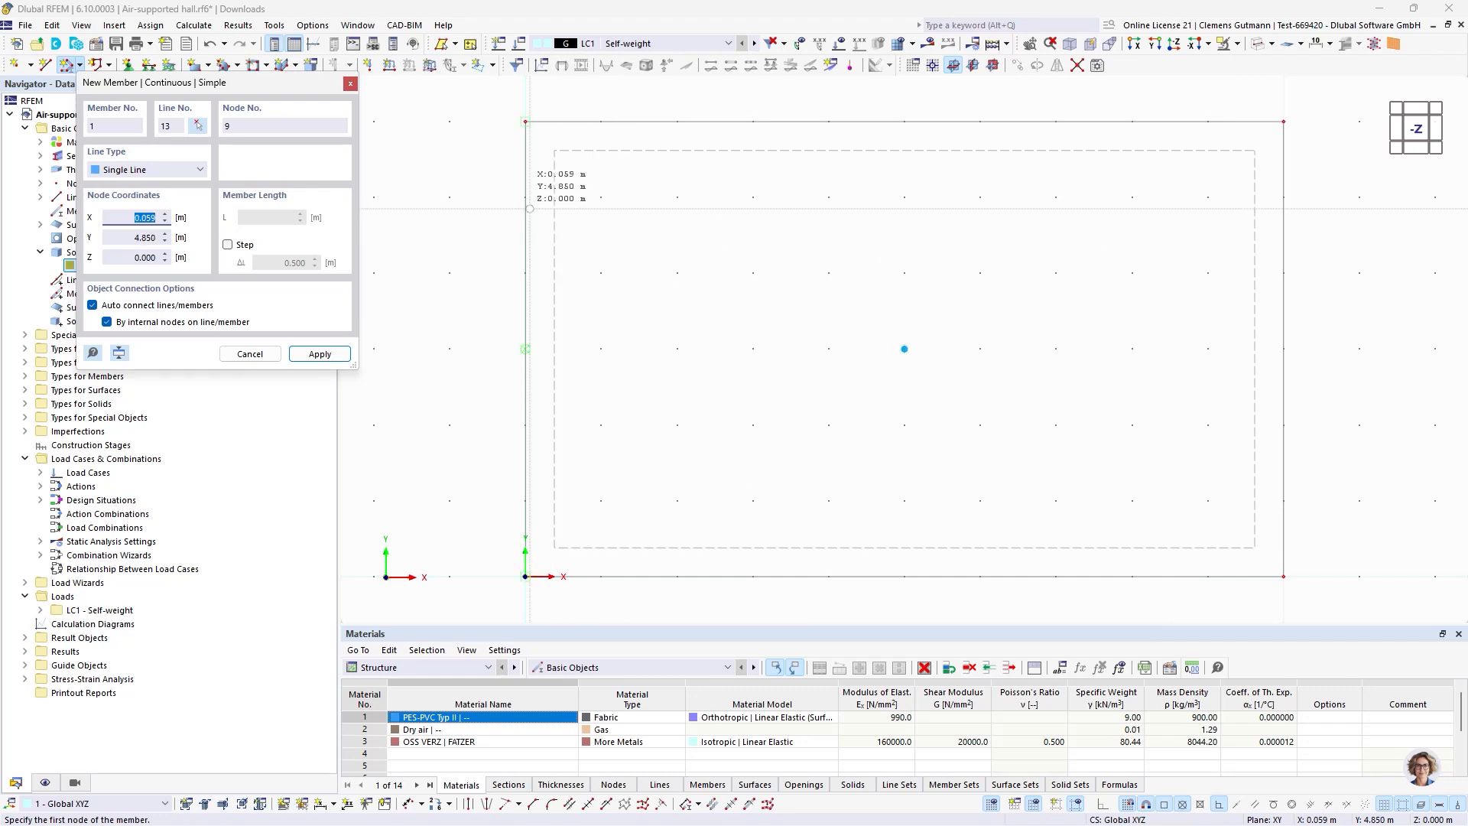
# Draw a corner cable from X 0, Y 5 m to X 1, Y 6 m, continue it to X 0, Y 3 m, and undo that second segment.
pyautogui.click(525, 198)
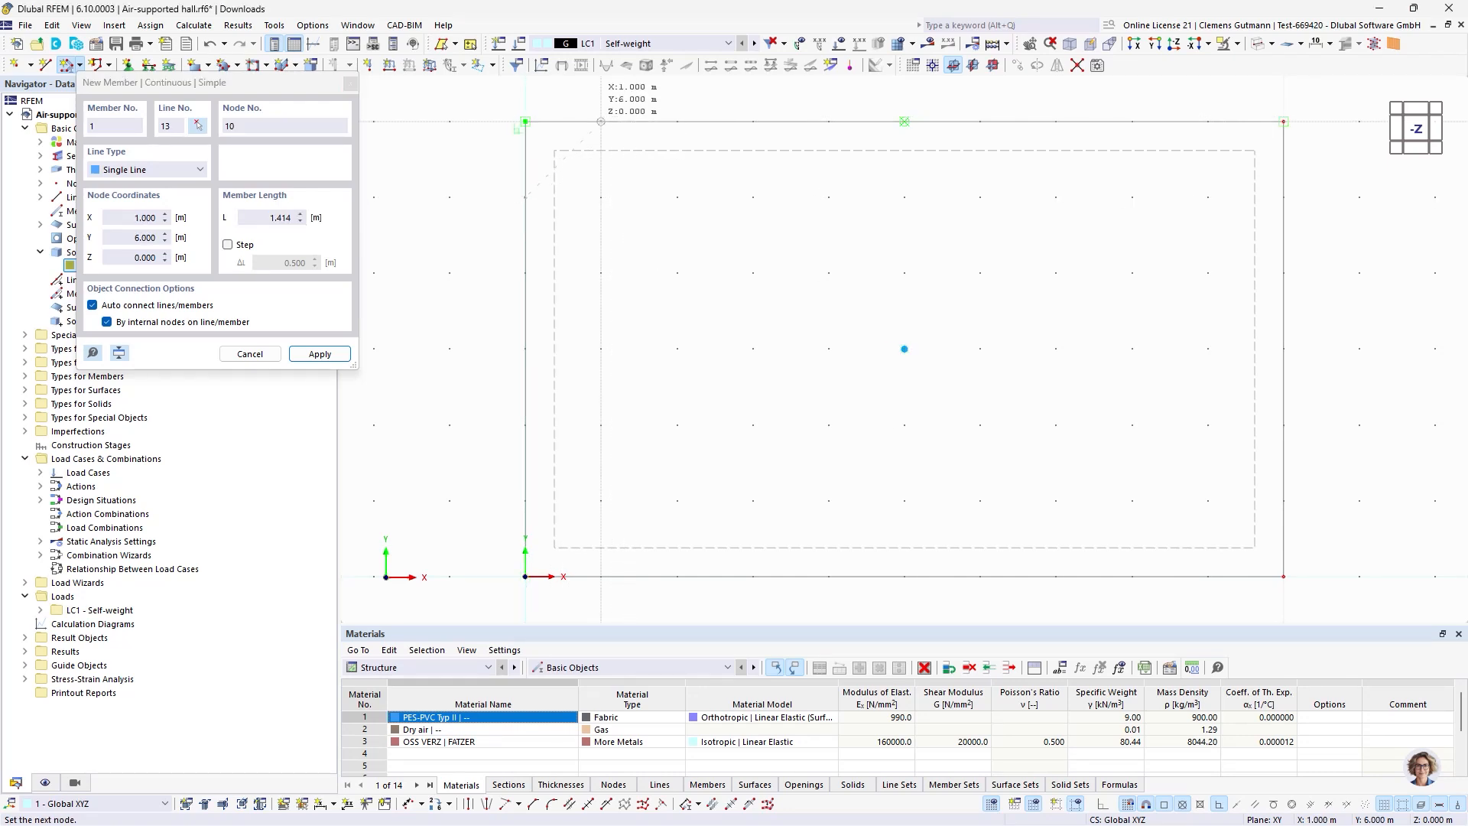
pyautogui.click(525, 348)
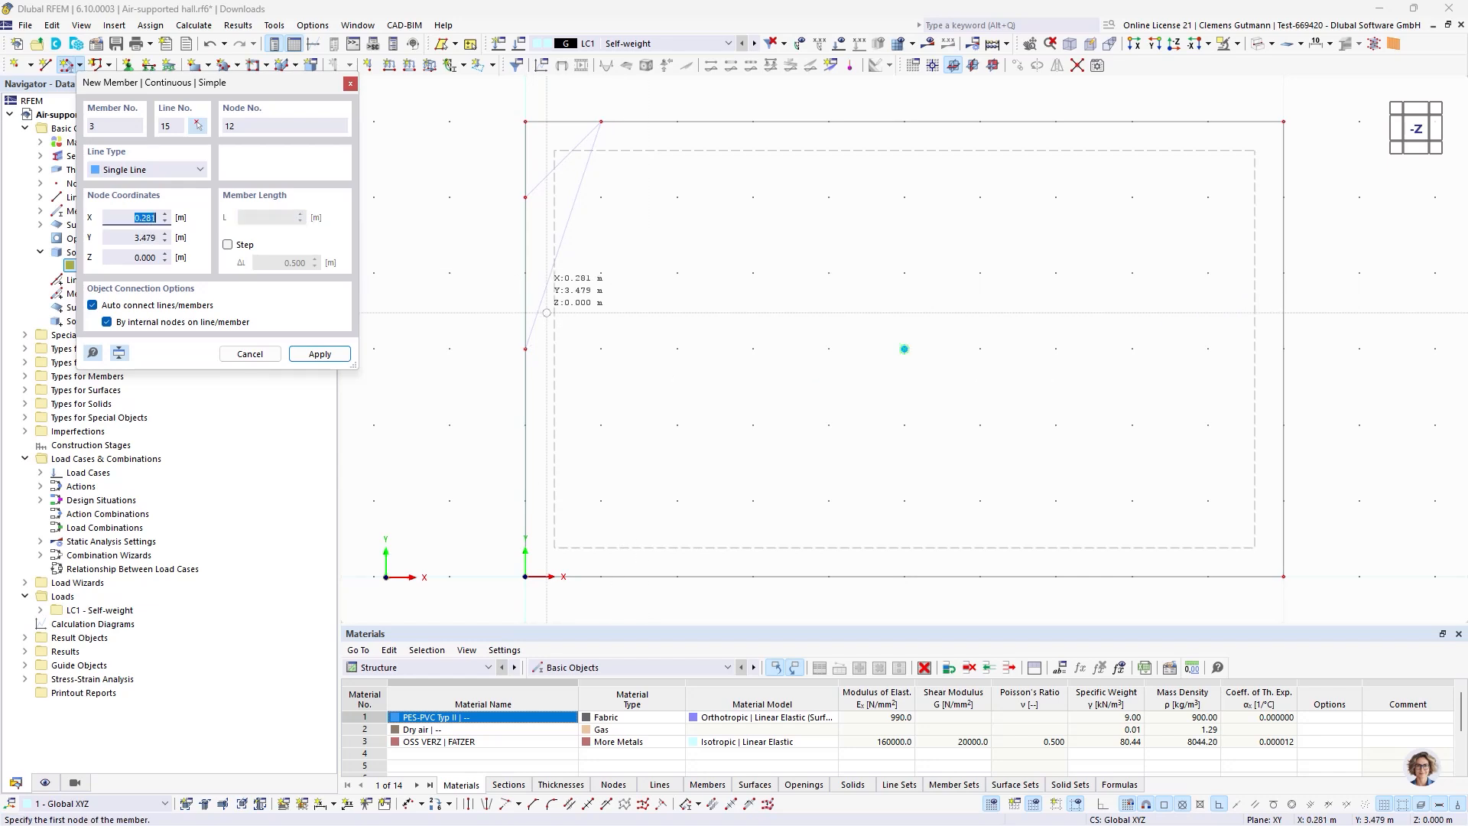
pyautogui.press('Escape')
pyautogui.press('Escape')
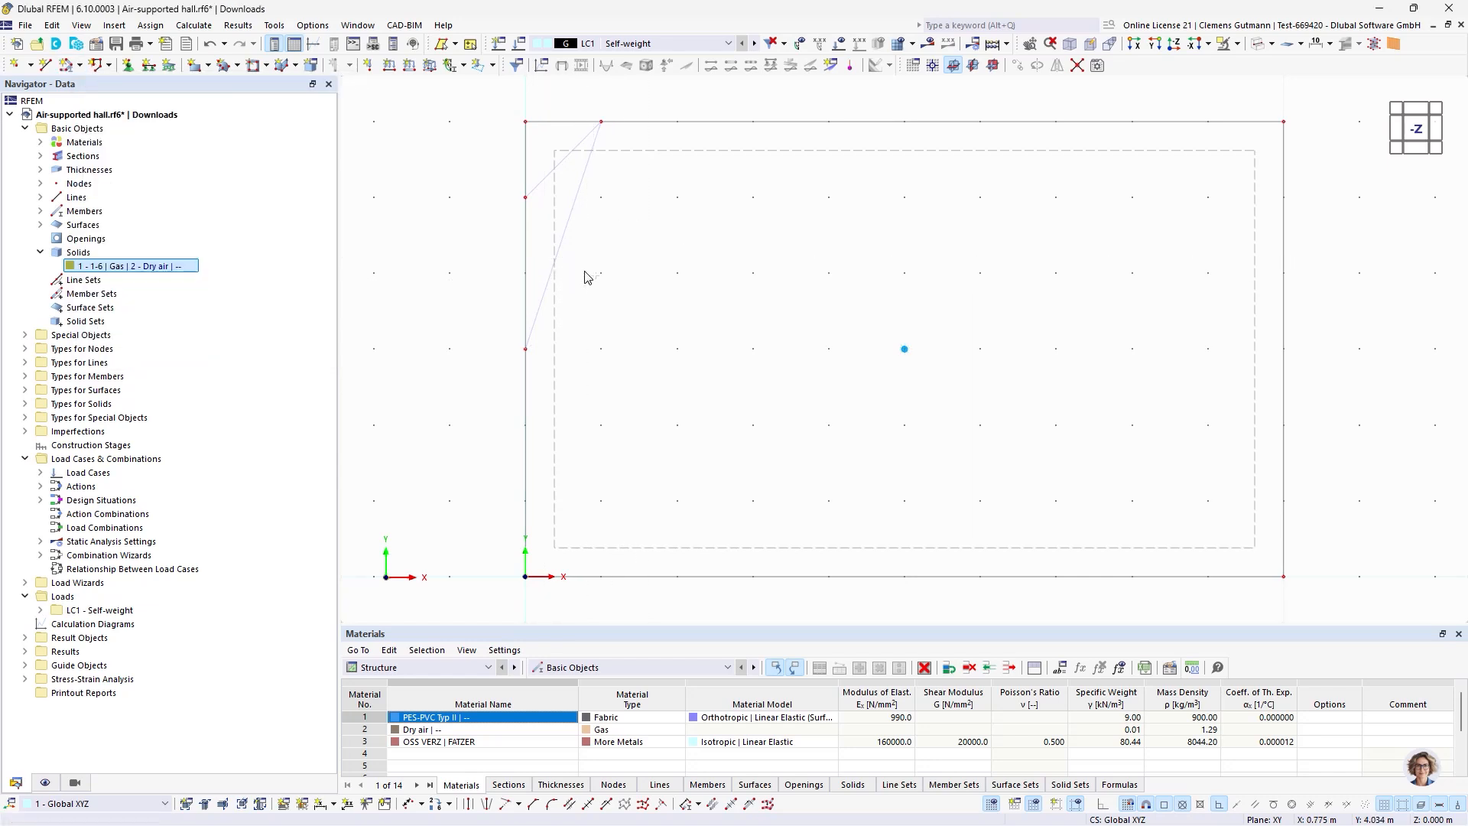
pyautogui.click(211, 46)
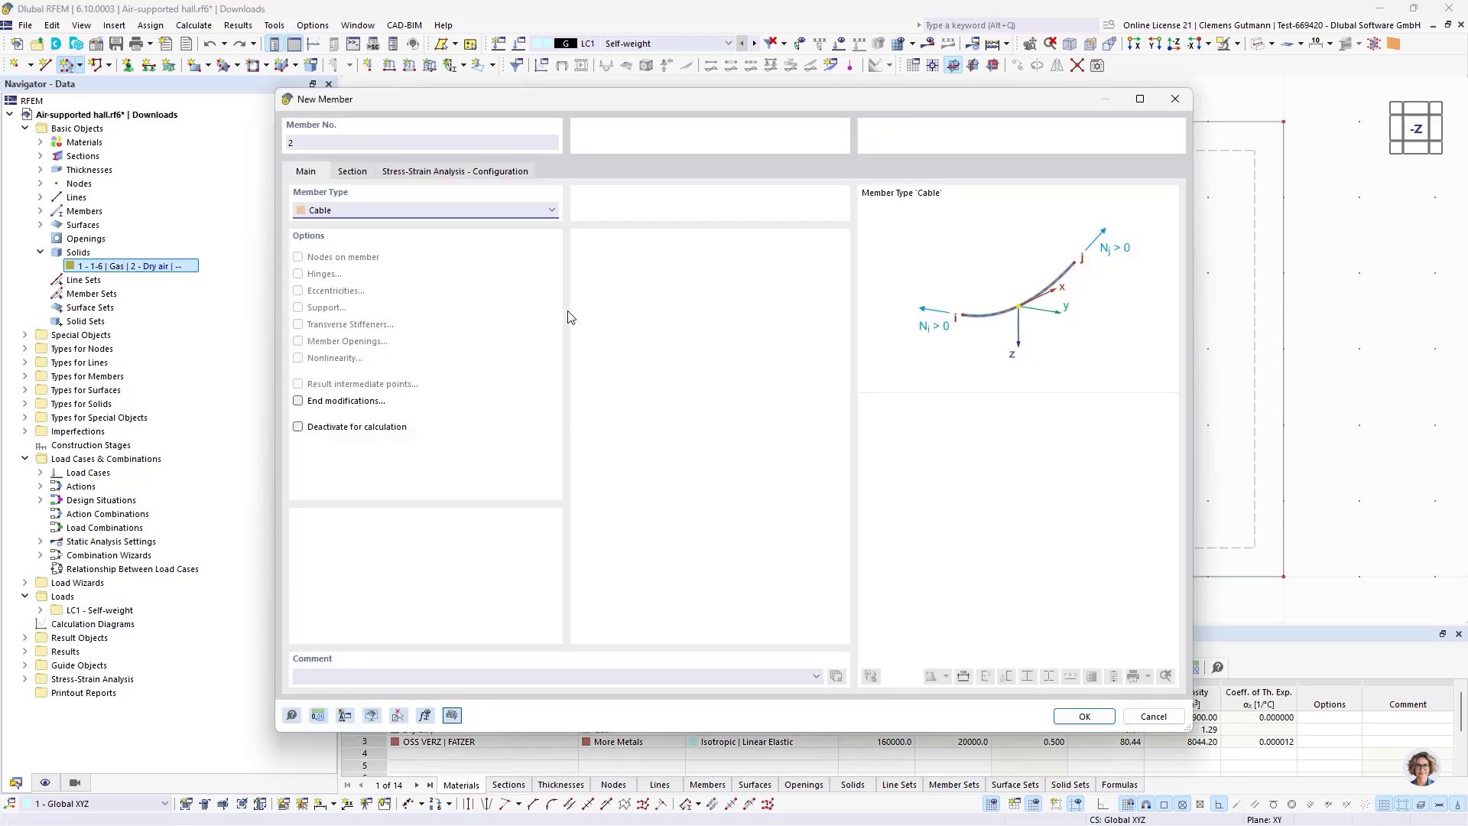
# Confirm the cable member settings and draw a diagonal cable chain from X 0, Y 3 m to X 3, Y 6 m with nodes at 1 m grid intervals.
pyautogui.click(1056, 719)
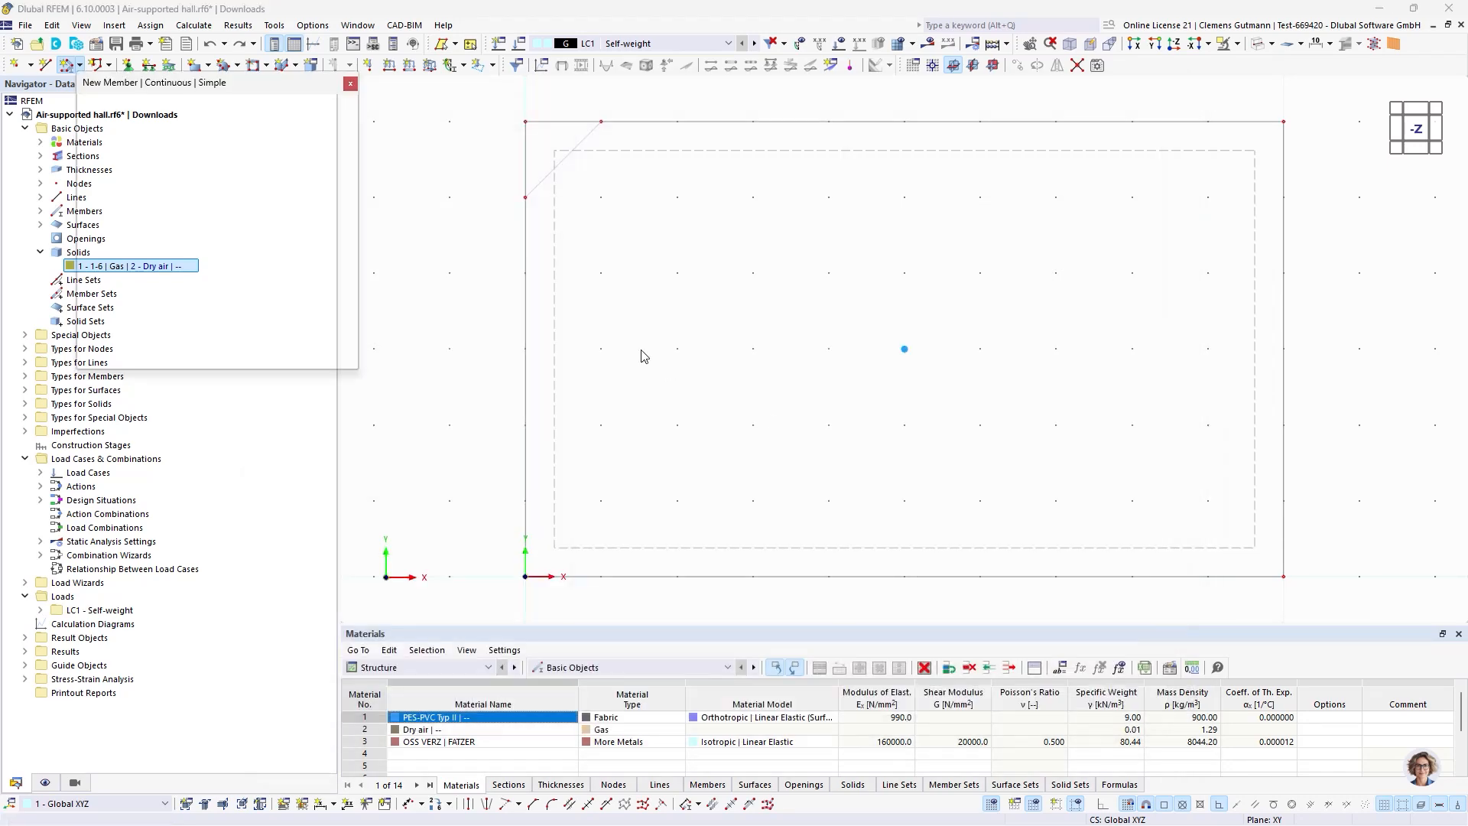
pyautogui.click(525, 349)
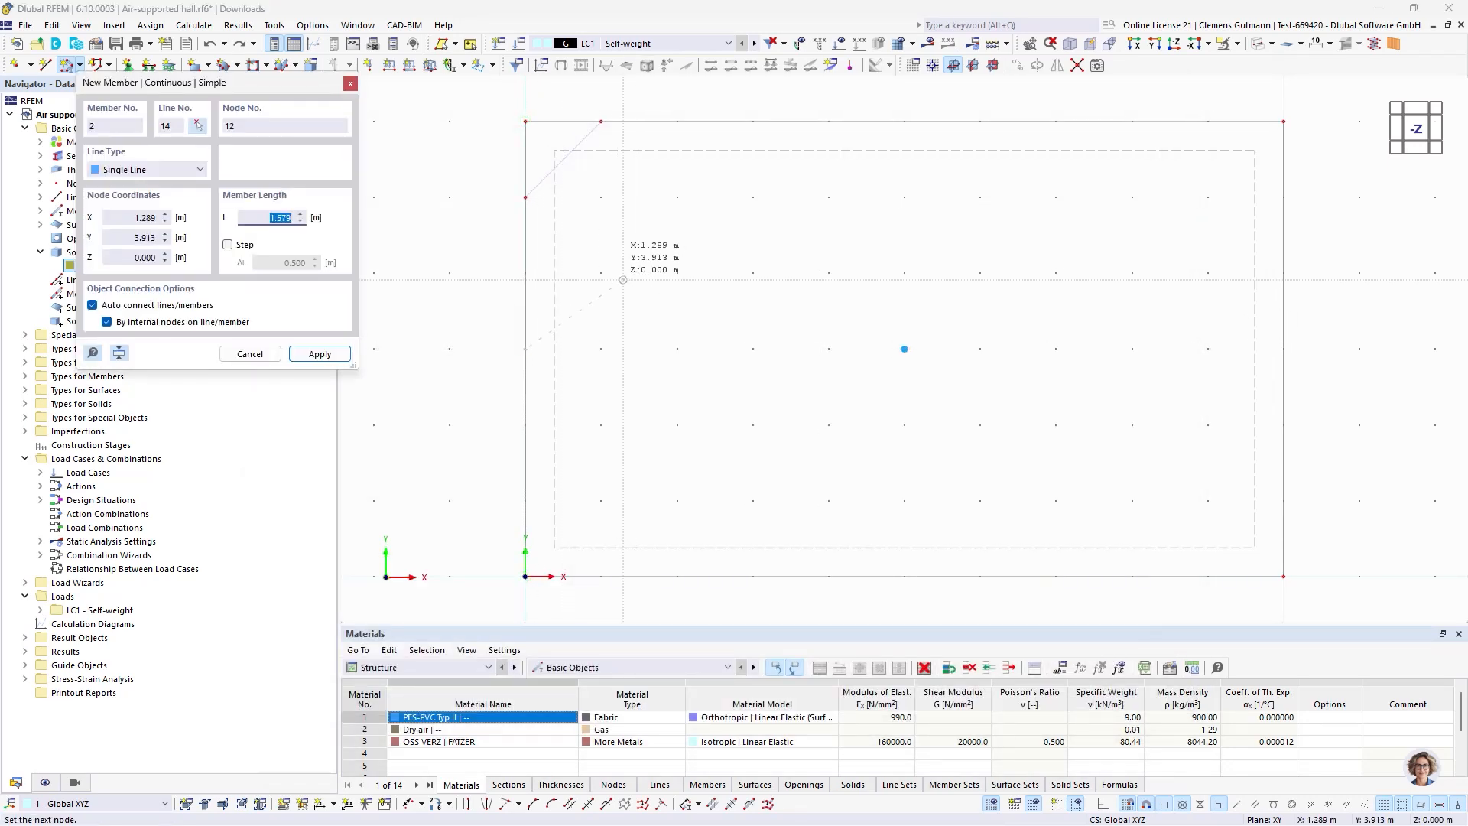
pyautogui.click(602, 273)
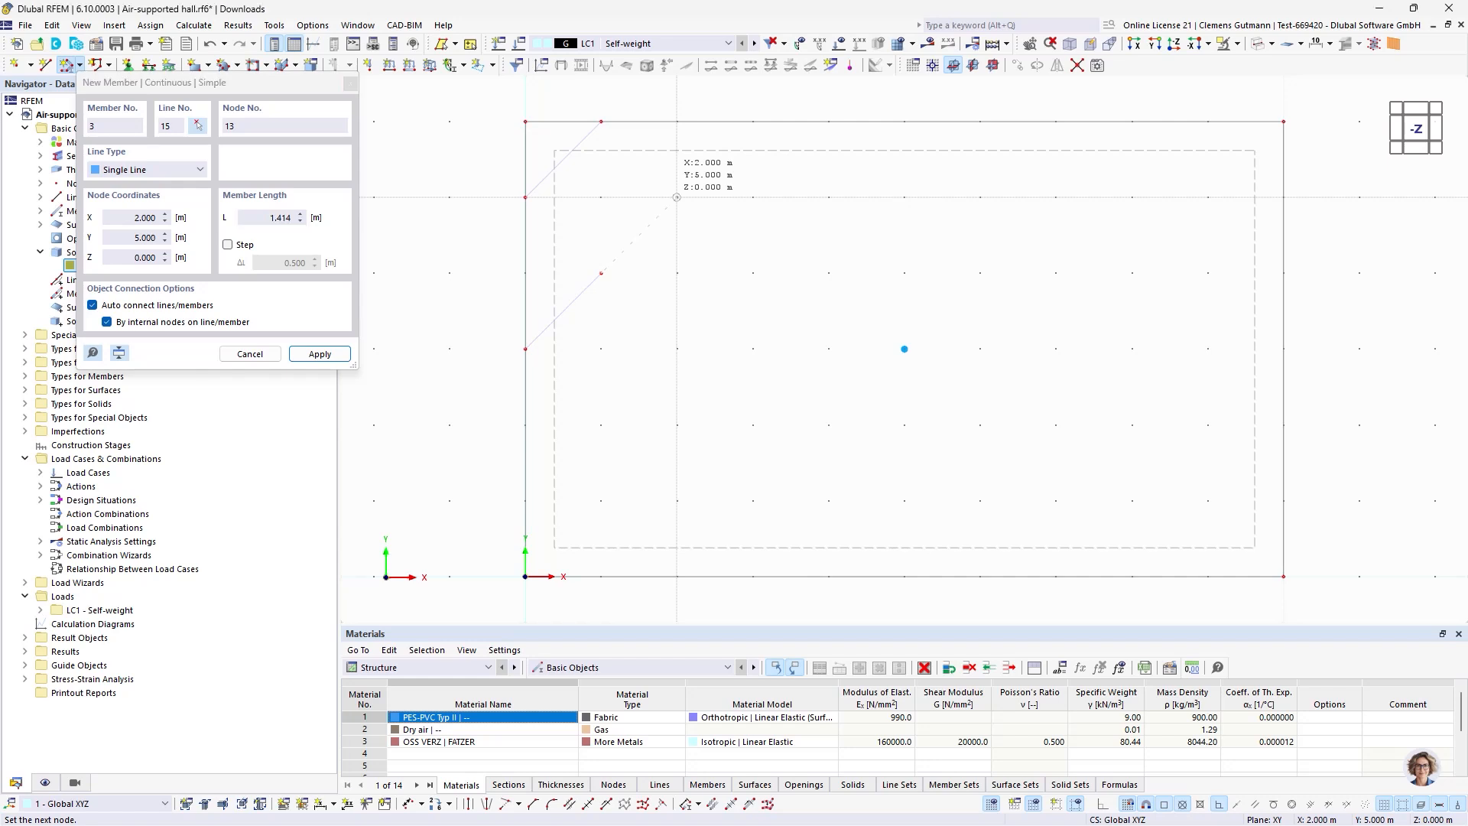
pyautogui.click(677, 197)
pyautogui.click(752, 121)
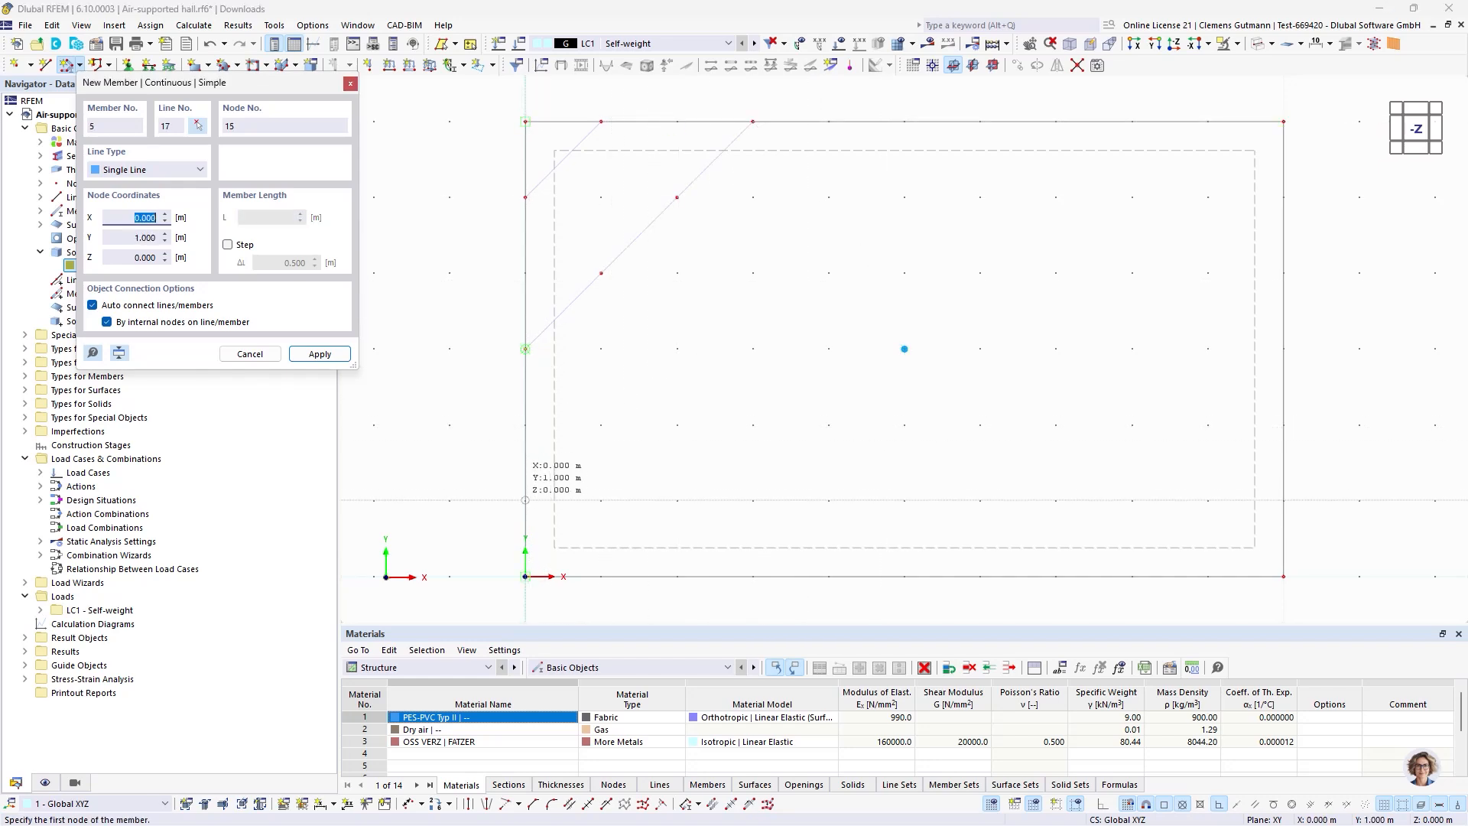
# Draw a diagonal cable chain from X 0, Y 1 m to X 5, Y 6 m through each 1 m grid point and end it.
pyautogui.click(526, 498)
pyautogui.click(602, 424)
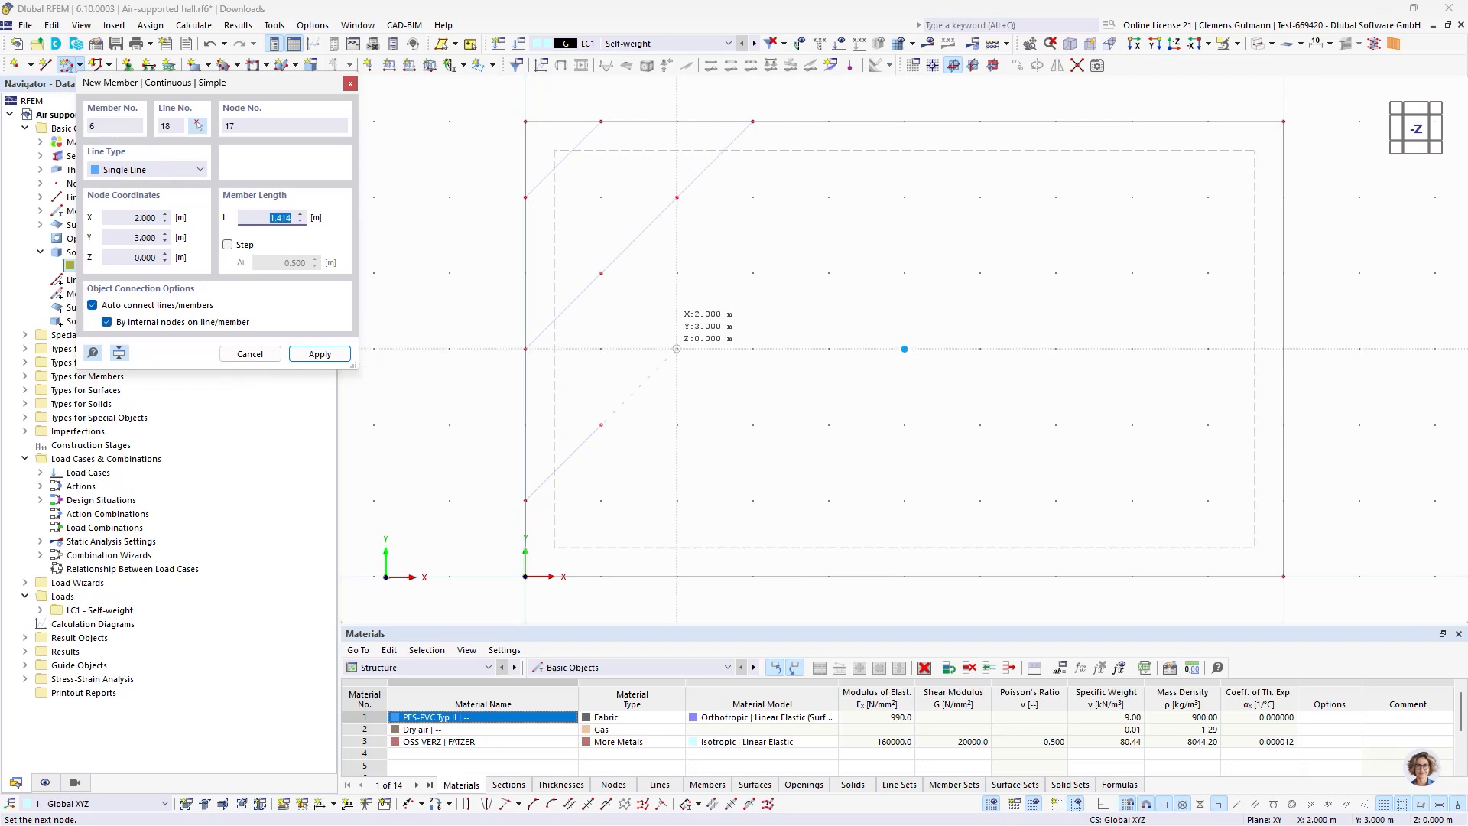
pyautogui.click(676, 349)
pyautogui.click(752, 273)
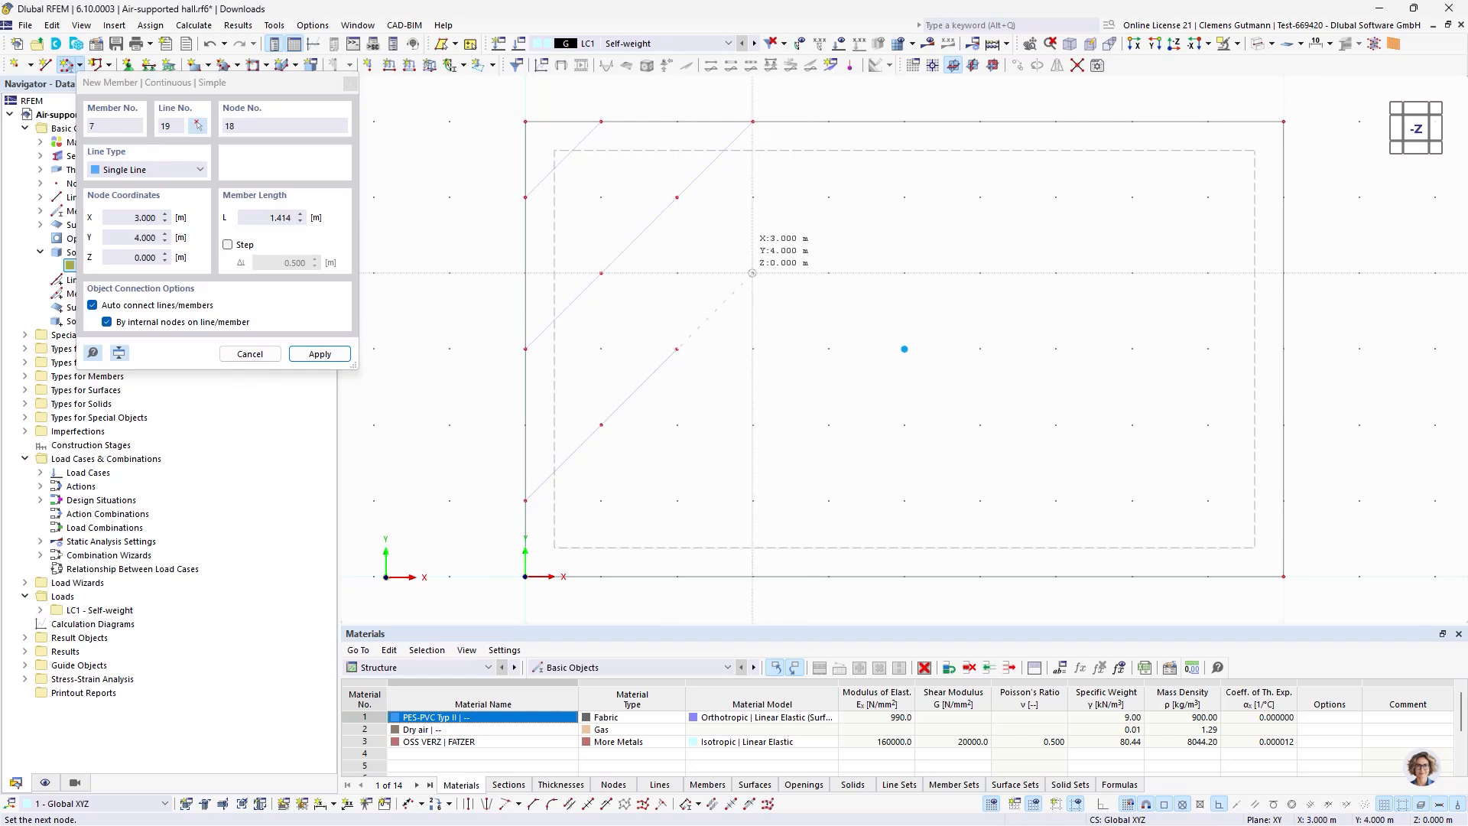
pyautogui.click(828, 198)
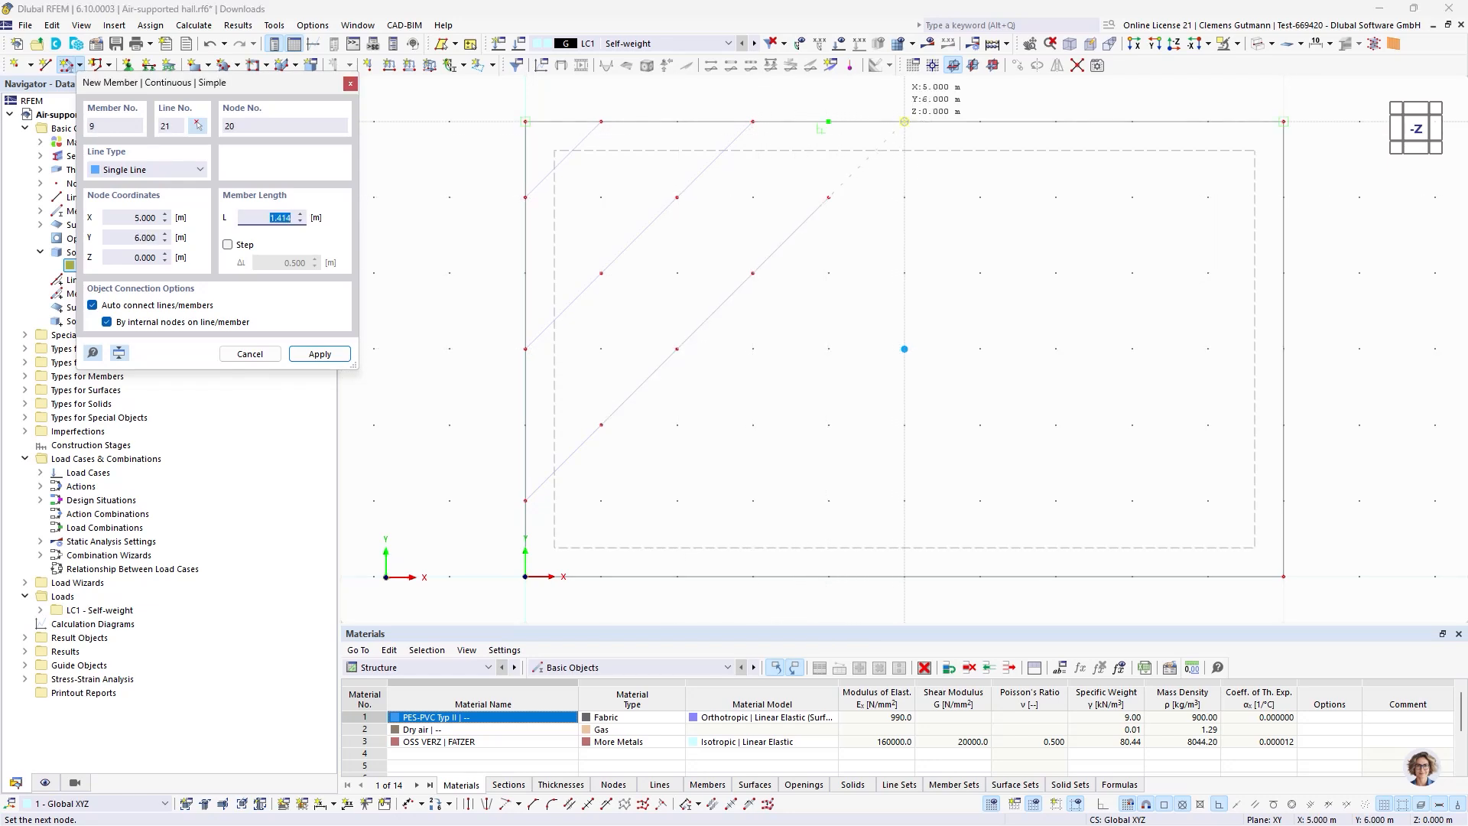
pyautogui.click(905, 121)
pyautogui.rightClick(738, 455)
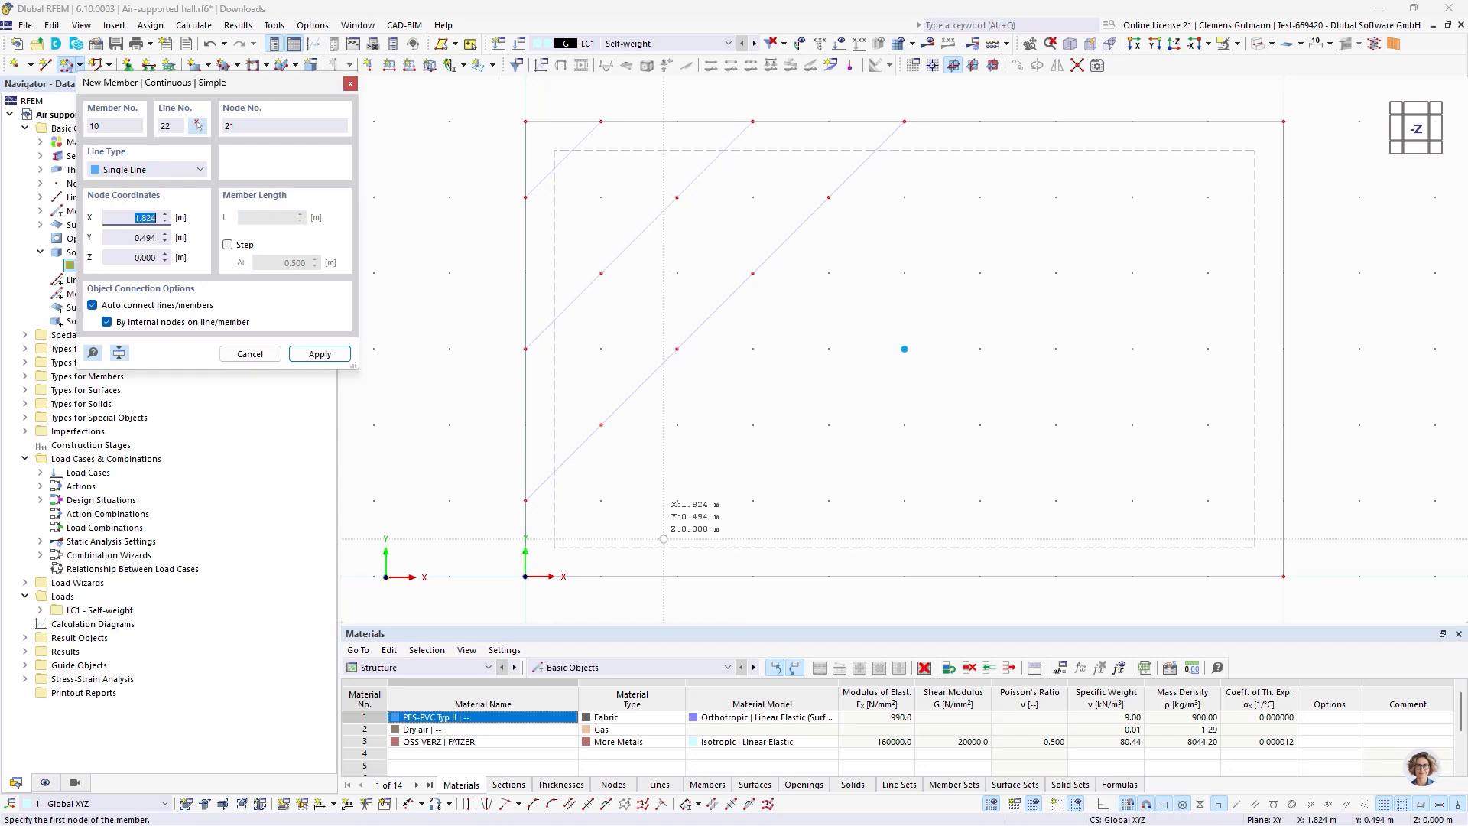
# Draw a diagonal cable chain from X 1, Y 0 m to X 7, Y 6 m through each 1 m grid point and end it.
pyautogui.click(601, 576)
pyautogui.click(676, 500)
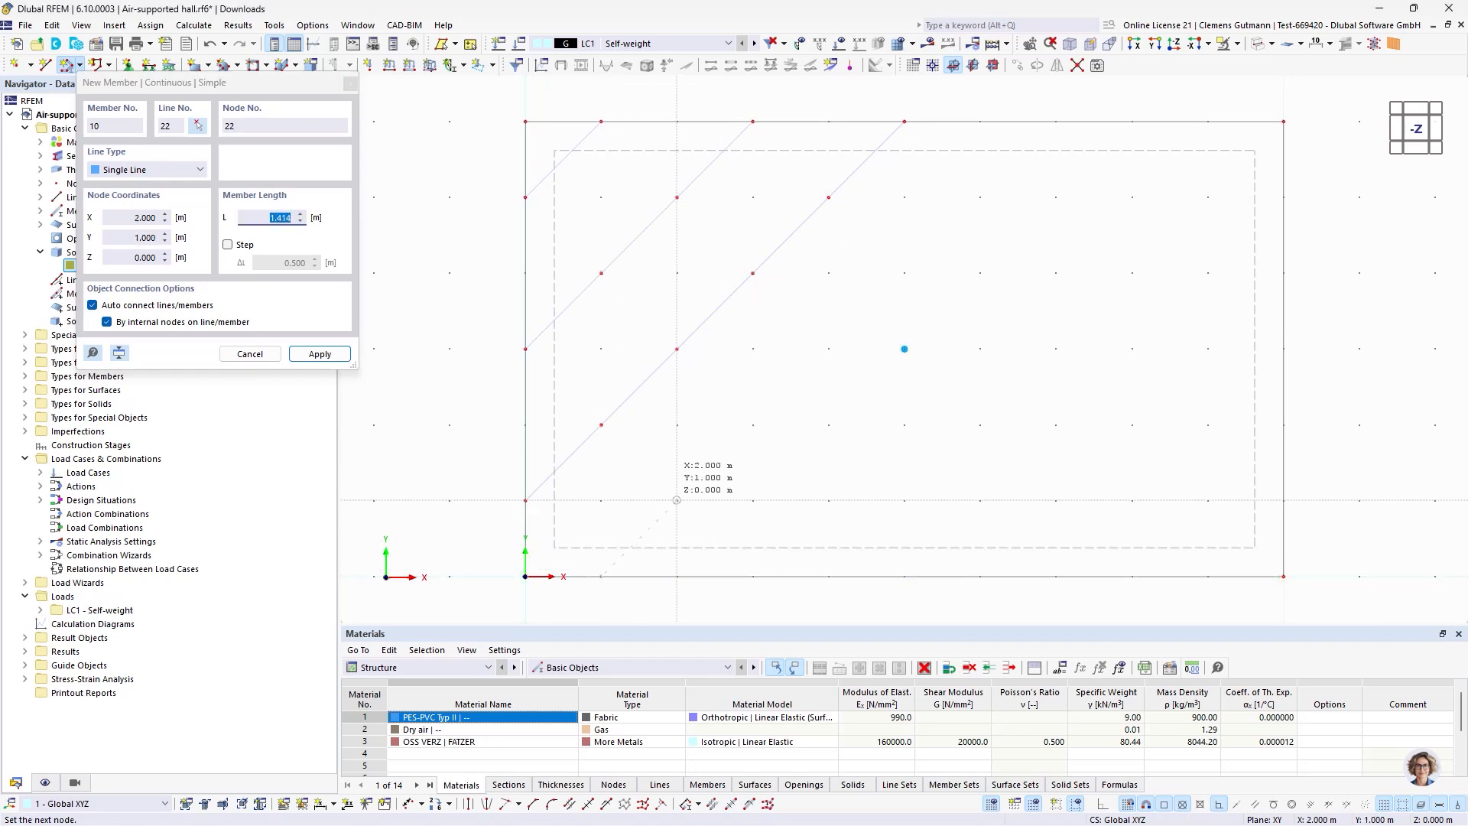
pyautogui.click(753, 425)
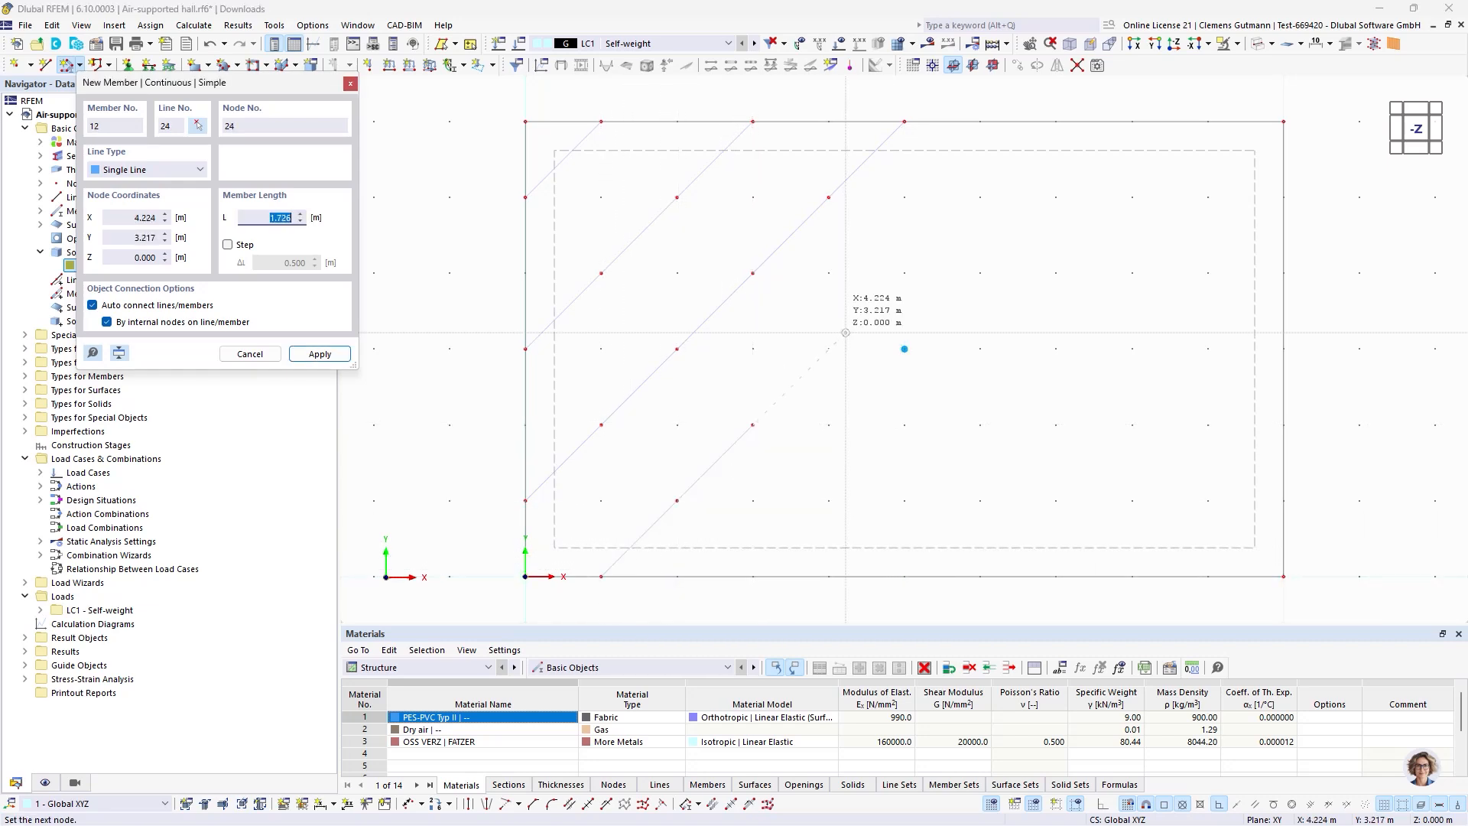
pyautogui.click(829, 349)
pyautogui.click(904, 273)
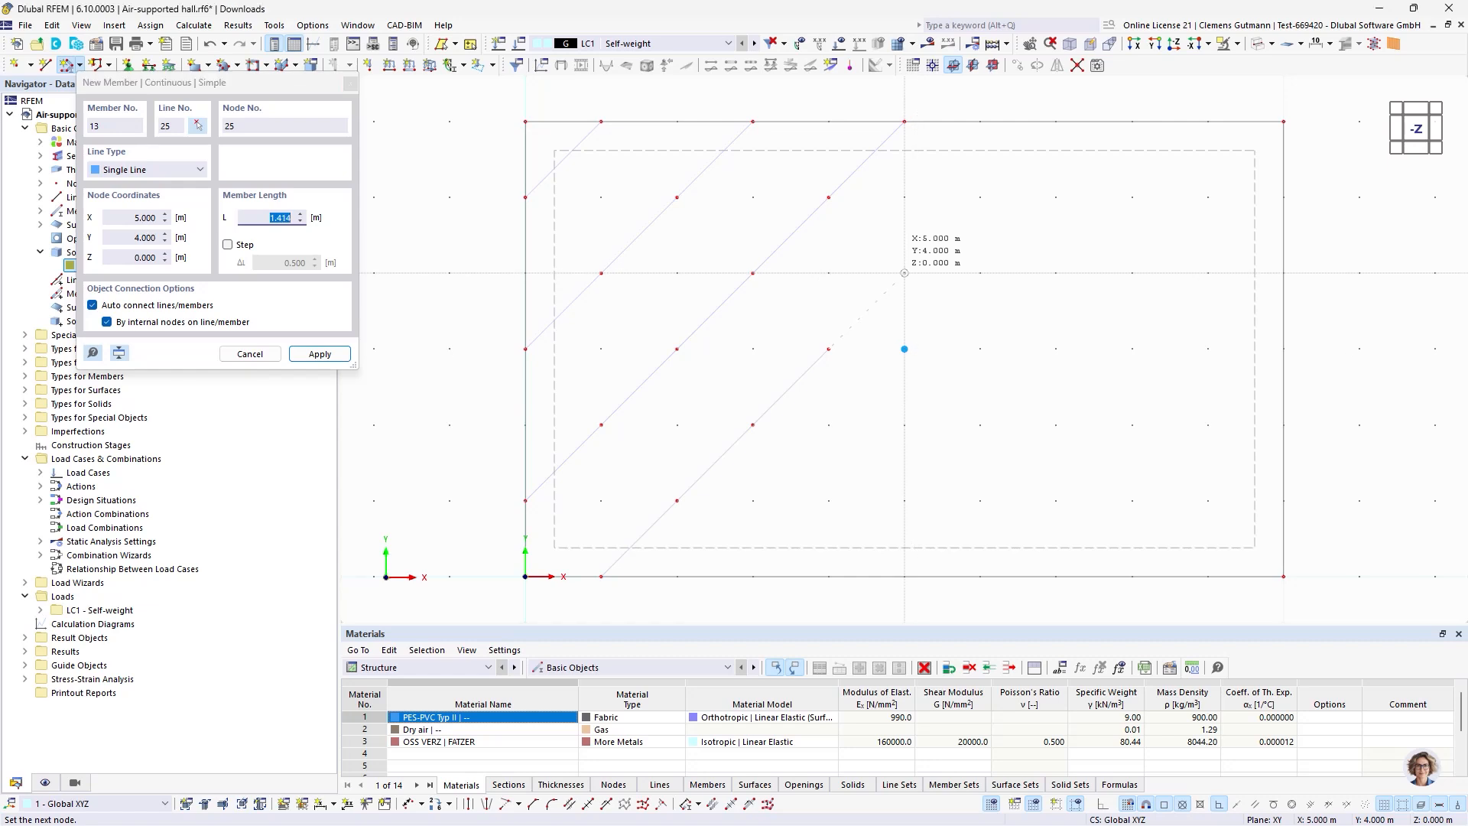
pyautogui.click(979, 198)
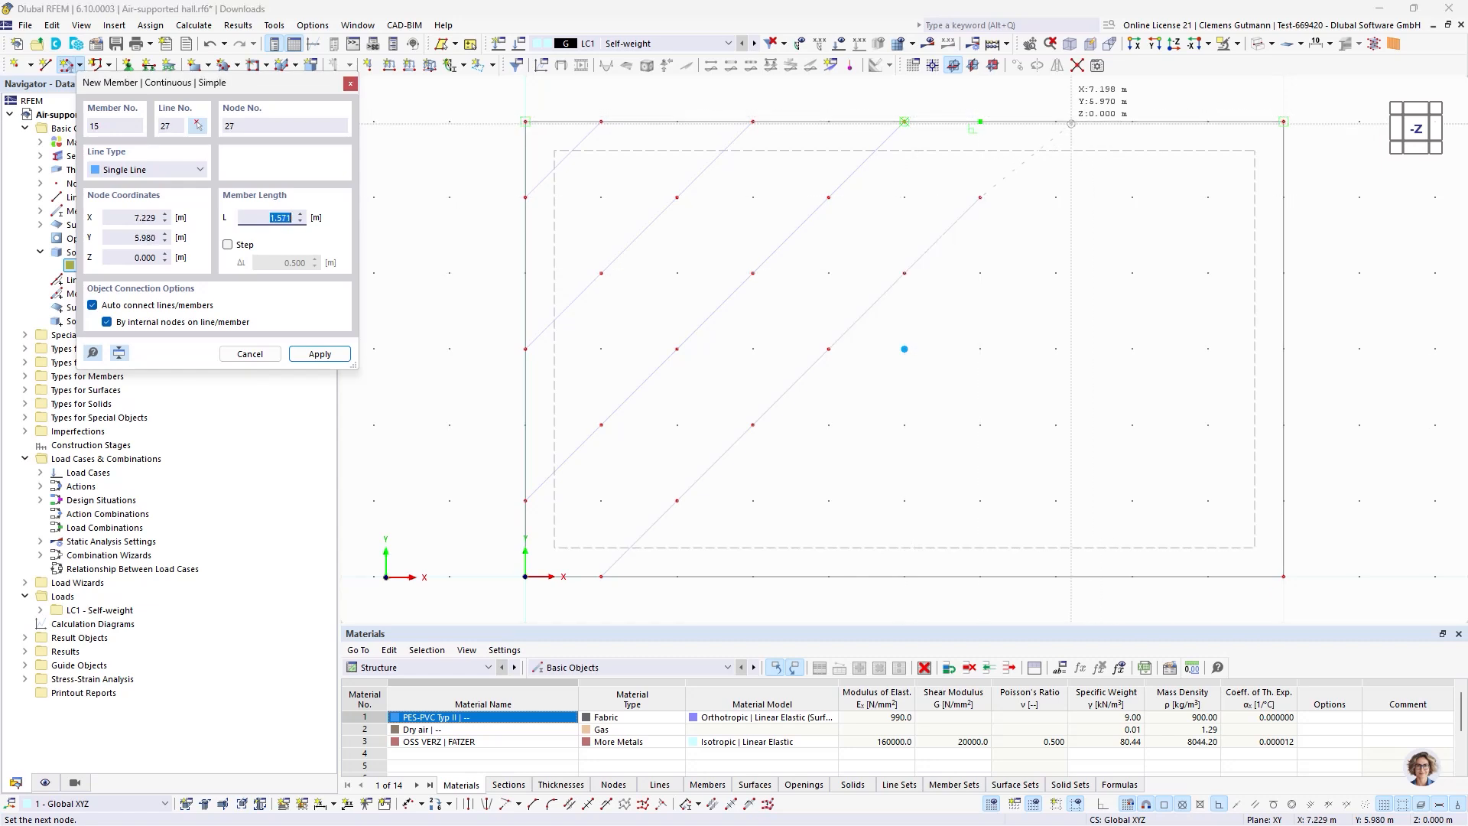
pyautogui.click(1056, 121)
pyautogui.rightClick(1111, 211)
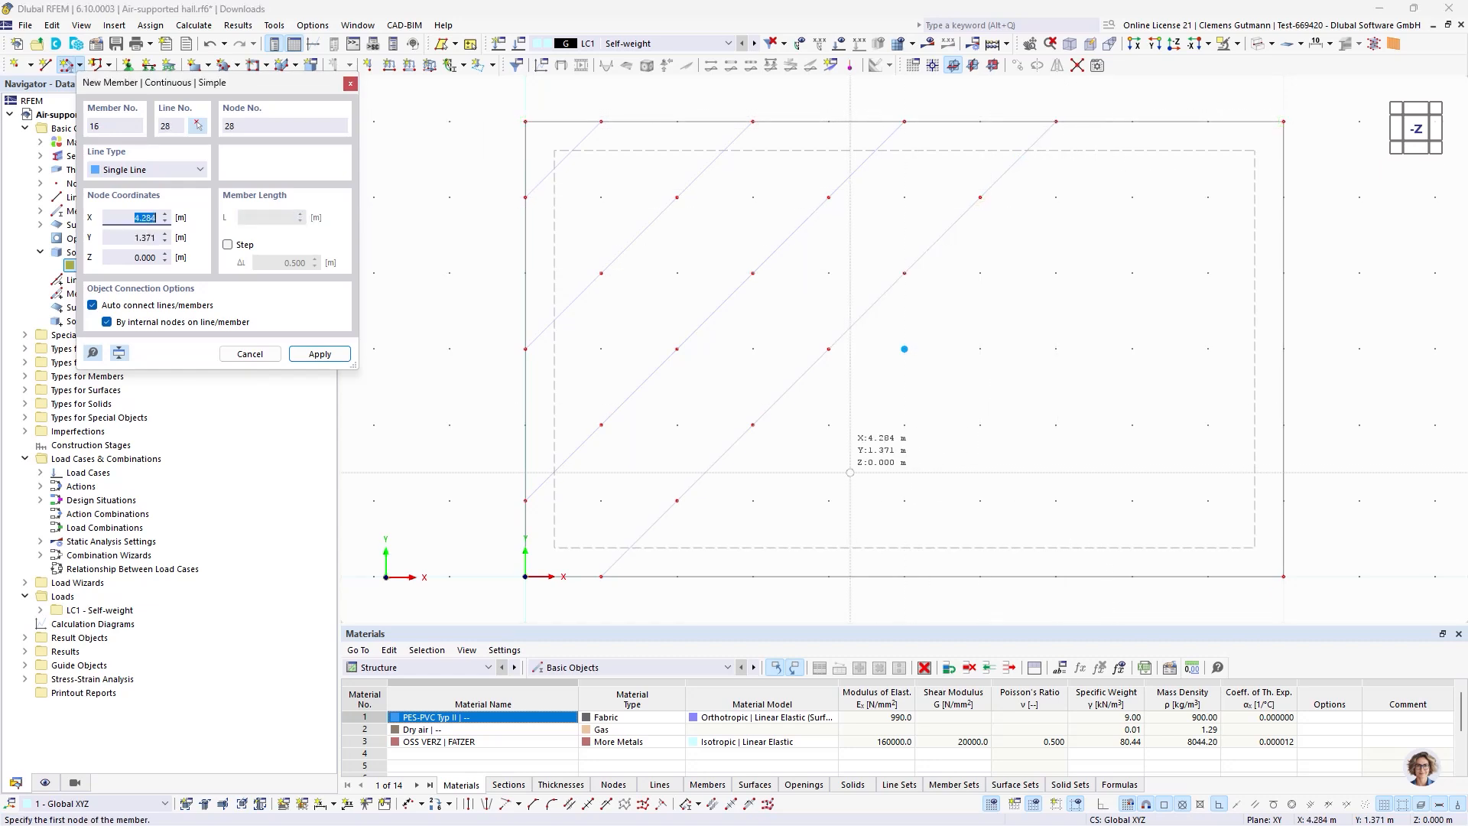
# Draw a diagonal cable chain from X 3, Y 0 m to X 9, Y 6 m through each 1 m grid point.
pyautogui.click(752, 577)
pyautogui.click(829, 500)
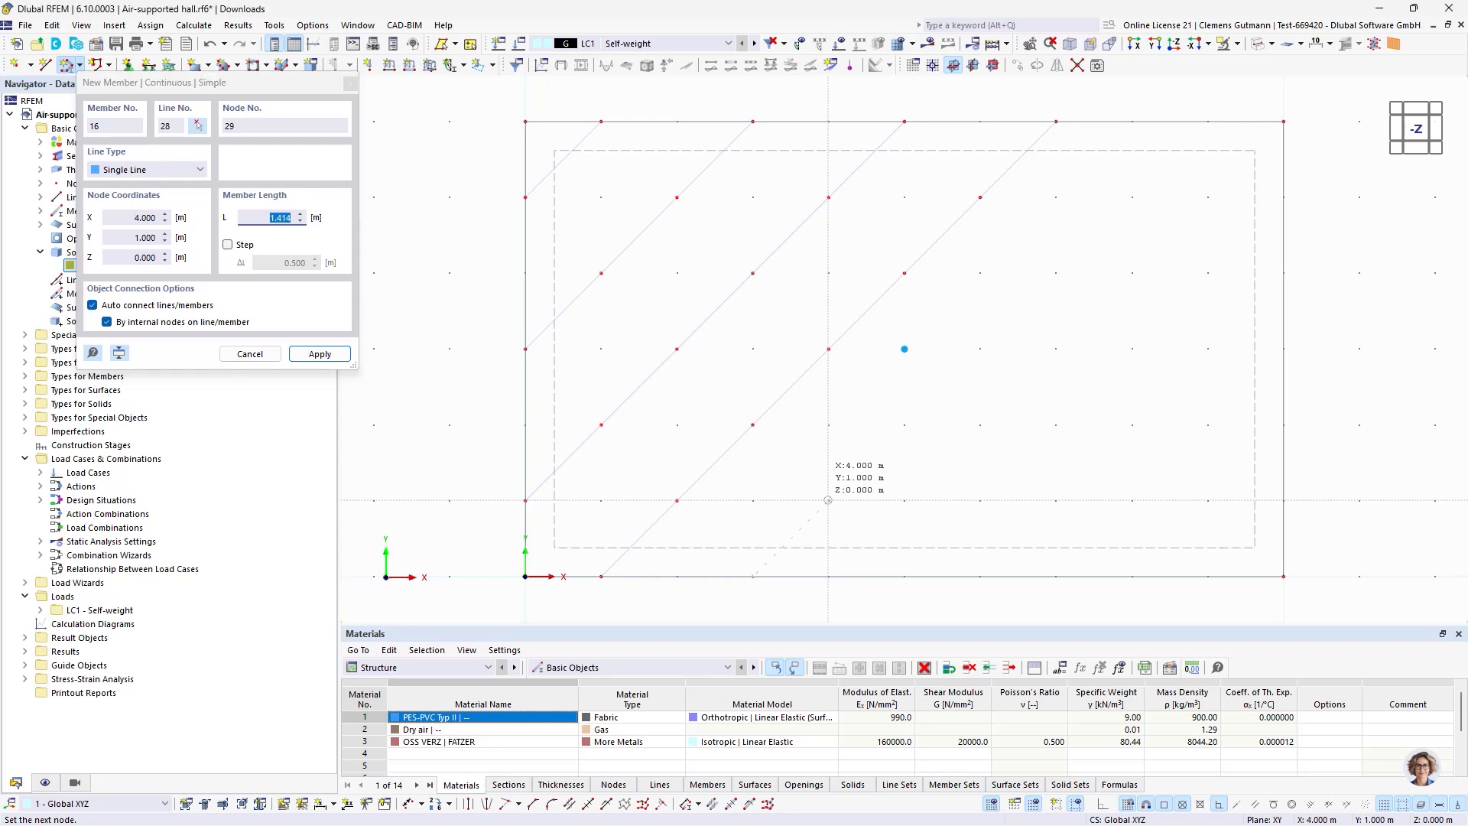
pyautogui.click(904, 425)
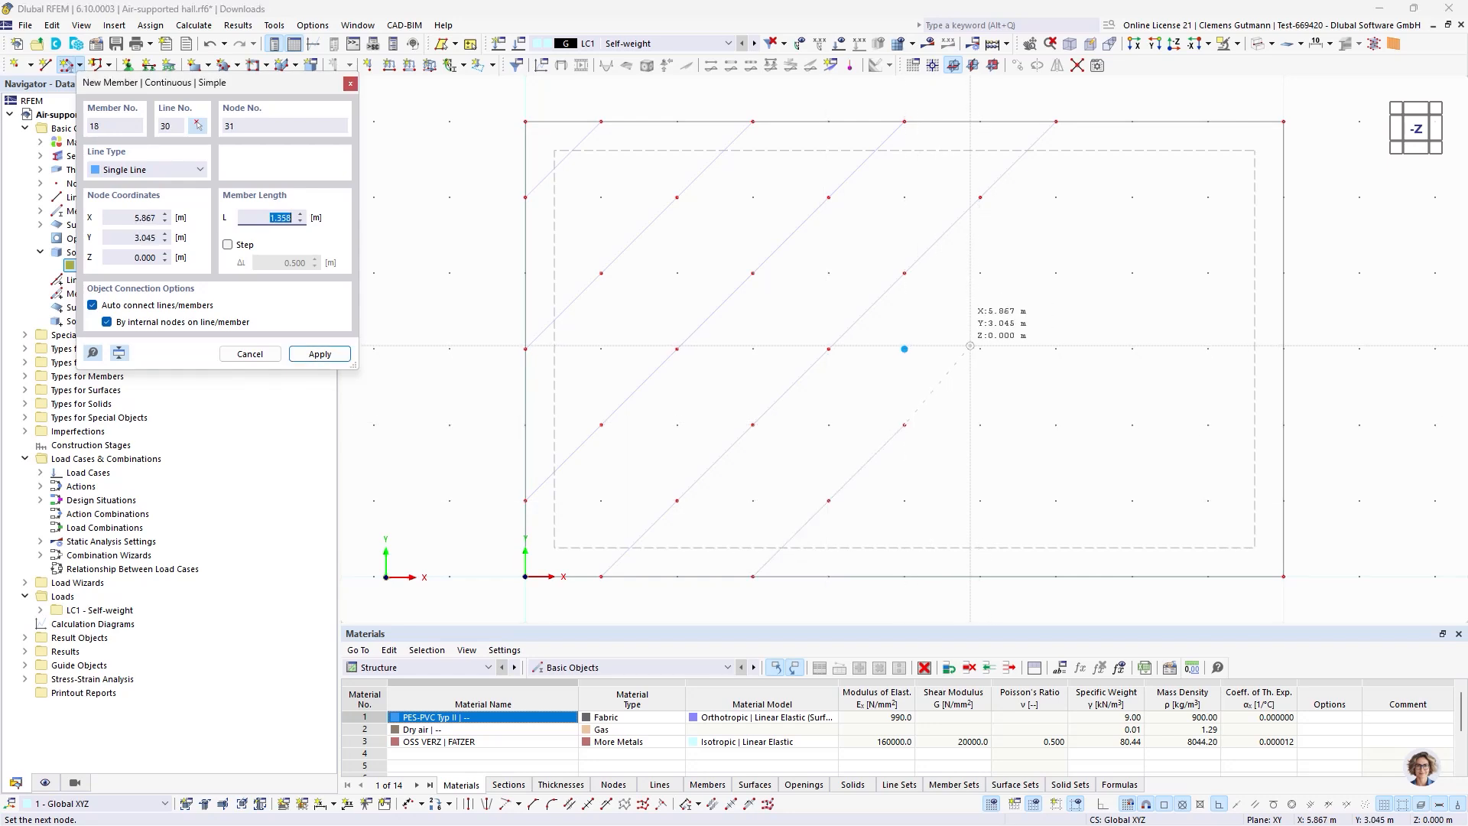
pyautogui.click(980, 349)
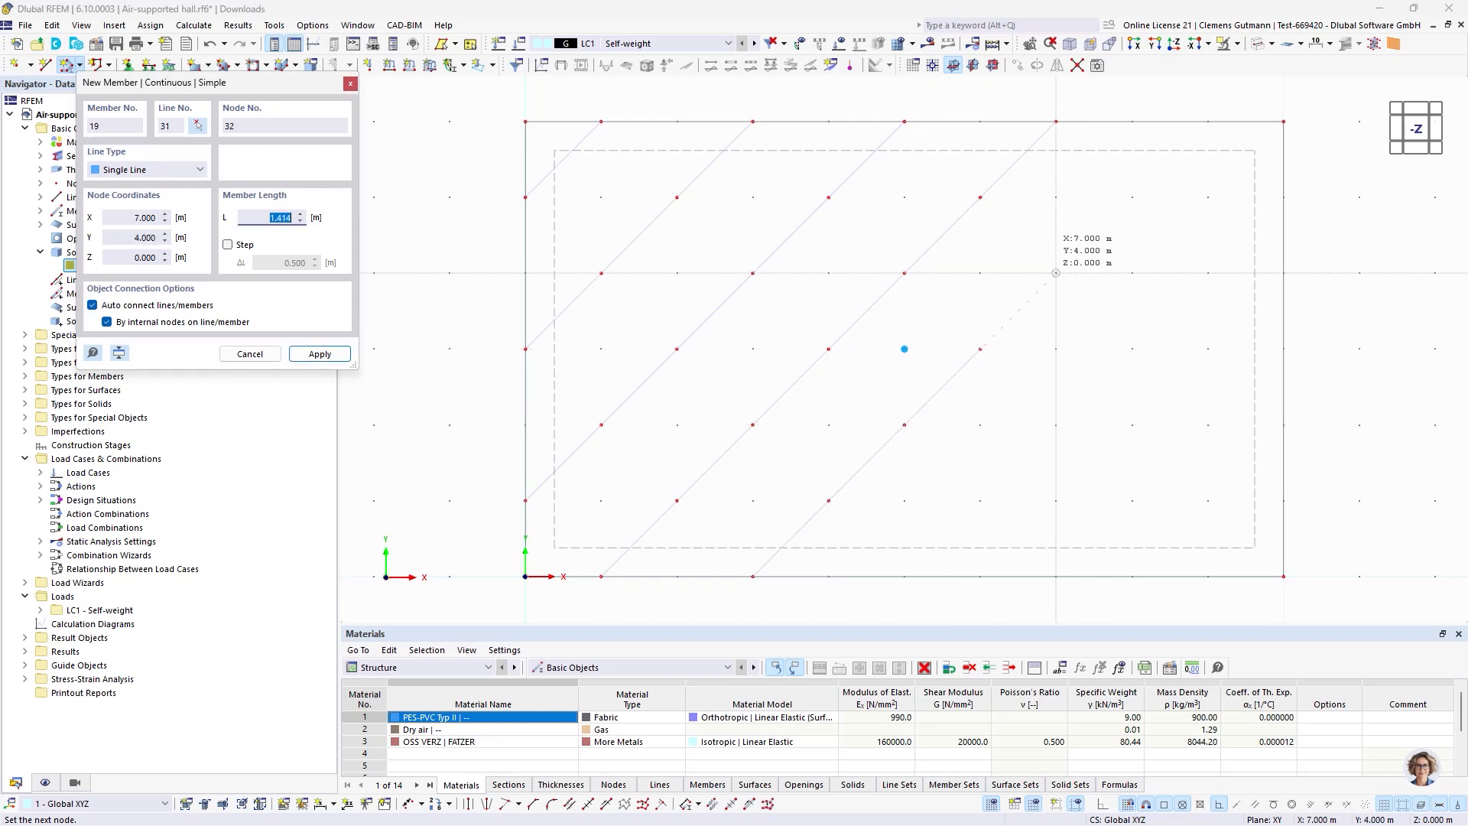
pyautogui.click(1056, 273)
pyautogui.click(1132, 197)
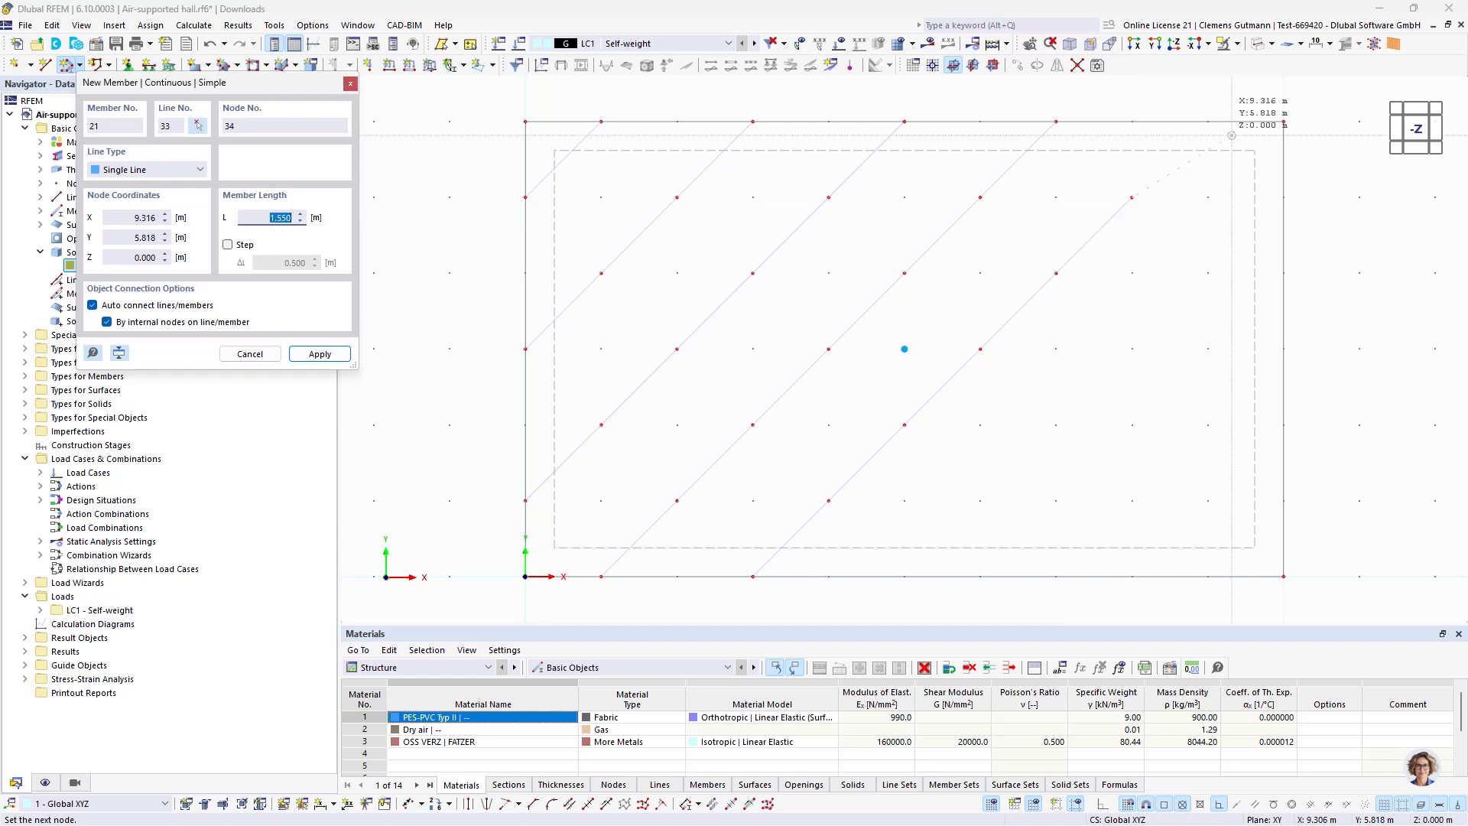
pyautogui.click(1208, 122)
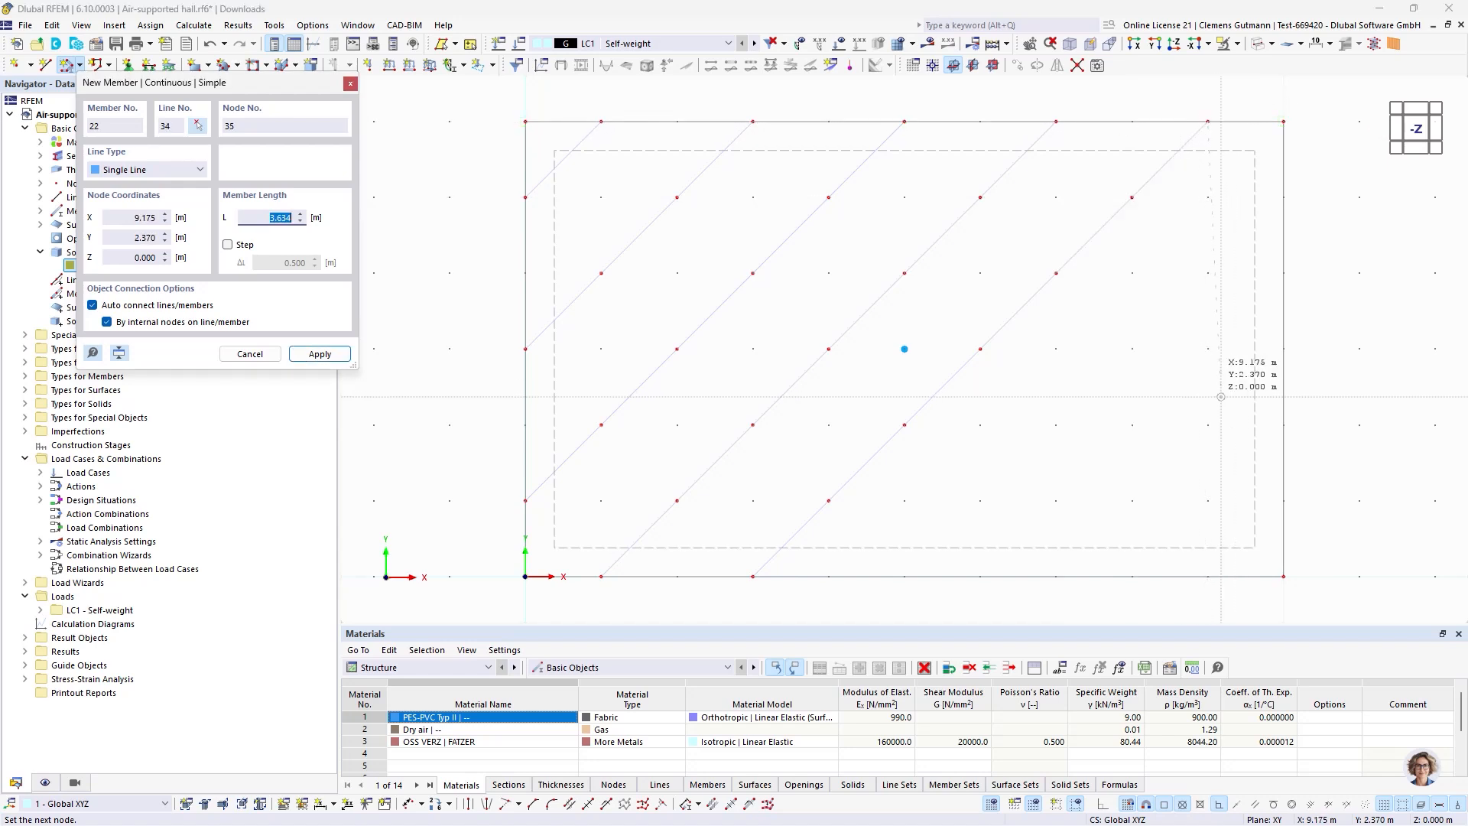
# Draw a diagonal cable chain from X 5, Y 0 m to X 10, Y 5 m through each 1 m grid point and end it.
pyautogui.click(904, 575)
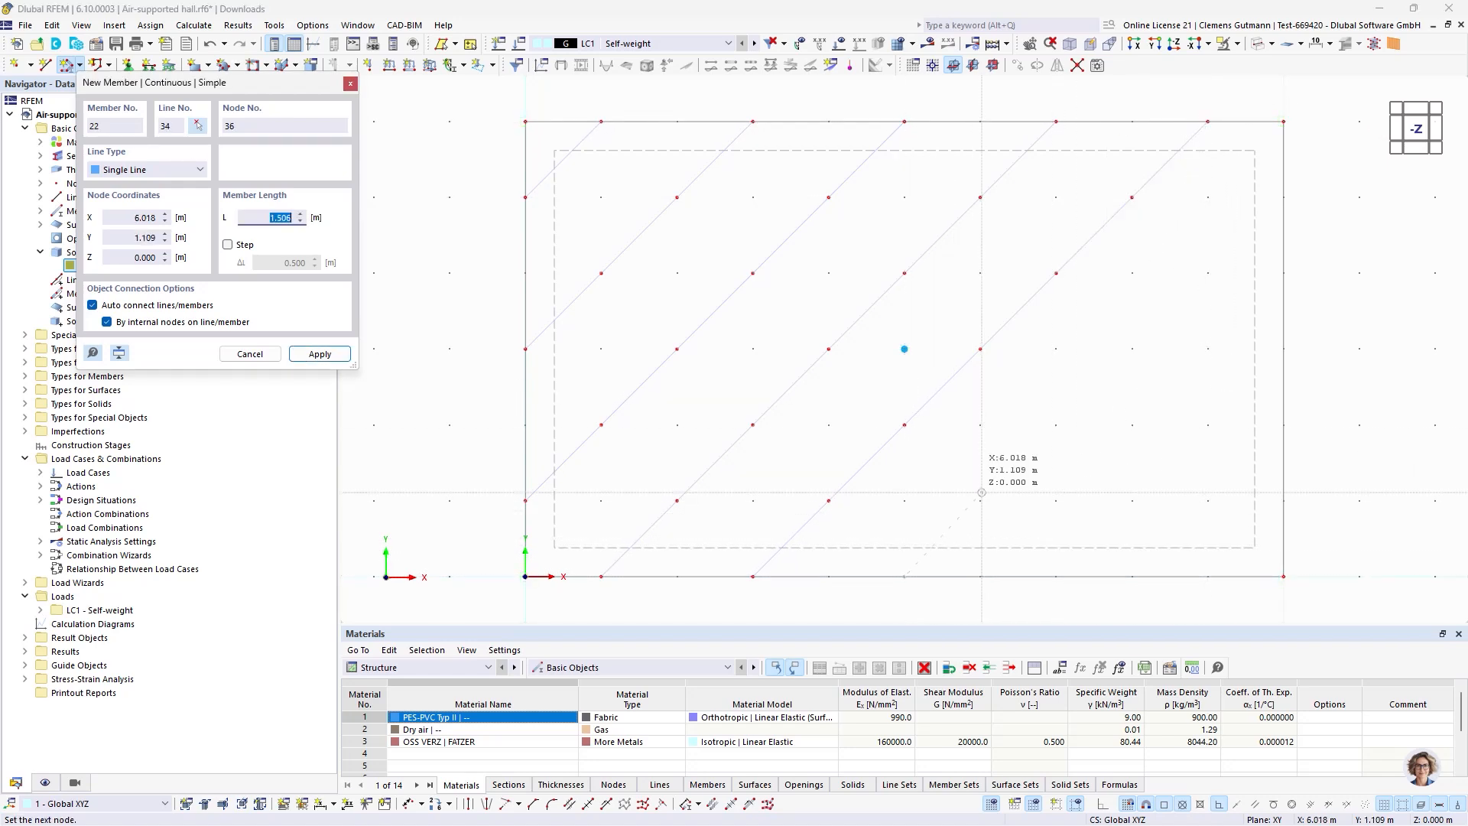
pyautogui.click(980, 500)
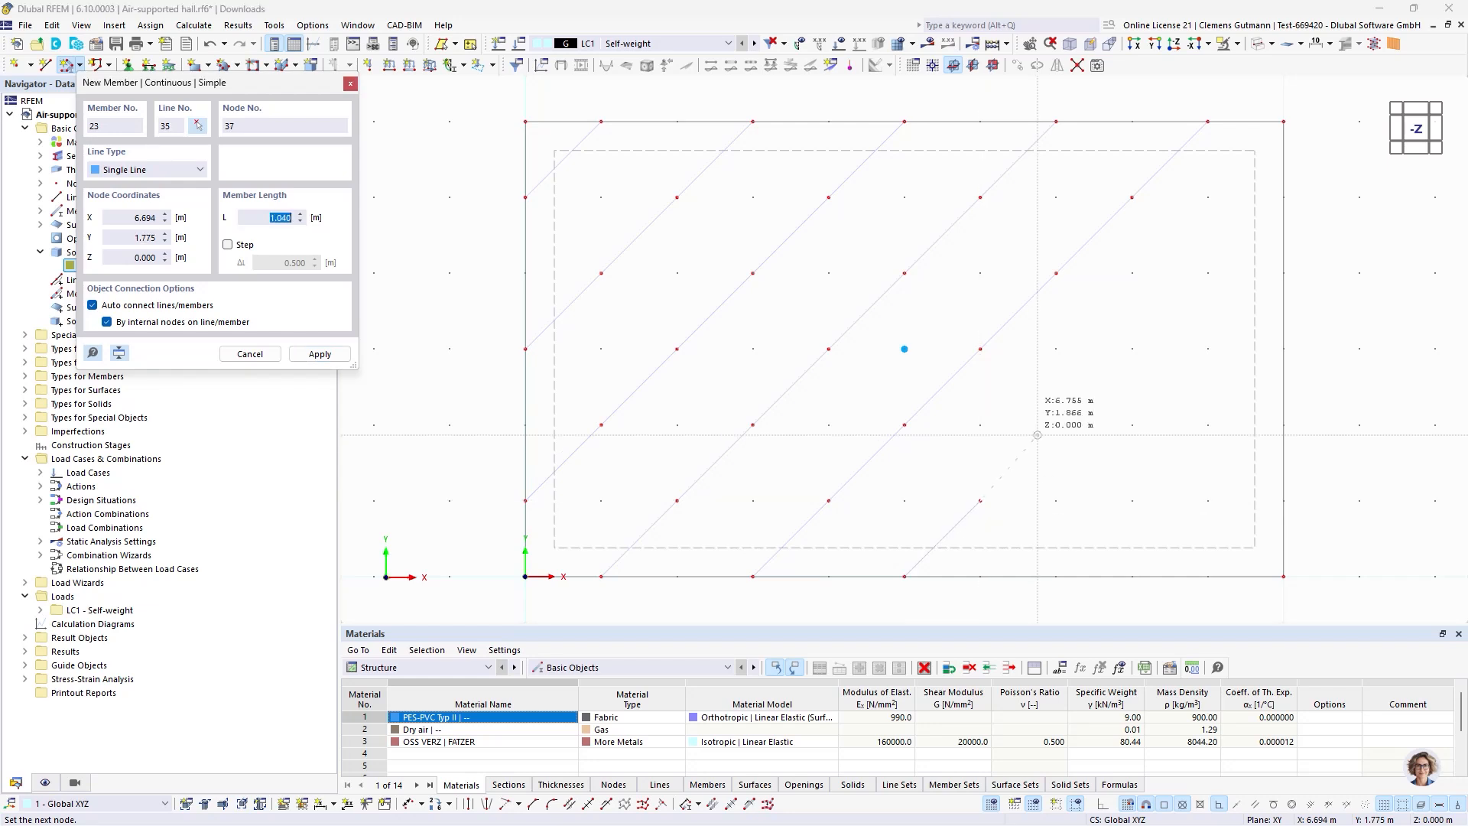
pyautogui.click(1056, 425)
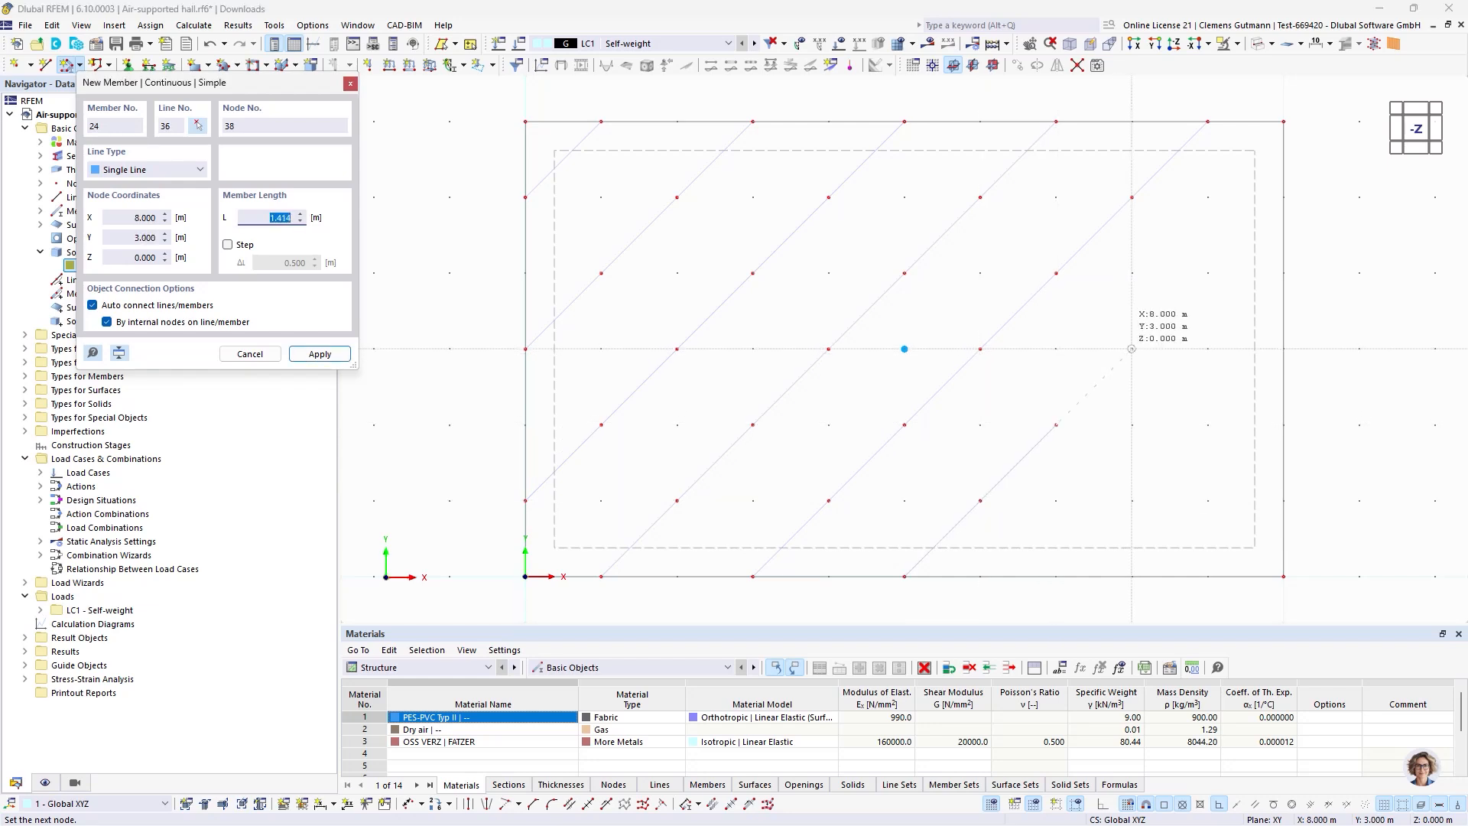
pyautogui.click(1131, 349)
pyautogui.click(1207, 273)
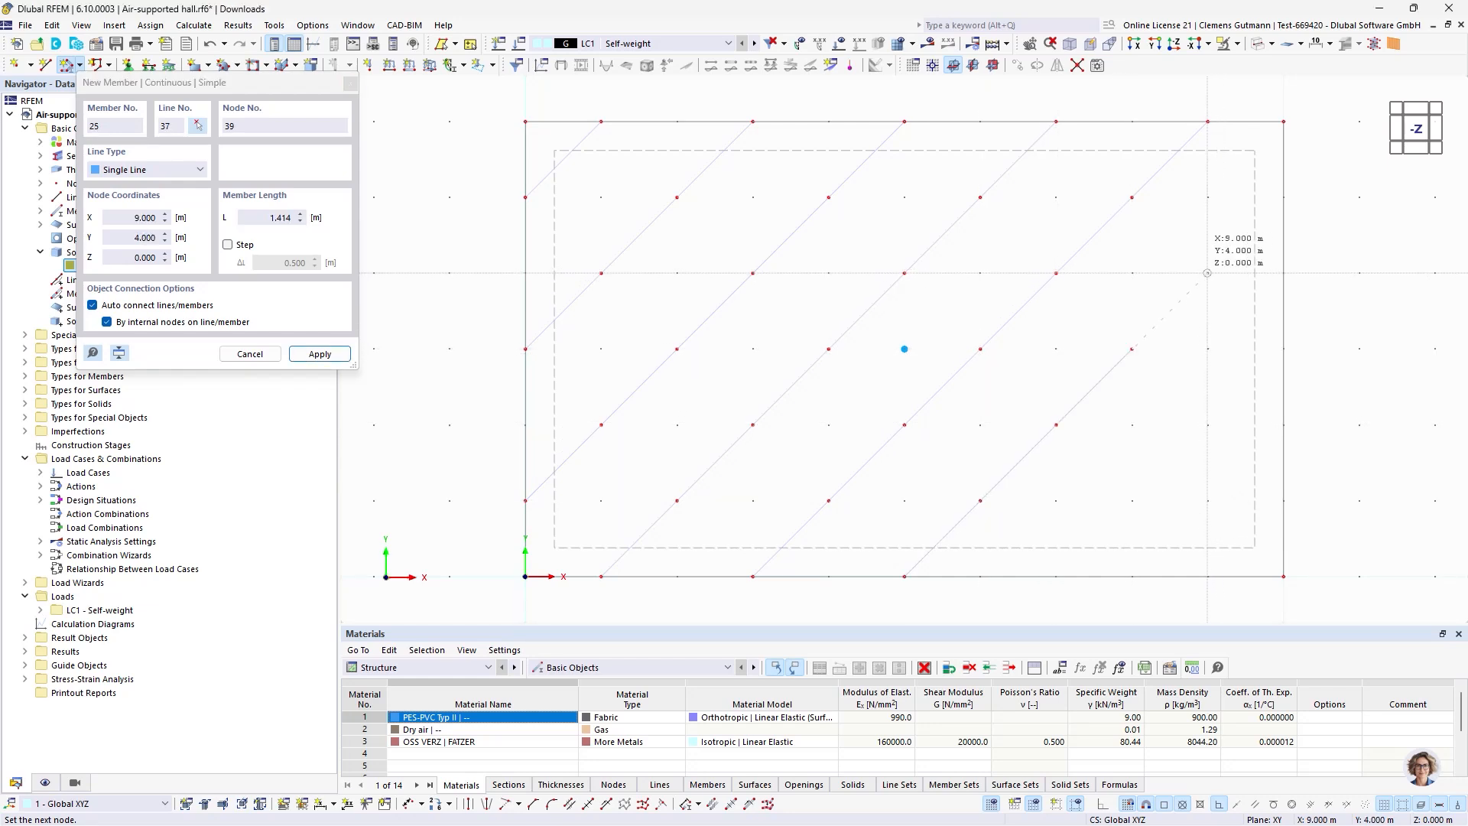
pyautogui.click(1282, 197)
pyautogui.rightClick(1158, 562)
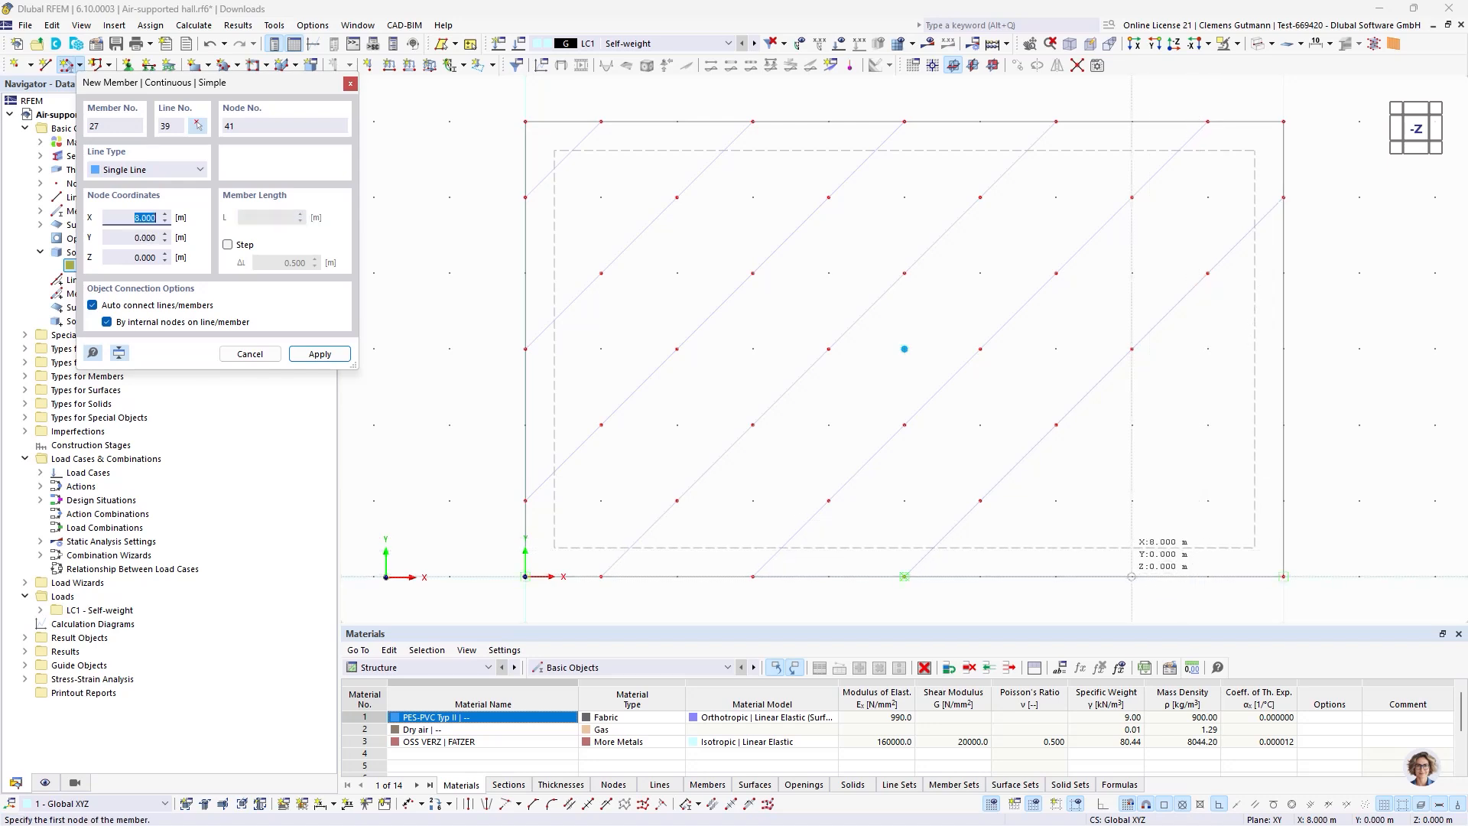
# Draw the last parallel cables from X 7, Y 0 to X 10, Y 3 m and from X 9, Y 0 to X 10, Y 1 m.
pyautogui.click(1056, 576)
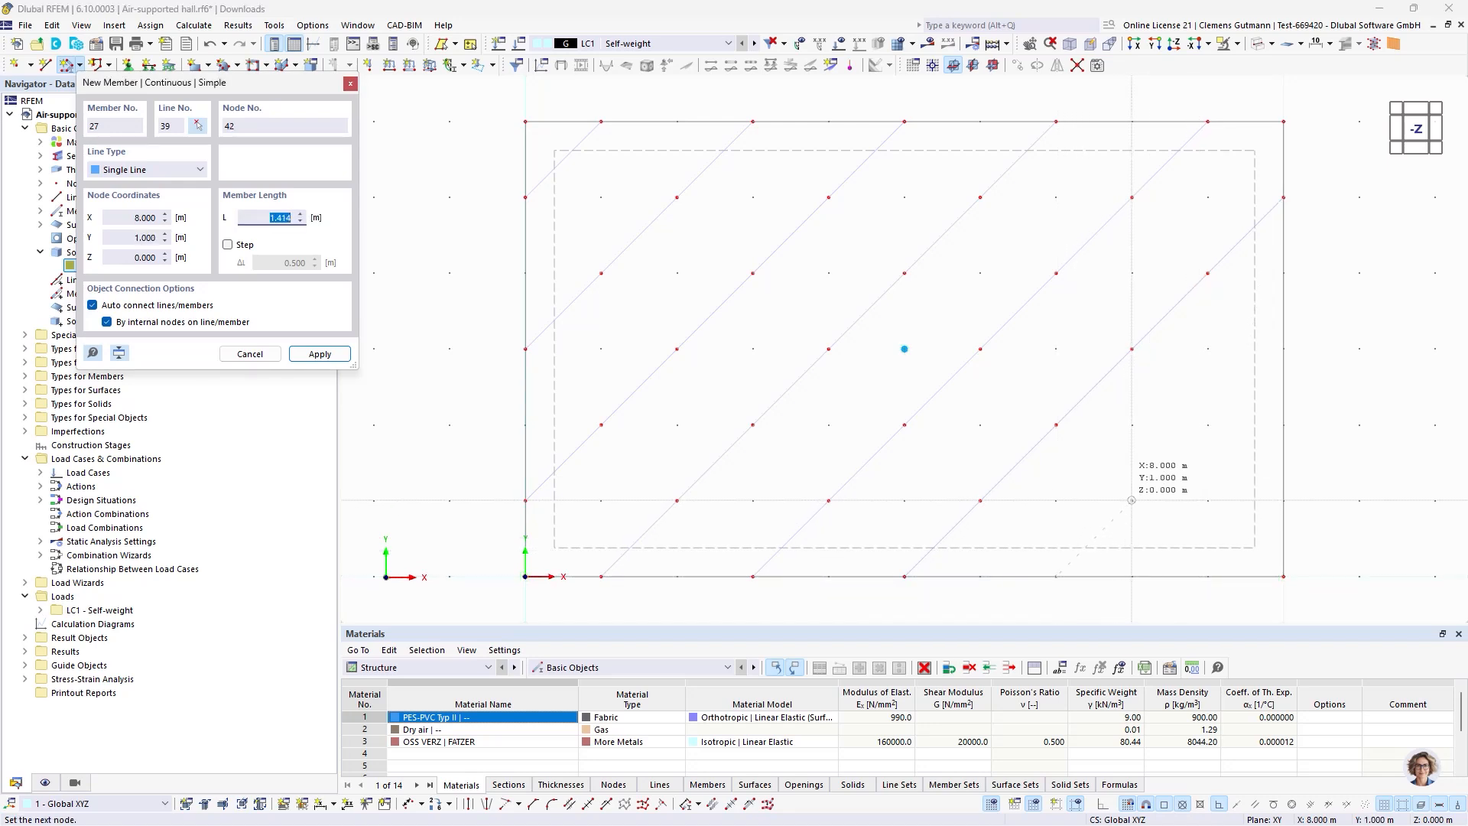
pyautogui.click(1131, 500)
pyautogui.click(1207, 425)
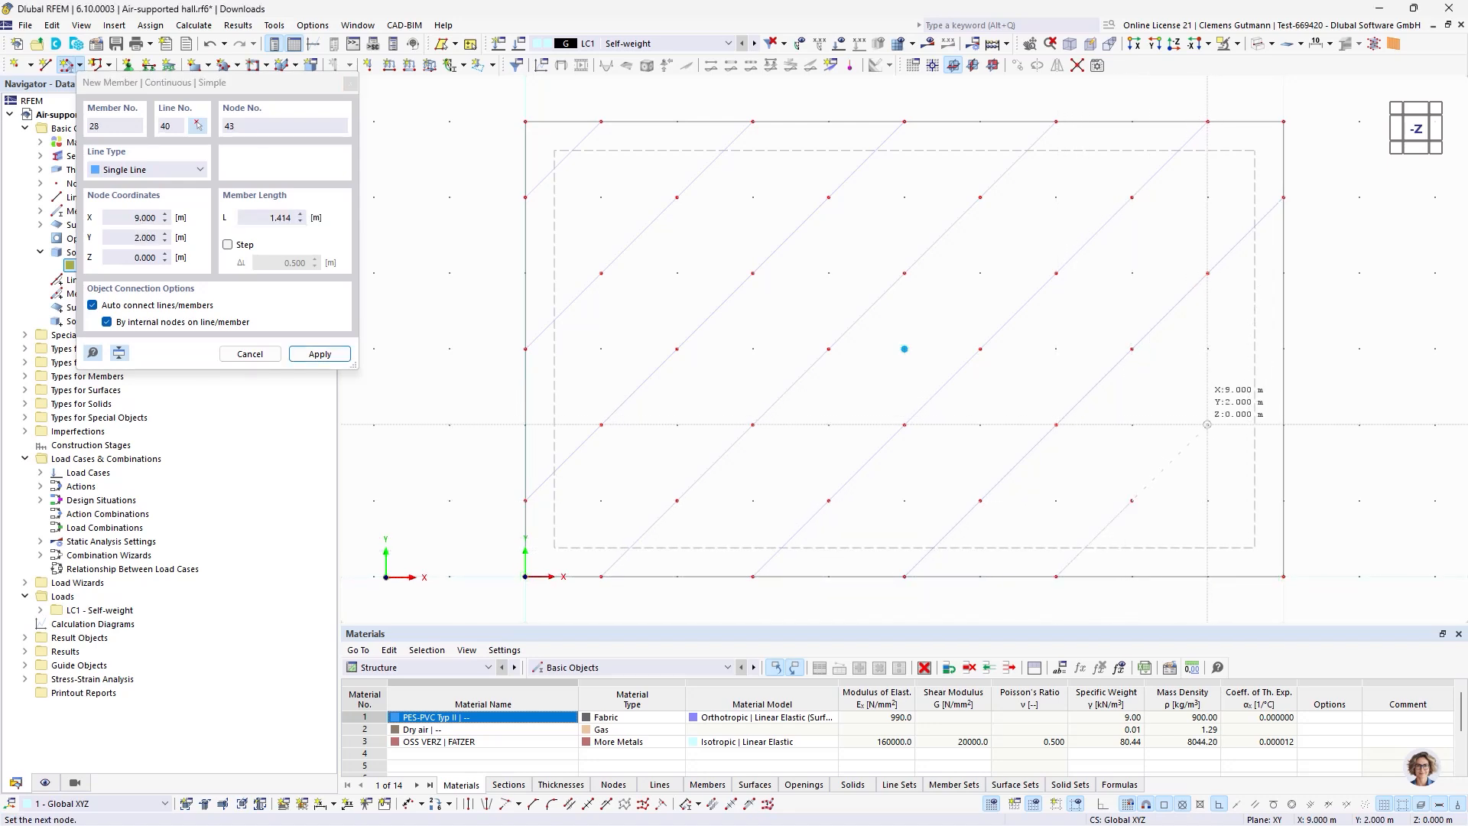
pyautogui.click(1283, 349)
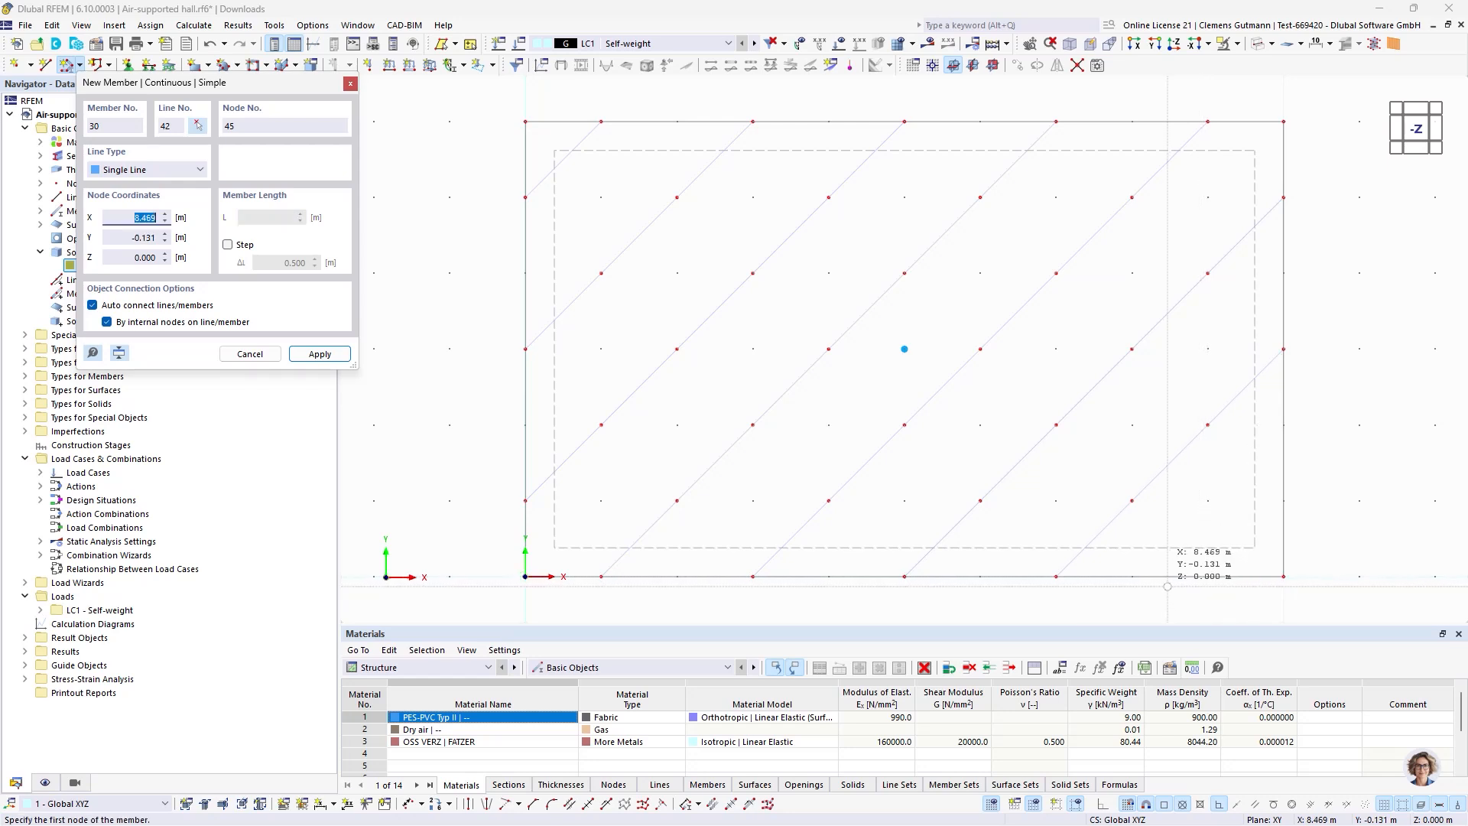
pyautogui.click(1283, 501)
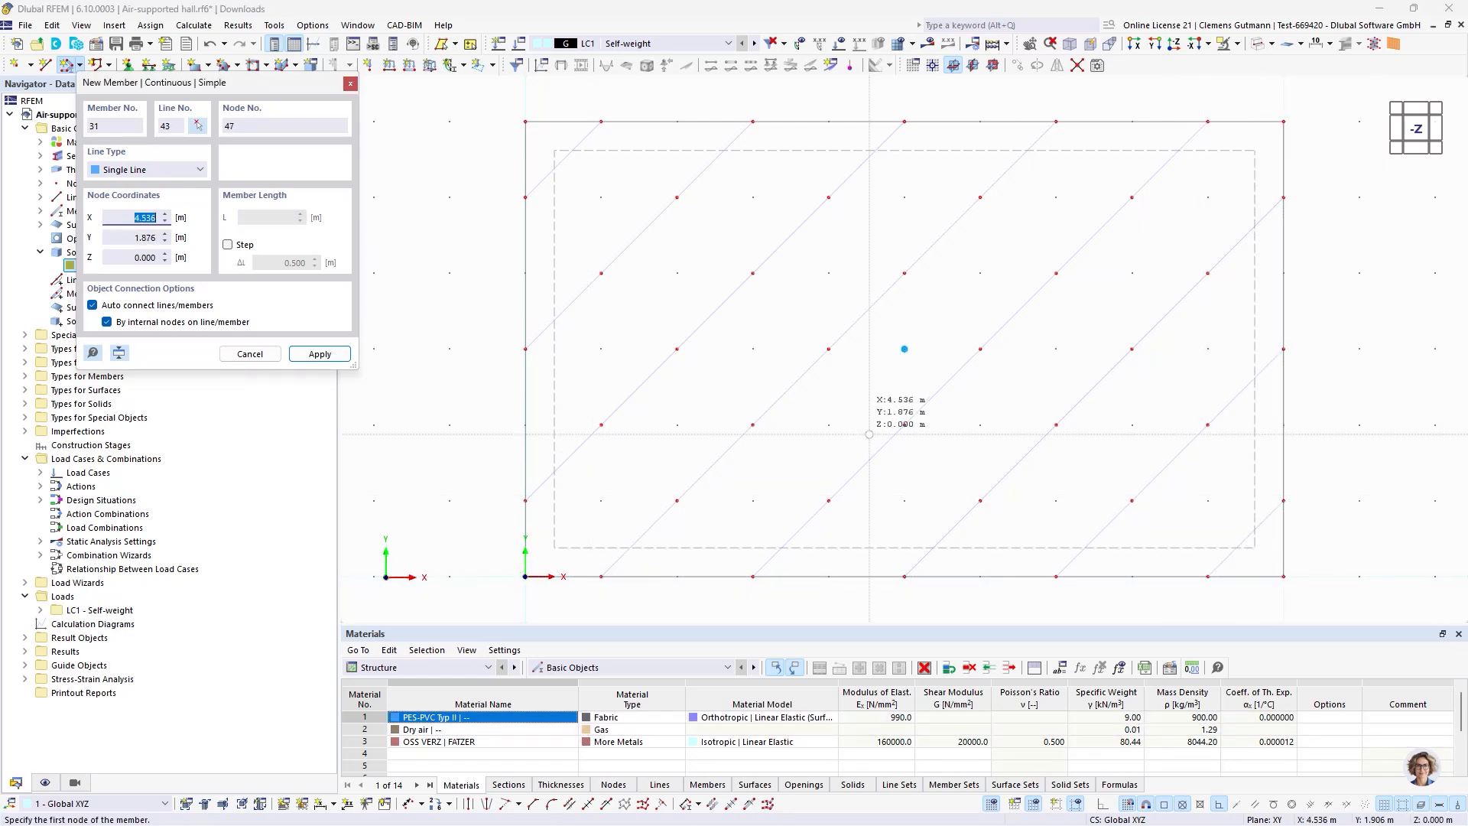
pyautogui.press('Escape')
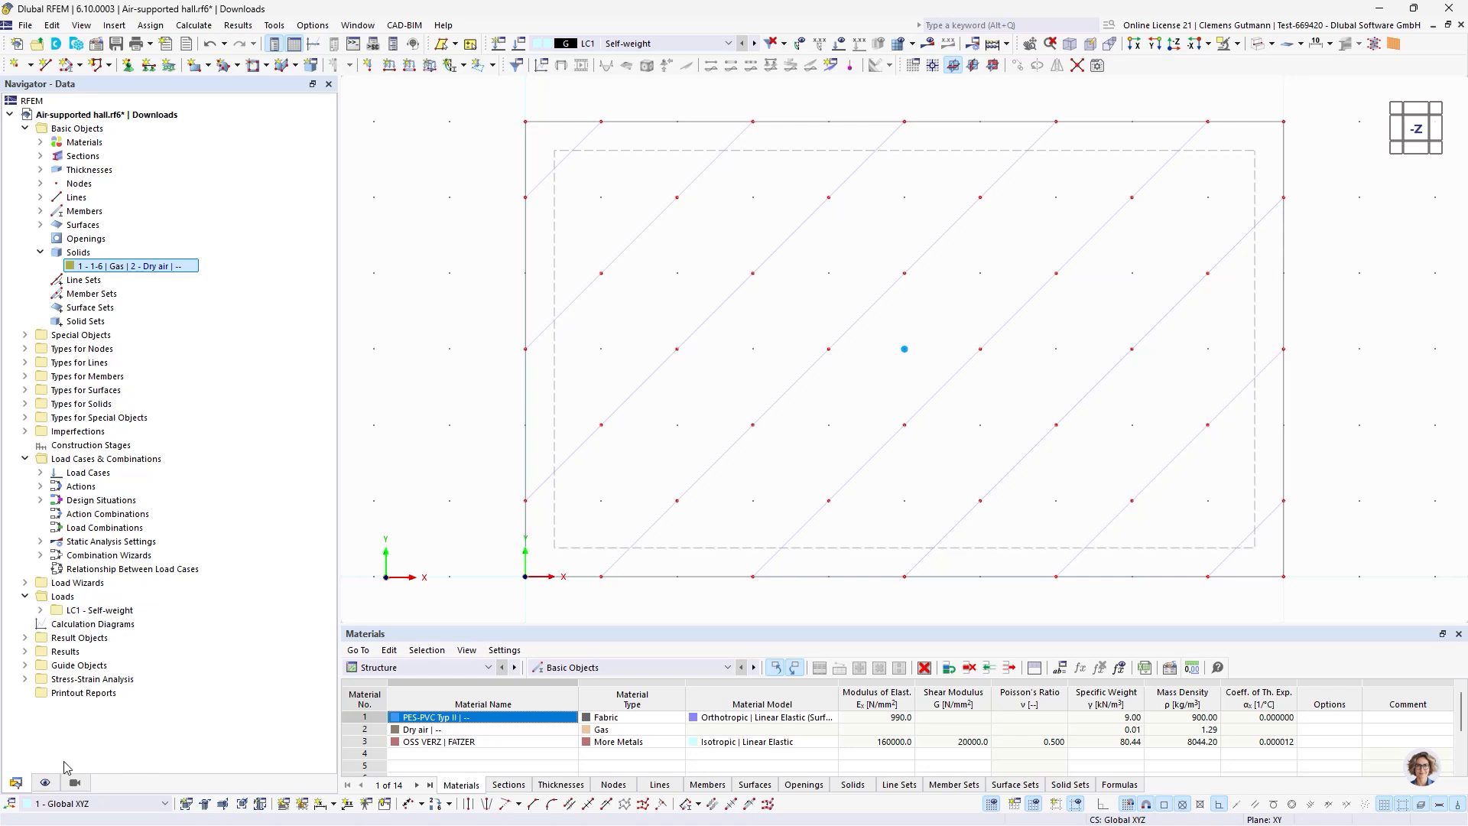
# Select all diagonal cable members, leaving the hall's edge lines and the gas solid out of the selection.
pyautogui.moveTo(1267, 562); pyautogui.dragTo(536, 133)
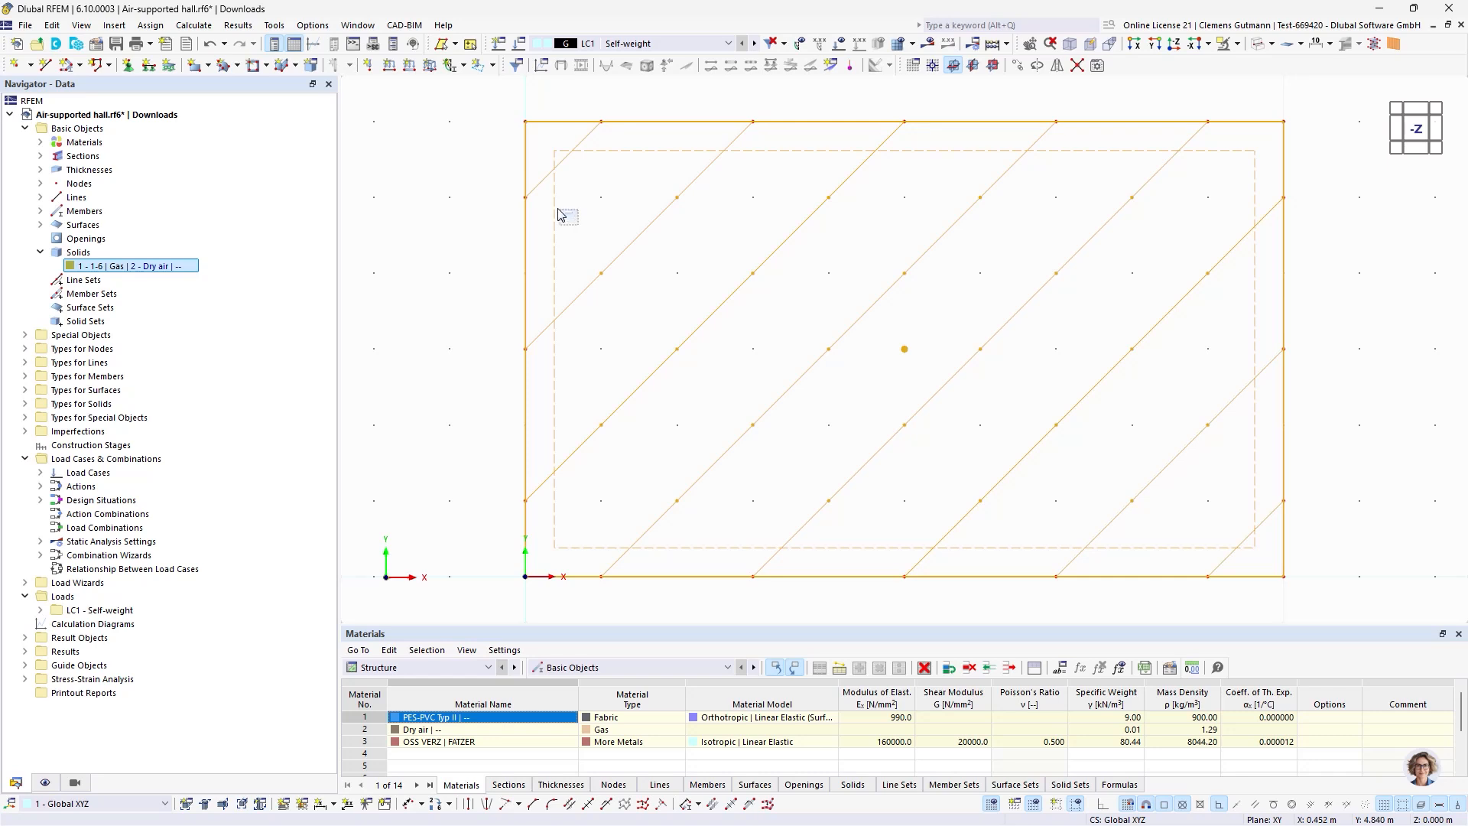
pyautogui.click(593, 191)
pyautogui.moveTo(1262, 566); pyautogui.dragTo(548, 142)
pyautogui.moveTo(614, 192); pyautogui.dragTo(554, 144)
pyautogui.moveTo(916, 370); pyautogui.dragTo(881, 318)
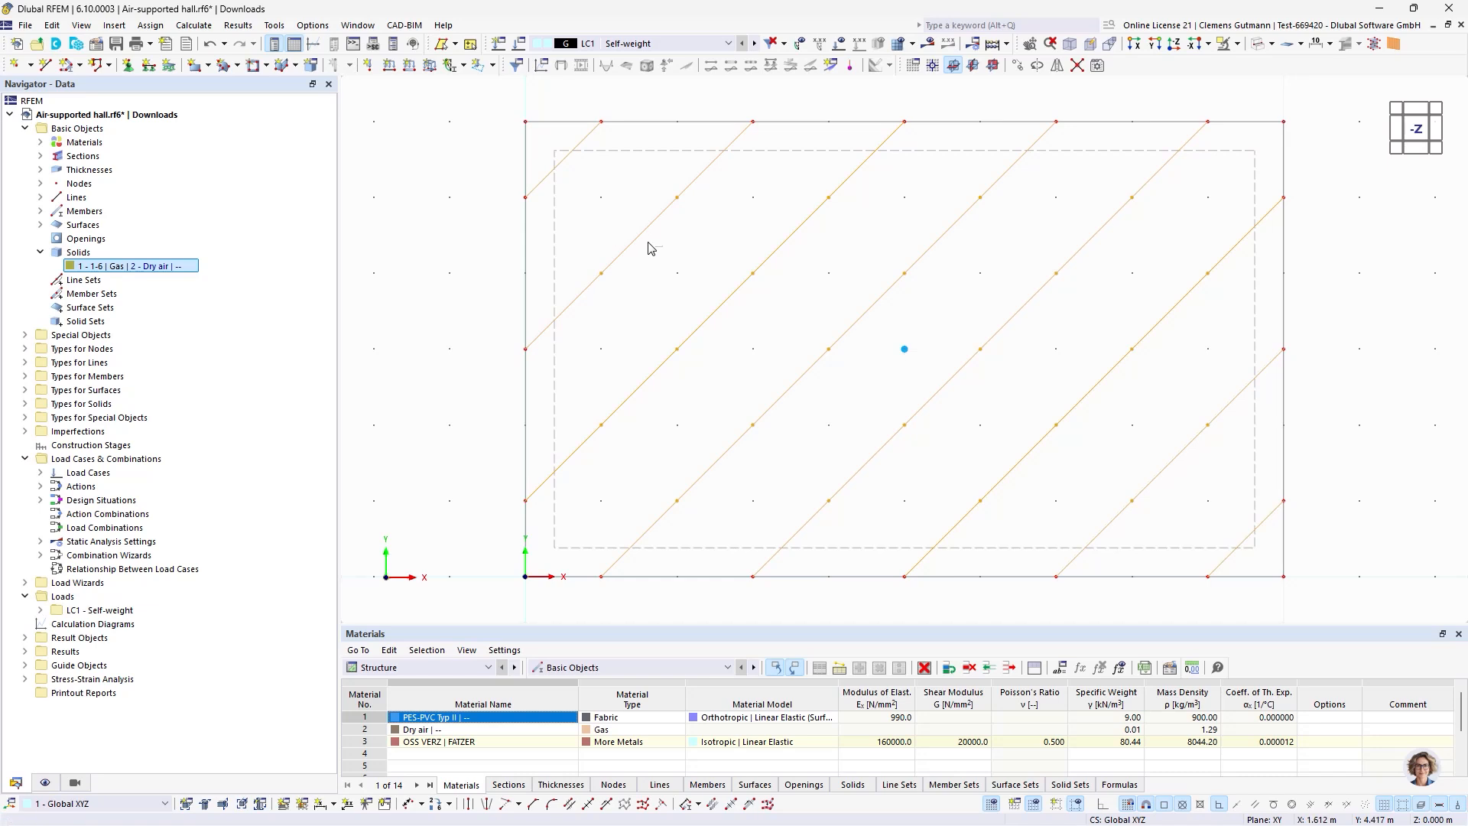
# Mirror the selected cables as a copy about a YZ plane through a point at X 5 m.
pyautogui.click(1056, 66)
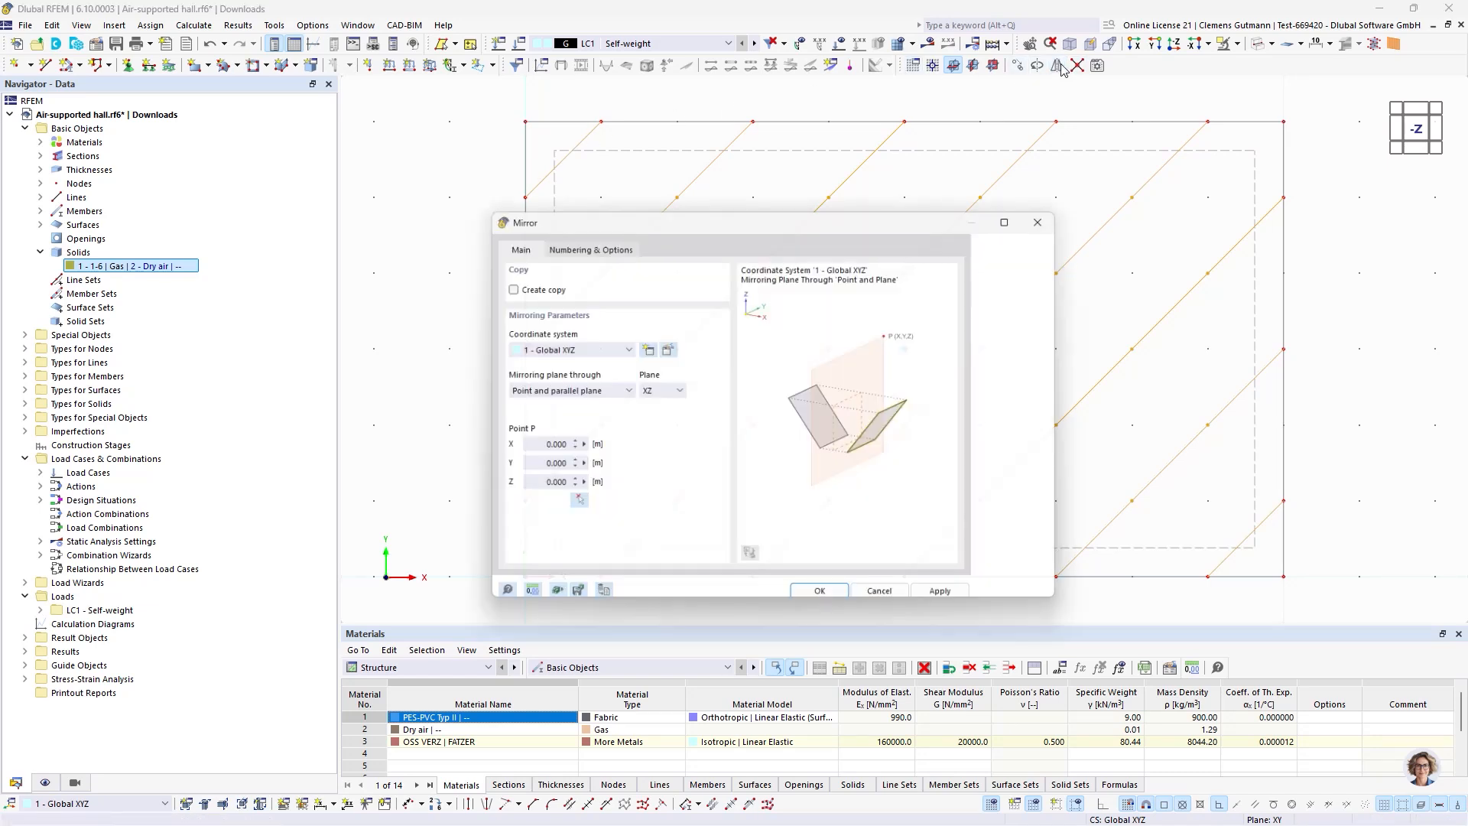
pyautogui.click(647, 395)
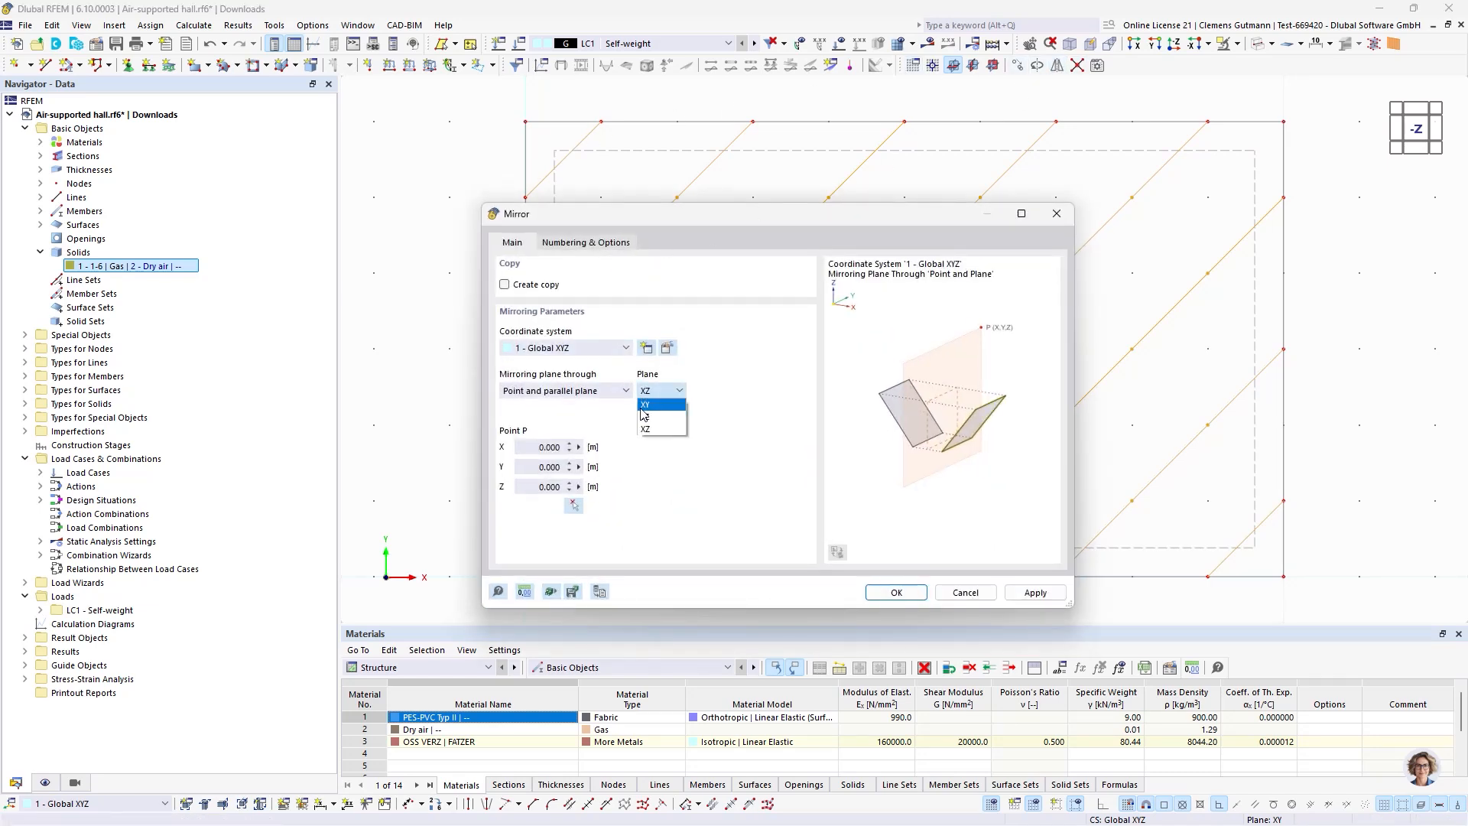
pyautogui.click(652, 418)
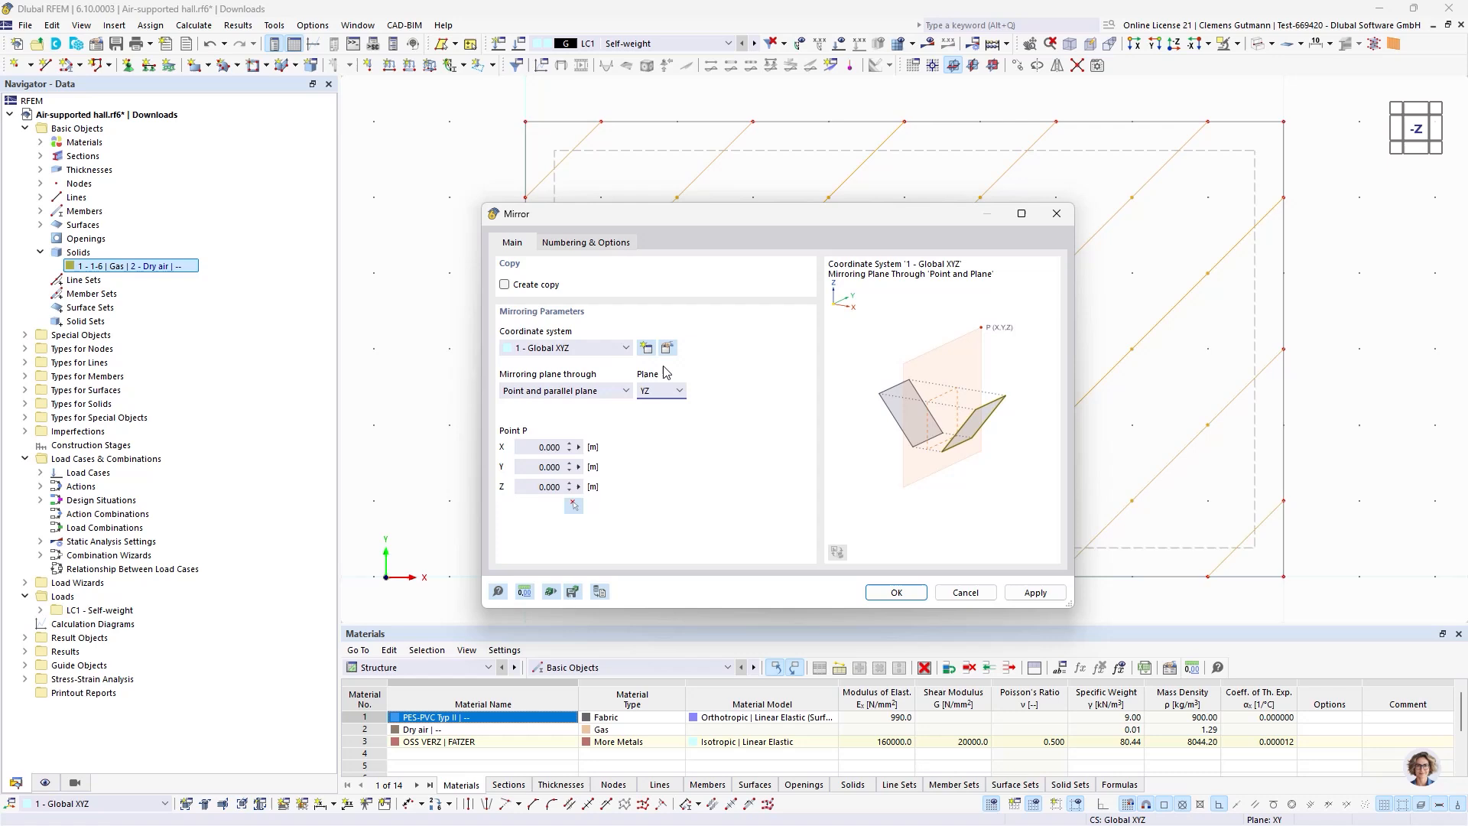
pyautogui.click(533, 283)
pyautogui.click(544, 467)
pyautogui.hotkey('shift', 'Tab')
pyautogui.write('5')
pyautogui.press('Tab')
pyautogui.click(896, 594)
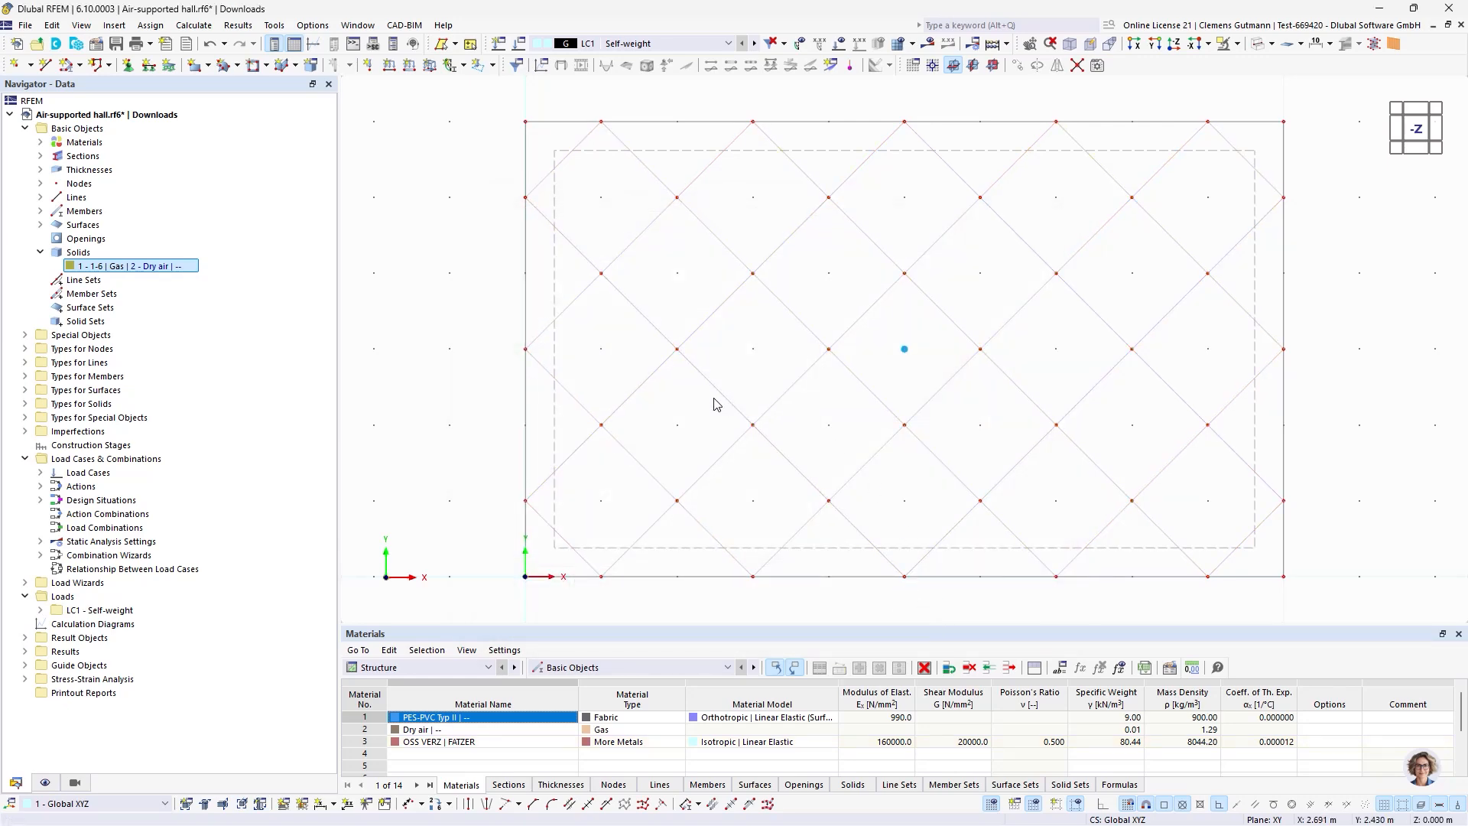
pyautogui.scroll(-3, 711, 402)
pyautogui.scroll(1, 822, 463)
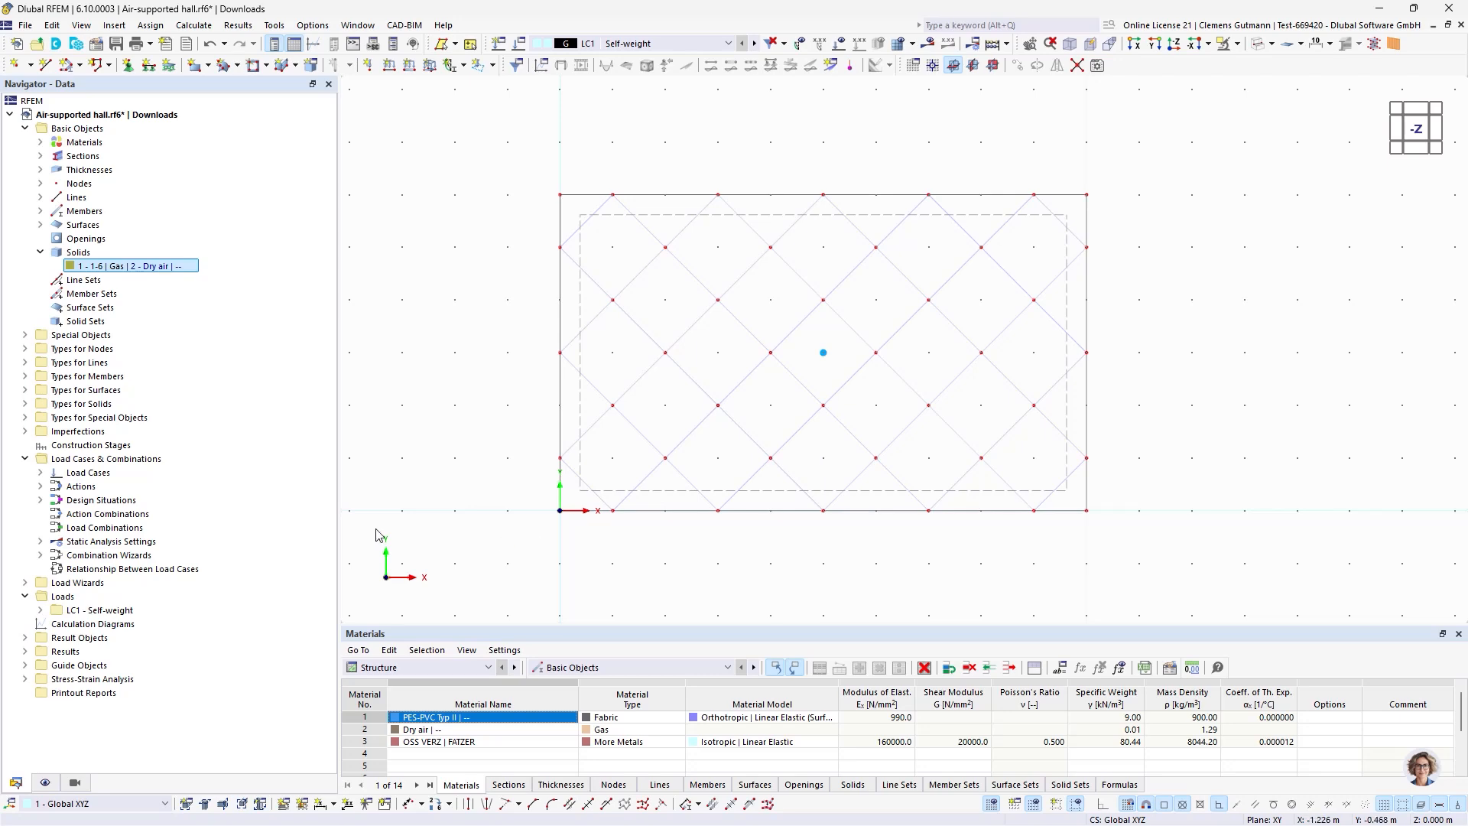
# Create a construction stage with the user-defined name Form-finding 1, starting from Start.
pyautogui.click(42, 253)
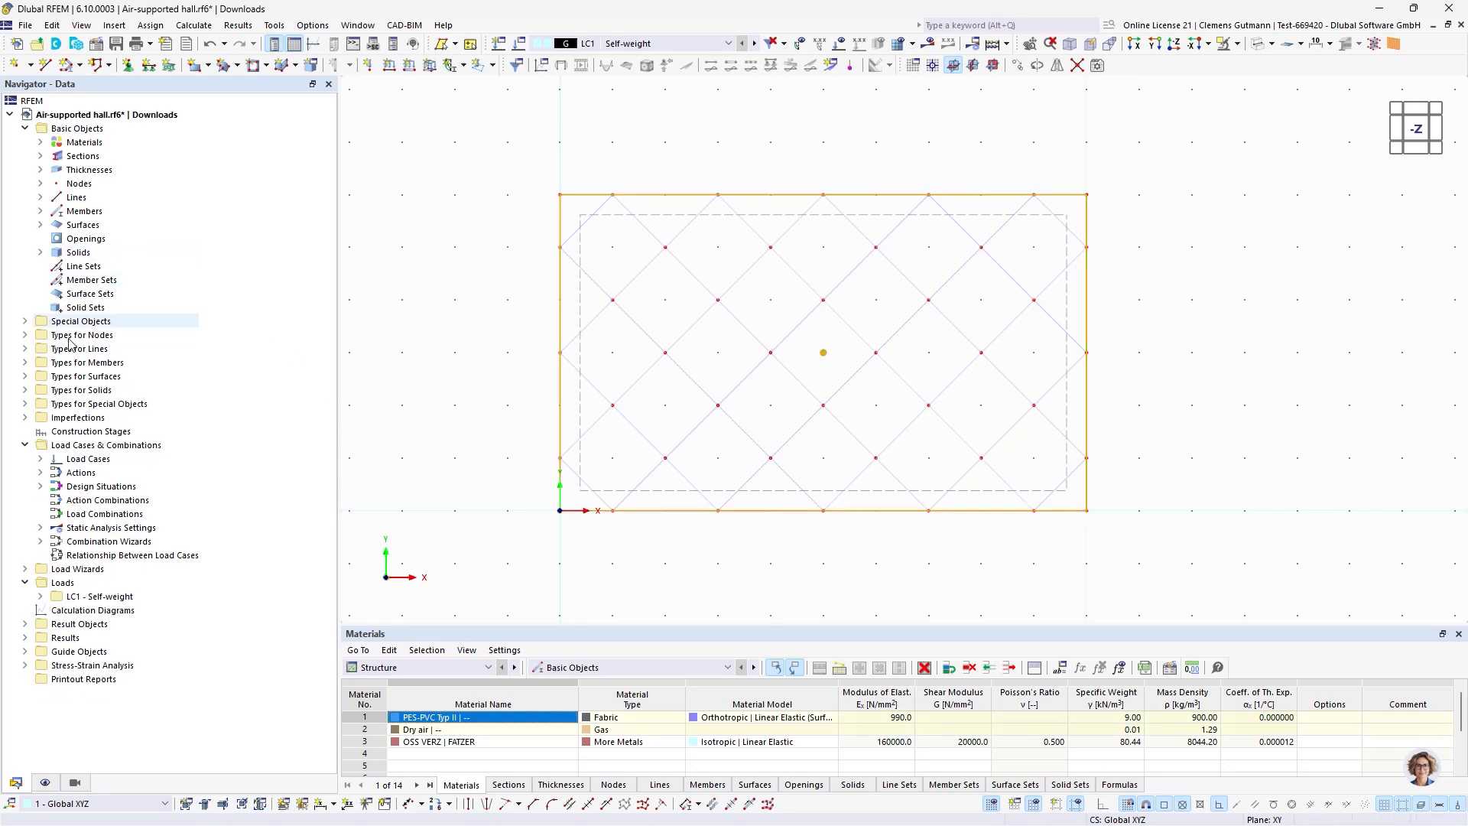
pyautogui.rightClick(87, 432)
pyautogui.click(153, 479)
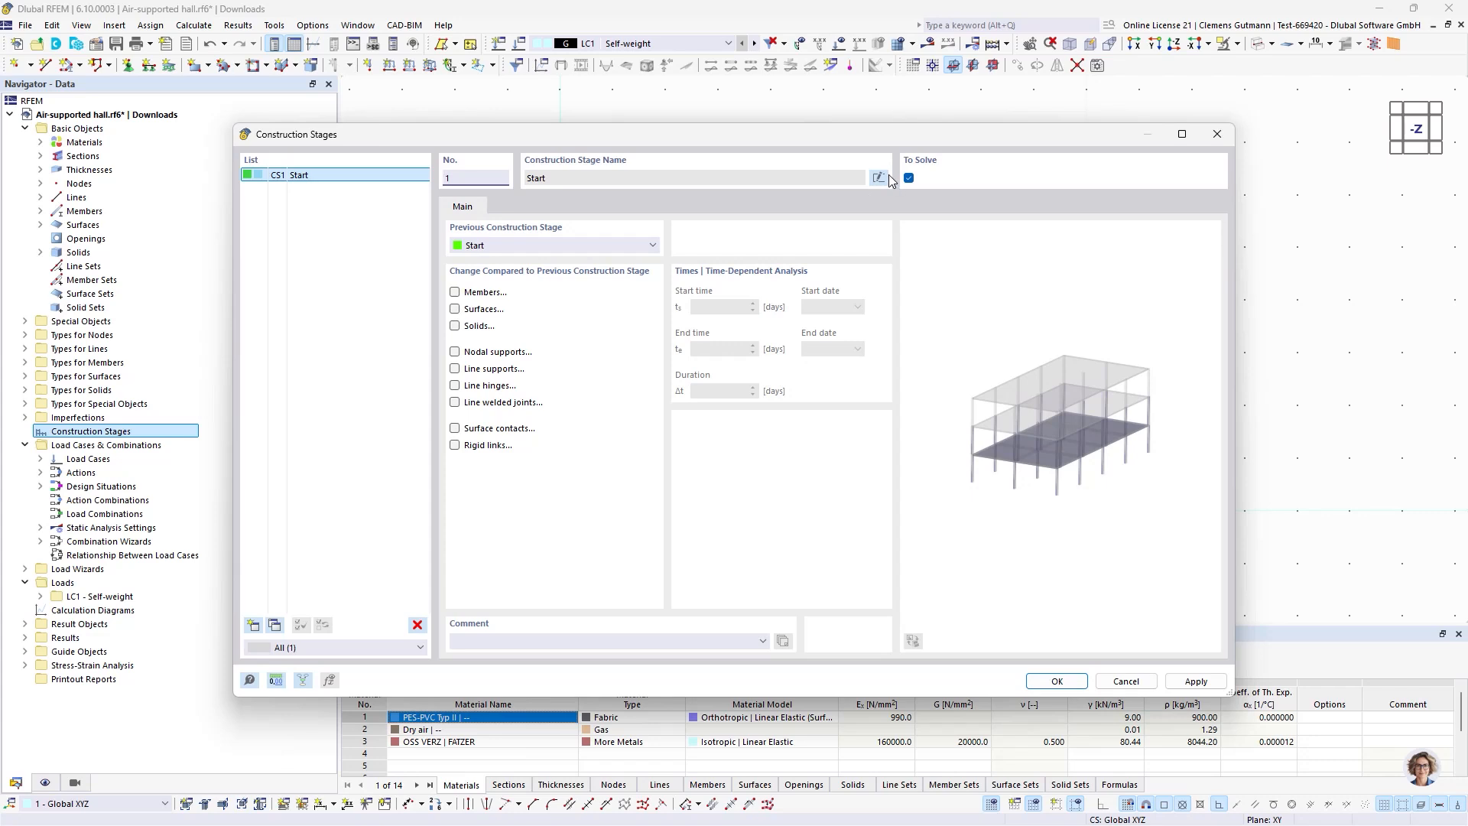
pyautogui.click(879, 178)
pyautogui.write('F')
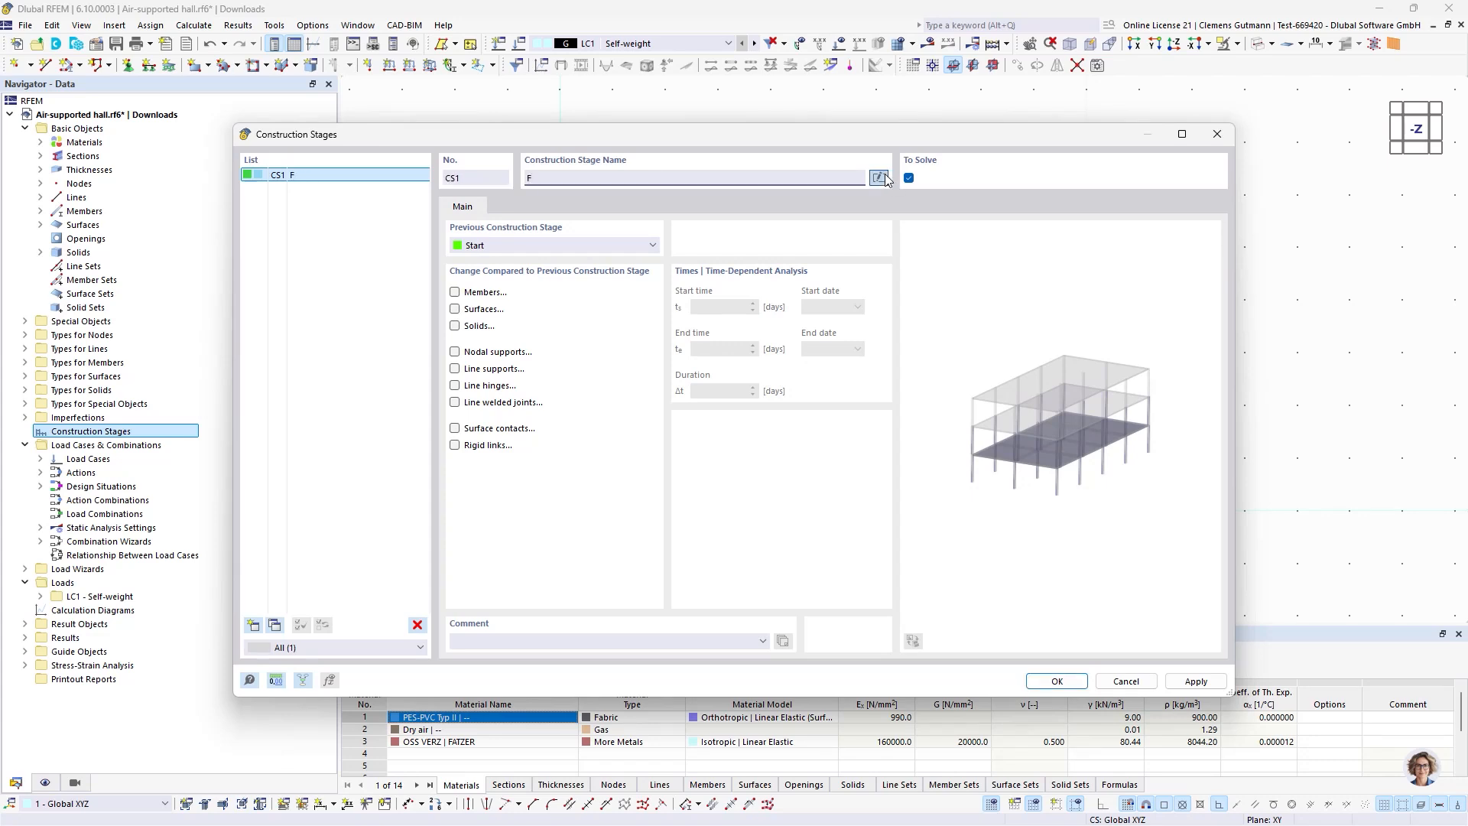
pyautogui.write('rom-find')
pyautogui.click(542, 177)
pyautogui.press('BackSpace')
pyautogui.press('BackSpace')
pyautogui.write('or')
# Add a second construction stage named Form-finding 2 with CS1 - Form-finding 1 as its previous stage.
pyautogui.click(254, 625)
pyautogui.click(594, 186)
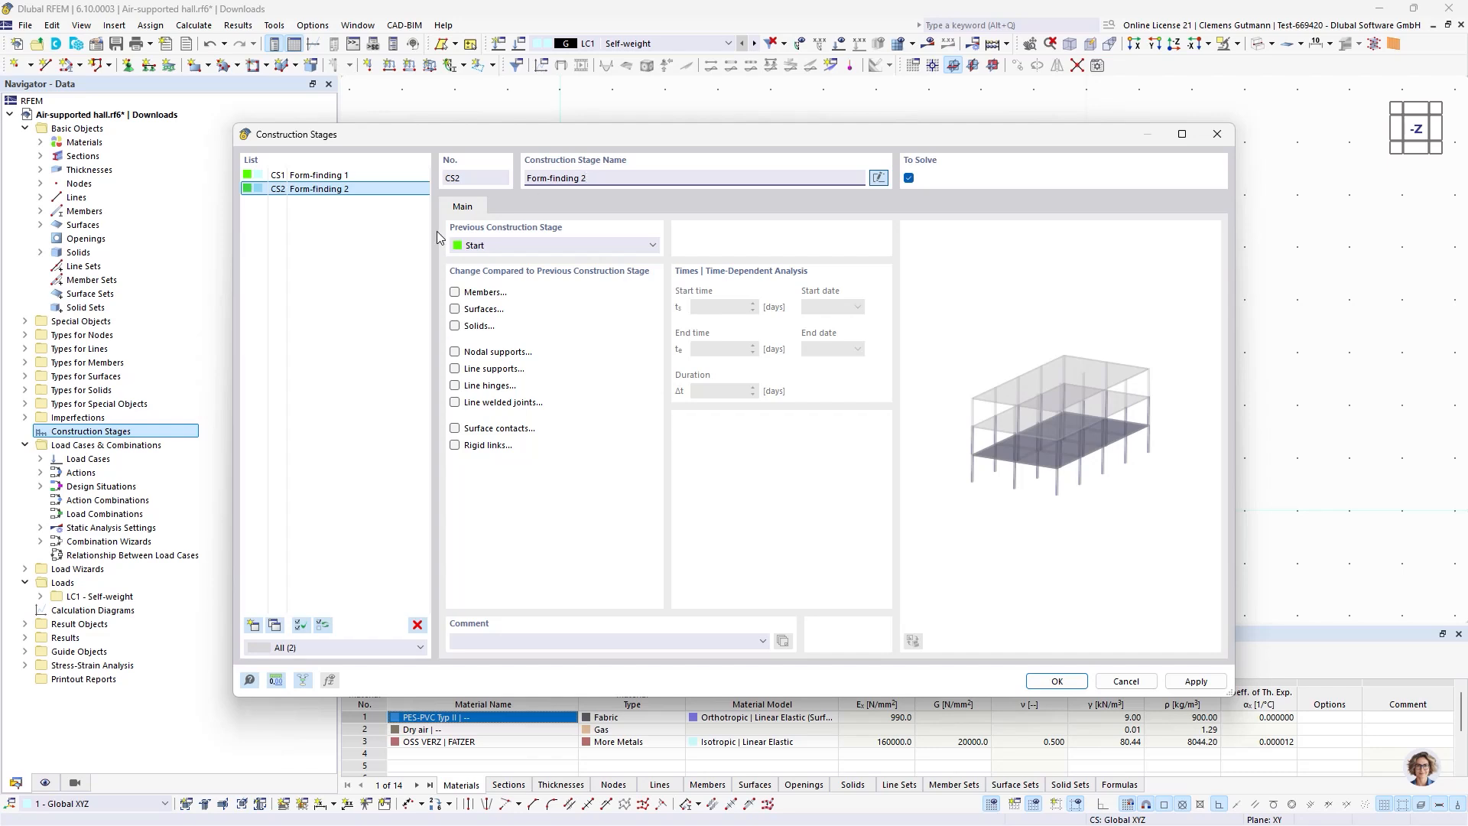
pyautogui.click(517, 237)
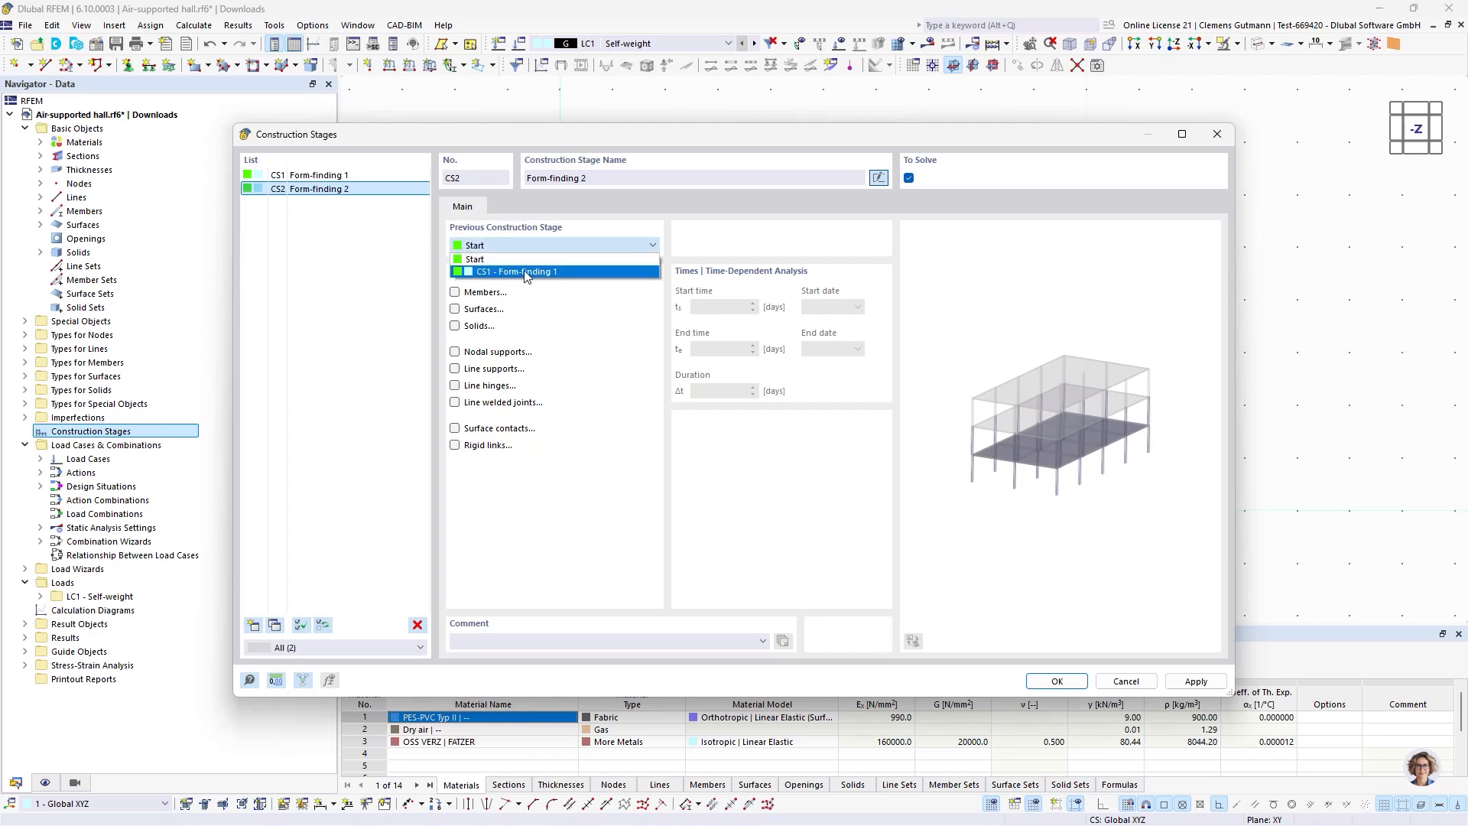
pyautogui.click(528, 273)
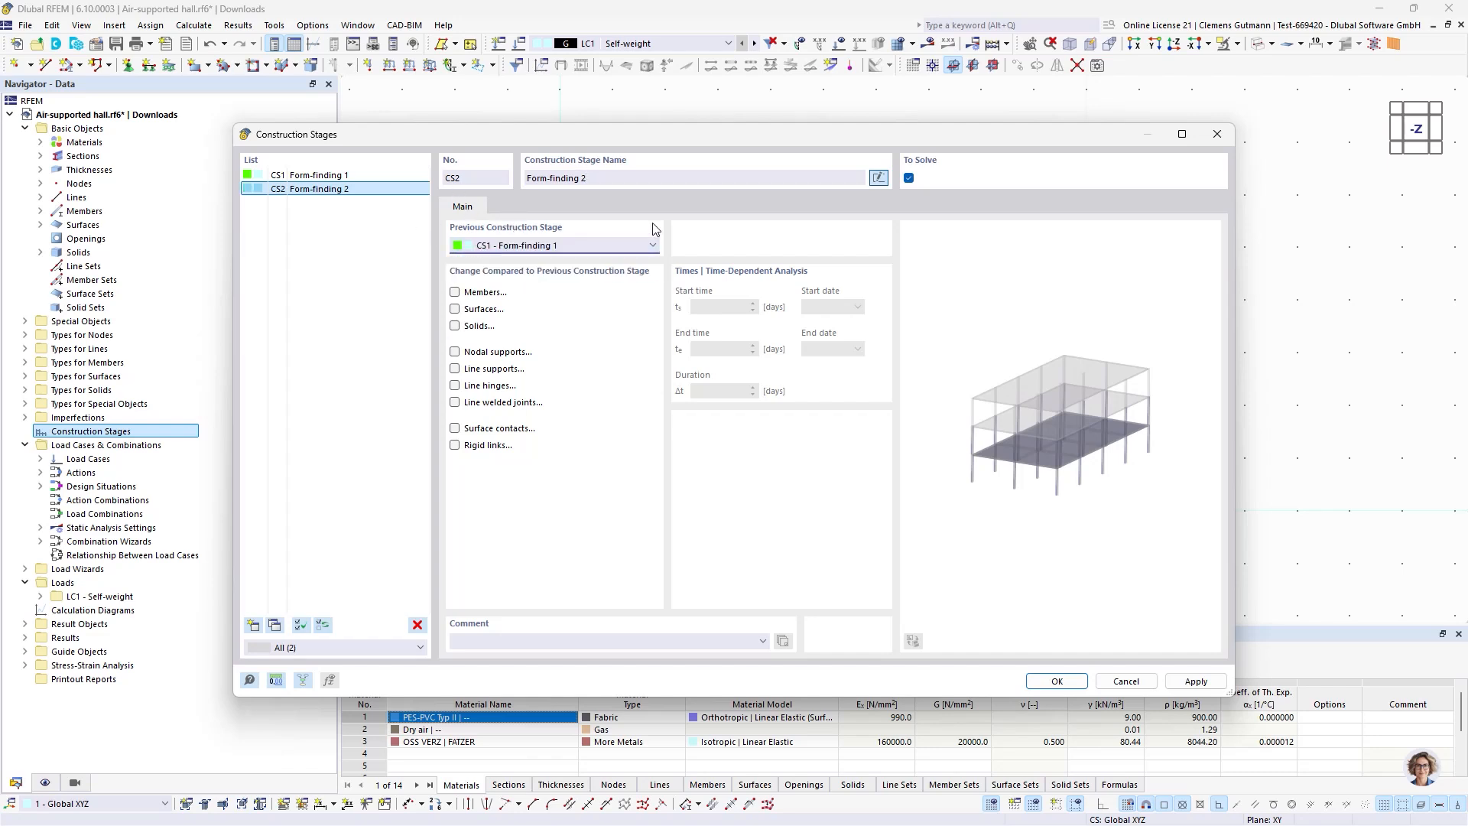
# Copy construction stage Form-finding 2 and rename the copy Design.
pyautogui.click(274, 625)
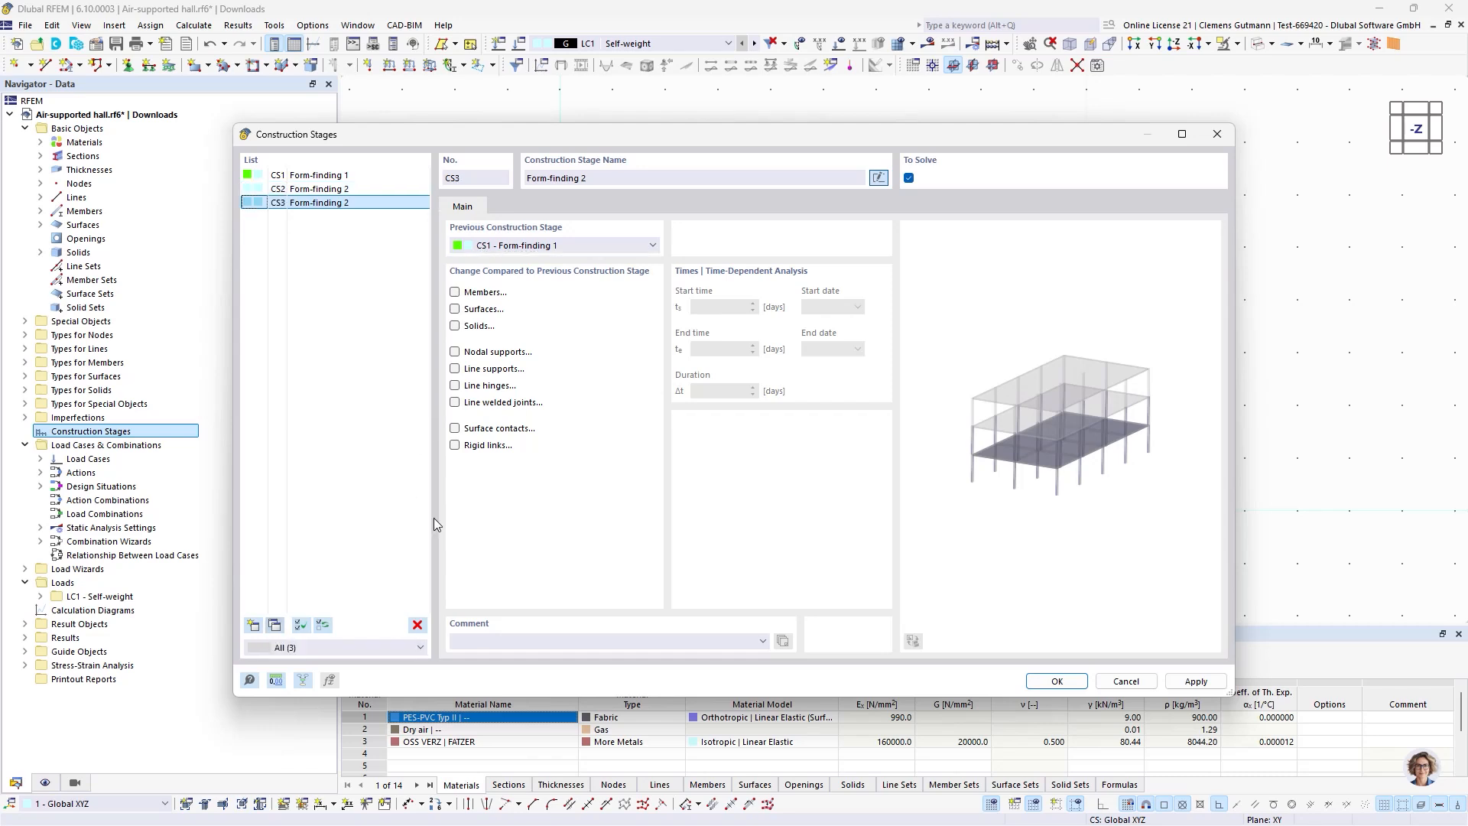
pyautogui.tripleClick(634, 183)
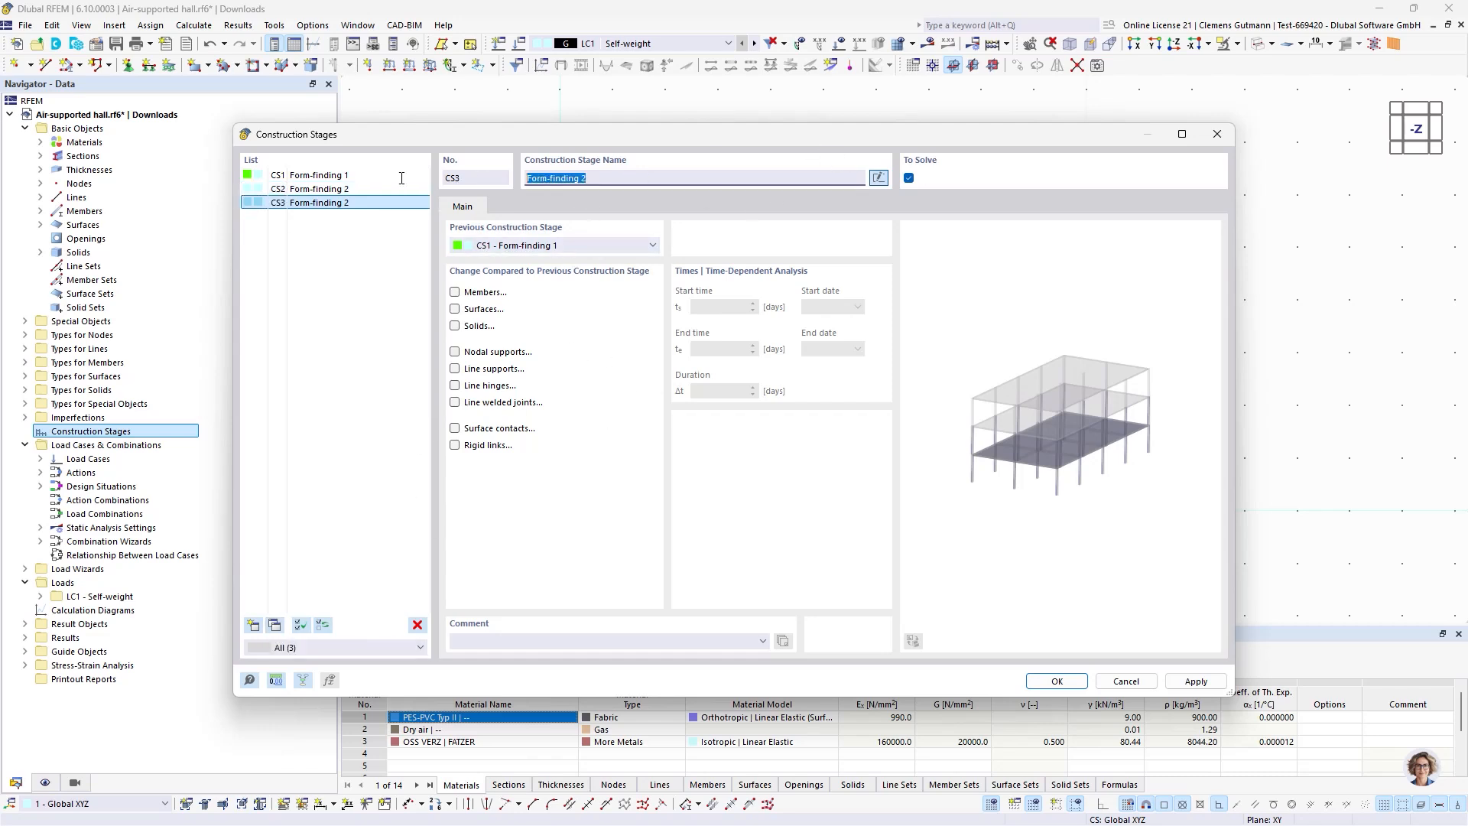
pyautogui.write('Design')
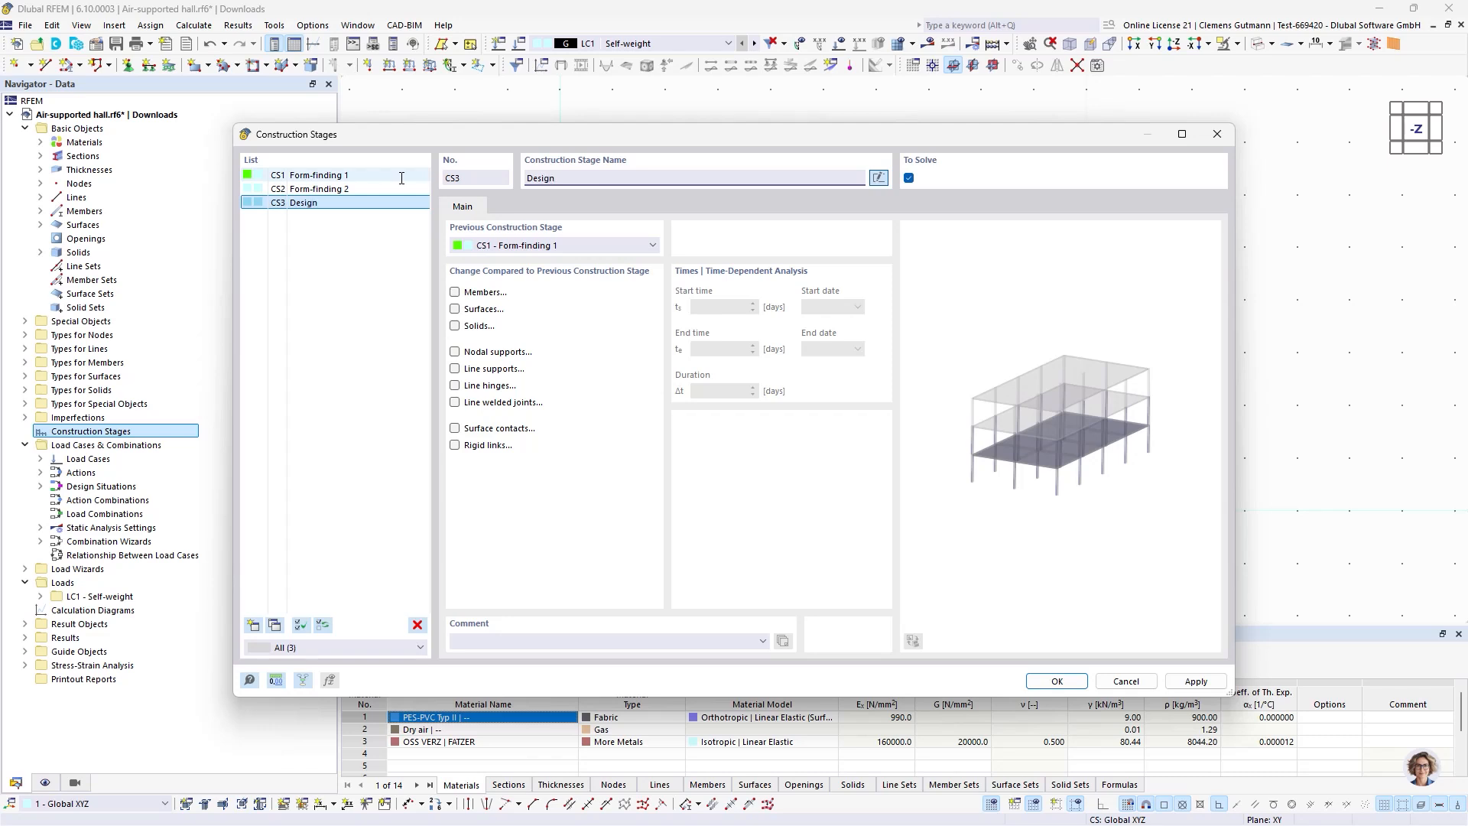
pyautogui.press('Tab')
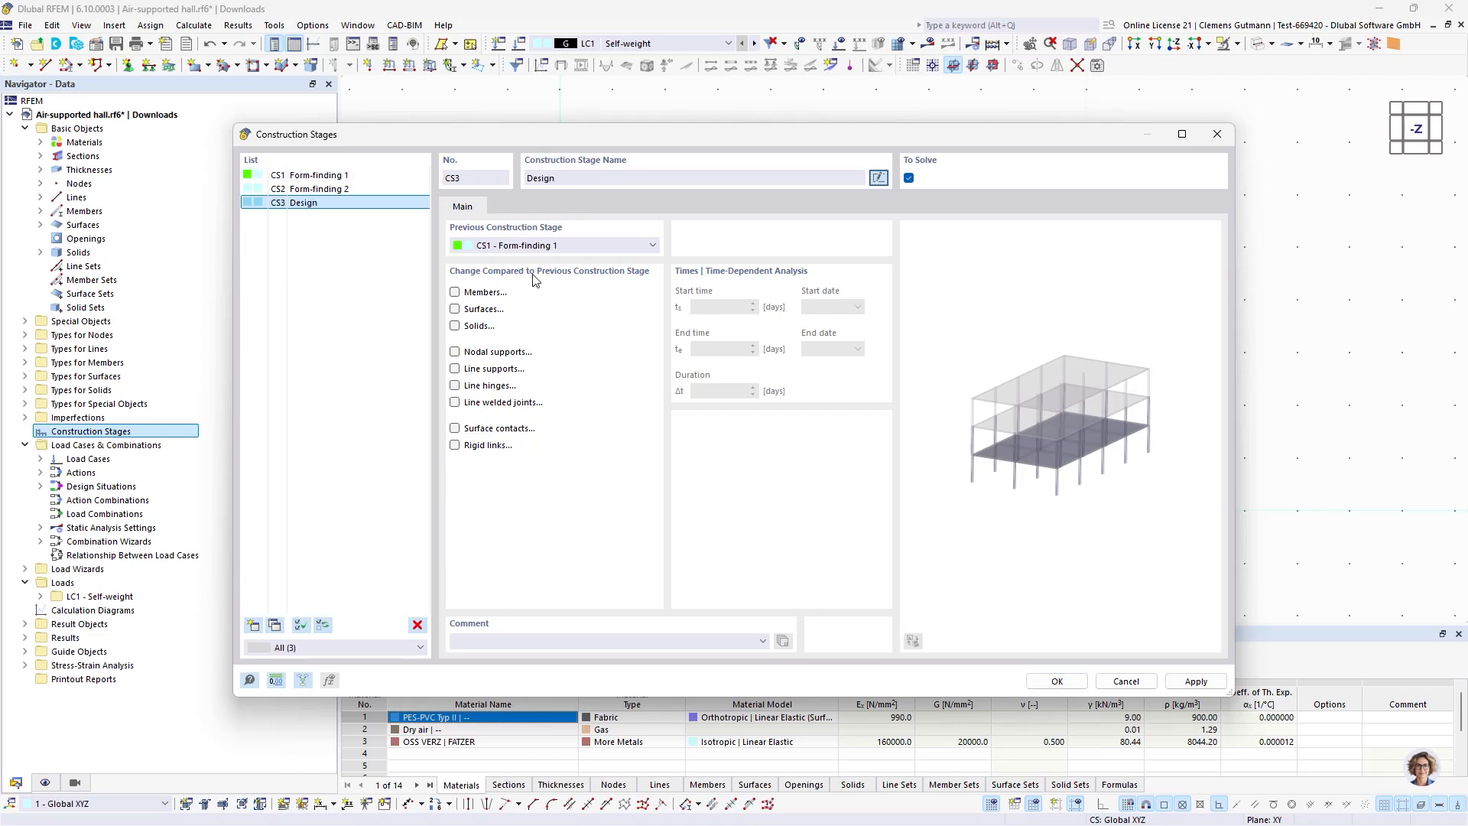
# Add all members to construction stage CS1 Form-finding 1.
pyautogui.click(336, 175)
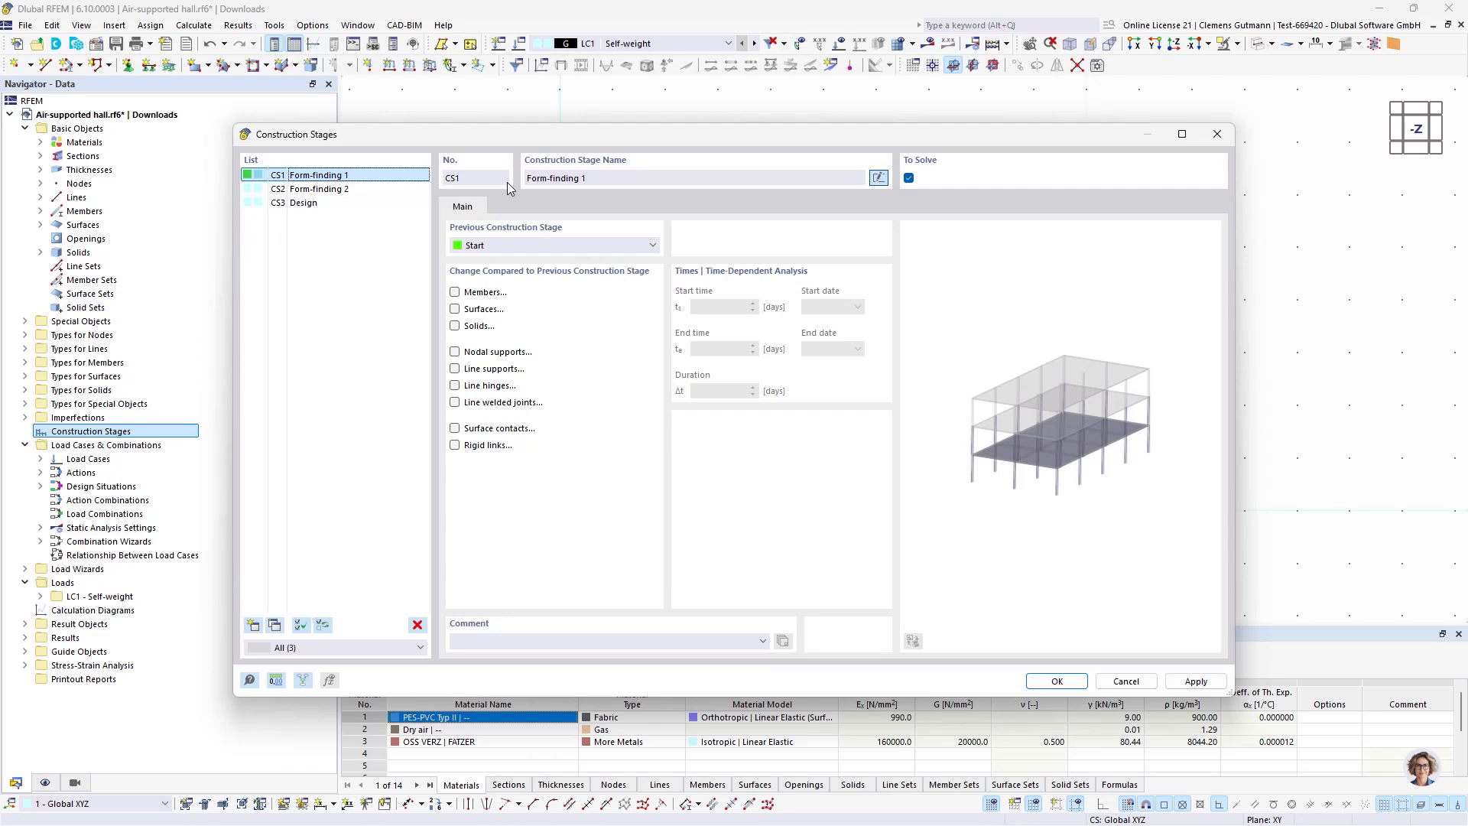
pyautogui.click(476, 295)
pyautogui.click(510, 206)
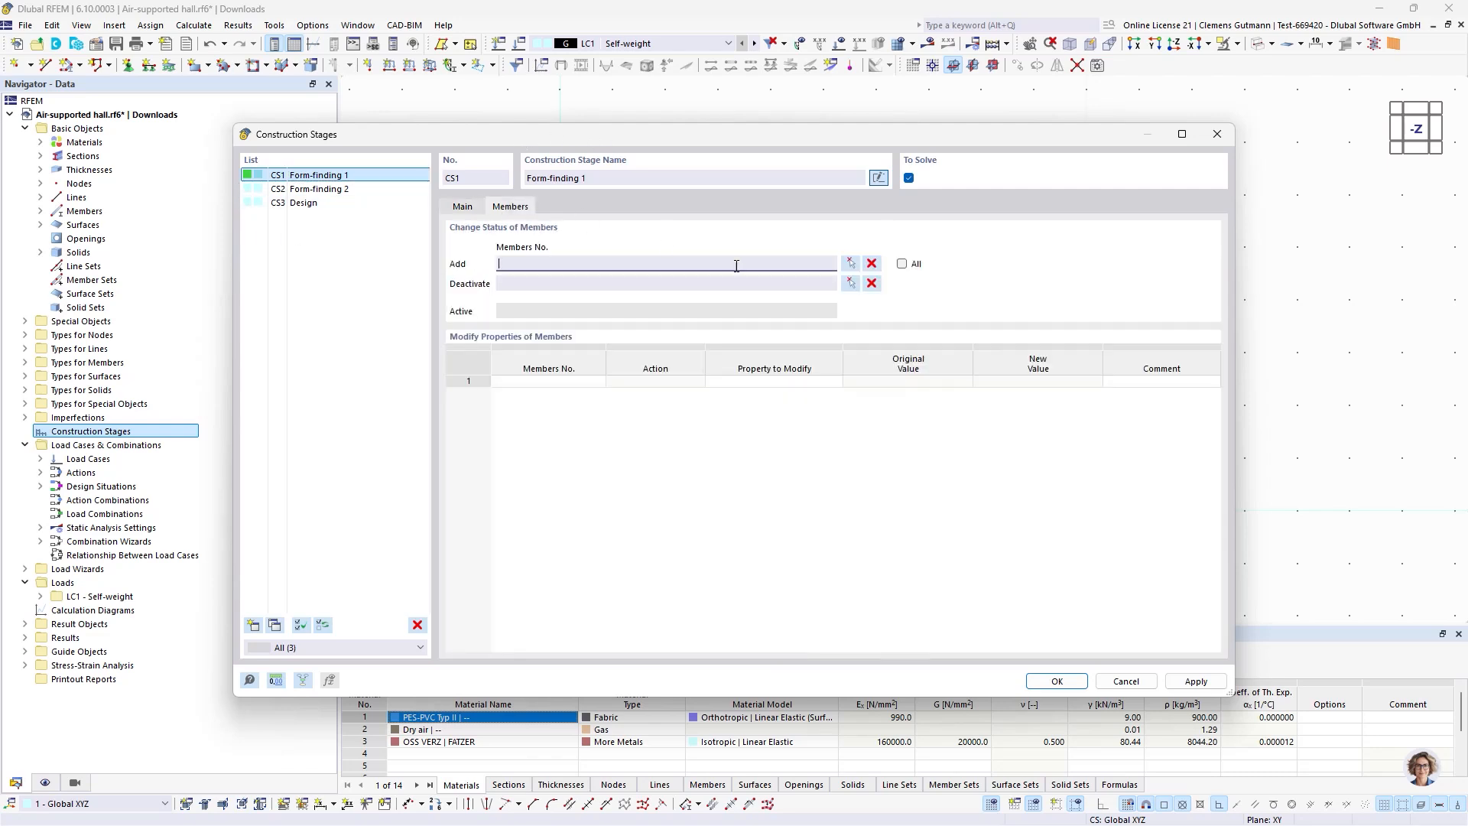
pyautogui.click(902, 265)
pyautogui.click(462, 207)
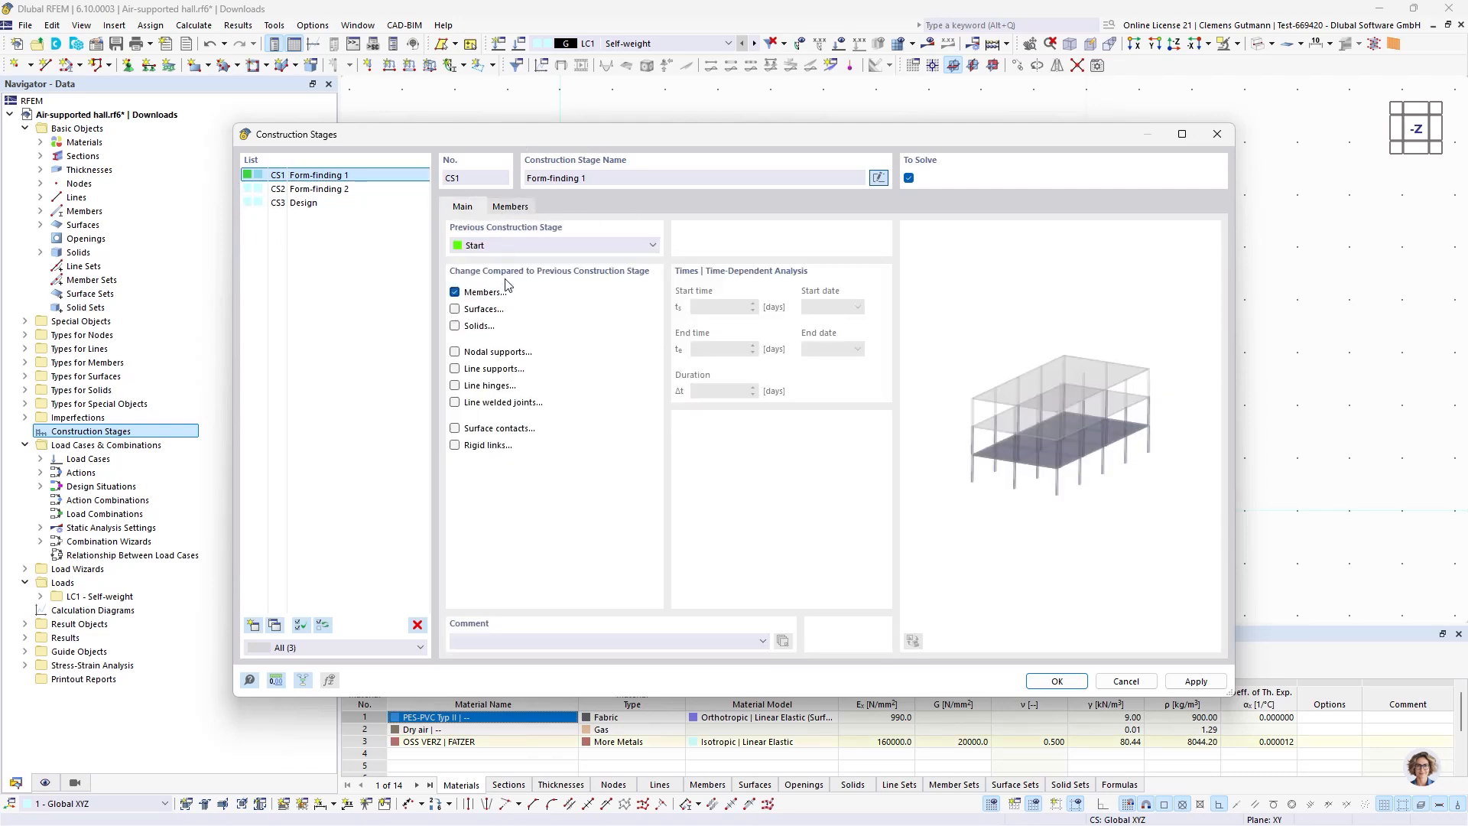
# Add all surfaces to construction stage CS1 Form-finding 1.
pyautogui.click(455, 309)
pyautogui.click(511, 207)
pyautogui.click(557, 206)
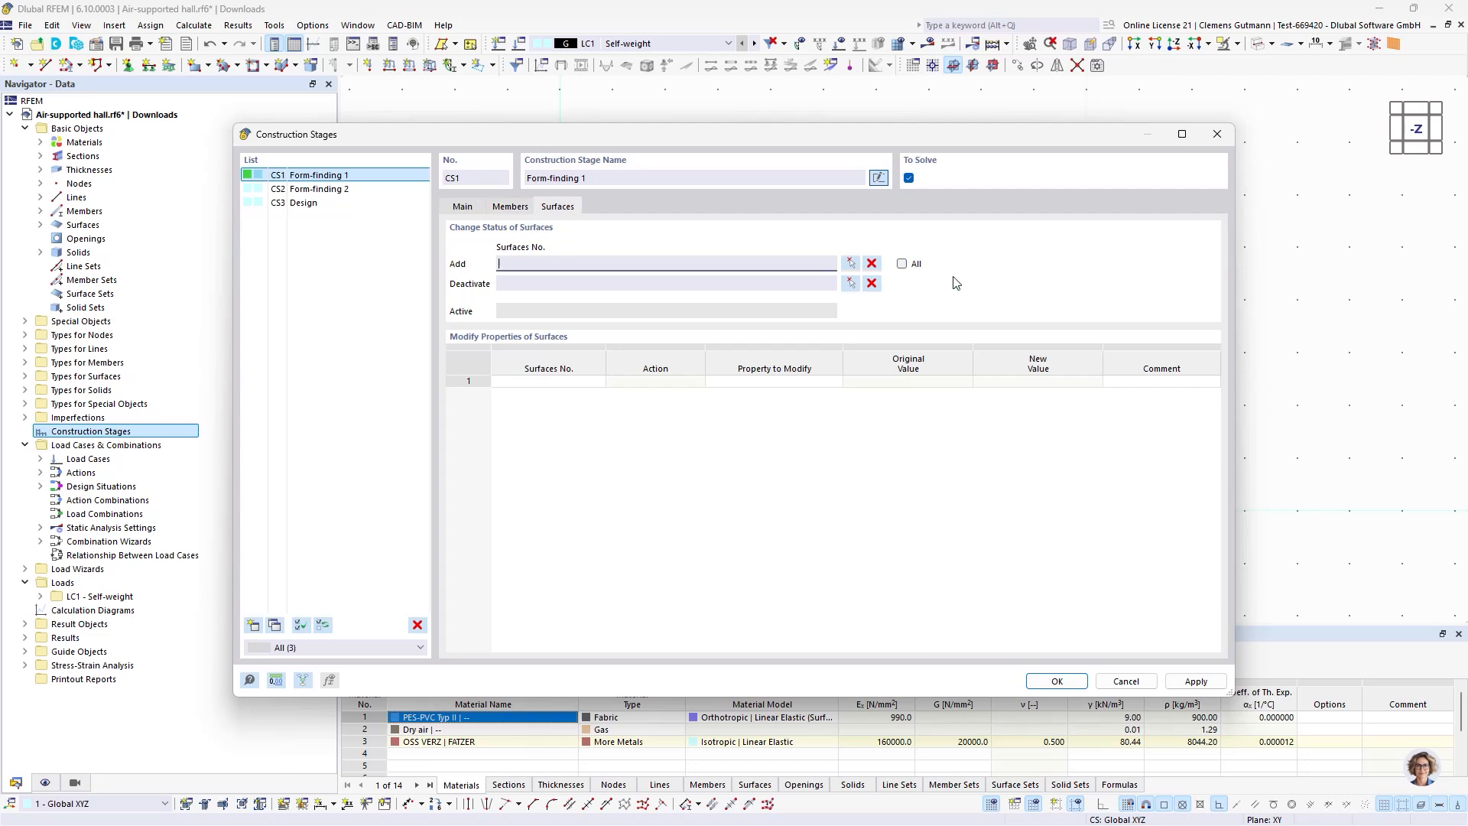
pyautogui.click(902, 264)
pyautogui.click(460, 208)
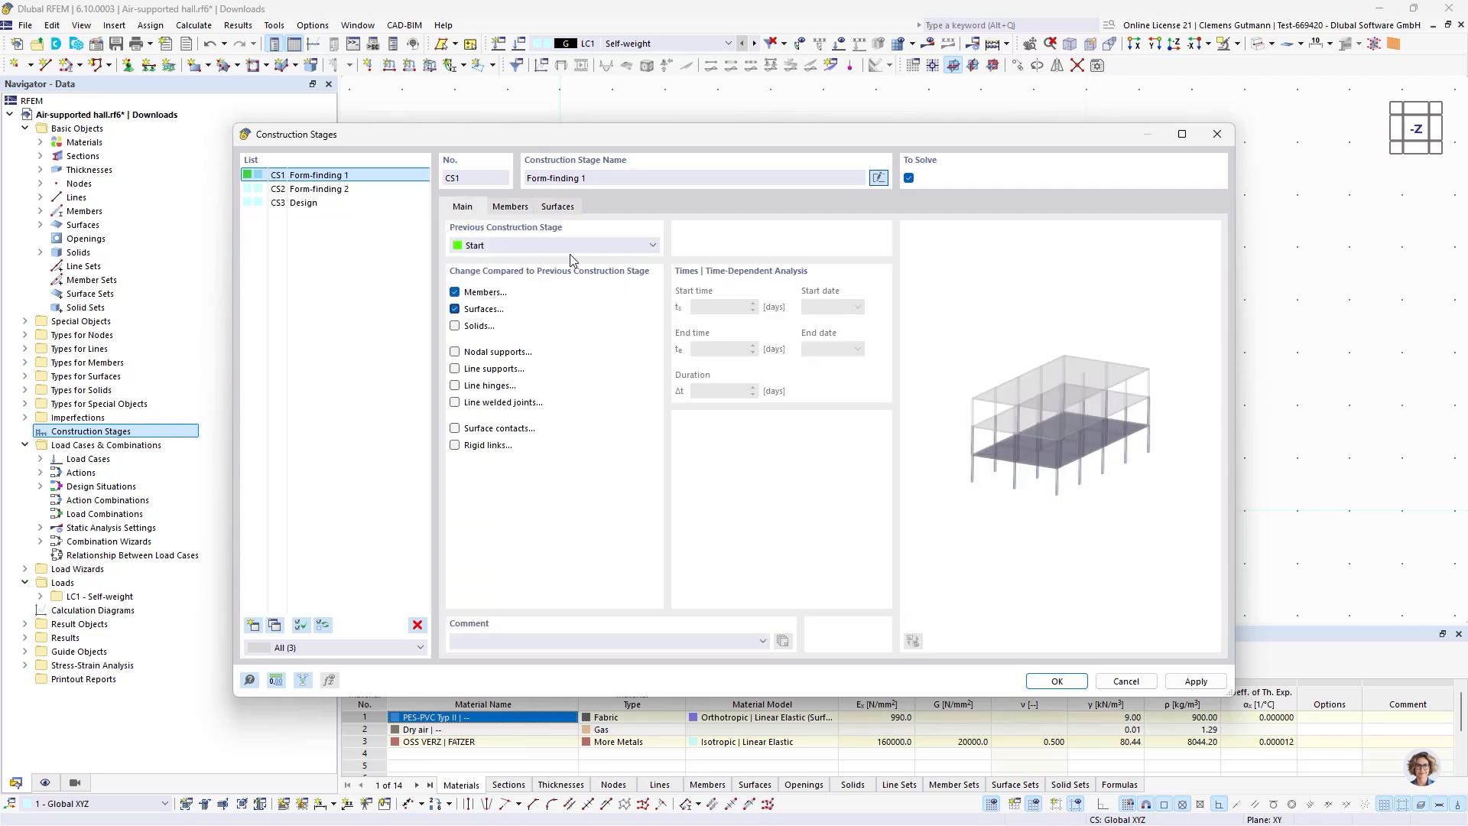
# Add all solids to construction stage CS2 Form-finding 2 and accept the construction stages.
pyautogui.click(318, 188)
pyautogui.click(510, 207)
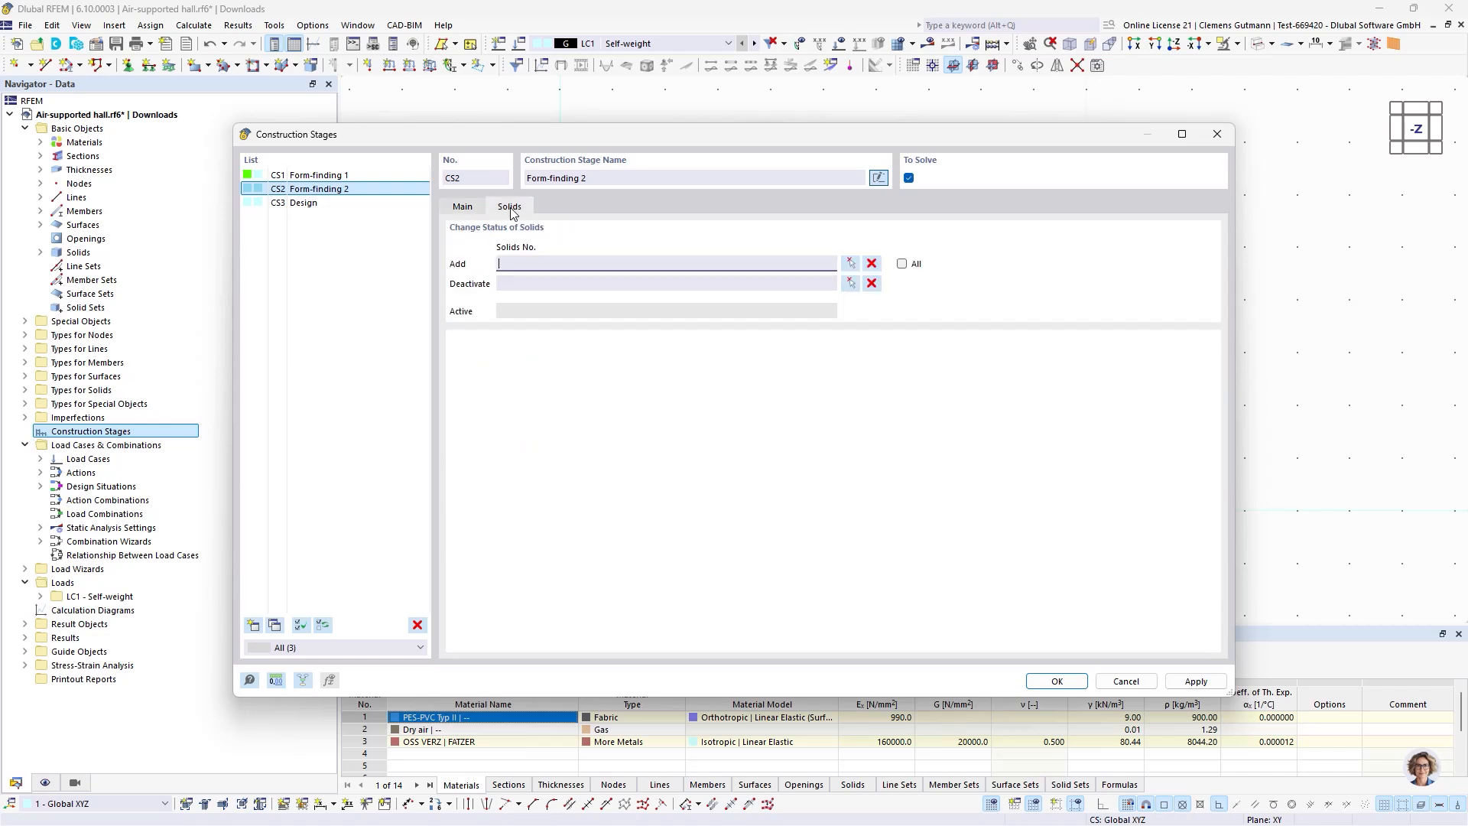
pyautogui.click(904, 265)
pyautogui.click(463, 207)
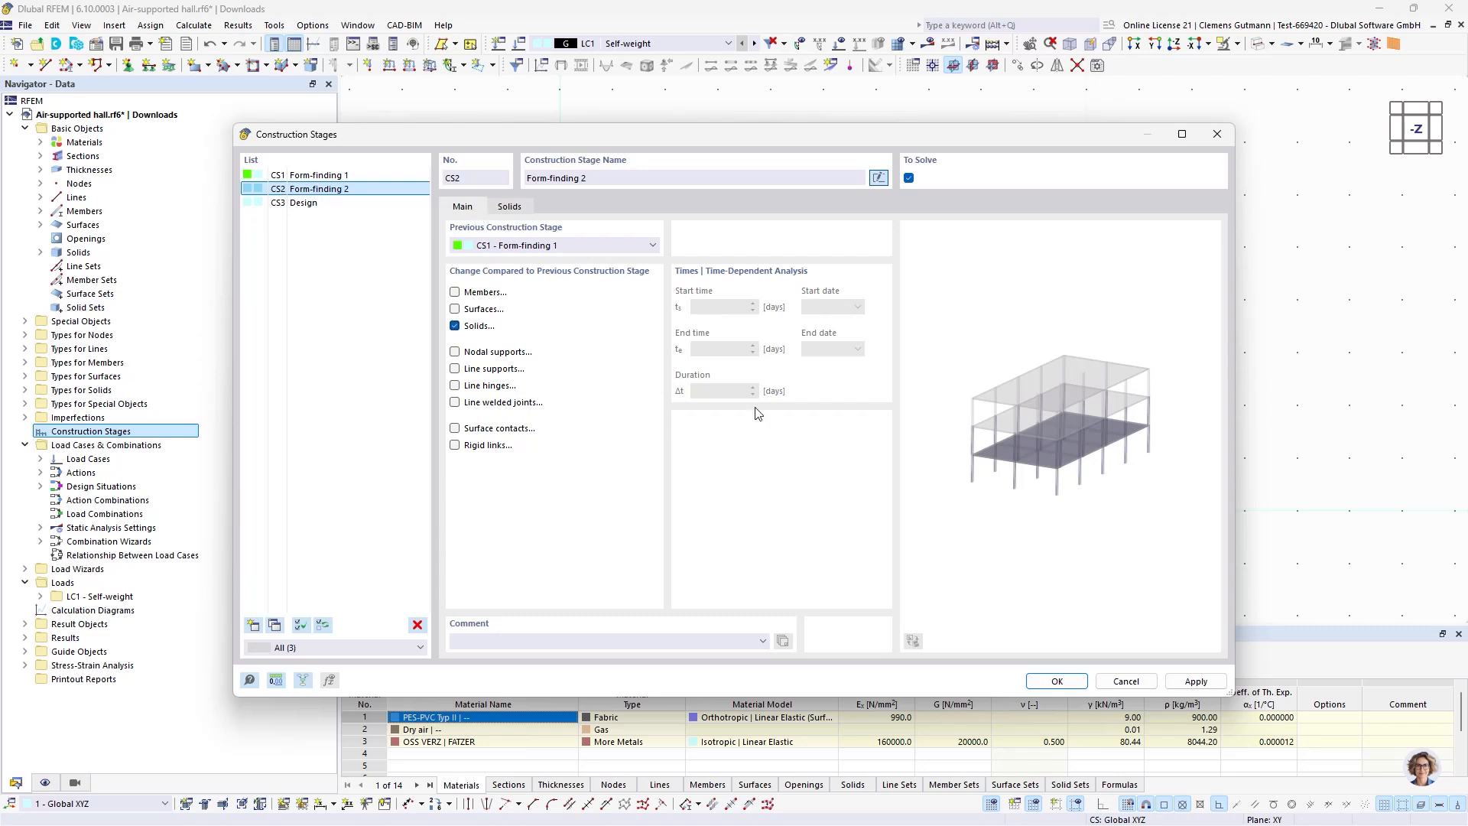
pyautogui.click(1056, 681)
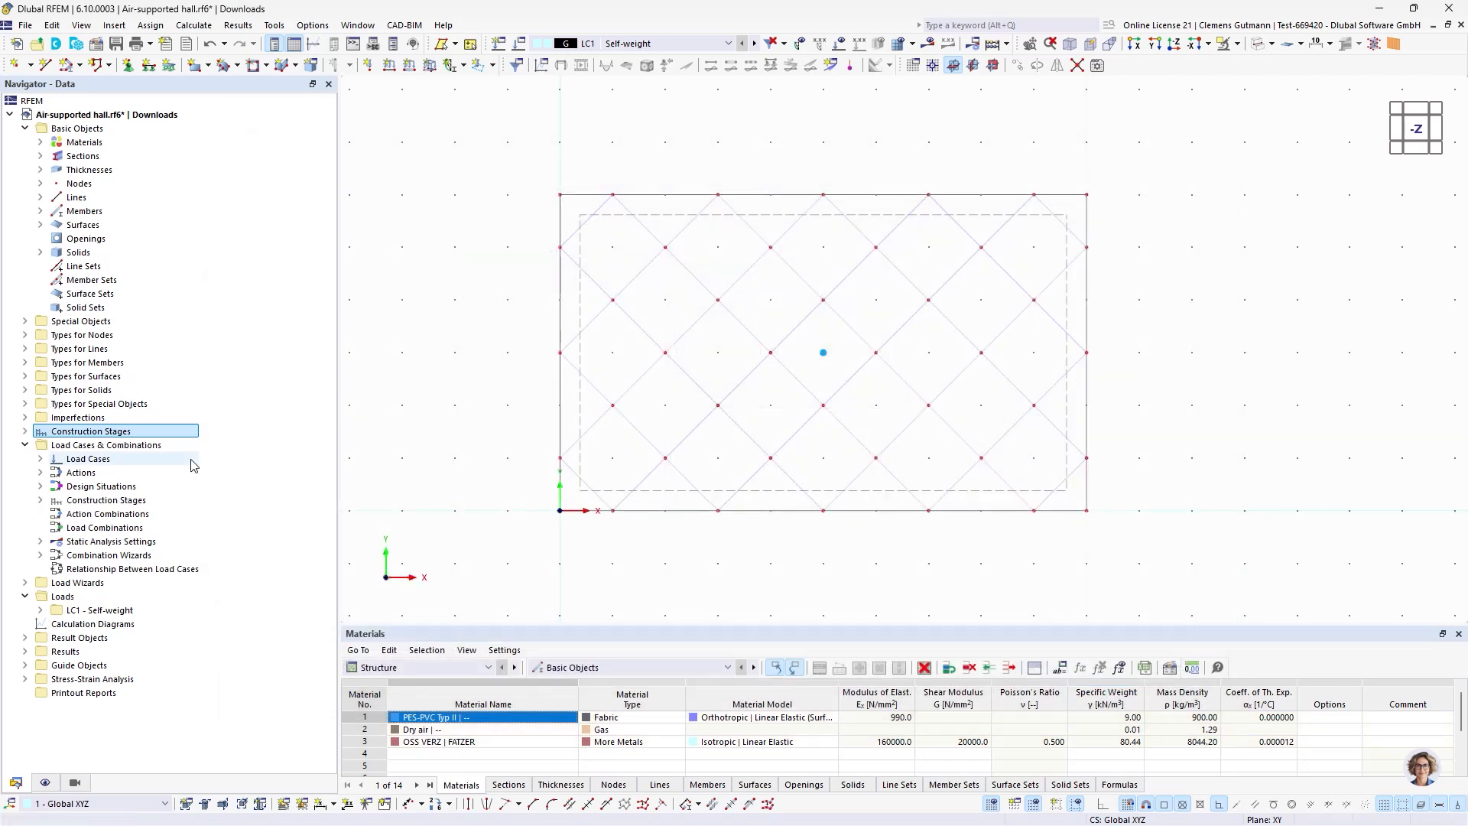
# Rename load case LC1 as Form-finding 1 and set its action category to Prestress.
pyautogui.click(41, 458)
pyautogui.rightClick(98, 462)
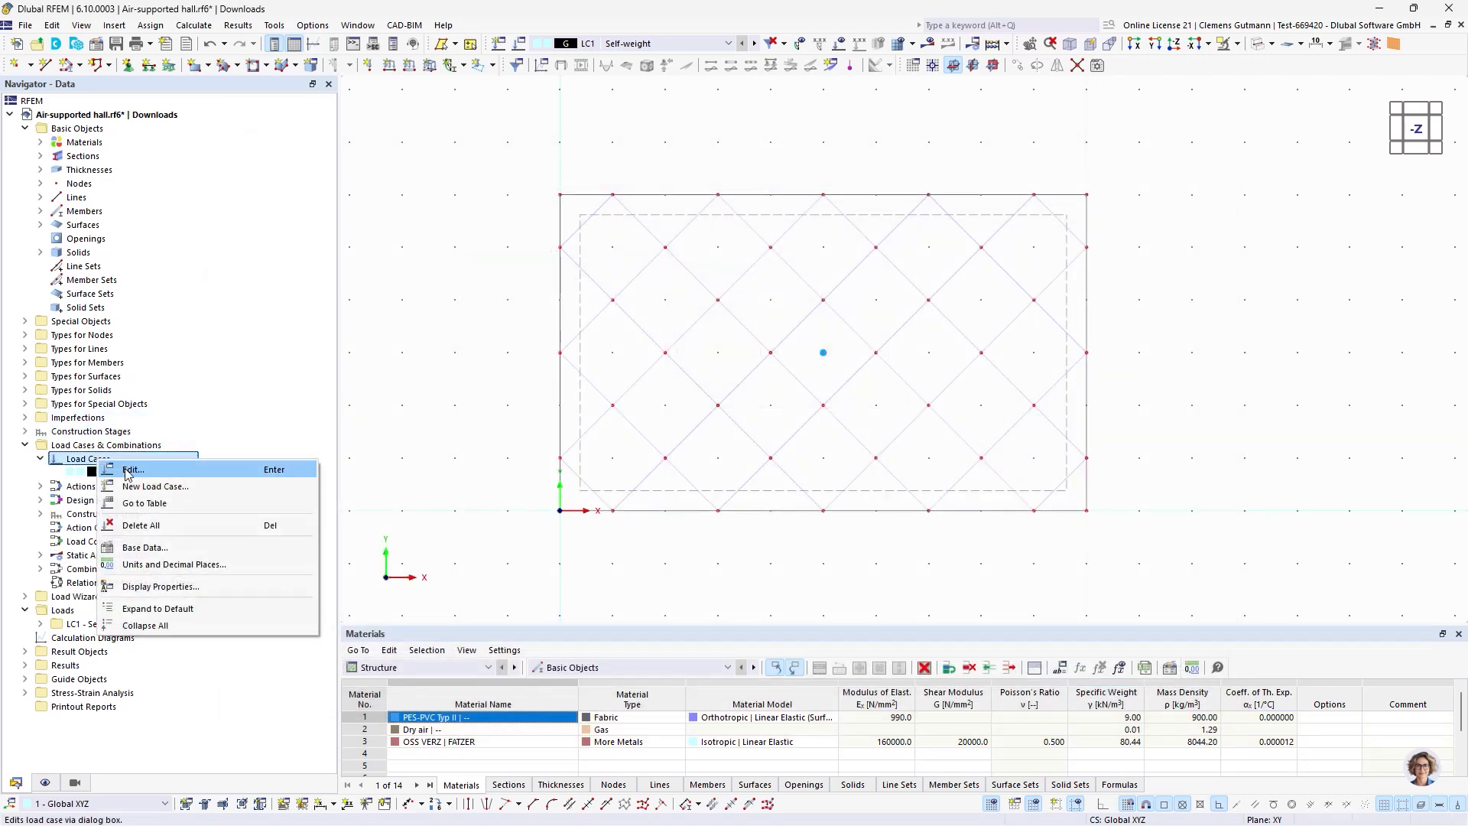
pyautogui.click(126, 468)
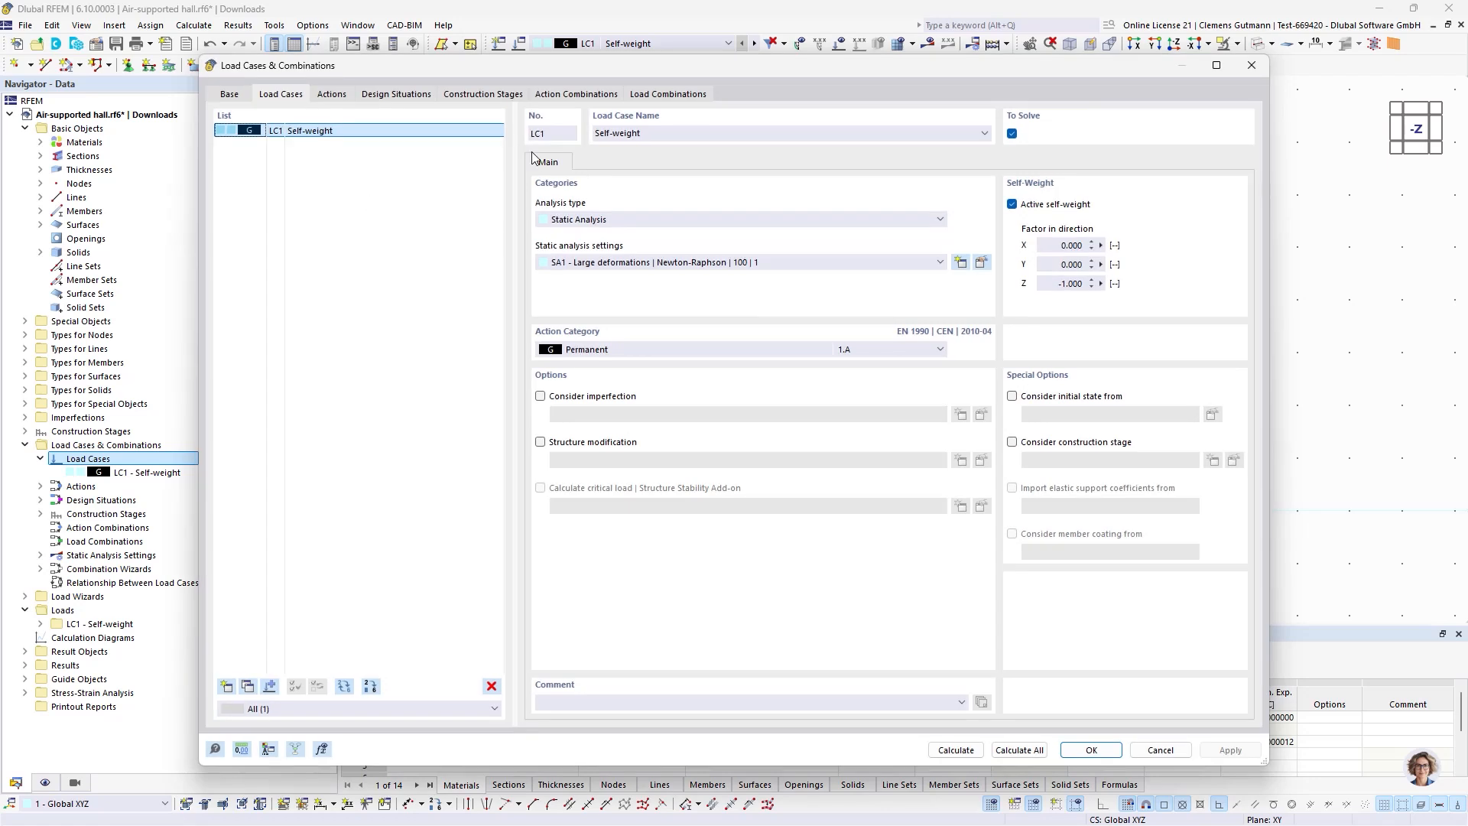
pyautogui.click(654, 131)
pyautogui.click(664, 133)
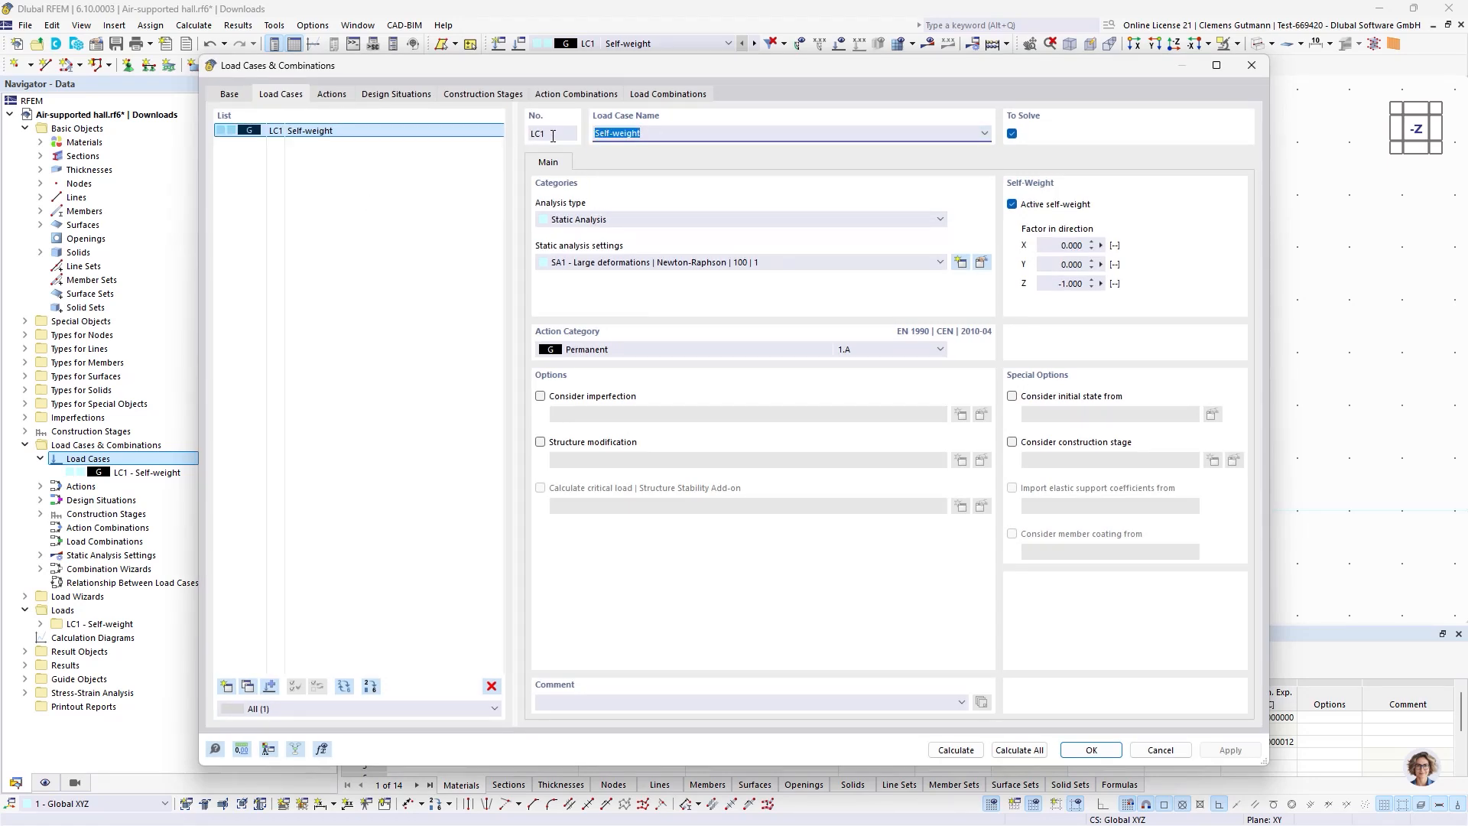
pyautogui.write('Form-finding 1')
pyautogui.hotkey('ctrl', 'a')
pyautogui.click(606, 354)
pyautogui.click(604, 380)
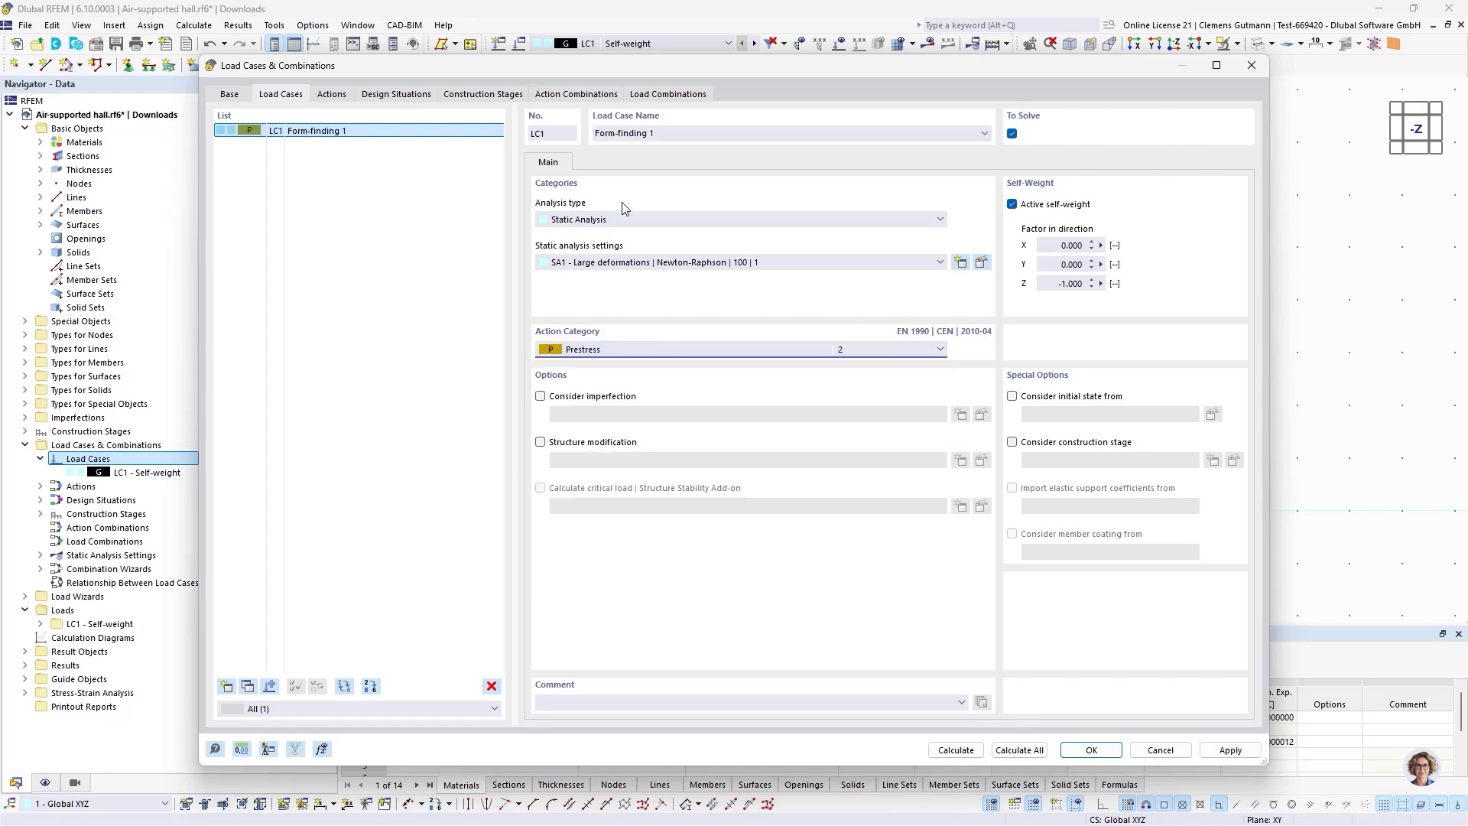
# Add prestress load case LC2 named Form-finding 2 and deactivate self-weight in LC1 Form-finding 1.
pyautogui.click(227, 686)
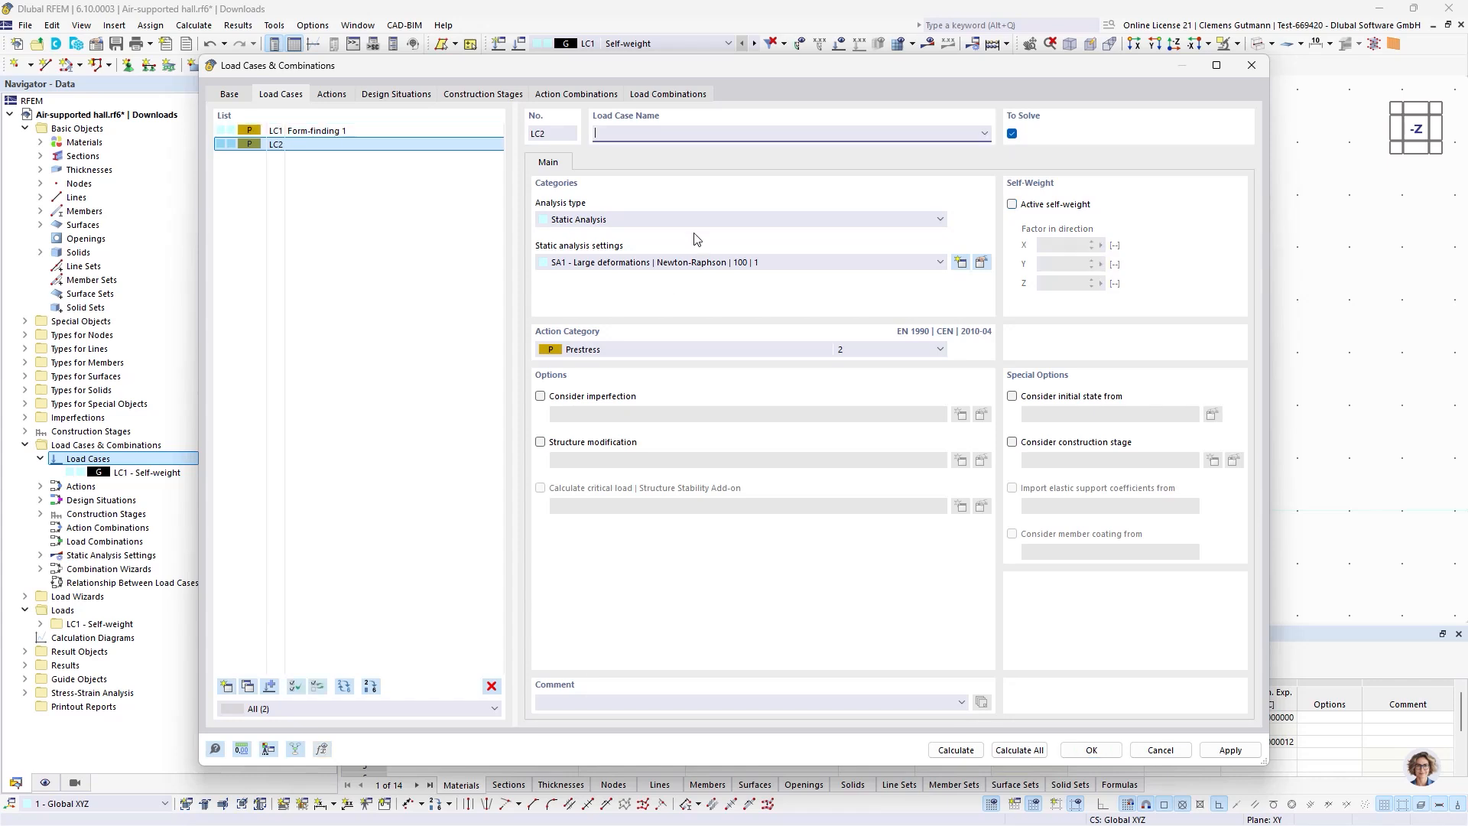
pyautogui.write('Form-finding 2')
pyautogui.press('Tab')
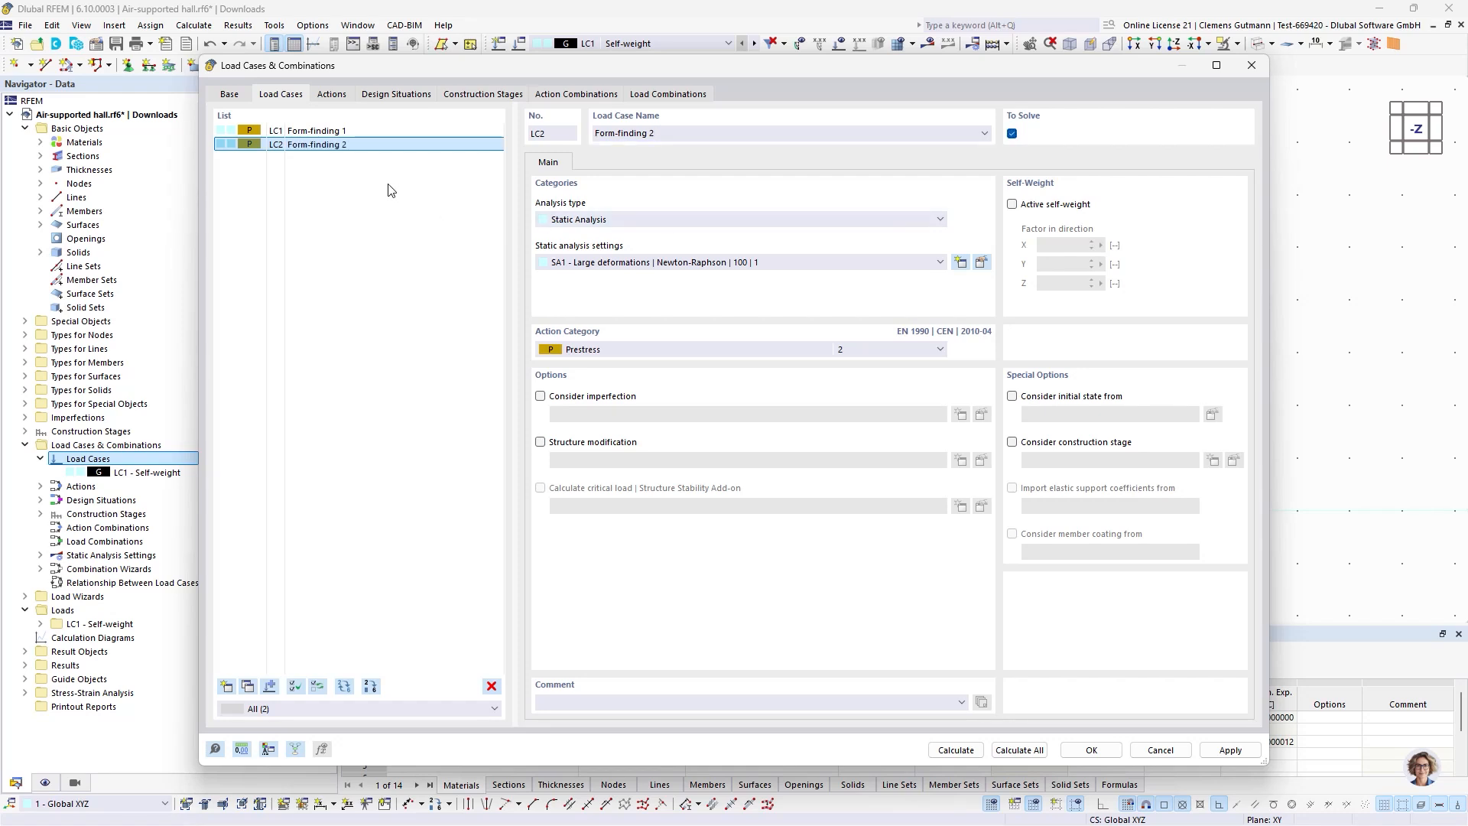
pyautogui.click(396, 130)
pyautogui.click(1080, 204)
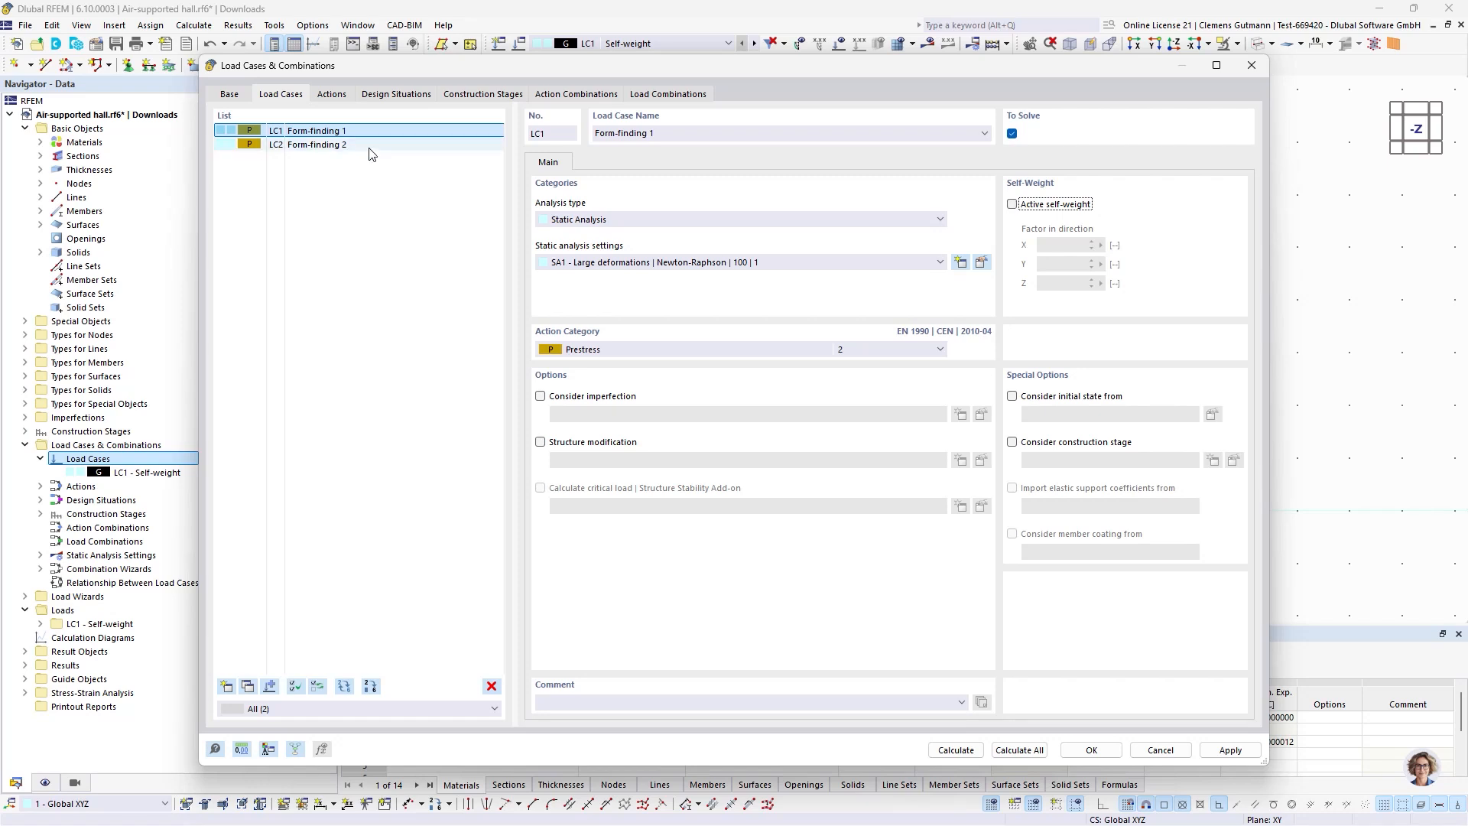
# Copy load case LC1 as LC3, set its action category to Snow/Ice loads - H <= 1000 m and name it Snow.
pyautogui.click(247, 685)
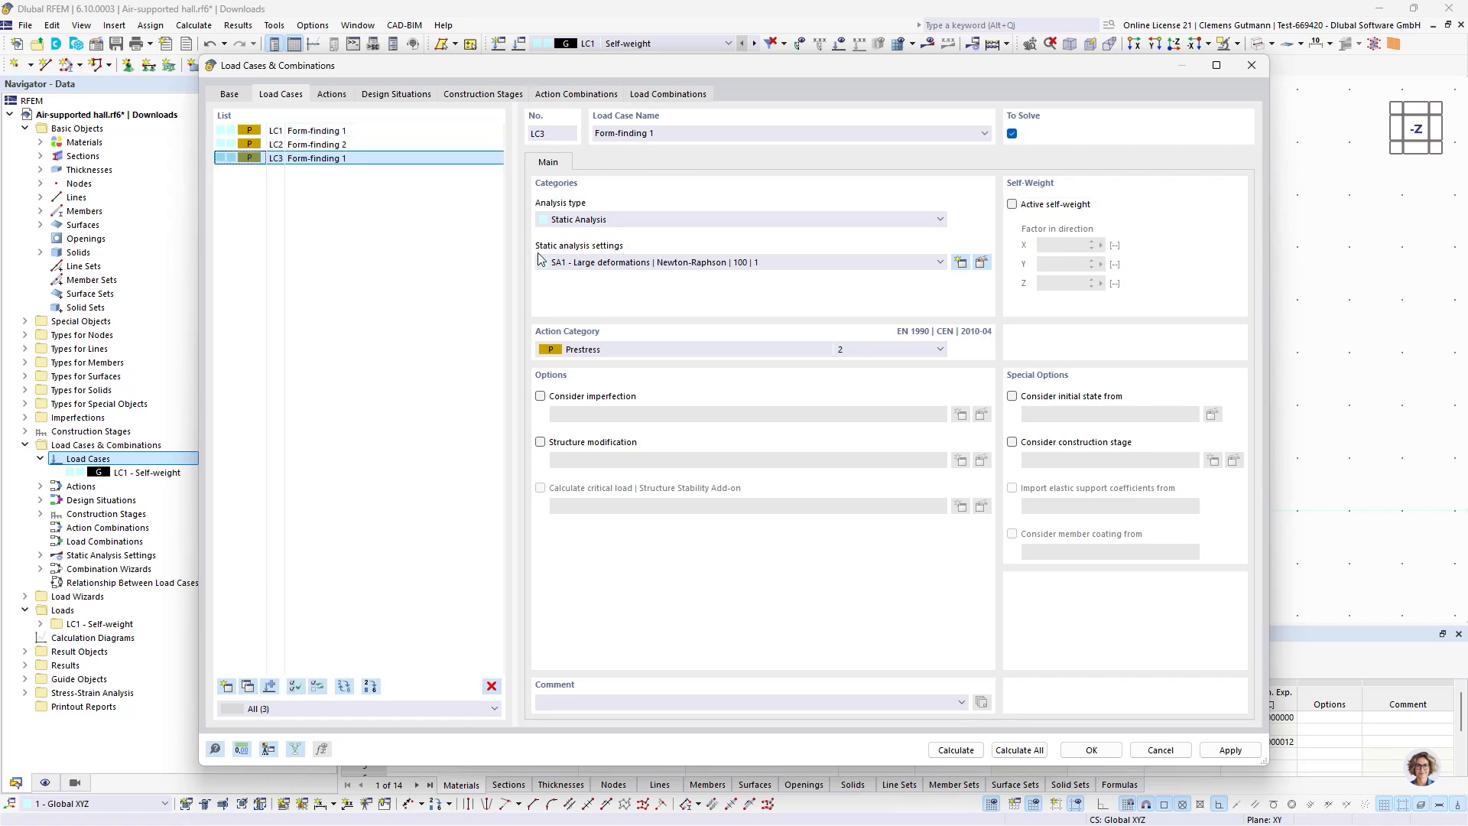
pyautogui.click(665, 348)
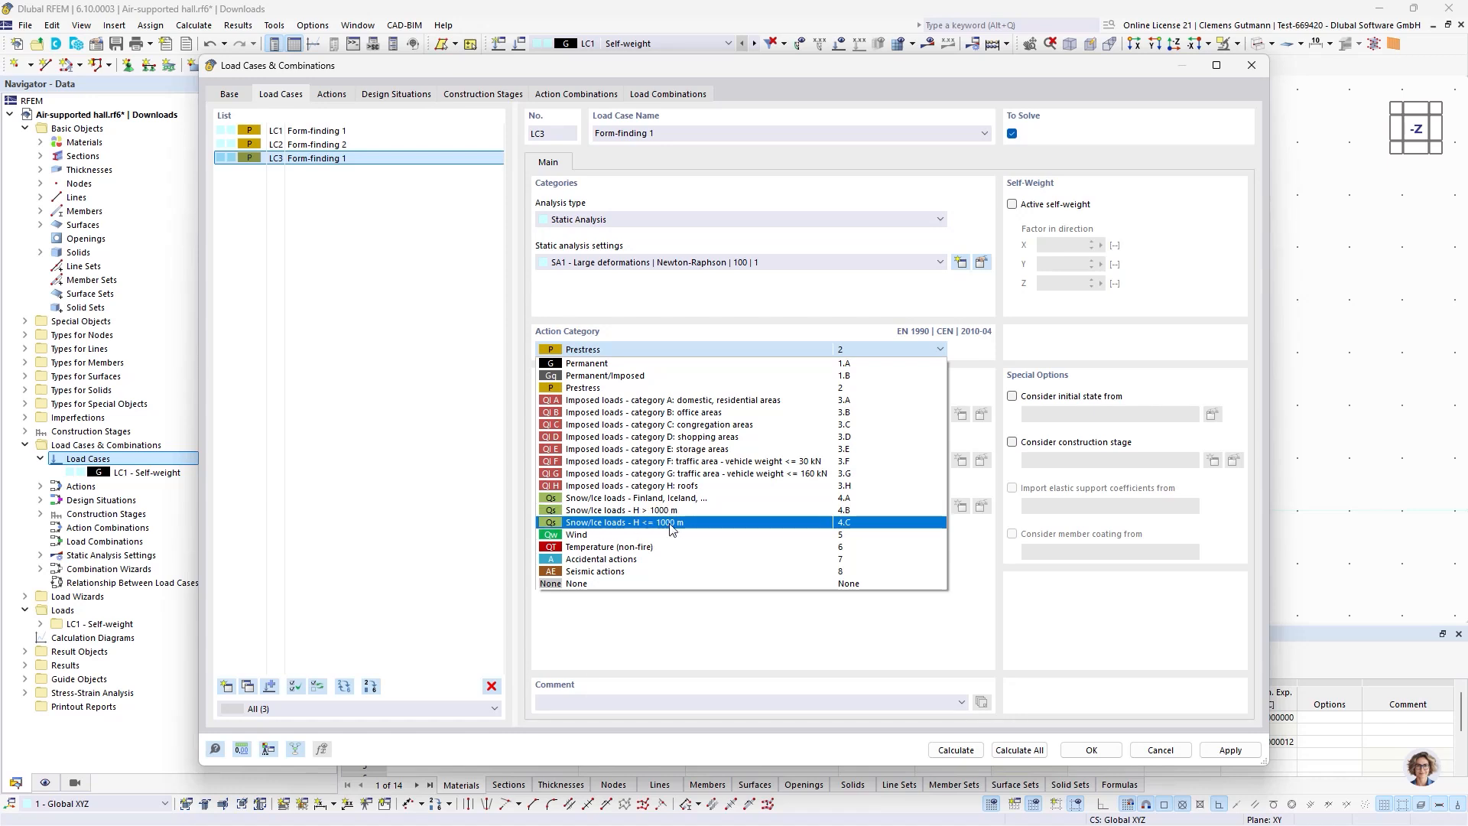
pyautogui.click(649, 522)
pyautogui.moveTo(672, 136); pyautogui.dragTo(549, 139)
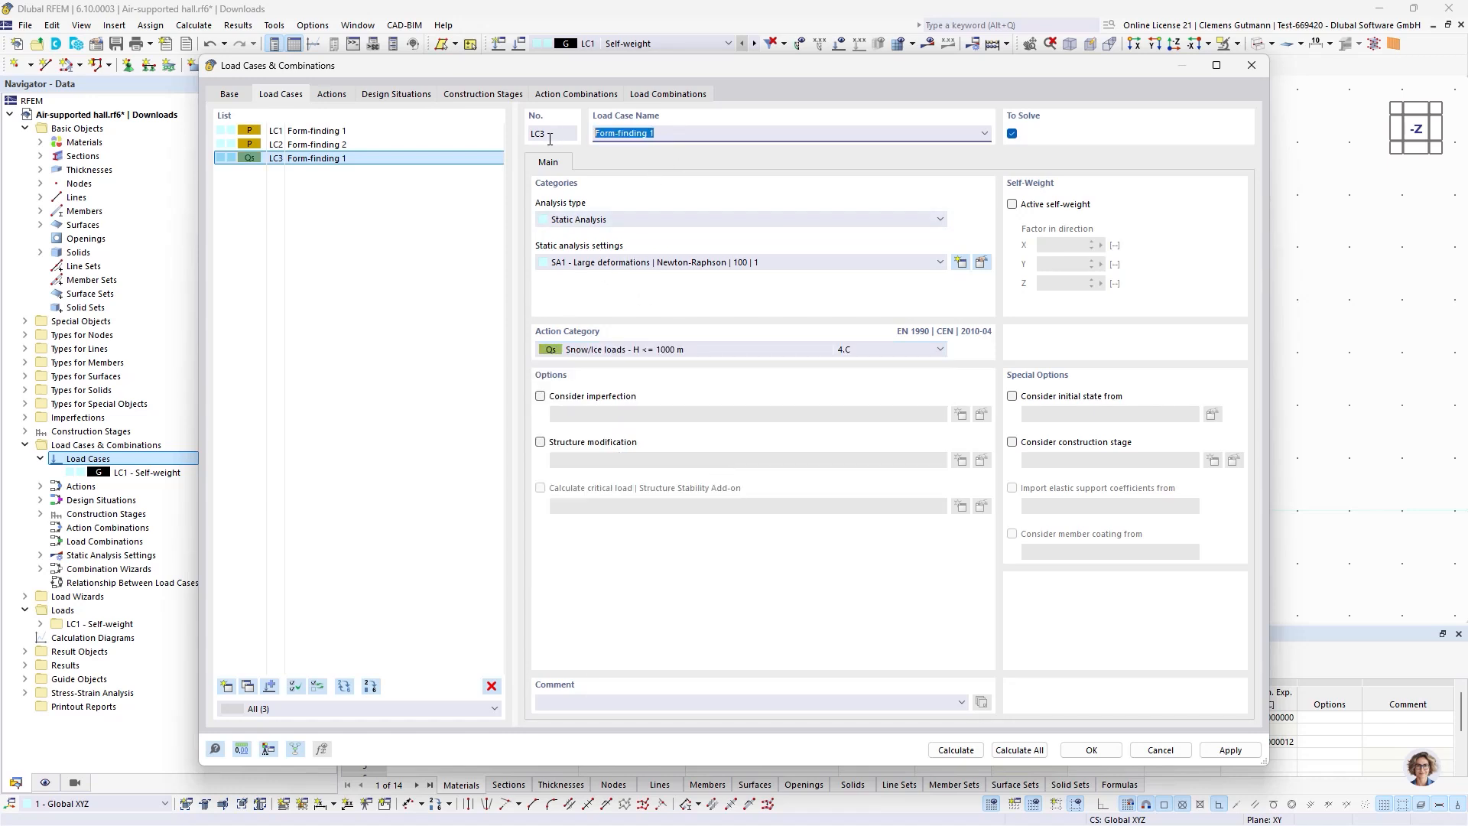
pyautogui.write('Snow')
# Copy the Snow load case as LC4, set its action category to Wind and name it Wind.
pyautogui.click(247, 686)
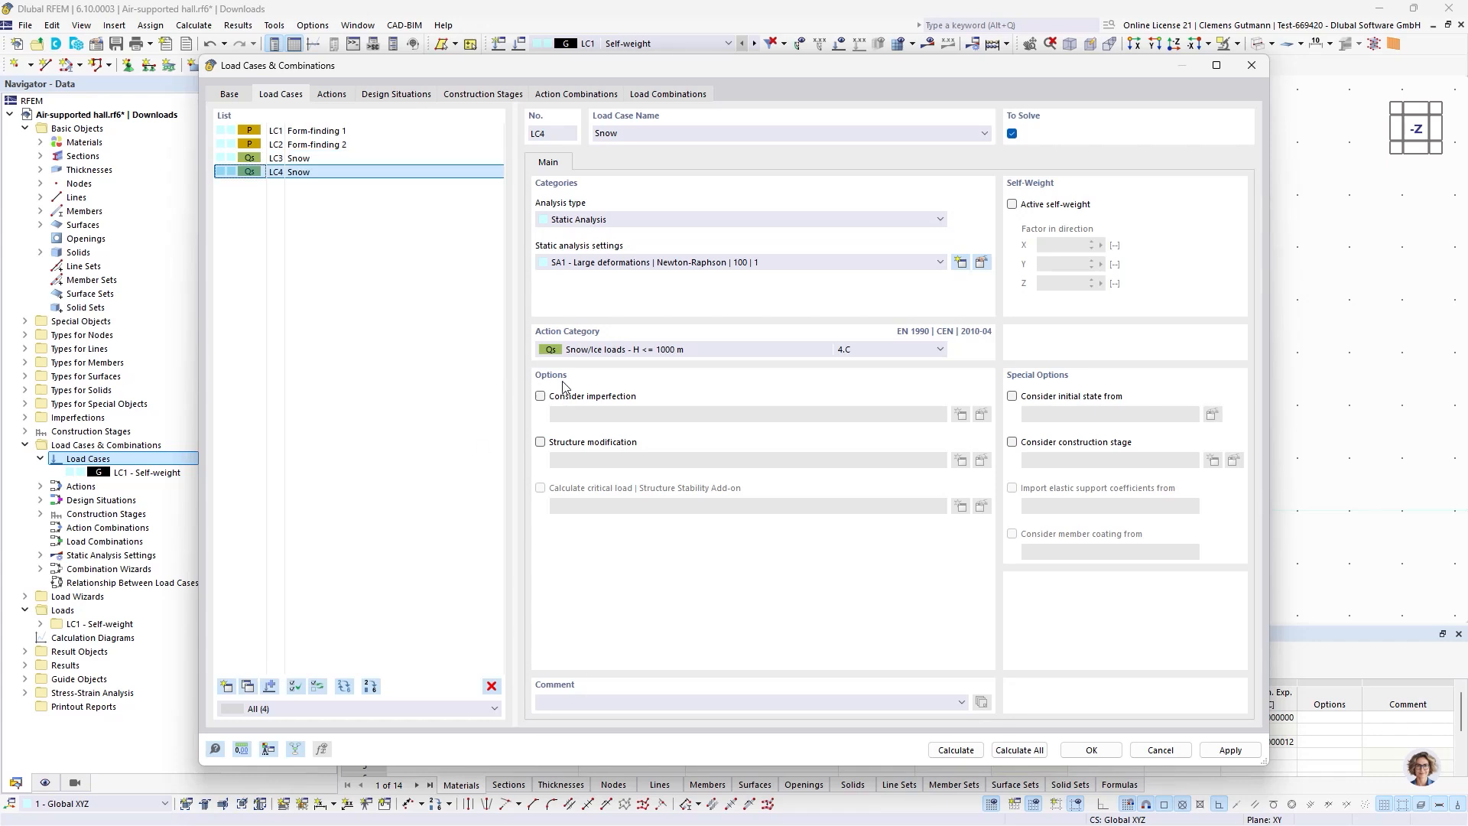
pyautogui.click(601, 350)
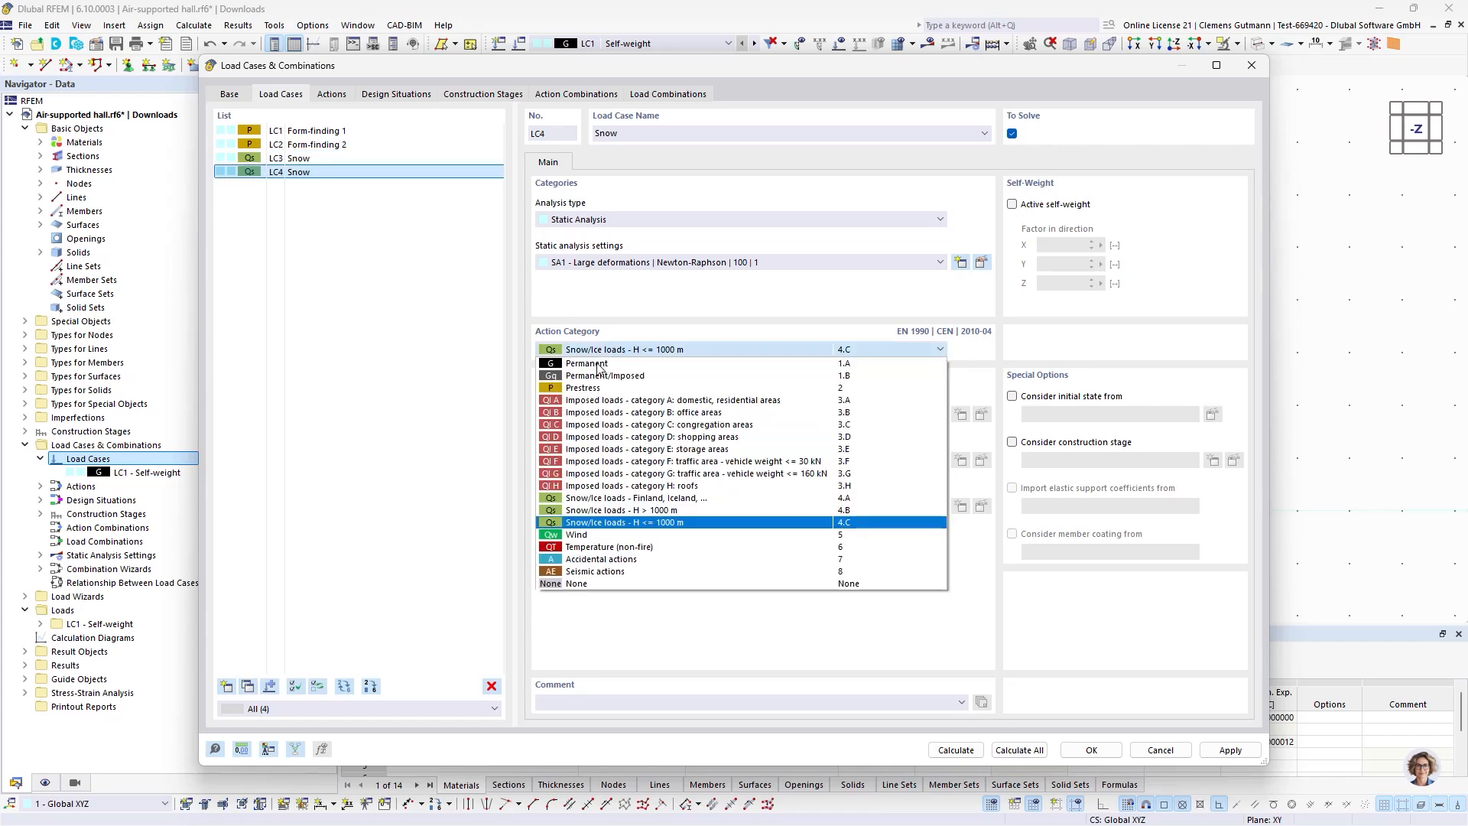
pyautogui.click(585, 535)
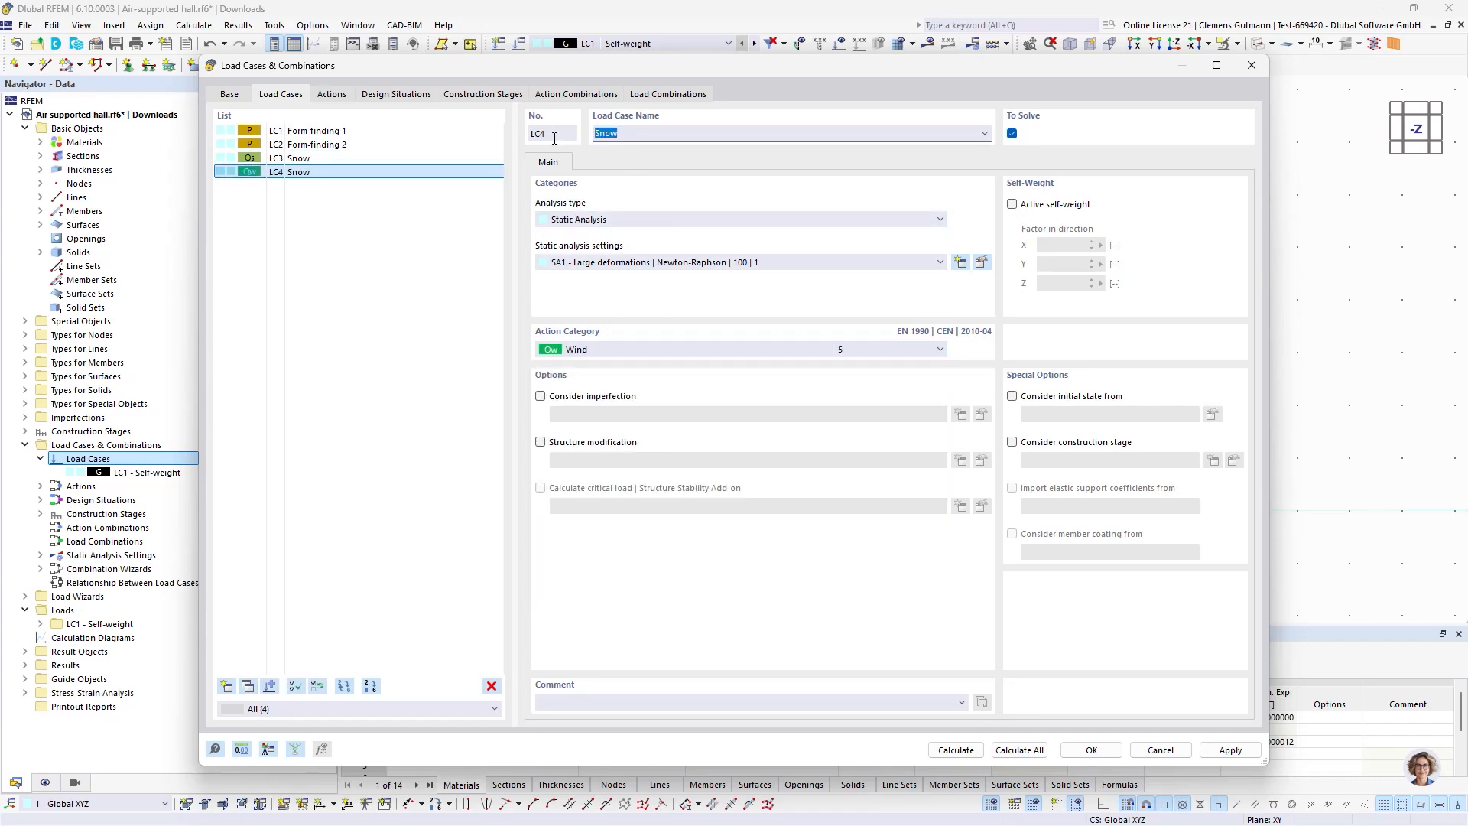
pyautogui.write('Wind')
pyautogui.press('Tab')
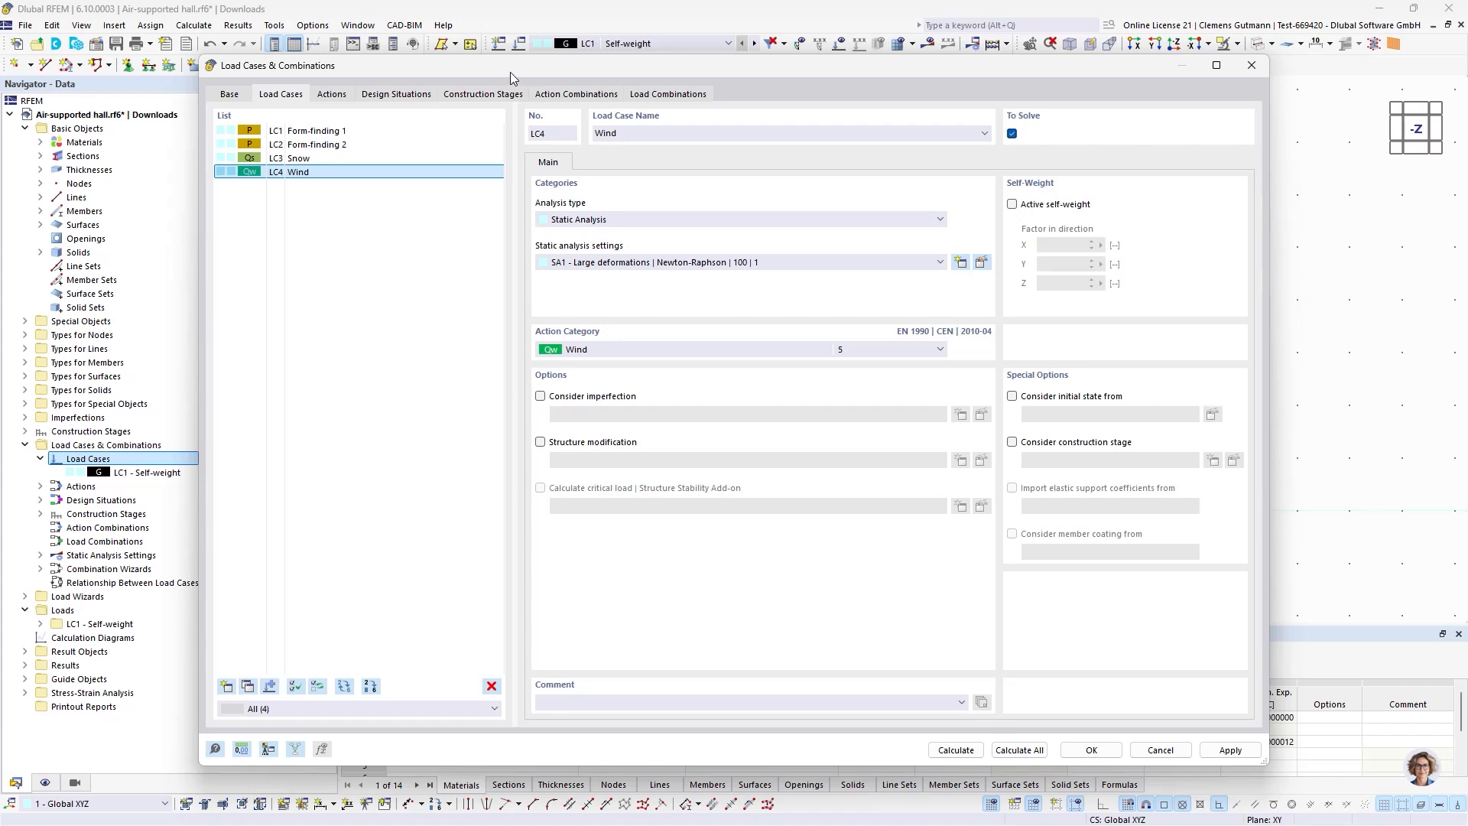
# Assign load case LC1 Form-finding 1 to construction stage CS1 Form-finding 1.
pyautogui.click(373, 132)
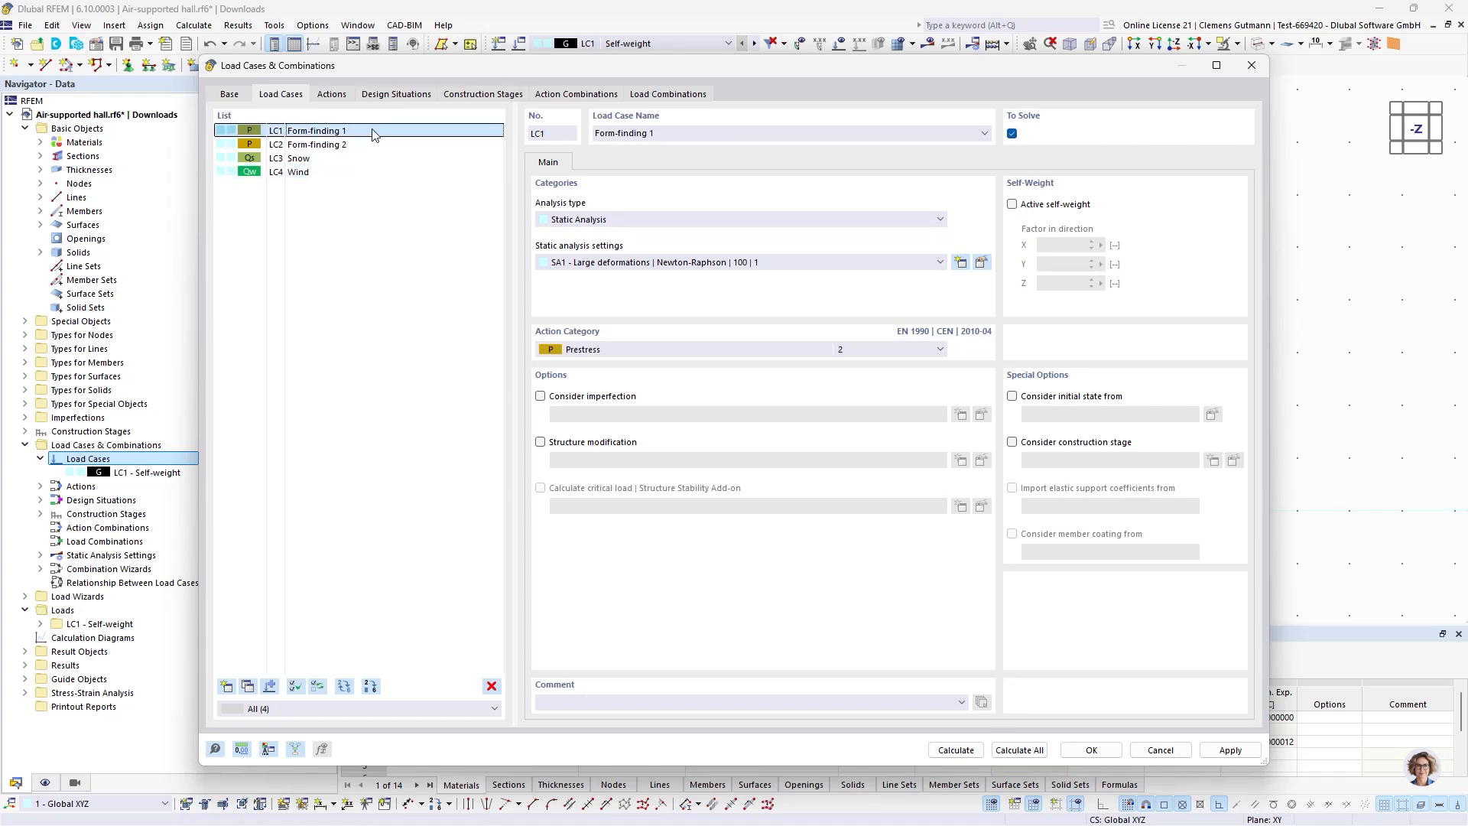
pyautogui.click(468, 93)
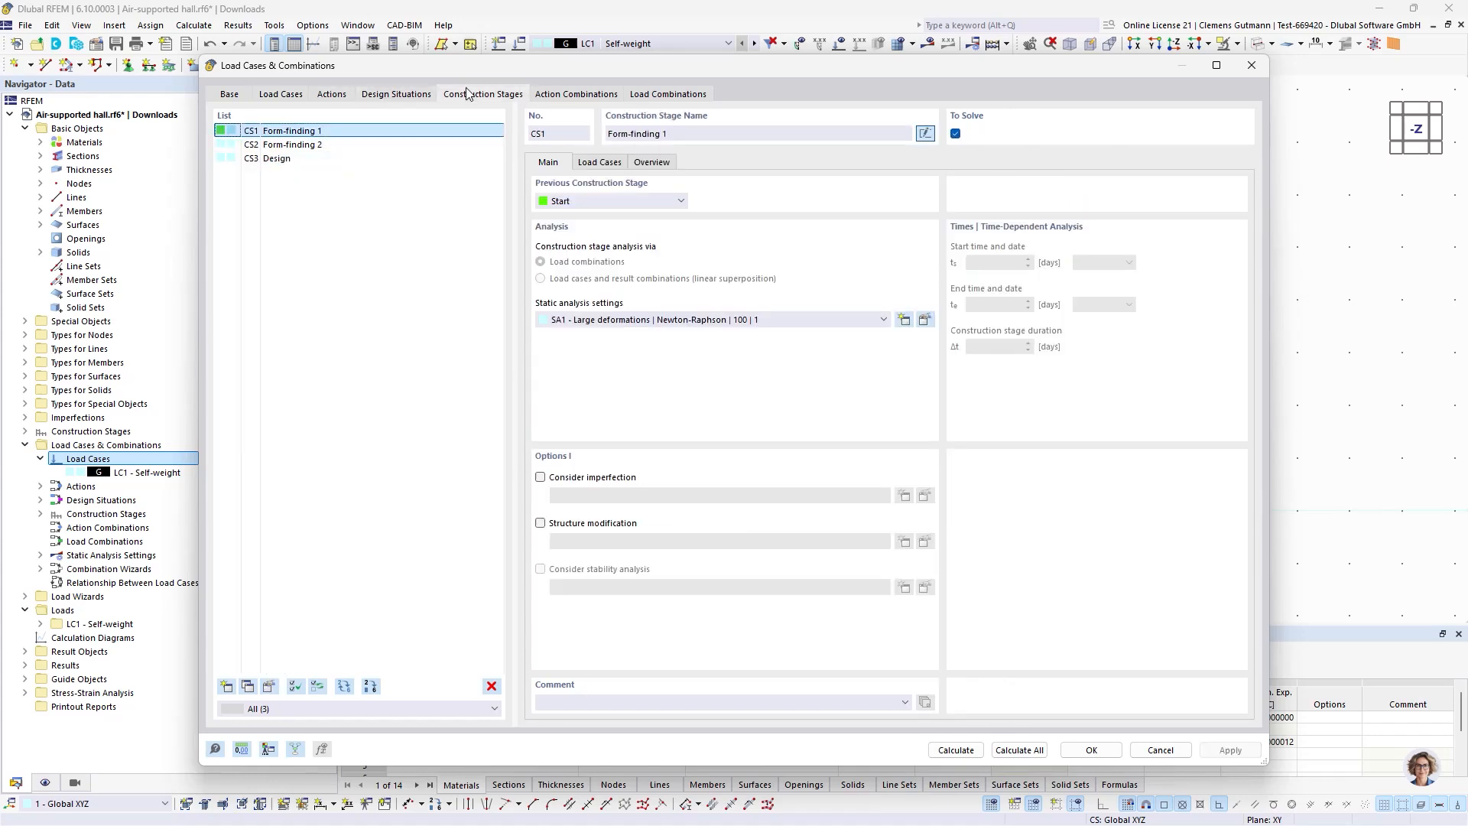
pyautogui.click(601, 163)
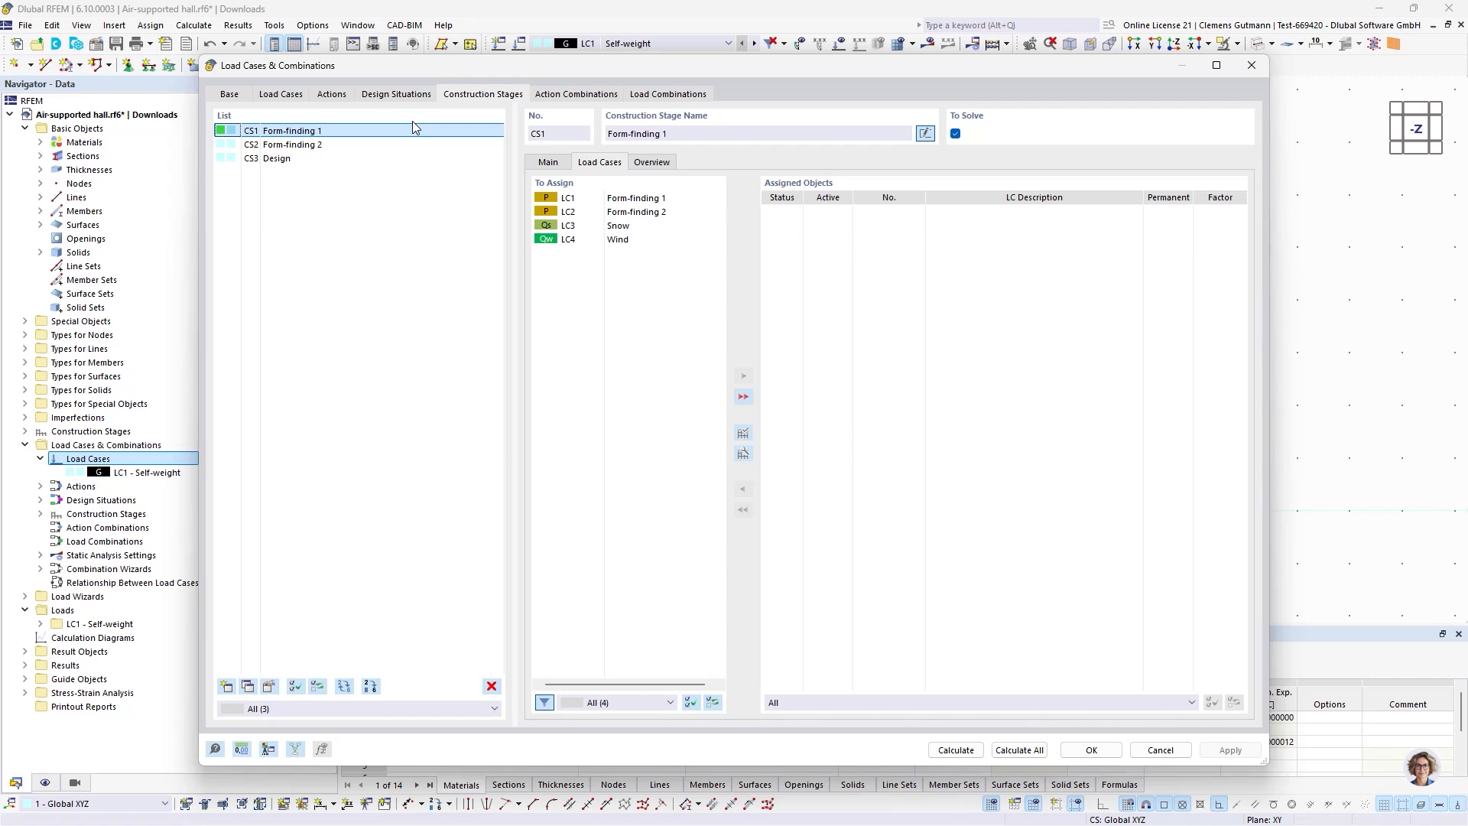
pyautogui.click(634, 198)
pyautogui.click(744, 378)
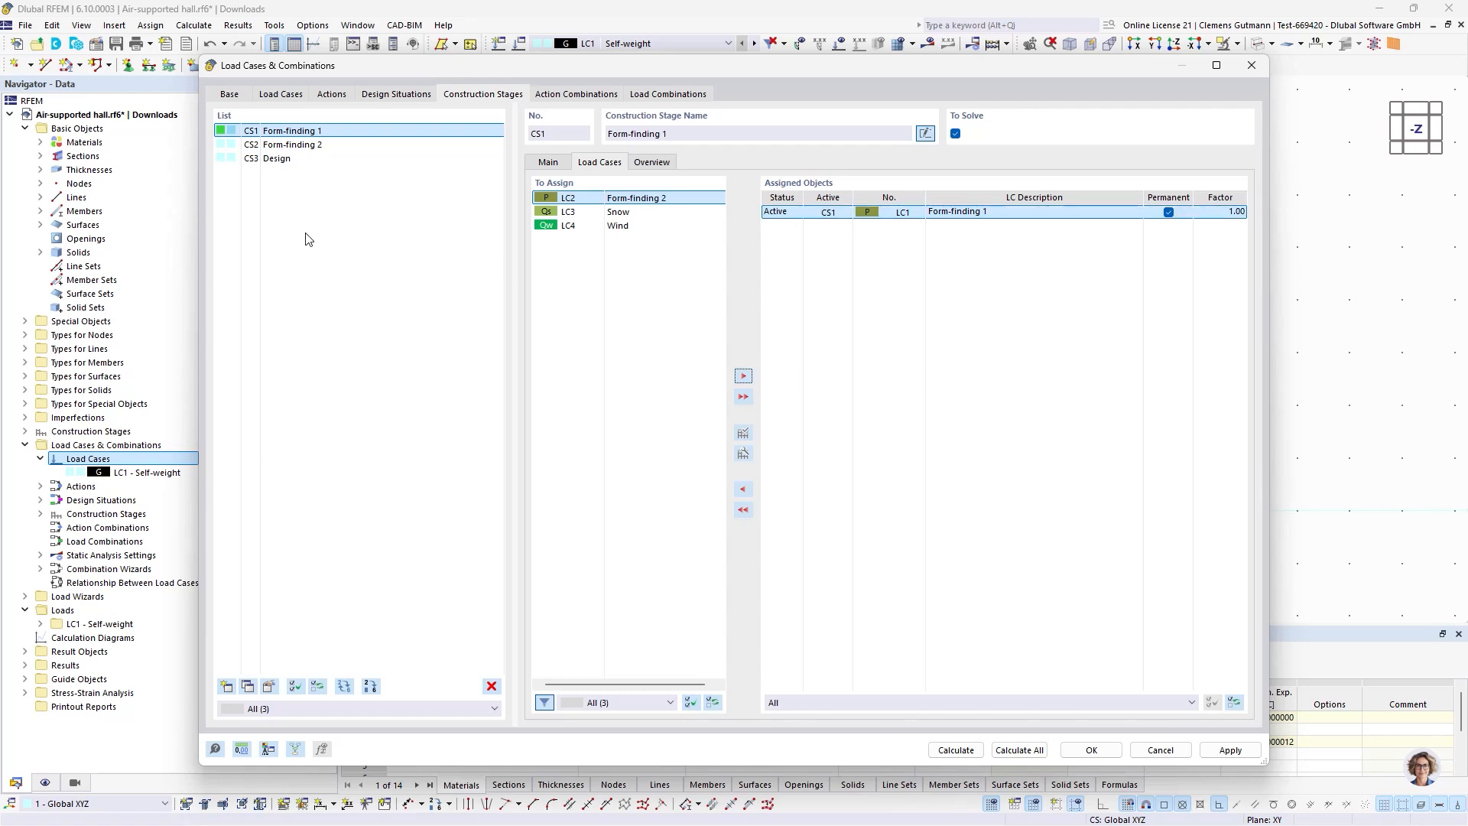
# In construction stage CS2 Form-finding 2, assign load case LC2 Form-finding 2 and set LC1 Form-finding 1 to Inactive.
pyautogui.click(290, 144)
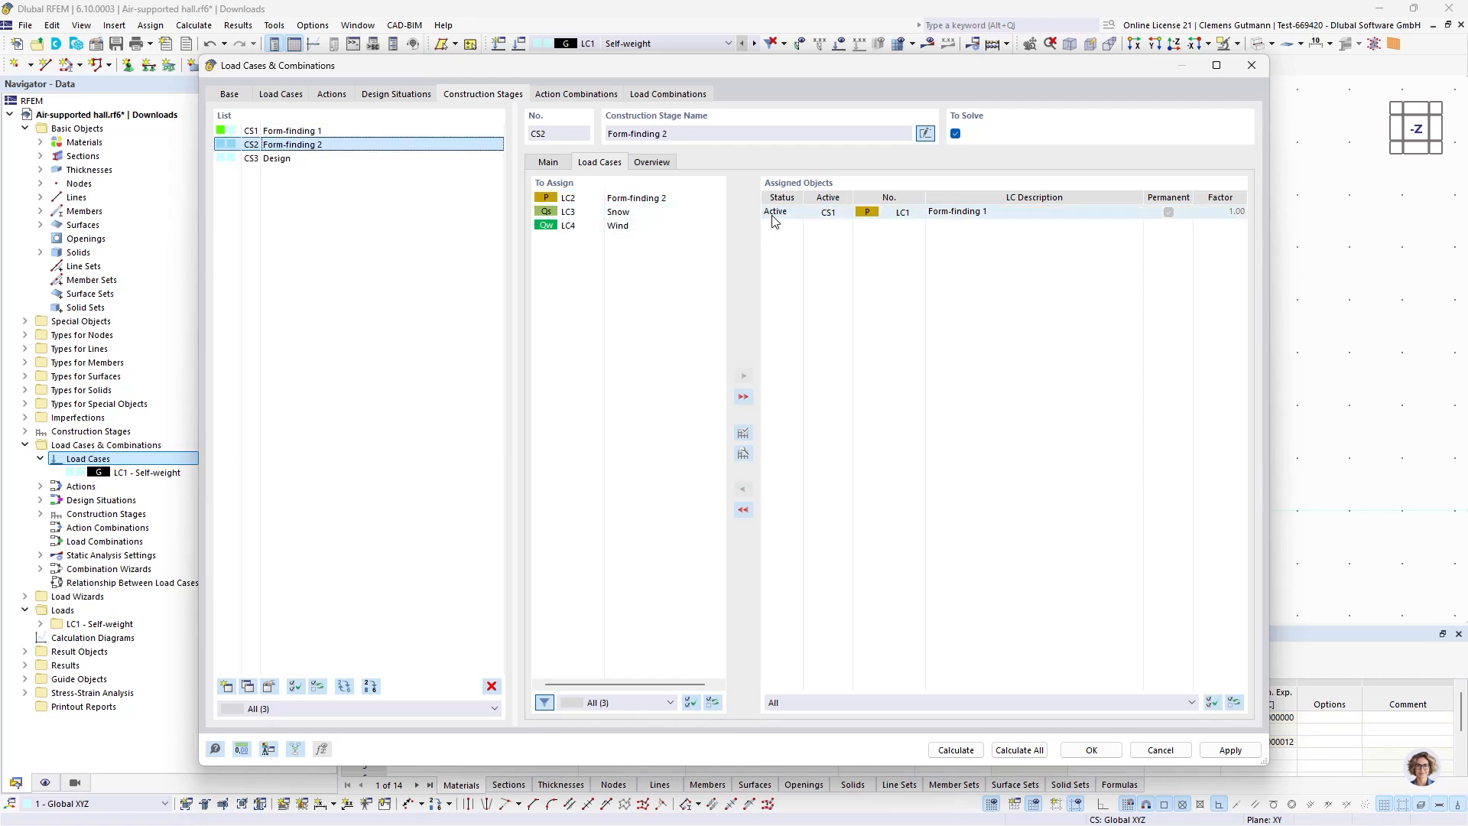
pyautogui.click(698, 201)
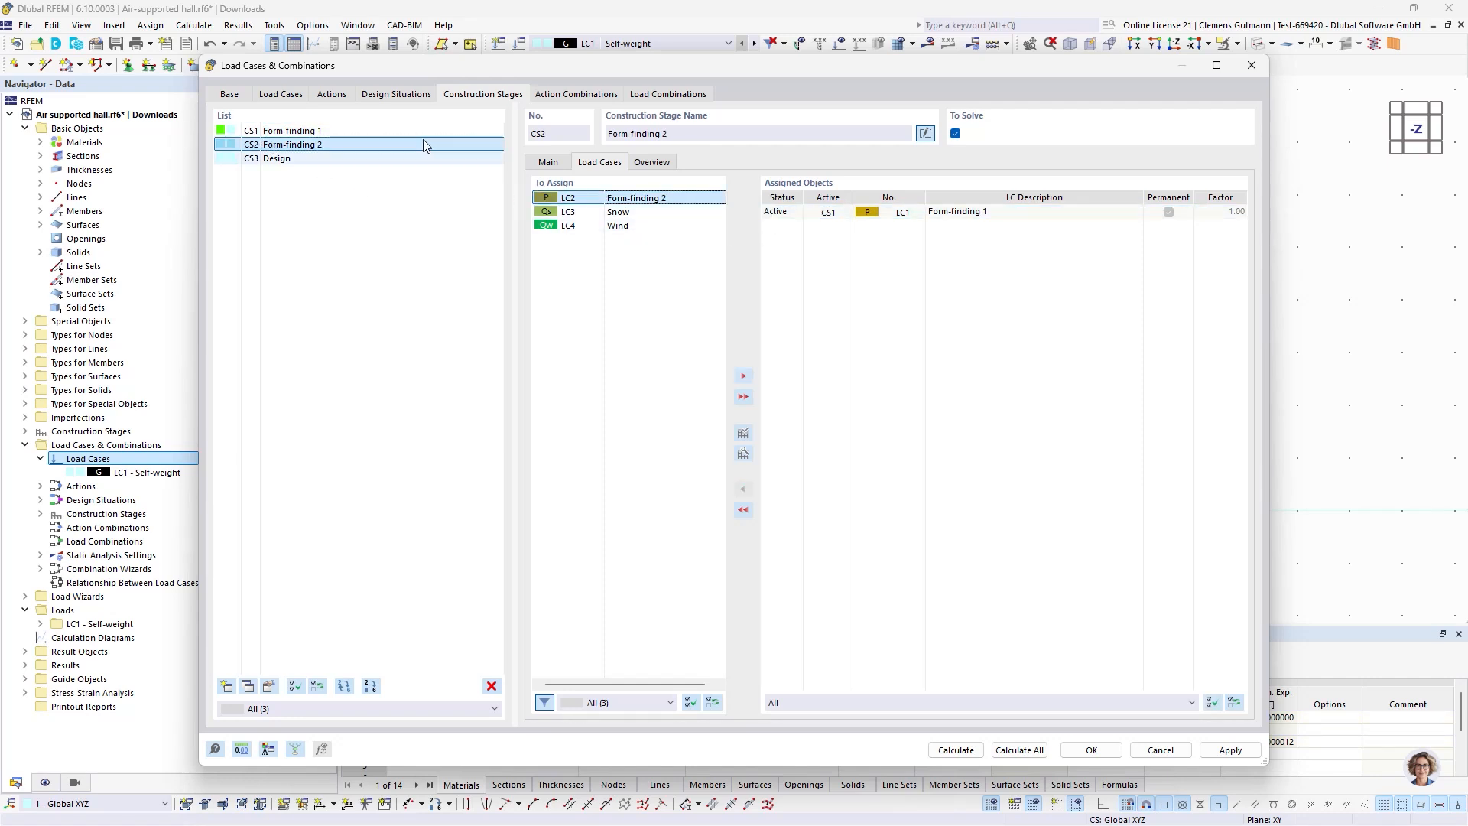
pyautogui.click(745, 377)
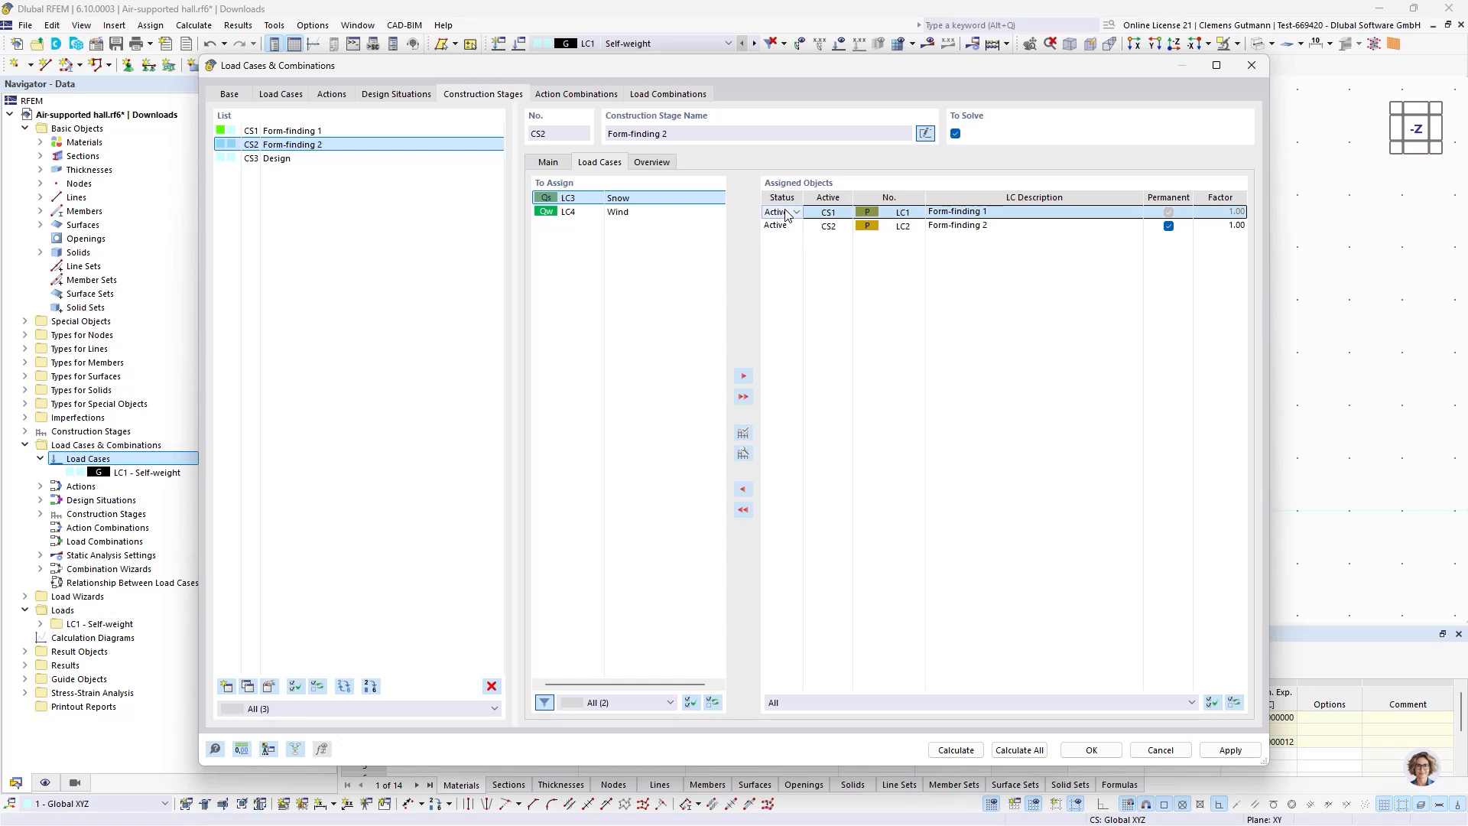
pyautogui.click(784, 213)
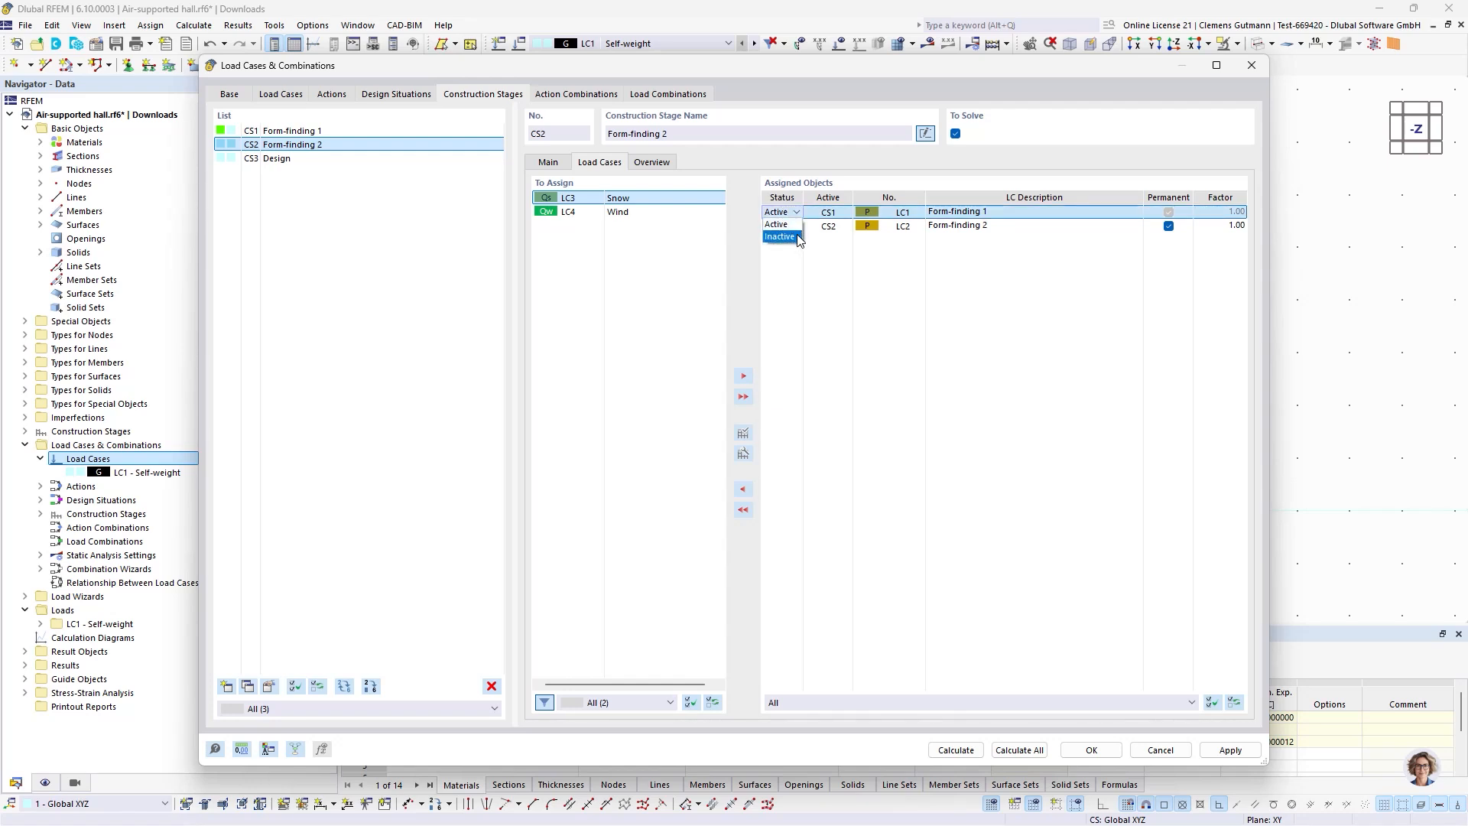
pyautogui.click(795, 237)
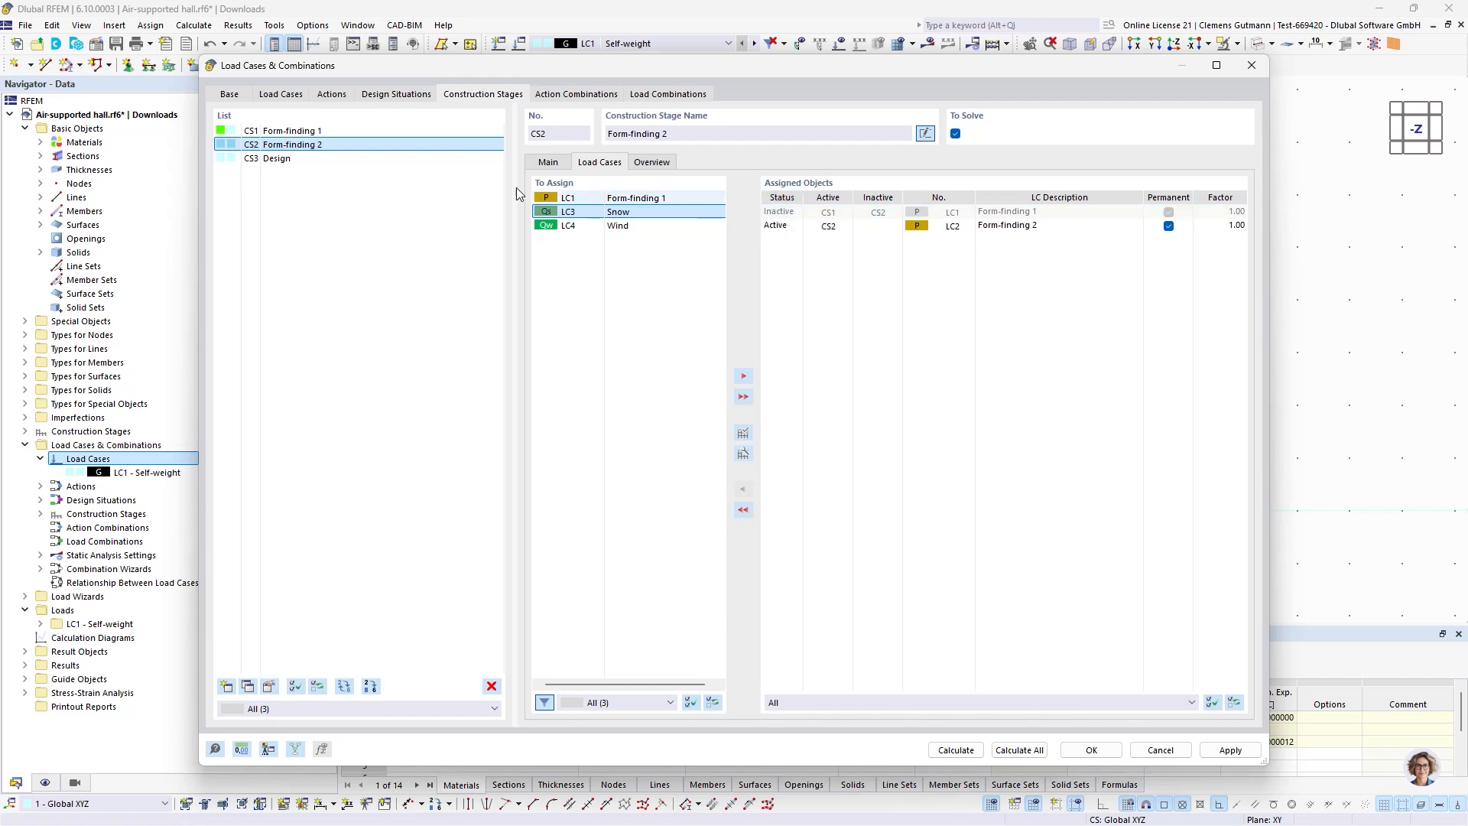
# In construction stage CS3 Design, assign LC2 Form-finding 2, LC3 Snow and LC4 Wind, set LC1 Form-finding 1 to Inactive and accept the settings.
pyautogui.click(360, 159)
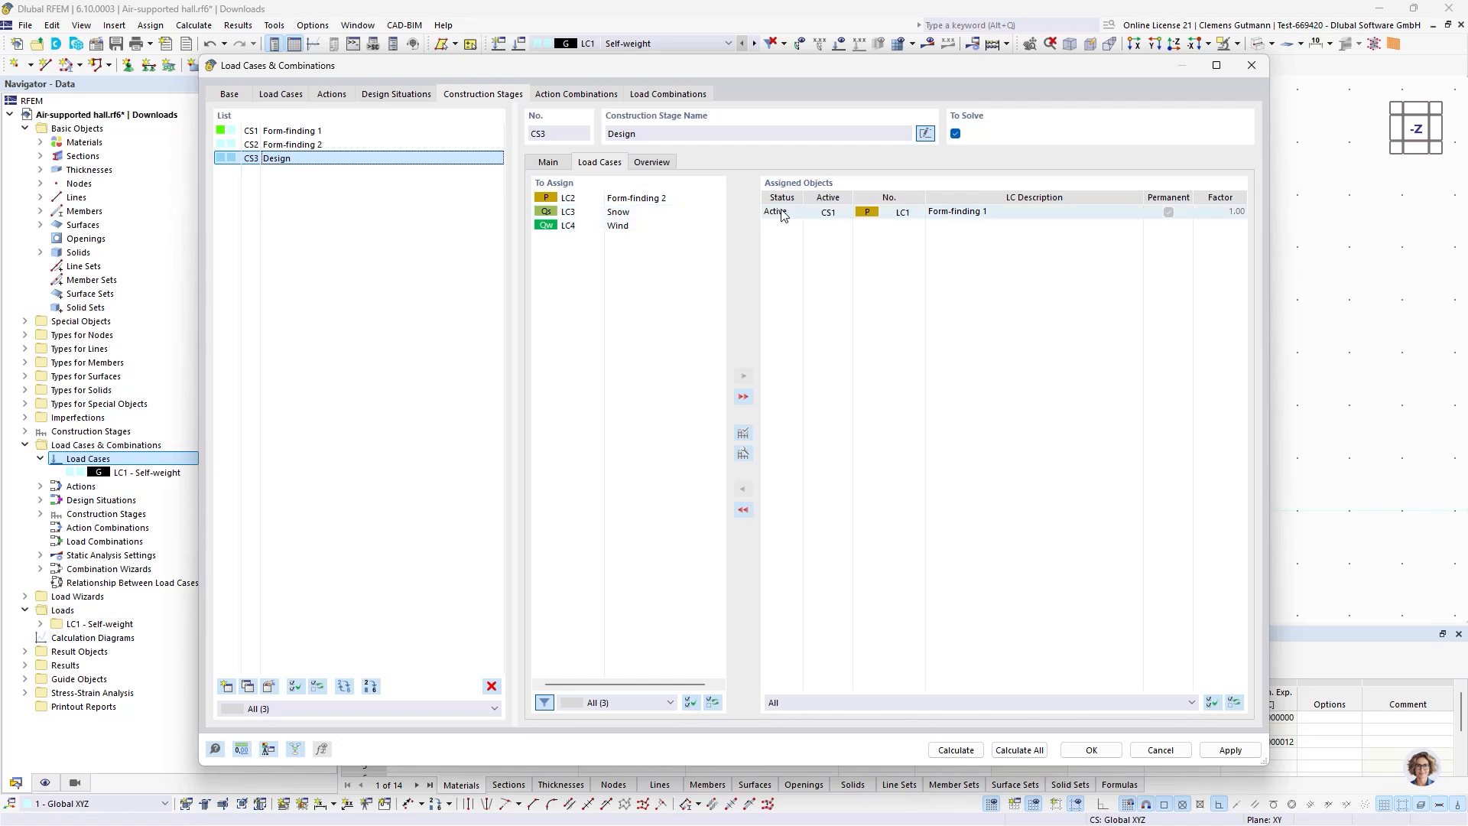
pyautogui.click(810, 215)
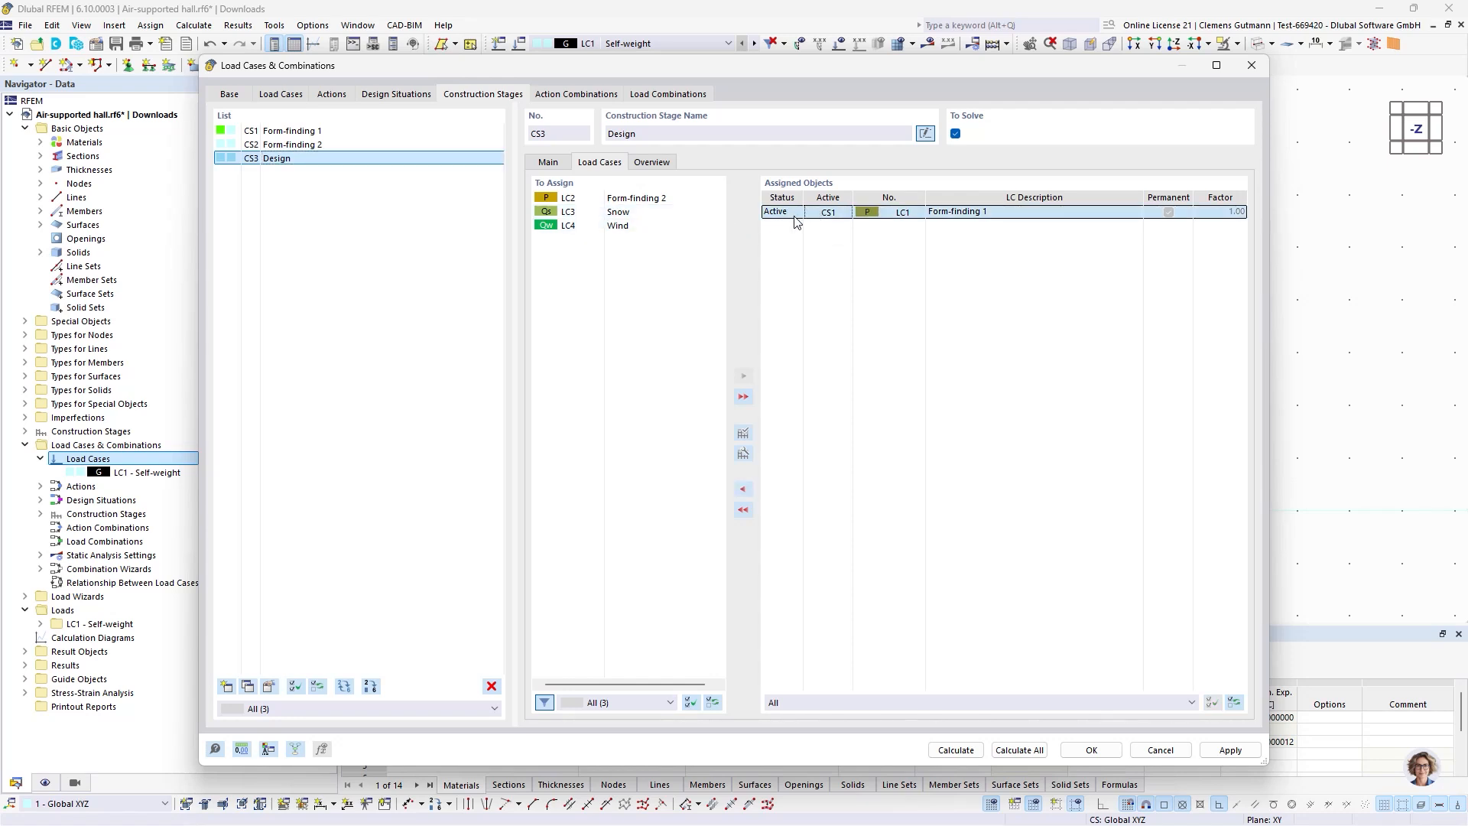
pyautogui.moveTo(584, 198); pyautogui.dragTo(589, 230)
pyautogui.click(744, 375)
pyautogui.click(814, 216)
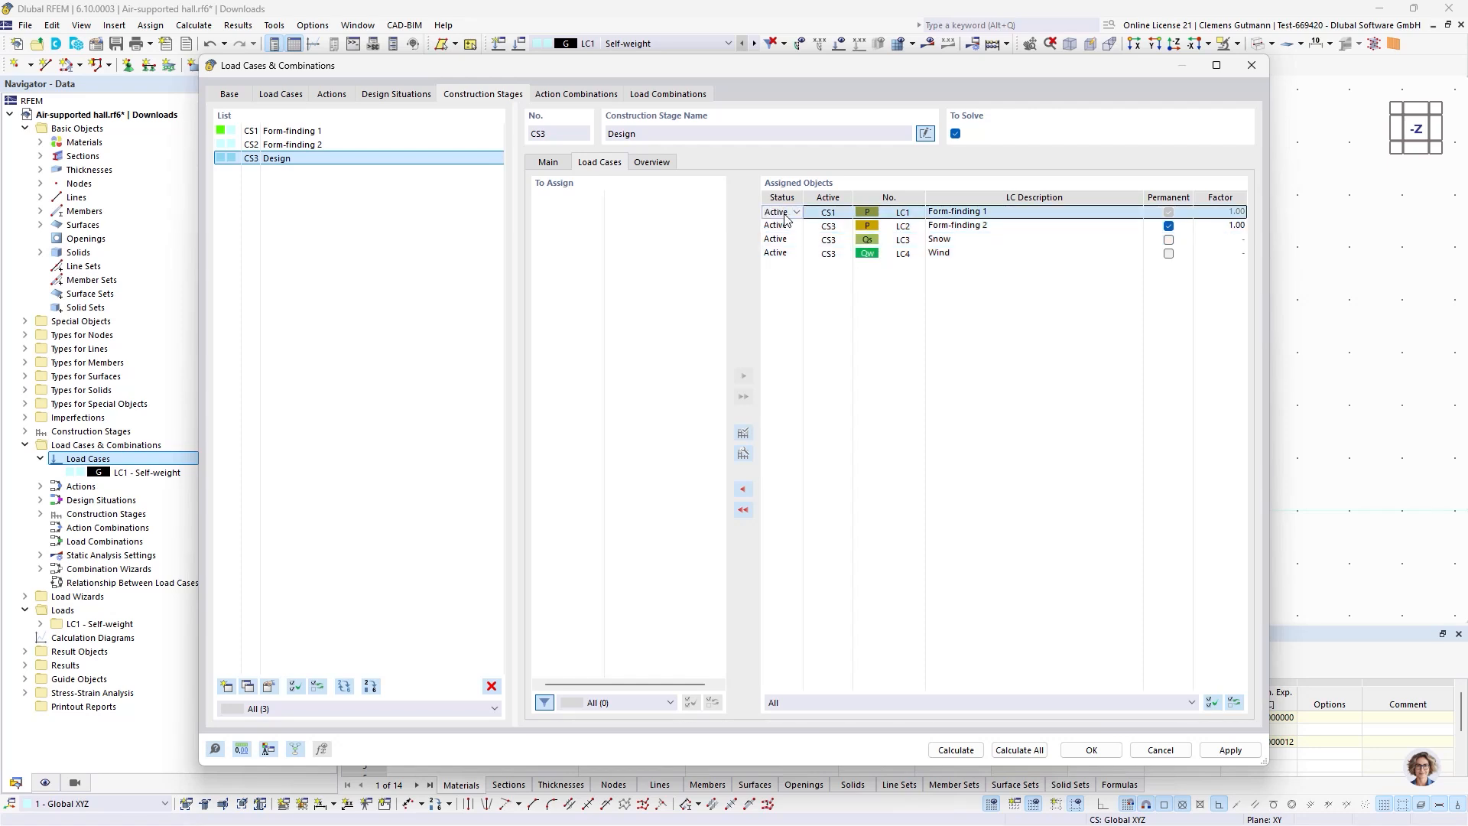
pyautogui.click(745, 488)
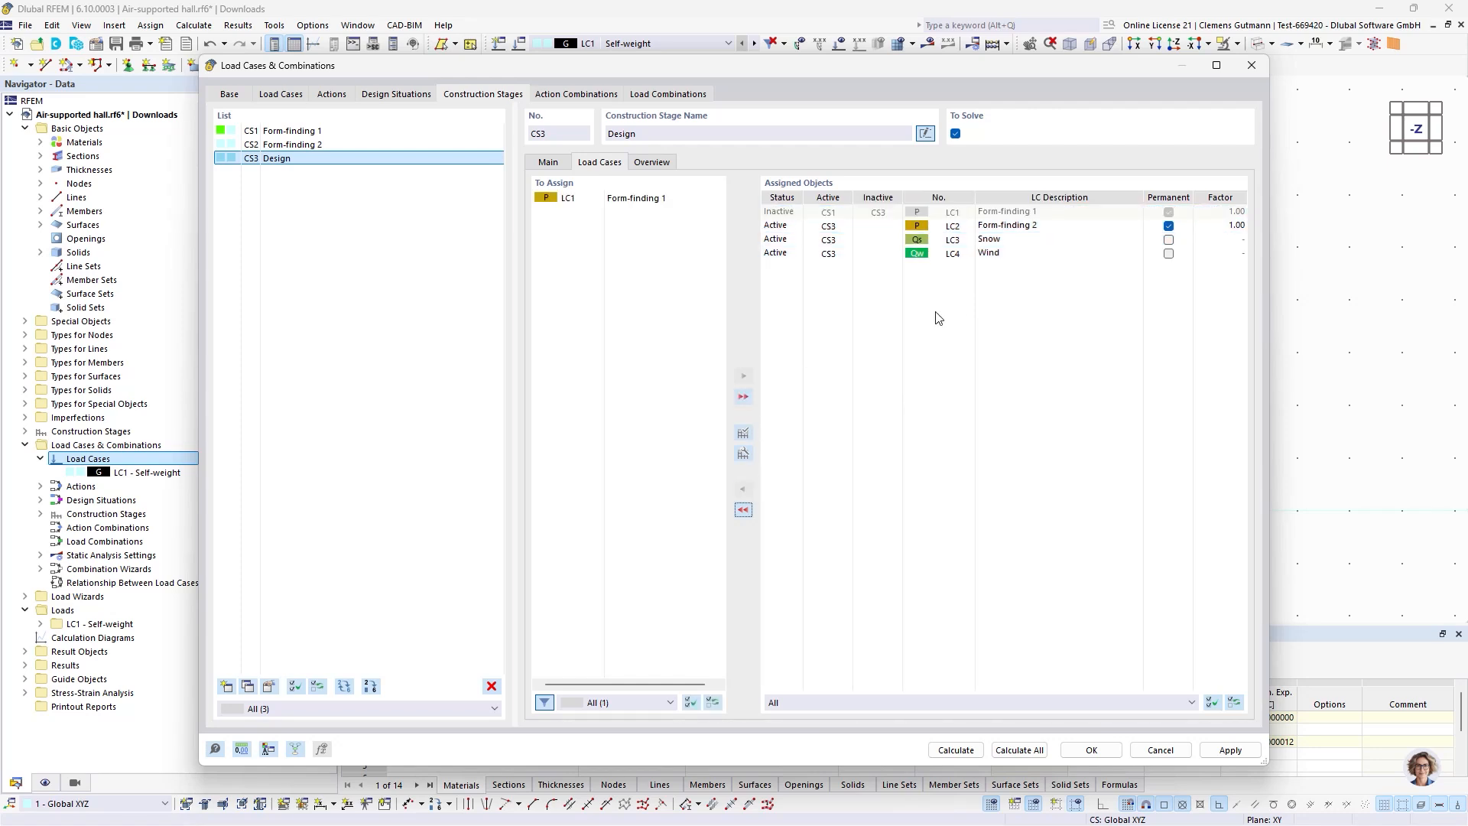
pyautogui.click(295, 145)
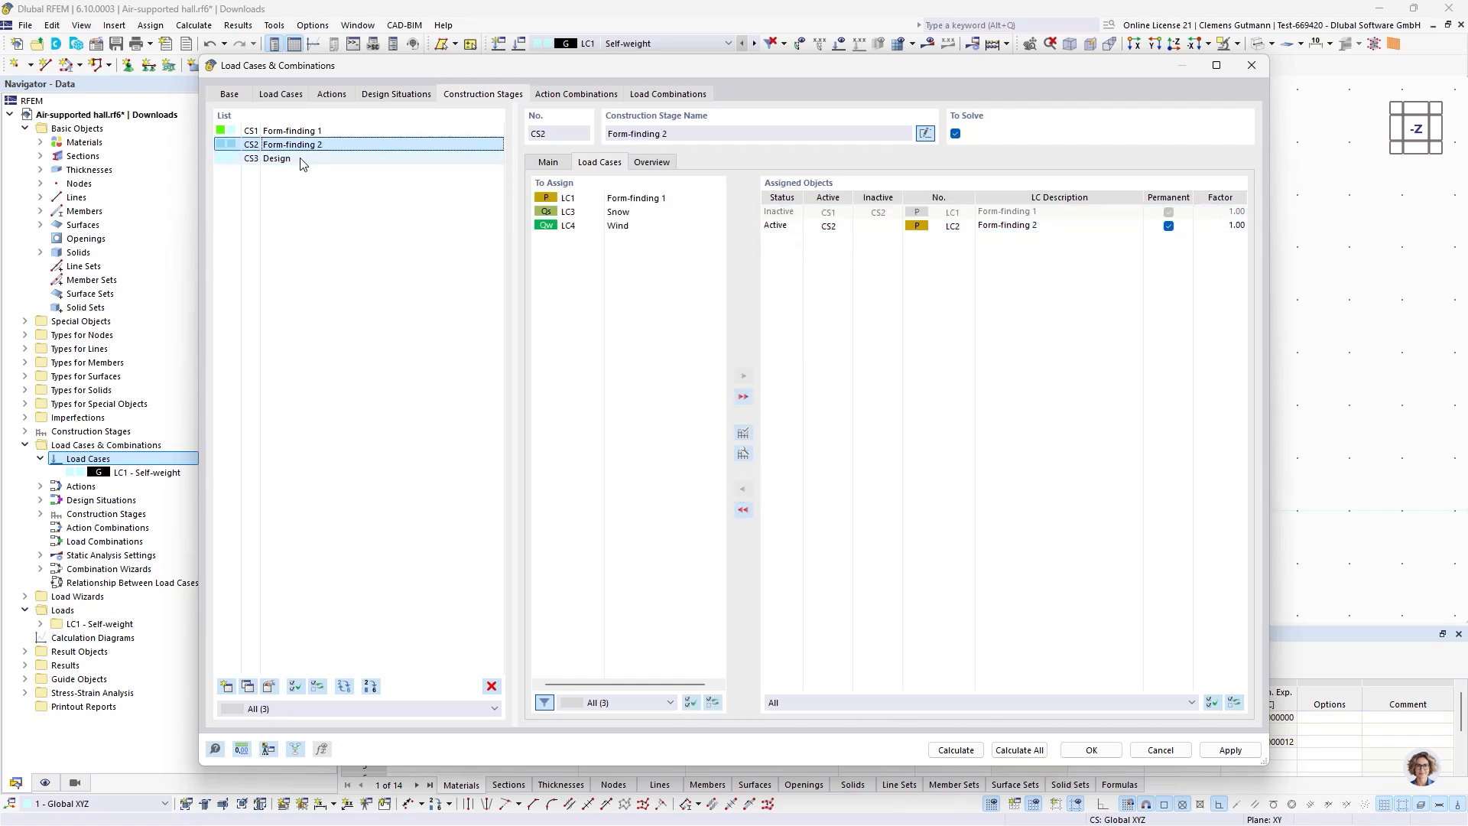
pyautogui.click(302, 159)
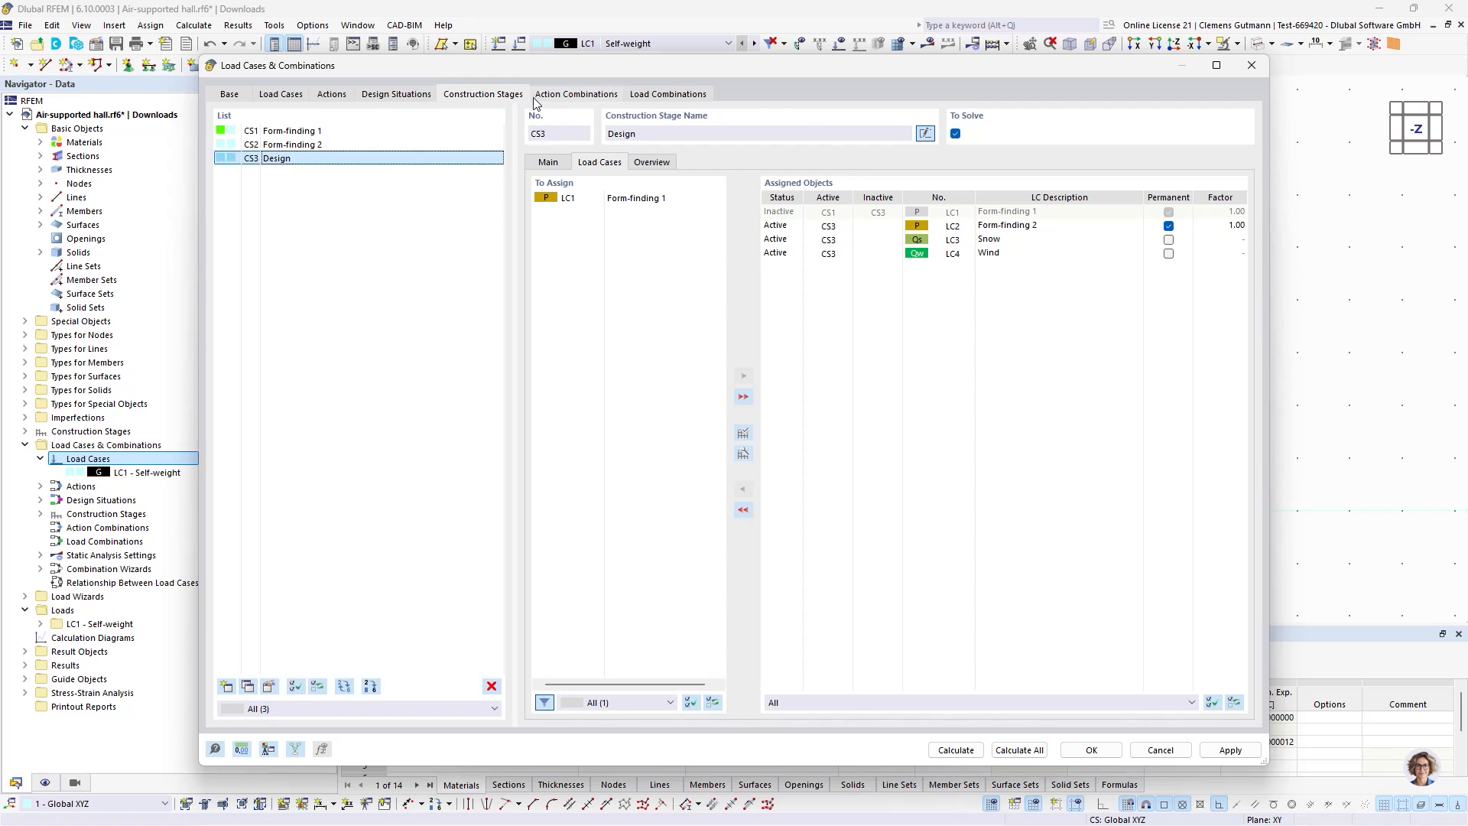
pyautogui.click(1085, 750)
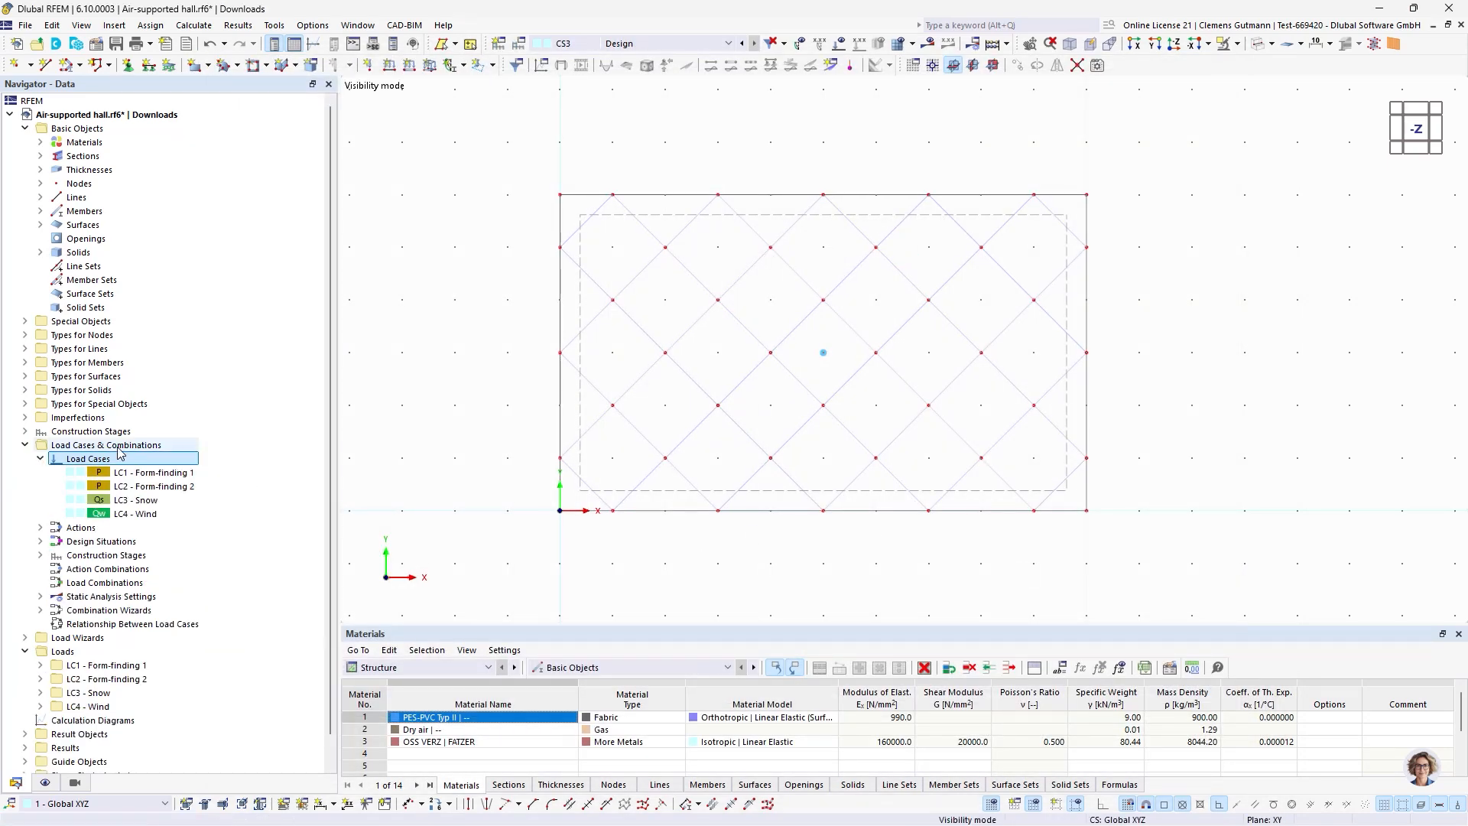
# Expand the load types of LC1 Form-finding 1 in the model's data tree and tilt the model out of the plan view.
pyautogui.scroll(-1, 116, 451)
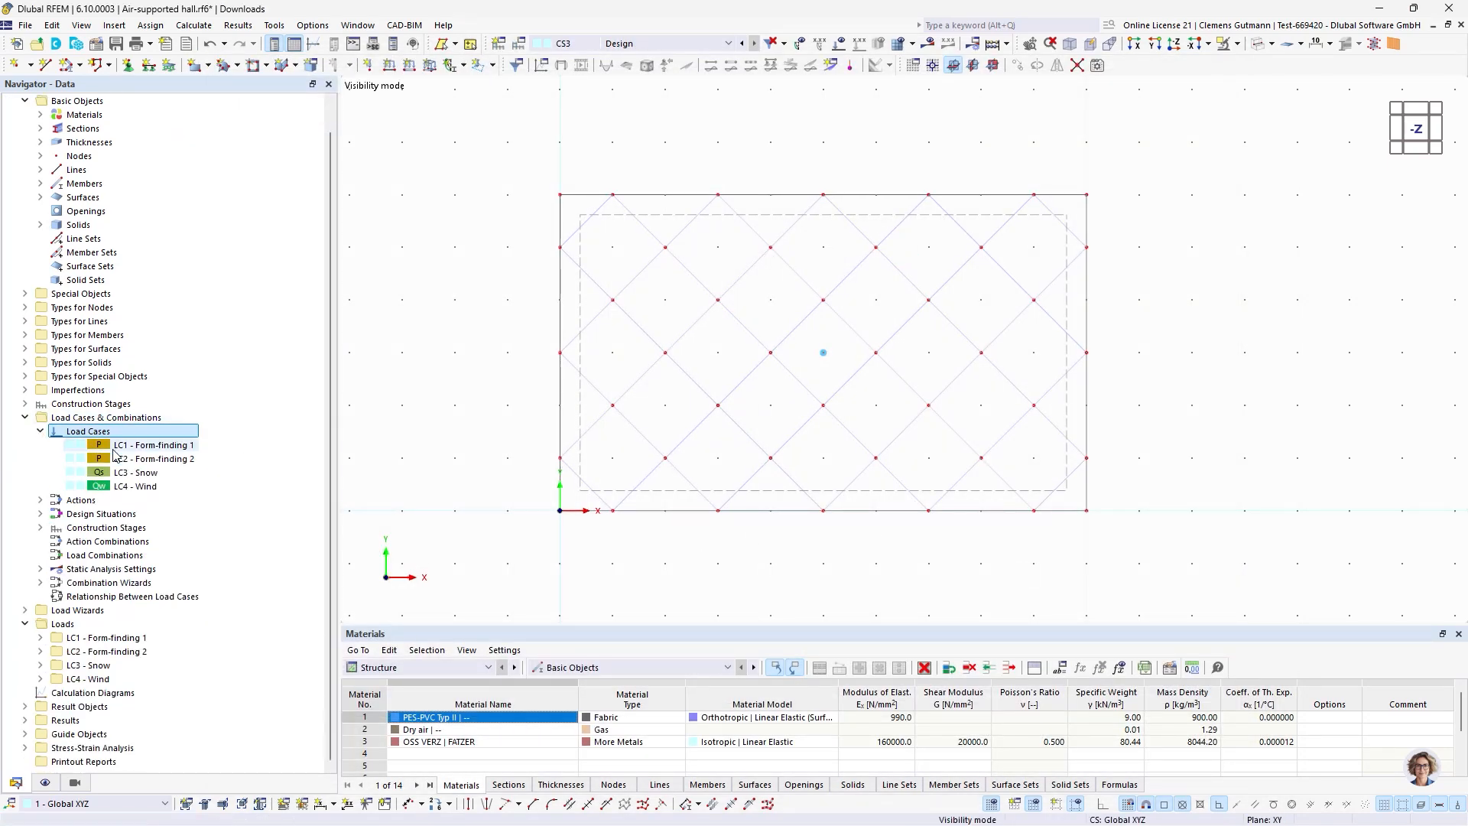
pyautogui.click(41, 638)
pyautogui.scroll(-6, 138, 596)
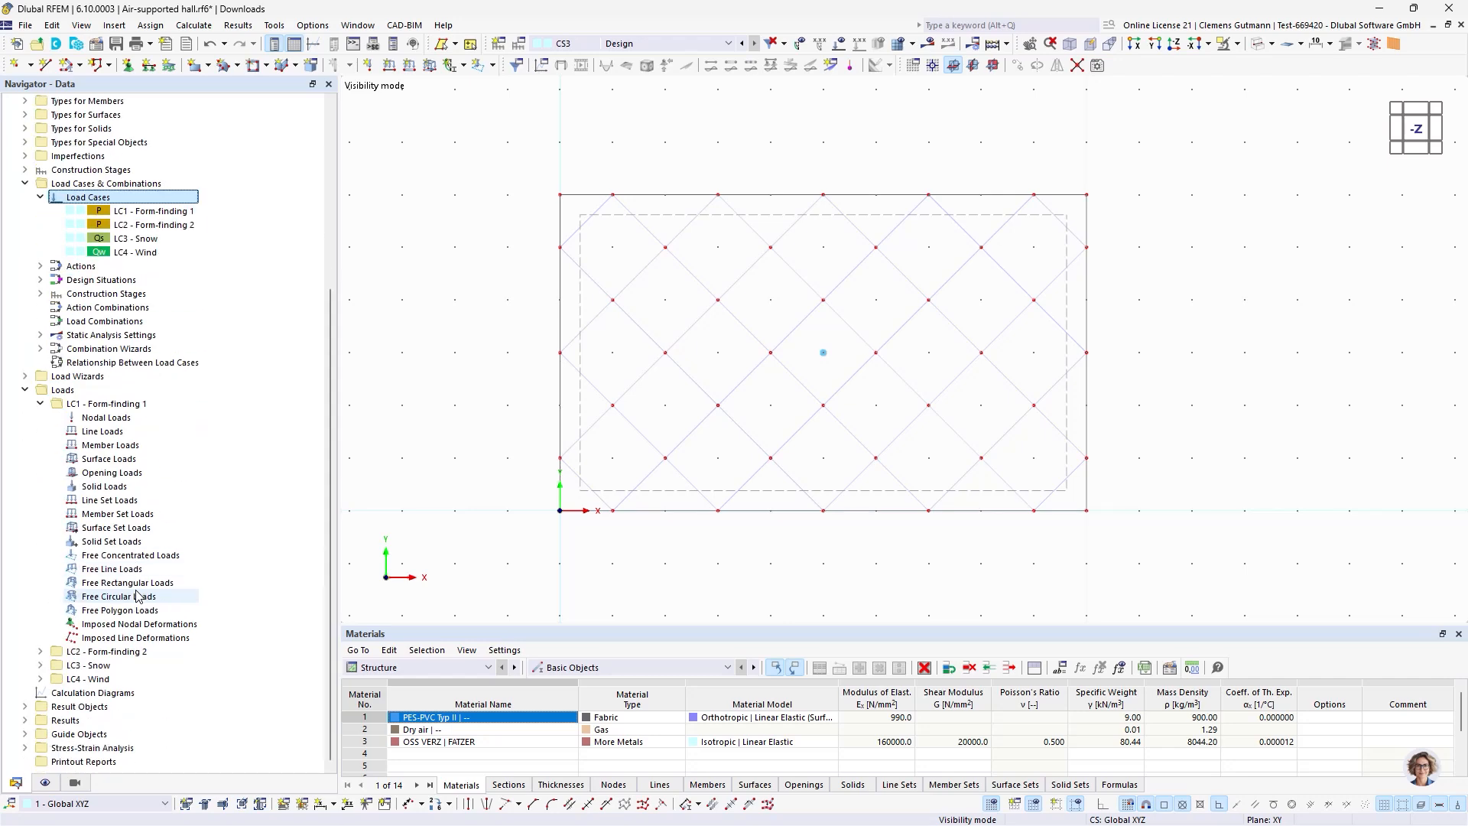
pyautogui.keyDown('ctrl'); pyautogui.moveTo(845, 538); pyautogui.dragTo(665, 539, button='middle'); pyautogui.keyUp('ctrl')
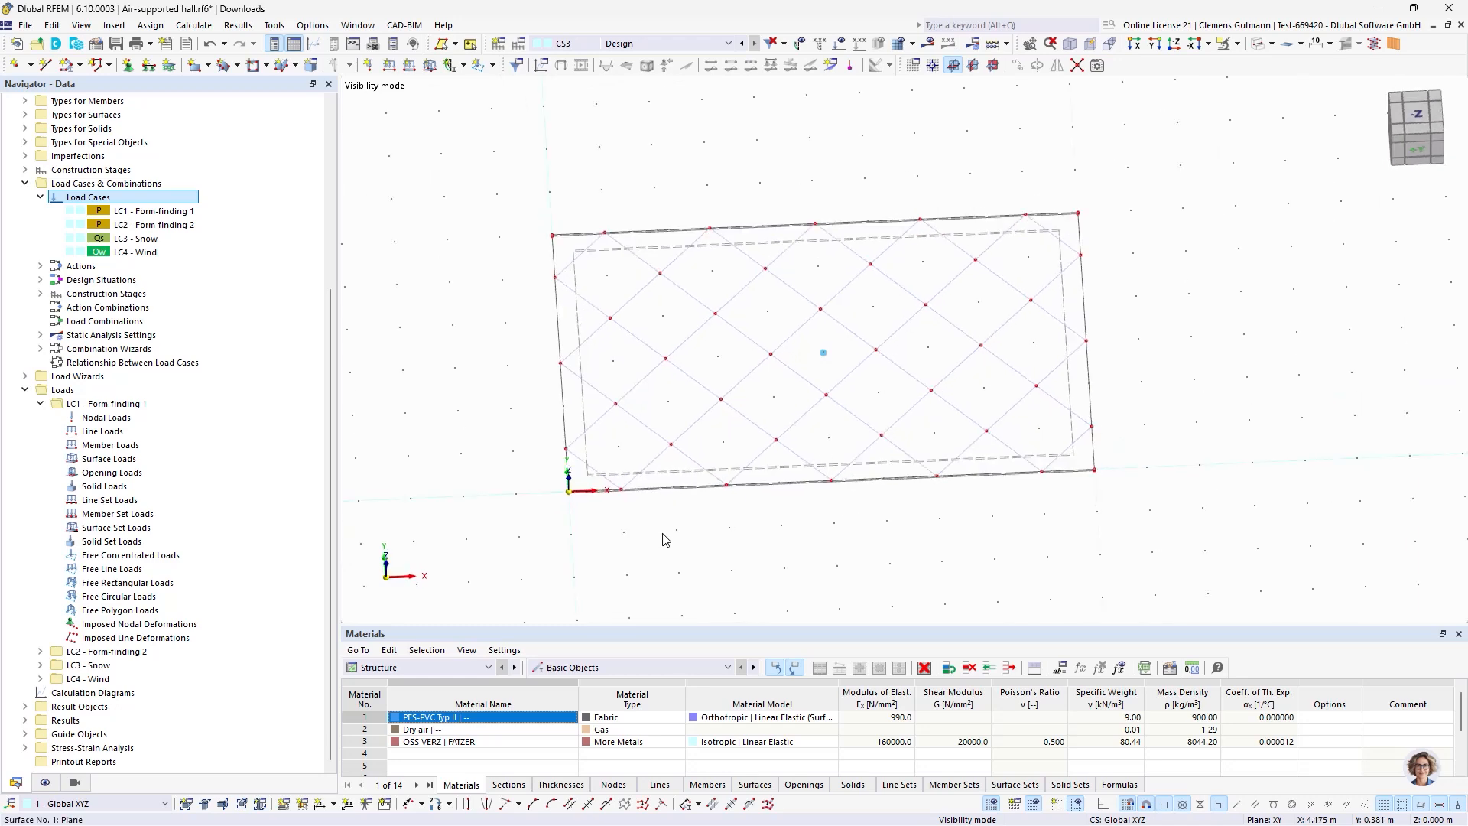
# Create an object selection named Cables that filters members whose member type equals Cable.
pyautogui.click(74, 782)
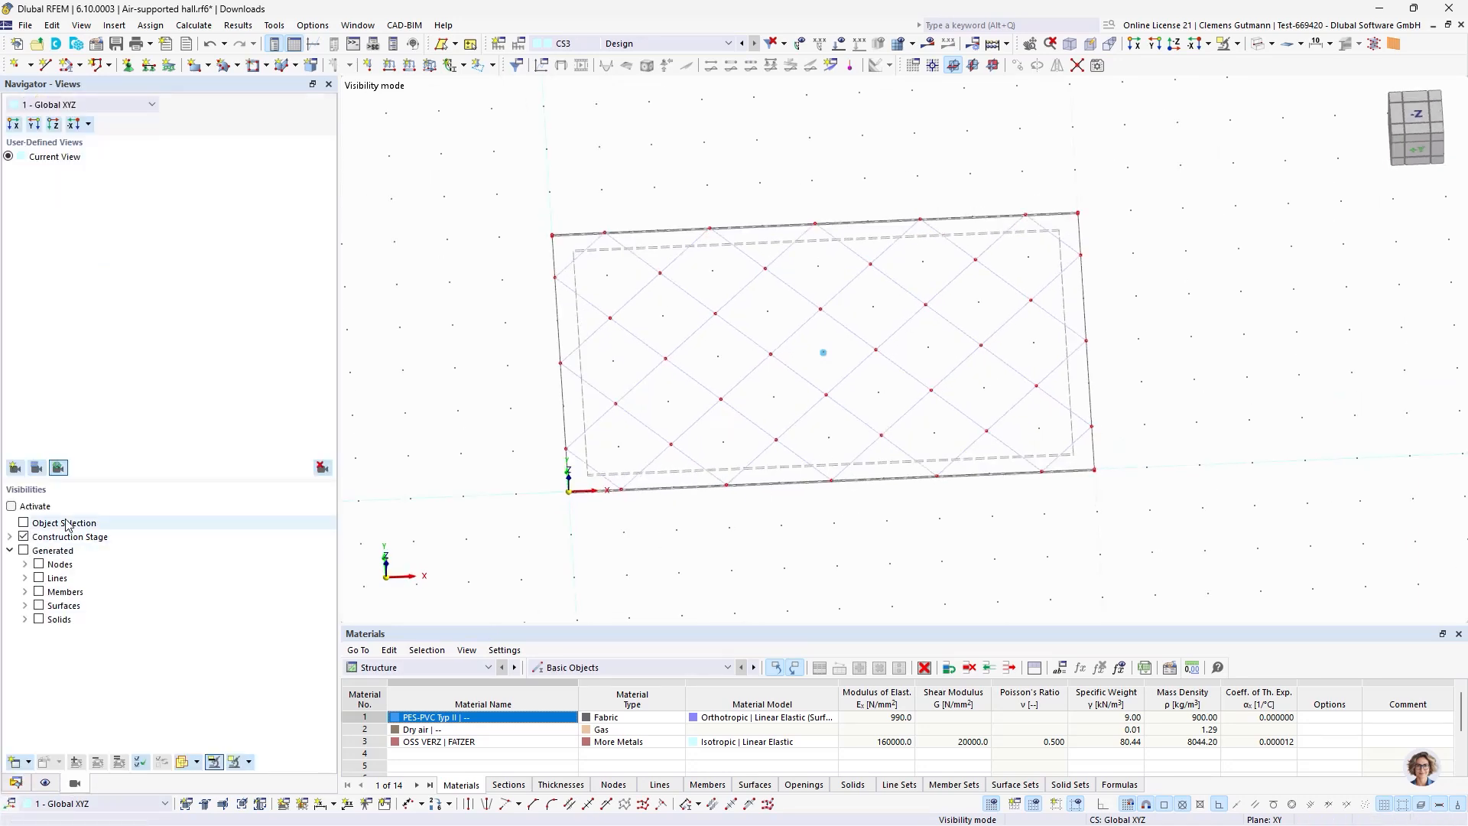
pyautogui.rightClick(67, 525)
pyautogui.click(114, 529)
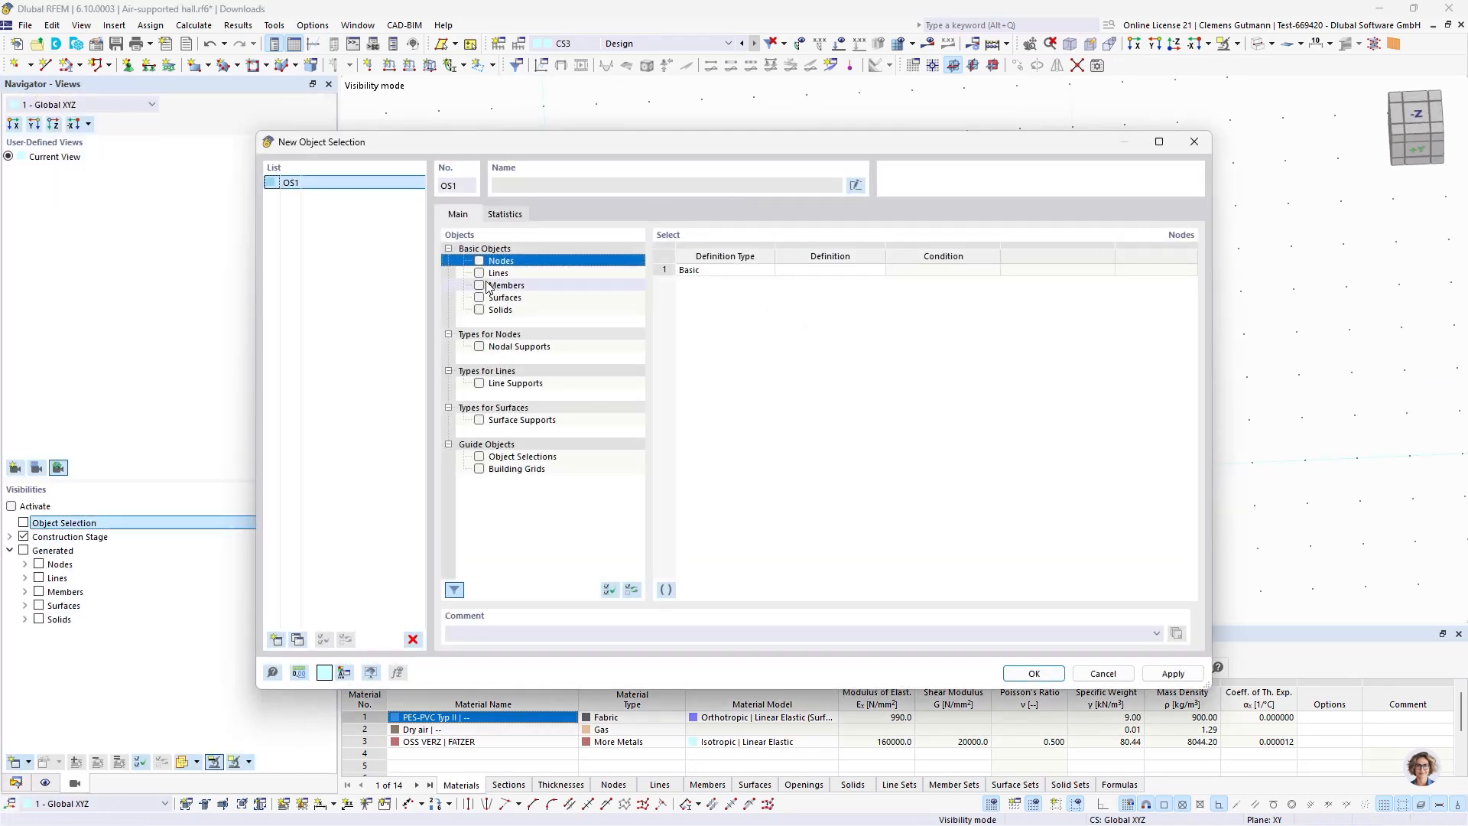
pyautogui.click(480, 285)
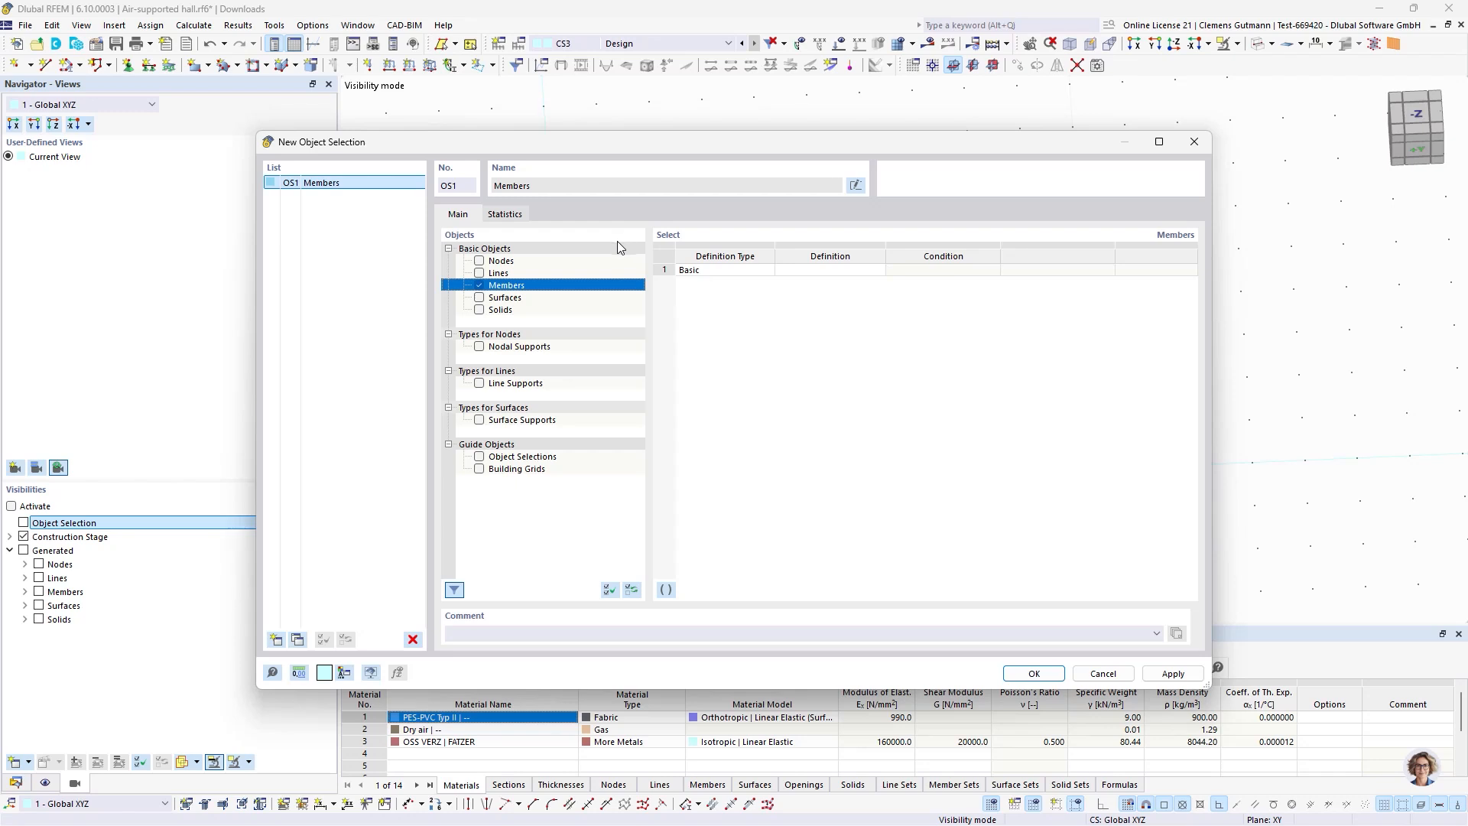
pyautogui.click(960, 272)
pyautogui.click(807, 271)
pyautogui.click(844, 270)
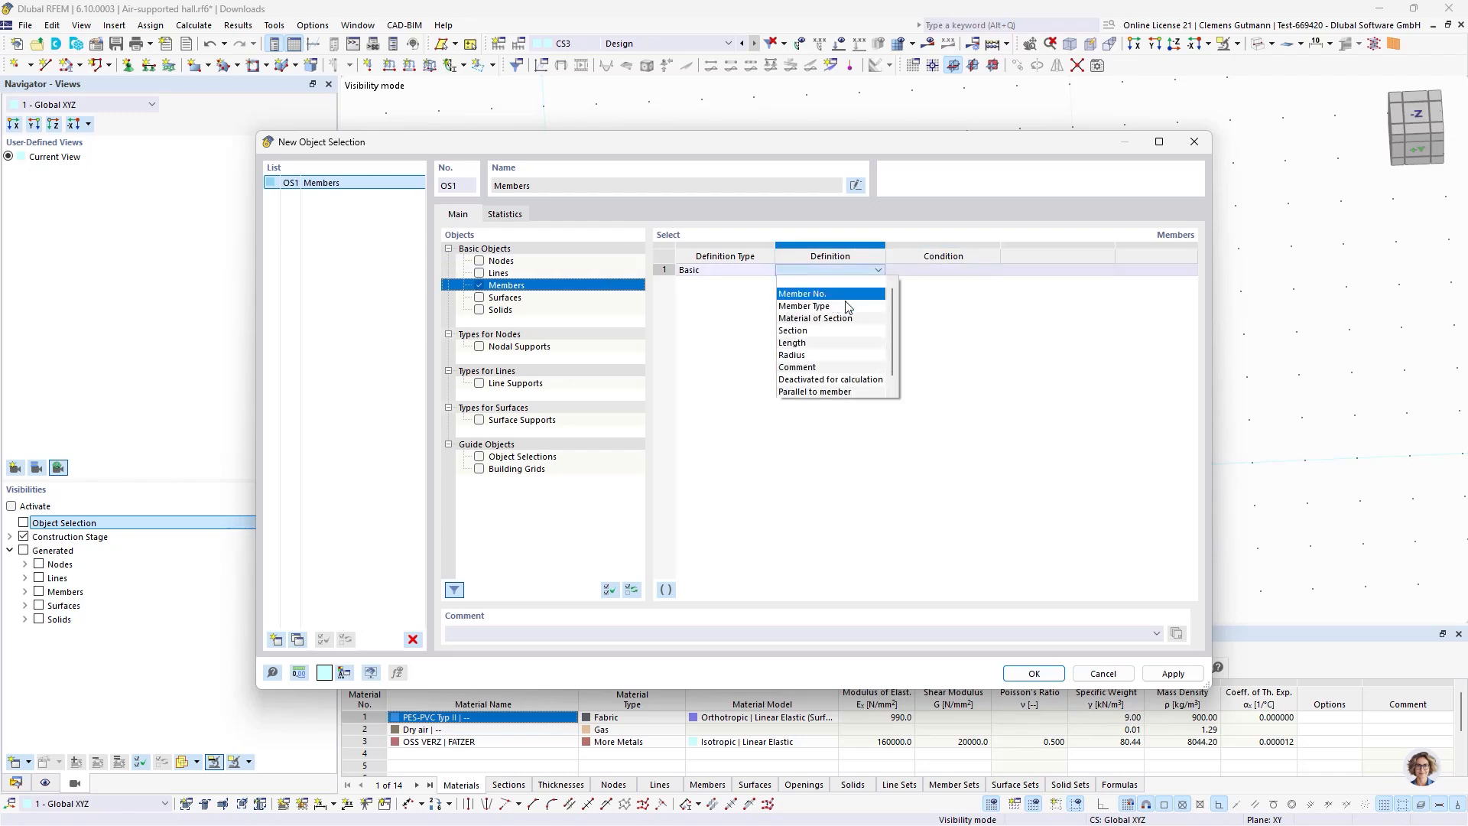
pyautogui.click(833, 306)
pyautogui.click(1098, 269)
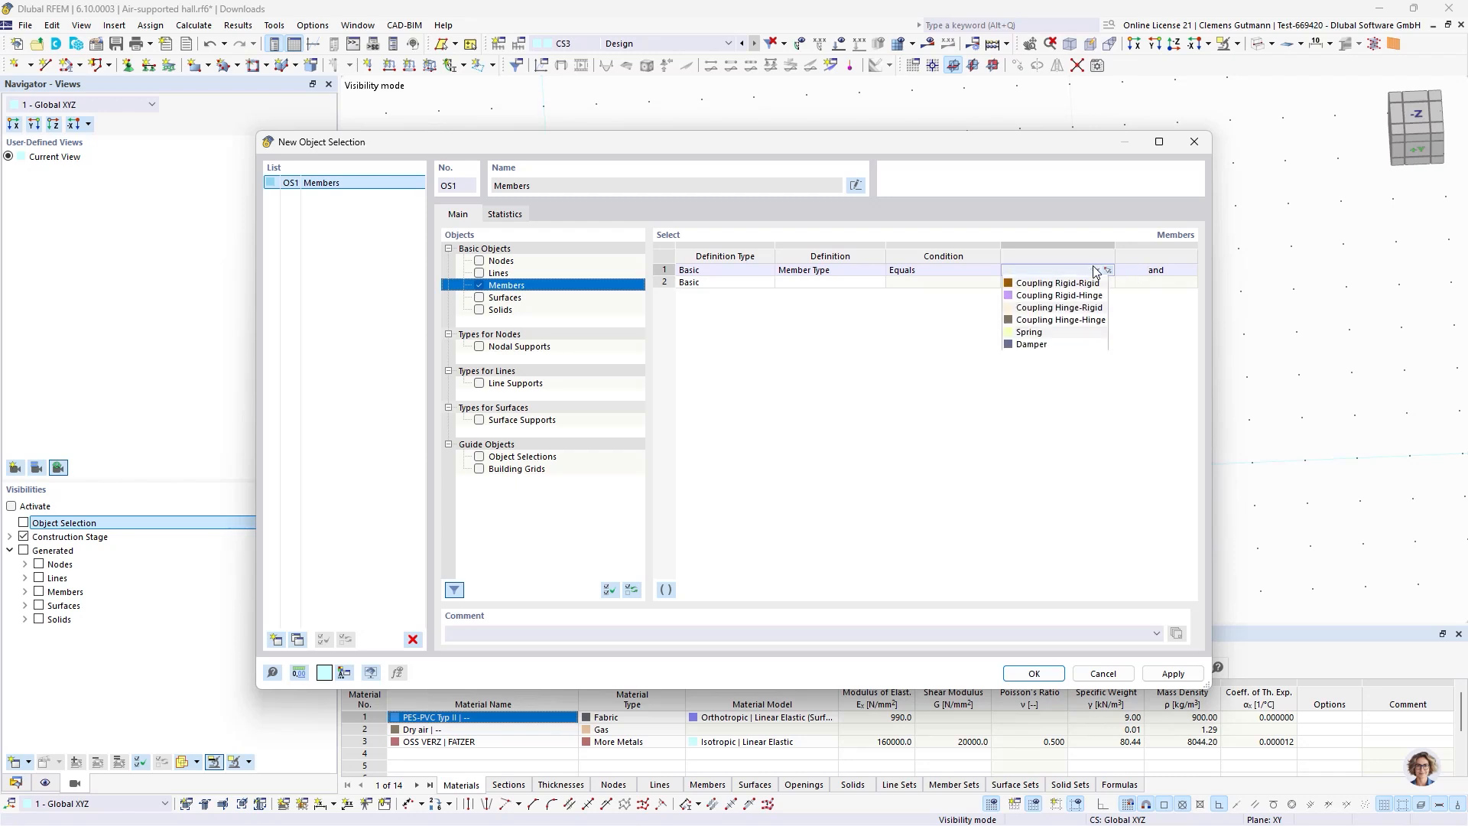
pyautogui.click(1057, 380)
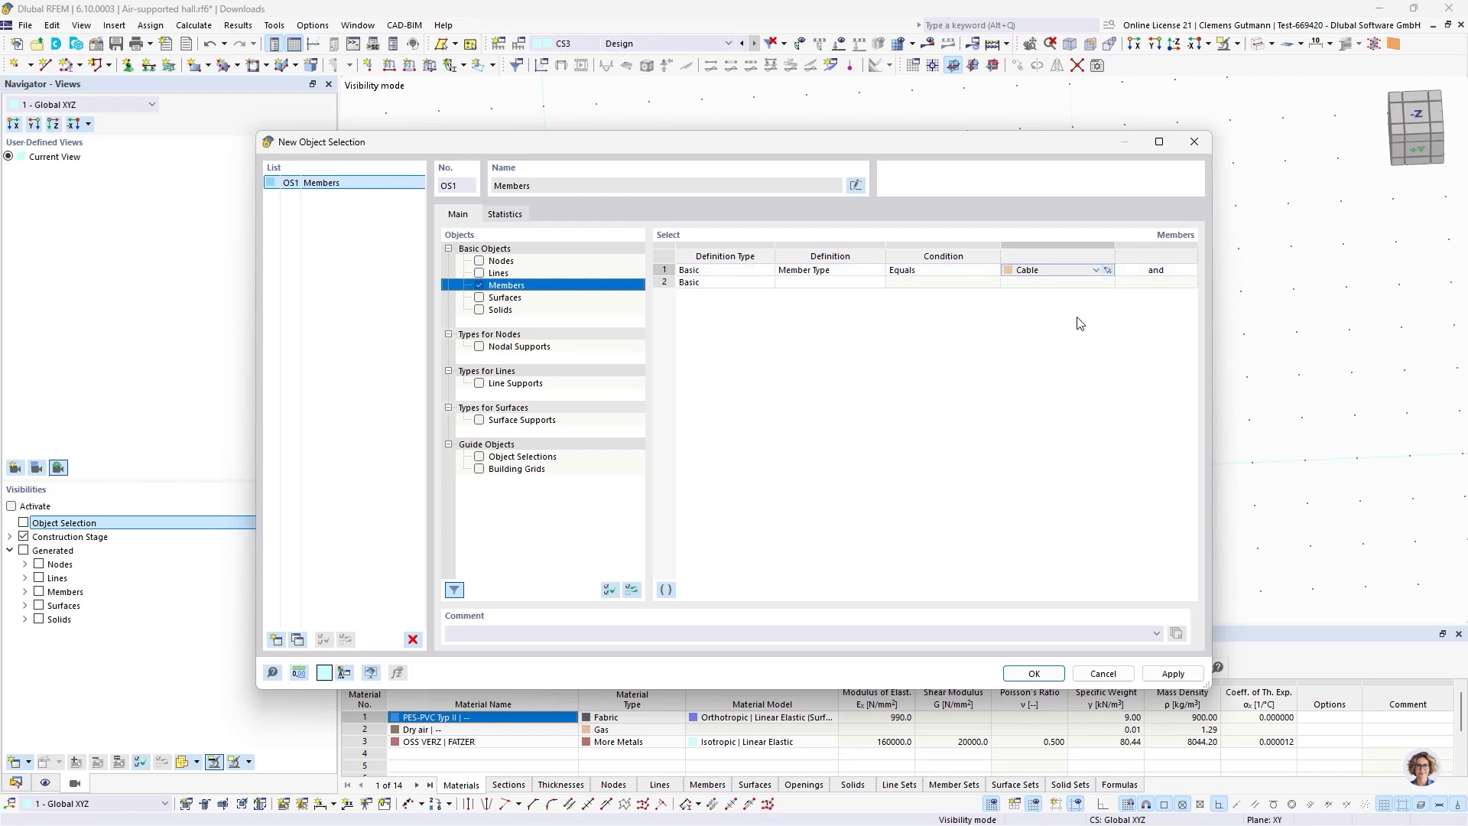
pyautogui.click(855, 187)
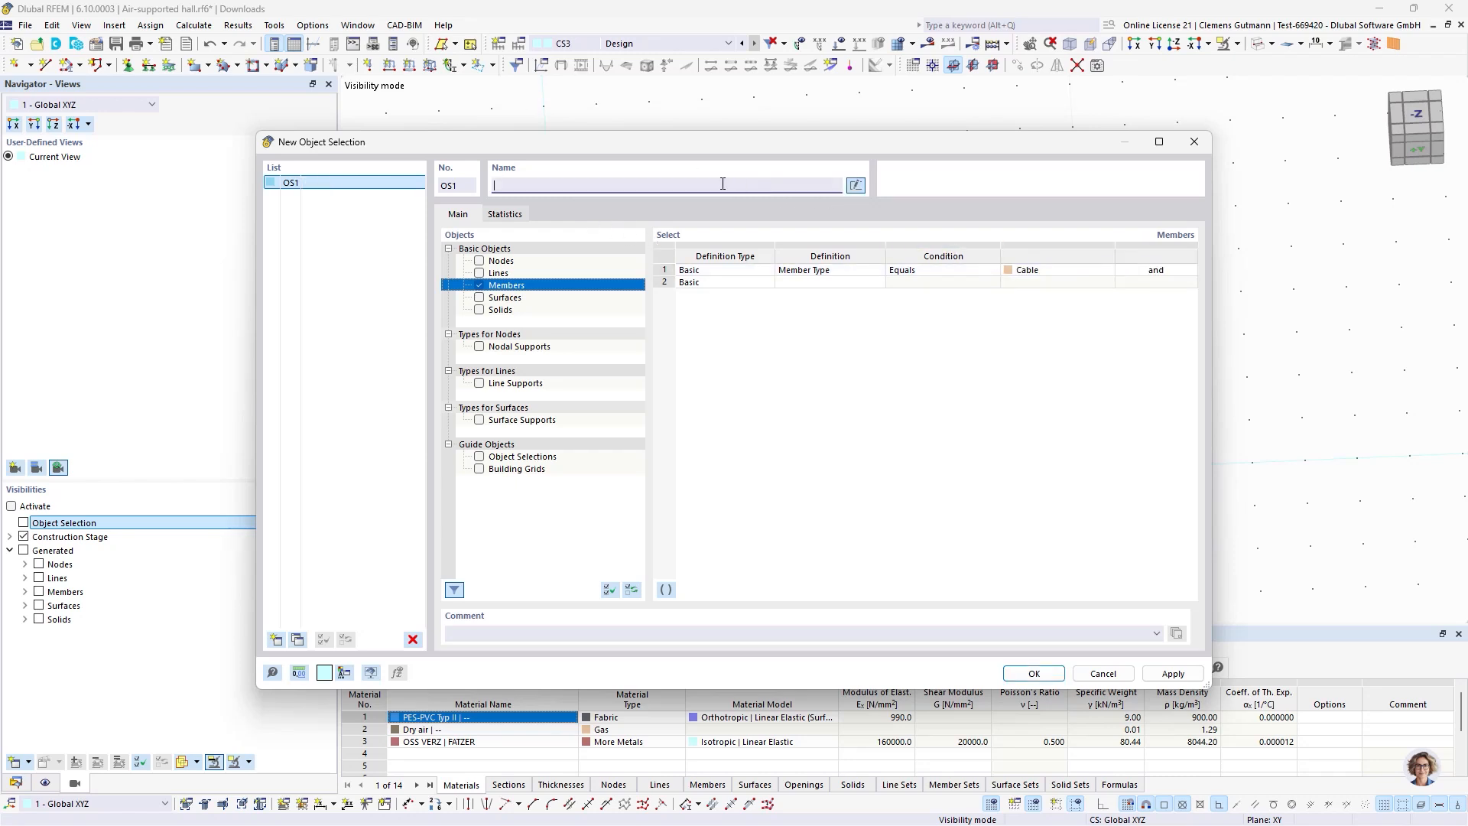
pyautogui.write('Cables')
# Add a second object selection named Membrane that filters surfaces whose stiffness type equals Membrane.
pyautogui.click(276, 639)
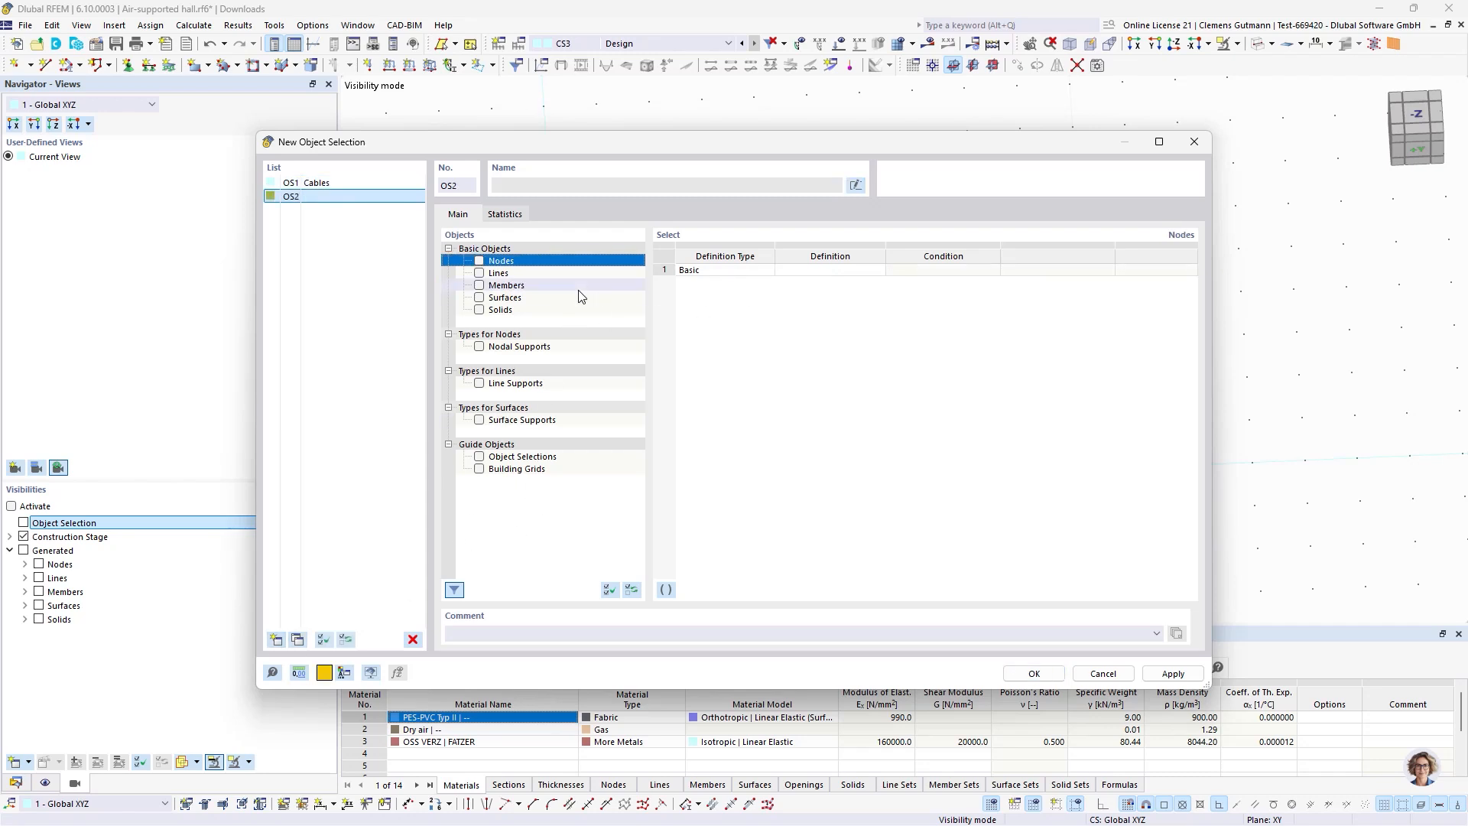
pyautogui.click(480, 297)
pyautogui.click(908, 270)
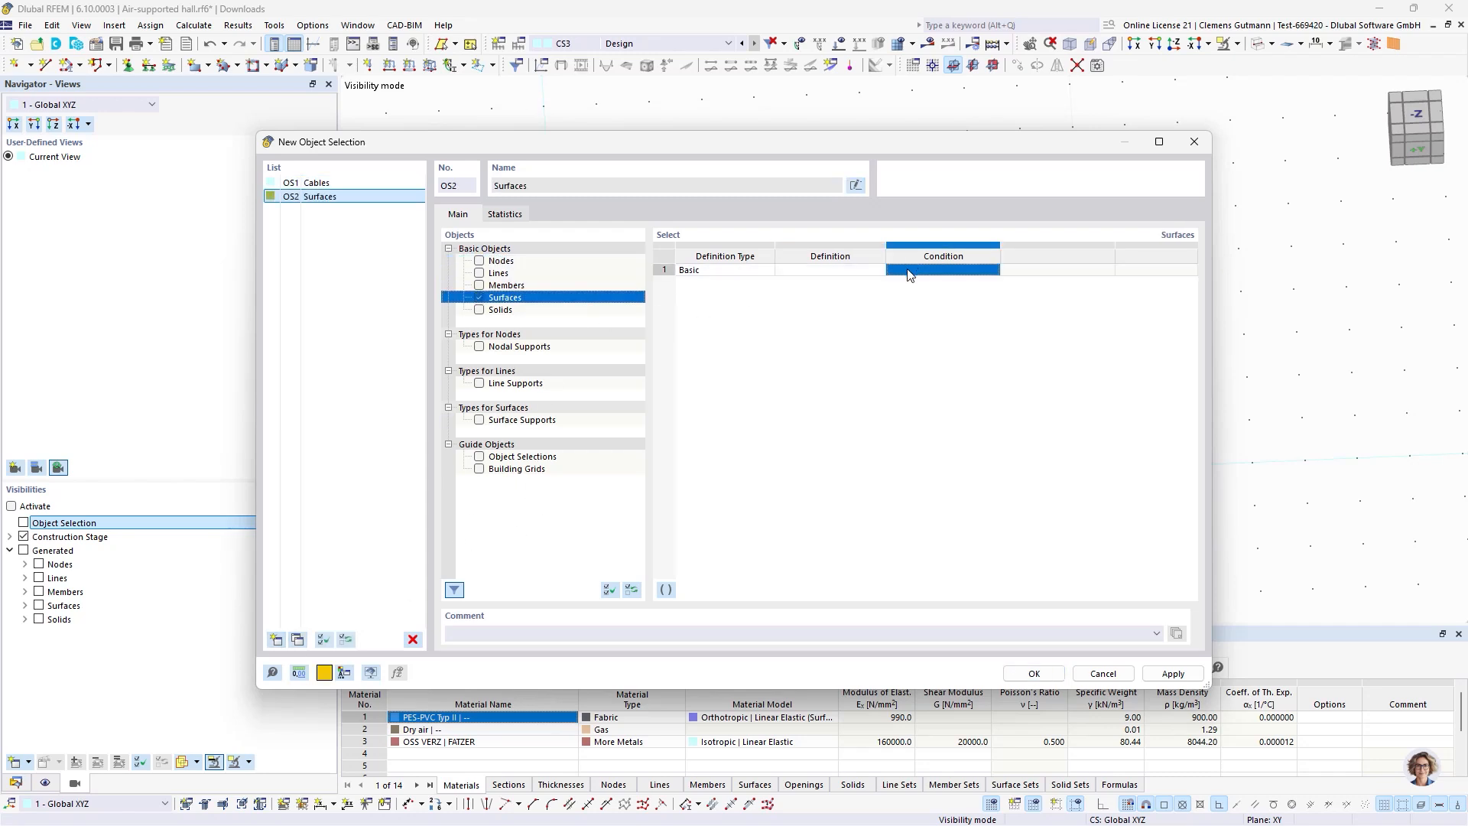
pyautogui.click(868, 272)
pyautogui.click(848, 272)
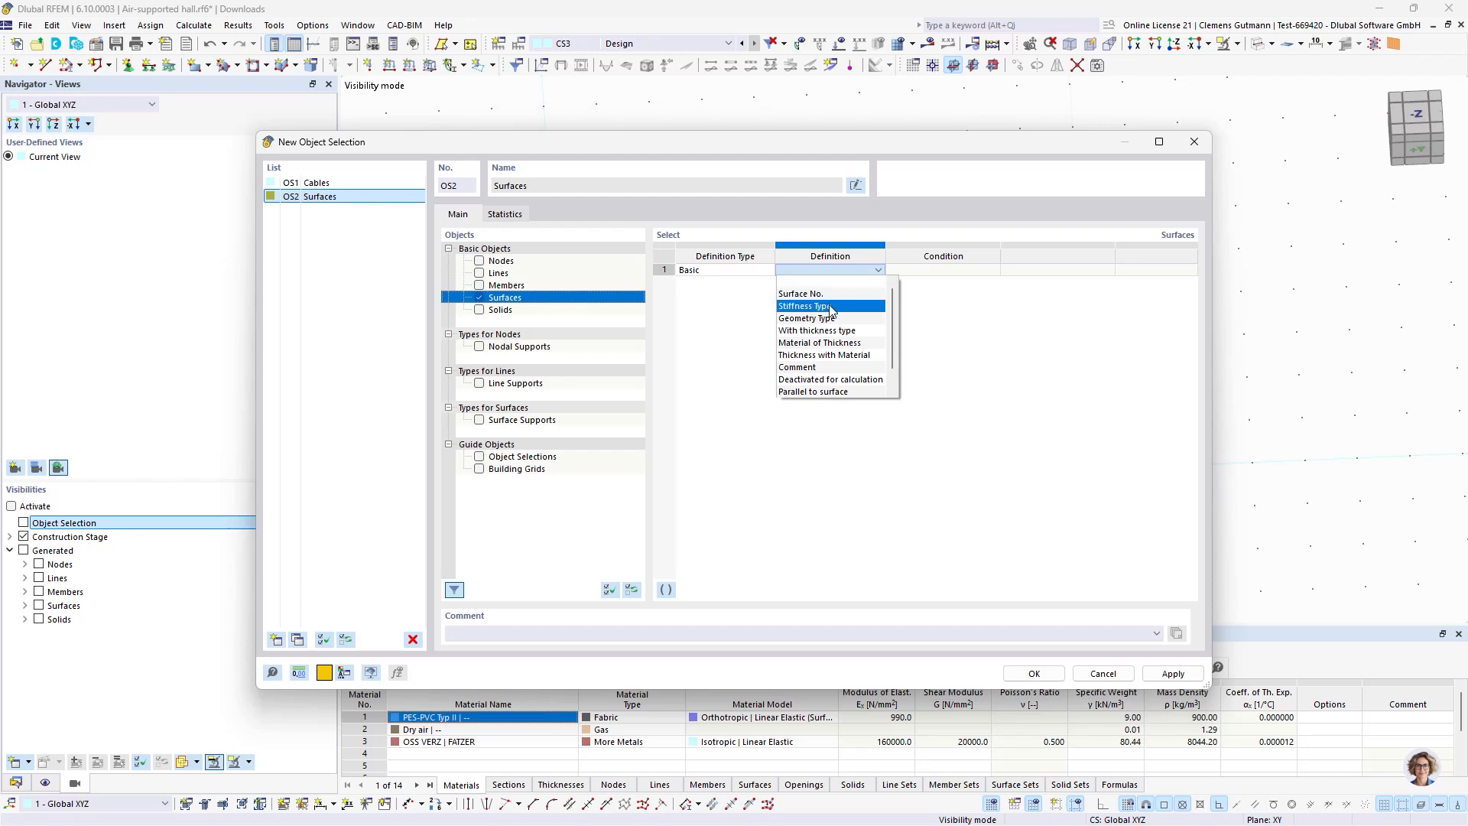
pyautogui.click(830, 307)
pyautogui.click(1063, 269)
pyautogui.click(1096, 270)
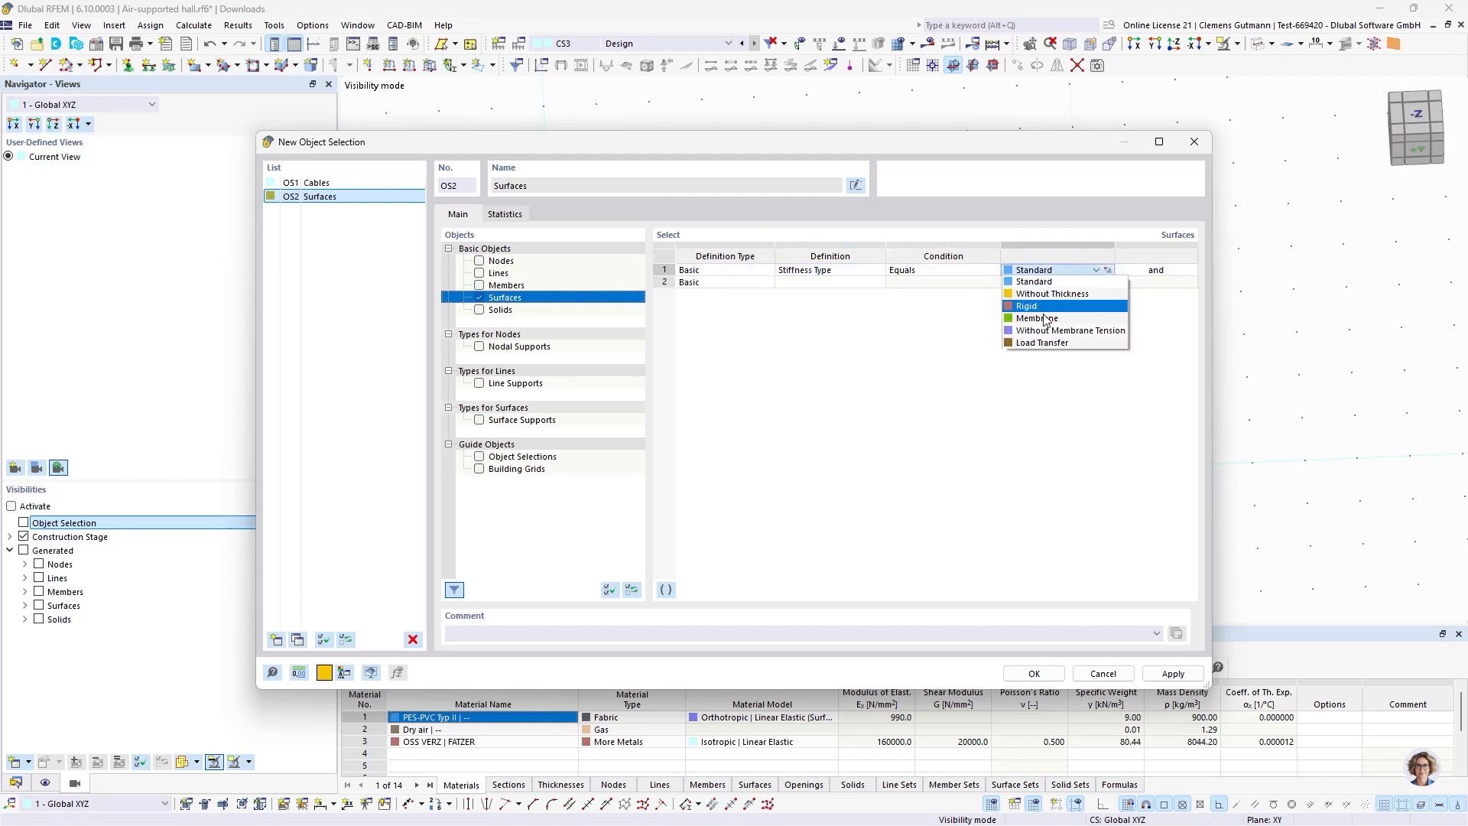
pyautogui.click(1044, 318)
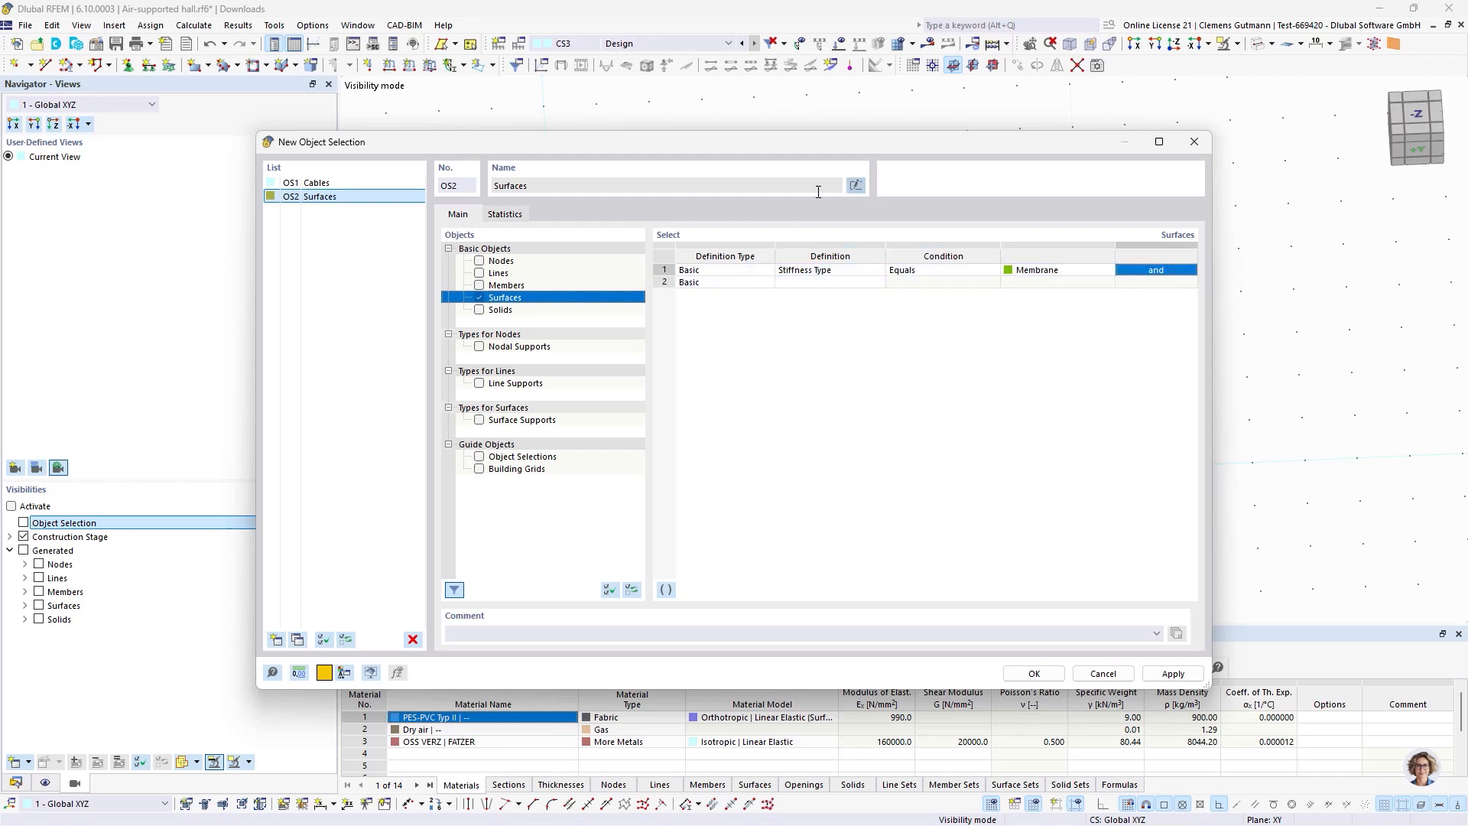
pyautogui.doubleClick(711, 187)
pyautogui.write('Membrane')
pyautogui.press('Tab')
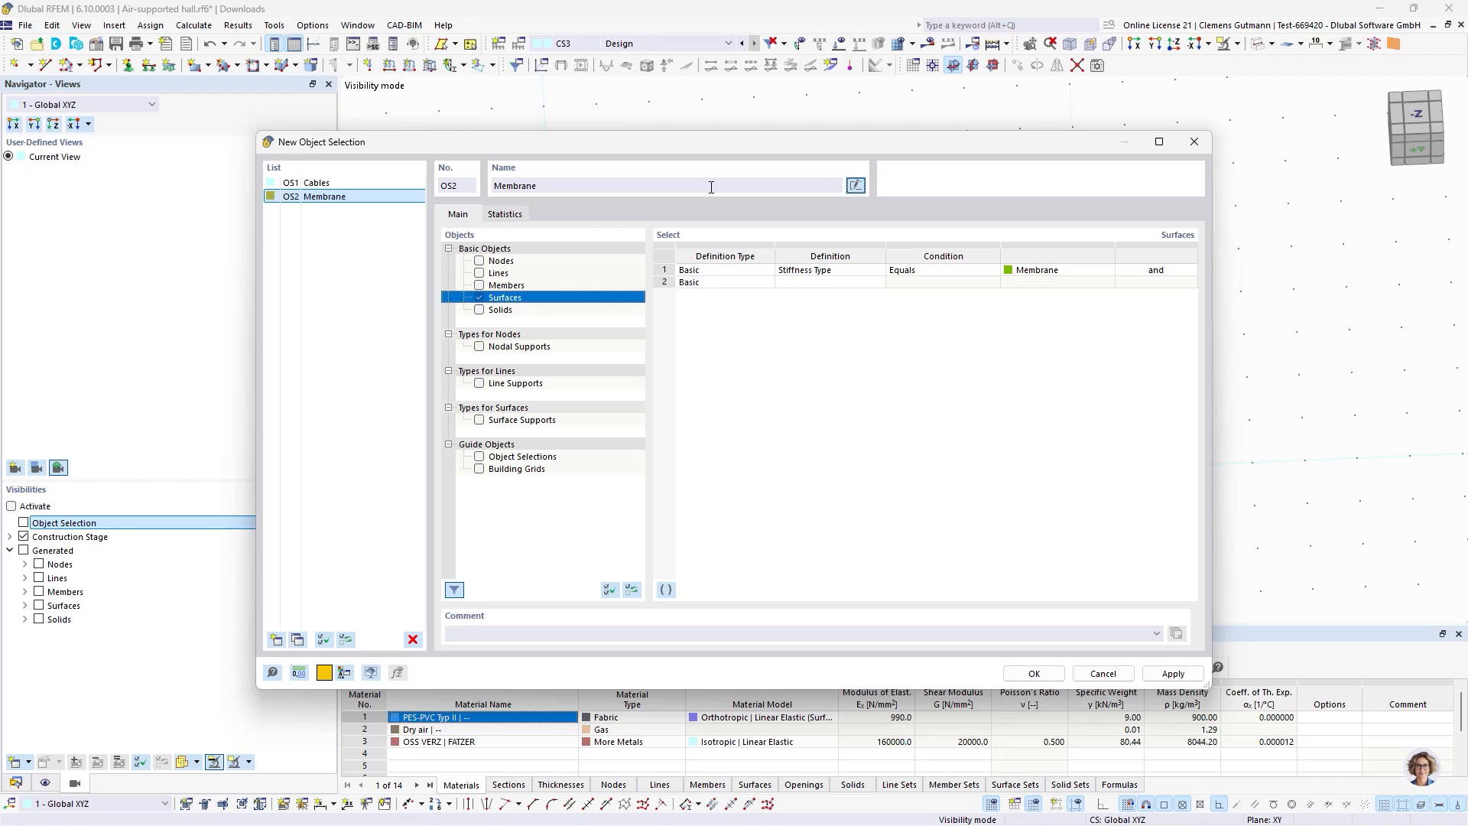
# Add a third object selection that filters solids whose solid type equals Gas.
pyautogui.click(276, 639)
pyautogui.click(479, 309)
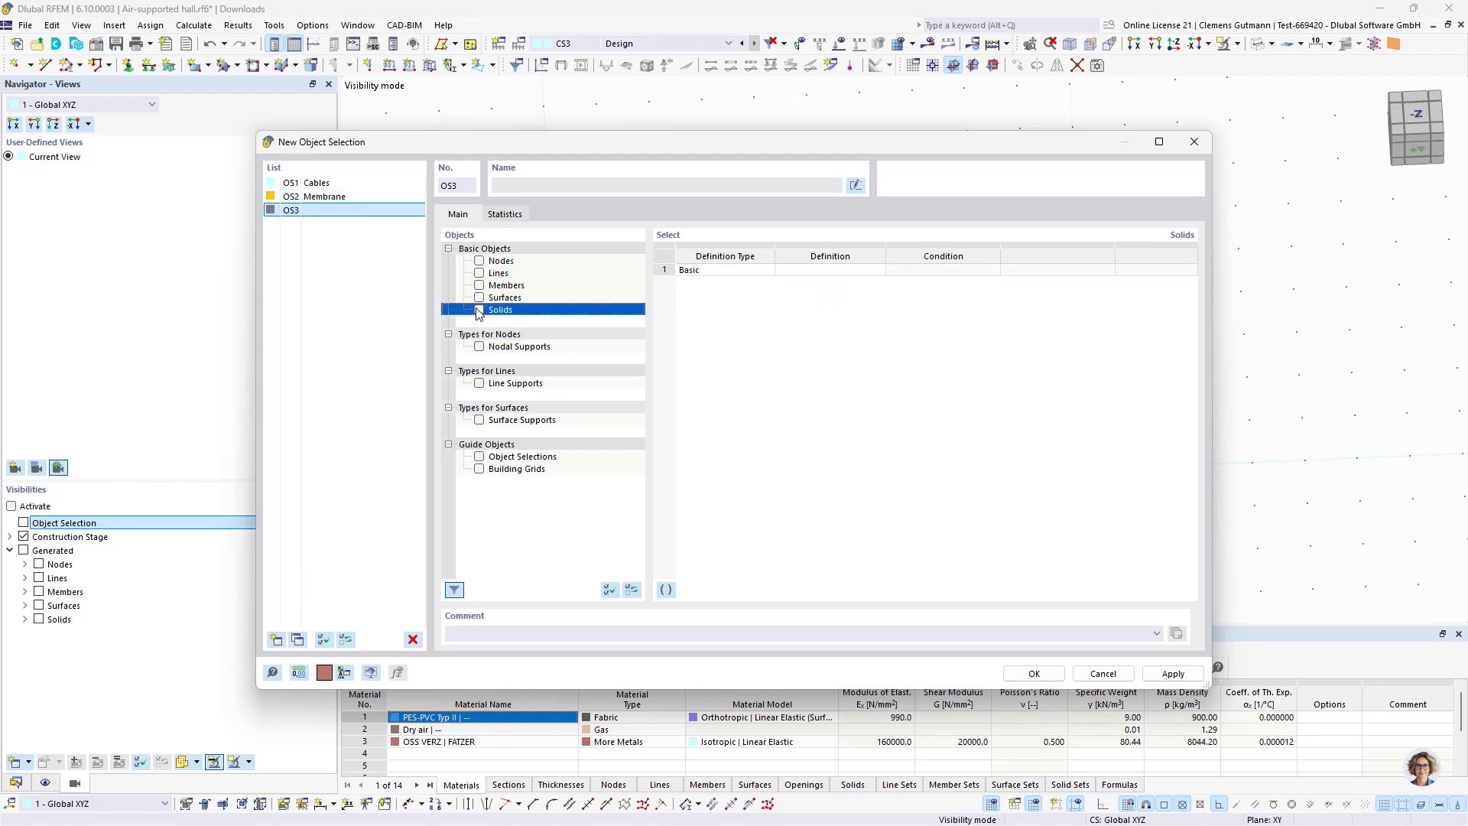
pyautogui.click(835, 270)
pyautogui.click(844, 271)
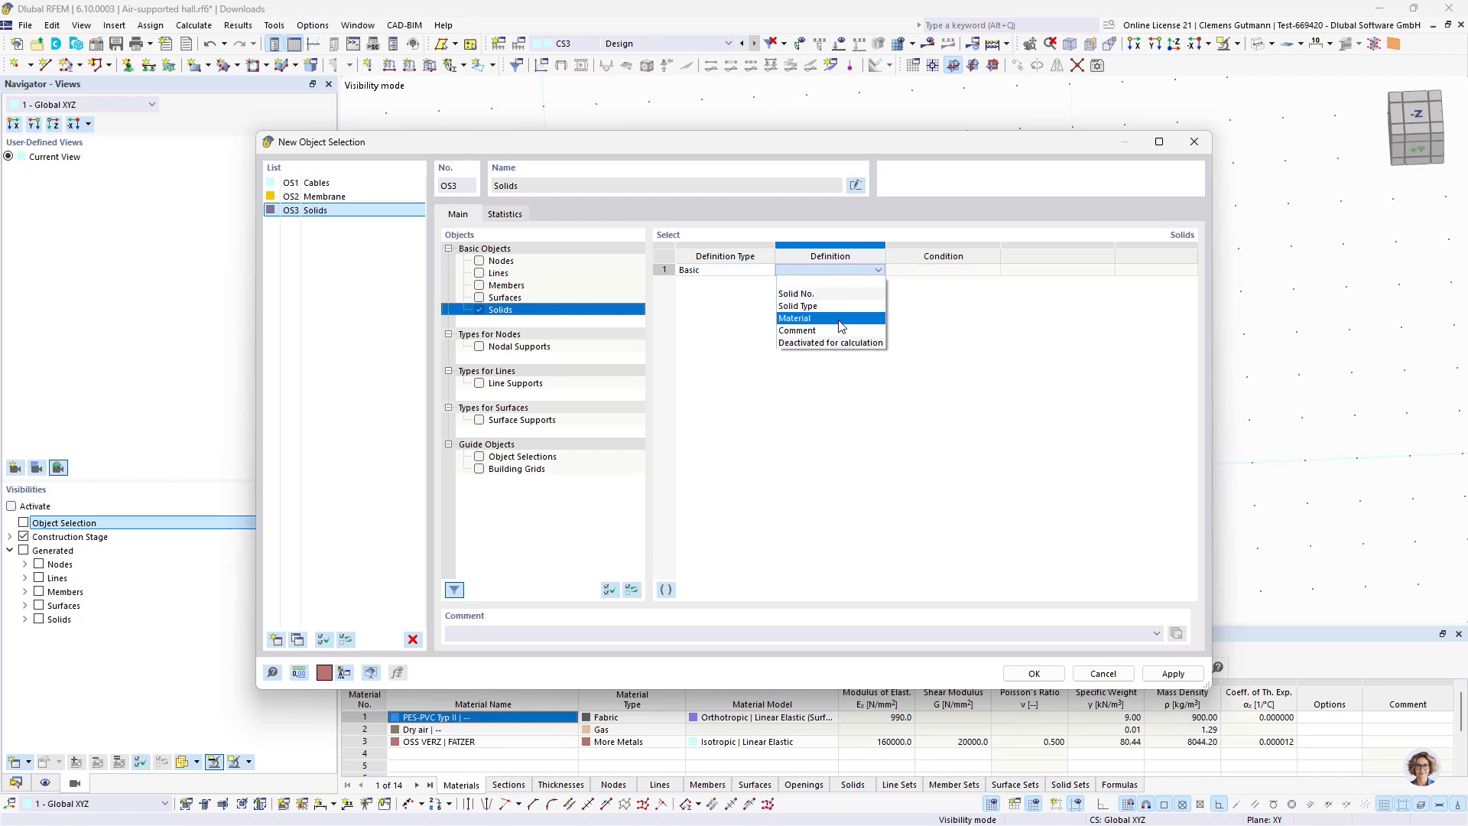
pyautogui.click(798, 281)
pyautogui.click(1055, 270)
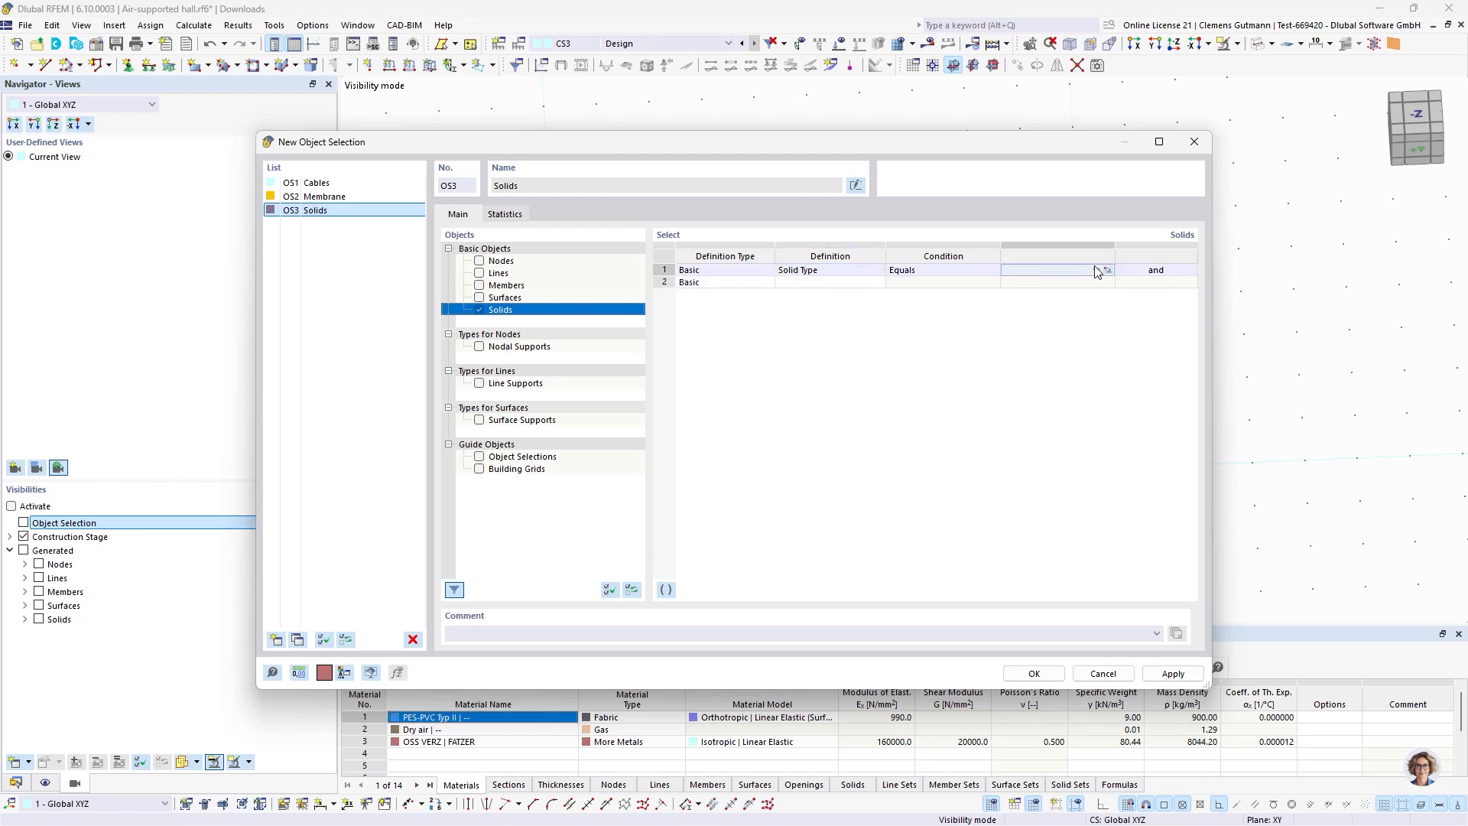
pyautogui.click(1095, 270)
pyautogui.click(1029, 294)
# Rename the solids object selection as Gas and accept the object selections.
pyautogui.click(856, 186)
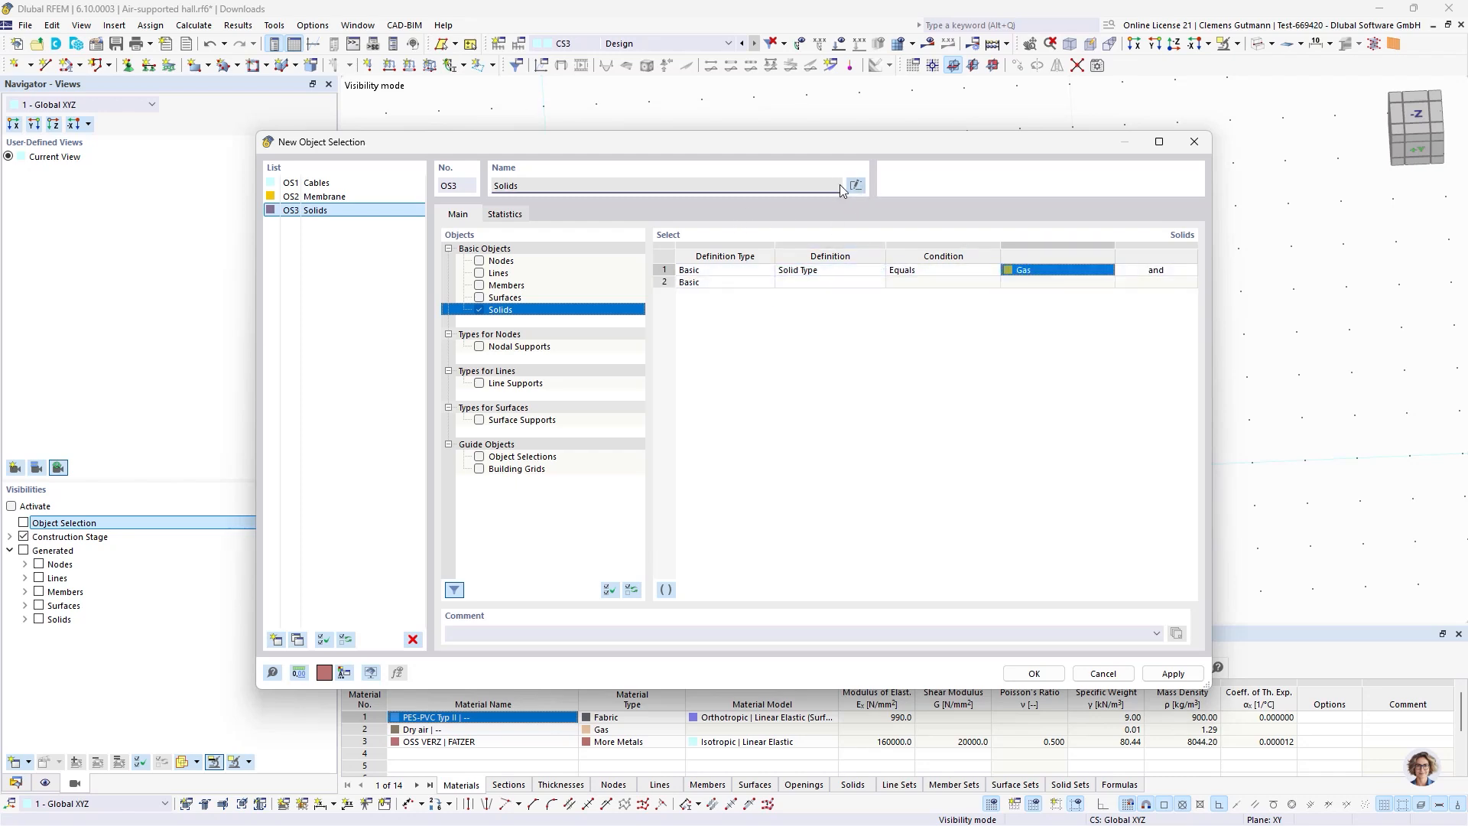
pyautogui.doubleClick(814, 185)
pyautogui.press('BackSpace')
pyautogui.write('Gas')
pyautogui.press('Tab')
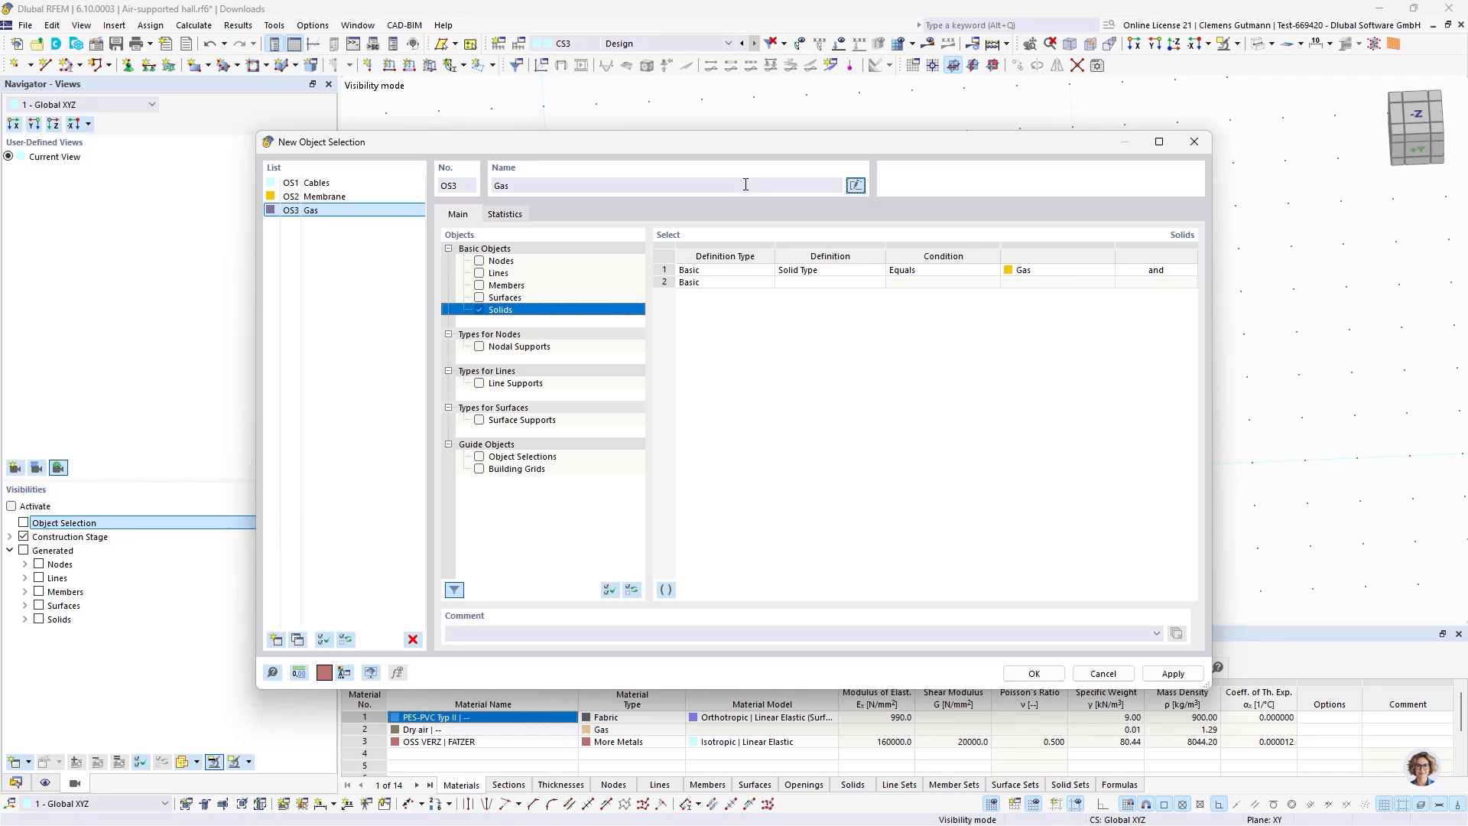
pyautogui.click(1033, 673)
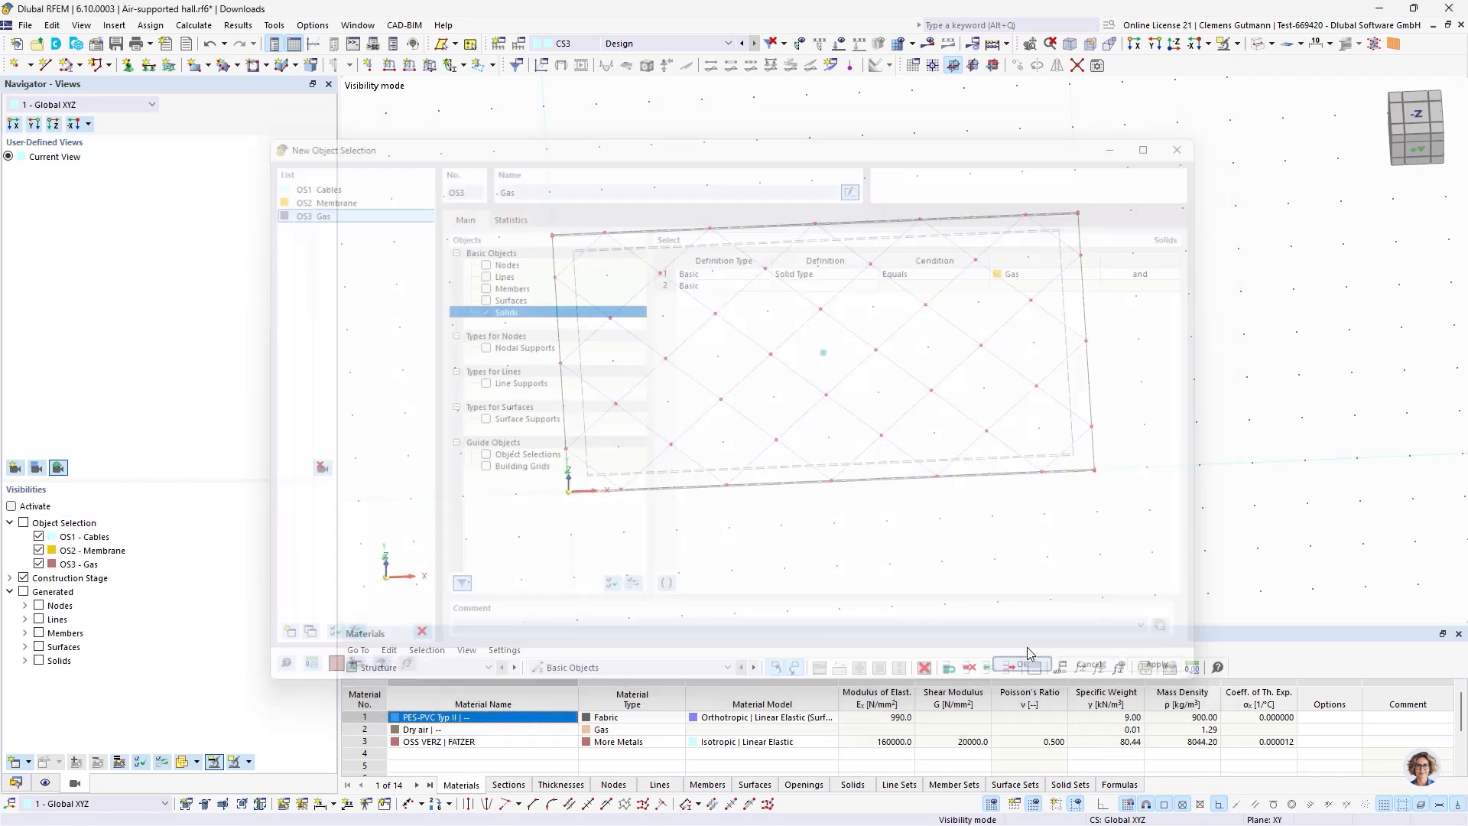
# Restrict the displayed model to the Membrane object selection by excluding construction stages, Gas and Cables and activating the visibility filter.
pyautogui.click(22, 577)
pyautogui.click(38, 564)
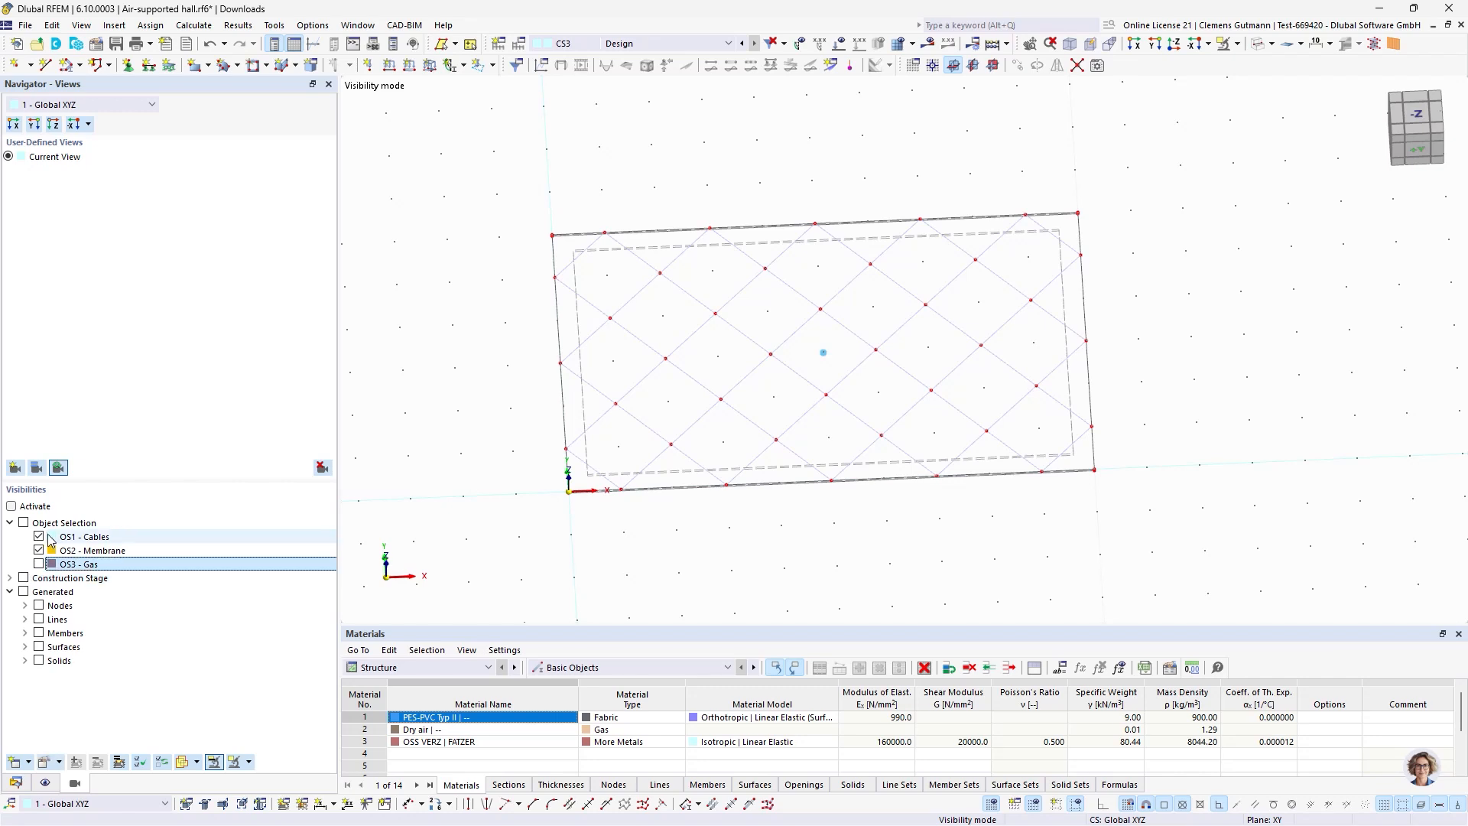
pyautogui.click(38, 536)
pyautogui.rightClick(692, 534)
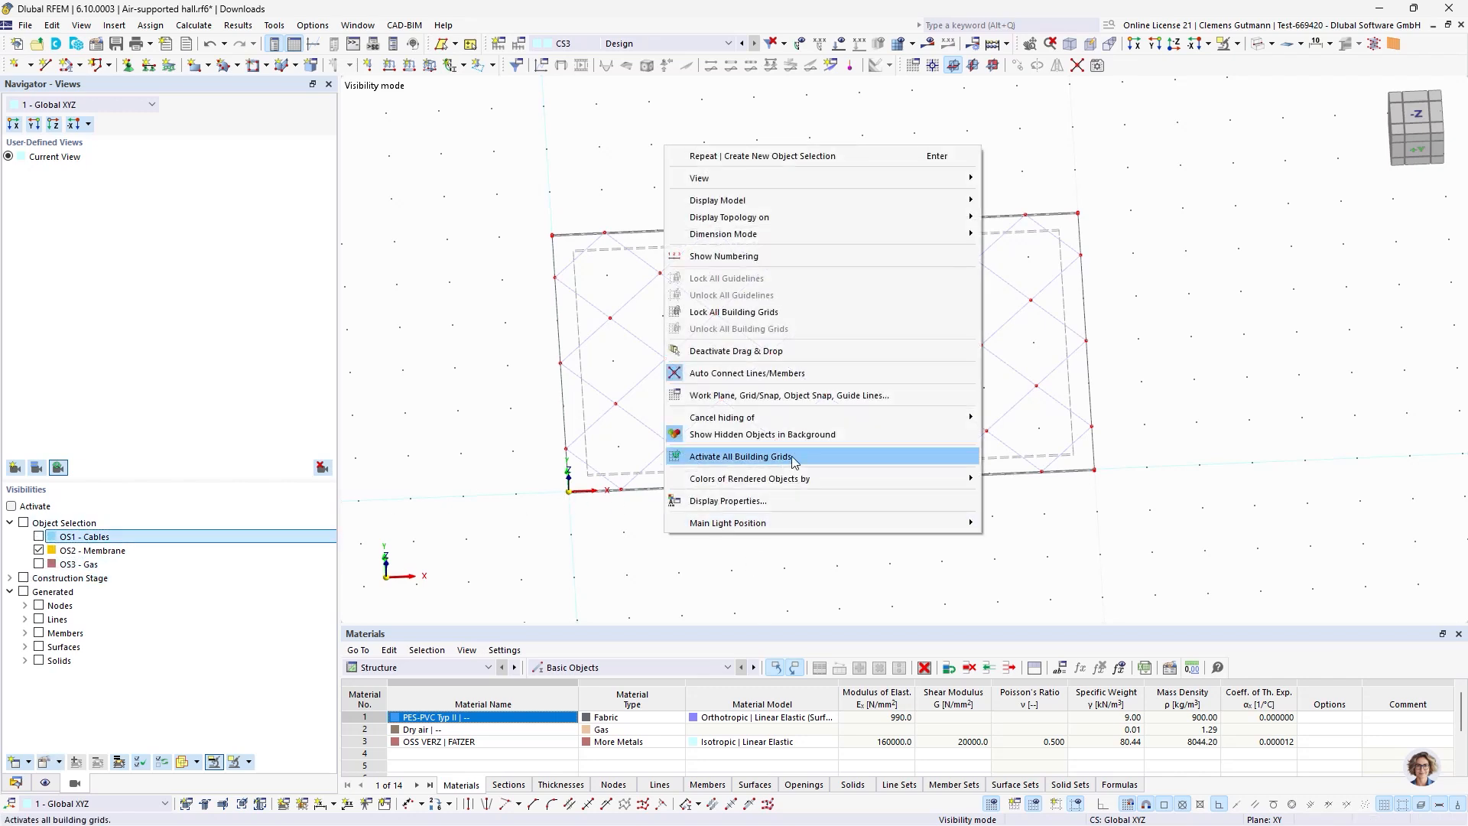
pyautogui.click(800, 549)
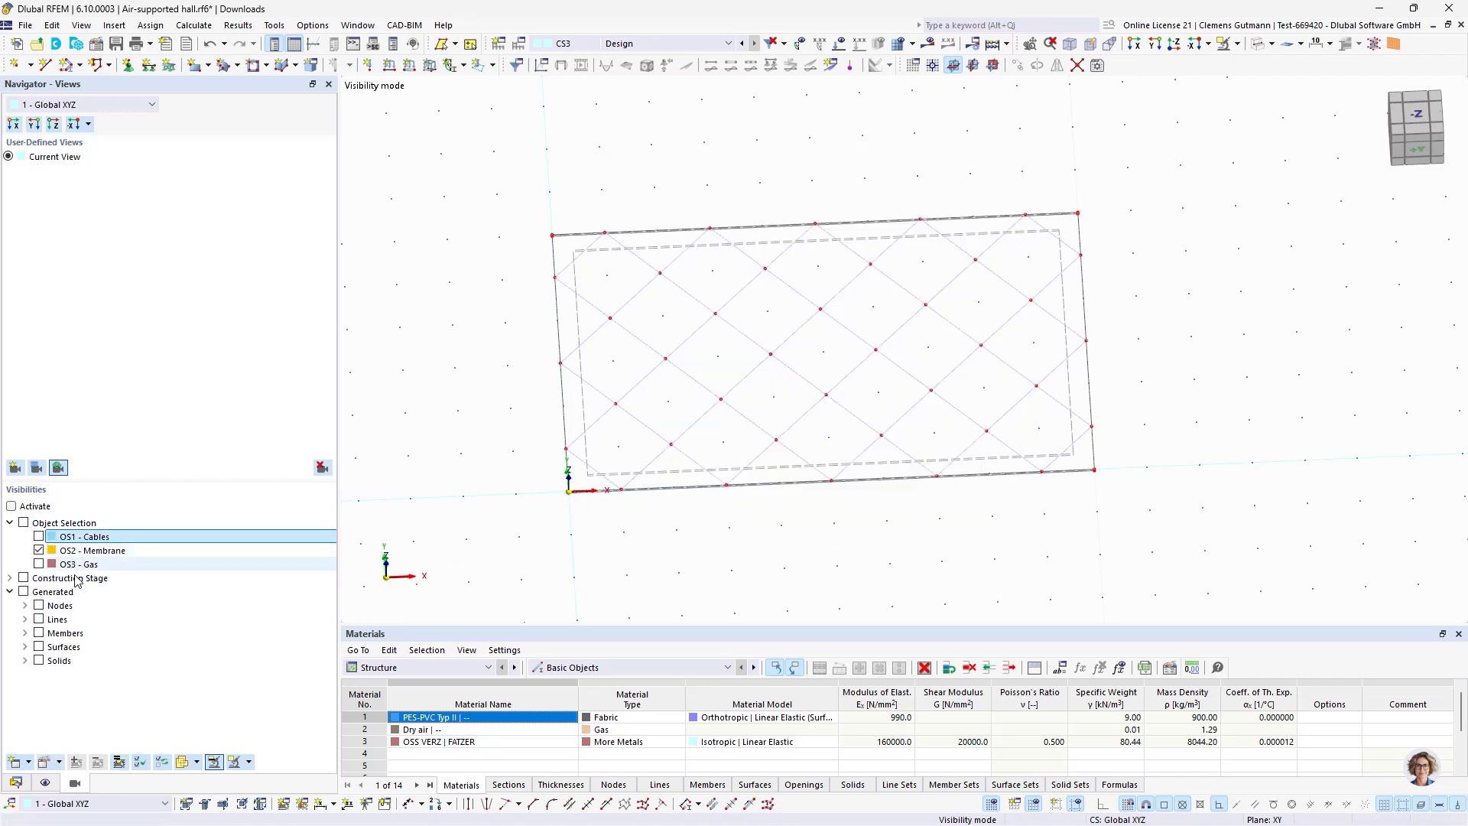
pyautogui.click(23, 522)
pyautogui.click(12, 505)
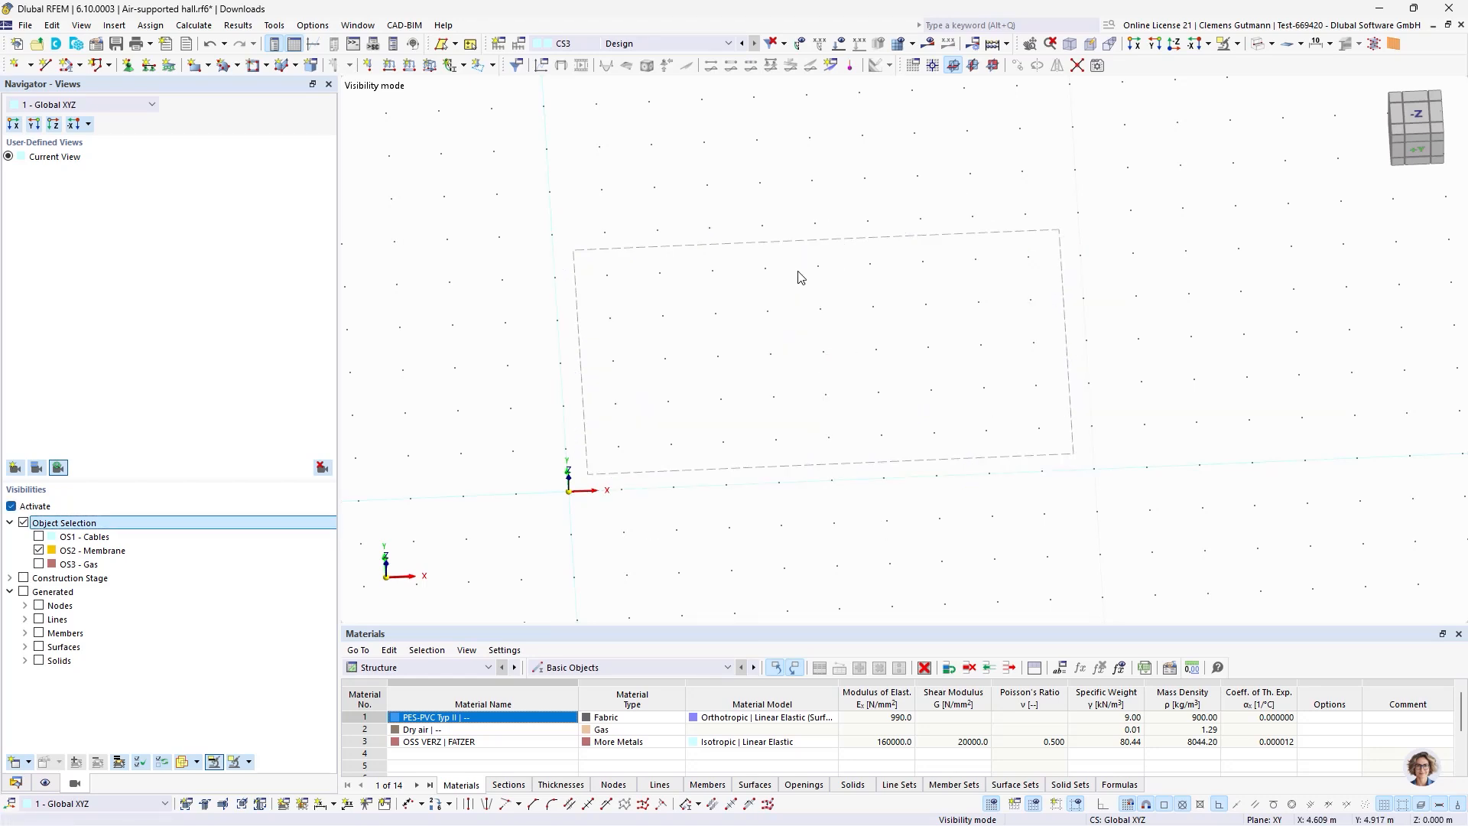
# Start a new surface load on the membrane surface in LC1 Form-finding 1 with load type Form-Finding.
pyautogui.click(812, 240)
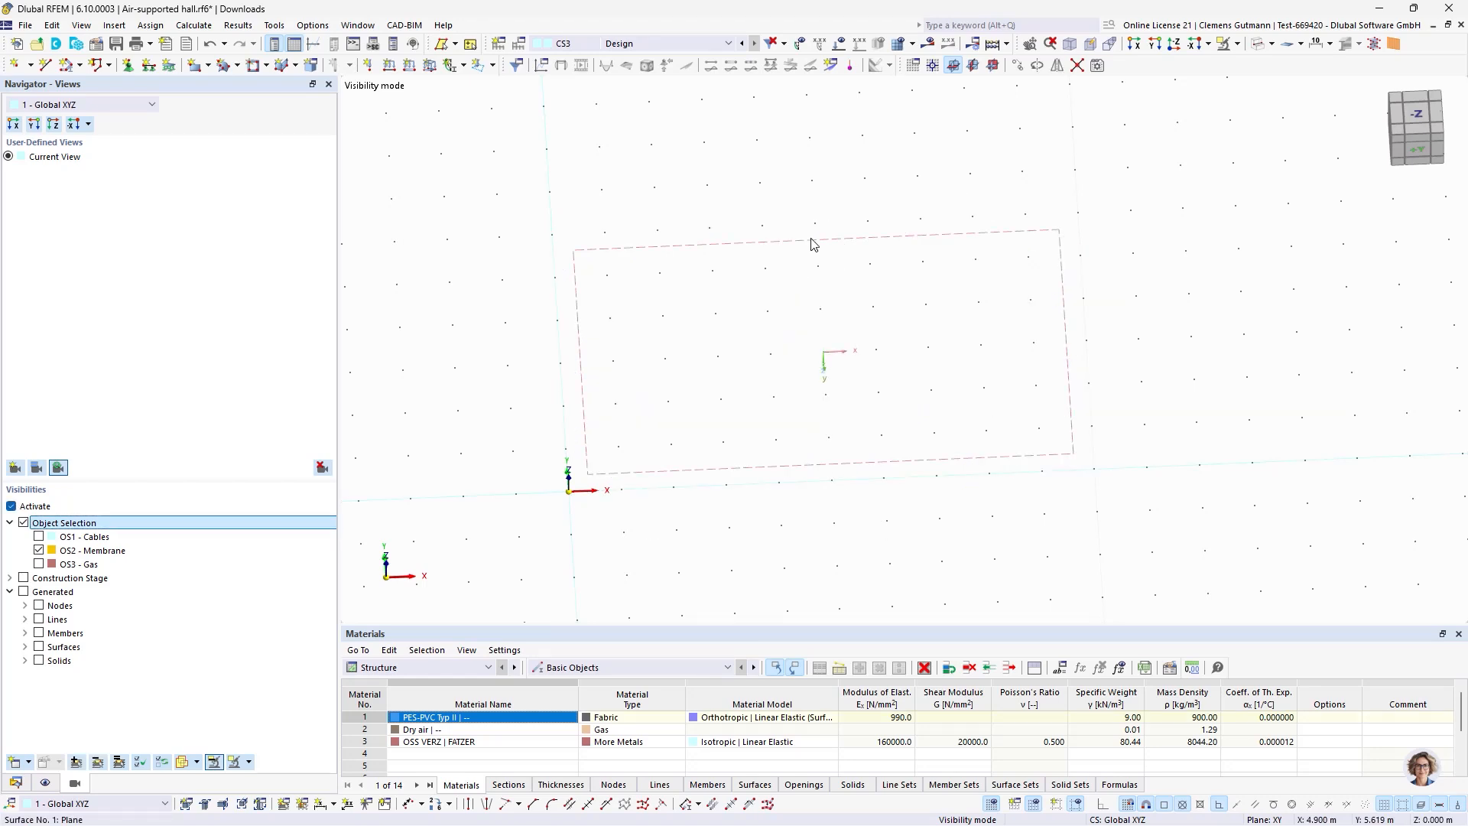
pyautogui.click(430, 65)
pyautogui.click(854, 597)
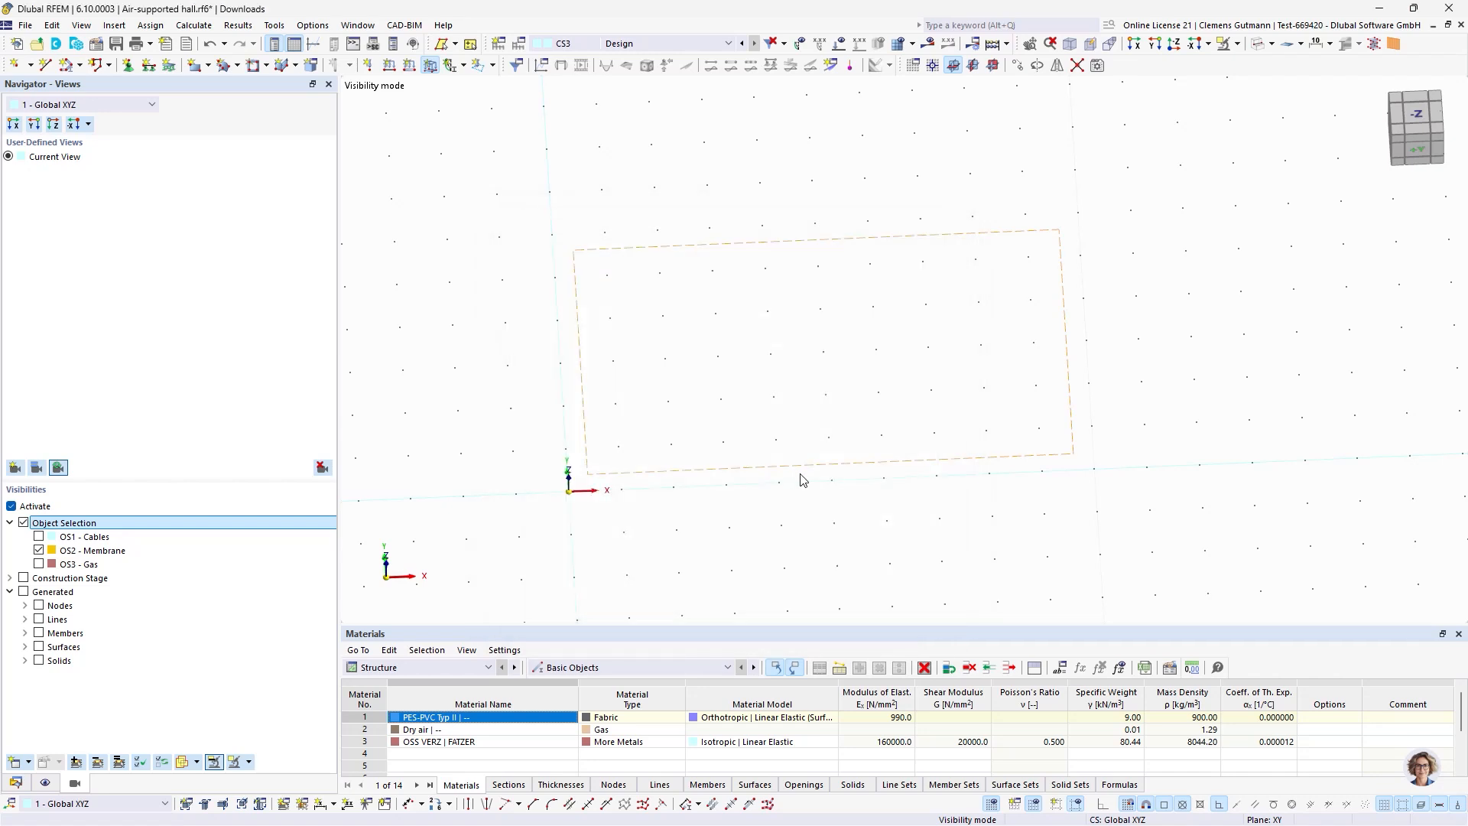
pyautogui.click(401, 256)
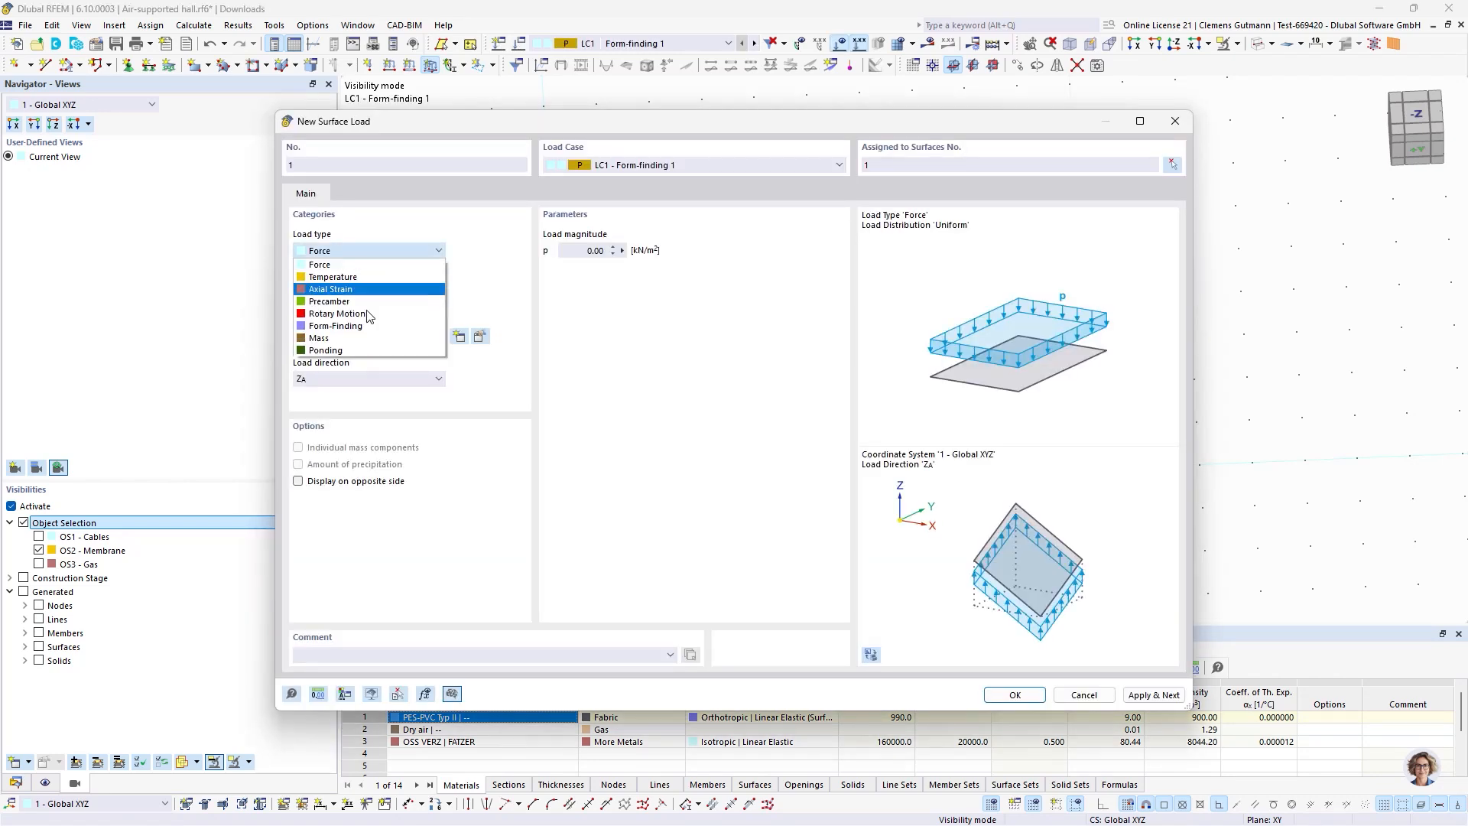
pyautogui.click(357, 328)
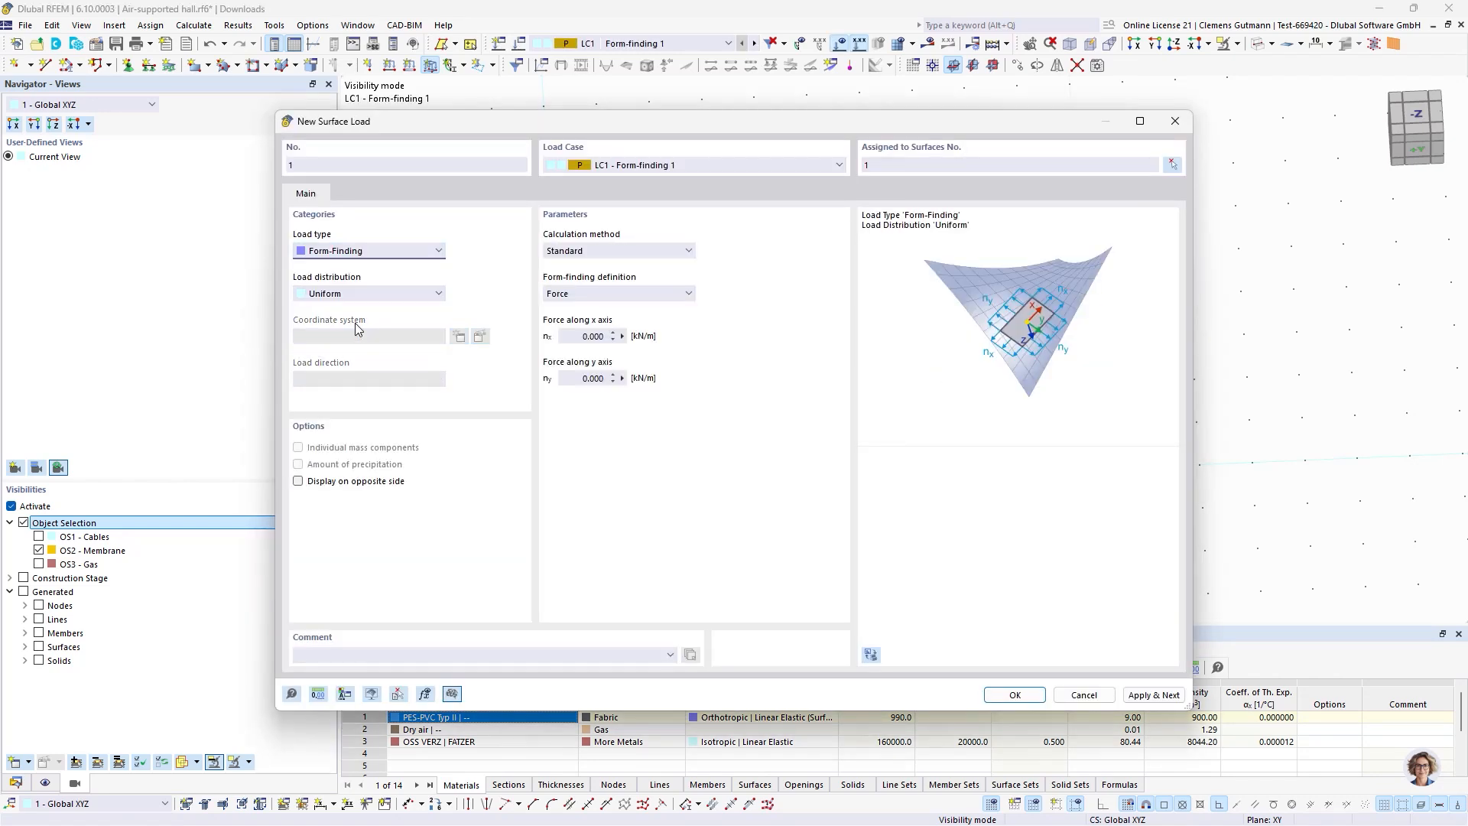
# Try the Projection calculation method, return to Standard, and preview the Force and Stress form-finding definitions.
pyautogui.click(676, 252)
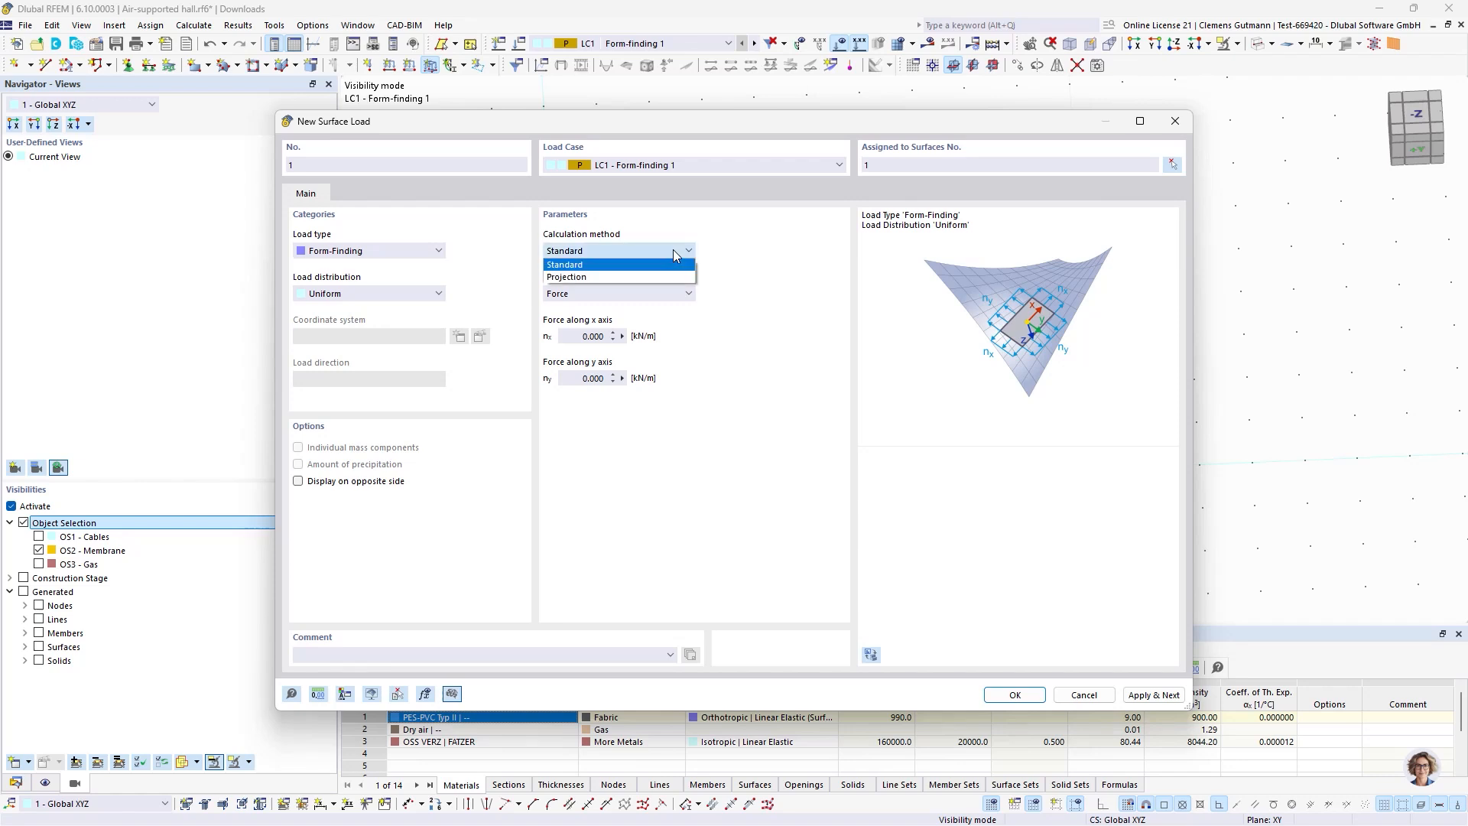
pyautogui.click(597, 276)
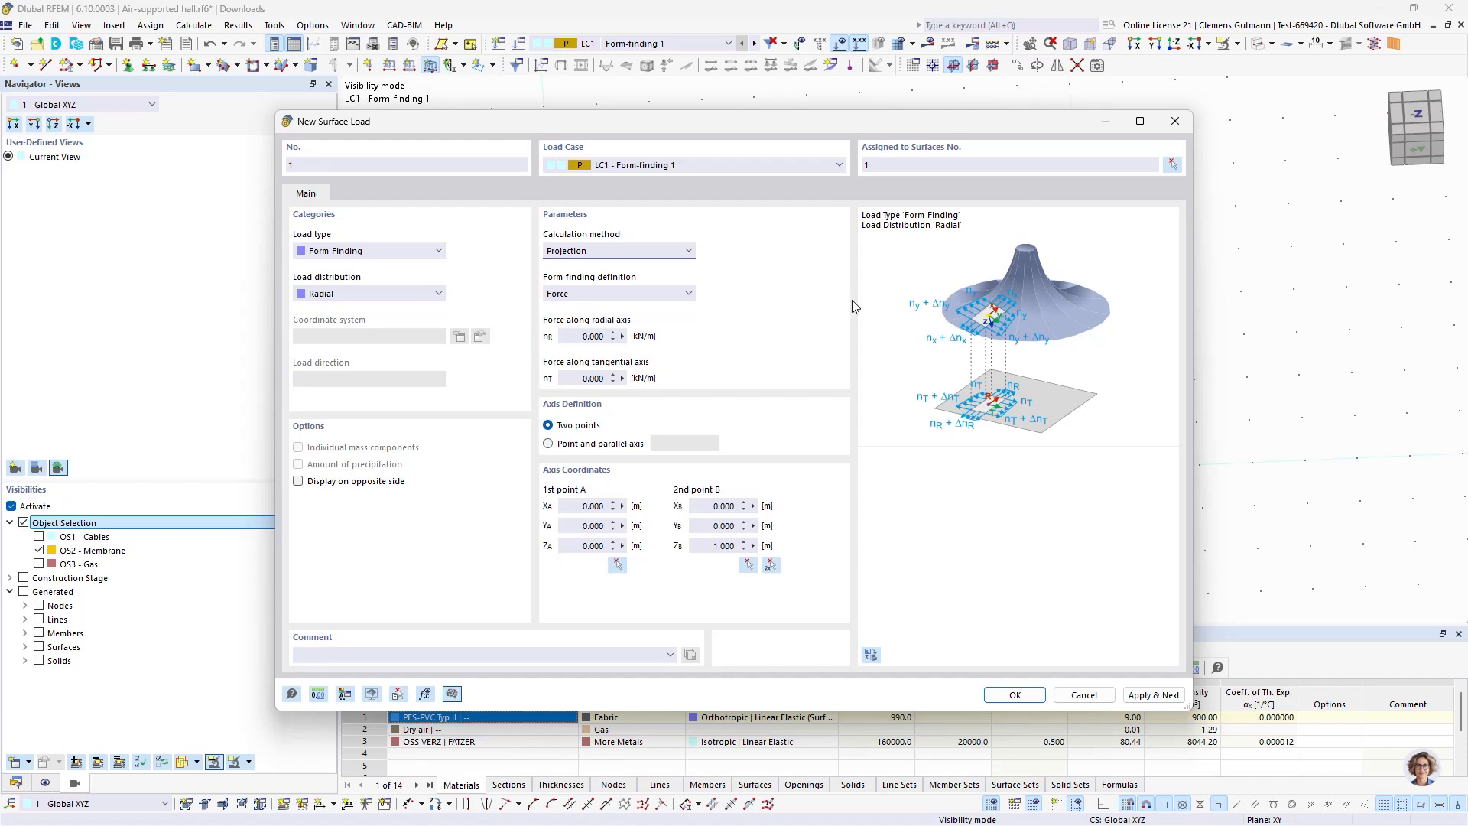
pyautogui.click(630, 255)
pyautogui.click(604, 264)
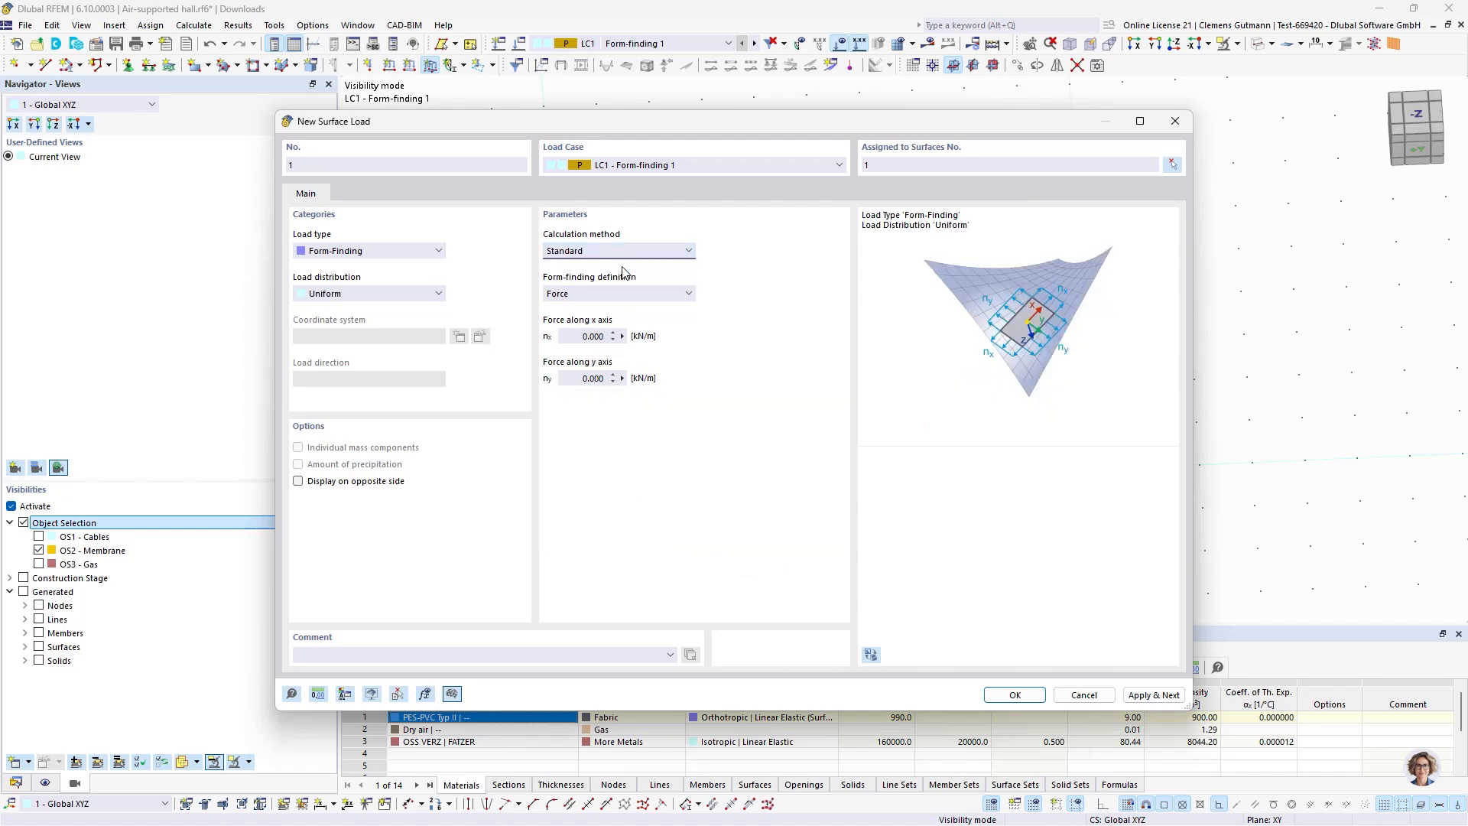
pyautogui.click(623, 295)
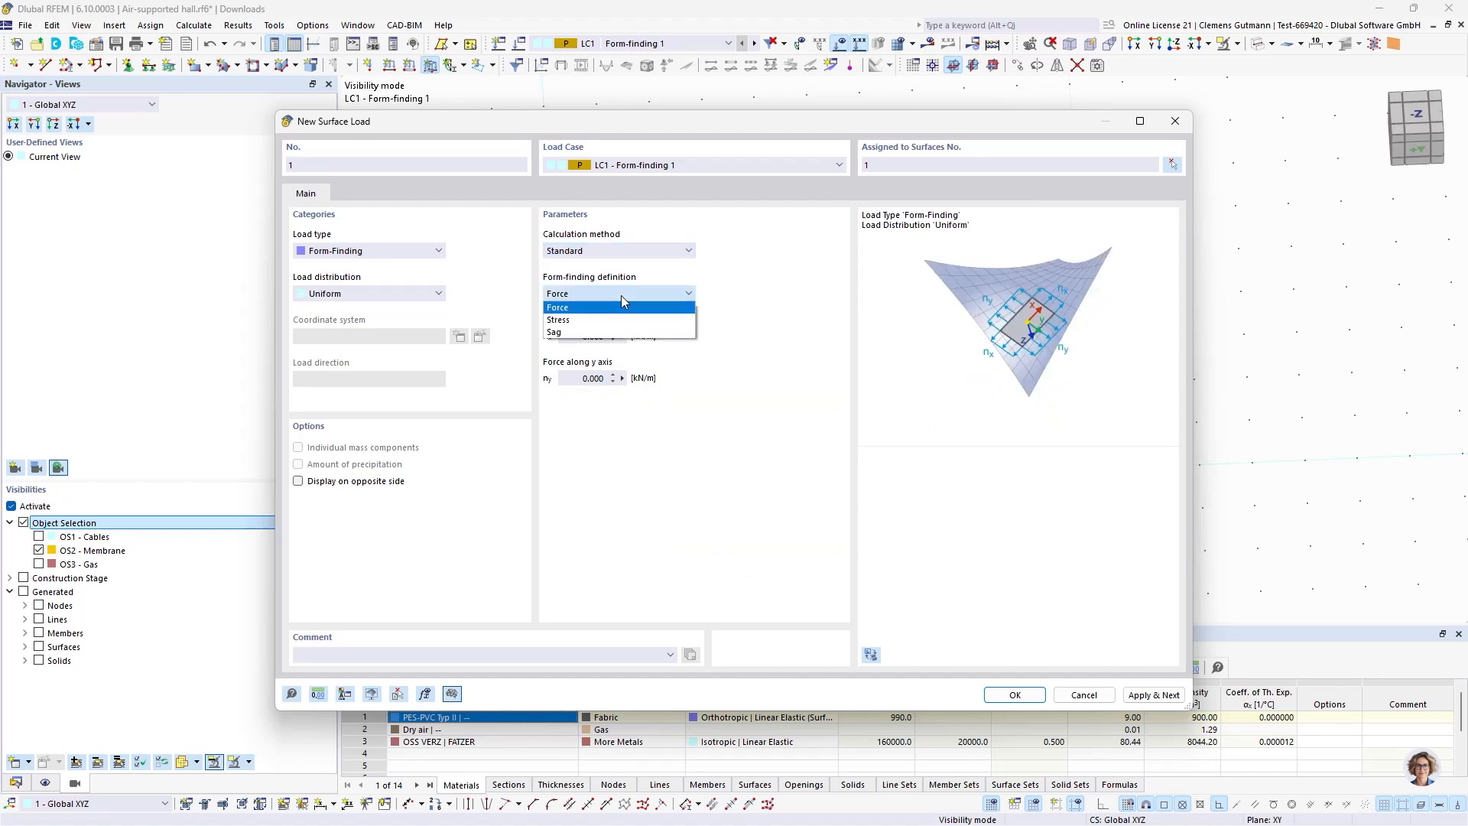
pyautogui.click(581, 306)
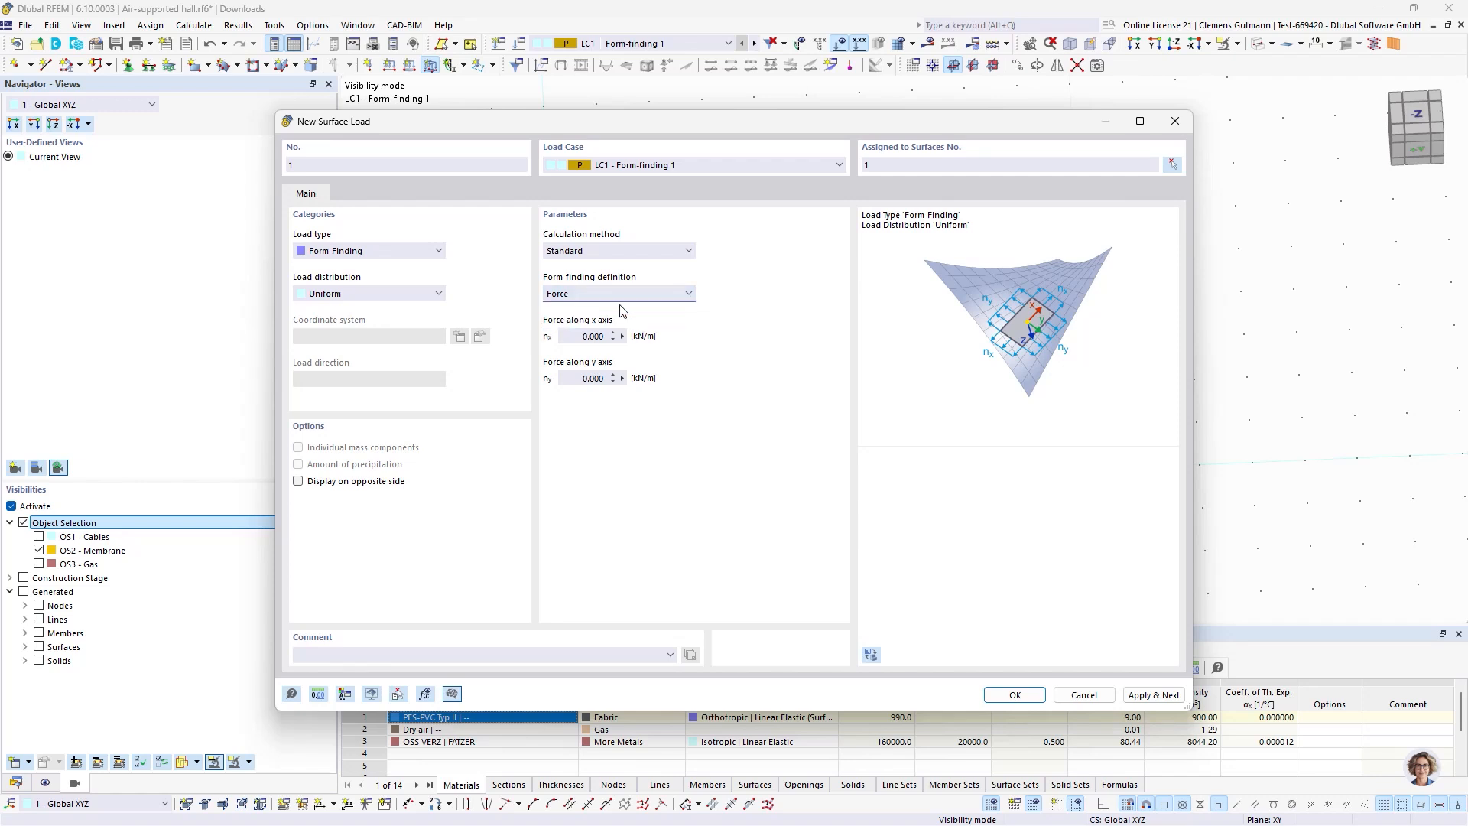
pyautogui.click(581, 294)
pyautogui.click(581, 319)
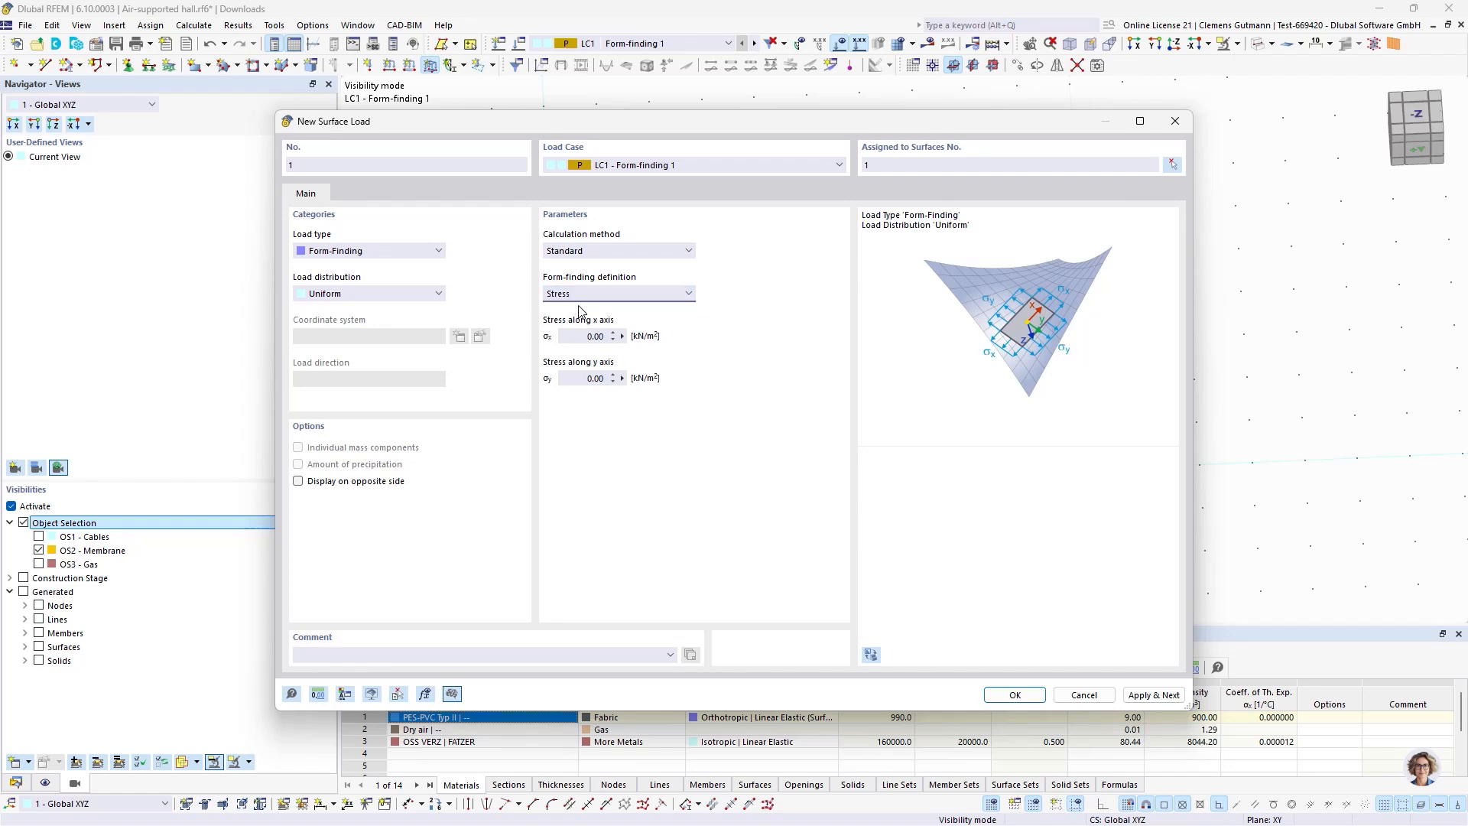
# Set the load's form-finding definition to Sag with a sag of 2 m.
pyautogui.click(581, 294)
pyautogui.click(570, 332)
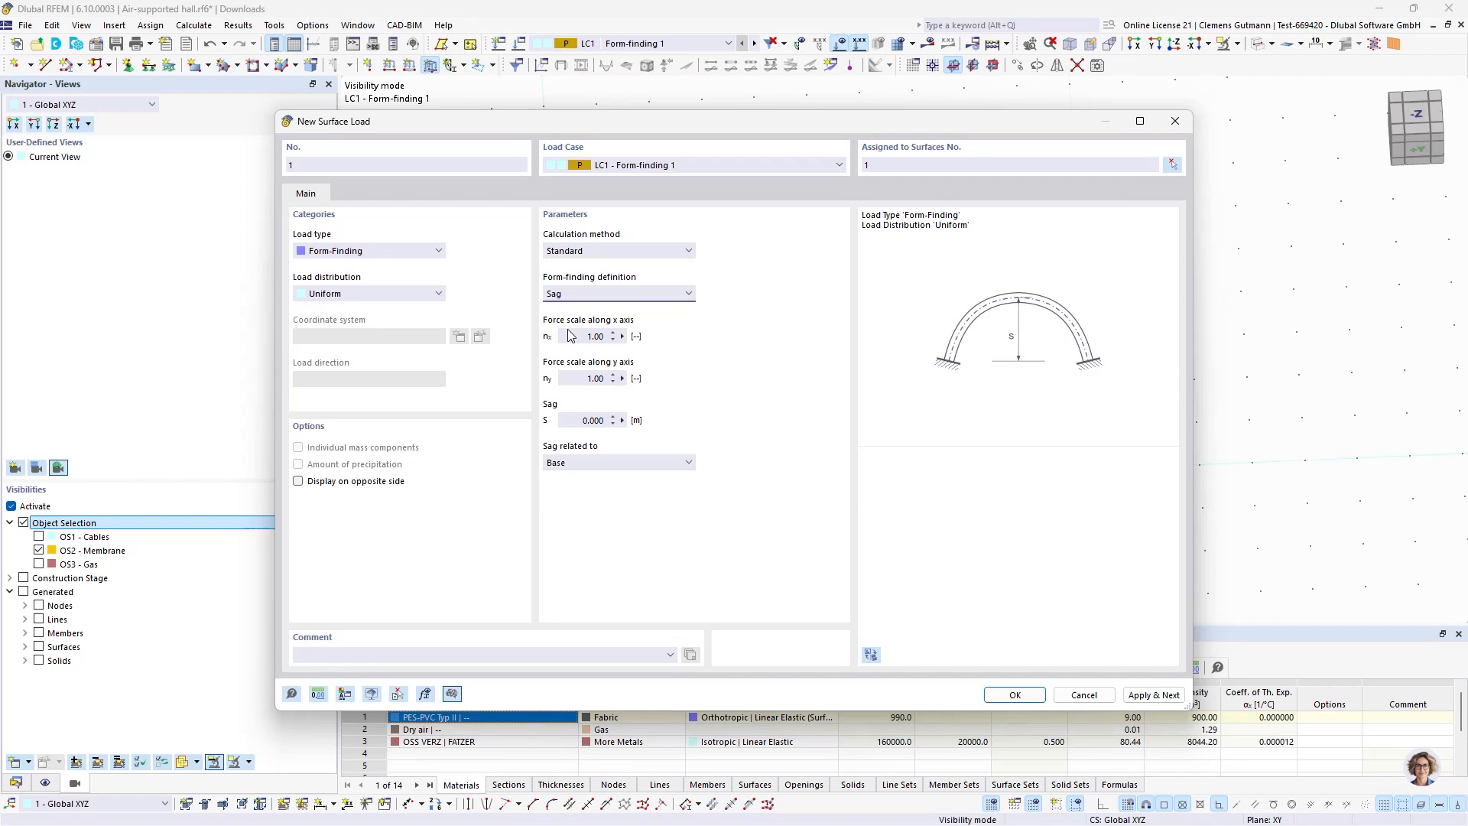
pyautogui.click(593, 419)
pyautogui.write('2')
pyautogui.press('Tab')
# Relate the sag to Base after trying Coordinate system and Surface, and accept the surface load.
pyautogui.click(642, 463)
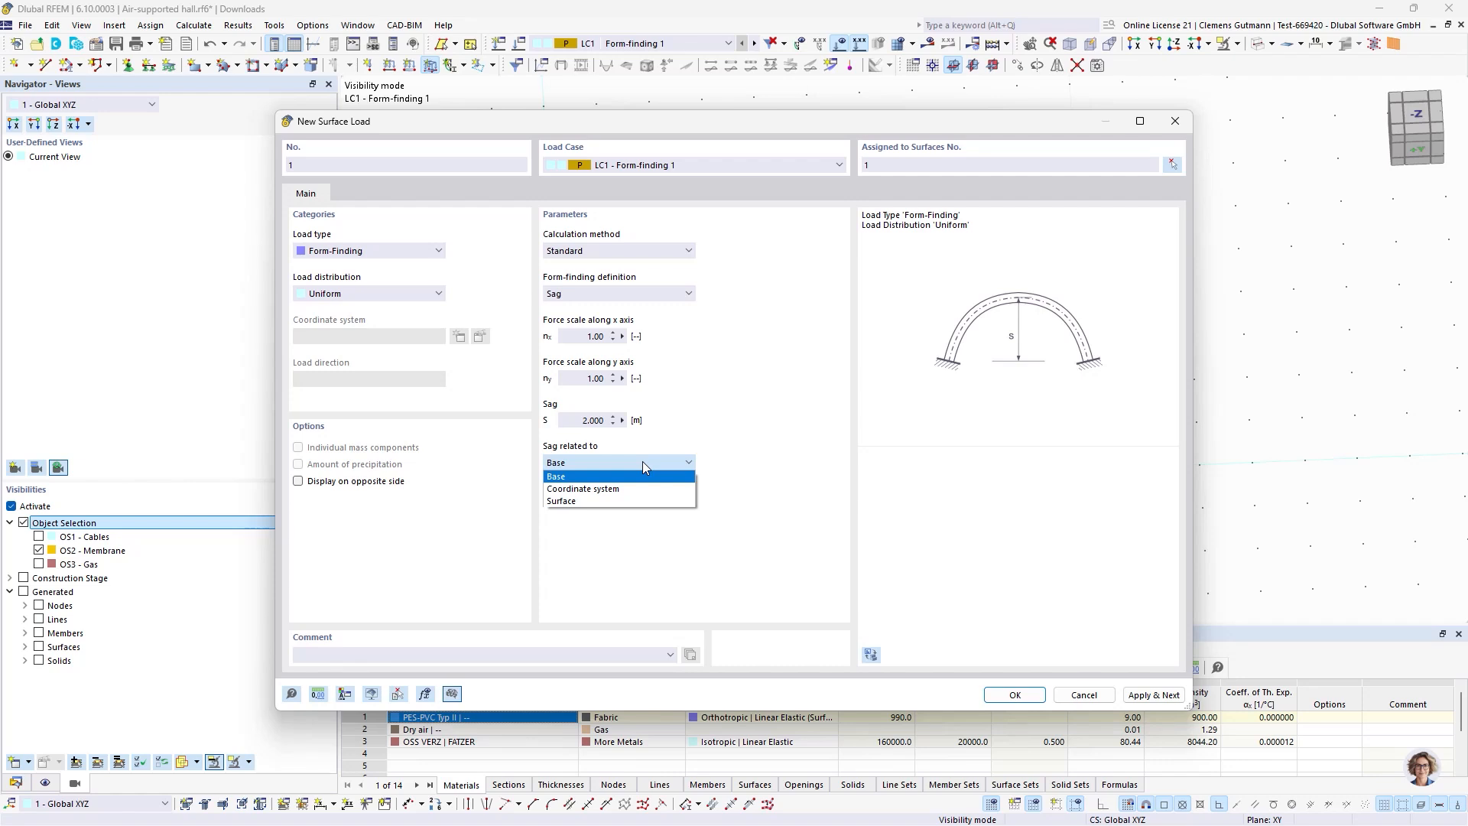
pyautogui.click(642, 489)
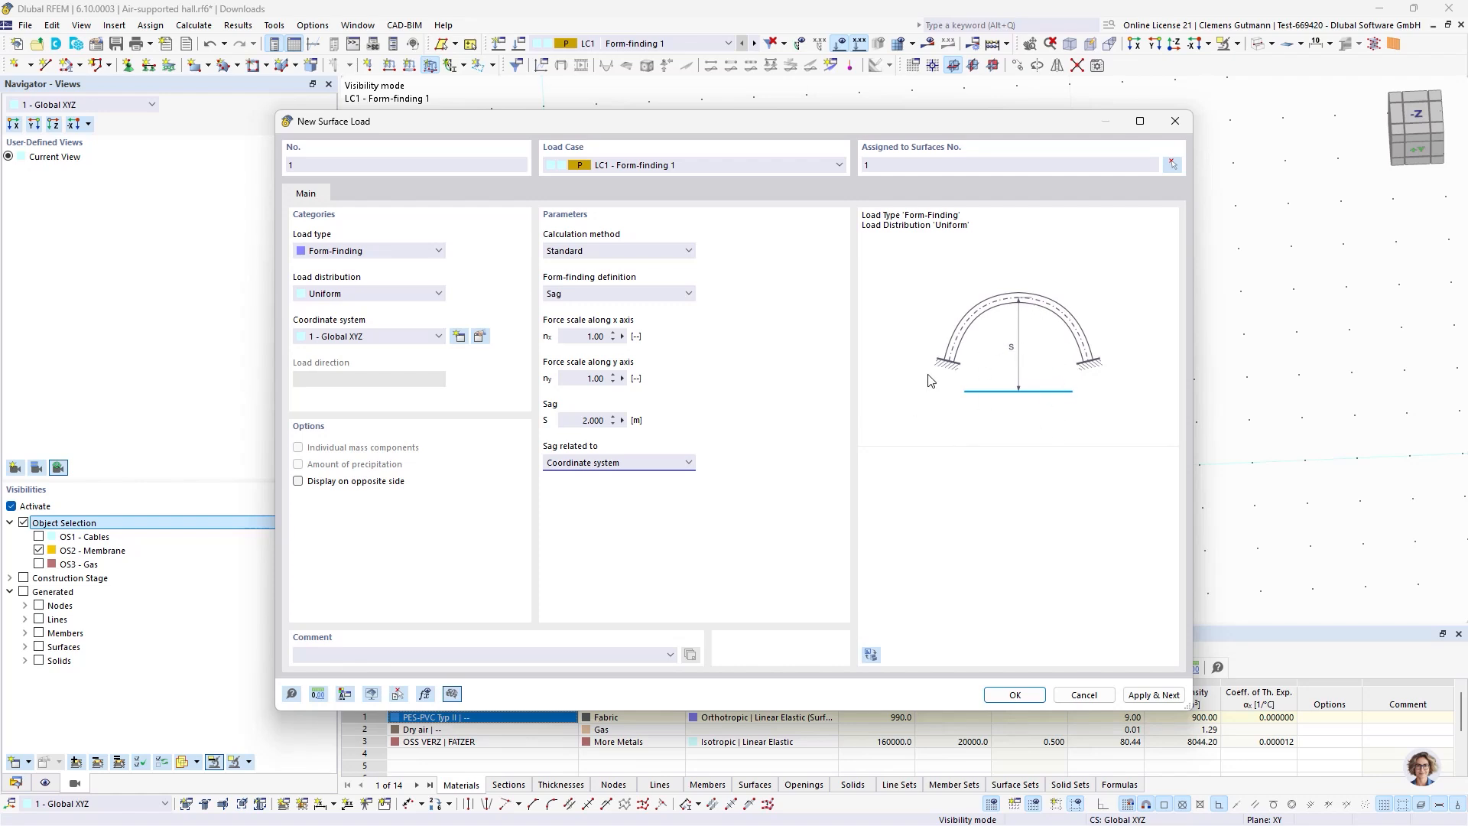
pyautogui.click(691, 463)
pyautogui.click(655, 501)
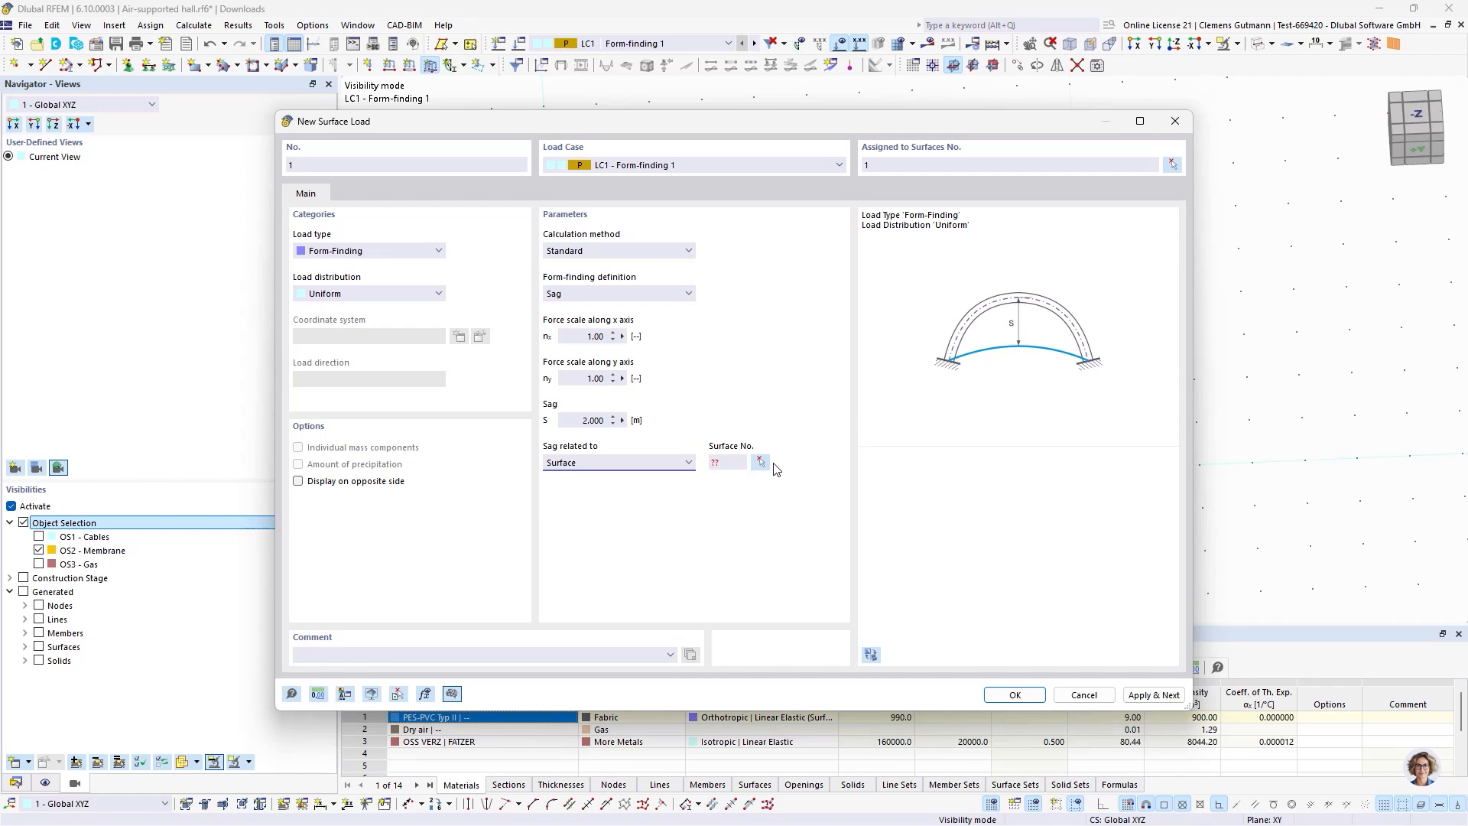
pyautogui.click(659, 462)
pyautogui.click(581, 482)
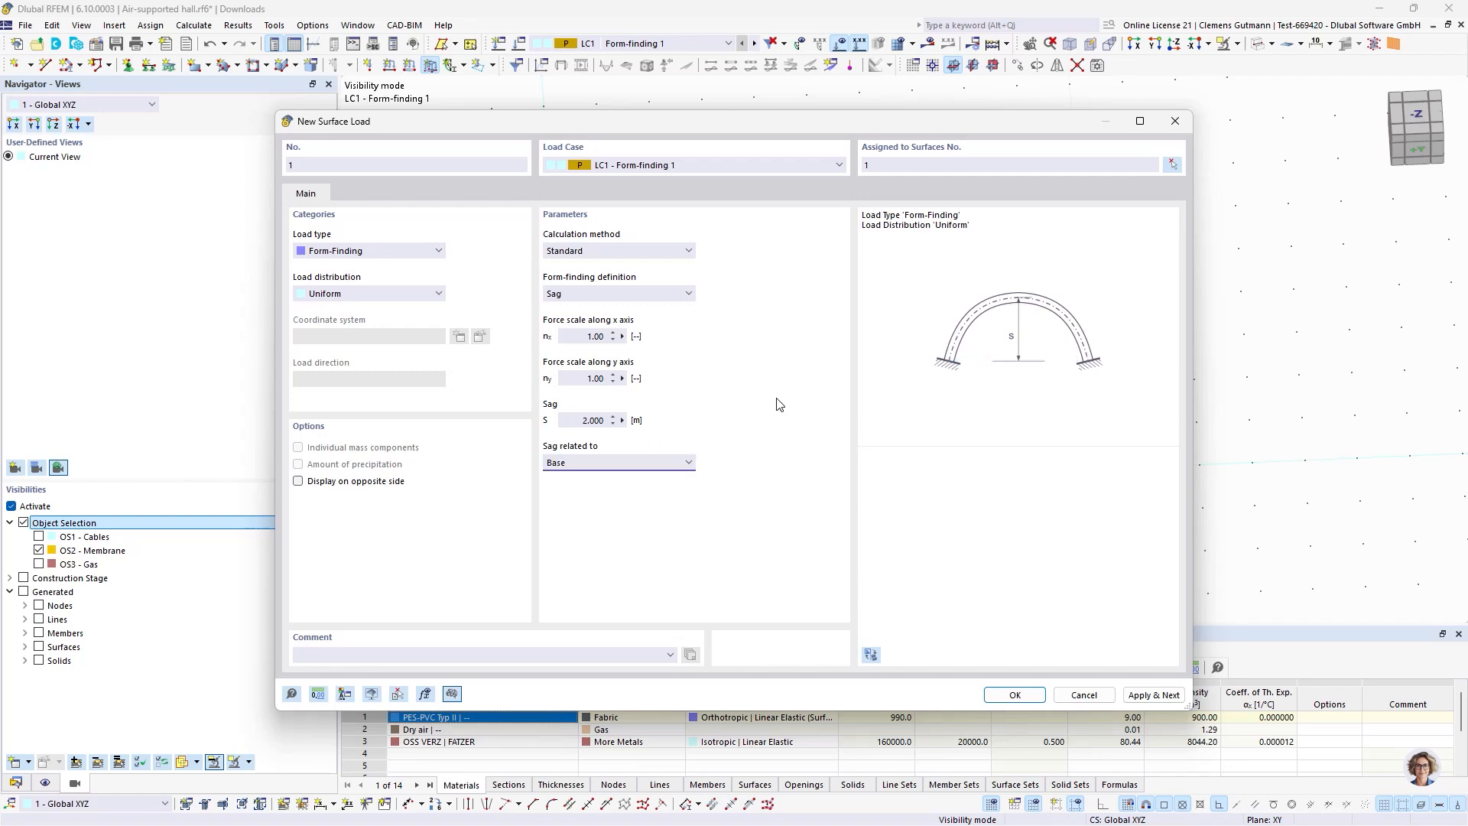
pyautogui.click(1038, 696)
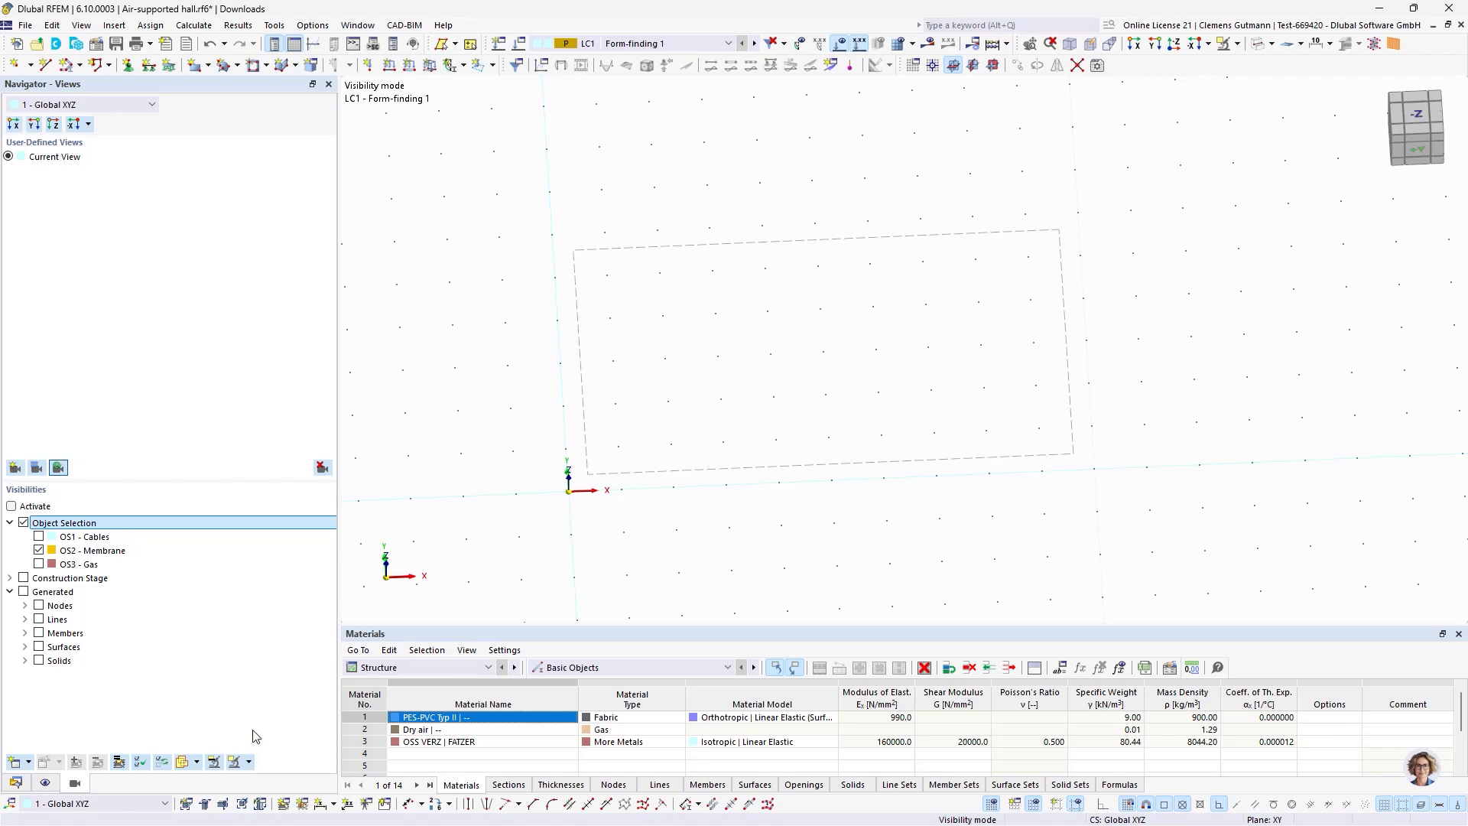
# Adjust the visibility settings to show the cable net together with the membrane and its form-finding load.
pyautogui.click(11, 506)
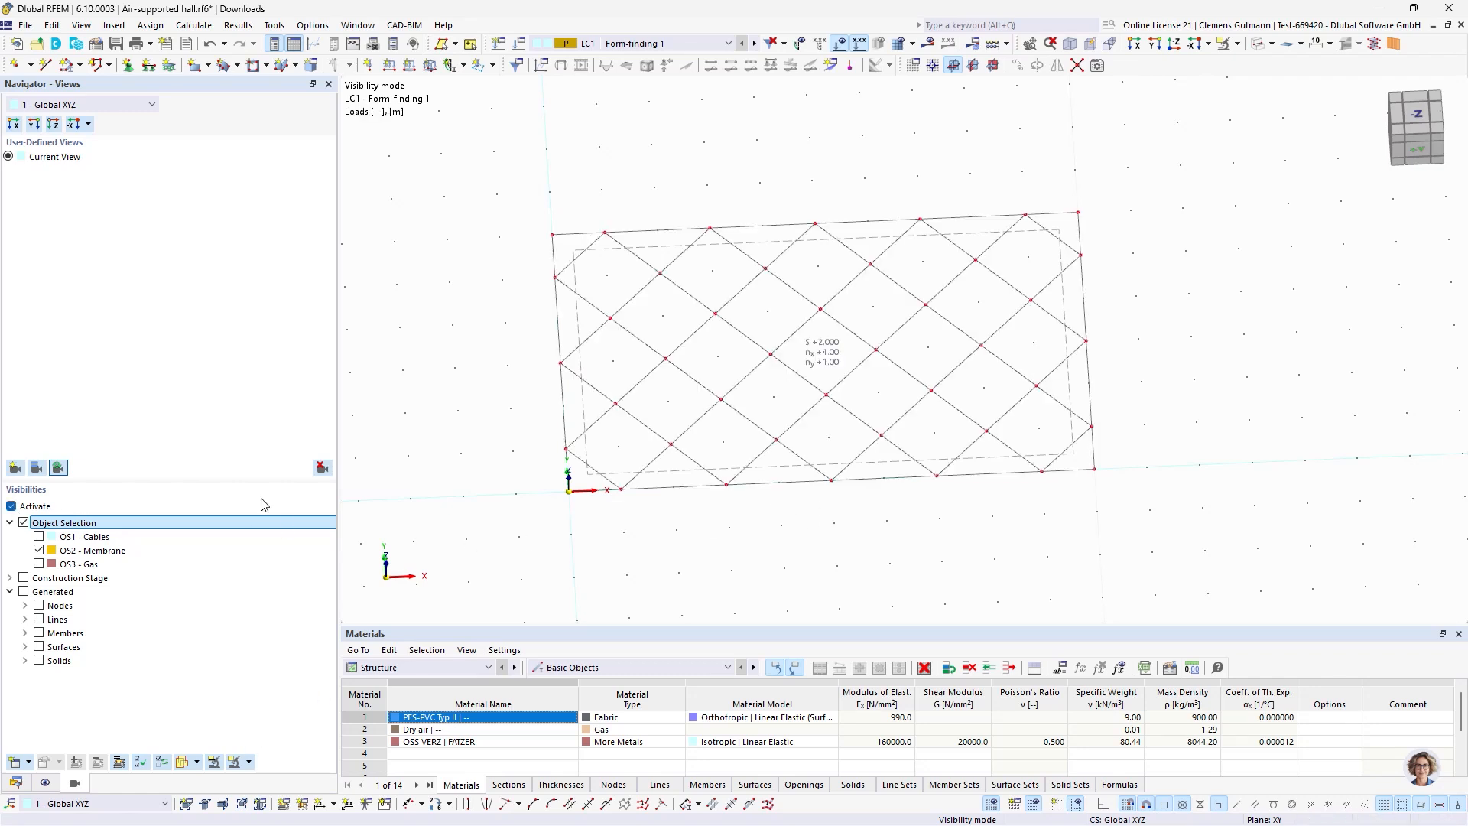
pyautogui.click(214, 761)
pyautogui.click(214, 761)
pyautogui.keyDown('ctrl'); pyautogui.moveTo(842, 498); pyautogui.dragTo(856, 438, button='middle'); pyautogui.keyUp('ctrl')
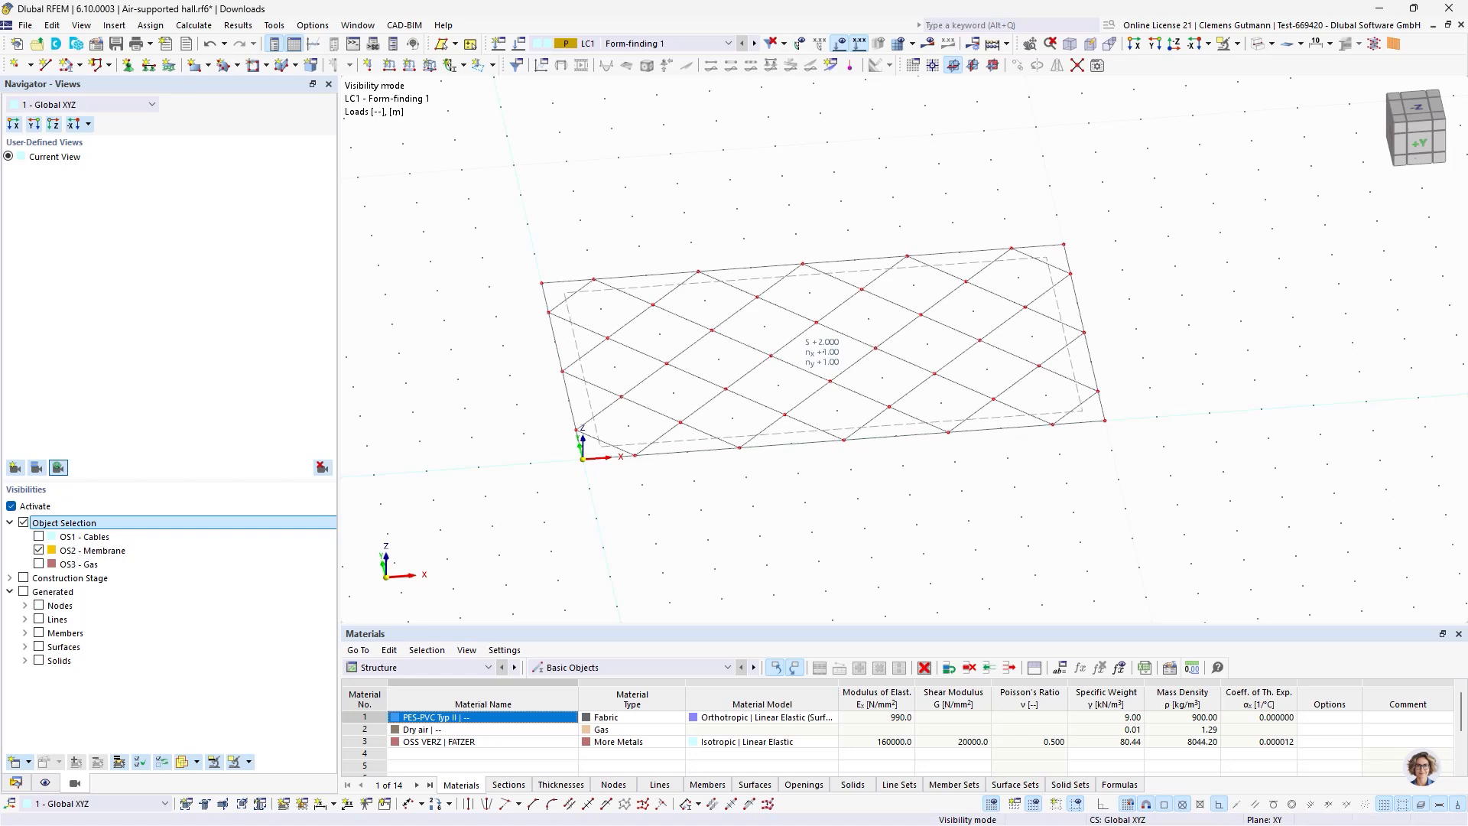
# Start a second surface load in LC1 Form-finding 1 with load type Force and a magnitude of -0.10 kN/m².
pyautogui.click(430, 65)
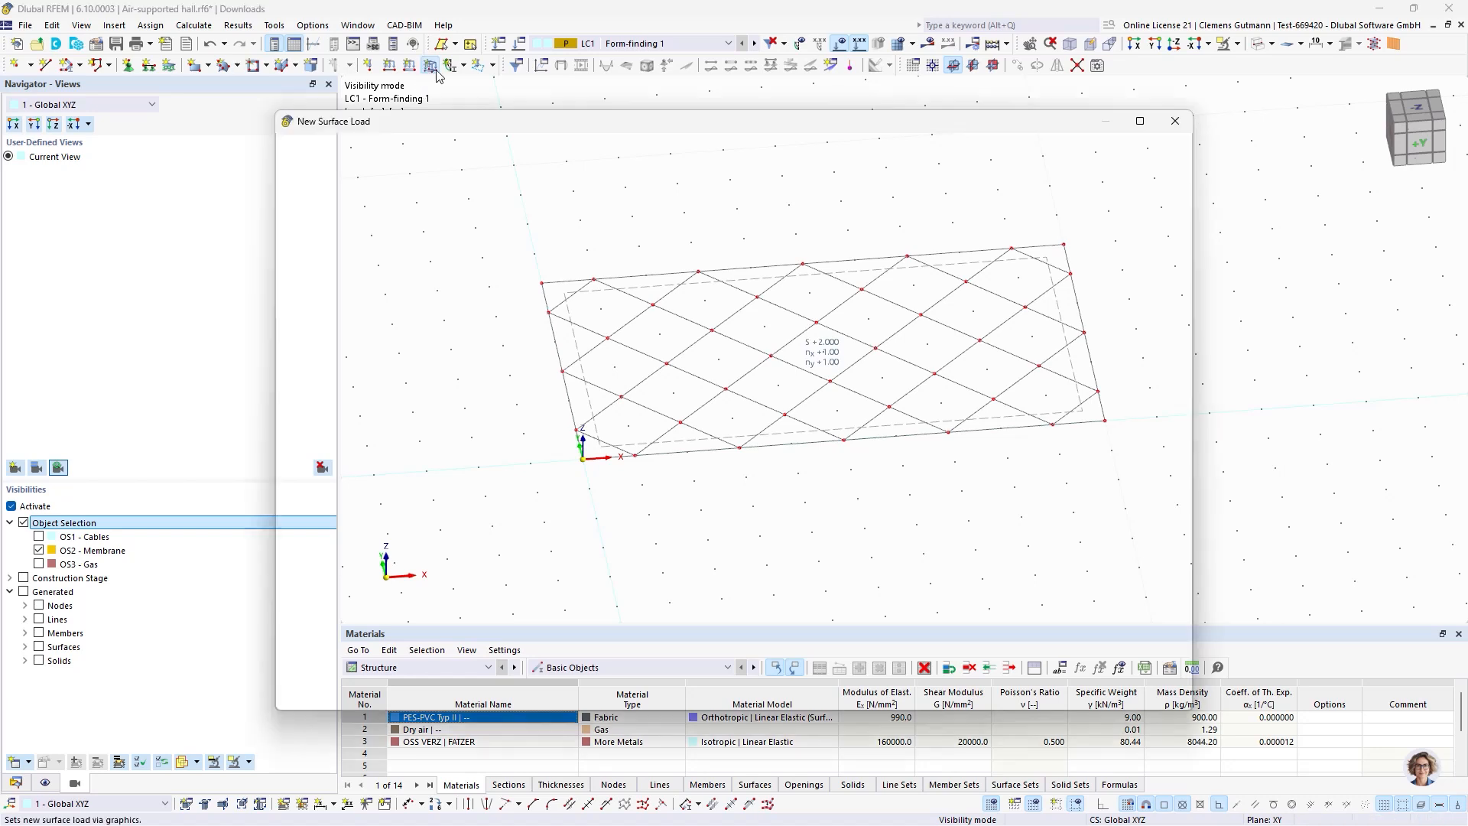
pyautogui.click(327, 253)
pyautogui.click(363, 272)
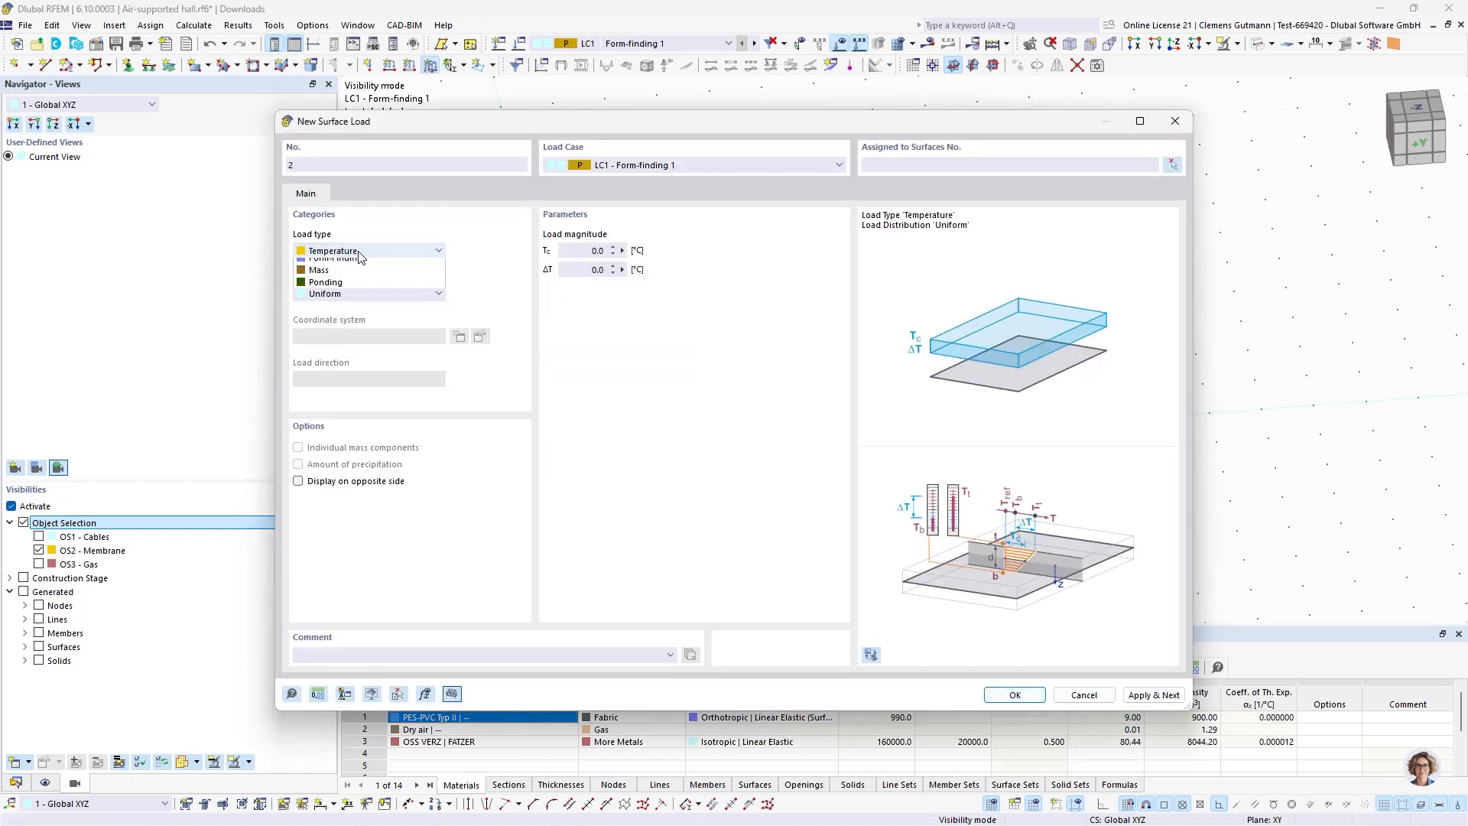
pyautogui.click(586, 251)
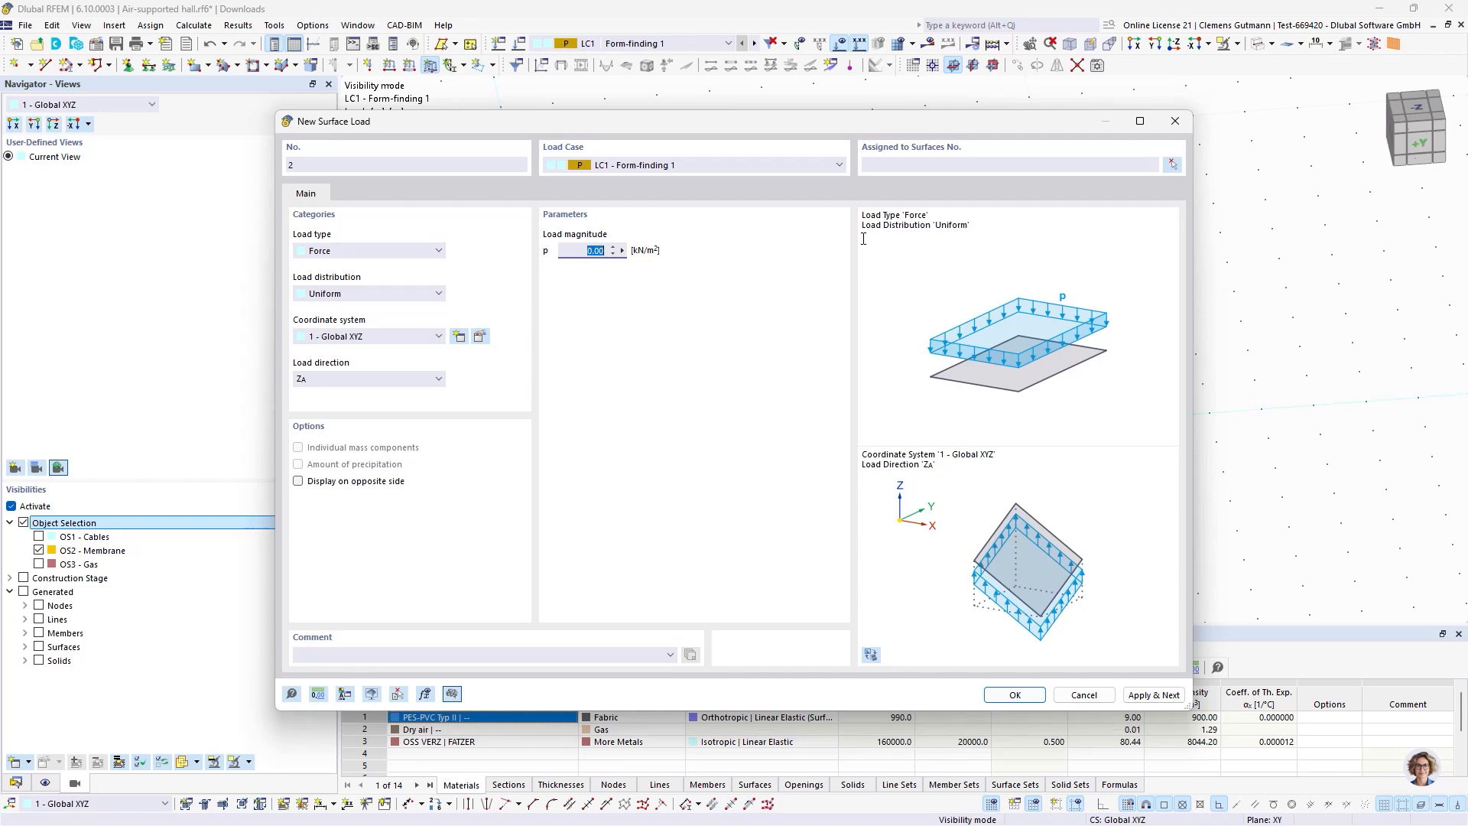
pyautogui.press('Tab')
# Set the force load's coordinate system to Local xyz and assign the load to membrane surface 1.
pyautogui.click(358, 380)
pyautogui.click(371, 350)
pyautogui.click(370, 341)
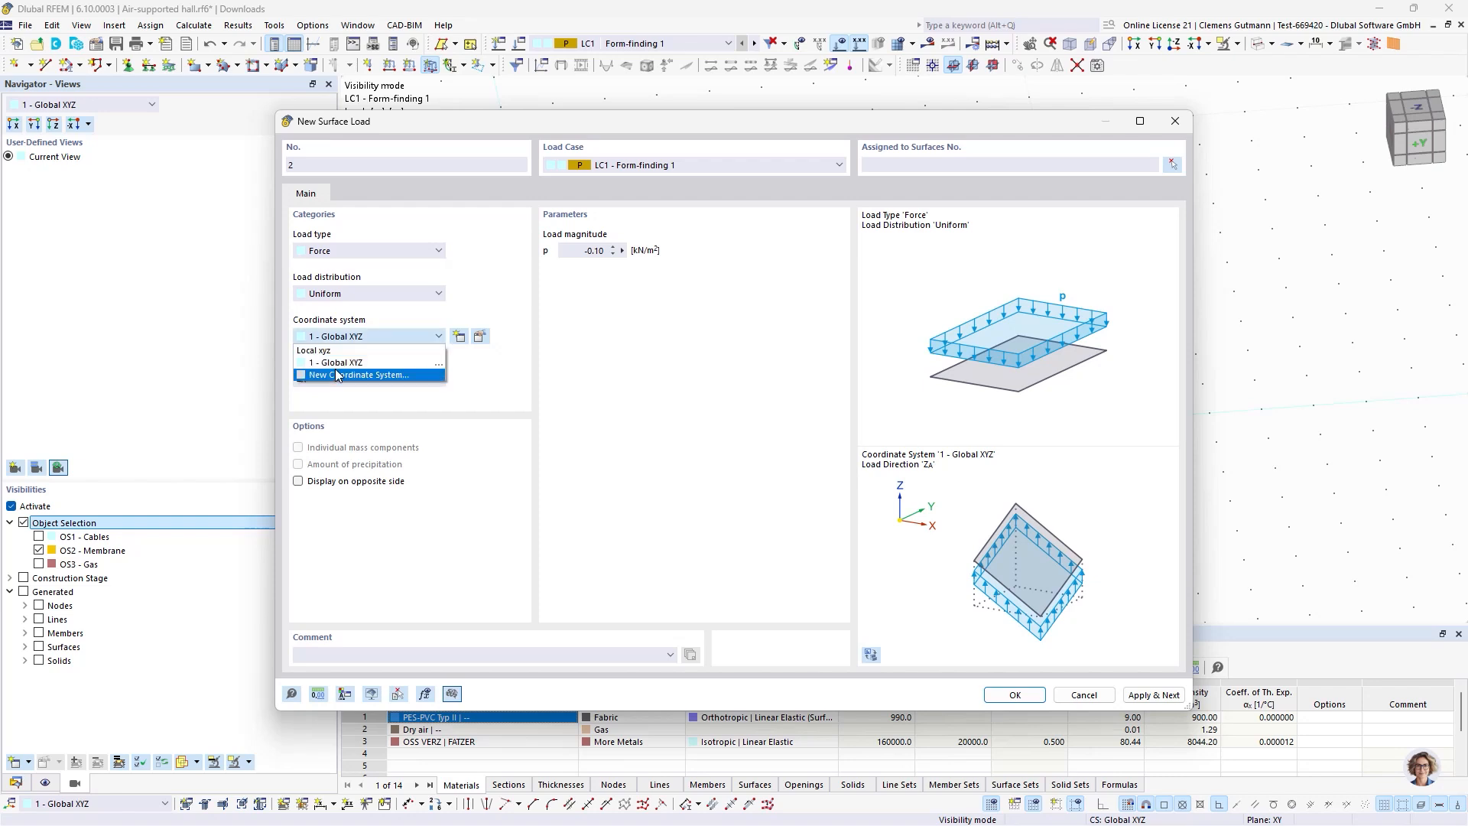
pyautogui.click(339, 359)
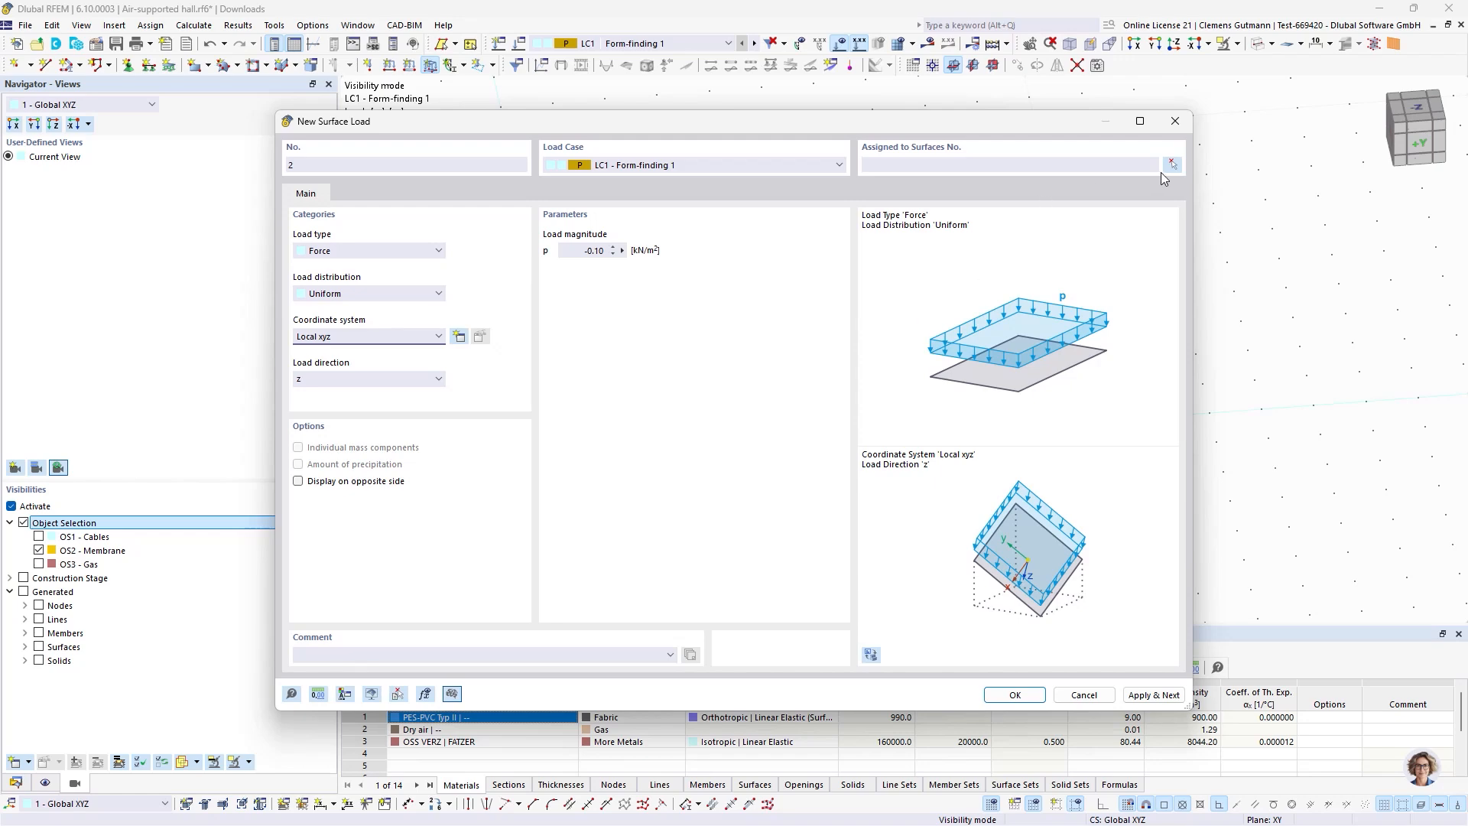
pyautogui.click(1178, 165)
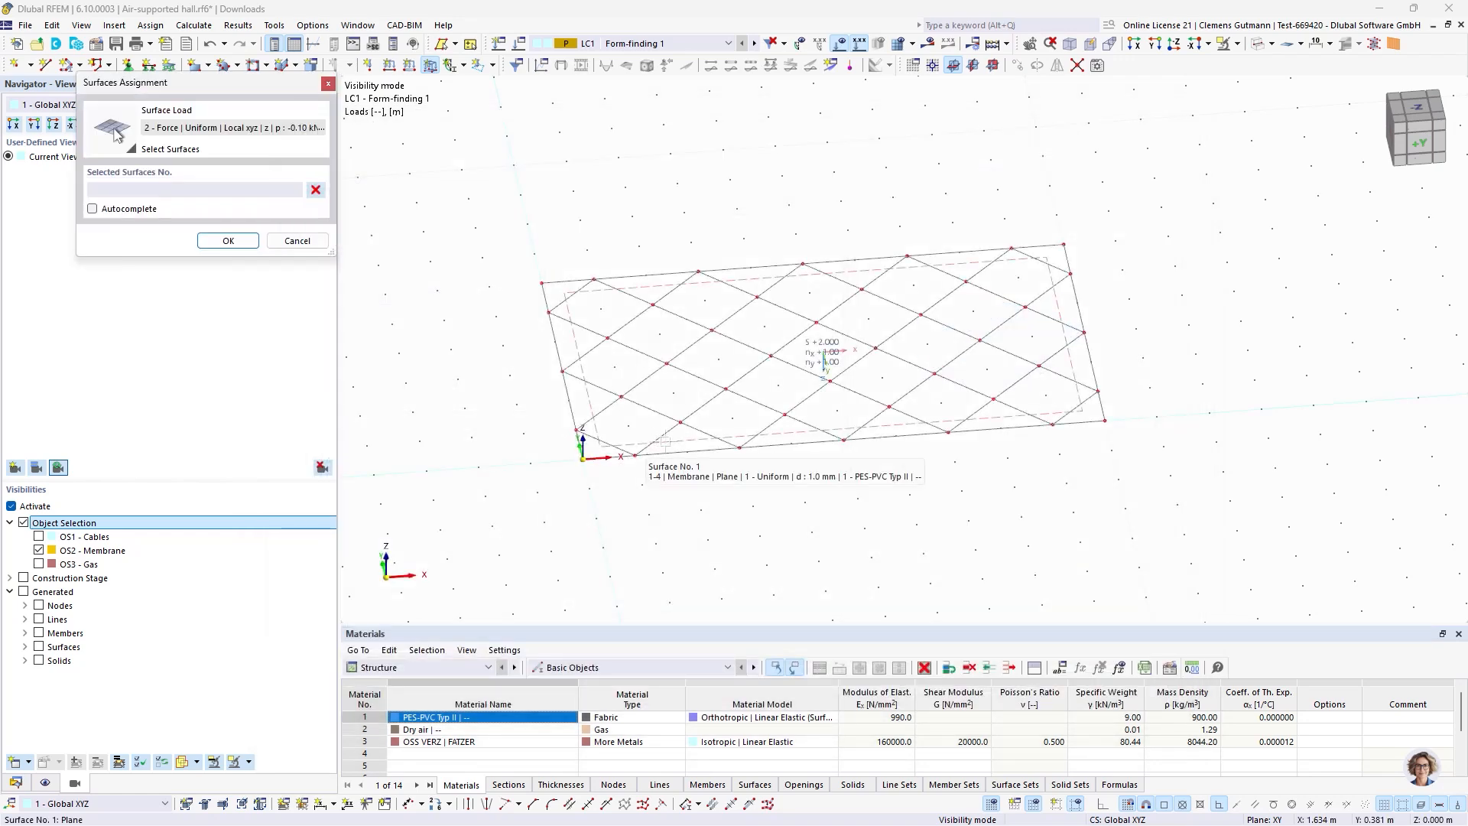
pyautogui.click(228, 240)
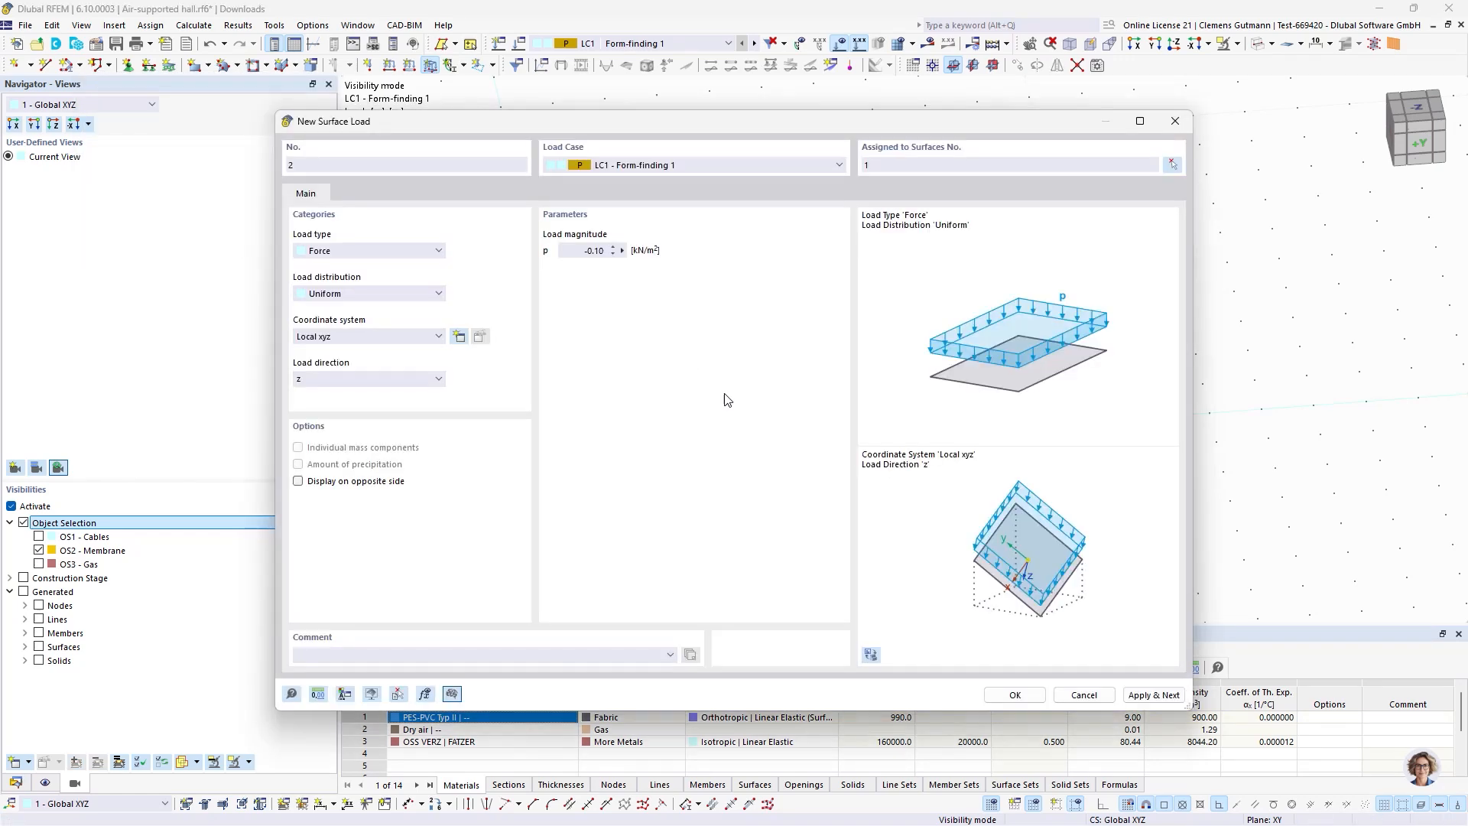
# Accept the force surface load, run LC1 Form-finding 1 and display the global deformations |u|.
pyautogui.click(1015, 694)
pyautogui.moveTo(756, 537)
pyautogui.keyDown('ctrl'); pyautogui.mouseDown(button='middle')
pyautogui.moveTo(734, 455)
pyautogui.moveTo(744, 560)
pyautogui.mouseUp(button='middle'); pyautogui.keyUp('ctrl')
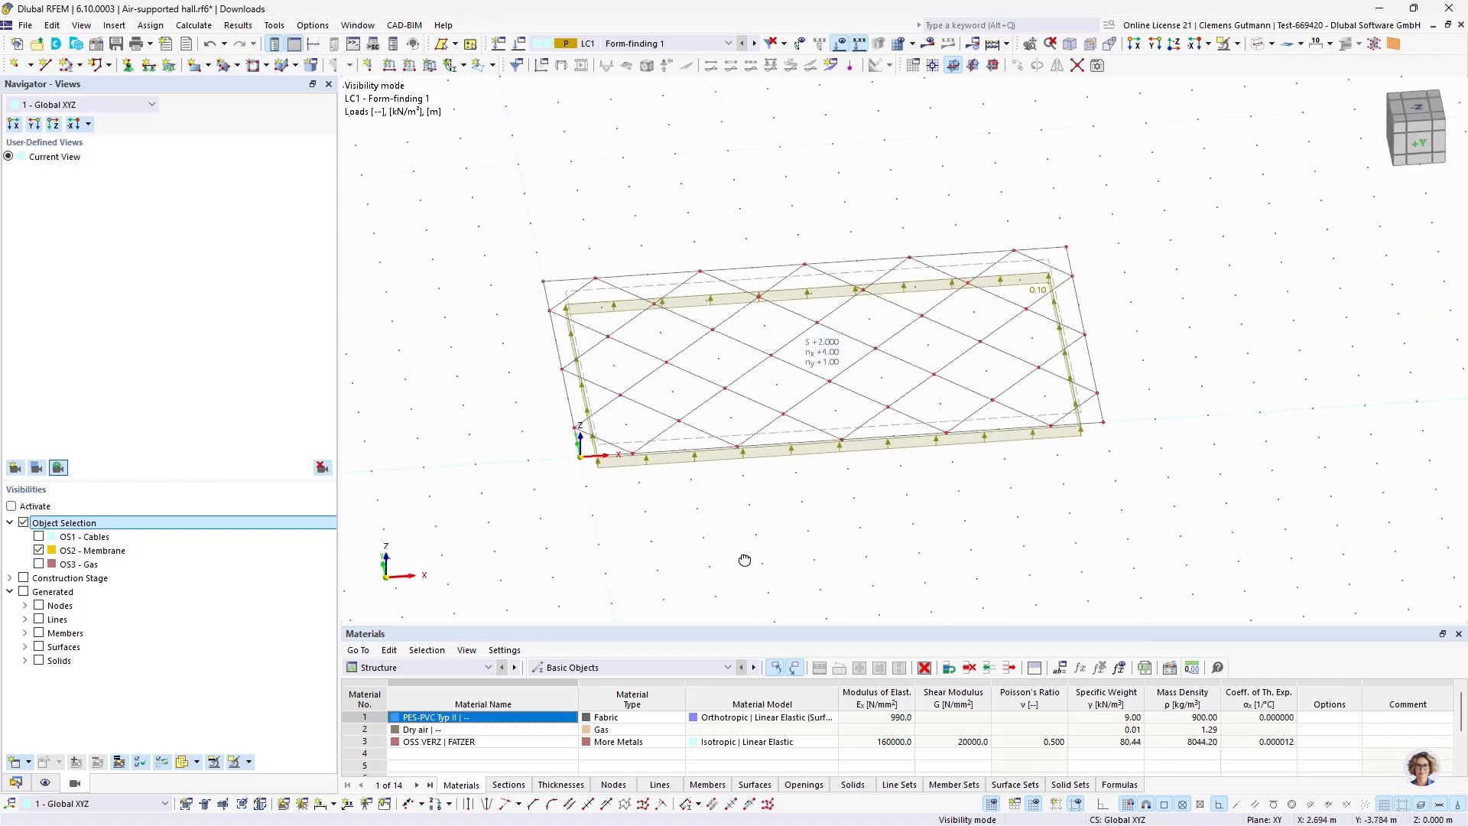
pyautogui.click(925, 46)
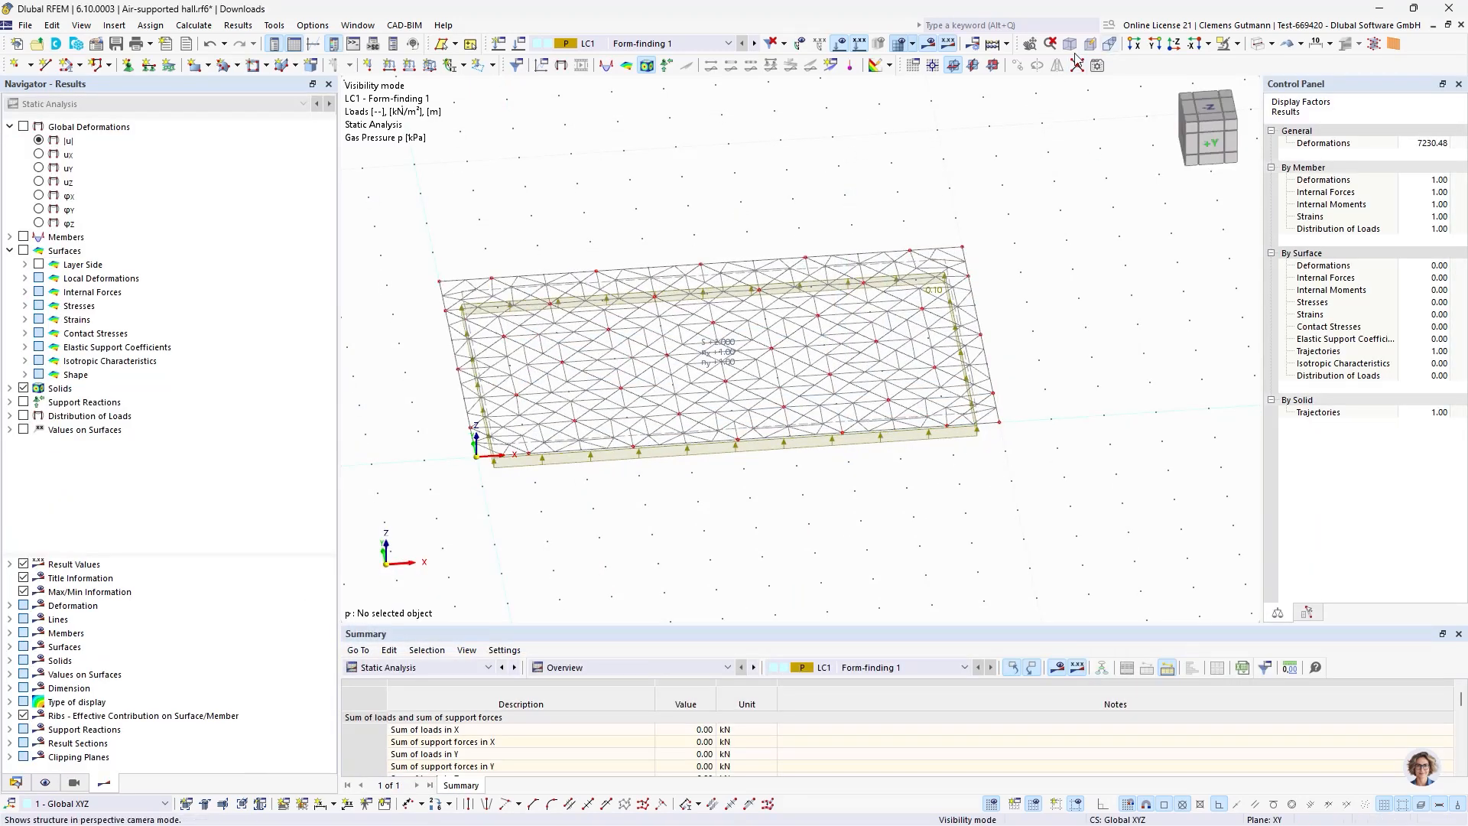
pyautogui.click(39, 142)
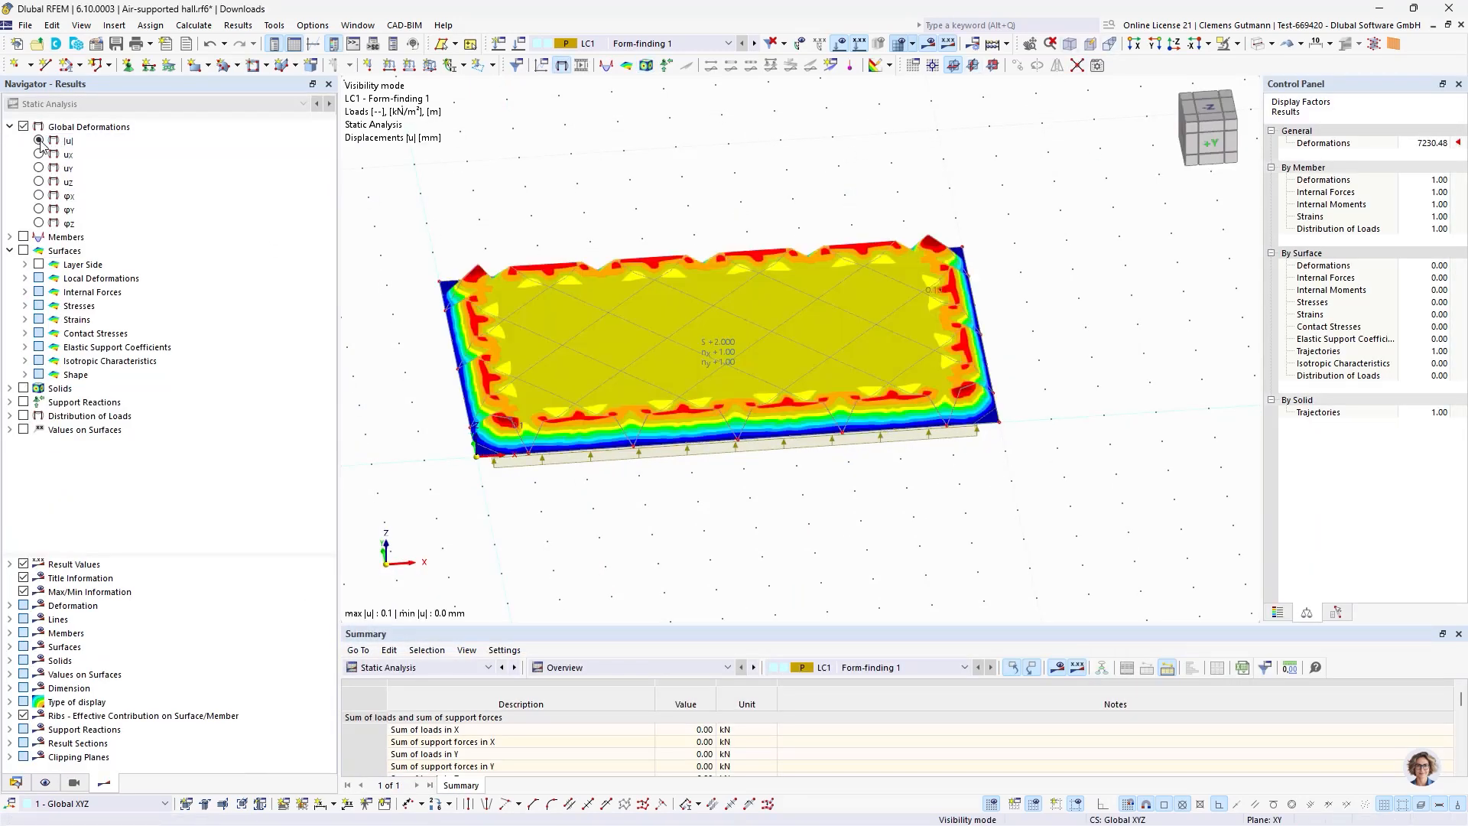
pyautogui.scroll(2, 626, 478)
pyautogui.moveTo(635, 499)
pyautogui.keyDown('ctrl'); pyautogui.mouseDown(button='middle')
pyautogui.moveTo(626, 429)
pyautogui.moveTo(642, 387)
pyautogui.moveTo(642, 508)
pyautogui.moveTo(664, 411)
pyautogui.moveTo(672, 459)
pyautogui.moveTo(650, 497)
pyautogui.mouseUp(button='middle'); pyautogui.keyUp('ctrl')
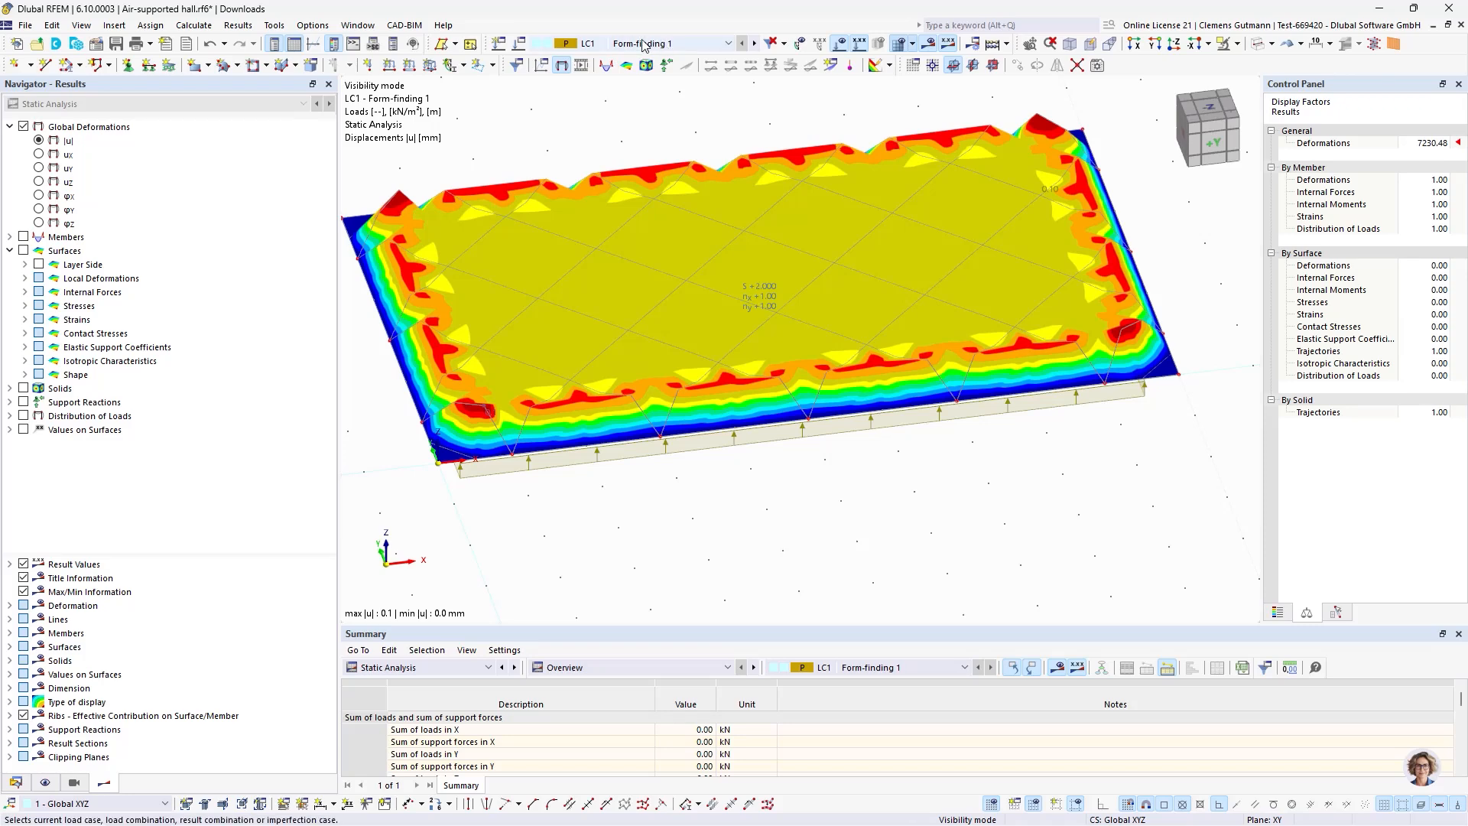
# Review the LC1 Form-finding 1 settings and the load cases assigned to construction stage CS1, and leave without changes.
pyautogui.click(520, 44)
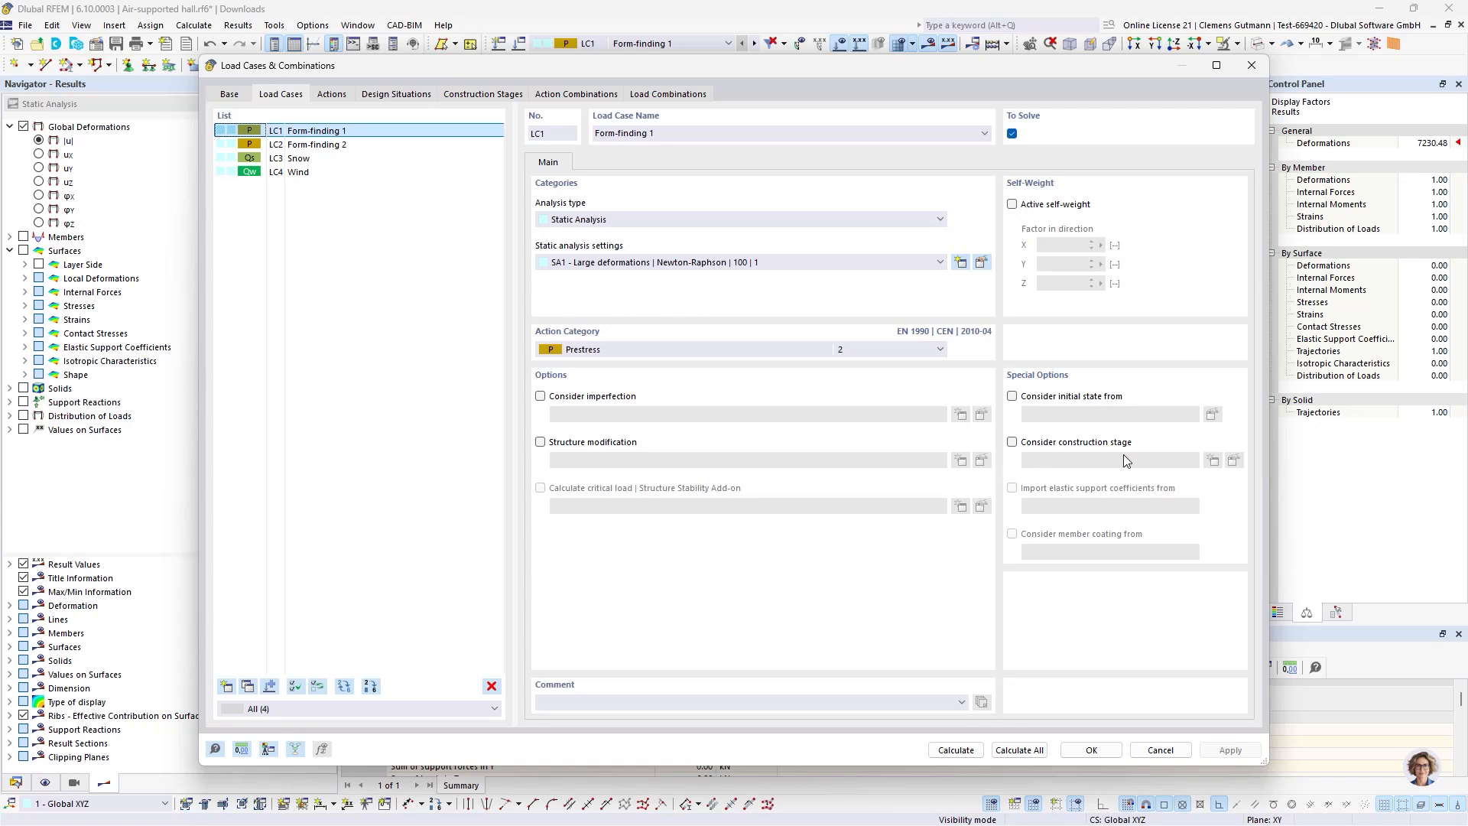
pyautogui.click(482, 94)
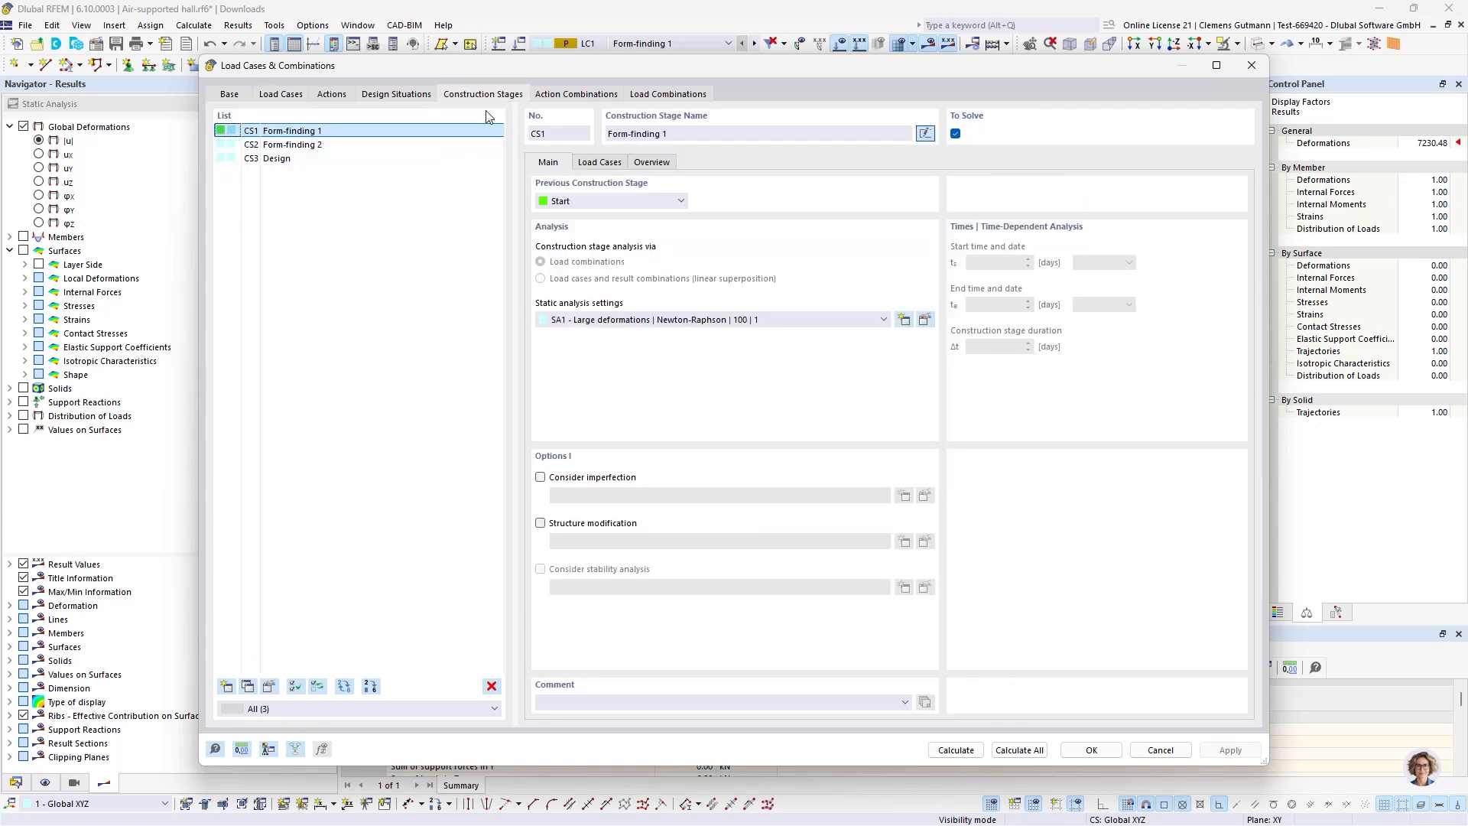
pyautogui.click(590, 164)
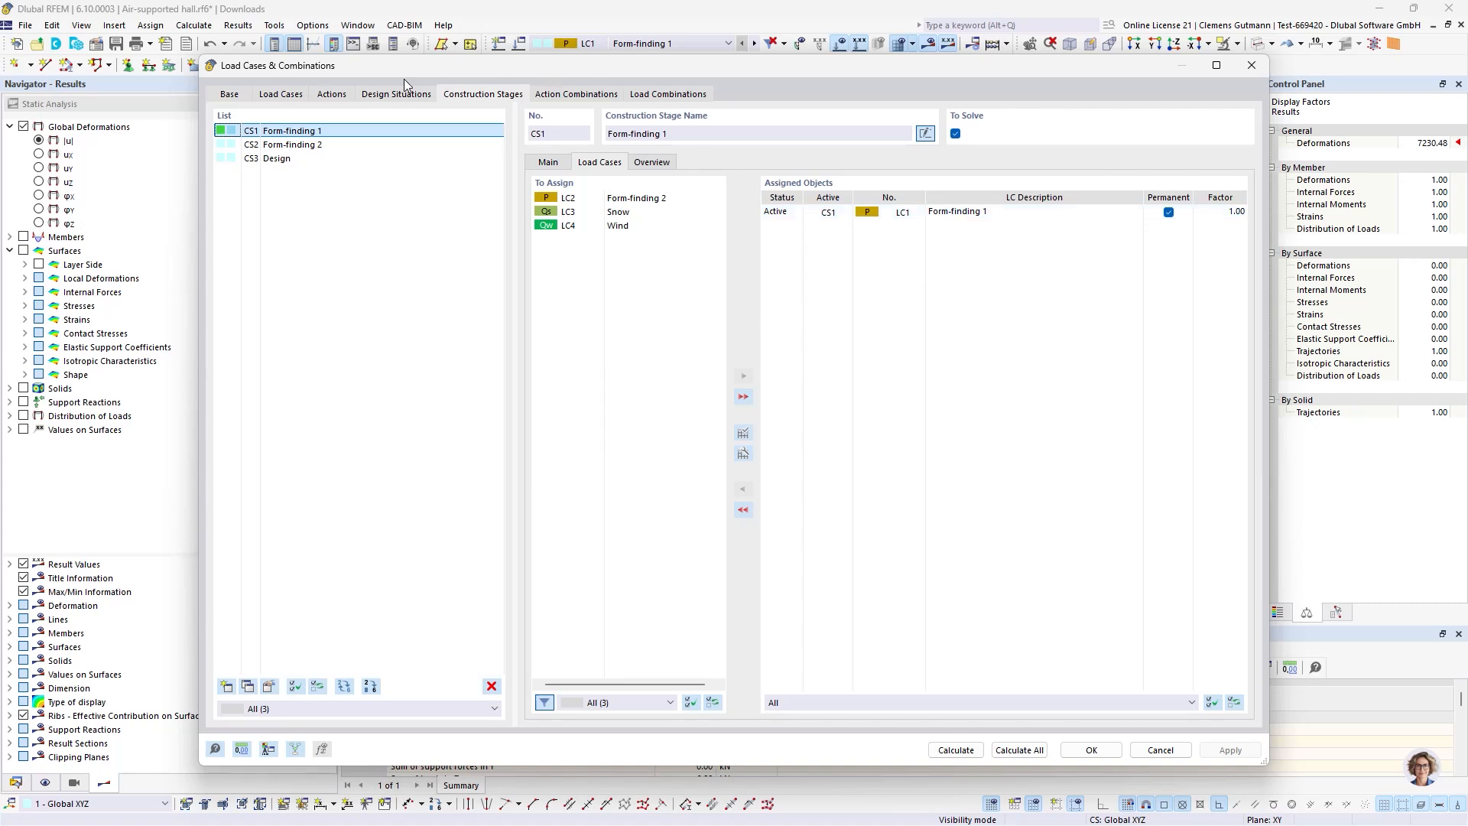
pyautogui.click(298, 97)
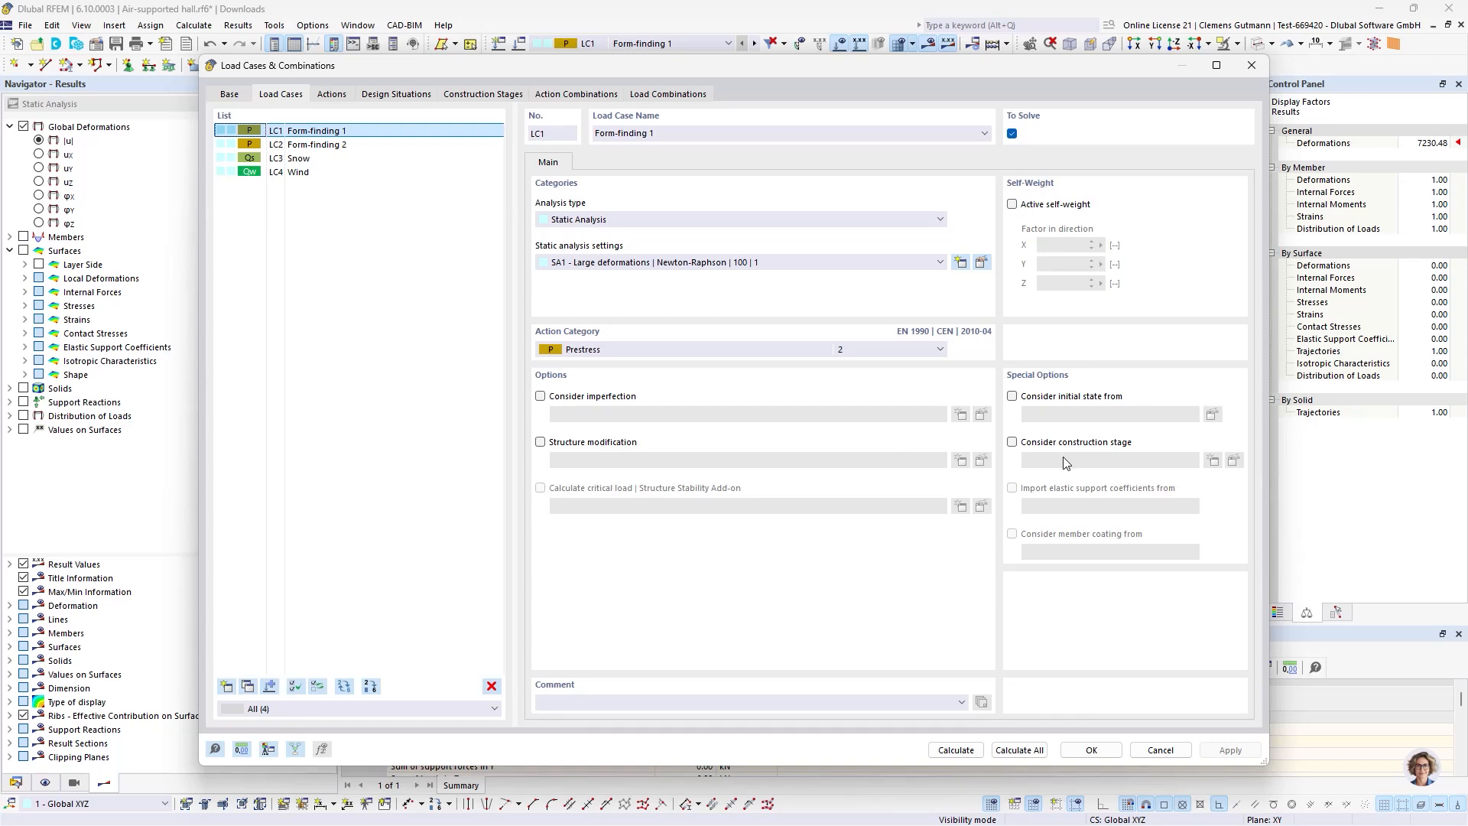
pyautogui.click(1164, 750)
# Switch to construction stage CS1 Form-finding 1 and calculate its results.
pyautogui.click(642, 44)
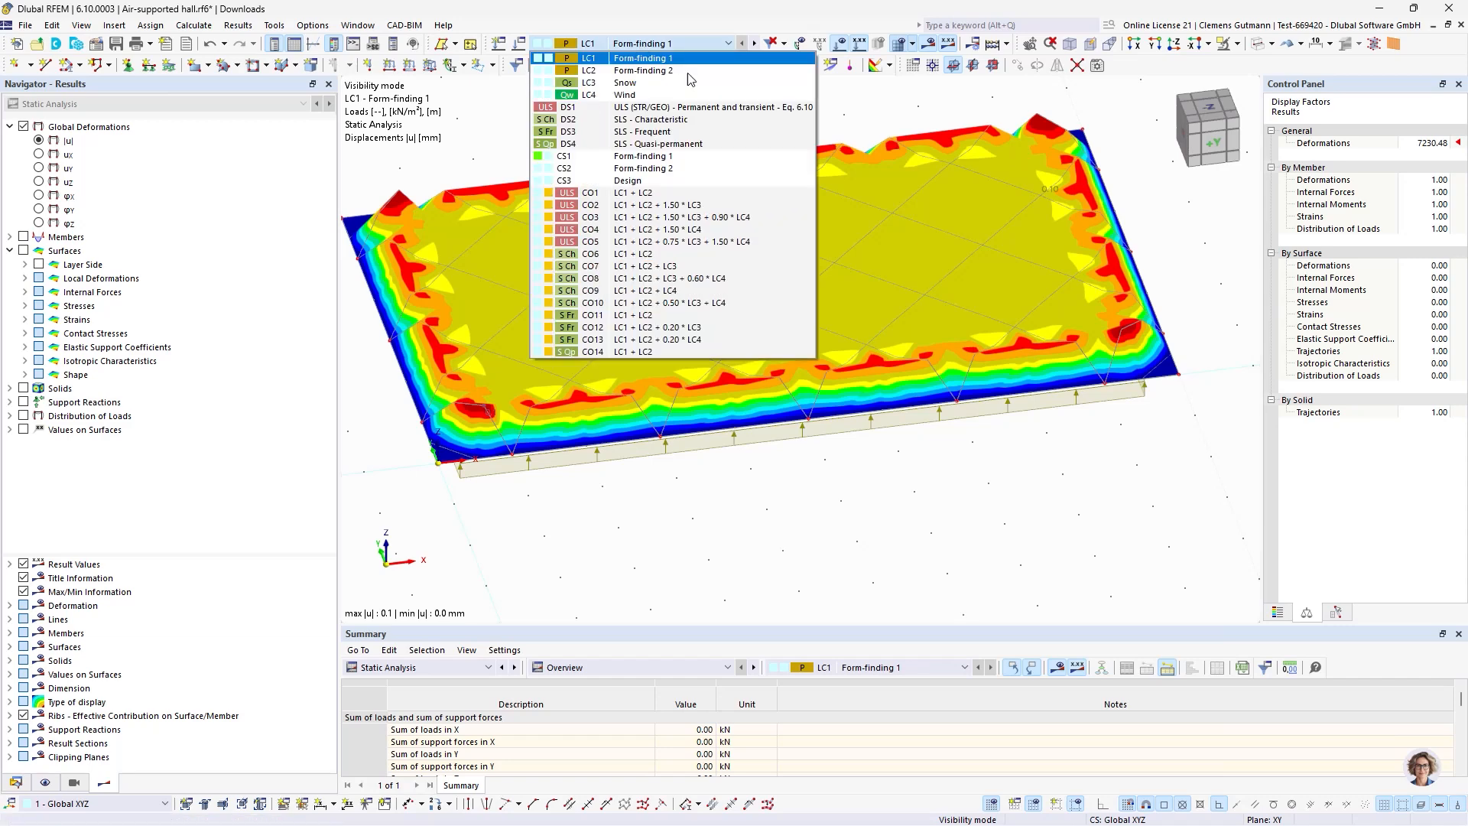
pyautogui.click(643, 159)
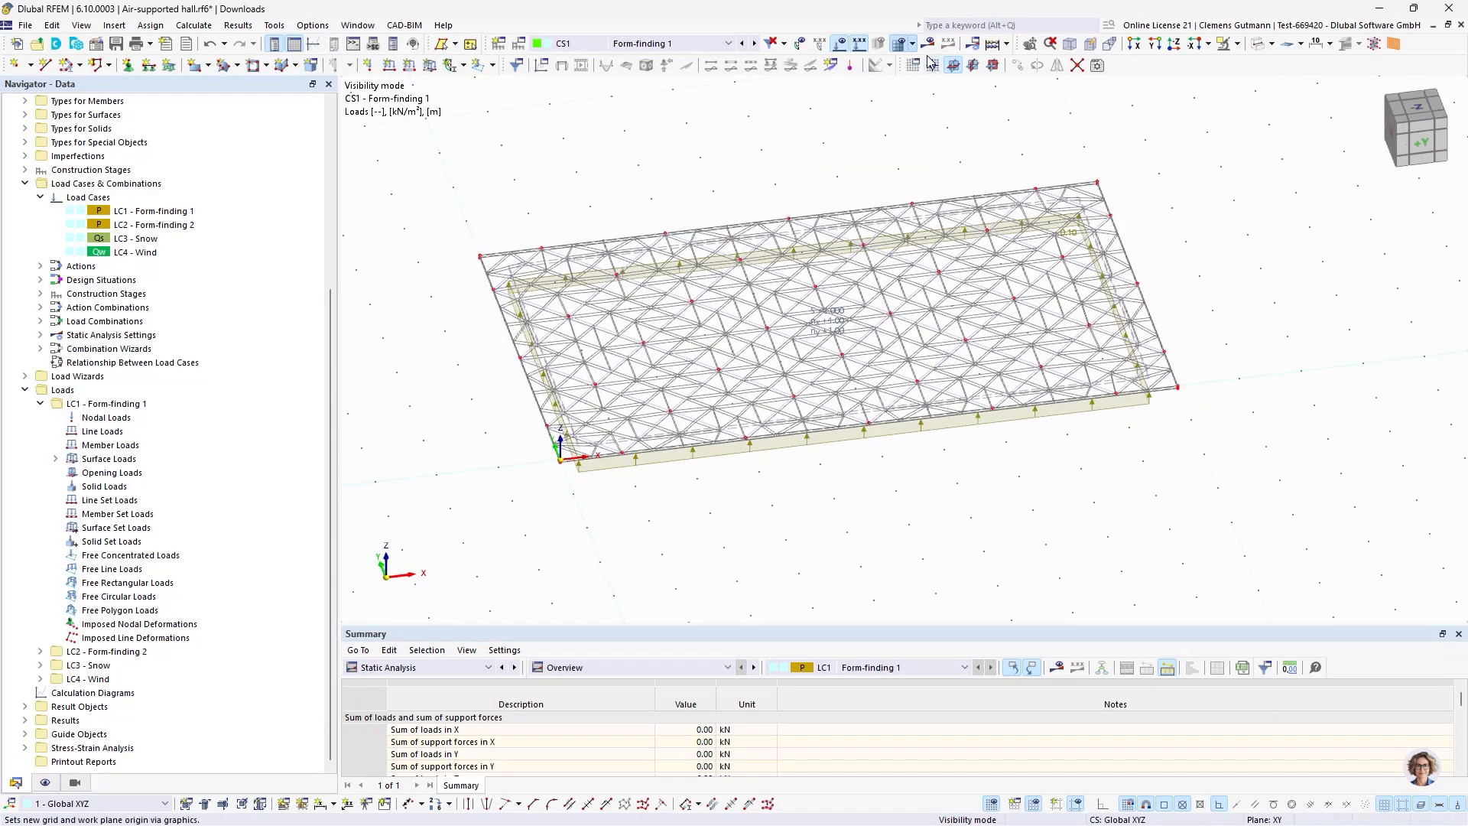
pyautogui.click(927, 44)
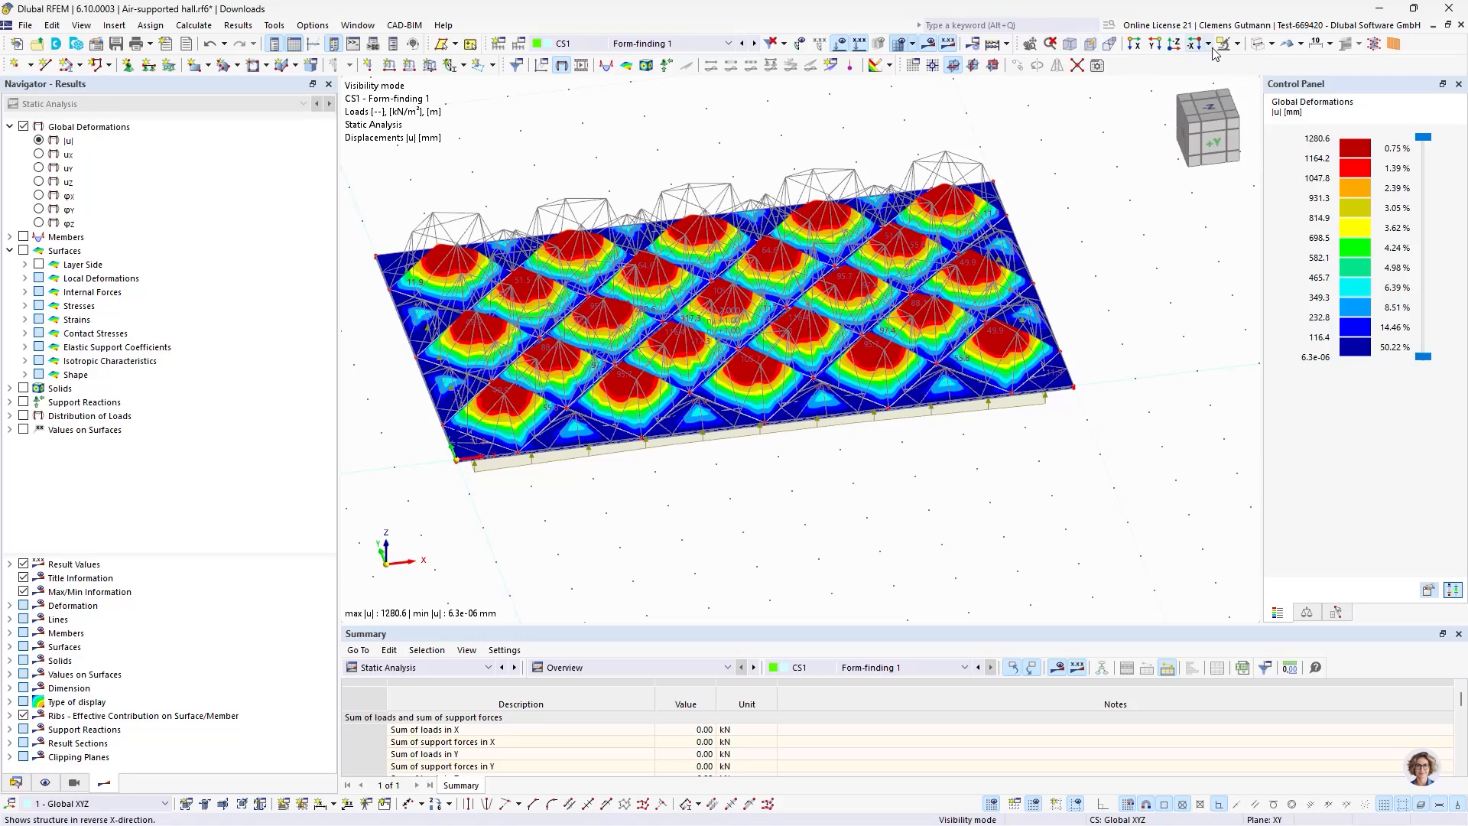
# Display the model as solid and examine the deformed membrane shape between the cables and along the edges.
pyautogui.click(1257, 43)
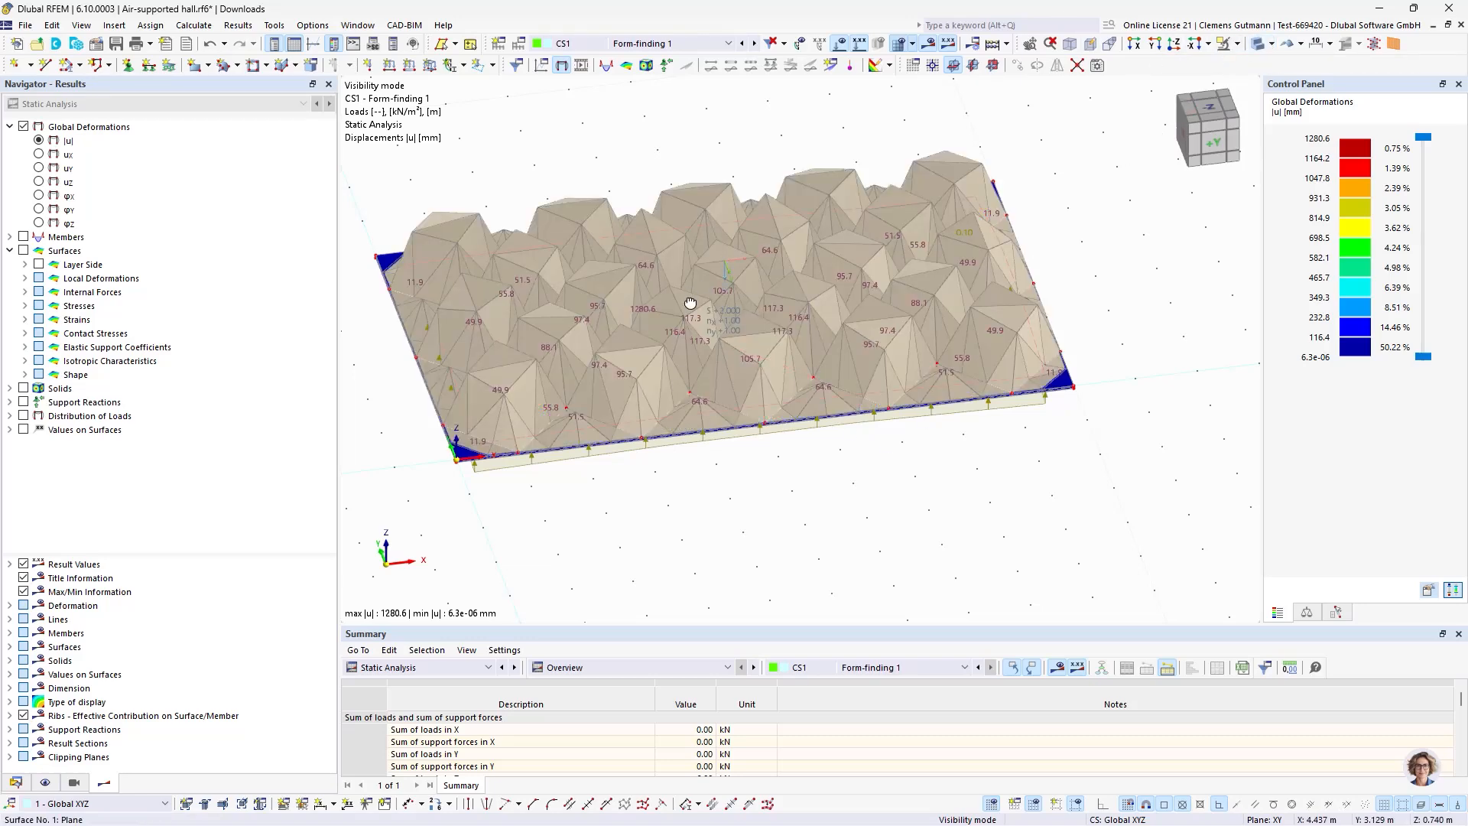
pyautogui.keyDown('ctrl'); pyautogui.moveTo(688, 314); pyautogui.dragTo(689, 257, button='middle'); pyautogui.keyUp('ctrl')
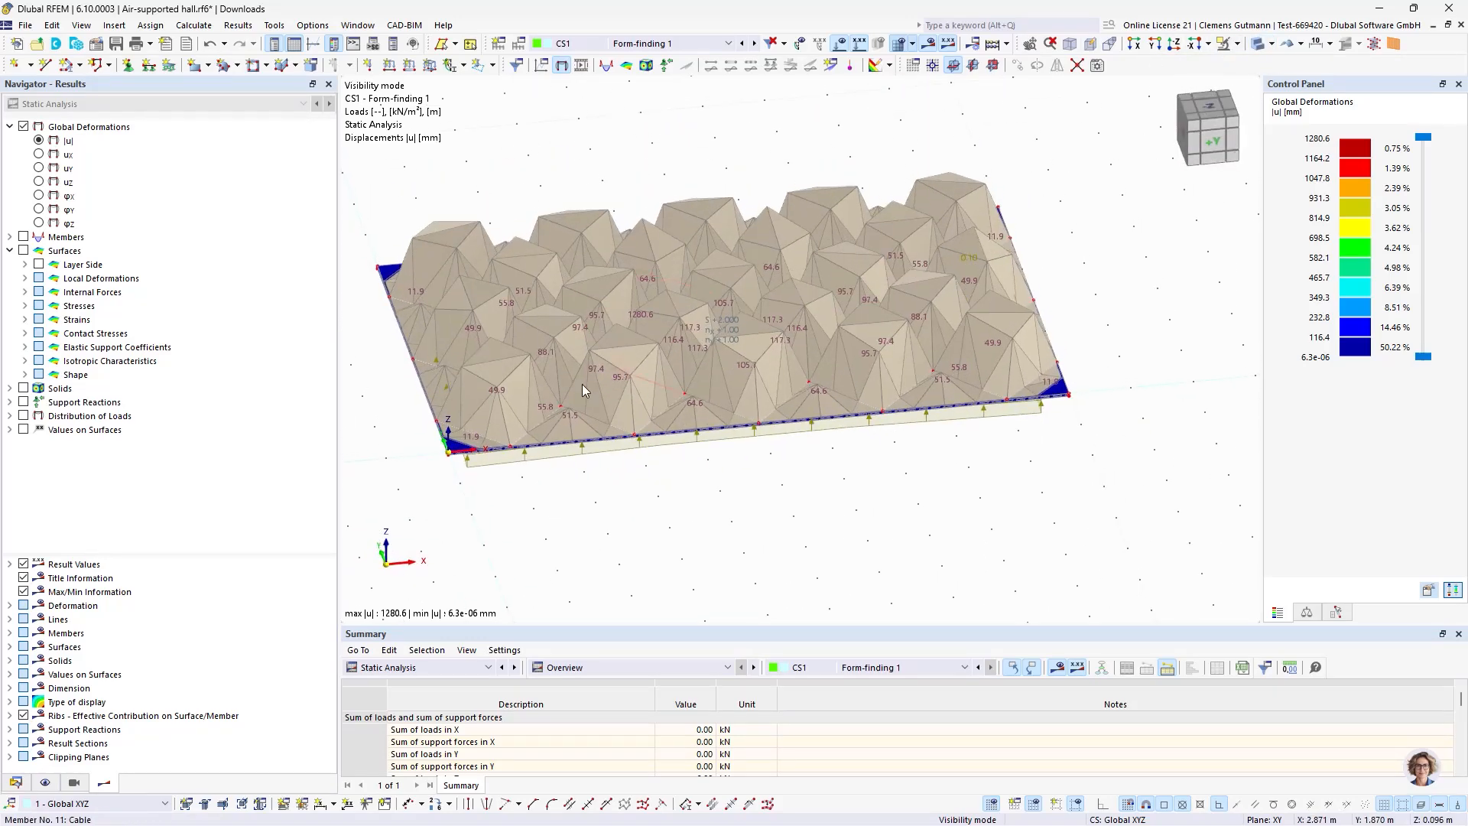
pyautogui.scroll(3, 578, 385)
pyautogui.keyDown('ctrl'); pyautogui.moveTo(655, 353); pyautogui.dragTo(653, 418, button='middle'); pyautogui.keyUp('ctrl')
pyautogui.scroll(-3, 653, 419)
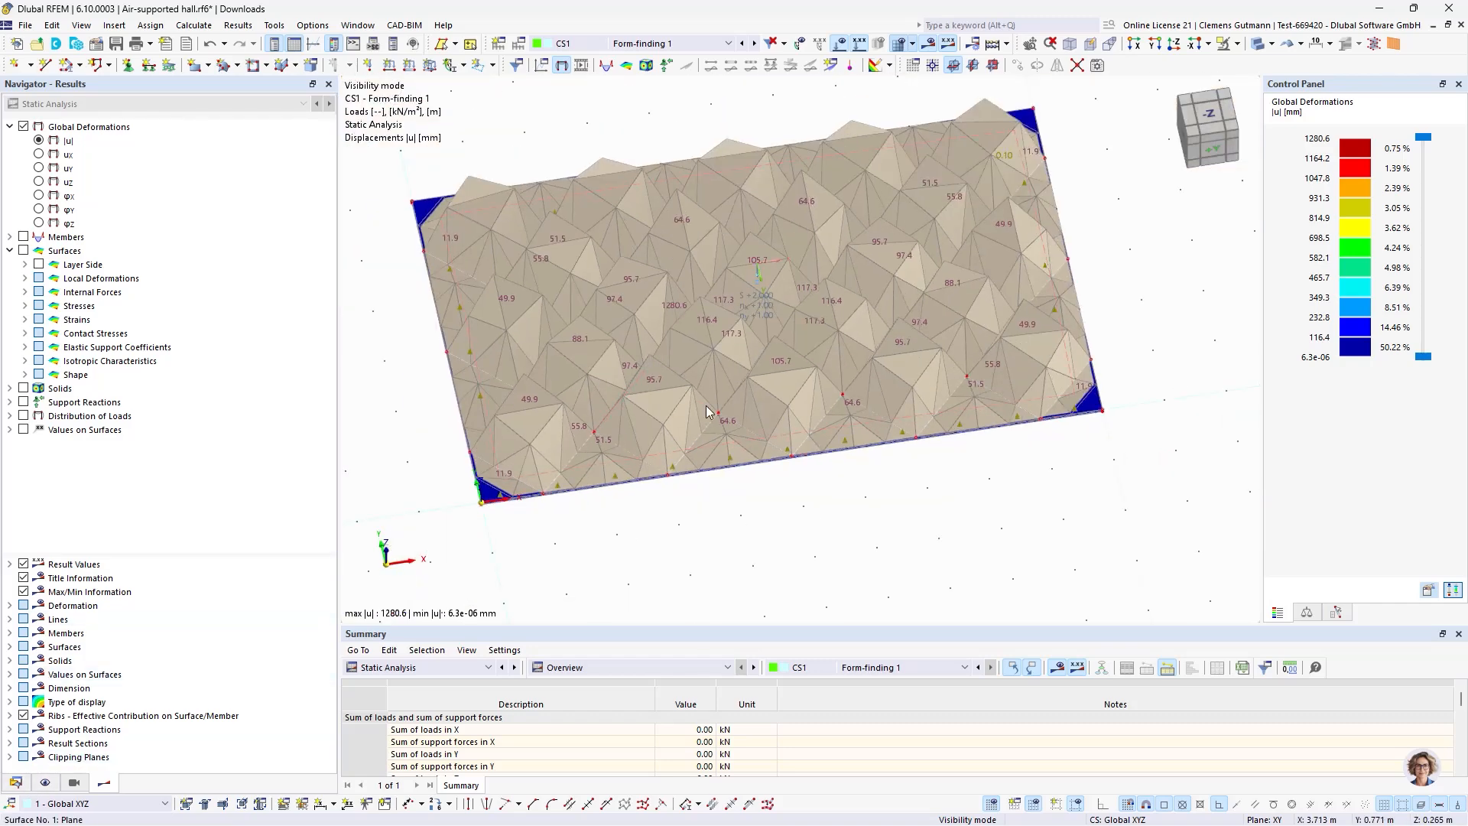
pyautogui.scroll(3, 558, 476)
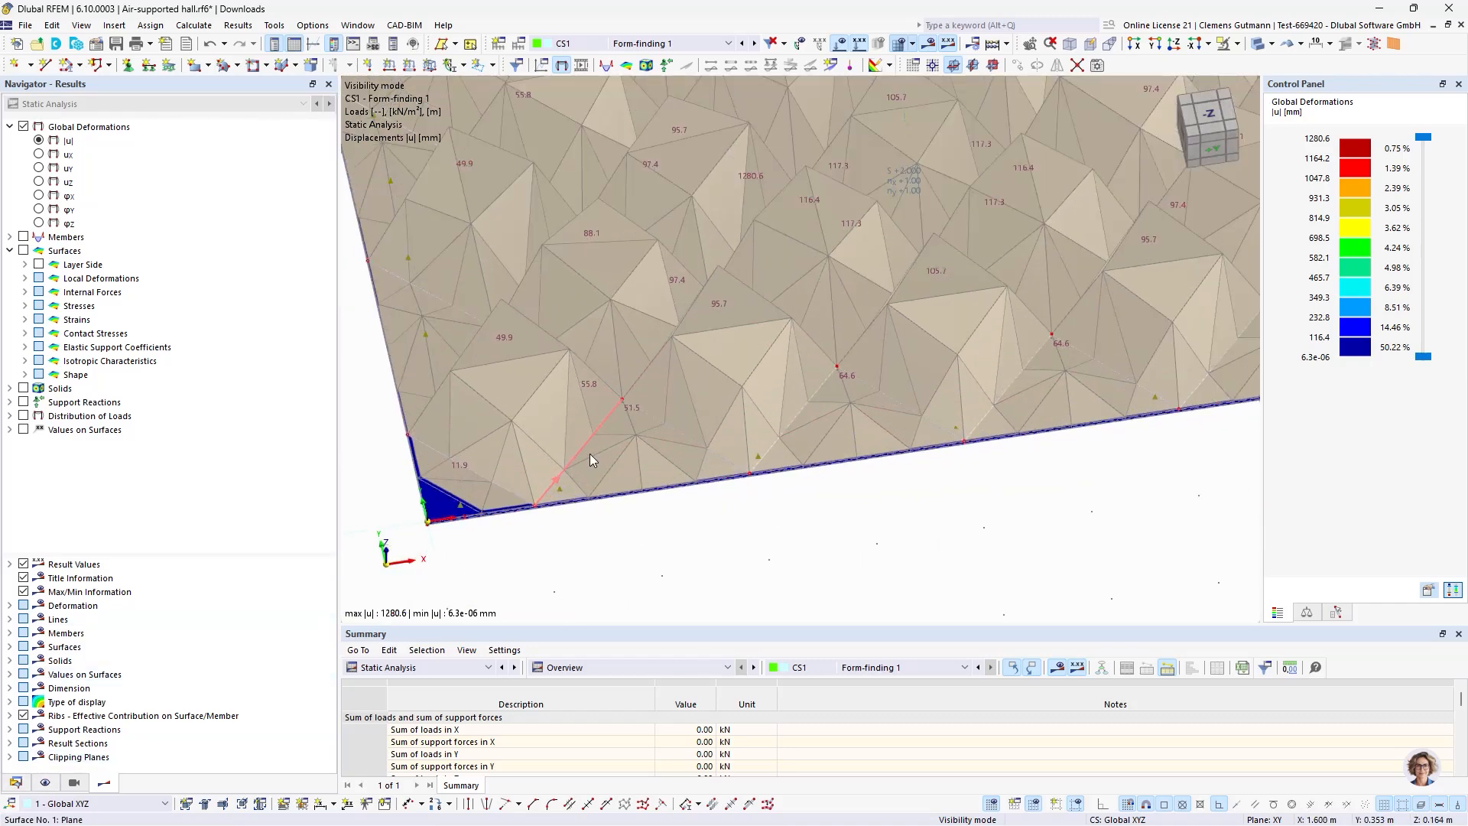
pyautogui.scroll(-3, 516, 520)
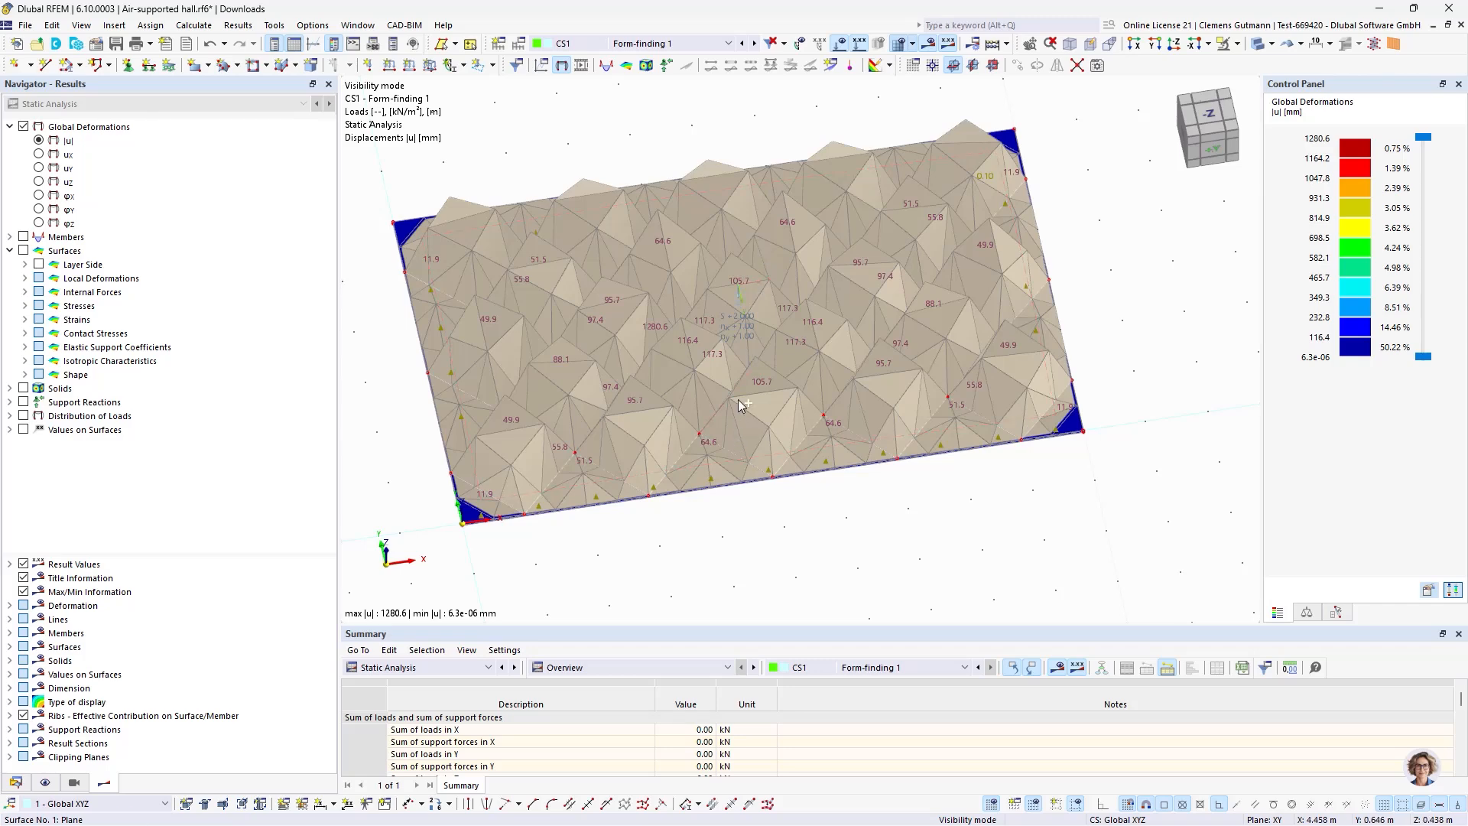
pyautogui.moveTo(742, 404)
pyautogui.keyDown('ctrl'); pyautogui.mouseDown(button='middle')
pyautogui.moveTo(741, 449)
pyautogui.moveTo(738, 353)
pyautogui.moveTo(735, 421)
pyautogui.mouseUp(button='middle'); pyautogui.keyUp('ctrl')
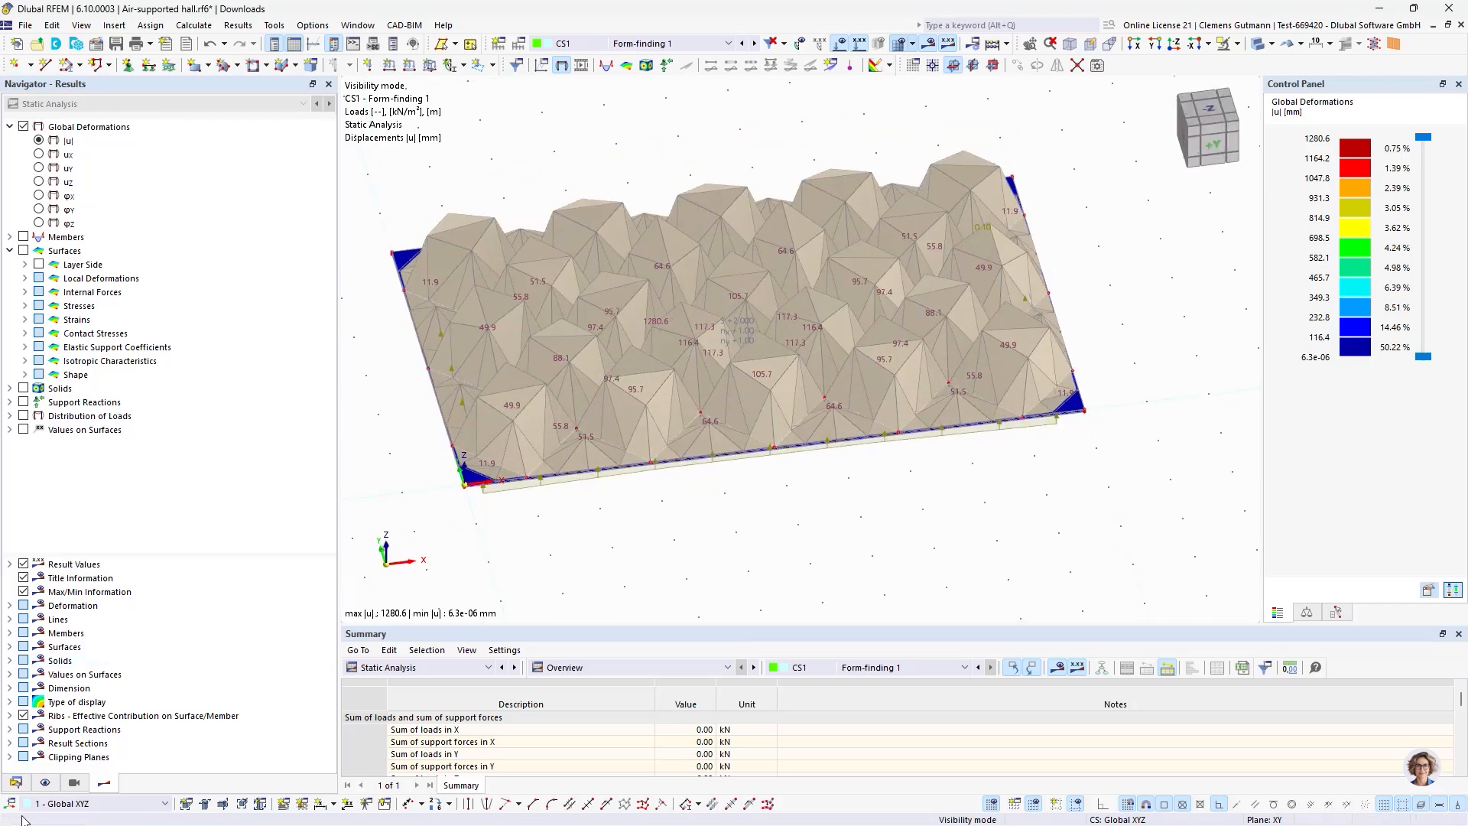
# Start a new member load in LC1 Form-finding 1 with load type Form-Finding.
pyautogui.click(16, 783)
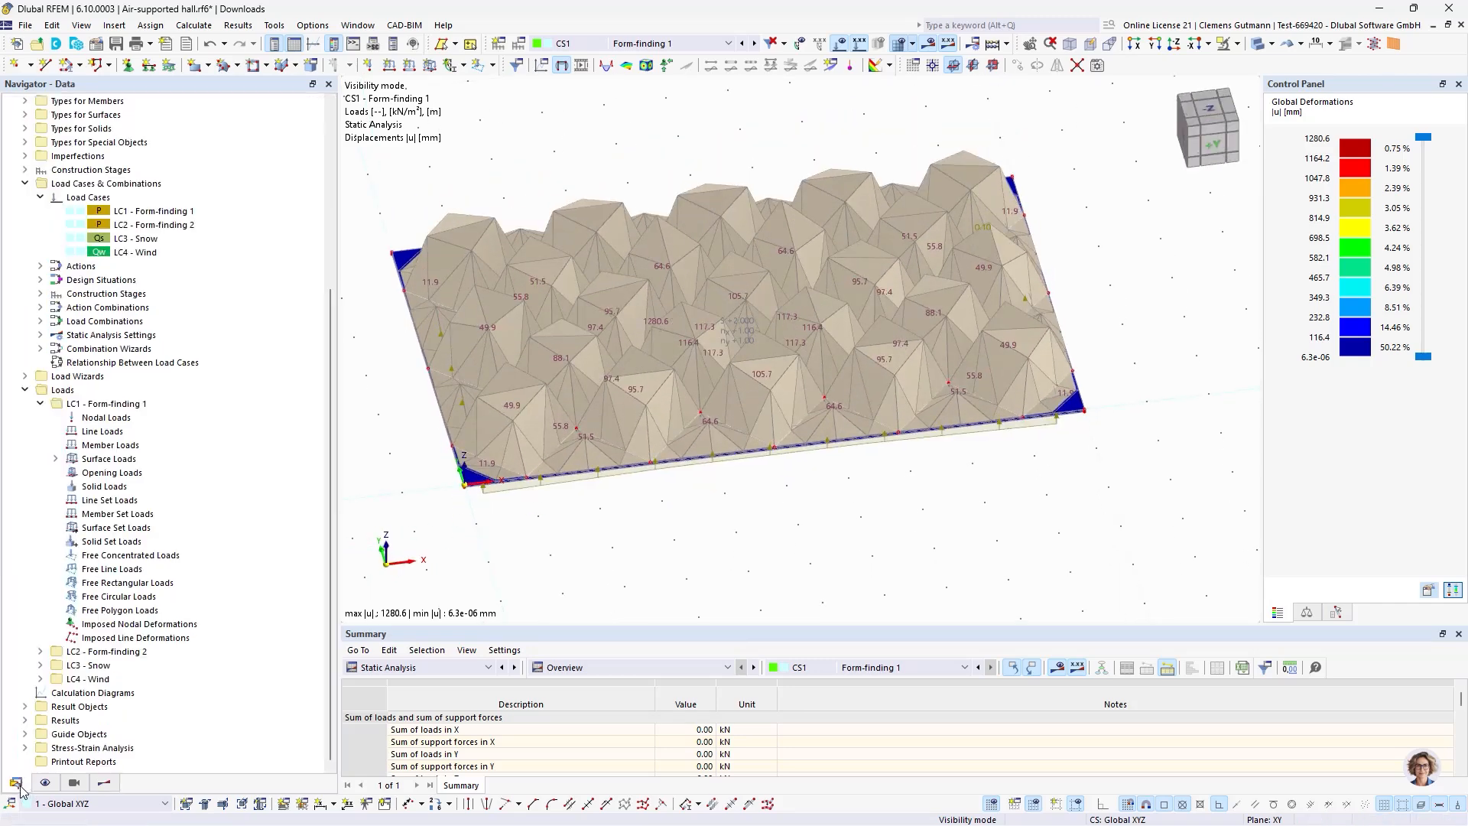
pyautogui.rightClick(96, 446)
pyautogui.click(191, 476)
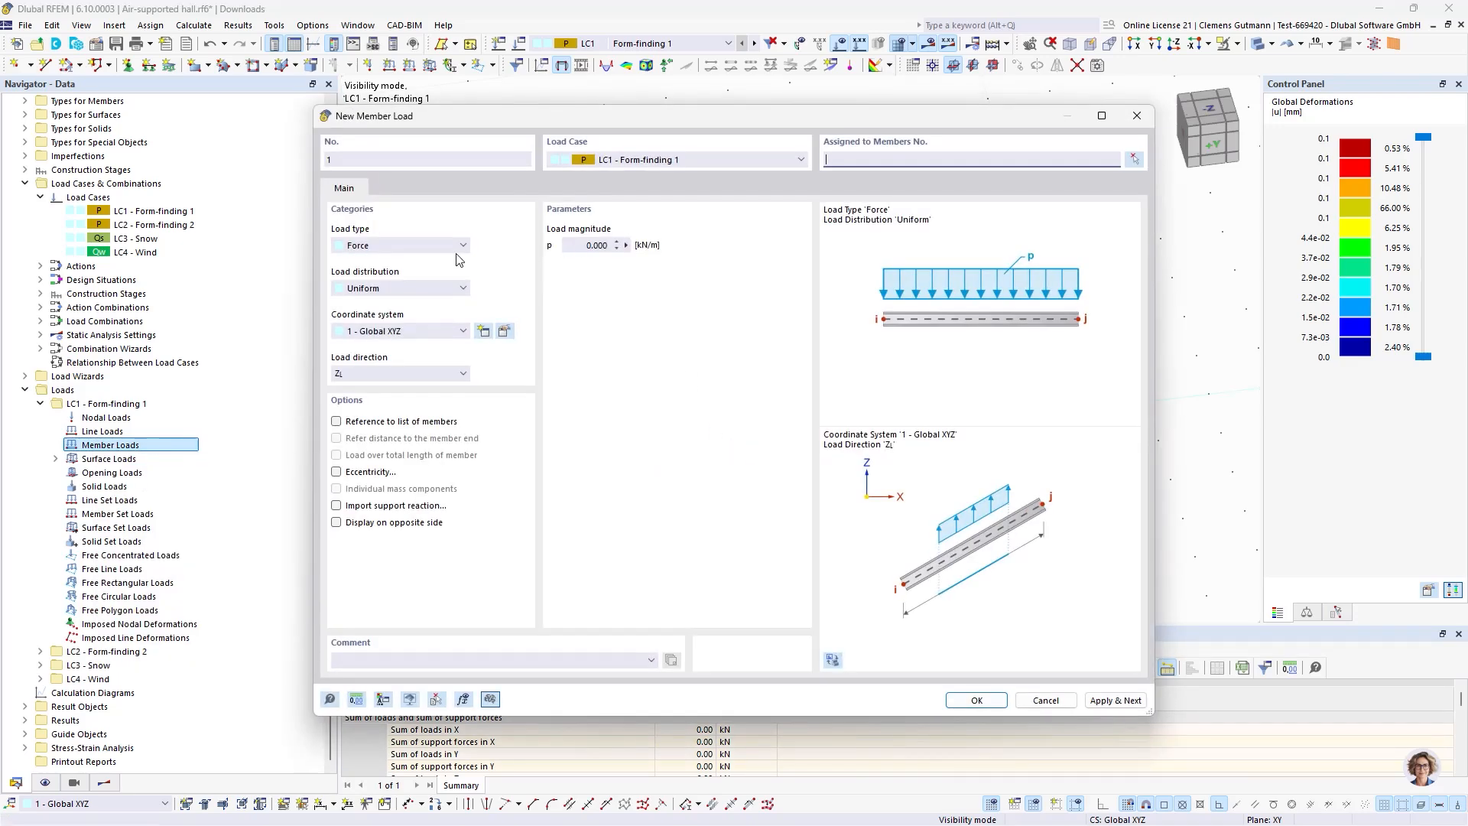
pyautogui.click(455, 246)
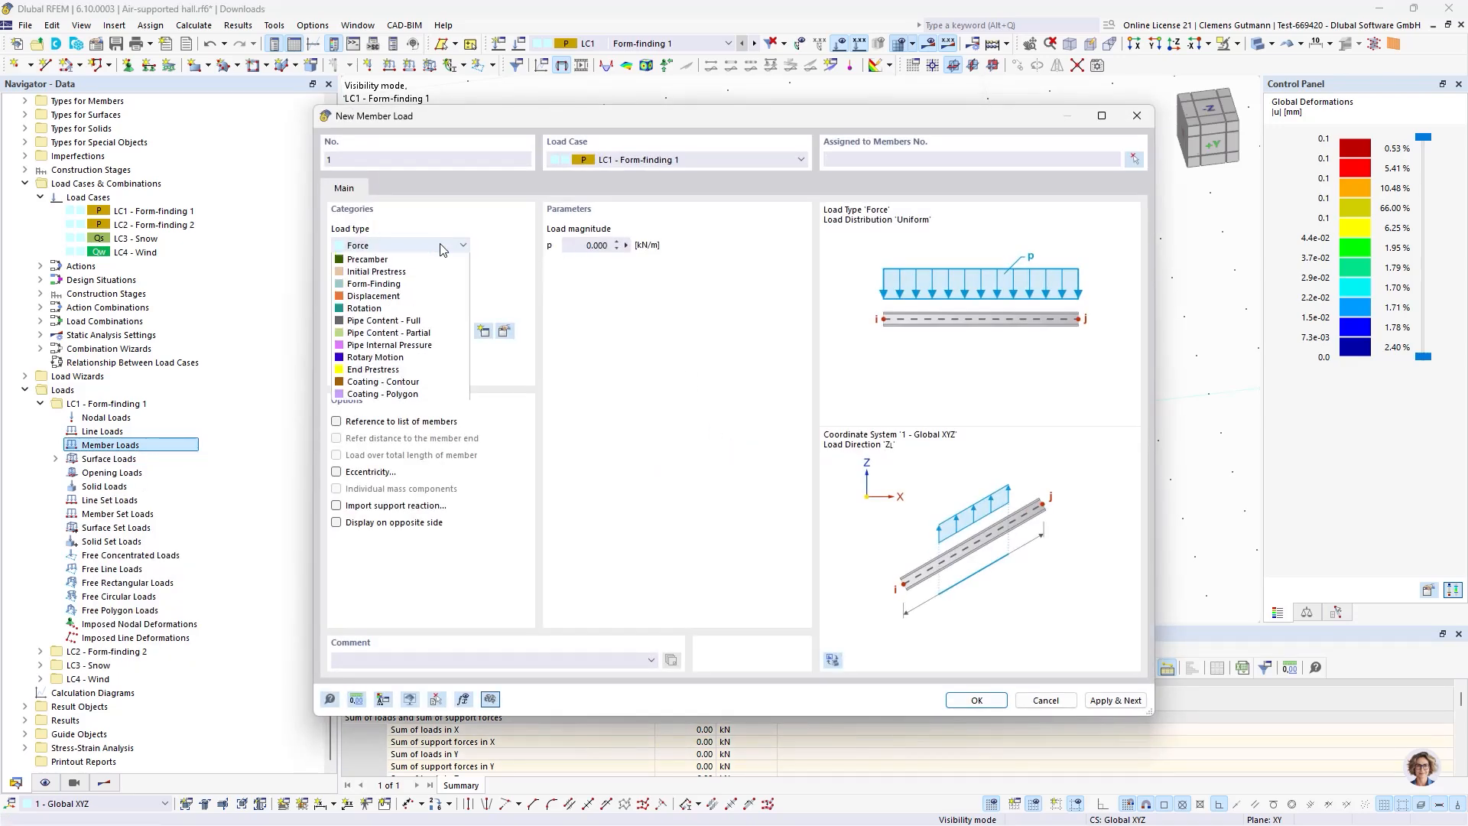
pyautogui.click(397, 376)
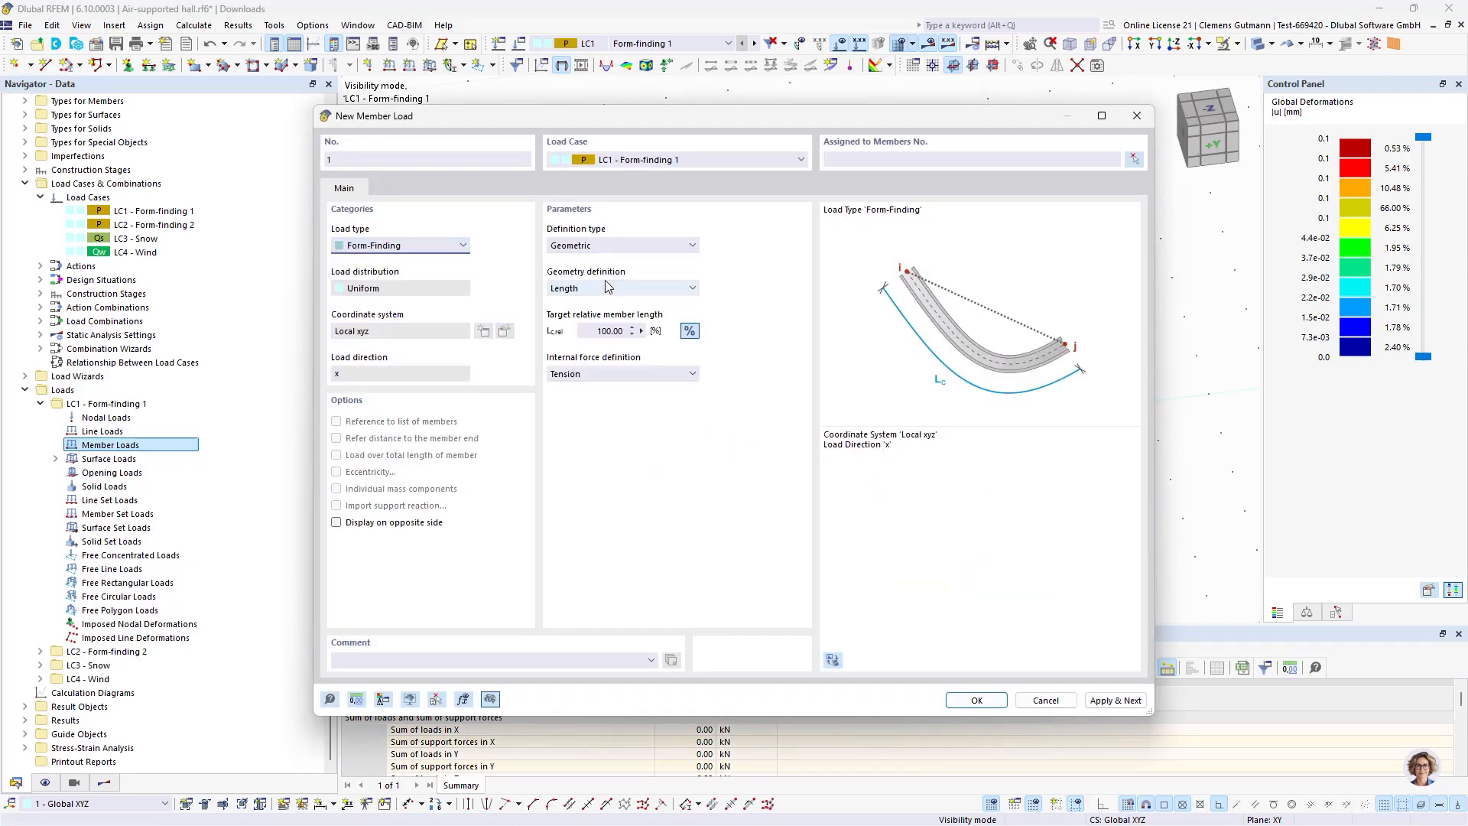
# Define the member load by Force, after comparing it with Geometric, with an average force in member of 0.1 kN.
pyautogui.click(600, 246)
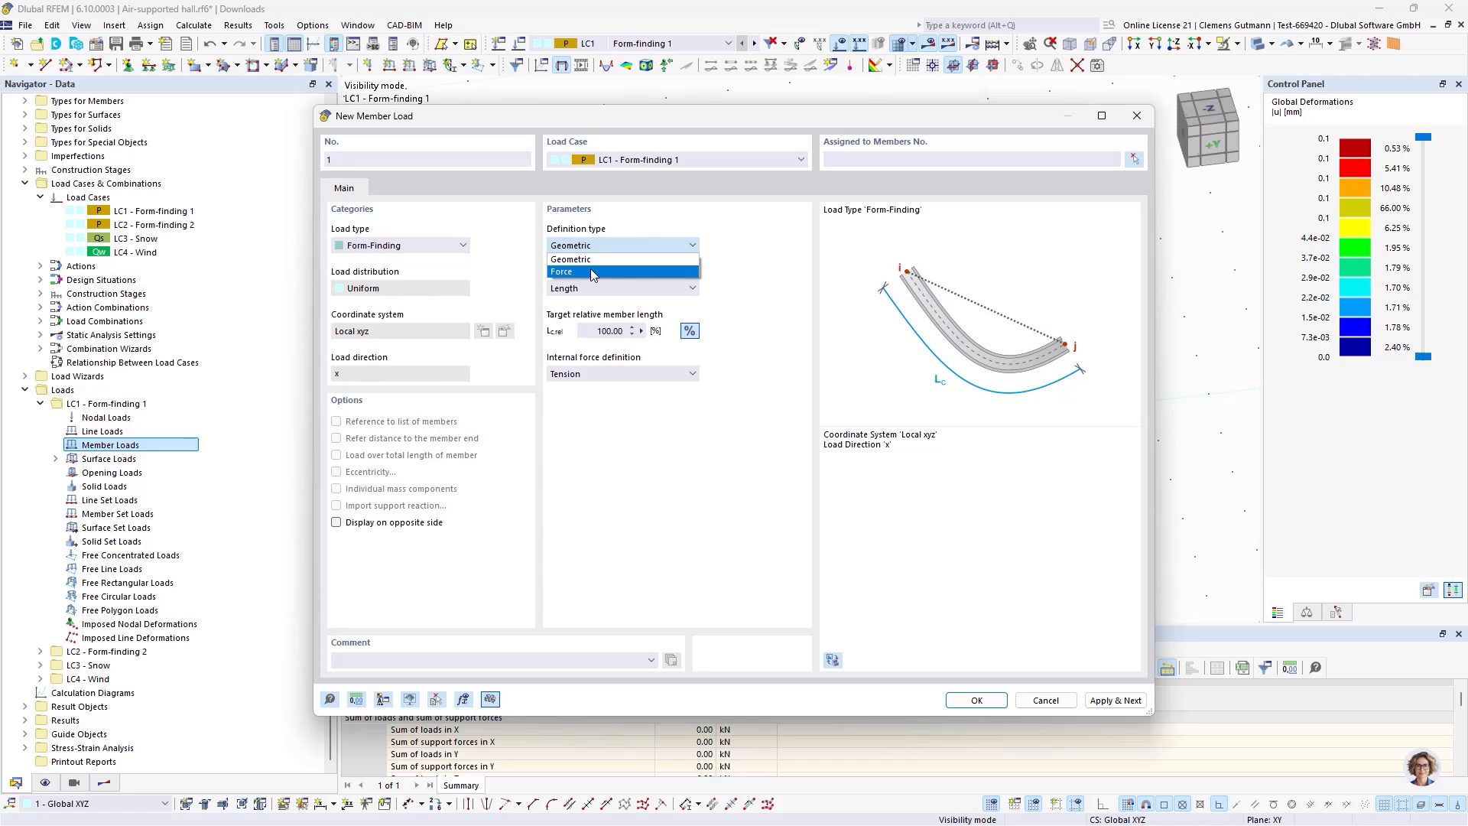
pyautogui.click(591, 271)
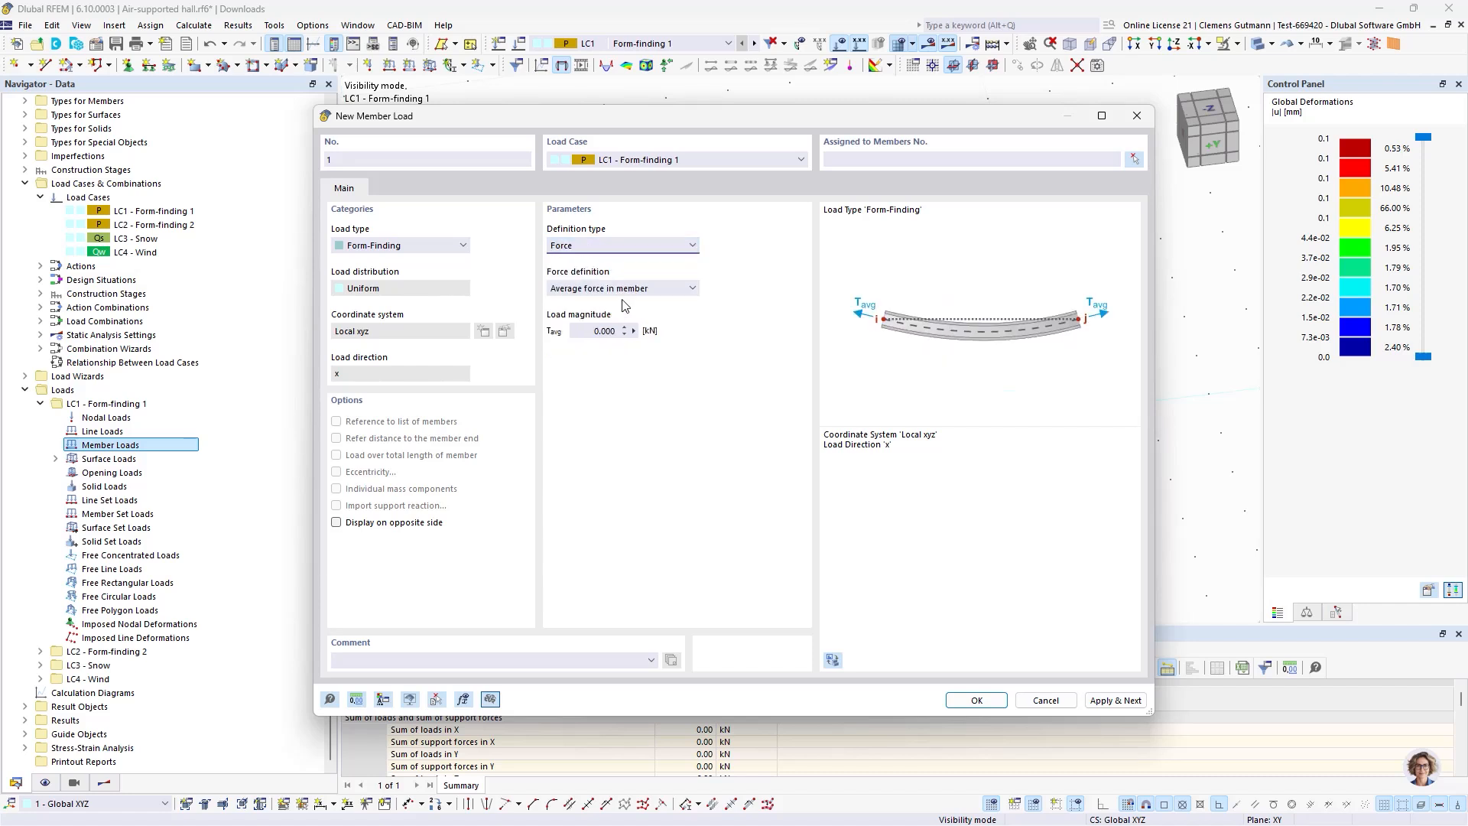
pyautogui.click(634, 247)
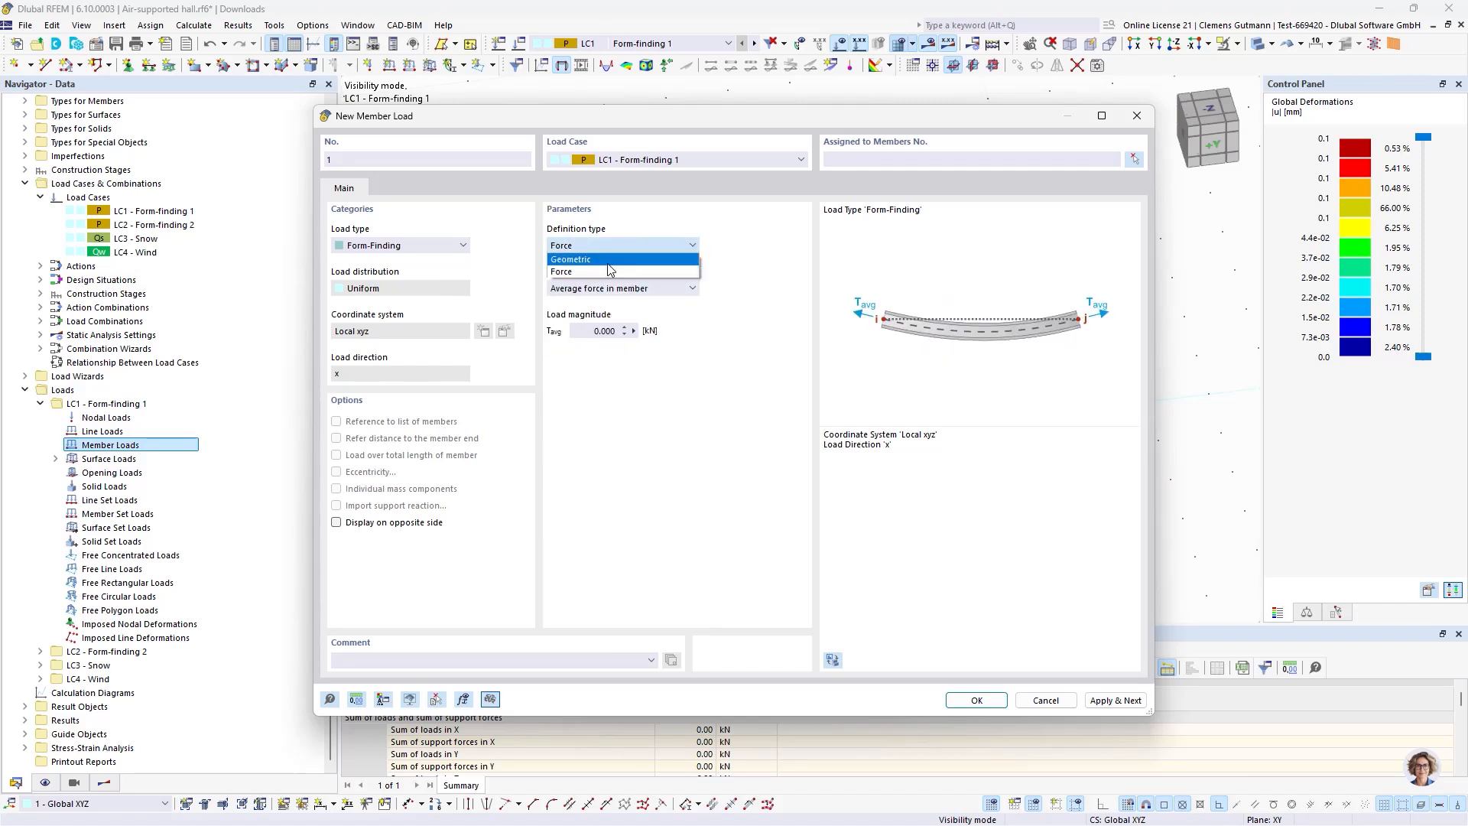
pyautogui.click(607, 267)
pyautogui.click(624, 246)
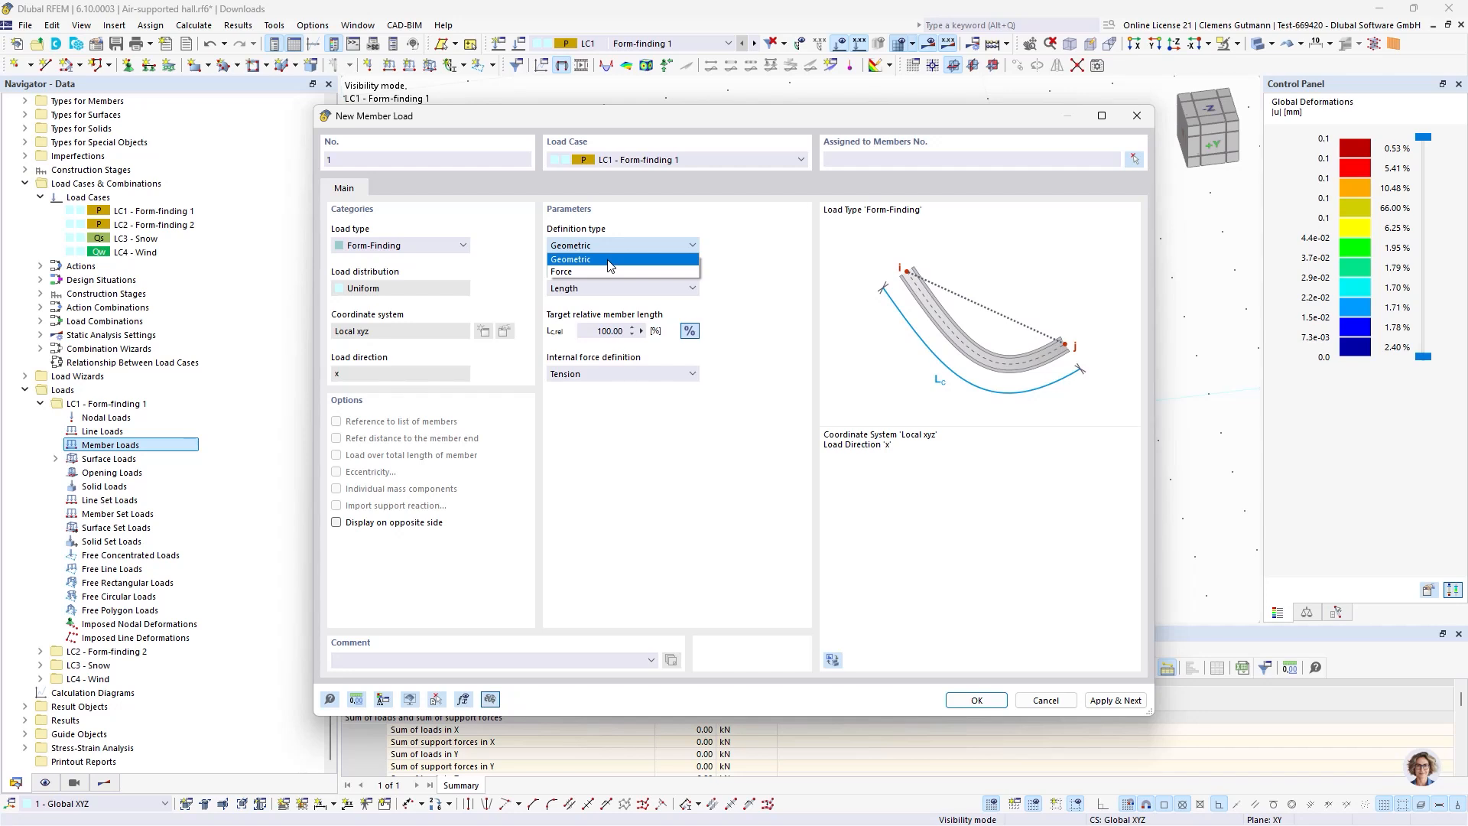
pyautogui.click(599, 272)
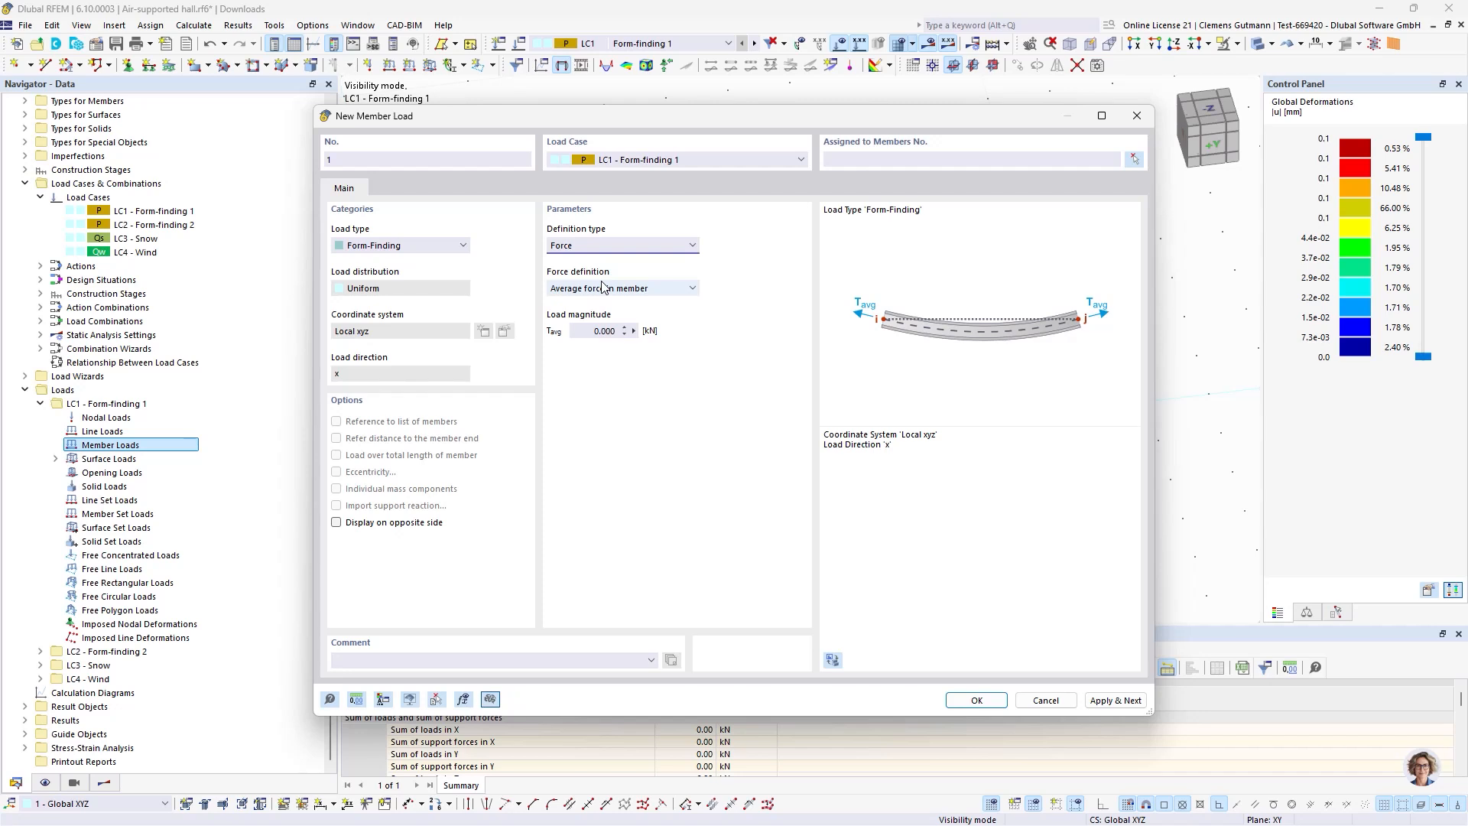
pyautogui.click(591, 330)
pyautogui.write('0.1')
pyautogui.press('Tab')
# Show the OS1 - Cables selection alongside the membrane, assign the load to cable members 1-60 and accept it.
pyautogui.click(1136, 159)
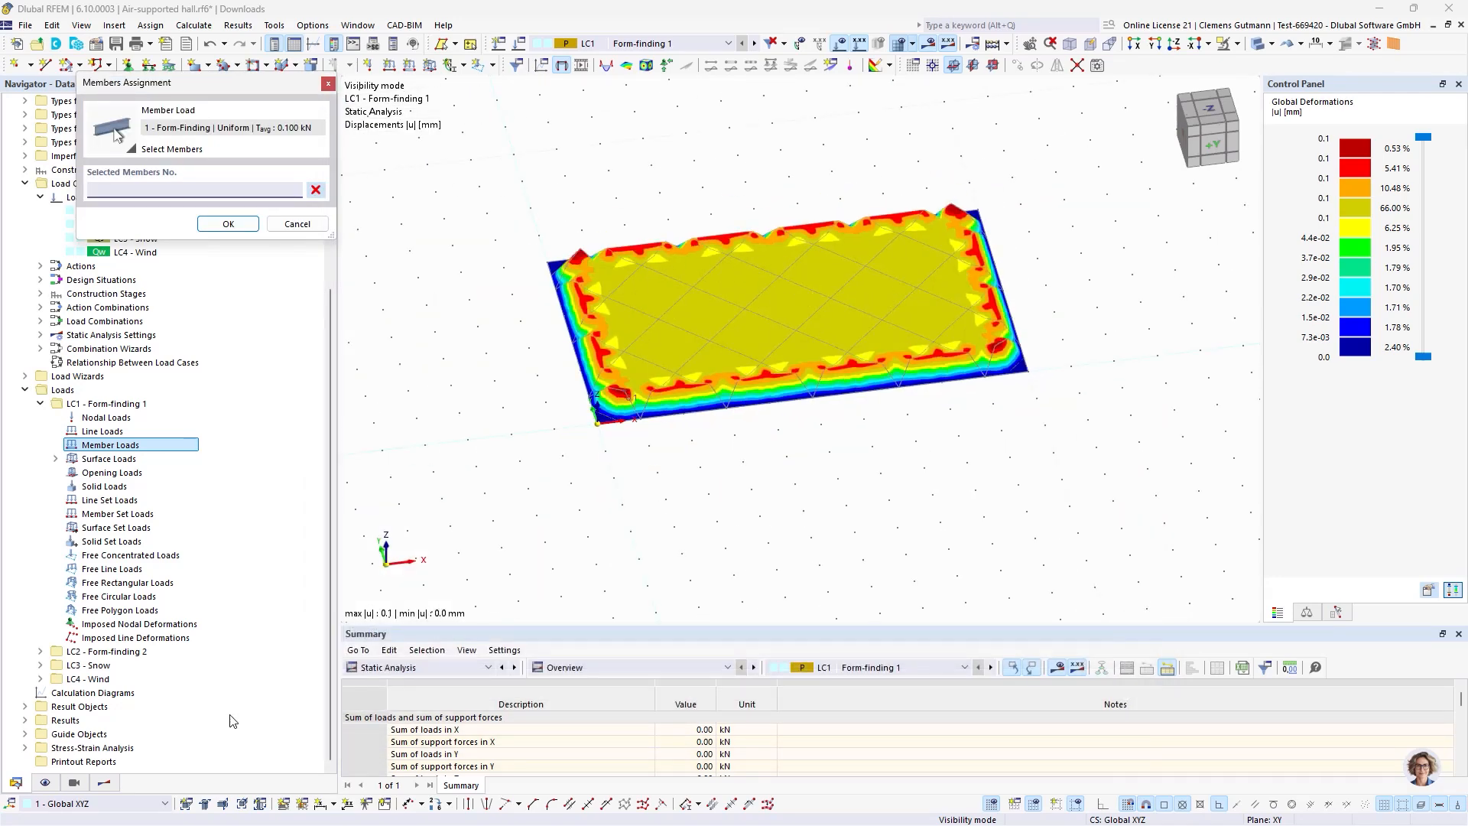
pyautogui.click(45, 782)
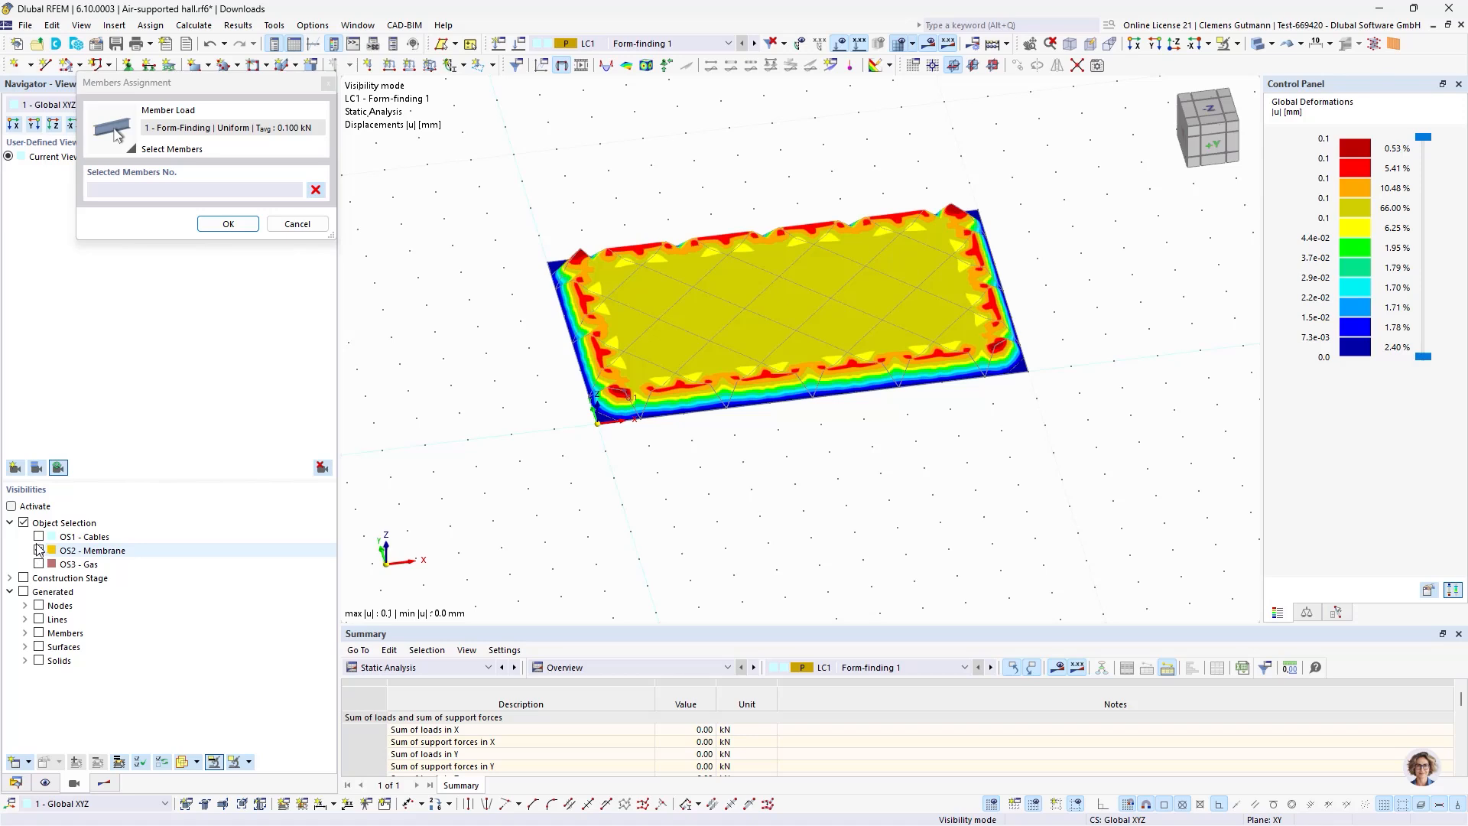
pyautogui.click(38, 549)
pyautogui.click(39, 536)
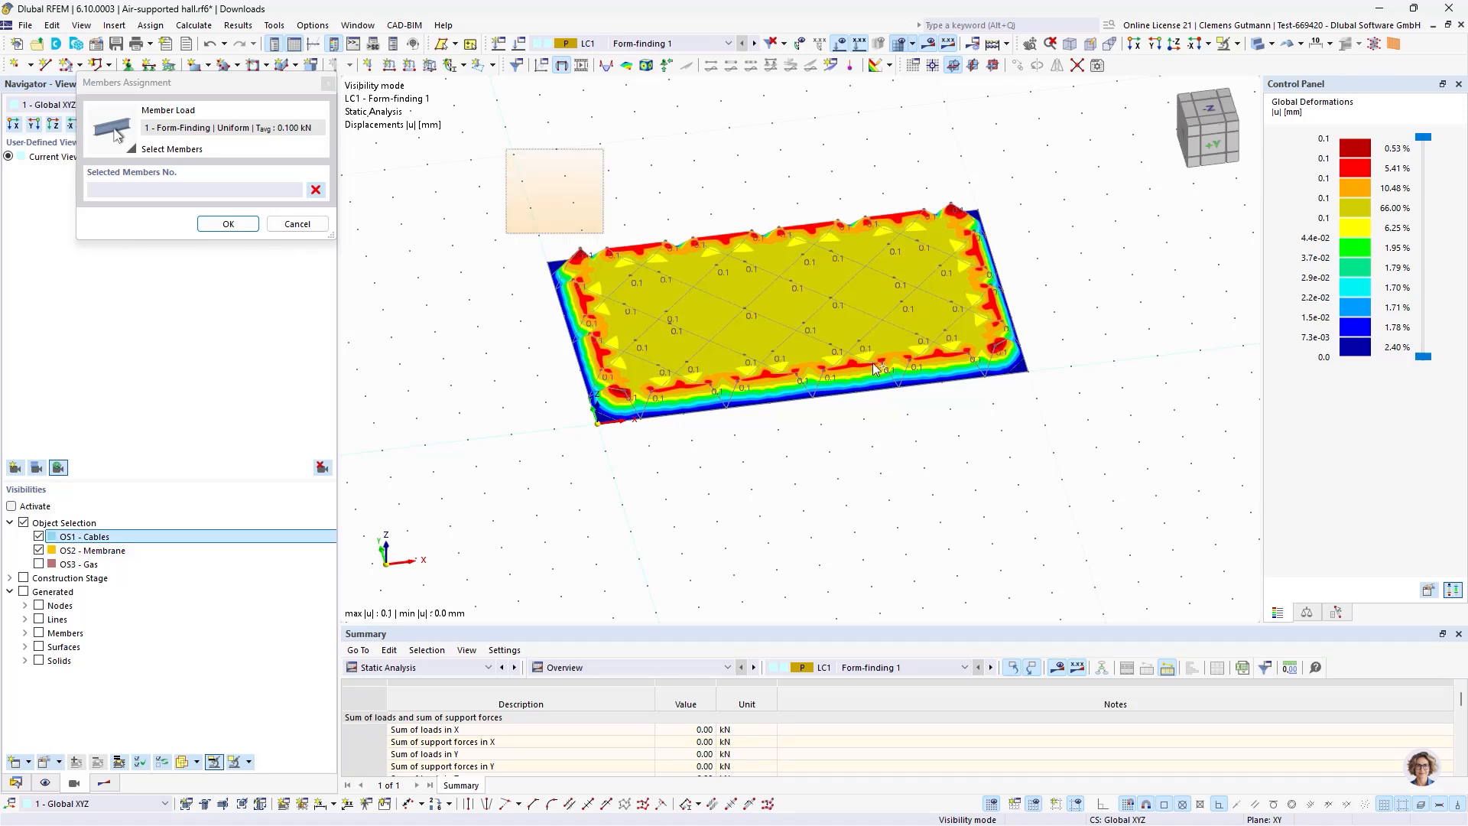
pyautogui.moveTo(876, 370); pyautogui.dragTo(1101, 468)
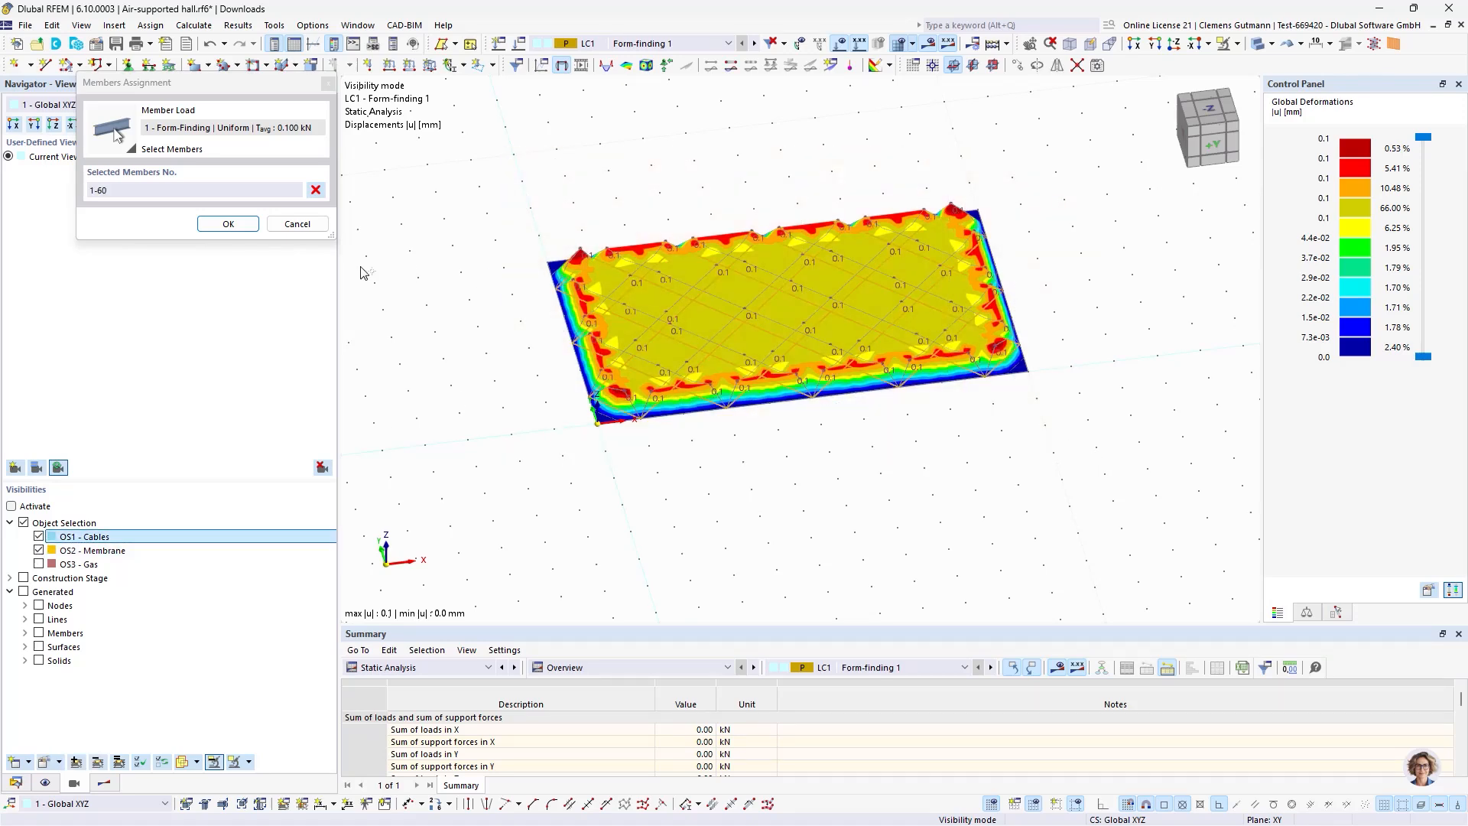
pyautogui.click(228, 224)
pyautogui.click(977, 700)
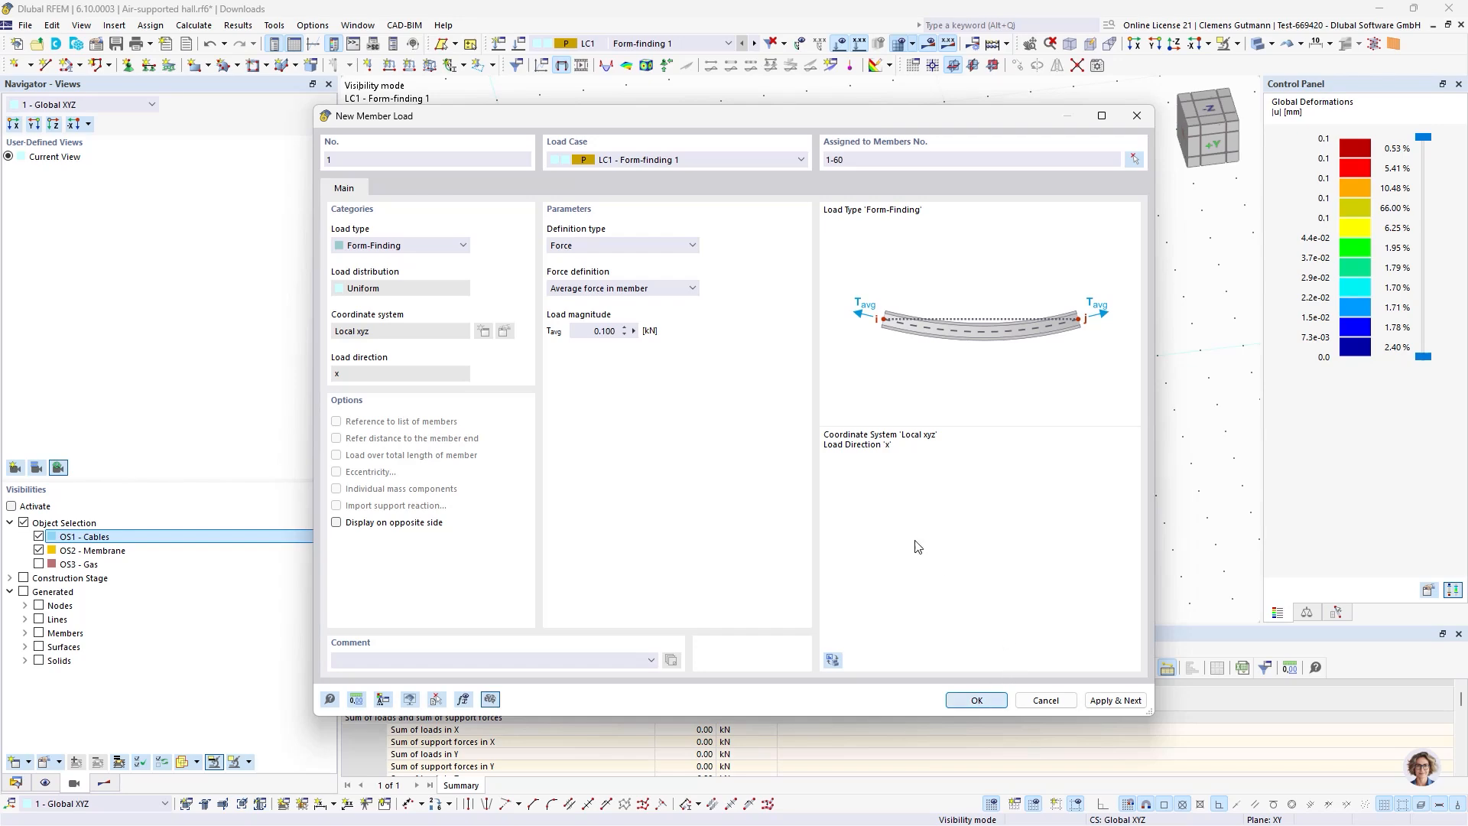
# Recalculate construction stage CS1 Form-finding 1 with the cable prestress and display its deformed shape.
pyautogui.scroll(3, 1052, 426)
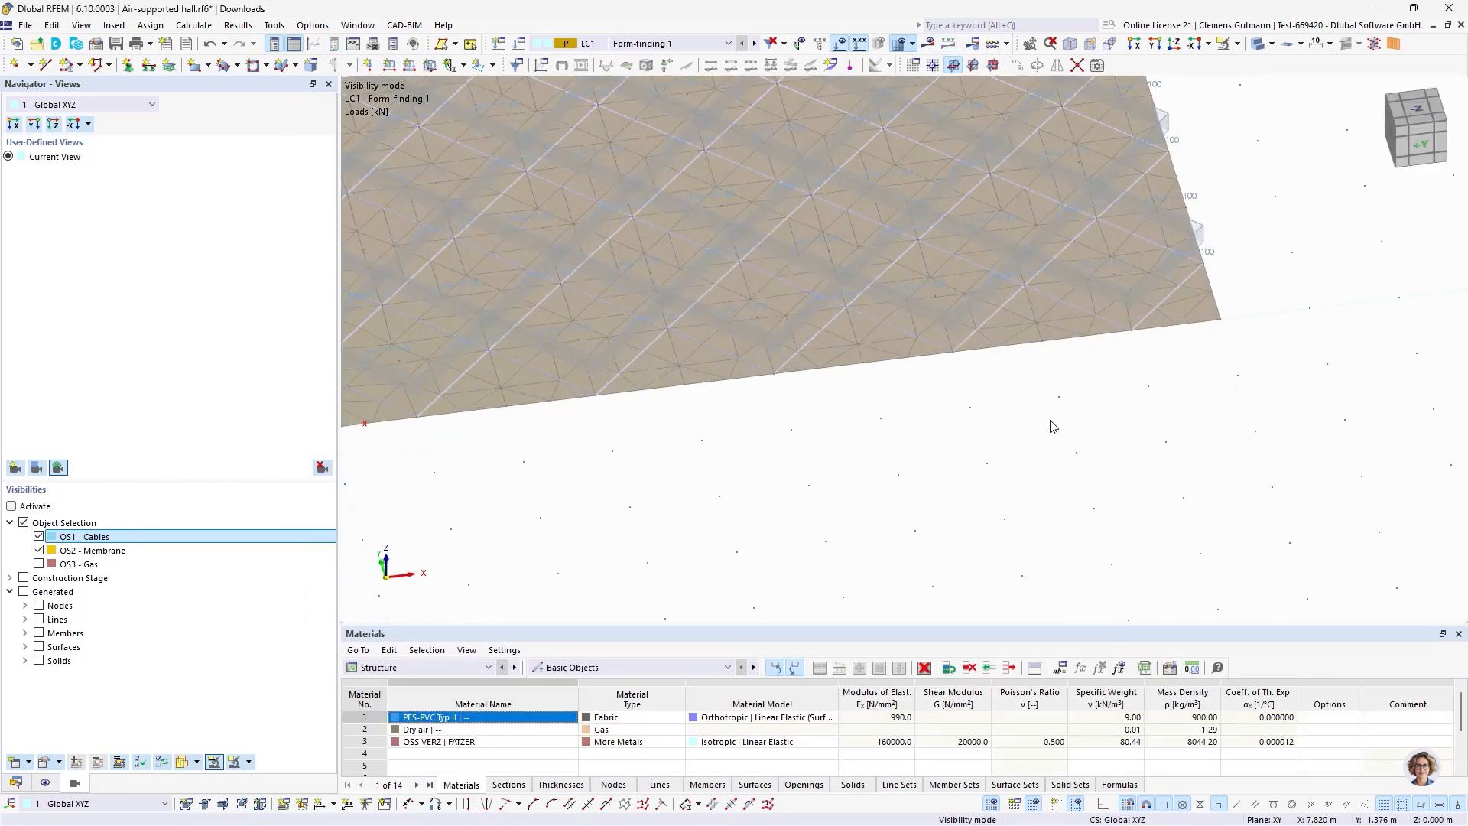
pyautogui.scroll(-2, 1048, 426)
pyautogui.scroll(2, 879, 420)
pyautogui.click(688, 42)
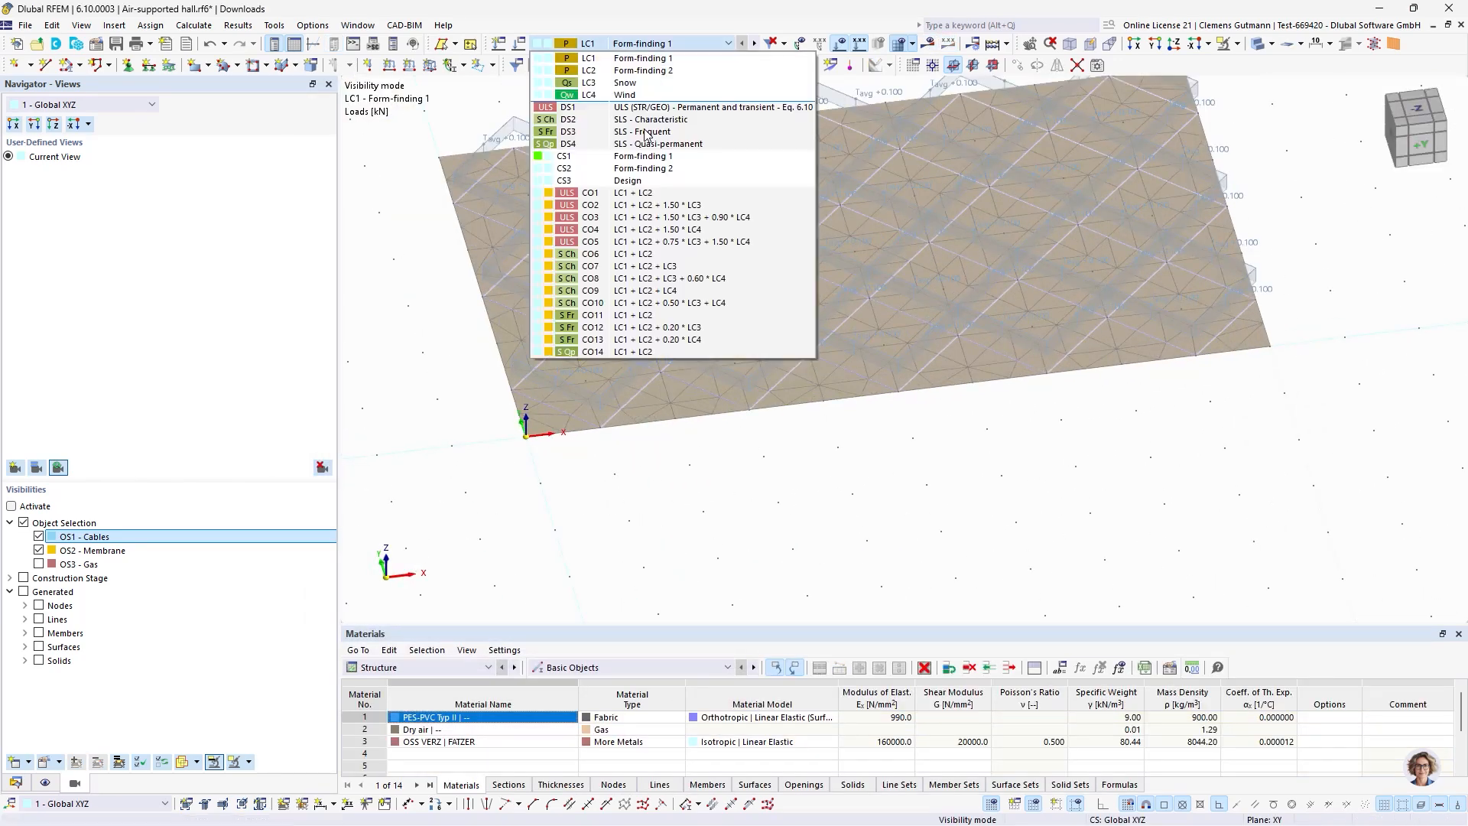
pyautogui.click(596, 157)
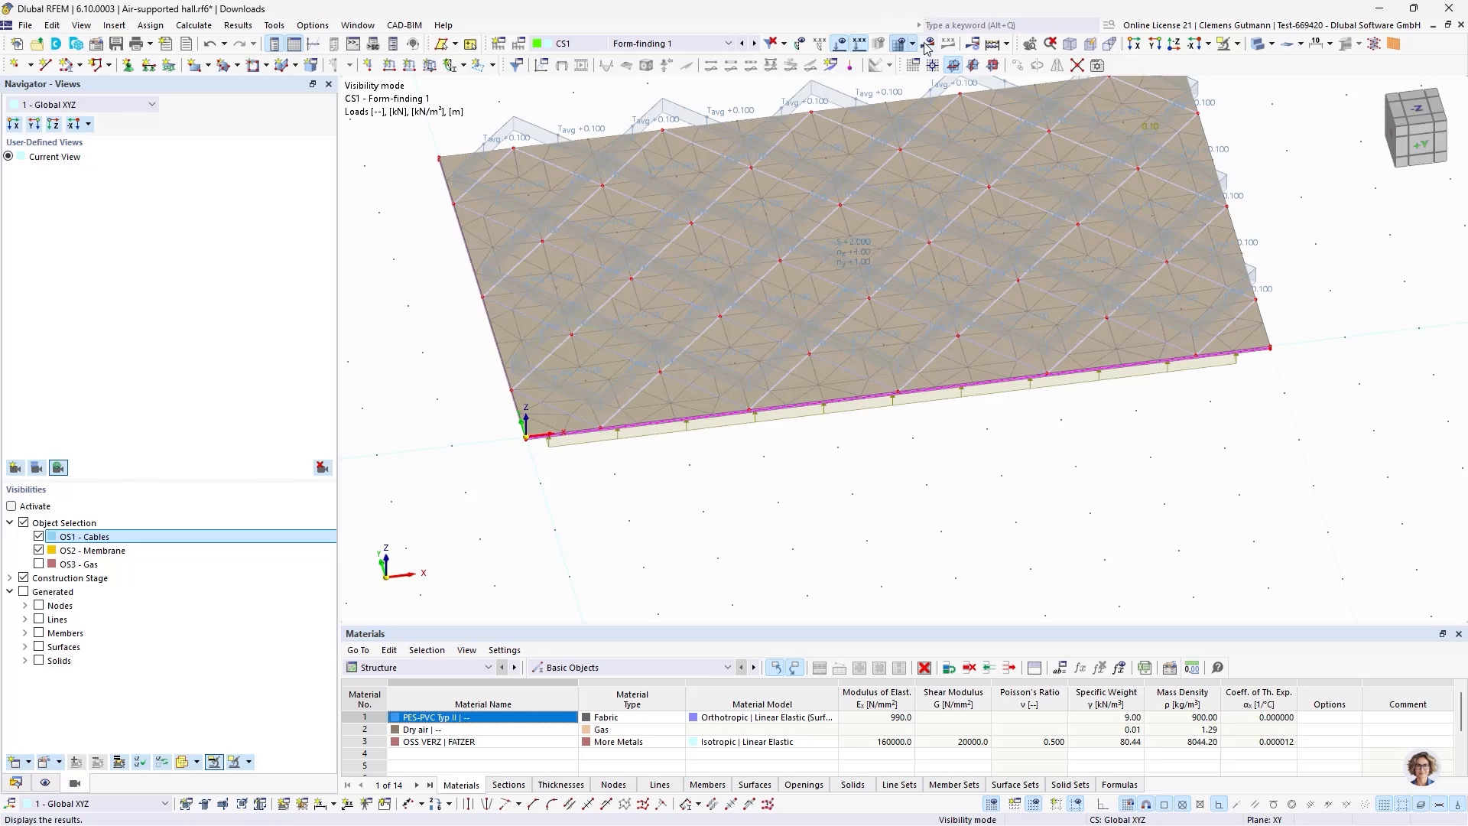
pyautogui.click(927, 44)
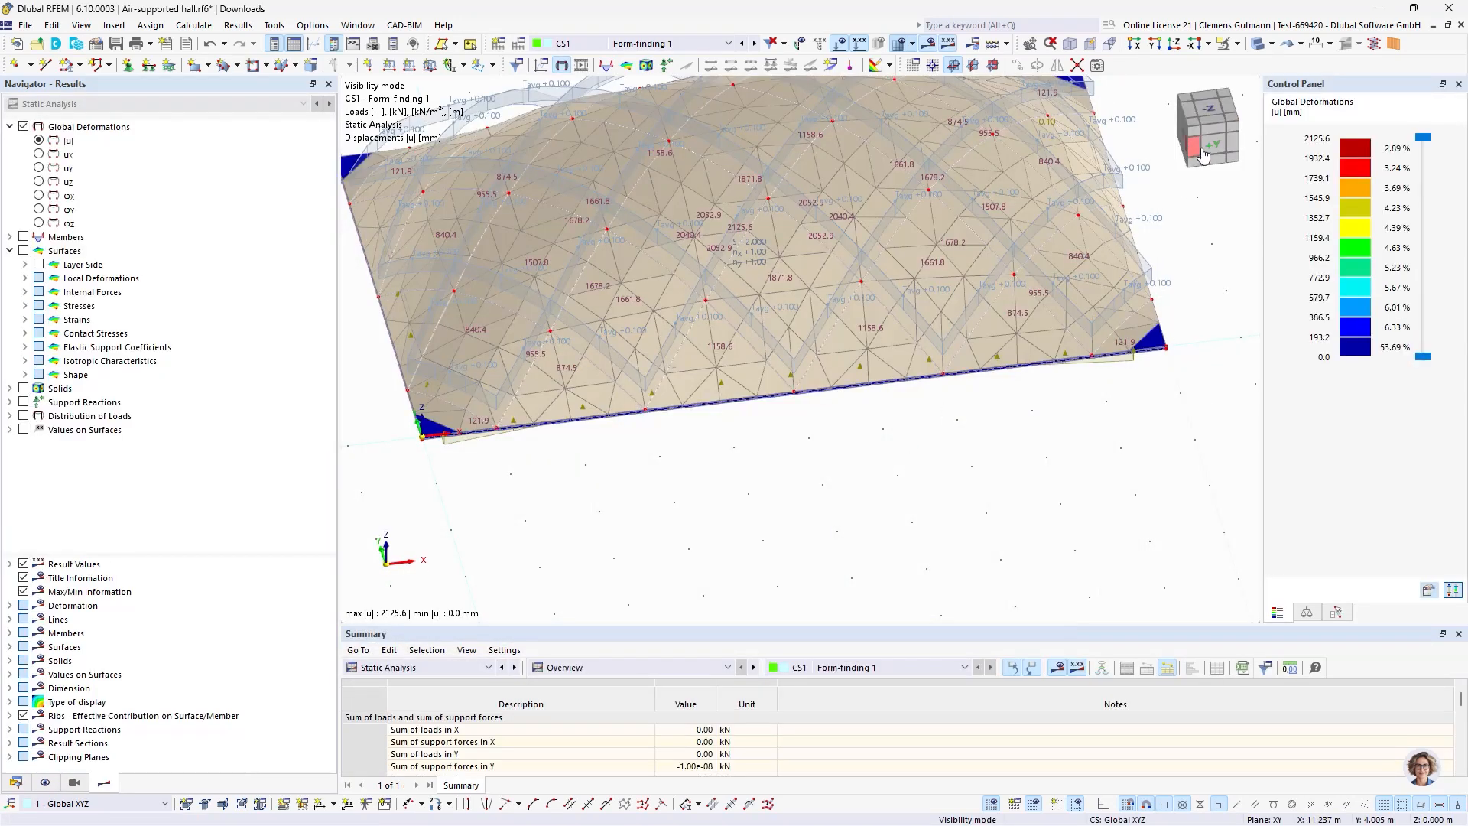
# Hide the displayed loads and examine the CS1 deformed hall shape from the +Y side and at an angle.
pyautogui.click(1202, 153)
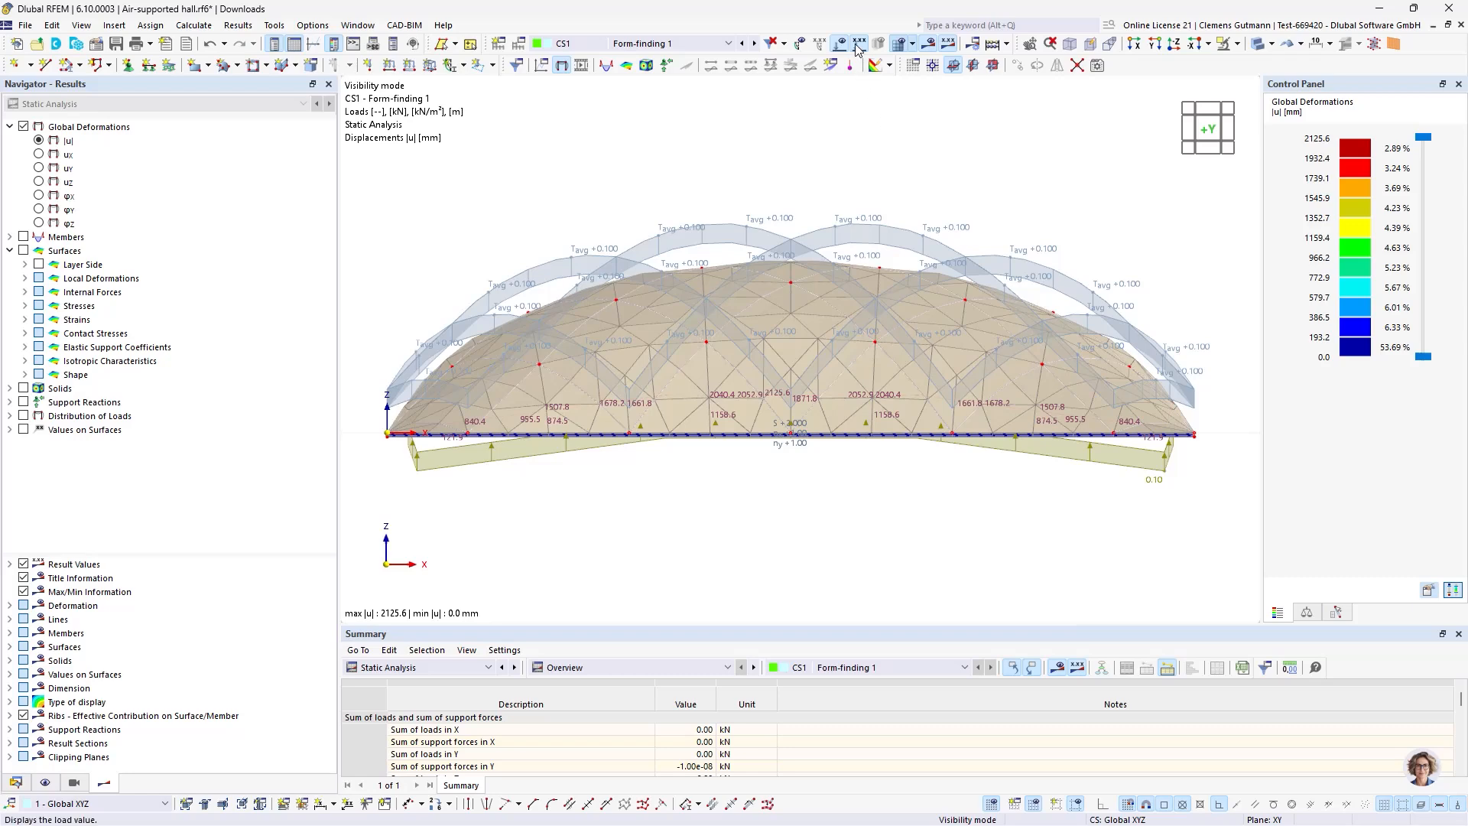
pyautogui.click(860, 44)
pyautogui.keyDown('ctrl'); pyautogui.moveTo(829, 456); pyautogui.dragTo(855, 480, button='middle'); pyautogui.keyUp('ctrl')
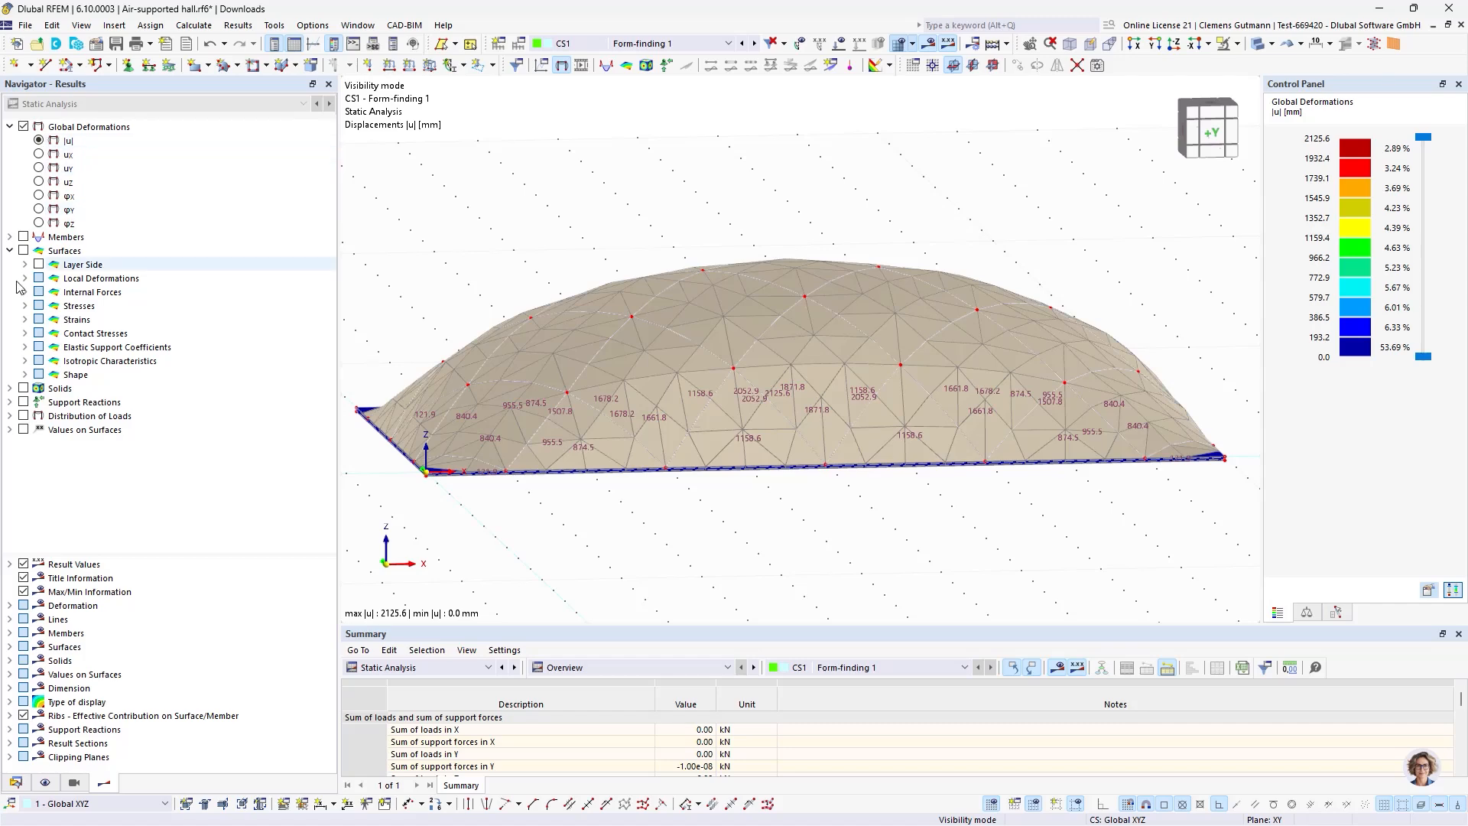
pyautogui.click(74, 782)
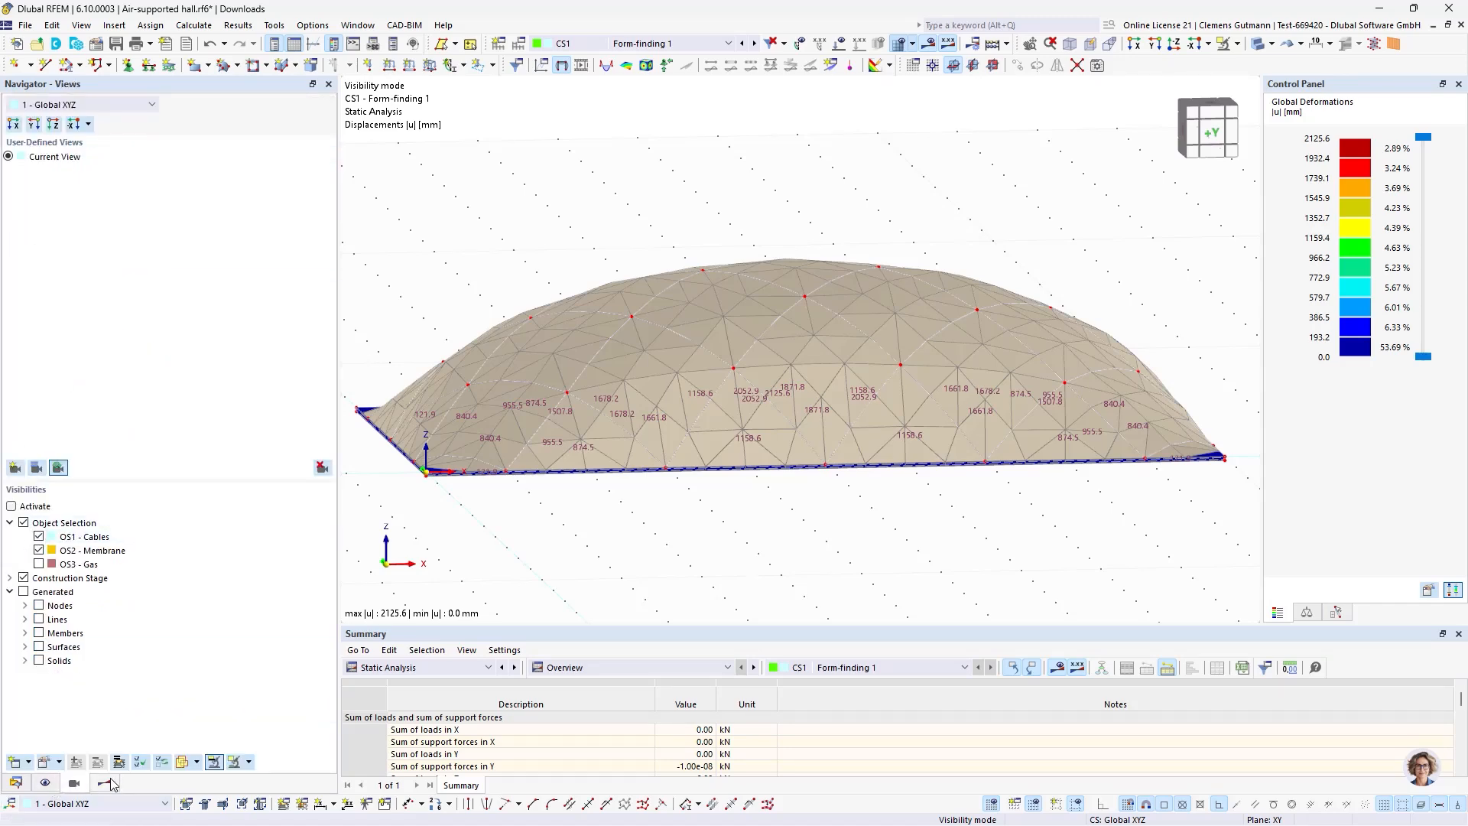
pyautogui.click(15, 782)
pyautogui.click(59, 142)
pyautogui.scroll(-1, 703, 394)
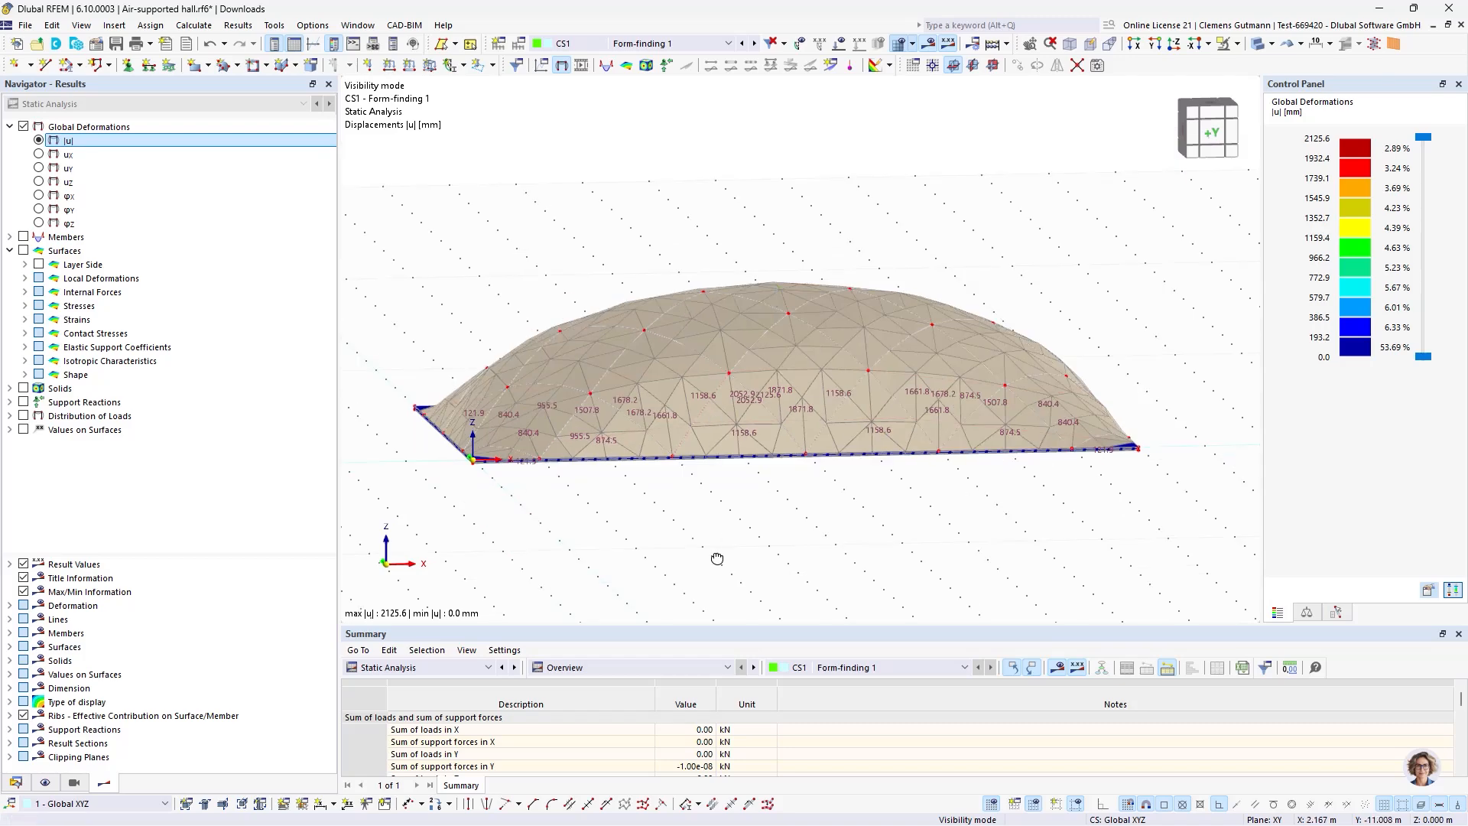
pyautogui.keyDown('ctrl'); pyautogui.moveTo(718, 558); pyautogui.dragTo(704, 505, button='middle'); pyautogui.keyUp('ctrl')
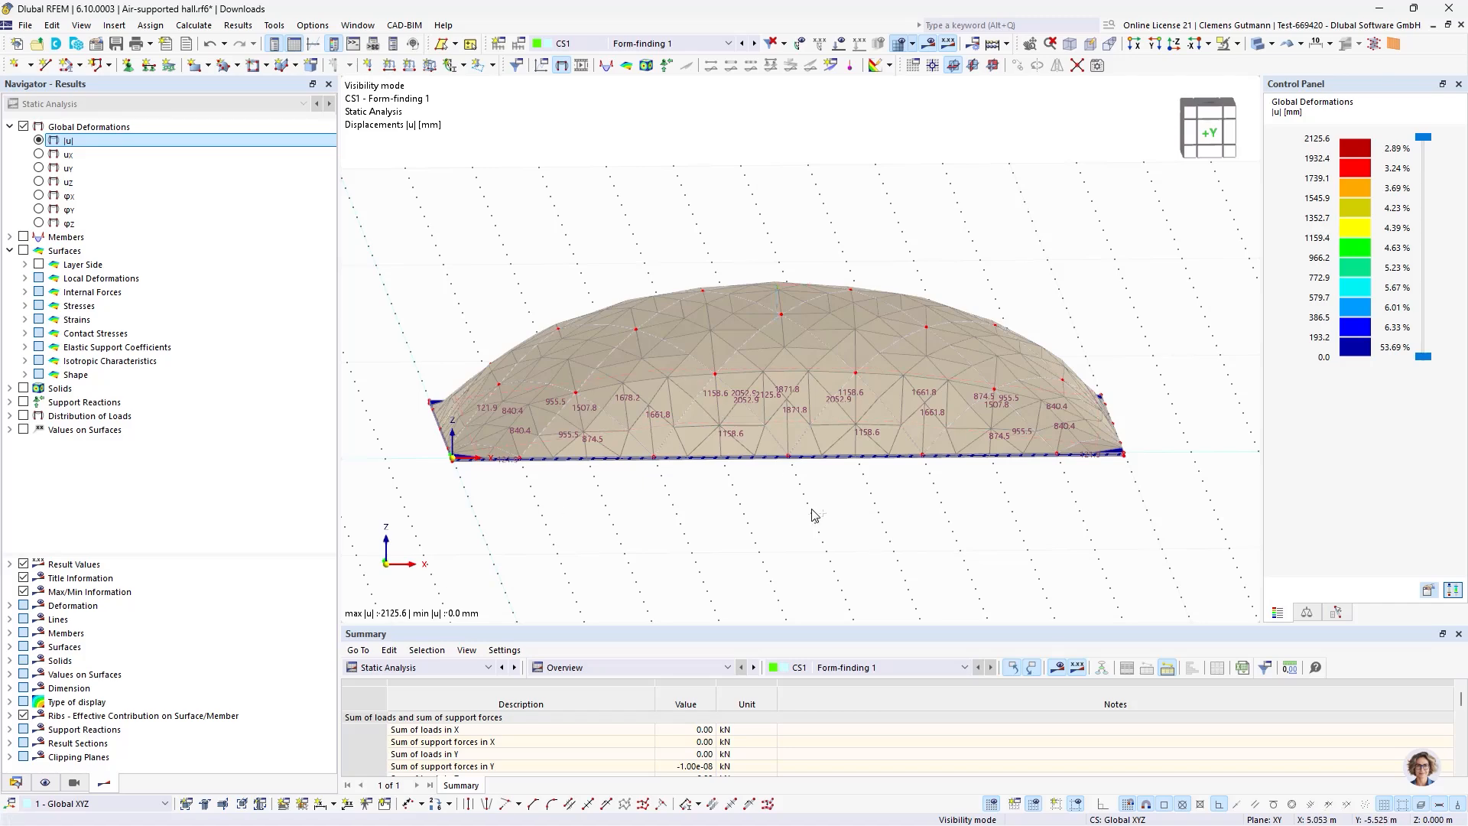
pyautogui.keyDown('ctrl'); pyautogui.moveTo(816, 509); pyautogui.dragTo(719, 552, button='middle'); pyautogui.keyUp('ctrl')
pyautogui.moveTo(583, 515); pyautogui.dragTo(676, 528, button='middle')
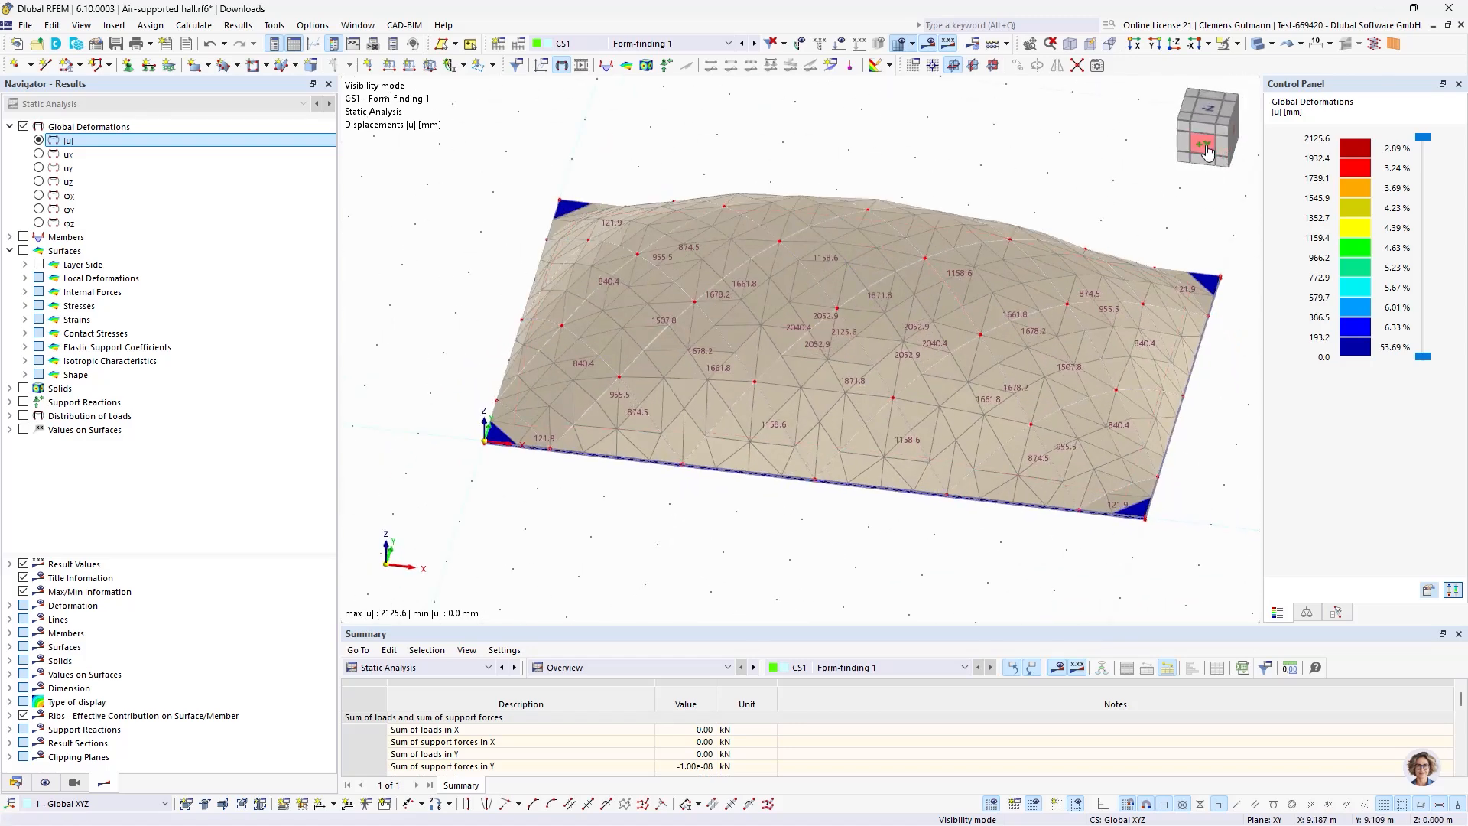
# Compare the deformed hall in the +Y and -X side views and examine how the membrane rises near its corner.
pyautogui.click(1206, 152)
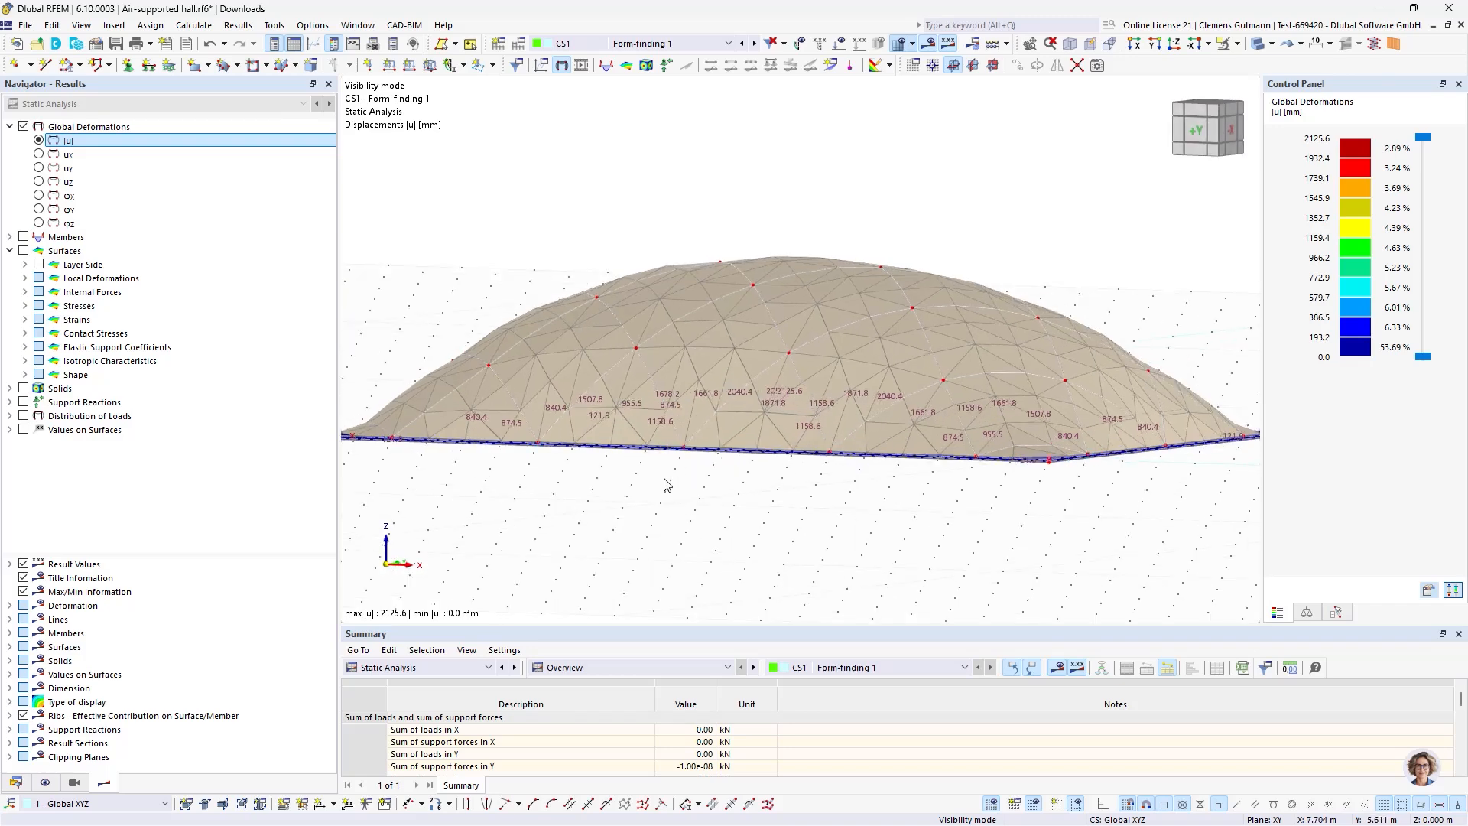
pyautogui.moveTo(666, 484); pyautogui.dragTo(894, 425, button='middle')
pyautogui.scroll(-1, 762, 389)
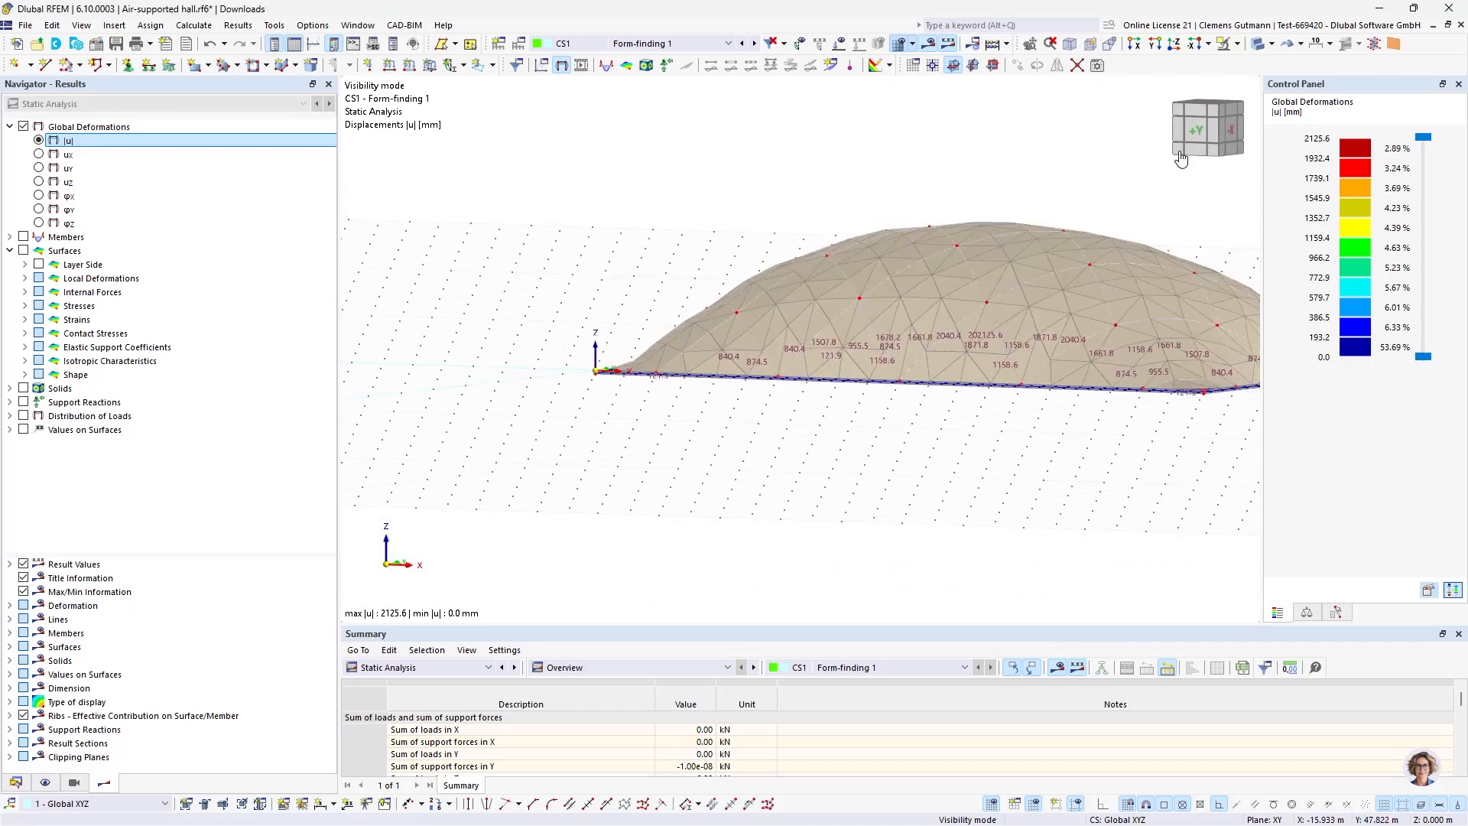
pyautogui.click(1196, 130)
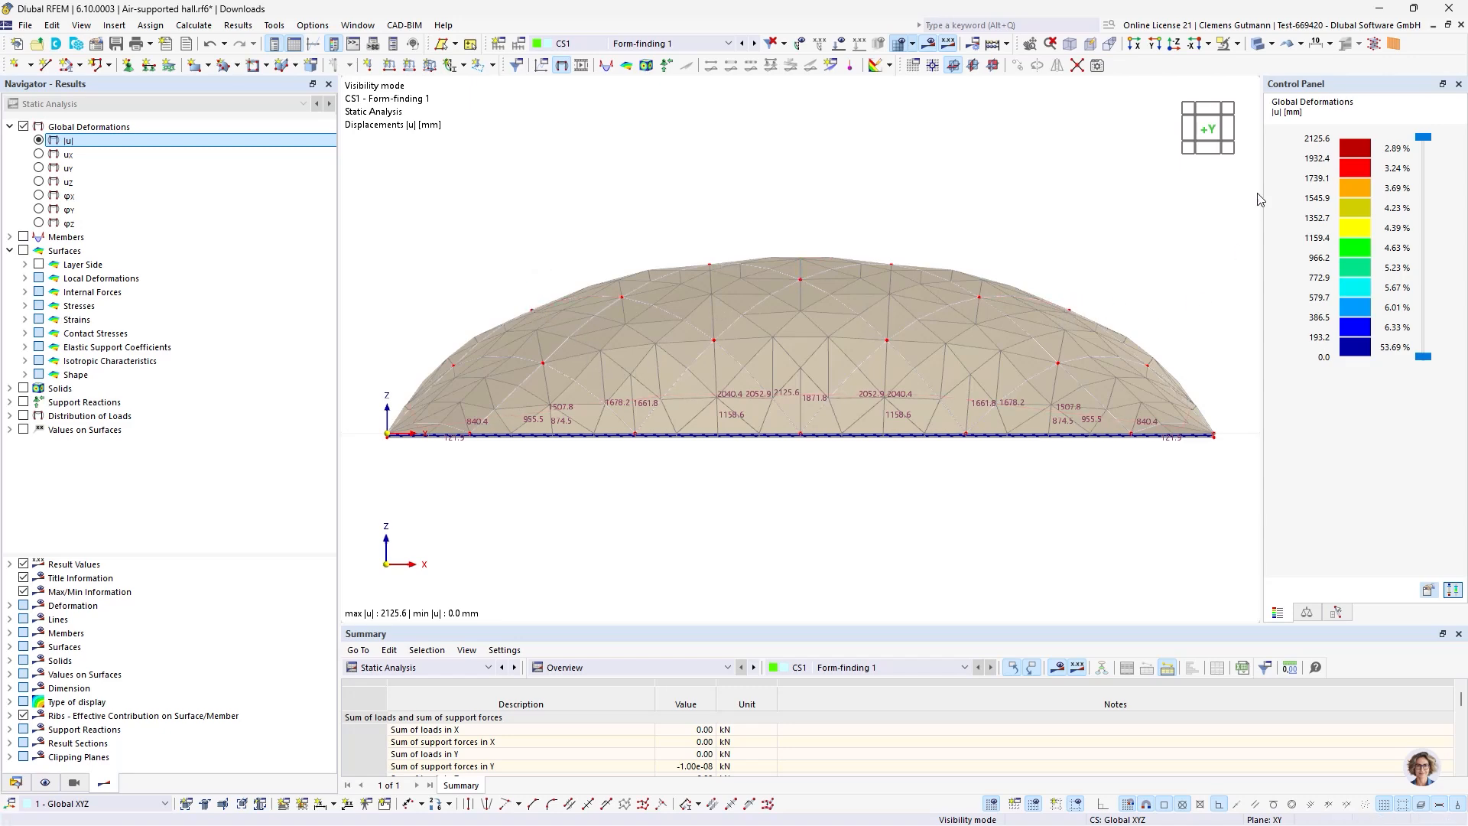
pyautogui.click(1227, 131)
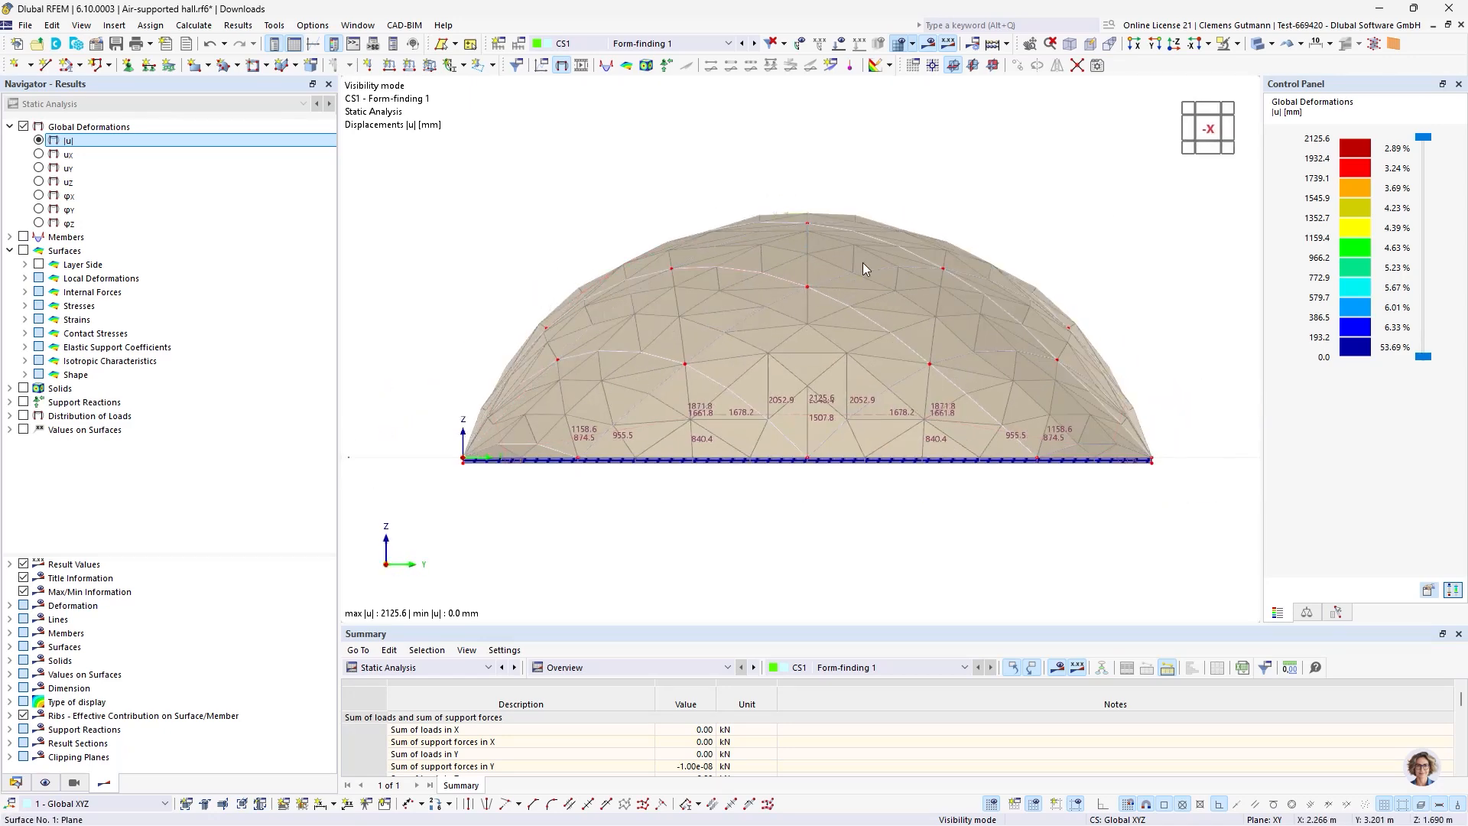
pyautogui.scroll(-1, 862, 263)
pyautogui.keyDown('ctrl'); pyautogui.moveTo(505, 420); pyautogui.dragTo(770, 442, button='middle'); pyautogui.keyUp('ctrl')
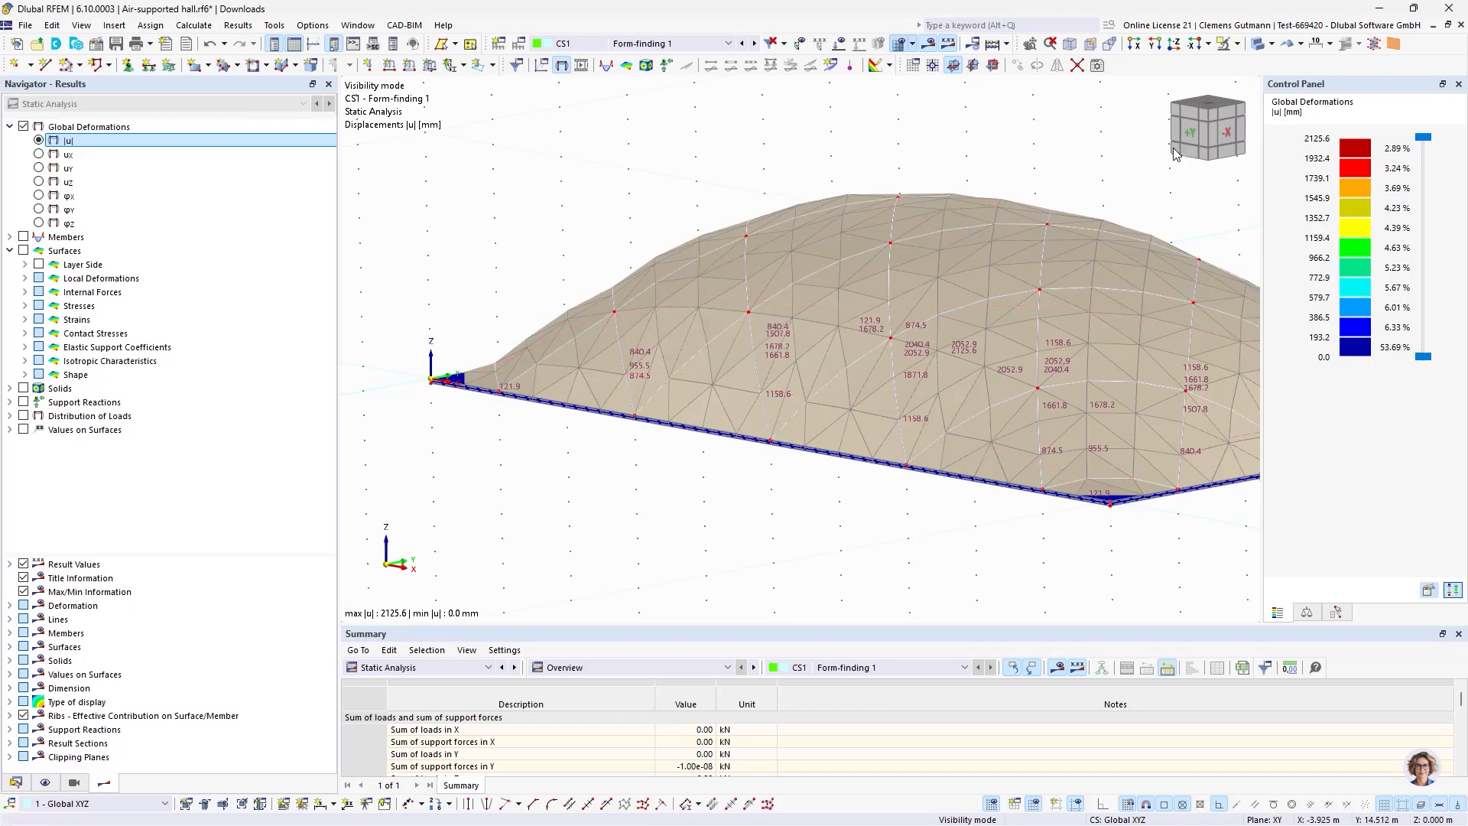
pyautogui.click(1191, 131)
pyautogui.scroll(5, 426, 420)
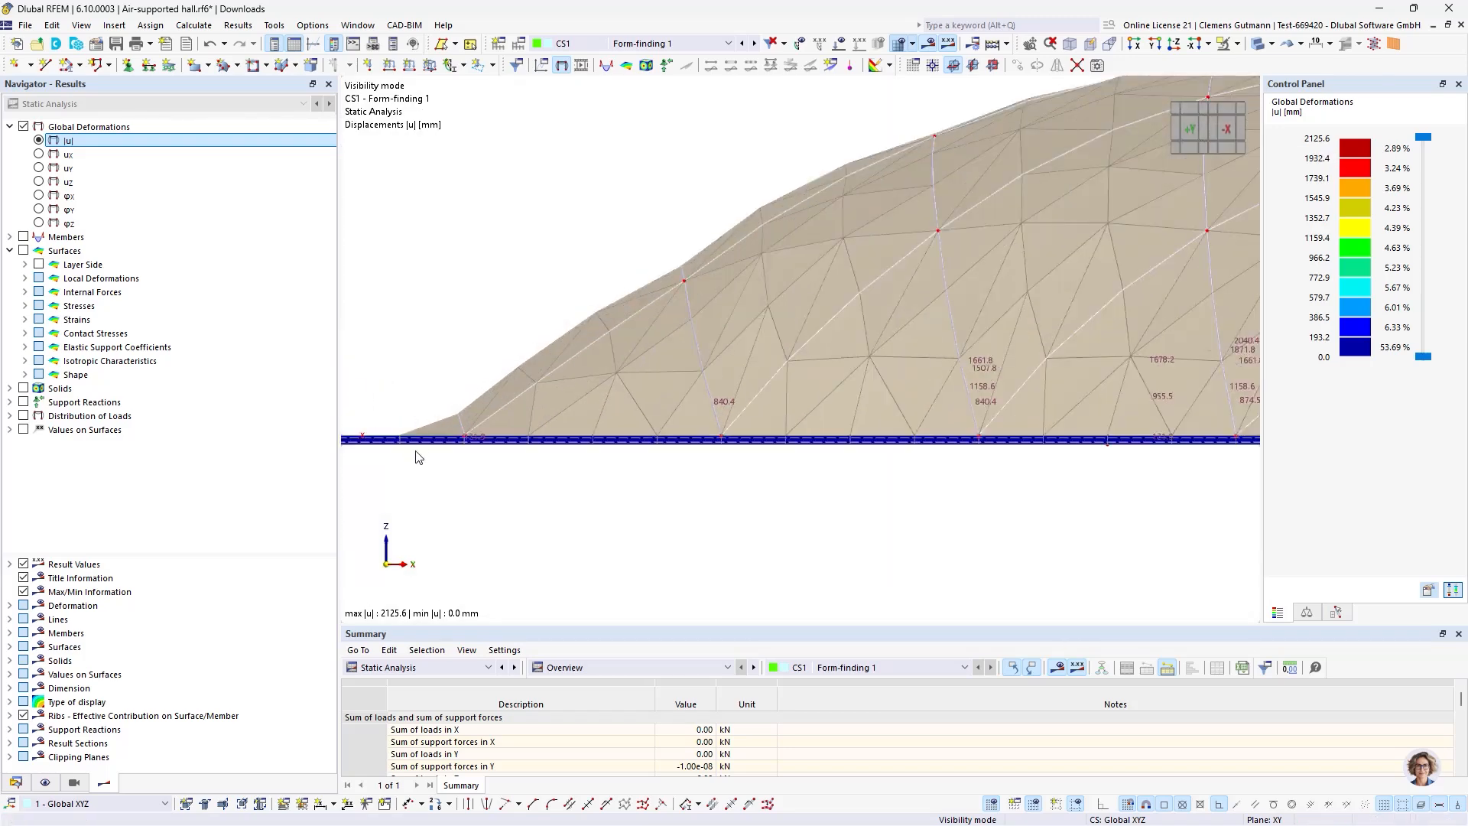
pyautogui.moveTo(426, 420); pyautogui.dragTo(597, 404, button='middle')
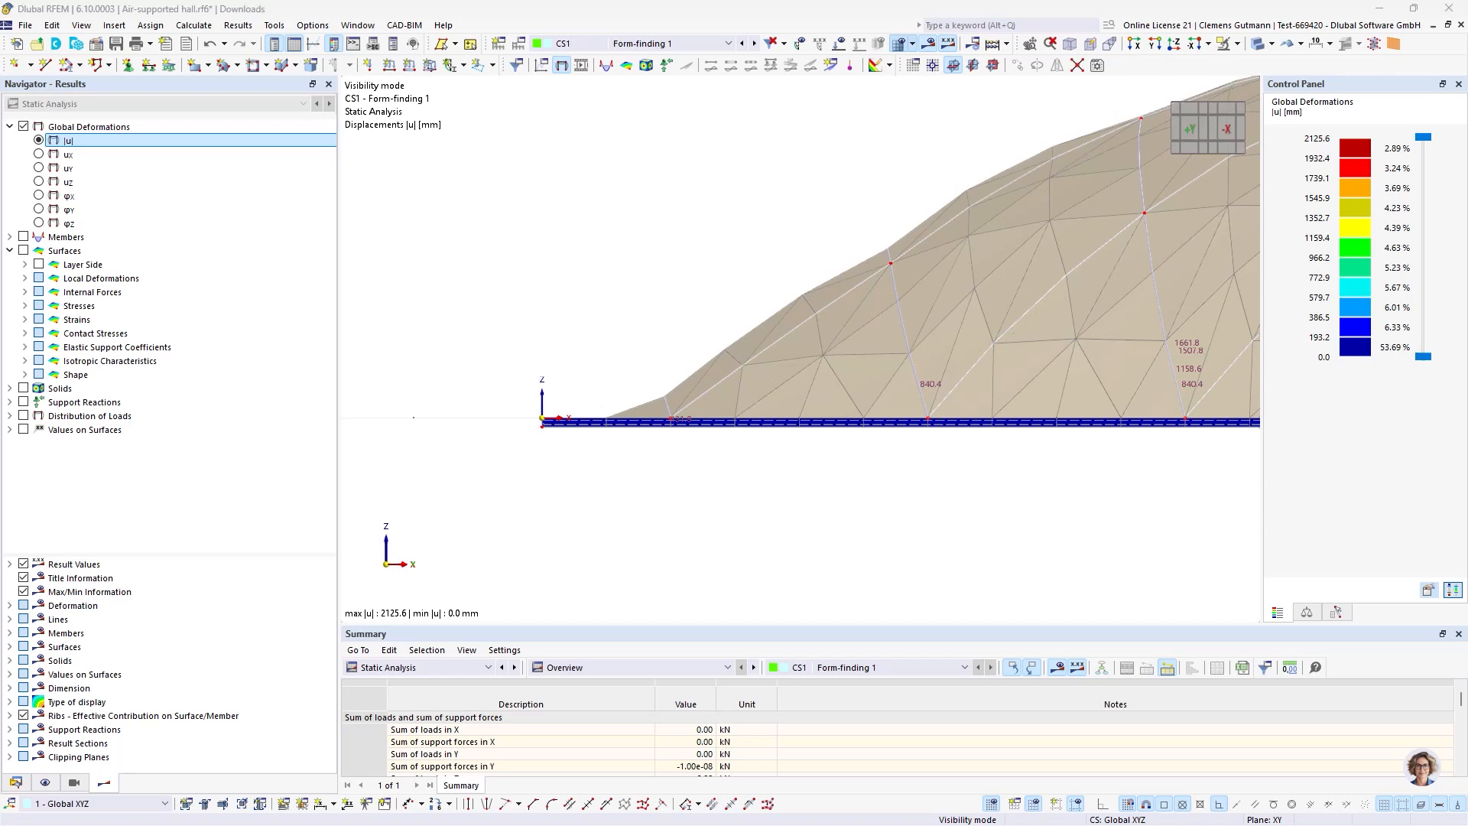
pyautogui.click(772, 42)
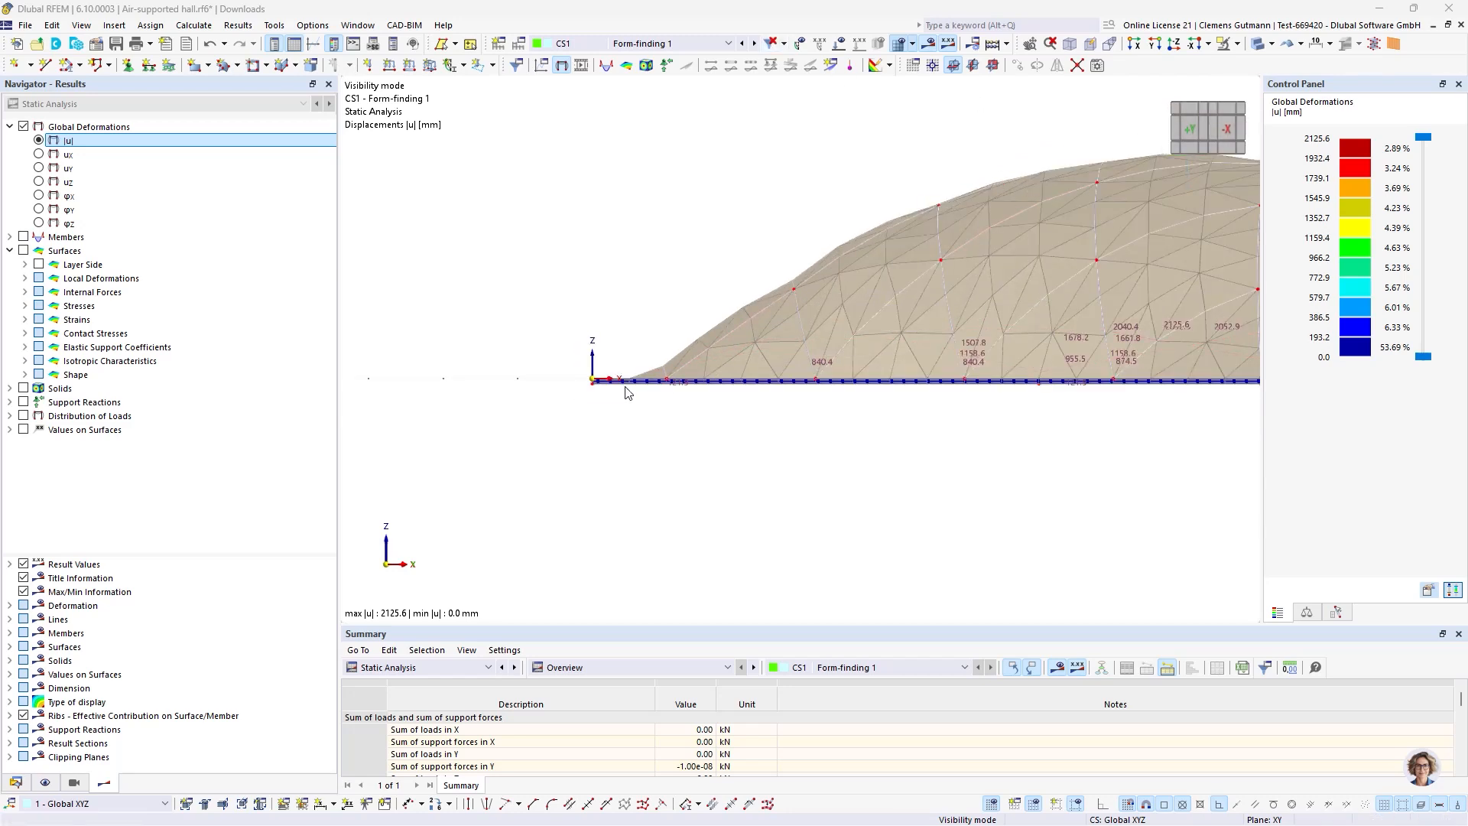
pyautogui.scroll(1, 672, 369)
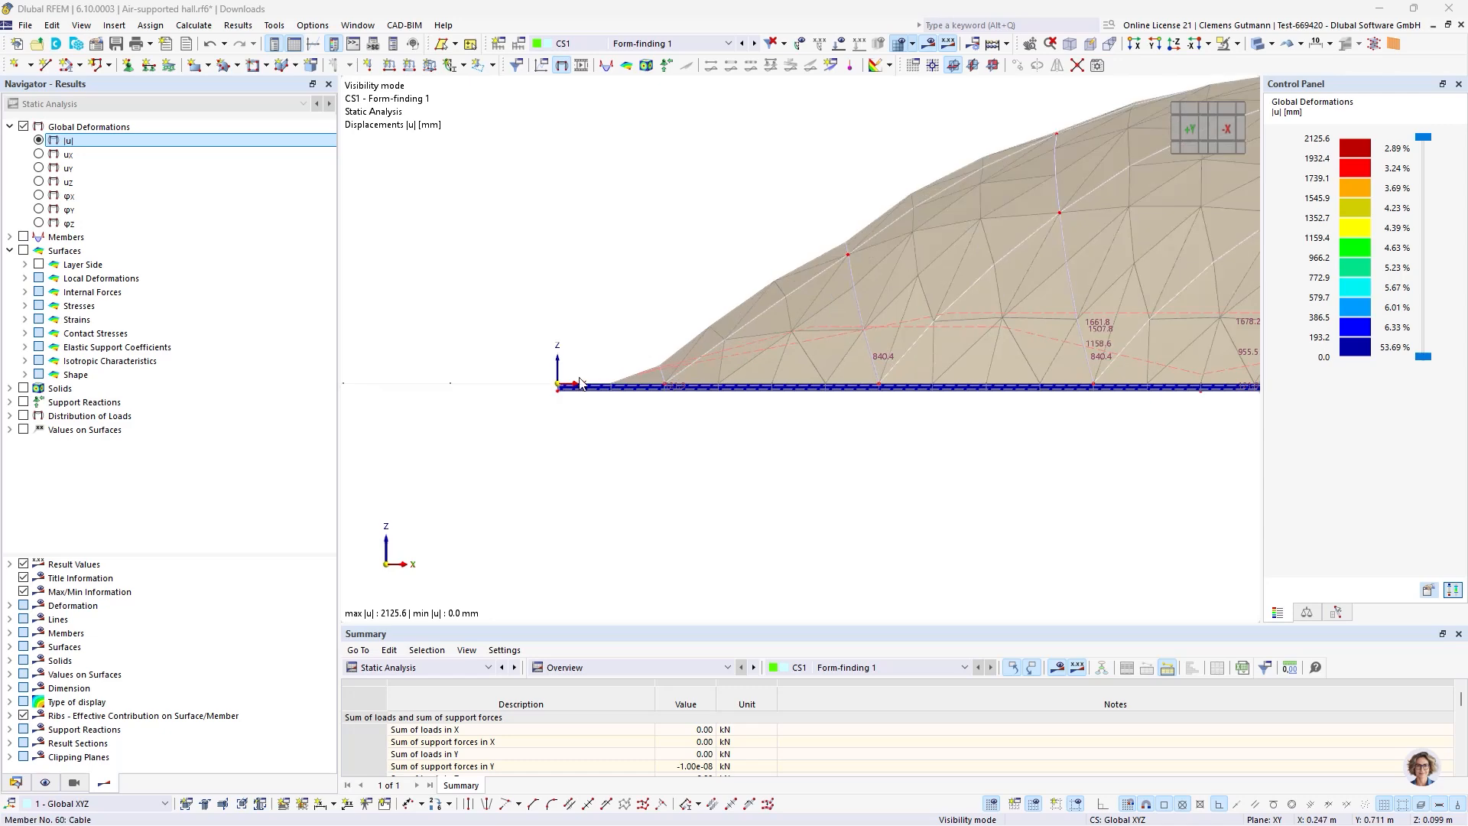
pyautogui.scroll(-2, 672, 373)
pyautogui.keyDown('ctrl'); pyautogui.moveTo(782, 198); pyautogui.dragTo(905, 309, button='middle'); pyautogui.keyUp('ctrl')
# Turn off the results and restrict the visible objects to the OS1 - Cables selection, excluding the membrane and construction stages.
pyautogui.click(929, 44)
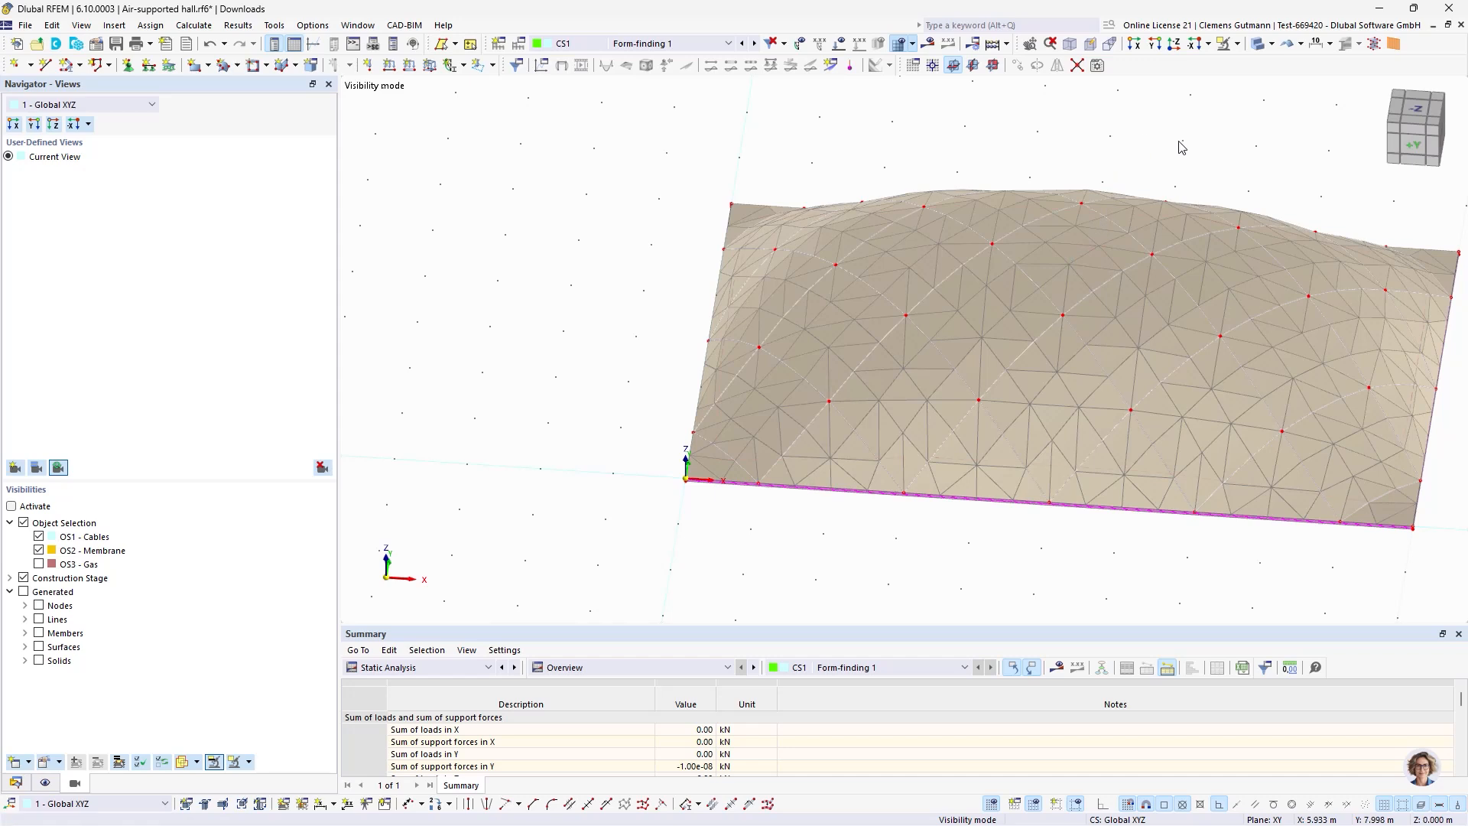
pyautogui.moveTo(1177, 145); pyautogui.dragTo(1072, 173, button='middle')
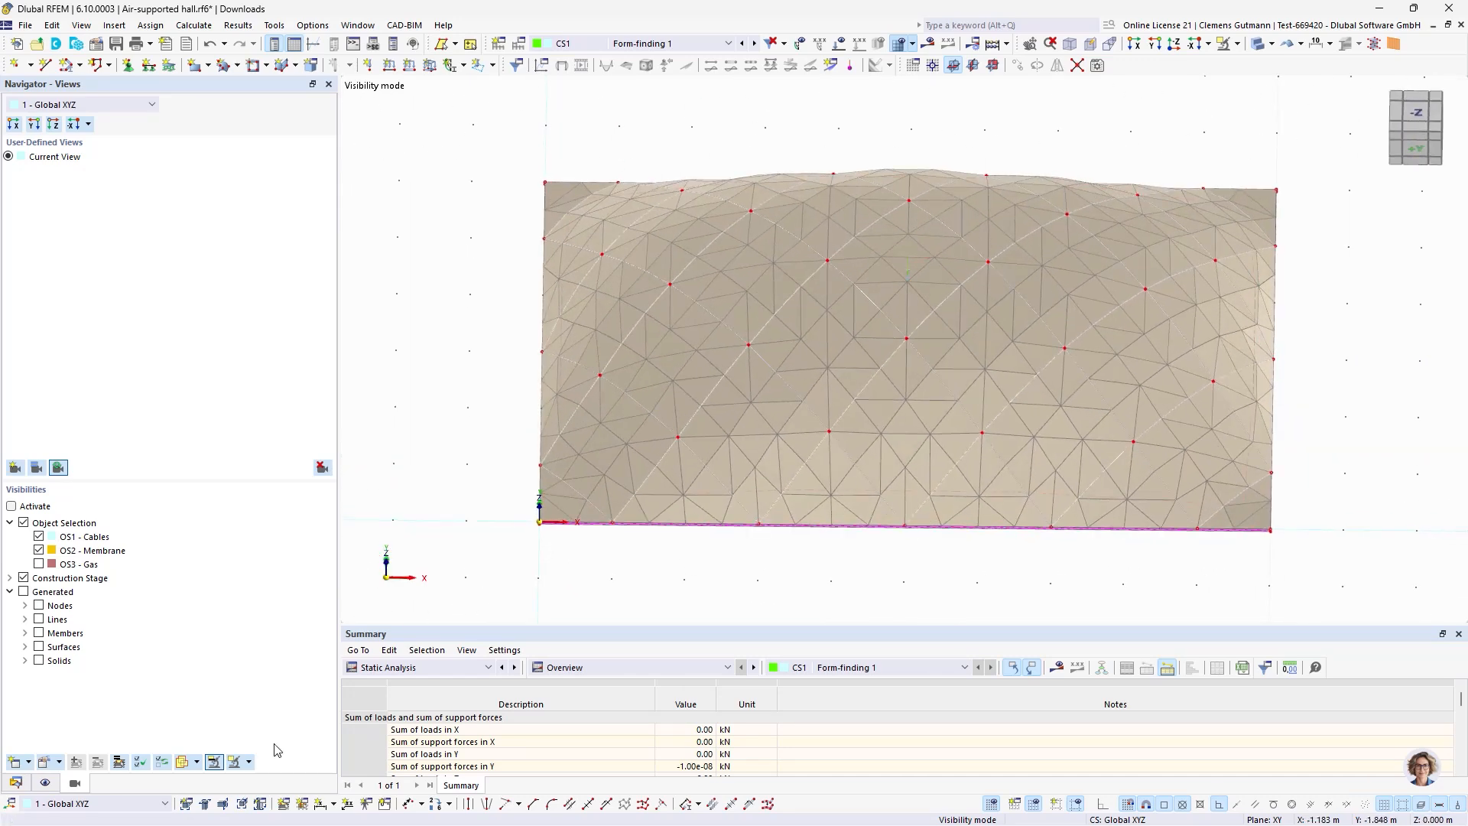
pyautogui.click(11, 506)
pyautogui.click(38, 550)
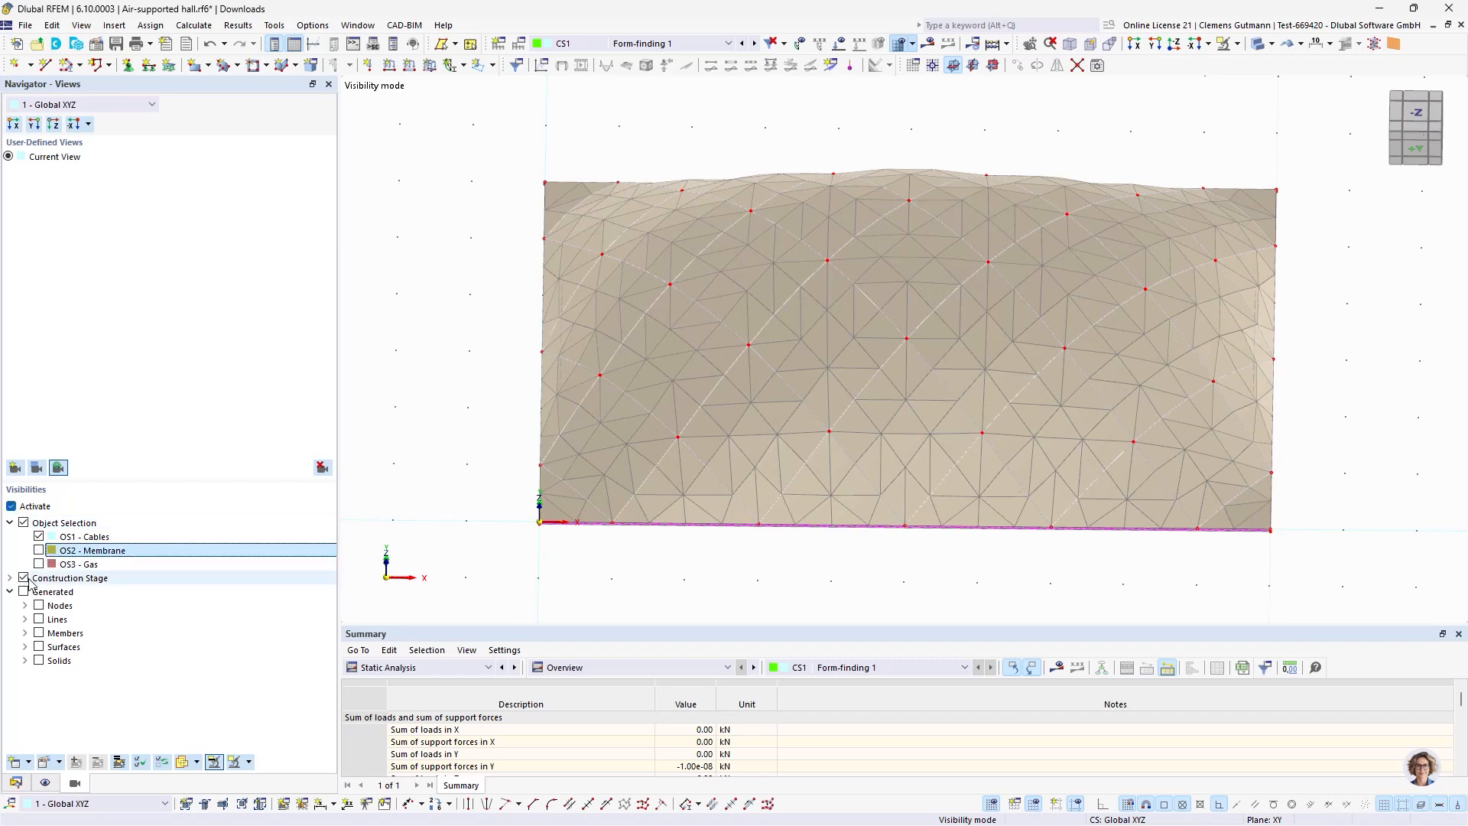
pyautogui.click(24, 578)
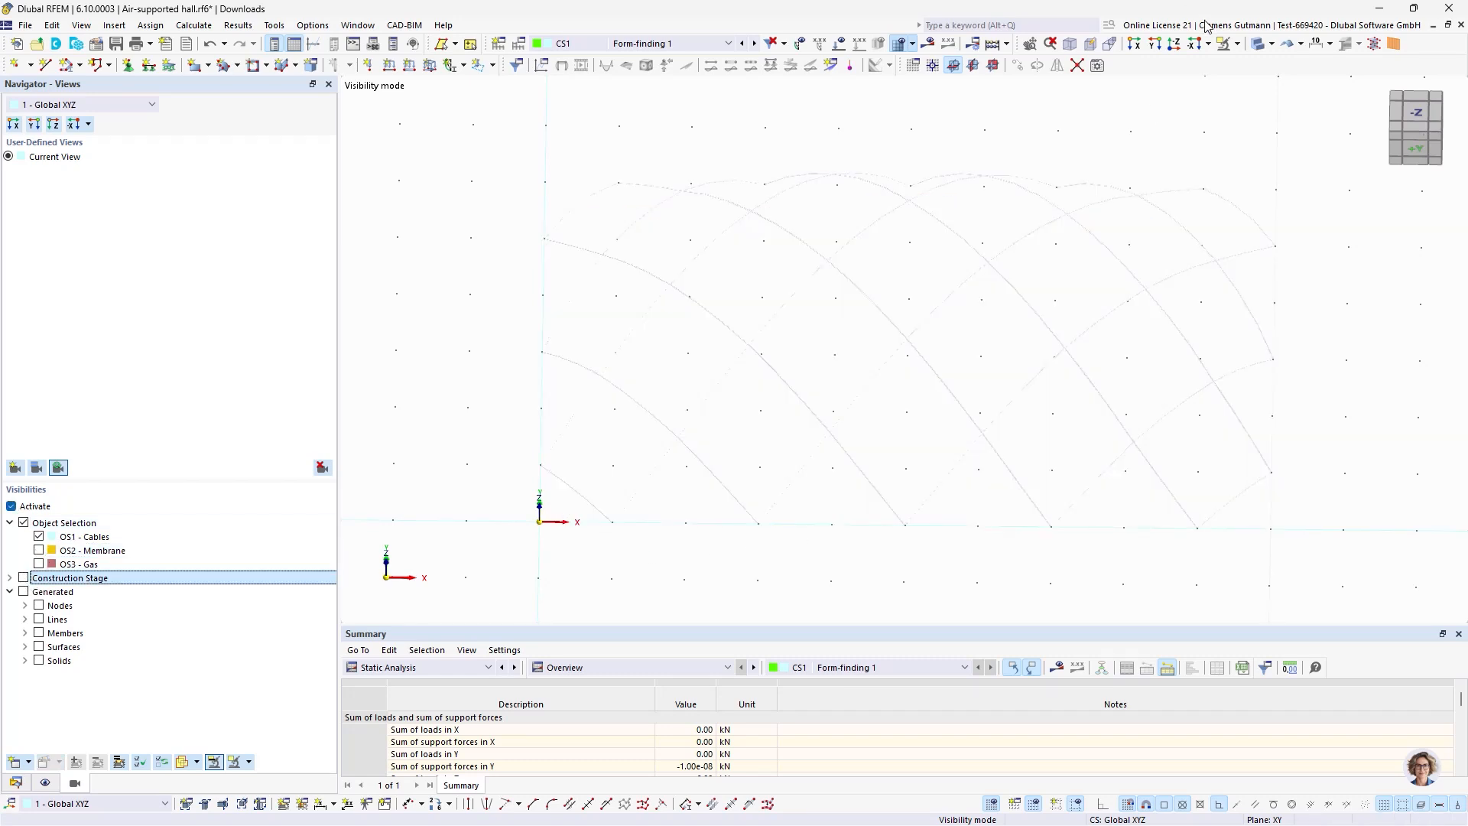
# Turn off the topology display on the deformed shape and orient the flat cable net in an isometric view.
pyautogui.click(1295, 48)
pyautogui.keyDown('ctrl'); pyautogui.moveTo(906, 449); pyautogui.dragTo(997, 410, button='middle'); pyautogui.keyUp('ctrl')
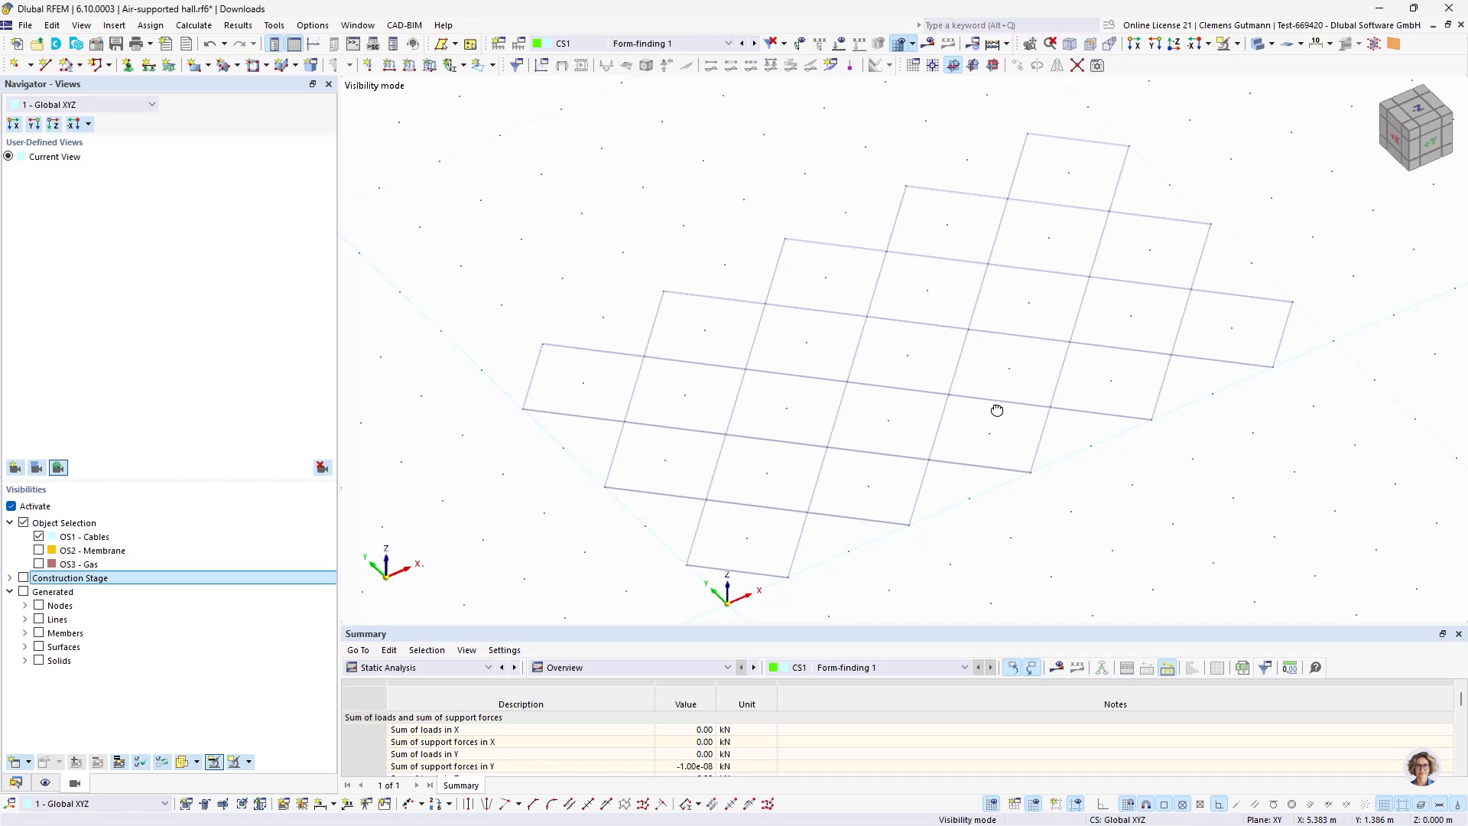
pyautogui.moveTo(877, 391)
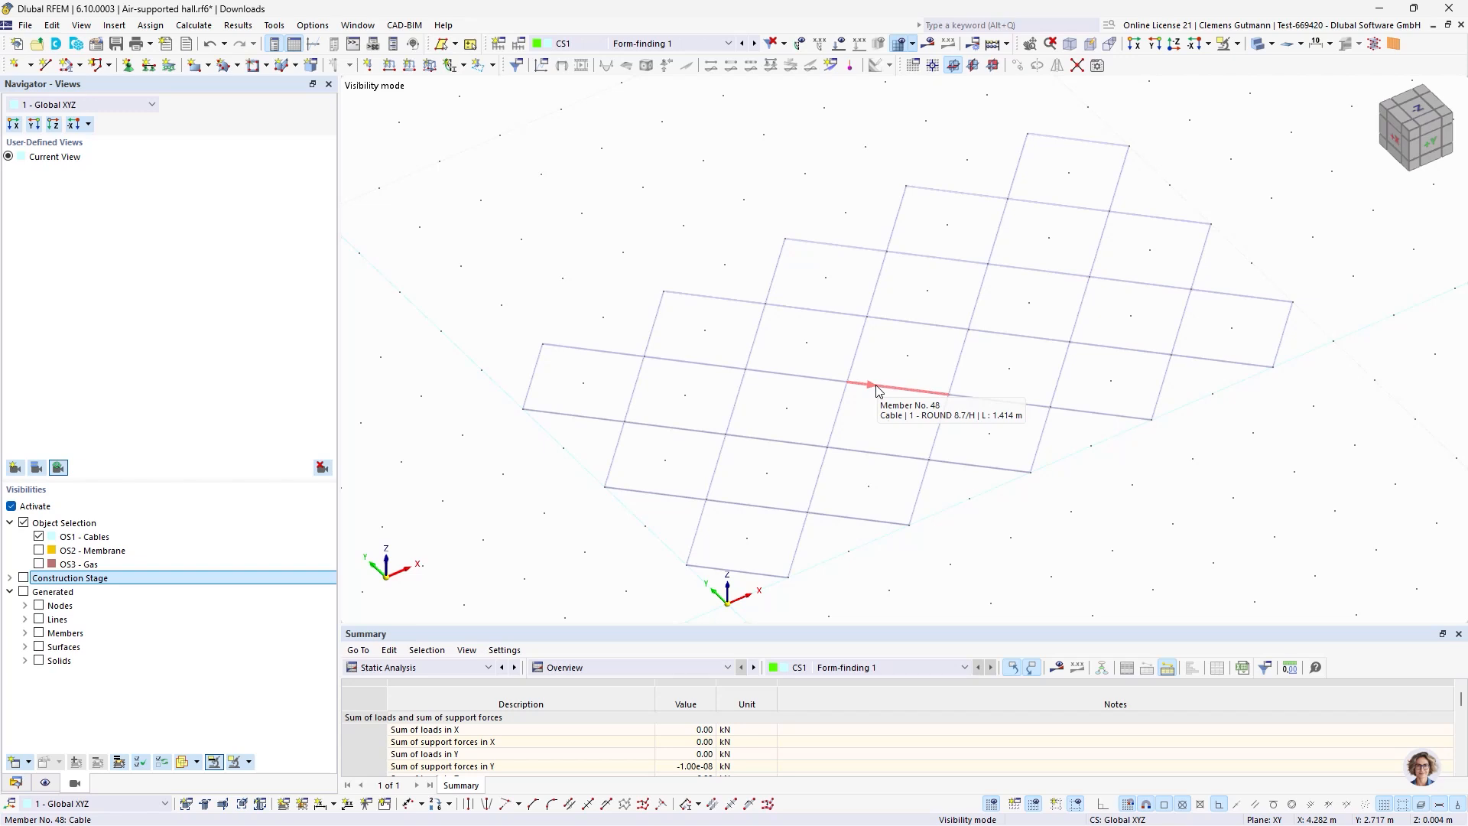
pyautogui.keyDown('ctrl'); pyautogui.moveTo(998, 511); pyautogui.dragTo(1032, 480, button='middle'); pyautogui.keyUp('ctrl')
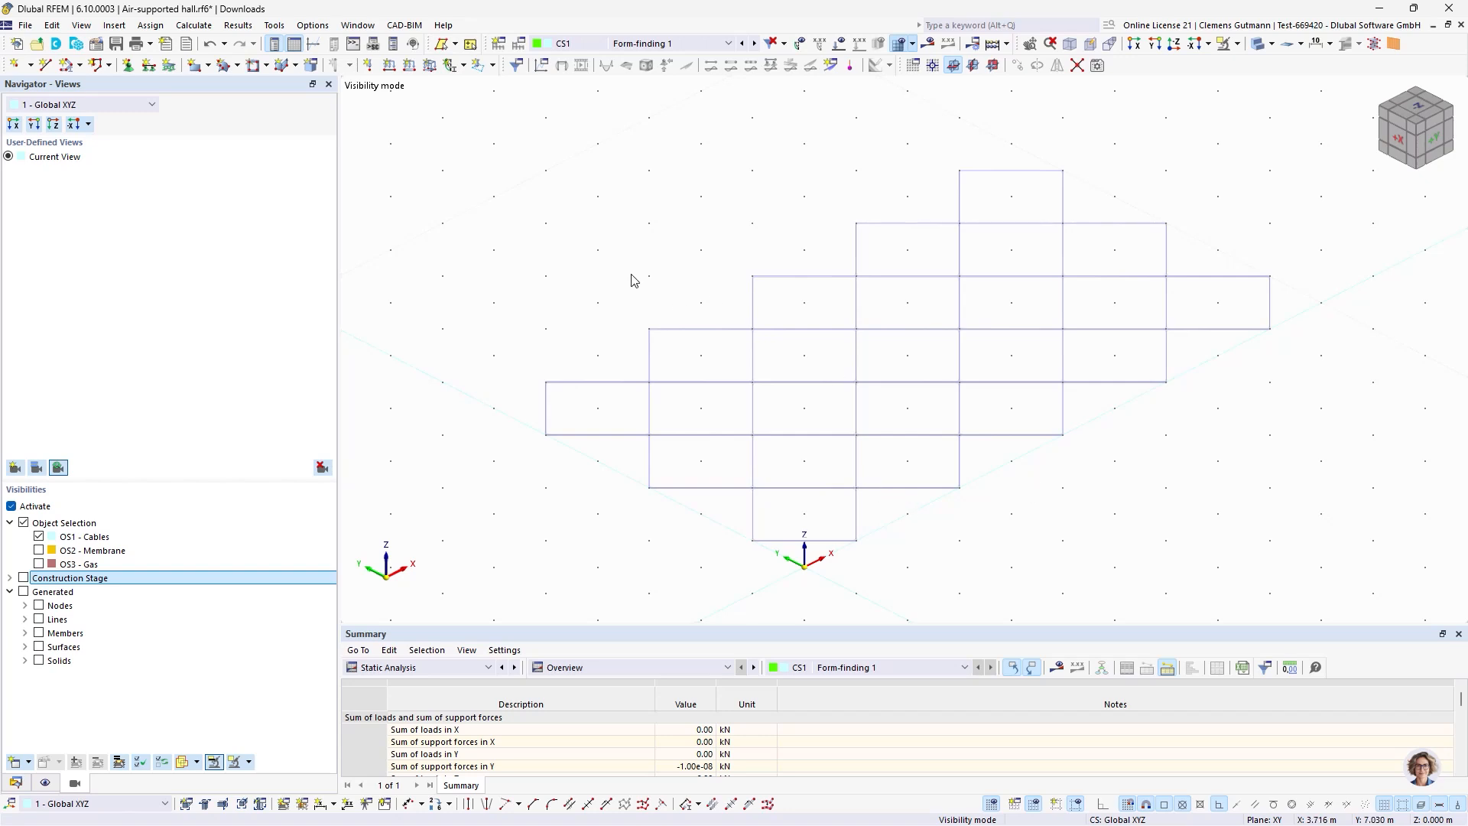
# Create a Continuous Members set from the three cable members 2-4.
pyautogui.moveTo(627, 265); pyautogui.dragTo(657, 509)
pyautogui.rightClick(654, 466)
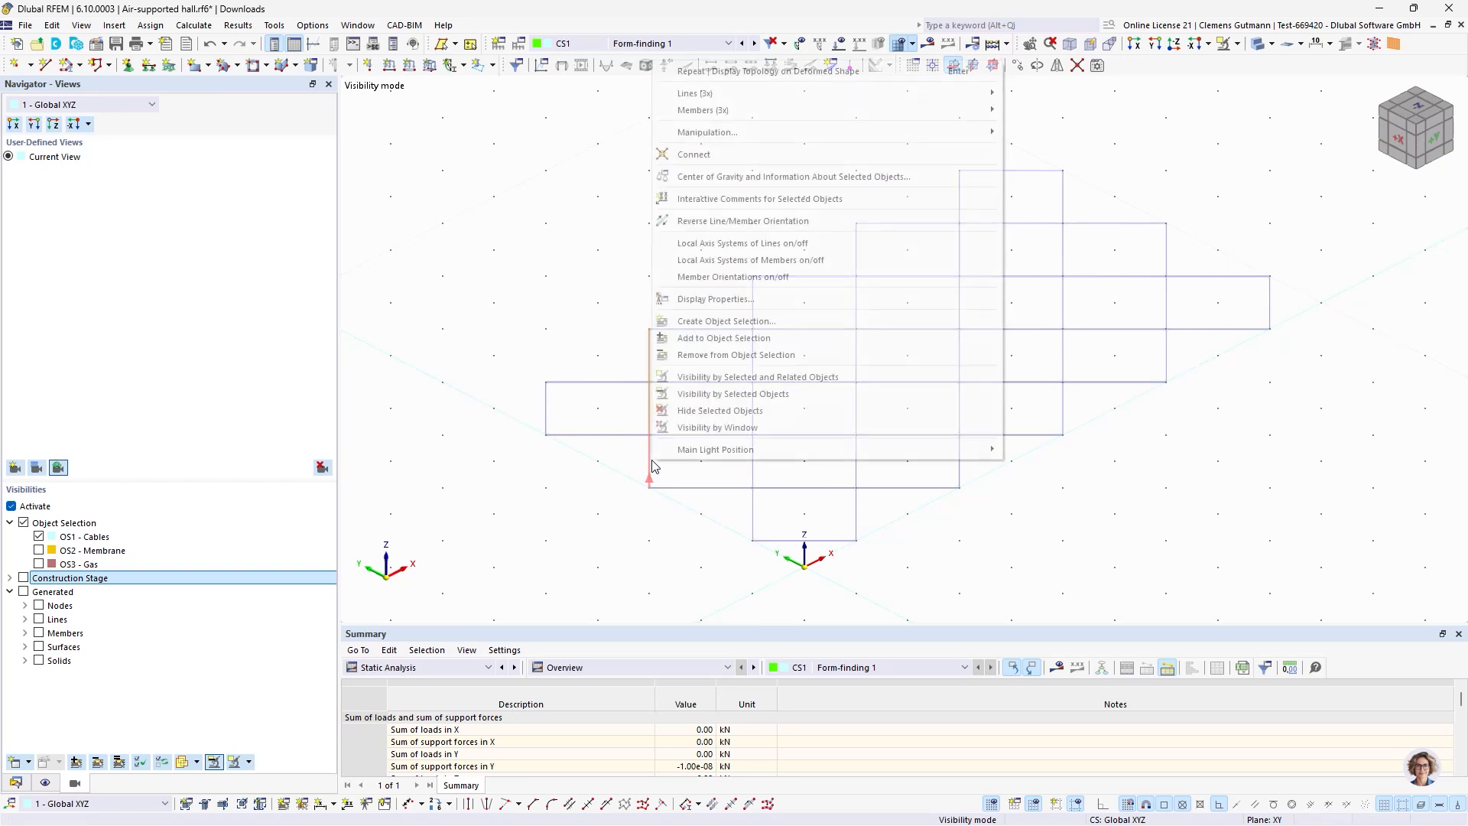
pyautogui.moveTo(991, 119)
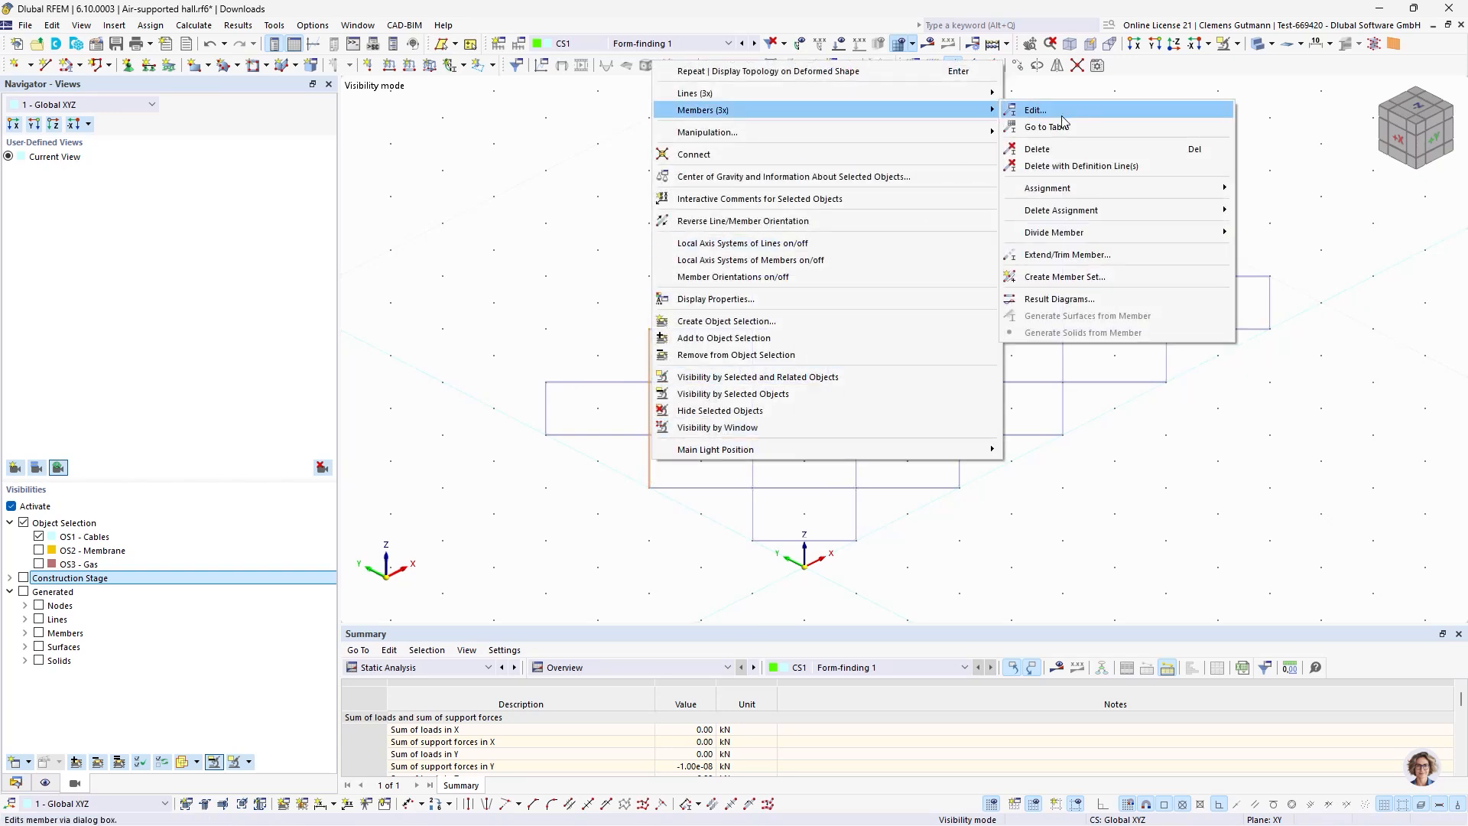
pyautogui.click(1093, 277)
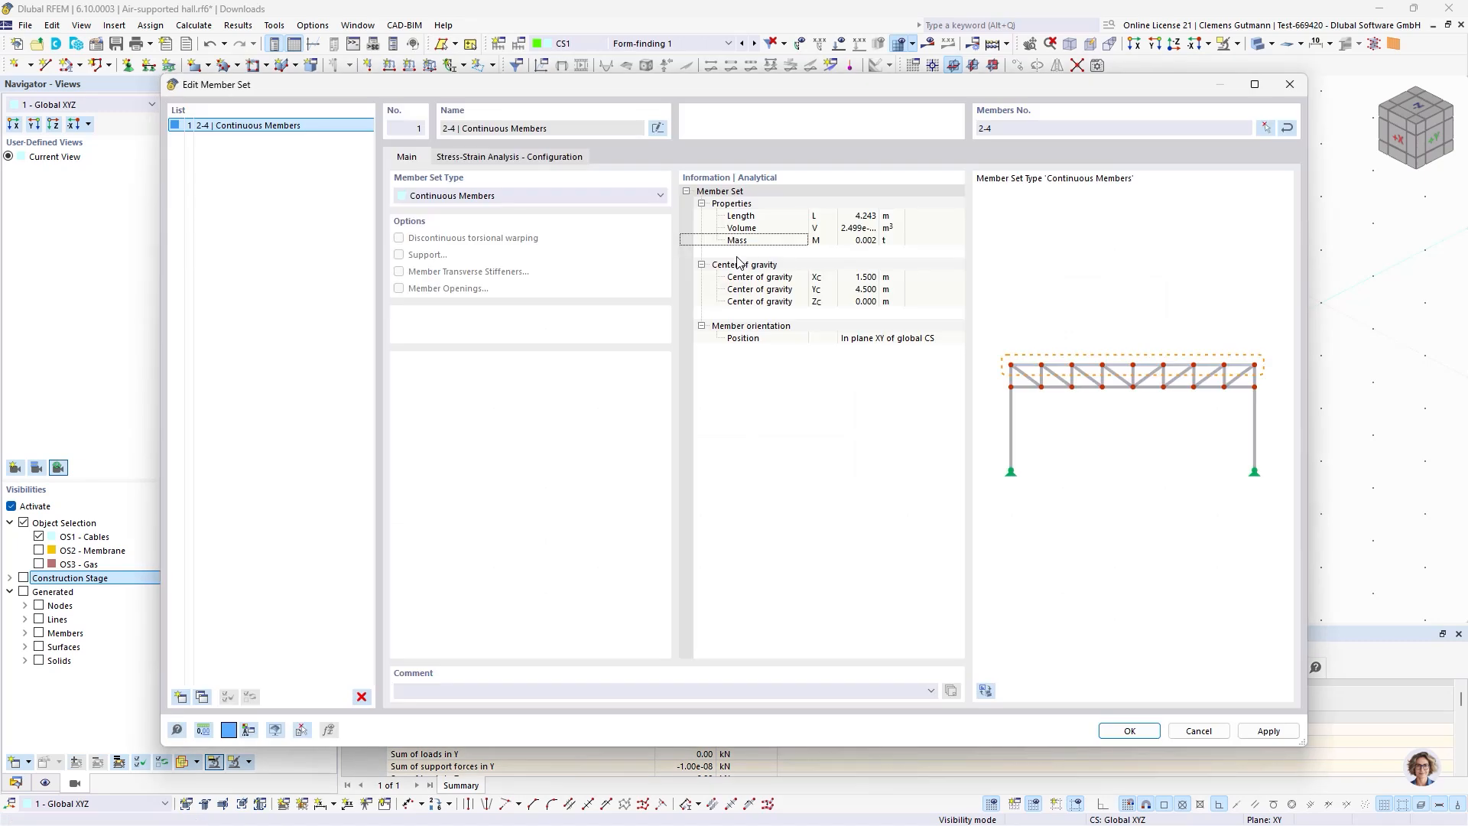
pyautogui.click(1123, 728)
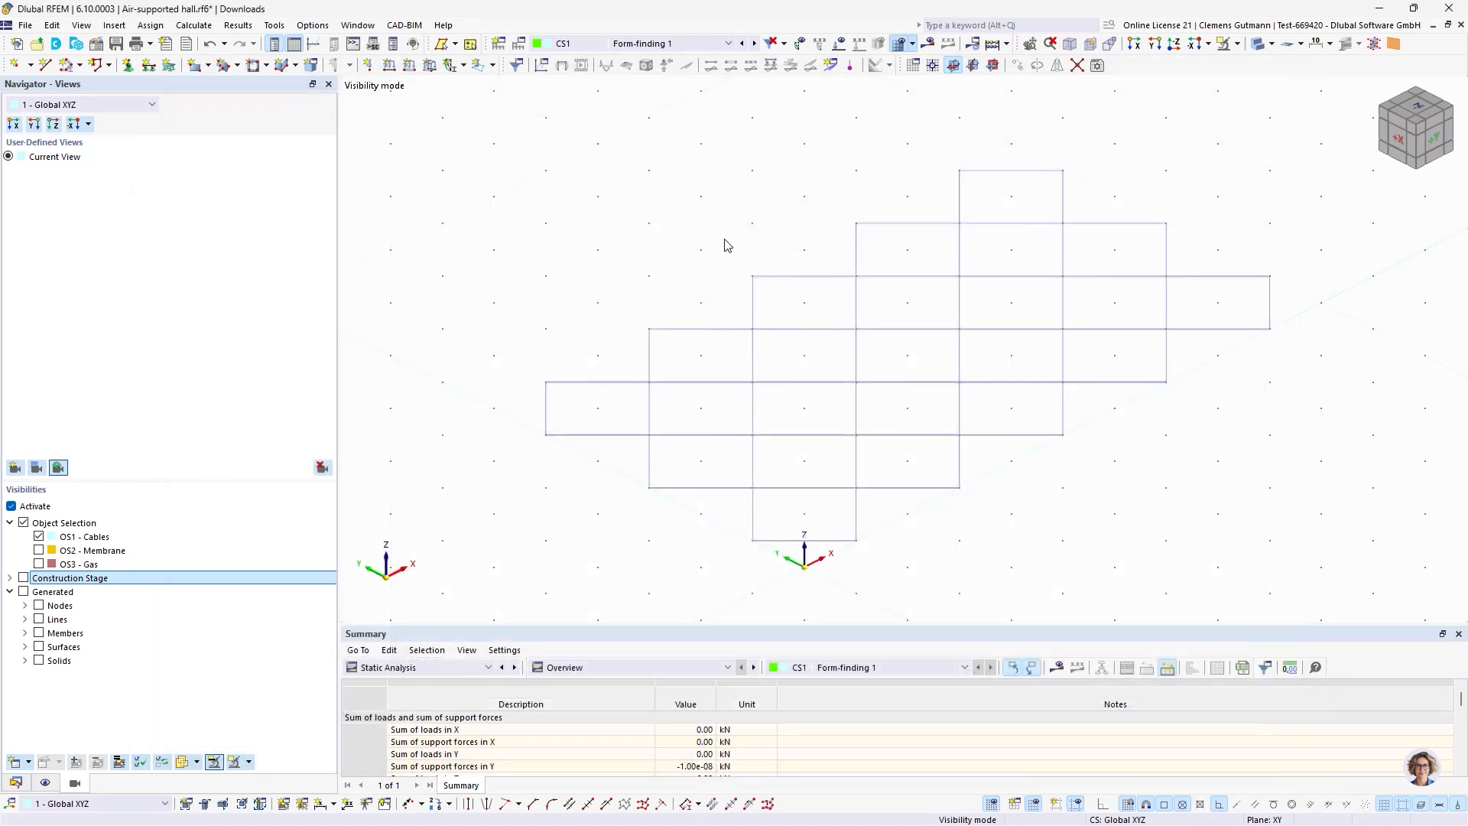
# Create a Continuous Members set for each of the other five multi-segment cable lines parallel to members 2-4.
pyautogui.rightClick(754, 506)
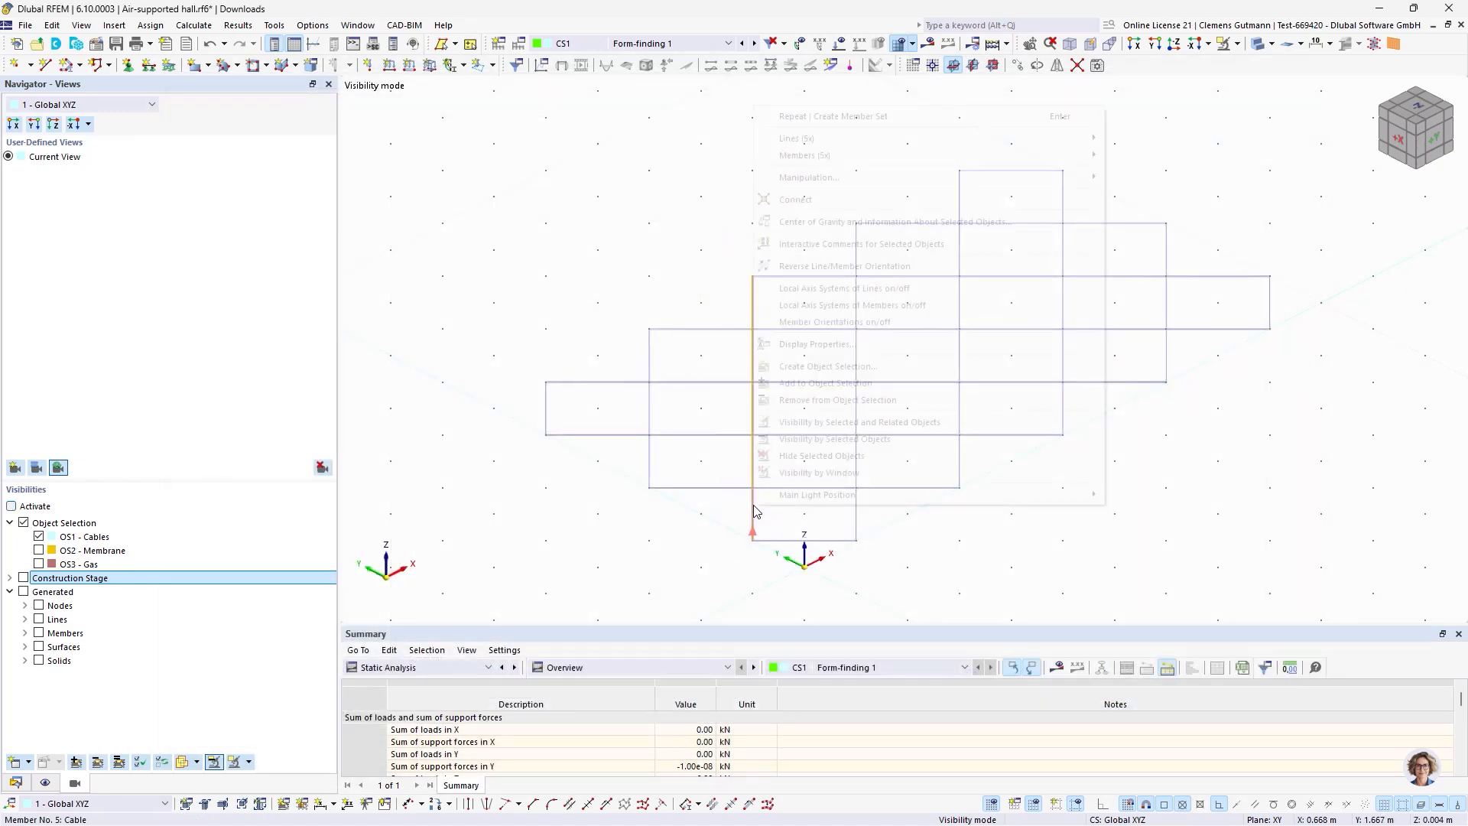
pyautogui.click(795, 121)
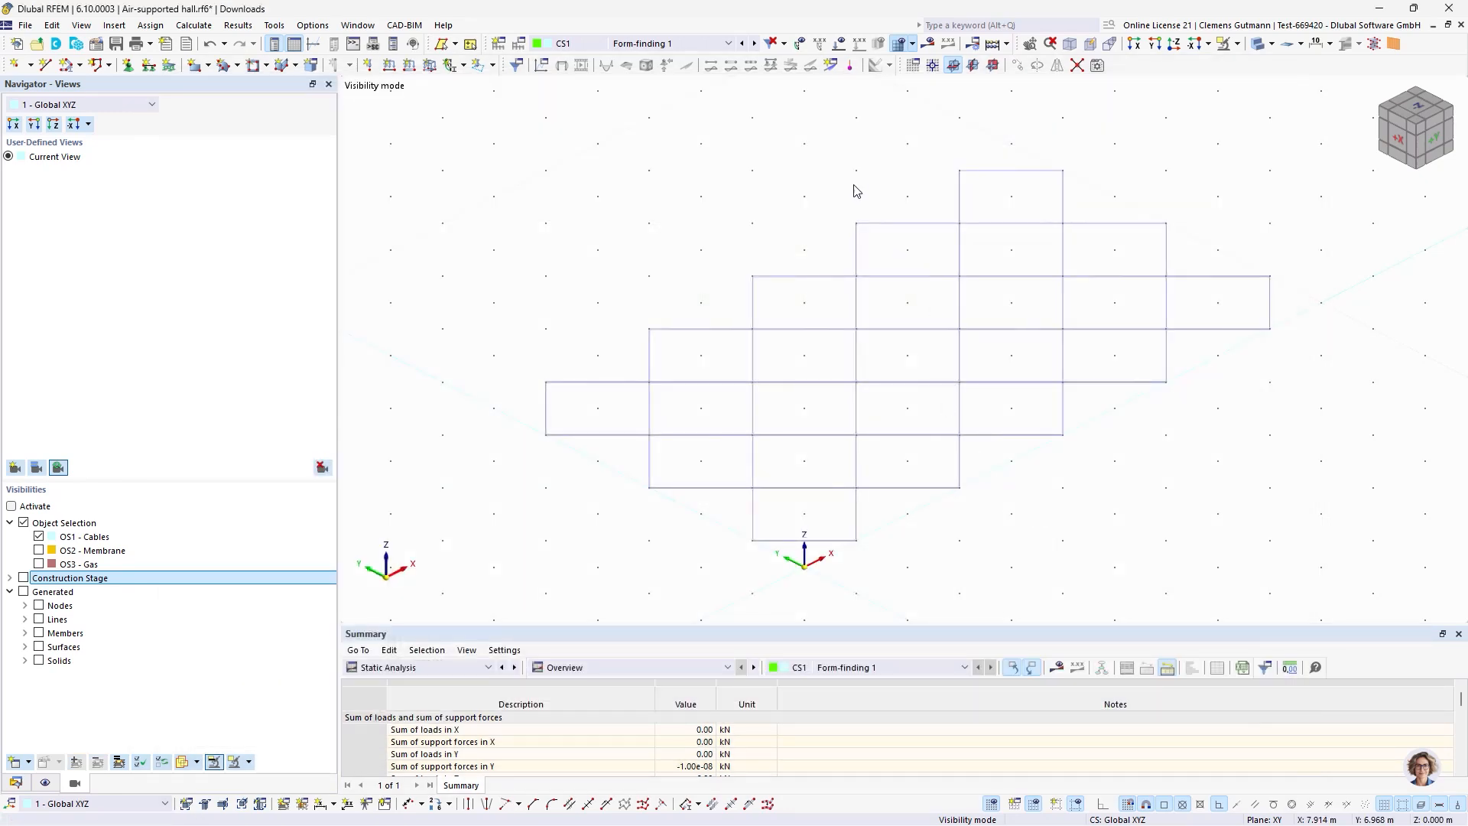
pyautogui.moveTo(853, 174); pyautogui.dragTo(899, 571)
pyautogui.moveTo(942, 147); pyautogui.dragTo(986, 528)
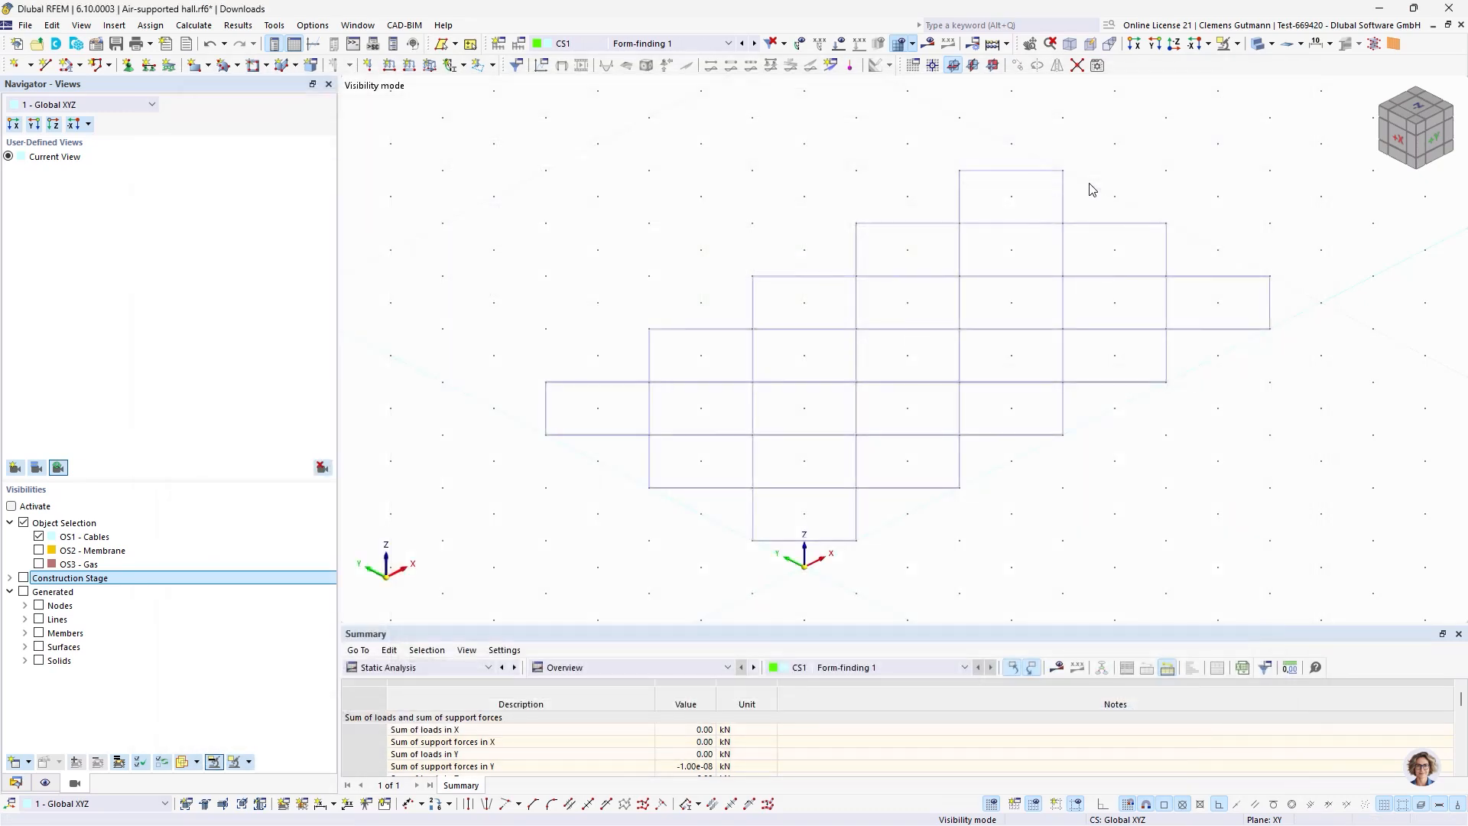
pyautogui.moveTo(1045, 149); pyautogui.dragTo(1089, 490)
pyautogui.moveTo(1144, 169); pyautogui.dragTo(1187, 434)
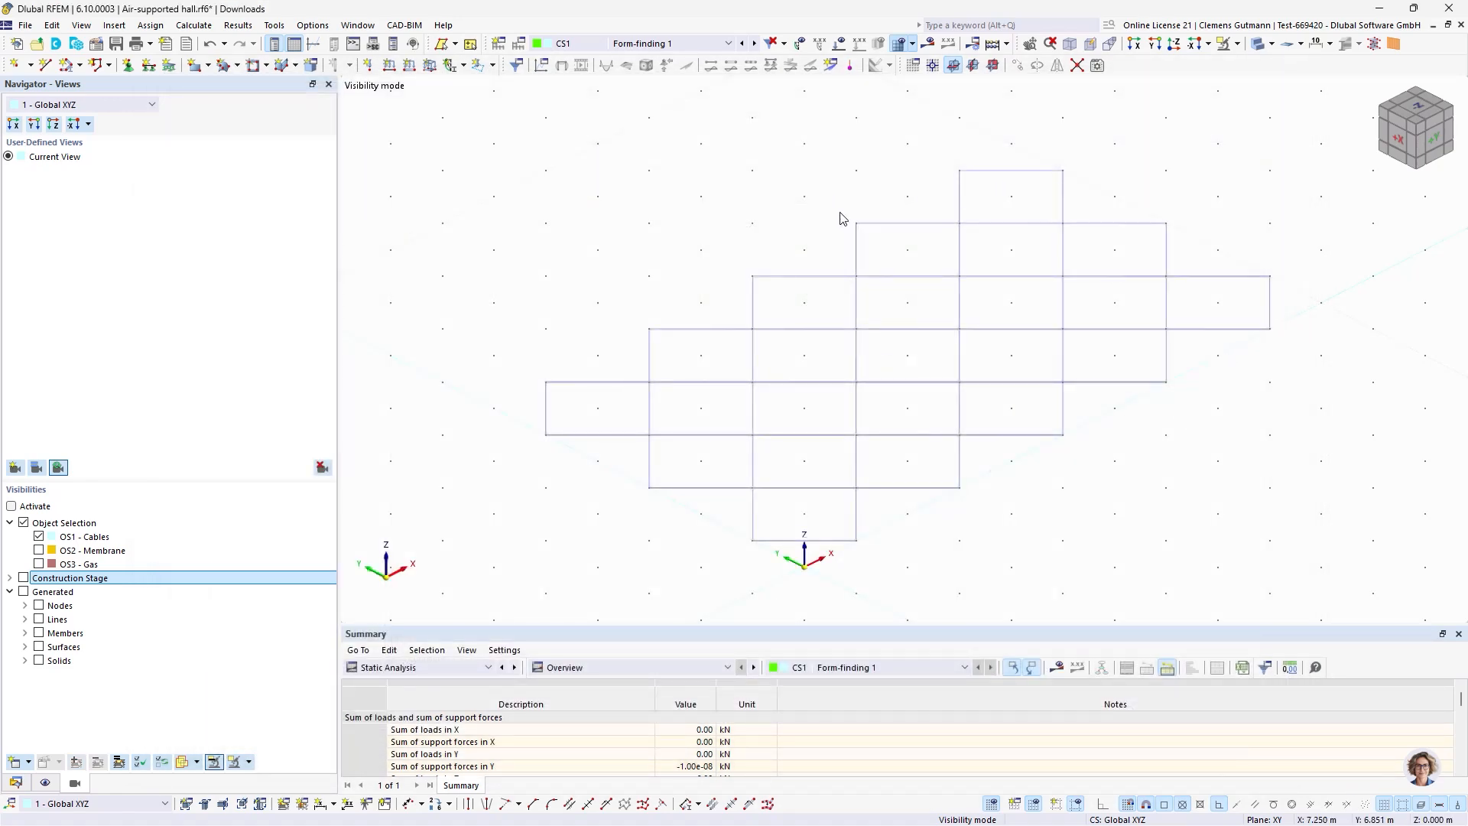
# Create a Continuous Members set for each of the six multi-segment cable lines running in the crossing direction.
pyautogui.moveTo(826, 190); pyautogui.dragTo(1205, 253)
pyautogui.moveTo(696, 254); pyautogui.dragTo(1309, 298)
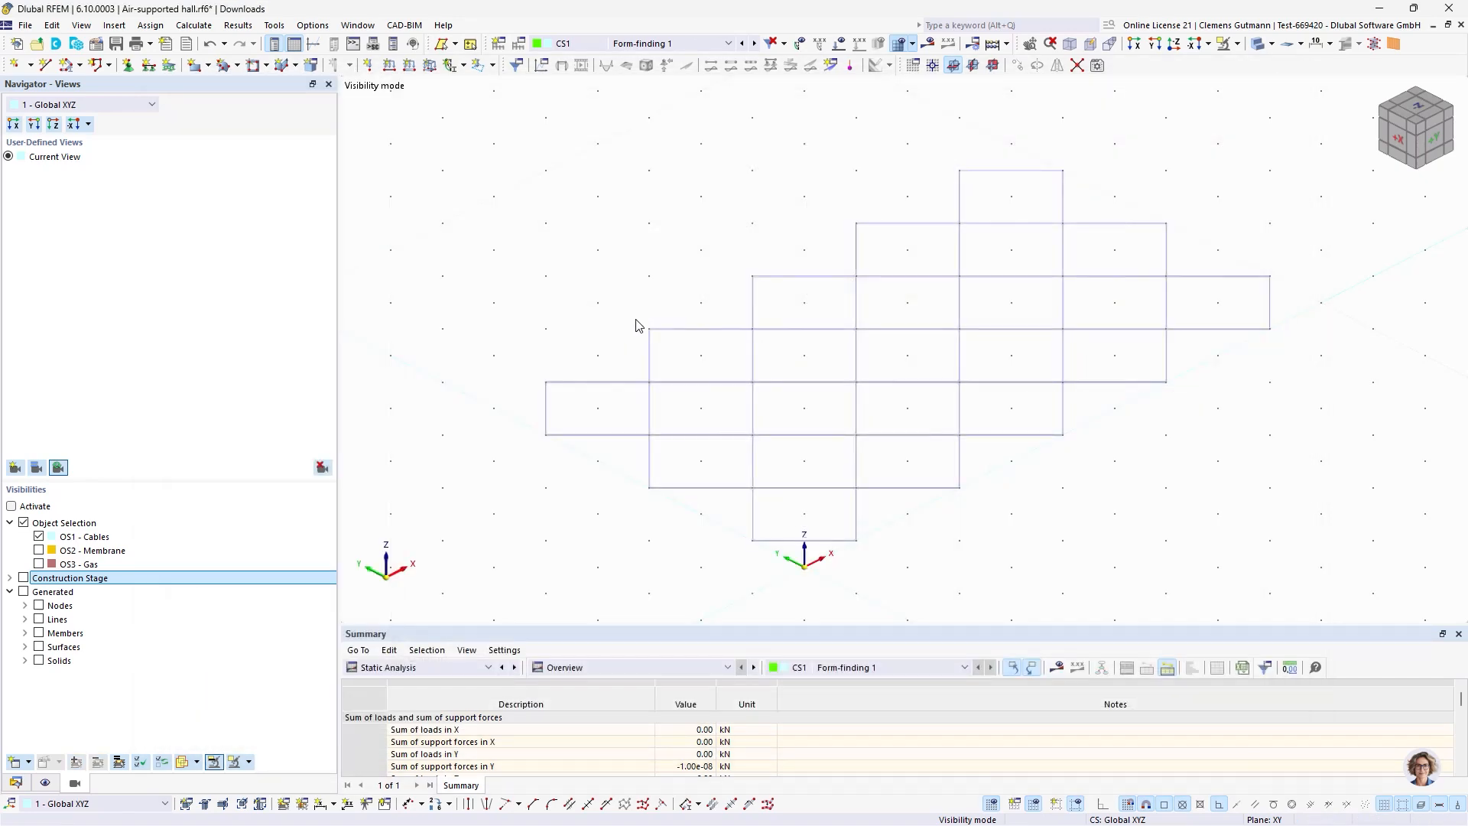
pyautogui.moveTo(636, 327); pyautogui.dragTo(1284, 353)
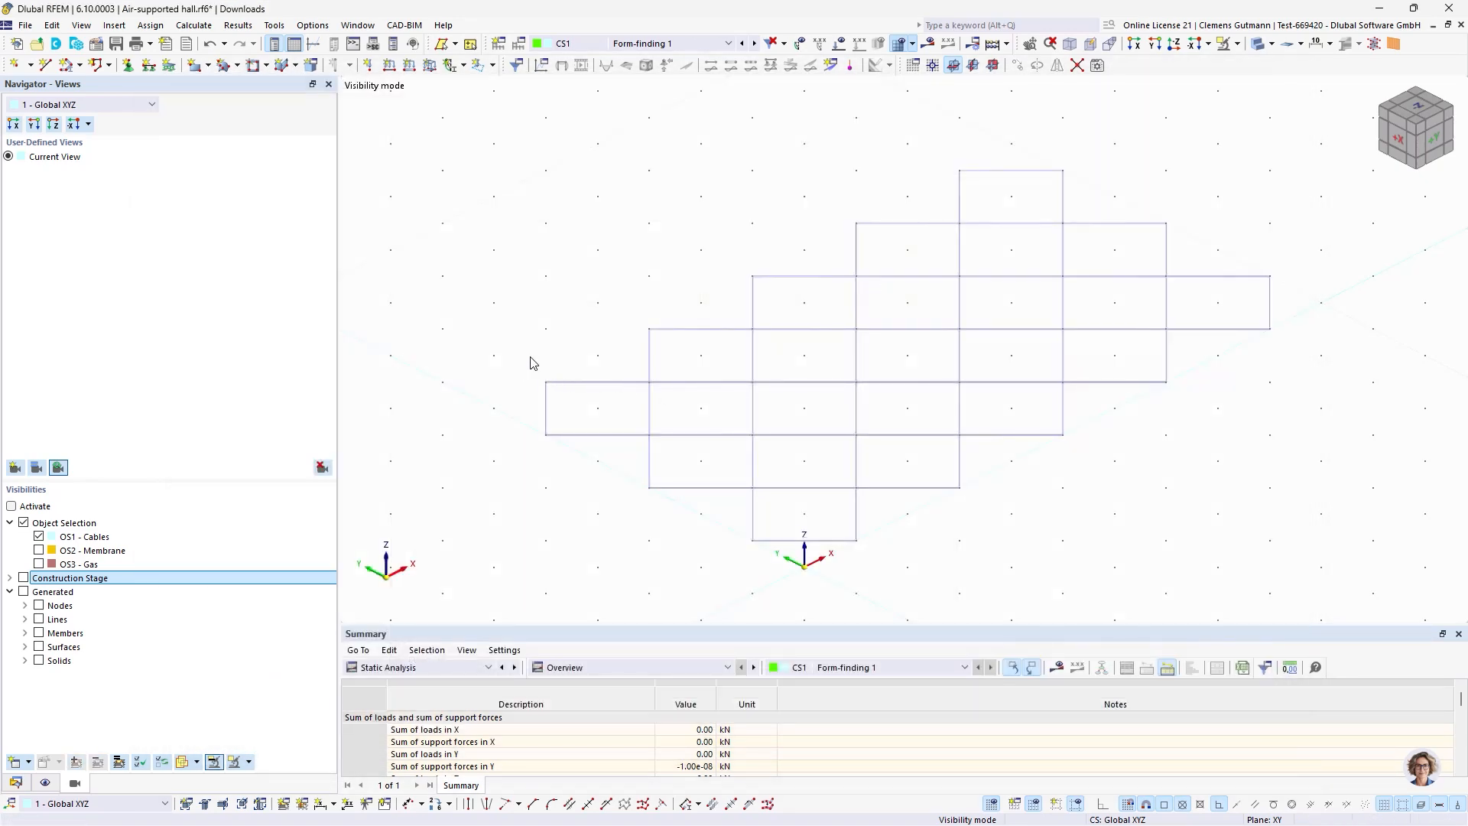
pyautogui.moveTo(526, 358); pyautogui.dragTo(1260, 412)
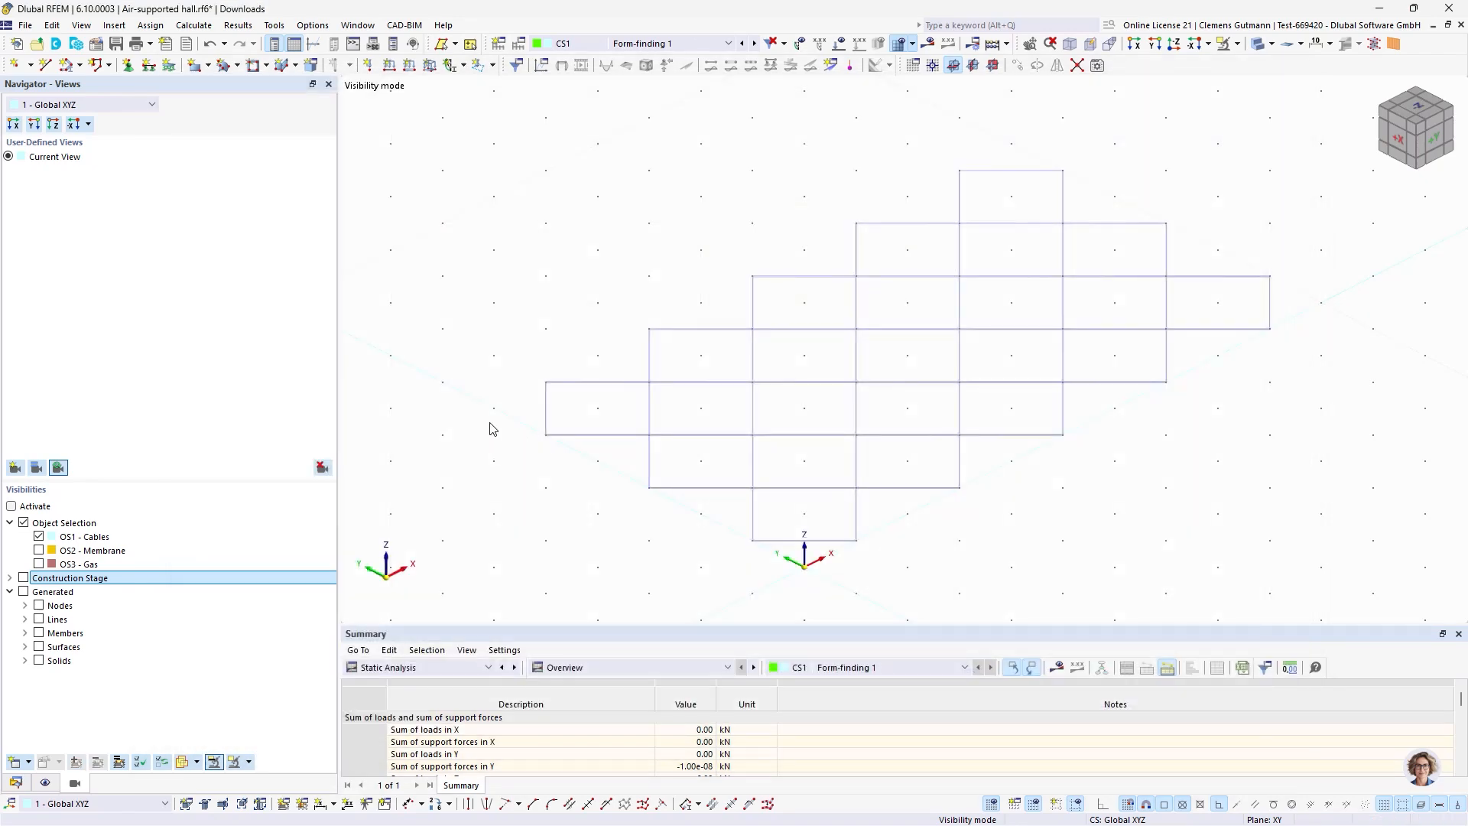
pyautogui.moveTo(492, 426); pyautogui.dragTo(1121, 450)
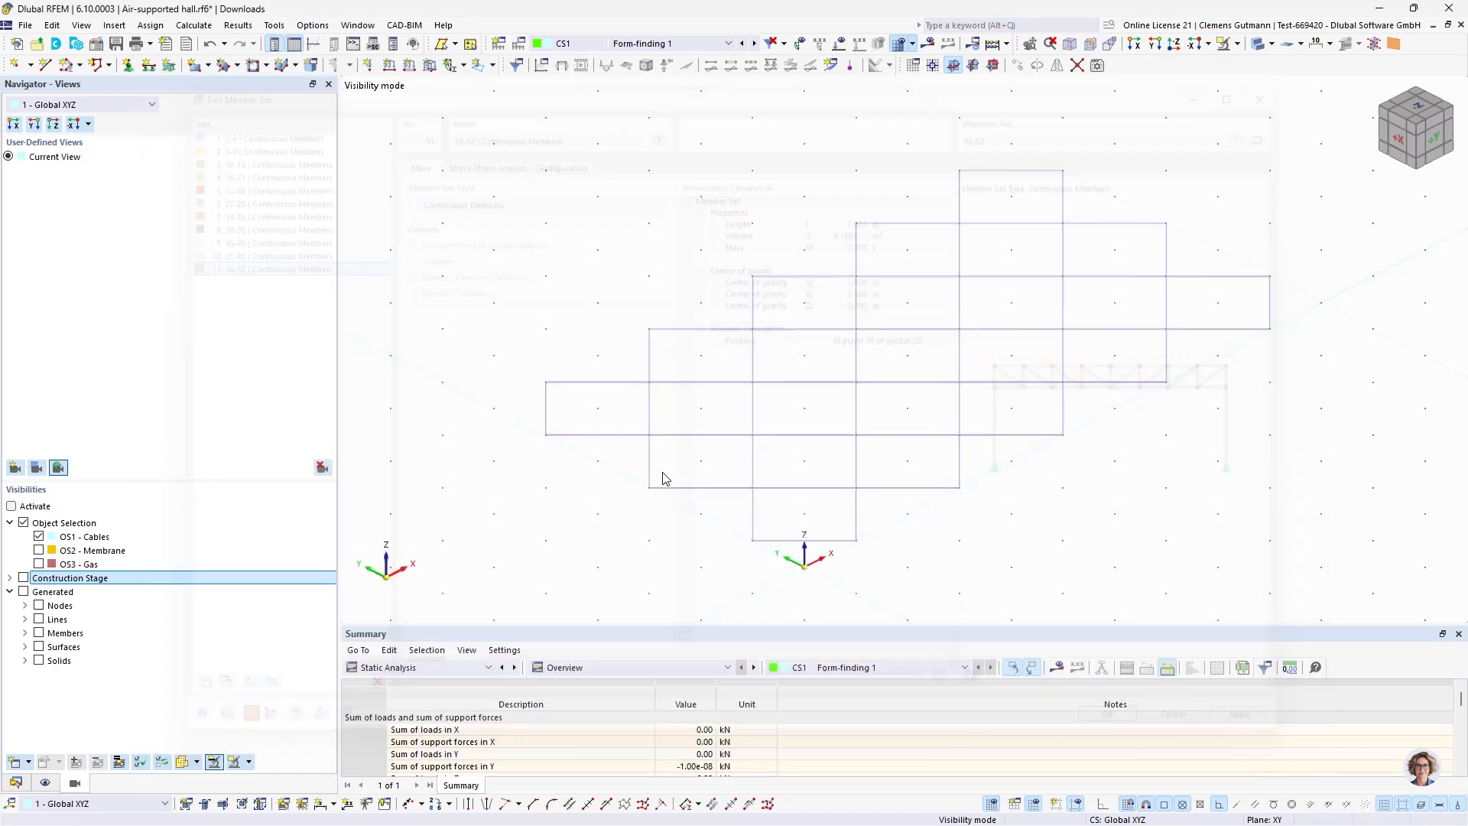
pyautogui.moveTo(592, 477); pyautogui.dragTo(1028, 502)
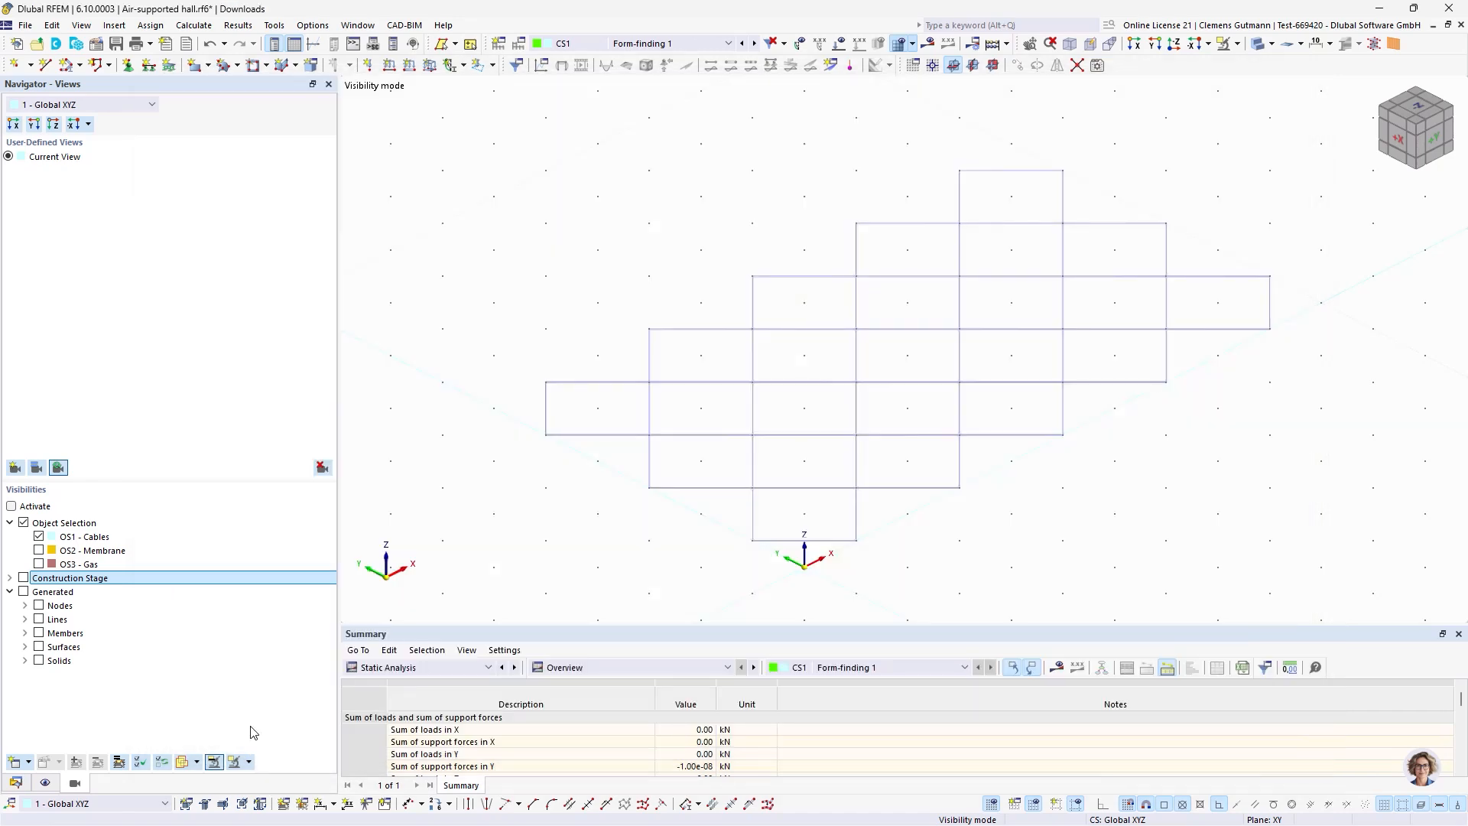
# Review the Continuous Members sets in the model data by highlighting their cable lines on the net.
pyautogui.click(16, 782)
pyautogui.scroll(6, 115, 305)
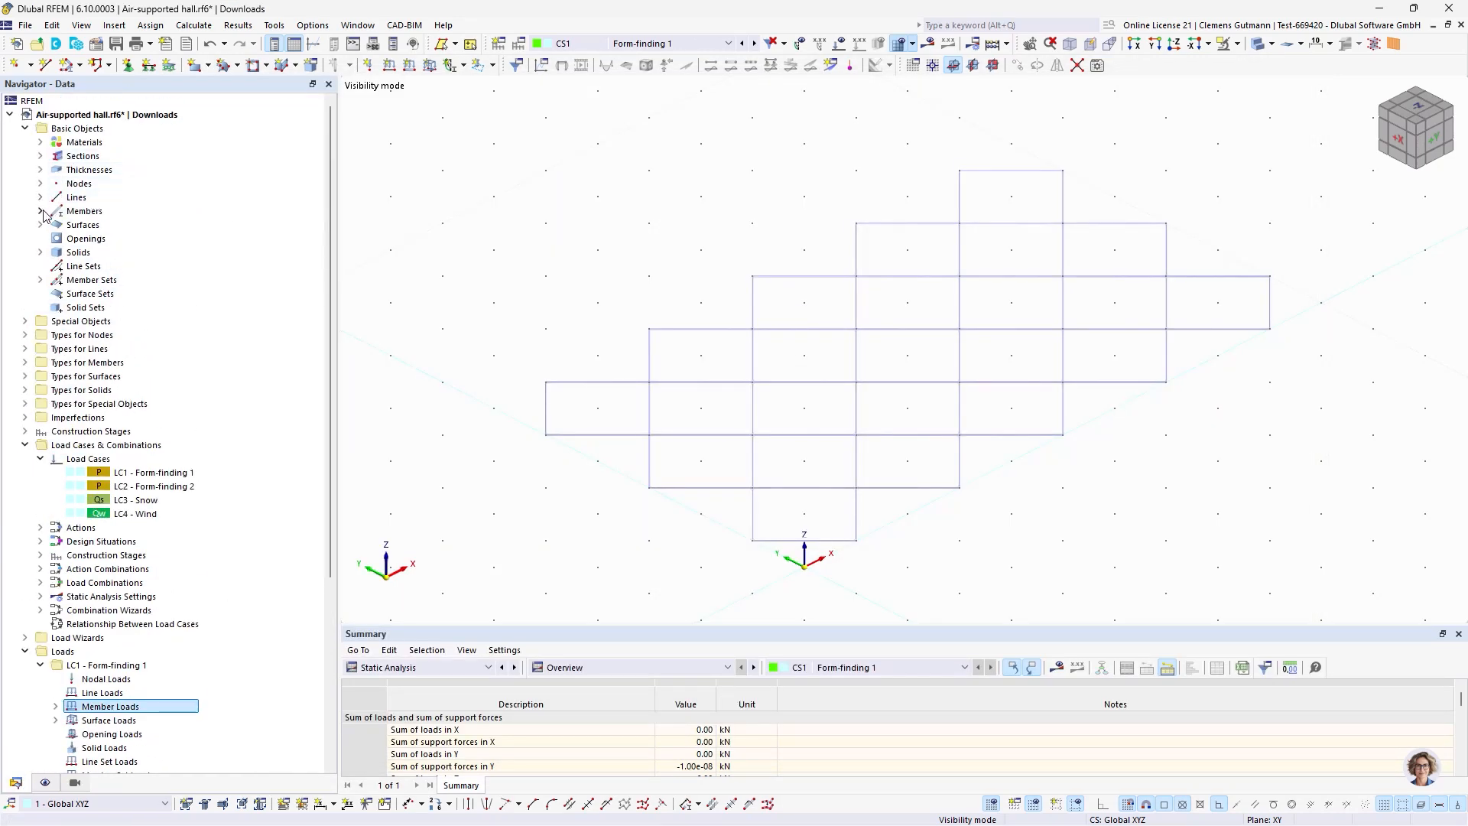
pyautogui.click(40, 280)
pyautogui.click(136, 293)
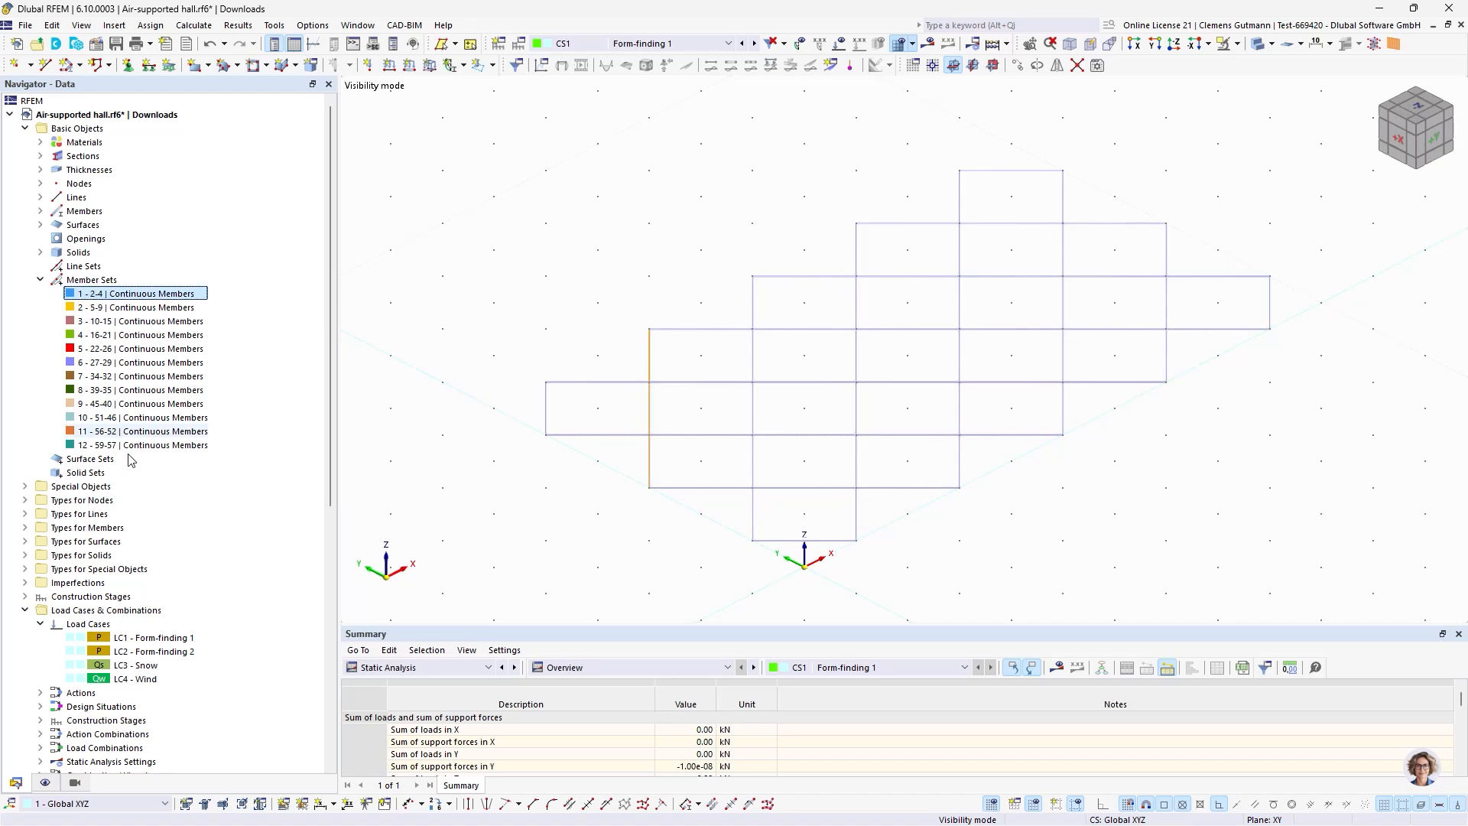
pyautogui.keyDown('shift'); pyautogui.click(132, 446); pyautogui.keyUp('shift')
pyautogui.keyDown('ctrl'); pyautogui.moveTo(1340, 501); pyautogui.dragTo(907, 452, button='middle'); pyautogui.keyUp('ctrl')
pyautogui.click(145, 294)
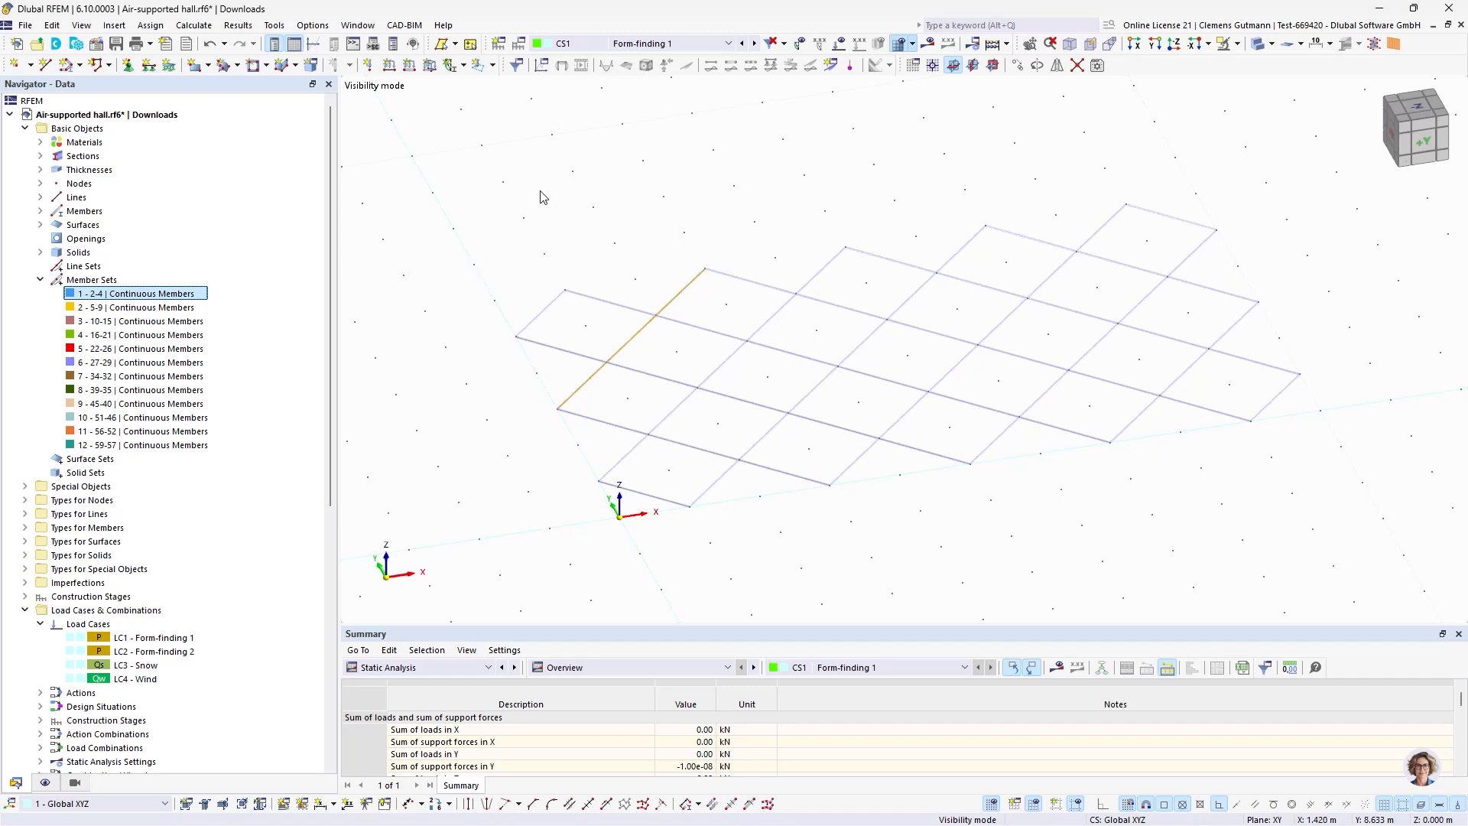
# Delete both surface loads, the form-finding load and the uniform force, from load case LC1 - Form-finding 1.
pyautogui.scroll(-10, 122, 489)
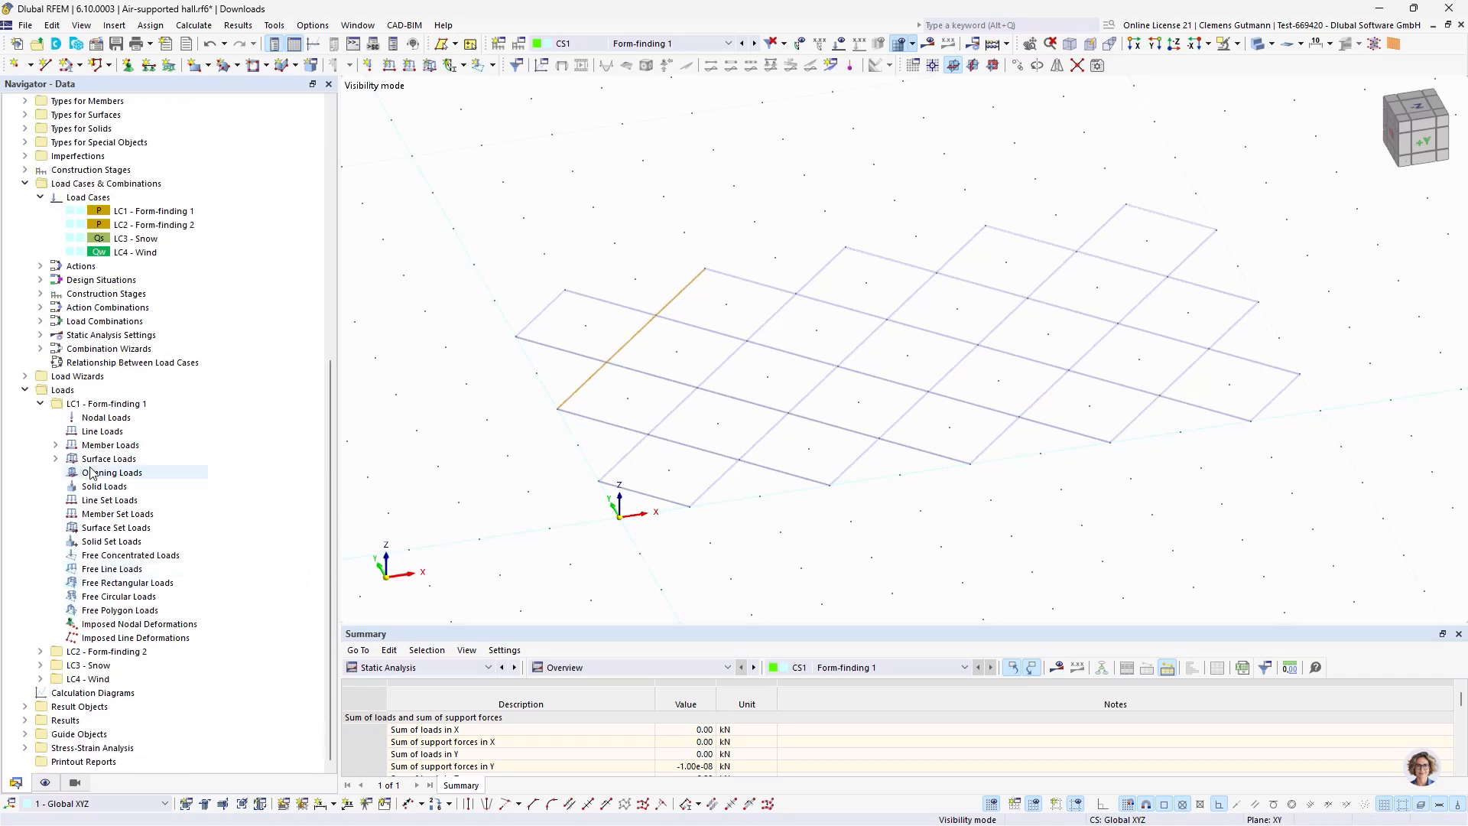
pyautogui.click(55, 459)
pyautogui.click(55, 445)
pyautogui.click(142, 487)
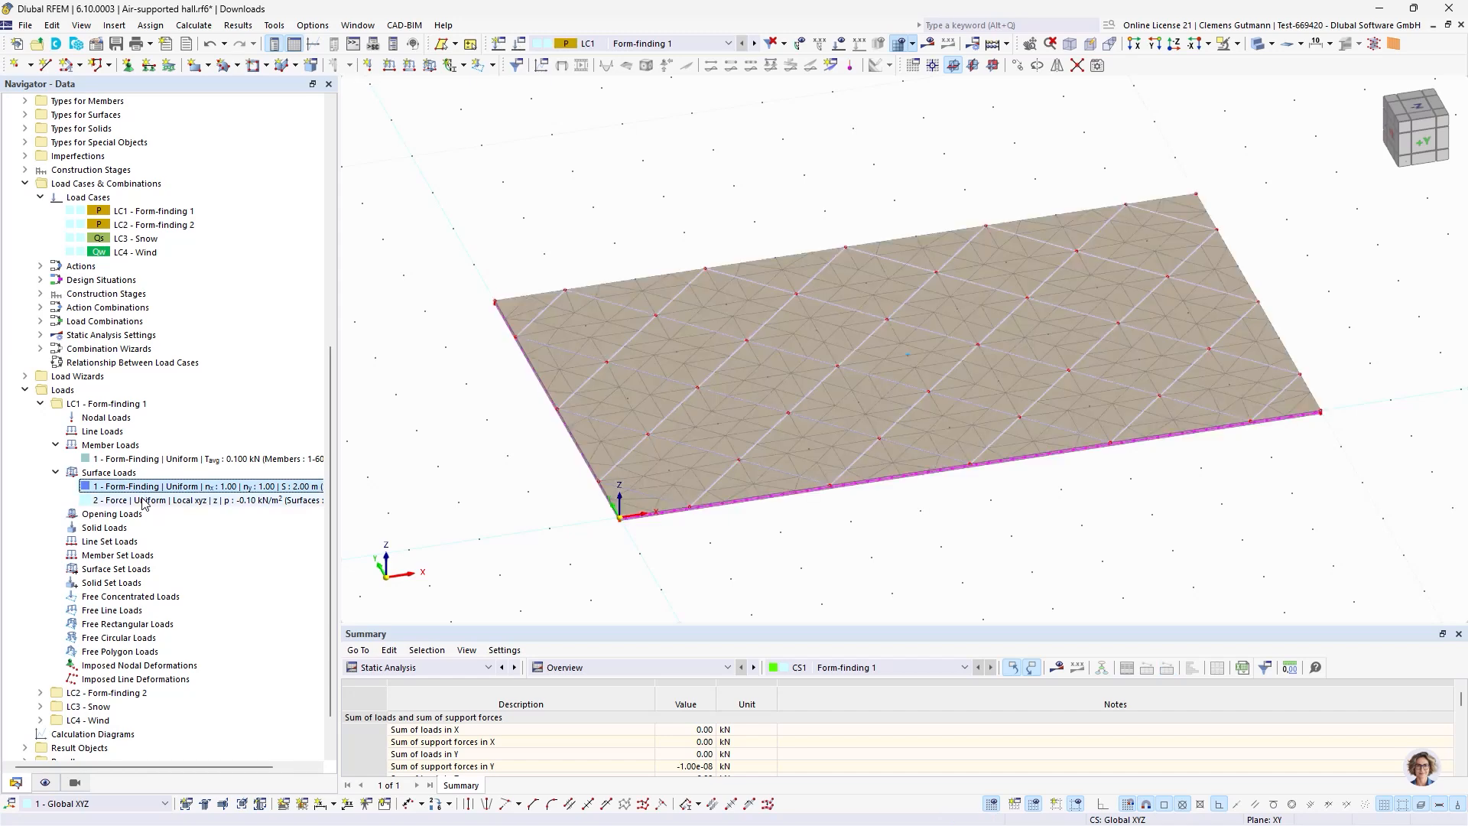
pyautogui.keyDown('ctrl'); pyautogui.click(142, 501); pyautogui.keyUp('ctrl')
pyautogui.rightClick(143, 501)
pyautogui.click(183, 568)
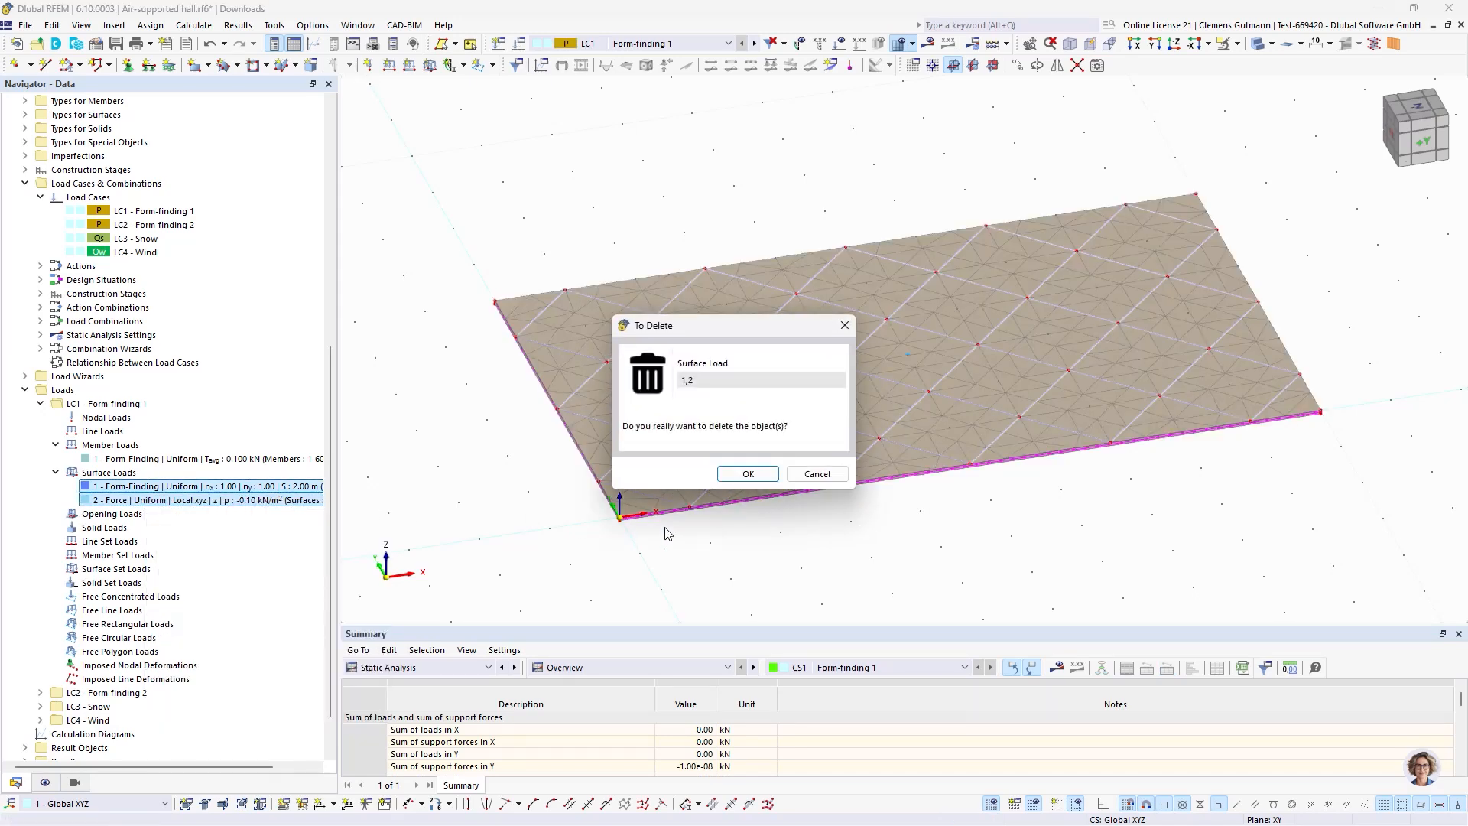
pyautogui.click(748, 474)
pyautogui.rightClick(99, 460)
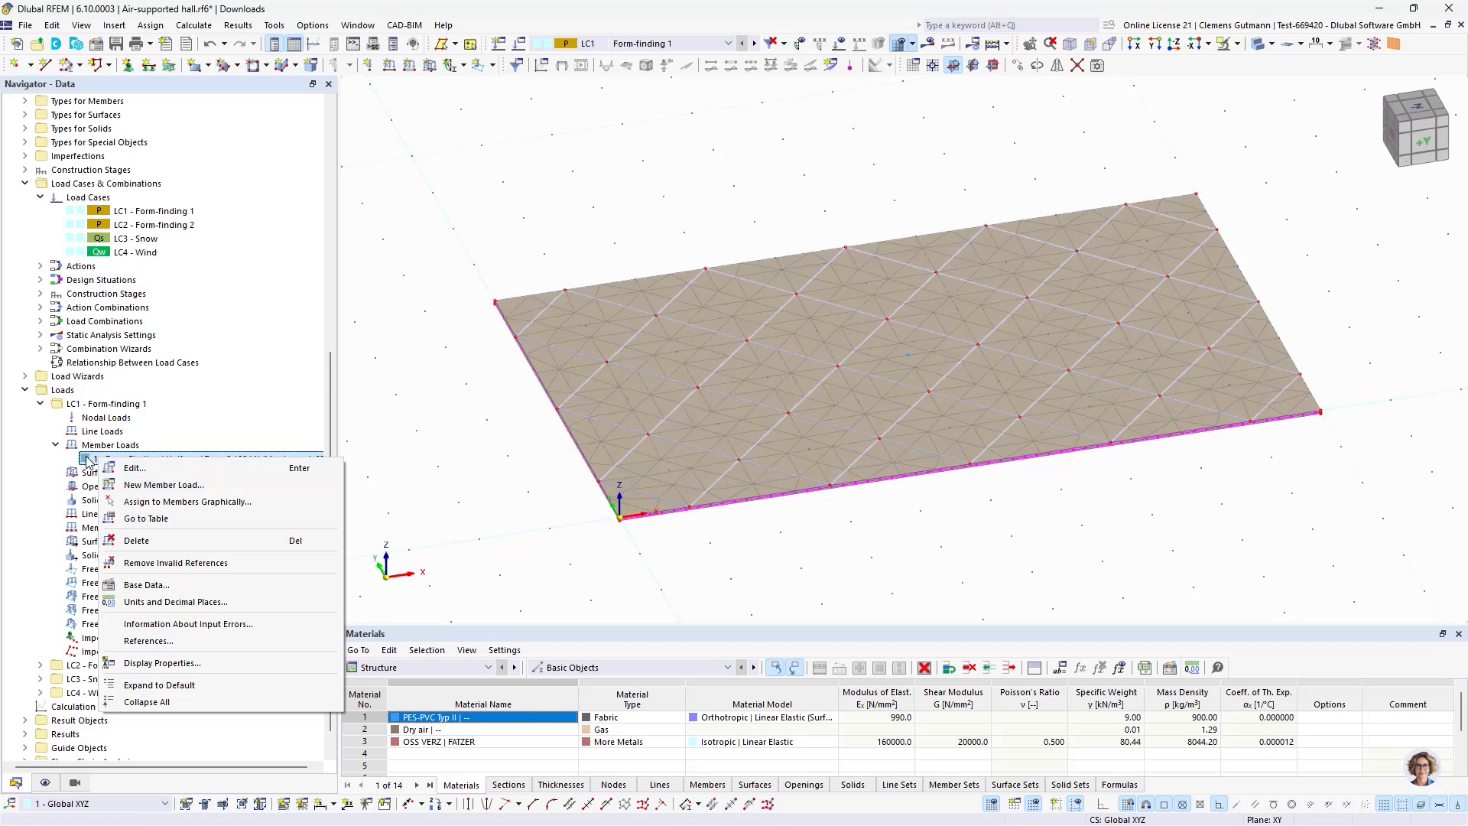
pyautogui.rightClick(87, 458)
pyautogui.click(114, 484)
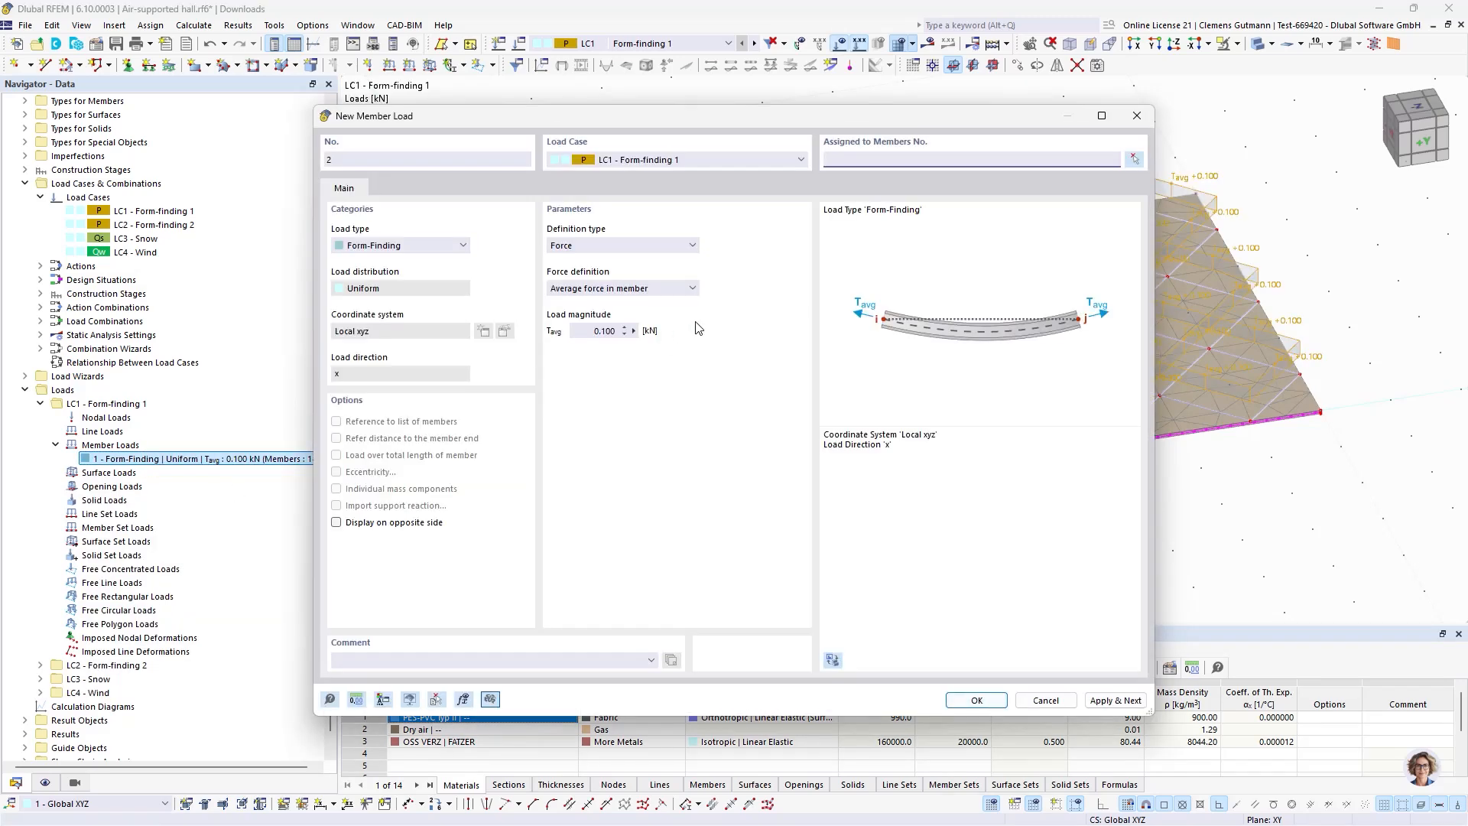
pyautogui.click(1135, 159)
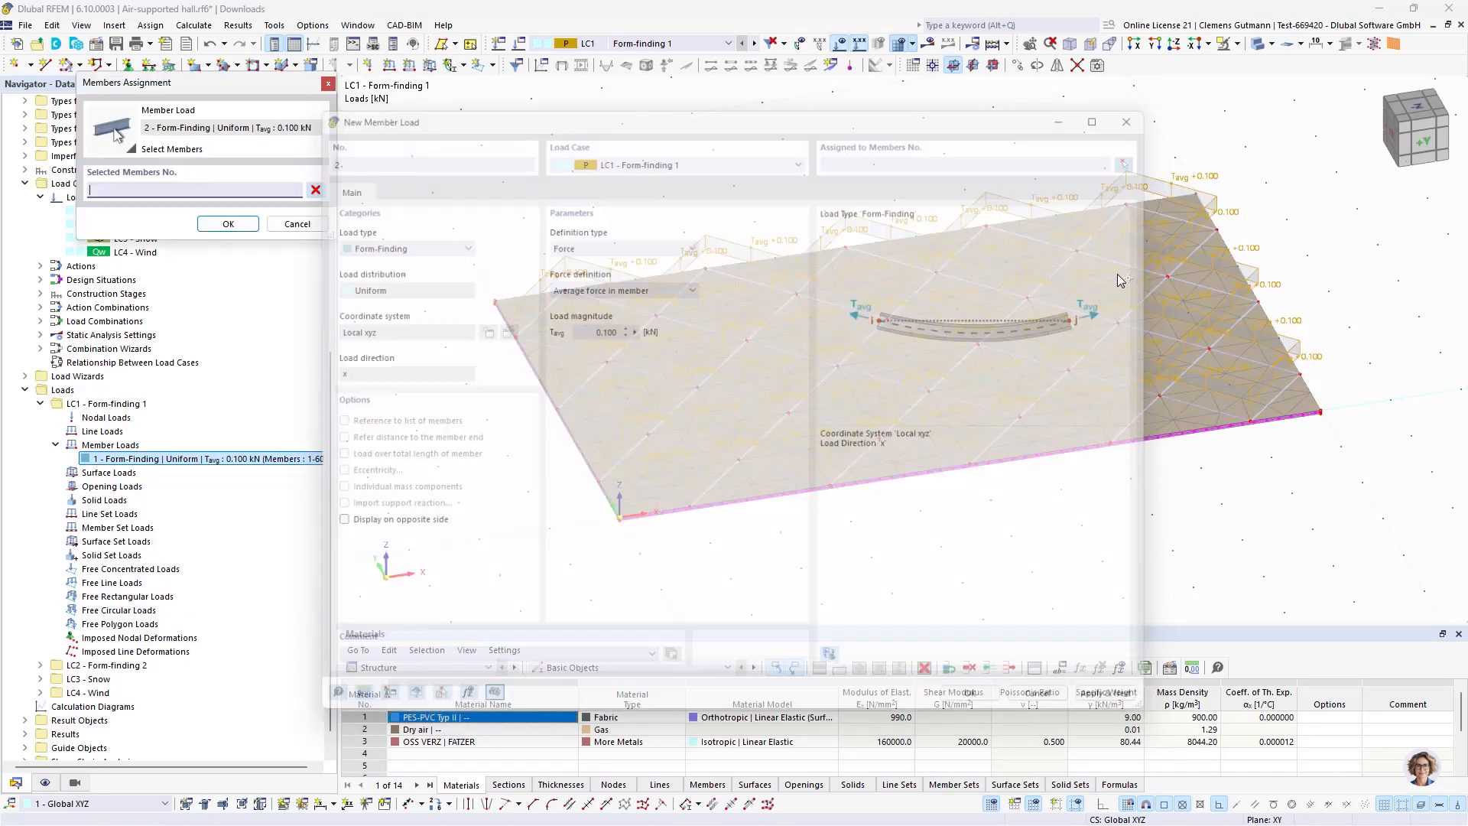
# Activate the visibility filter so only object selection OS1 - Cables is shown, oriented in a roughly isometric view.
pyautogui.click(74, 783)
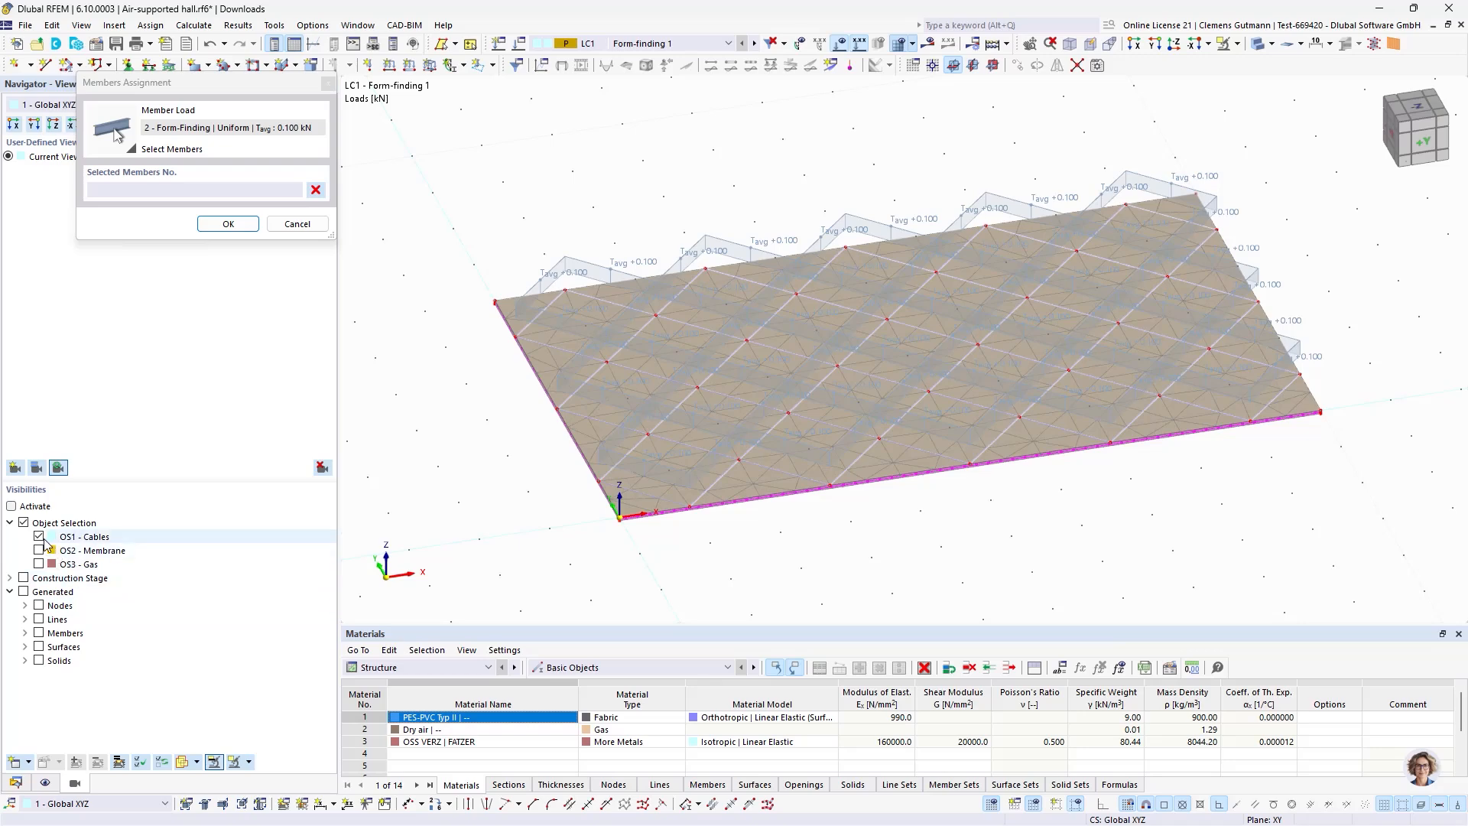
pyautogui.click(11, 505)
pyautogui.keyDown('ctrl'); pyautogui.moveTo(793, 553); pyautogui.dragTo(867, 563, button='middle'); pyautogui.keyUp('ctrl')
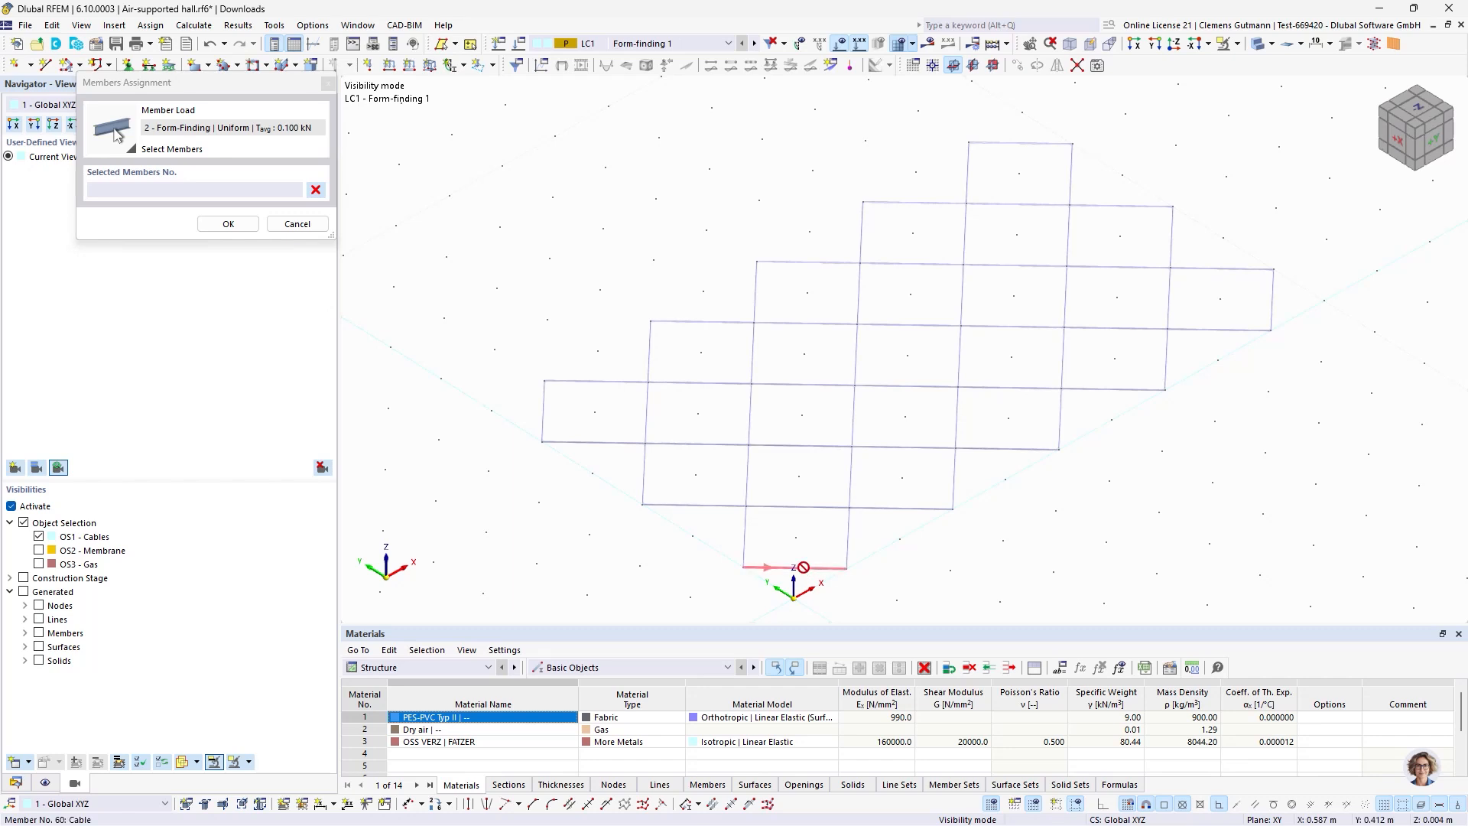
pyautogui.click(543, 410)
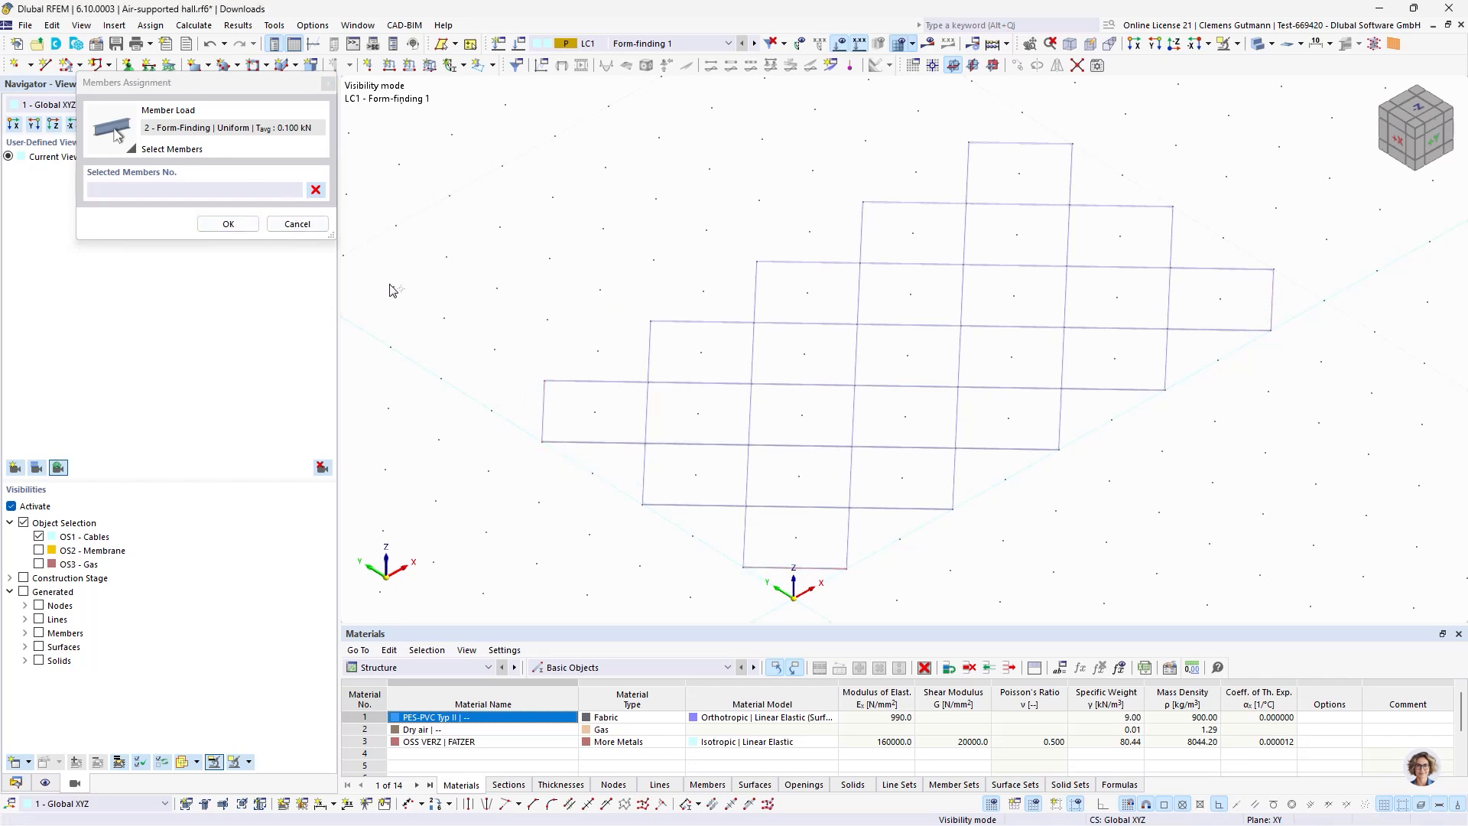
pyautogui.click(228, 223)
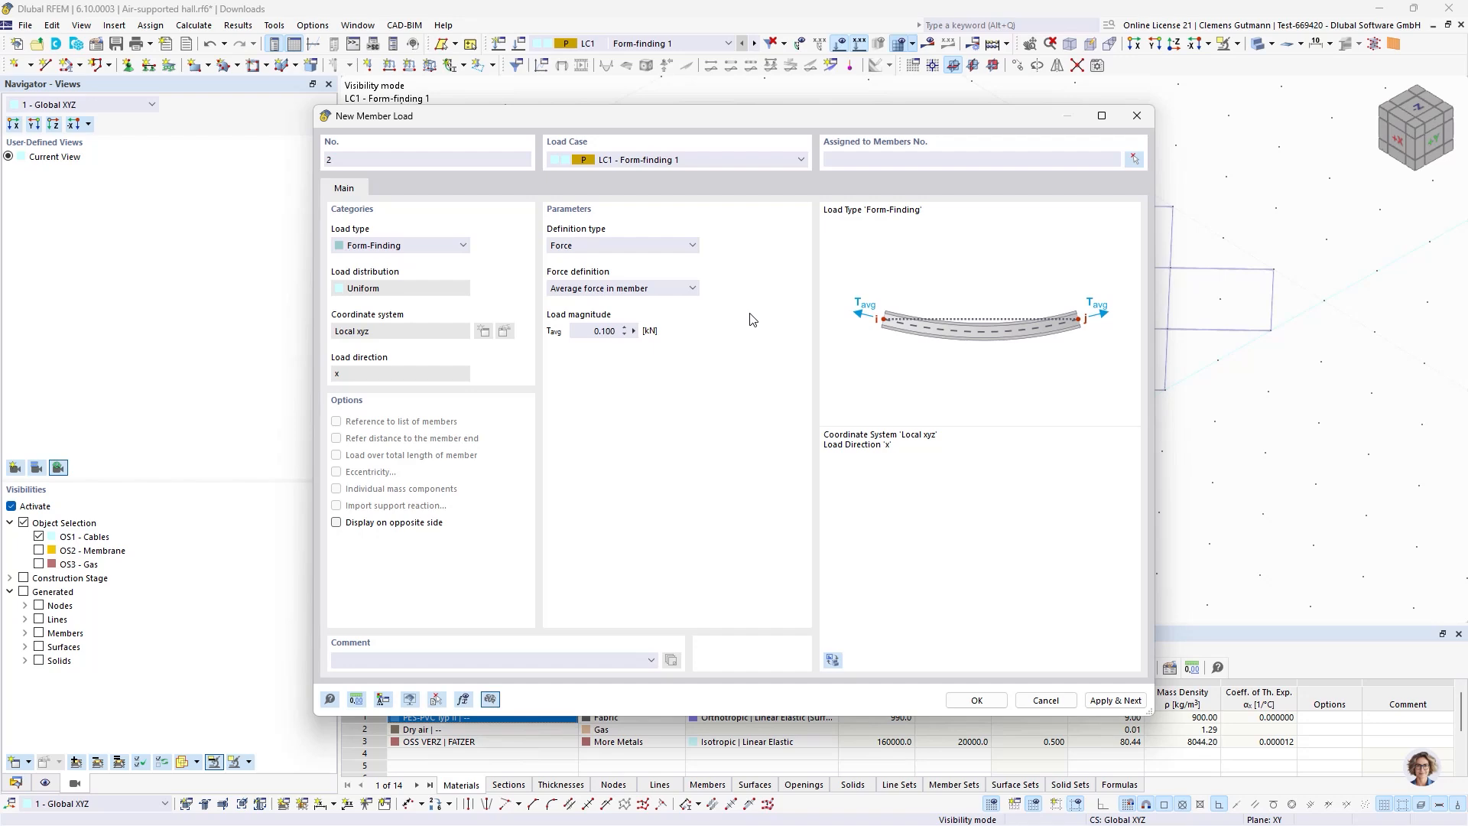
pyautogui.press('Escape')
pyautogui.click(821, 494)
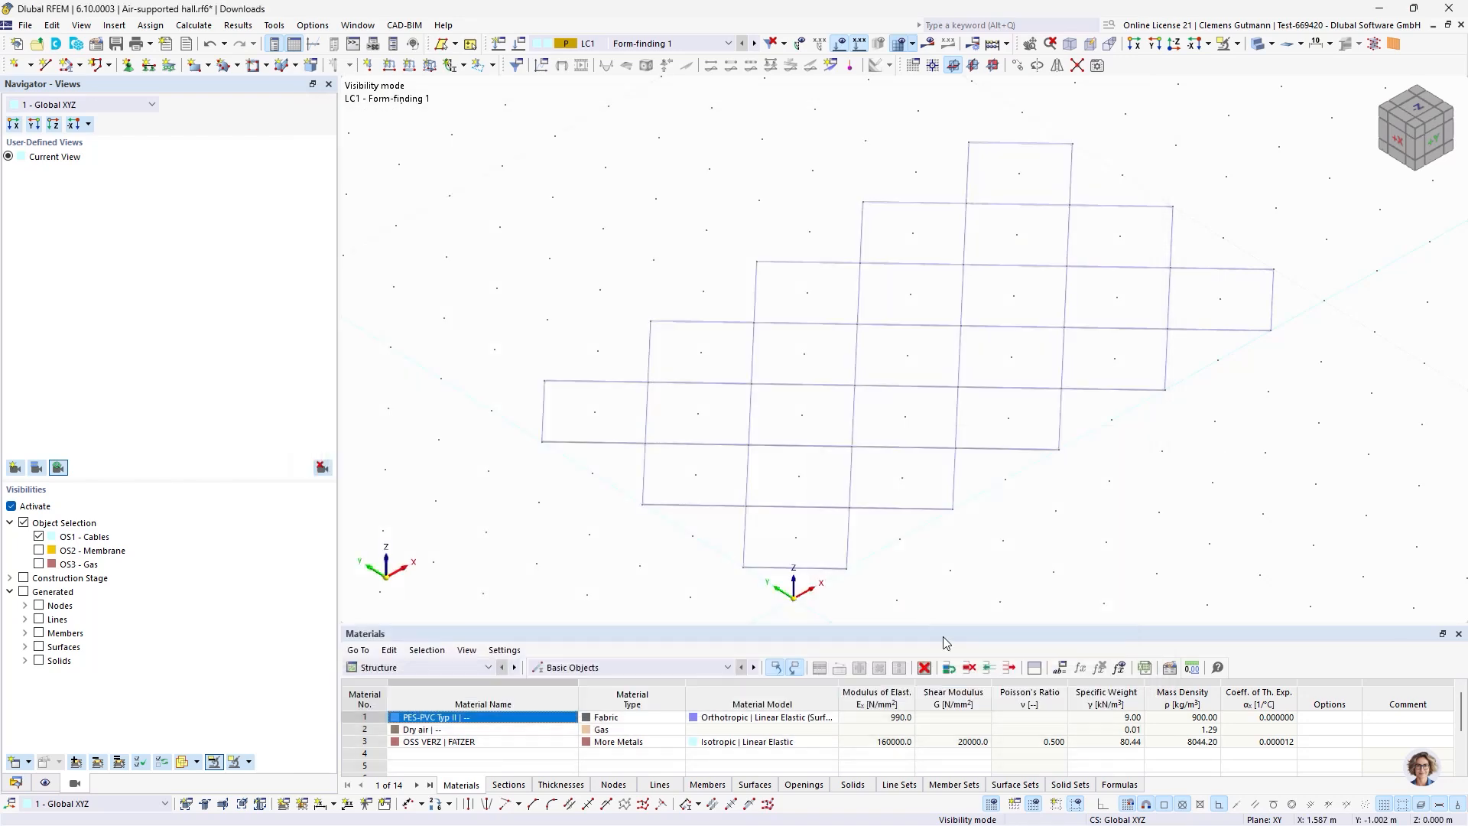
# Reassign the LC1 form-finding member load to only the four single-segment corner cables, members 1, 30, 31 and 60.
pyautogui.click(15, 782)
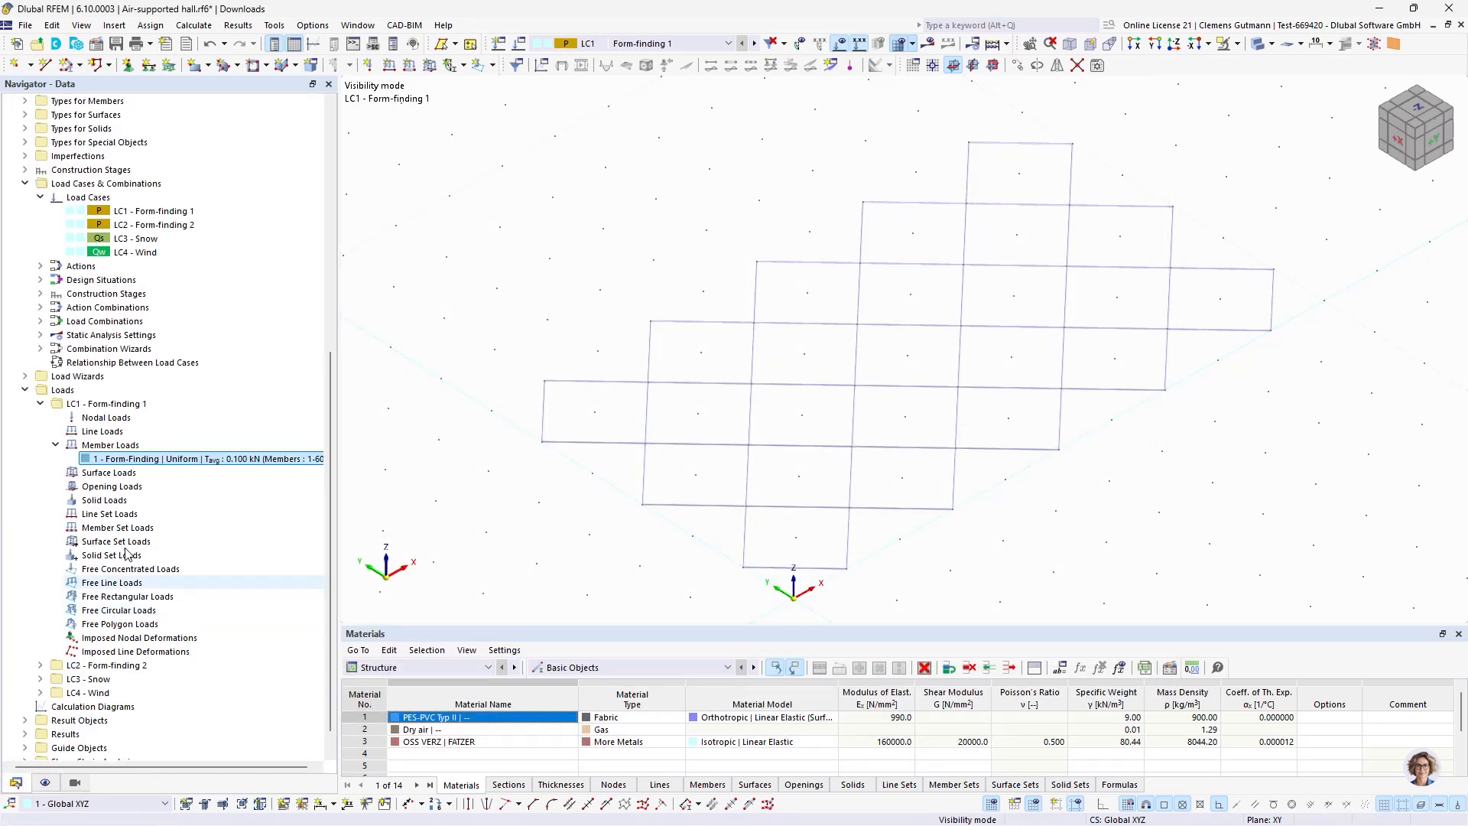
pyautogui.doubleClick(126, 458)
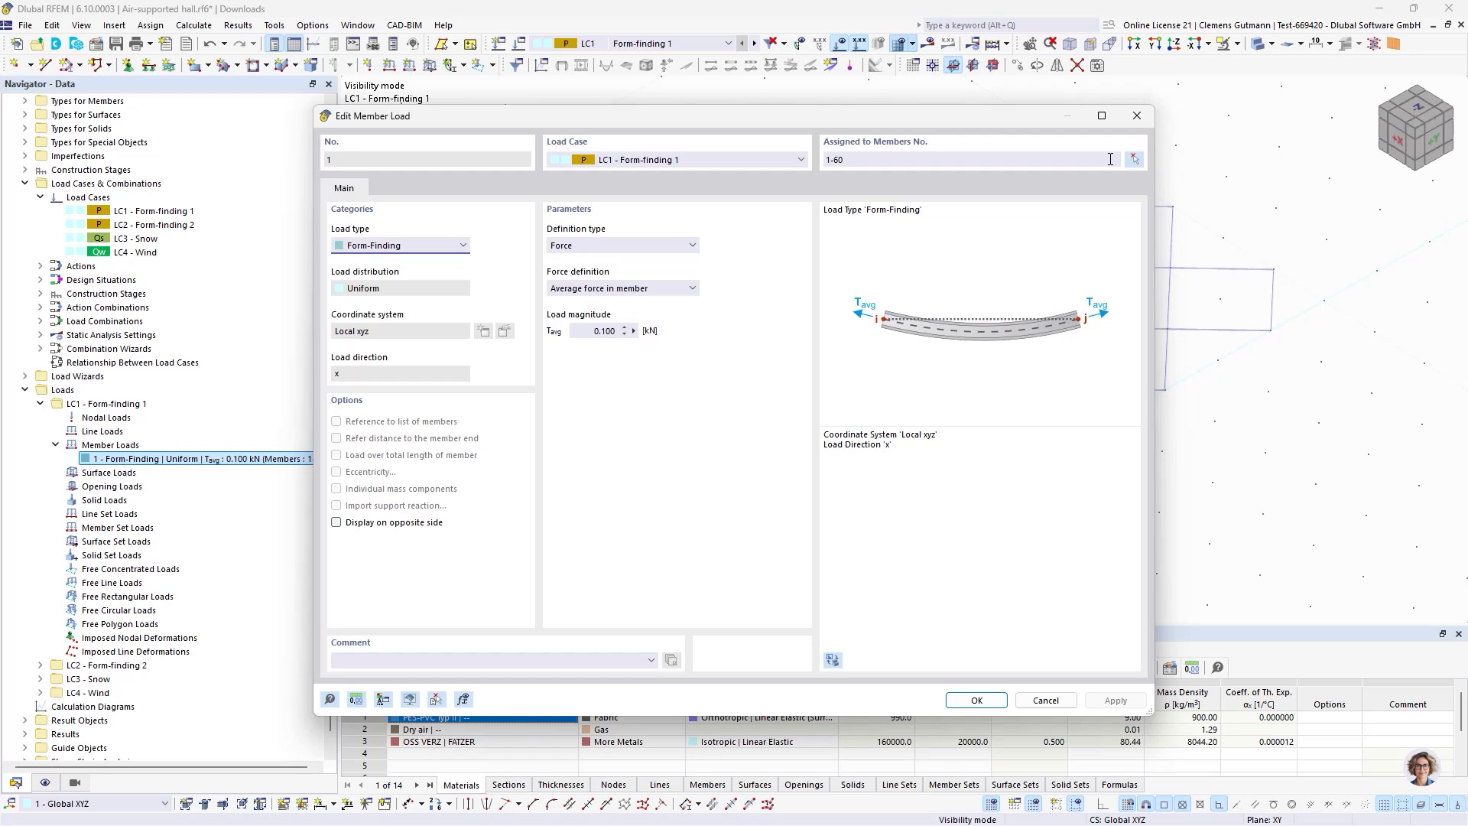
pyautogui.click(1135, 159)
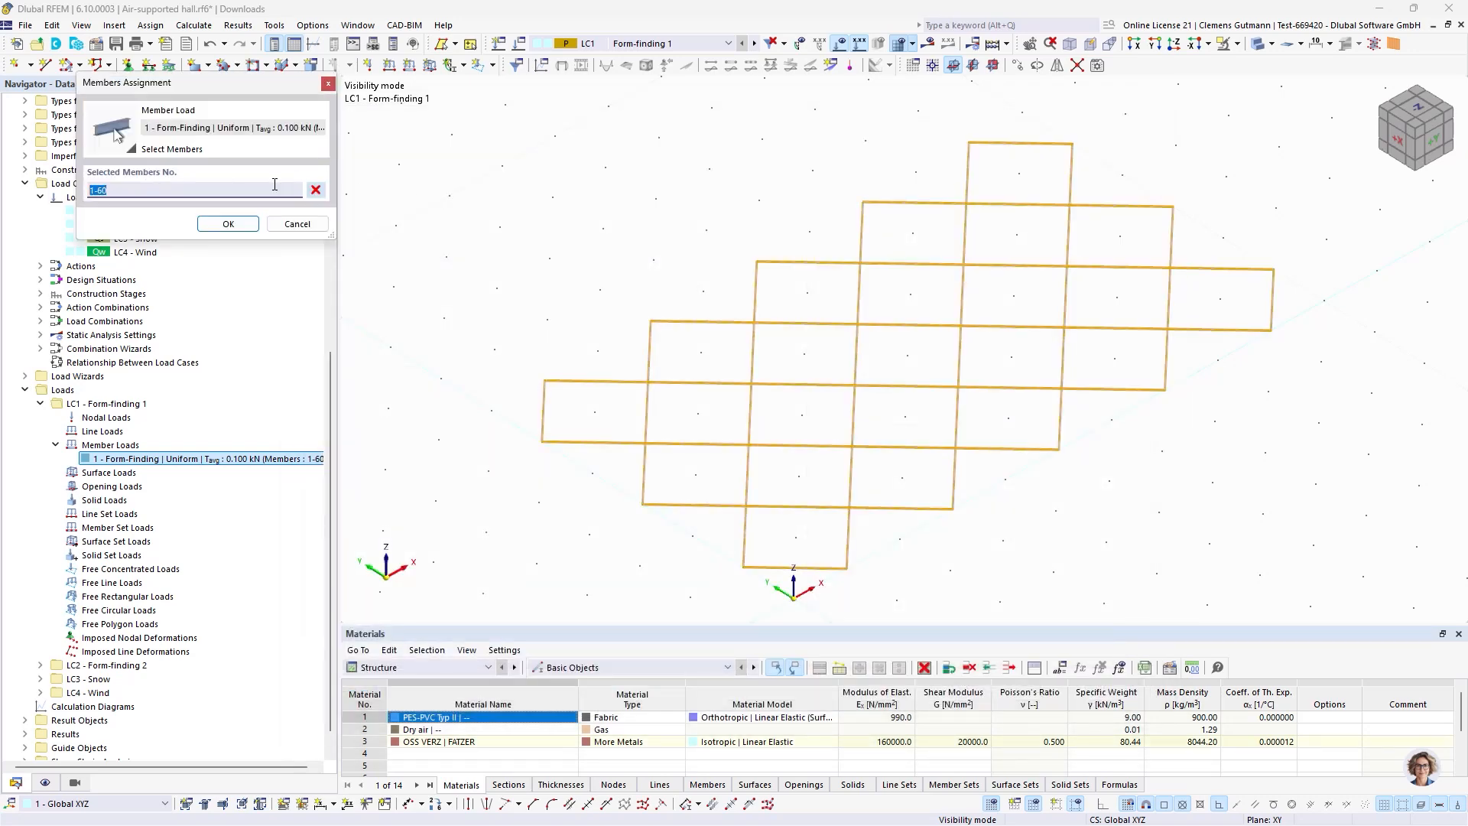
pyautogui.click(316, 190)
pyautogui.click(543, 410)
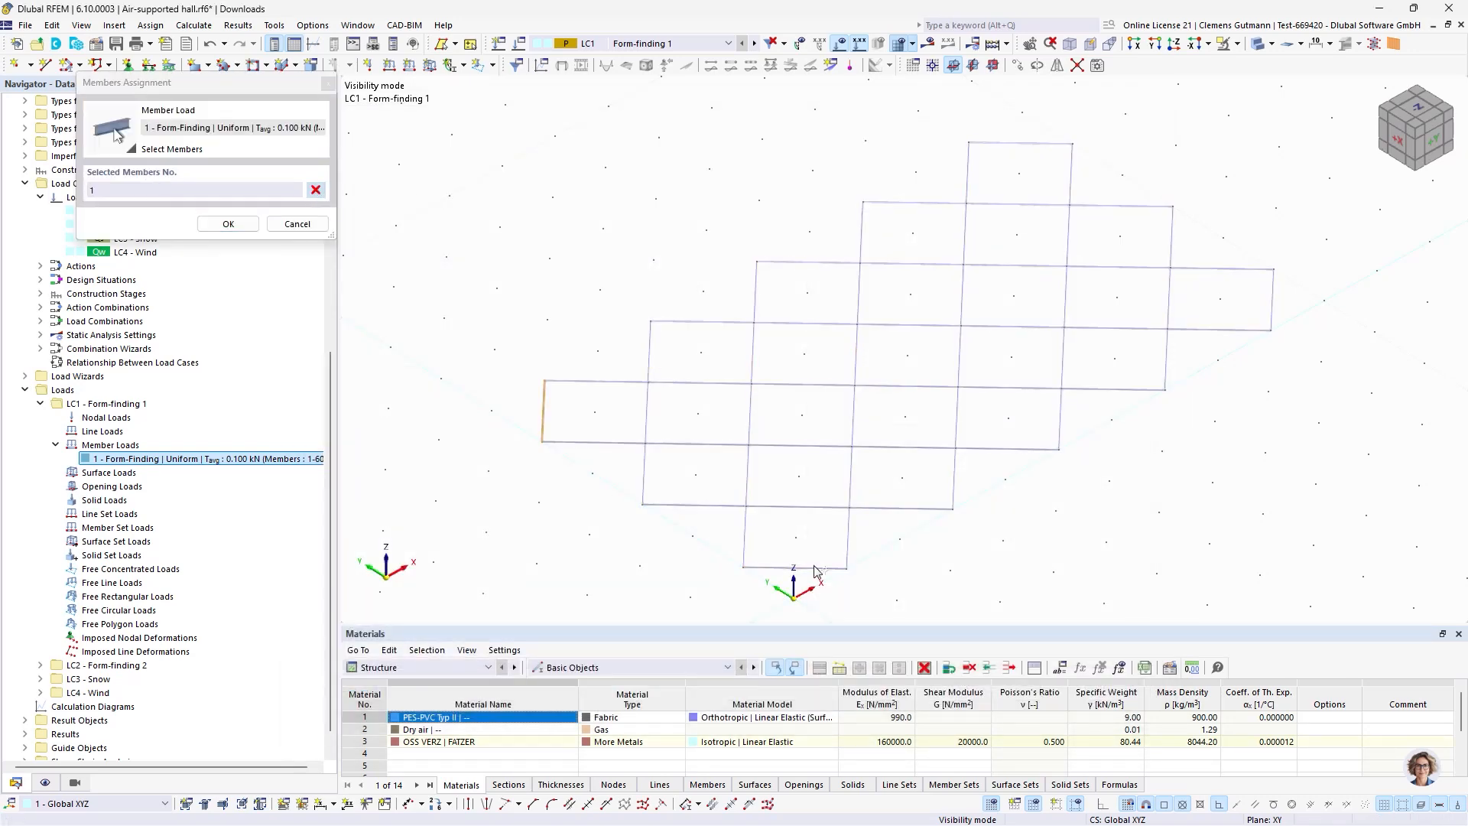
pyautogui.moveTo(691, 549); pyautogui.dragTo(912, 603)
pyautogui.moveTo(1270, 227); pyautogui.dragTo(1309, 373)
pyautogui.moveTo(912, 120); pyautogui.dragTo(1150, 191)
pyautogui.click(228, 224)
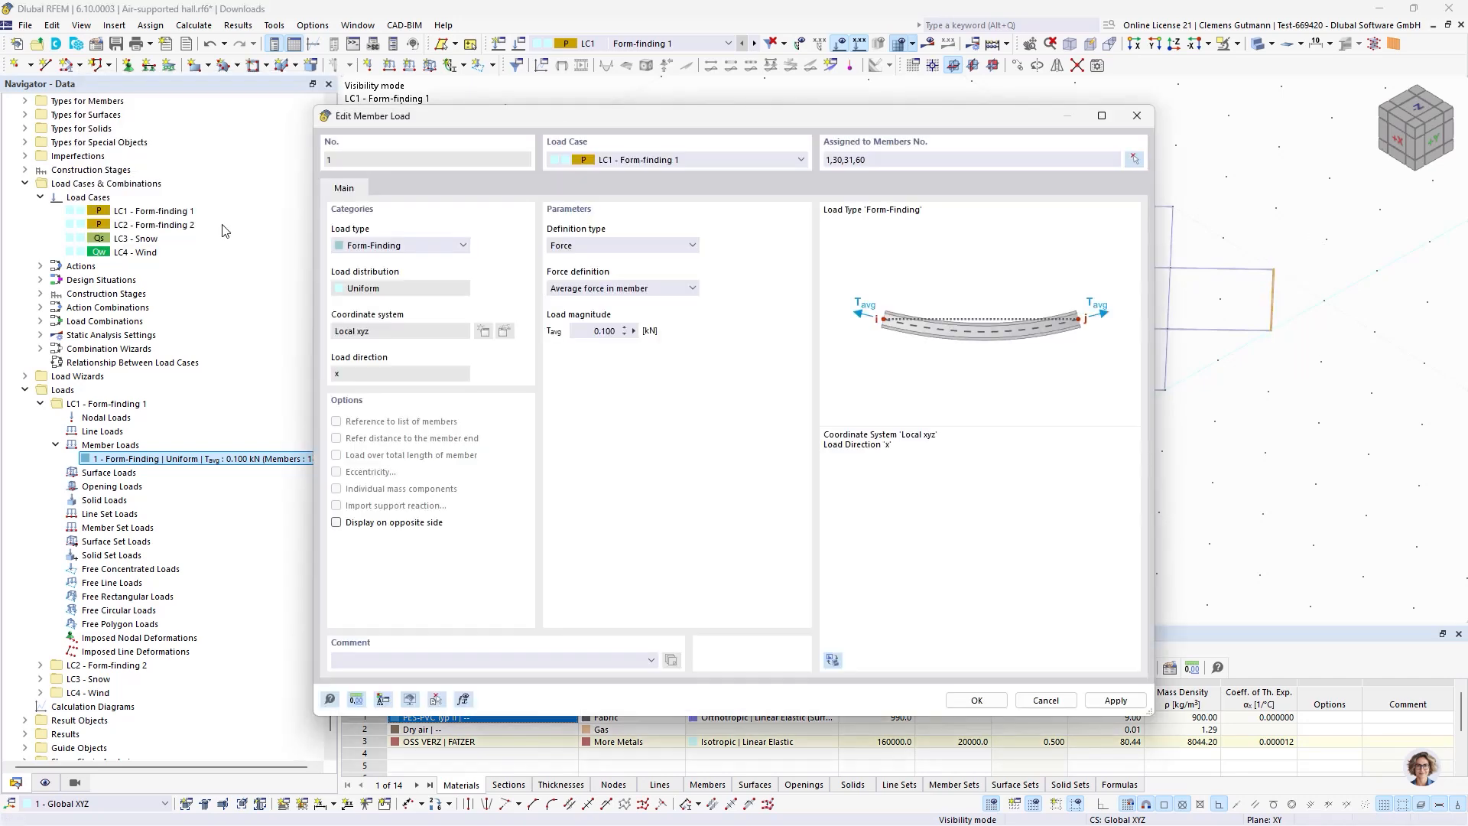
# Change the member load's definition type to Geometric, defined by Sag, with an absolute target member sag of 0.600 m.
pyautogui.click(594, 245)
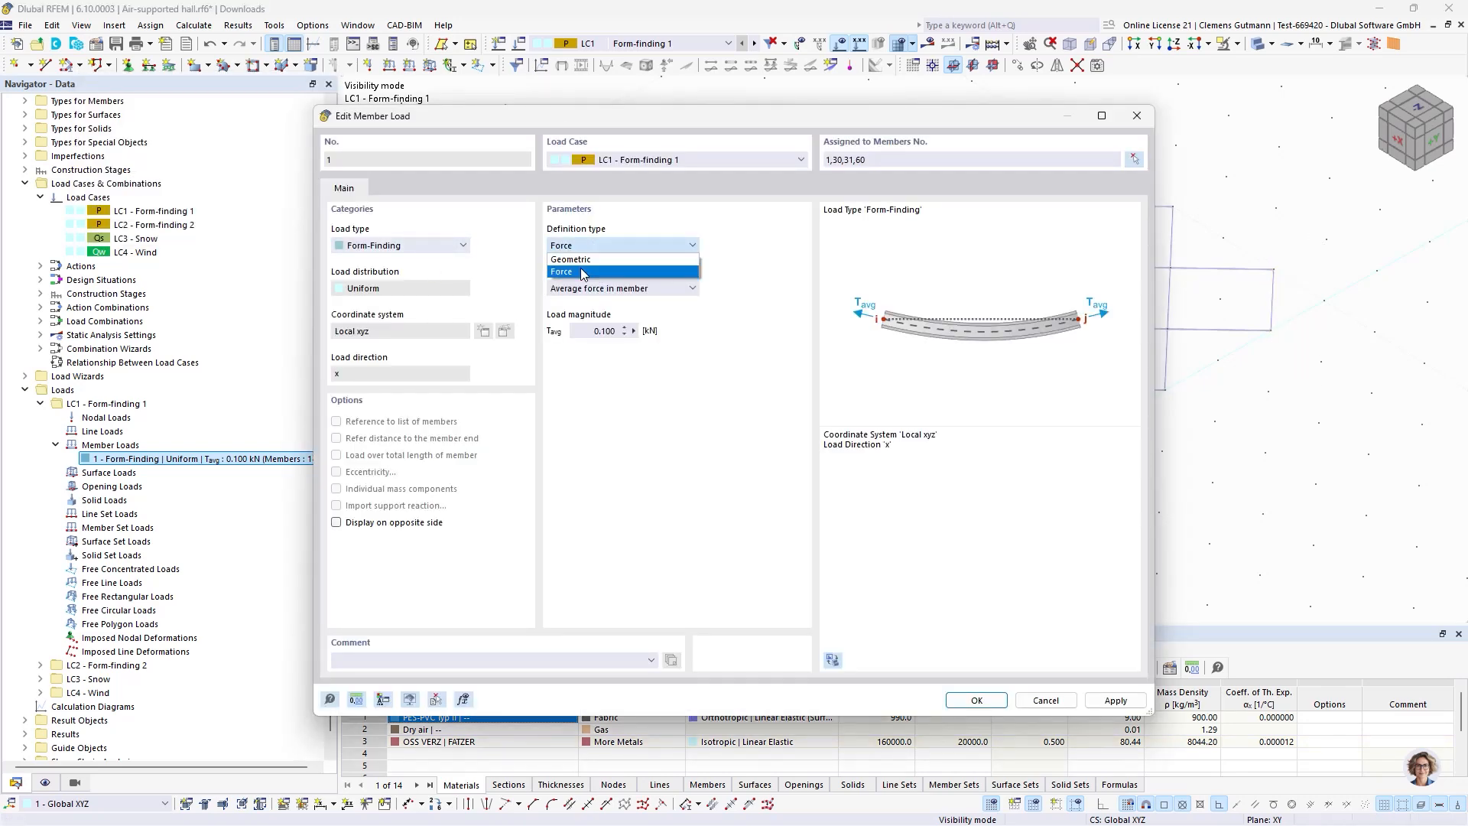
pyautogui.click(595, 268)
pyautogui.click(585, 288)
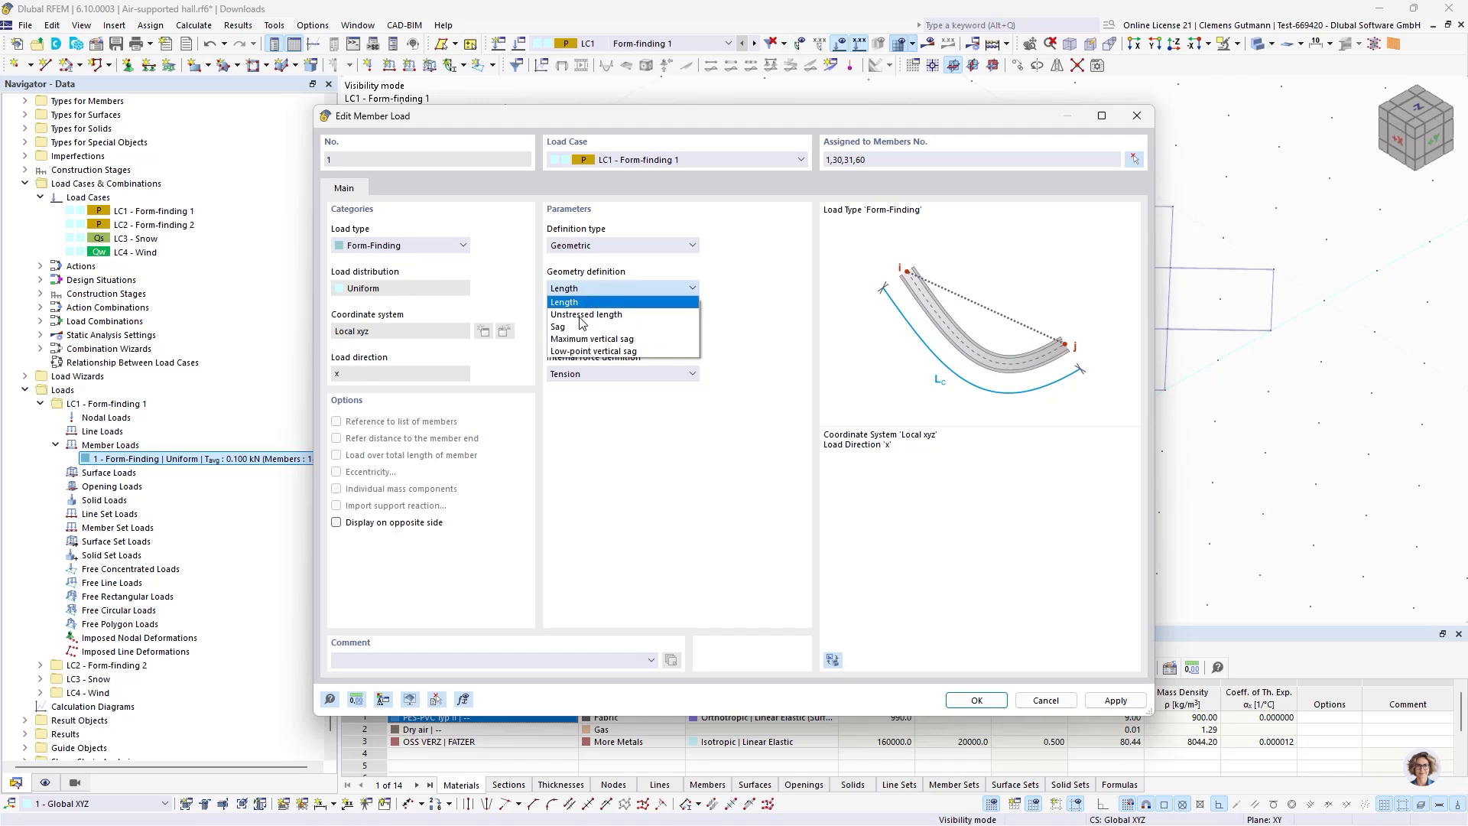
pyautogui.click(585, 321)
pyautogui.moveTo(601, 330); pyautogui.dragTo(719, 331)
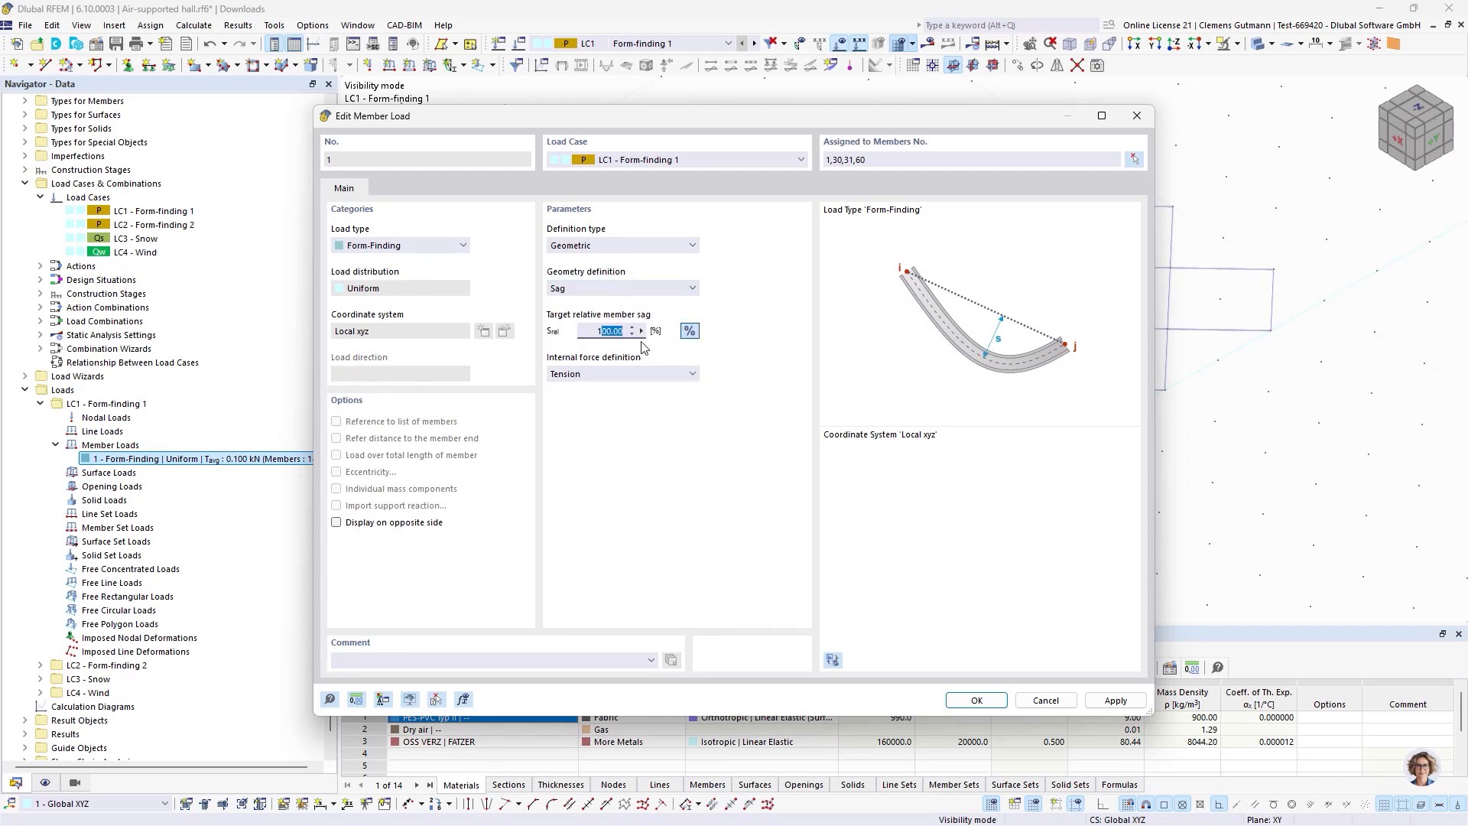
pyautogui.click(687, 333)
pyautogui.press('Tab')
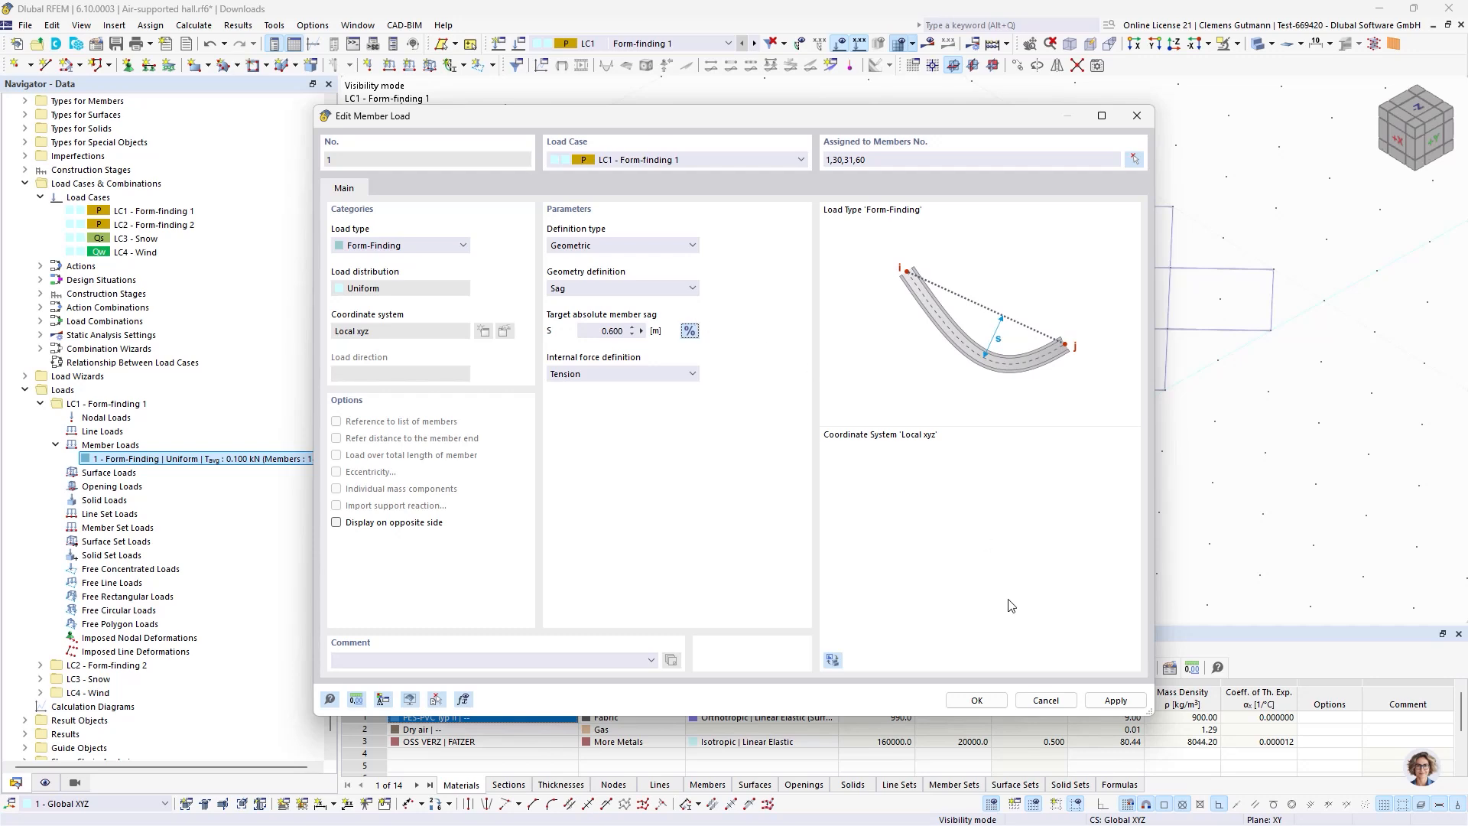
pyautogui.click(978, 701)
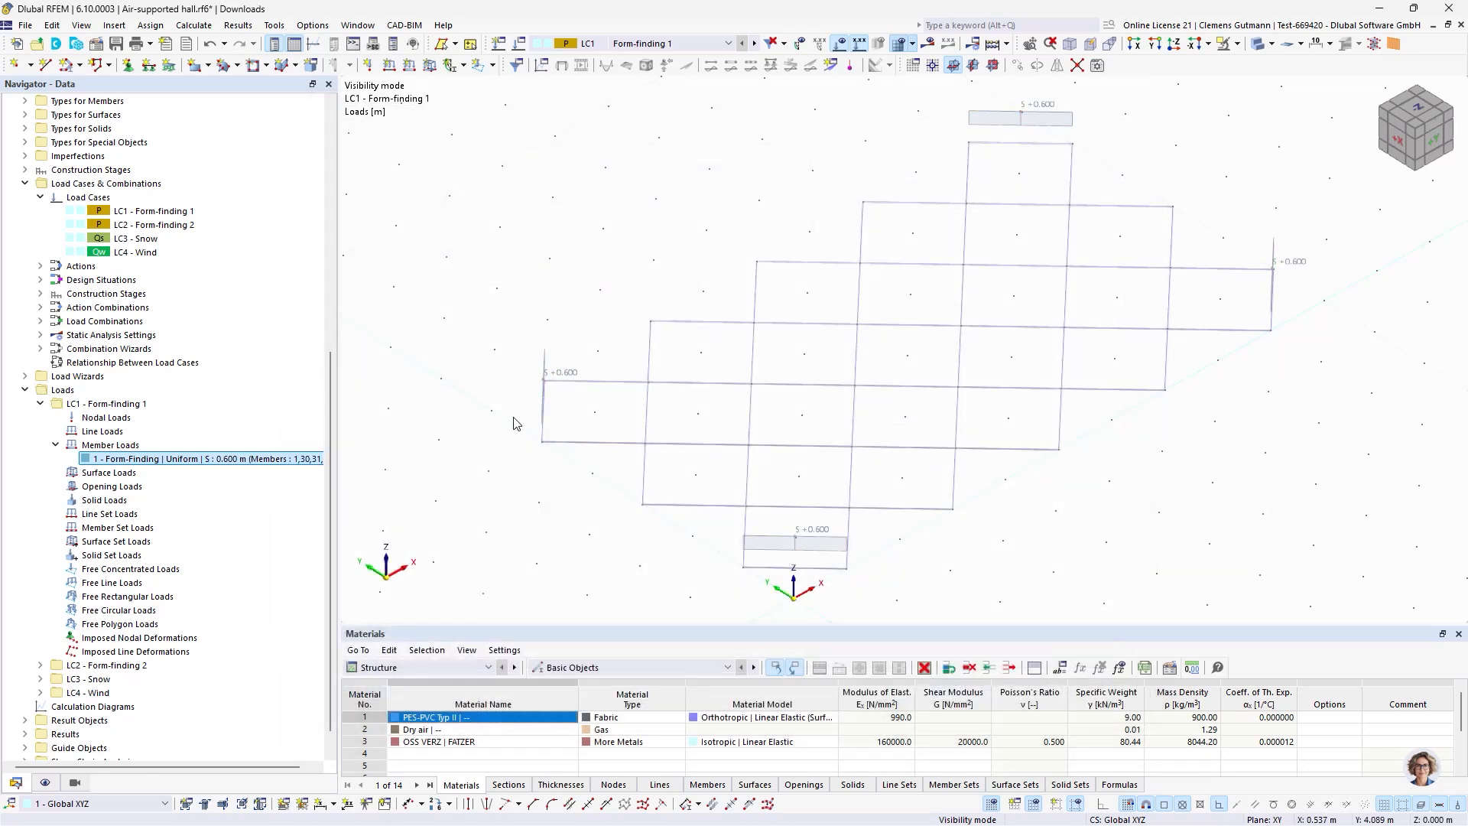
pyautogui.click(493, 66)
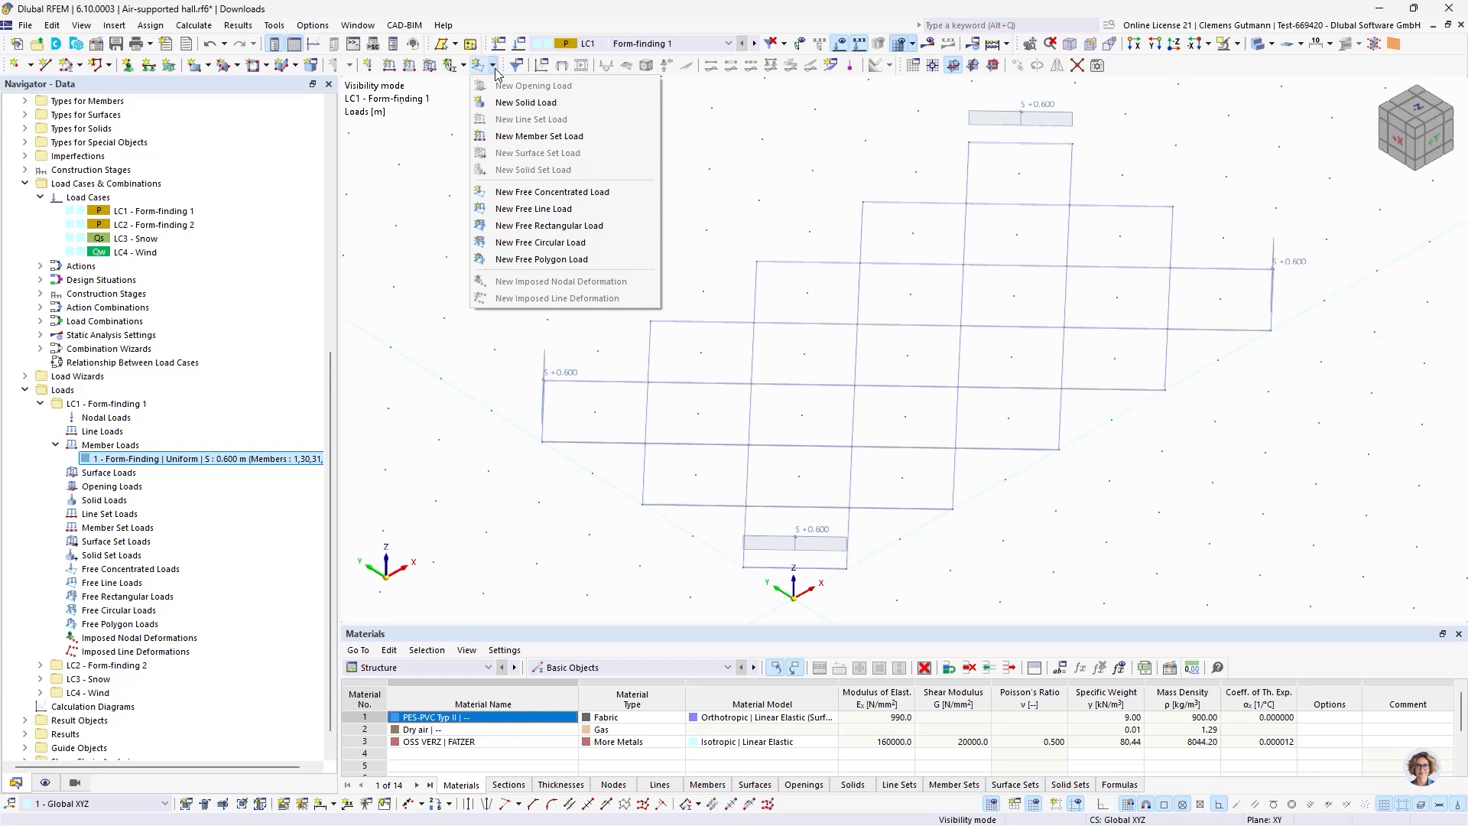
pyautogui.click(539, 136)
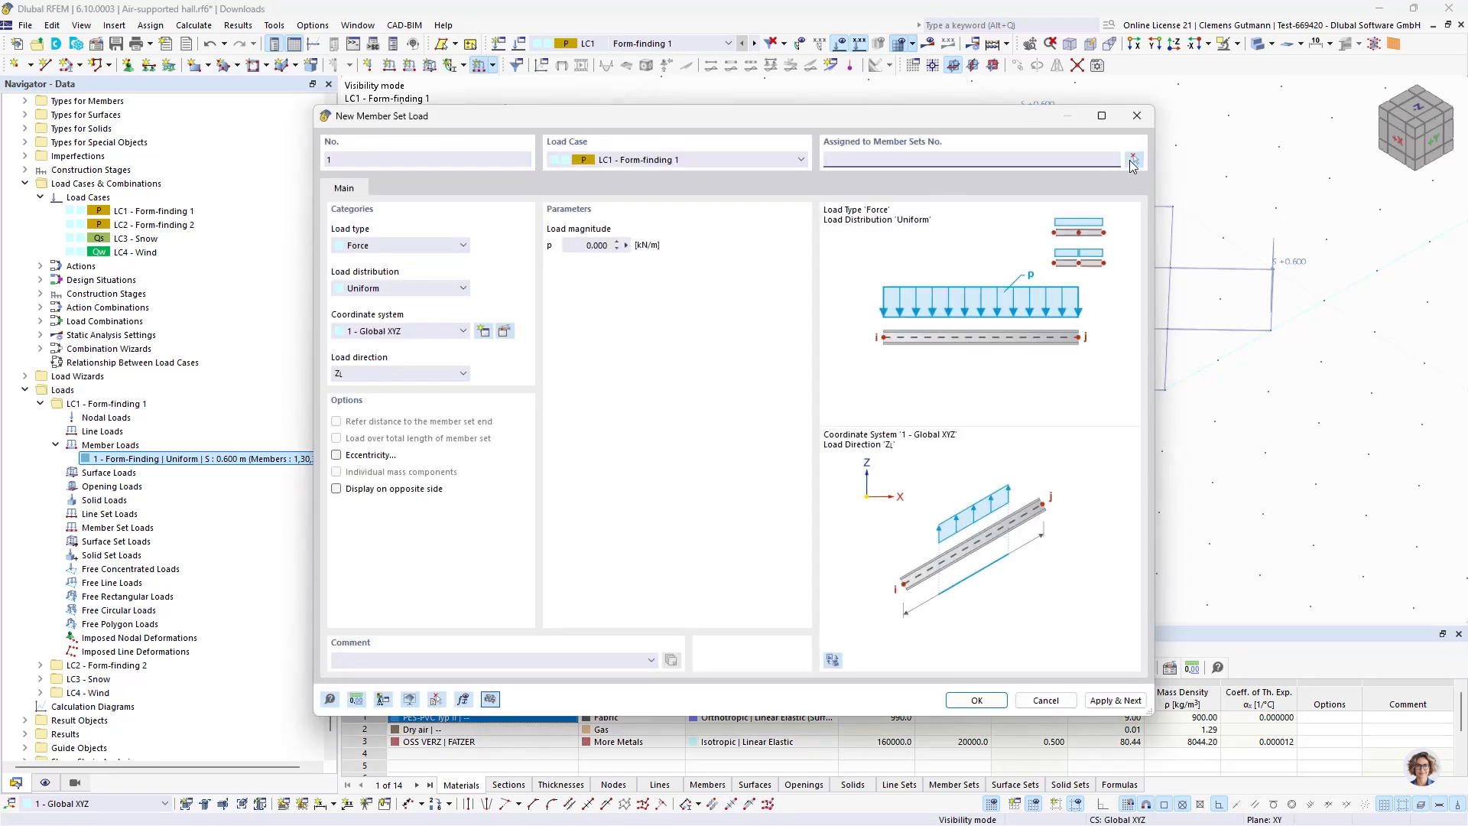
pyautogui.click(1133, 163)
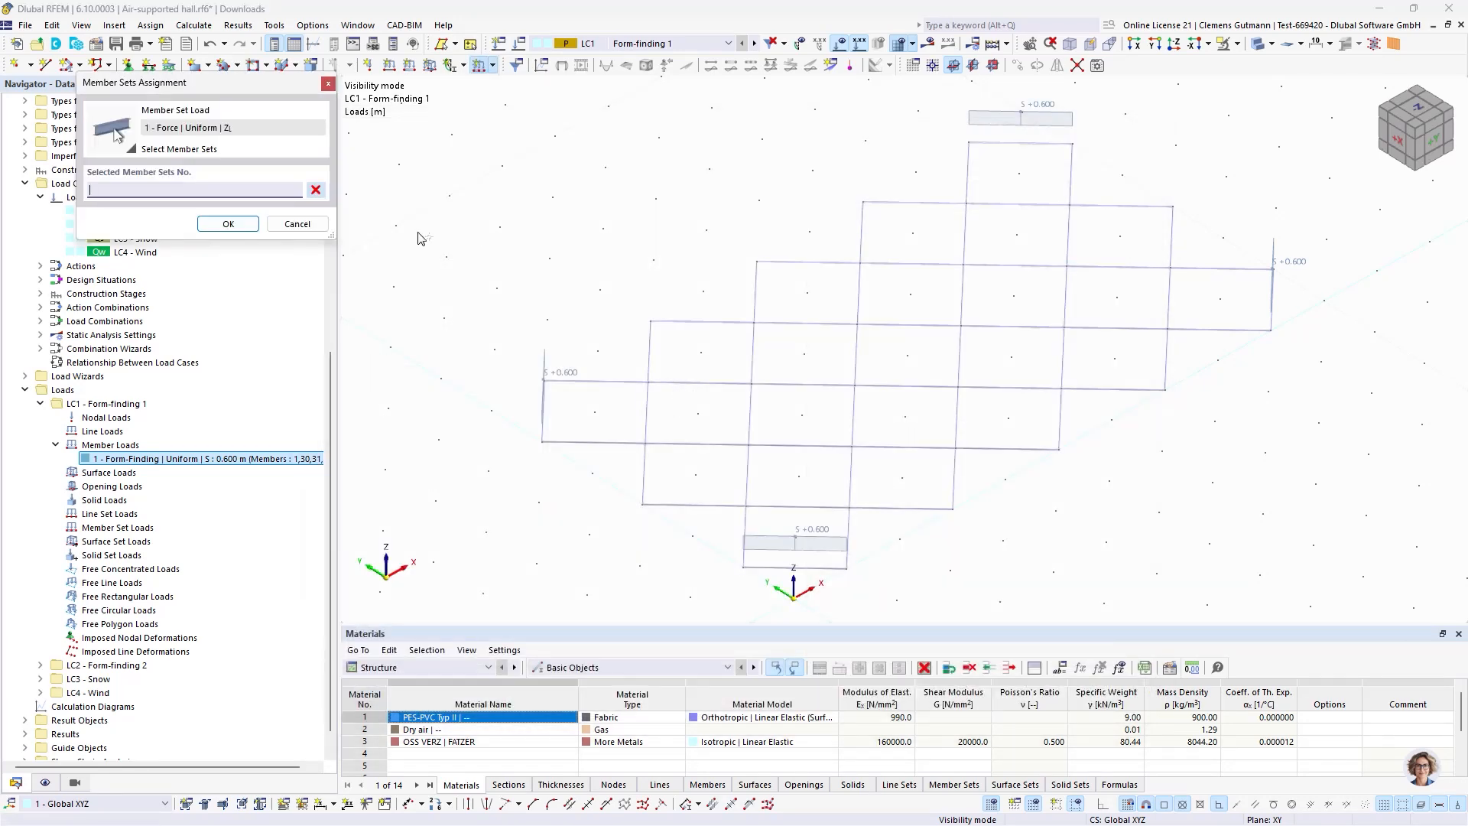
pyautogui.click(297, 224)
pyautogui.click(1046, 700)
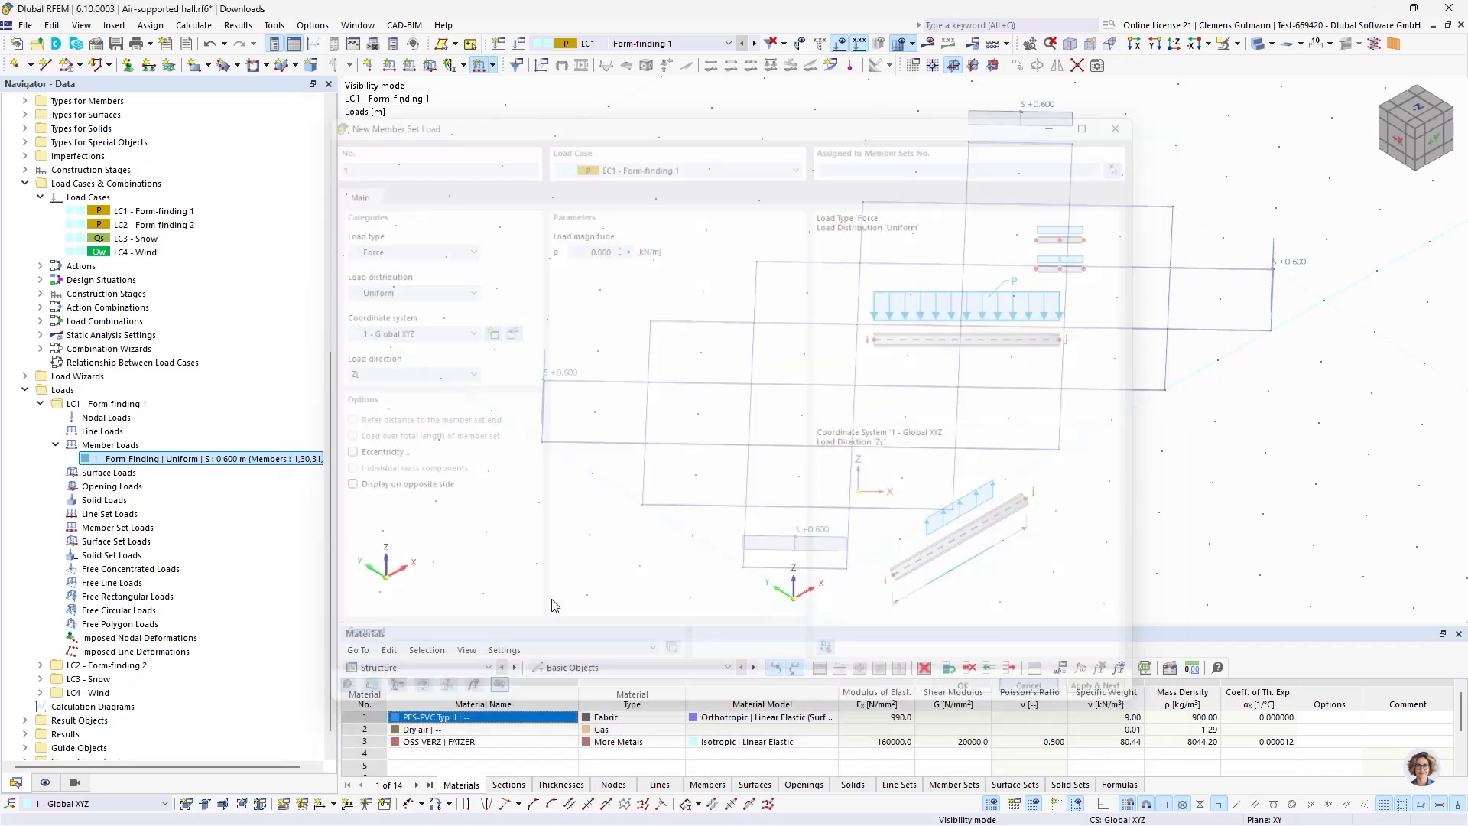
# Extend object selection OS1 - Cables with member sets, using the rule Member Set No. Equals All, and reactivate the visibility filter.
pyautogui.click(75, 782)
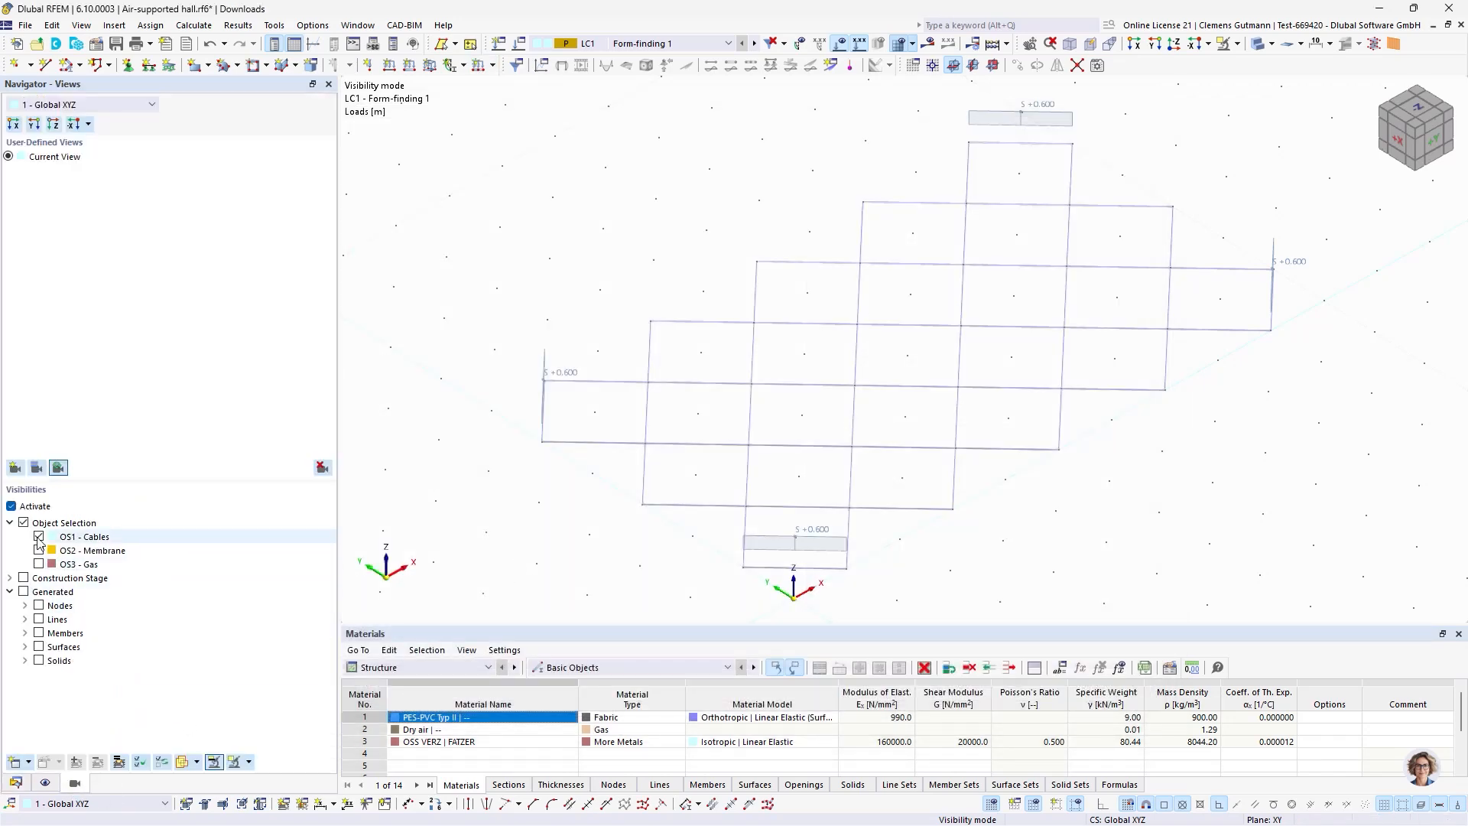
pyautogui.rightClick(104, 539)
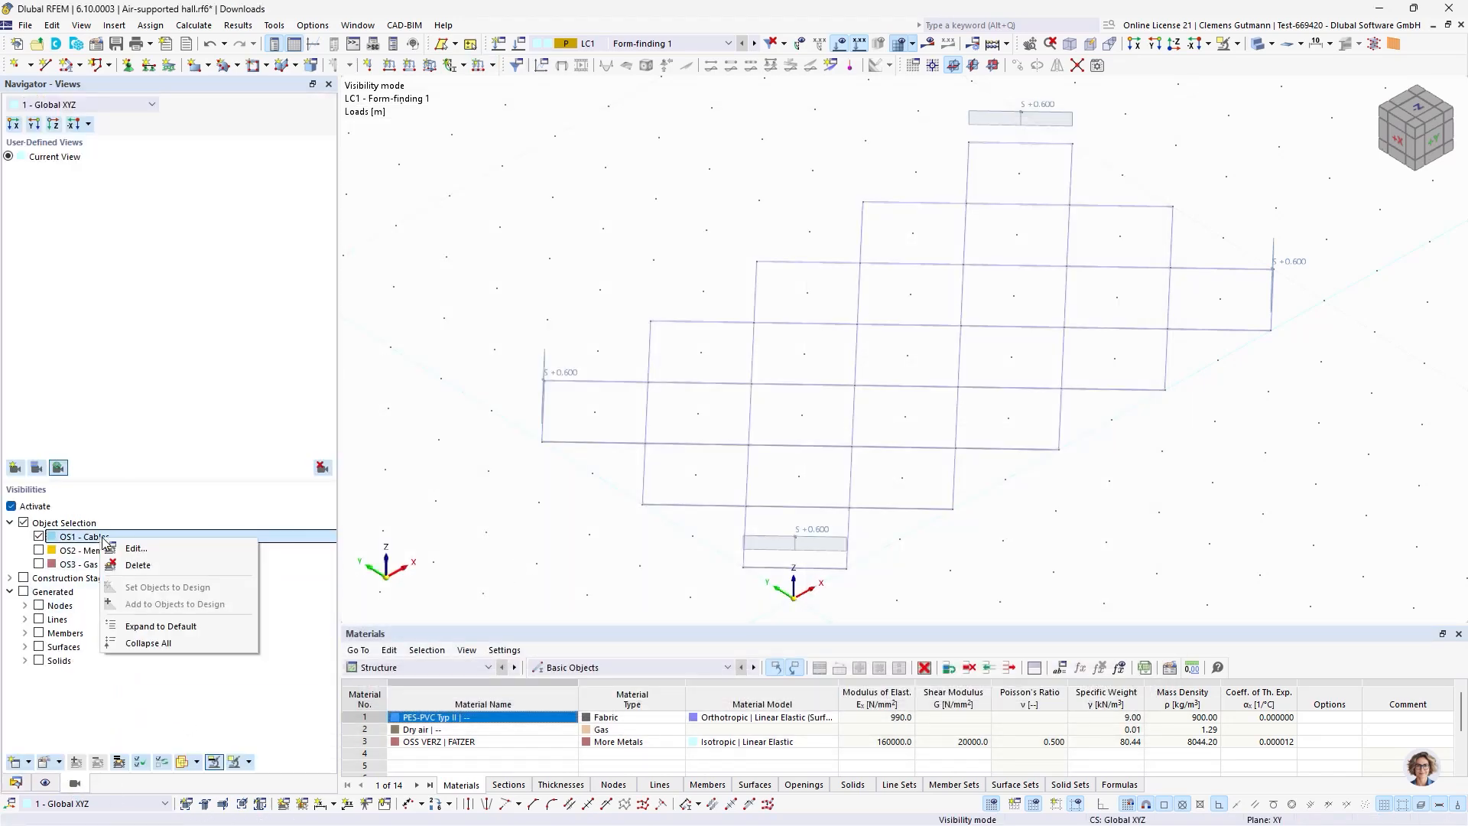
pyautogui.click(145, 550)
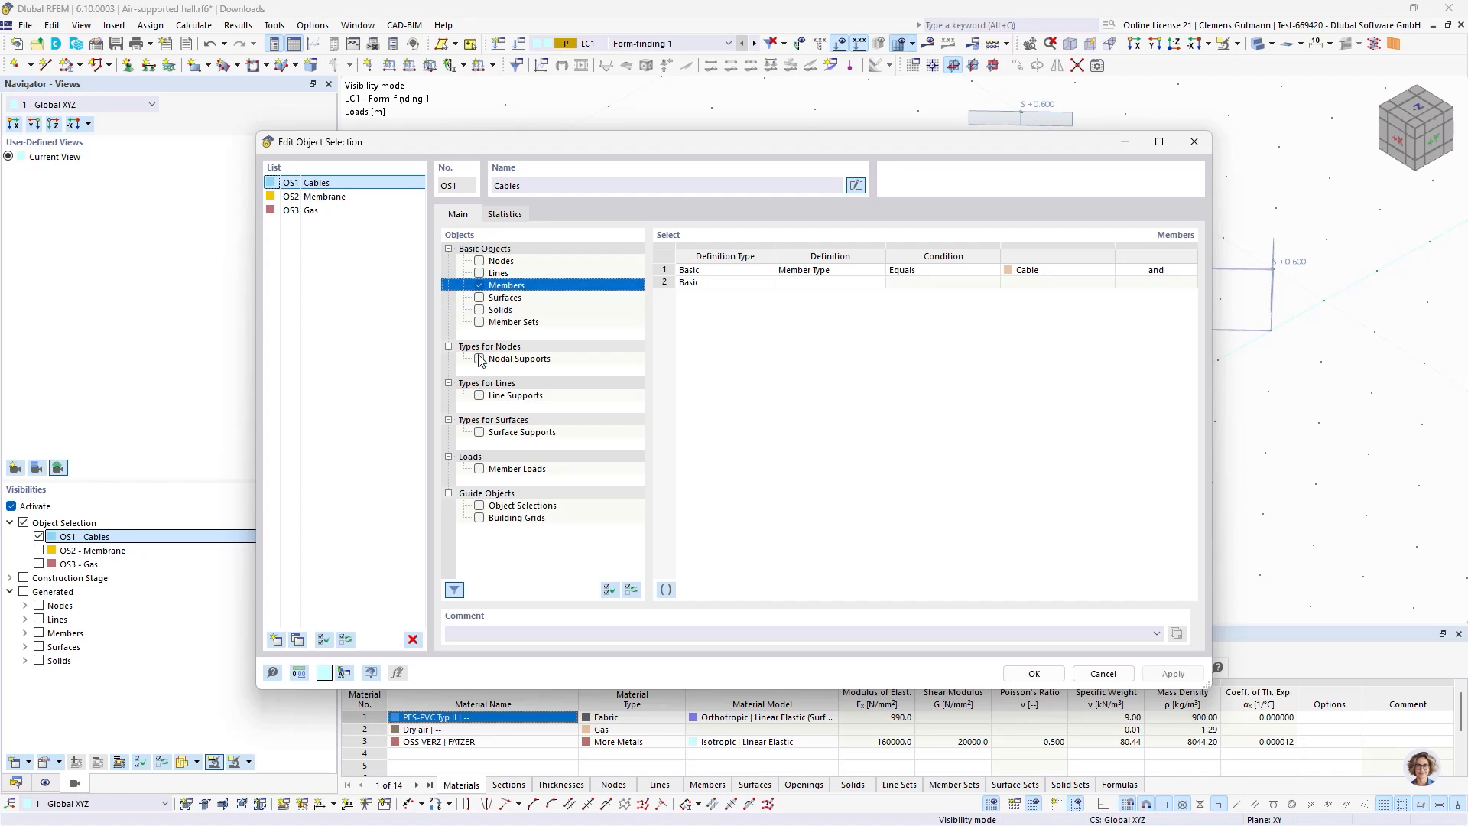
pyautogui.click(479, 322)
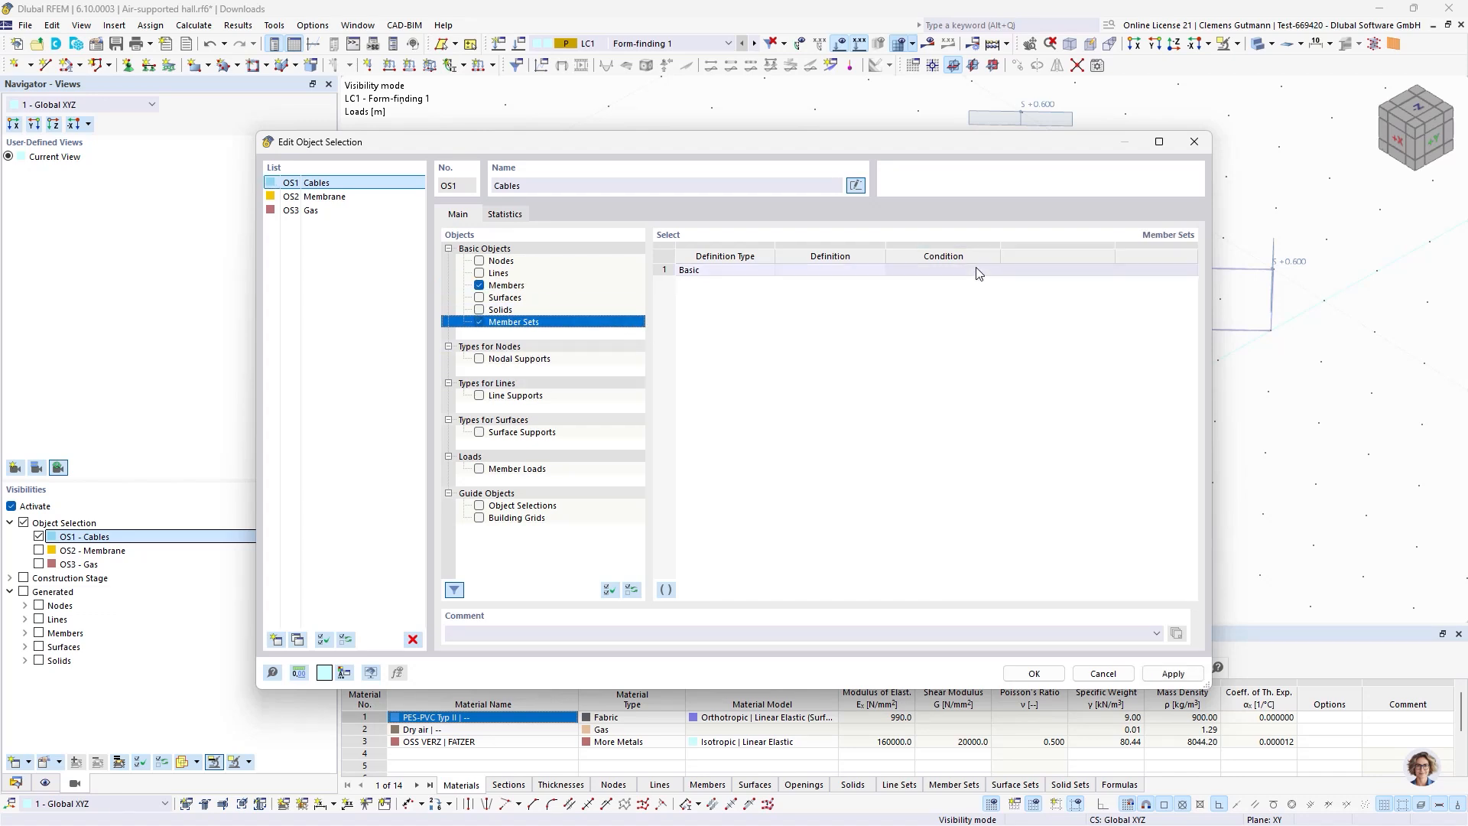
pyautogui.click(862, 271)
pyautogui.click(851, 275)
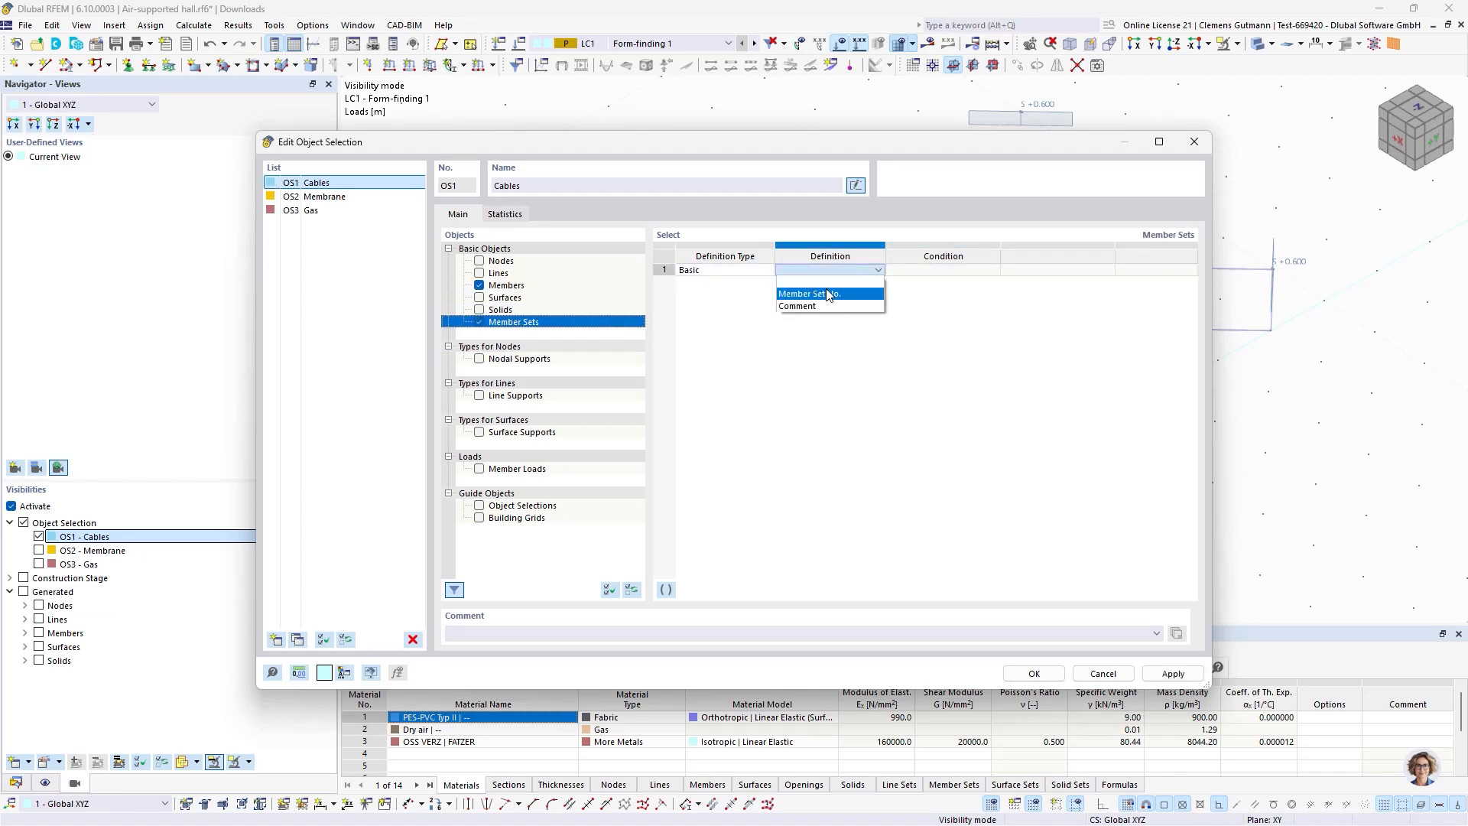
pyautogui.click(818, 288)
pyautogui.click(1053, 271)
pyautogui.click(1096, 270)
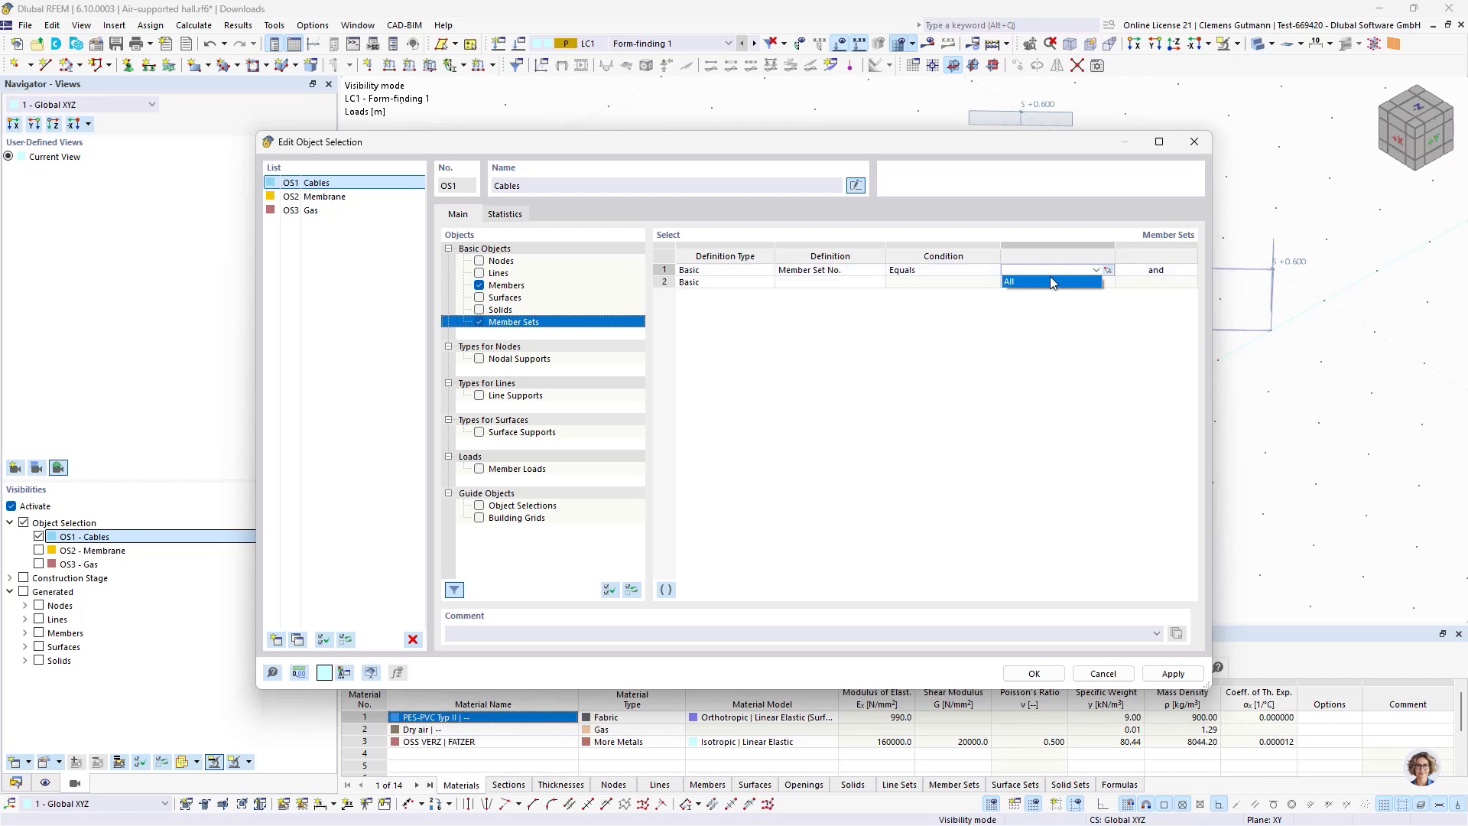
pyautogui.click(1051, 281)
pyautogui.press('Tab')
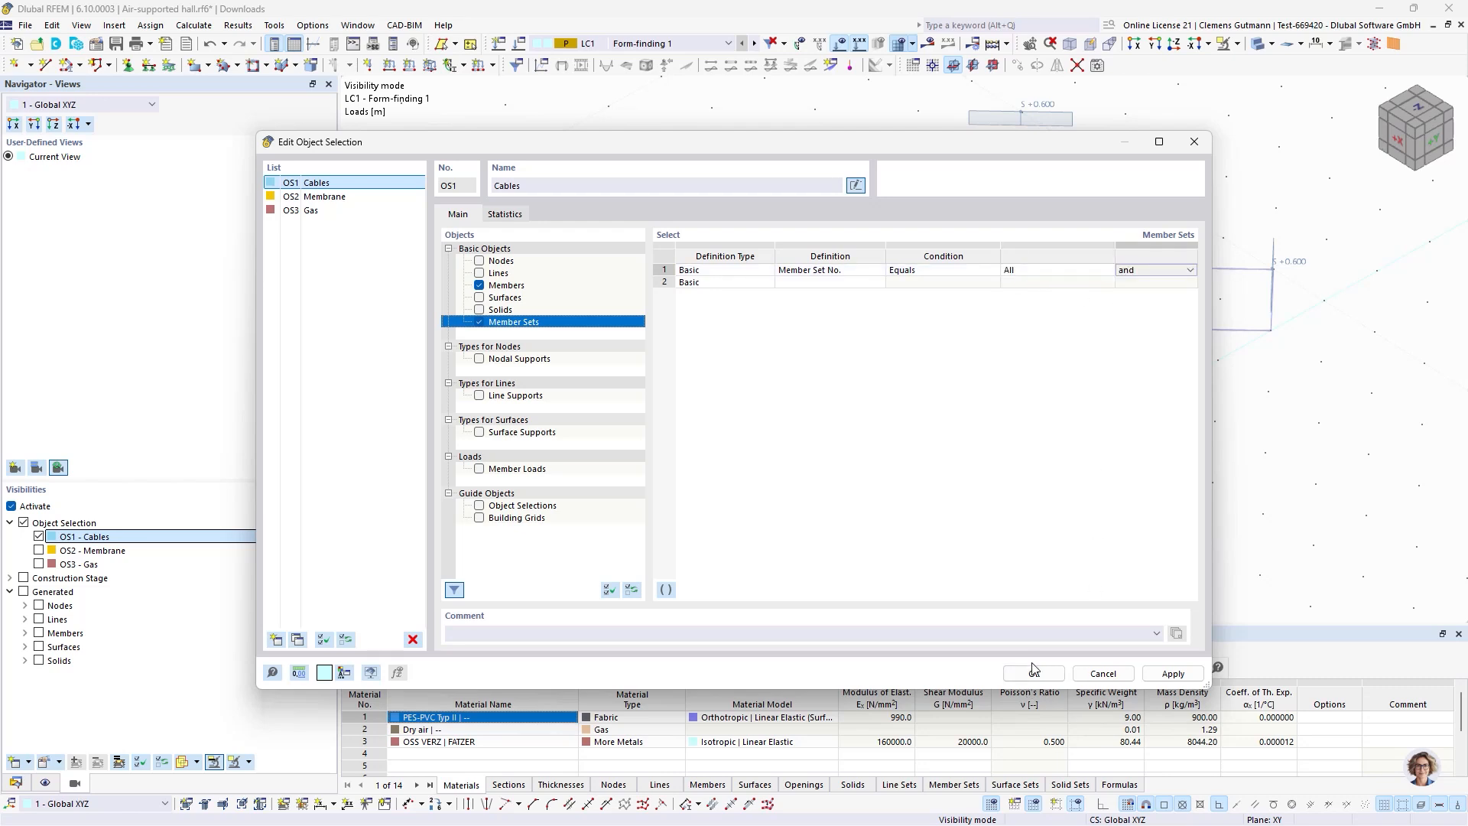
pyautogui.click(1033, 672)
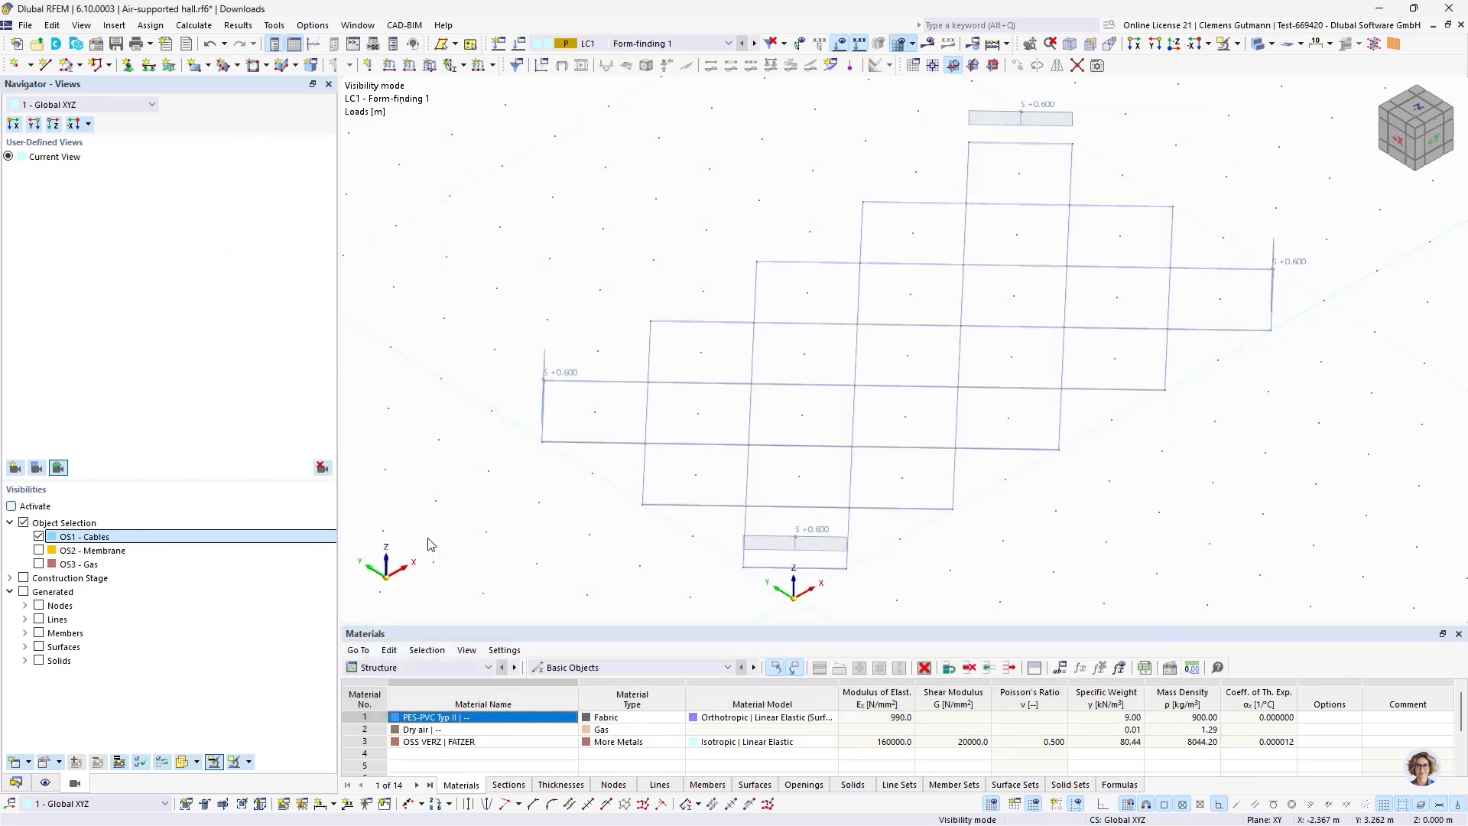
pyautogui.click(10, 505)
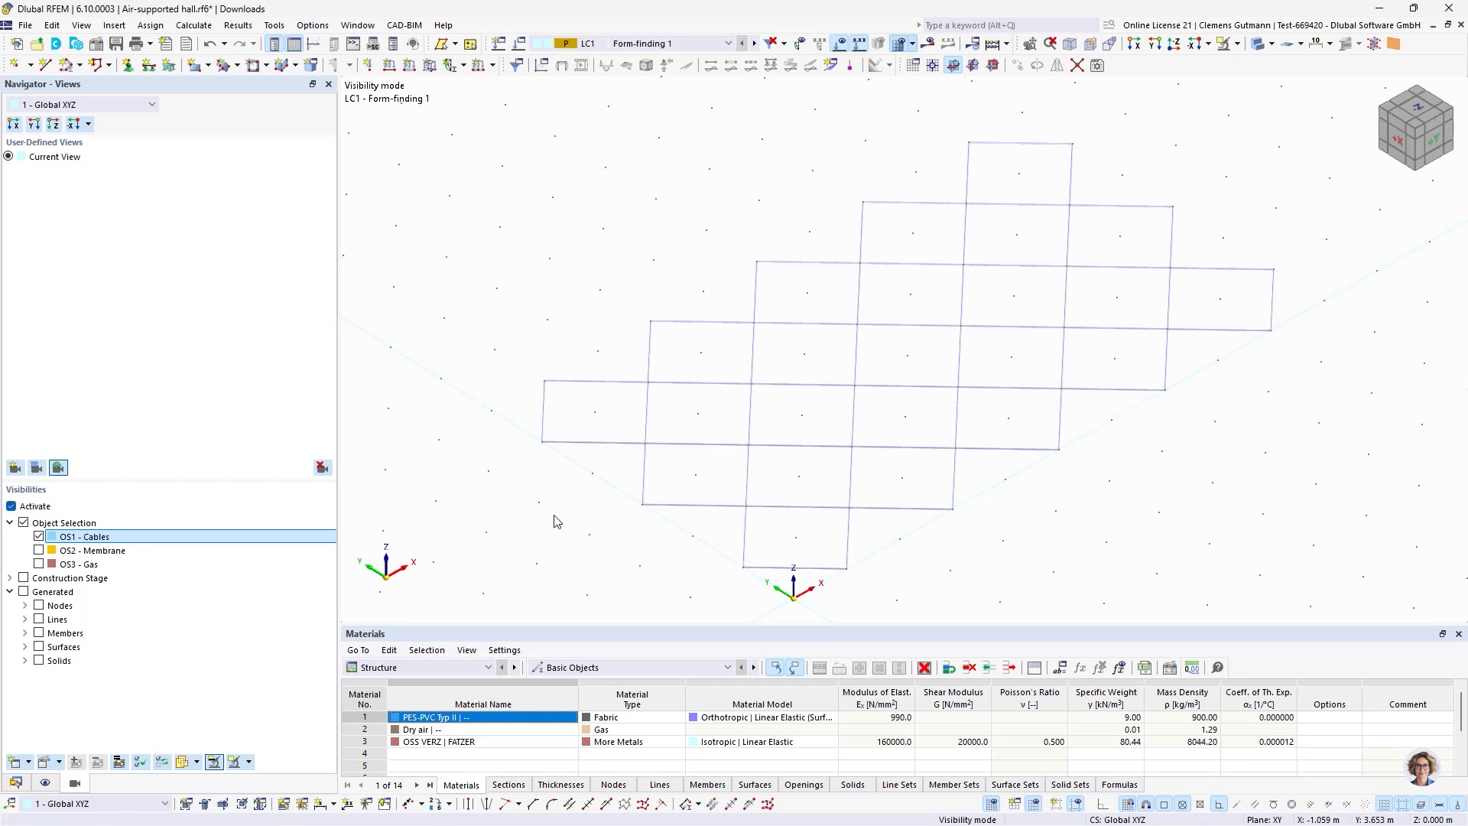
pyautogui.click(213, 762)
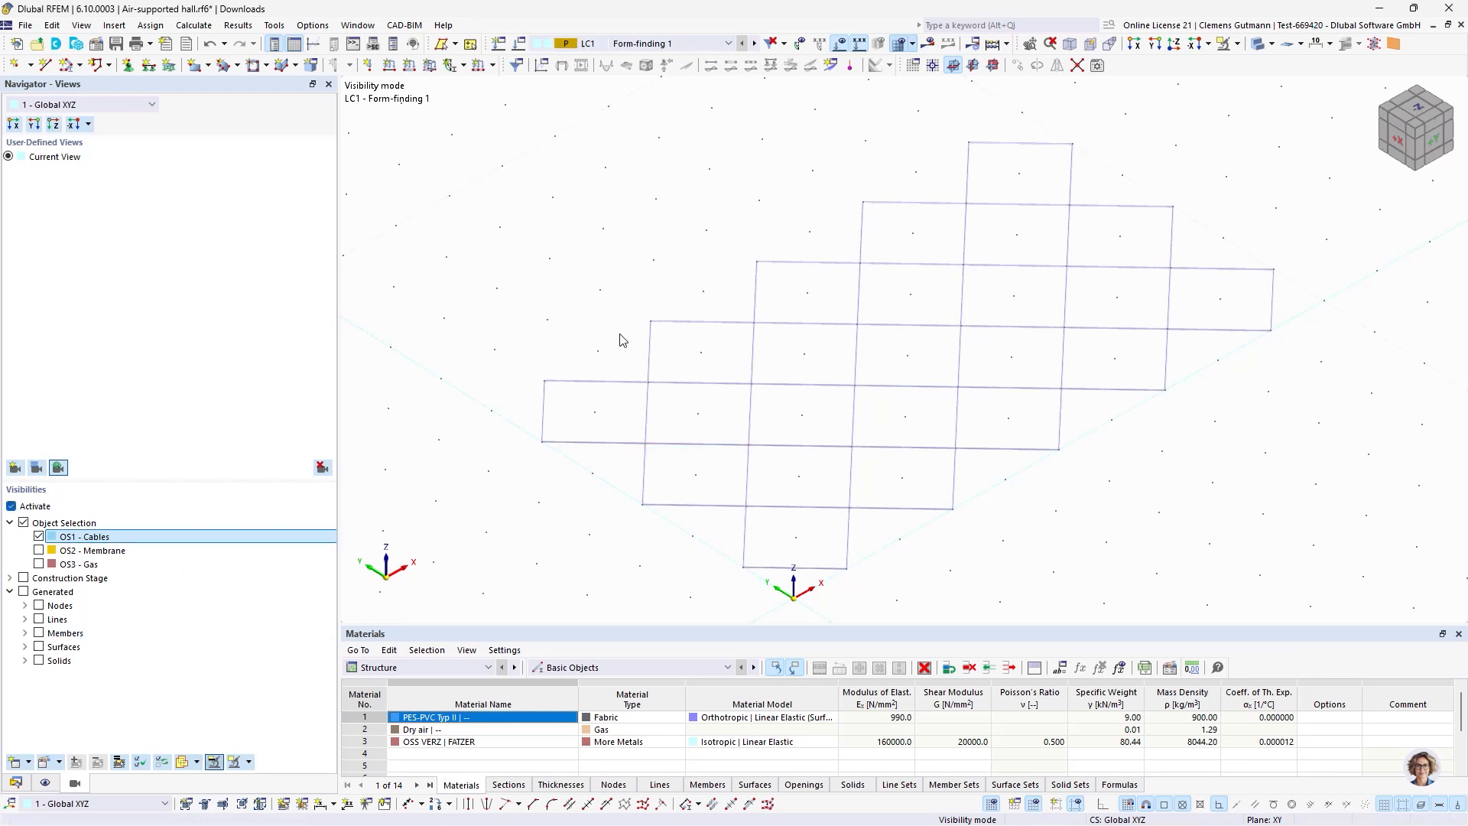
# Define a new member set load in LC1 as Form-Finding, Geometric by Sag, with an absolute target member sag of 1.300 m.
pyautogui.click(487, 67)
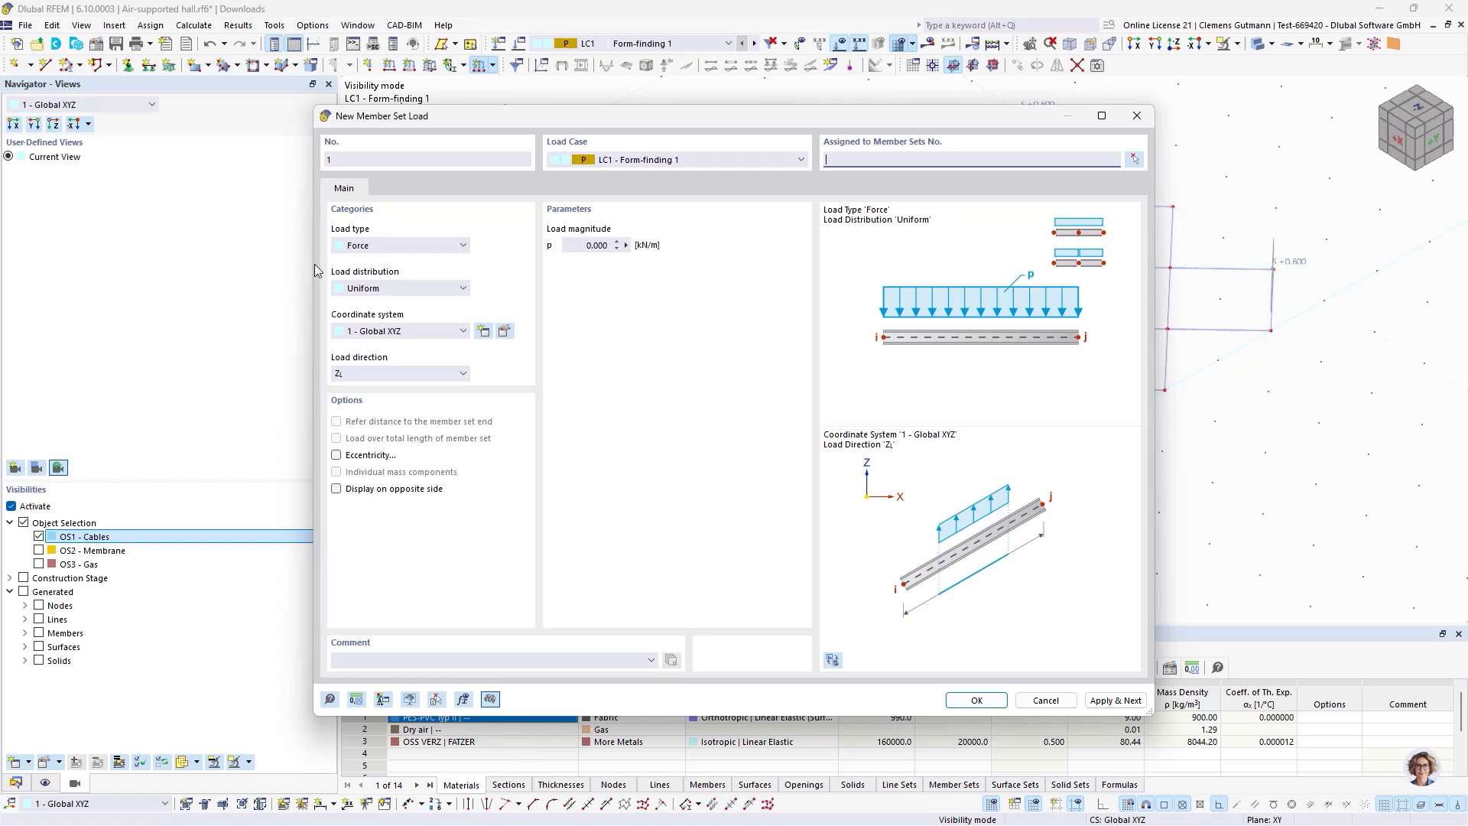
pyautogui.click(390, 246)
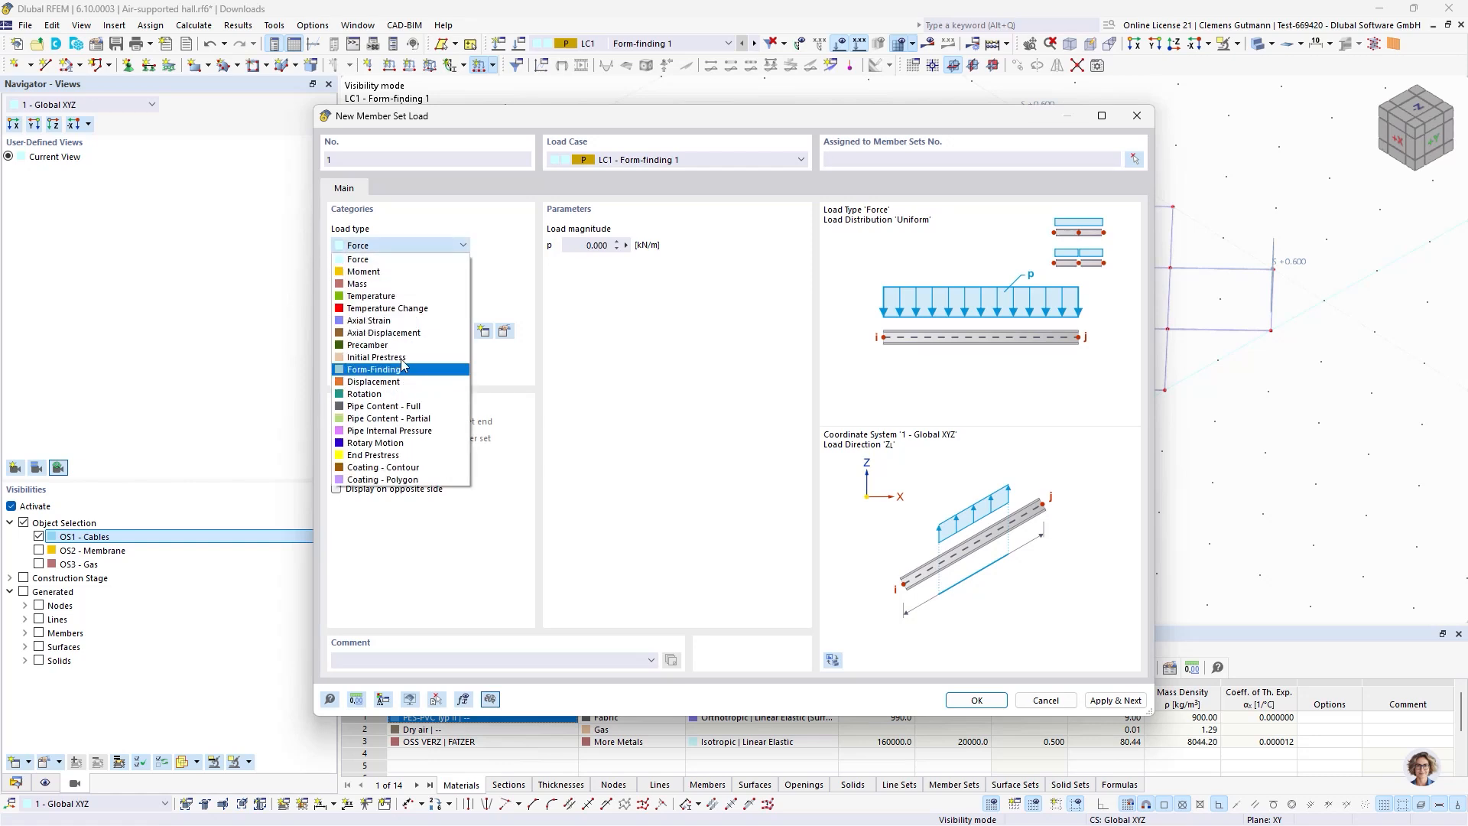
pyautogui.click(402, 369)
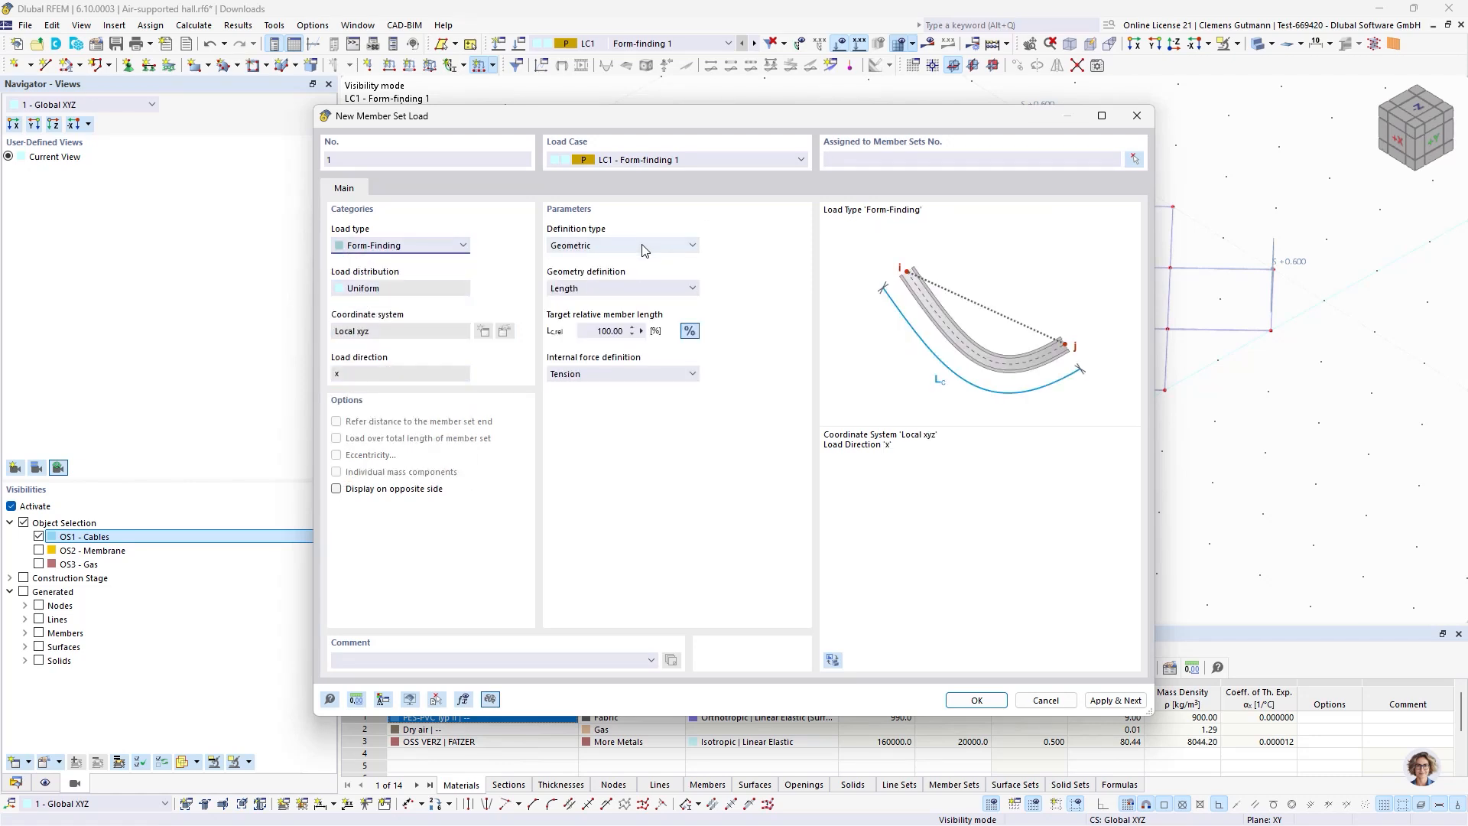
pyautogui.click(597, 296)
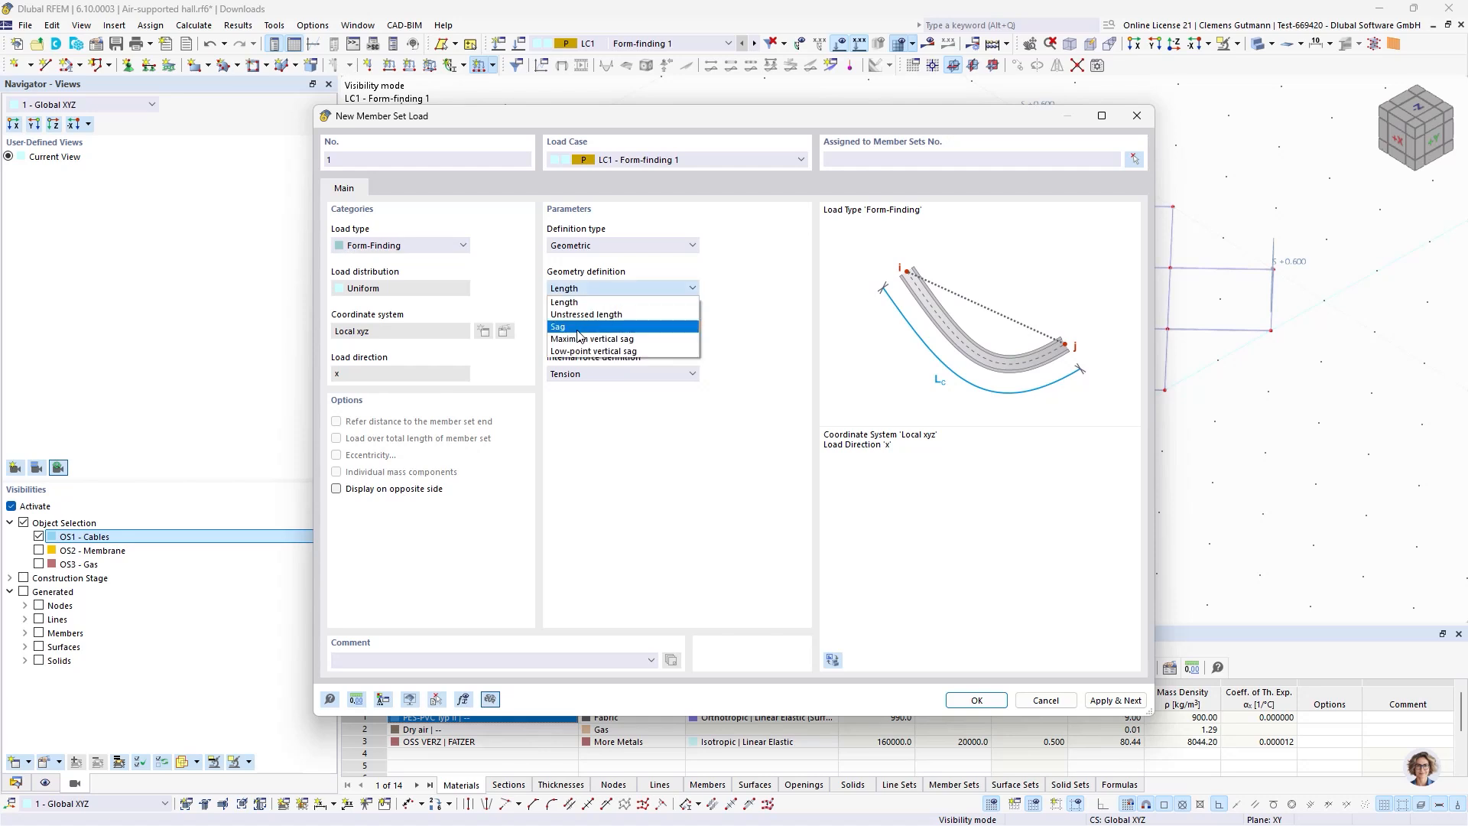
pyautogui.click(578, 338)
pyautogui.click(690, 331)
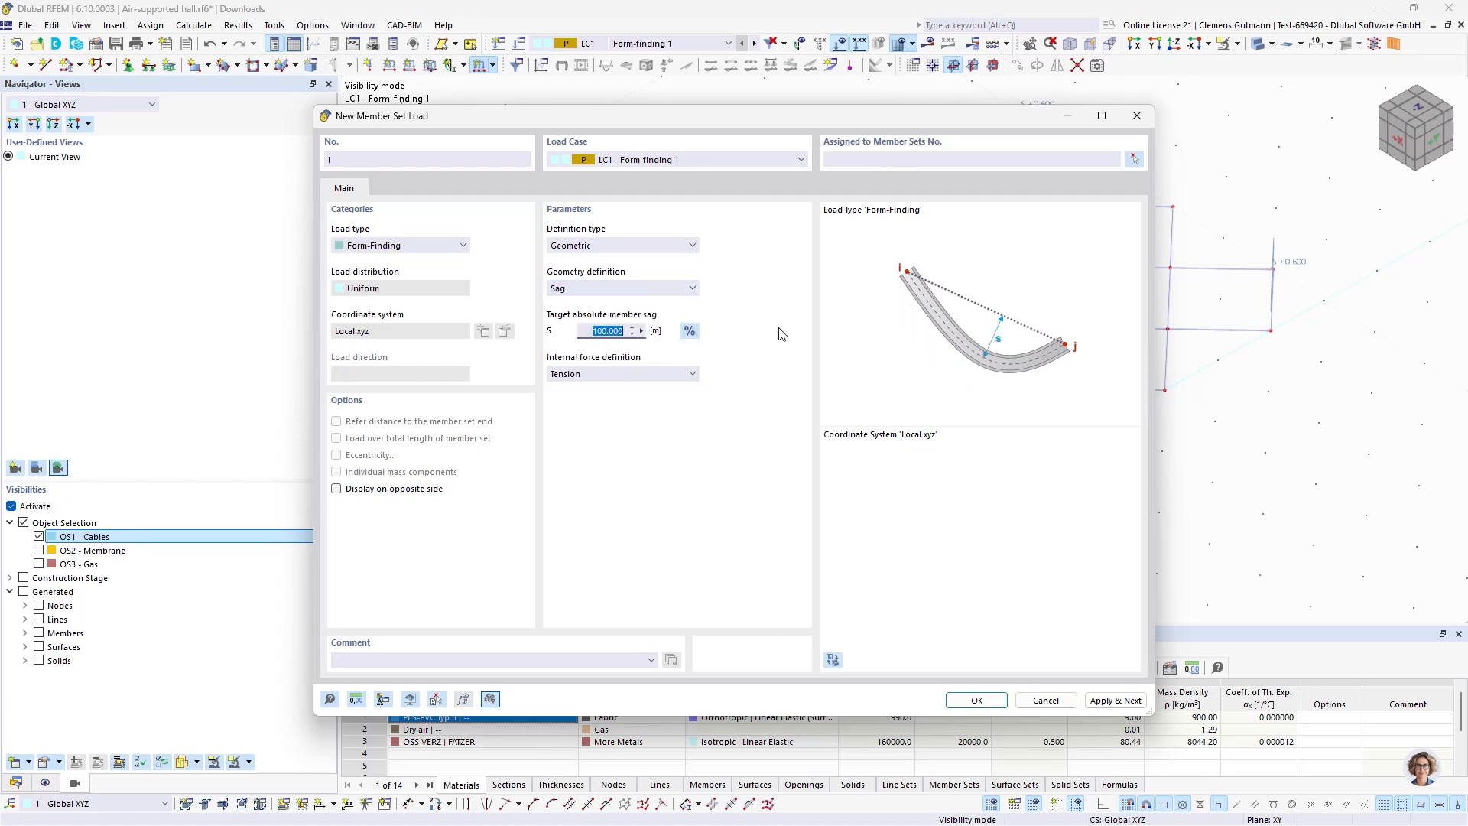
pyautogui.write('1,3')
pyautogui.press('Tab')
# Assign the 1.300 m sag load to the four three-segment cable sets, member sets 1, 6, 7 and 12.
pyautogui.click(1135, 159)
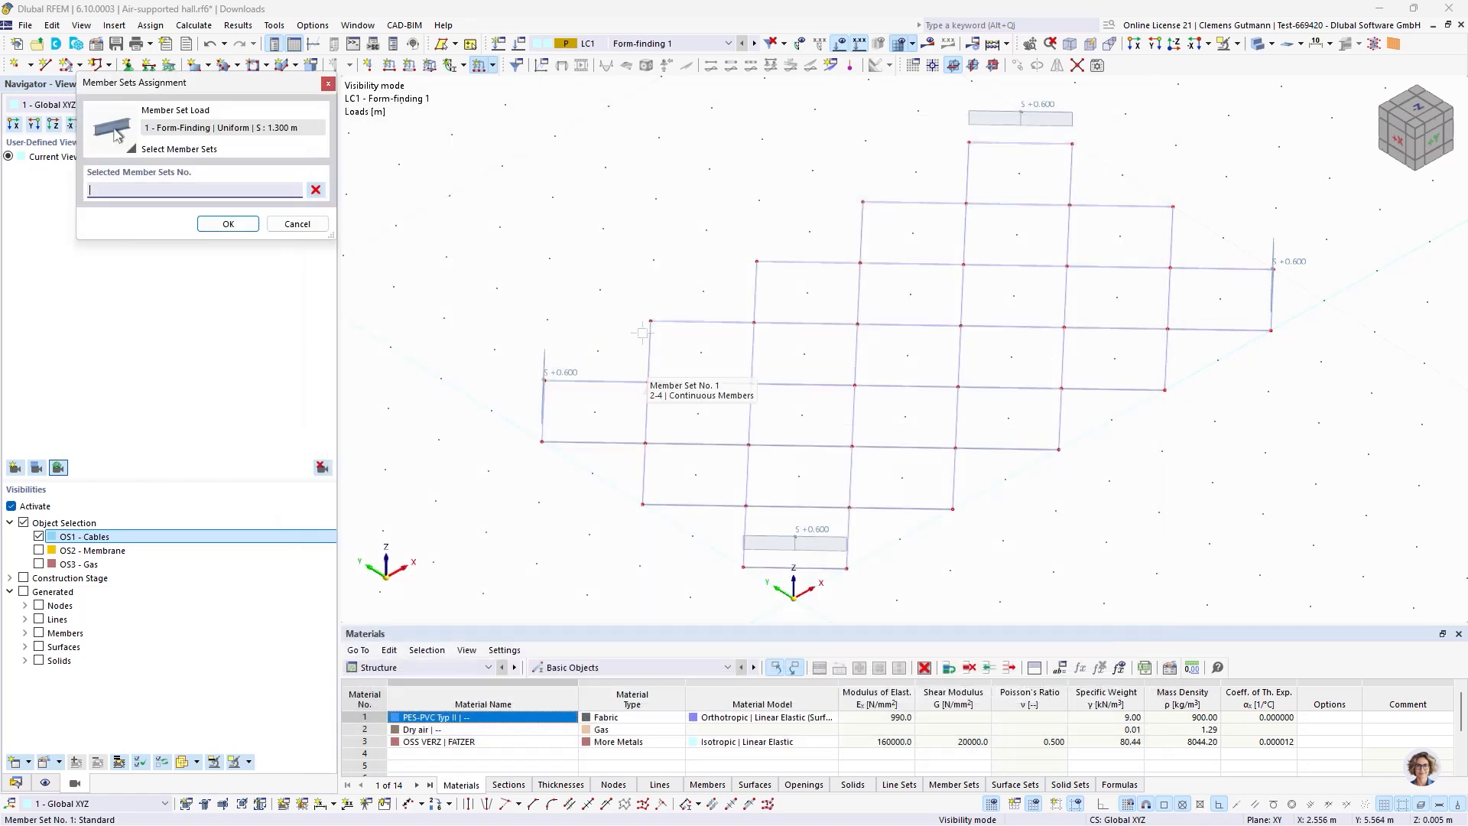
pyautogui.click(644, 490)
pyautogui.click(961, 518)
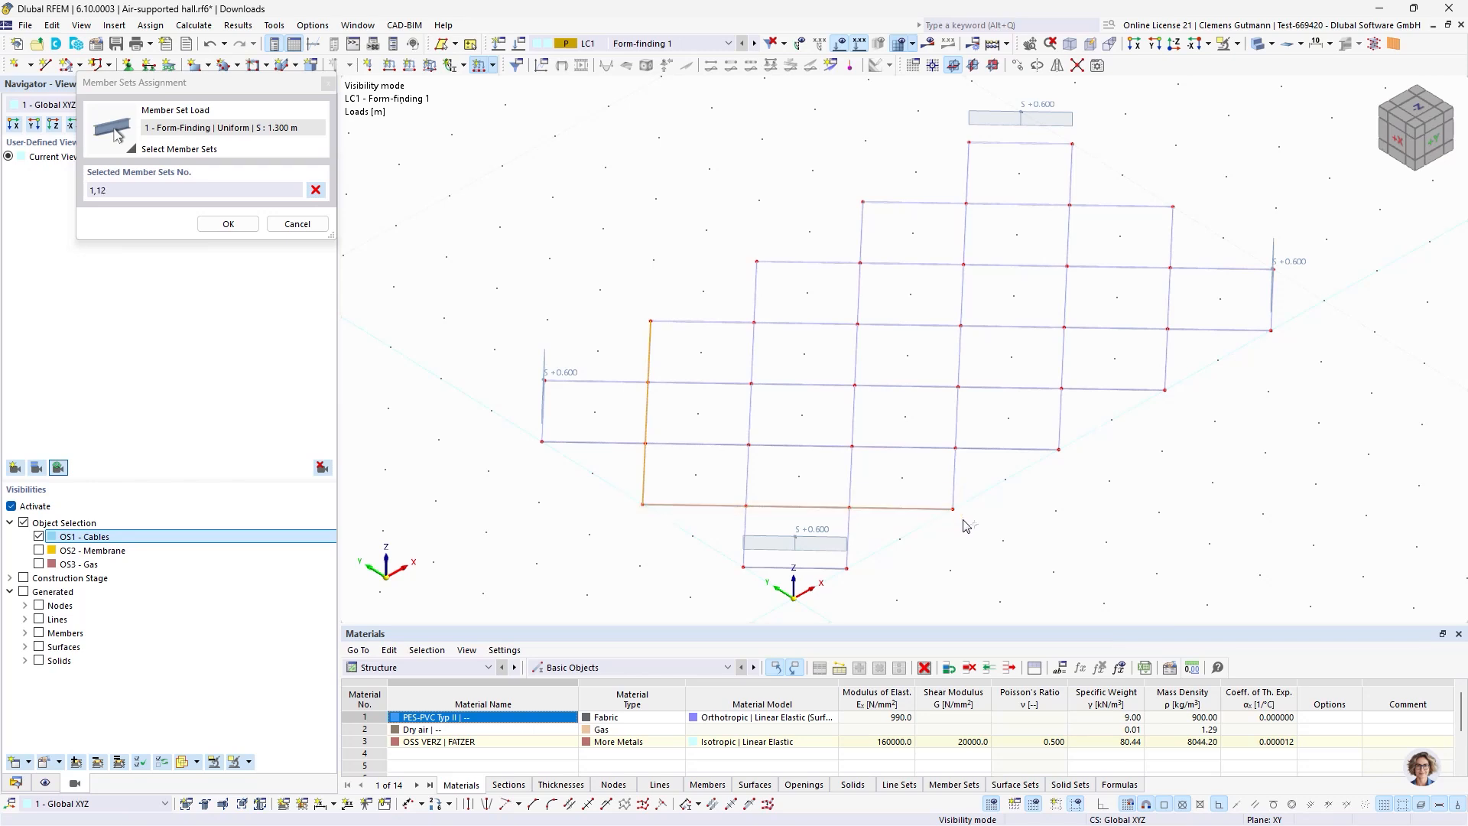
pyautogui.click(1189, 404)
pyautogui.click(1193, 231)
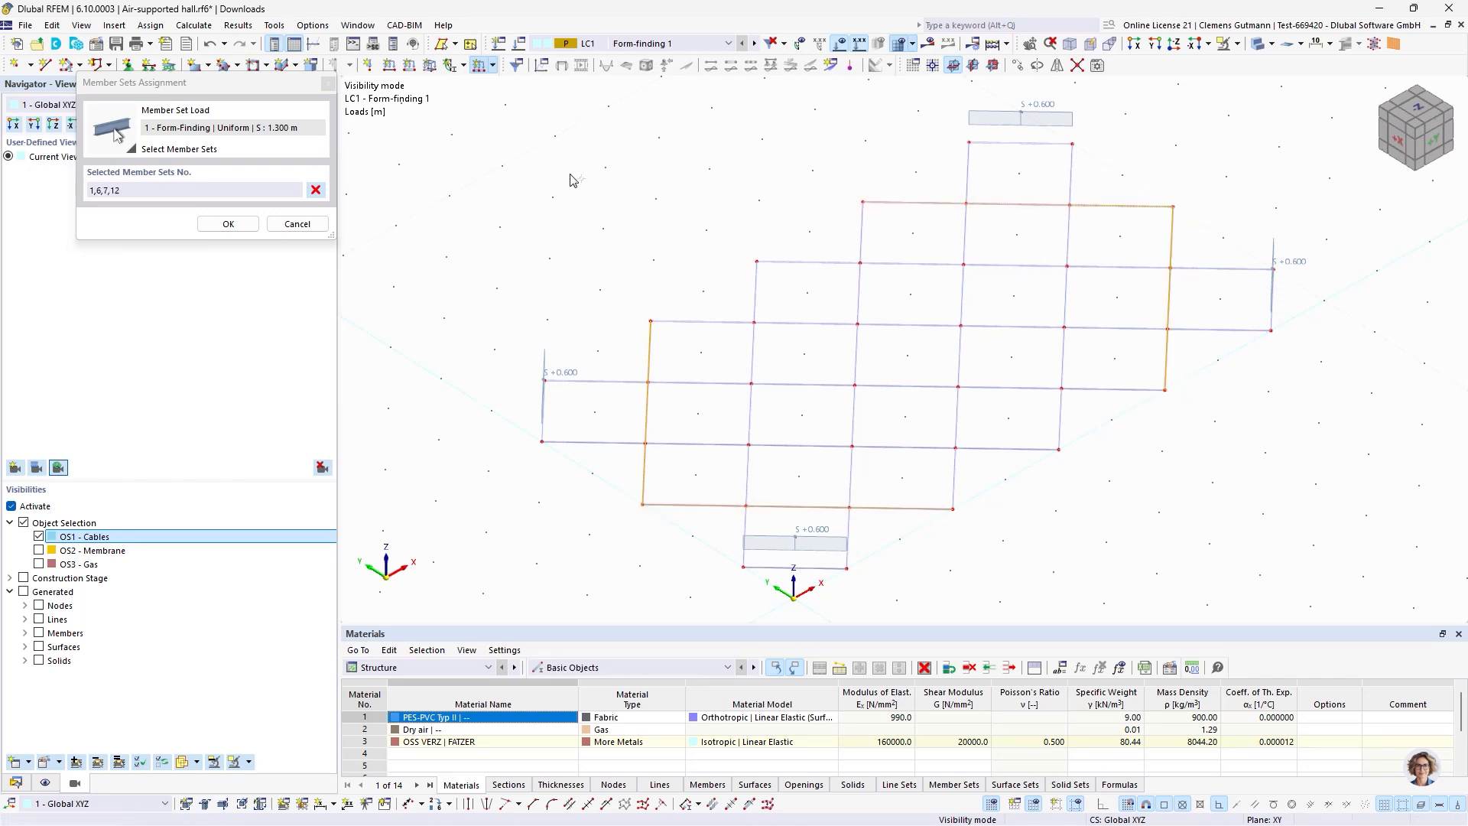
pyautogui.click(228, 223)
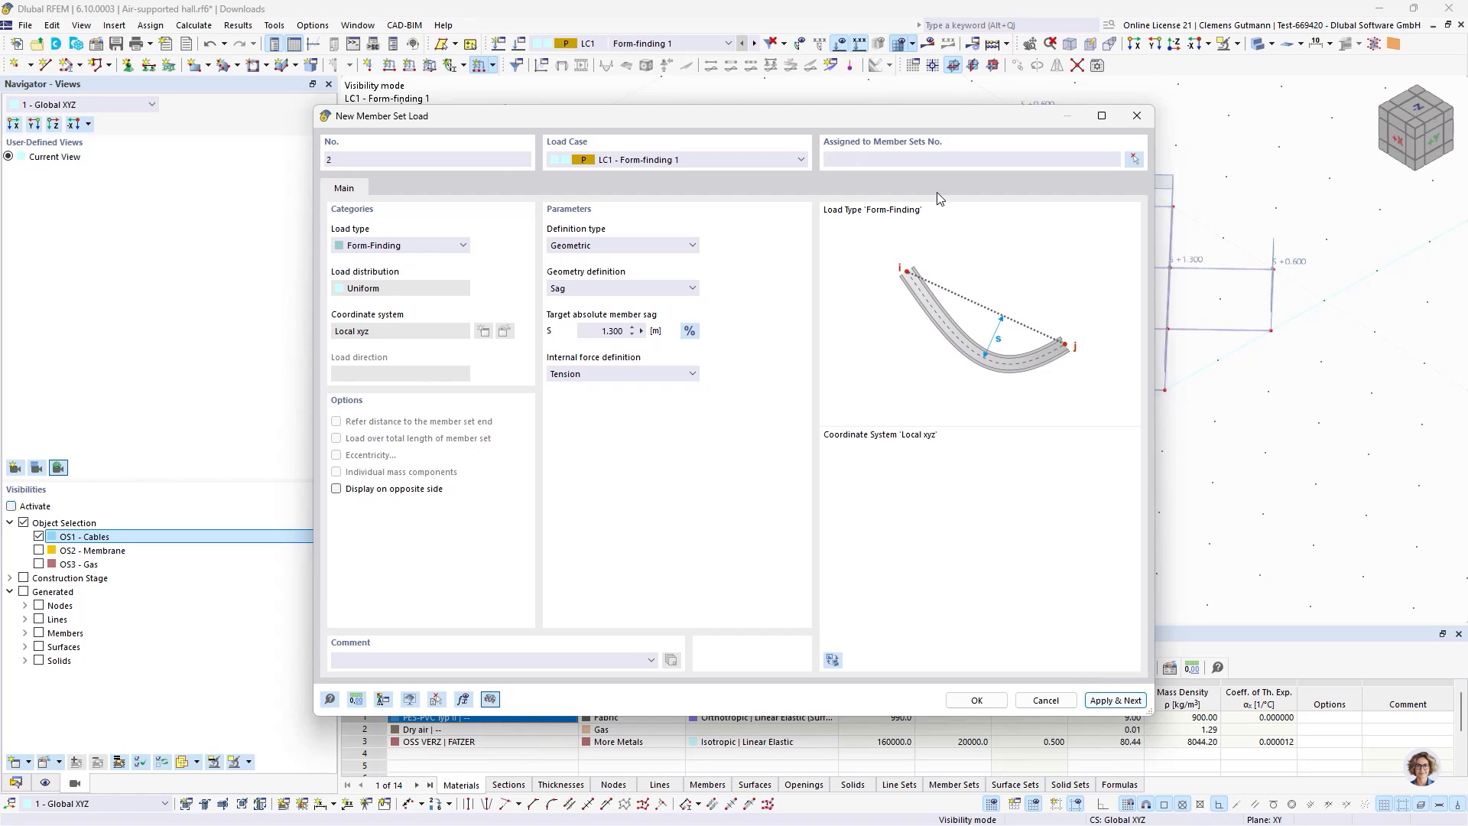
# Define a second form-finding member set load with 1.700 m absolute sag and assign it to member sets 2, 5 and 8-11.
pyautogui.moveTo(729, 125)
pyautogui.mouseDown()
pyautogui.moveTo(789, 232)
pyautogui.moveTo(768, 204)
pyautogui.mouseUp()
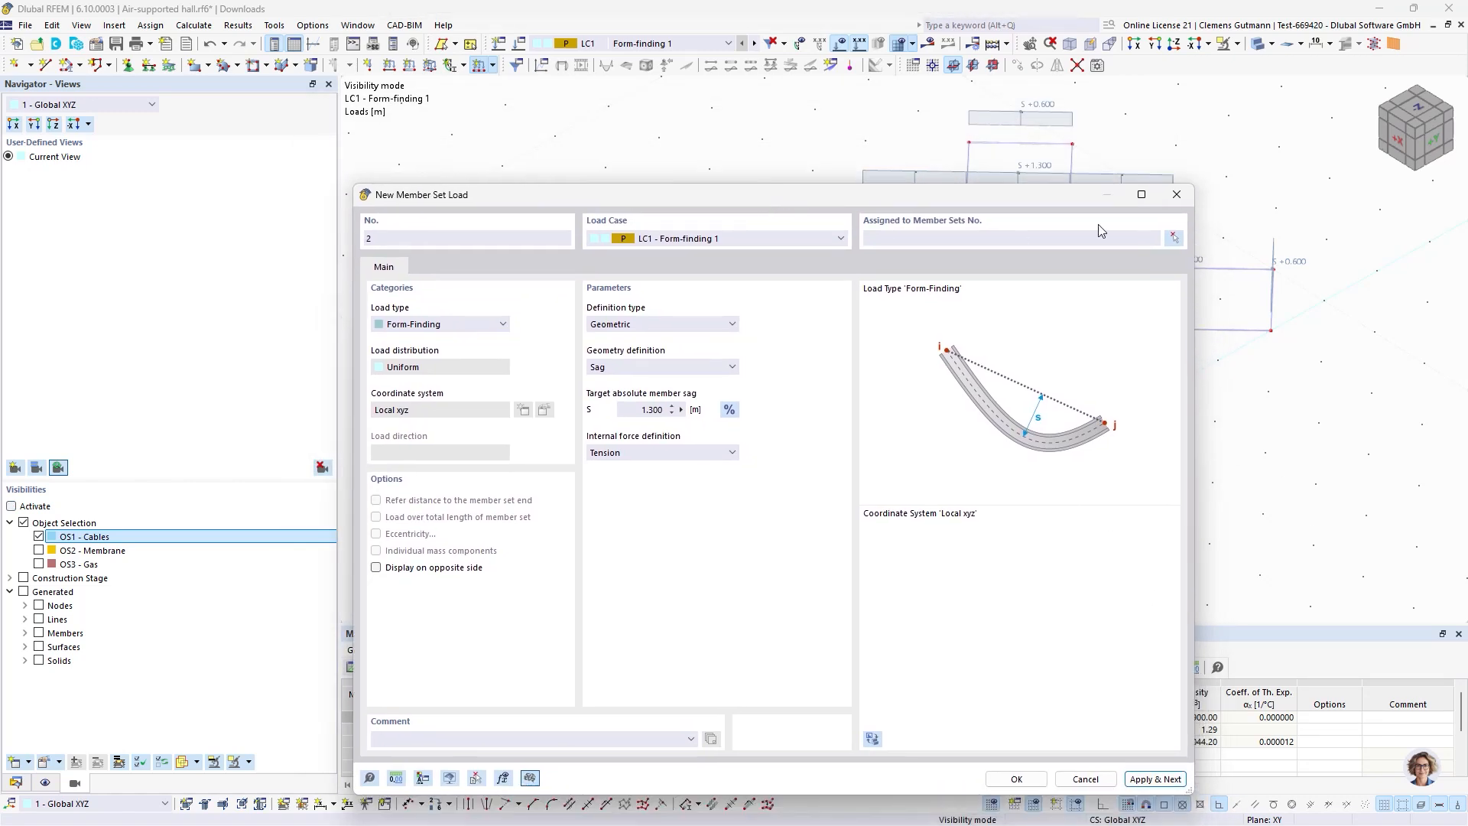
pyautogui.click(635, 411)
pyautogui.write('1,7')
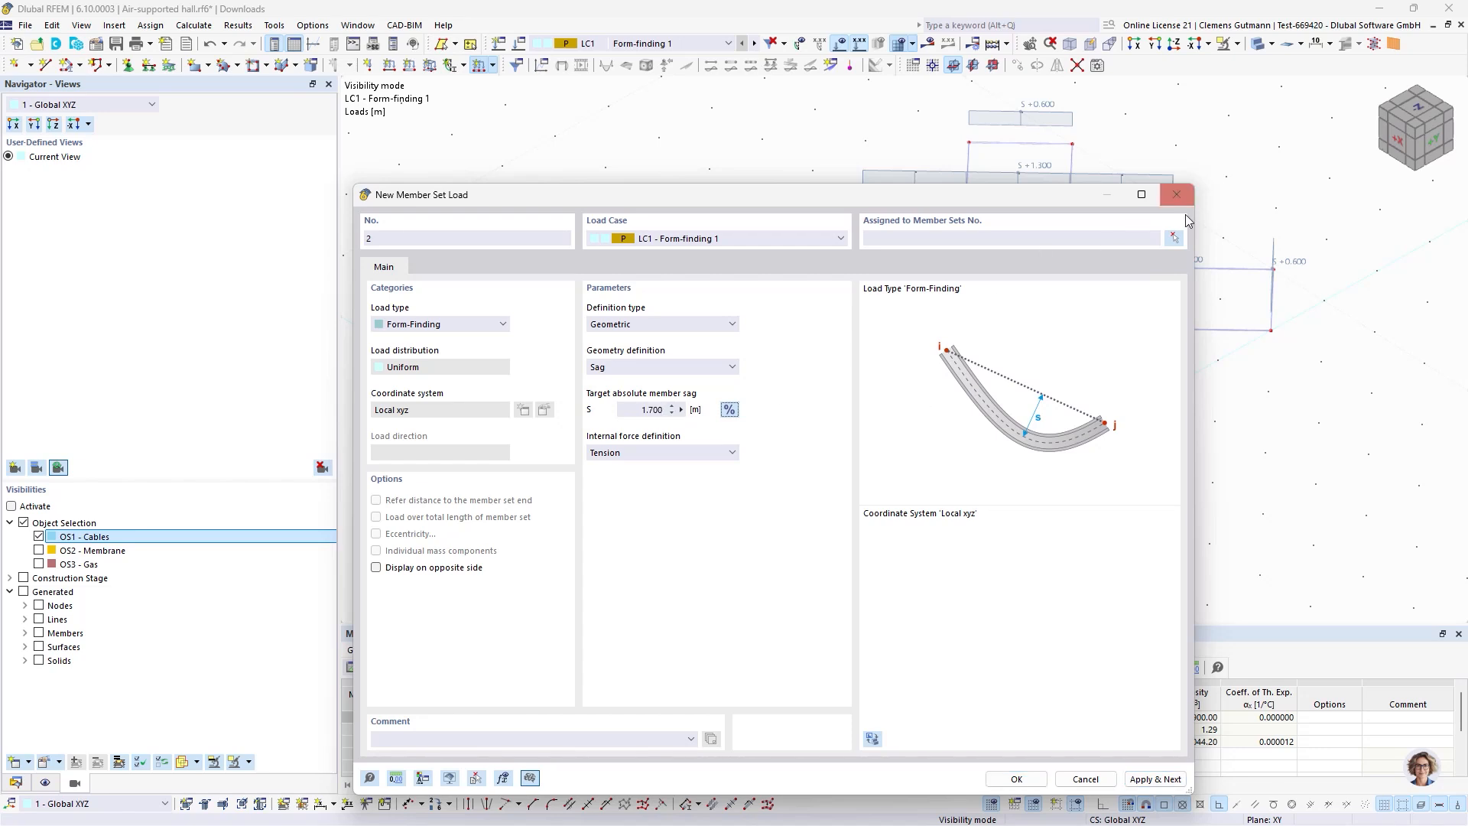
pyautogui.click(1174, 238)
pyautogui.moveTo(706, 240); pyautogui.dragTo(1332, 283)
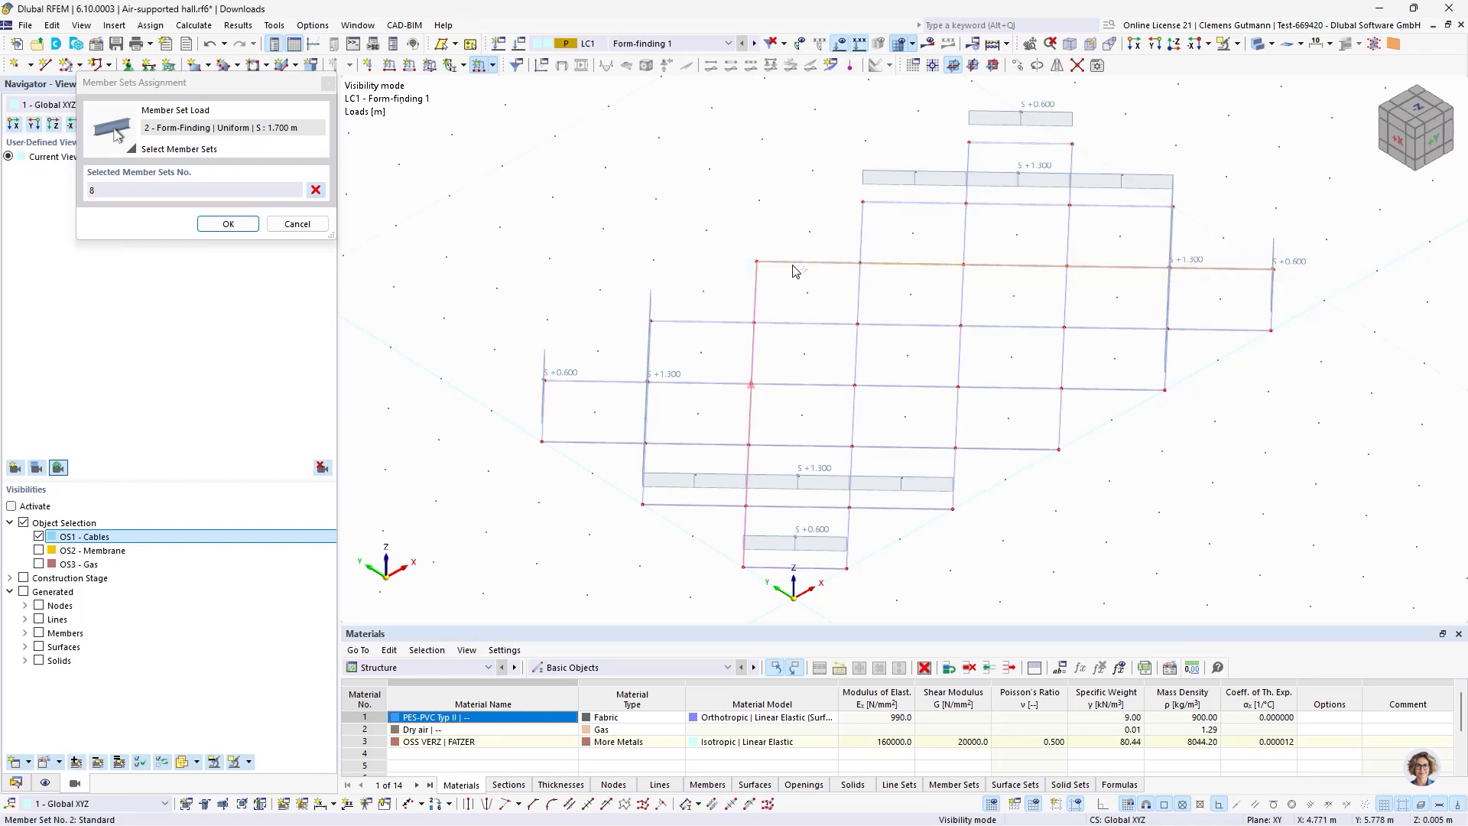
pyautogui.moveTo(727, 225); pyautogui.dragTo(776, 612)
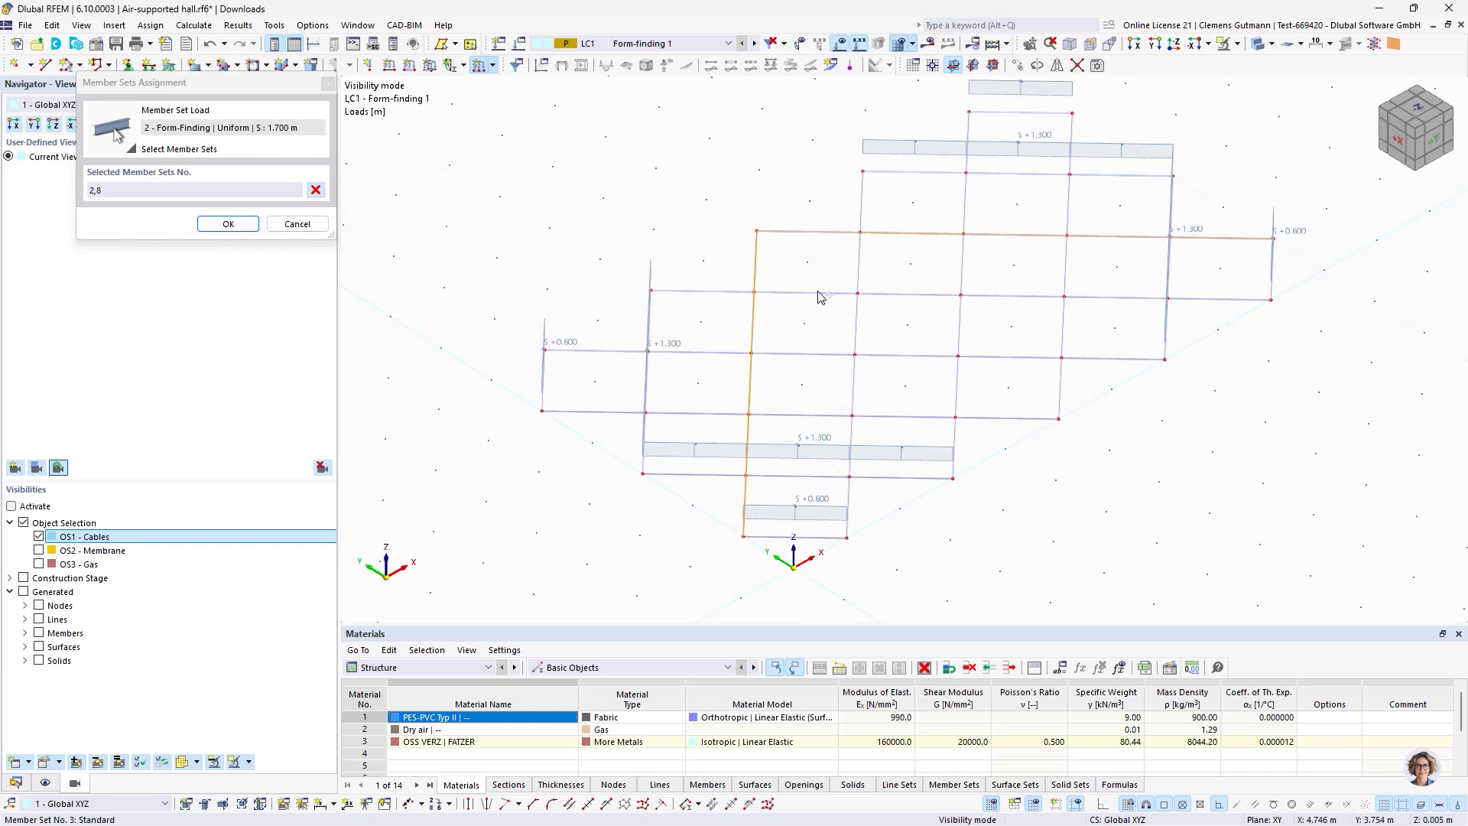
pyautogui.moveTo(499, 391); pyautogui.dragTo(1047, 94)
pyautogui.click(229, 223)
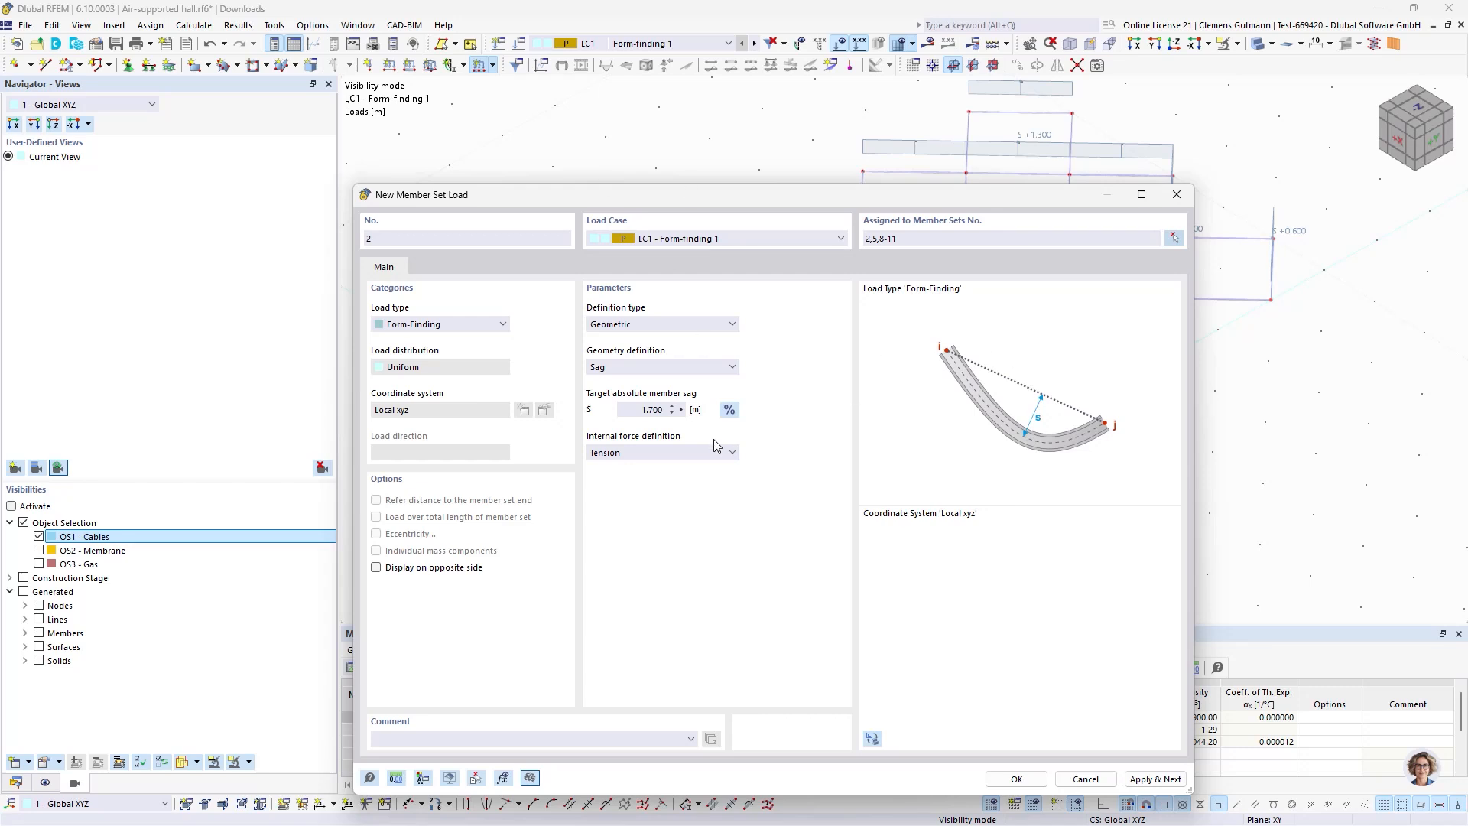
pyautogui.doubleClick(628, 412)
pyautogui.write('2')
pyautogui.press('Tab')
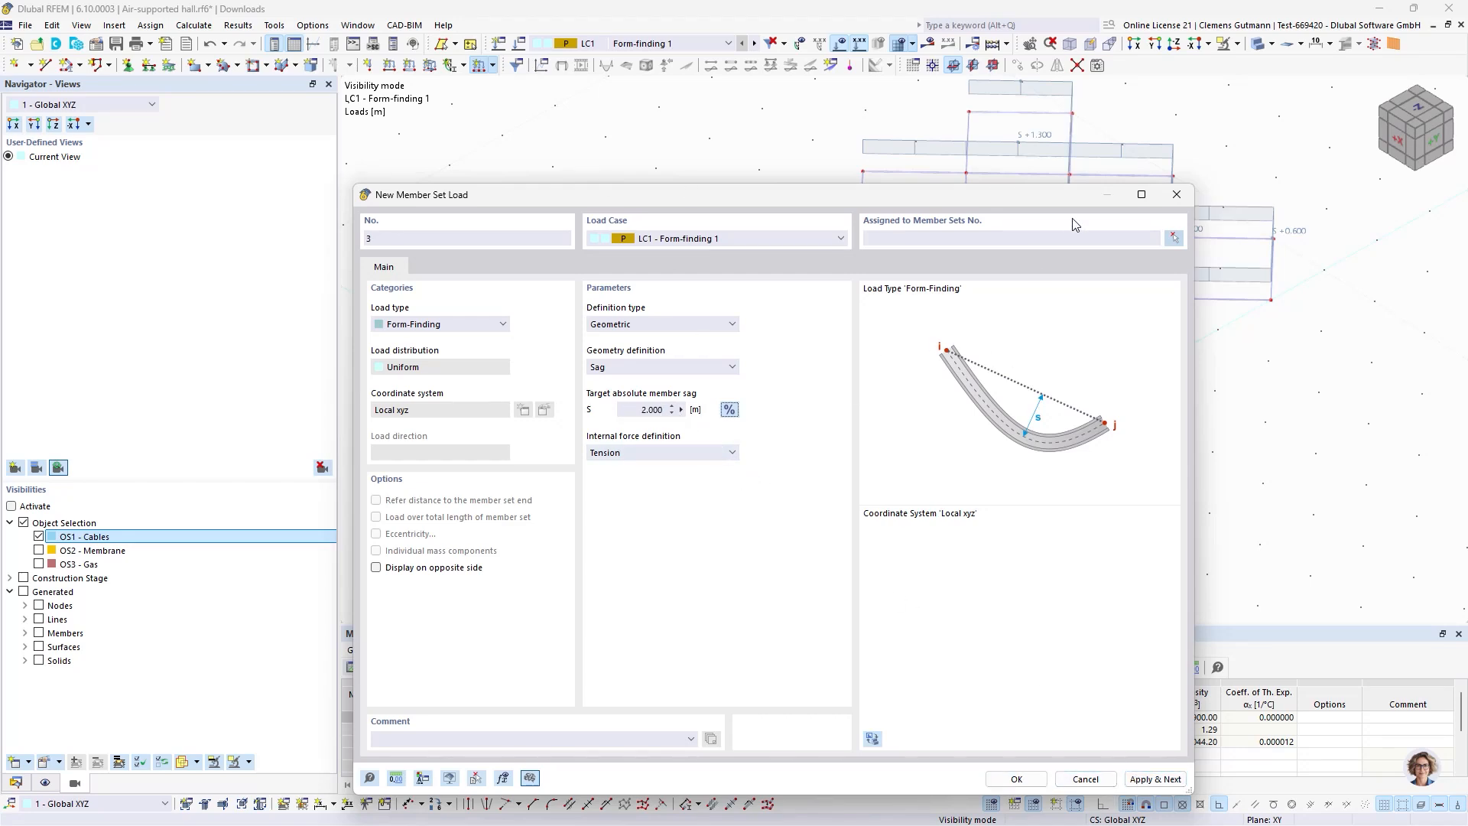
pyautogui.click(1173, 238)
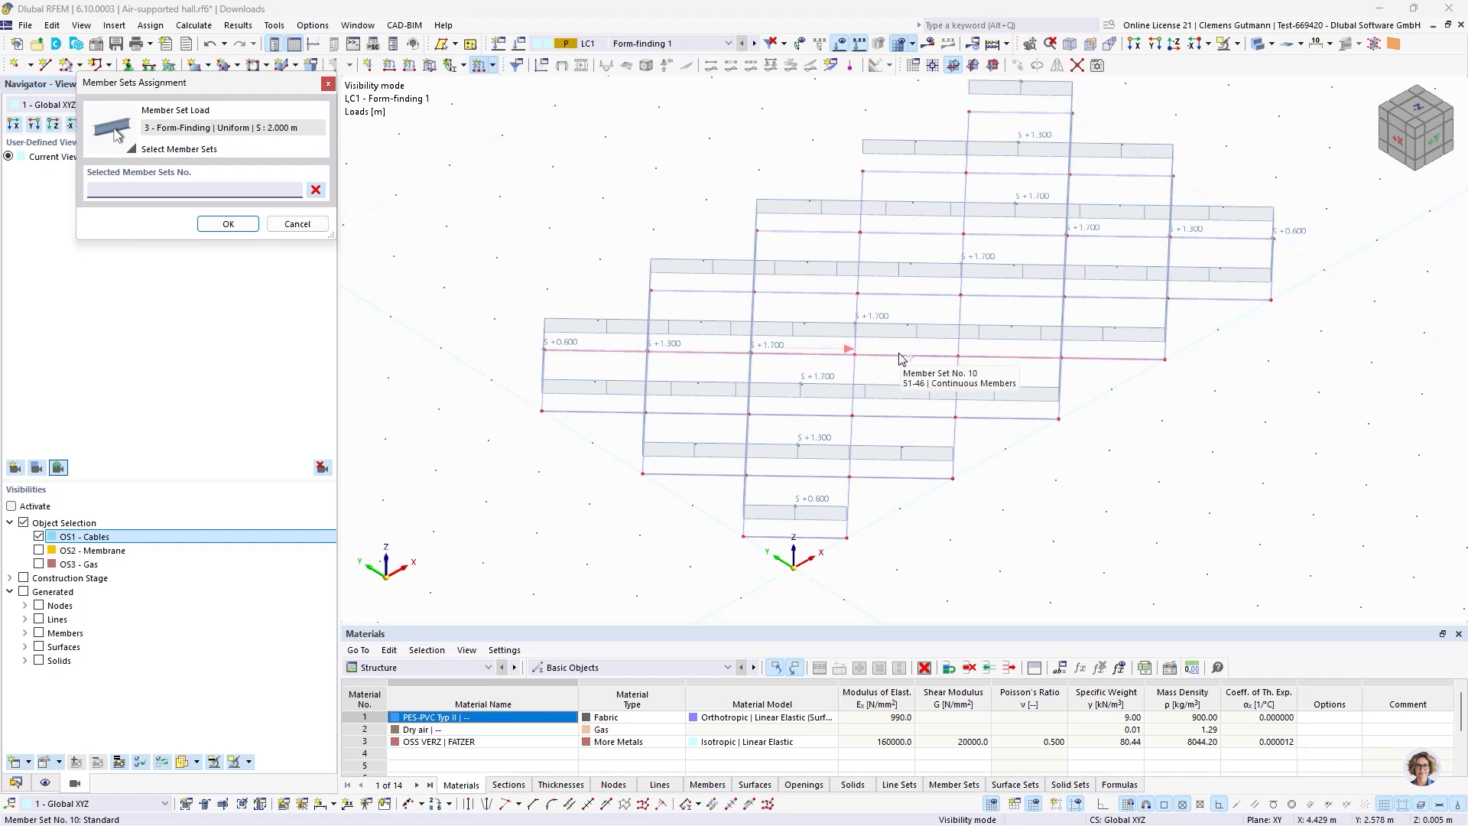
pyautogui.keyDown('ctrl'); pyautogui.moveTo(1330, 324); pyautogui.dragTo(1114, 410, button='middle'); pyautogui.keyUp('ctrl')
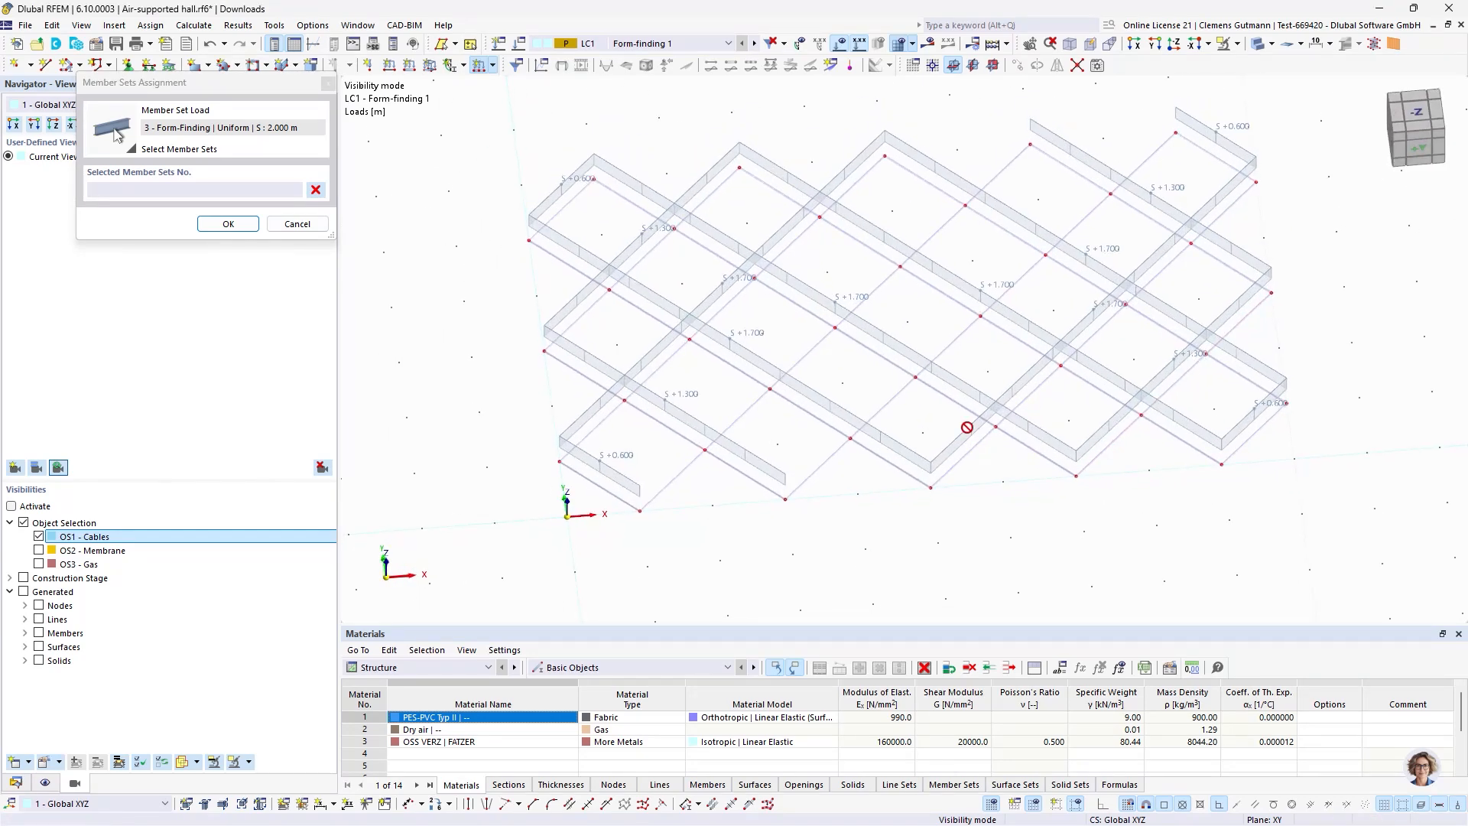
pyautogui.click(895, 396)
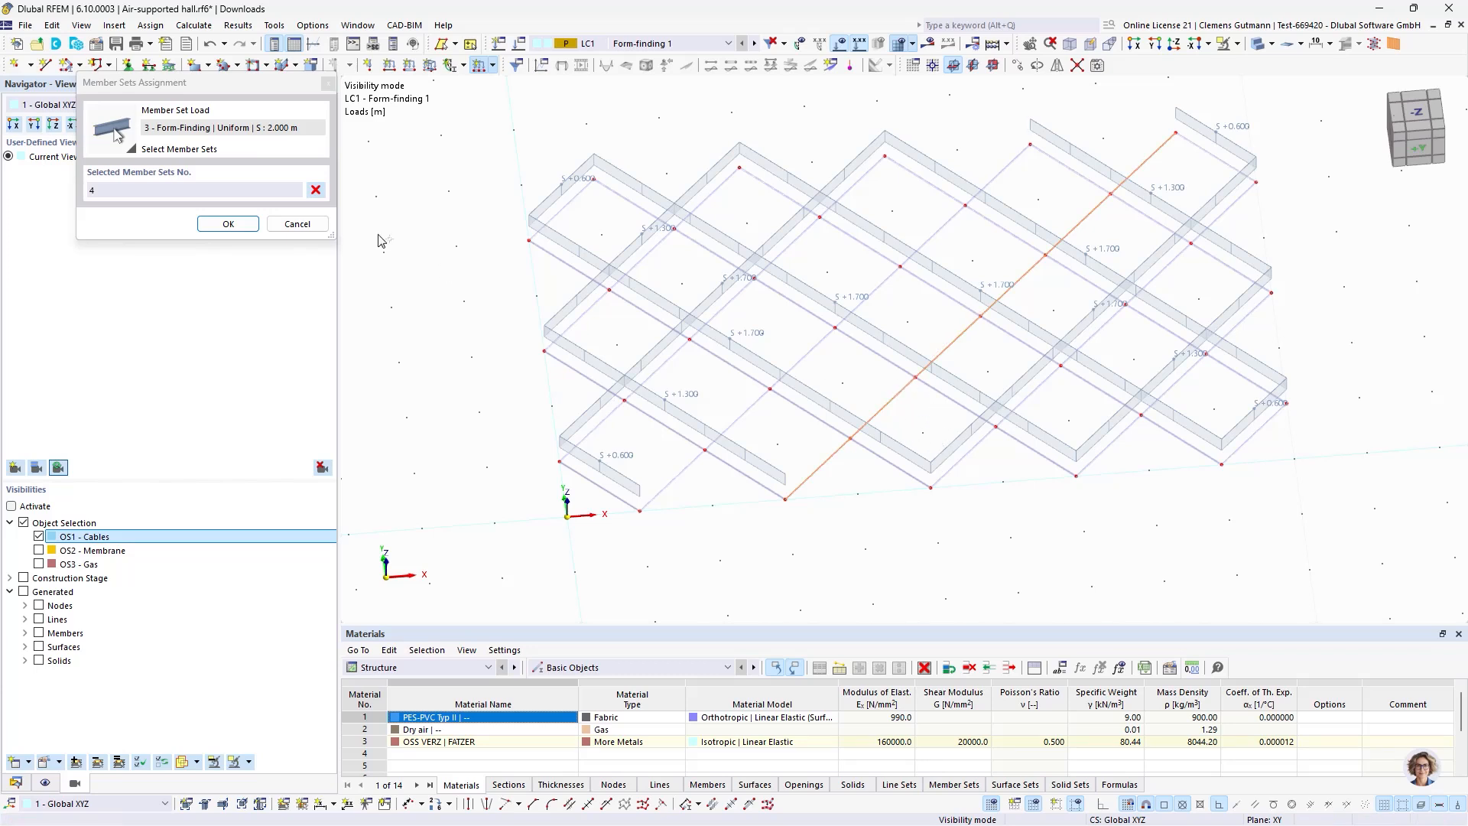
pyautogui.click(319, 214)
pyautogui.click(316, 228)
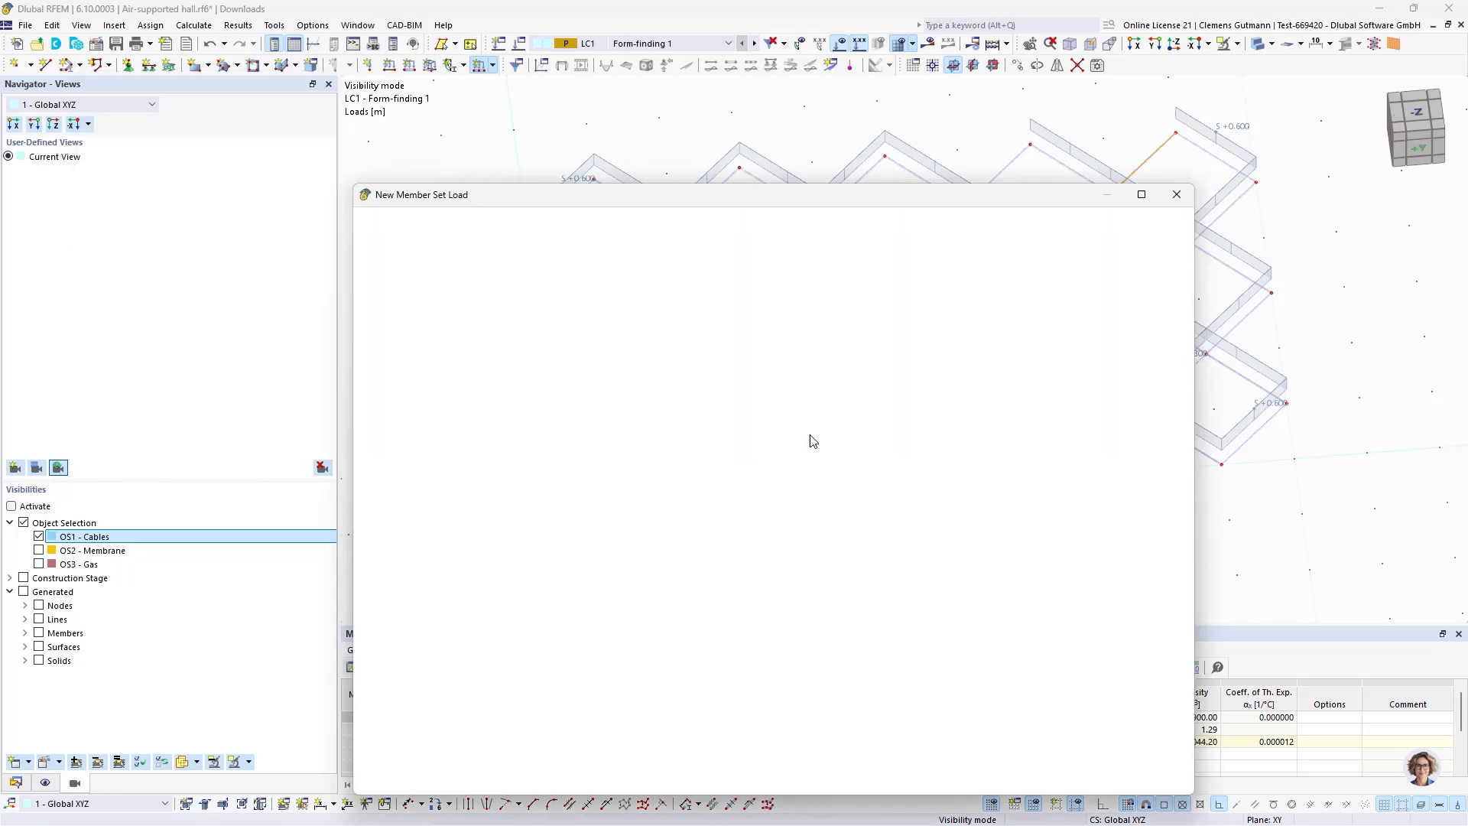
pyautogui.click(1082, 775)
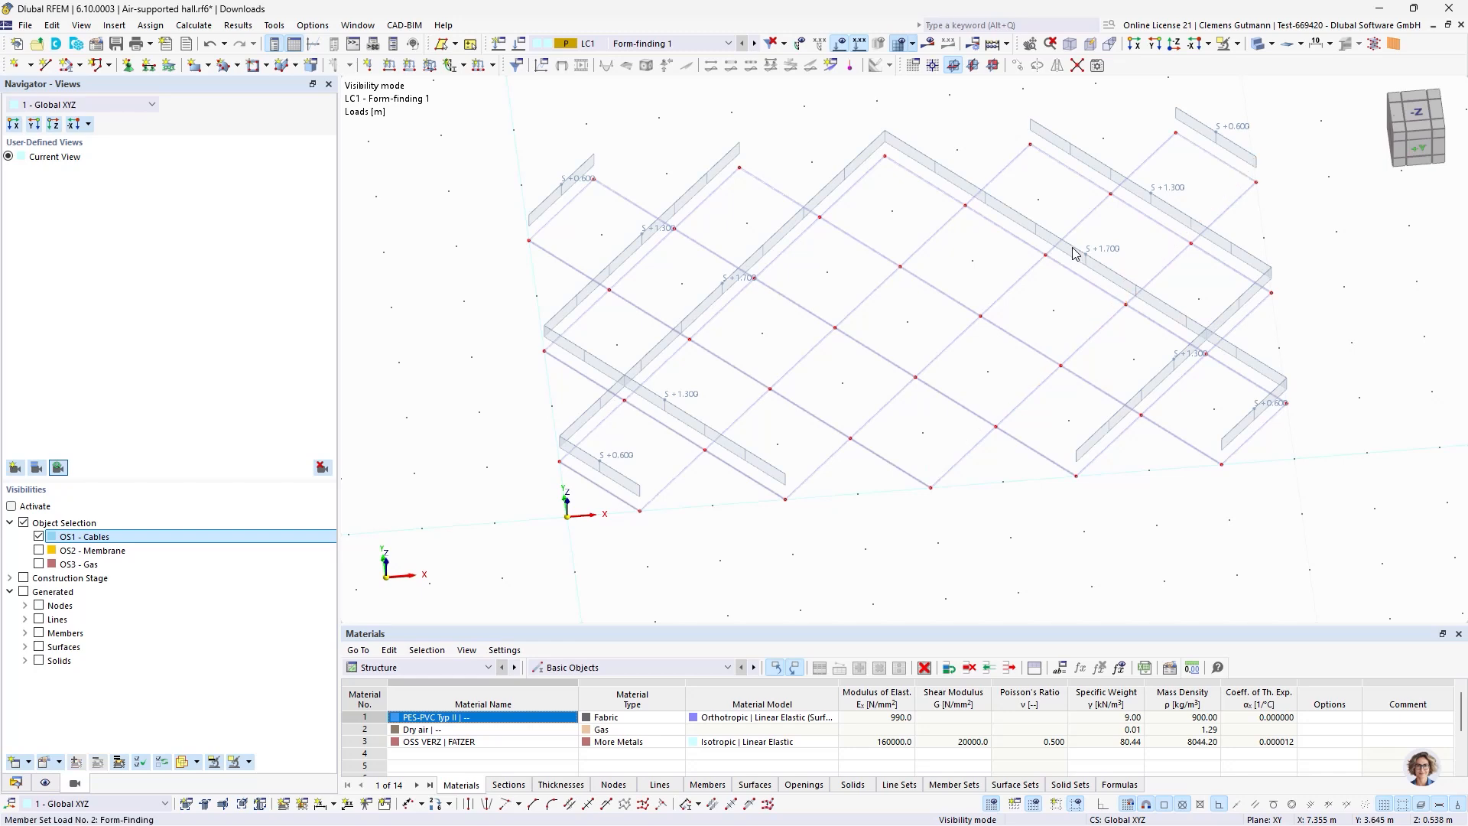
# Delete the remaining 1.700 m sag member set loads from the cable net in LC1.
pyautogui.click(776, 236)
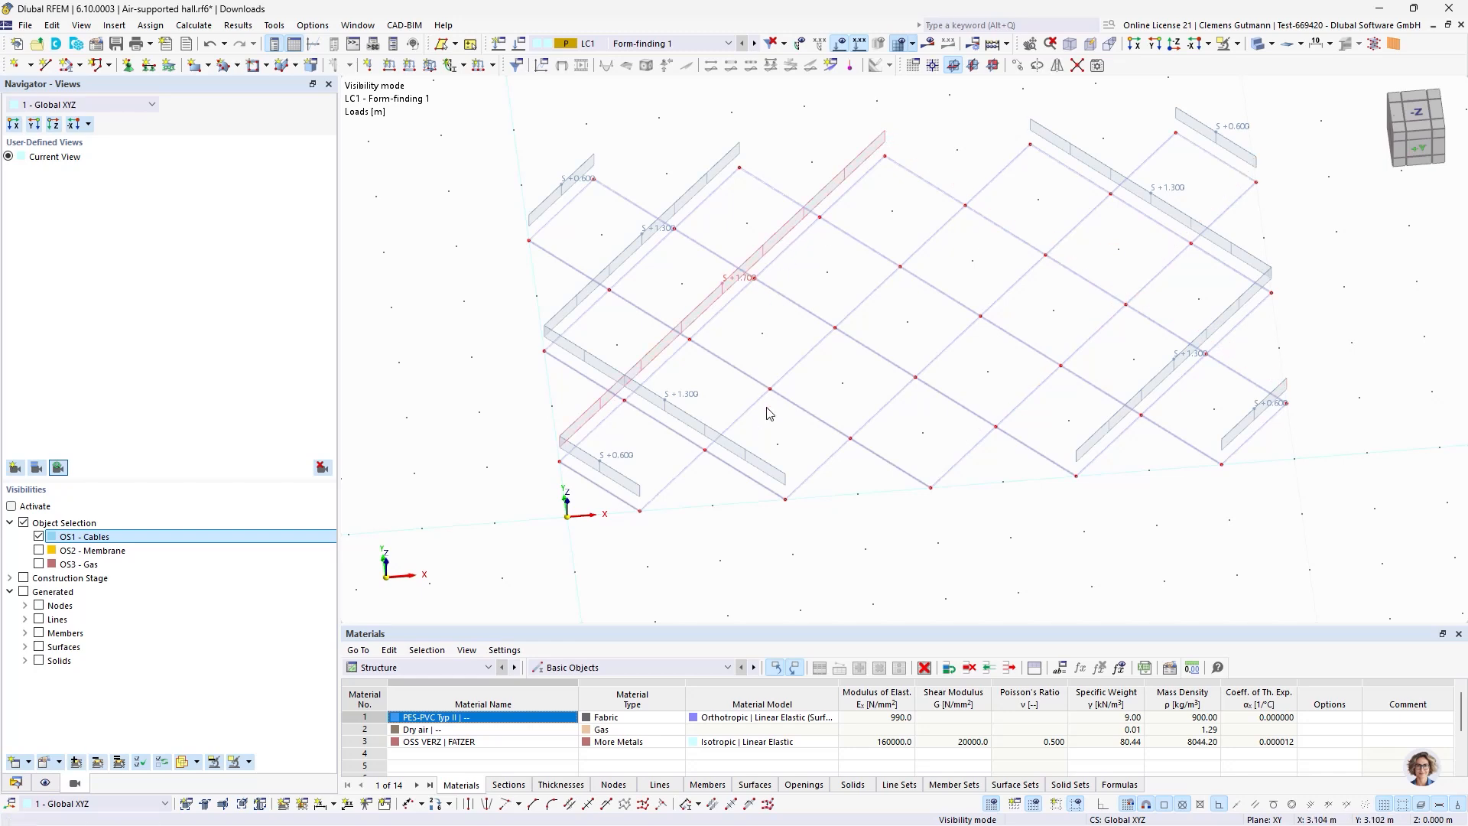
pyautogui.press('Delete')
pyautogui.click(1110, 425)
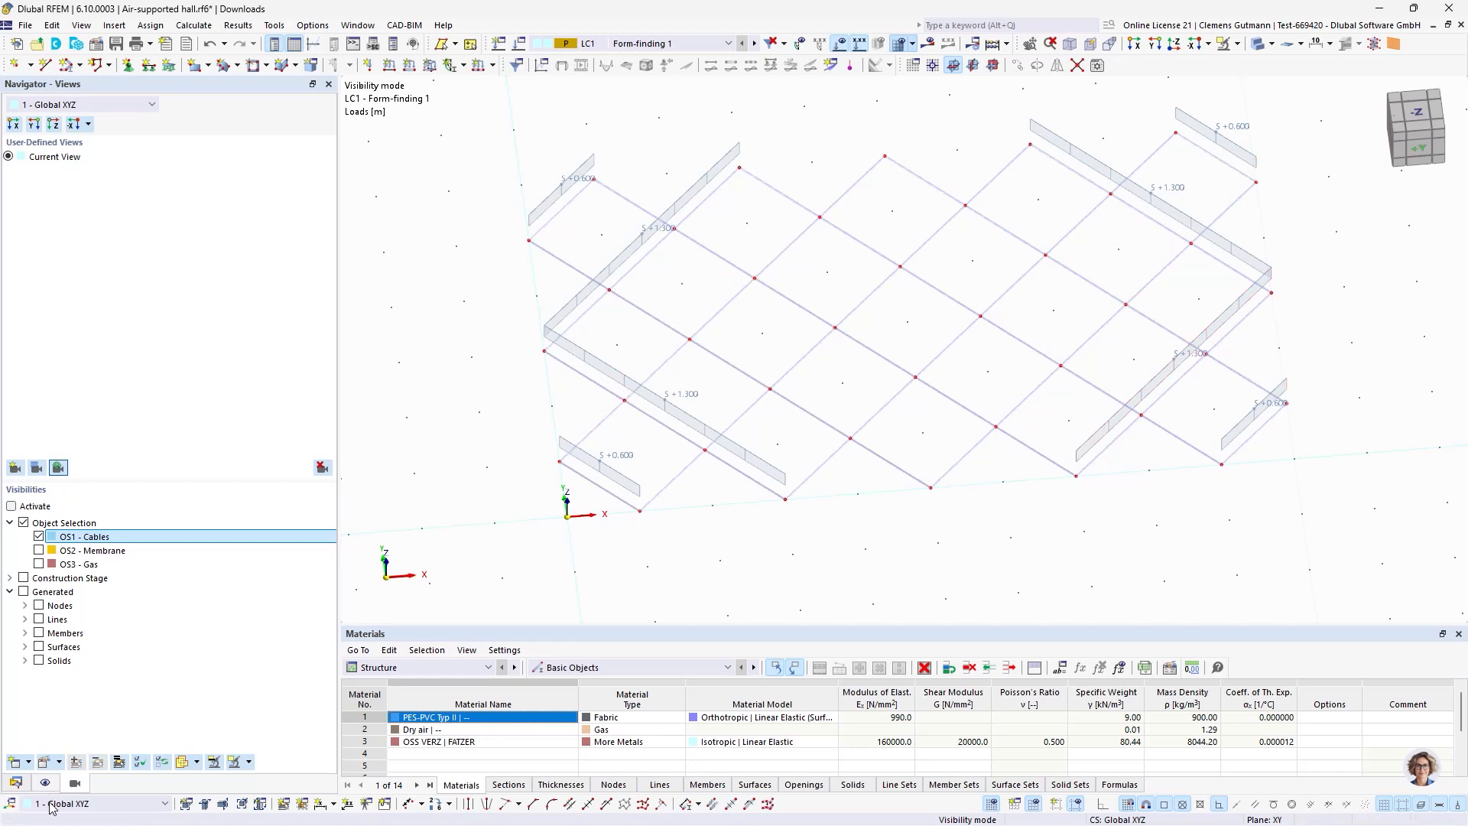
# Add an LC1 form-finding member set load with 1.700 m absolute sag and assign it to member sets 2, 5, 8 and 11.
pyautogui.click(15, 782)
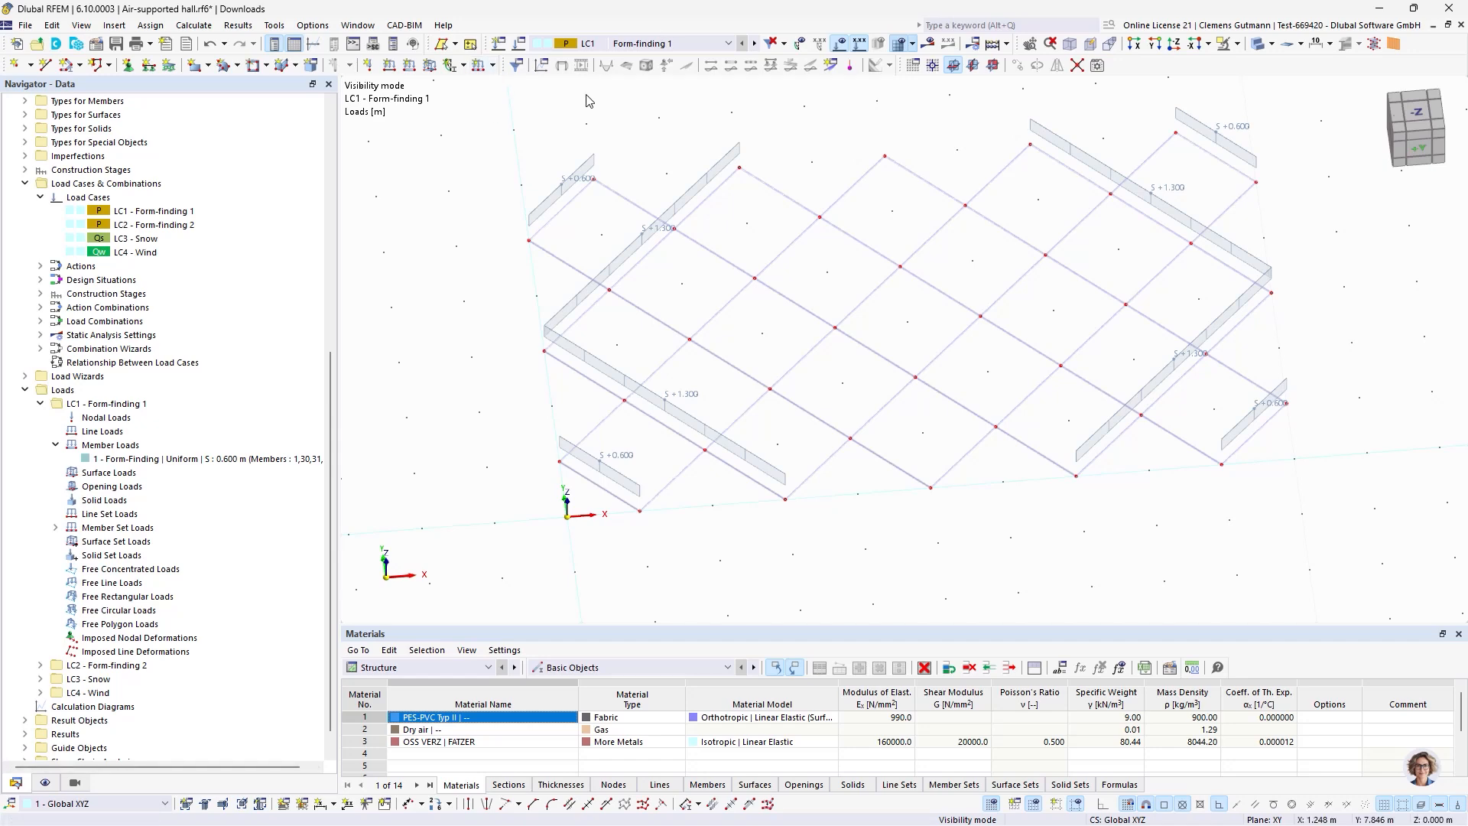
pyautogui.click(478, 65)
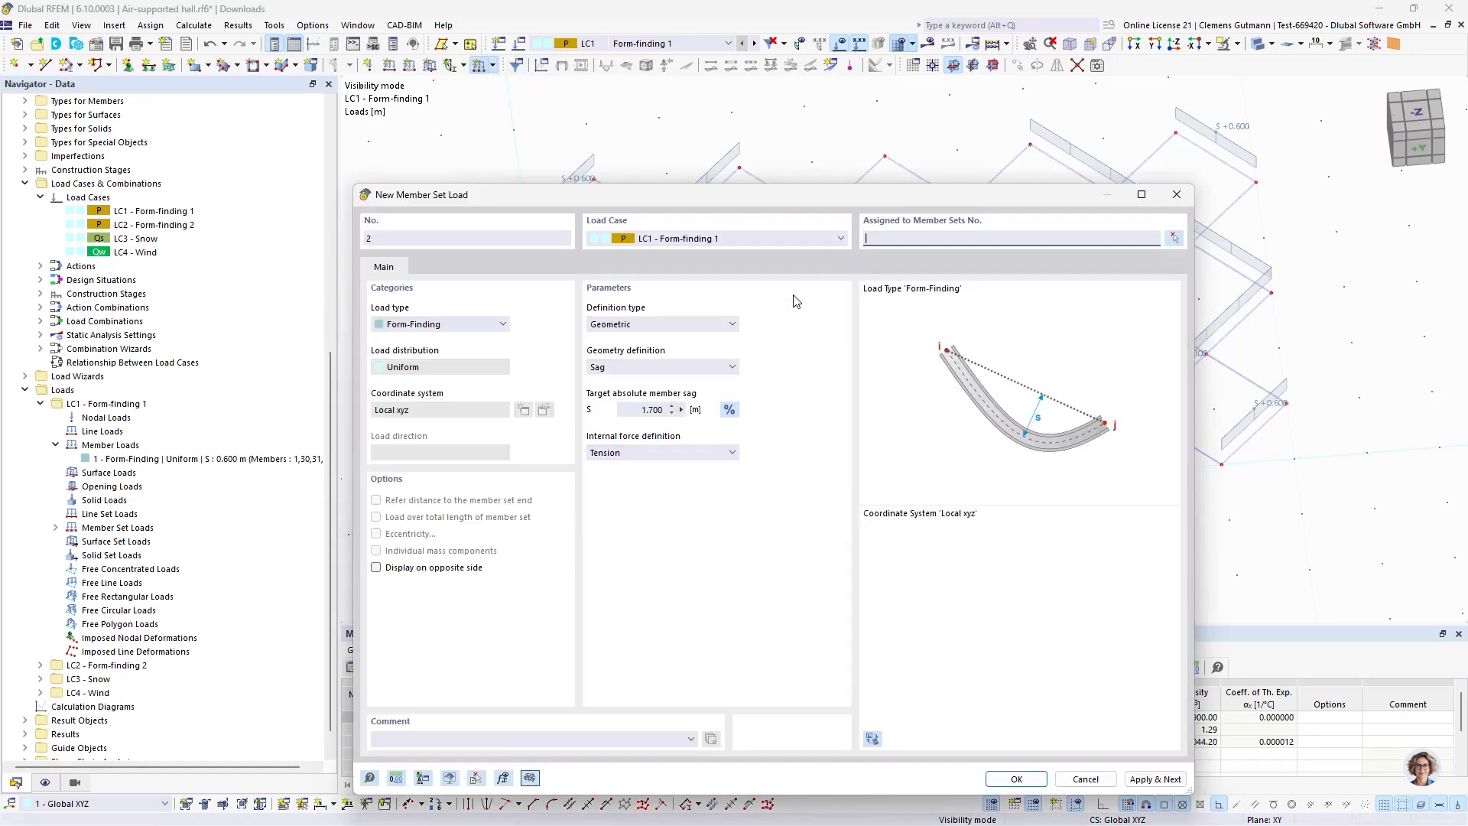
pyautogui.click(1173, 238)
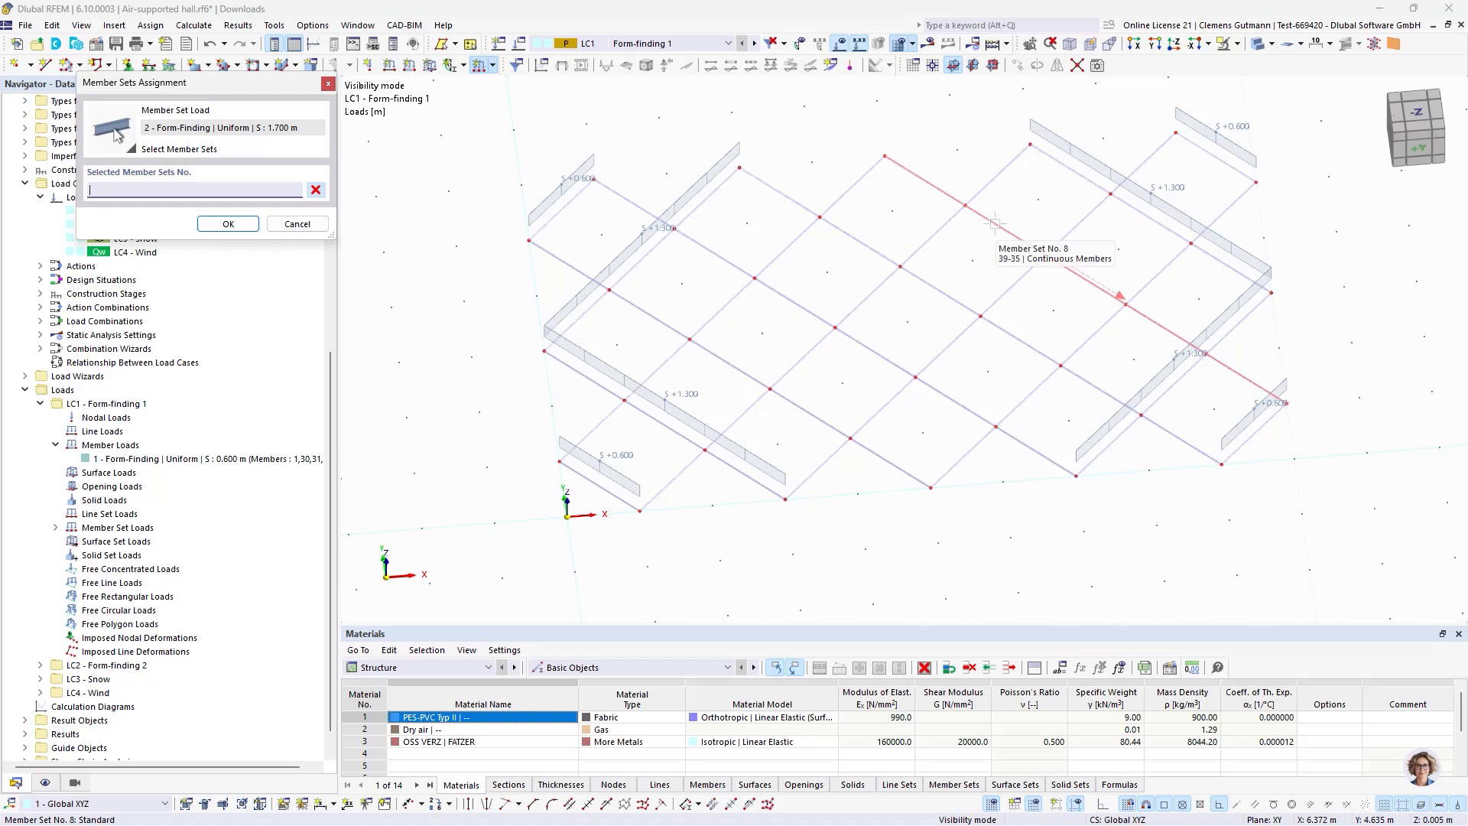
pyautogui.click(995, 223)
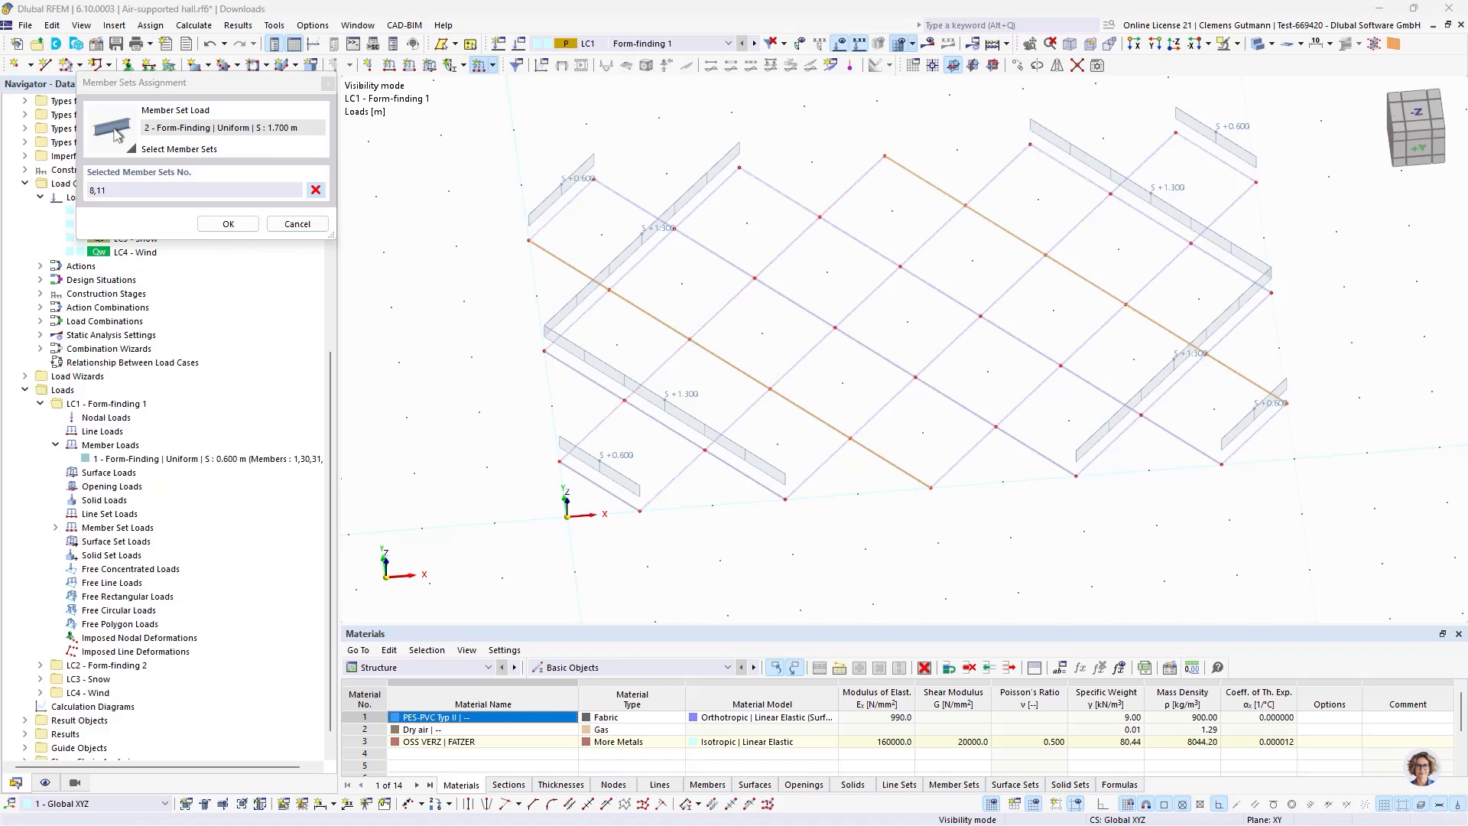
pyautogui.click(1121, 304)
pyautogui.click(767, 256)
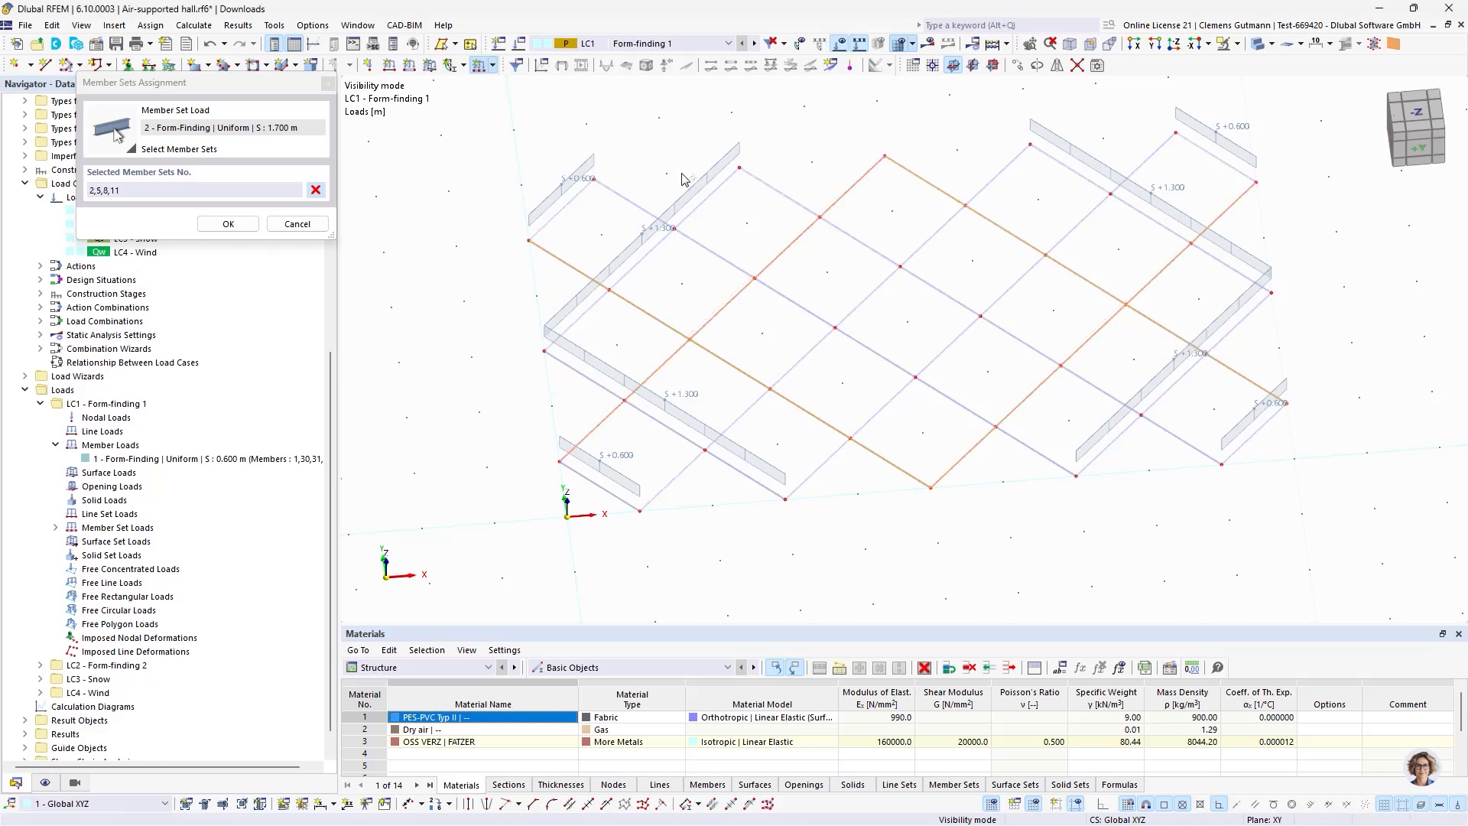
pyautogui.click(228, 223)
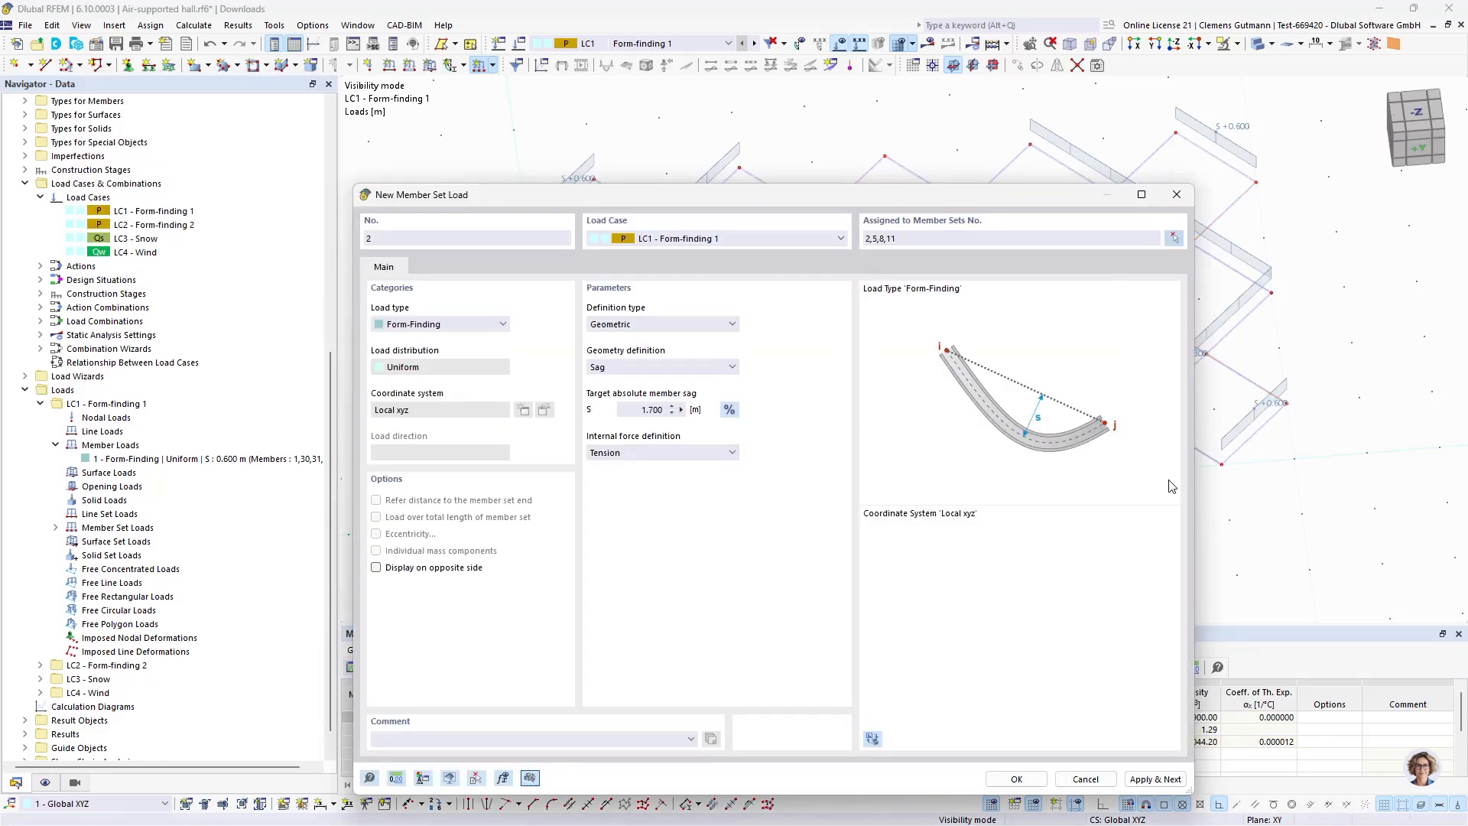
pyautogui.click(1155, 779)
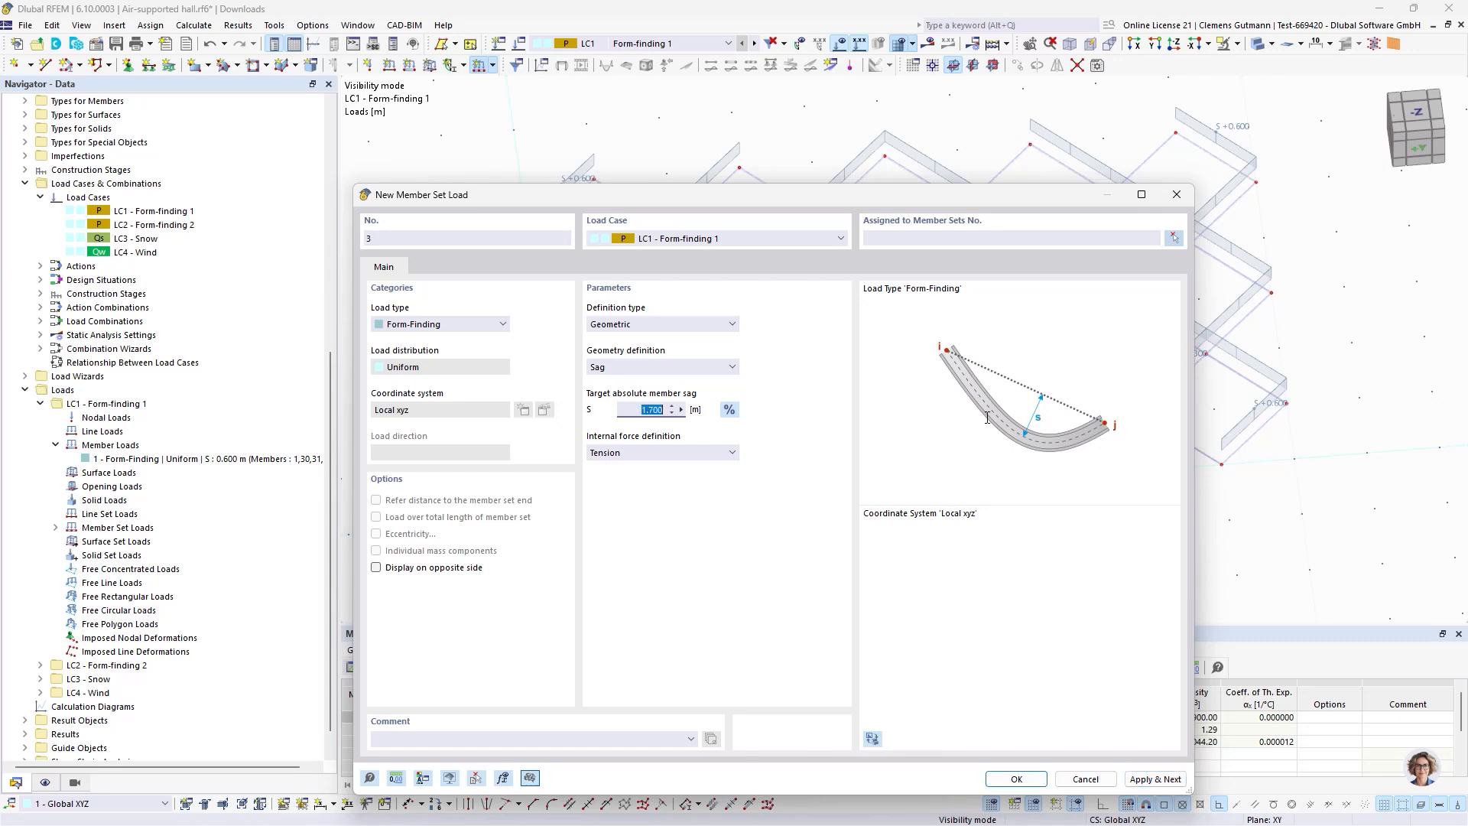
# Define another form-finding member set load with 2.000 m absolute sag and assign it to member sets 3, 4, 9 and 10.
pyautogui.write('2')
pyautogui.press('Tab')
pyautogui.click(1173, 238)
pyautogui.click(964, 330)
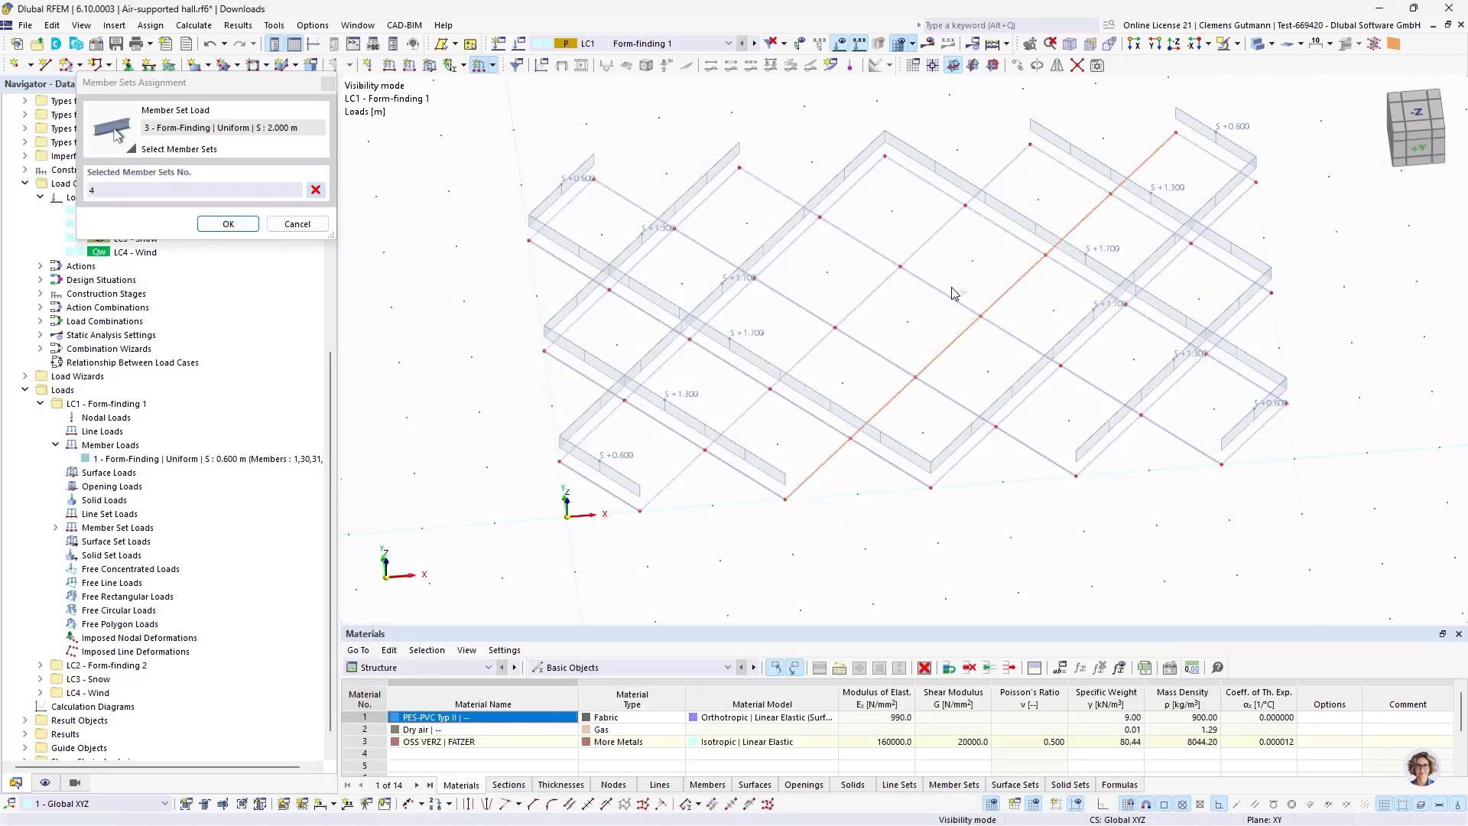
pyautogui.click(952, 294)
pyautogui.click(857, 307)
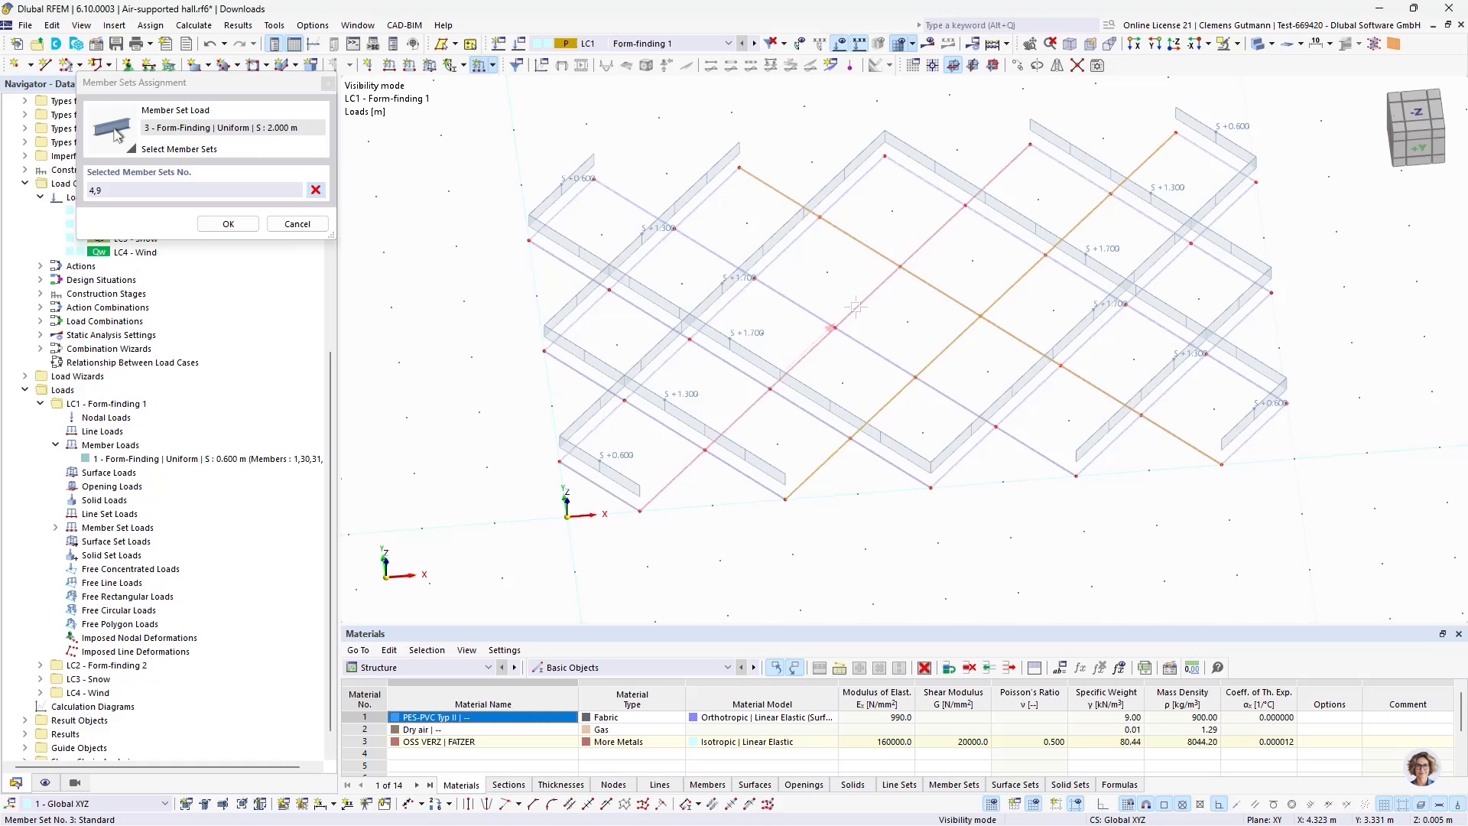
pyautogui.click(881, 355)
pyautogui.click(229, 223)
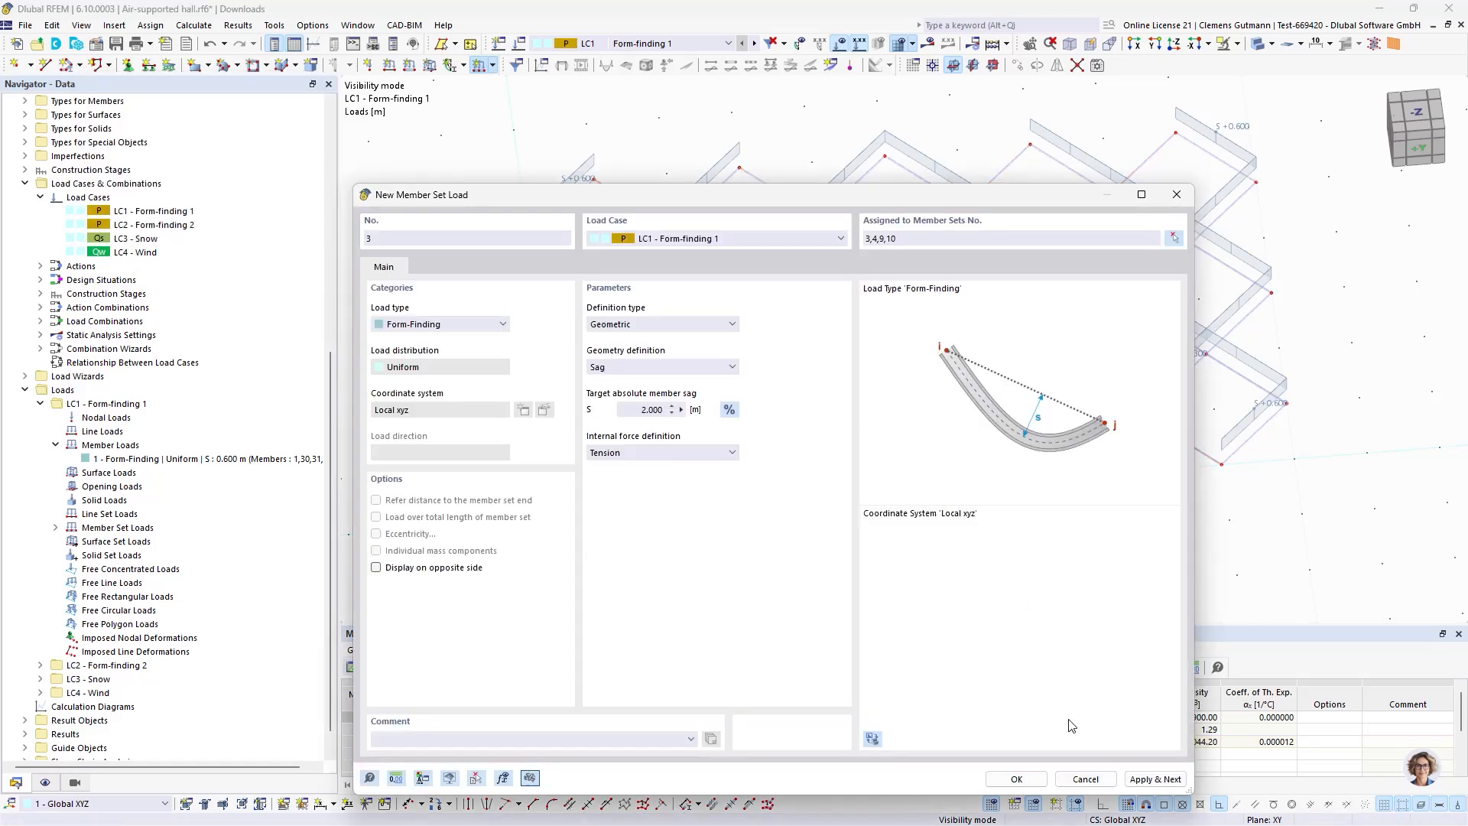
pyautogui.click(1015, 778)
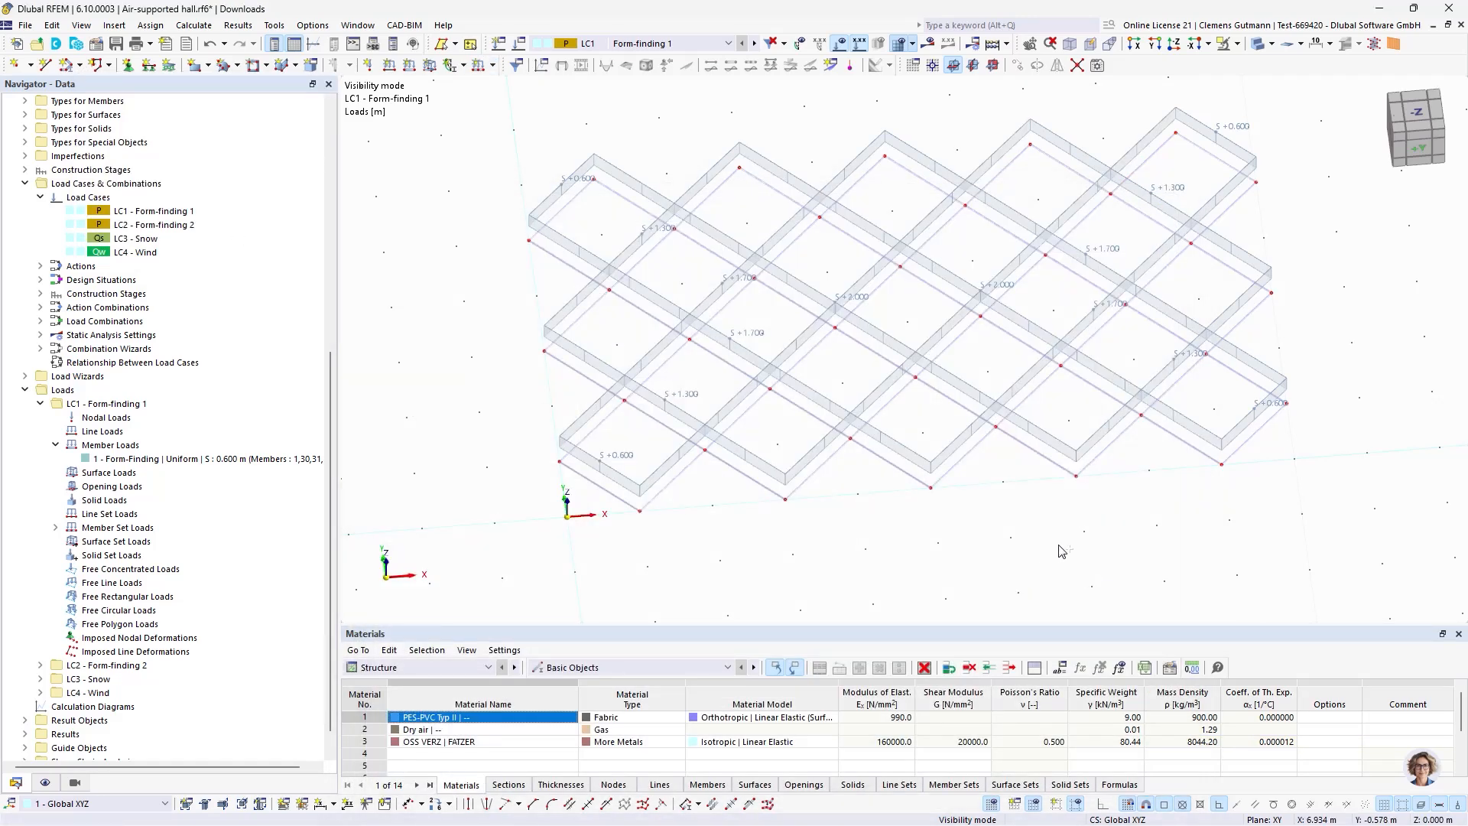
# Add a uniform surface force load of -0.10 kN/m² in local z direction to surface 1 in LC1.
pyautogui.keyDown('ctrl'); pyautogui.moveTo(1062, 550); pyautogui.dragTo(1039, 497, button='middle'); pyautogui.keyUp('ctrl')
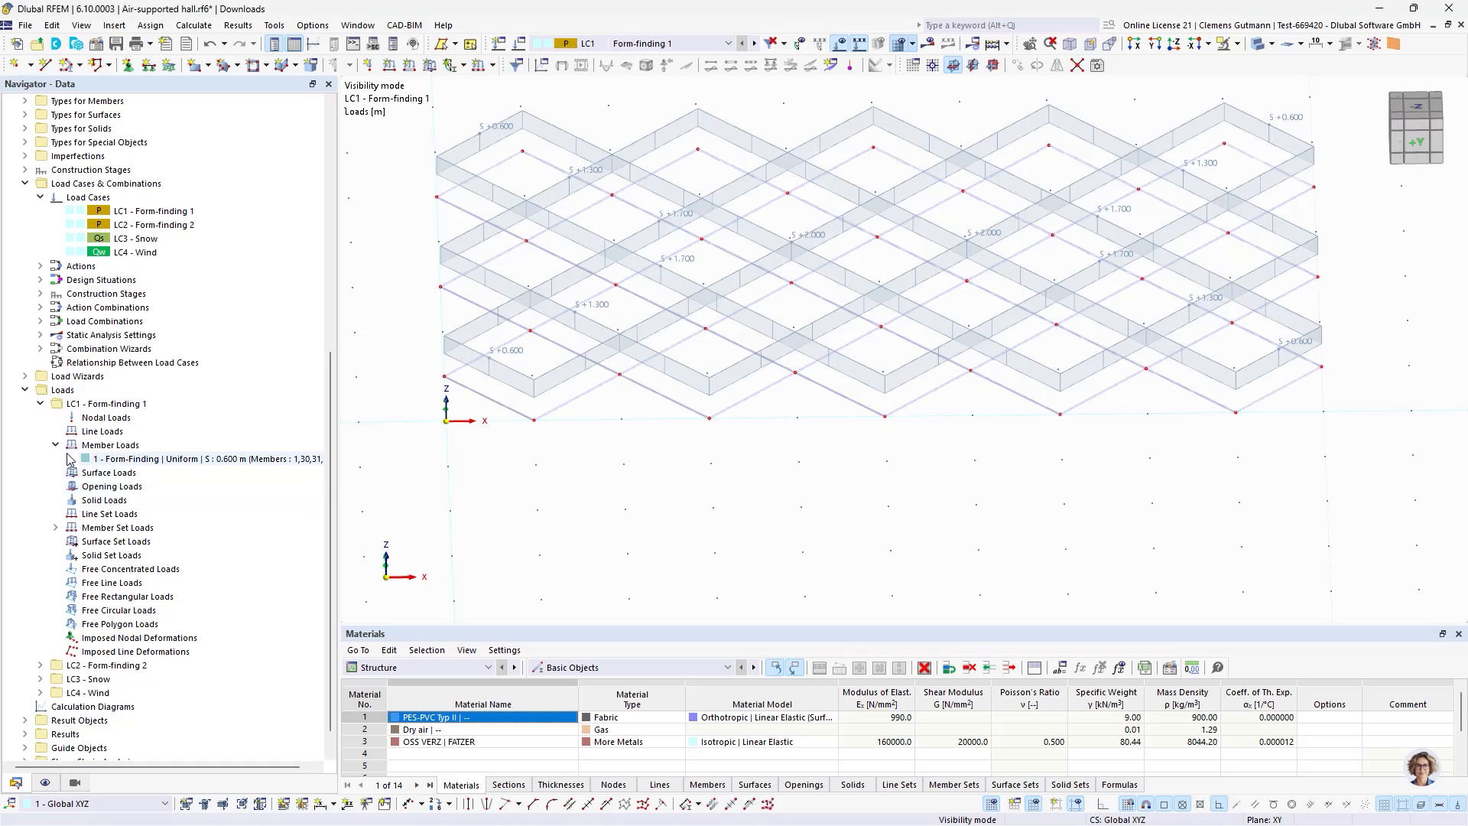
pyautogui.rightClick(106, 474)
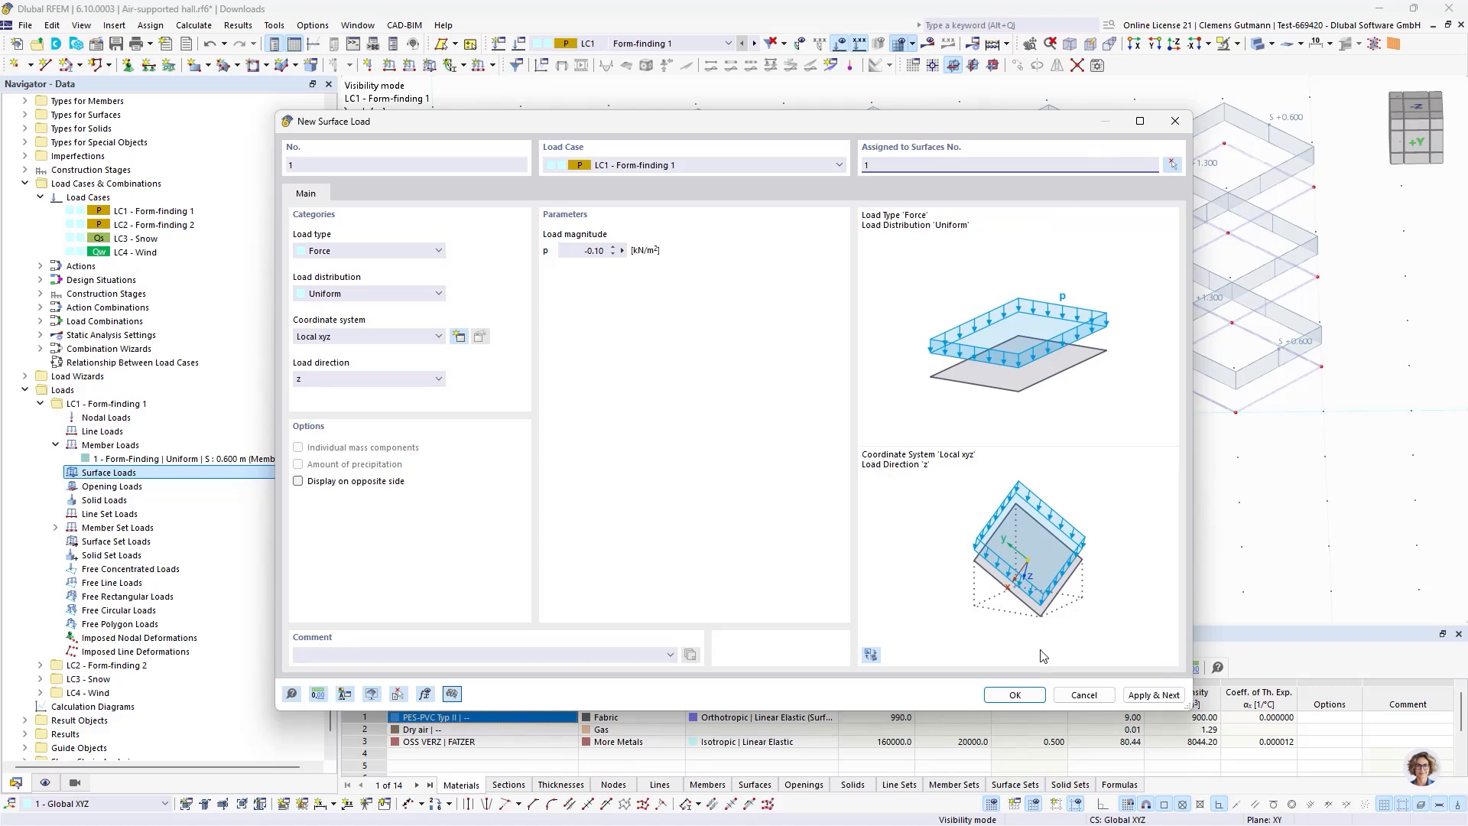
pyautogui.click(1017, 696)
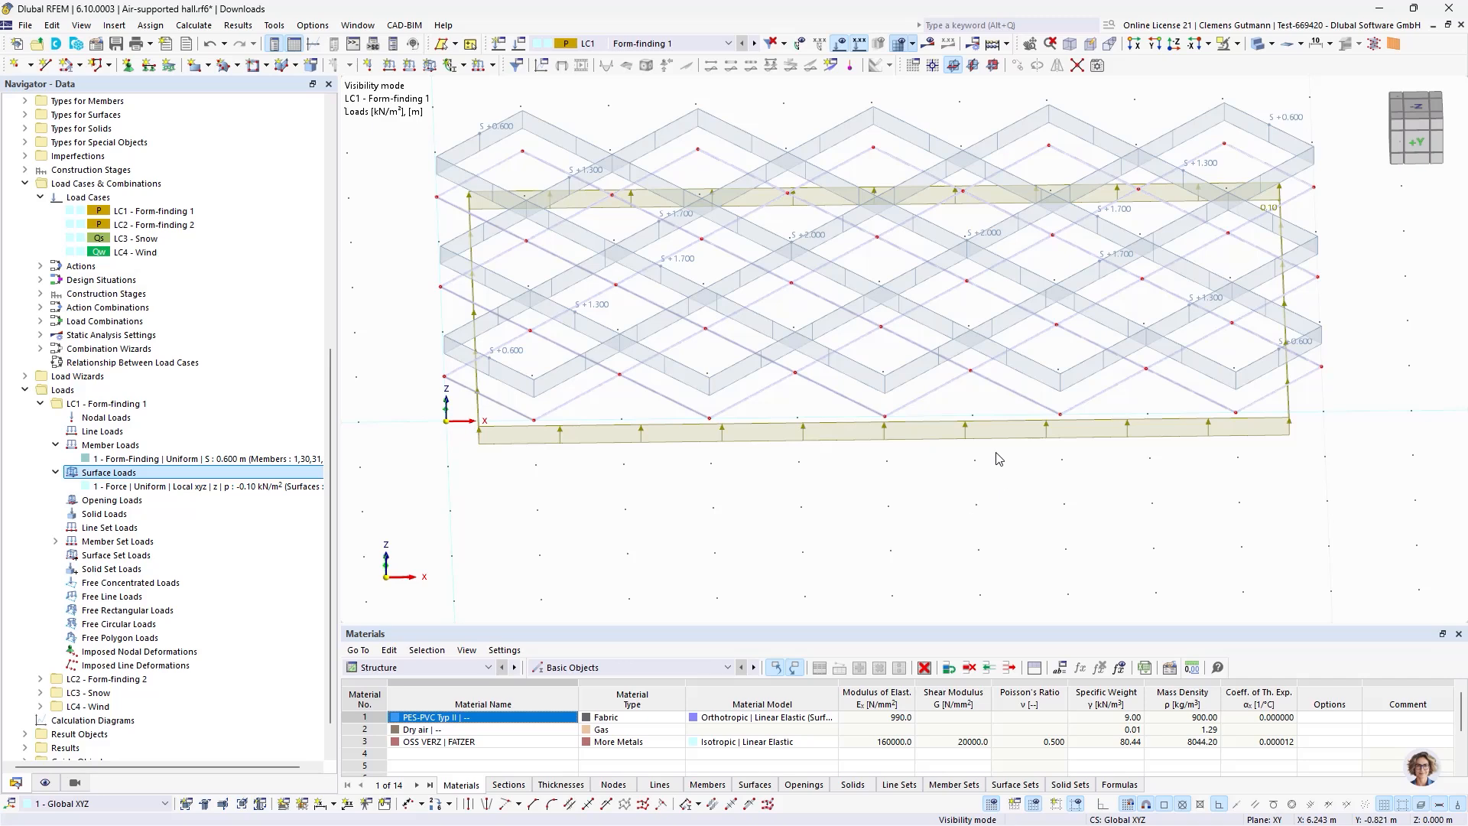
# Display the results of construction stage CS1 Form-finding 1 and examine the membrane's global deformations from the side and from above.
pyautogui.click(684, 44)
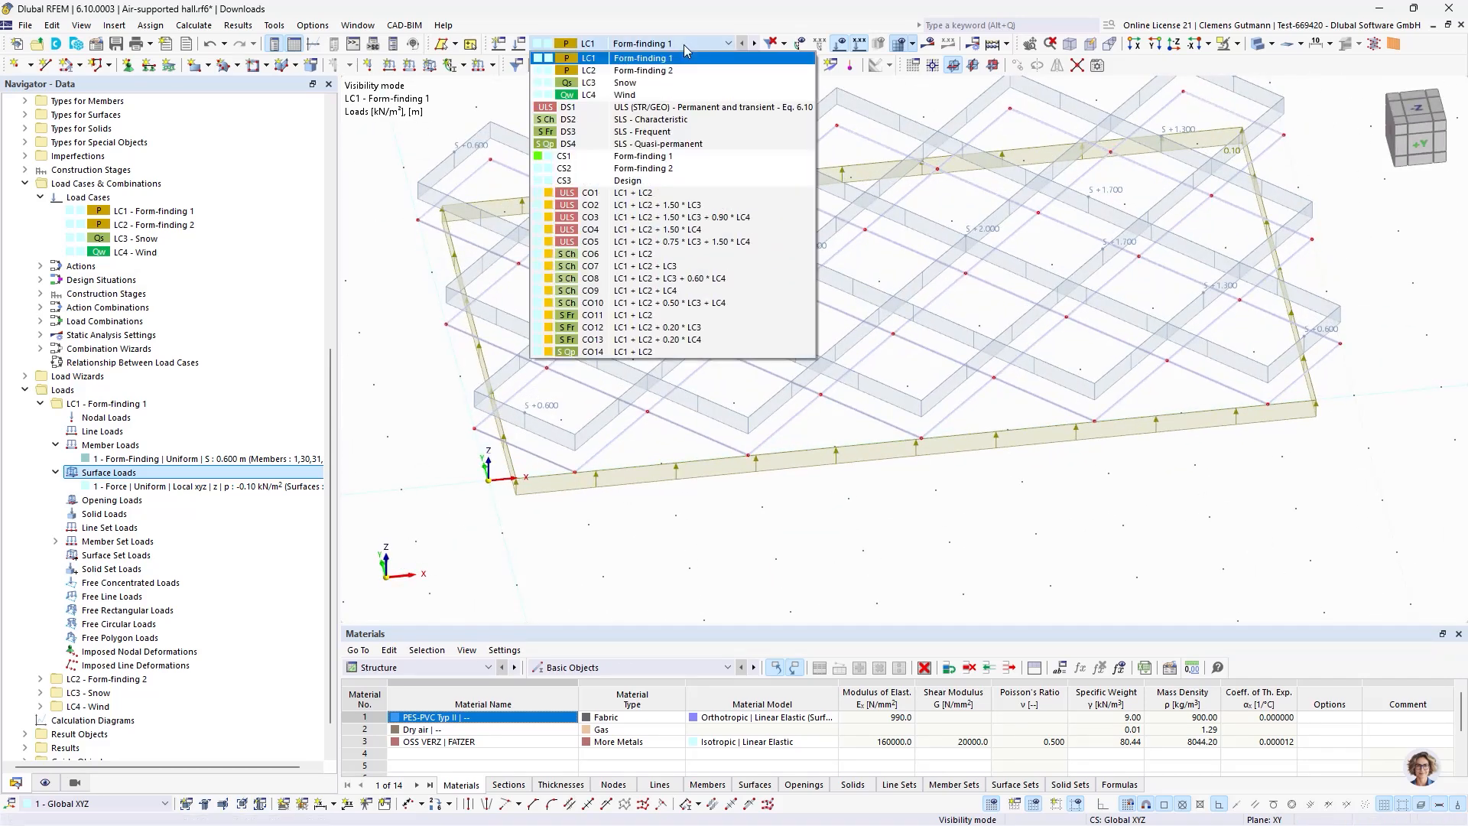
pyautogui.click(627, 156)
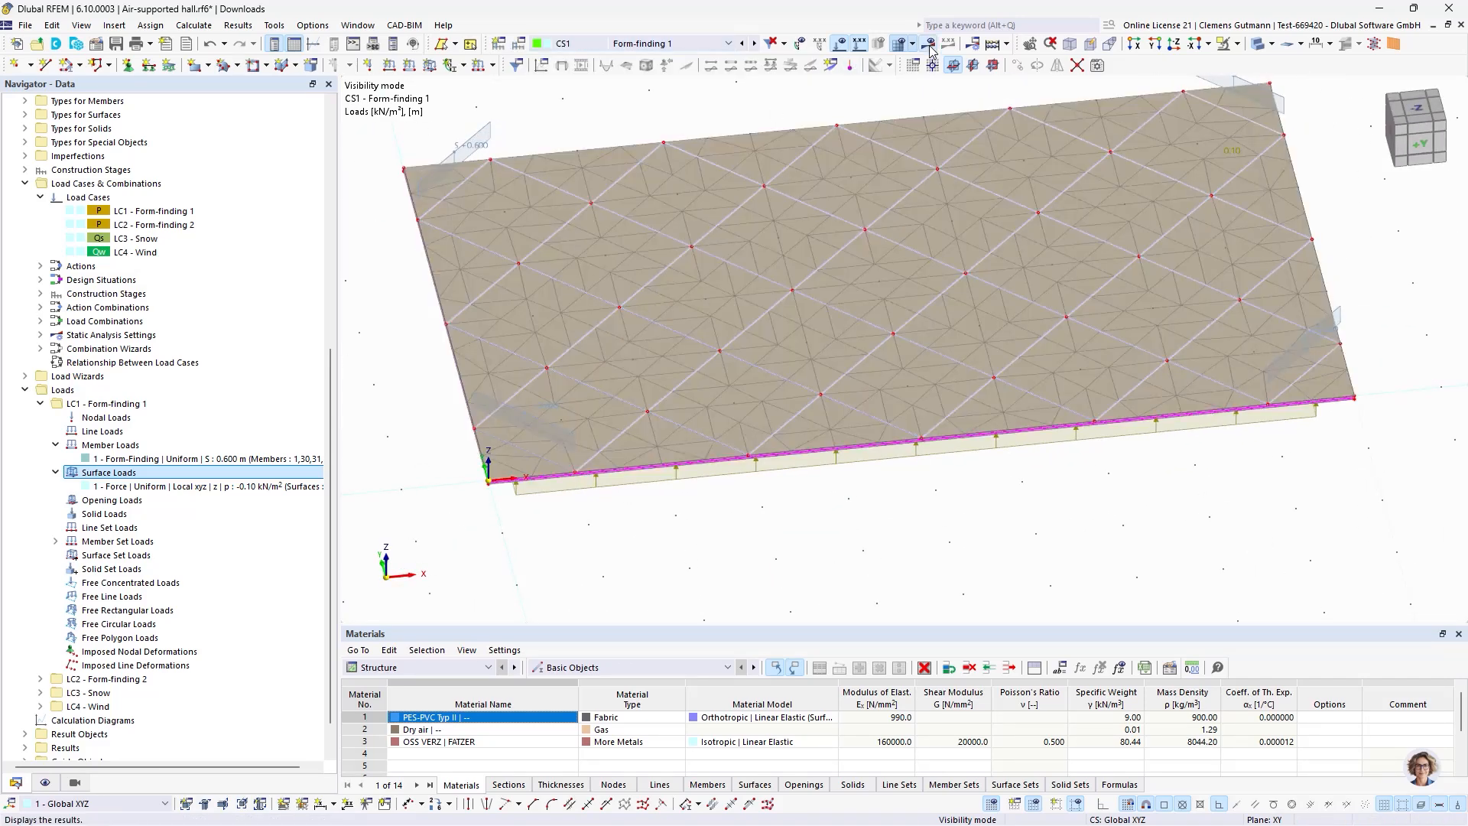
pyautogui.click(929, 45)
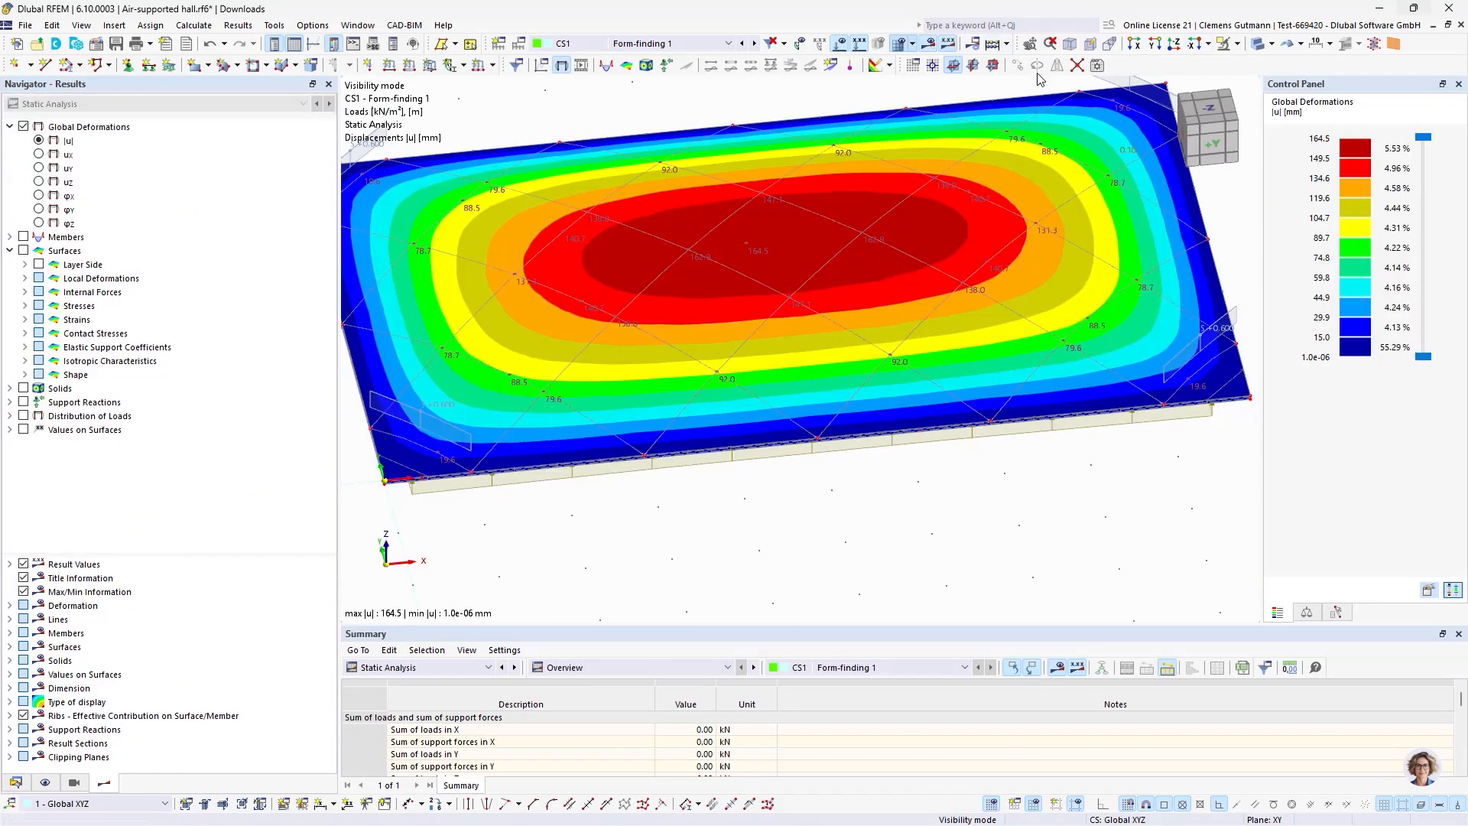
pyautogui.keyDown('ctrl'); pyautogui.moveTo(1006, 488); pyautogui.dragTo(1003, 412, button='middle'); pyautogui.keyUp('ctrl')
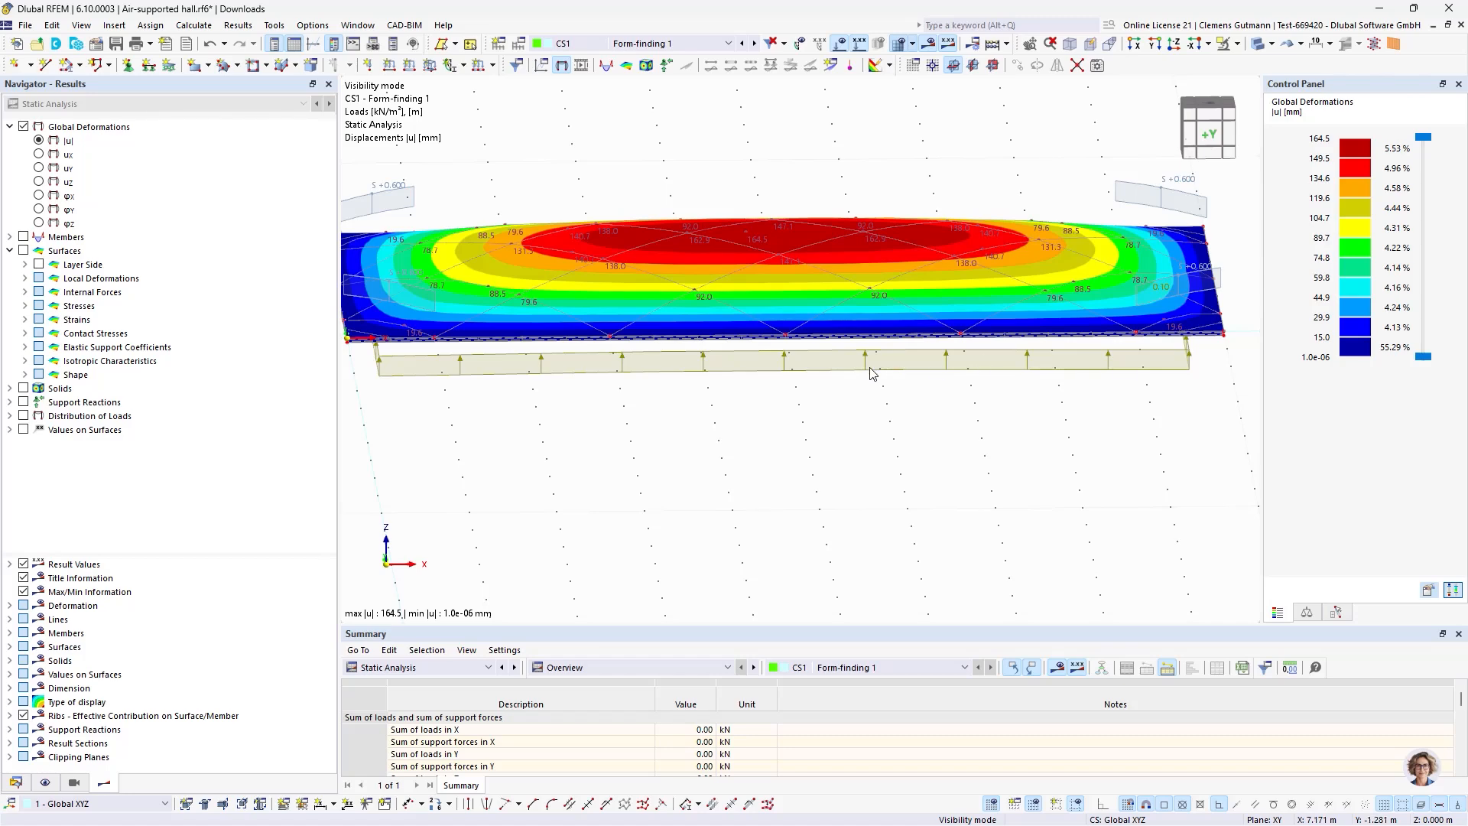
pyautogui.keyDown('ctrl'); pyautogui.moveTo(839, 416); pyautogui.dragTo(766, 512, button='middle'); pyautogui.keyUp('ctrl')
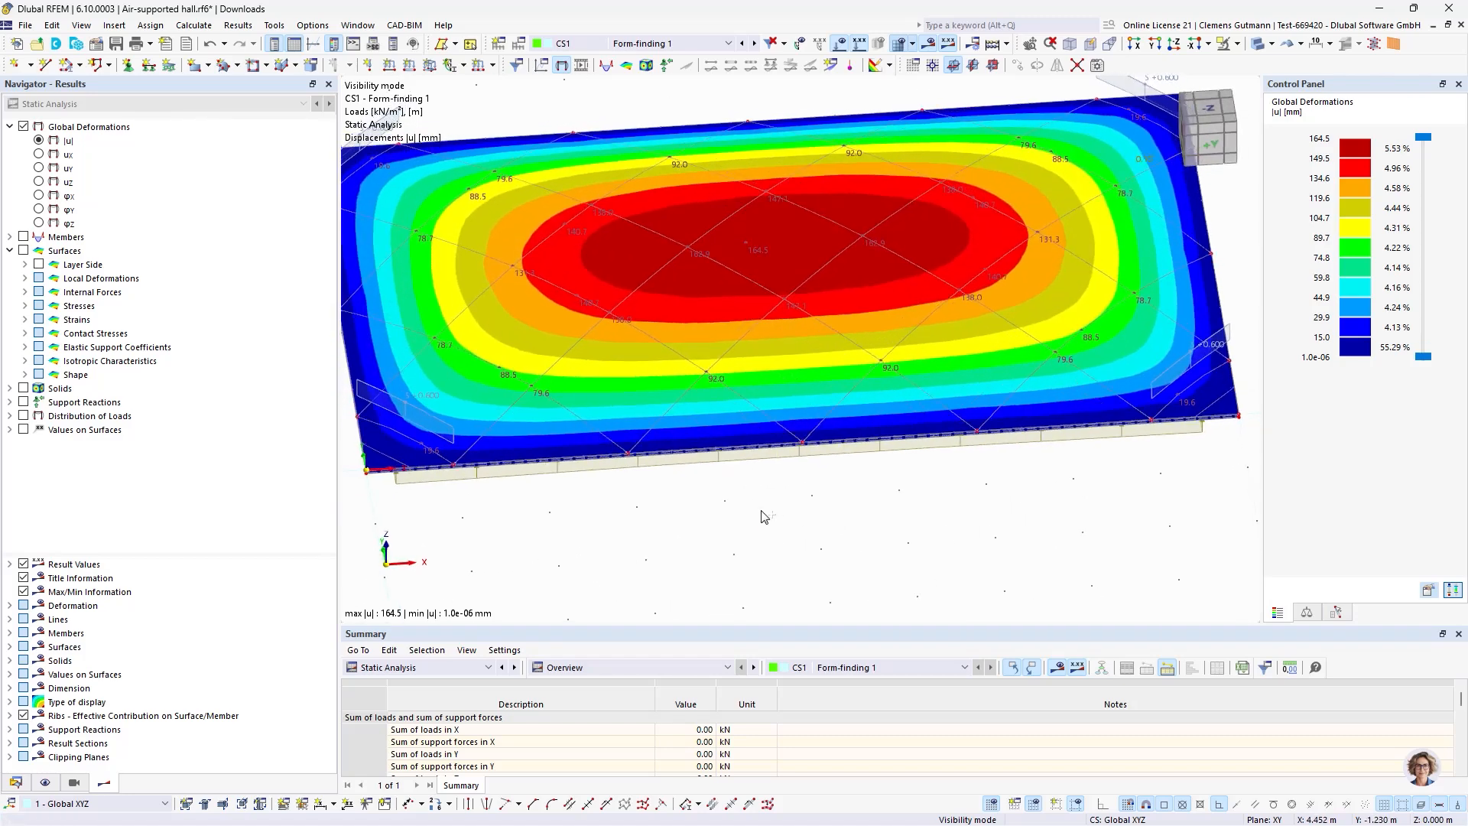
# Start a new surface load in LC1 Form-finding 1.
pyautogui.click(15, 783)
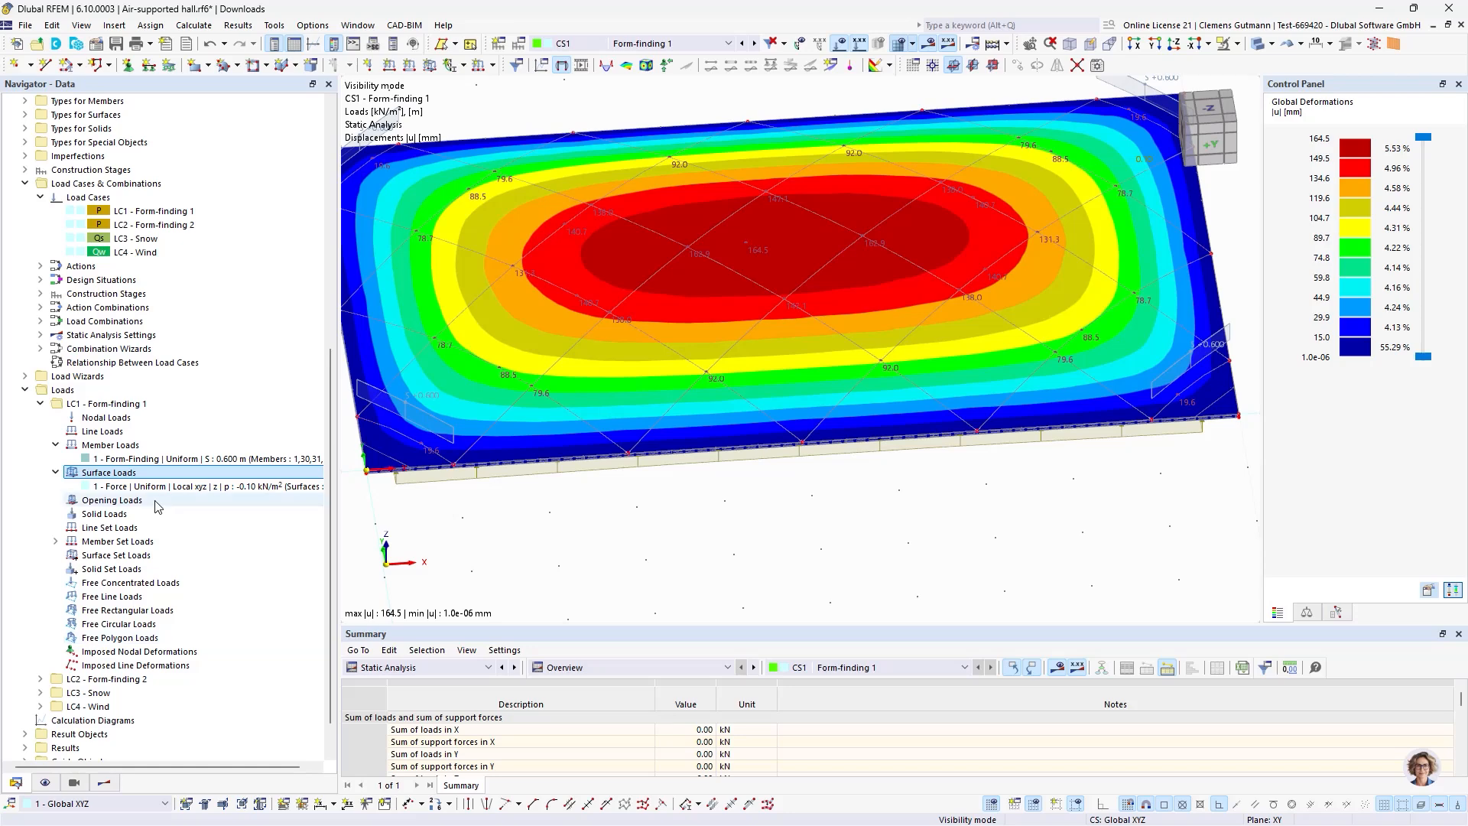
pyautogui.rightClick(145, 475)
pyautogui.click(205, 503)
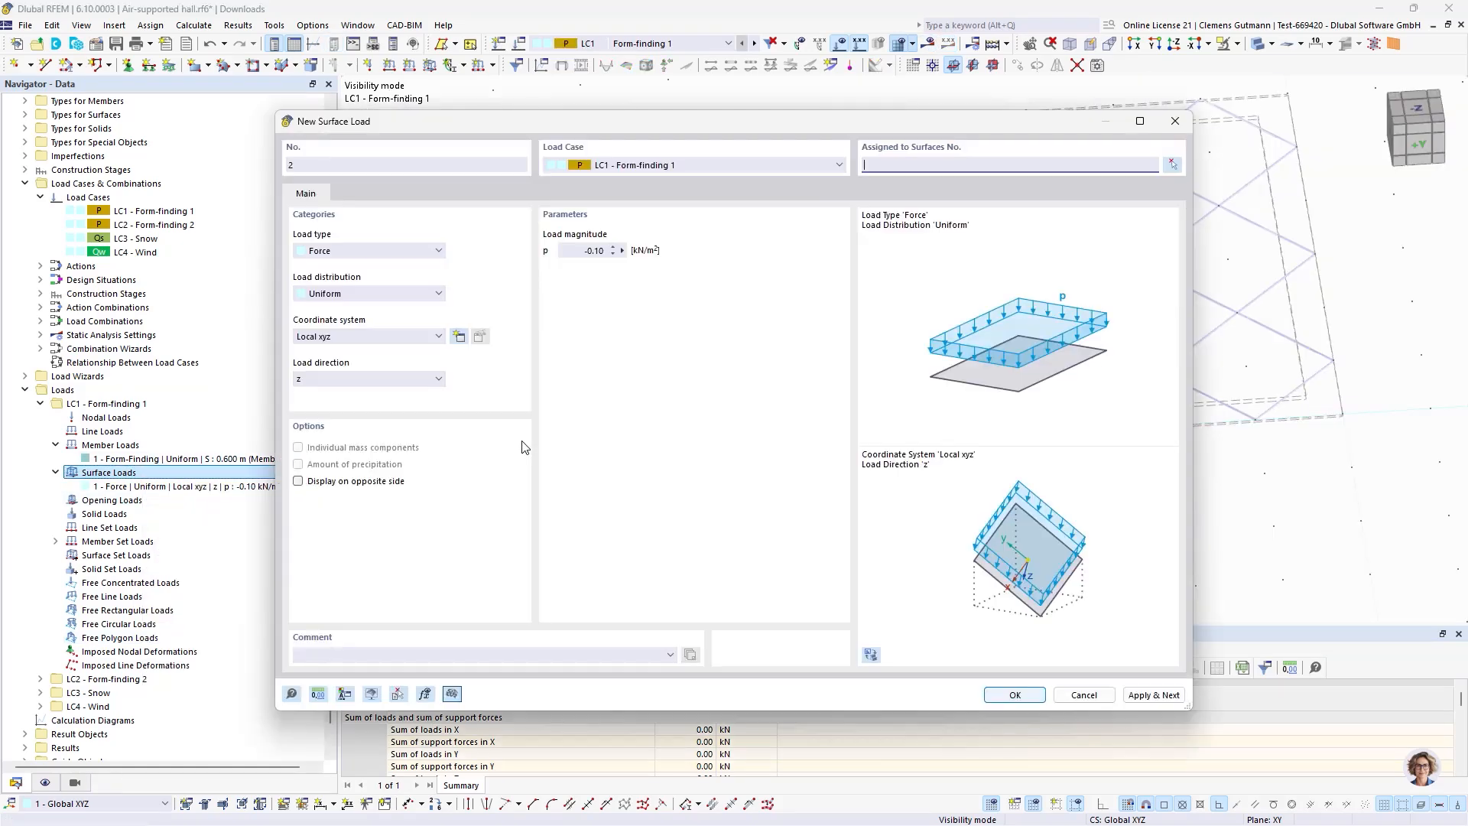
# Set the new surface load to type Form-Finding with the Standard calculation method.
pyautogui.click(366, 251)
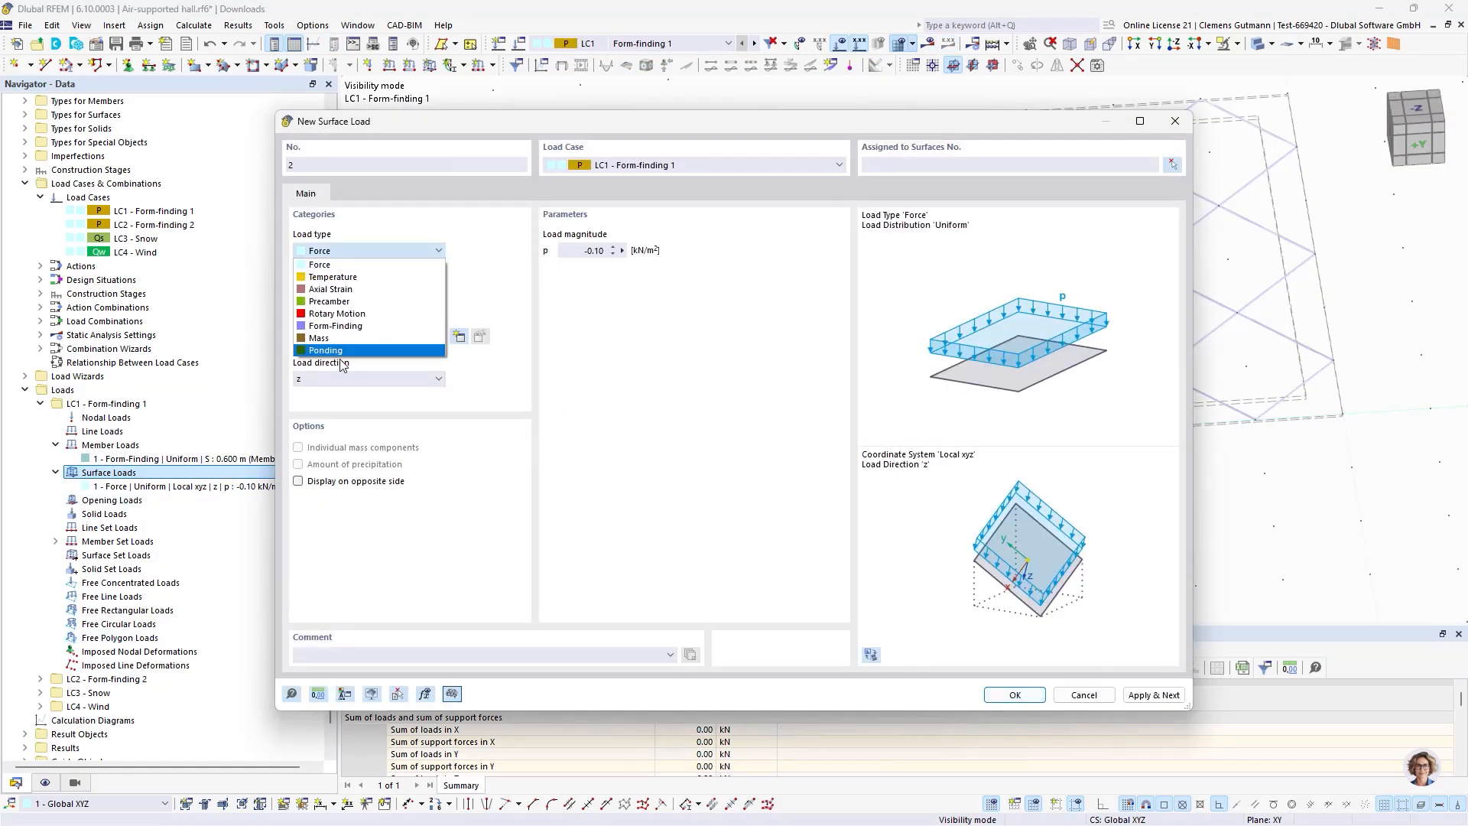
pyautogui.click(340, 329)
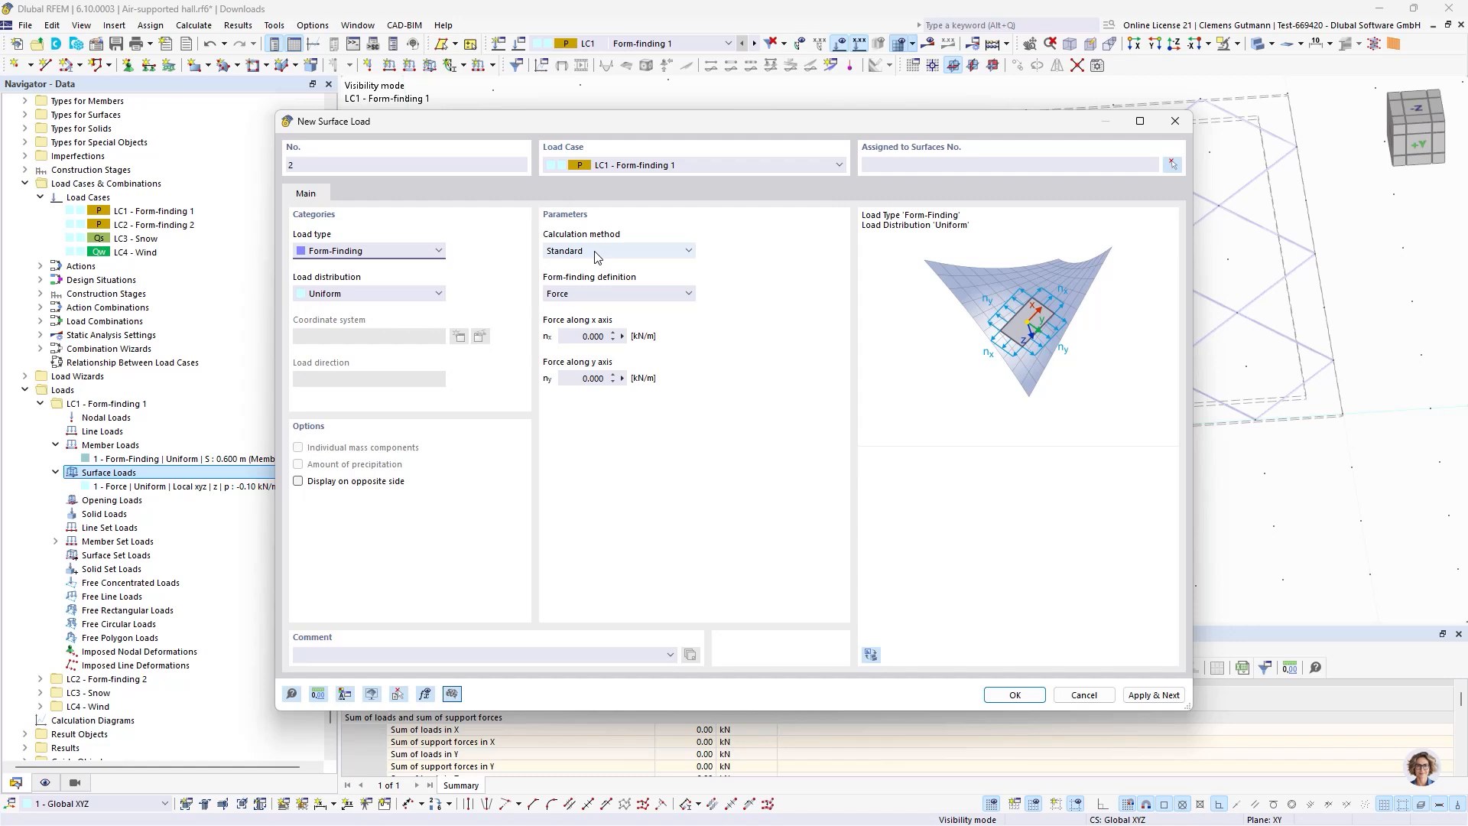
pyautogui.click(597, 253)
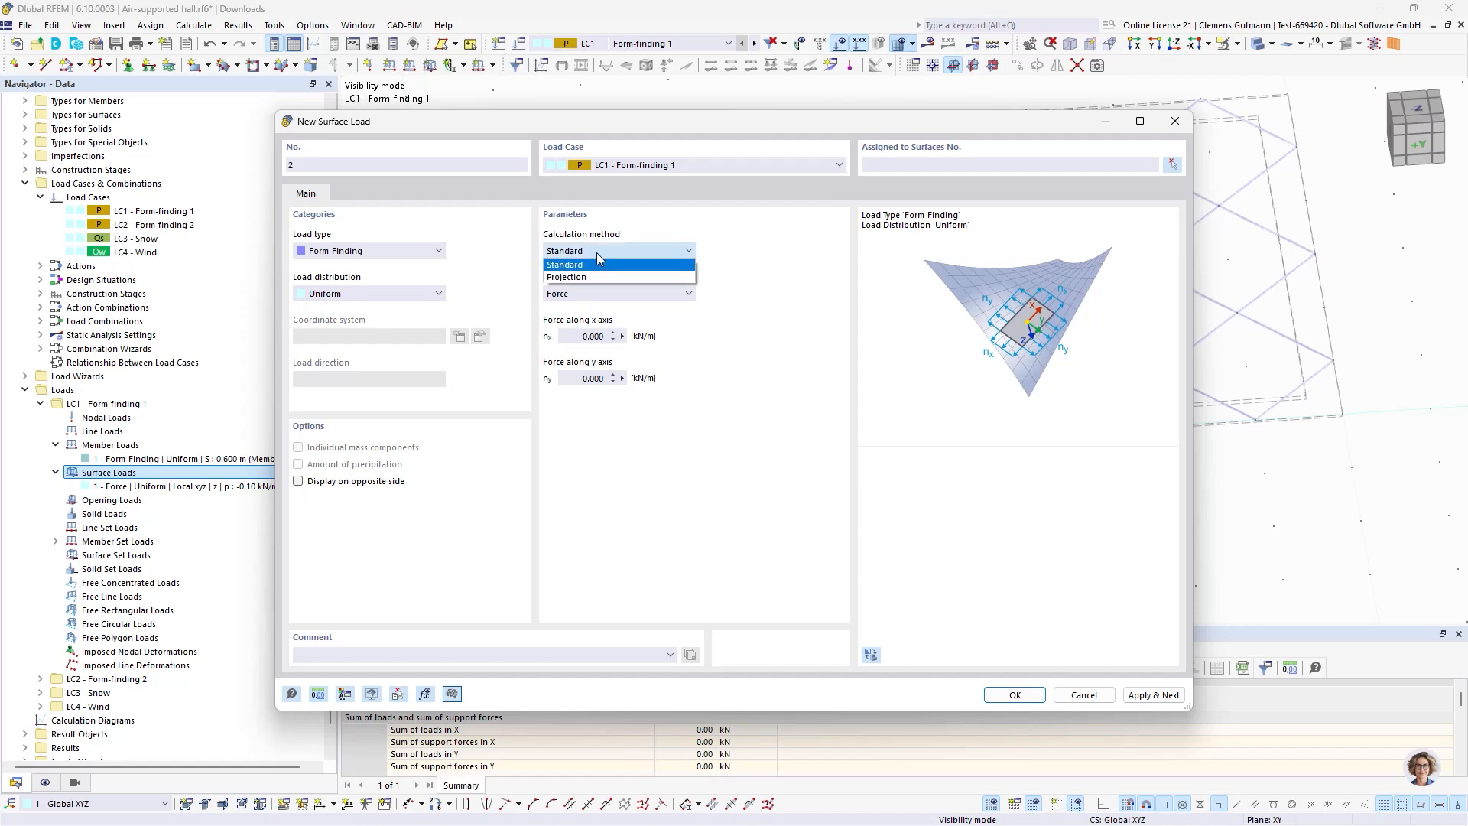
pyautogui.click(620, 247)
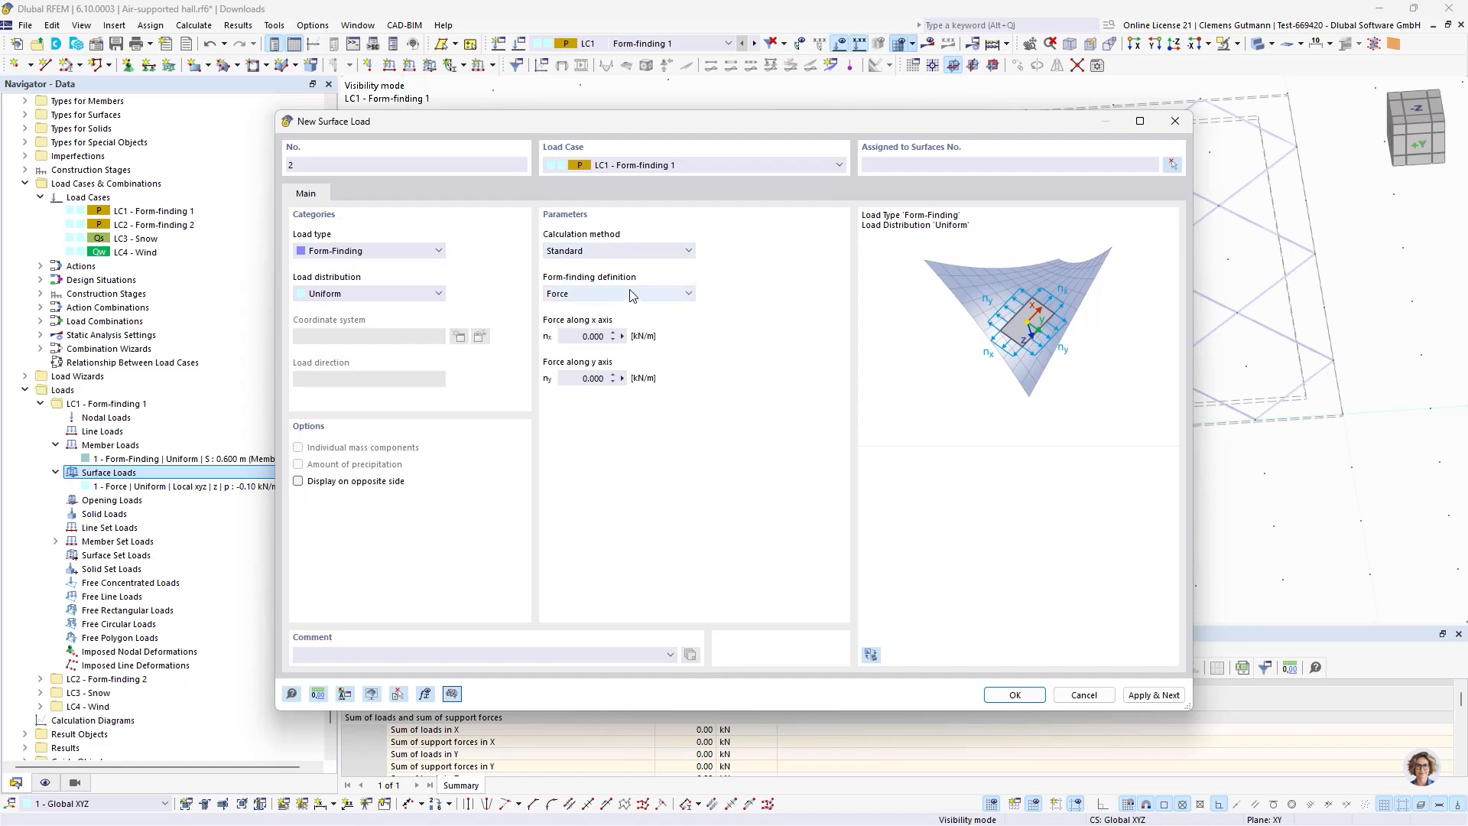
# Set the form-finding forces along x and y to 0.100 kN/m, assign the load to the membrane surface and create it.
pyautogui.click(574, 334)
pyautogui.write('0,1')
pyautogui.press('Tab')
pyautogui.press('Tab')
pyautogui.click(1090, 164)
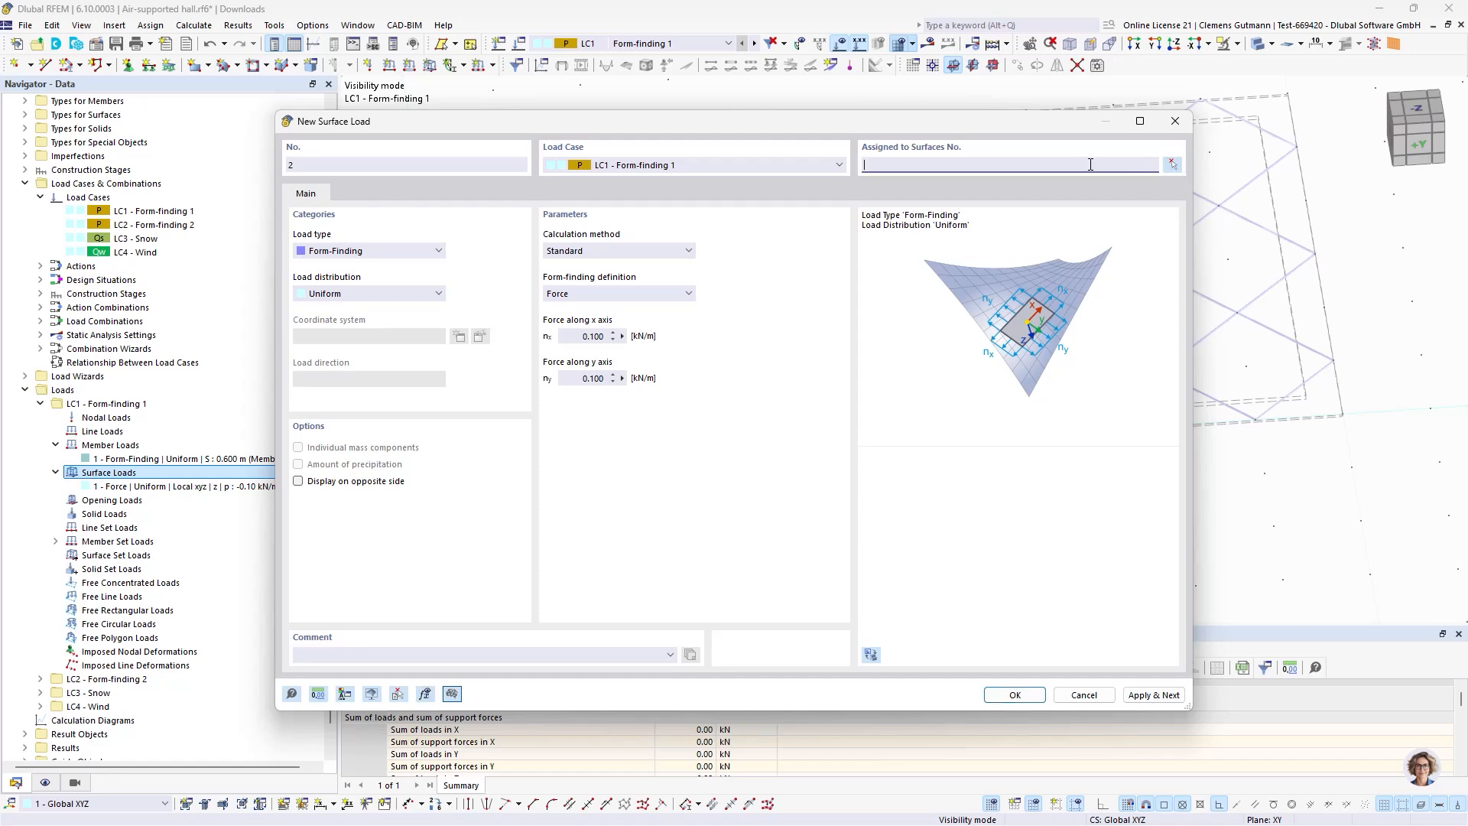
pyautogui.click(1016, 696)
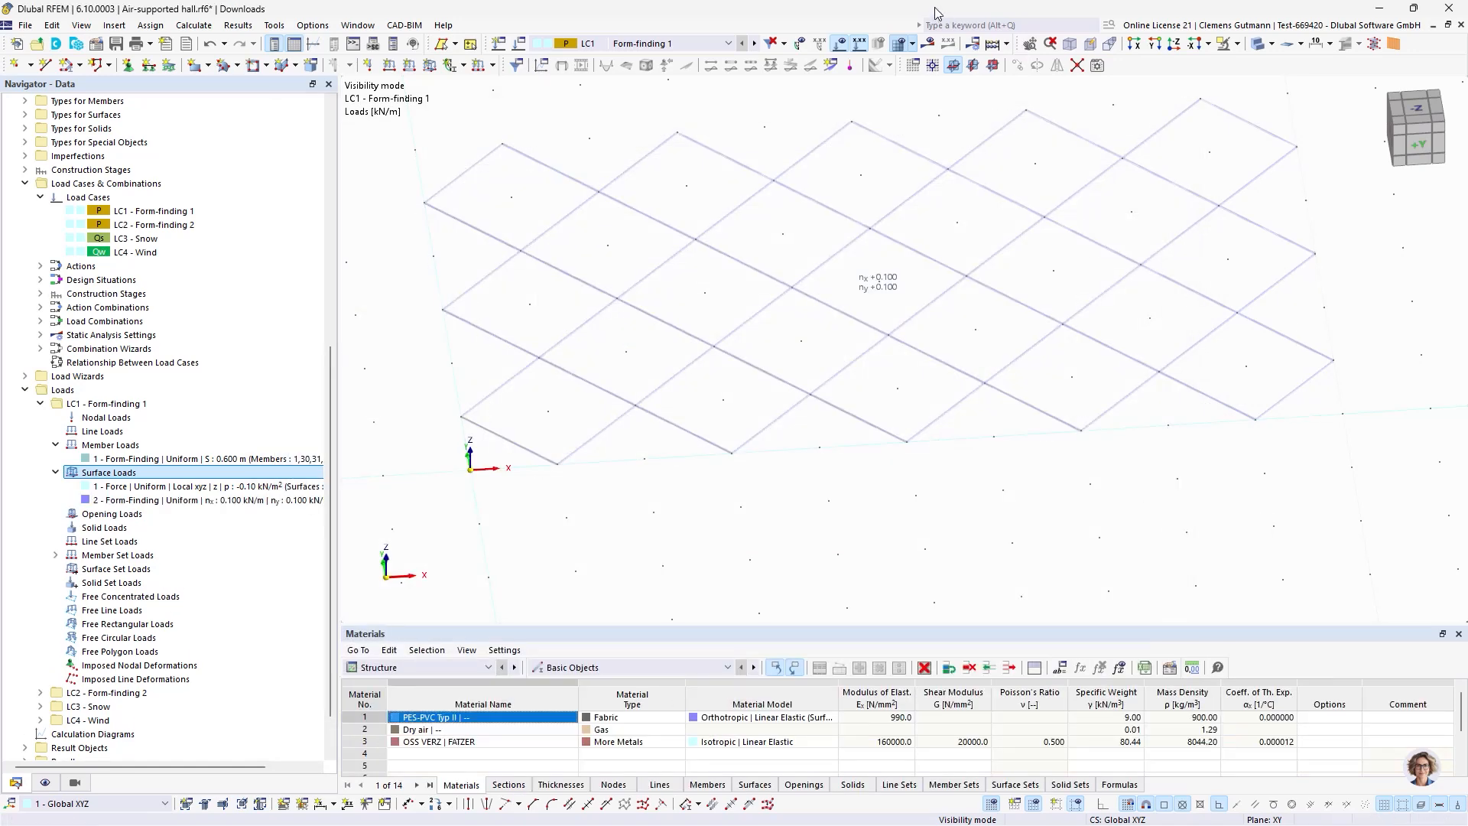
# Activate construction stage CS1 - Form-finding 1 and show its calculated results.
pyautogui.click(648, 44)
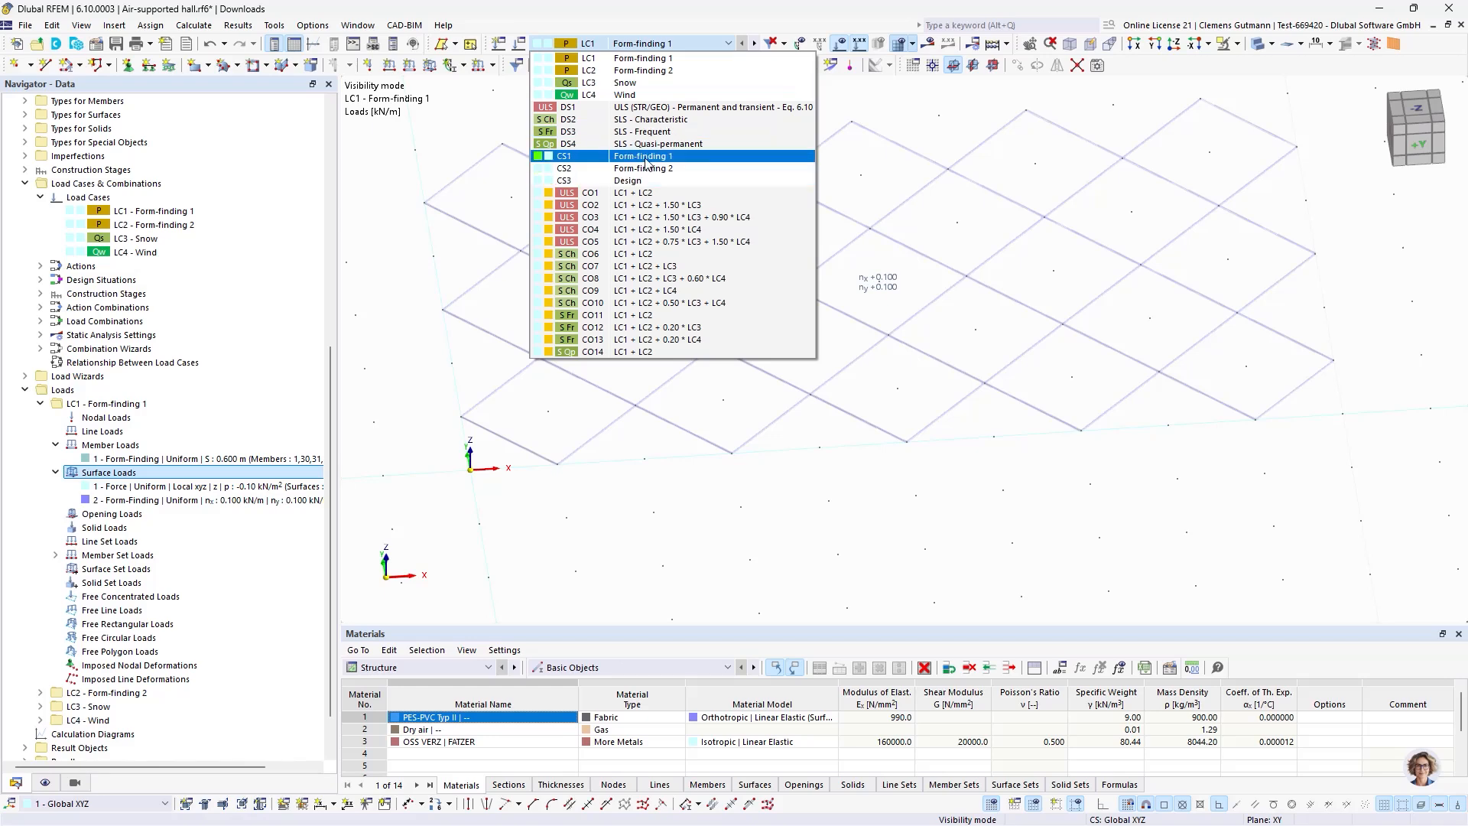
pyautogui.click(646, 157)
pyautogui.click(930, 44)
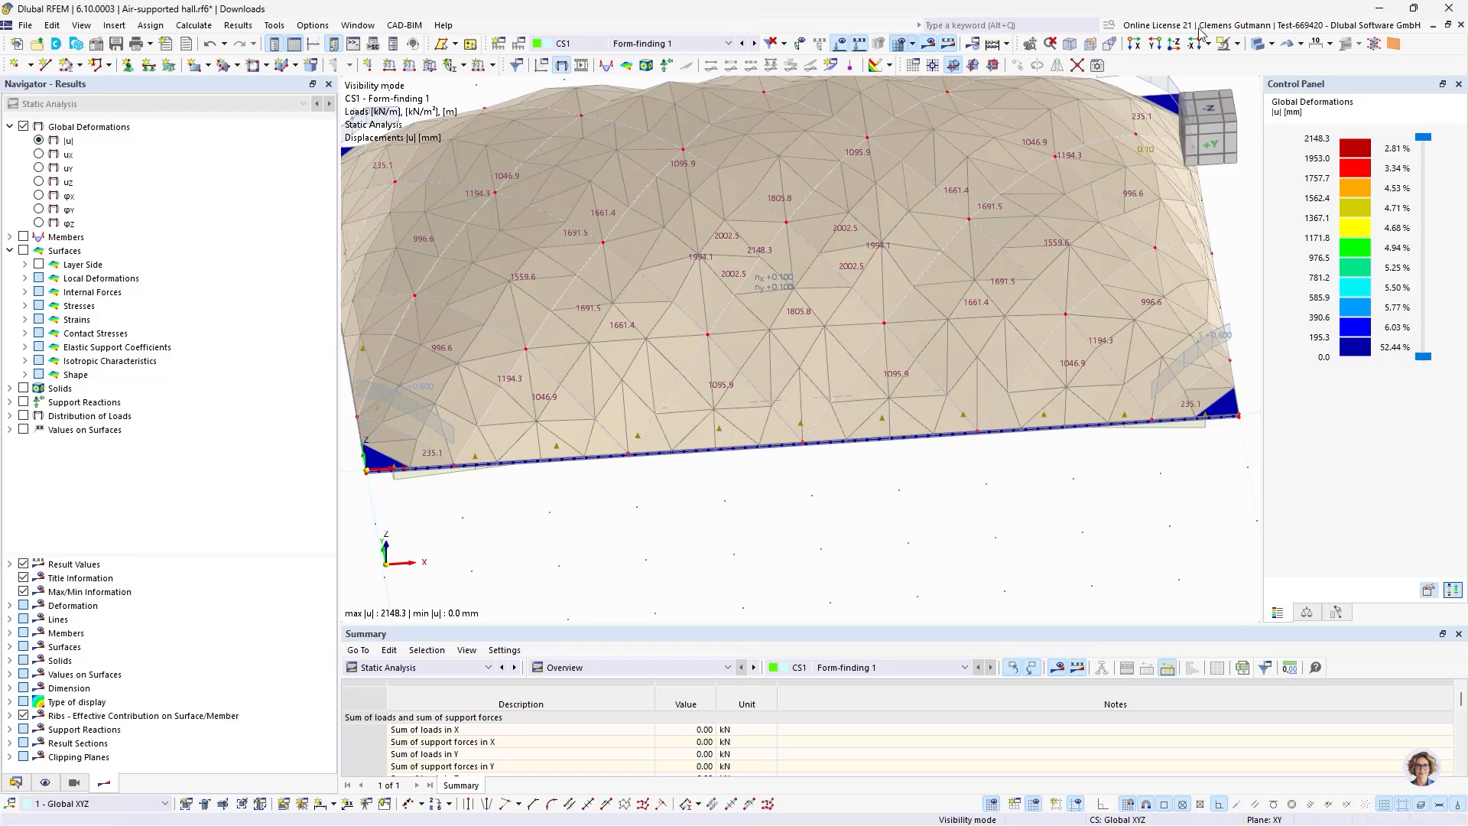
# Examine the form-found membrane shape from the side and up close at the corner near the origin.
pyautogui.scroll(-2, 992, 235)
pyautogui.keyDown('ctrl'); pyautogui.moveTo(772, 478); pyautogui.dragTo(721, 390, button='middle'); pyautogui.keyUp('ctrl')
pyautogui.click(1213, 147)
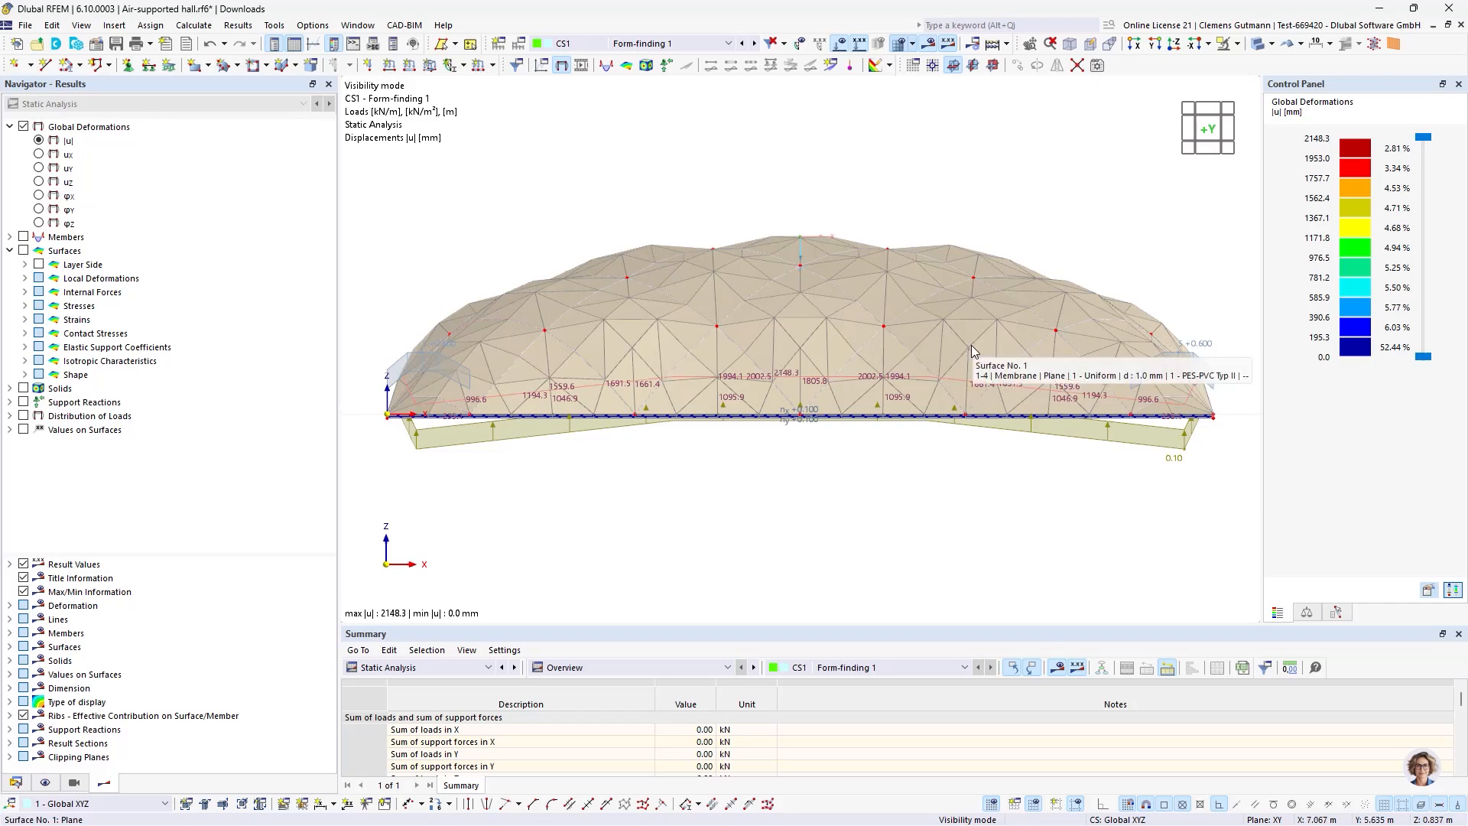
pyautogui.keyDown('ctrl'); pyautogui.moveTo(841, 480); pyautogui.dragTo(738, 544, button='middle'); pyautogui.keyUp('ctrl')
pyautogui.moveTo(612, 556); pyautogui.dragTo(703, 411, button='middle')
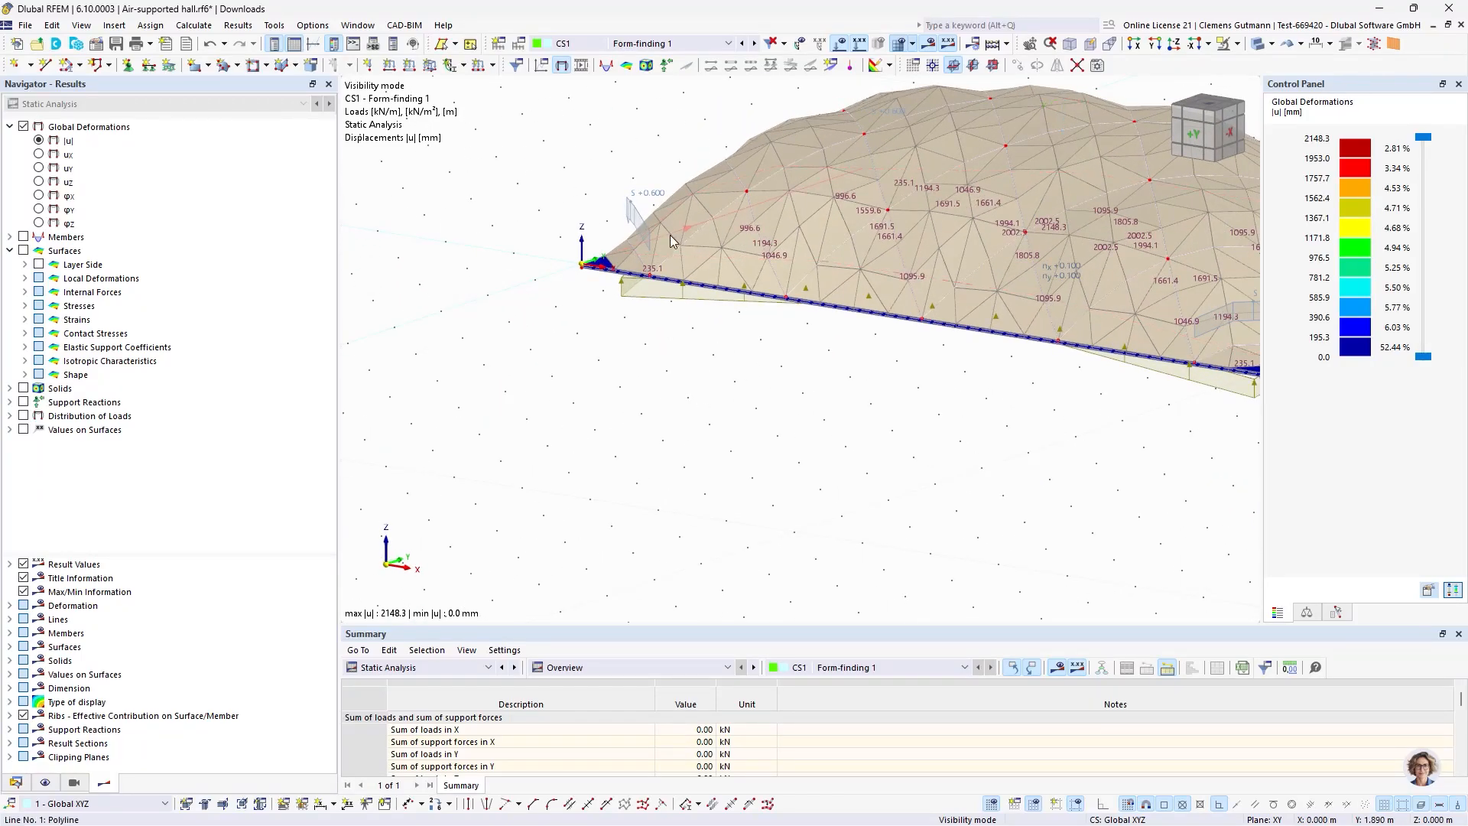
pyautogui.scroll(2, 669, 236)
pyautogui.scroll(2, 600, 264)
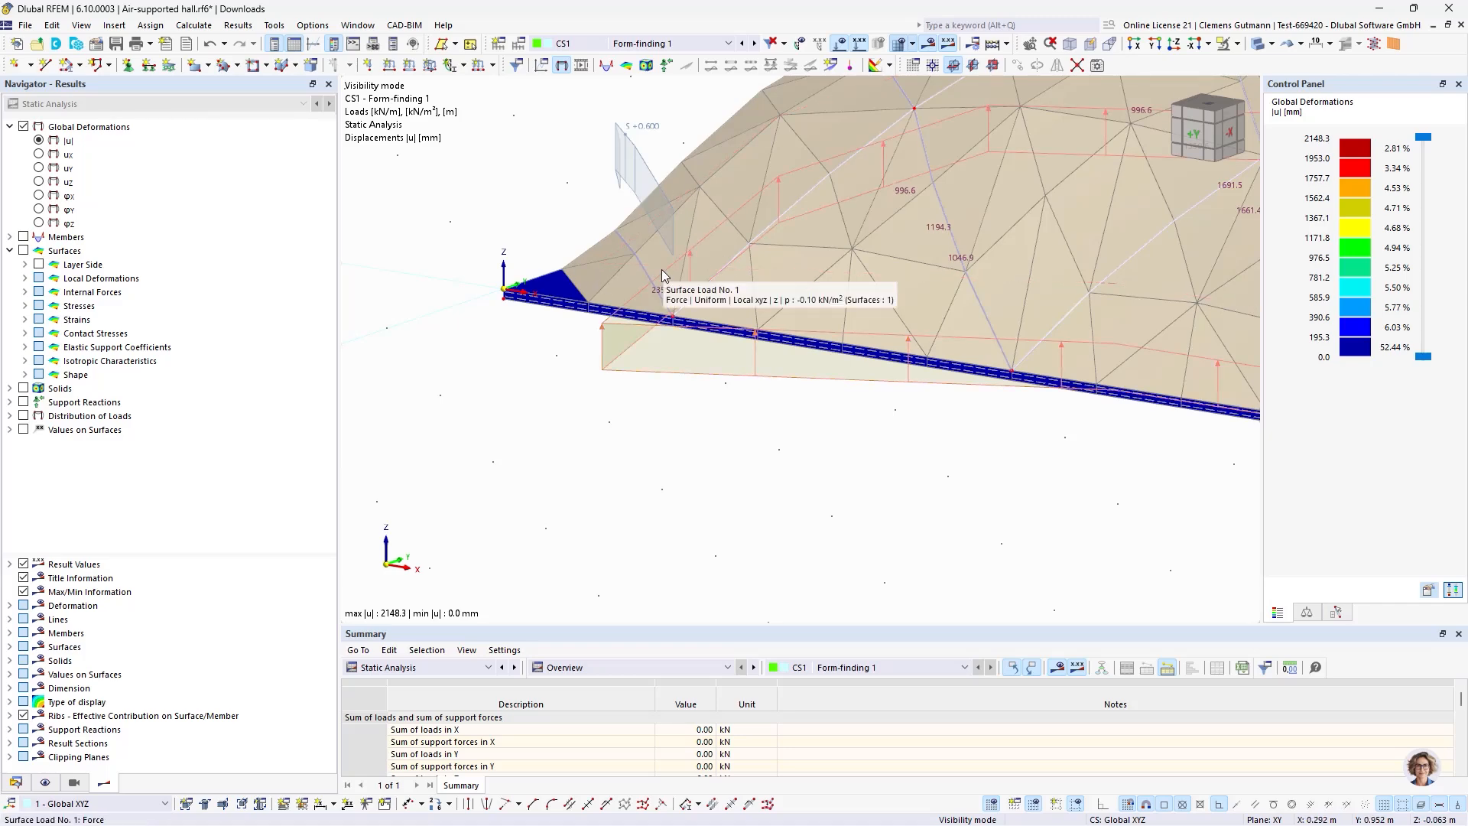
pyautogui.scroll(-2, 601, 277)
pyautogui.scroll(3, 732, 275)
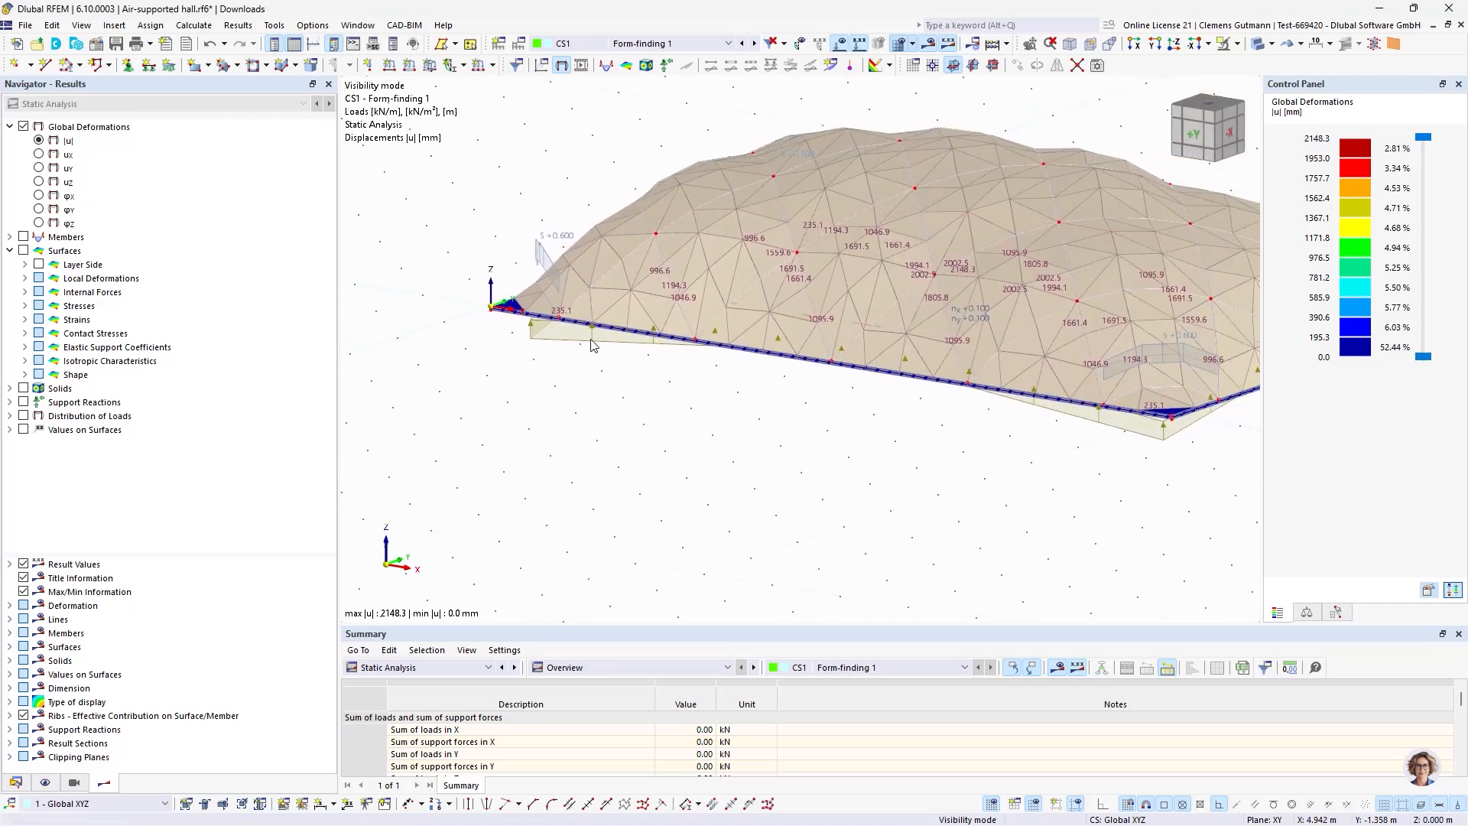
pyautogui.scroll(2, 700, 243)
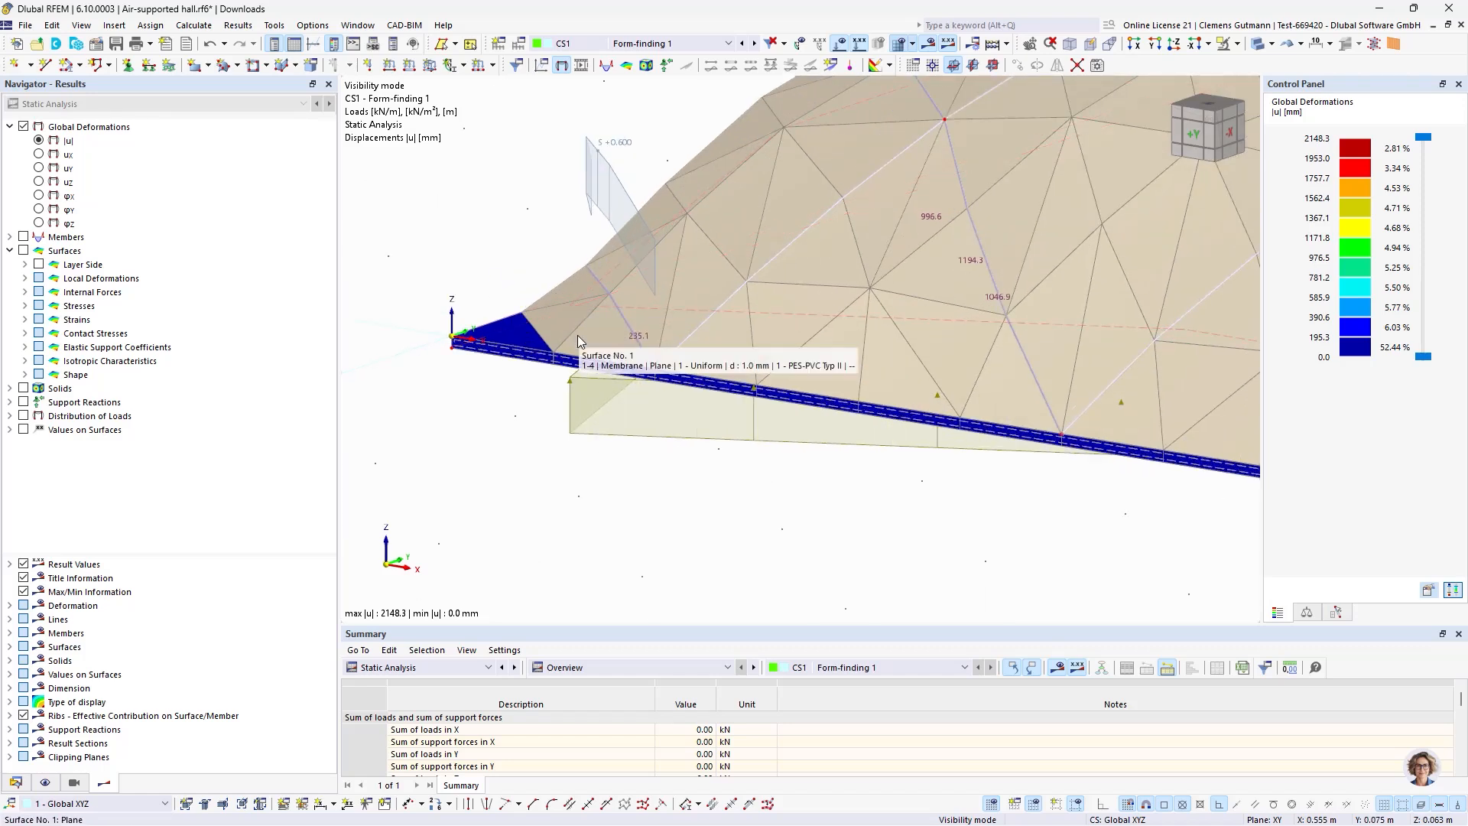
# Set the mesh's target length of finite elements to 0.2 m and recalculate CS1.
pyautogui.click(238, 25)
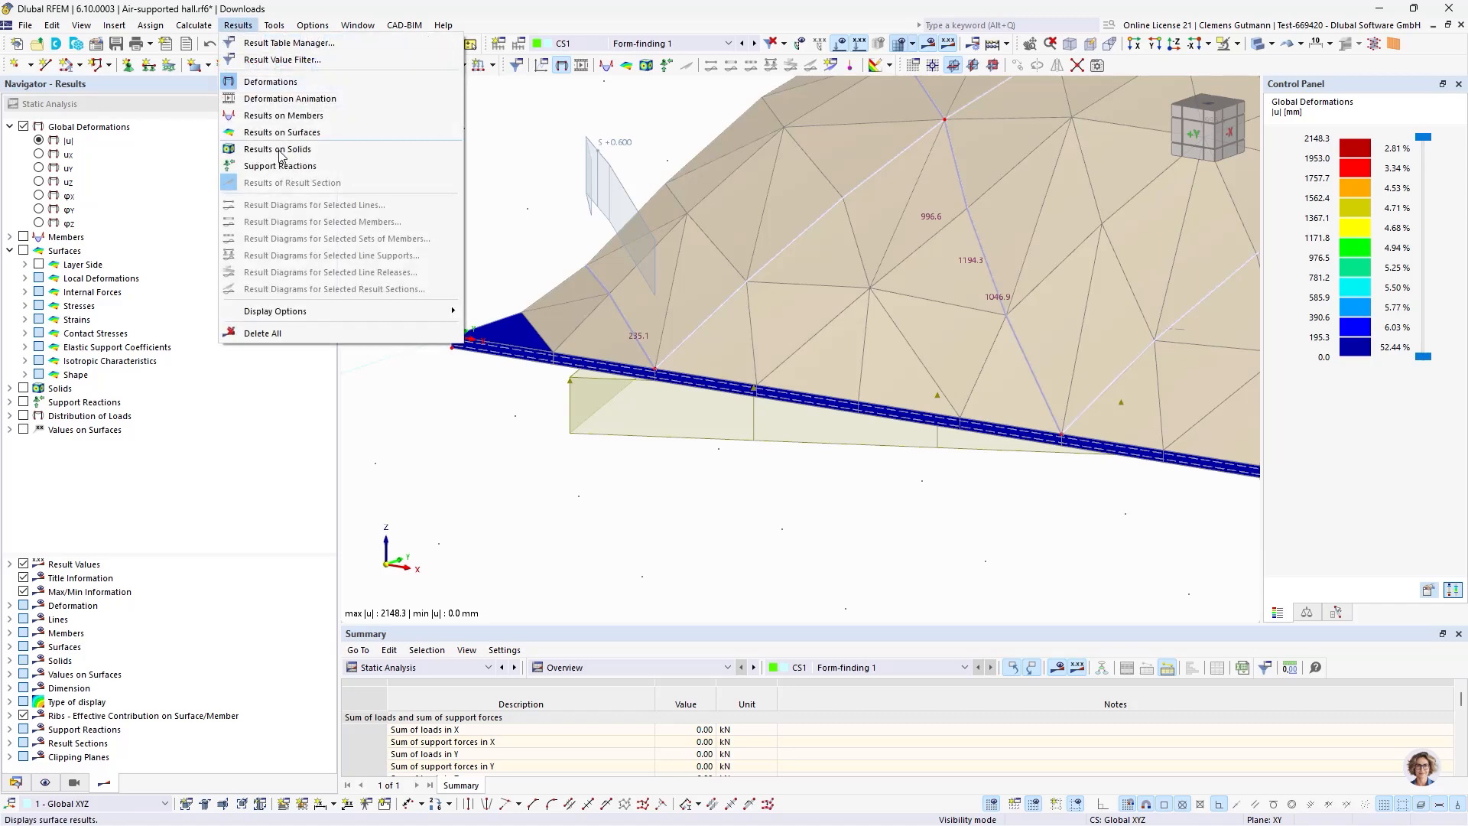
pyautogui.moveTo(193, 24)
pyautogui.click(227, 294)
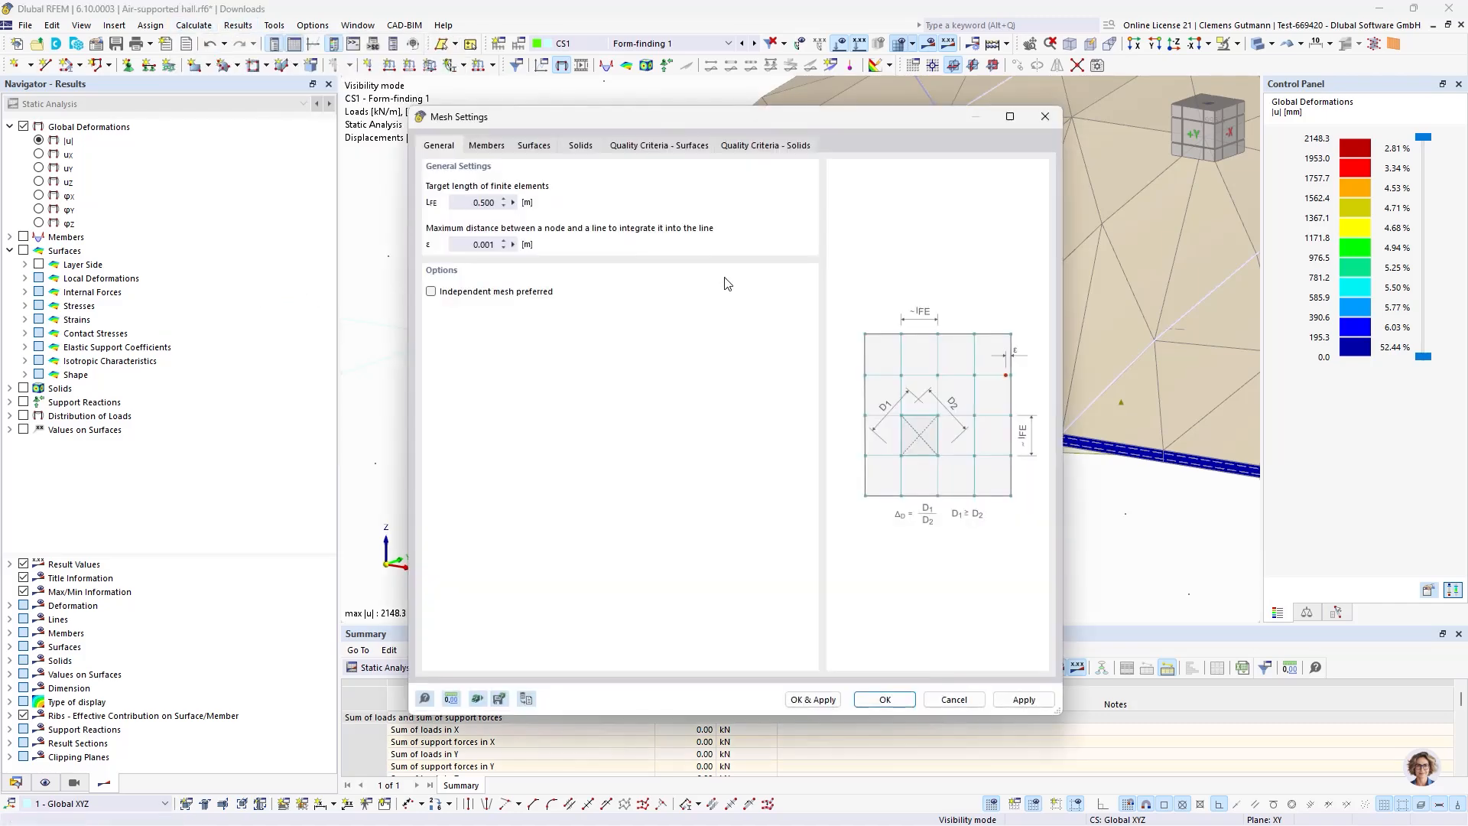
pyautogui.doubleClick(465, 204)
pyautogui.write('0,2')
pyautogui.press('Tab')
pyautogui.click(885, 700)
pyautogui.click(932, 45)
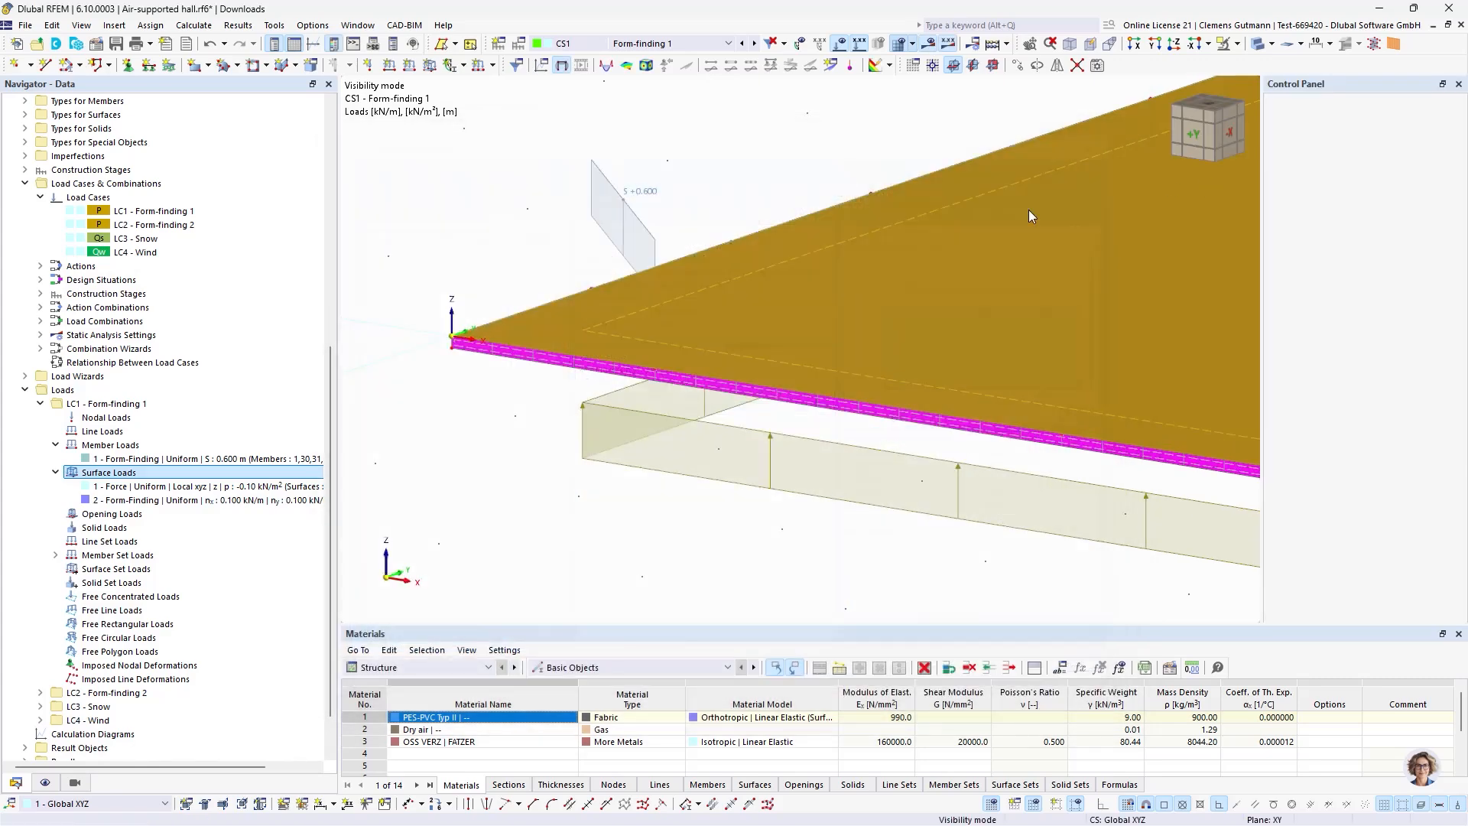
# Inspect the membrane shape with the refined mesh, including the corner near the origin and the side profile.
pyautogui.scroll(-4, 575, 287)
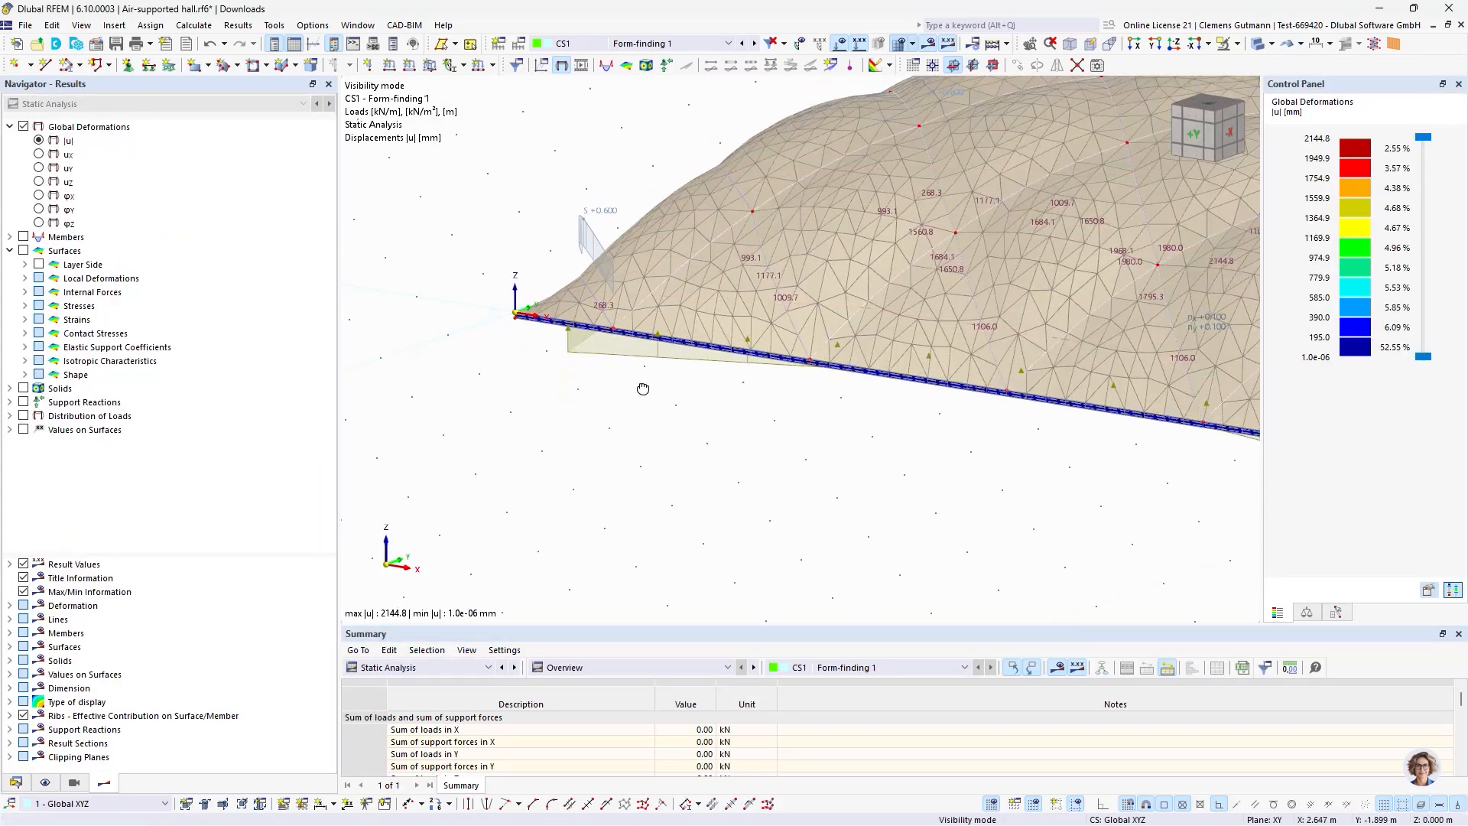
pyautogui.keyDown('ctrl'); pyautogui.moveTo(642, 390); pyautogui.dragTo(680, 407, button='middle'); pyautogui.keyUp('ctrl')
pyautogui.scroll(3, 587, 312)
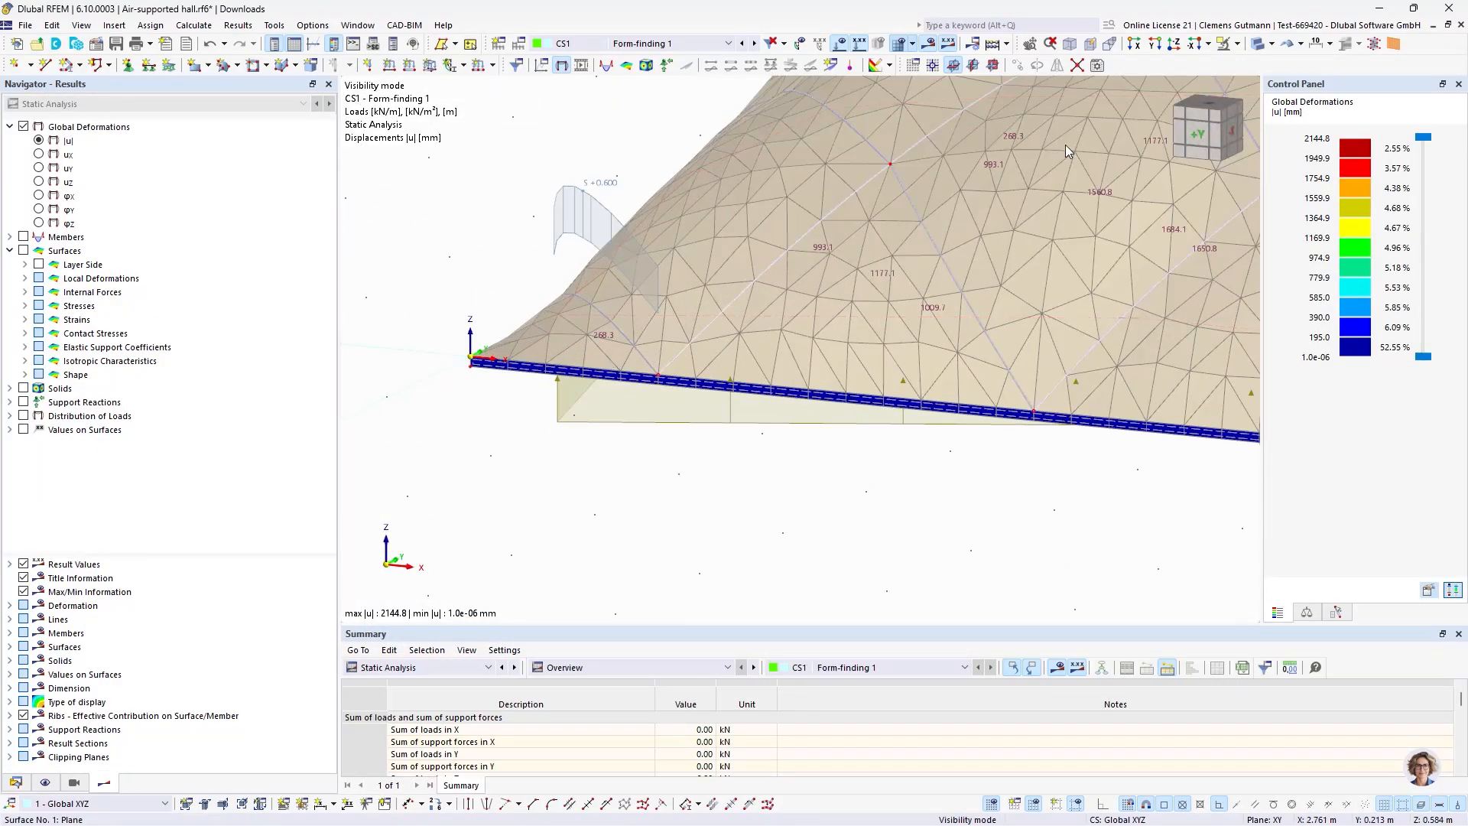
pyautogui.click(1229, 134)
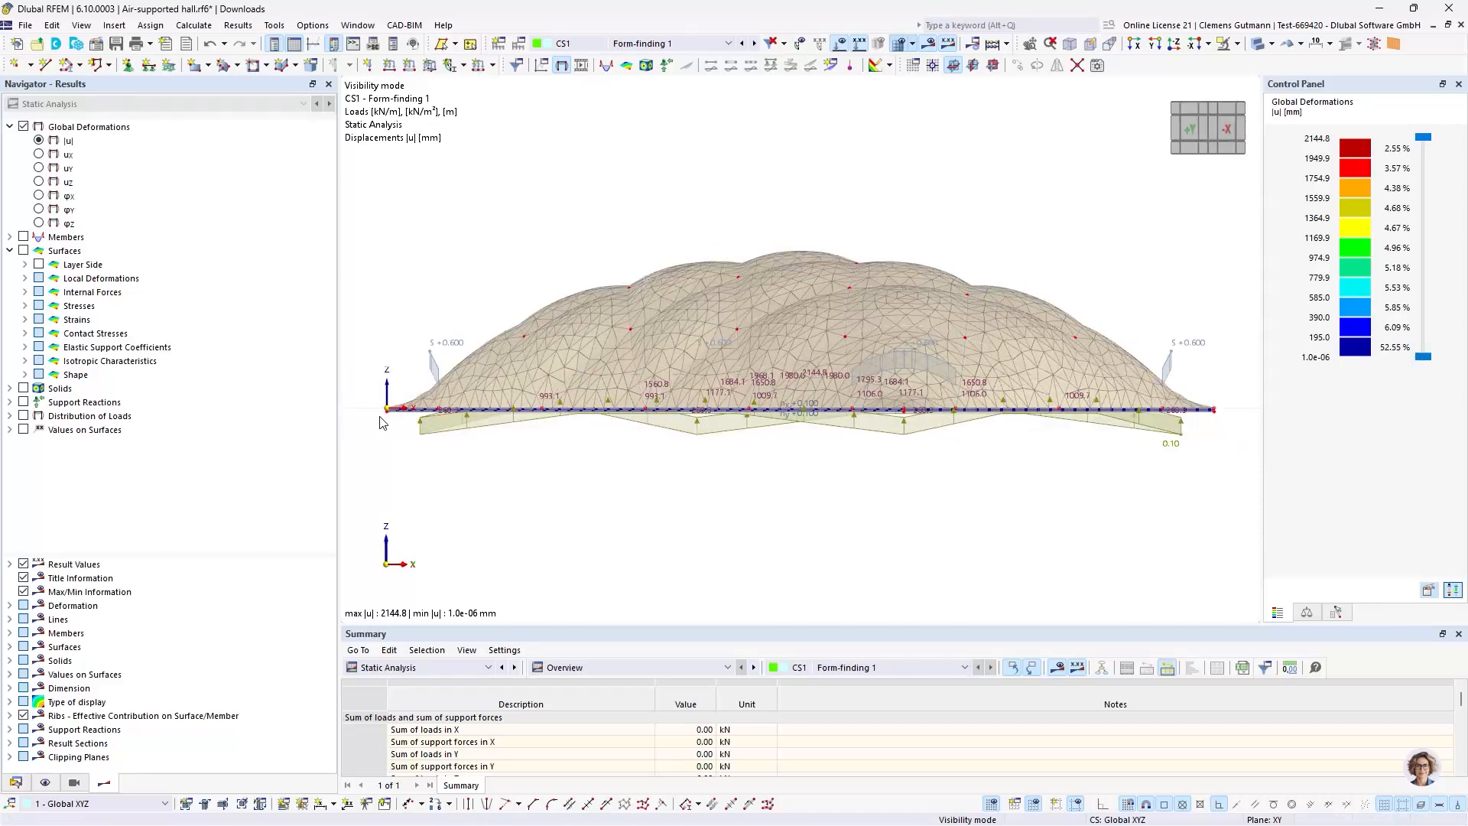
pyautogui.scroll(4, 462, 425)
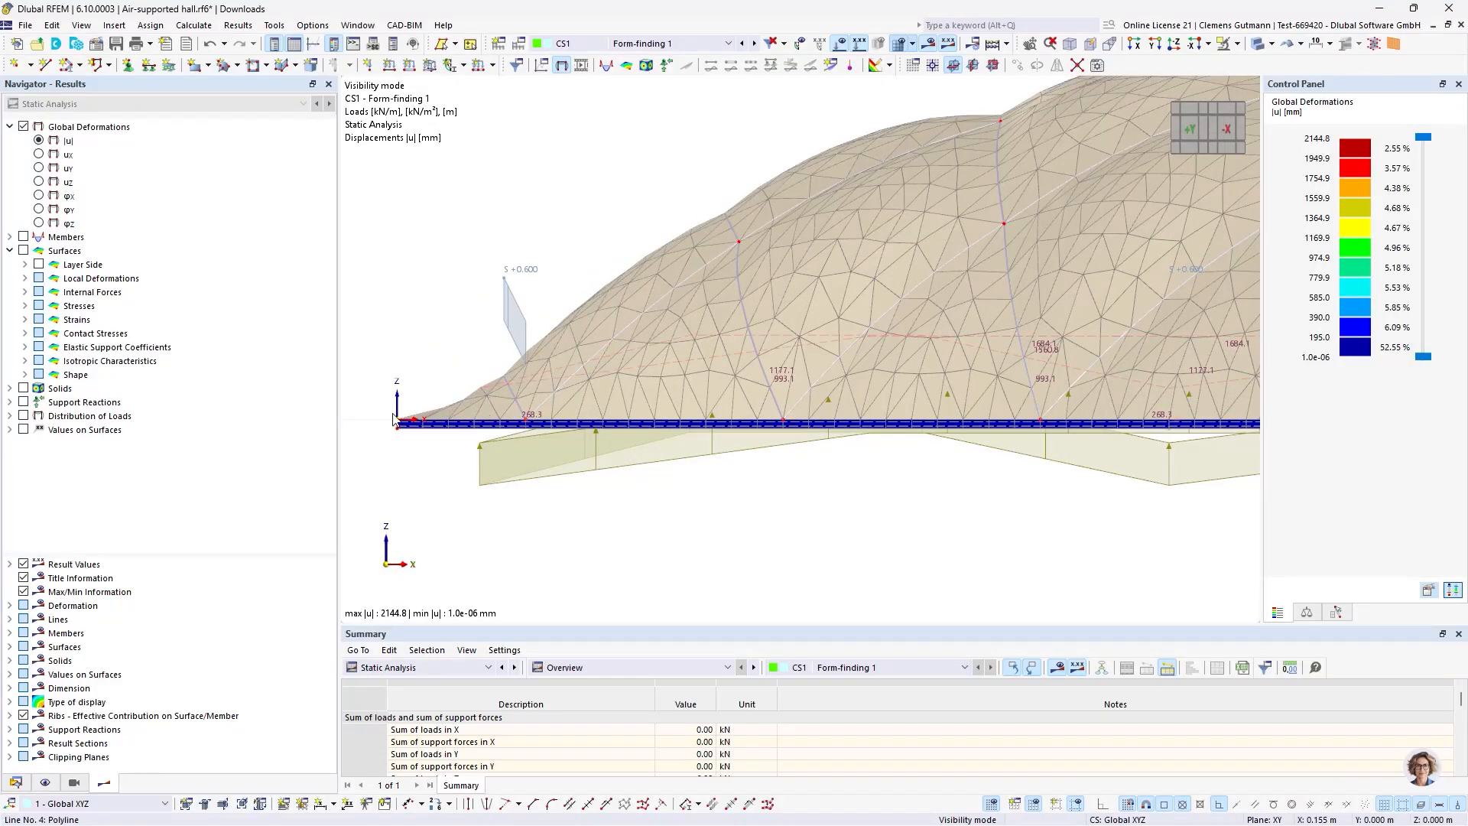
pyautogui.scroll(-3, 542, 317)
pyautogui.keyDown('ctrl'); pyautogui.moveTo(633, 420); pyautogui.dragTo(764, 547, button='middle'); pyautogui.keyUp('ctrl')
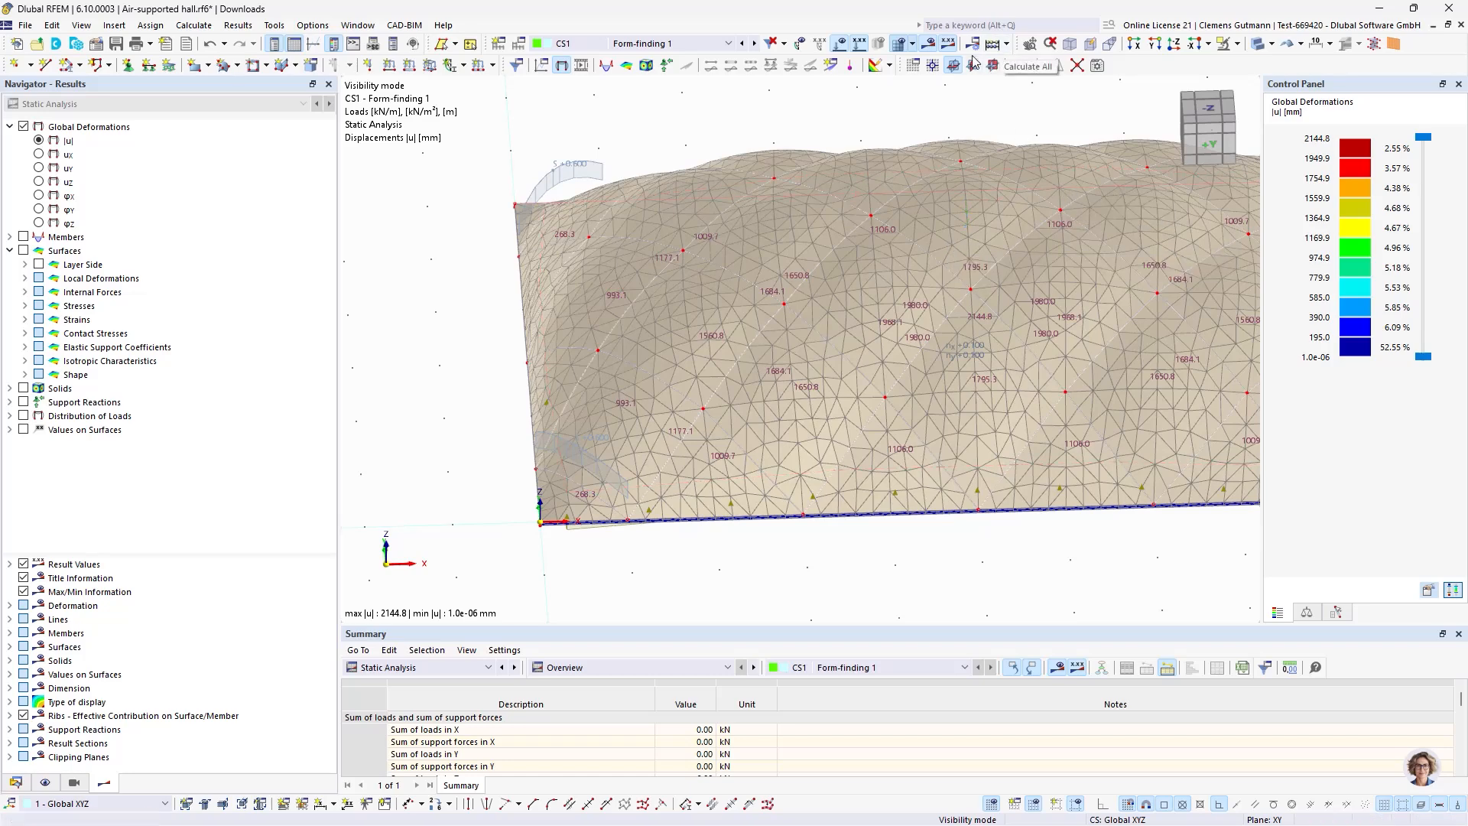
# Hide the results, the form-found shape and the loads, and show the flat model from above.
pyautogui.click(932, 44)
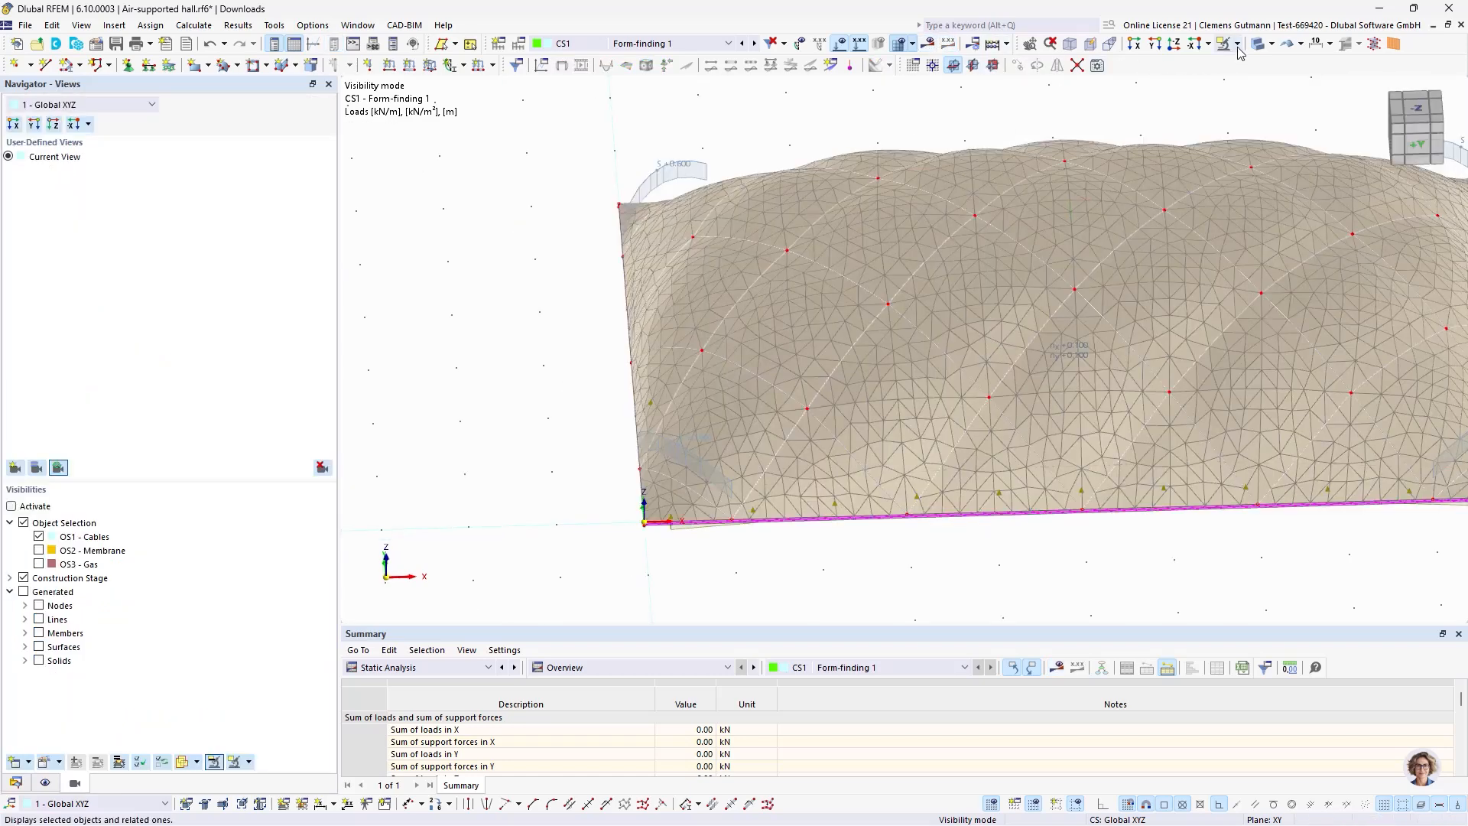
pyautogui.click(1287, 43)
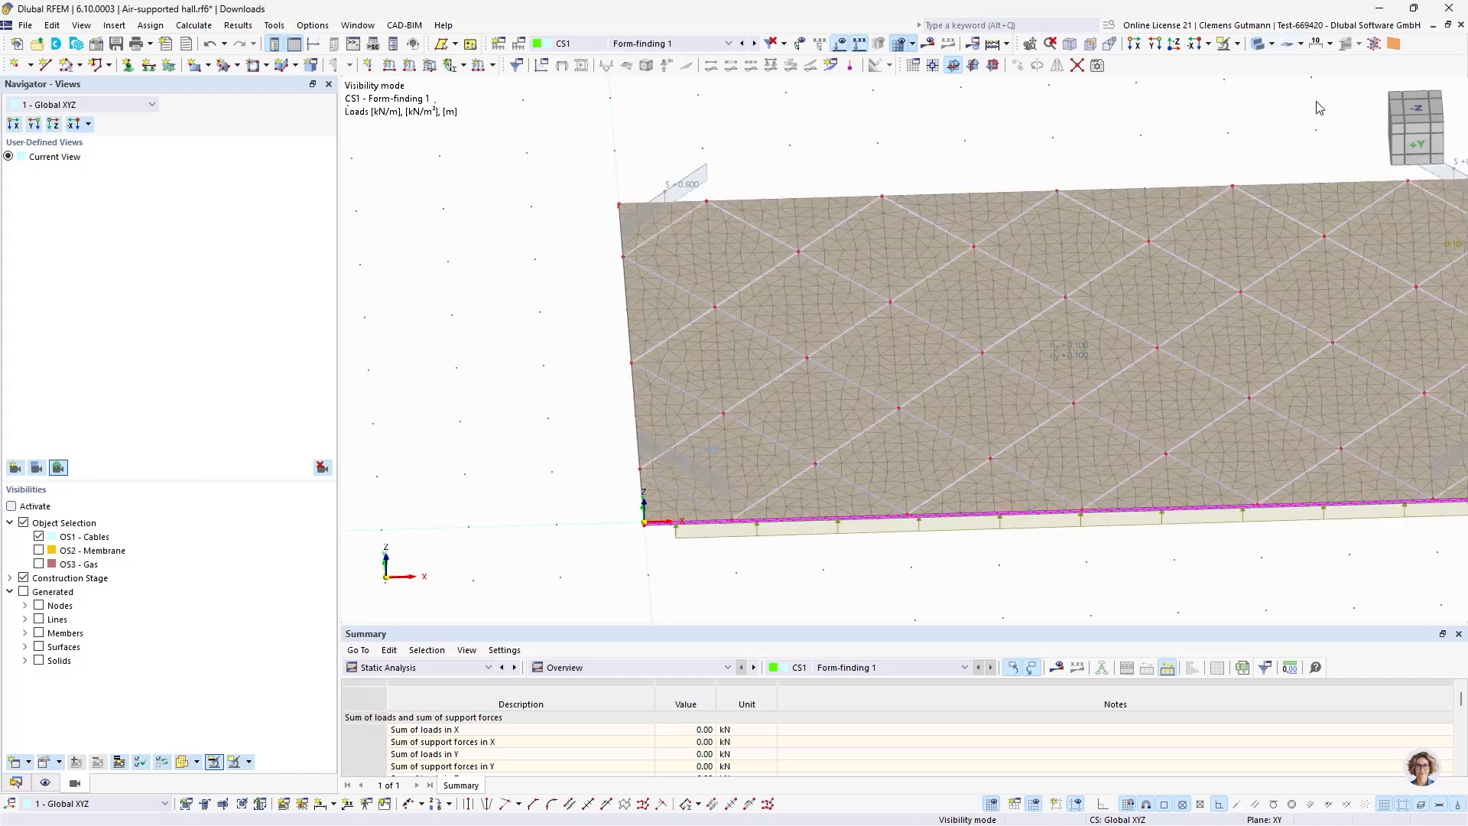
pyautogui.click(1415, 108)
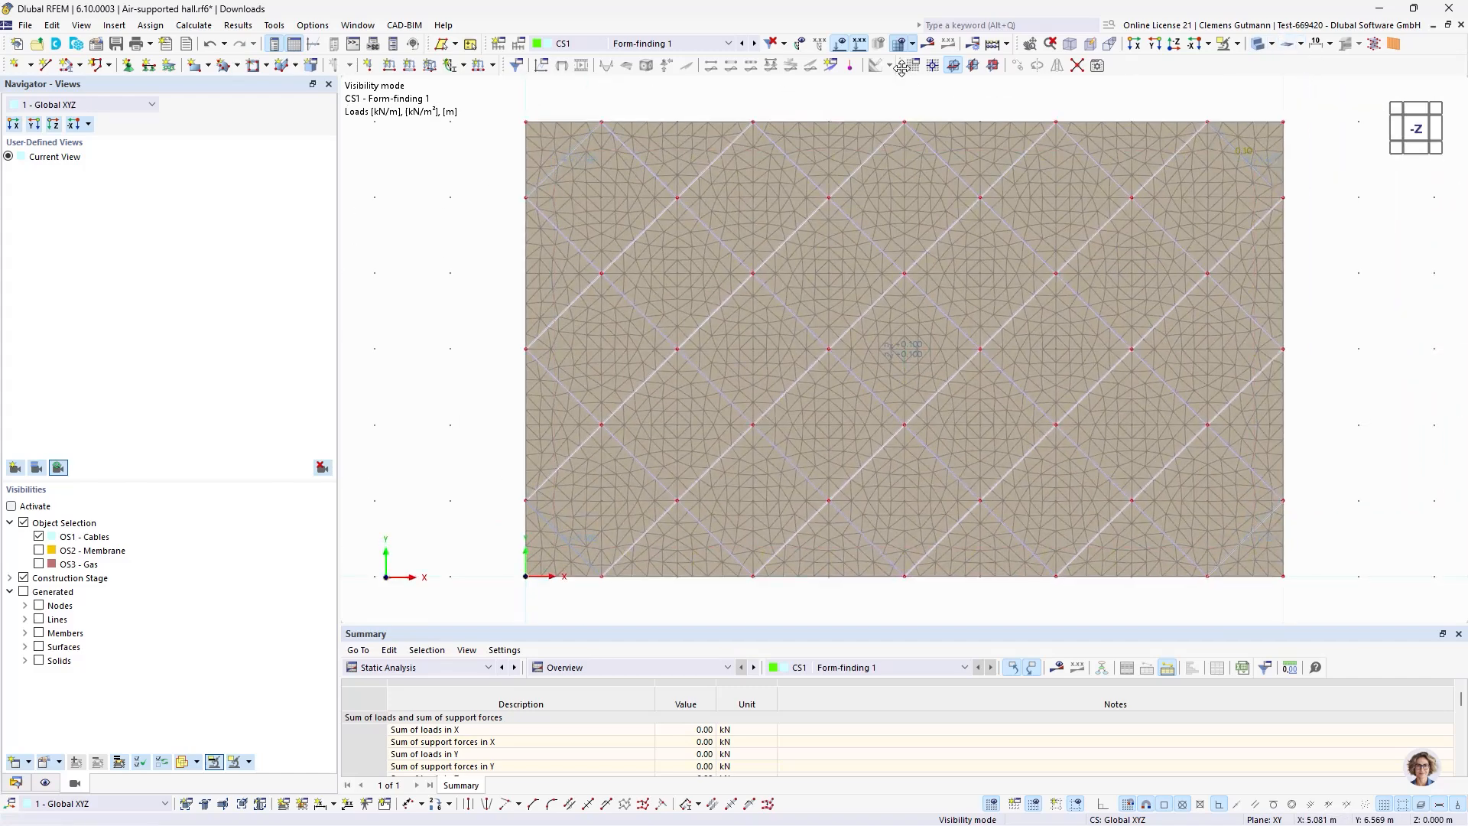
pyautogui.click(840, 44)
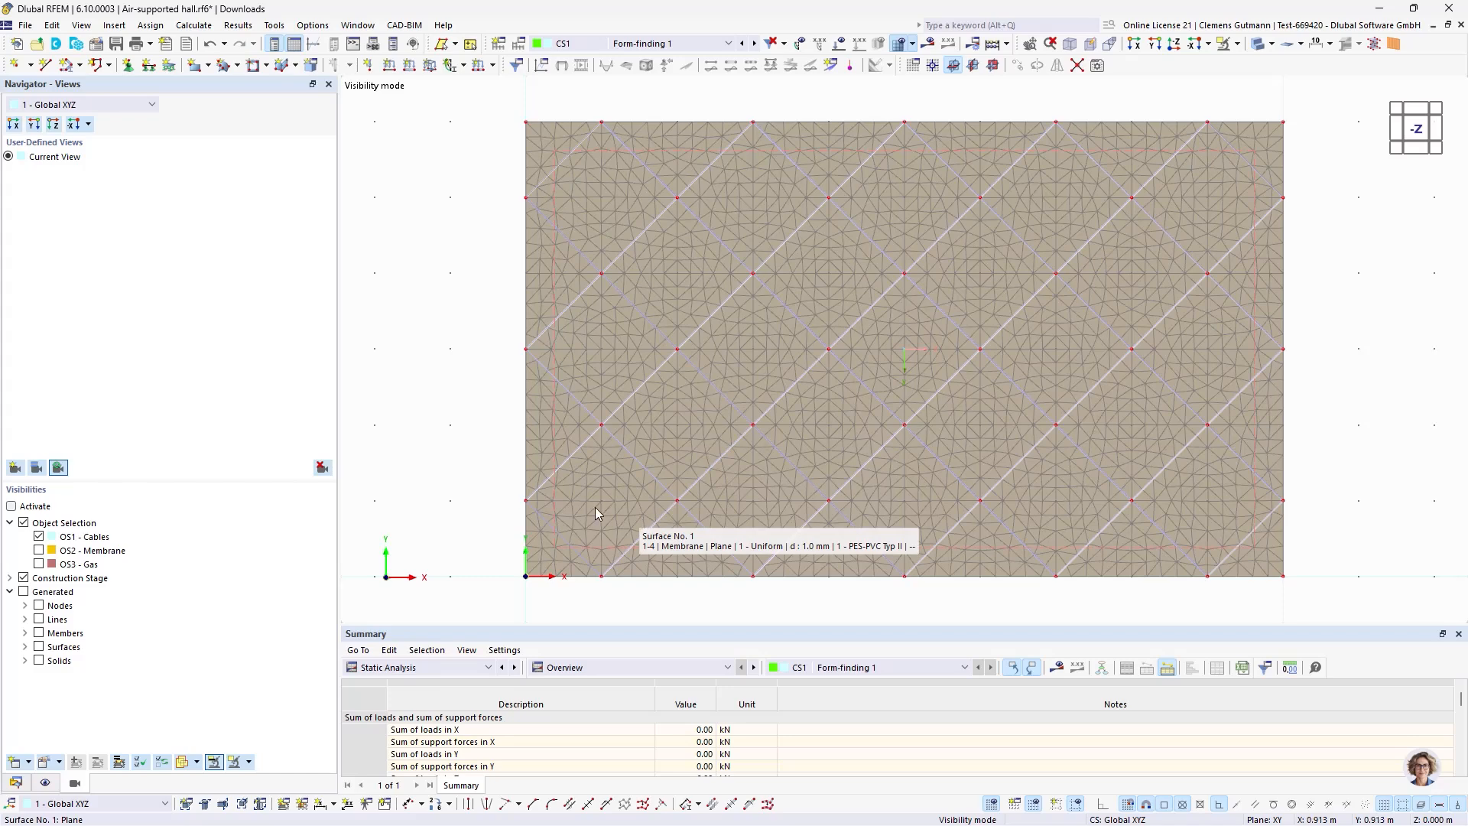
# Delete the gas solid together with its side and bottom surfaces below the membrane.
pyautogui.keyDown('ctrl'); pyautogui.moveTo(721, 604); pyautogui.dragTo(721, 455, button='middle'); pyautogui.keyUp('ctrl')
pyautogui.scroll(4, 700, 495)
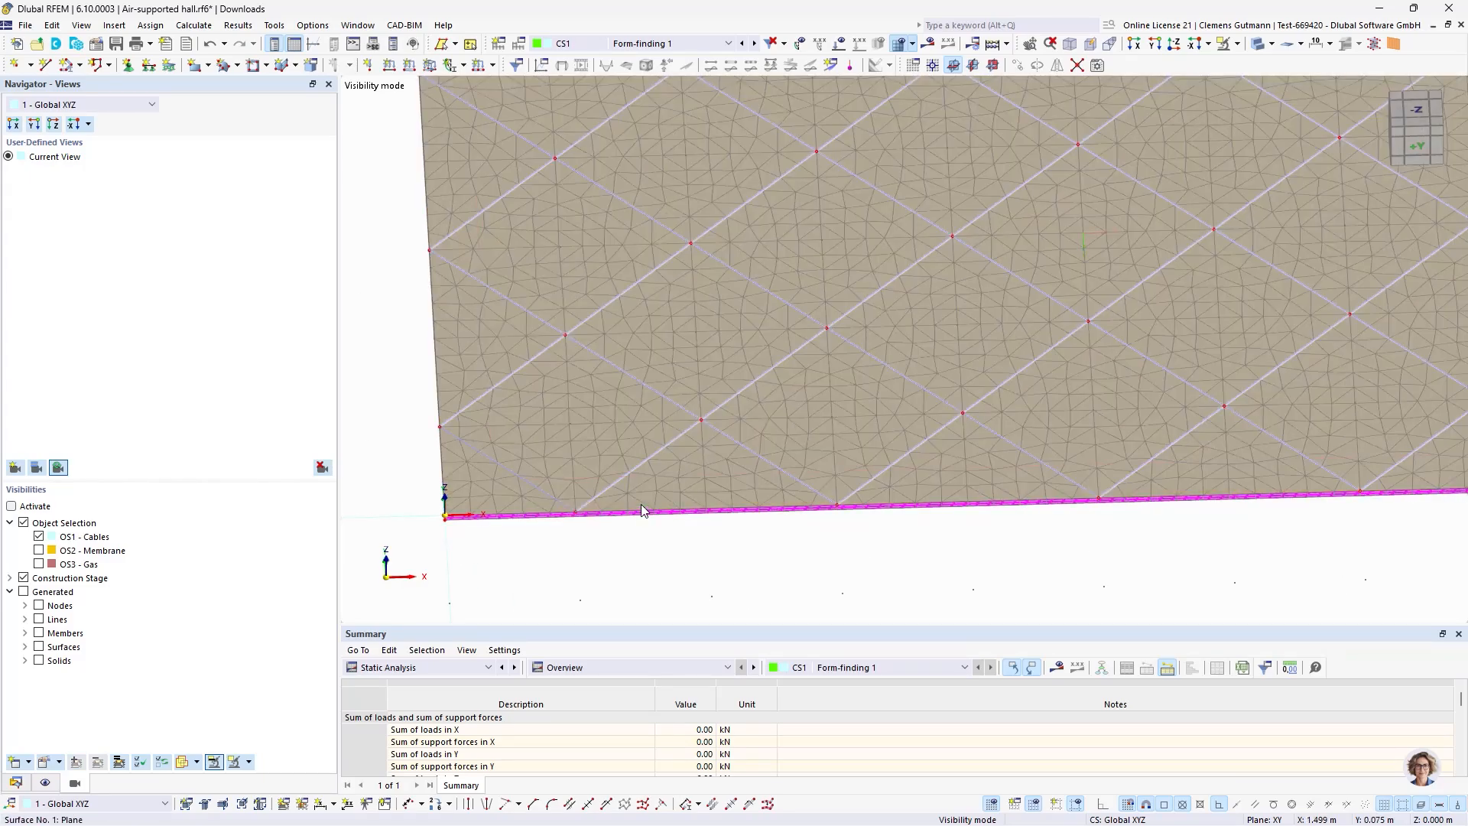
pyautogui.scroll(-2, 642, 503)
pyautogui.keyDown('ctrl'); pyautogui.moveTo(693, 562); pyautogui.dragTo(711, 301, button='middle'); pyautogui.keyUp('ctrl')
pyautogui.keyDown('ctrl'); pyautogui.moveTo(855, 224); pyautogui.dragTo(835, 341, button='middle'); pyautogui.keyUp('ctrl')
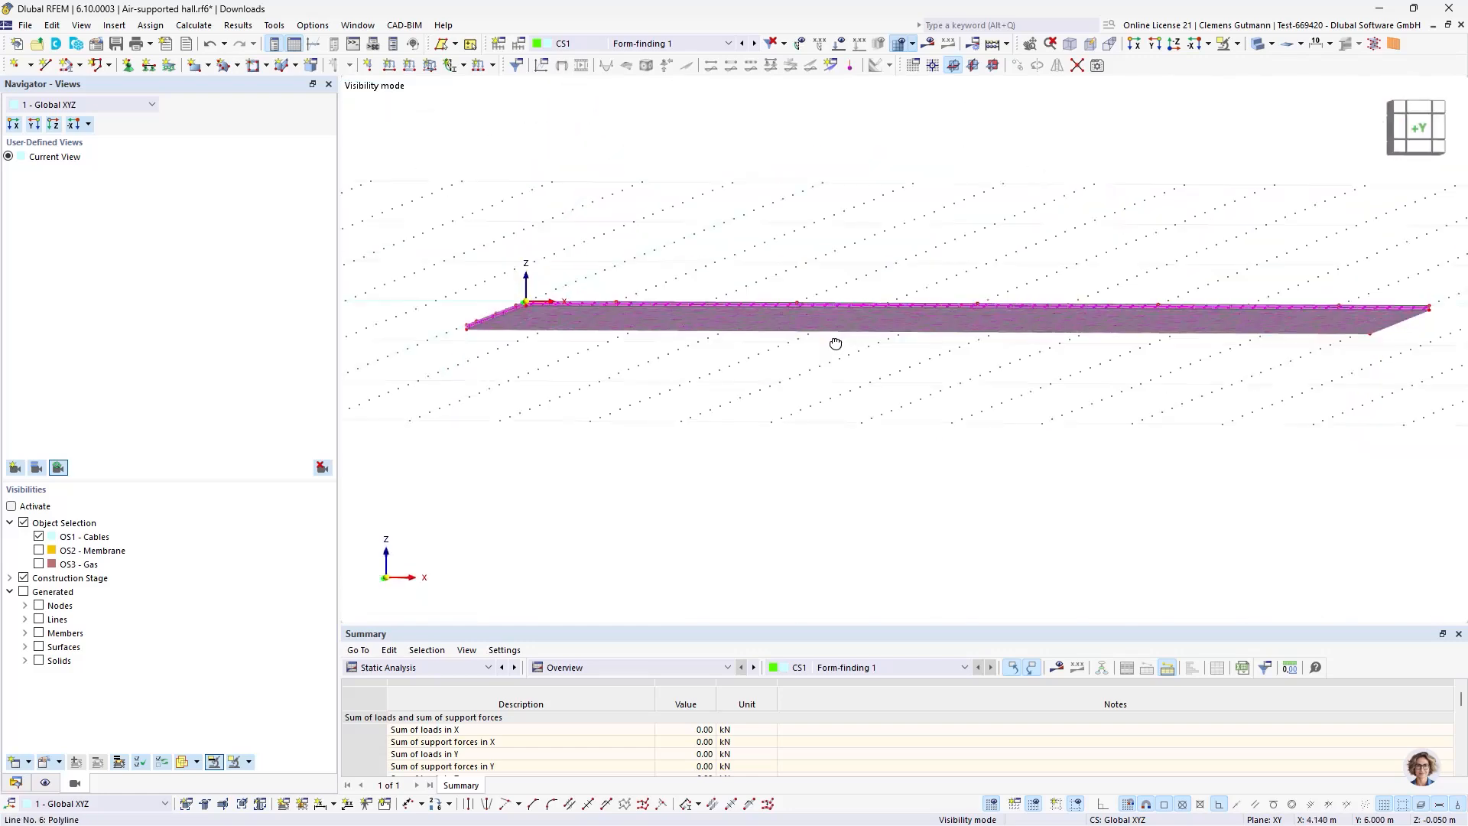
pyautogui.click(1423, 133)
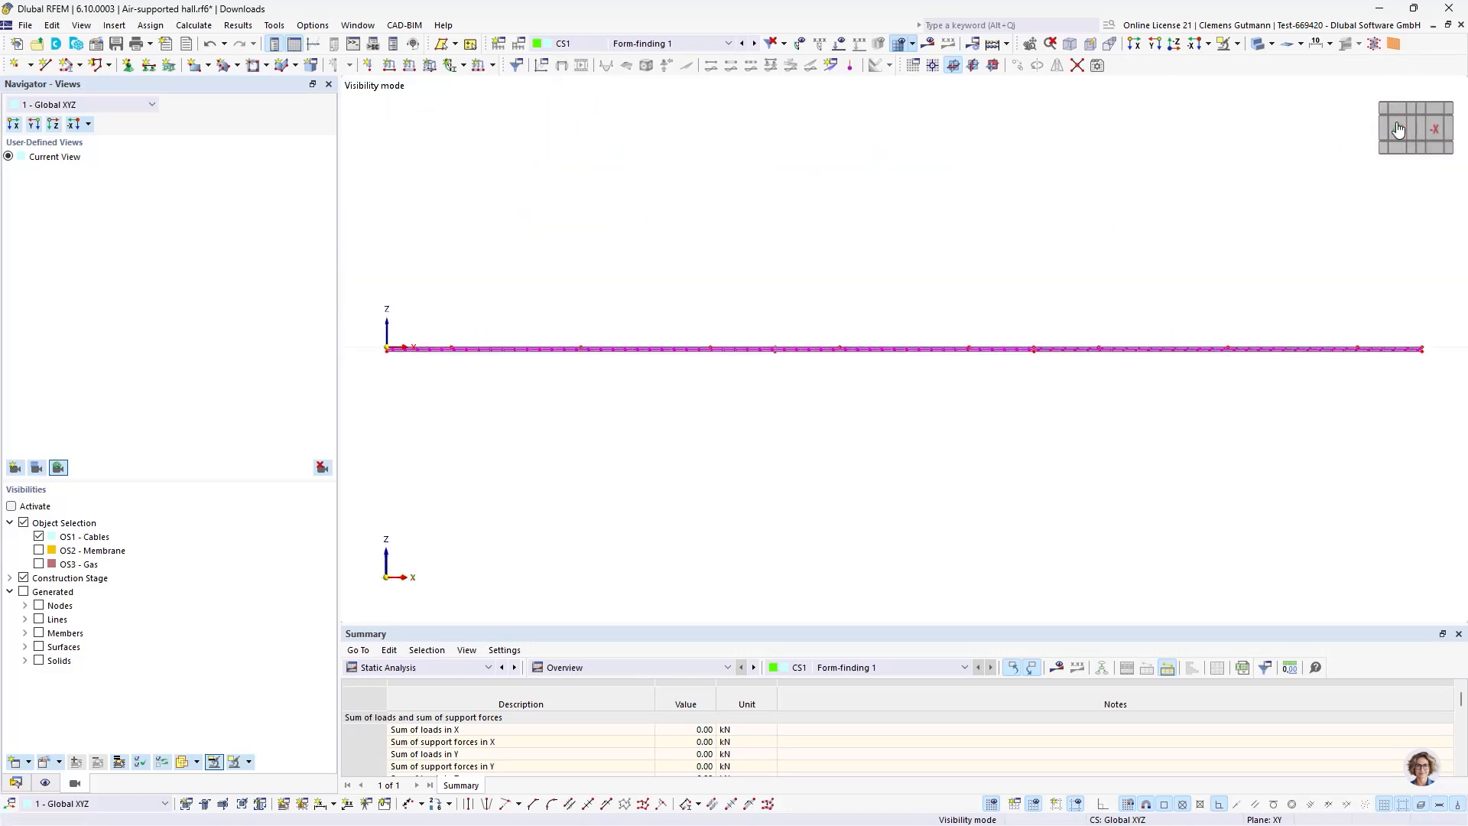
pyautogui.click(1418, 134)
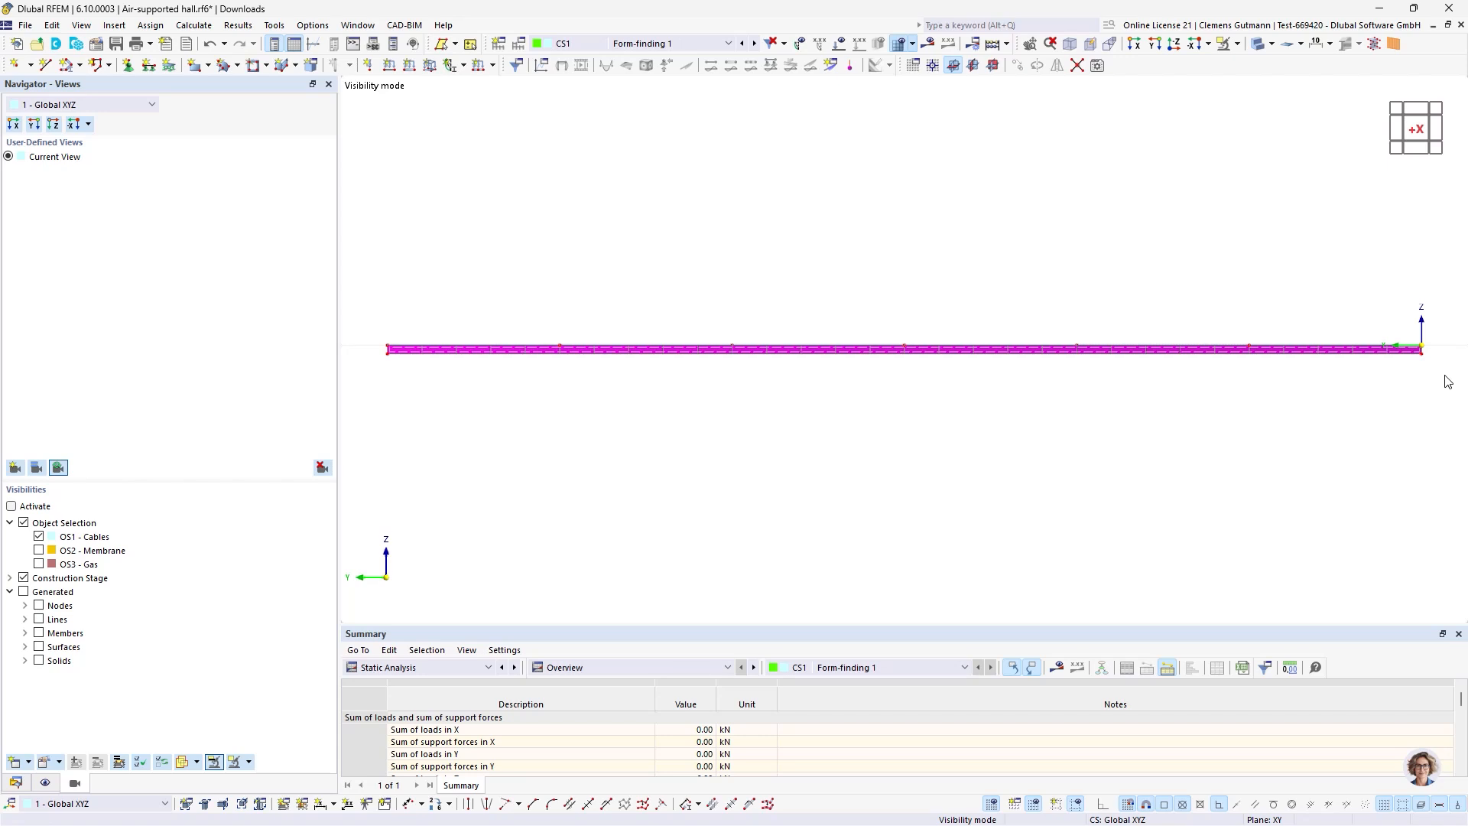
pyautogui.moveTo(1445, 378); pyautogui.dragTo(379, 354)
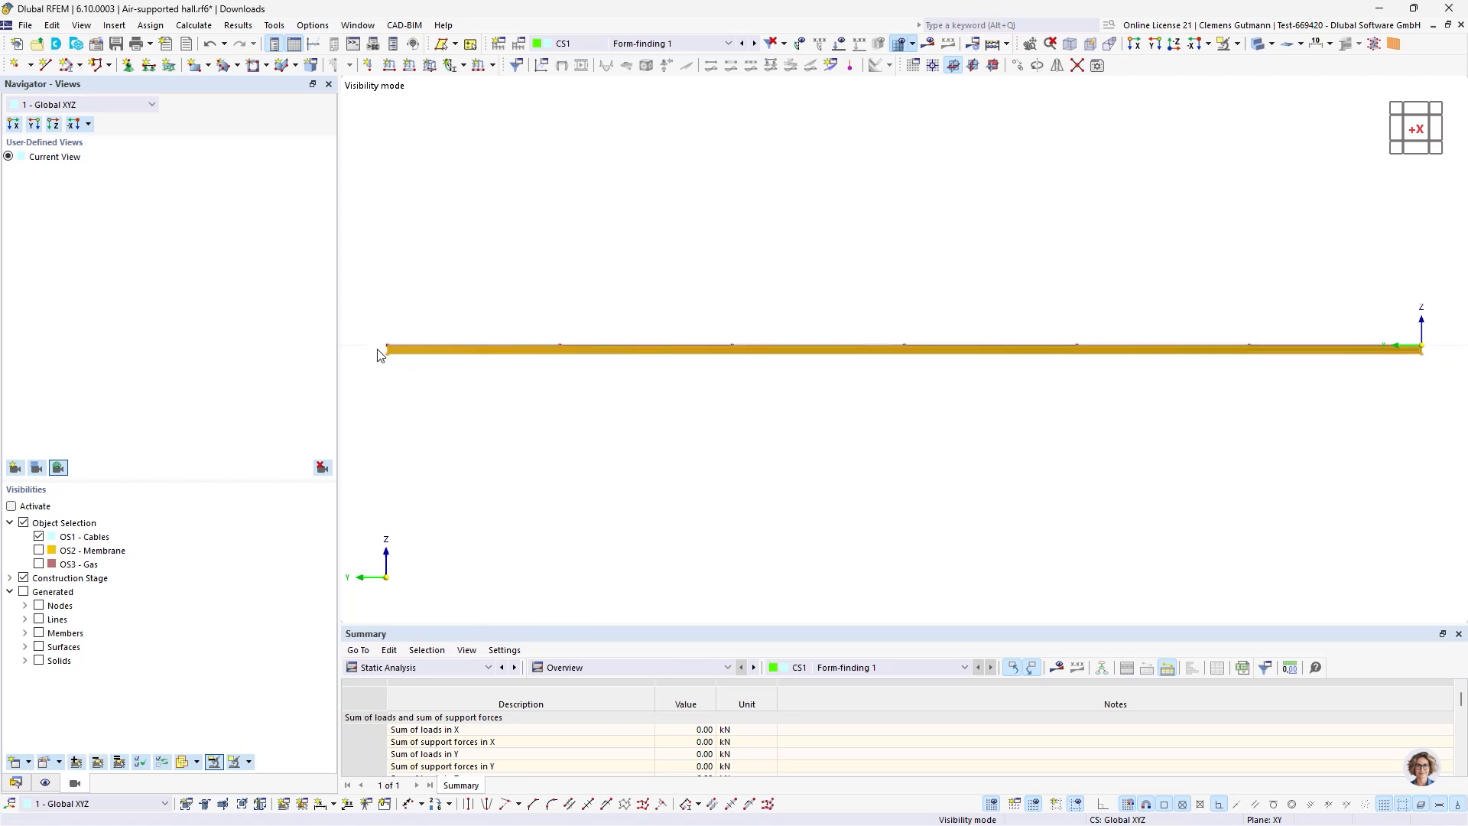
pyautogui.press('Delete')
# Divide the membrane surface with all intersecting lines.
pyautogui.keyDown('ctrl'); pyautogui.moveTo(795, 240); pyautogui.dragTo(590, 372, button='middle'); pyautogui.keyUp('ctrl')
pyautogui.scroll(-6, 699, 336)
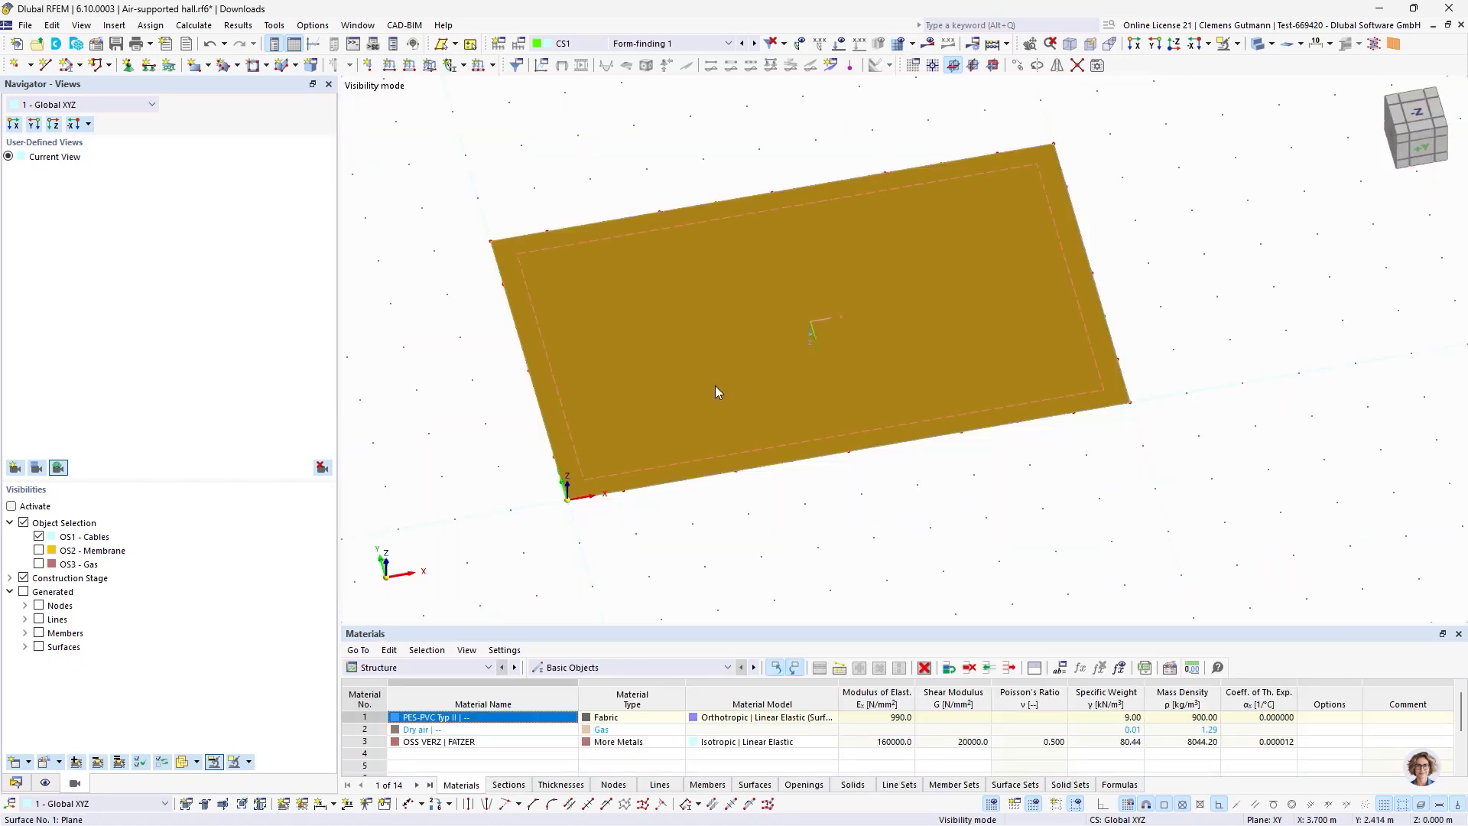
pyautogui.rightClick(676, 406)
pyautogui.moveTo(990, 267)
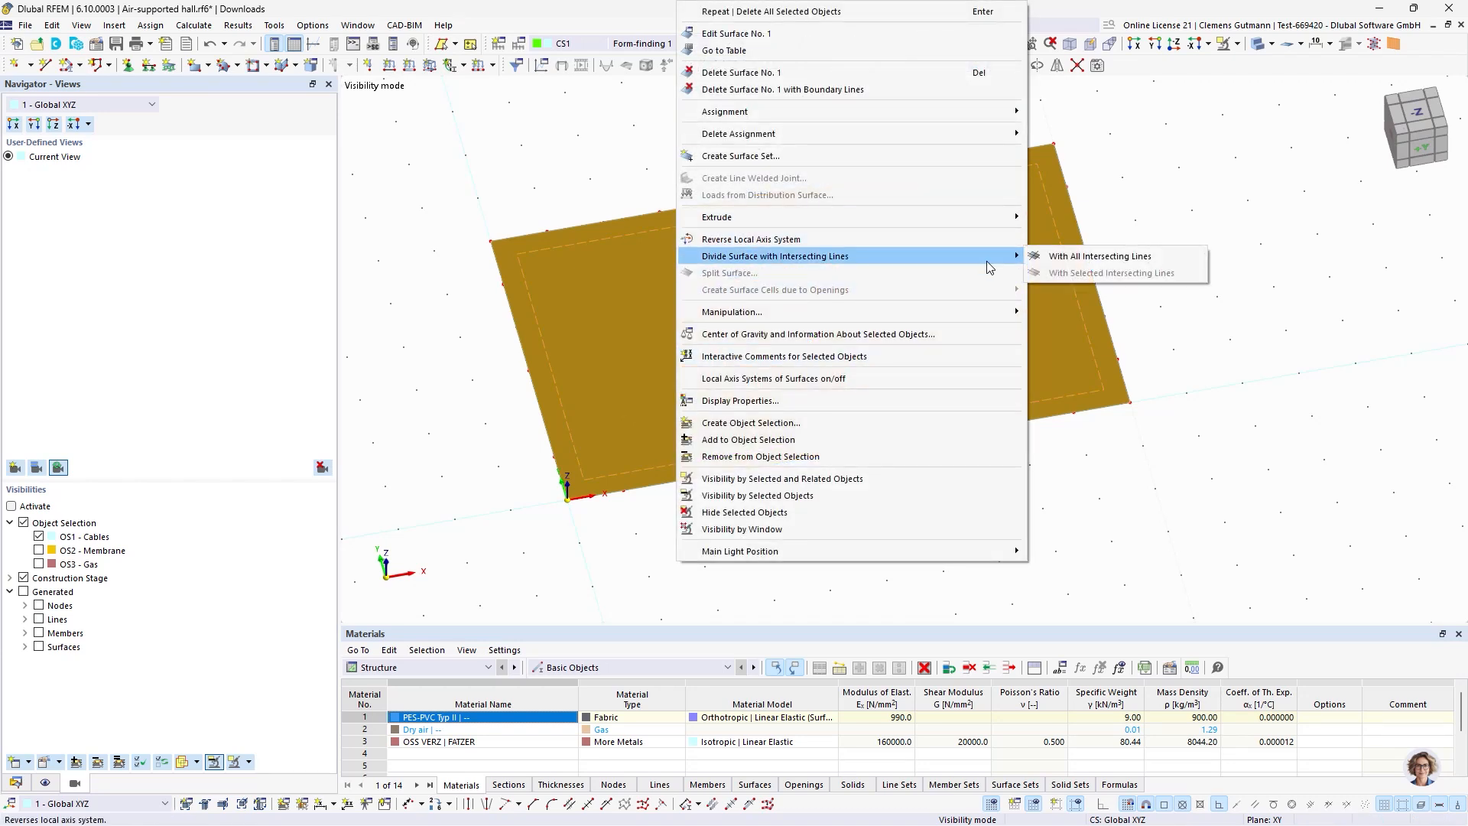
pyautogui.click(1087, 257)
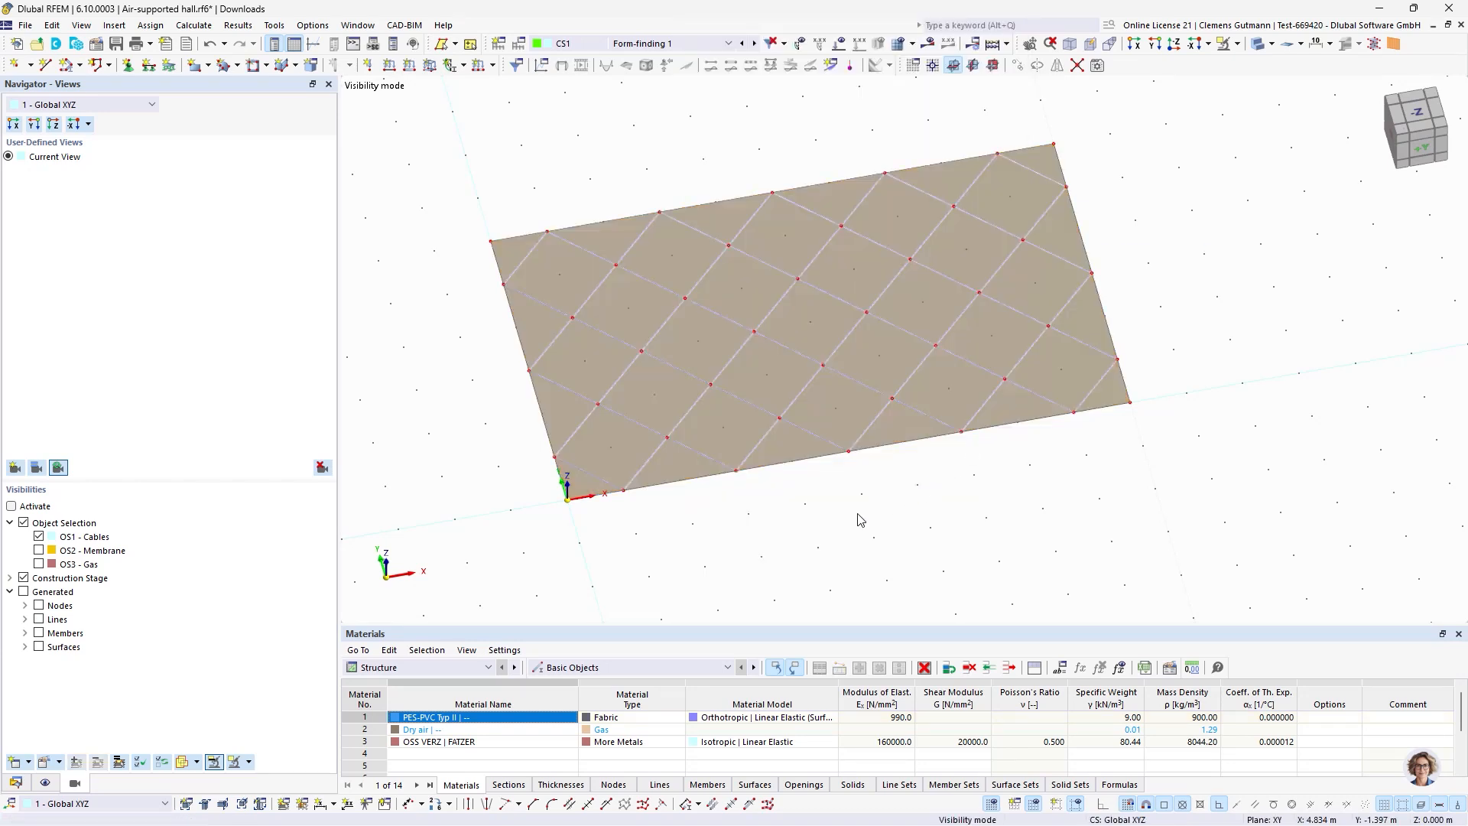
# Check the membrane division by selecting the triangular surface at the corner near the origin, then clear the selection.
pyautogui.keyDown('ctrl'); pyautogui.moveTo(890, 497); pyautogui.dragTo(870, 546, button='middle'); pyautogui.keyUp('ctrl')
pyautogui.scroll(2, 613, 450)
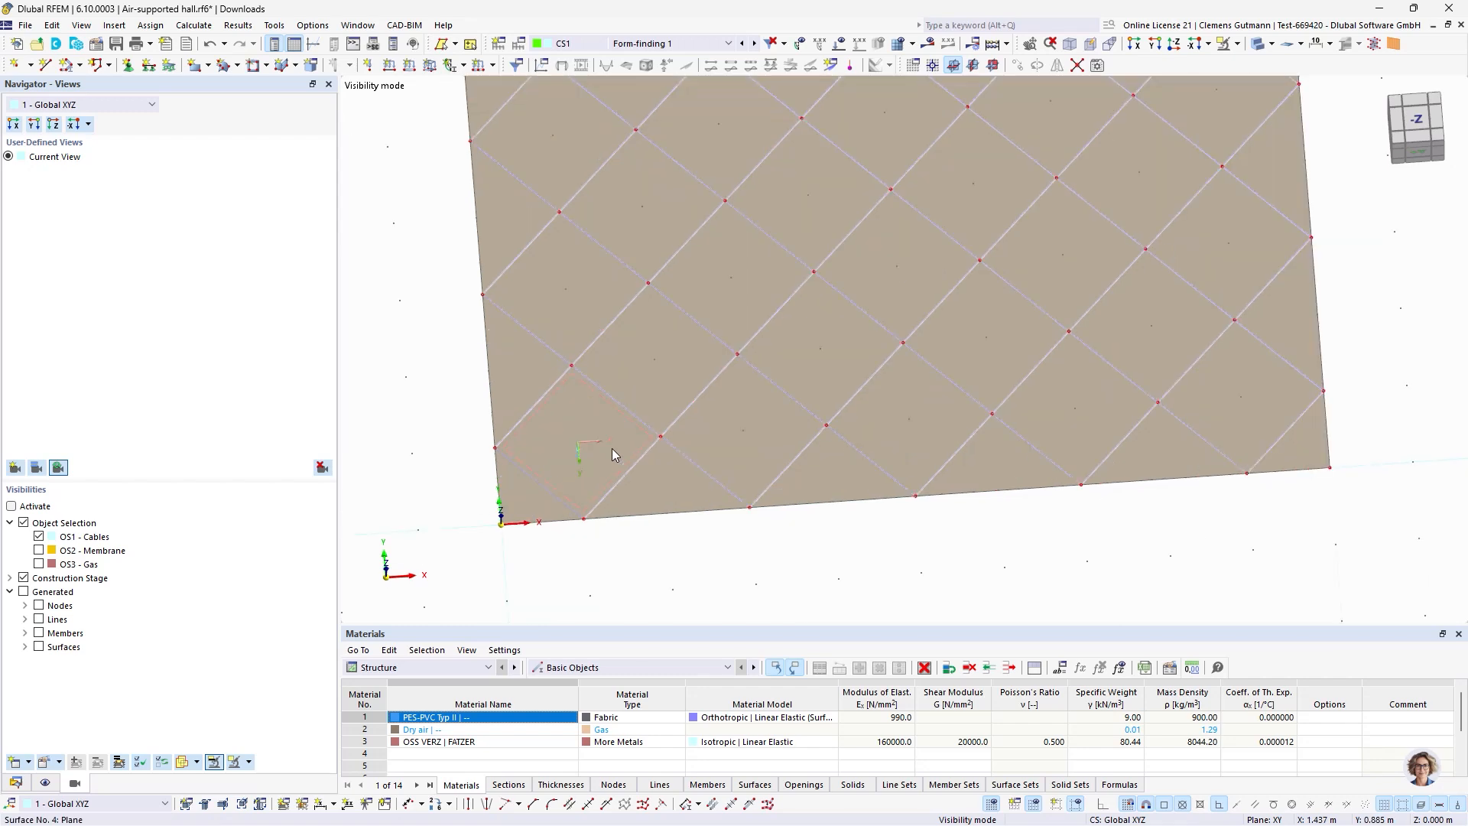
pyautogui.click(553, 505)
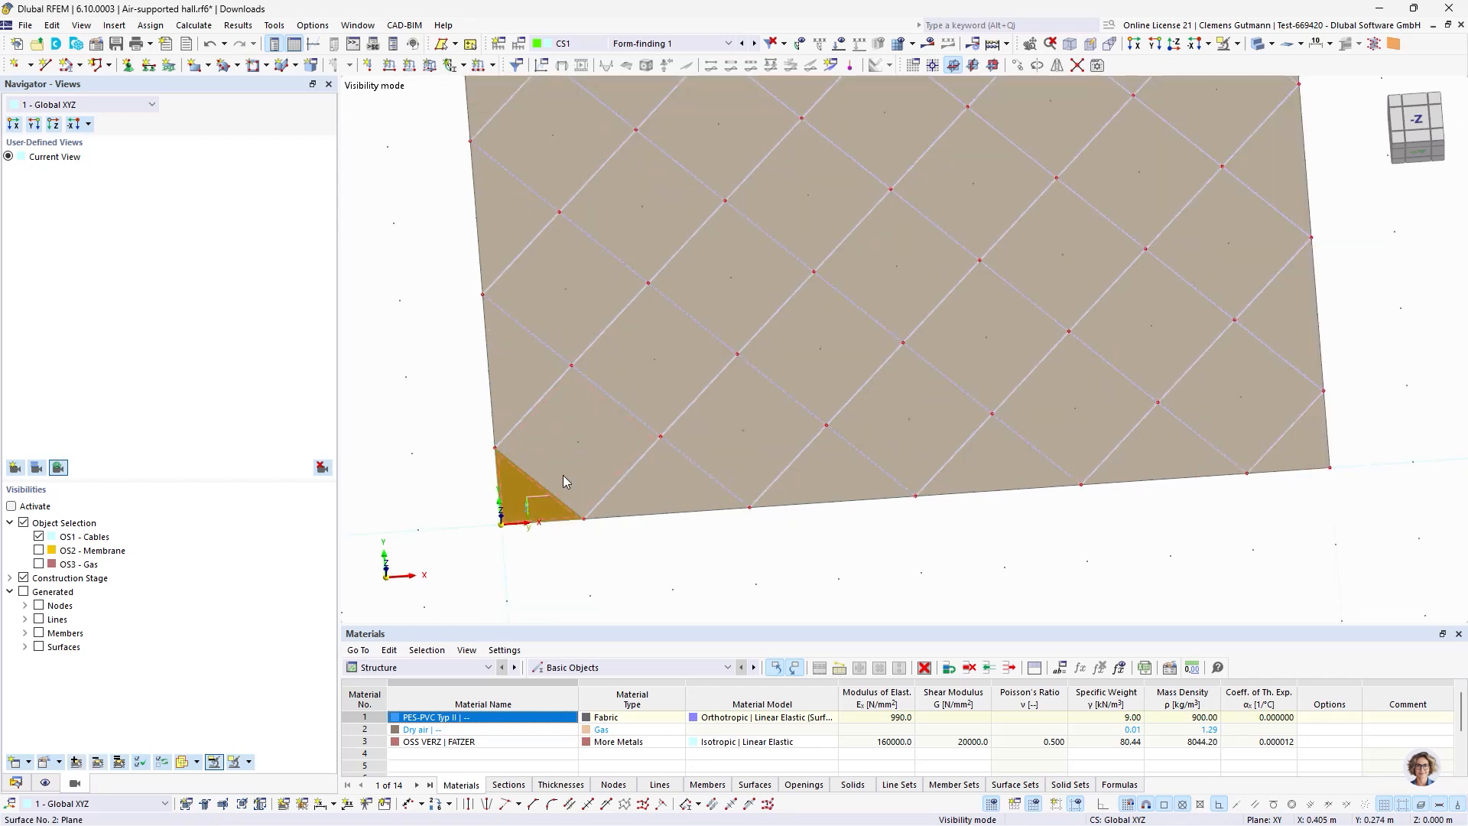
pyautogui.click(672, 552)
pyautogui.scroll(-2, 680, 547)
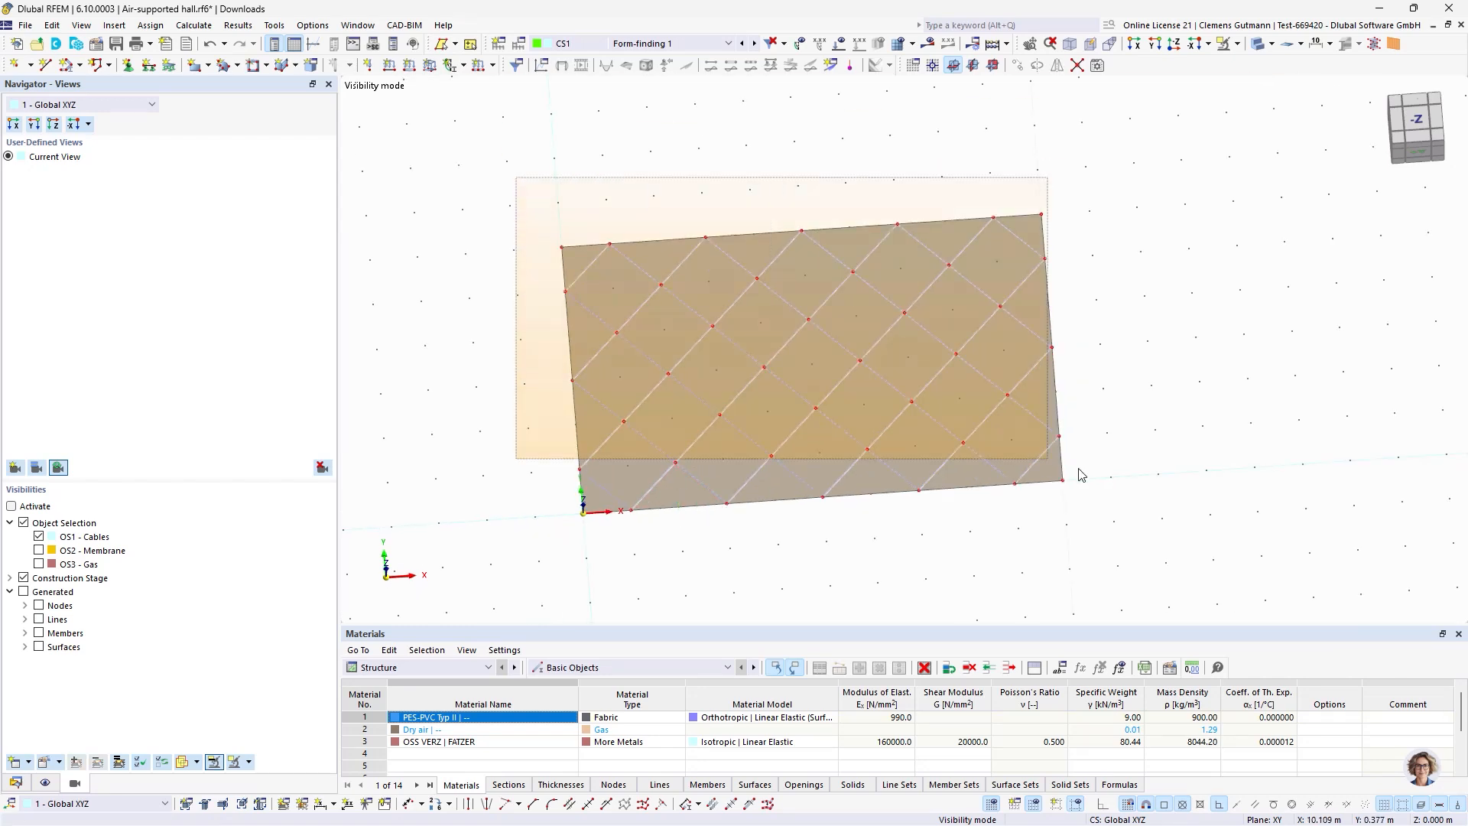
# Extrude all divided membrane surfaces into solids 0.05 m high with material Dry air, leaving the "Without Thickness" surface type option off.
pyautogui.hotkey('ctrl', 'a')
pyautogui.rightClick(765, 408)
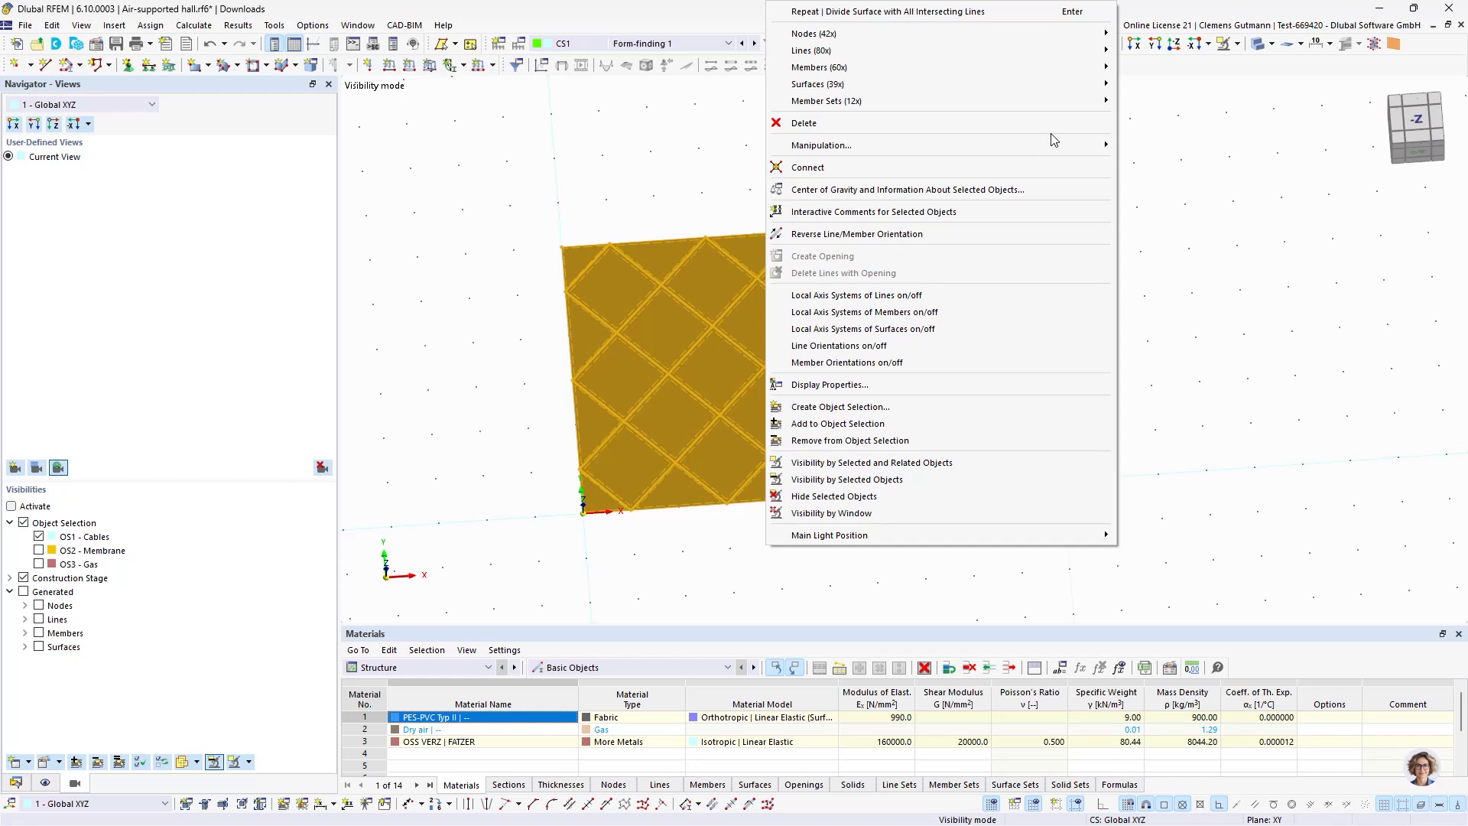
pyautogui.moveTo(1099, 90)
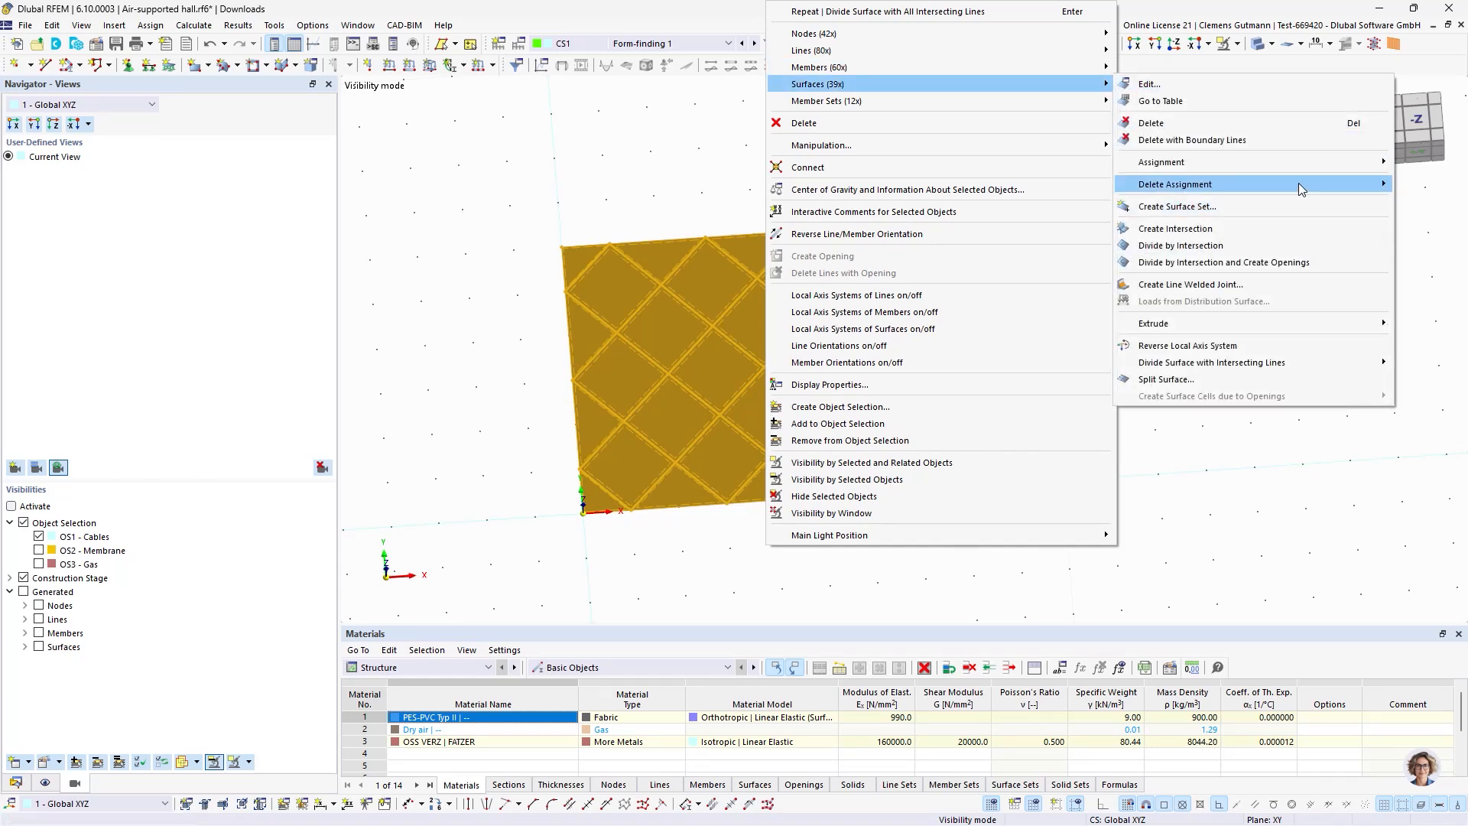
pyautogui.moveTo(1327, 323)
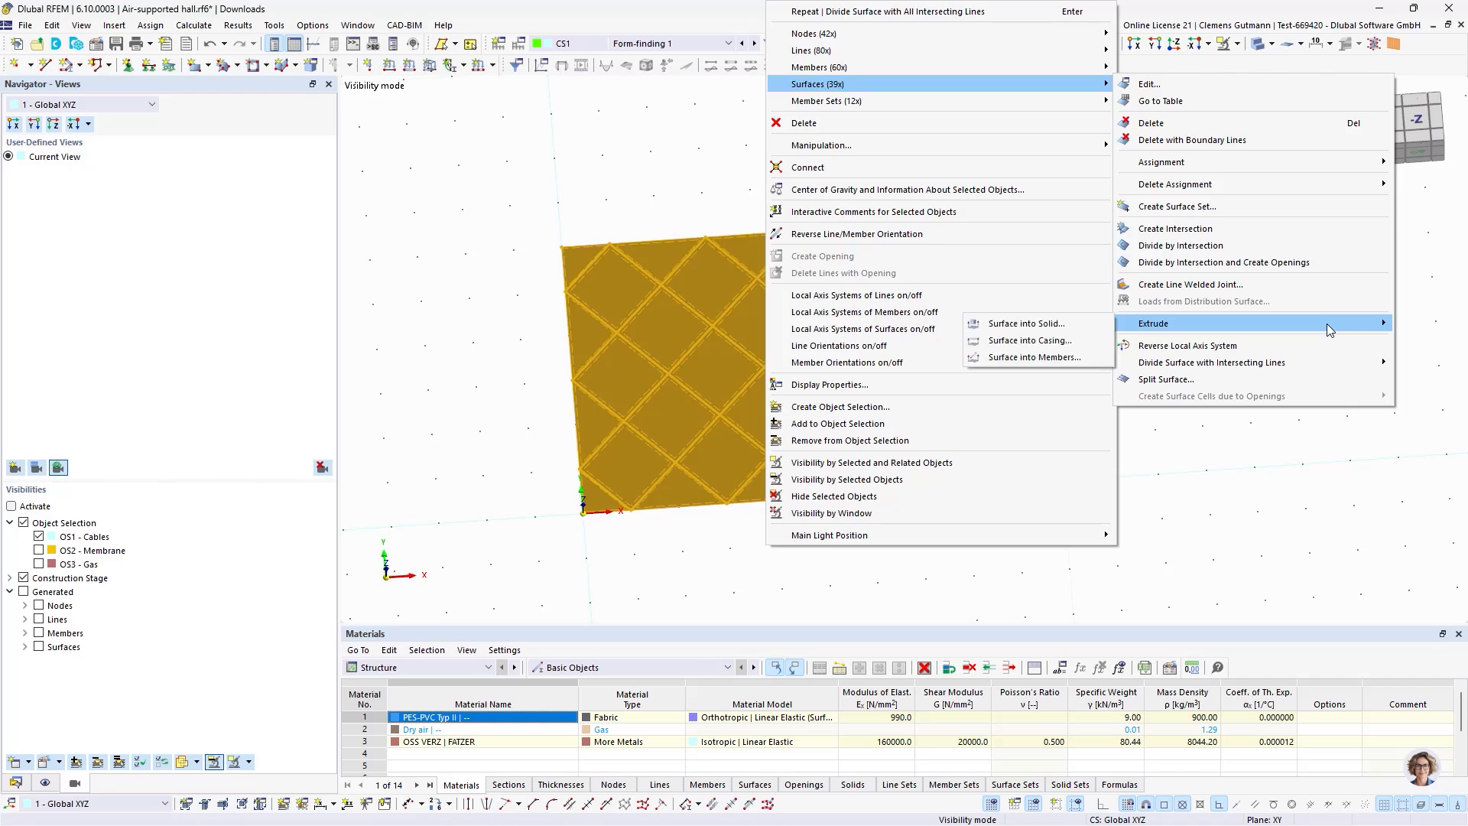
pyautogui.click(1065, 324)
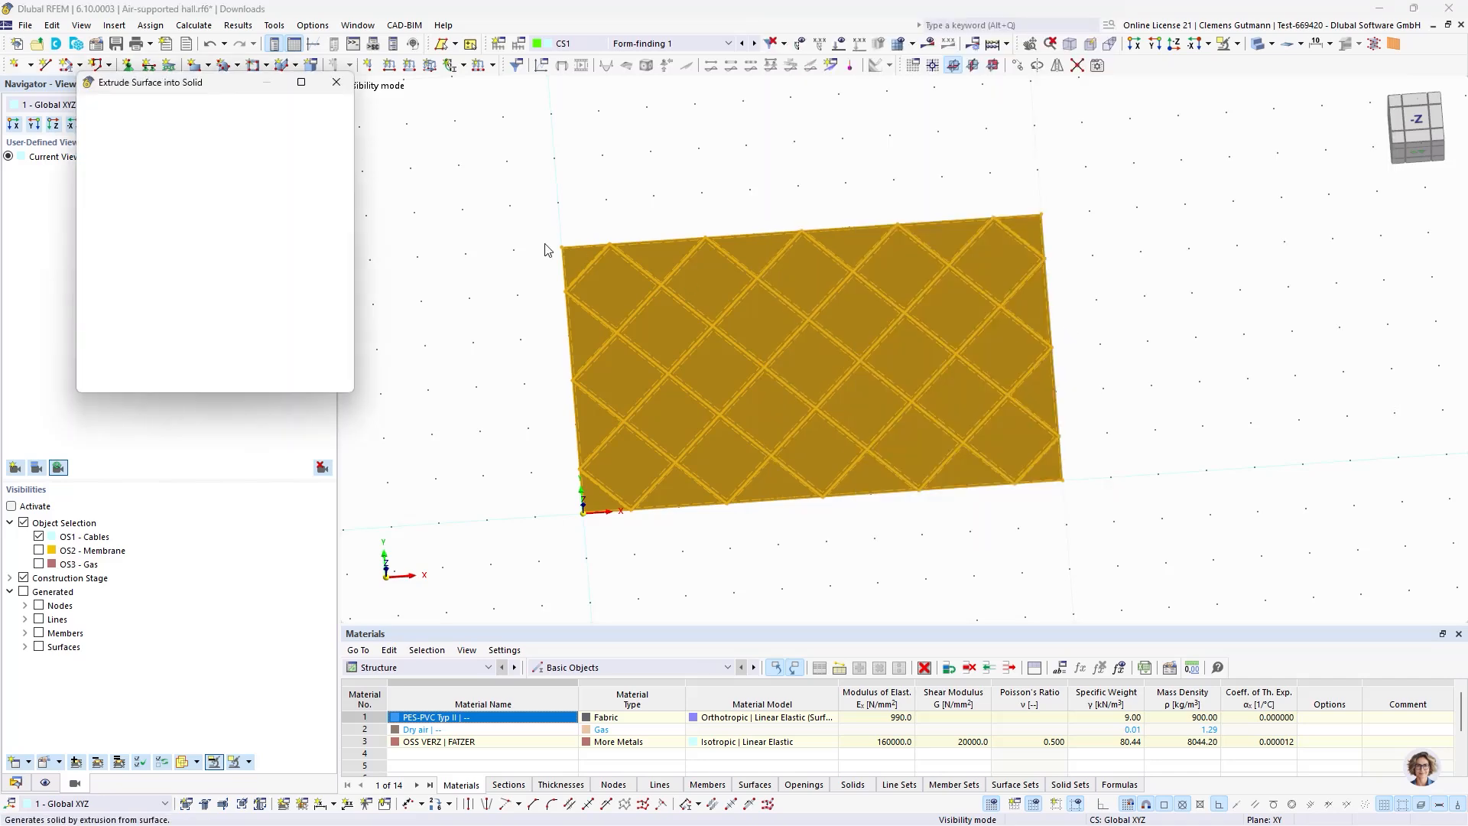
pyautogui.press('Tab')
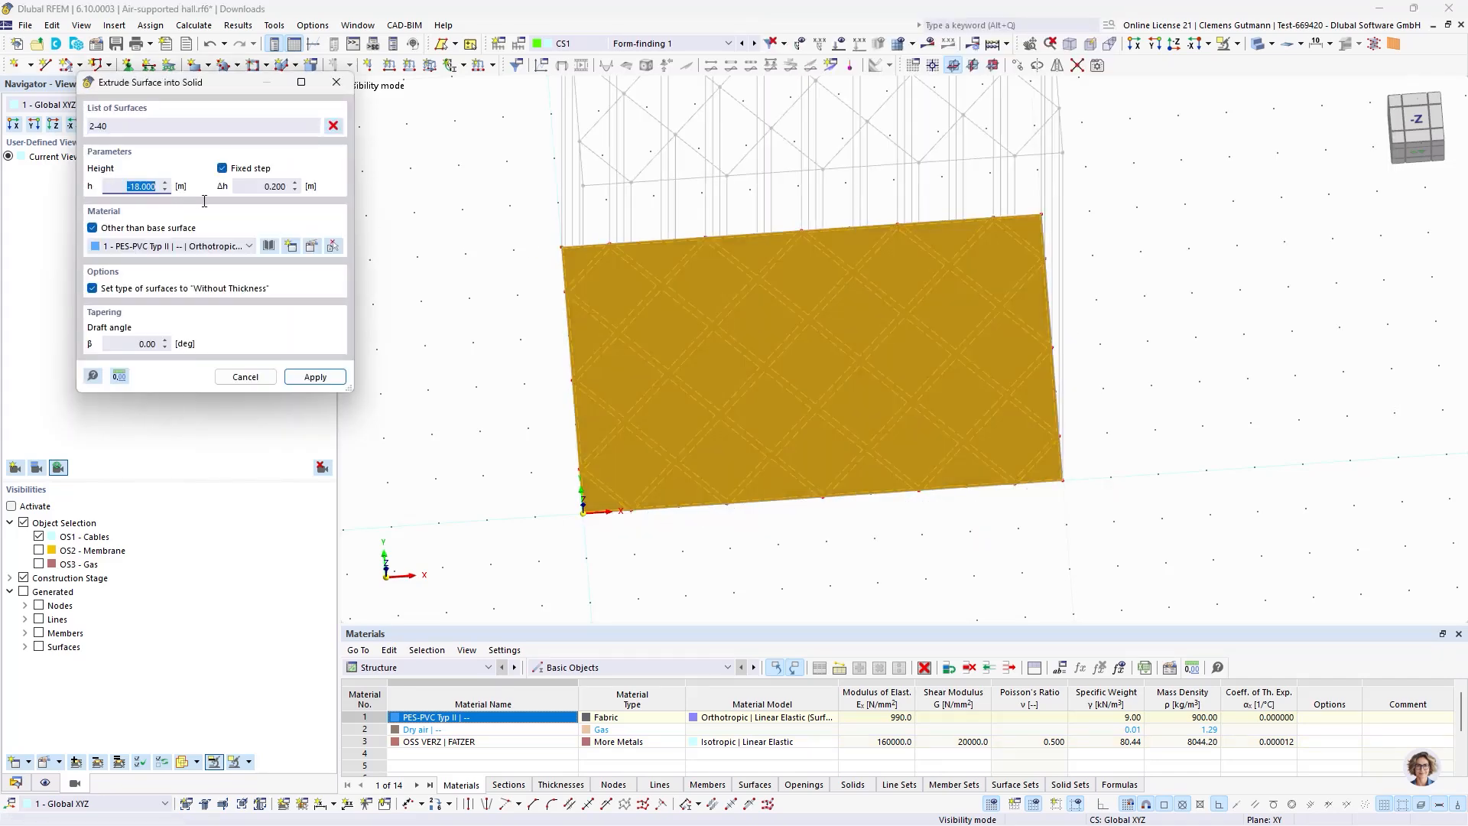
pyautogui.write('0,05')
pyautogui.press('Tab')
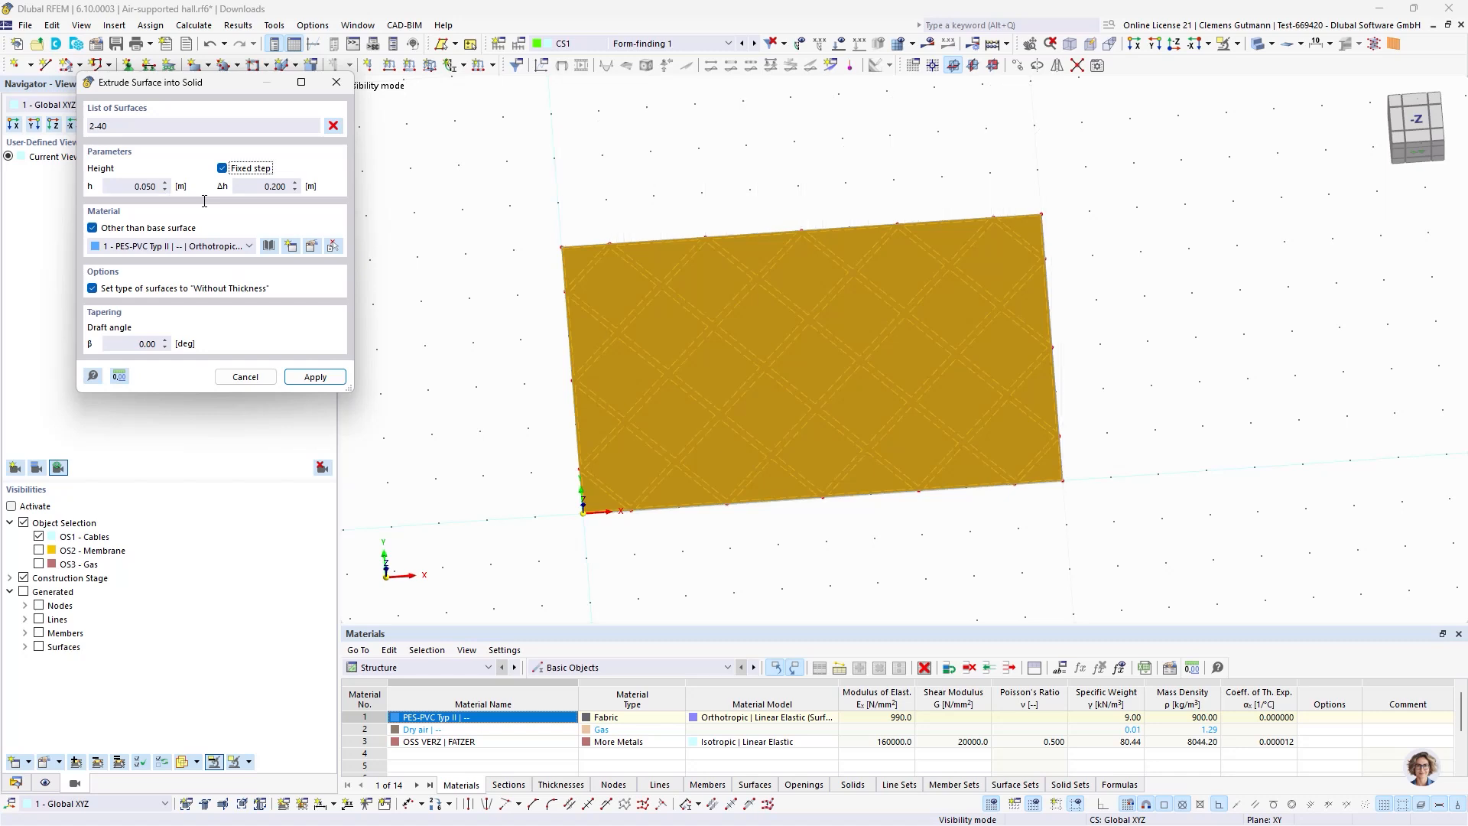
pyautogui.click(214, 251)
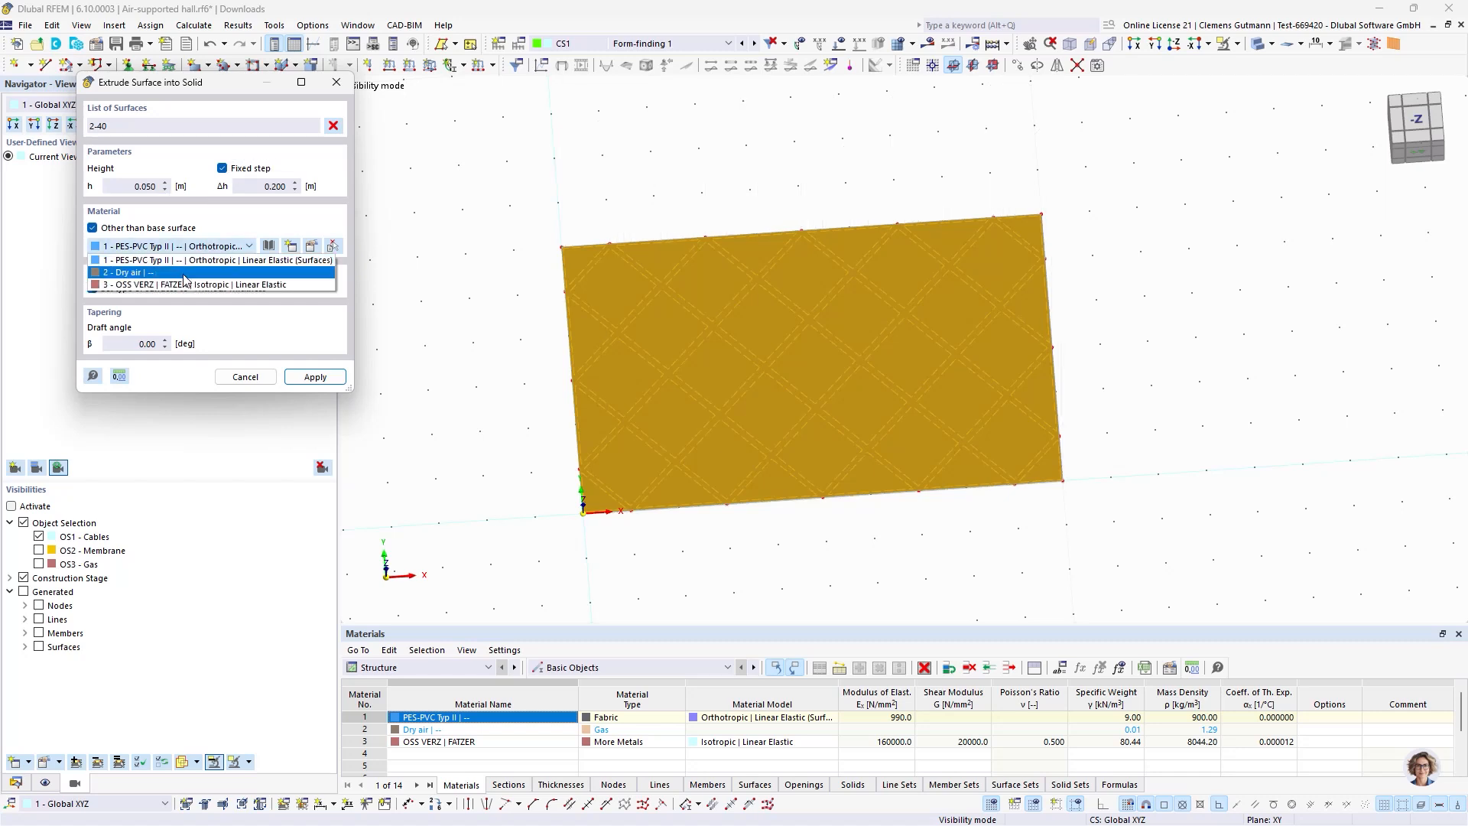
pyautogui.click(193, 273)
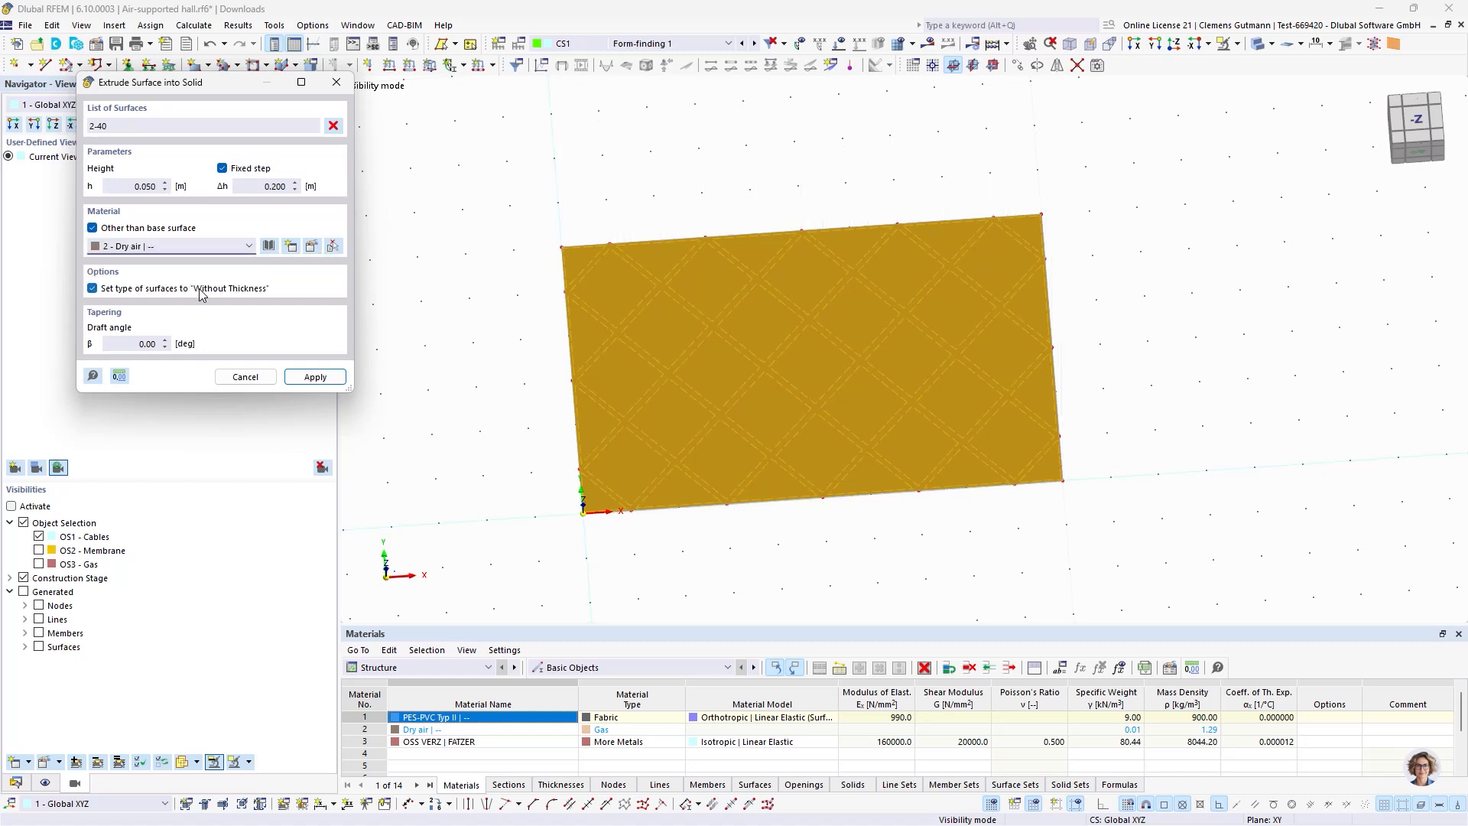
pyautogui.press('Tab')
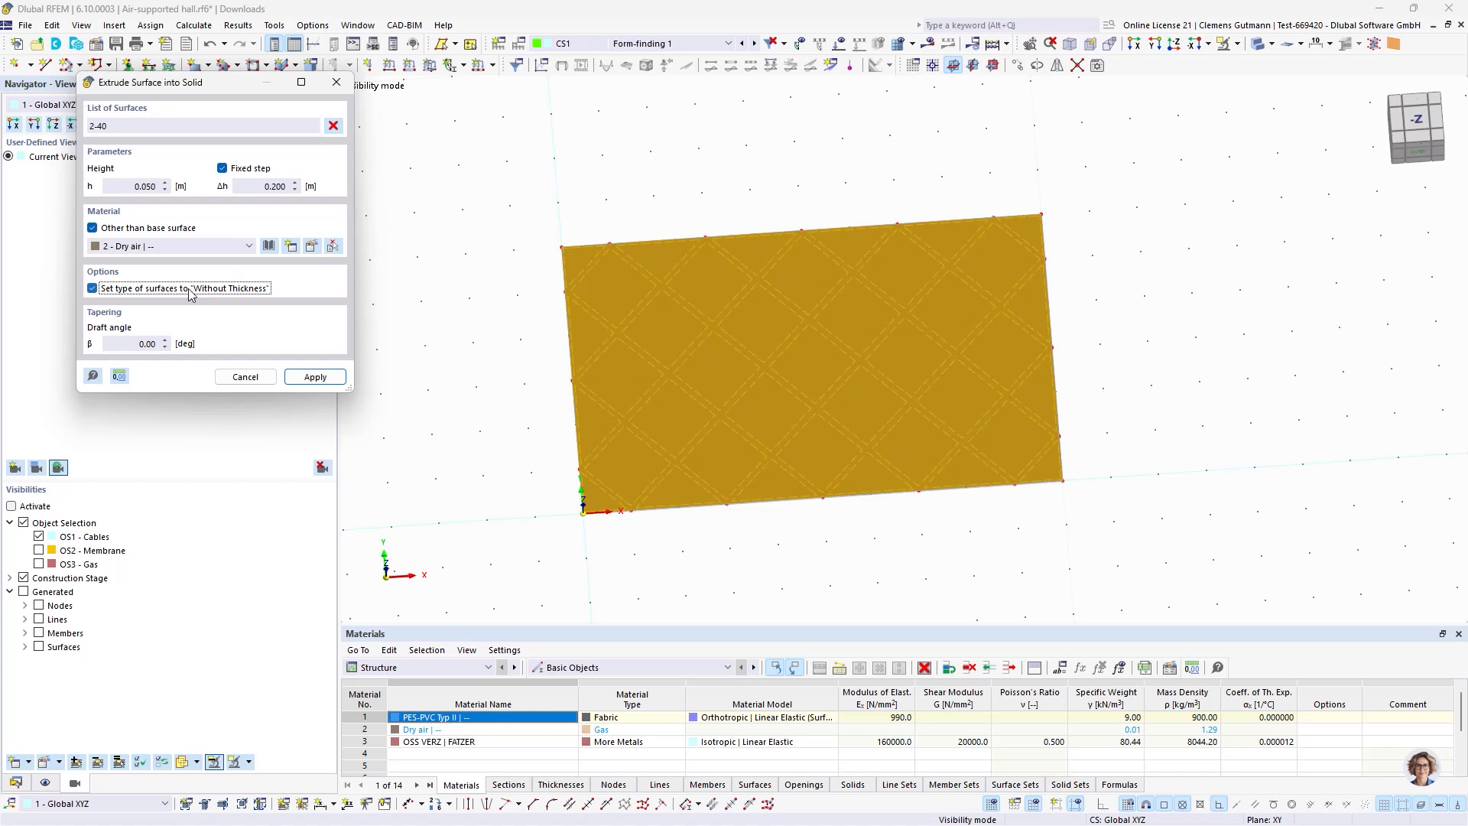
pyautogui.click(314, 378)
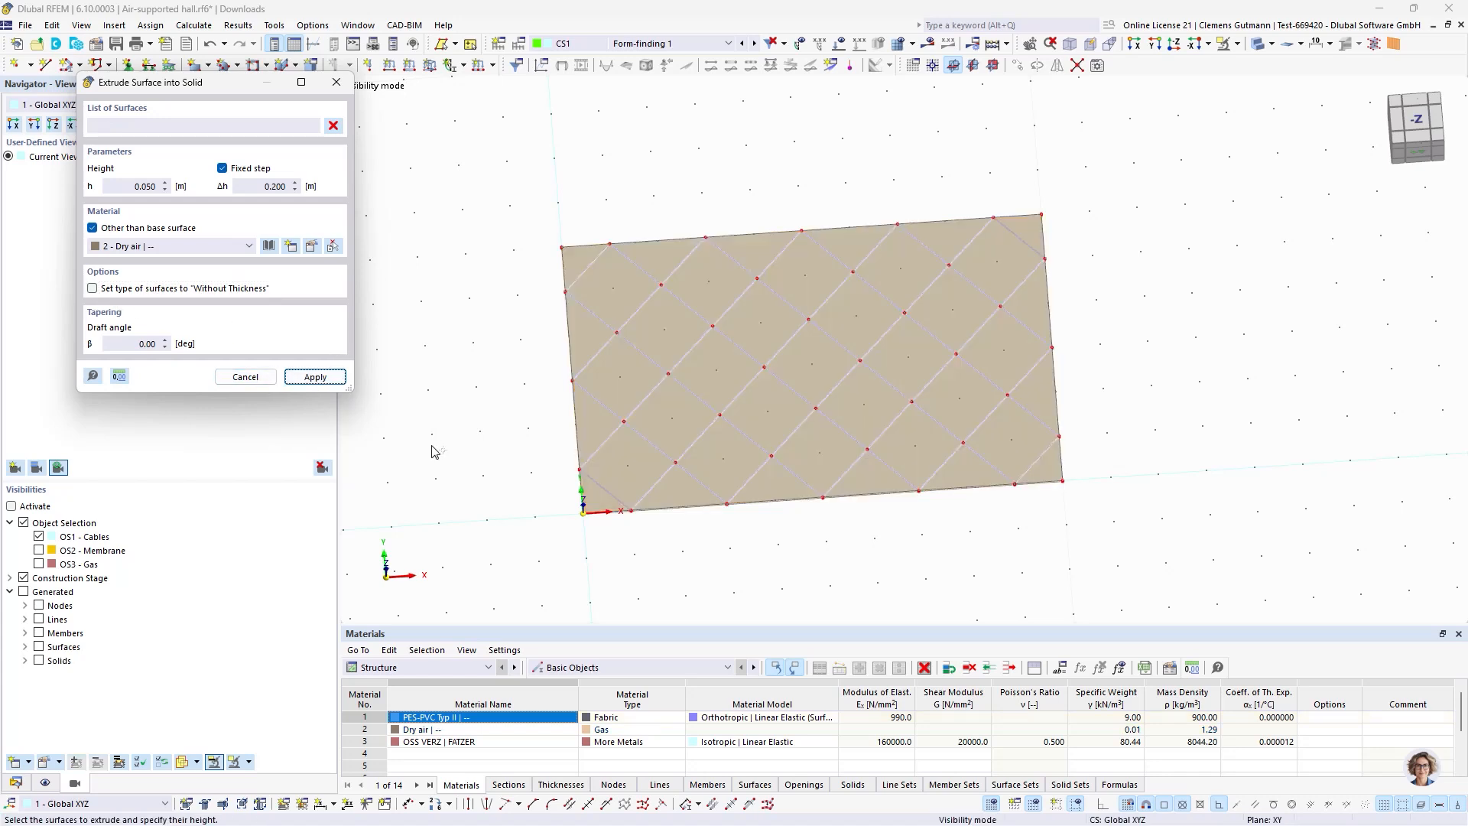
pyautogui.click(337, 84)
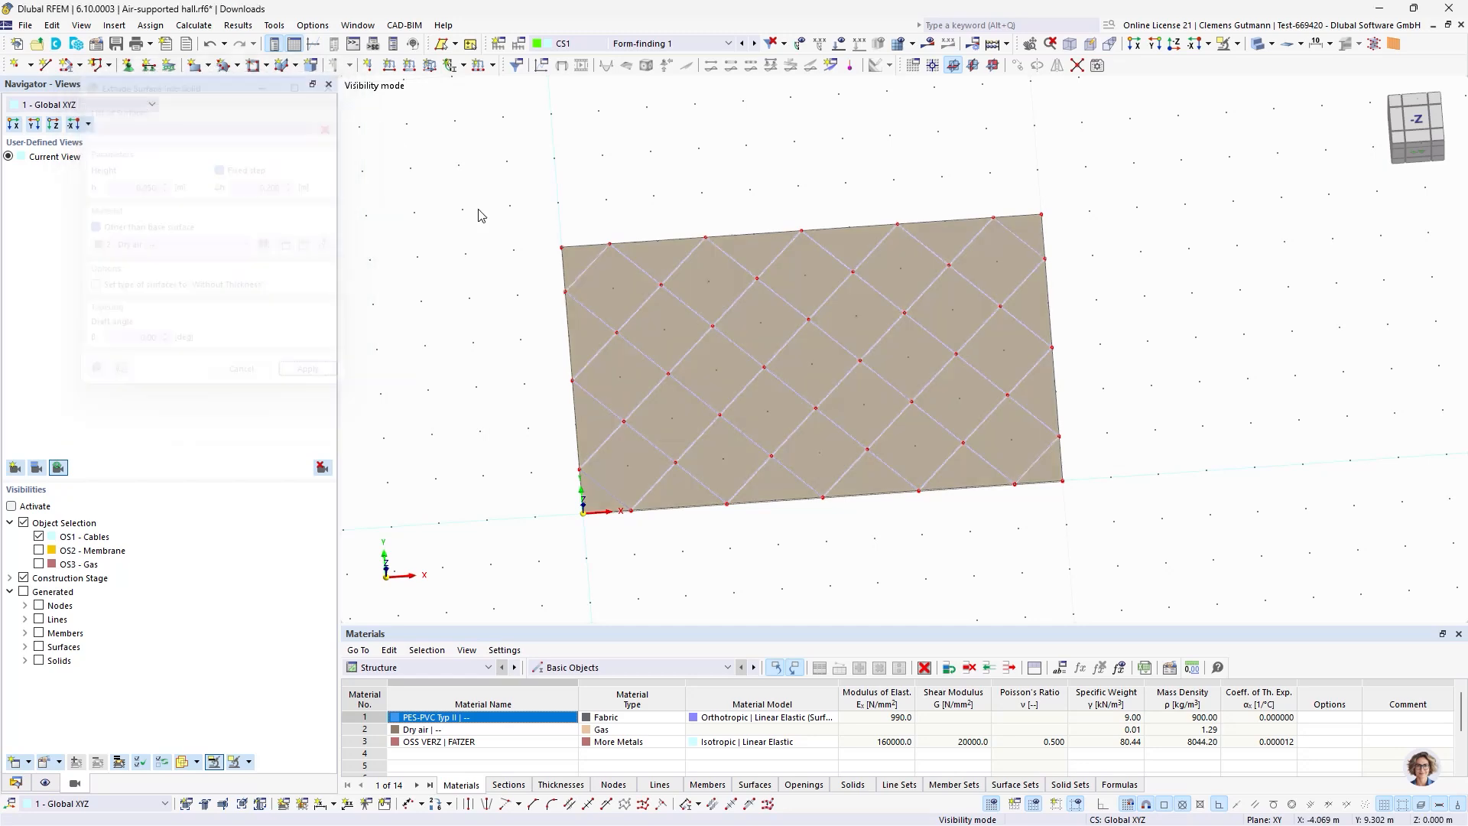
# Change the type of all the extruded dry-air solids to Gas.
pyautogui.scroll(3, 616, 552)
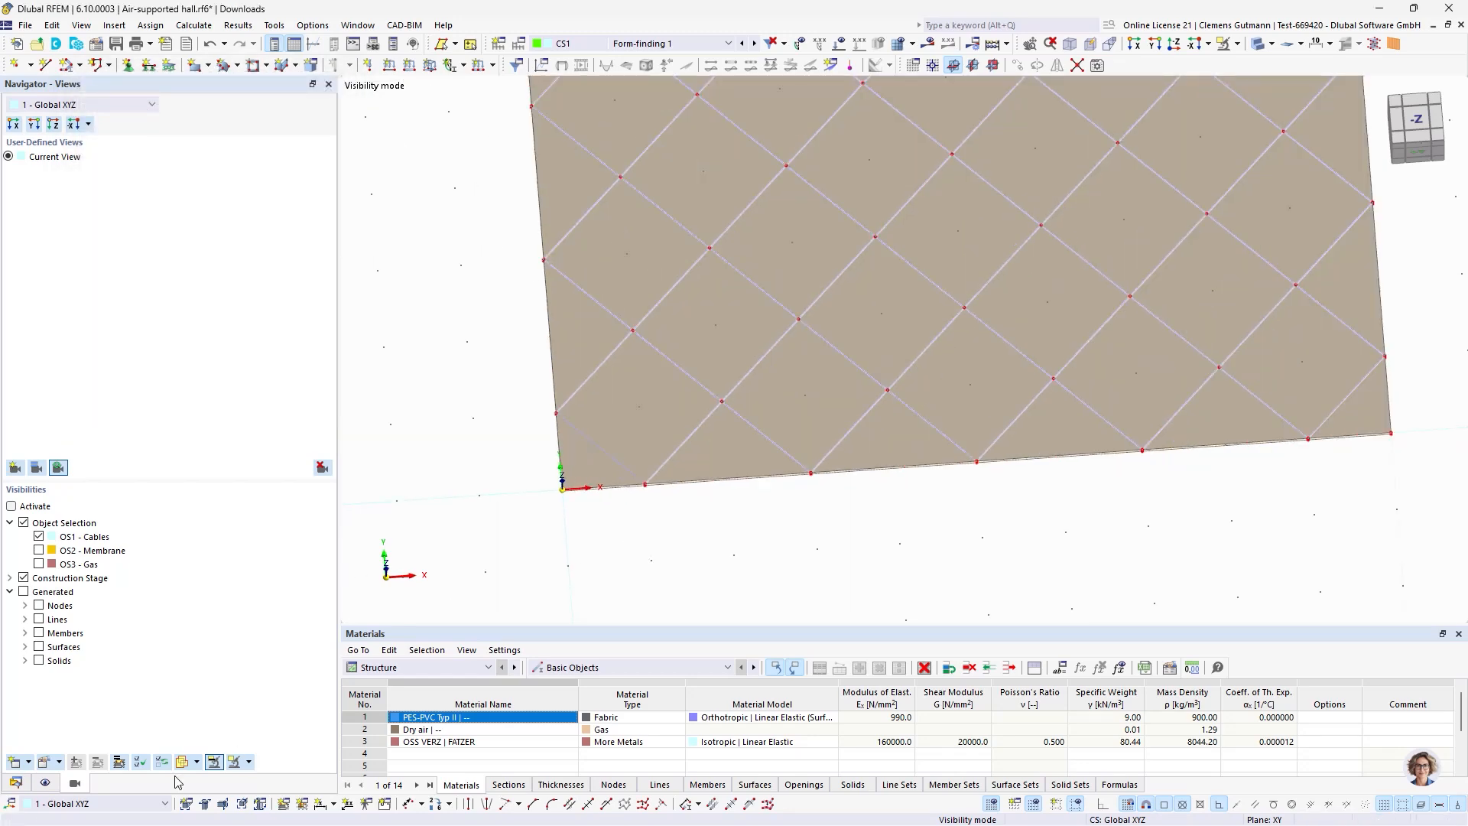
pyautogui.click(16, 782)
pyautogui.scroll(8, 155, 413)
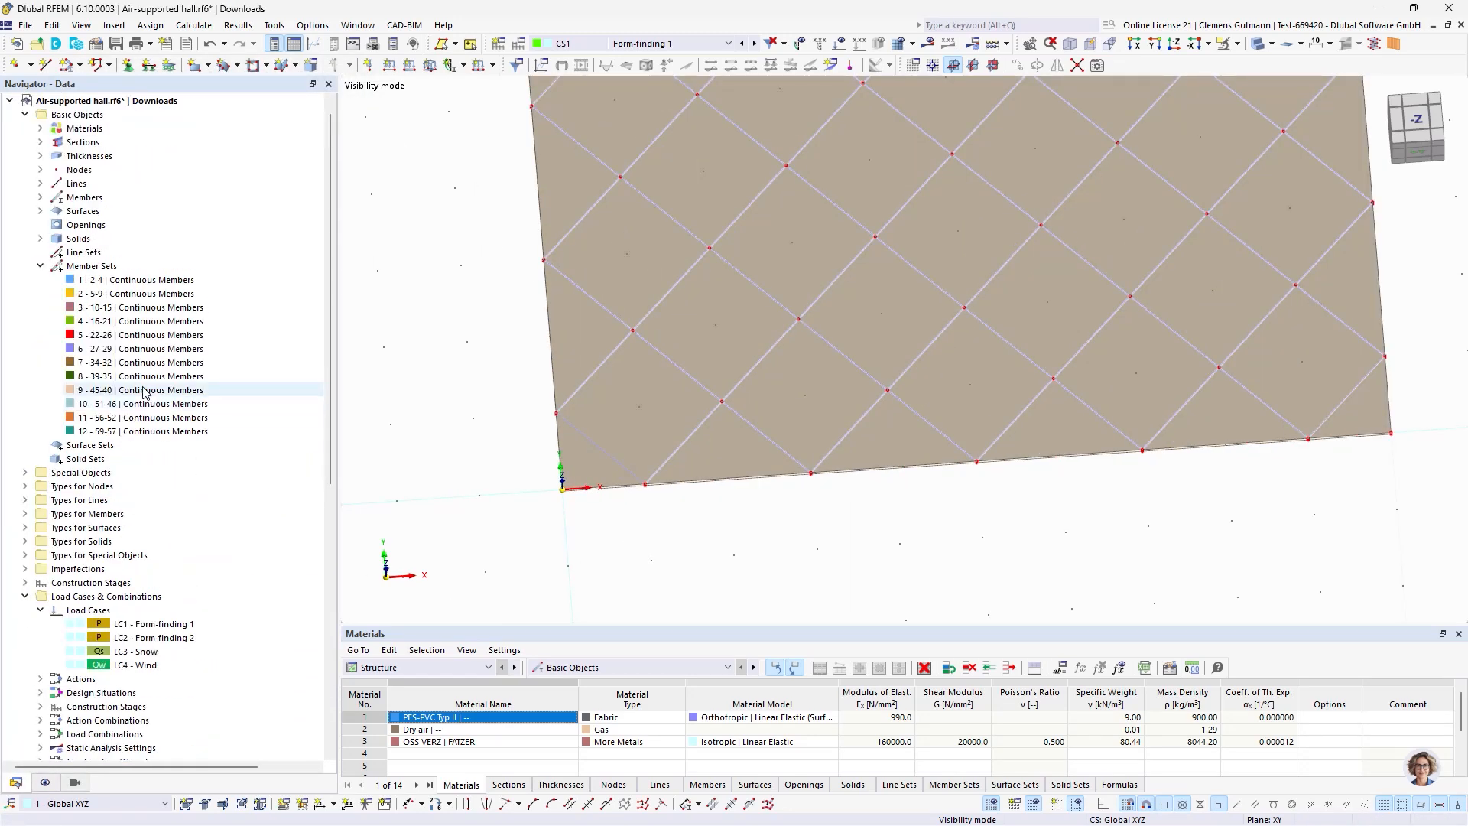
pyautogui.click(40, 252)
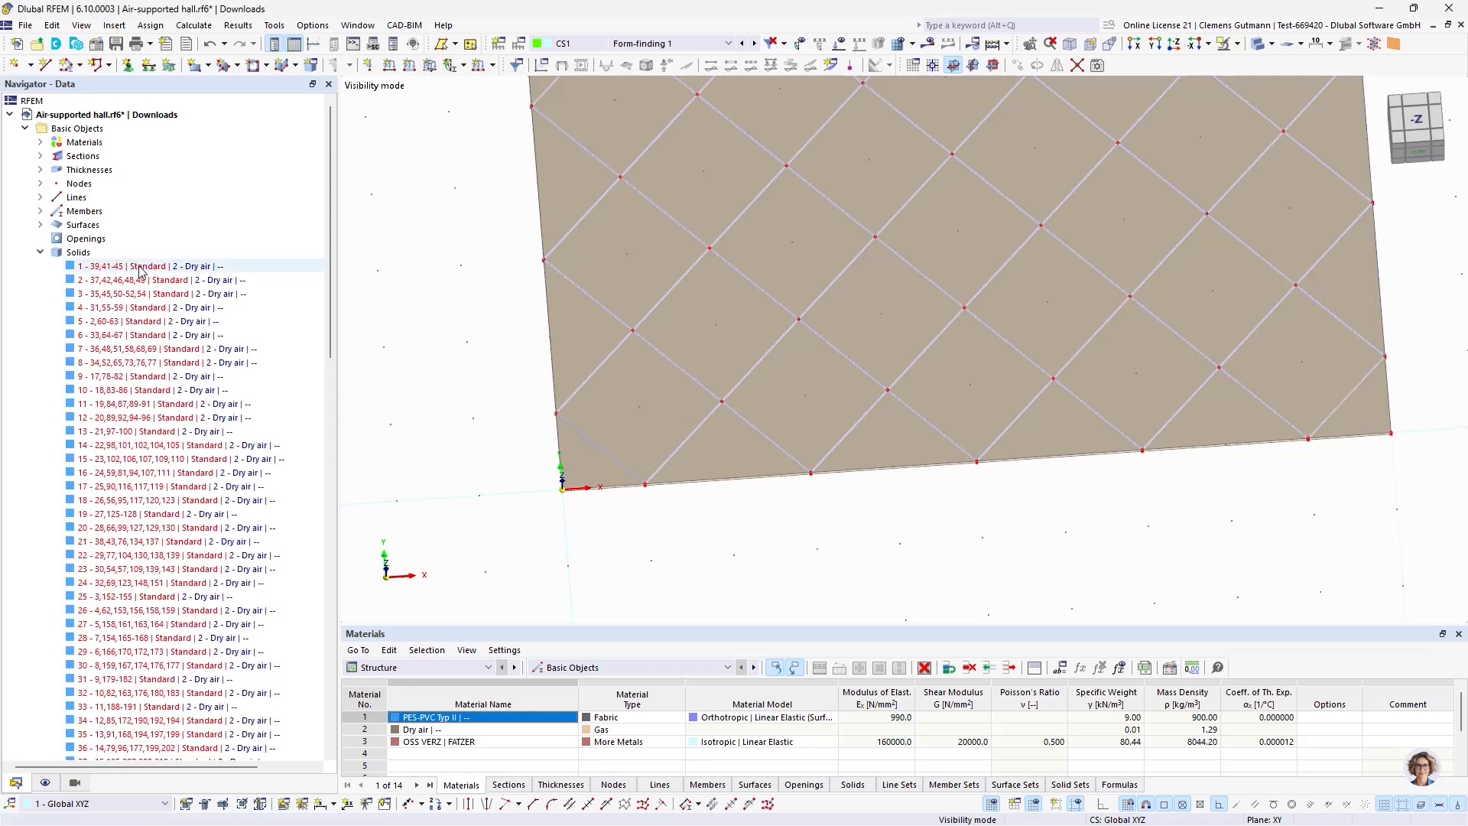
pyautogui.scroll(-6, 169, 473)
pyautogui.keyDown('shift'); pyautogui.click(133, 542); pyautogui.keyUp('shift')
pyautogui.rightClick(133, 543)
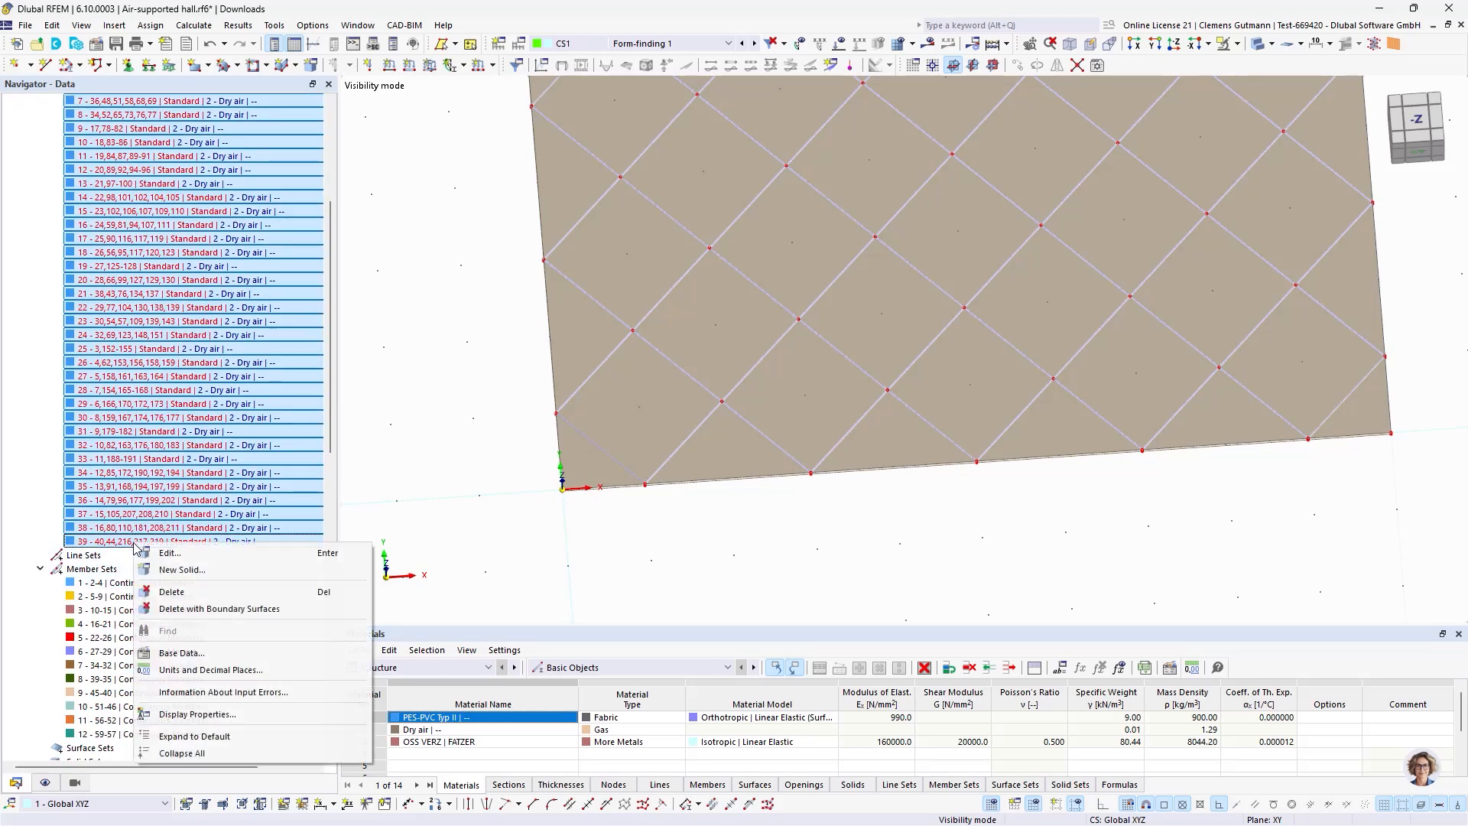
pyautogui.click(167, 557)
pyautogui.click(336, 214)
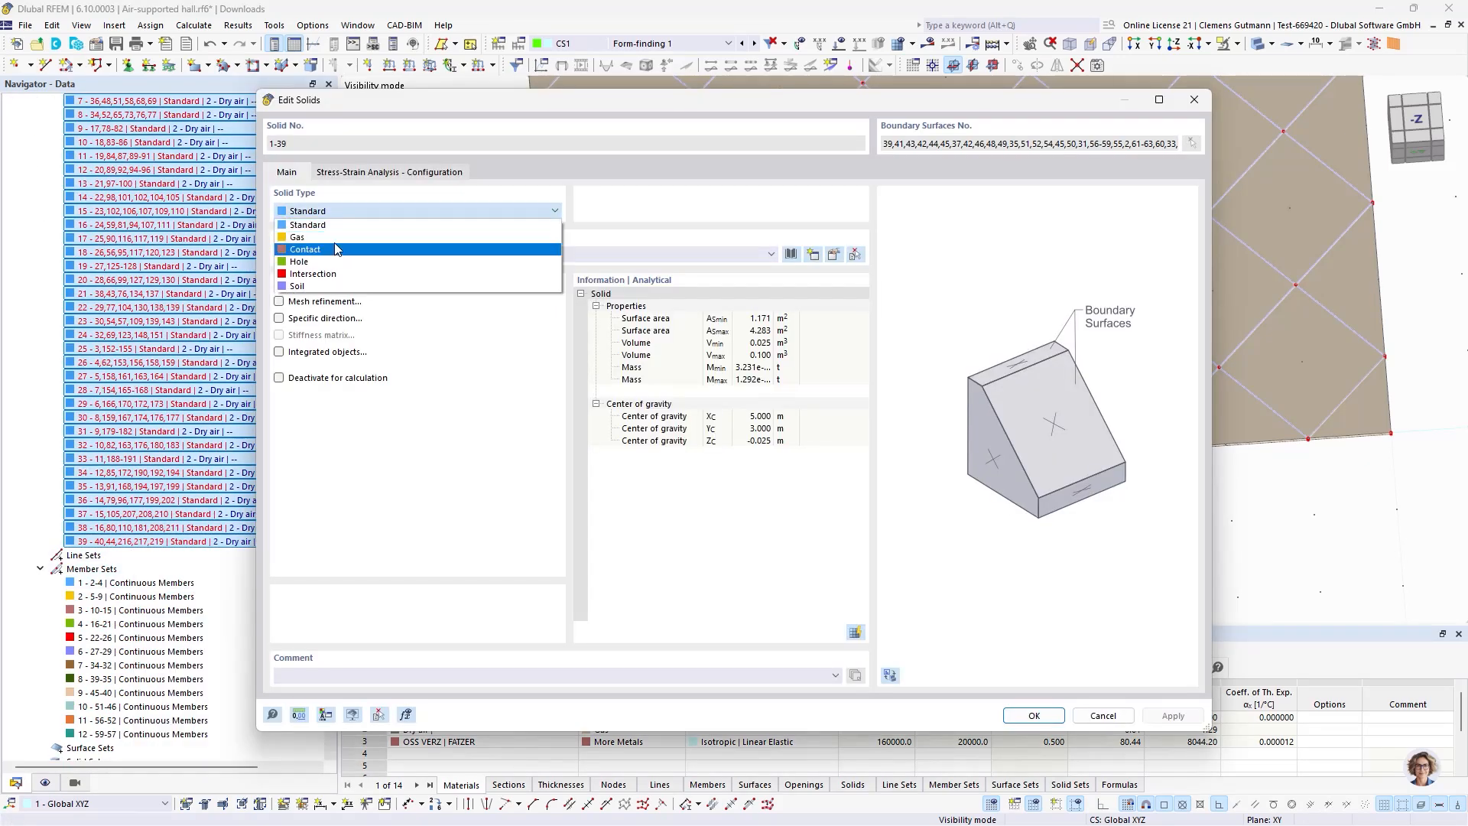
pyautogui.click(336, 243)
pyautogui.click(1046, 715)
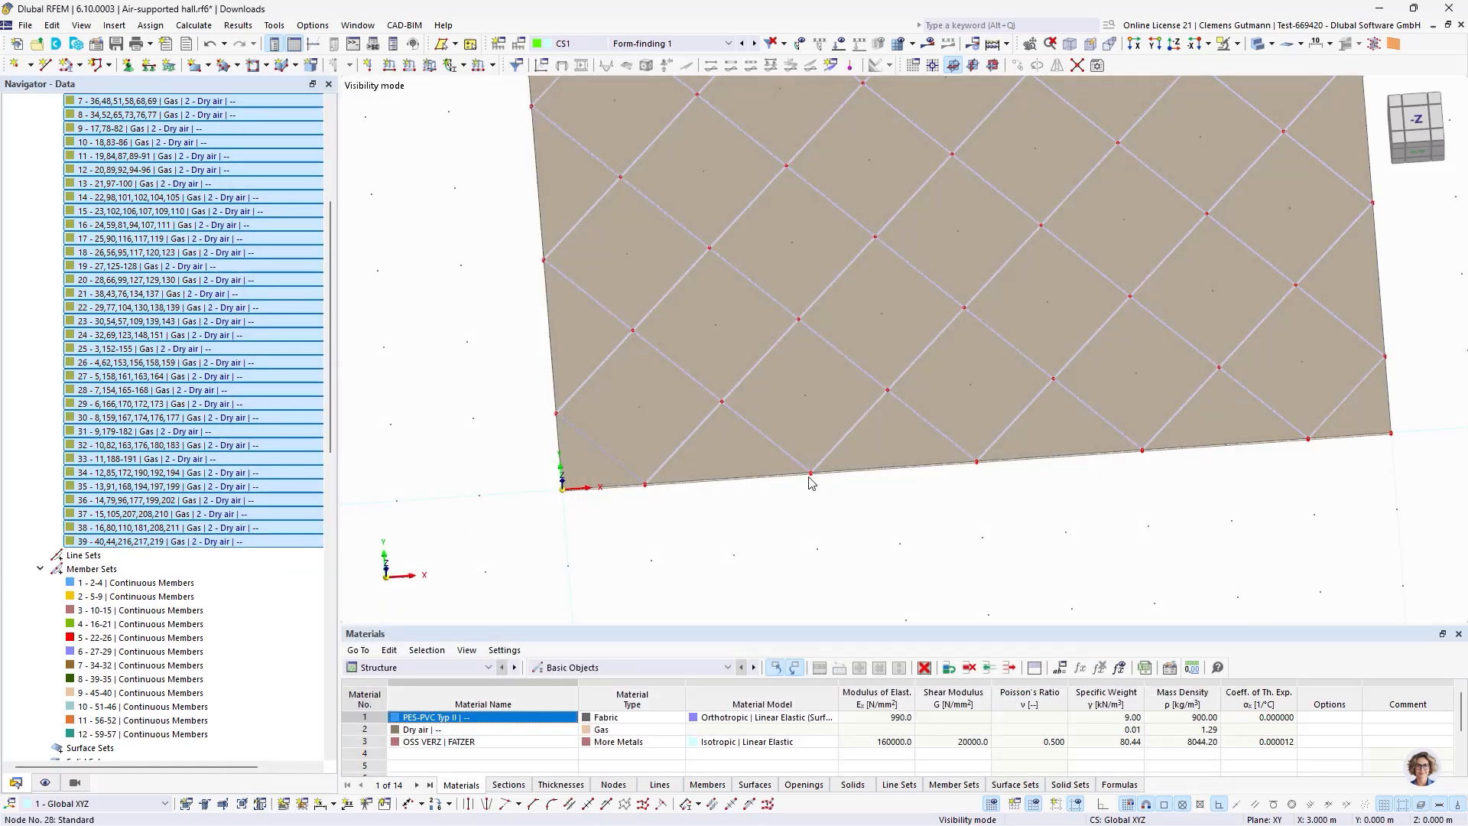
pyautogui.keyDown('ctrl'); pyautogui.moveTo(809, 478); pyautogui.dragTo(727, 428, button='middle'); pyautogui.keyUp('ctrl')
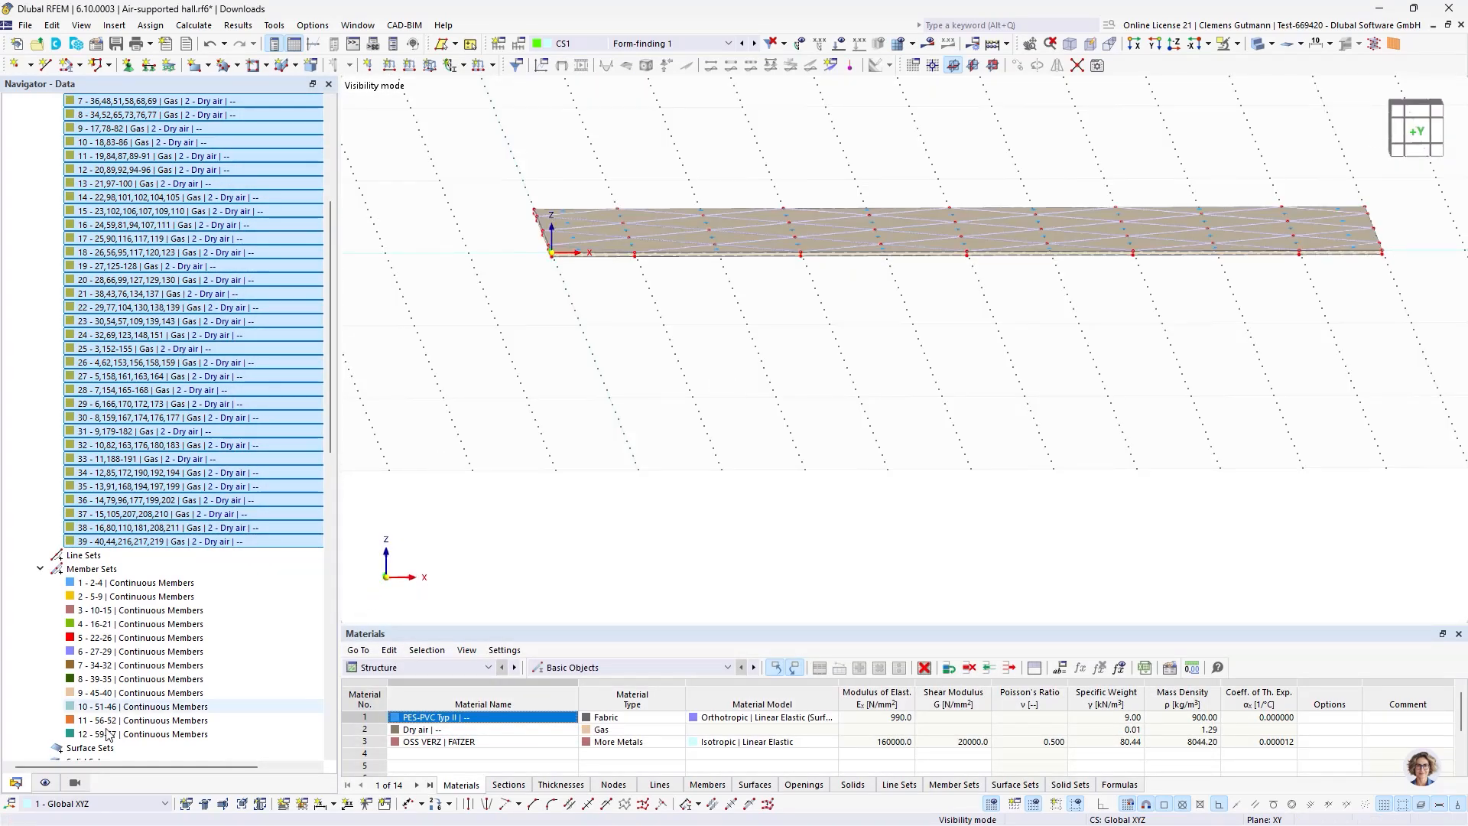
pyautogui.scroll(5, 171, 474)
pyautogui.scroll(1, 172, 474)
pyautogui.click(40, 252)
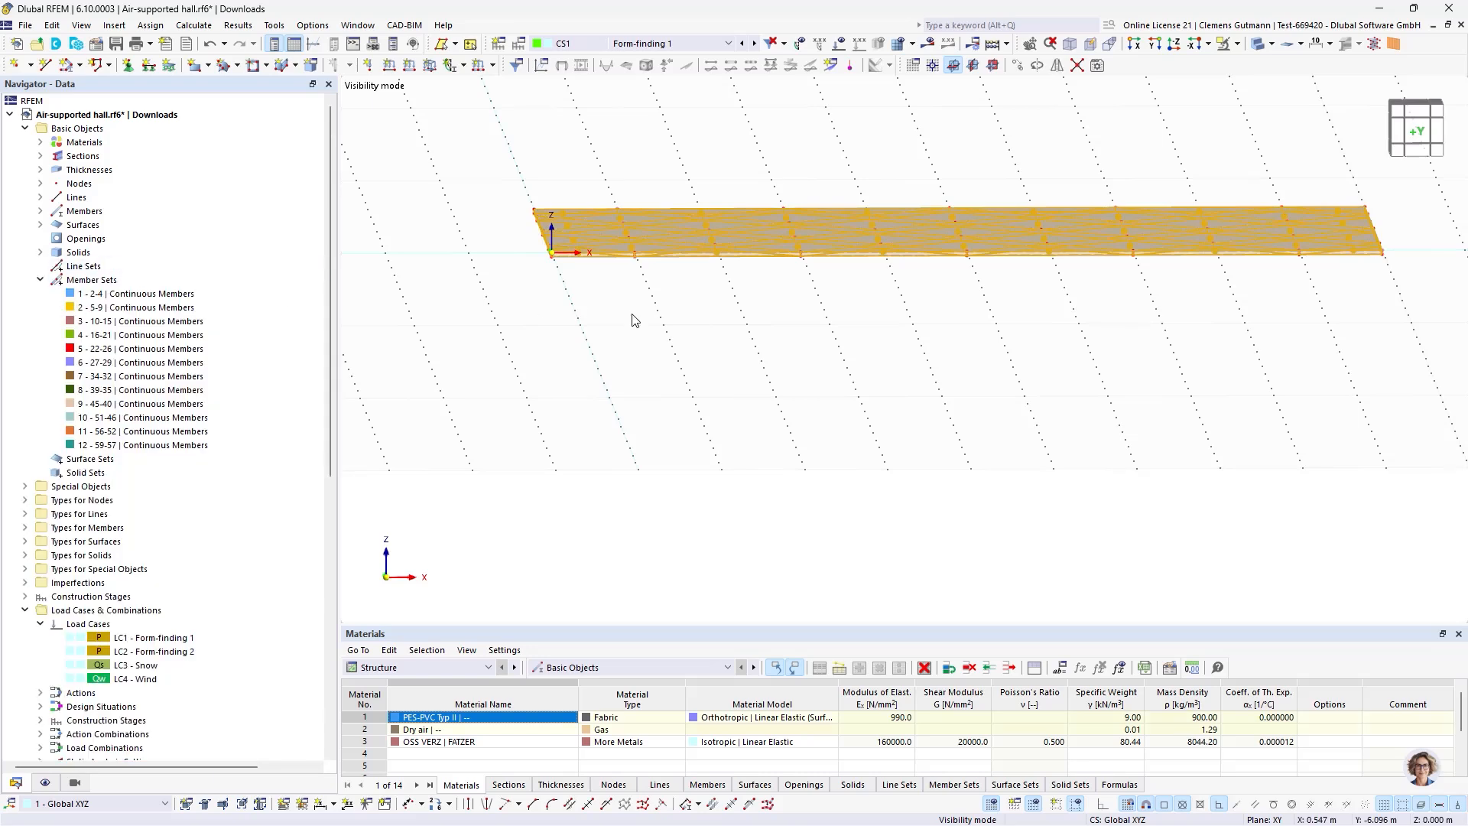
# Set the stiffness type of all side and bottom surfaces of the gas solids below the membrane to Membrane.
pyautogui.click(1416, 129)
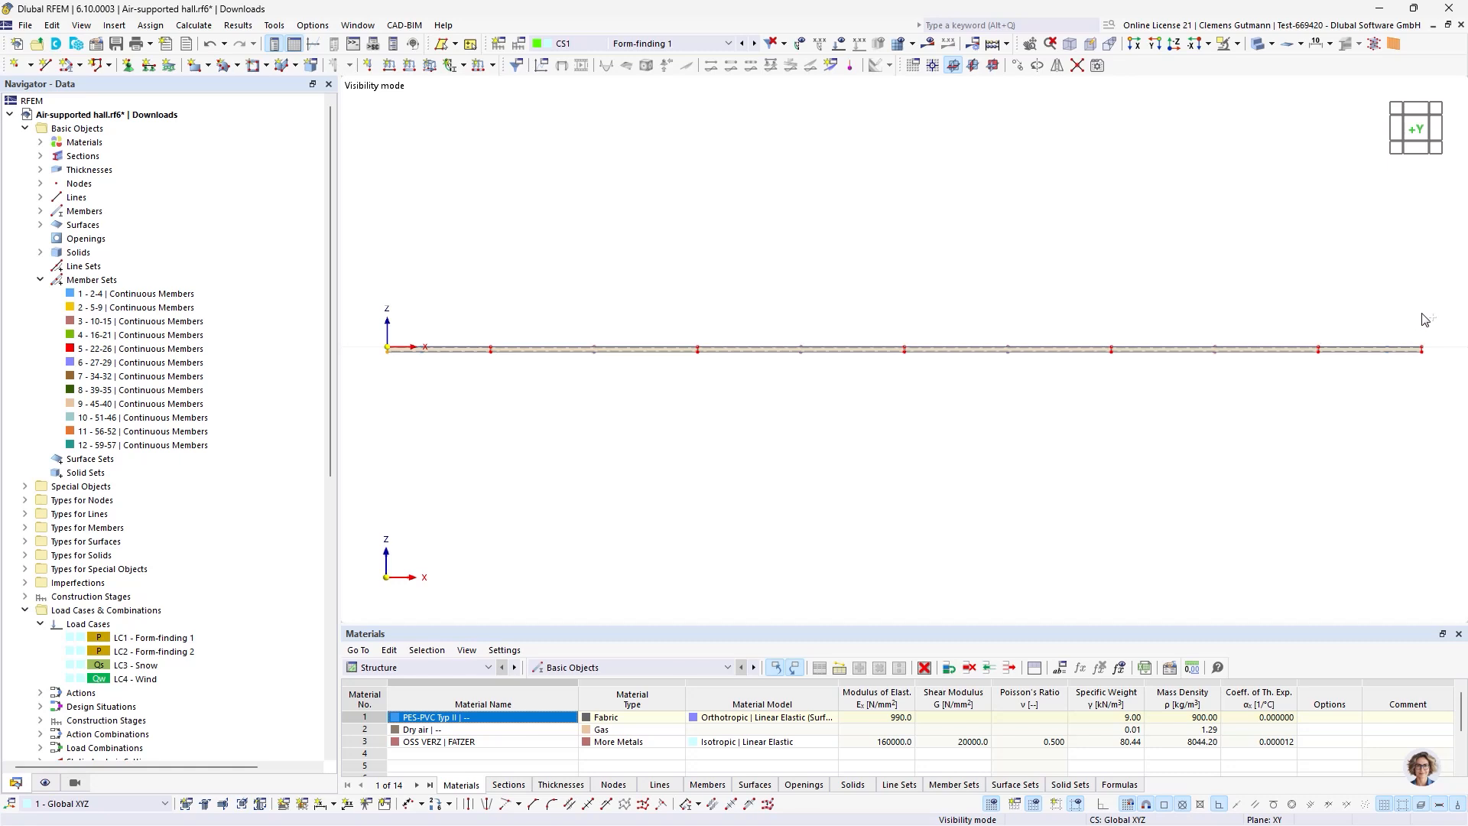
pyautogui.moveTo(1422, 313); pyautogui.dragTo(1426, 380)
pyautogui.press('Escape')
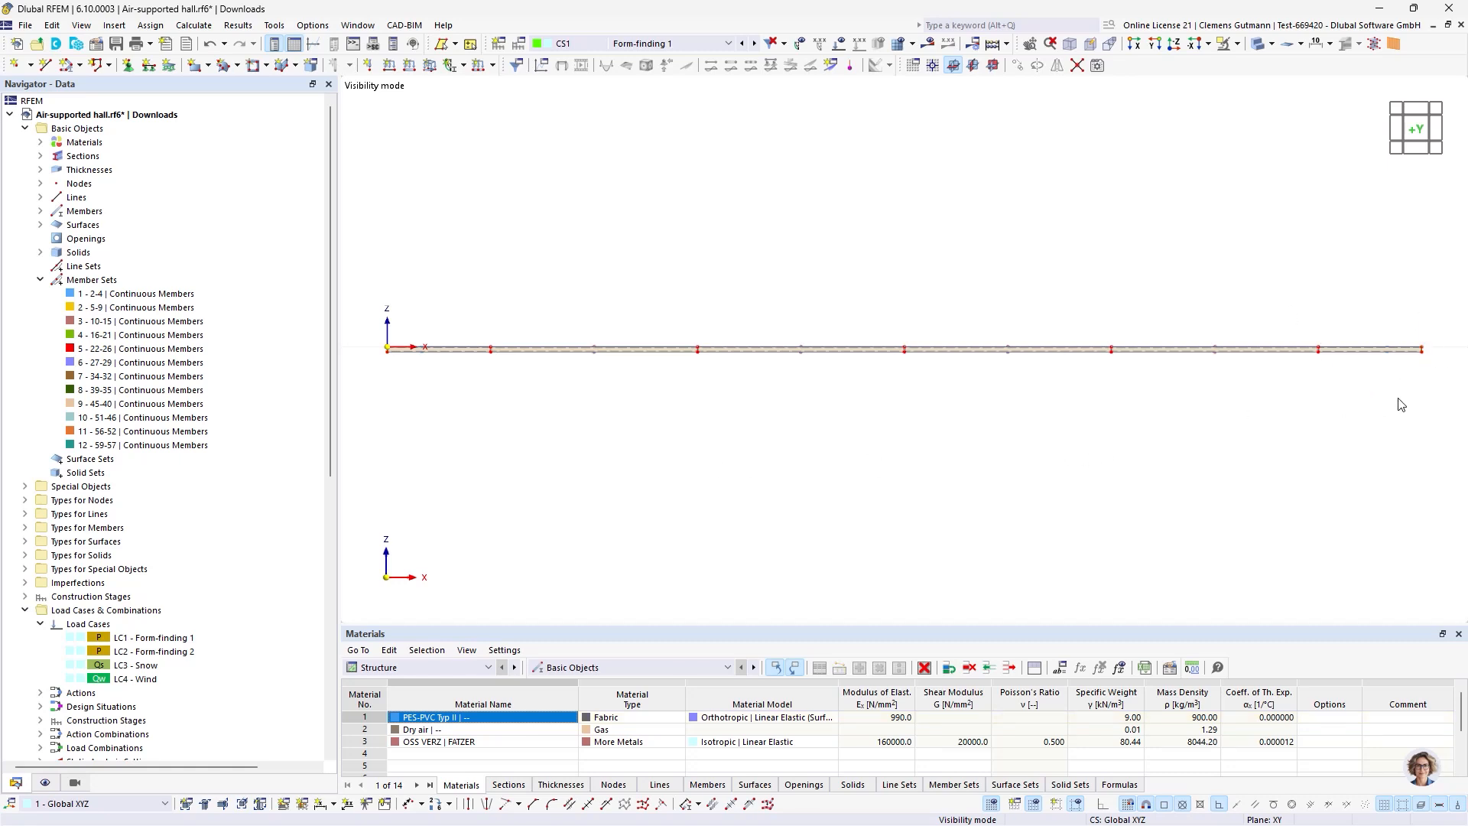
pyautogui.moveTo(1436, 396); pyautogui.dragTo(366, 354)
pyautogui.scroll(5, 429, 360)
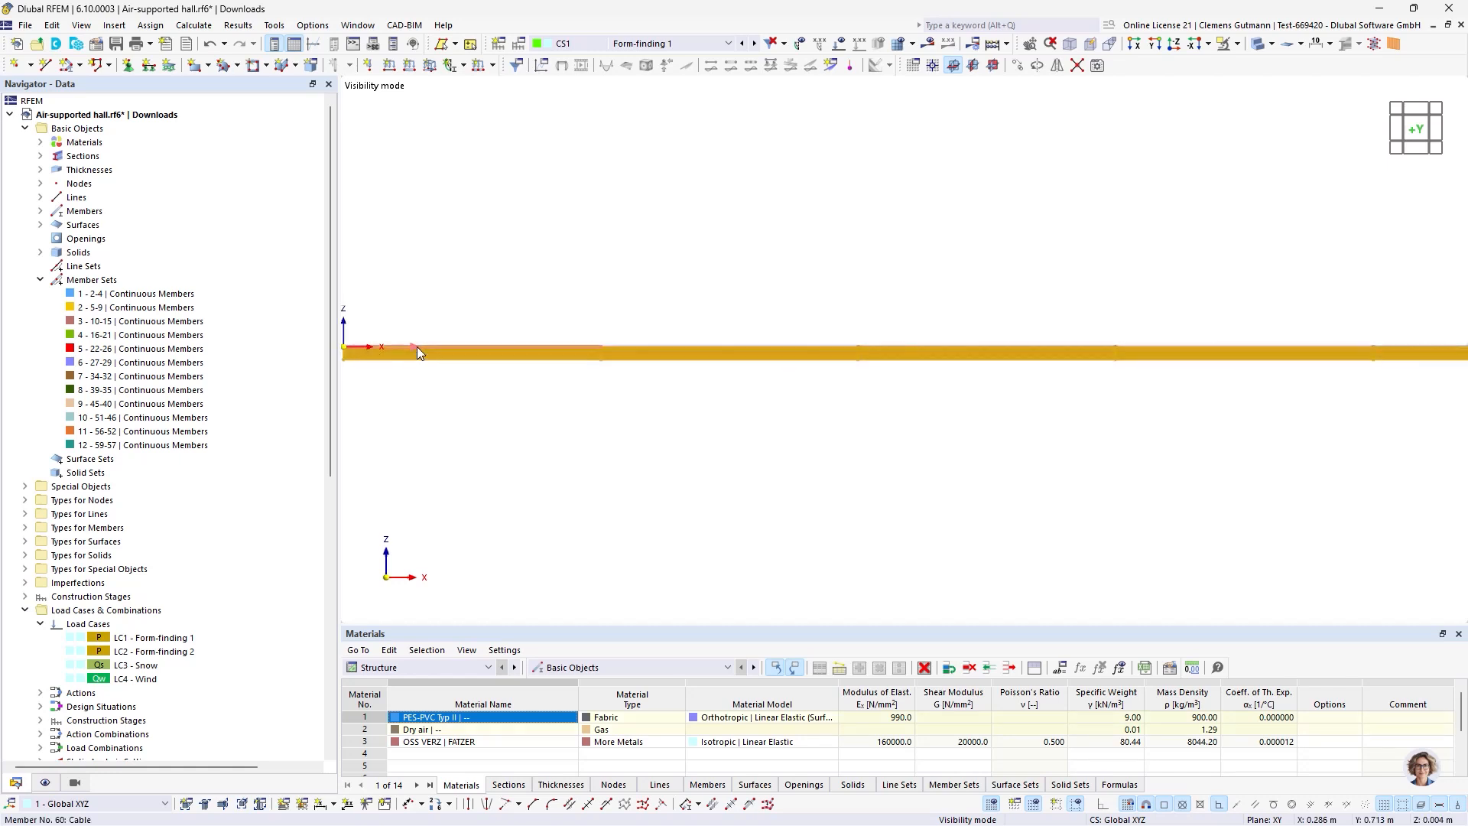
pyautogui.rightClick(429, 360)
pyautogui.moveTo(688, 66)
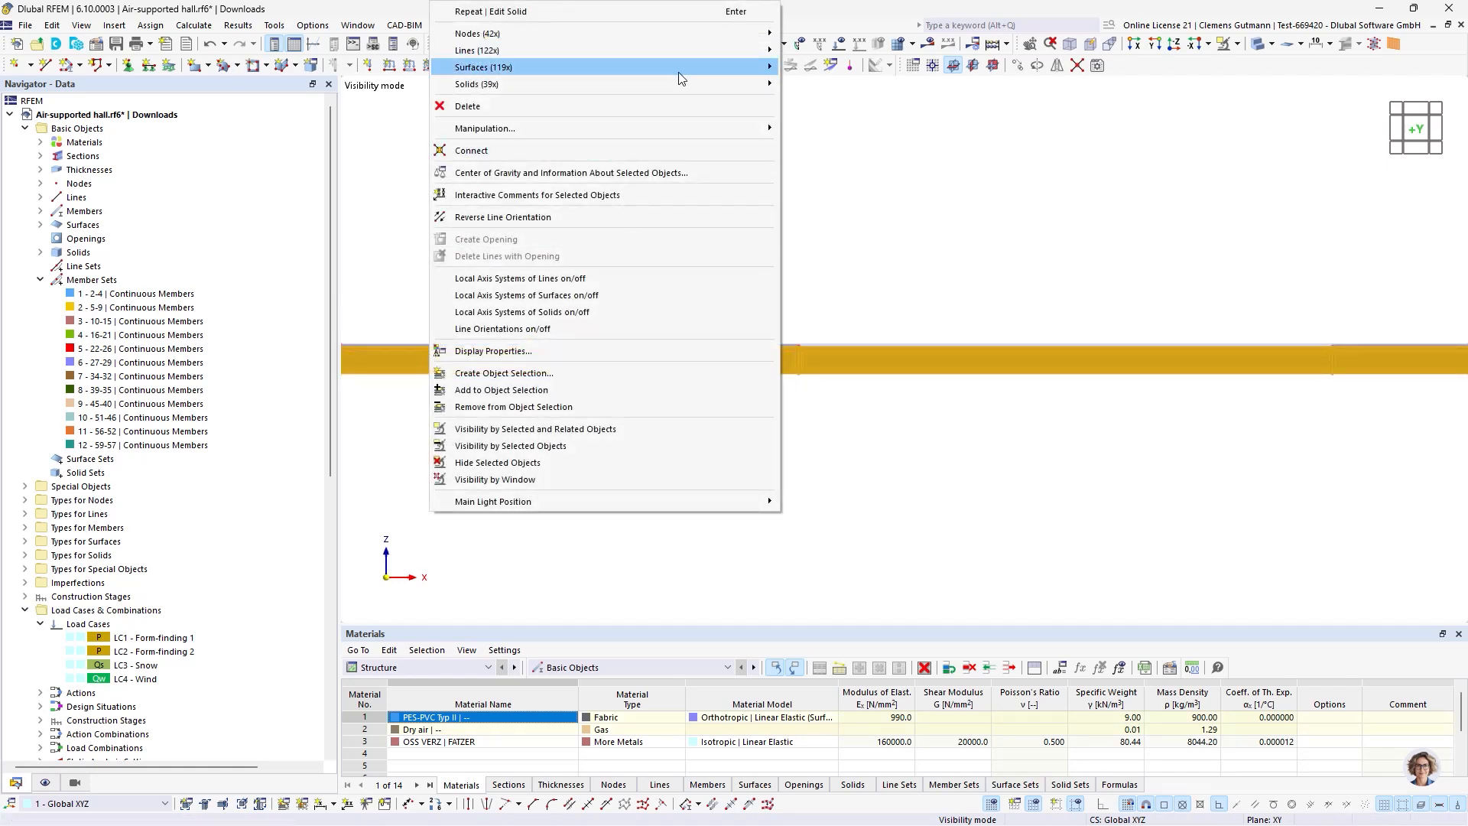
pyautogui.click(812, 69)
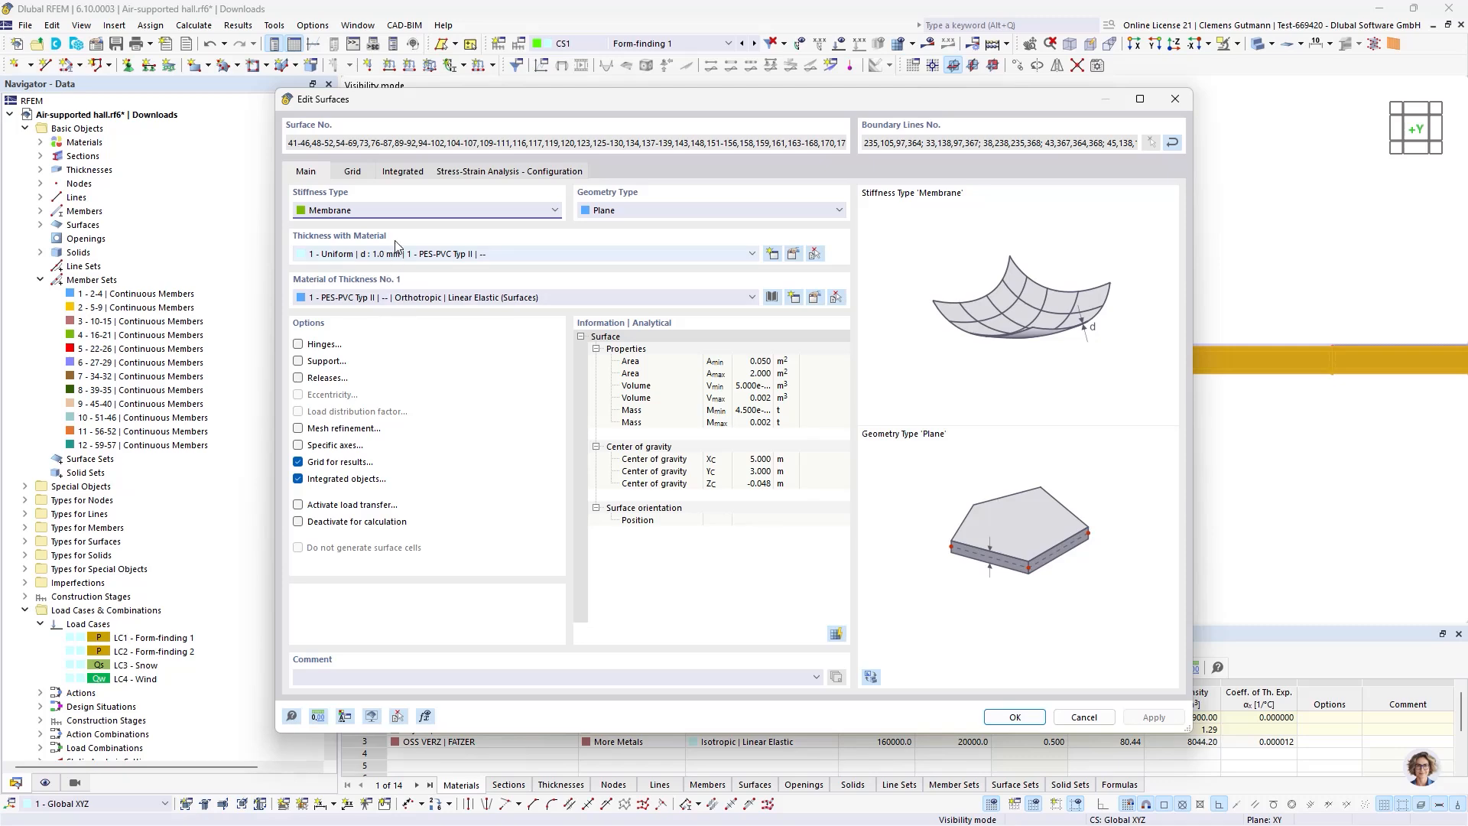
pyautogui.click(398, 211)
pyautogui.click(398, 258)
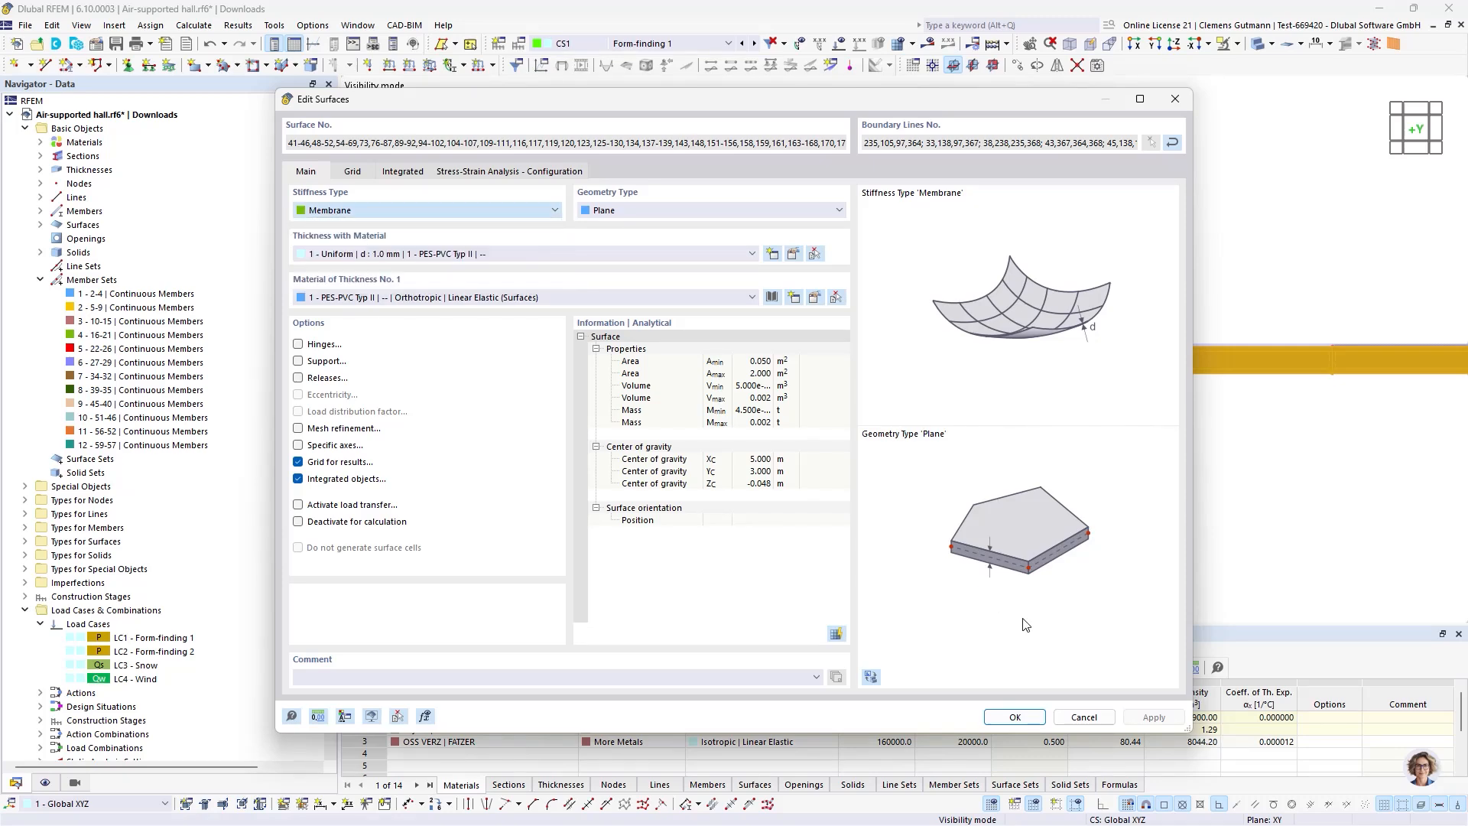
pyautogui.click(1021, 723)
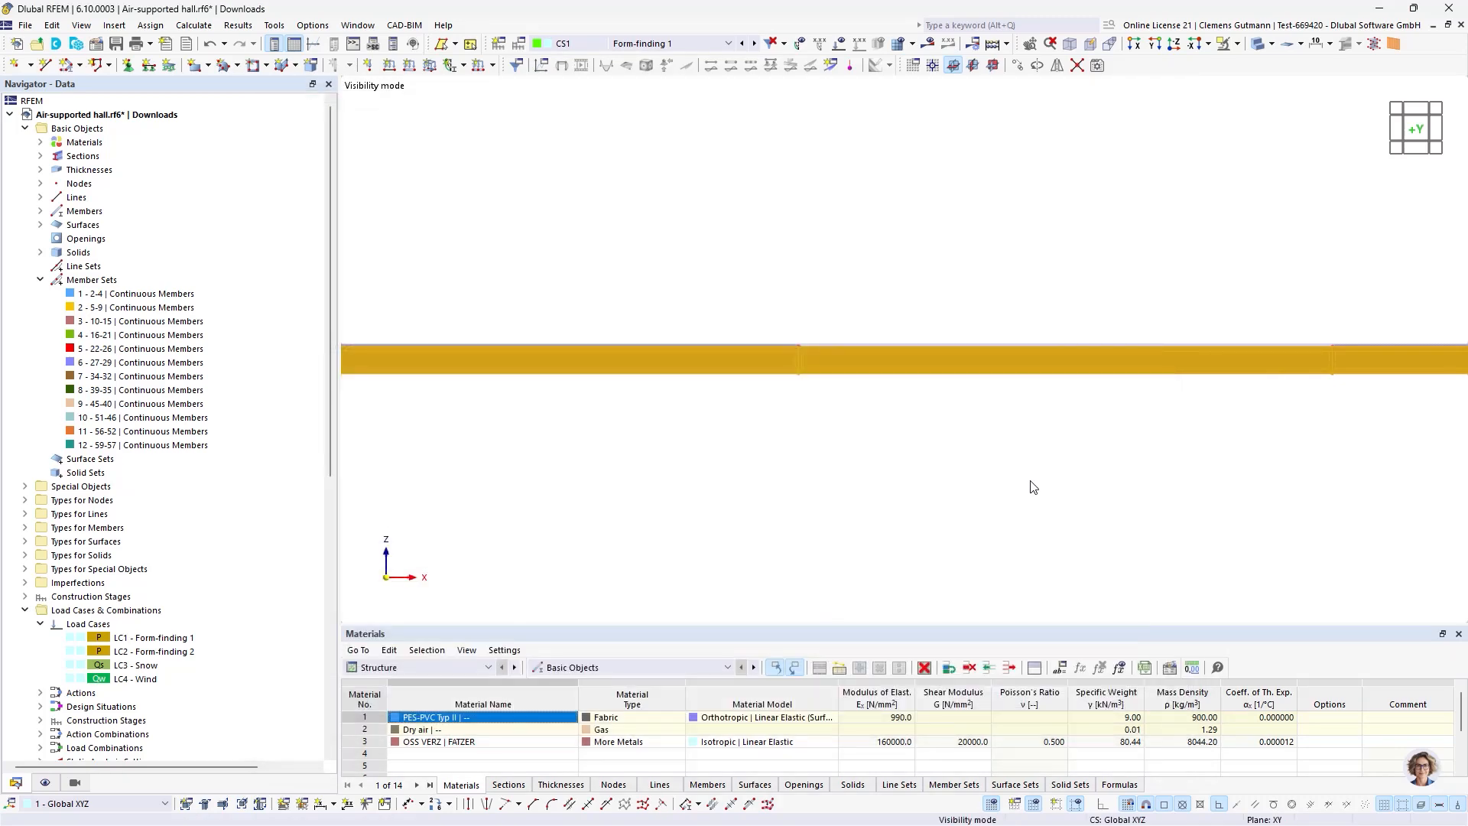
# Set all bottom and outer side surfaces of the gas solids to stiffness type Without Thickness and assign them the existing surface support.
pyautogui.scroll(3, 1032, 433)
pyautogui.scroll(-2, 656, 418)
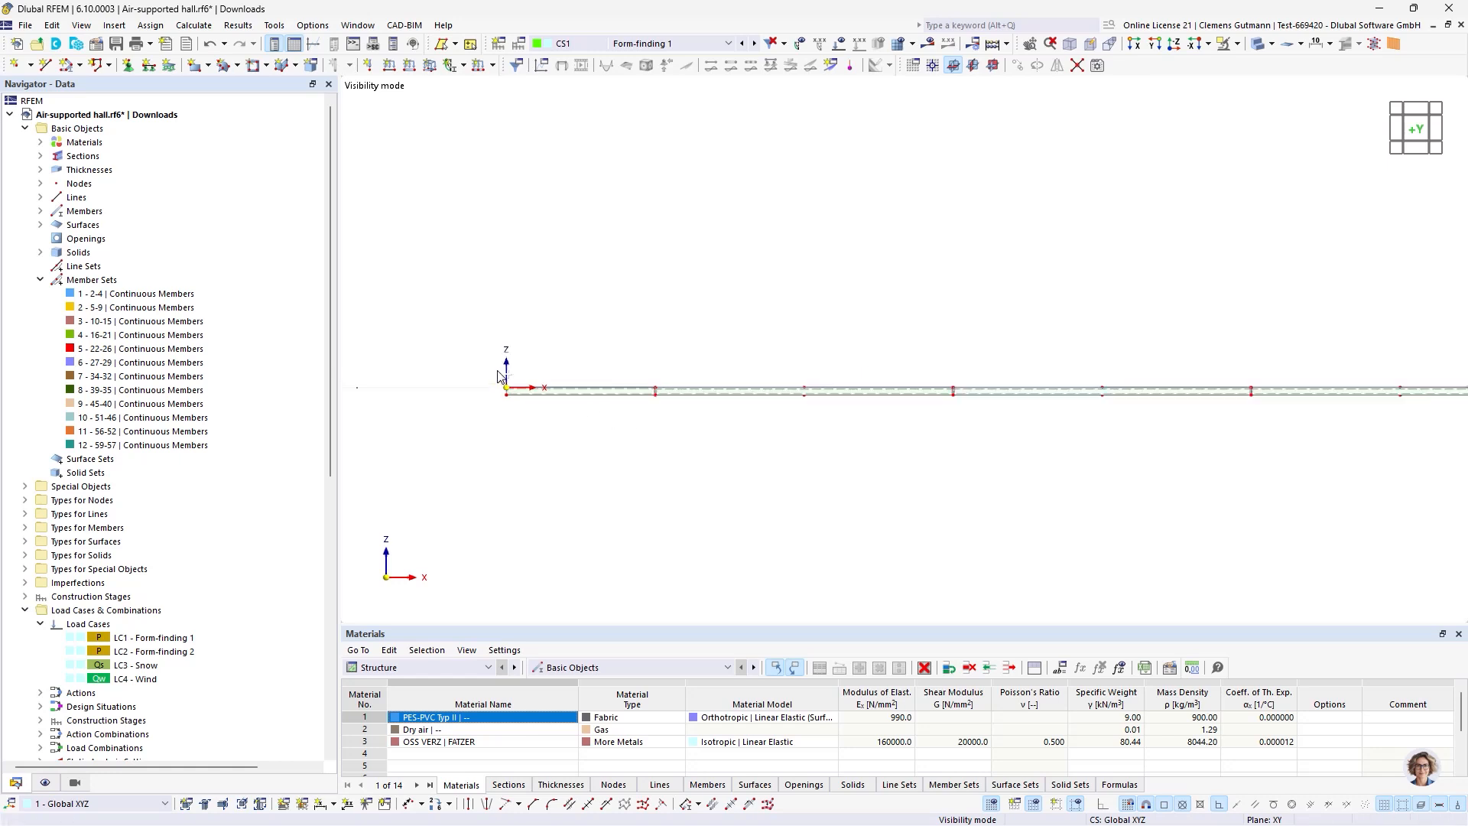
pyautogui.moveTo(475, 344); pyautogui.dragTo(517, 426)
pyautogui.scroll(-4, 451, 426)
pyautogui.scroll(-1, 477, 433)
pyautogui.scroll(4, 1131, 422)
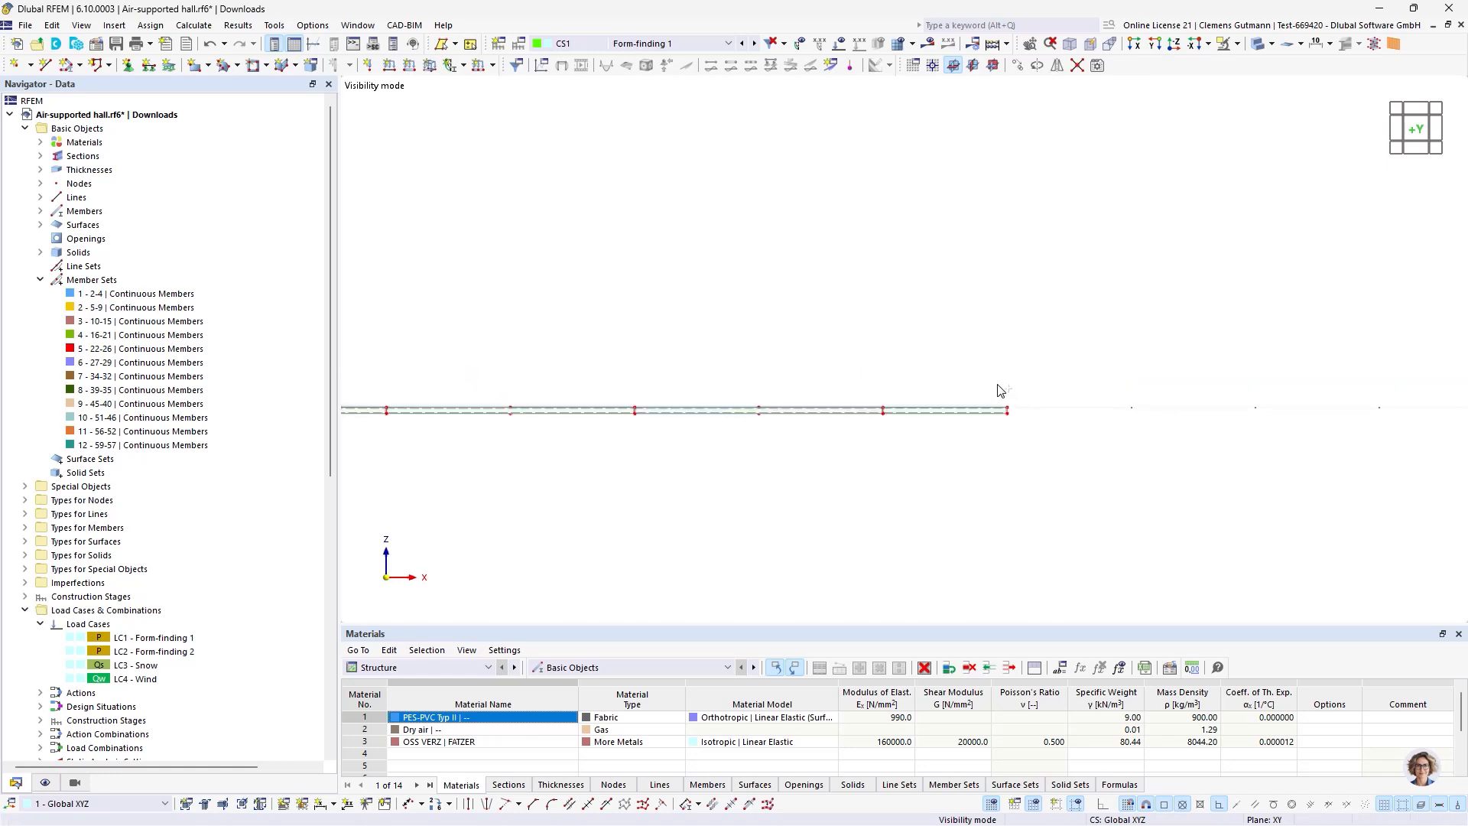
pyautogui.moveTo(997, 385); pyautogui.dragTo(1018, 429)
pyautogui.scroll(-3, 1177, 405)
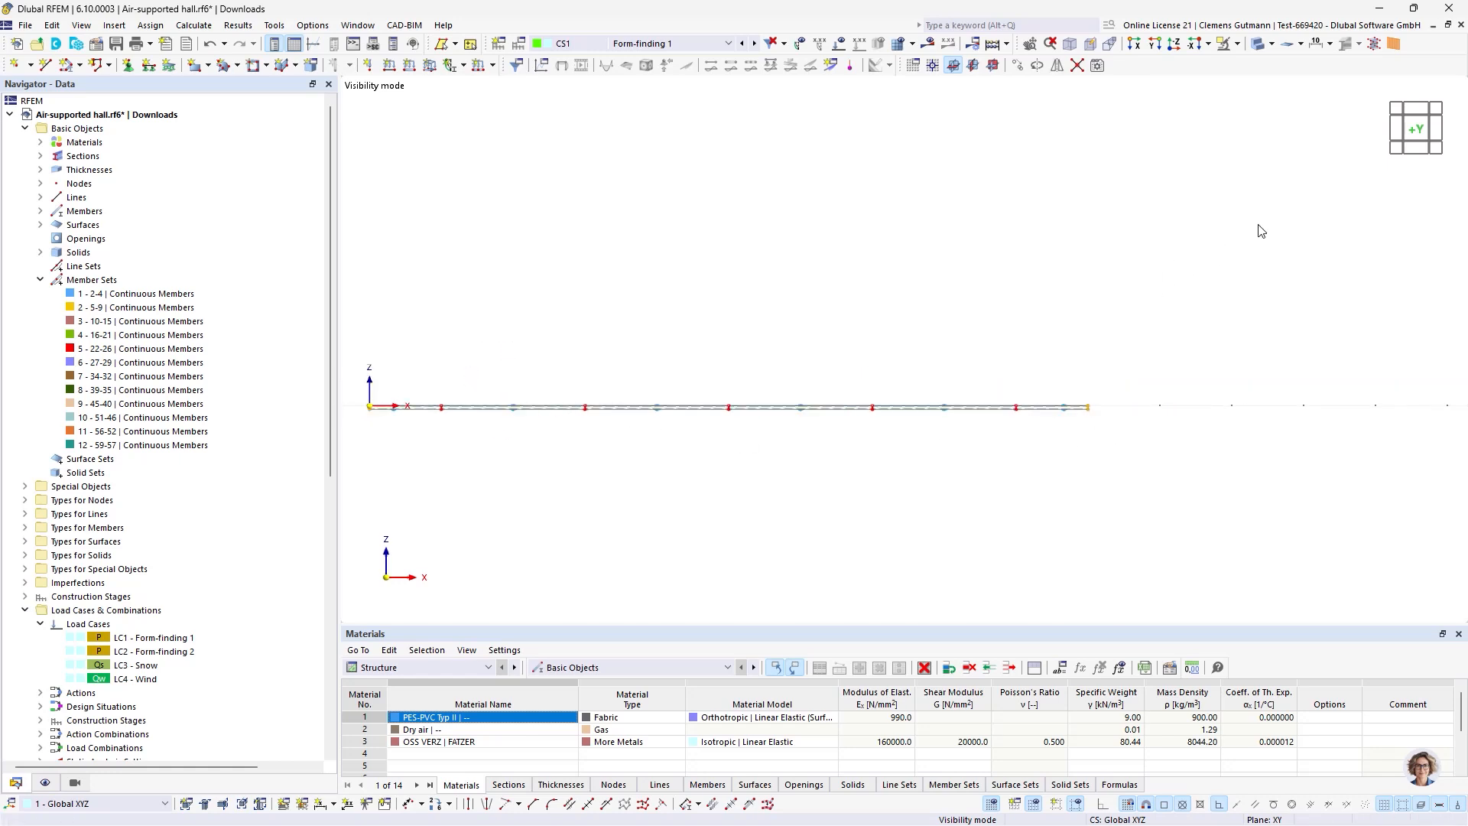
pyautogui.click(1399, 129)
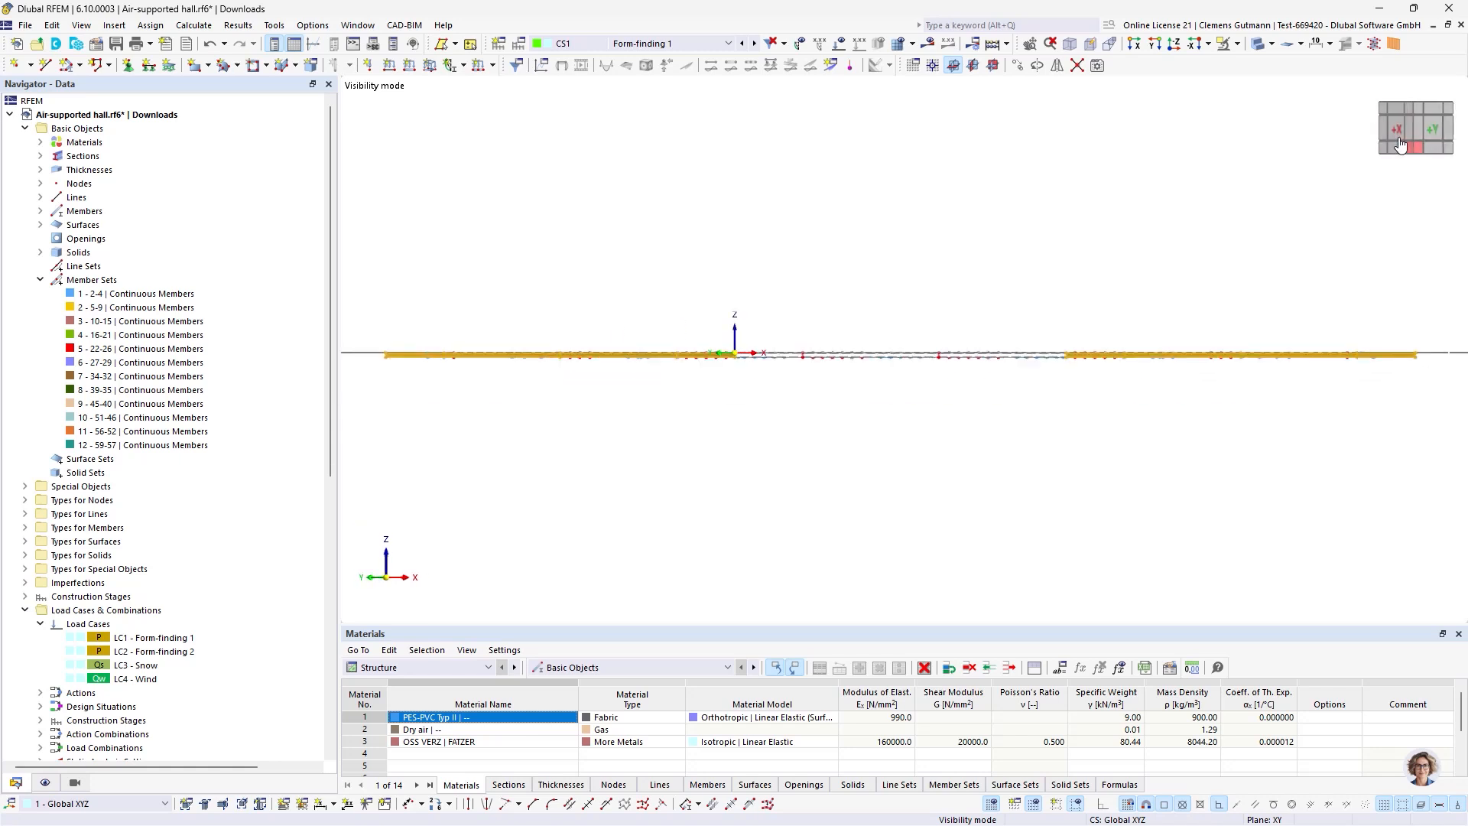
pyautogui.moveTo(372, 316); pyautogui.dragTo(1367, 383)
pyautogui.scroll(5, 1185, 350)
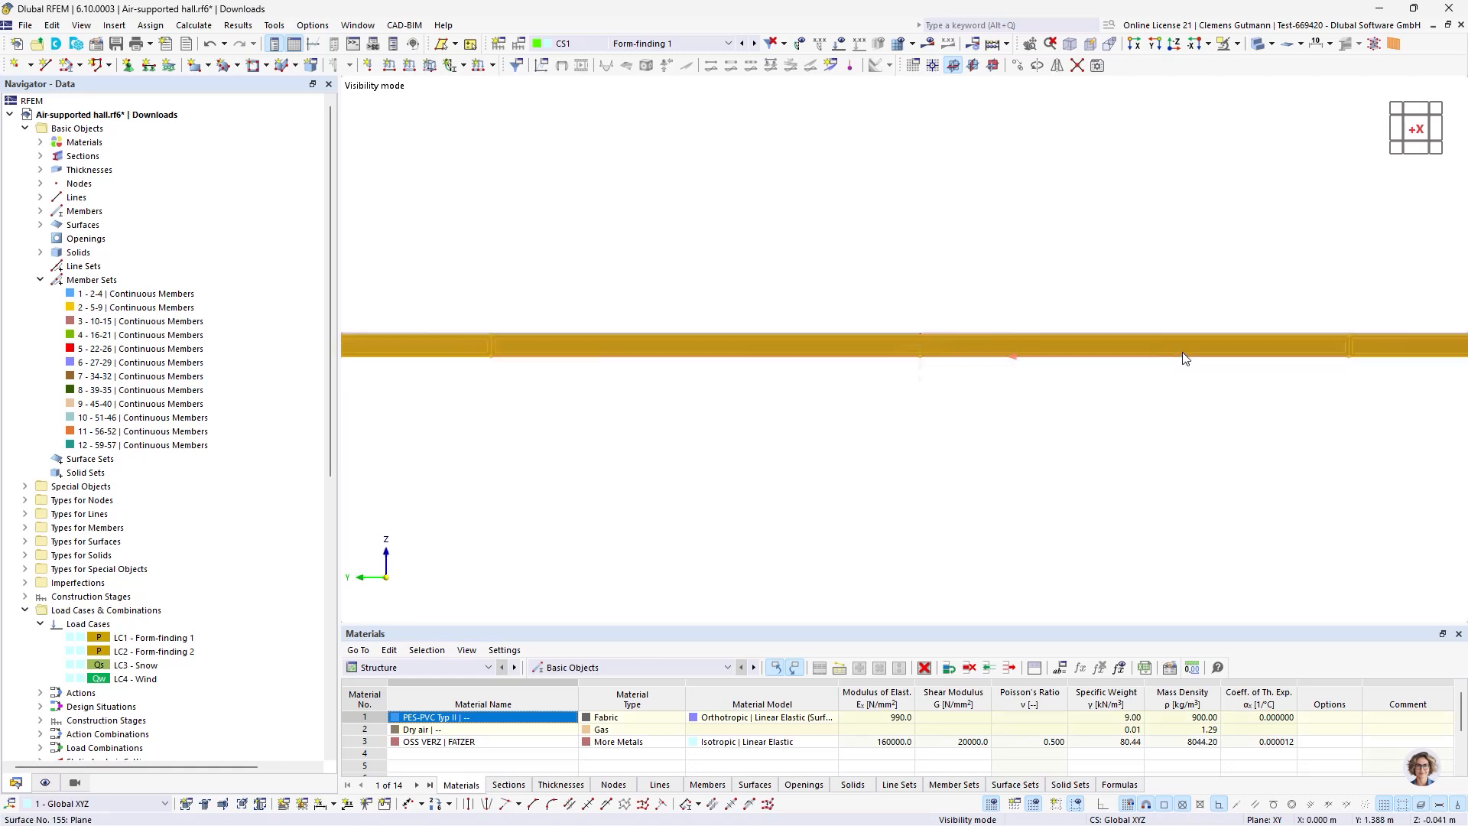
pyautogui.rightClick(1182, 359)
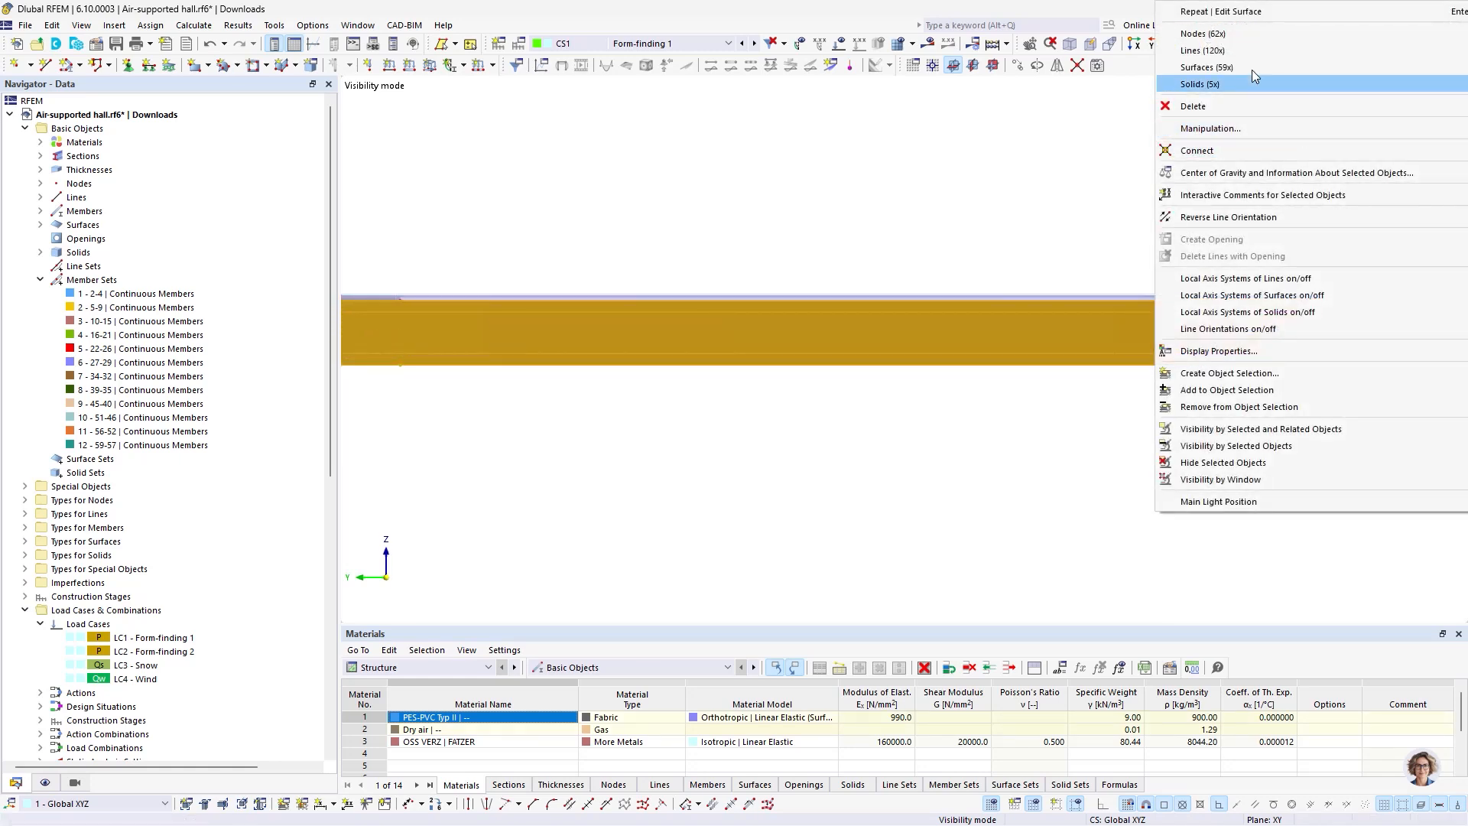
pyautogui.moveTo(1250, 69)
pyautogui.click(994, 67)
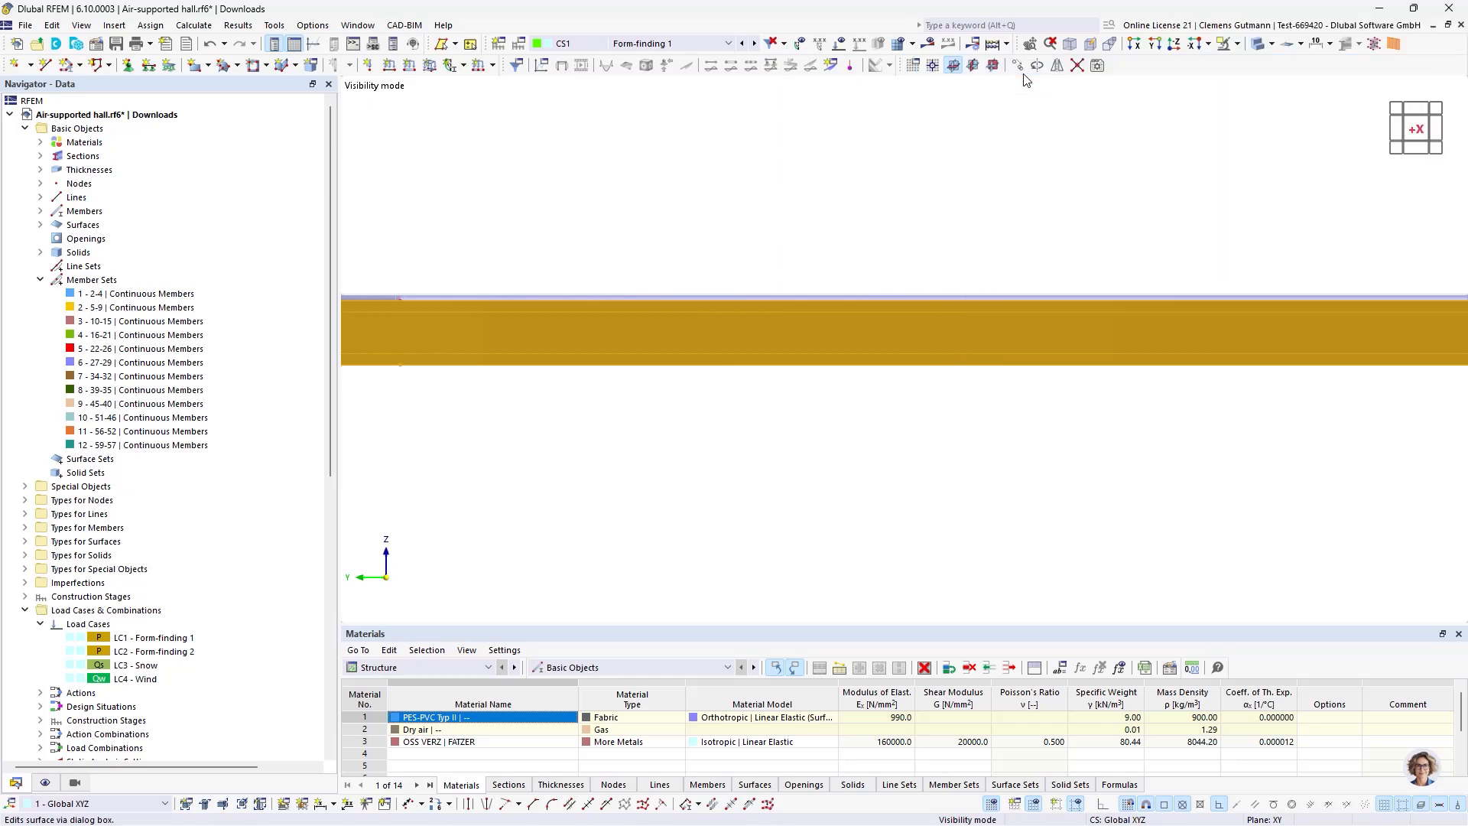
pyautogui.click(399, 210)
pyautogui.click(344, 249)
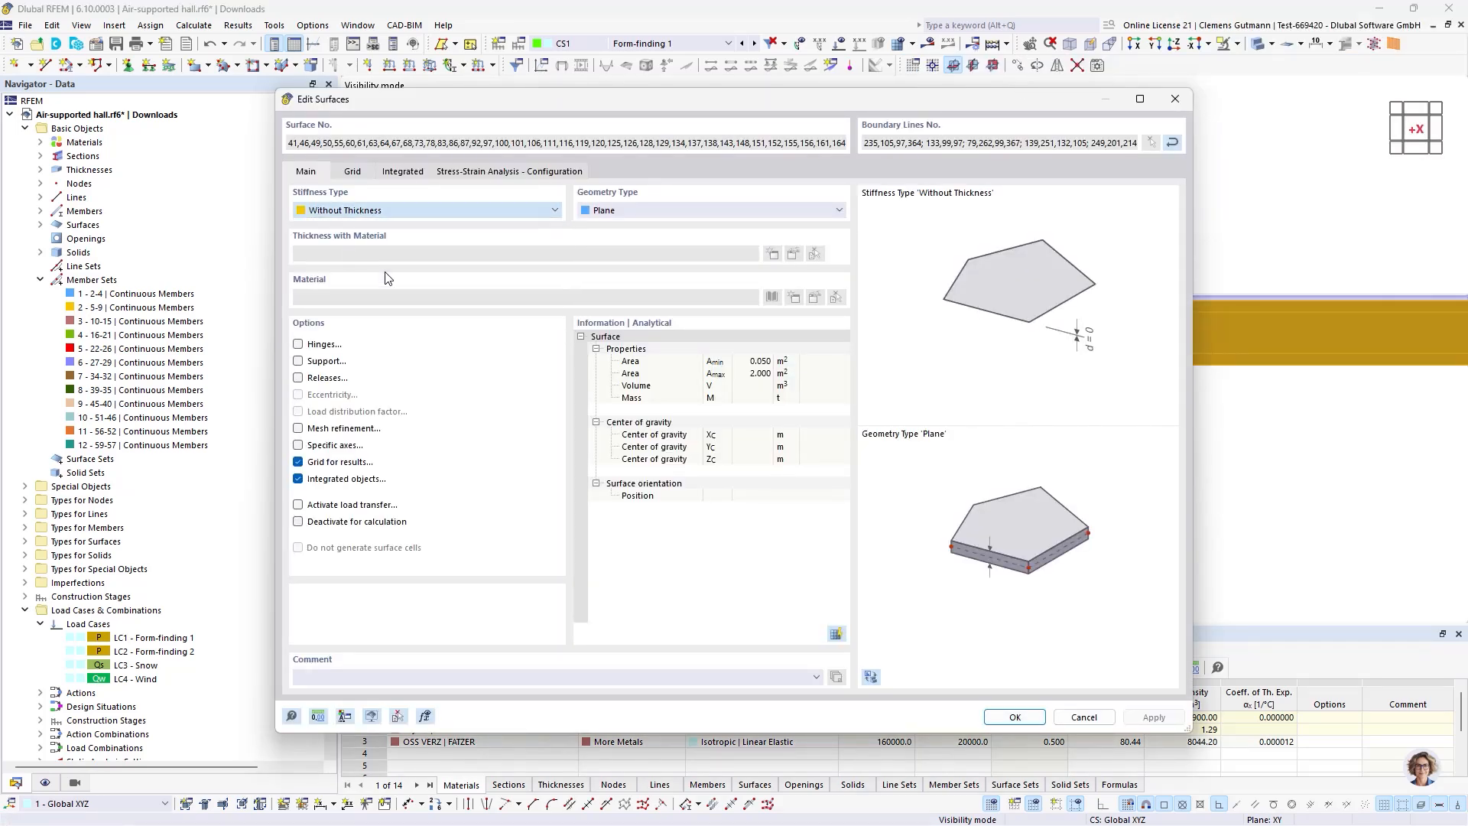
pyautogui.click(353, 172)
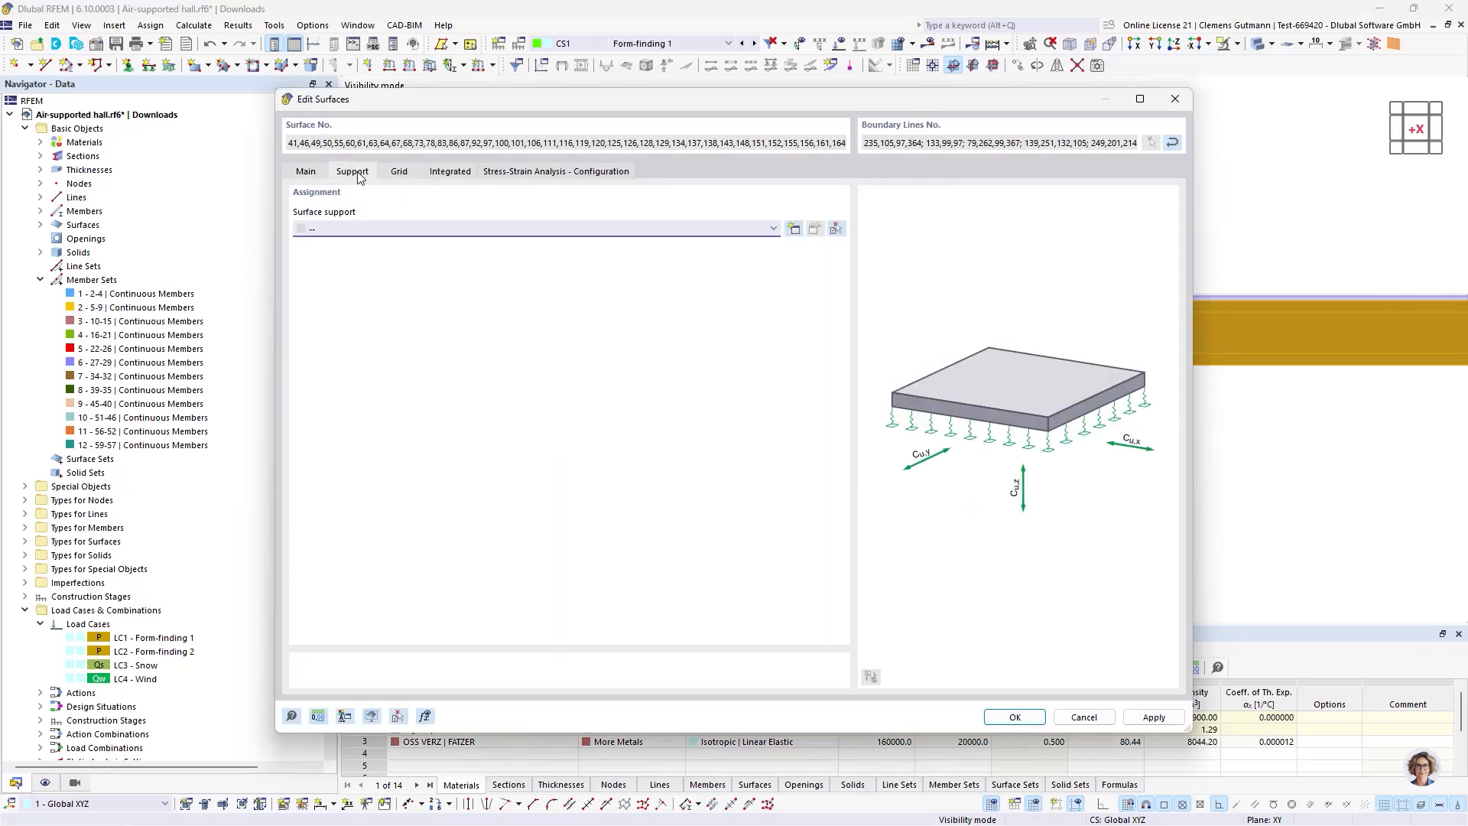
pyautogui.click(373, 232)
pyautogui.click(366, 254)
pyautogui.click(1002, 710)
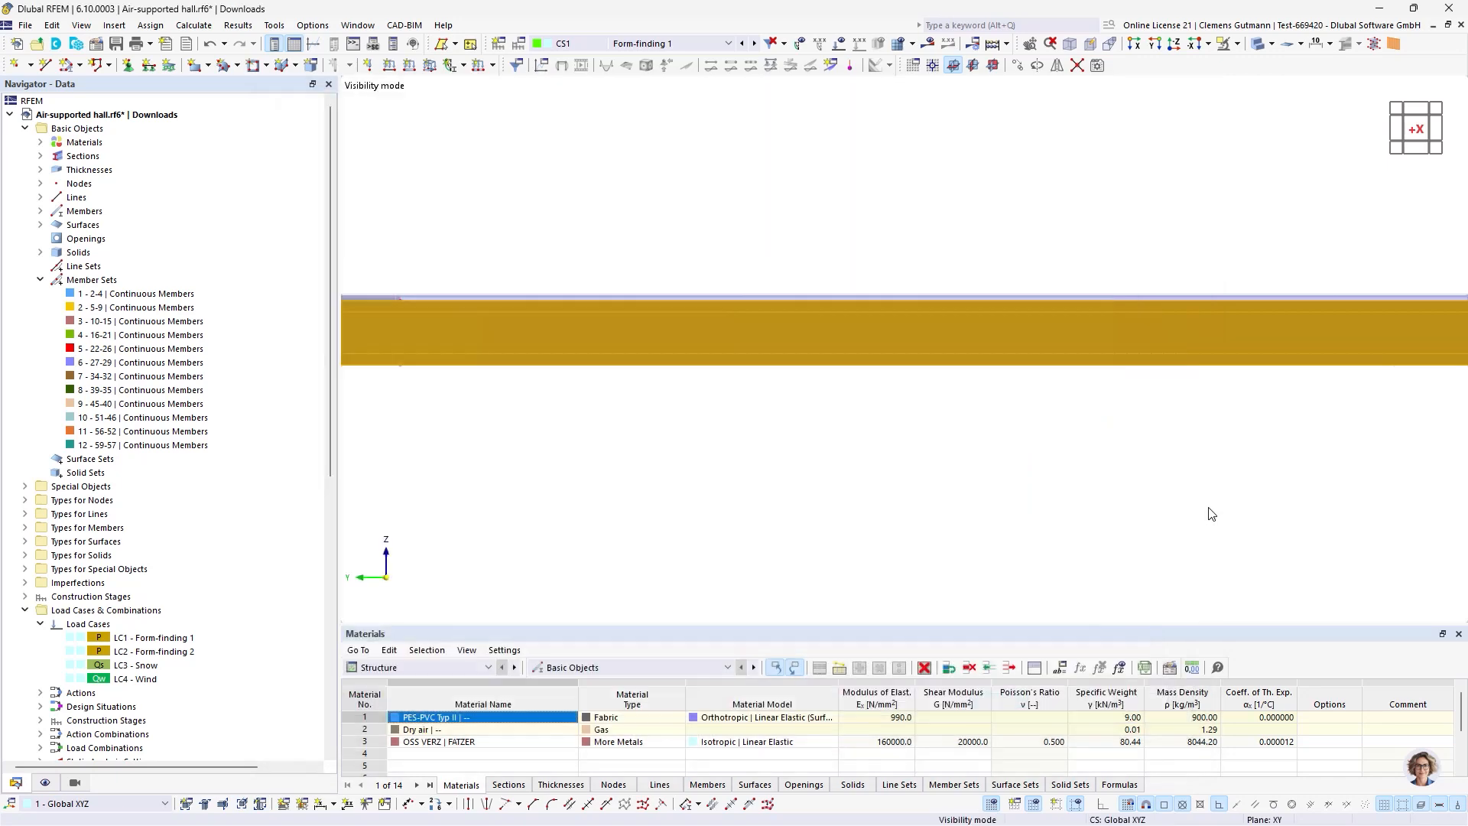
# Display the whole model as a wireframe in the top view.
pyautogui.scroll(-5, 757, 312)
pyautogui.keyDown('ctrl'); pyautogui.moveTo(1012, 302); pyautogui.dragTo(1085, 277, button='middle'); pyautogui.keyUp('ctrl')
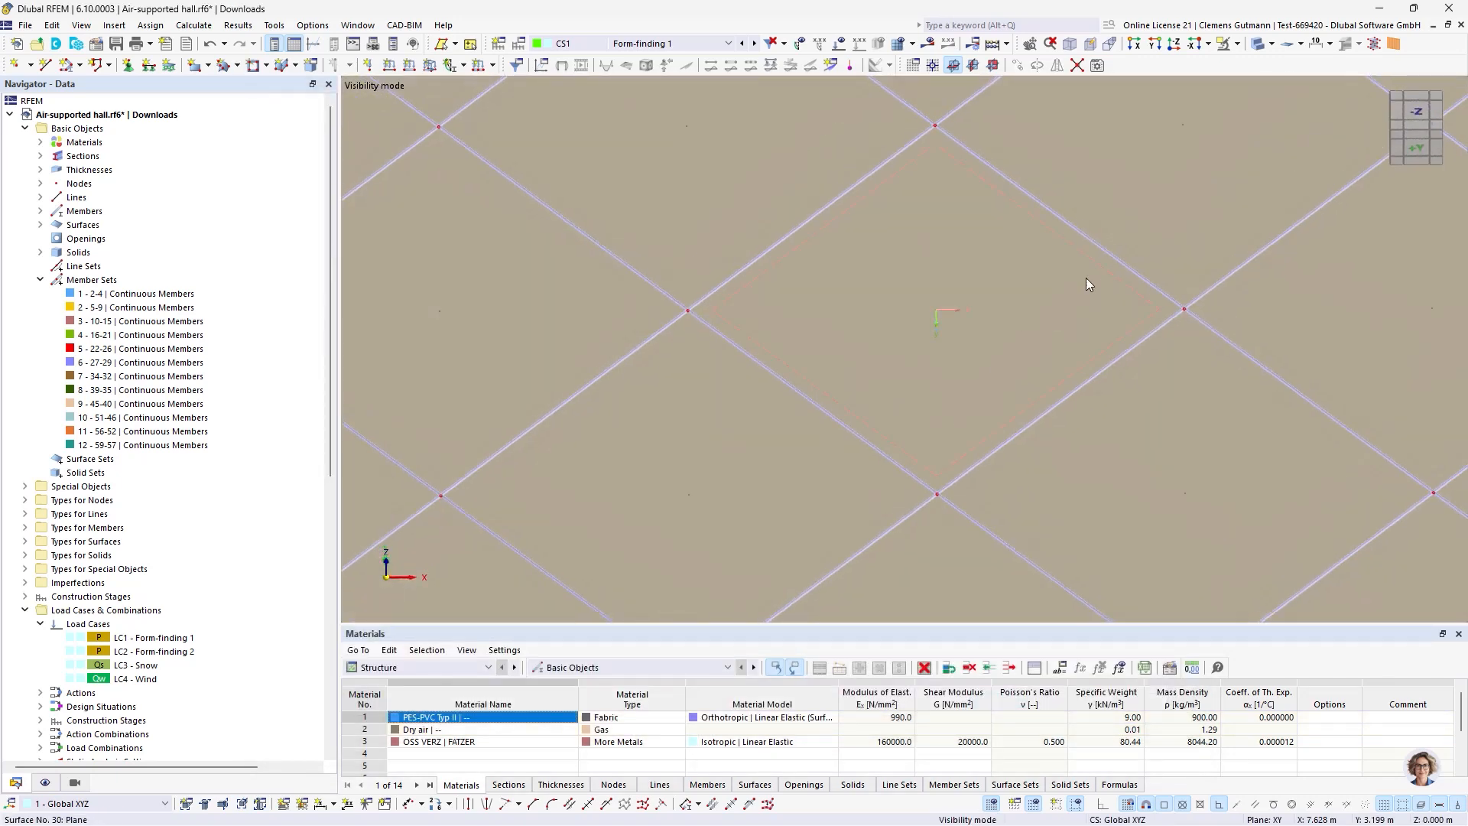
pyautogui.scroll(-3, 1086, 278)
pyautogui.click(1415, 117)
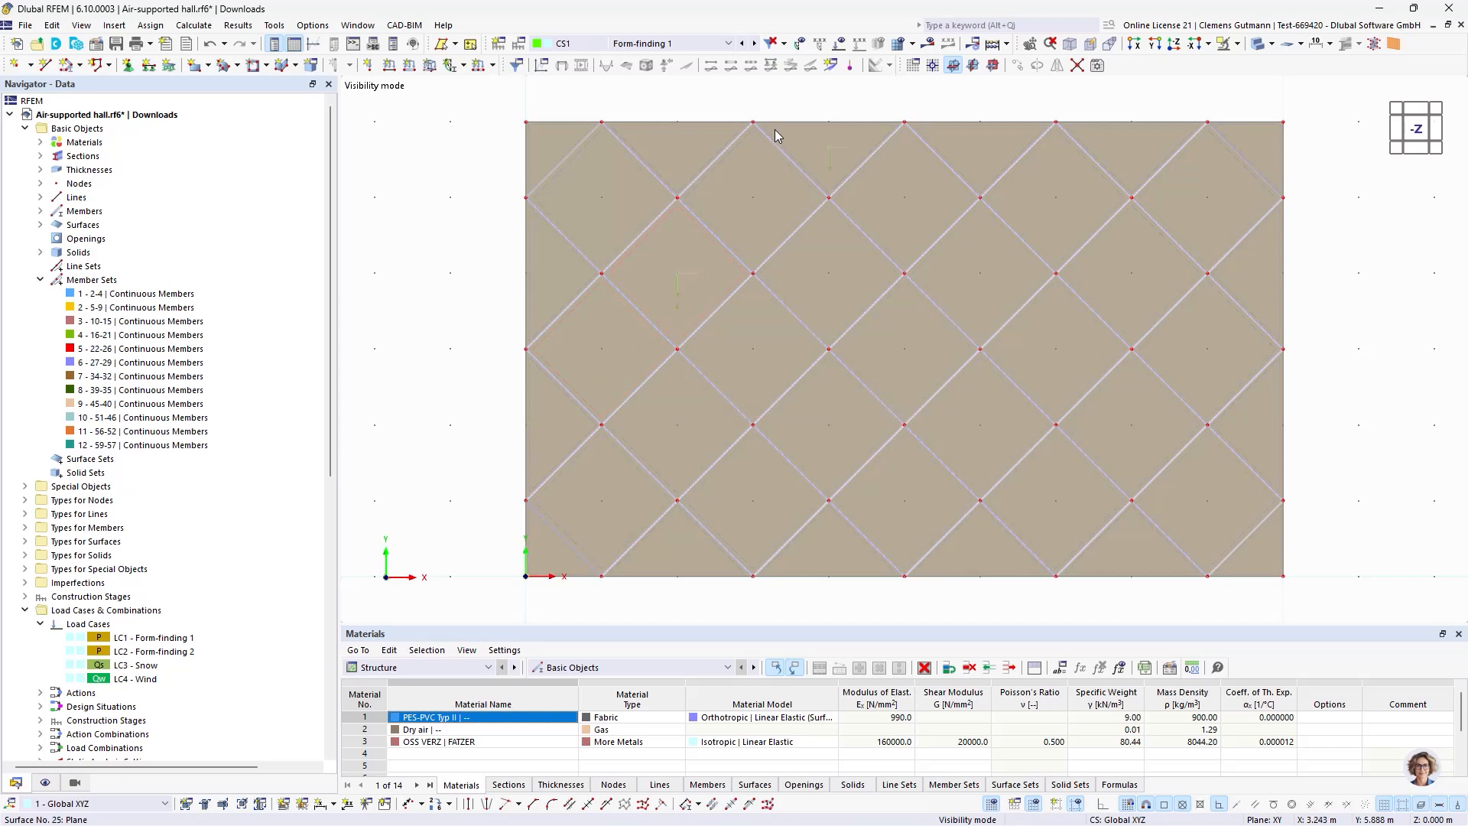
pyautogui.click(1273, 43)
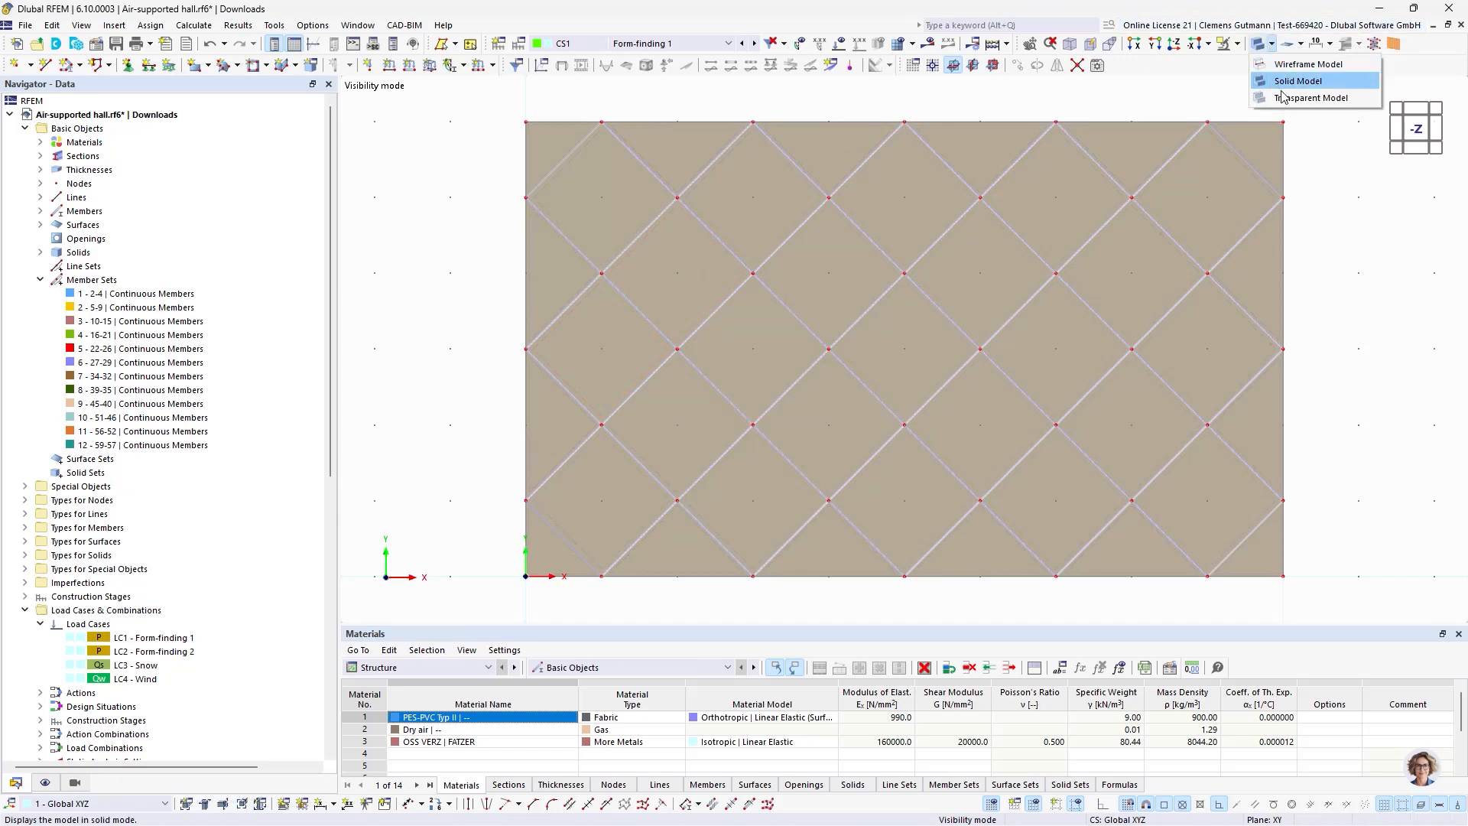
pyautogui.click(1308, 66)
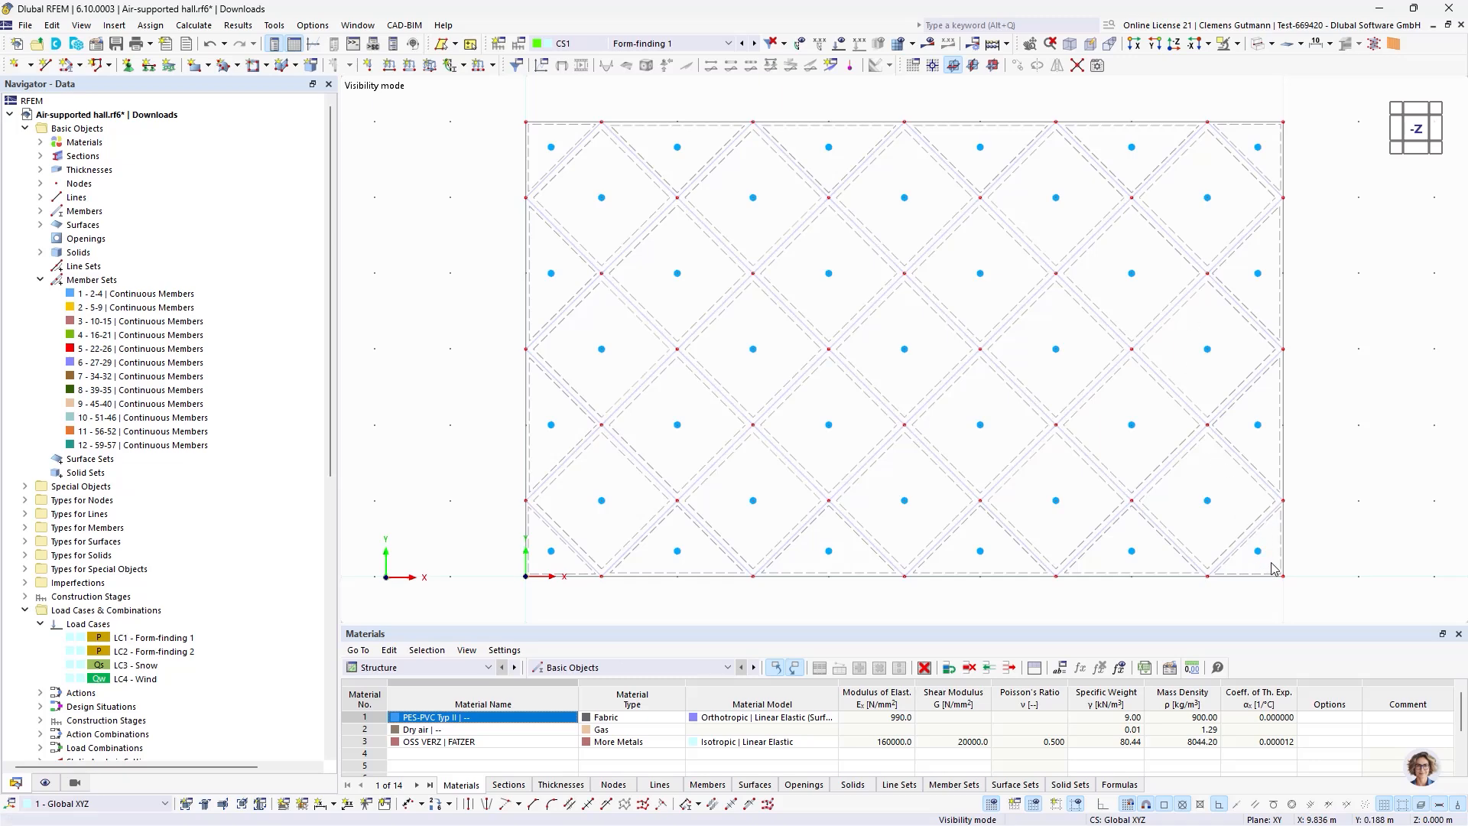
# Activate specific axes for all surfaces of the model and set the angular rotation of their input axes to 45°.
pyautogui.moveTo(1275, 572); pyautogui.dragTo(518, 124)
pyautogui.rightClick(555, 159)
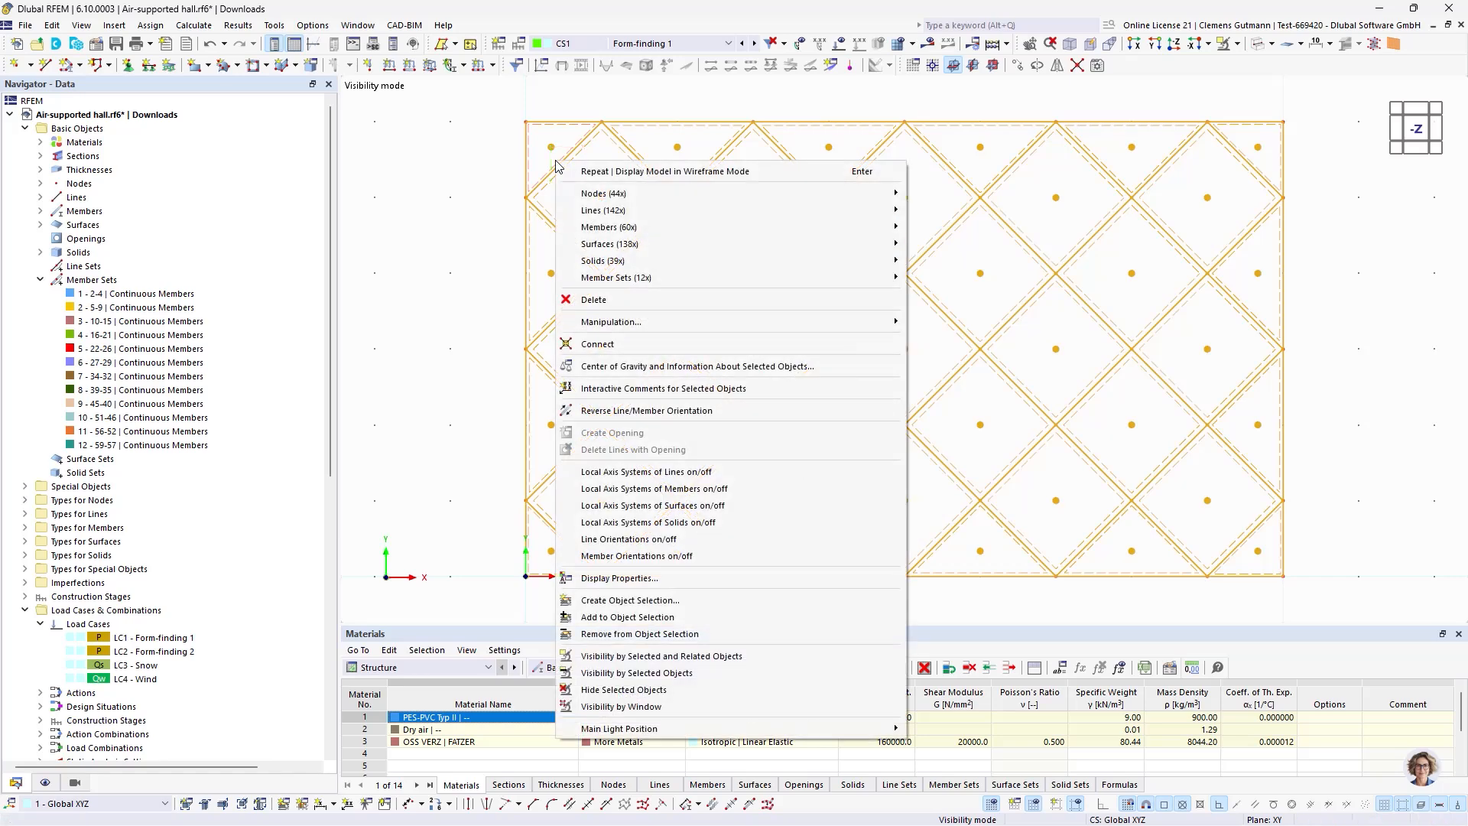
pyautogui.moveTo(818, 243)
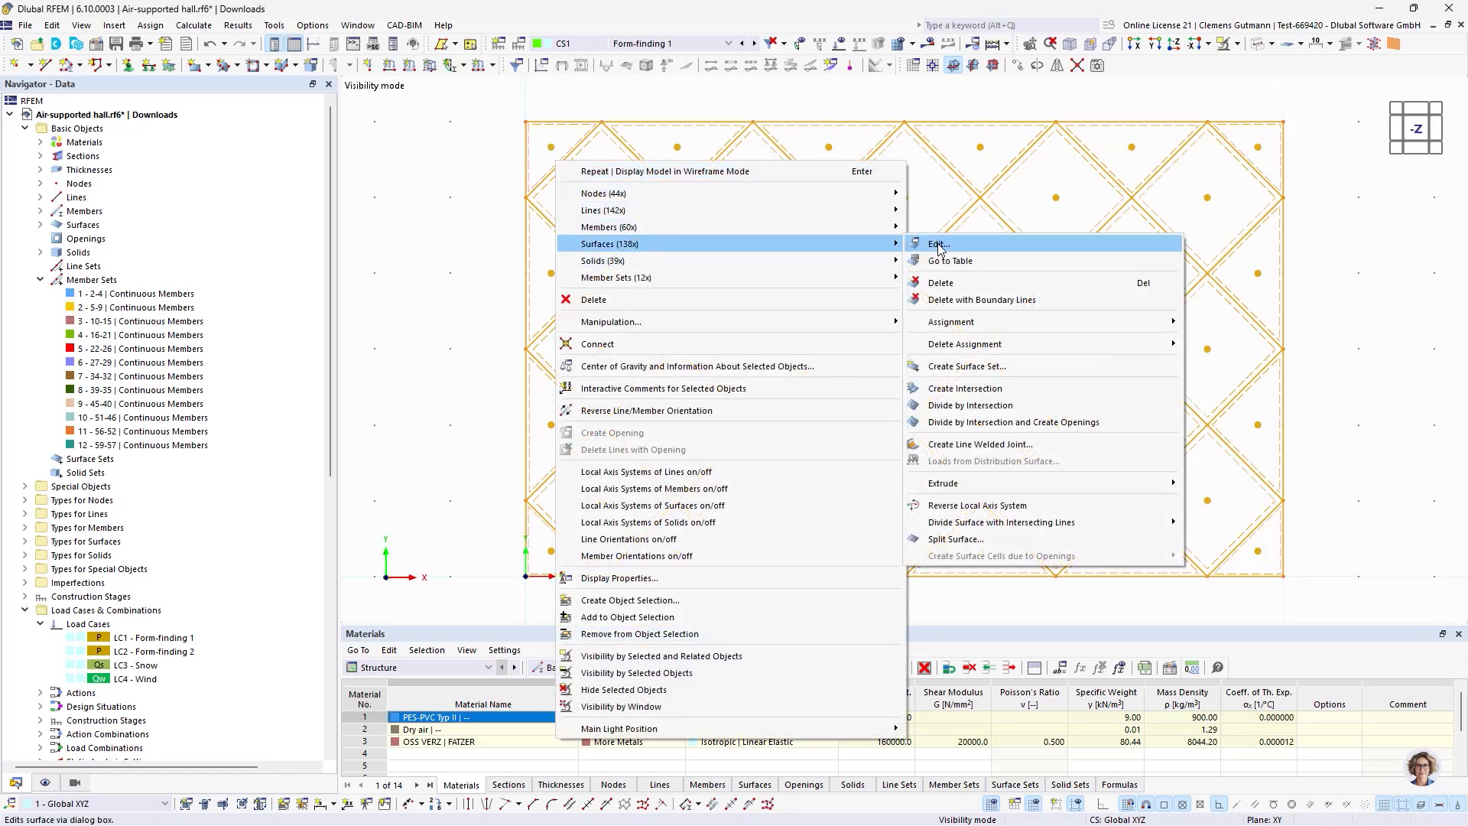
pyautogui.click(940, 249)
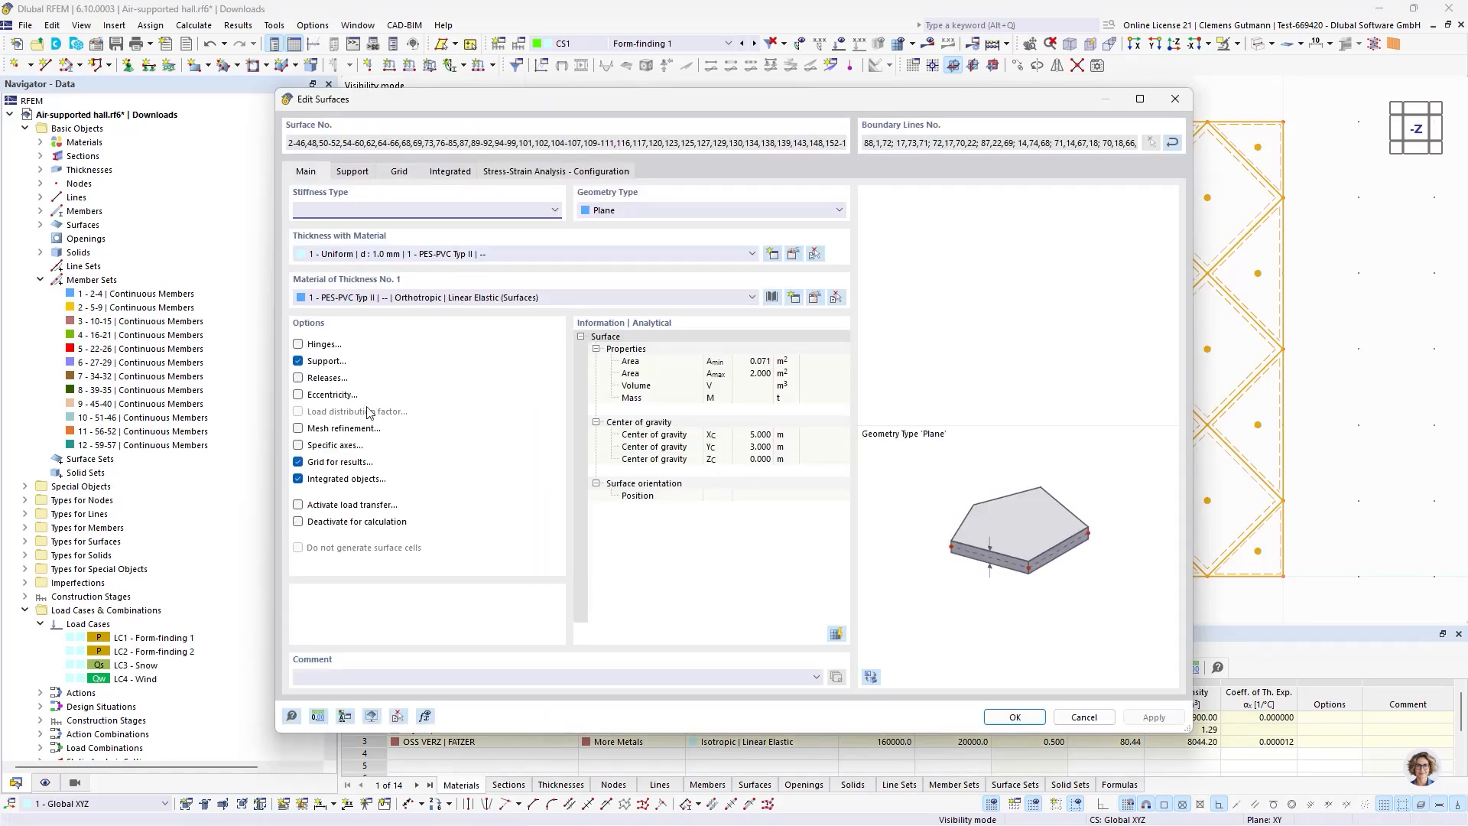
pyautogui.click(314, 447)
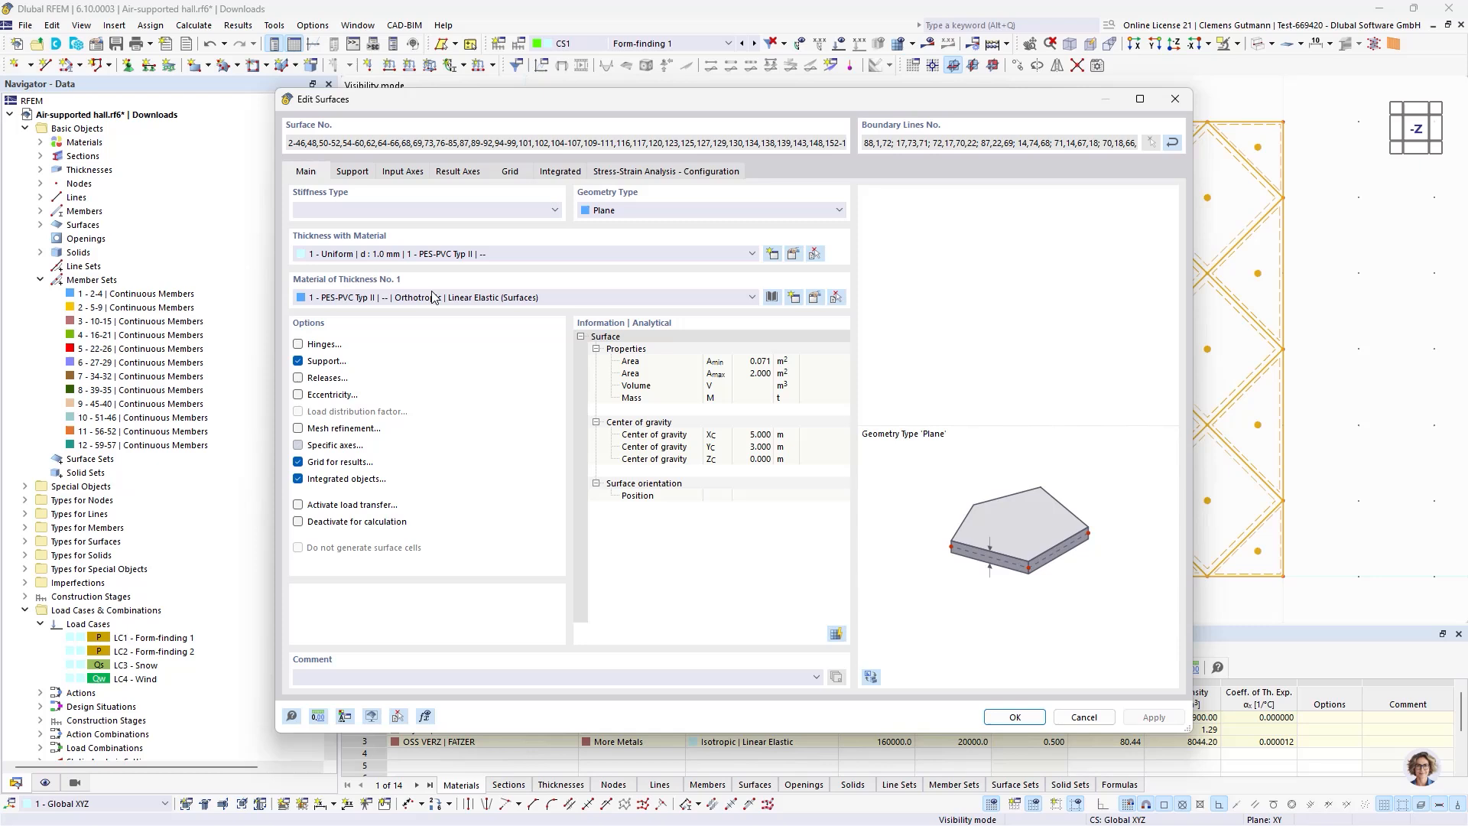
pyautogui.click(397, 173)
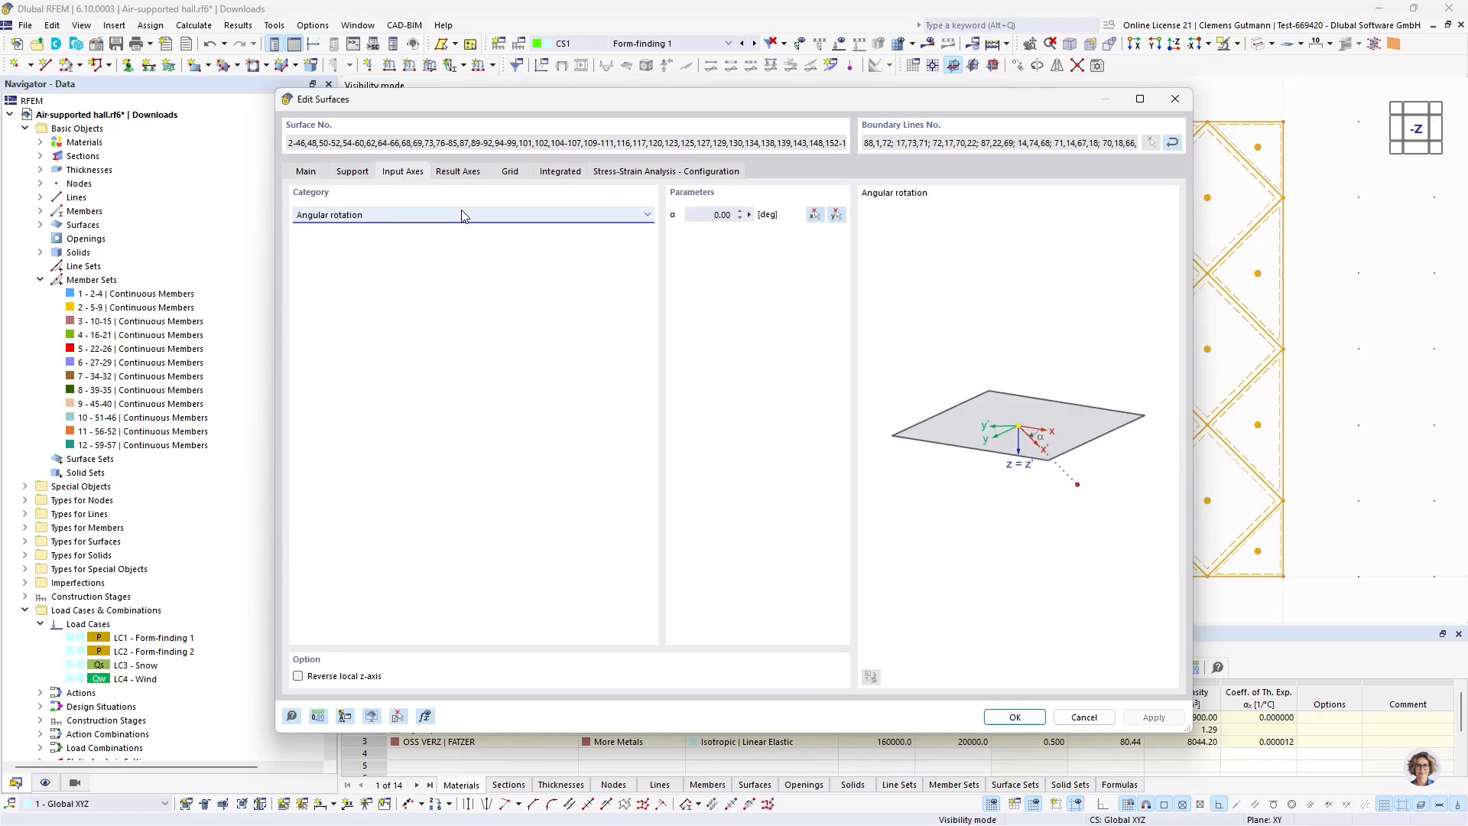
pyautogui.click(723, 213)
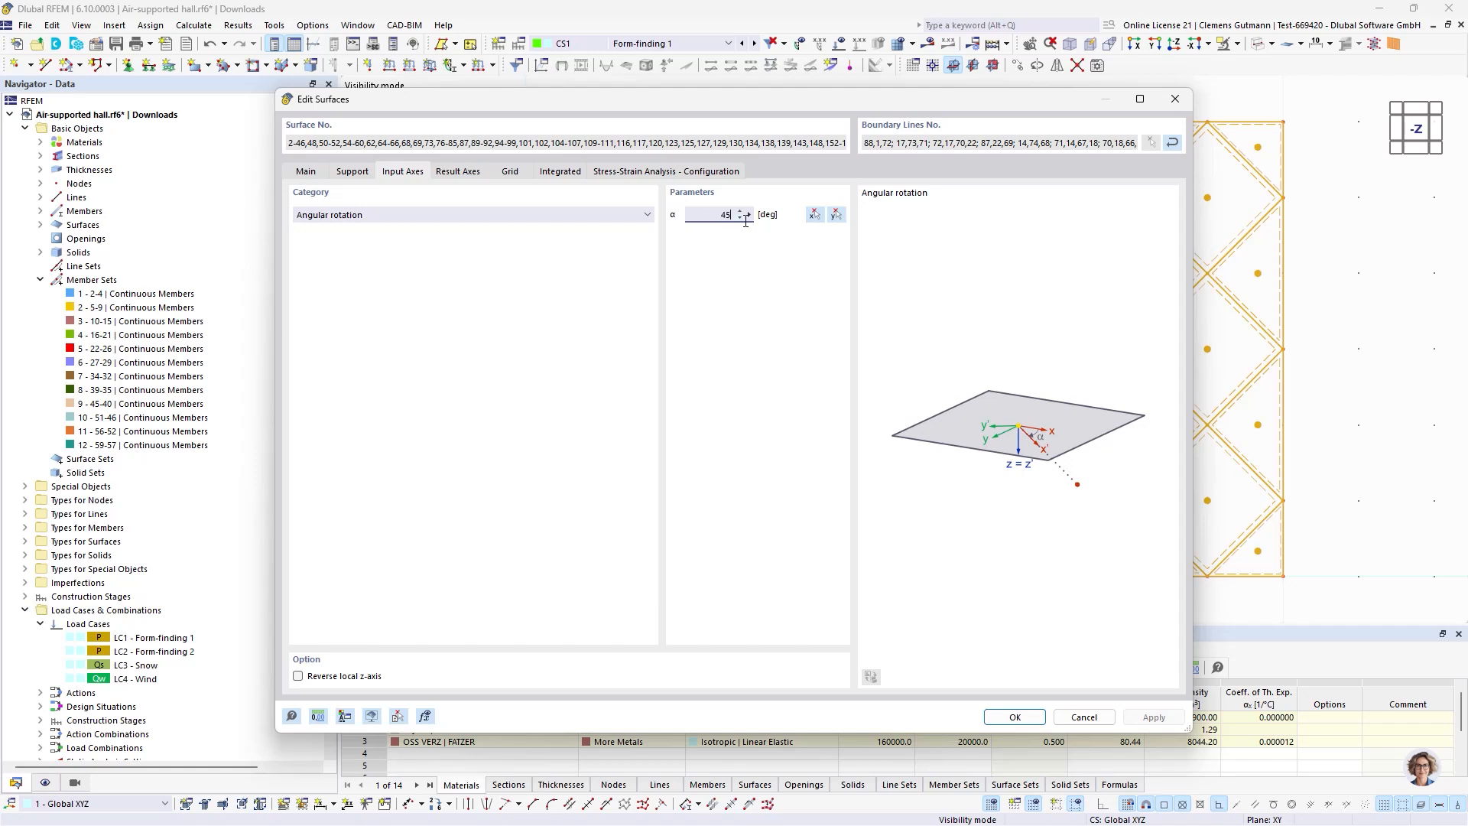
pyautogui.press('Tab')
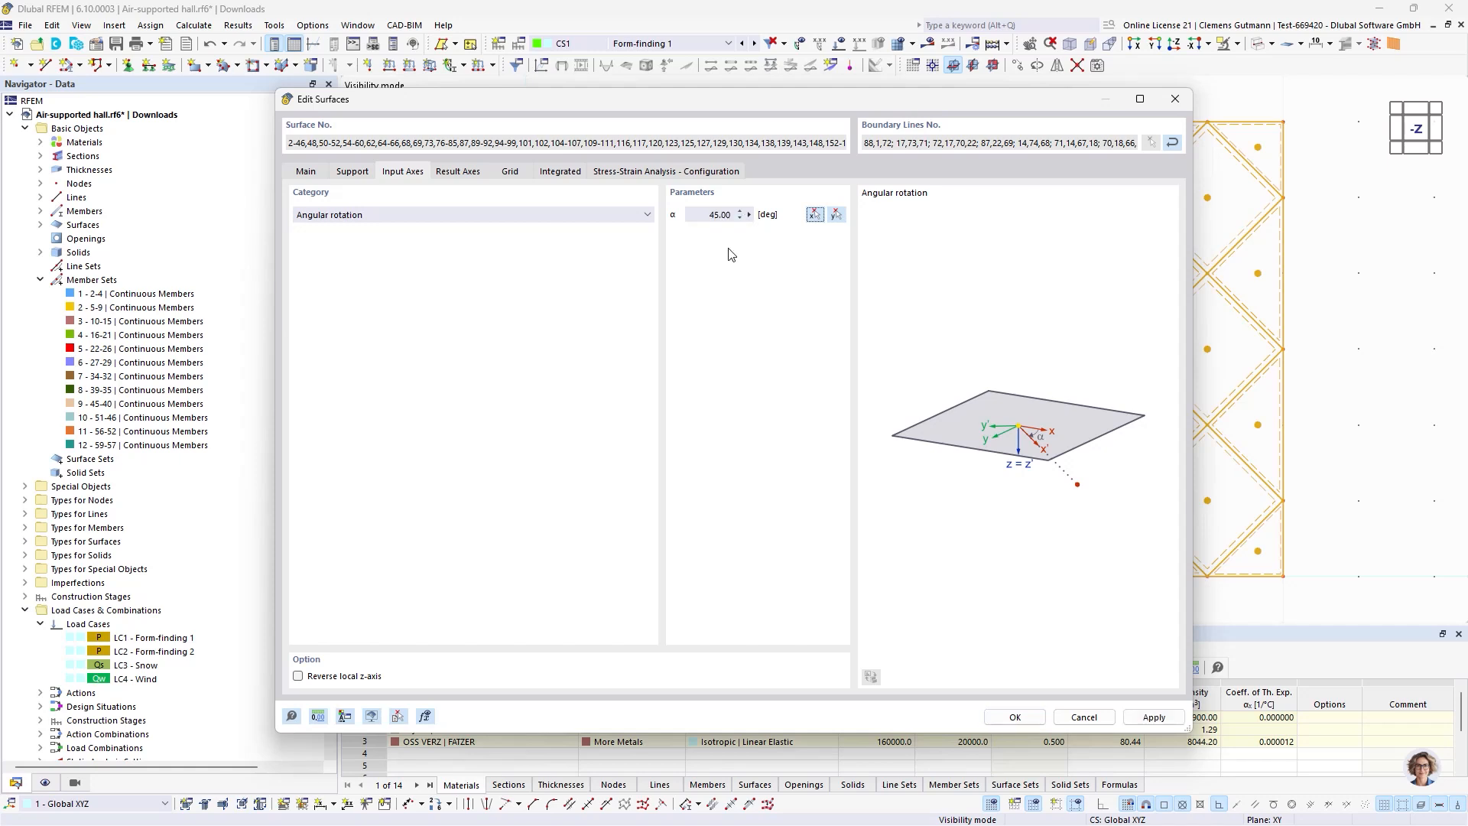
pyautogui.click(360, 214)
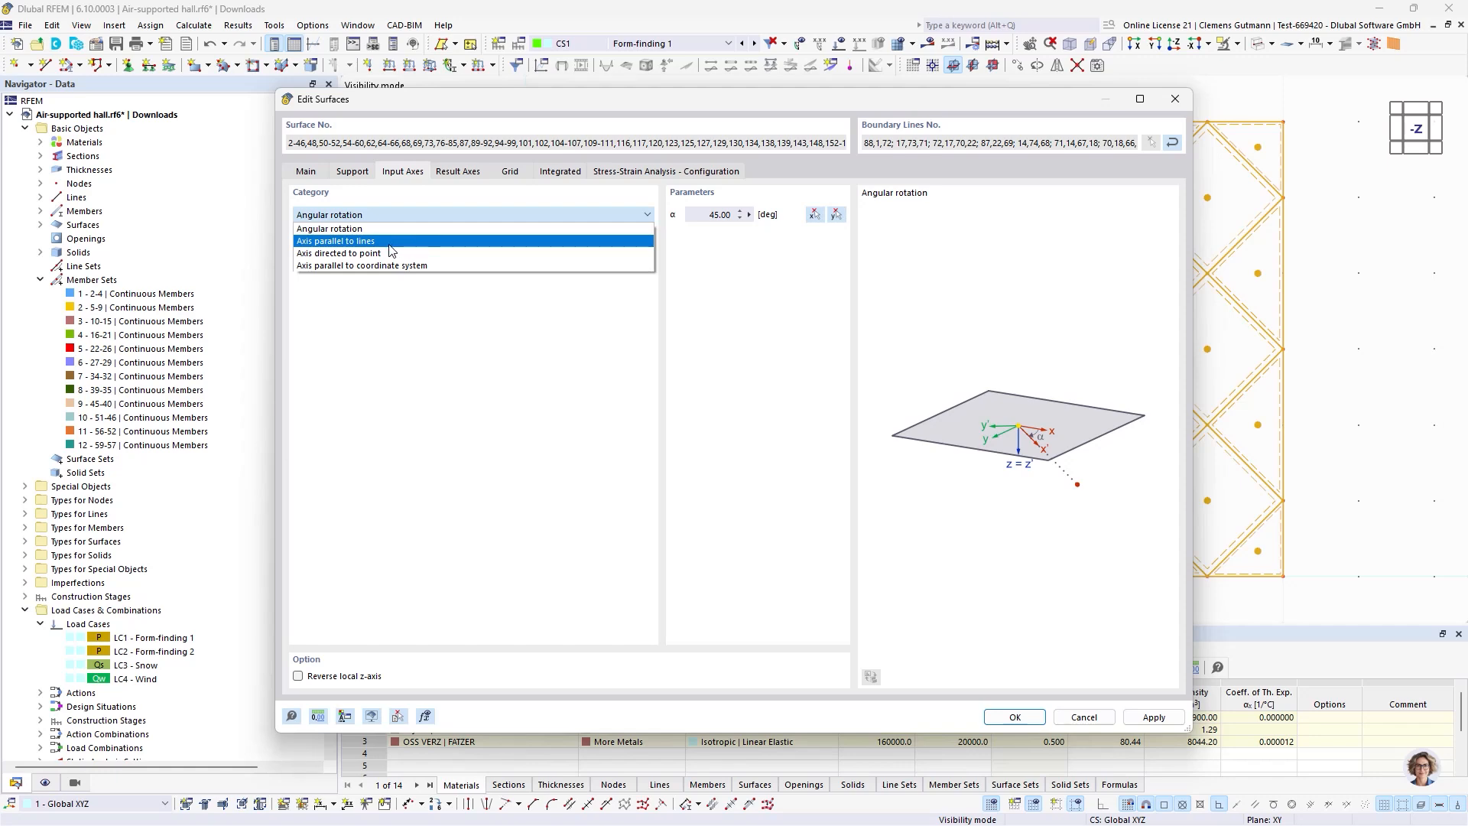
pyautogui.click(405, 217)
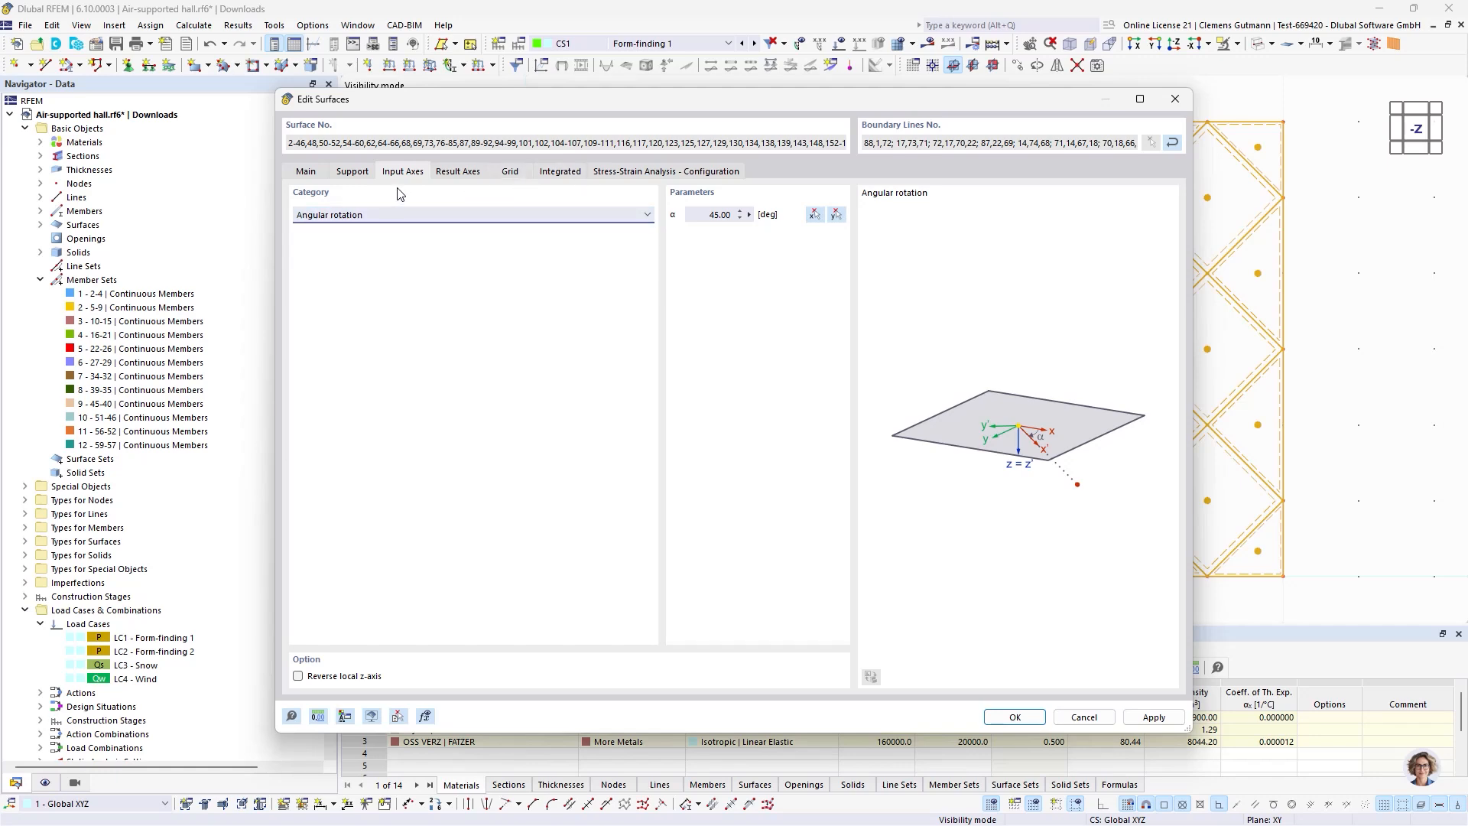
pyautogui.click(1010, 718)
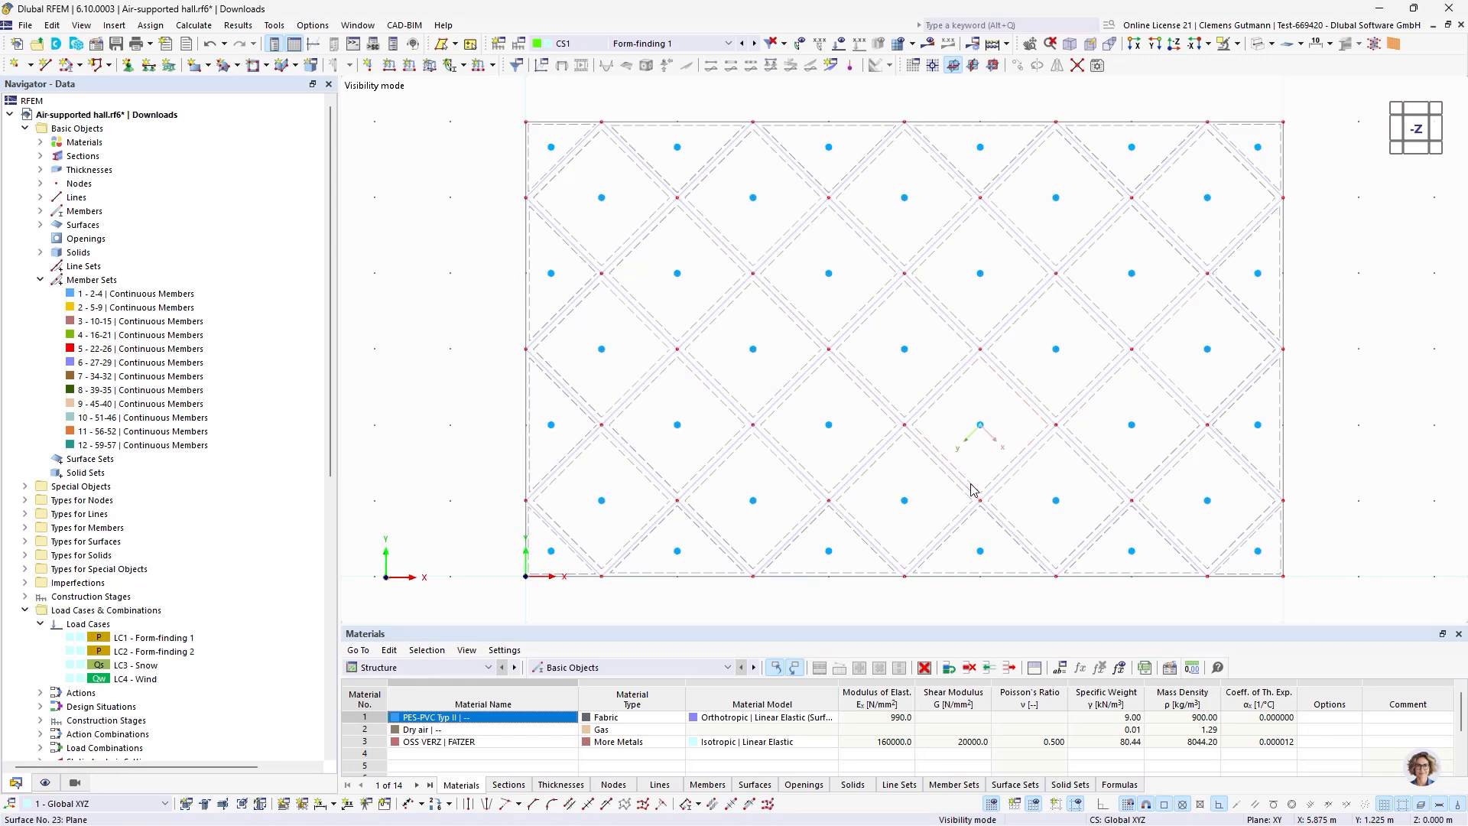
# Switch to load case LC1 - Form-finding 1 by selecting its uniform surface force load.
pyautogui.scroll(-1, 795, 463)
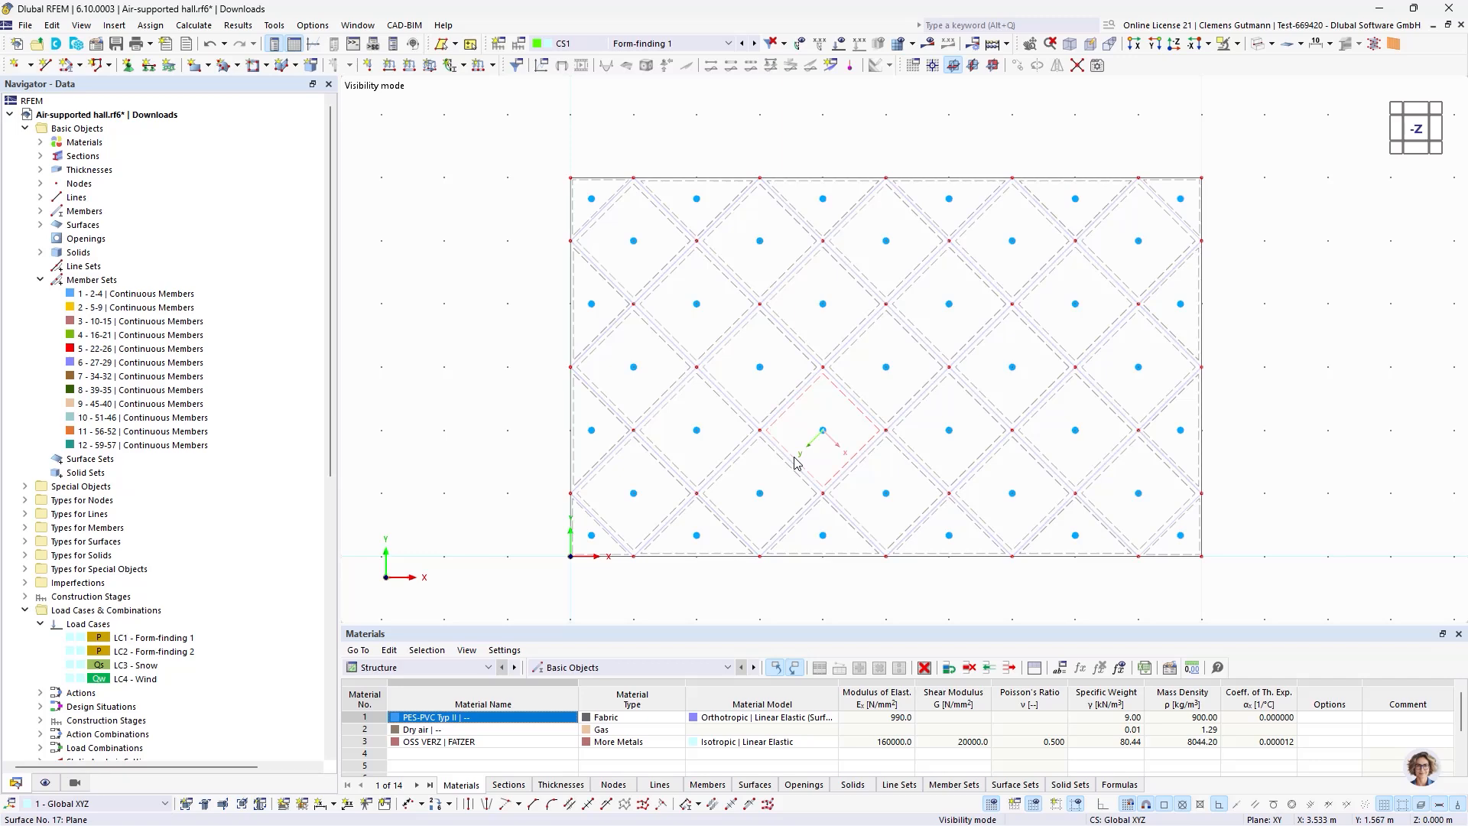
pyautogui.scroll(2, 728, 524)
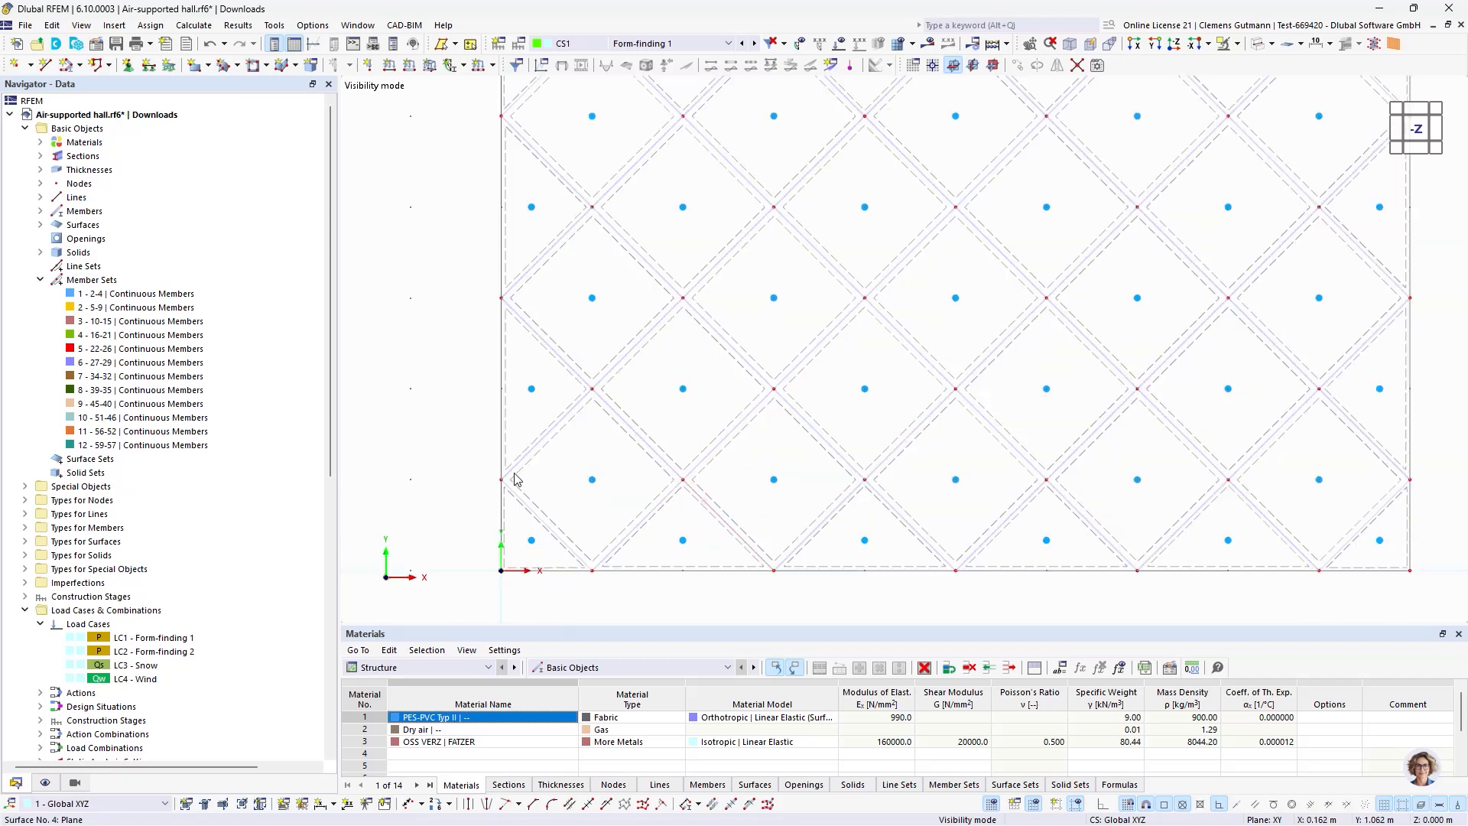
pyautogui.scroll(-10, 176, 443)
pyautogui.click(175, 433)
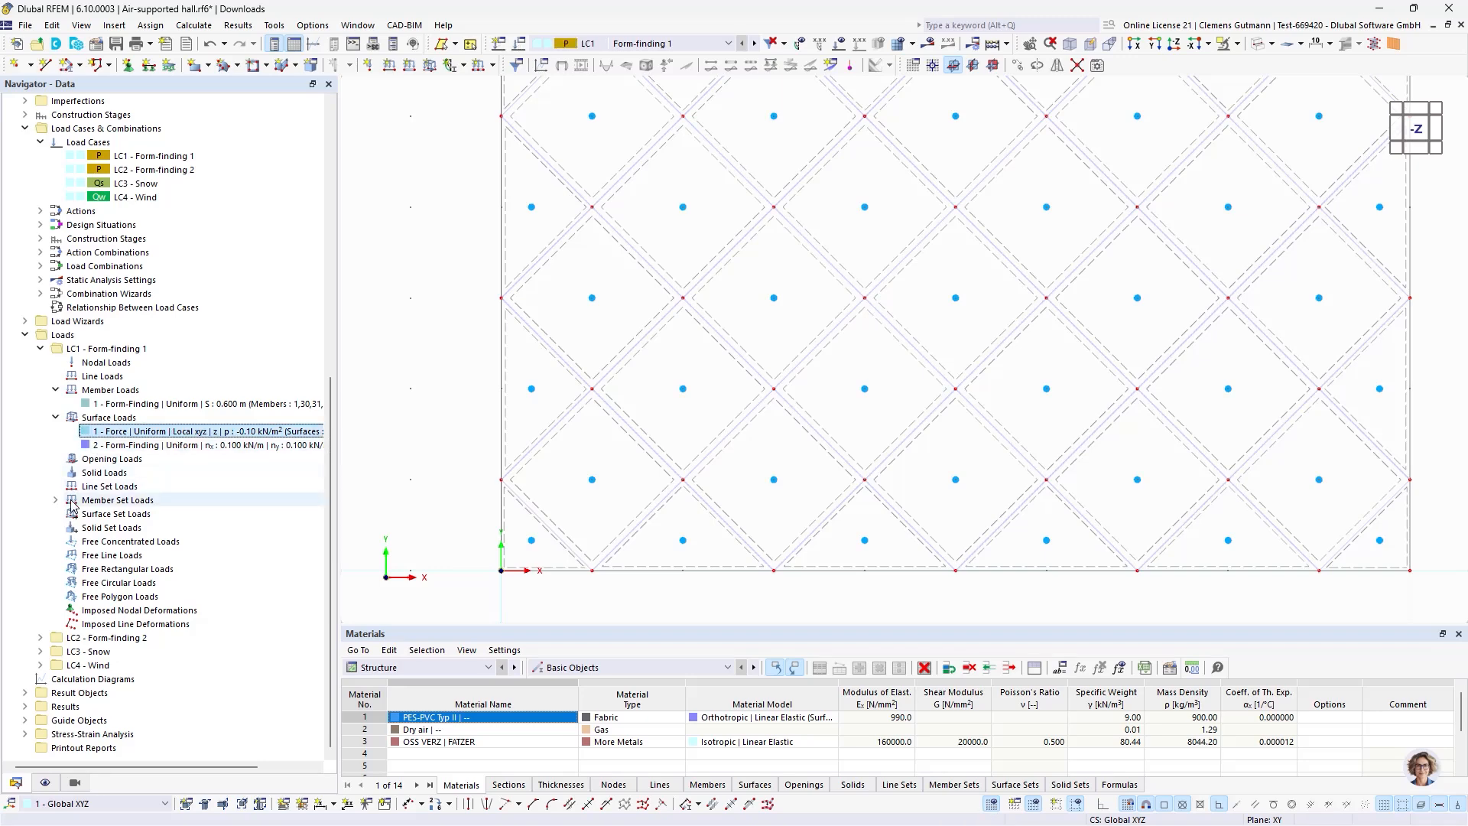
pyautogui.scroll(-3, 773, 298)
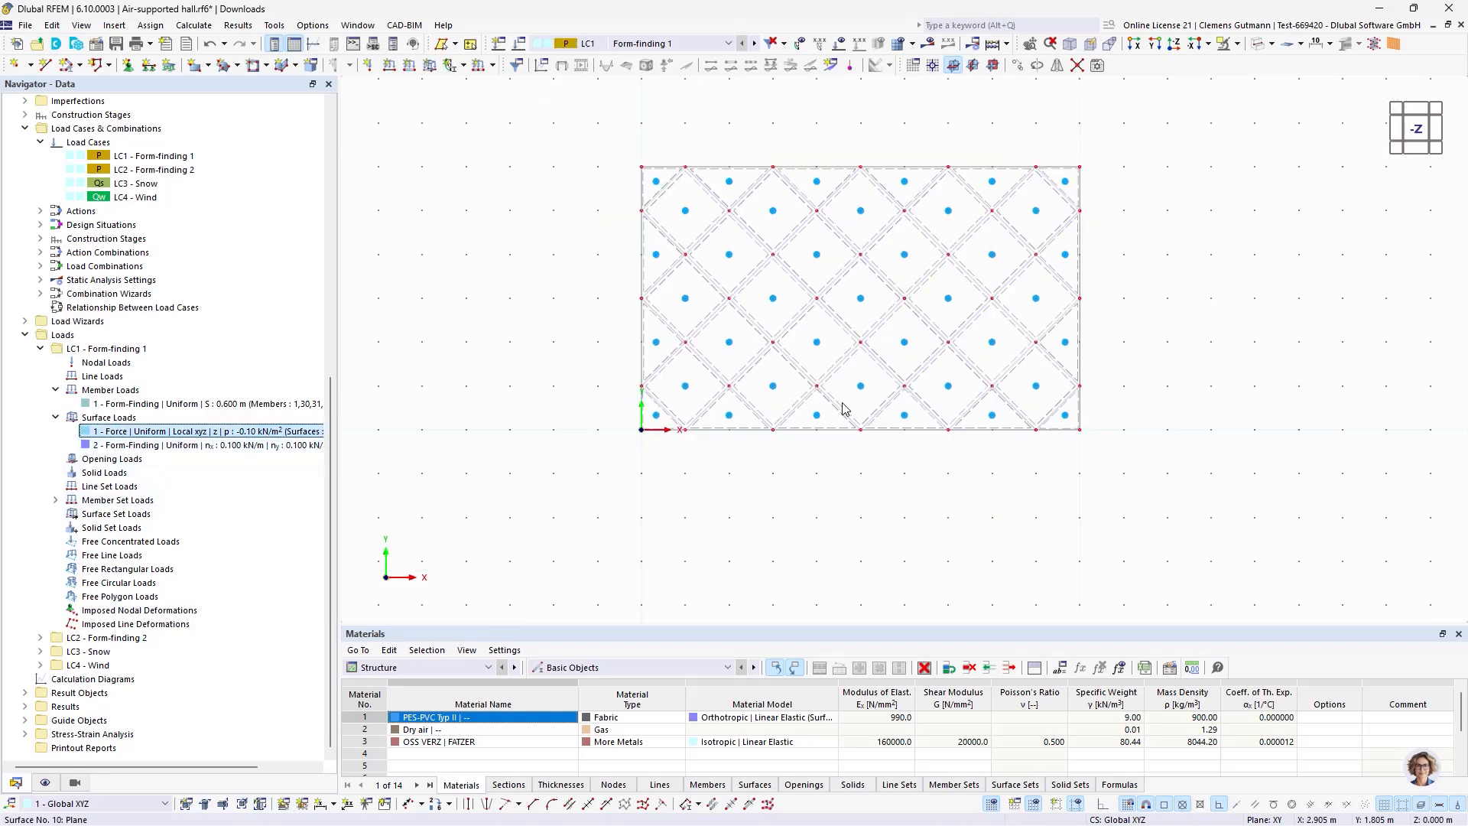
pyautogui.keyDown('ctrl'); pyautogui.moveTo(845, 409); pyautogui.dragTo(873, 314, button='middle'); pyautogui.keyUp('ctrl')
pyautogui.scroll(3, 874, 317)
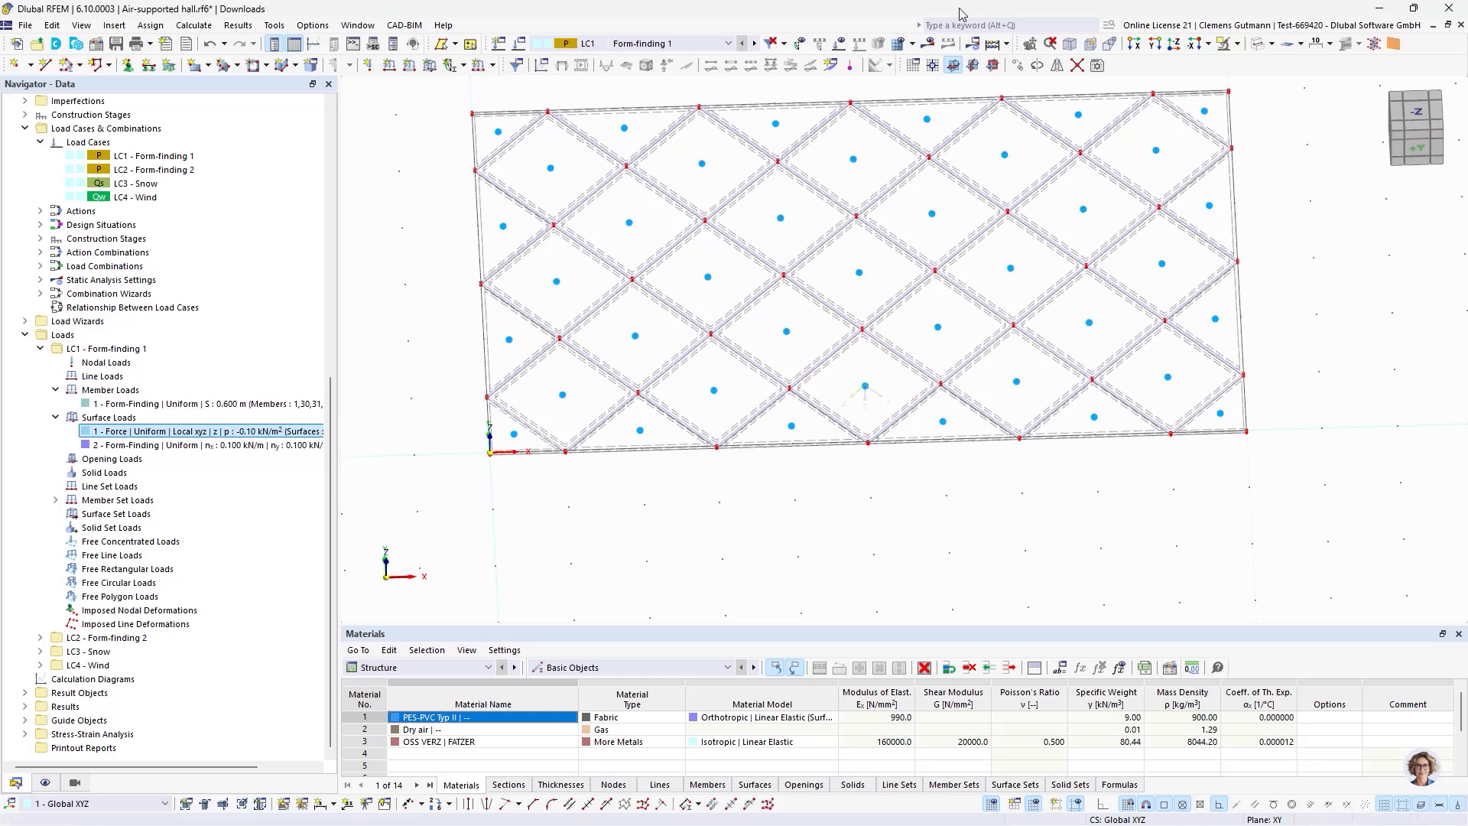
# Restrict the visible objects to the OS2 - Membrane object selection, with the cables and gas hidden.
pyautogui.click(45, 783)
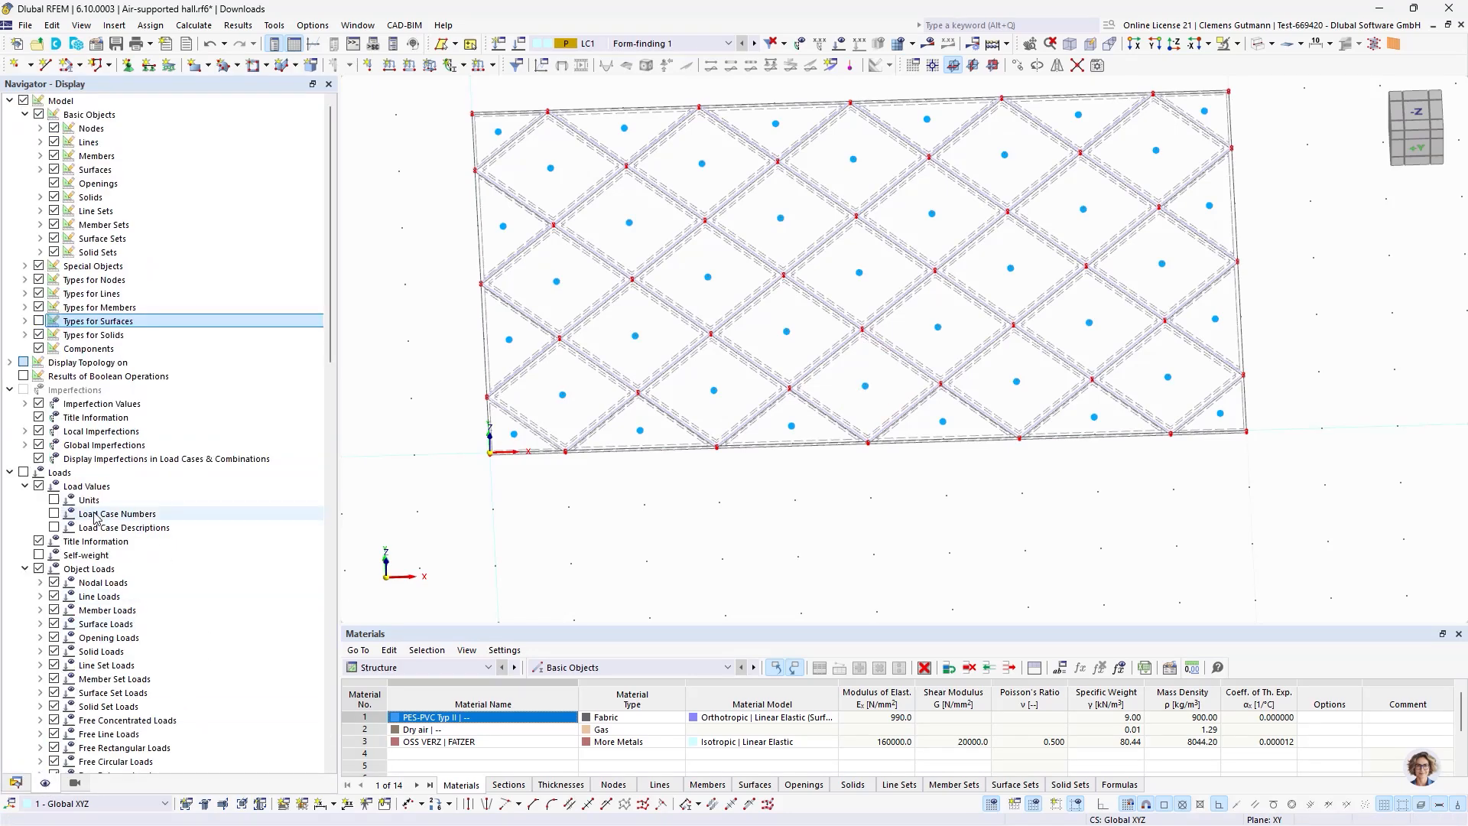
pyautogui.click(74, 782)
pyautogui.click(39, 551)
pyautogui.click(39, 537)
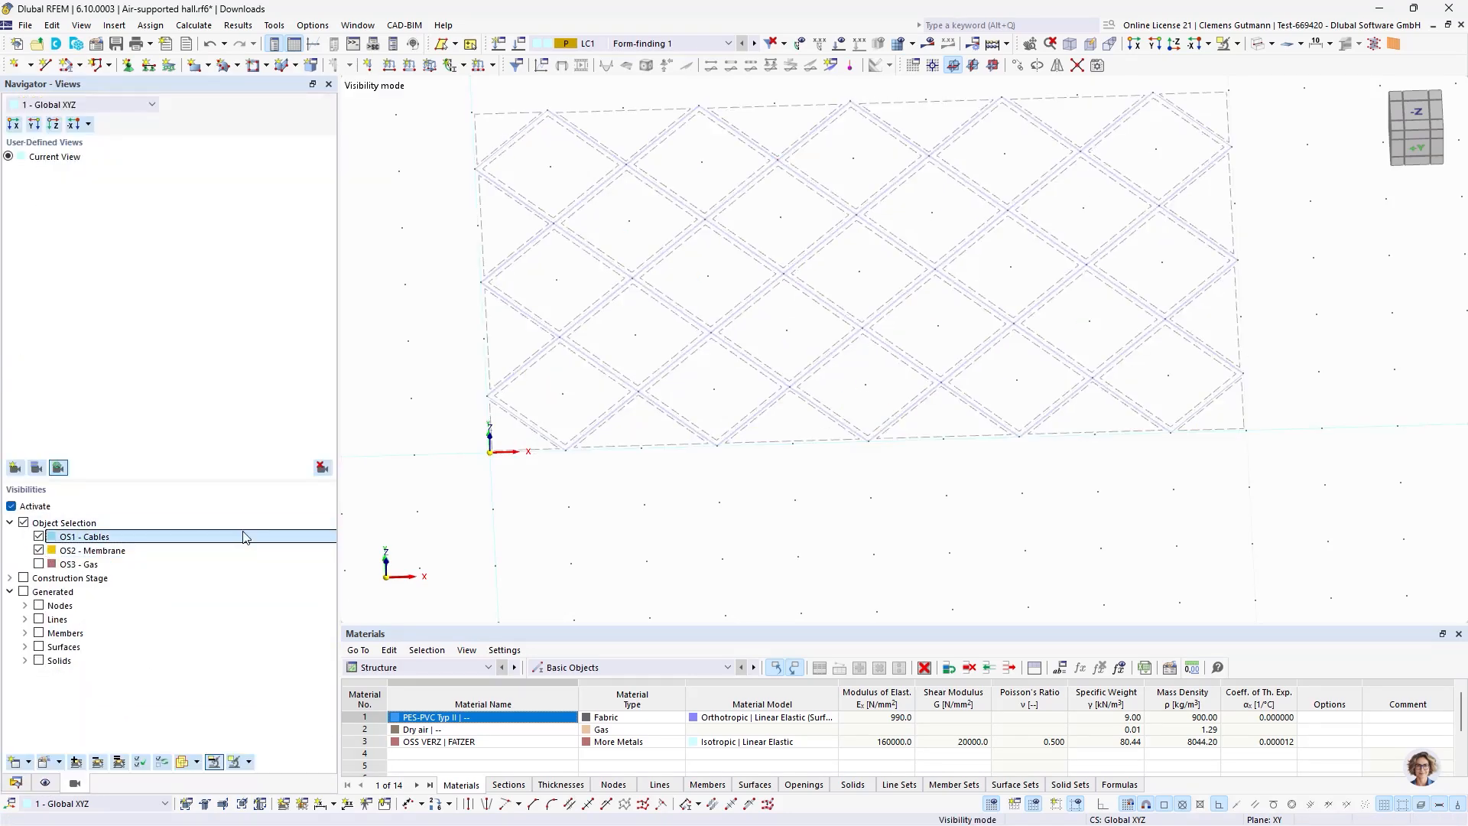
pyautogui.click(213, 763)
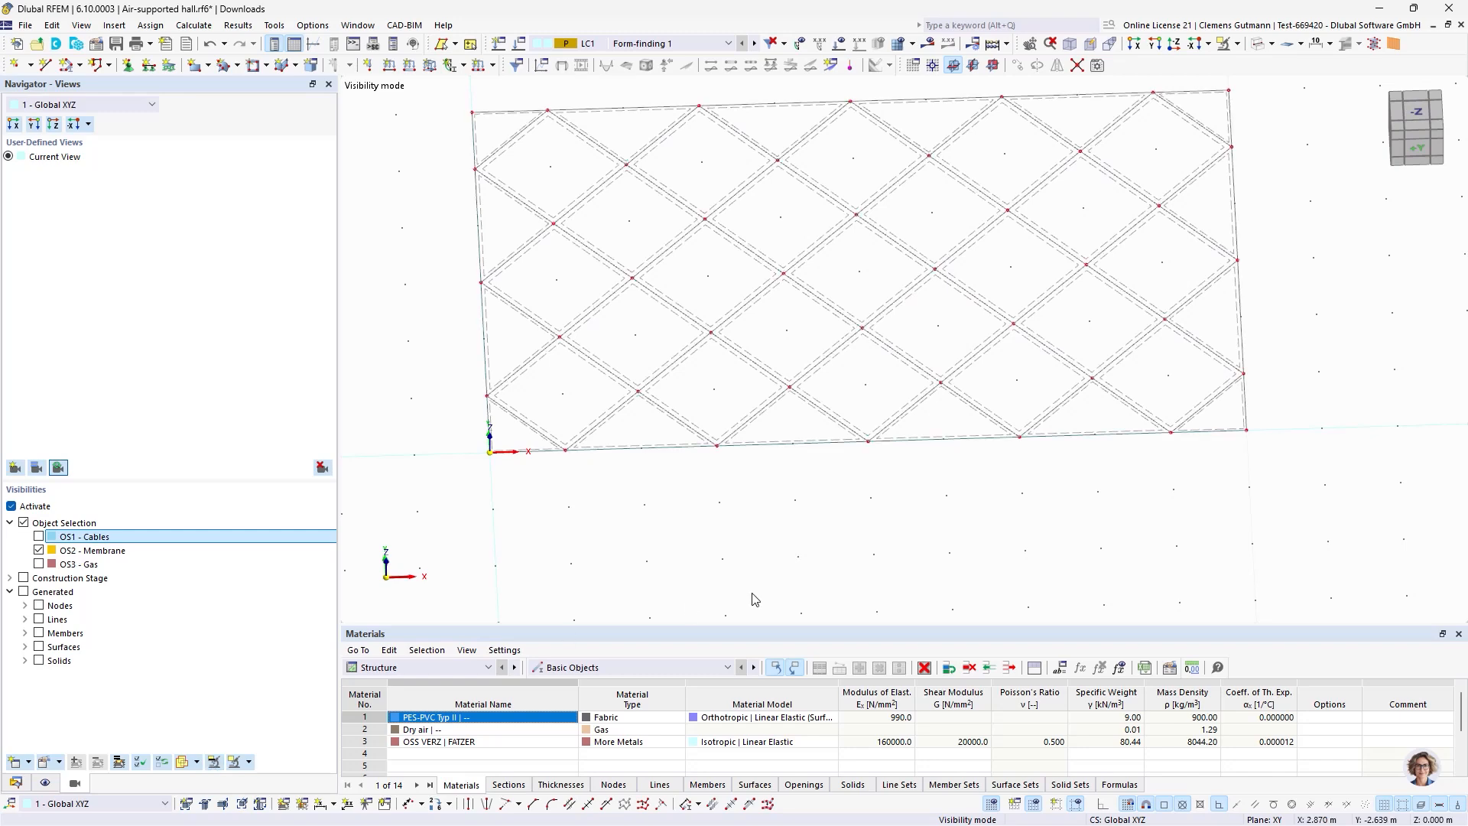
# Show the LC1 form-finding loads on the membrane and examine the surface loads at the corner surfaces.
pyautogui.click(841, 43)
pyautogui.keyDown('ctrl'); pyautogui.moveTo(753, 522); pyautogui.dragTo(688, 433, button='middle'); pyautogui.keyUp('ctrl')
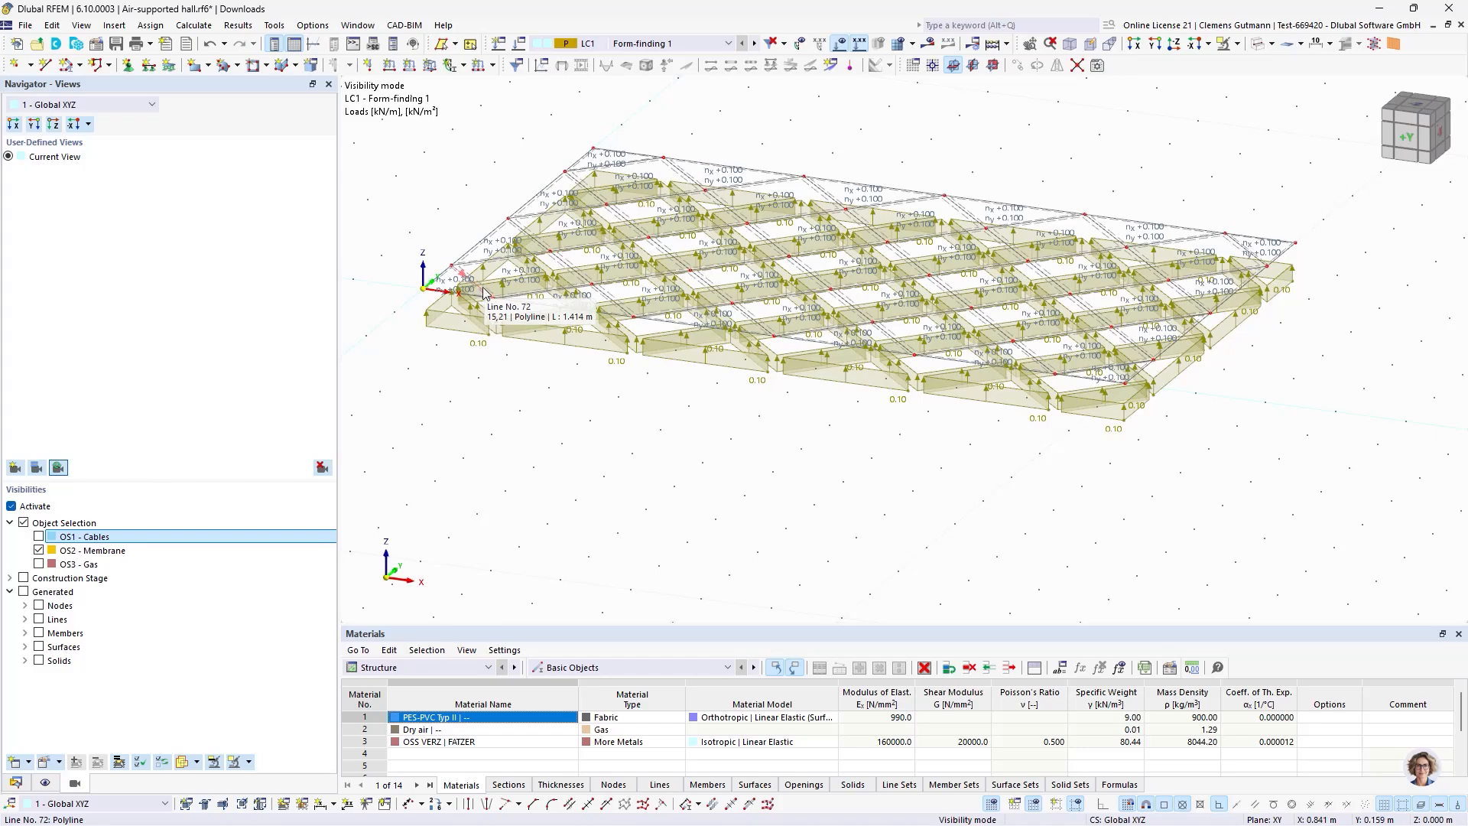
pyautogui.scroll(5, 471, 325)
pyautogui.scroll(-6, 472, 325)
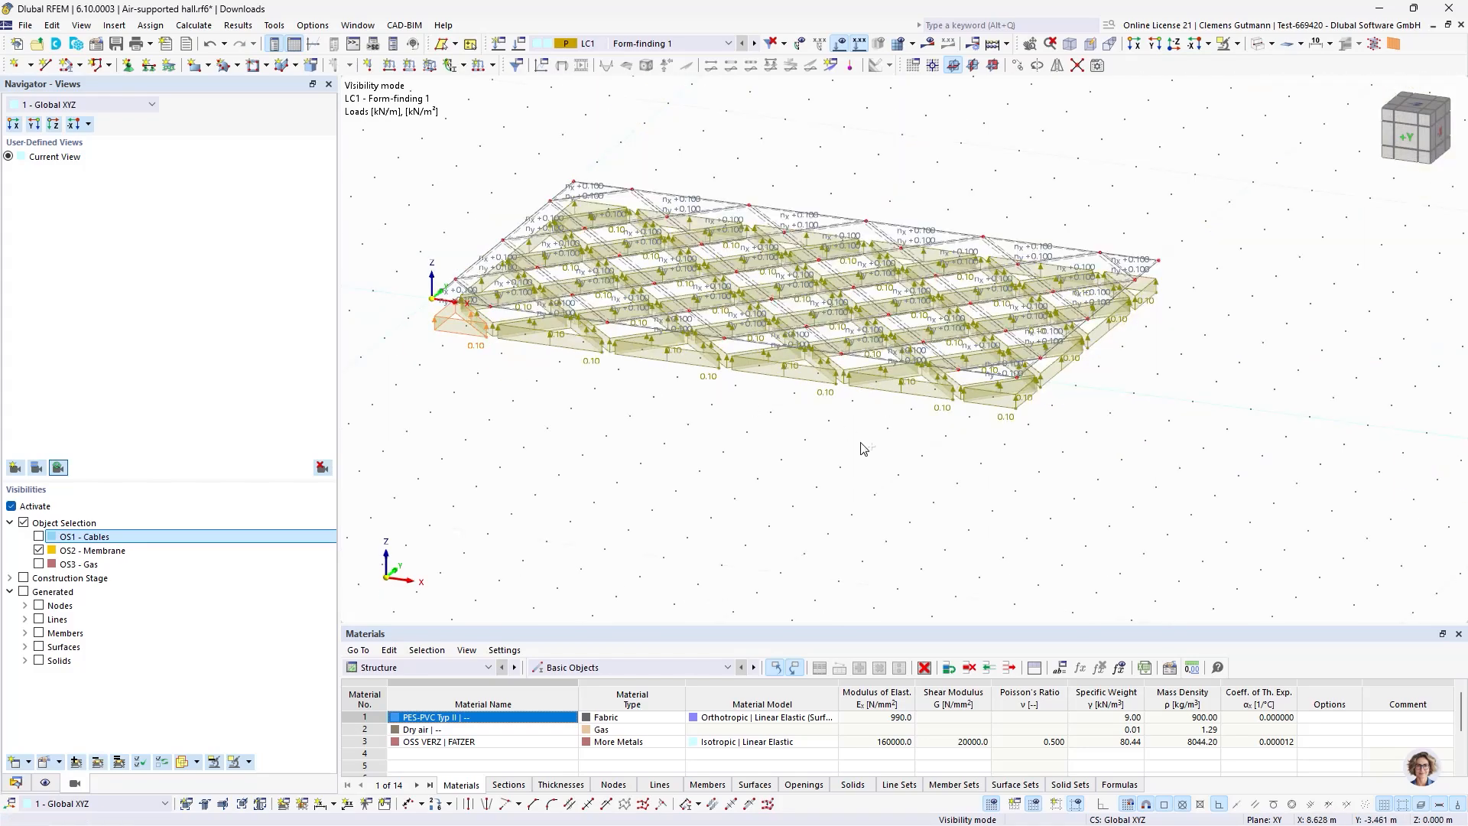
pyautogui.keyDown('ctrl'); pyautogui.moveTo(862, 448); pyautogui.dragTo(1110, 393, button='middle'); pyautogui.keyUp('ctrl')
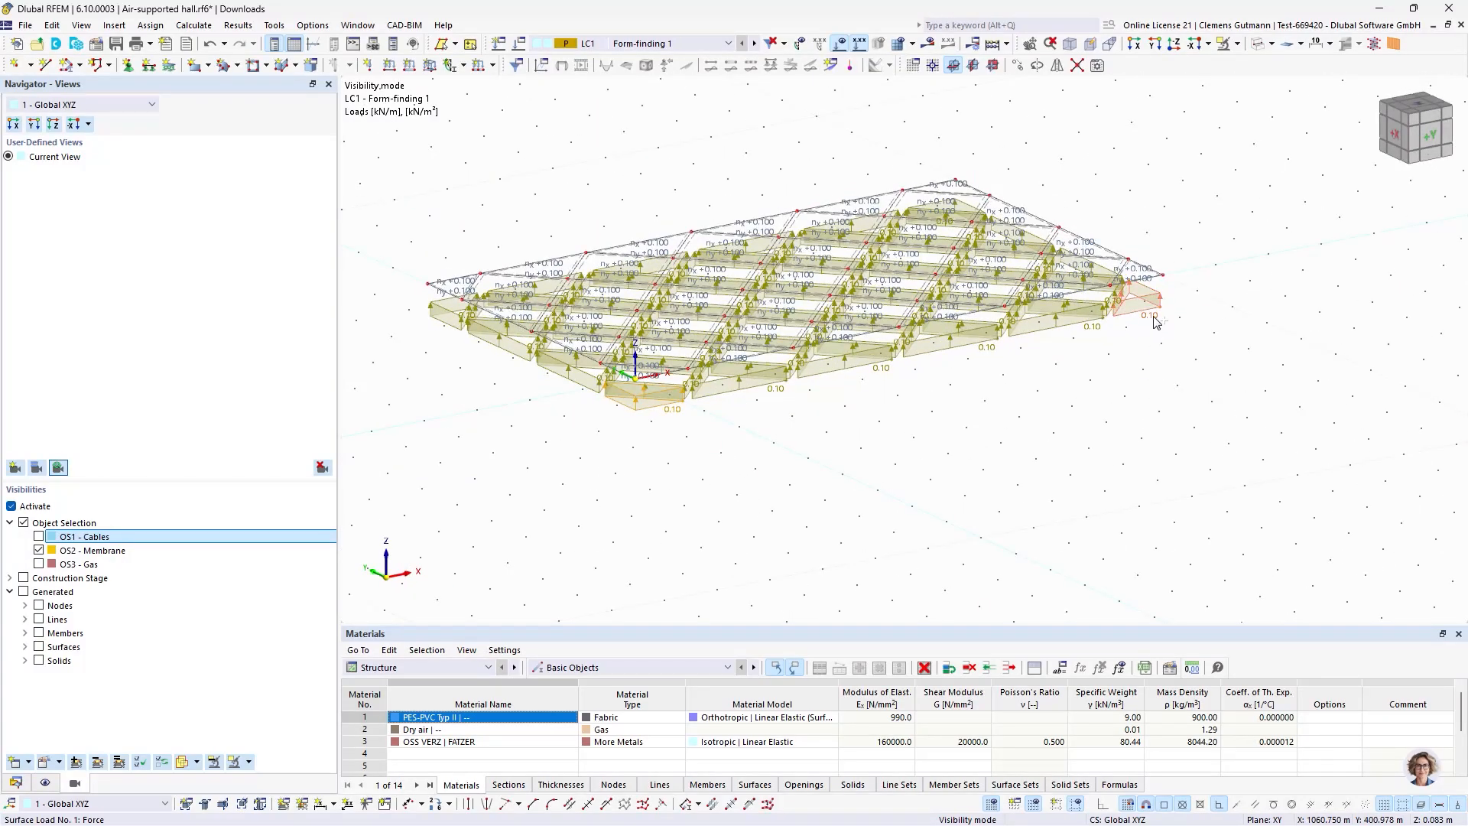
# Set the uniform surface force load on the membrane's four corner surfaces to 0.30 kN/m².
pyautogui.scroll(4, 441, 321)
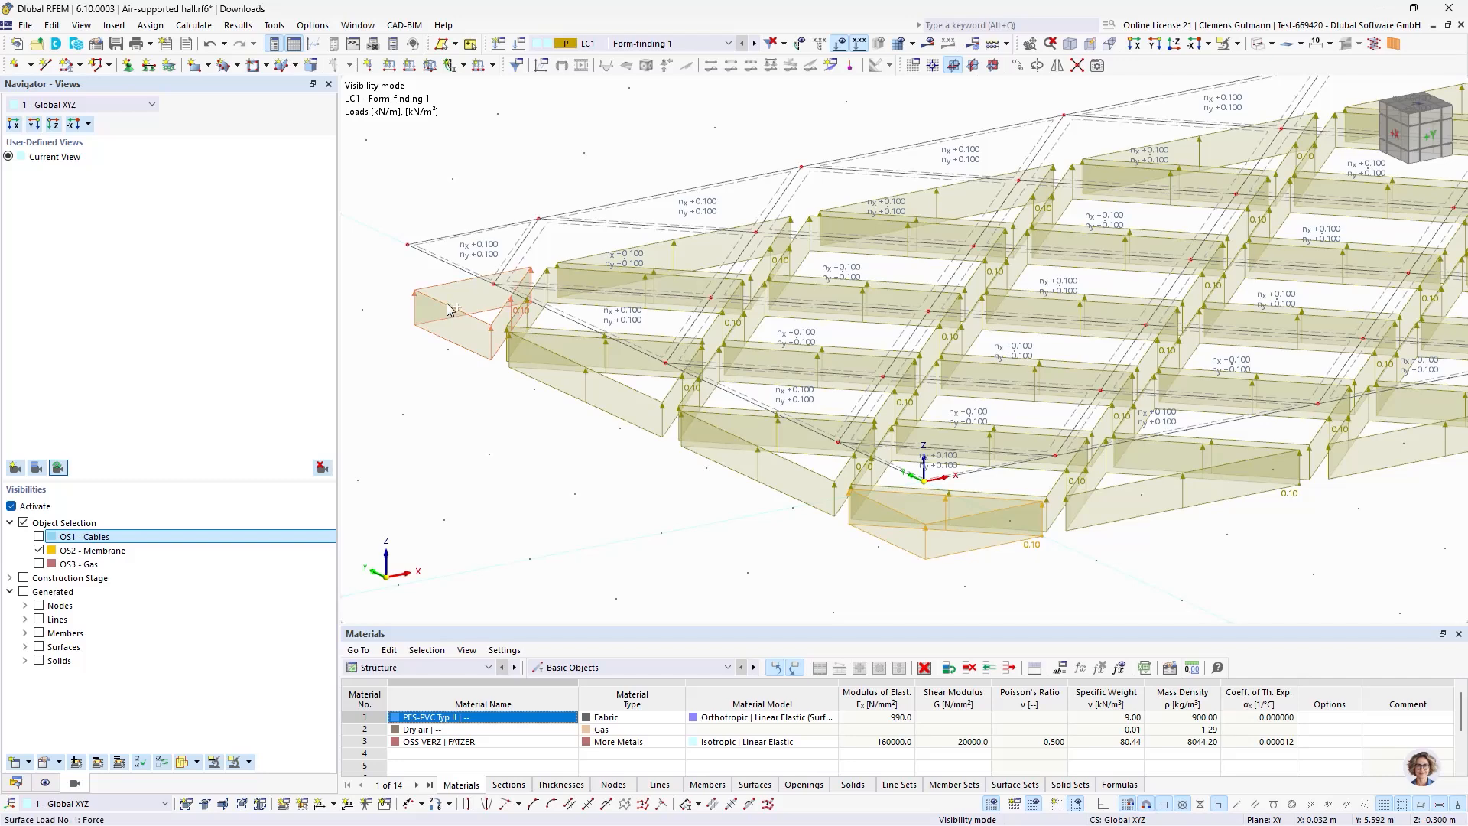
pyautogui.scroll(-4, 448, 313)
pyautogui.keyDown('ctrl'); pyautogui.moveTo(1019, 437); pyautogui.dragTo(870, 432, button='middle'); pyautogui.keyUp('ctrl')
pyautogui.scroll(3, 1240, 413)
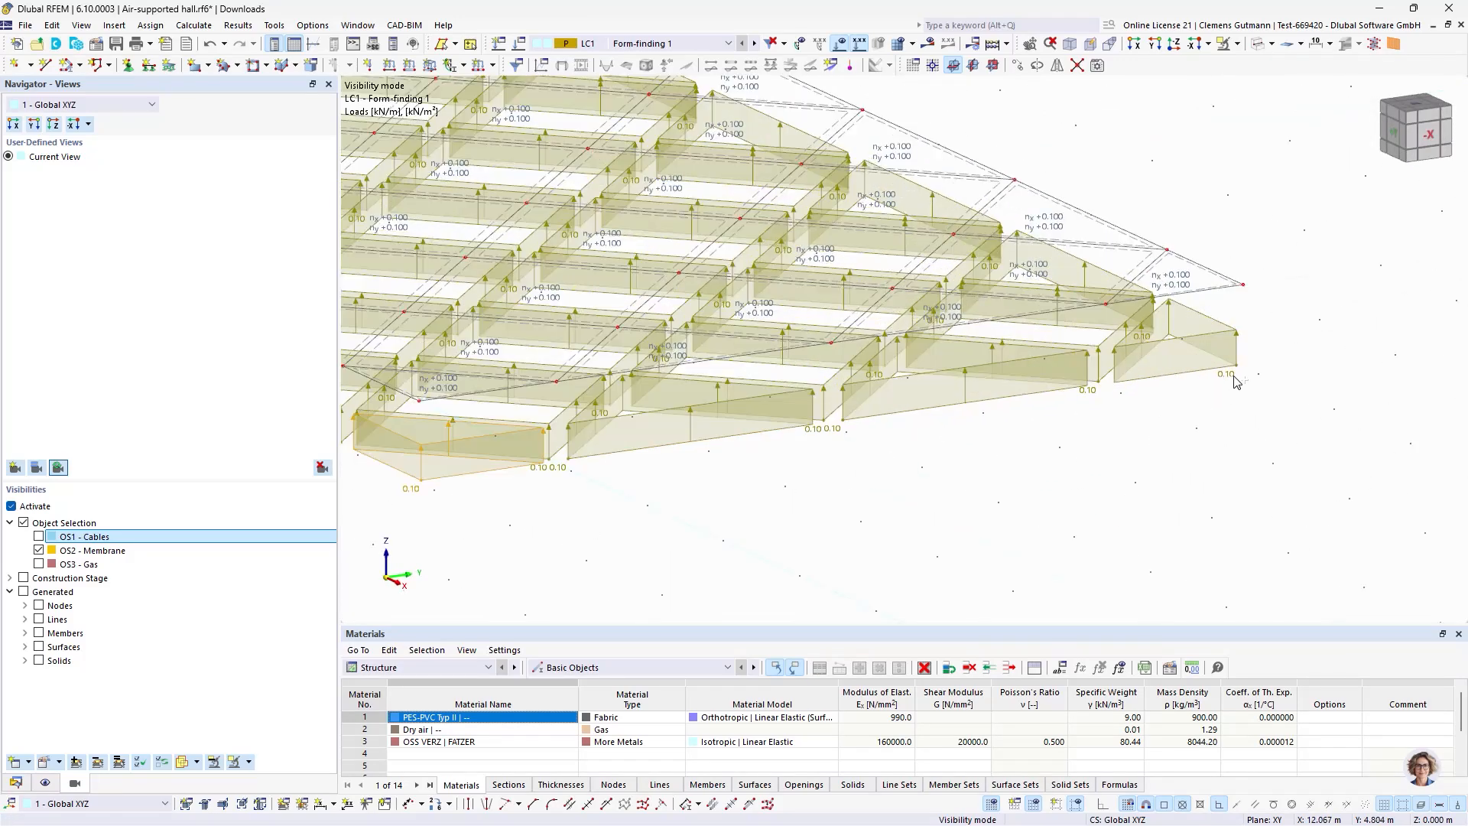
pyautogui.rightClick(1226, 373)
pyautogui.click(1234, 400)
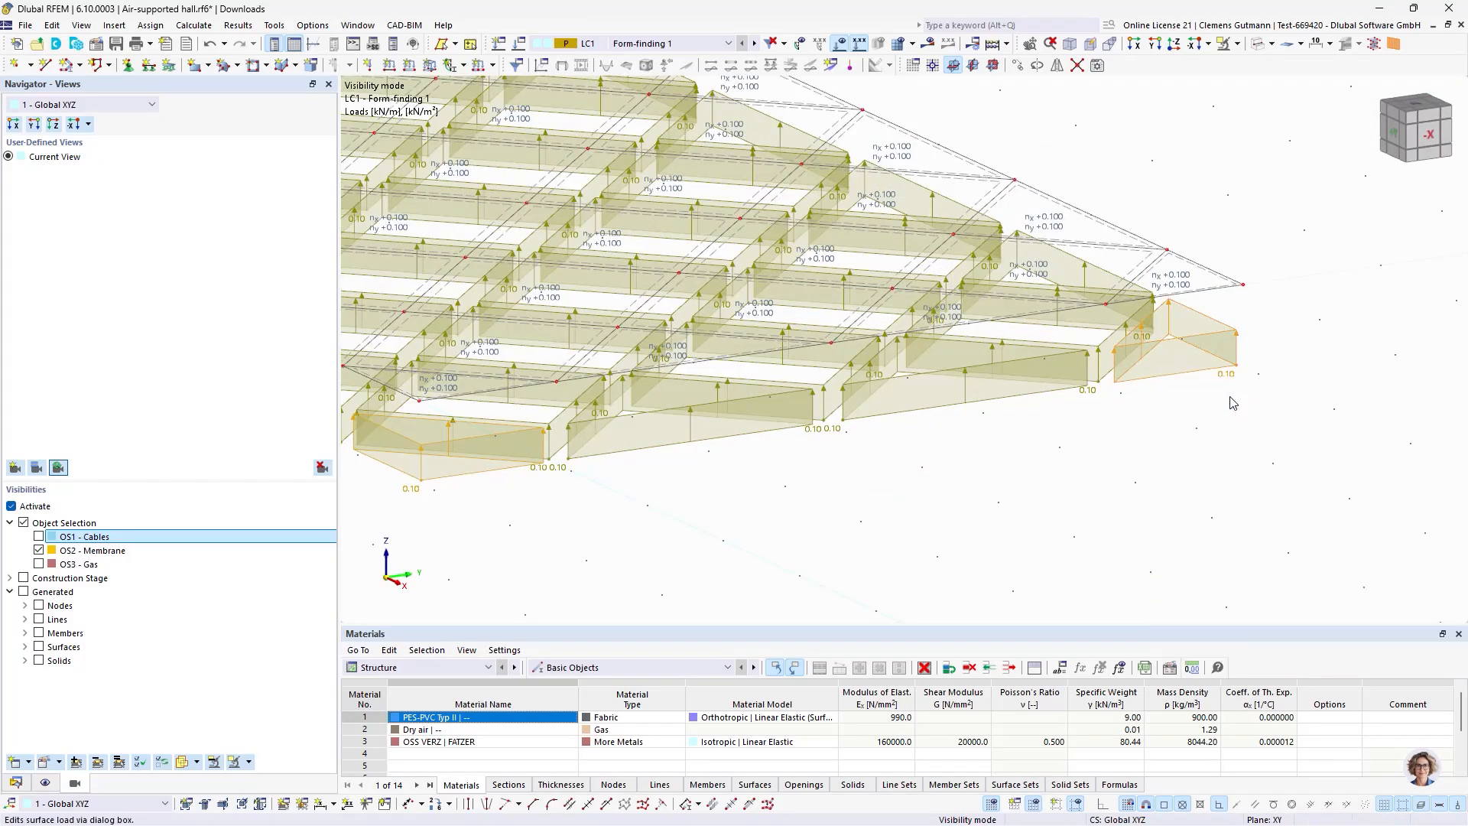
pyautogui.doubleClick(597, 251)
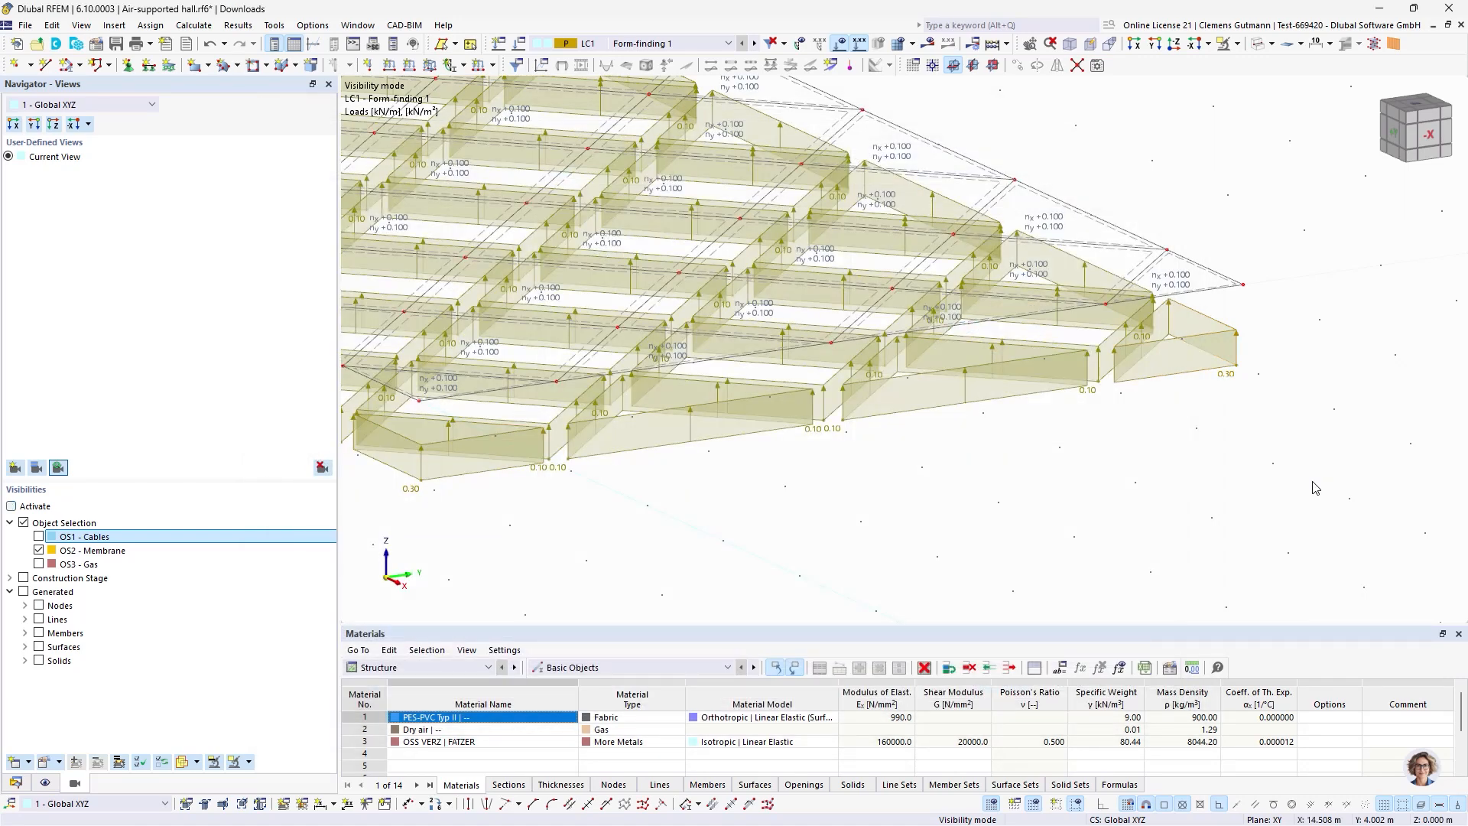
# View the membrane from above and examine the uniform form-finding load assigned to its surfaces.
pyautogui.scroll(-3, 1349, 455)
pyautogui.keyDown('ctrl'); pyautogui.moveTo(869, 483); pyautogui.dragTo(1181, 478, button='middle'); pyautogui.keyUp('ctrl')
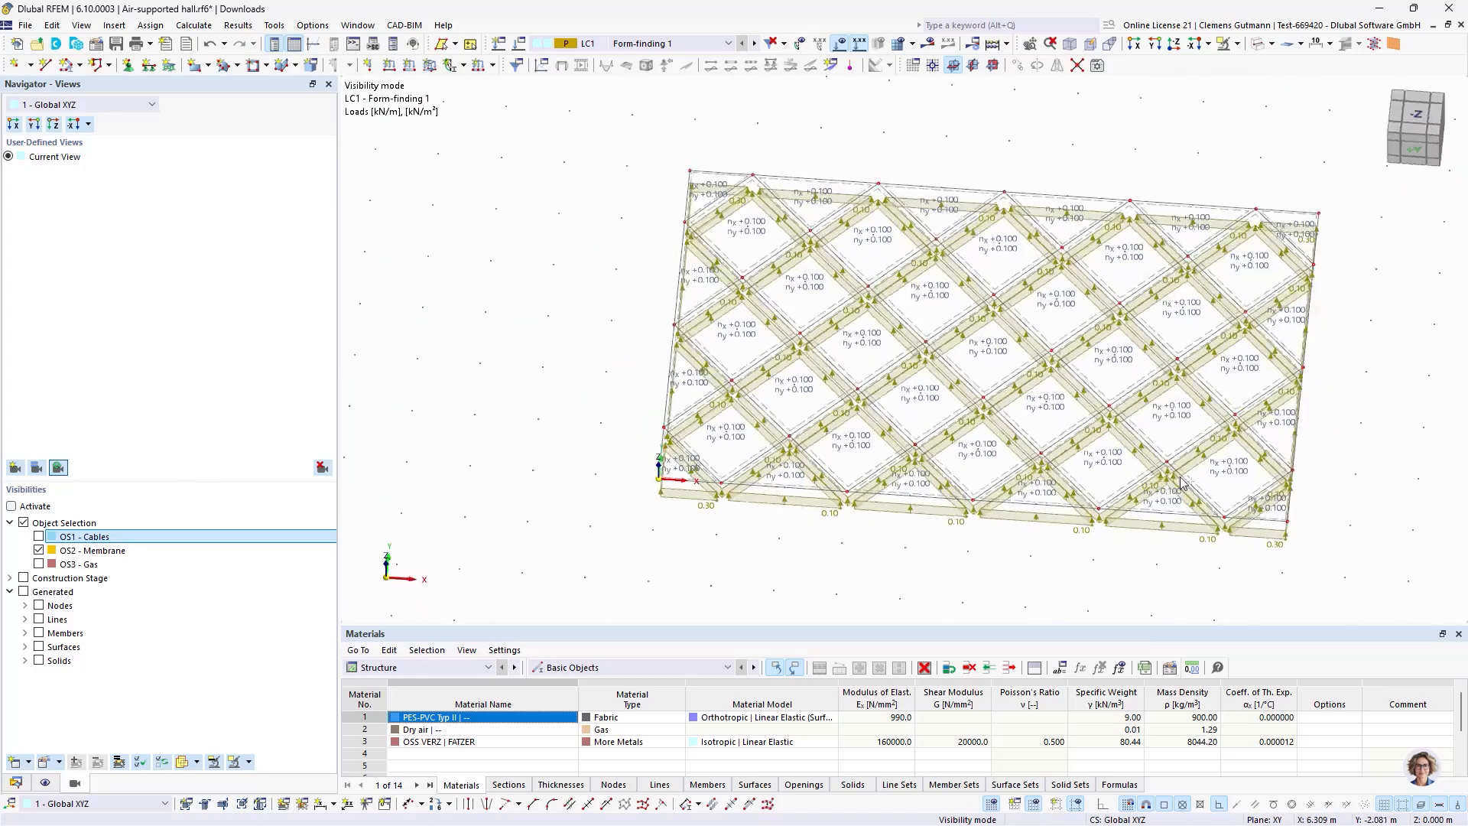
pyautogui.click(1415, 115)
pyautogui.scroll(5, 612, 535)
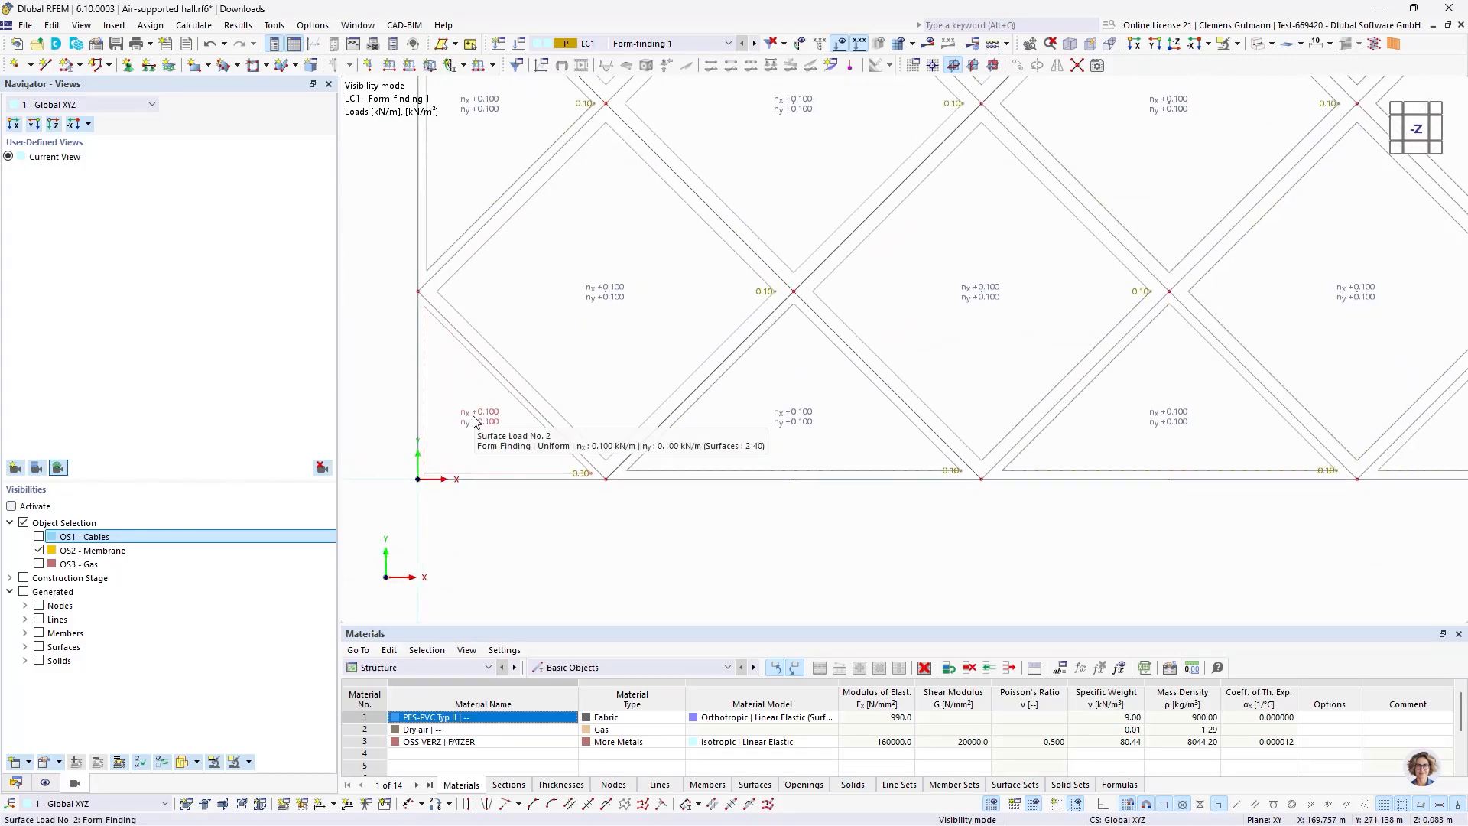
pyautogui.scroll(-3, 471, 422)
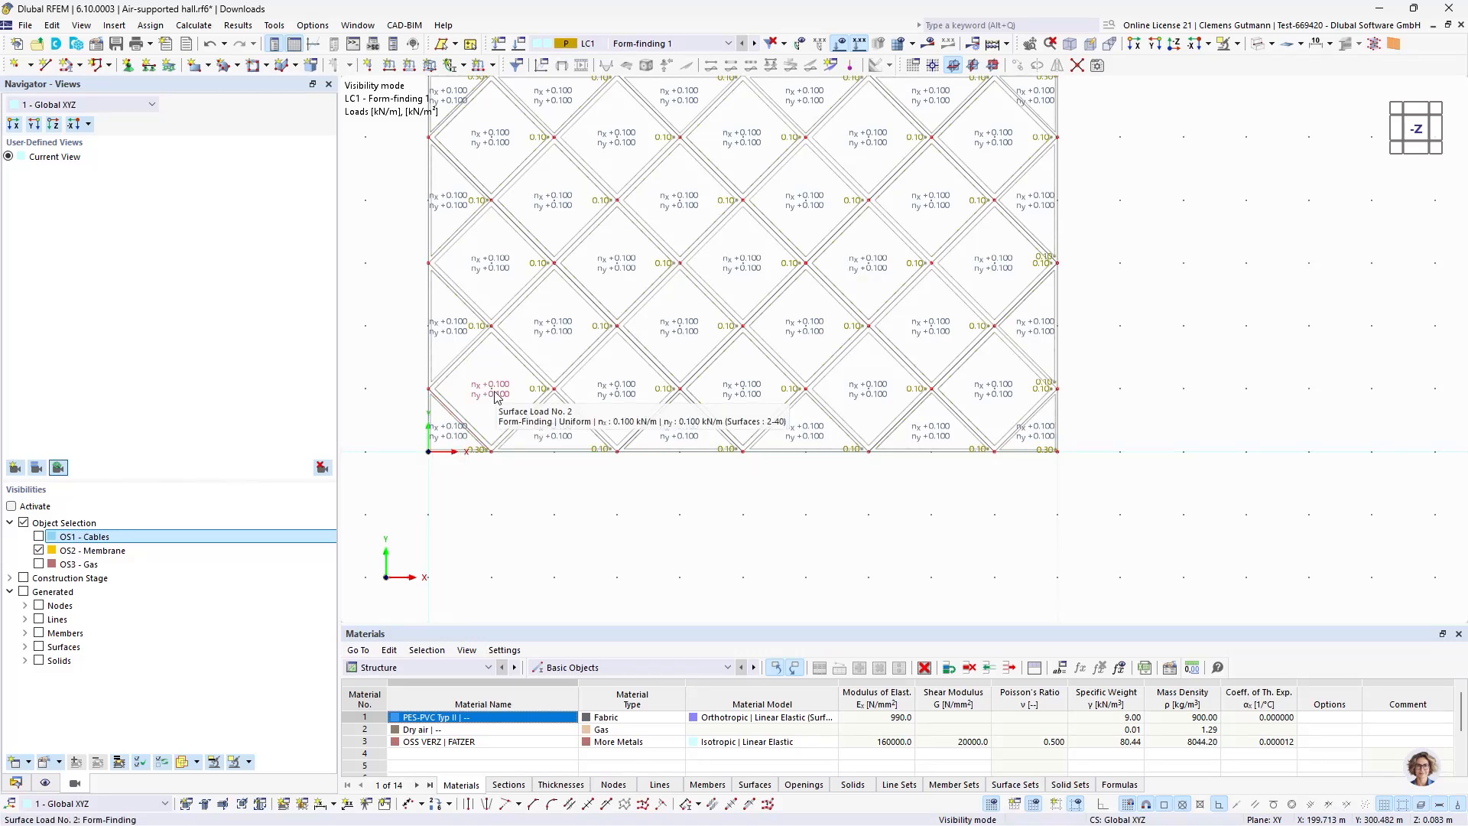
pyautogui.scroll(2, 440, 322)
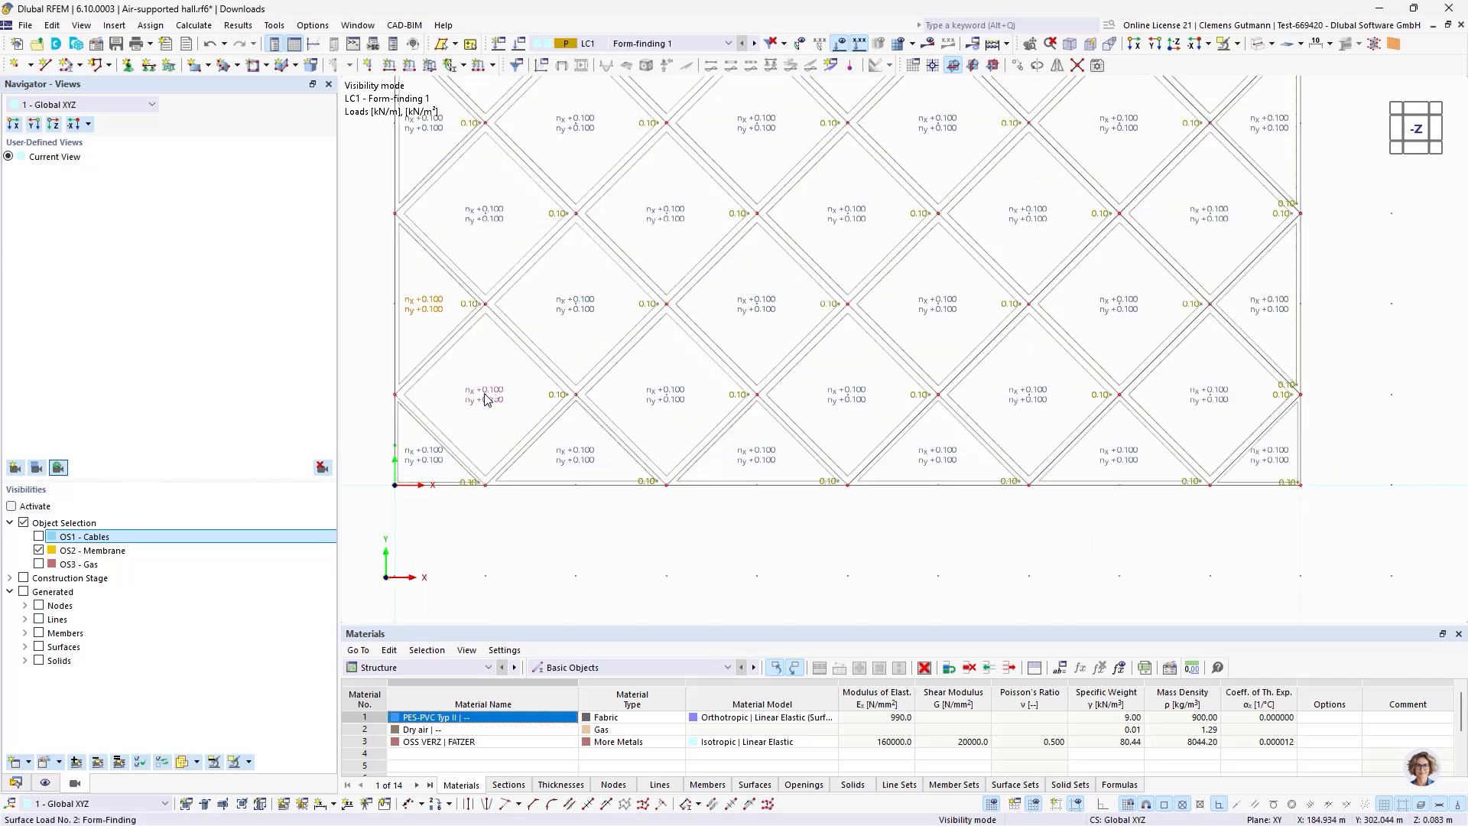
pyautogui.scroll(3, 465, 301)
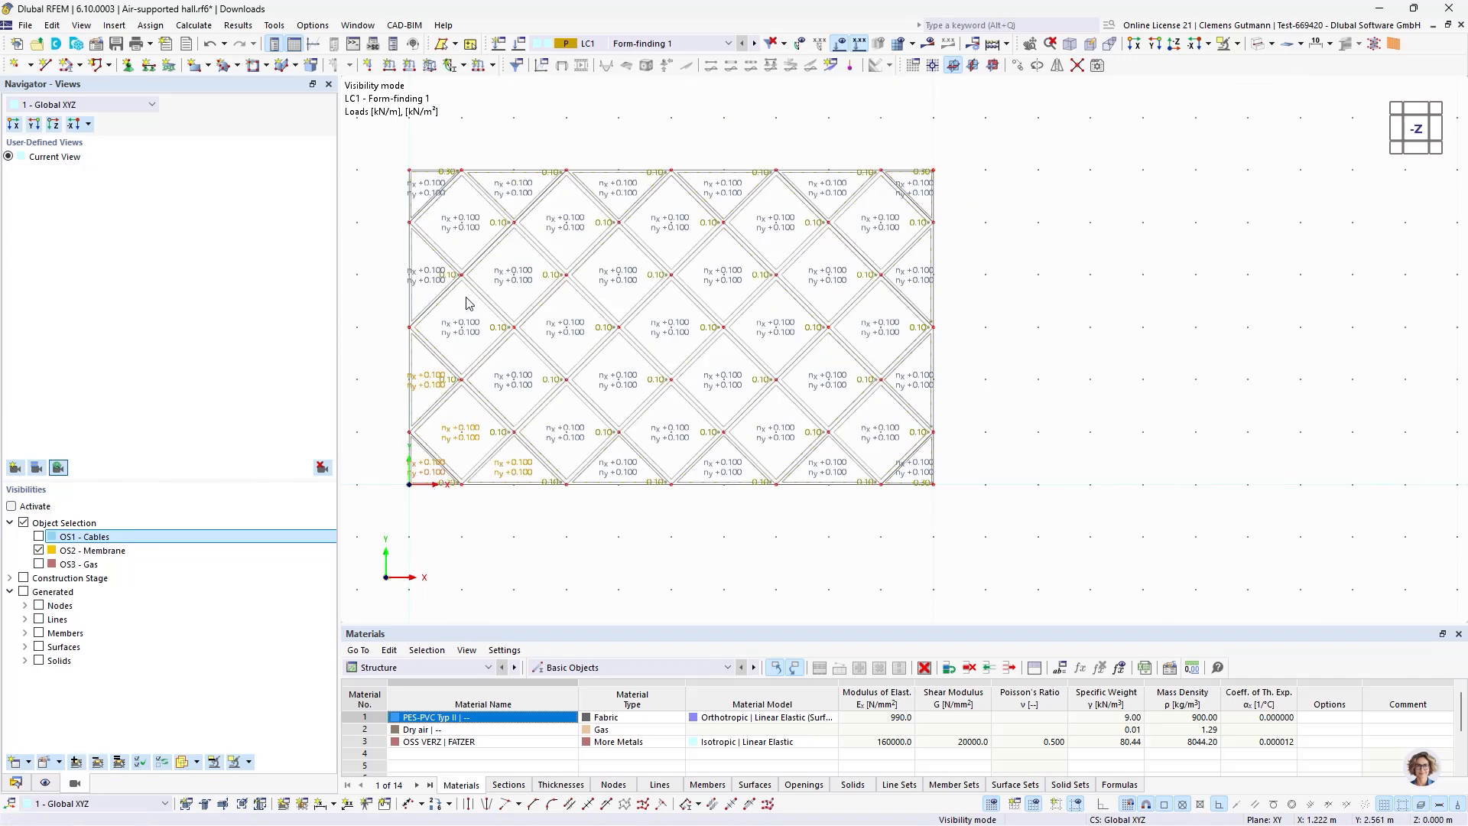
pyautogui.keyDown('ctrl'); pyautogui.click(462, 230); pyautogui.keyUp('ctrl')
pyautogui.keyDown('ctrl'); pyautogui.click(406, 336); pyautogui.keyUp('ctrl')
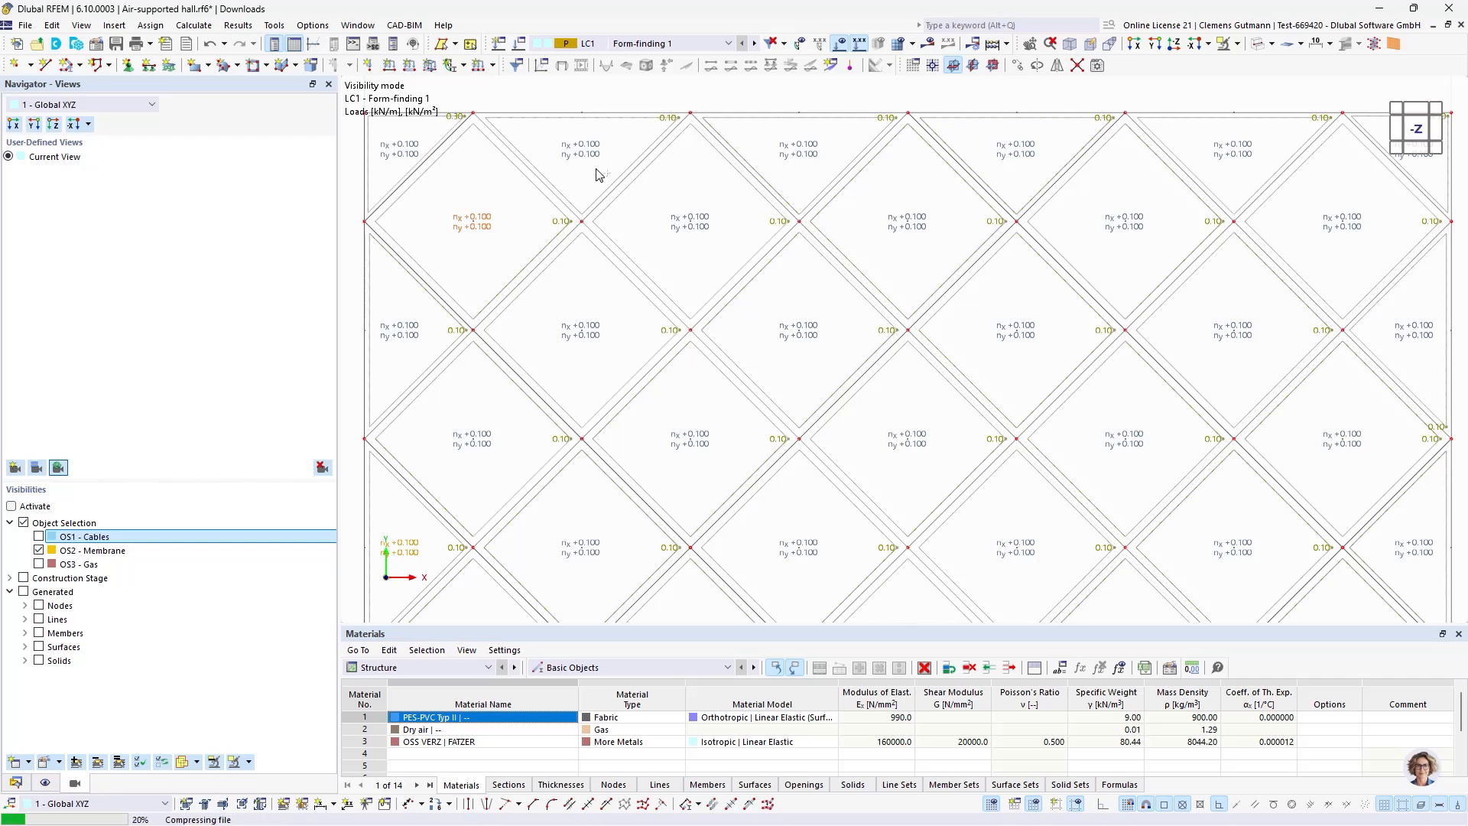
pyautogui.keyDown('ctrl'); pyautogui.click(585, 163); pyautogui.keyUp('ctrl')
pyautogui.keyDown('ctrl'); pyautogui.click(410, 150); pyautogui.keyUp('ctrl')
pyautogui.scroll(-5, 351, 169)
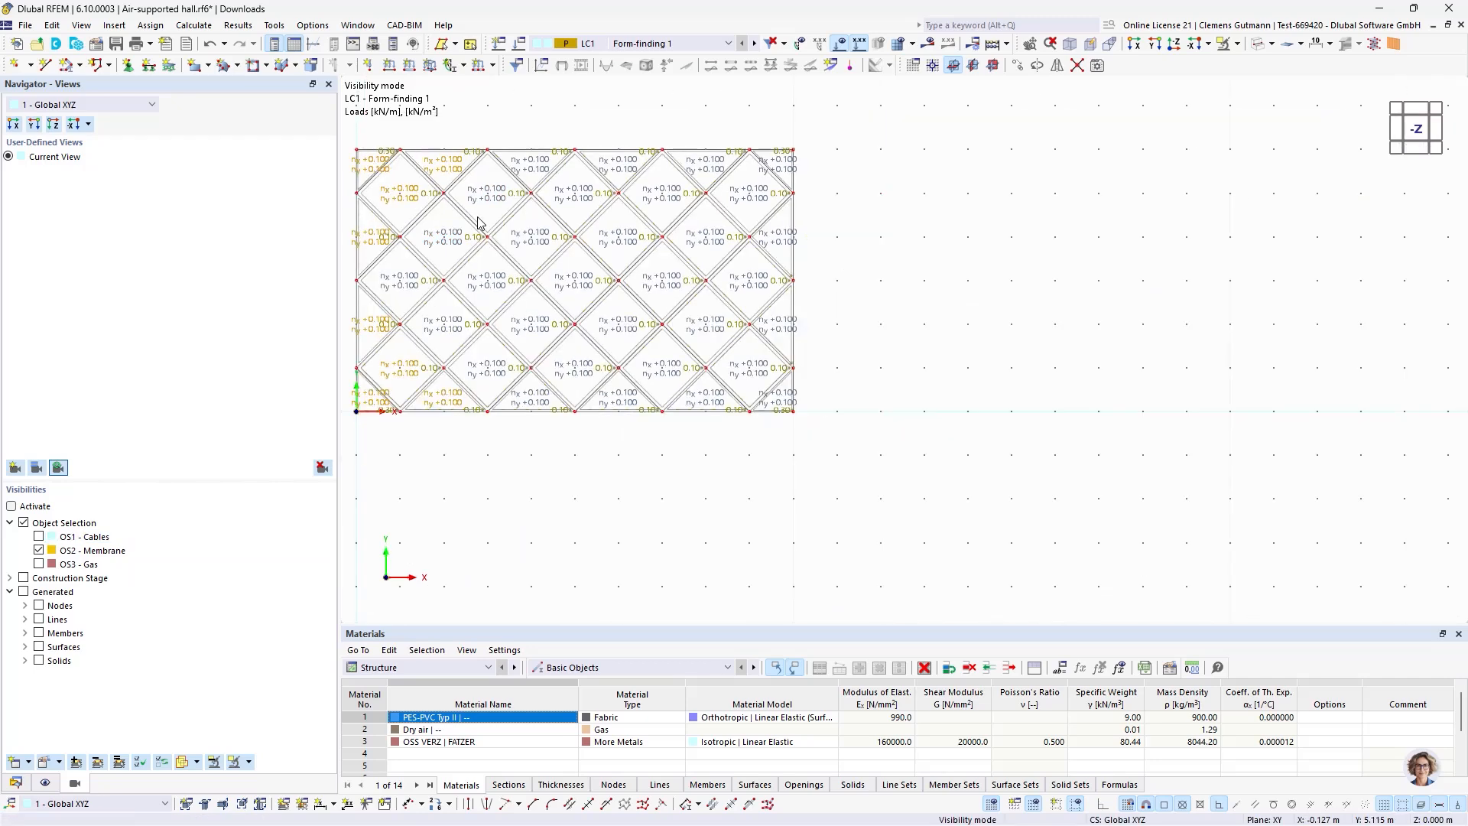
pyautogui.scroll(3, 752, 167)
pyautogui.keyDown('ctrl'); pyautogui.click(805, 161); pyautogui.keyUp('ctrl')
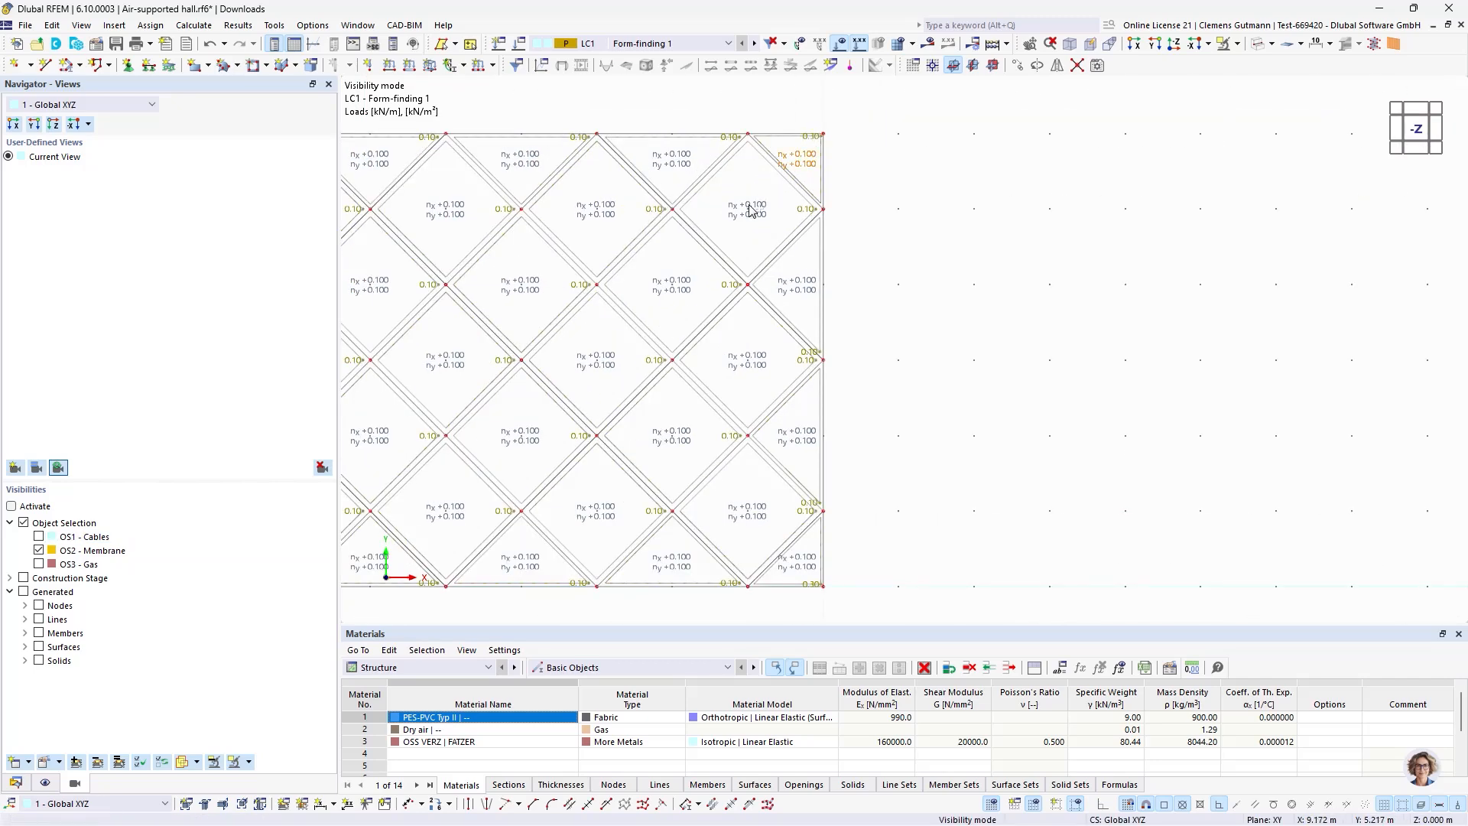
pyautogui.keyDown('ctrl'); pyautogui.click(797, 294); pyautogui.keyUp('ctrl')
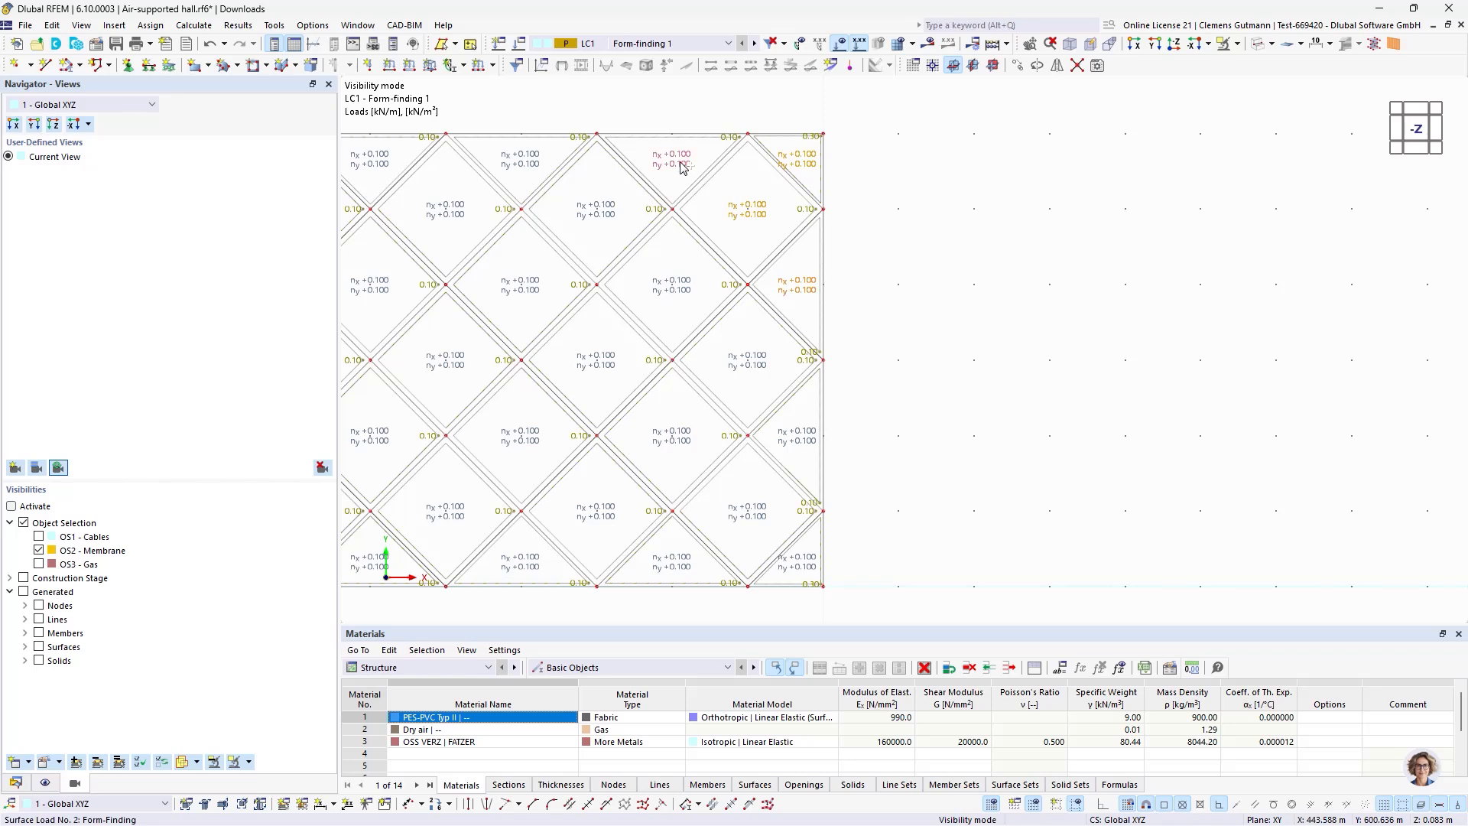
pyautogui.keyDown('ctrl'); pyautogui.click(796, 564); pyautogui.keyUp('ctrl')
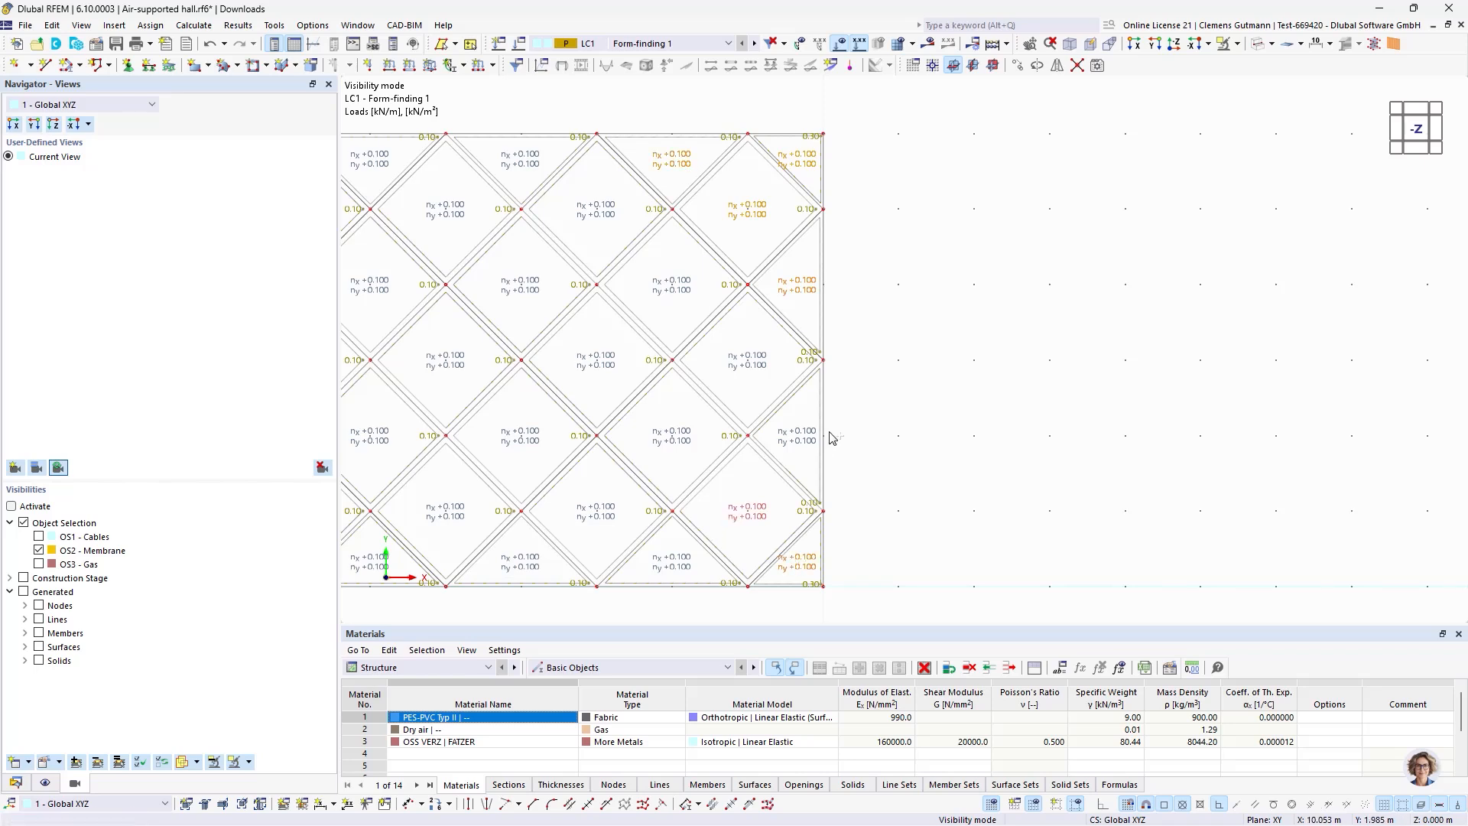
pyautogui.rightClick(665, 563)
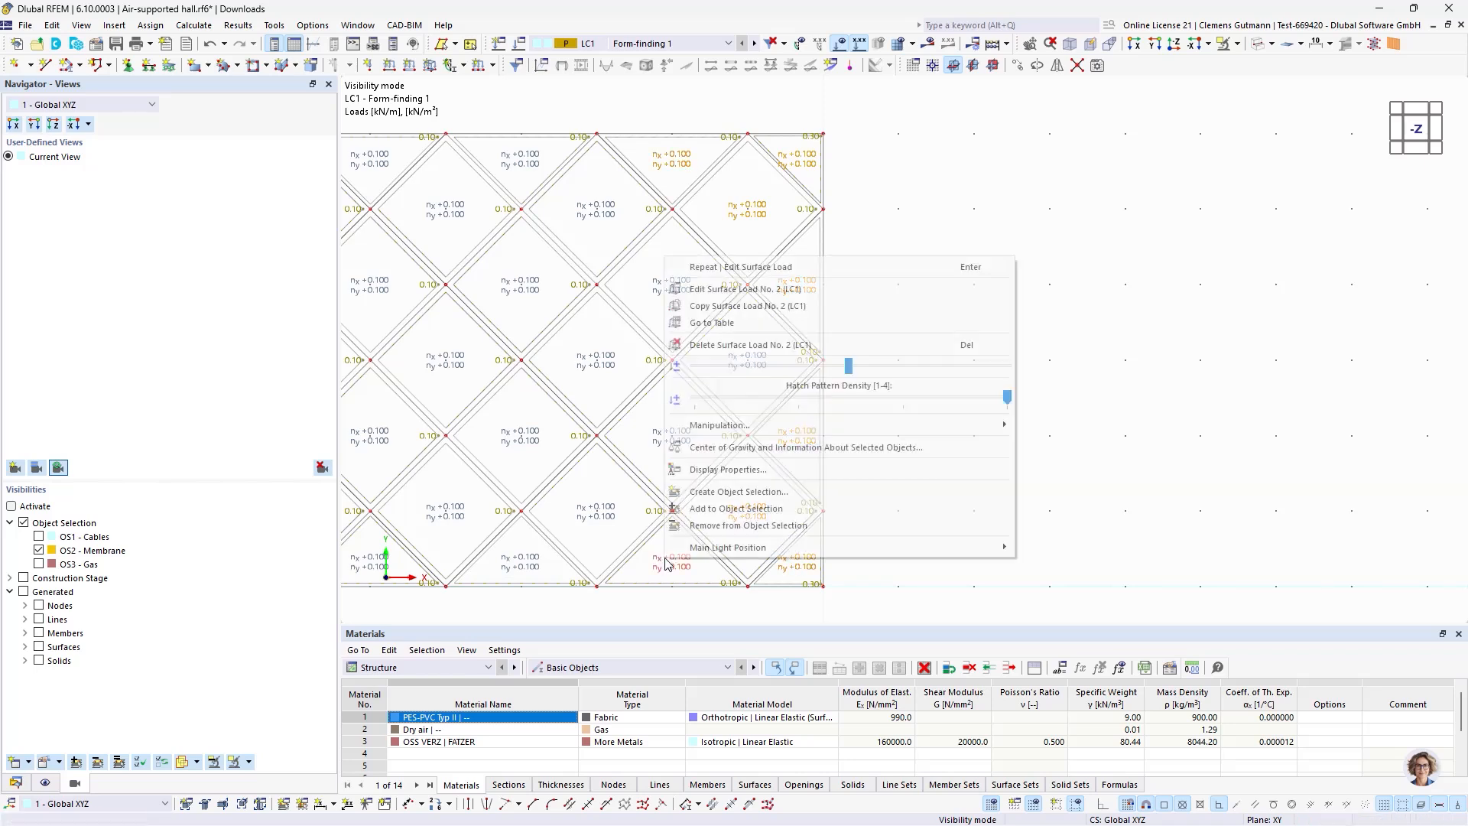
pyautogui.click(1212, 260)
pyautogui.scroll(-4, 1209, 256)
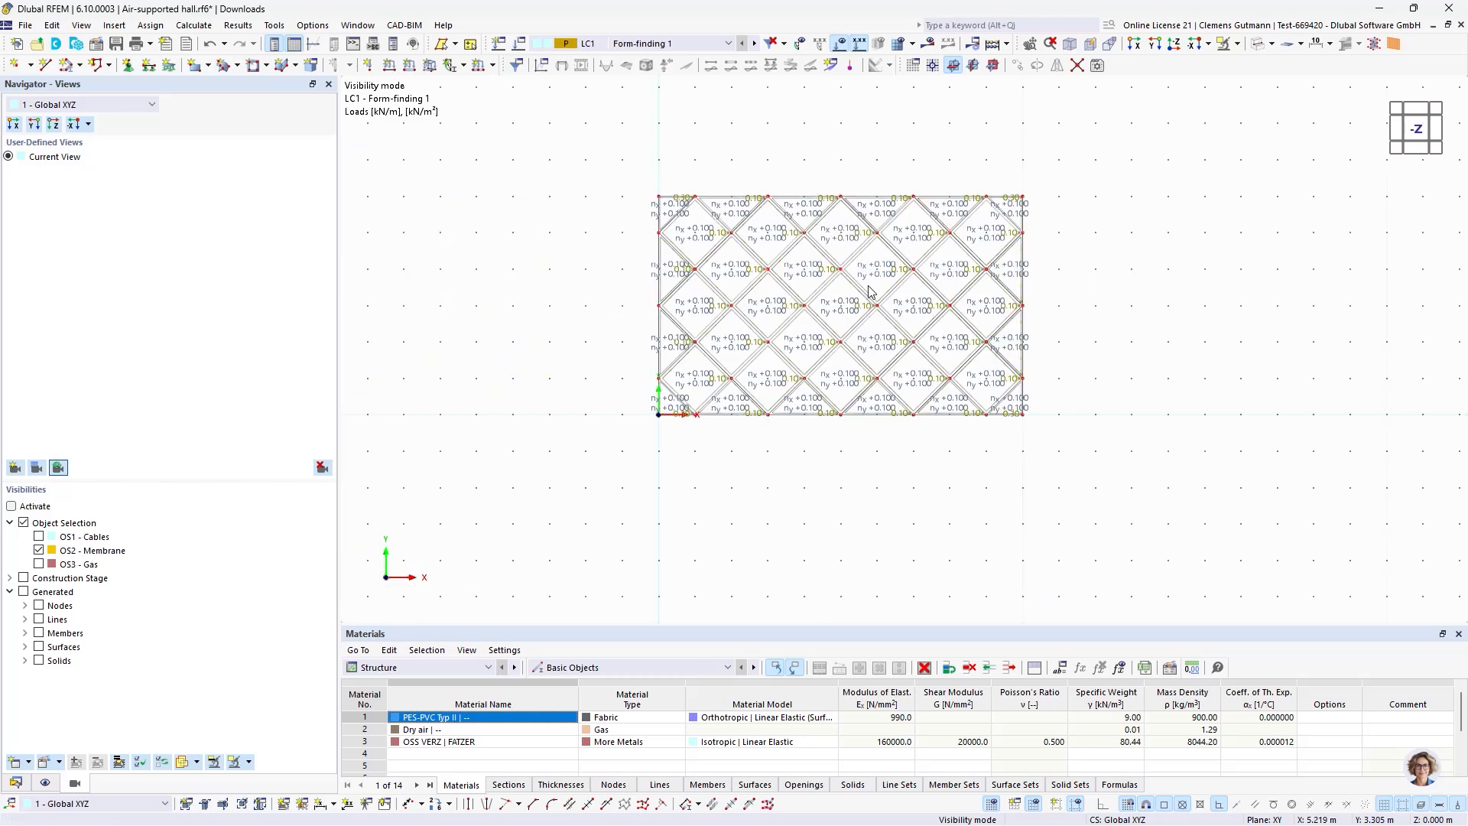
# Set the form-finding force along the y axis to 0.05 kN/m for two diagonally opposite corner regions, surfaces 6,11,12,18,21,27,28,33.
pyautogui.scroll(3, 880, 284)
pyautogui.scroll(3, 545, 258)
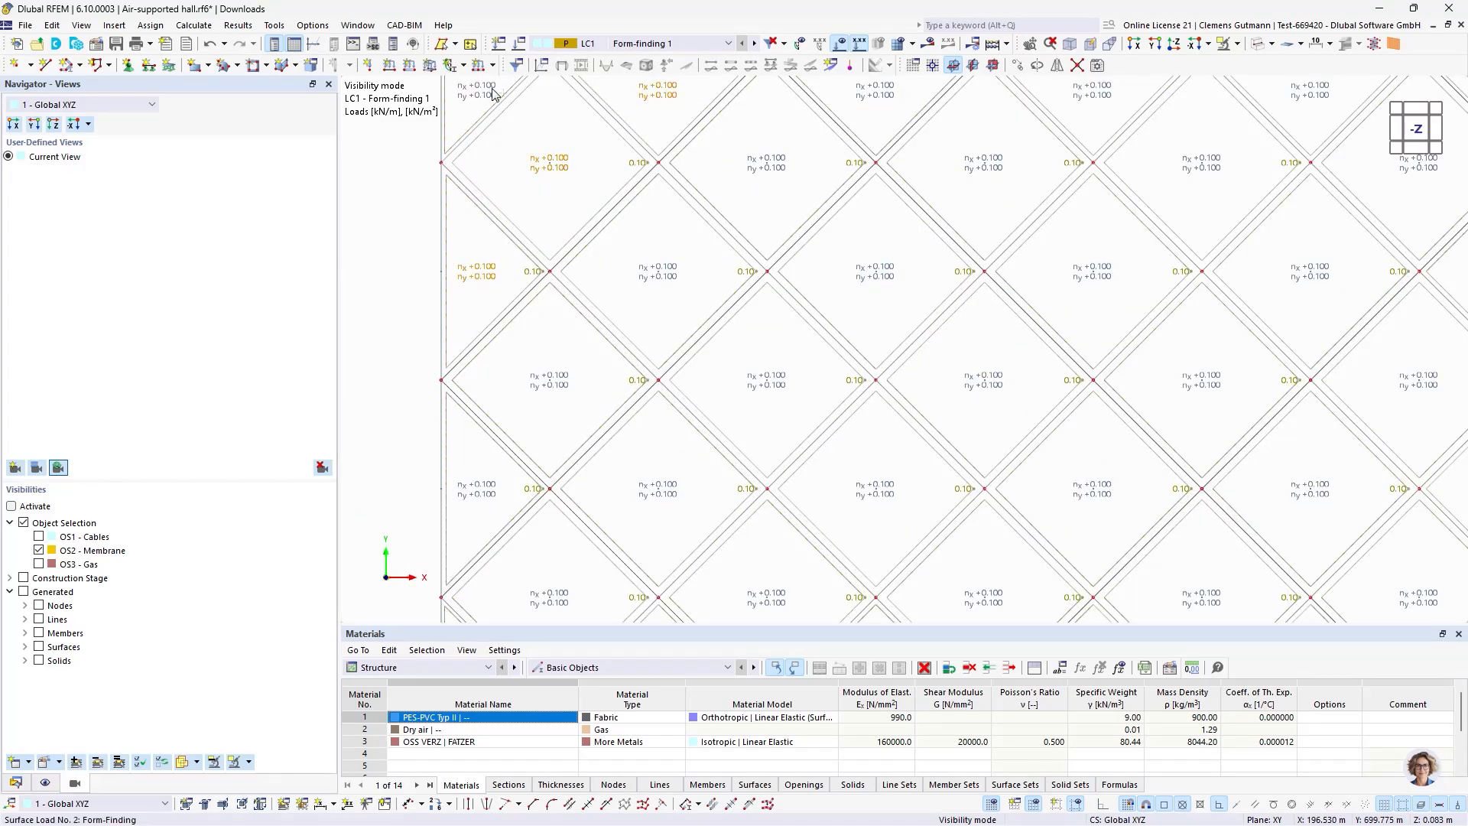
pyautogui.scroll(-4, 510, 121)
pyautogui.scroll(5, 724, 229)
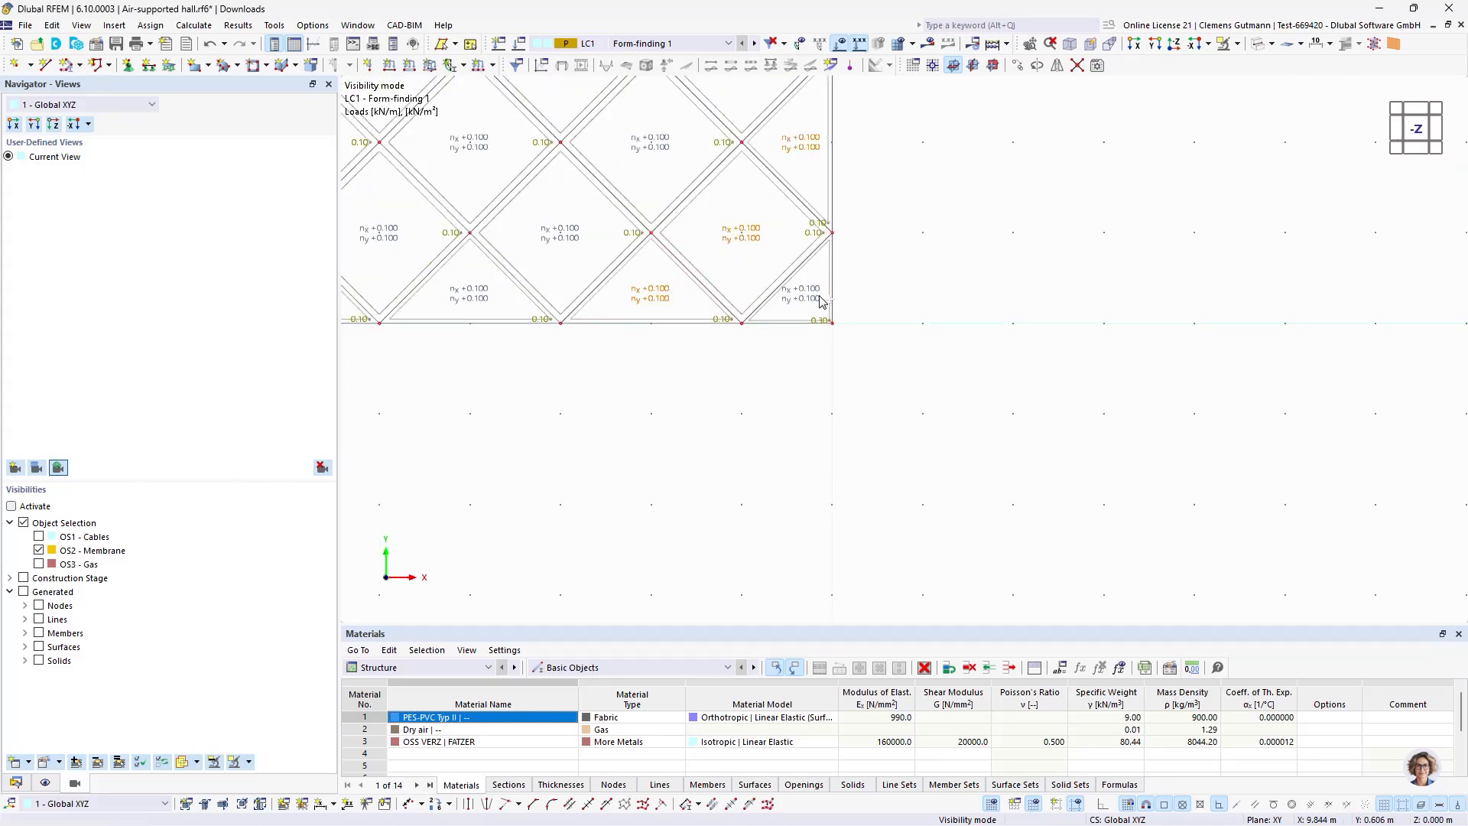
pyautogui.scroll(-3, 918, 345)
pyautogui.scroll(3, 962, 224)
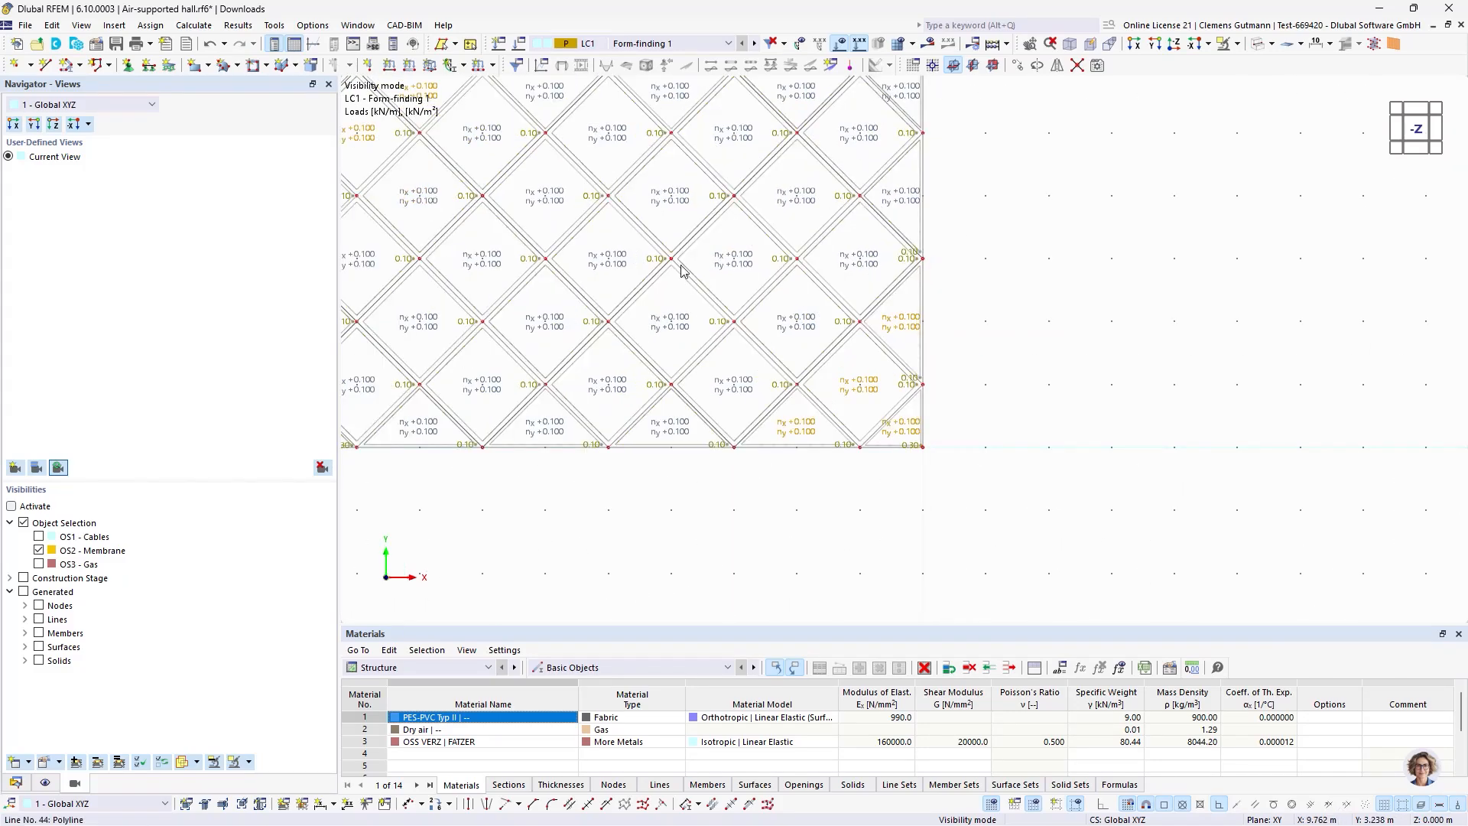
pyautogui.scroll(-2, 944, 344)
pyautogui.scroll(2, 864, 392)
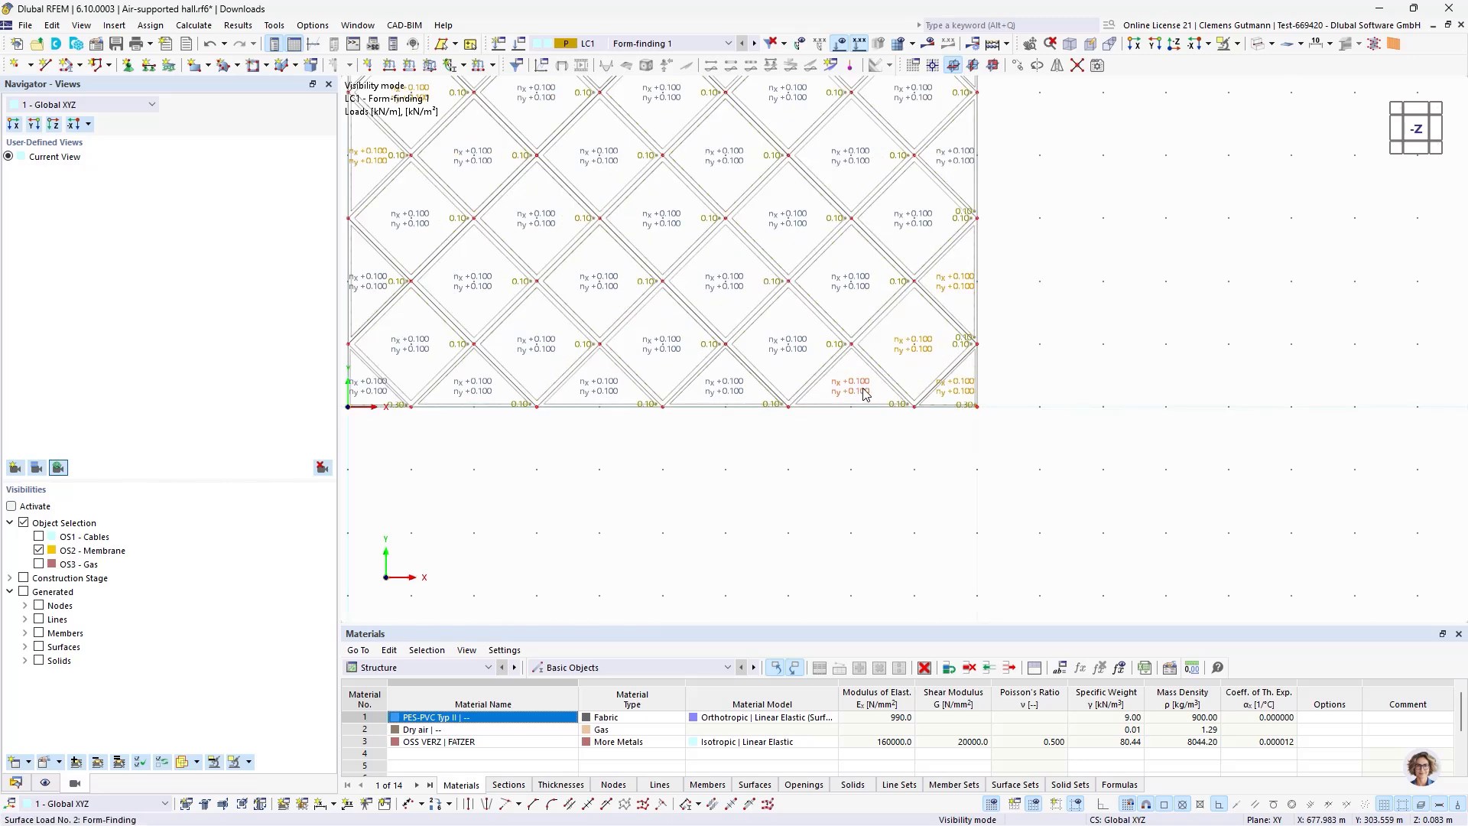
pyautogui.rightClick(866, 388)
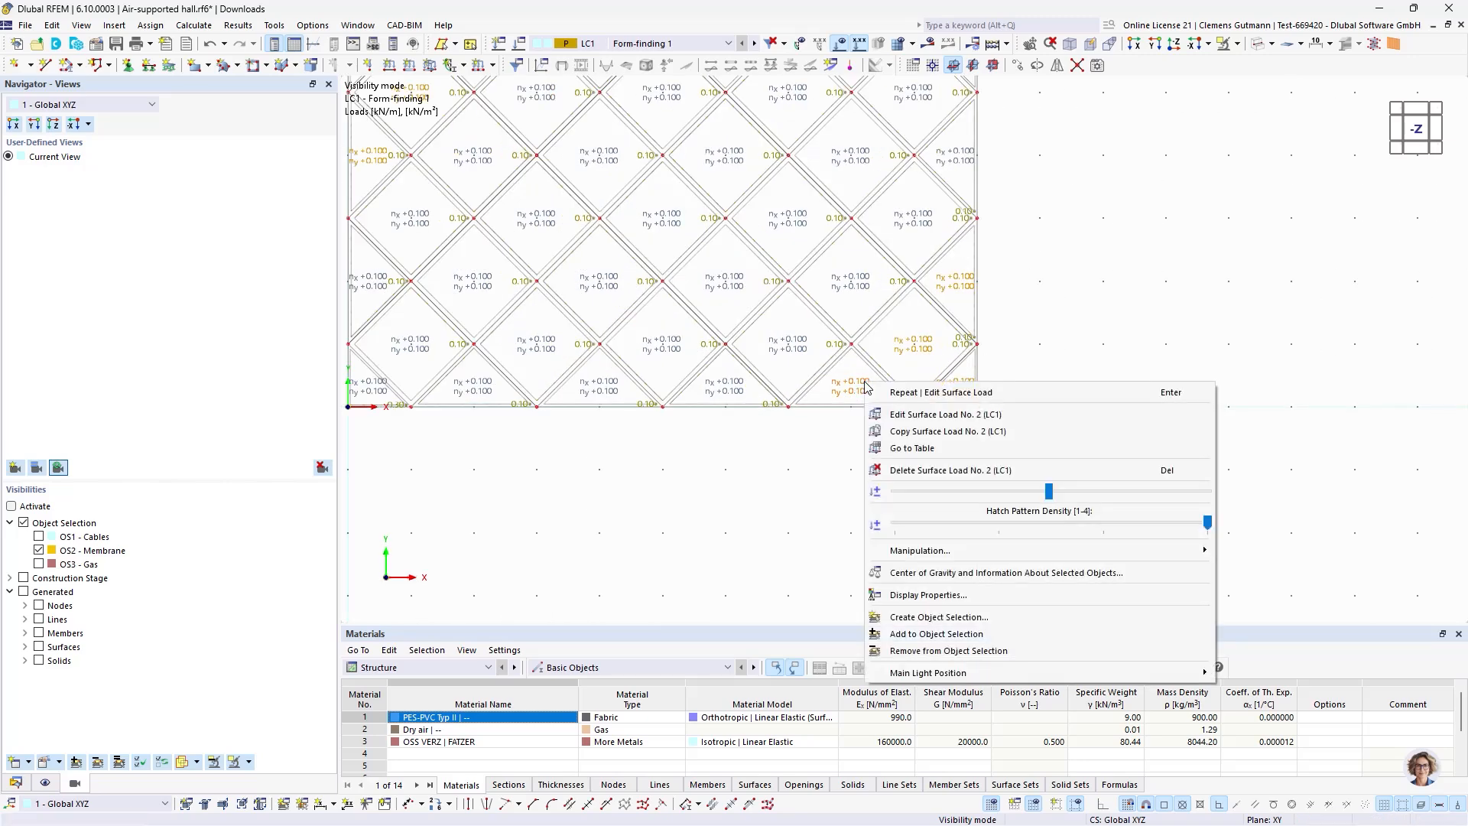
pyautogui.click(896, 414)
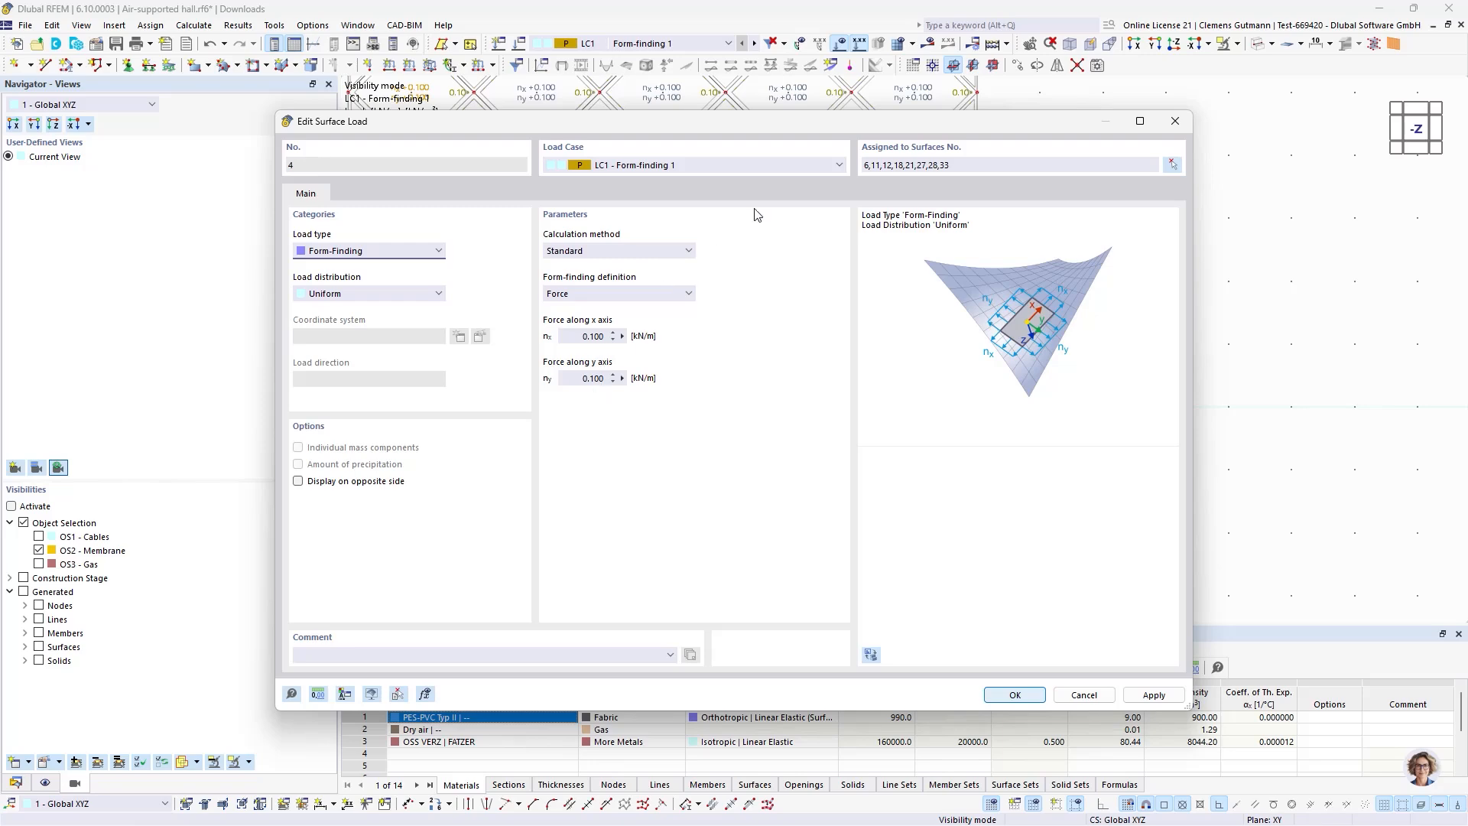
pyautogui.moveTo(831, 133); pyautogui.dragTo(746, 418)
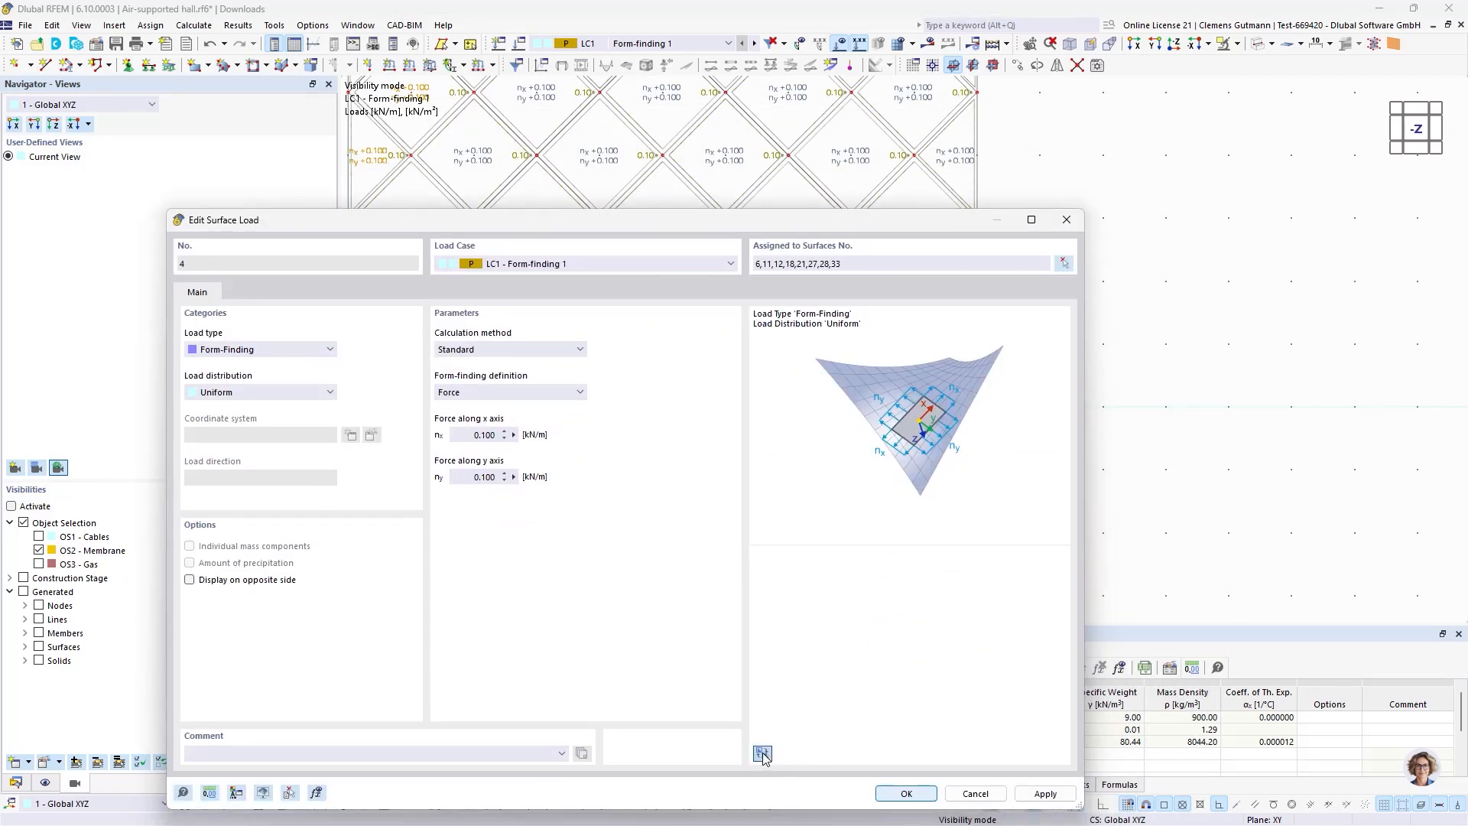
pyautogui.click(763, 754)
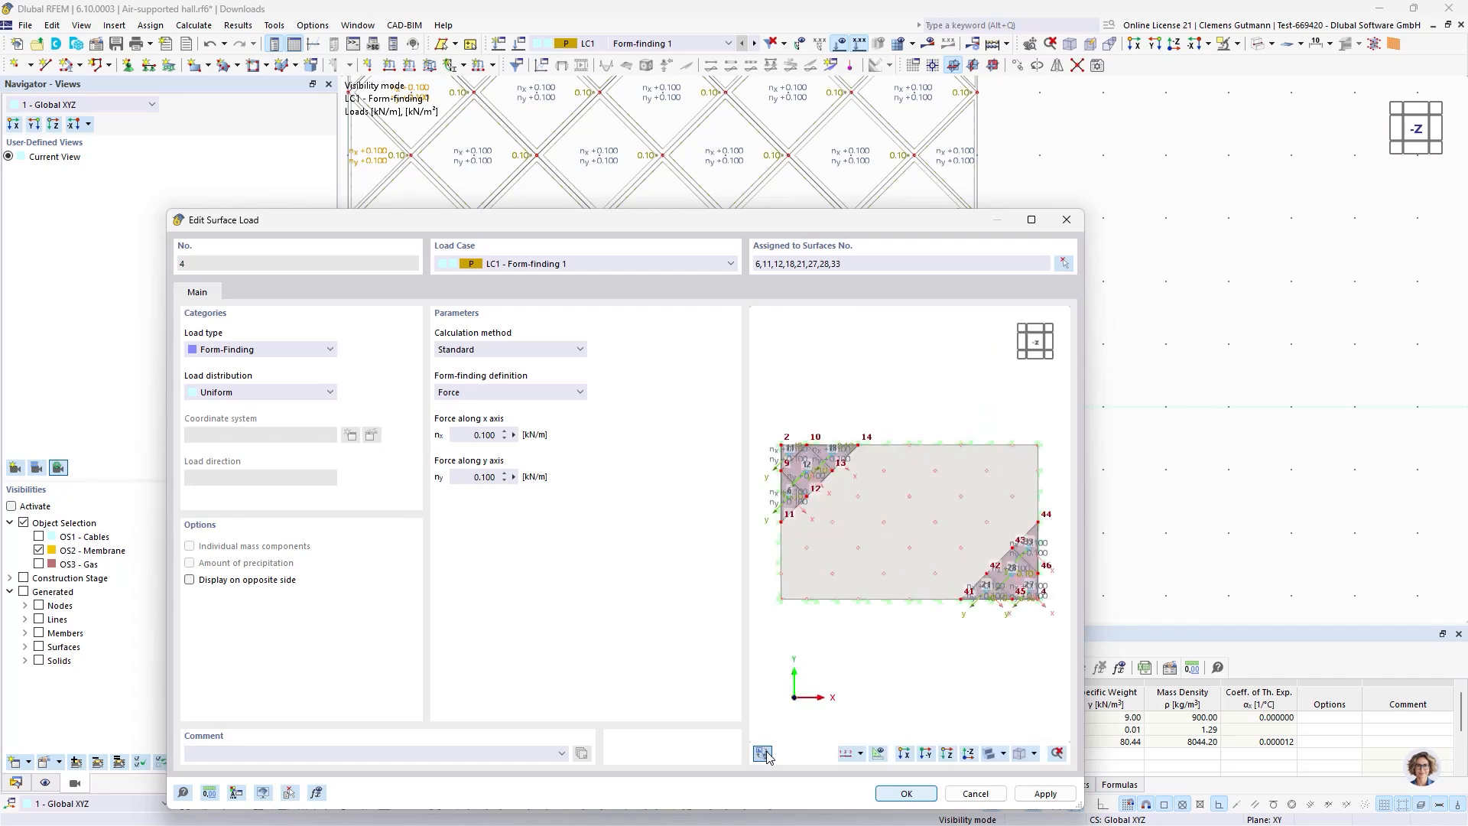
pyautogui.scroll(5, 994, 615)
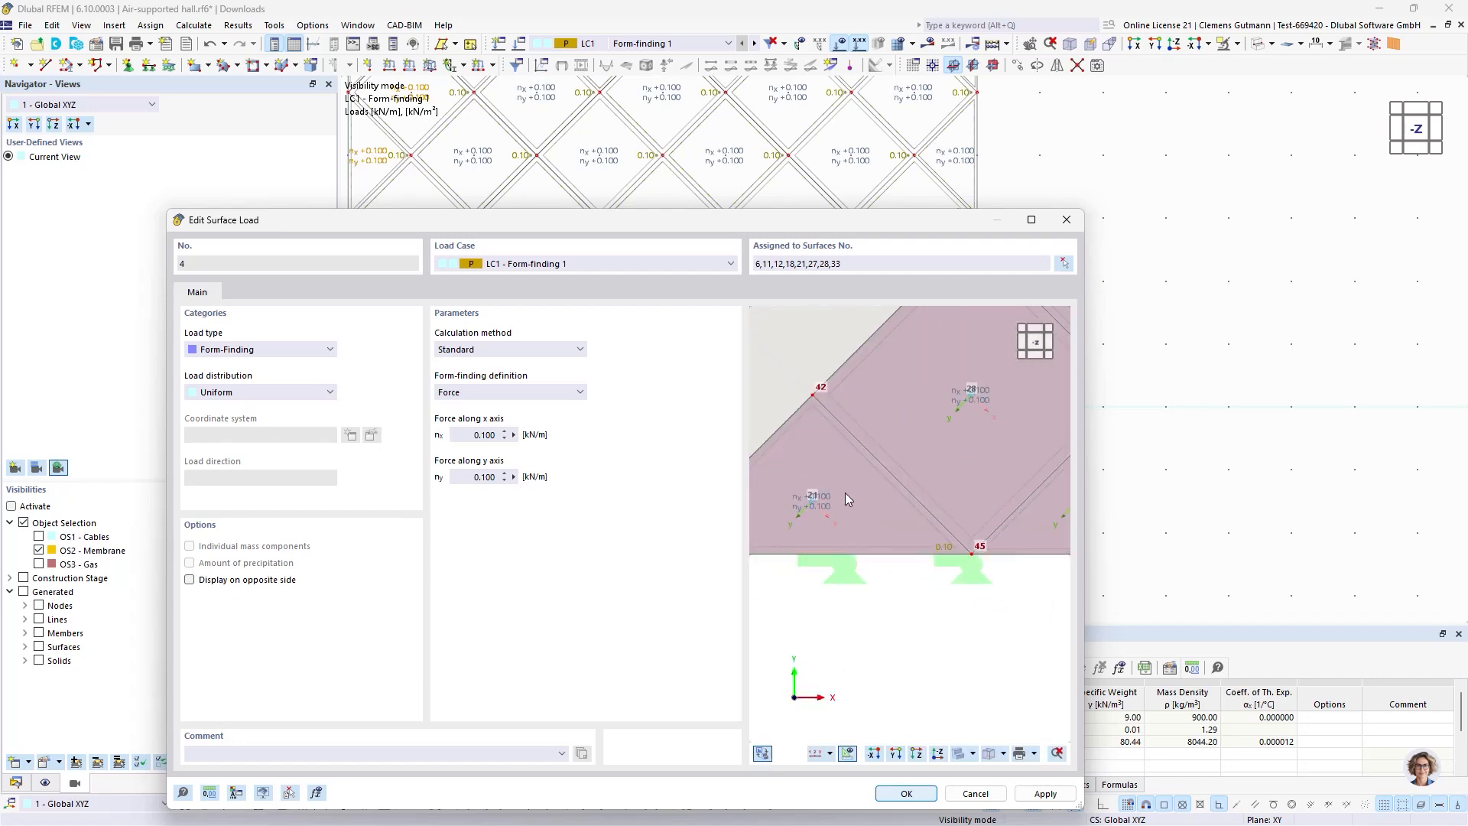
pyautogui.scroll(-1, 845, 499)
pyautogui.click(468, 481)
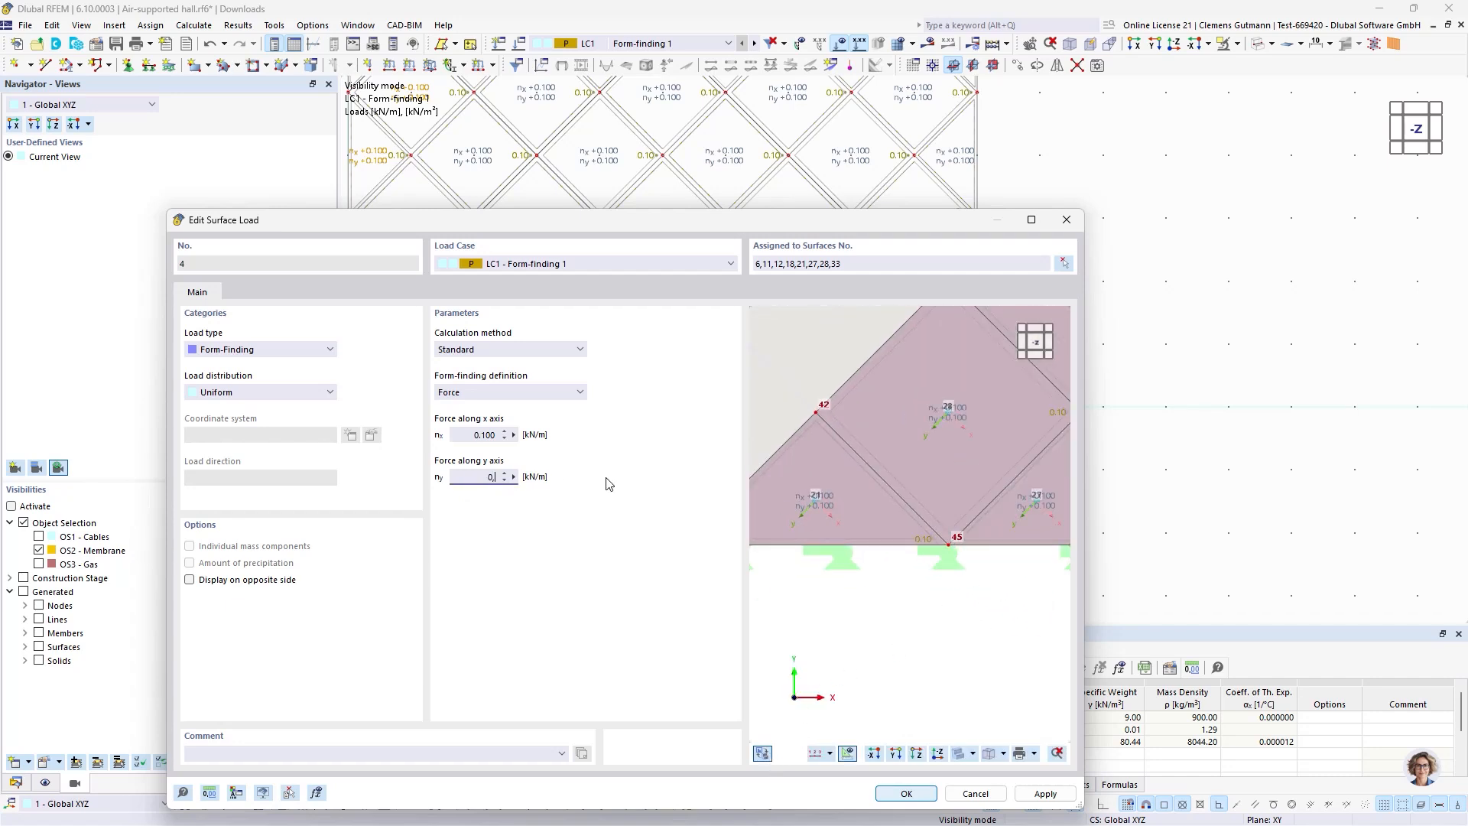
pyautogui.press('Tab')
pyautogui.click(905, 792)
pyautogui.click(906, 794)
# Set the form-finding force along the x axis to 0.05 kN/m for the other two corner regions, surfaces 2-5,37-40.
pyautogui.scroll(-3, 905, 459)
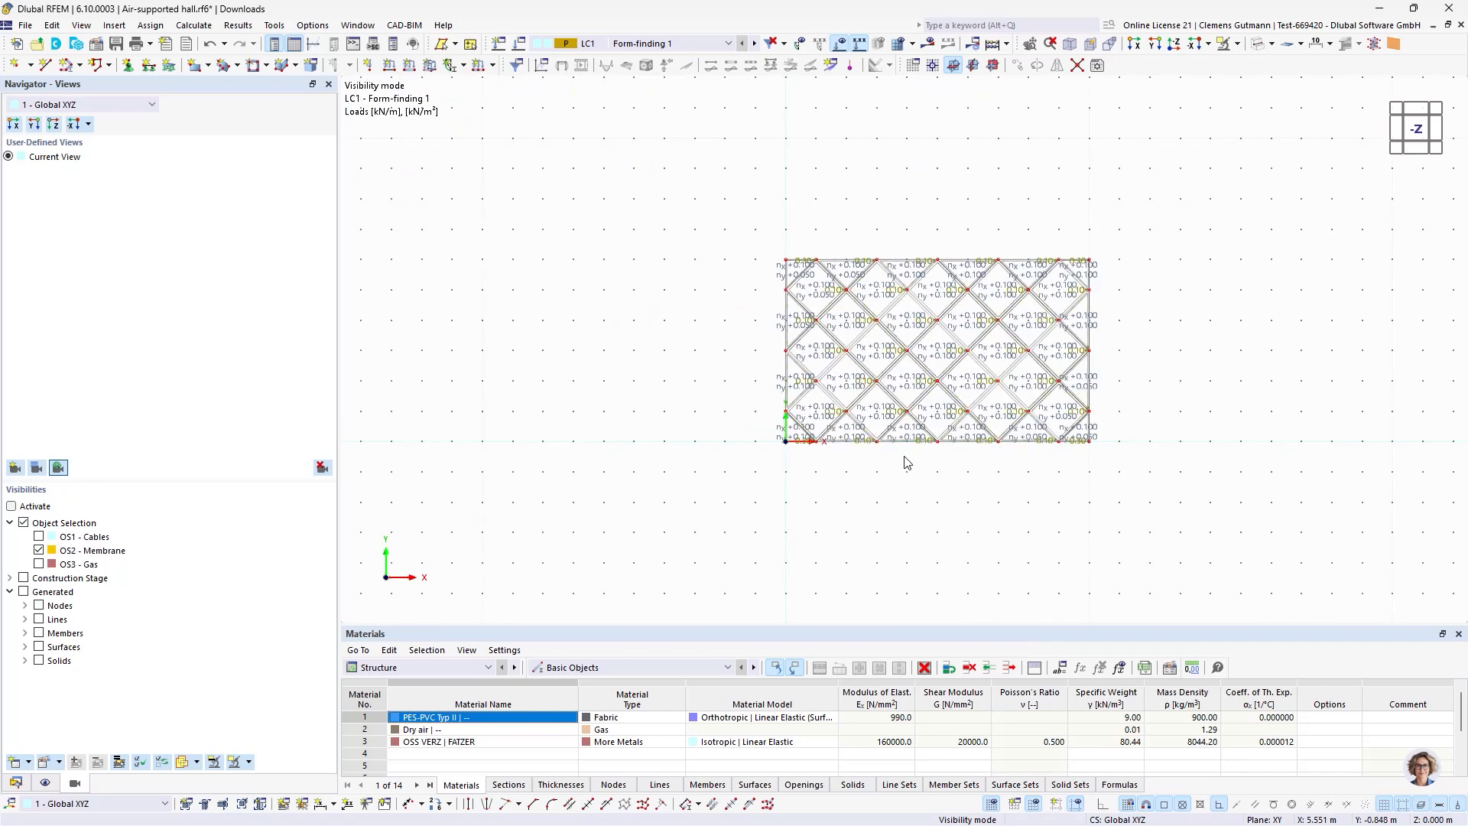
pyautogui.scroll(3, 715, 456)
pyautogui.scroll(1, 715, 456)
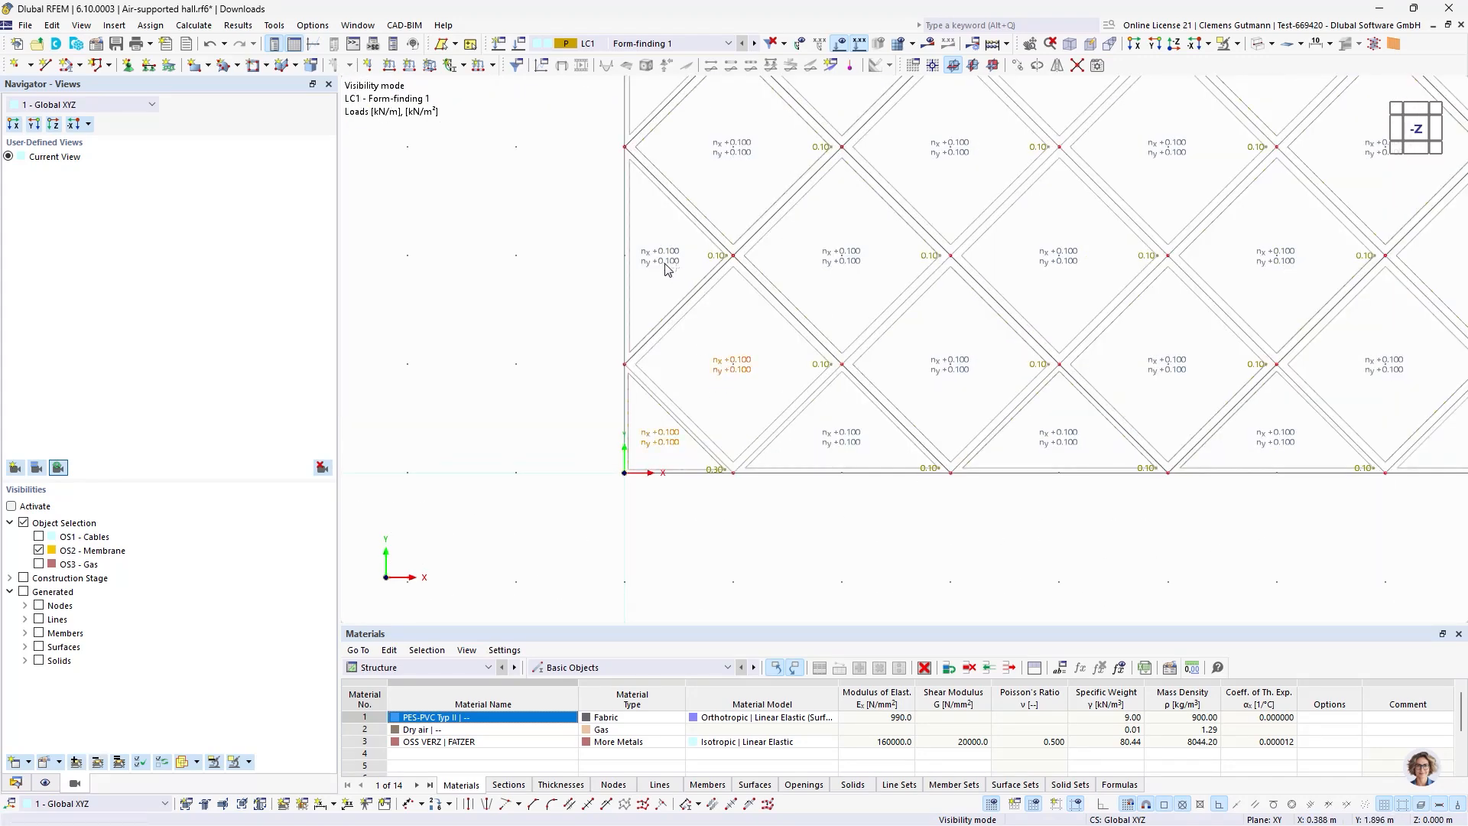
pyautogui.scroll(-3, 808, 429)
pyautogui.scroll(3, 836, 321)
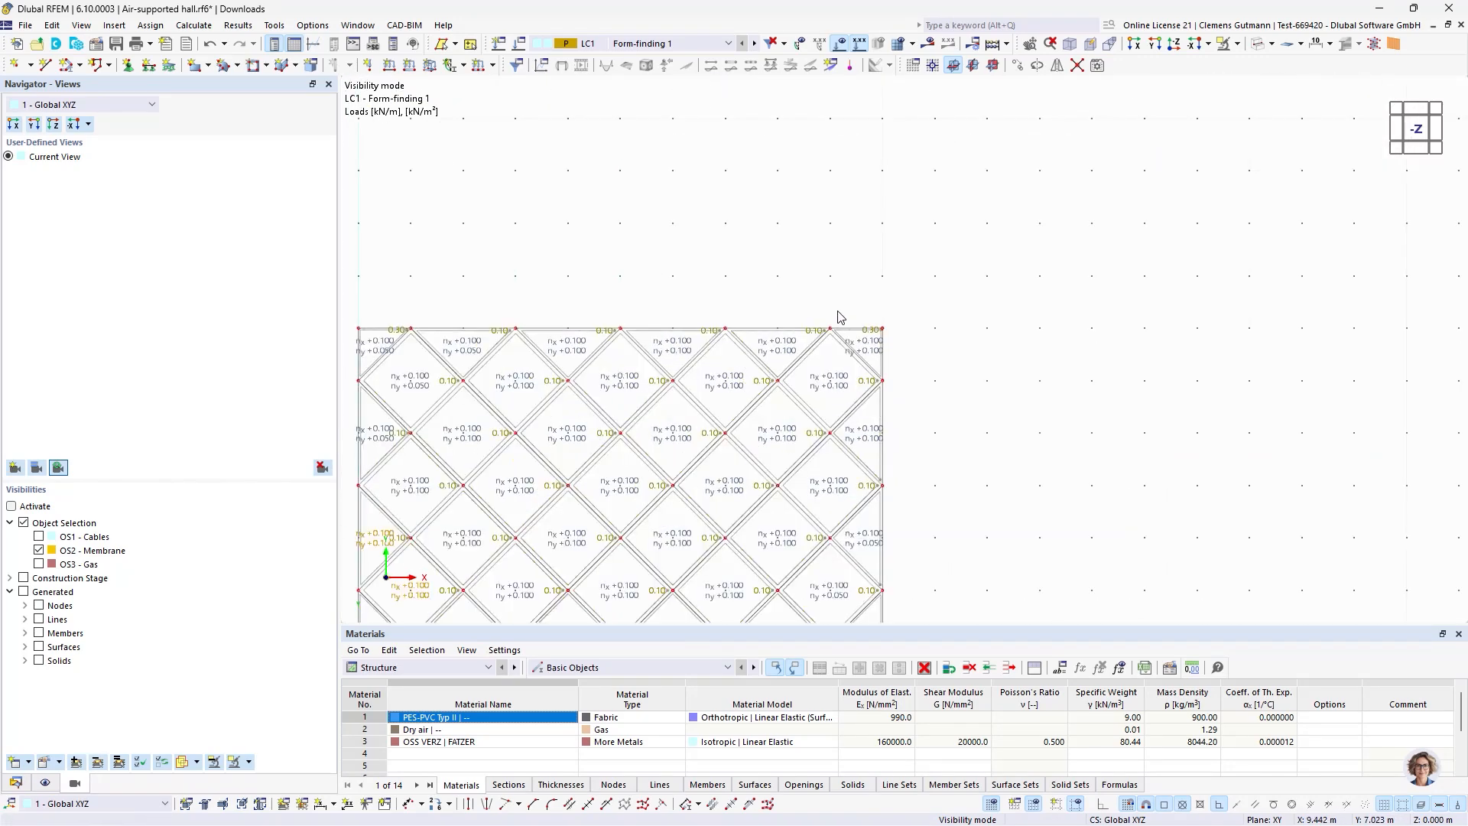
pyautogui.click(741, 370)
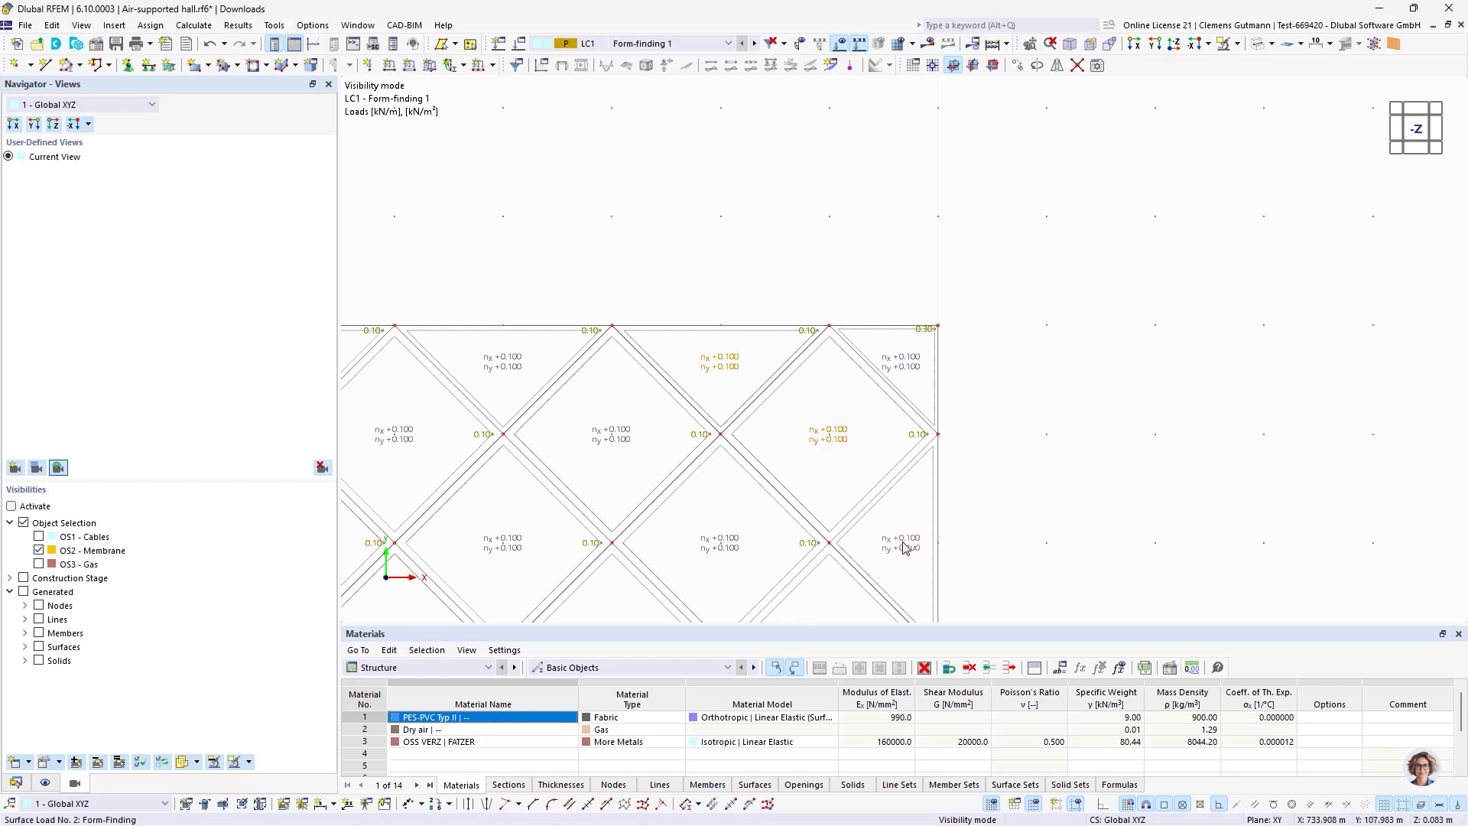
pyautogui.rightClick(906, 370)
pyautogui.click(986, 395)
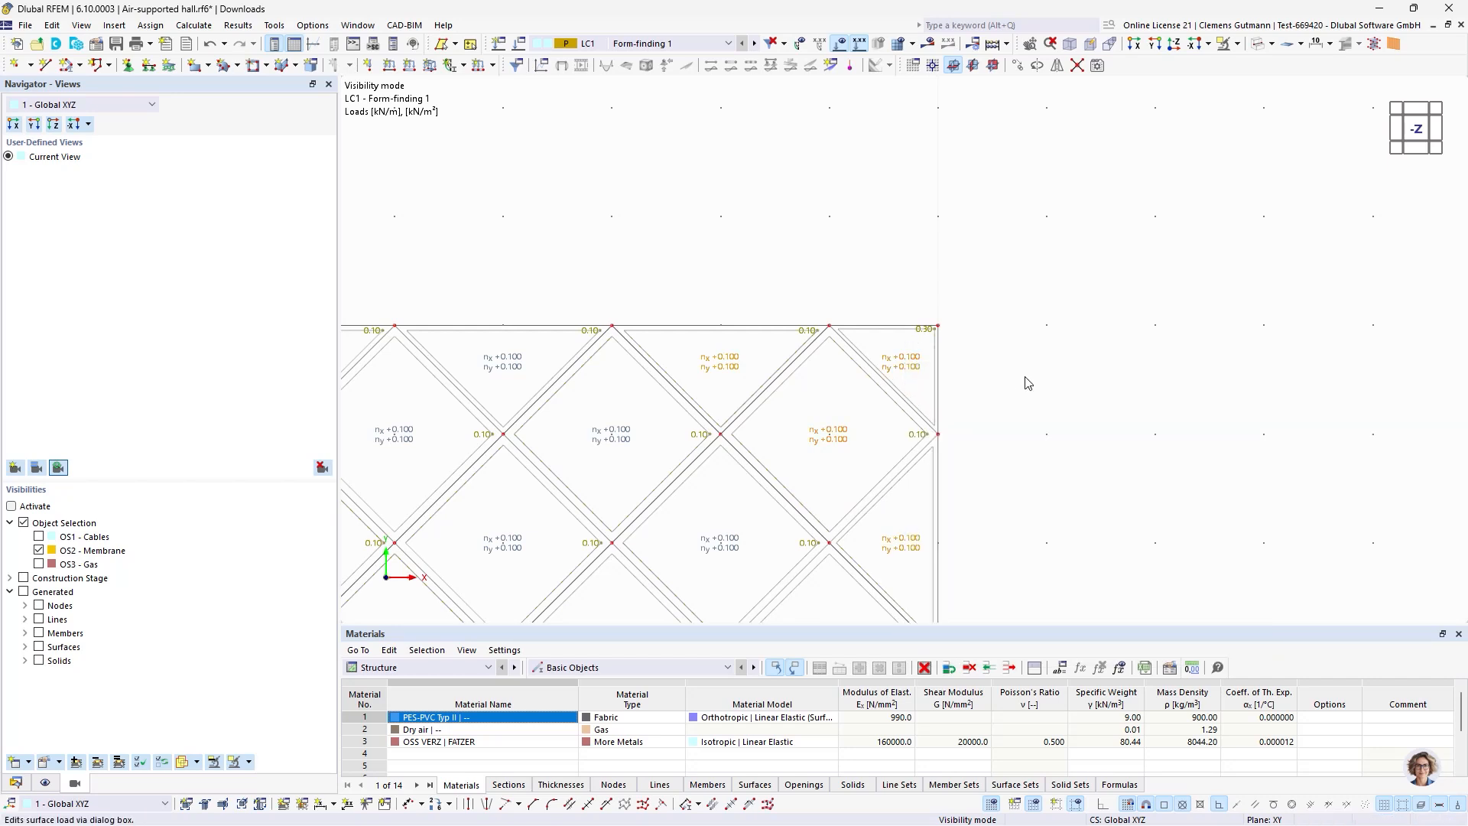
pyautogui.click(484, 434)
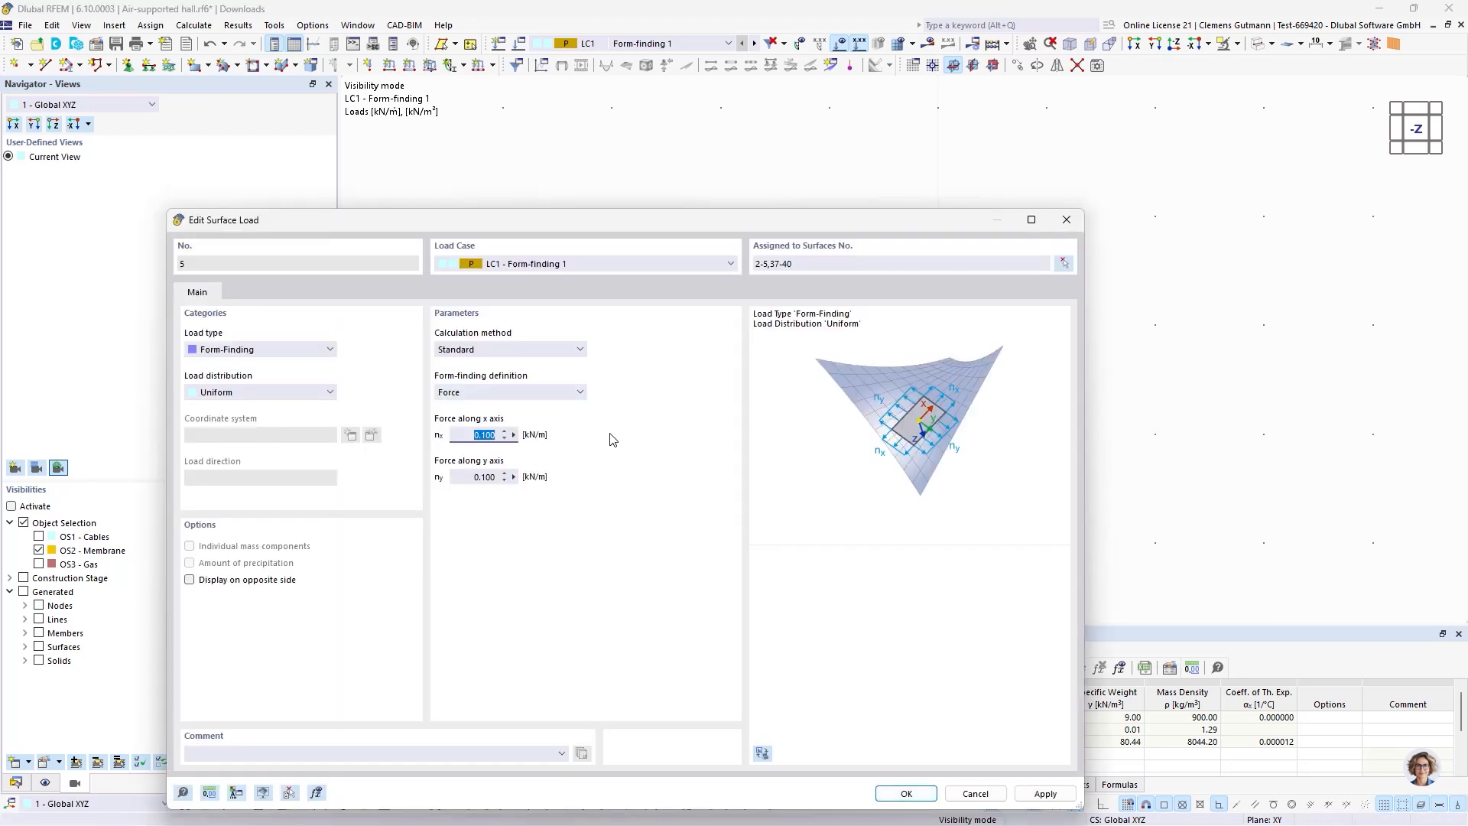
pyautogui.write('0,05')
pyautogui.press('Tab')
pyautogui.click(906, 794)
# Switch from the load case to construction stage CS1 - Form-finding 1 with the membrane in an oblique view.
pyautogui.scroll(-5, 1194, 304)
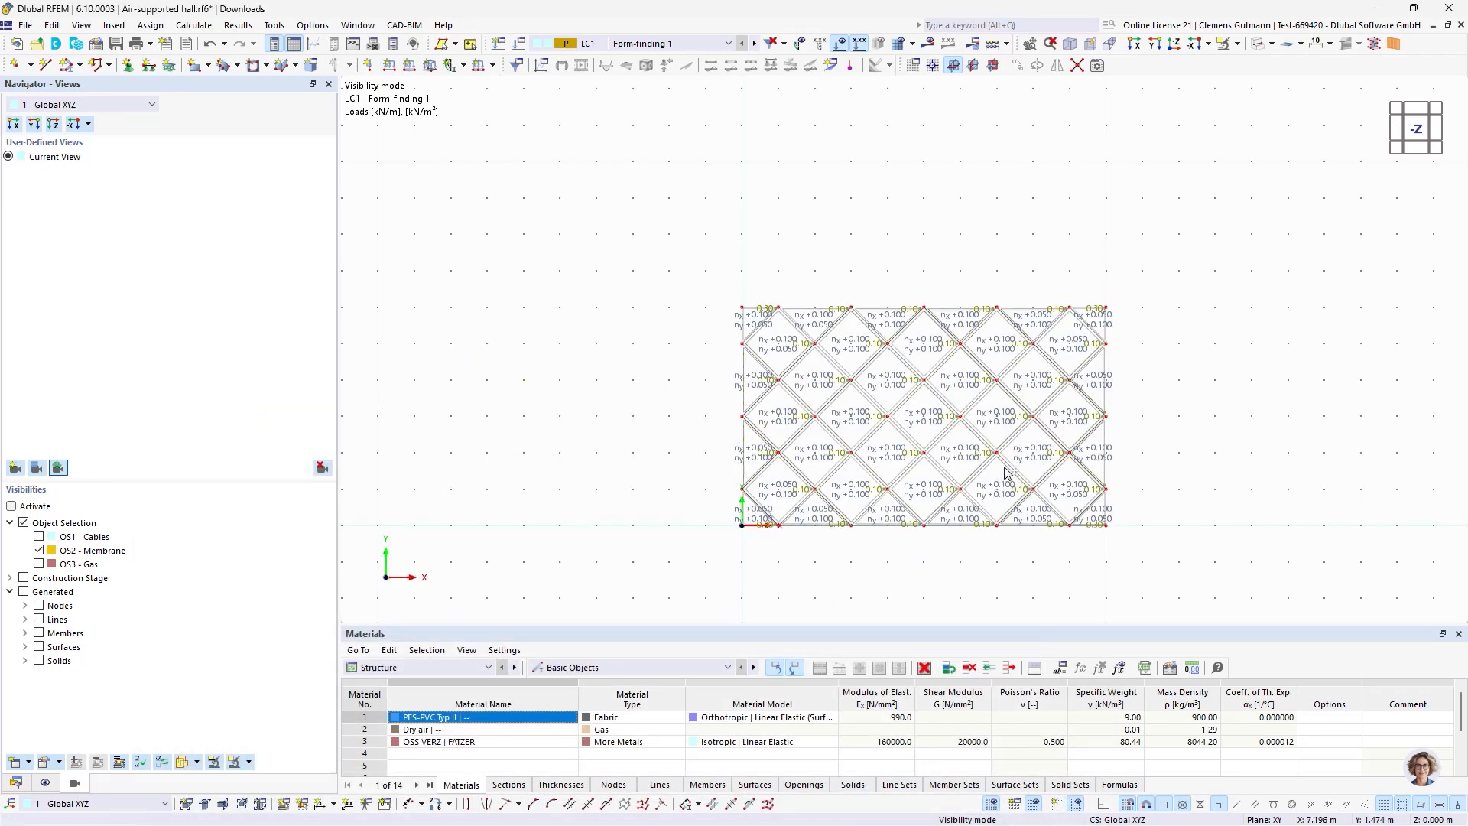
pyautogui.keyDown('ctrl'); pyautogui.moveTo(953, 562); pyautogui.dragTo(983, 400, button='middle'); pyautogui.keyUp('ctrl')
pyautogui.scroll(2, 1085, 457)
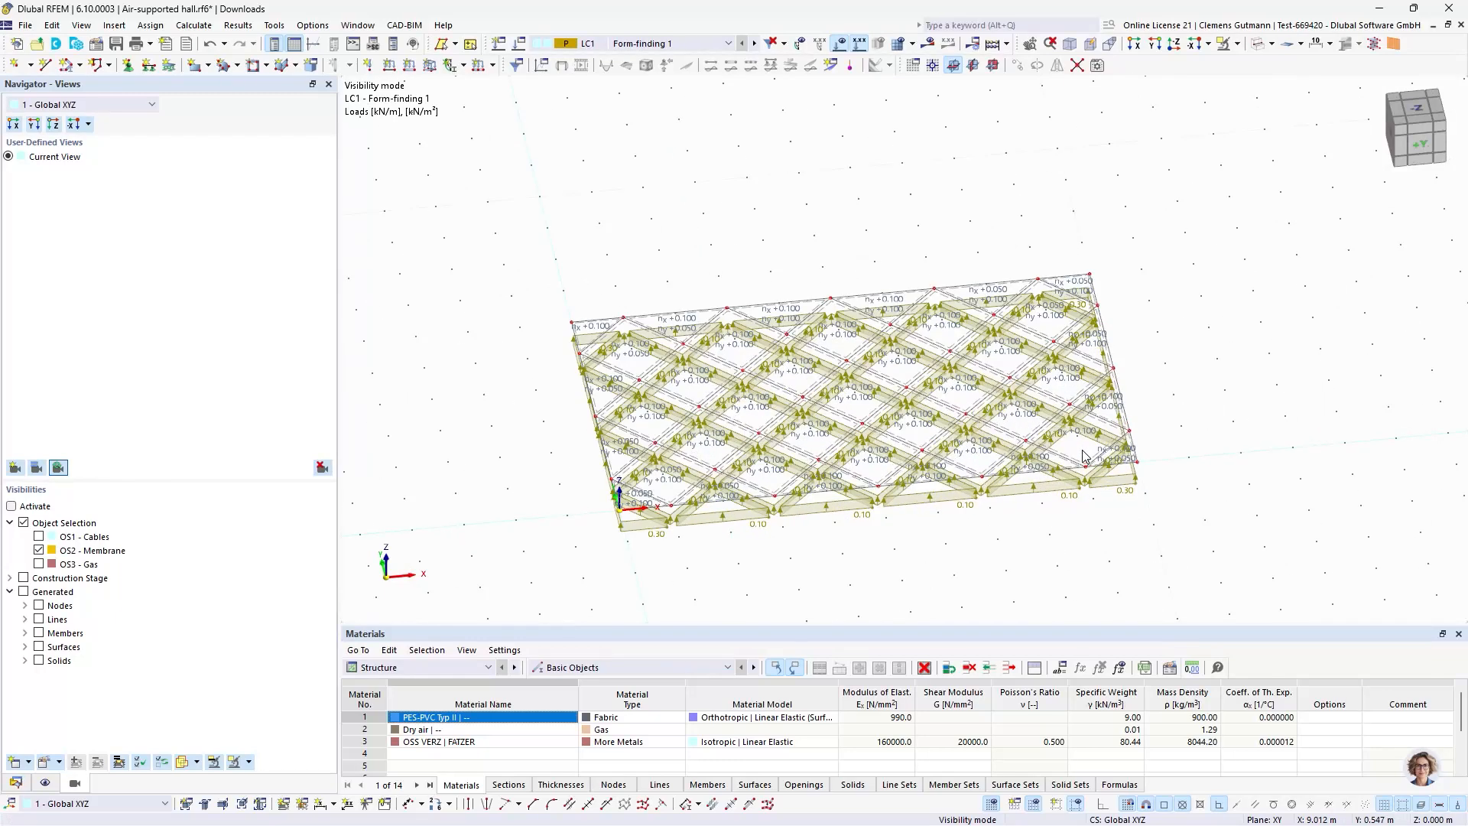
pyautogui.click(704, 46)
pyautogui.click(688, 157)
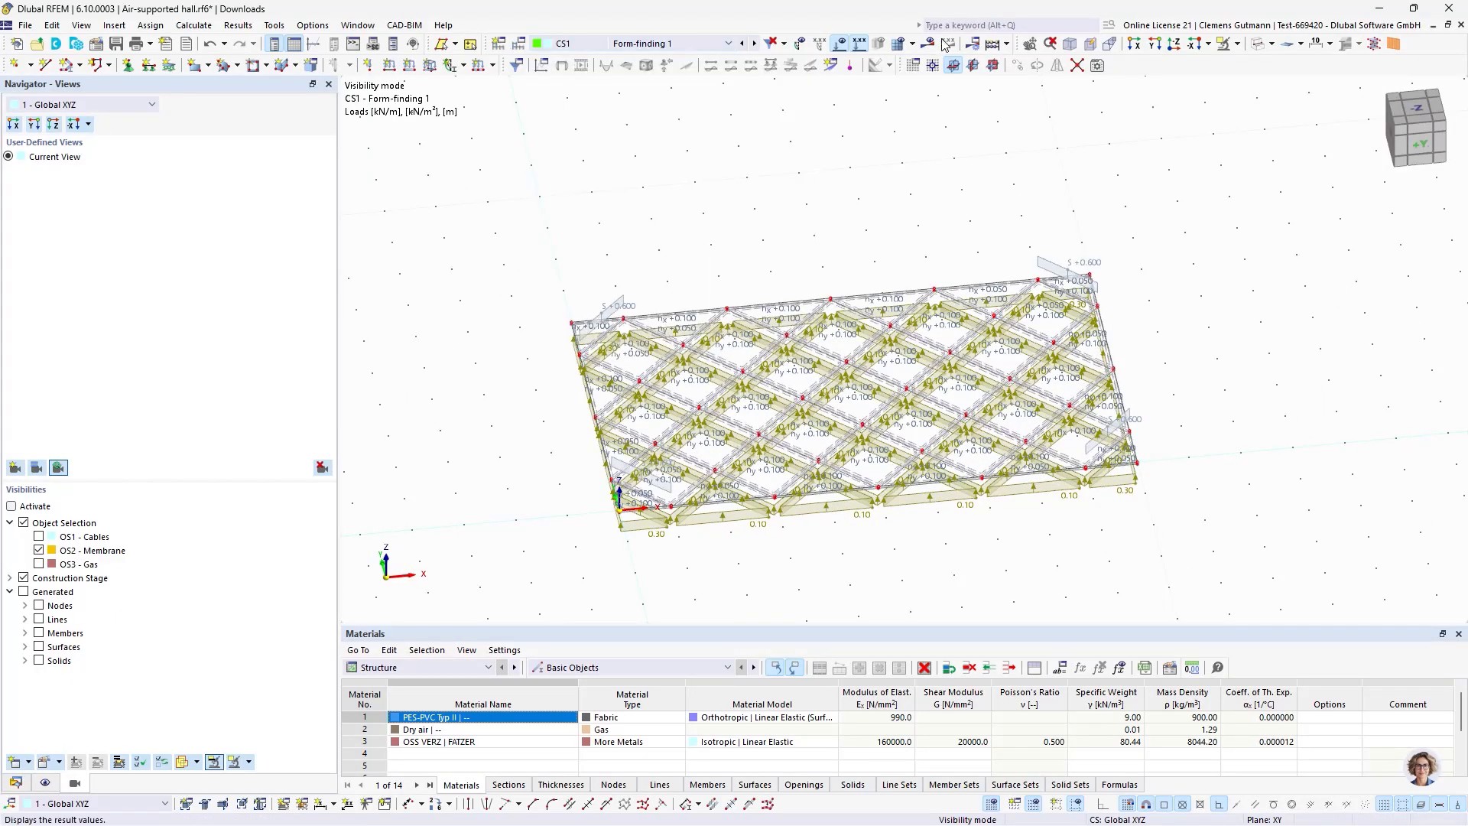
# Calculate the form-finding results for construction stage CS1 and show the deformed membrane without the coloured displacement contours.
pyautogui.click(931, 44)
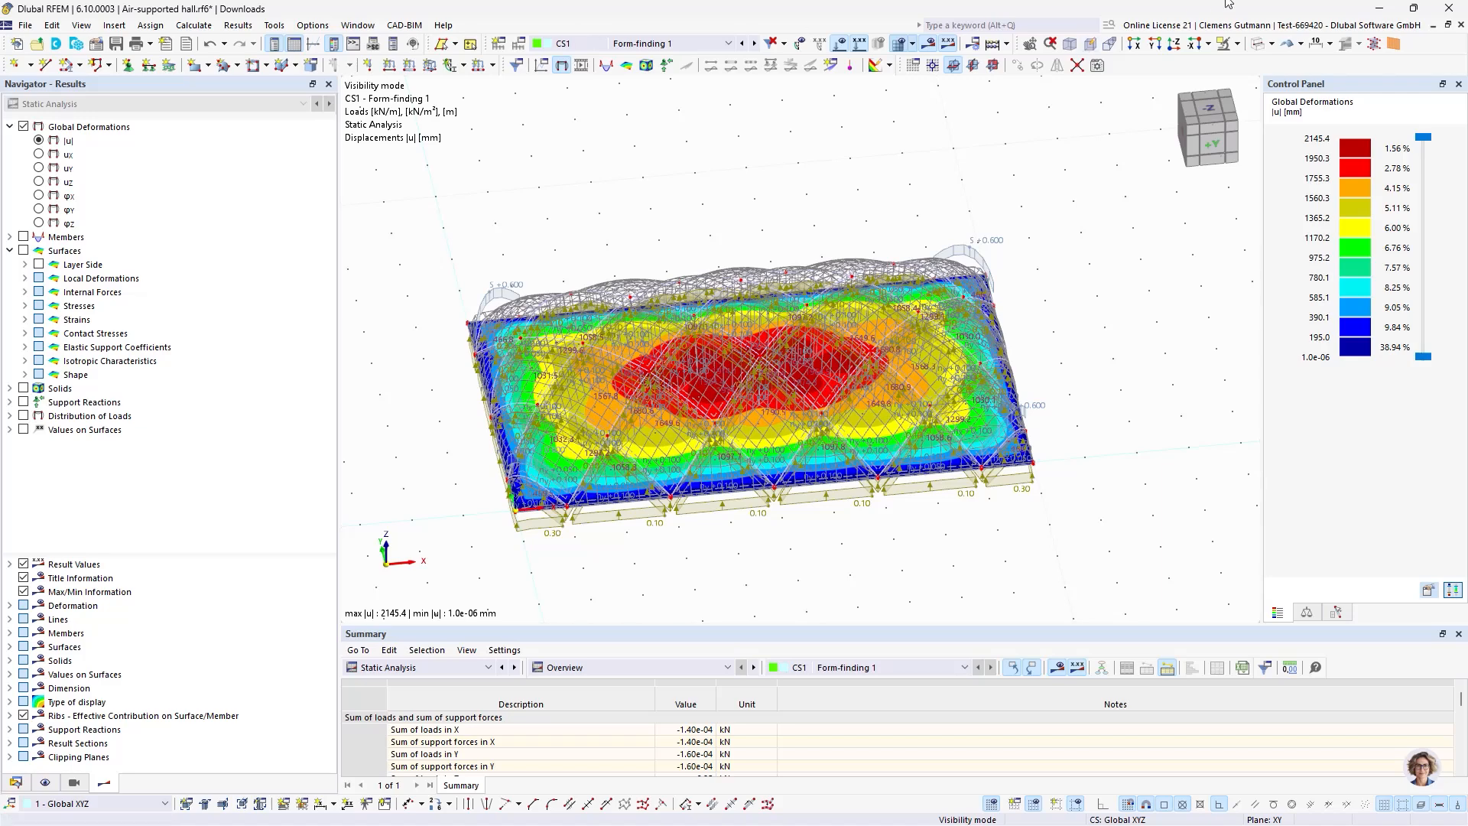
pyautogui.click(1258, 44)
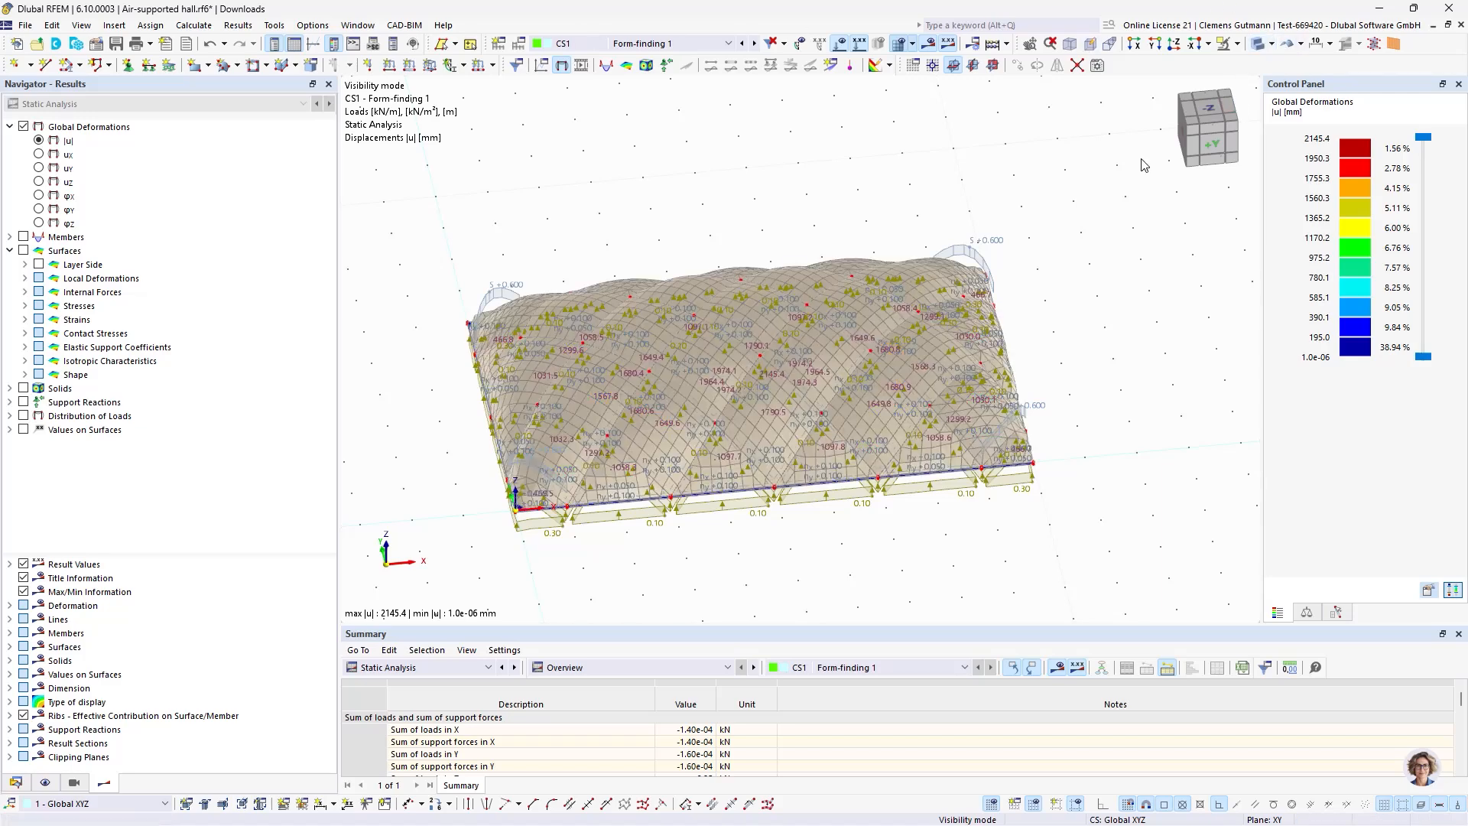
pyautogui.keyDown('ctrl'); pyautogui.moveTo(1071, 413); pyautogui.dragTo(1010, 390, button='middle'); pyautogui.keyUp('ctrl')
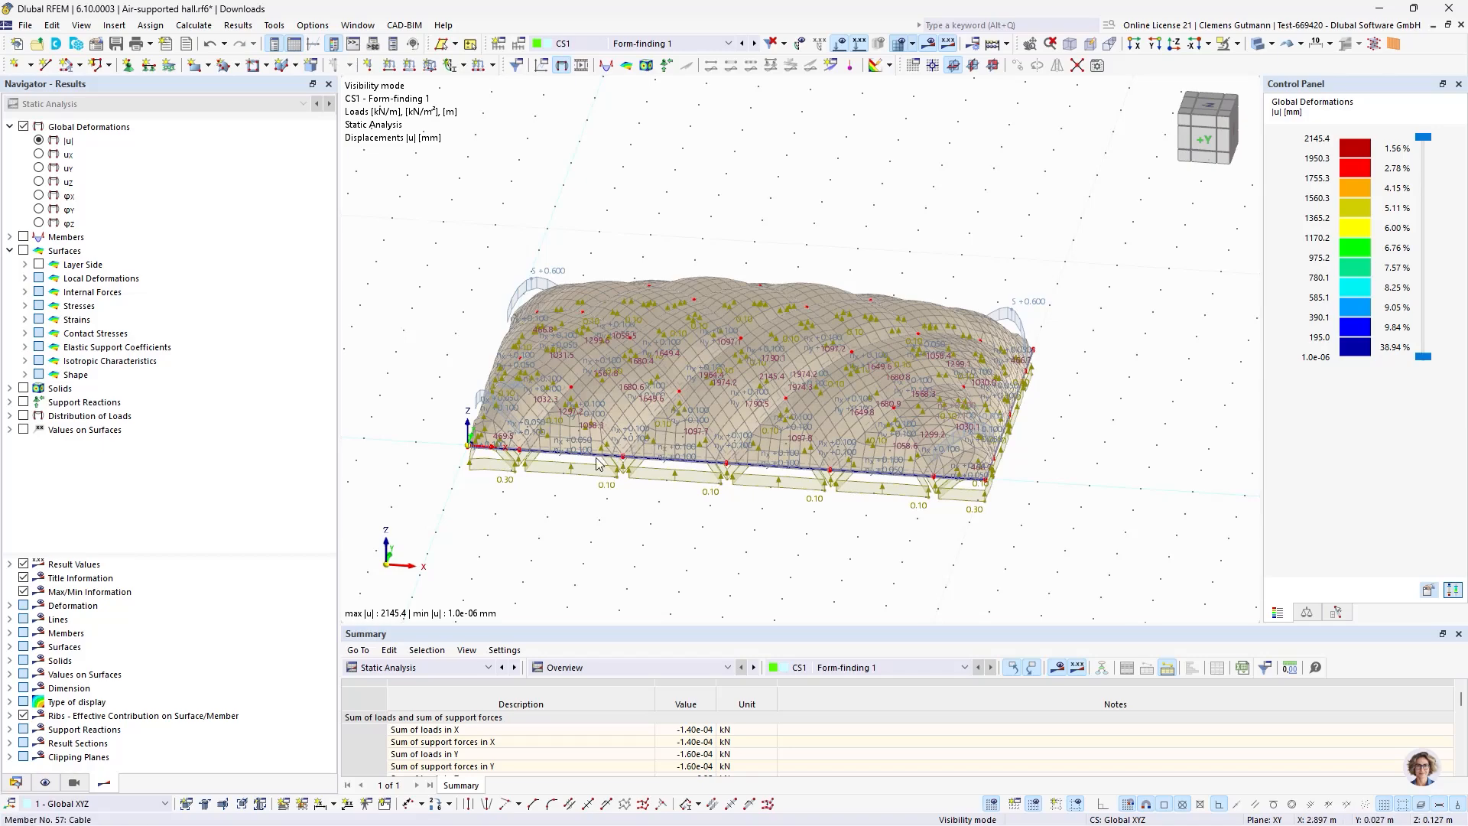
# Examine the form-found shape of the hall at its corners and along its edges from several sides.
pyautogui.scroll(4, 596, 463)
pyautogui.moveTo(508, 458); pyautogui.dragTo(730, 275, button='middle')
pyautogui.keyDown('ctrl'); pyautogui.moveTo(650, 394); pyautogui.dragTo(656, 436, button='middle'); pyautogui.keyUp('ctrl')
pyautogui.scroll(-4, 512, 341)
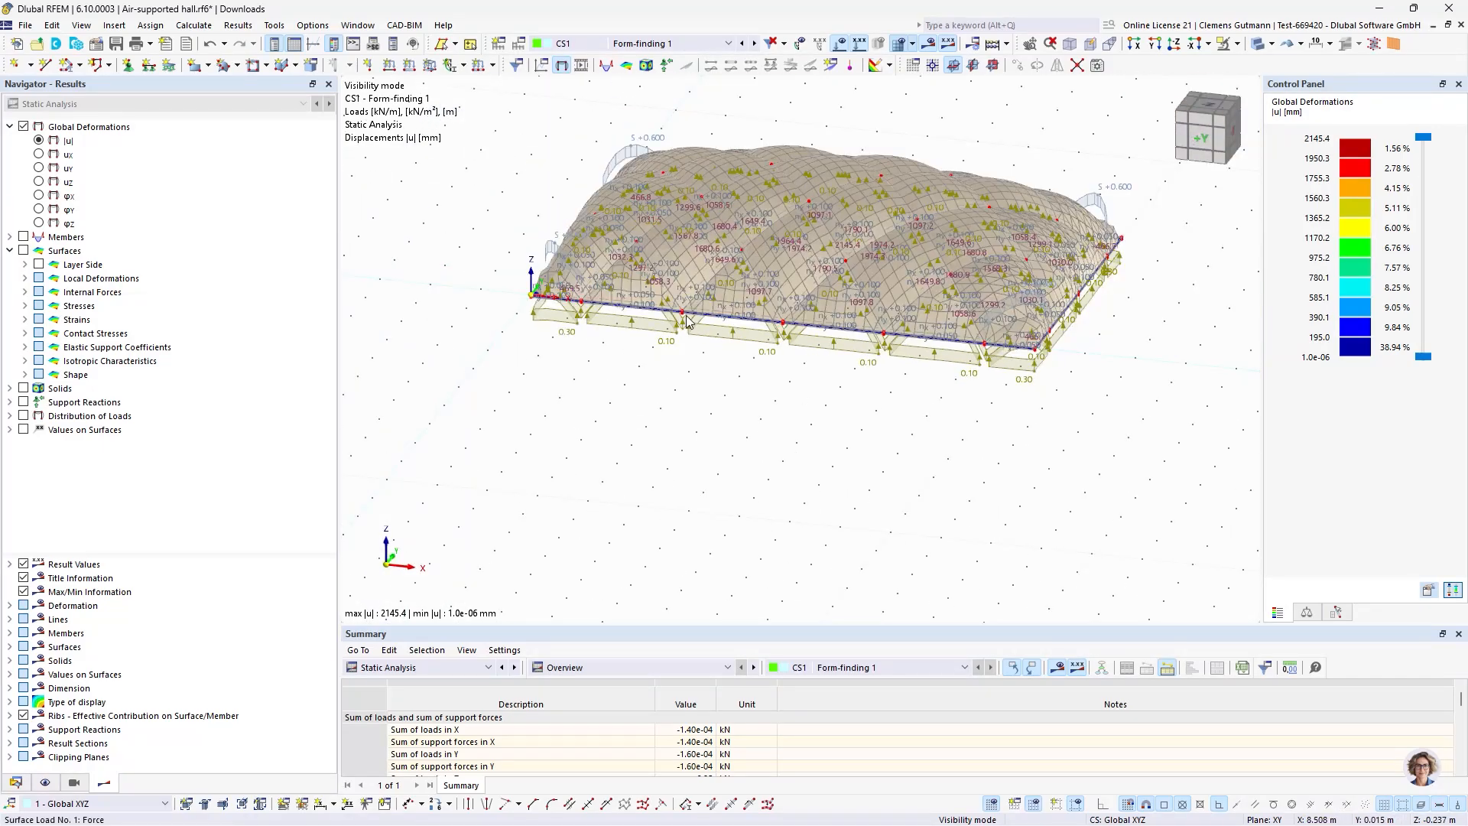
pyautogui.scroll(3, 686, 322)
pyautogui.keyDown('ctrl'); pyautogui.moveTo(686, 321); pyautogui.dragTo(556, 224, button='middle'); pyautogui.keyUp('ctrl')
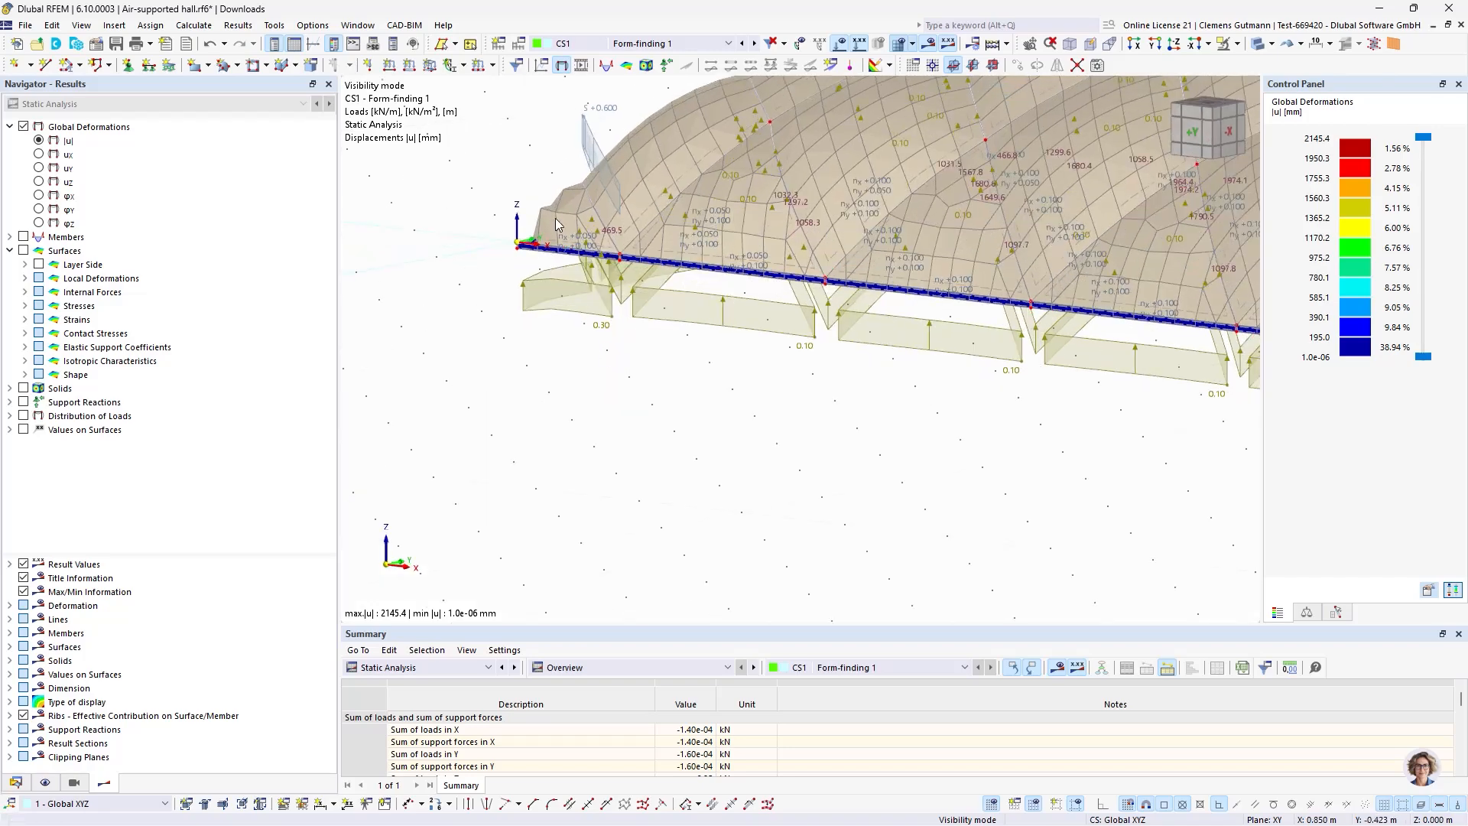
pyautogui.scroll(3, 556, 224)
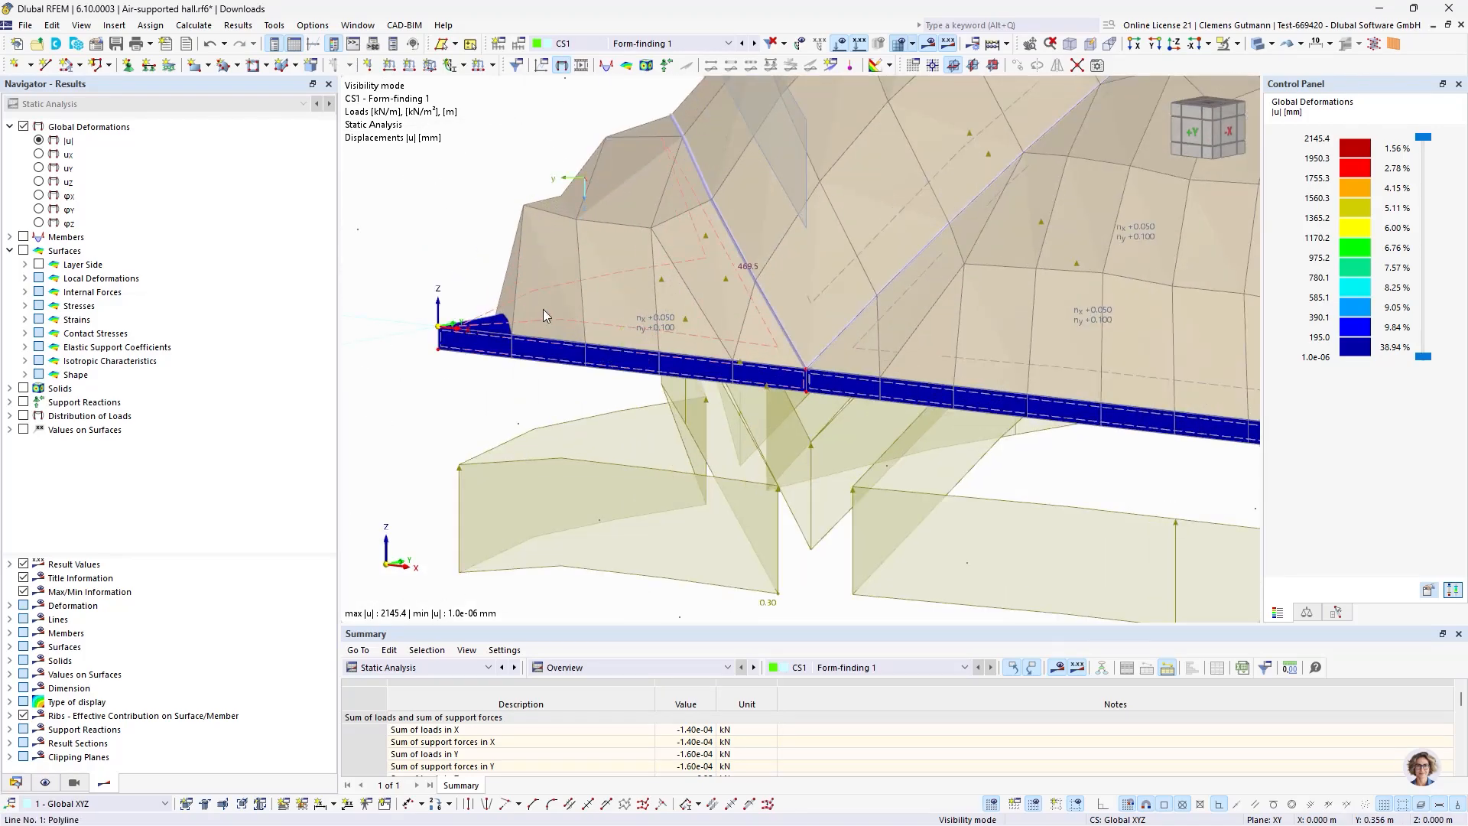
pyautogui.scroll(-5, 543, 310)
pyautogui.keyDown('ctrl'); pyautogui.moveTo(917, 405); pyautogui.dragTo(1211, 305, button='middle'); pyautogui.keyUp('ctrl')
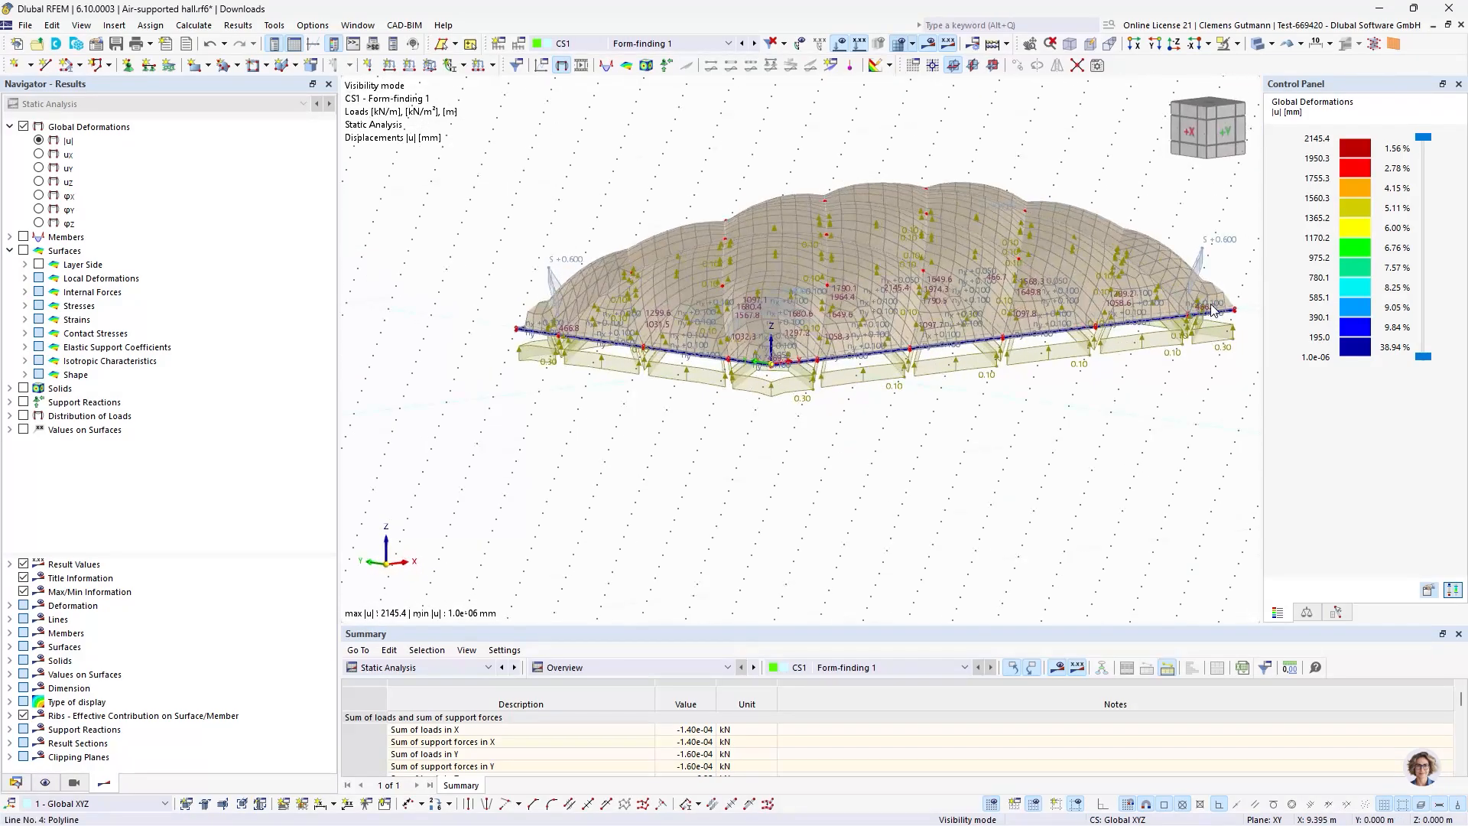
pyautogui.scroll(4, 1223, 300)
pyautogui.scroll(-3, 1073, 283)
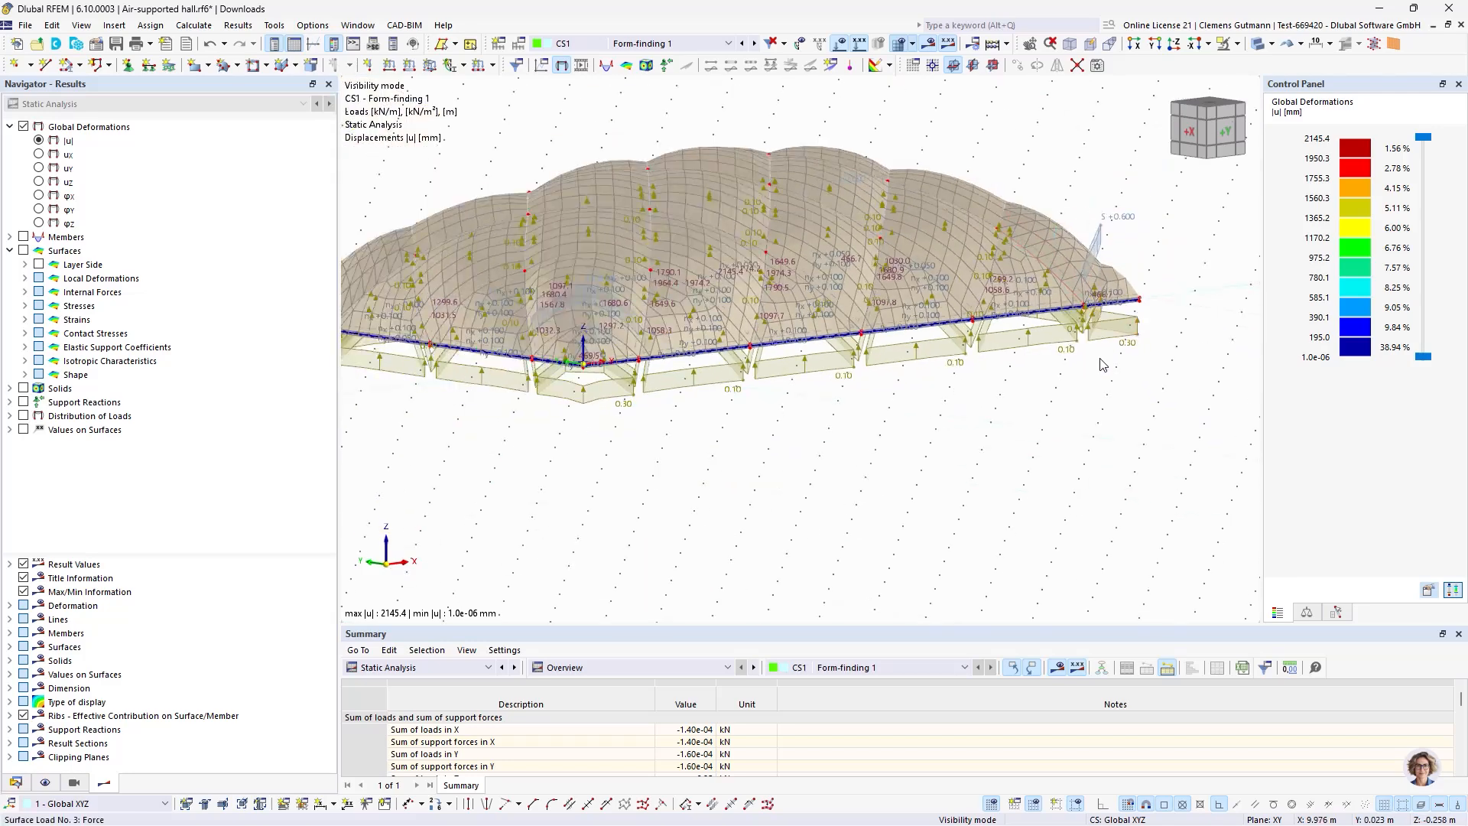
pyautogui.keyDown('ctrl'); pyautogui.moveTo(830, 447); pyautogui.dragTo(703, 496, button='middle'); pyautogui.keyUp('ctrl')
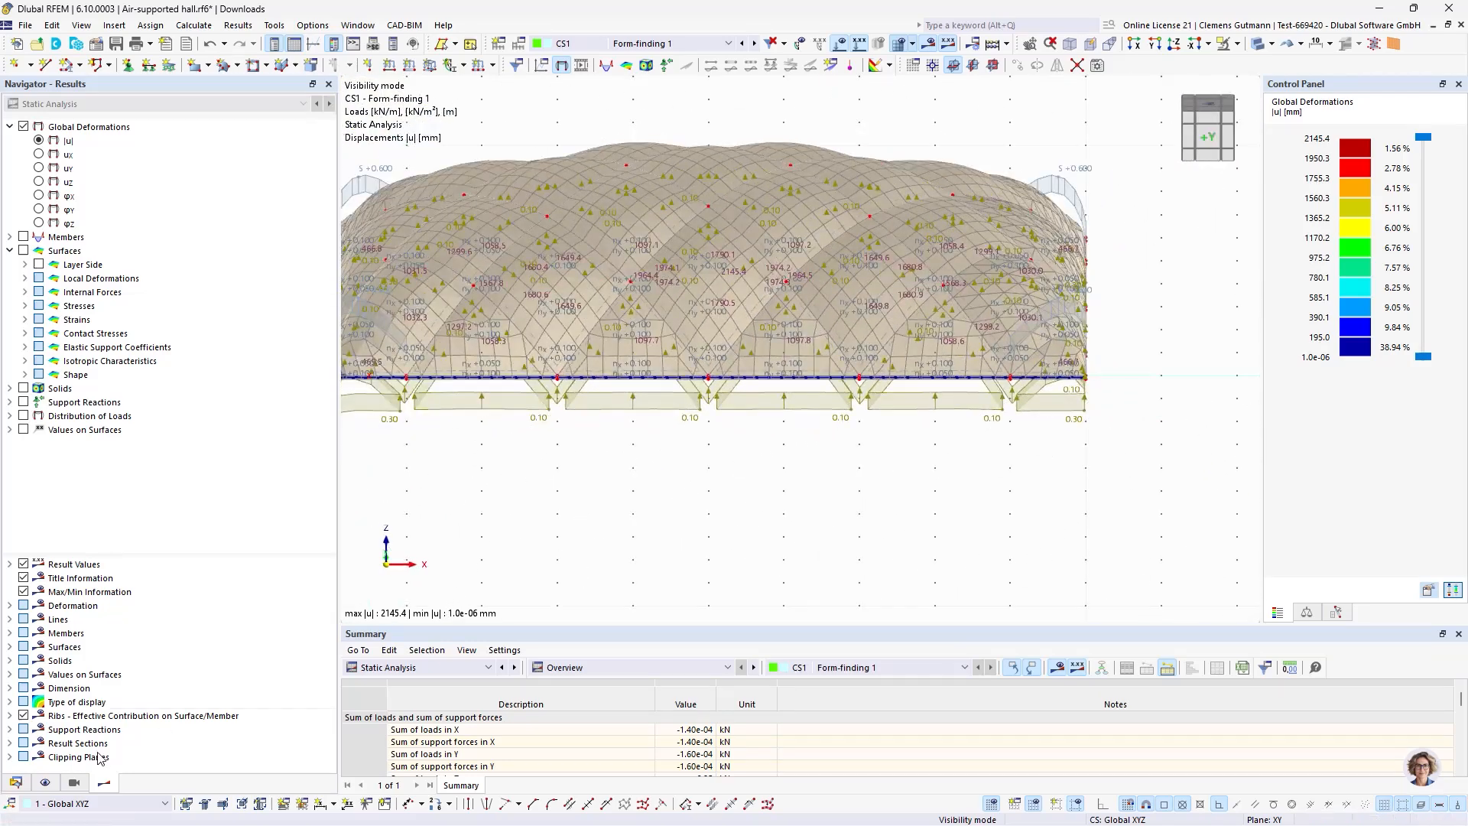
# Set the magnitude of the LC1 force load on corner surfaces 2,11,27,40 to -0.15 kN/m².
pyautogui.click(15, 782)
pyautogui.click(153, 458)
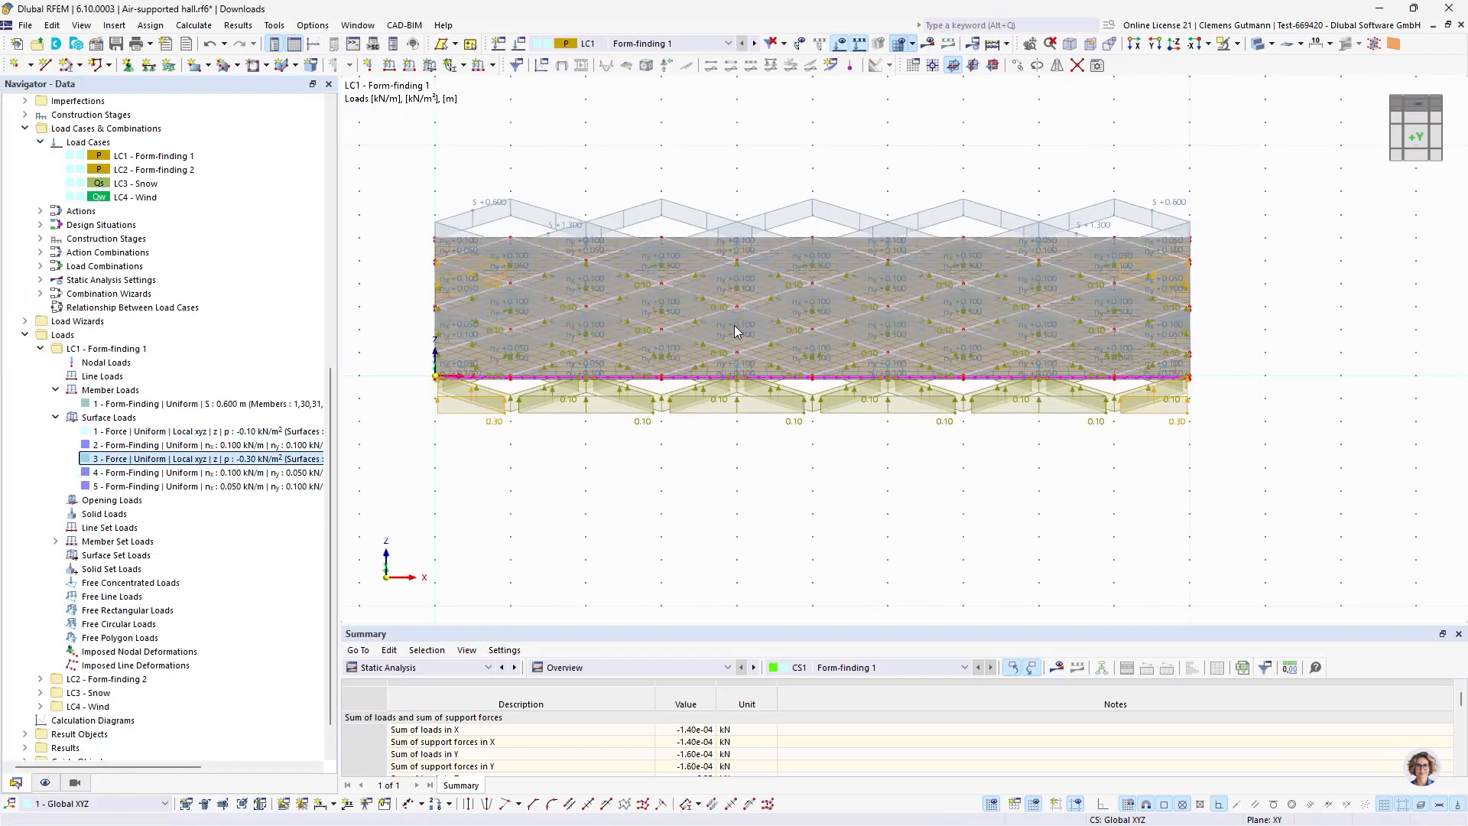
pyautogui.doubleClick(735, 330)
pyautogui.click(496, 351)
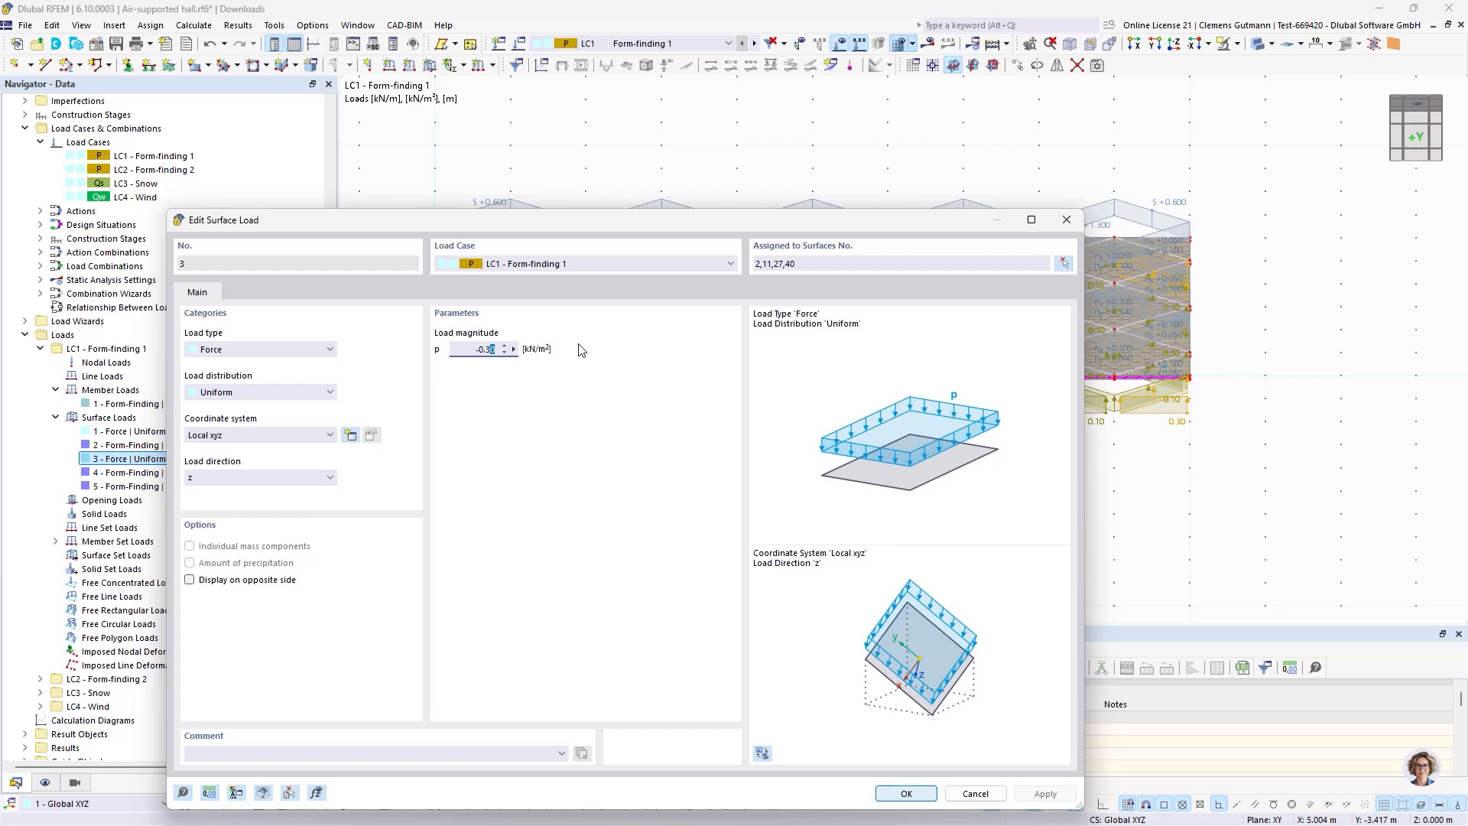
pyautogui.press('Tab')
pyautogui.click(906, 794)
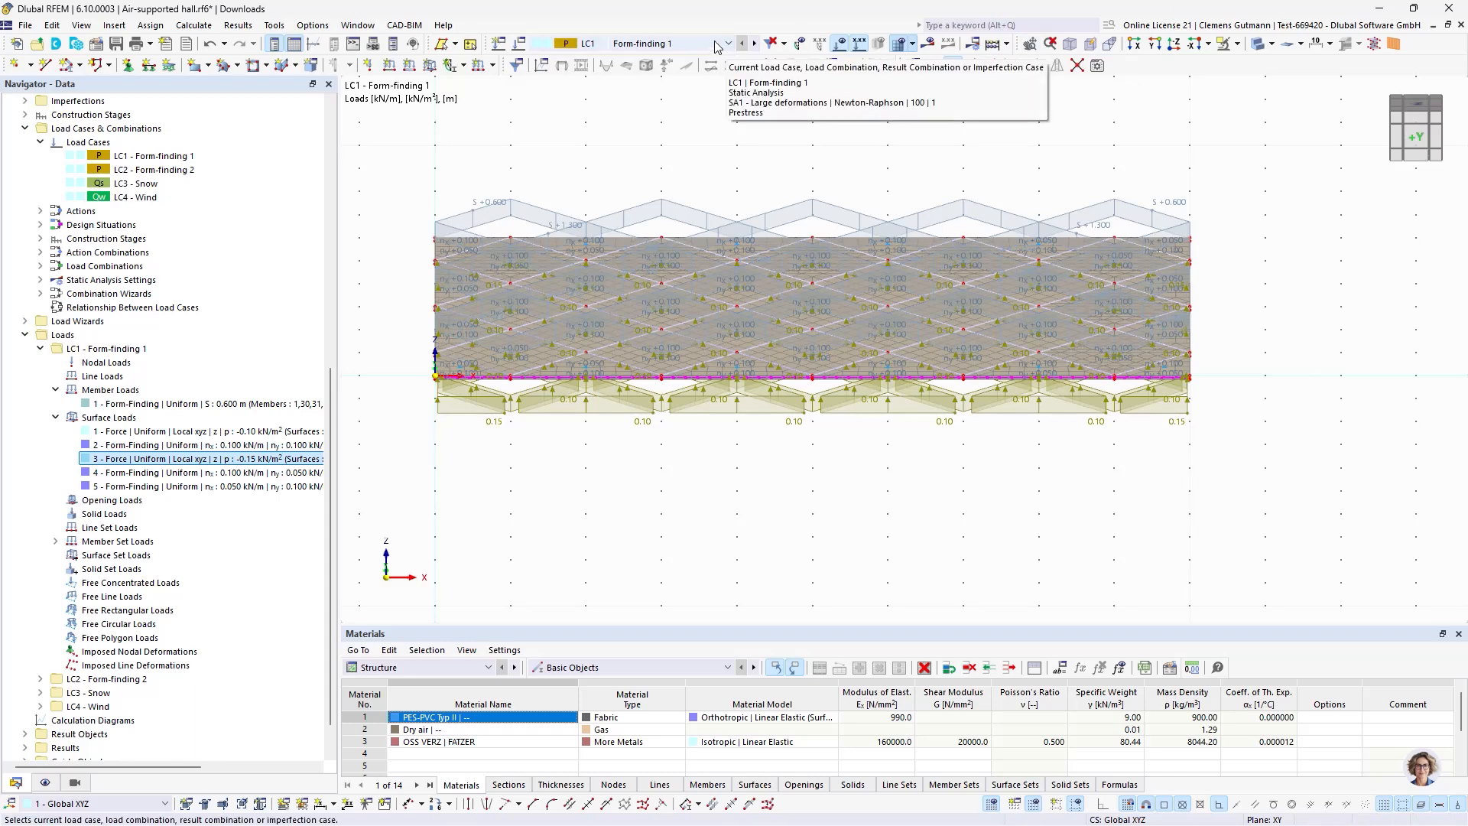
# Switch to construction stage CS1 - Form-finding 1 and recalculate its results with the changed corner load.
pyautogui.click(669, 43)
pyautogui.click(665, 156)
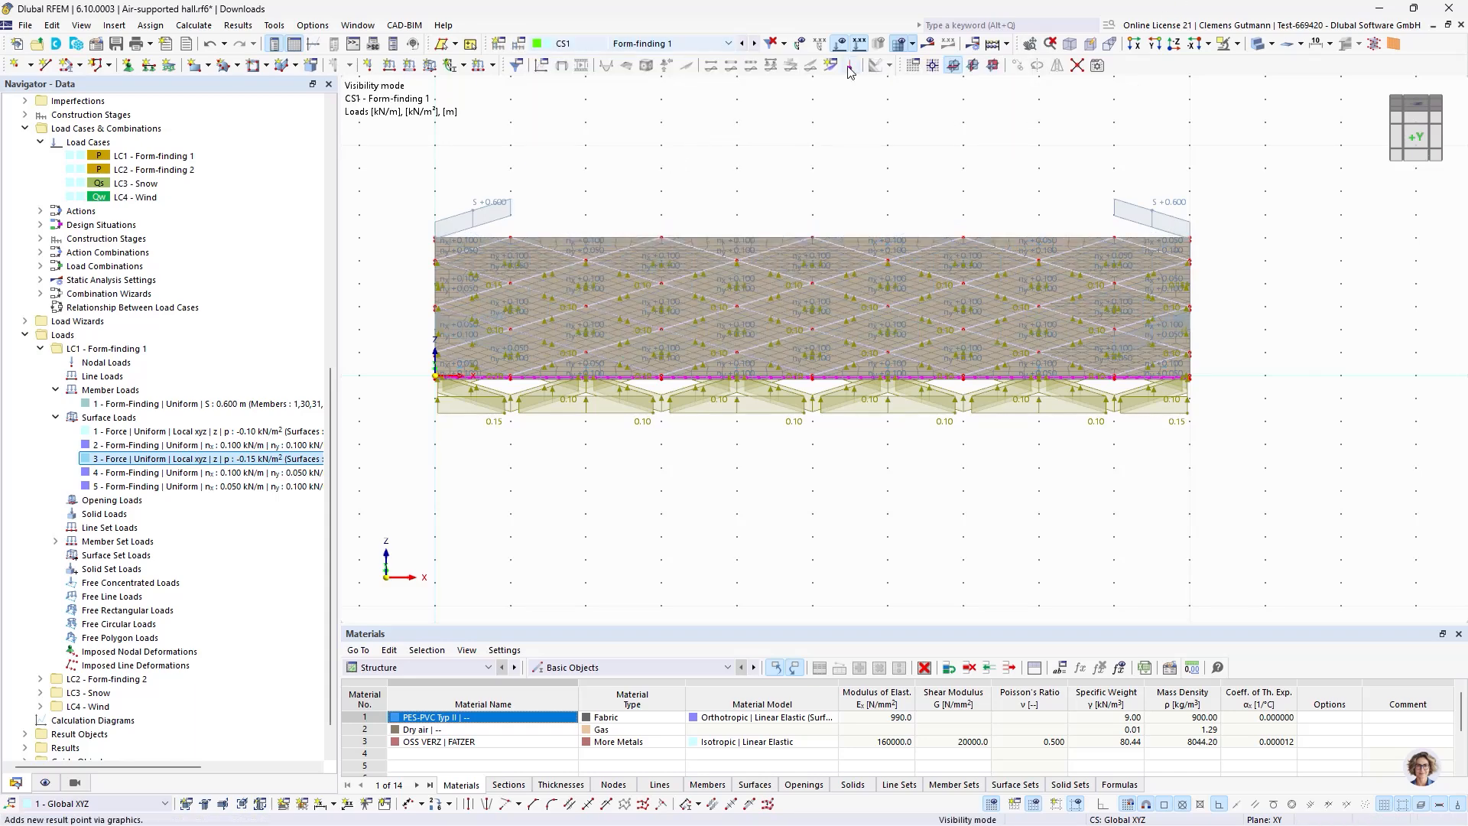
pyautogui.click(930, 44)
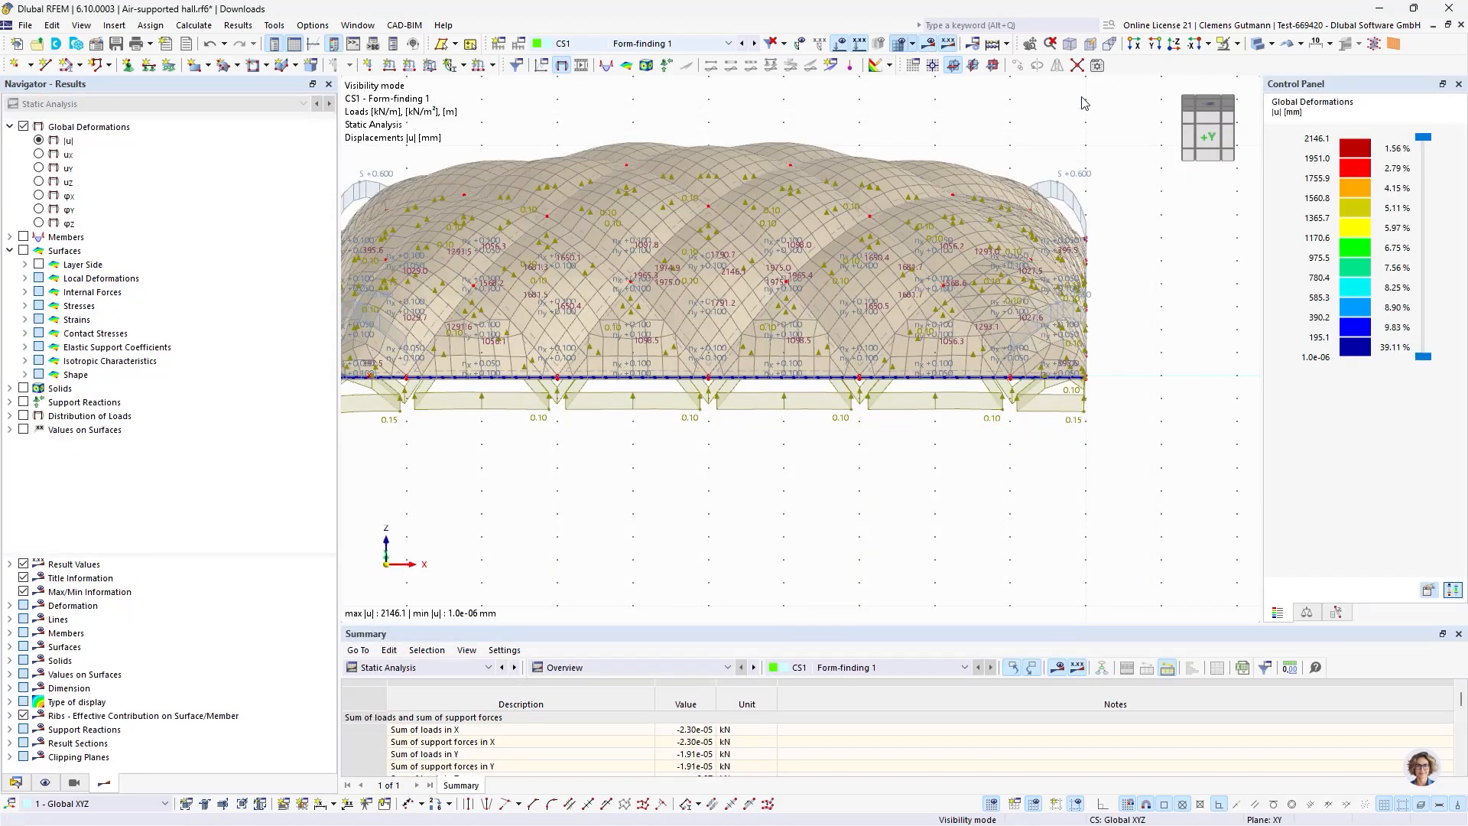
pyautogui.click(929, 44)
# Check the recalculated membrane shape at the hall's corners, along the edges and as a whole.
pyautogui.scroll(5, 769, 310)
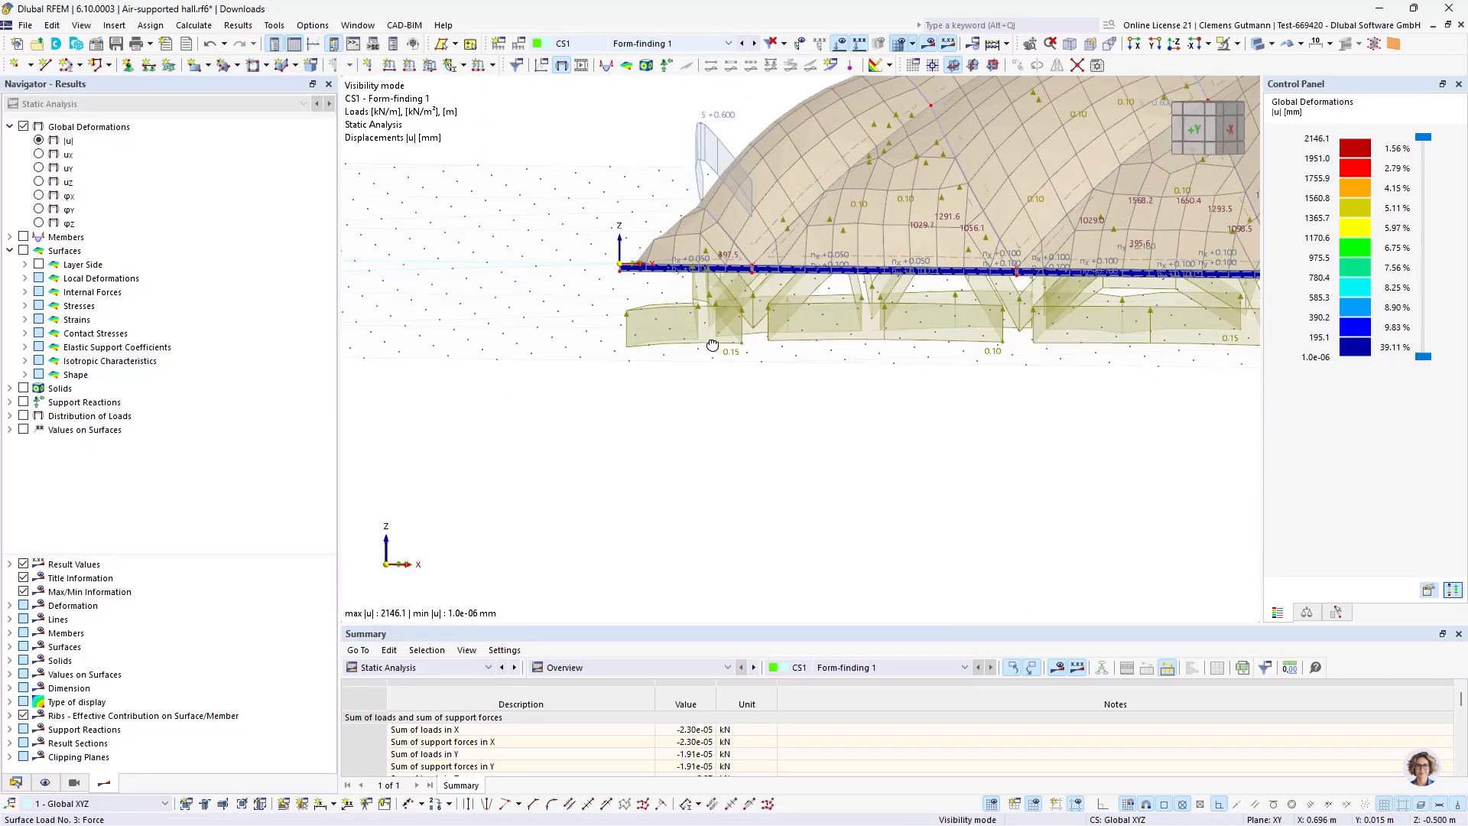
pyautogui.scroll(-4, 635, 236)
pyautogui.keyDown('ctrl'); pyautogui.moveTo(746, 352); pyautogui.dragTo(1010, 390, button='middle'); pyautogui.keyUp('ctrl')
pyautogui.keyDown('ctrl'); pyautogui.moveTo(799, 390); pyautogui.dragTo(973, 309, button='middle'); pyautogui.keyUp('ctrl')
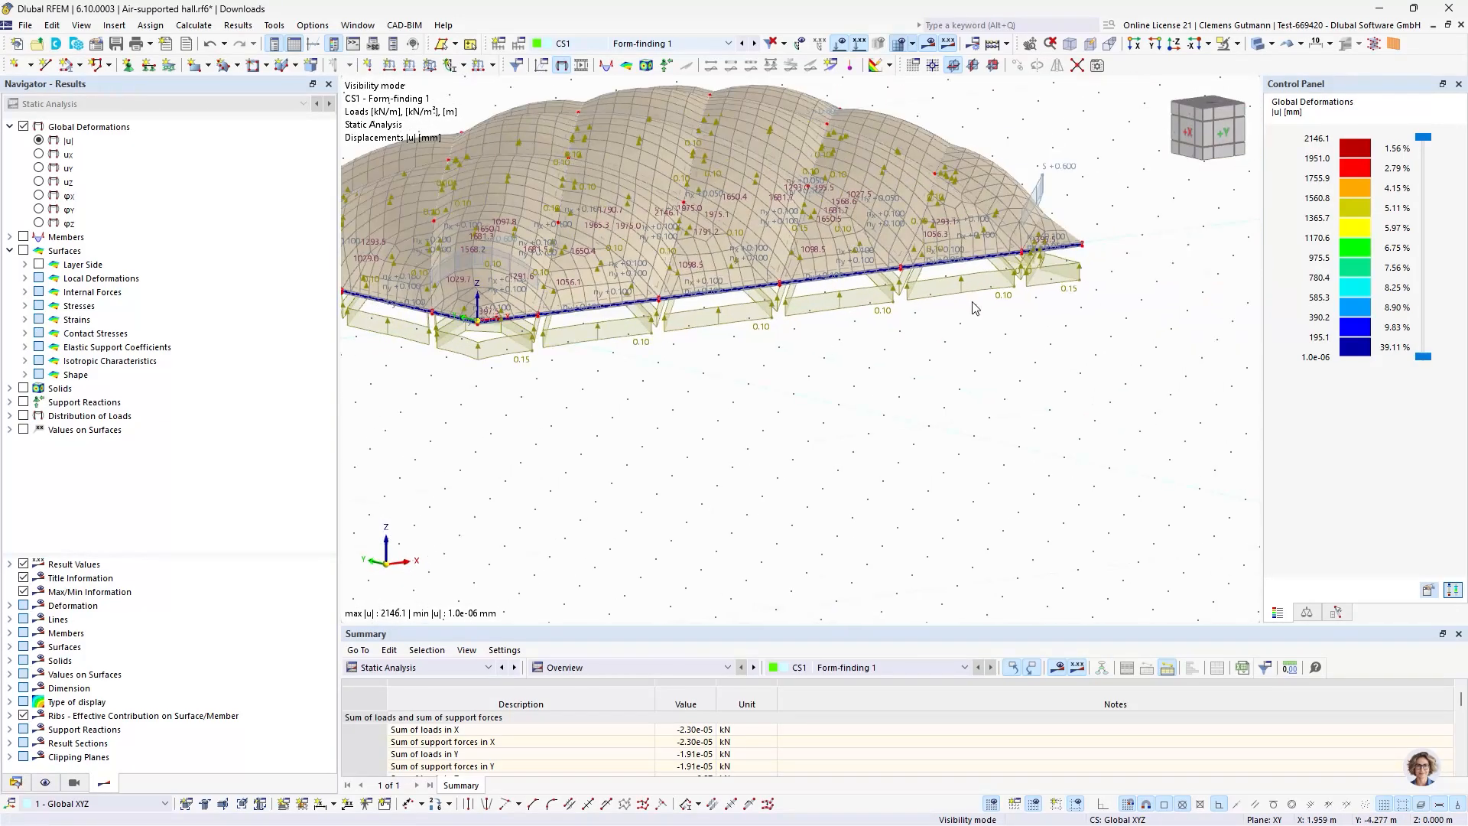
pyautogui.scroll(2, 977, 336)
pyautogui.keyDown('ctrl'); pyautogui.moveTo(977, 360); pyautogui.dragTo(887, 391, button='middle'); pyautogui.keyUp('ctrl')
pyautogui.scroll(-5, 886, 391)
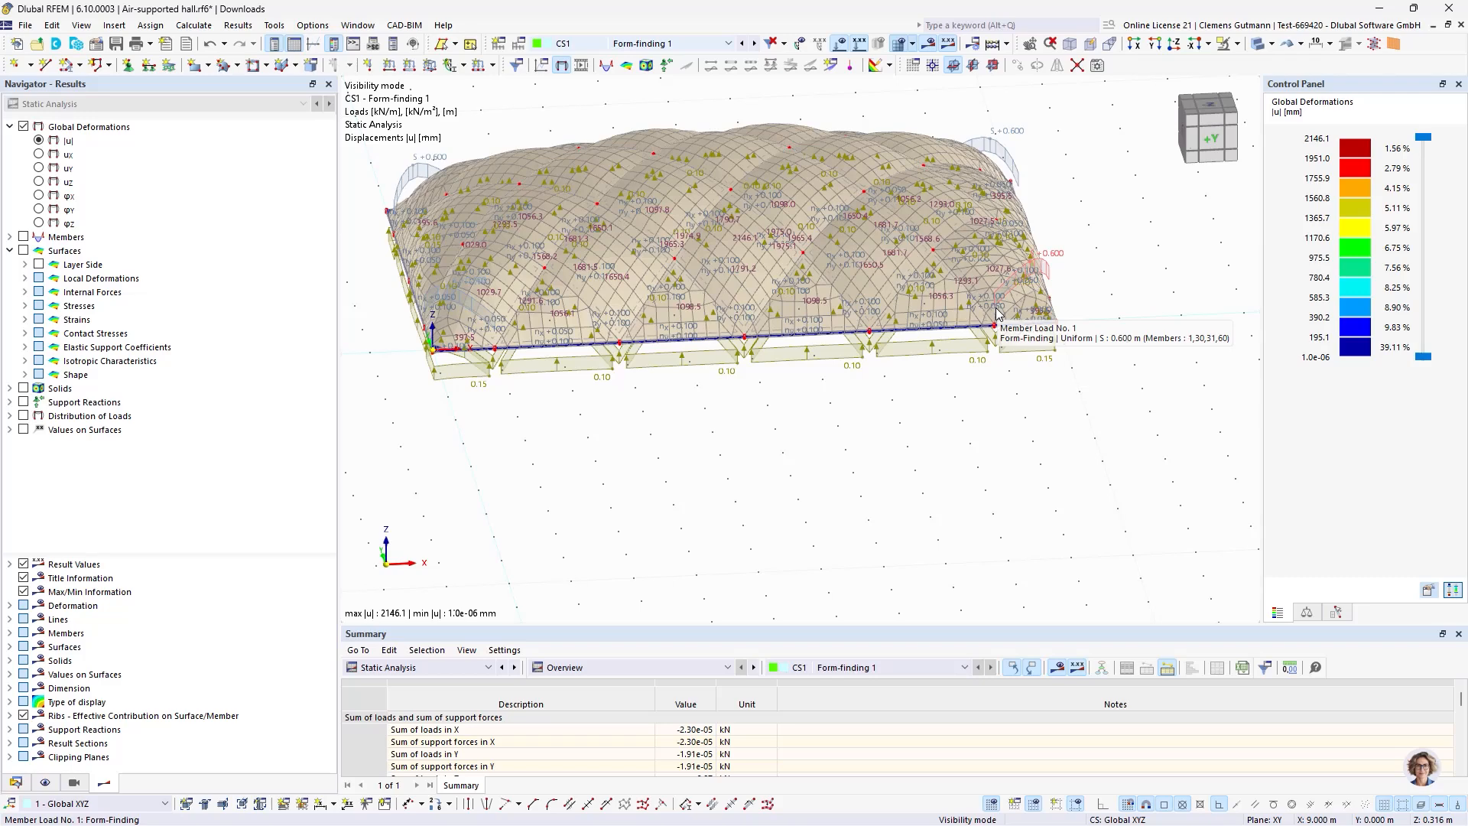
pyautogui.scroll(-3, 727, 370)
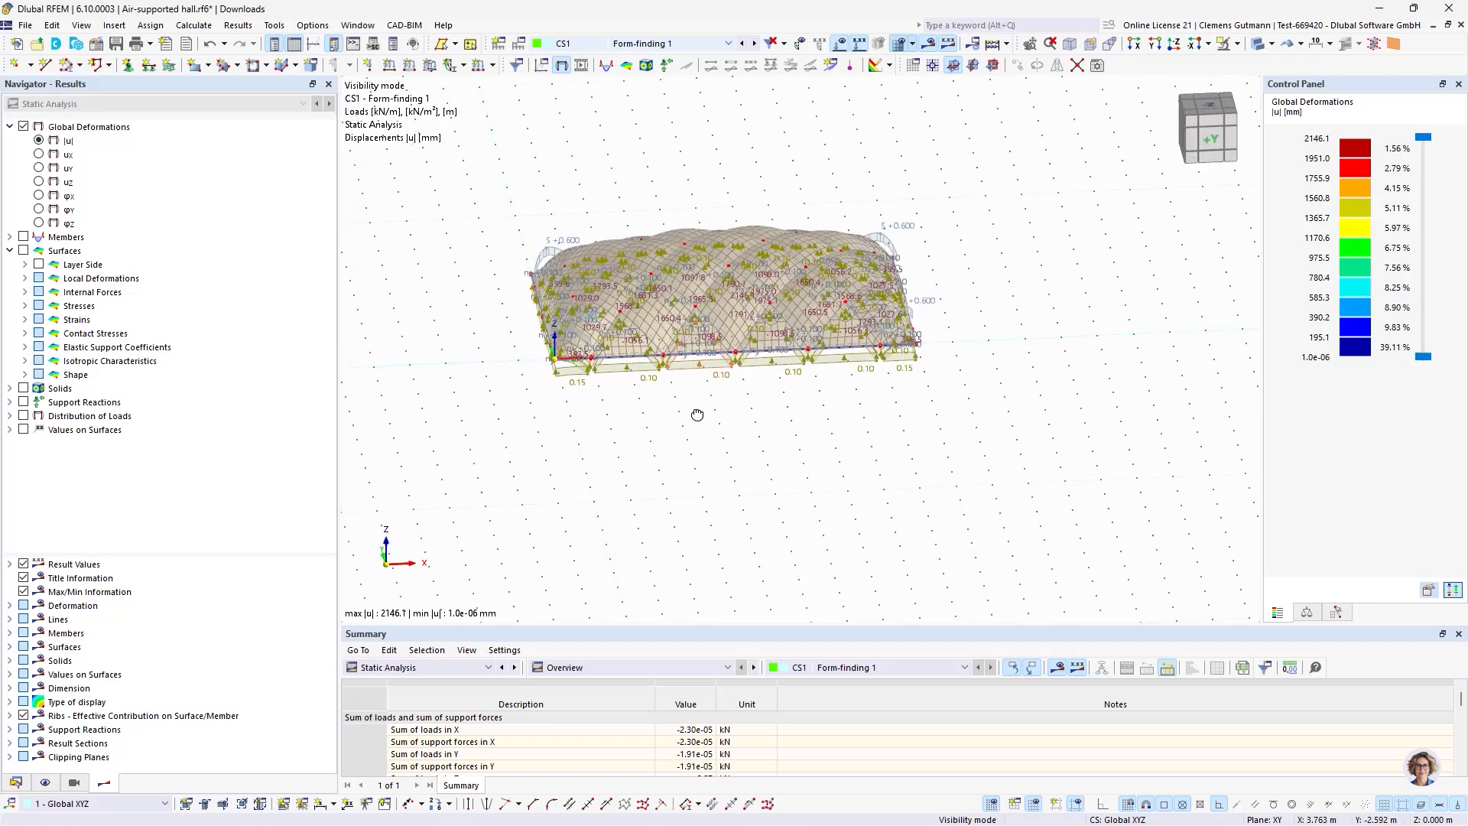
pyautogui.keyDown('ctrl'); pyautogui.moveTo(697, 416); pyautogui.dragTo(698, 380, button='middle'); pyautogui.keyUp('ctrl')
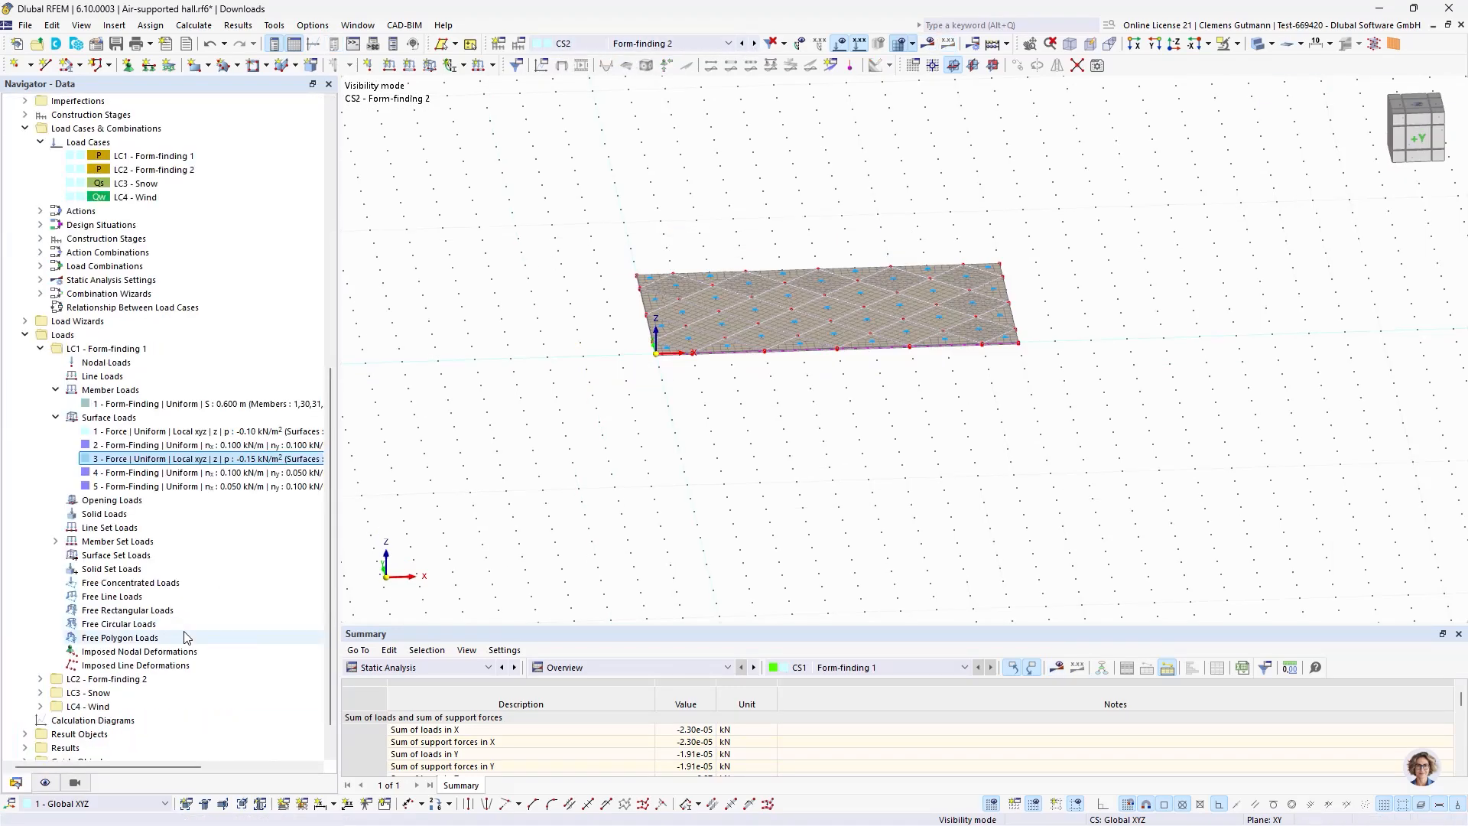
# Start a new solid load in load case LC2 - Form-finding 2.
pyautogui.click(56, 417)
pyautogui.click(55, 390)
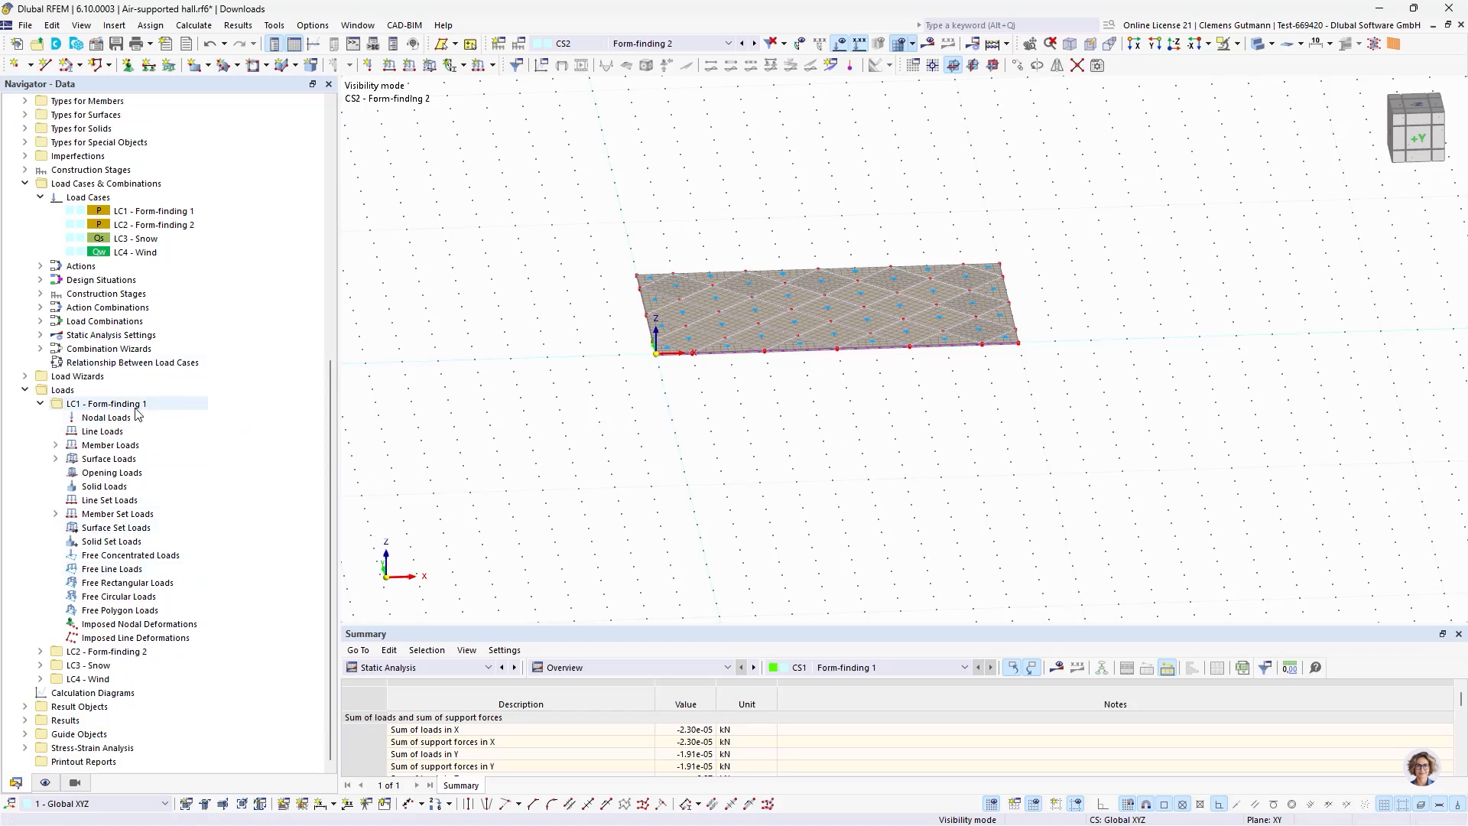
pyautogui.click(40, 651)
pyautogui.scroll(-5, 149, 607)
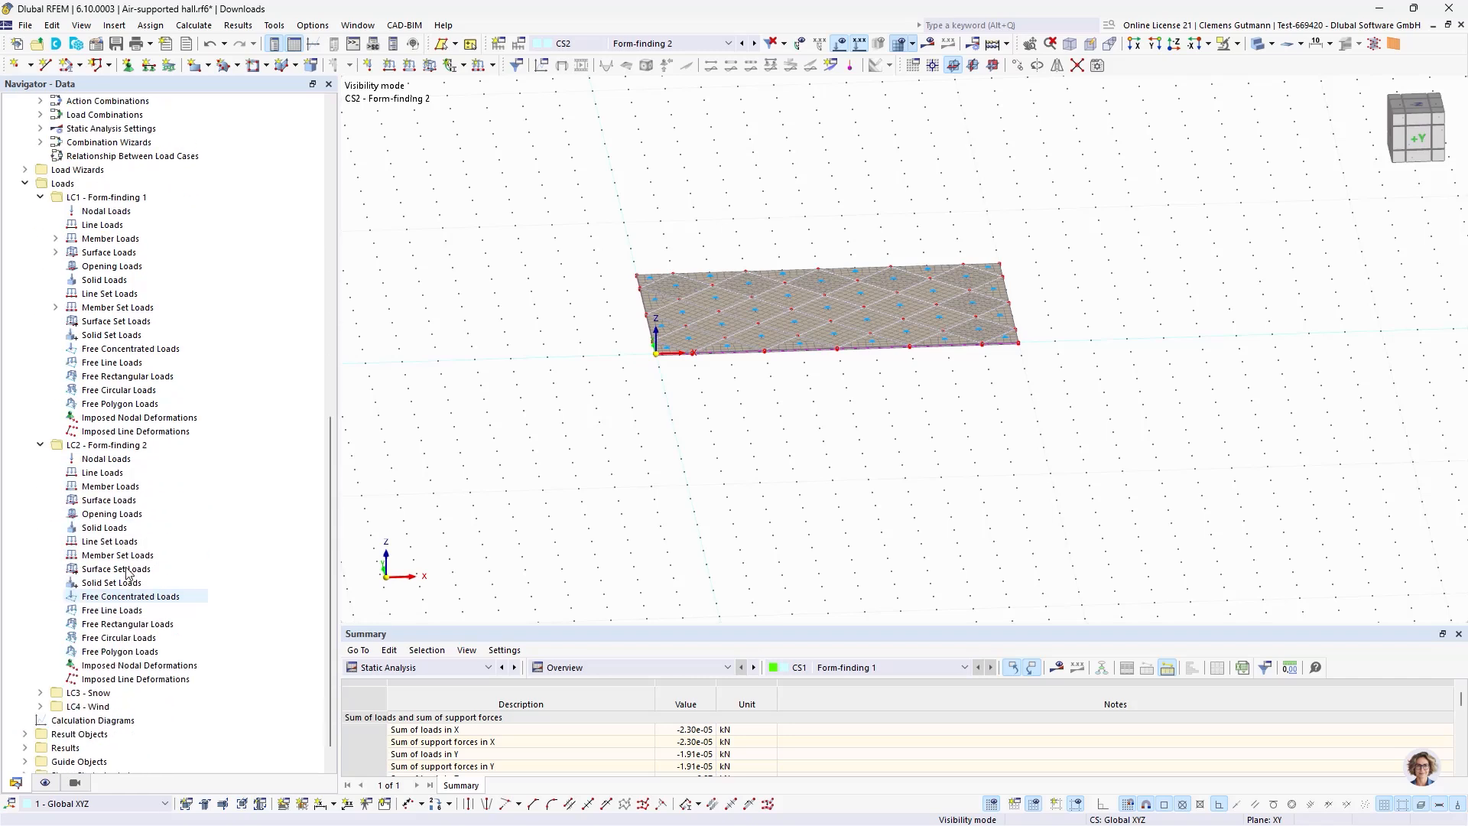
pyautogui.rightClick(131, 528)
pyautogui.click(245, 555)
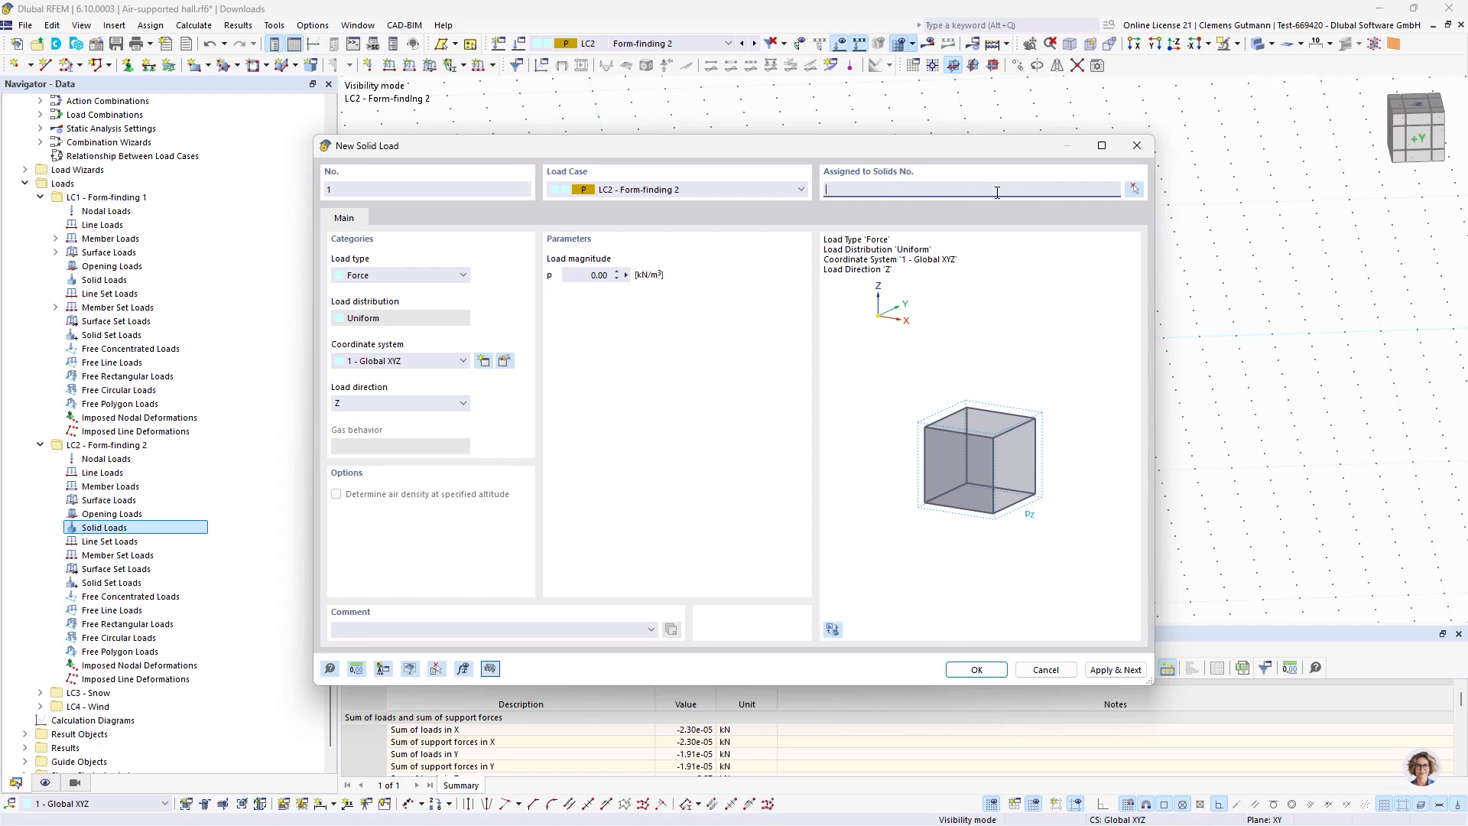
# Assign the new solid load to solids 1-39 and set its load type to Gas.
pyautogui.write('1,')
pyautogui.press('BackSpace')
pyautogui.press('BackSpace')
pyautogui.press('BackSpace')
pyautogui.write('-39')
pyautogui.press('Tab')
pyautogui.click(394, 275)
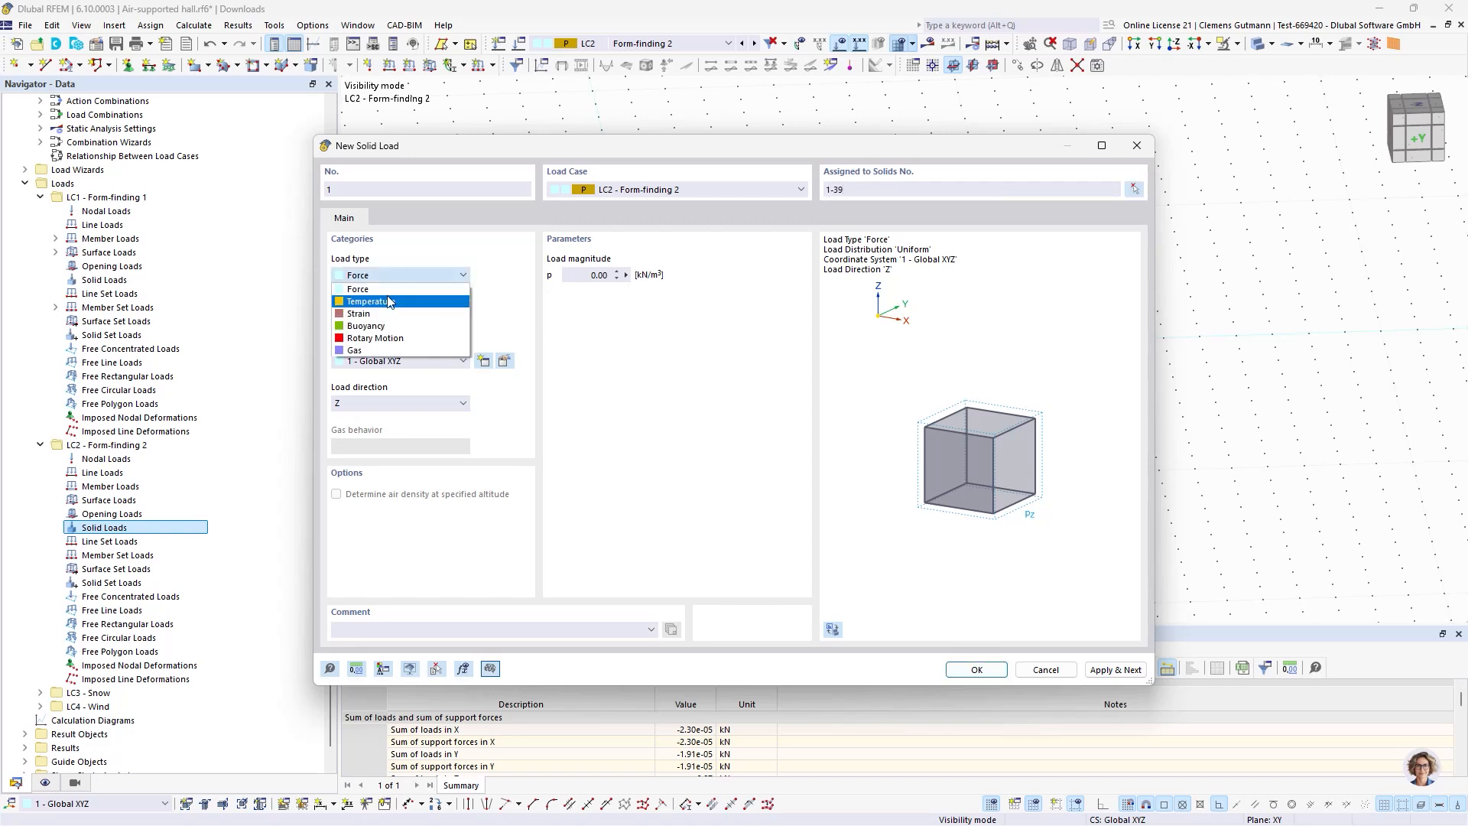
pyautogui.click(390, 351)
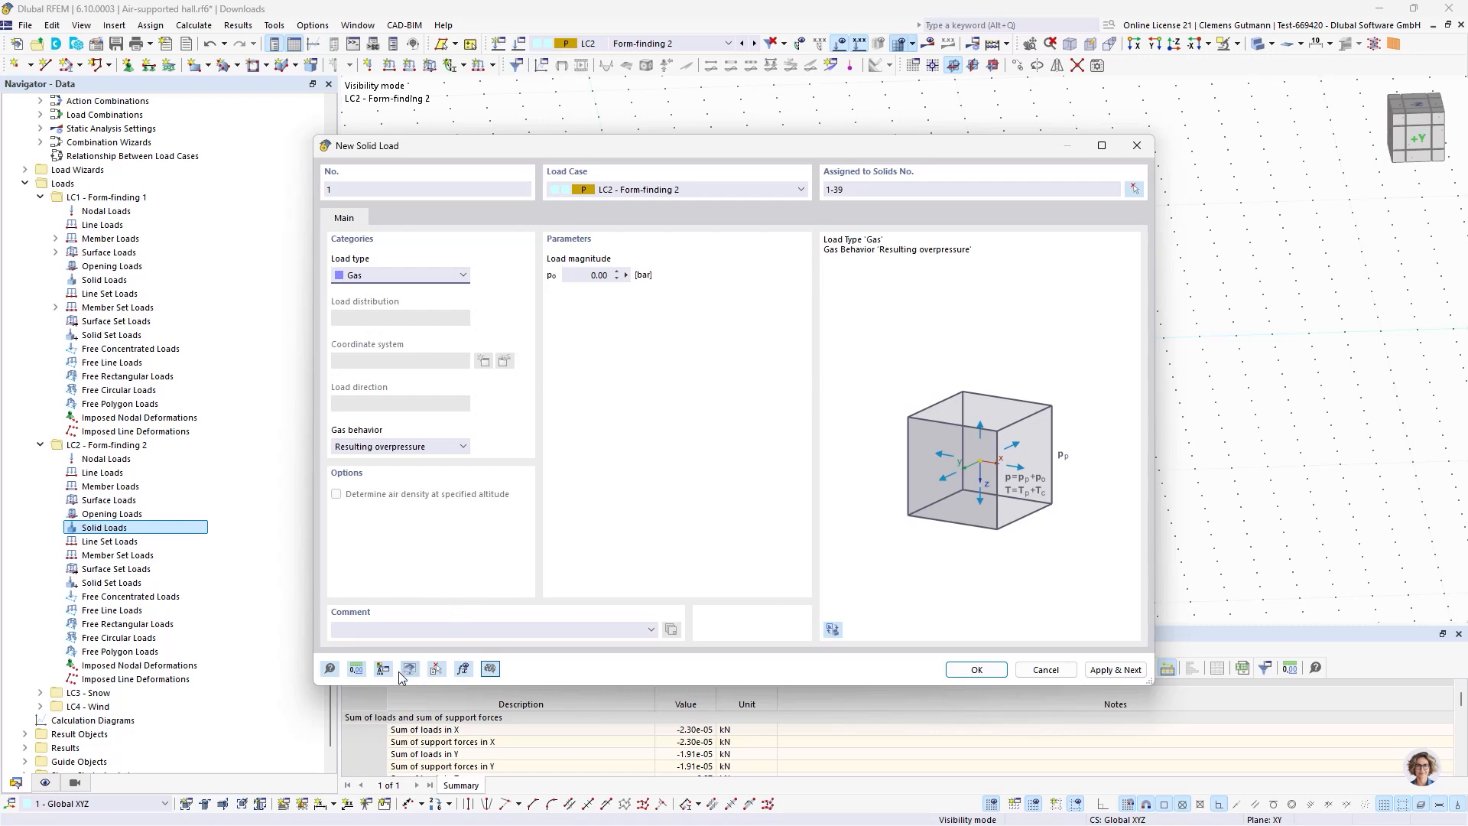
# Change the unit for load pressures to Pa.
pyautogui.click(357, 669)
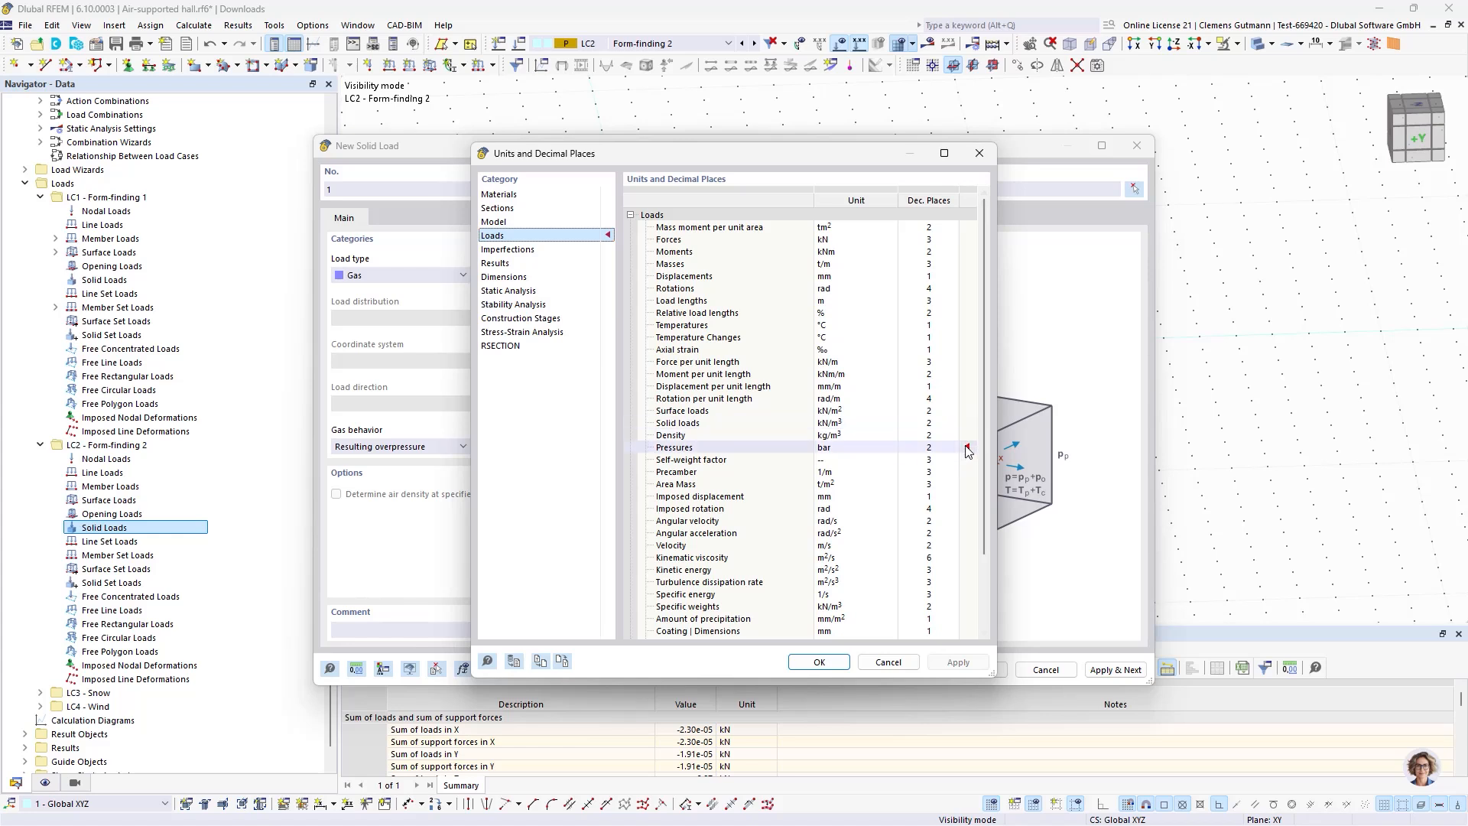
pyautogui.click(867, 449)
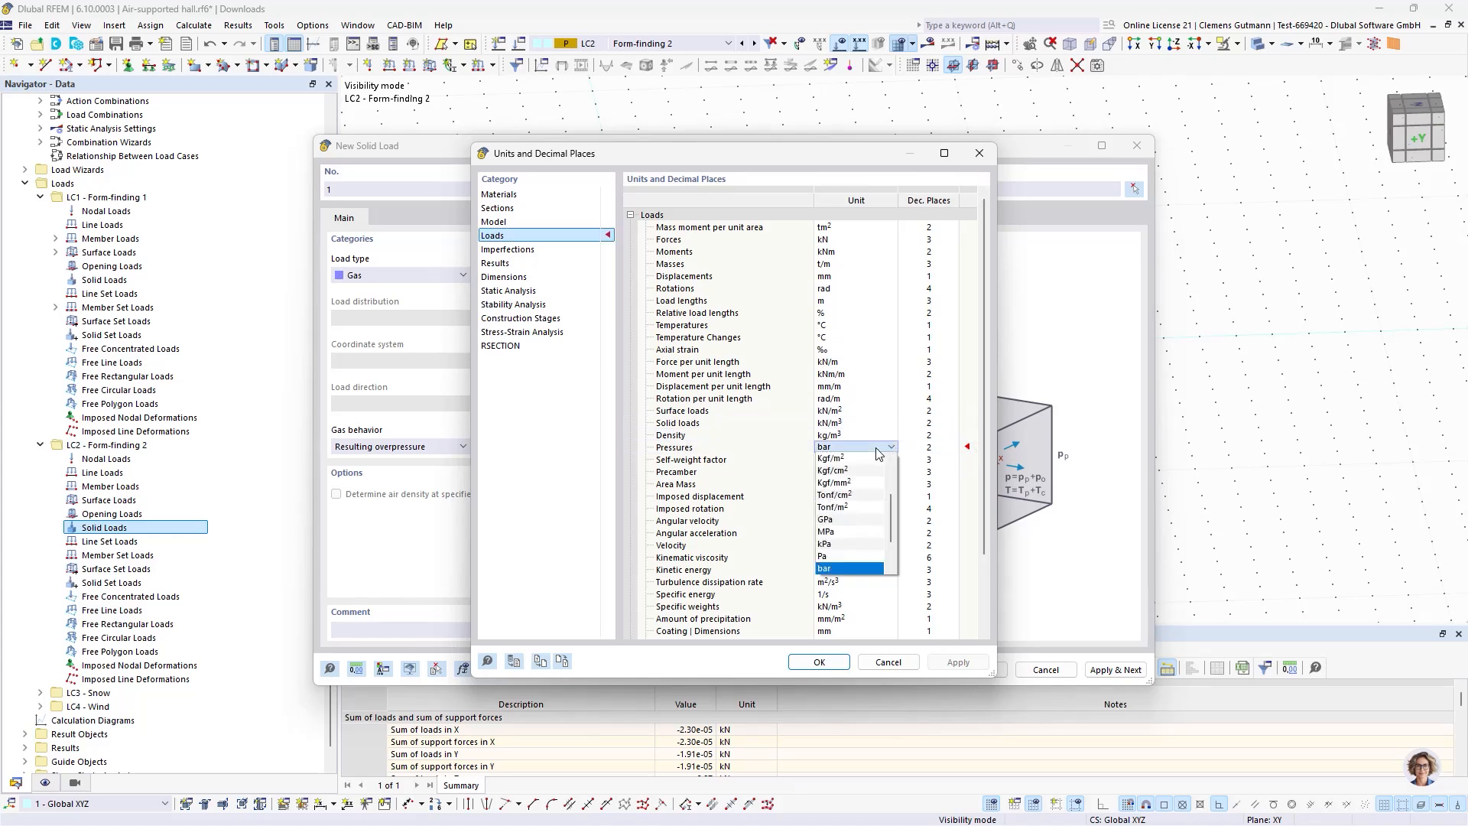
pyautogui.click(875, 449)
pyautogui.click(855, 556)
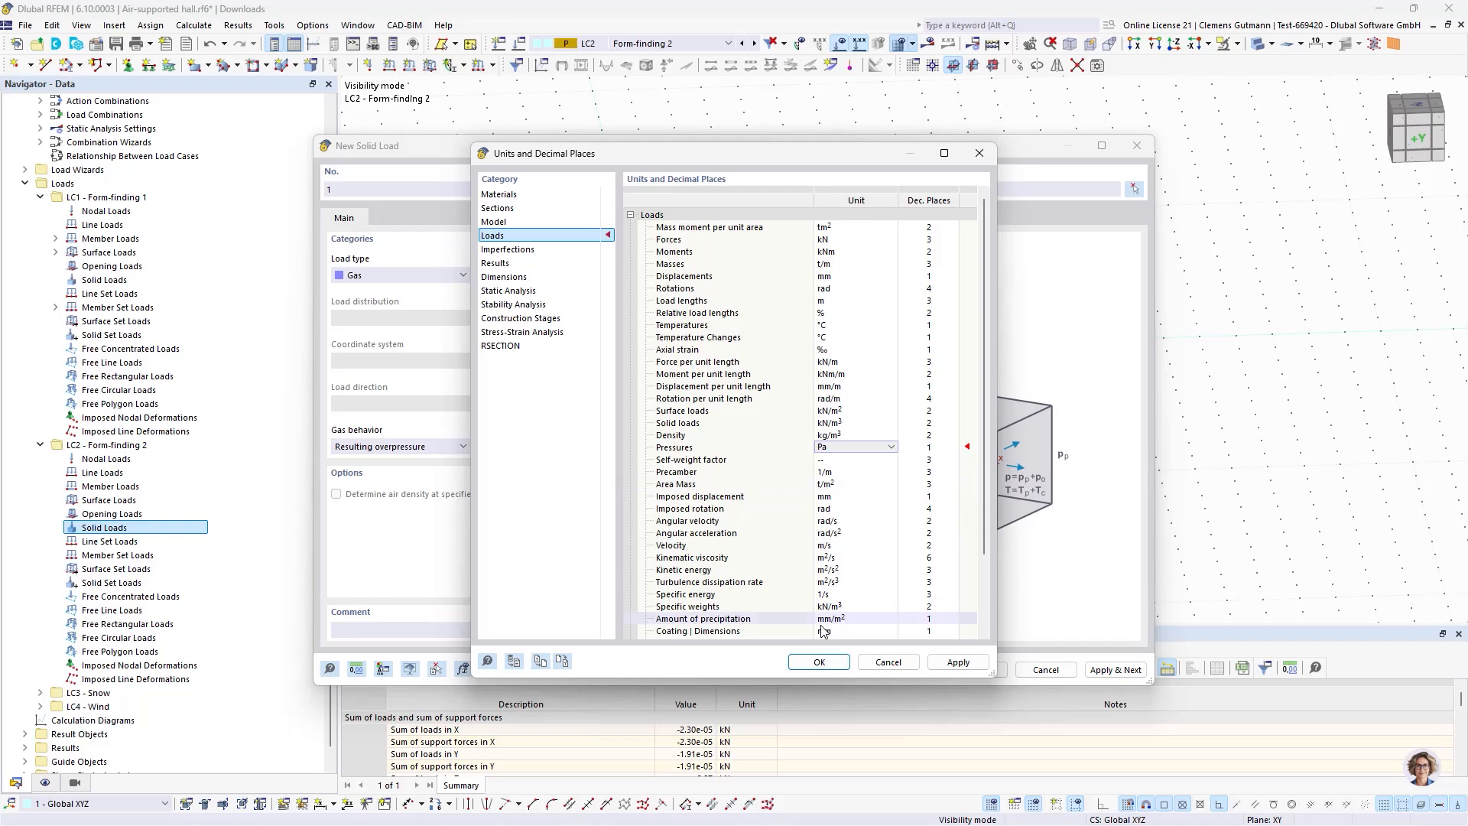
pyautogui.click(819, 661)
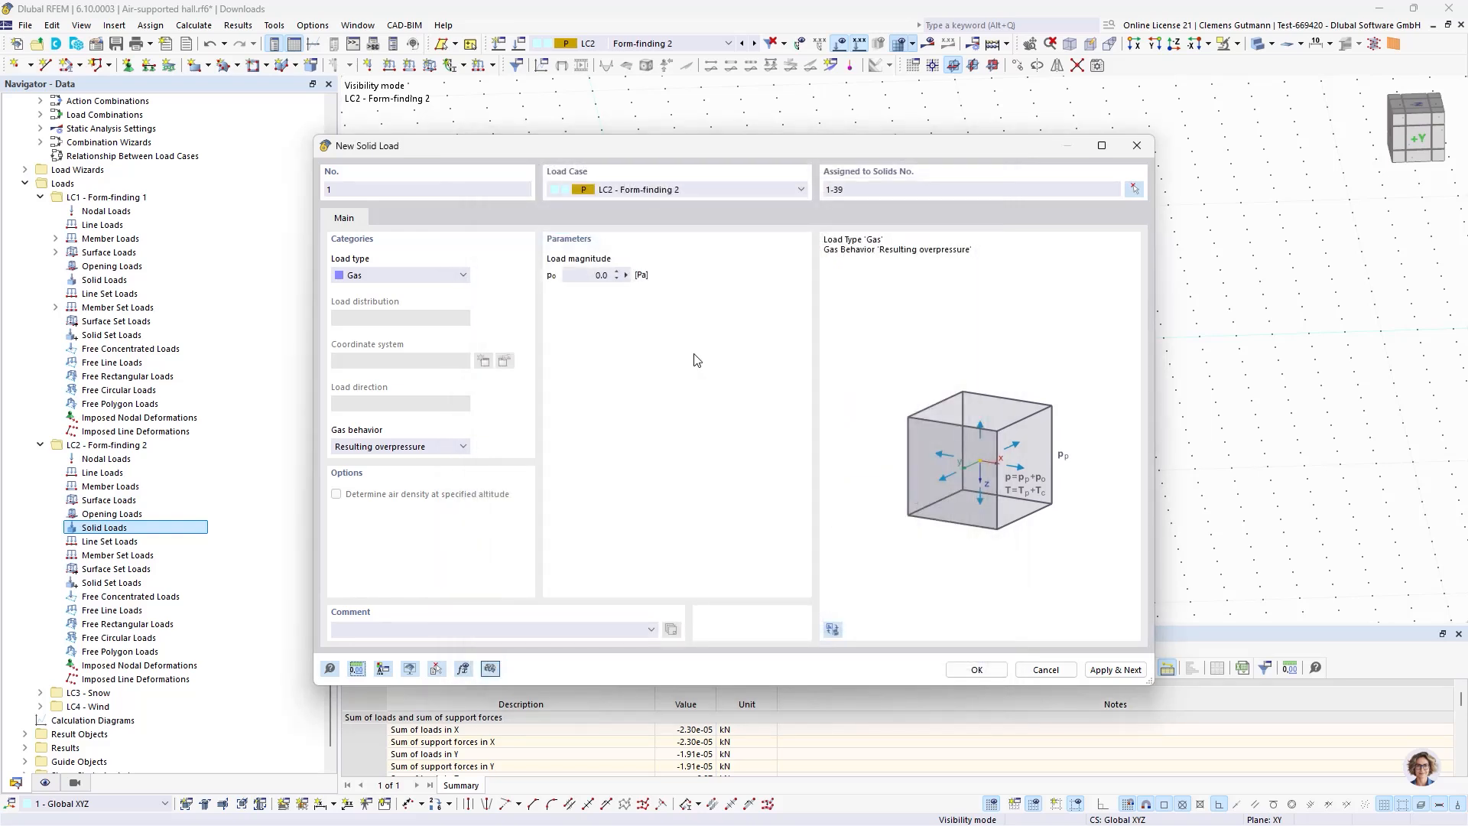
# Set the gas overpressure to 200 Pa and create the solid load.
pyautogui.doubleClick(596, 274)
pyautogui.write('200')
pyautogui.press('Tab')
pyautogui.click(976, 669)
# Calculate construction stage CS2 - Form-finding 2 and inspect the resulting shape of the inflated hall.
pyautogui.click(726, 44)
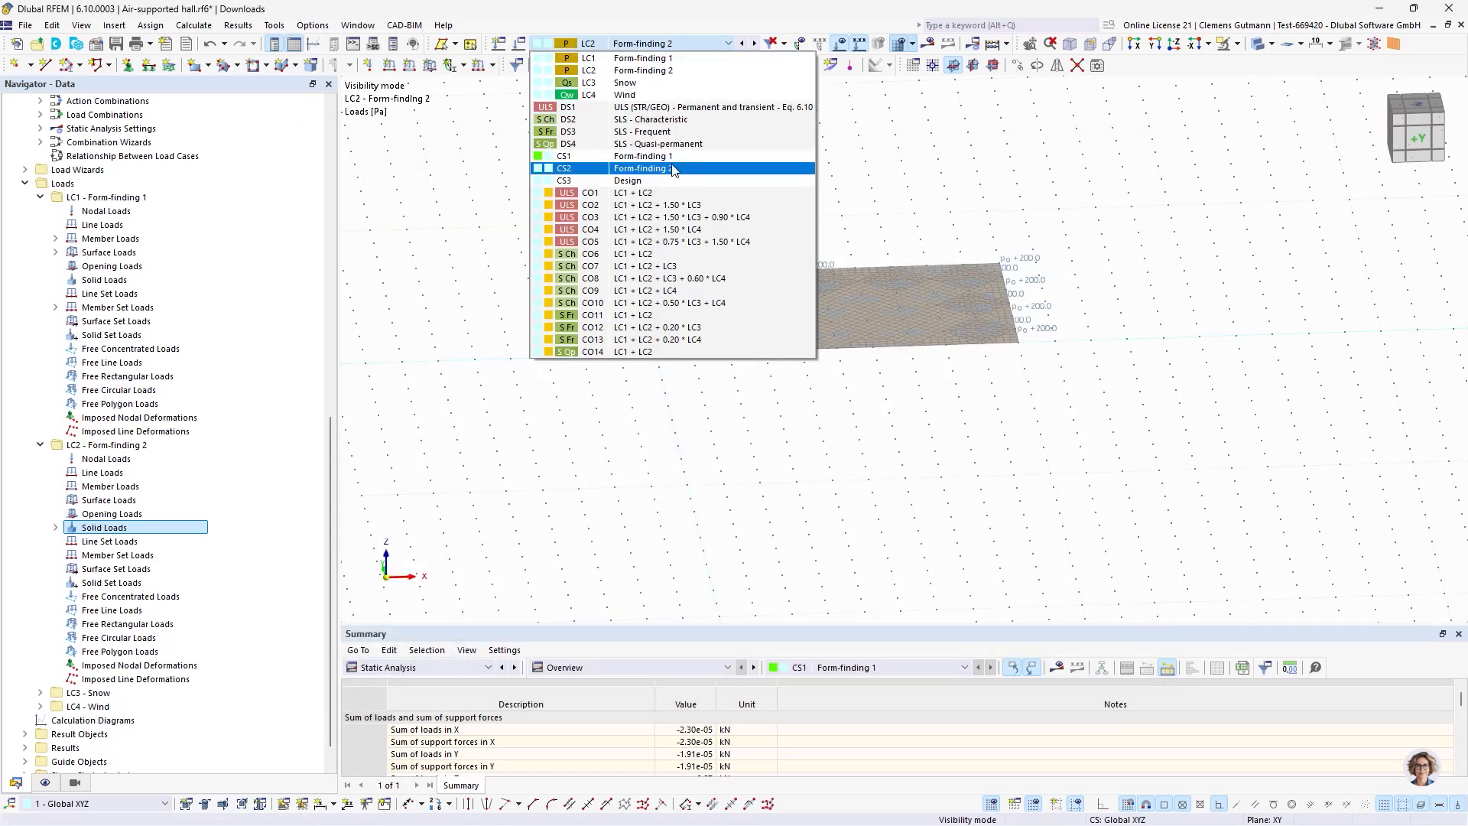
pyautogui.click(686, 169)
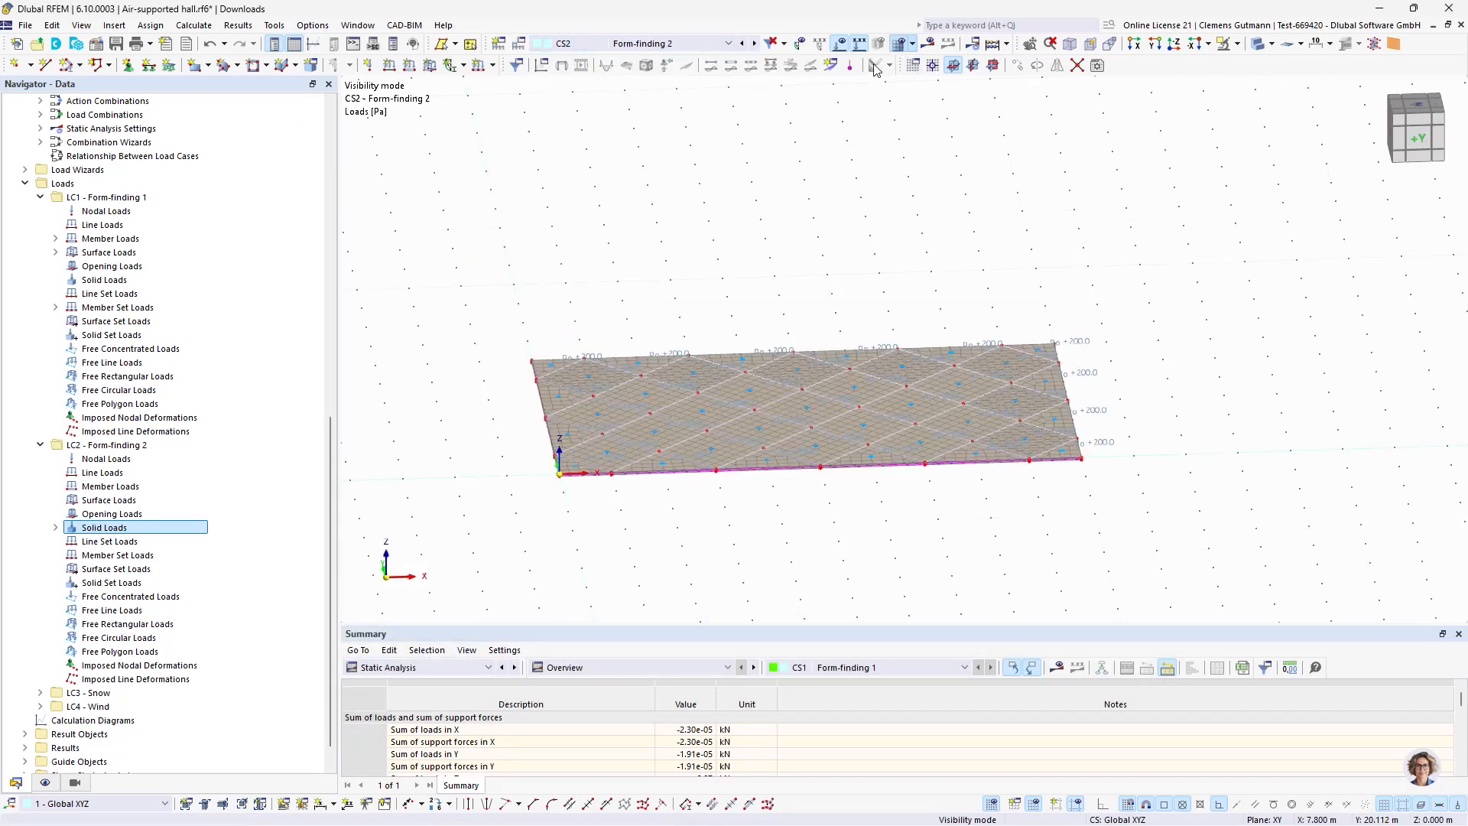
pyautogui.click(928, 46)
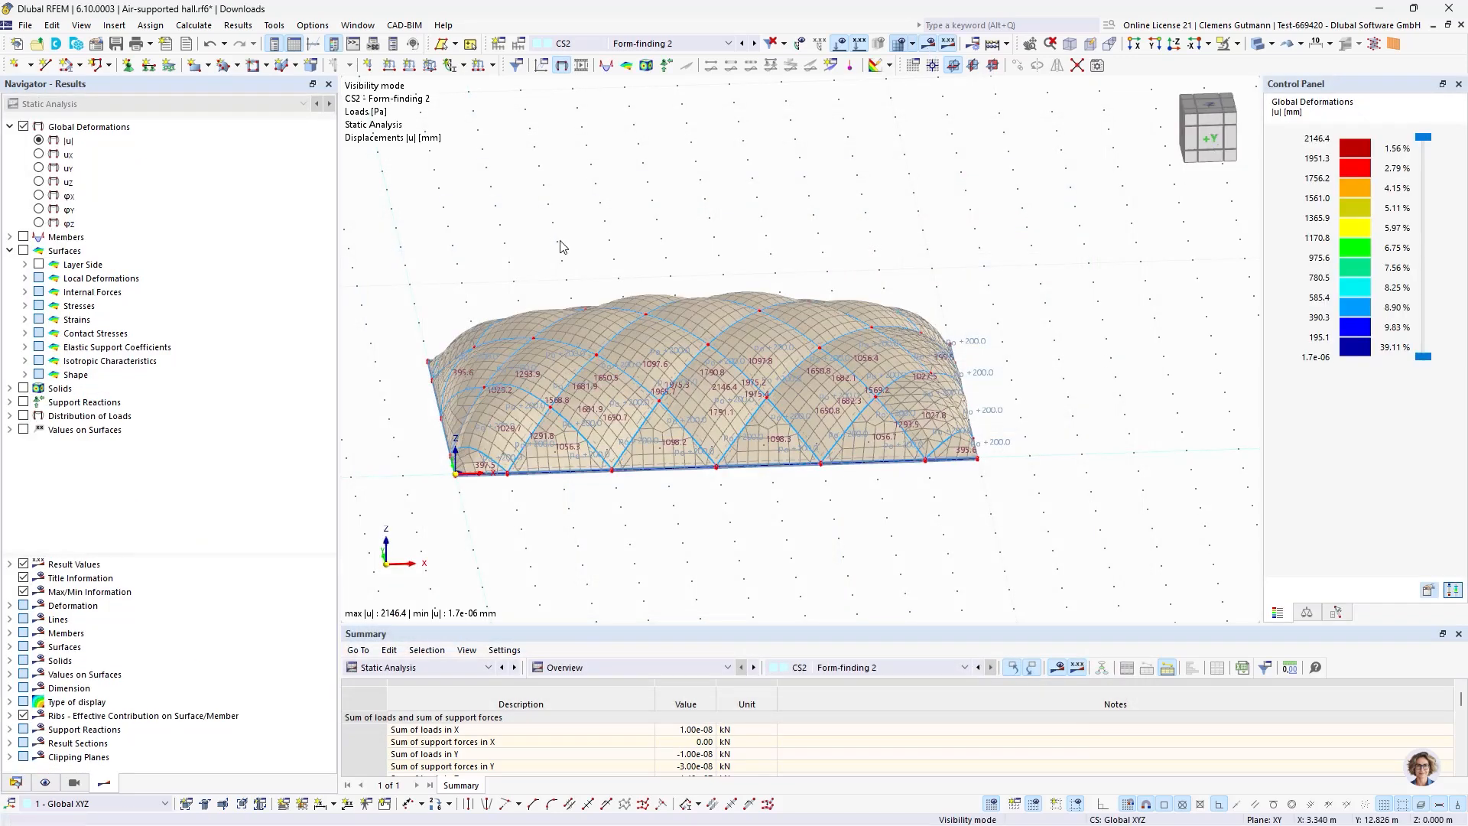
pyautogui.keyDown('ctrl'); pyautogui.moveTo(699, 538); pyautogui.dragTo(681, 515, button='middle'); pyautogui.keyUp('ctrl')
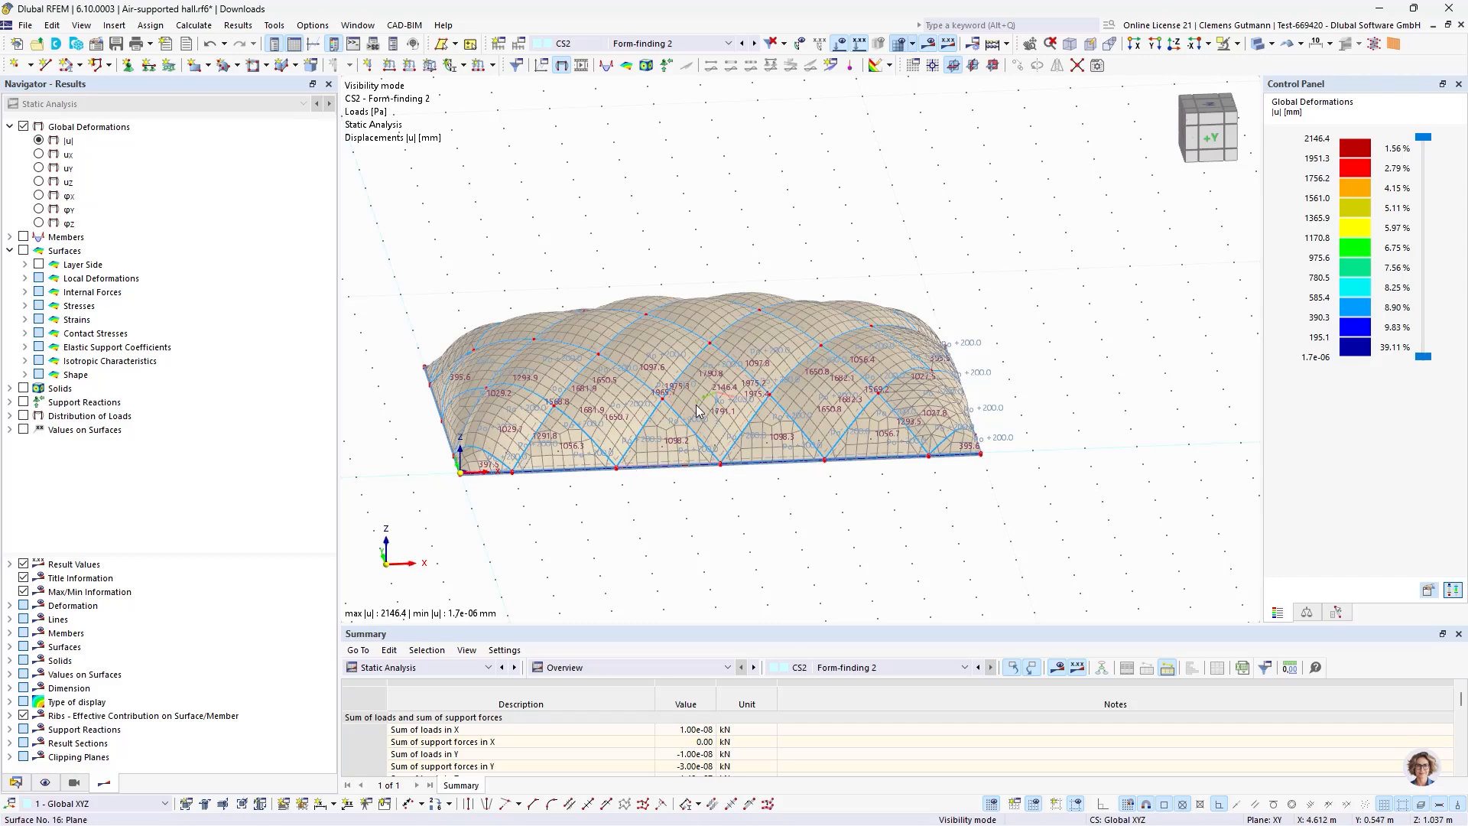
pyautogui.keyDown('ctrl'); pyautogui.moveTo(632, 472); pyautogui.dragTo(721, 544, button='middle'); pyautogui.keyUp('ctrl')
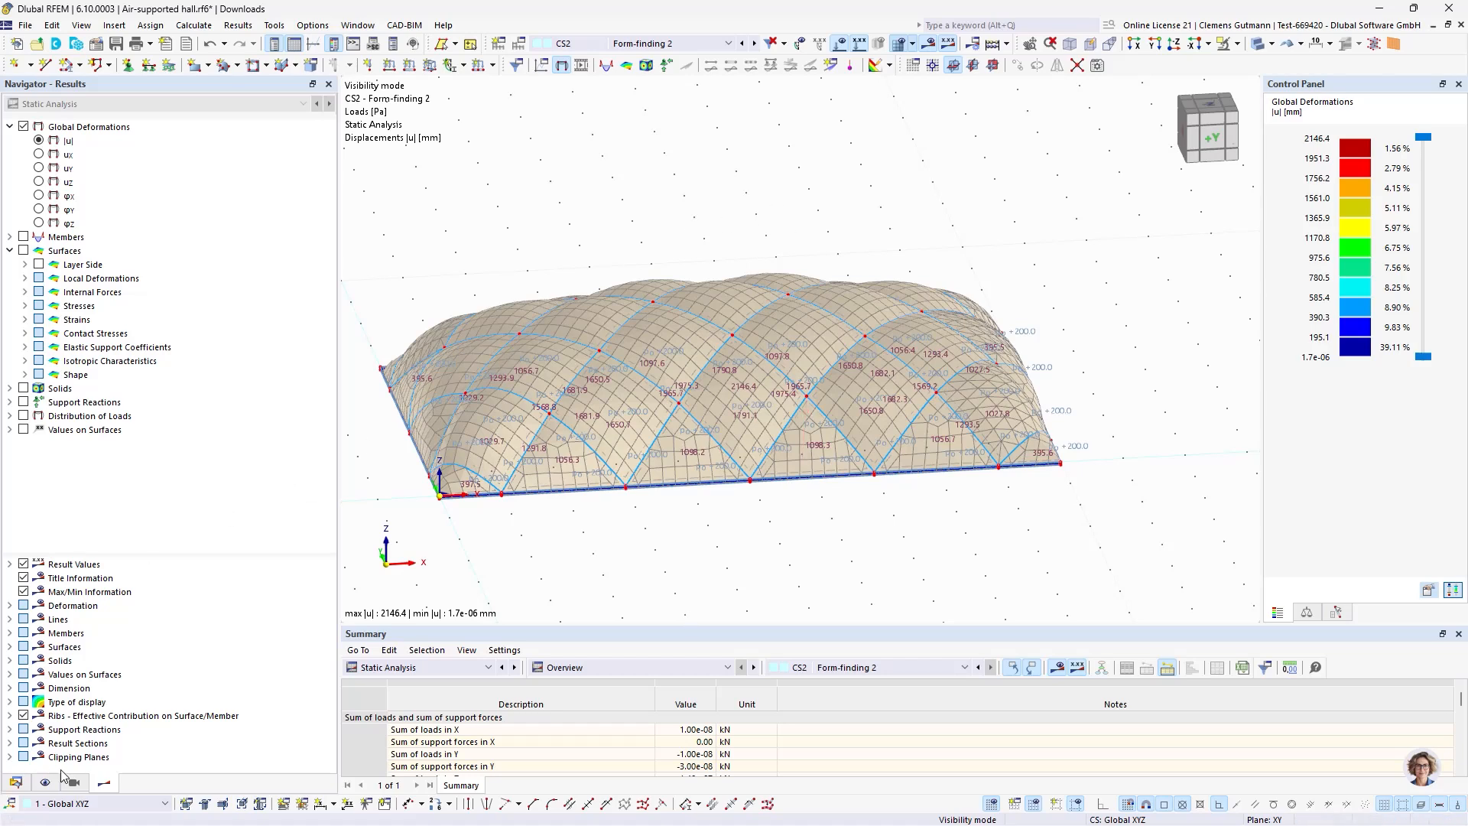
# Start a new surface load in load case LC3 - Snow and set its load type to Force.
pyautogui.click(81, 782)
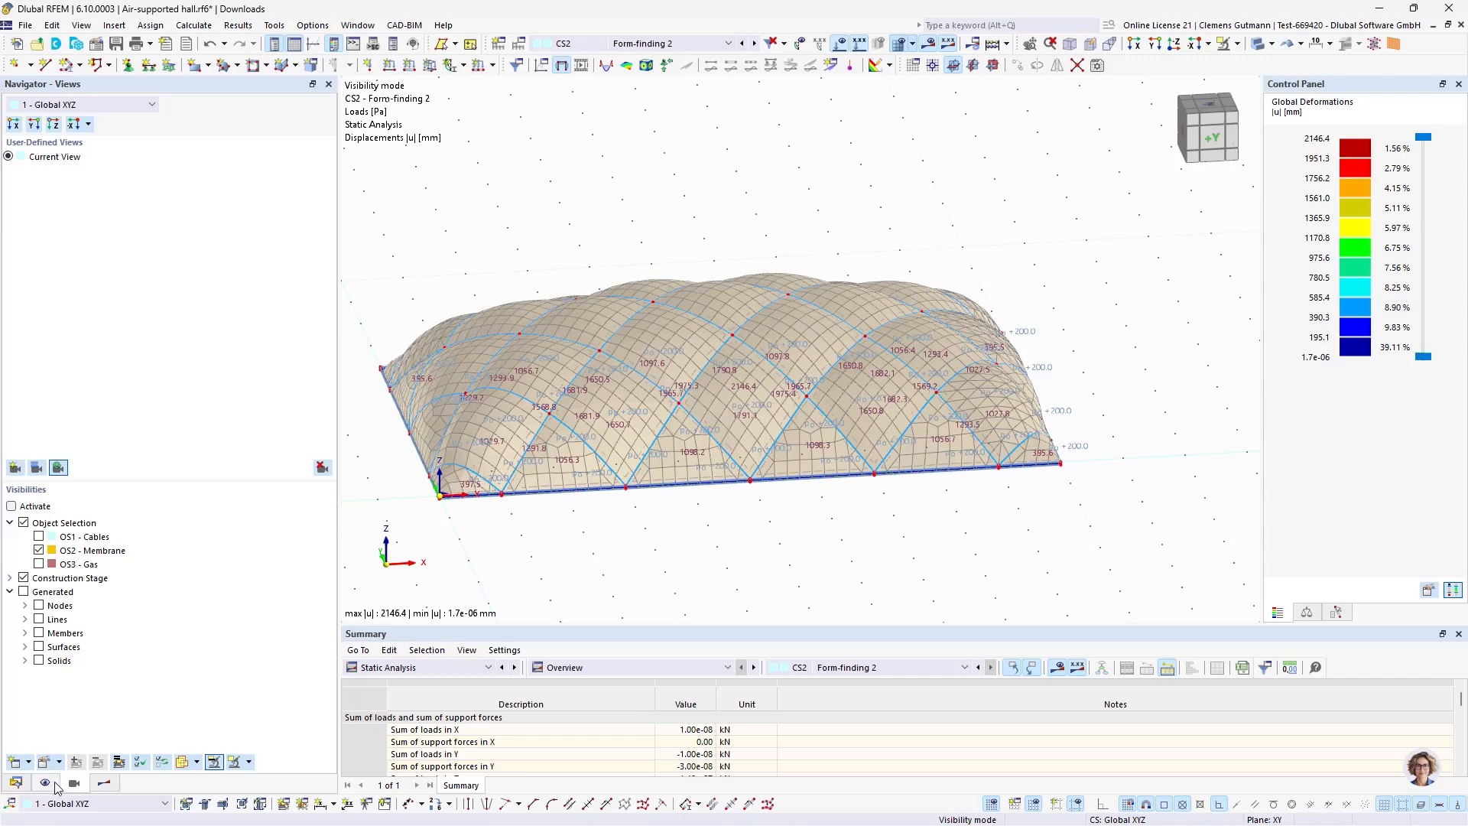
pyautogui.click(45, 782)
pyautogui.click(494, 66)
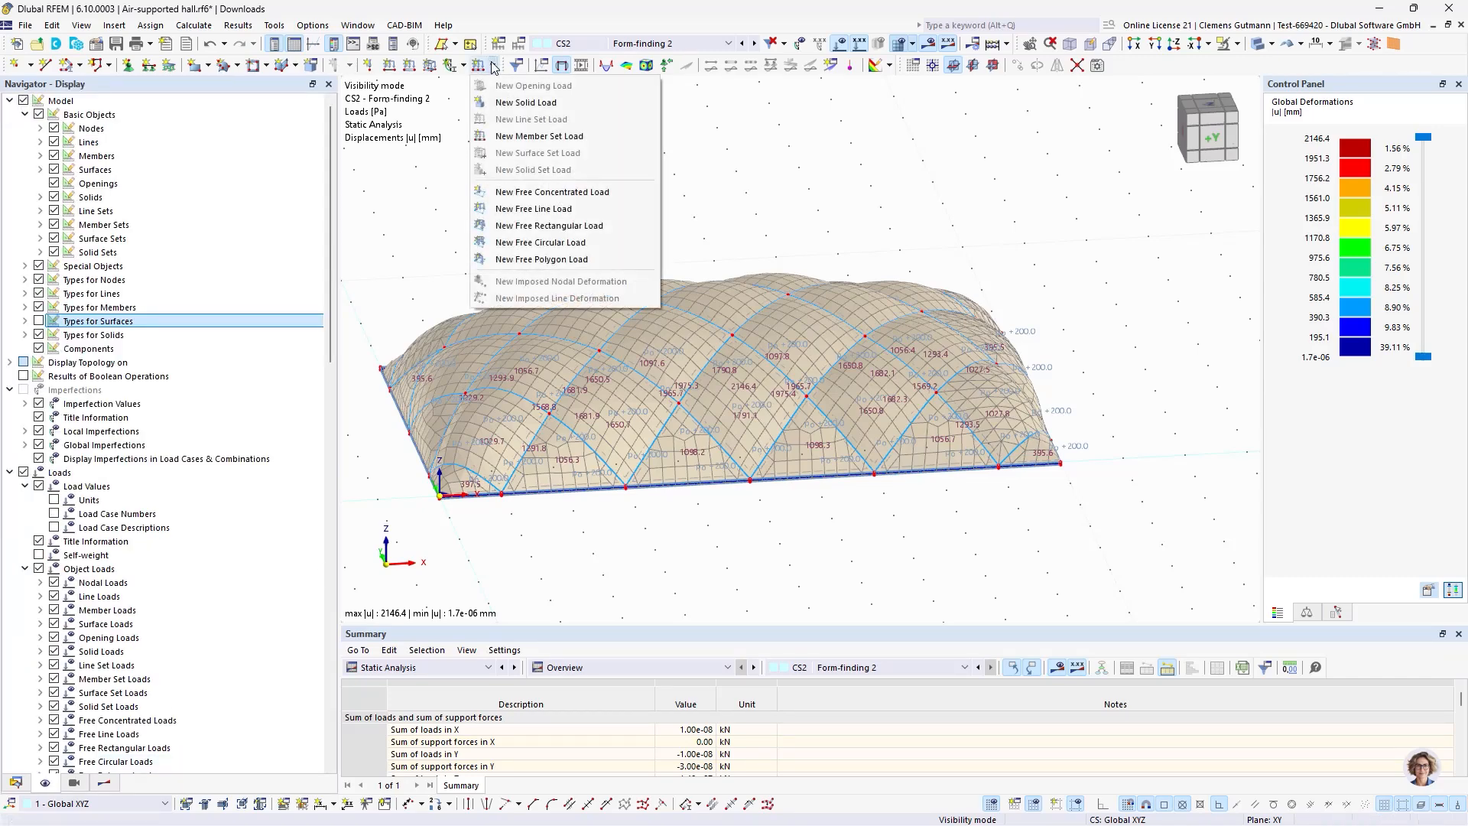
pyautogui.click(432, 65)
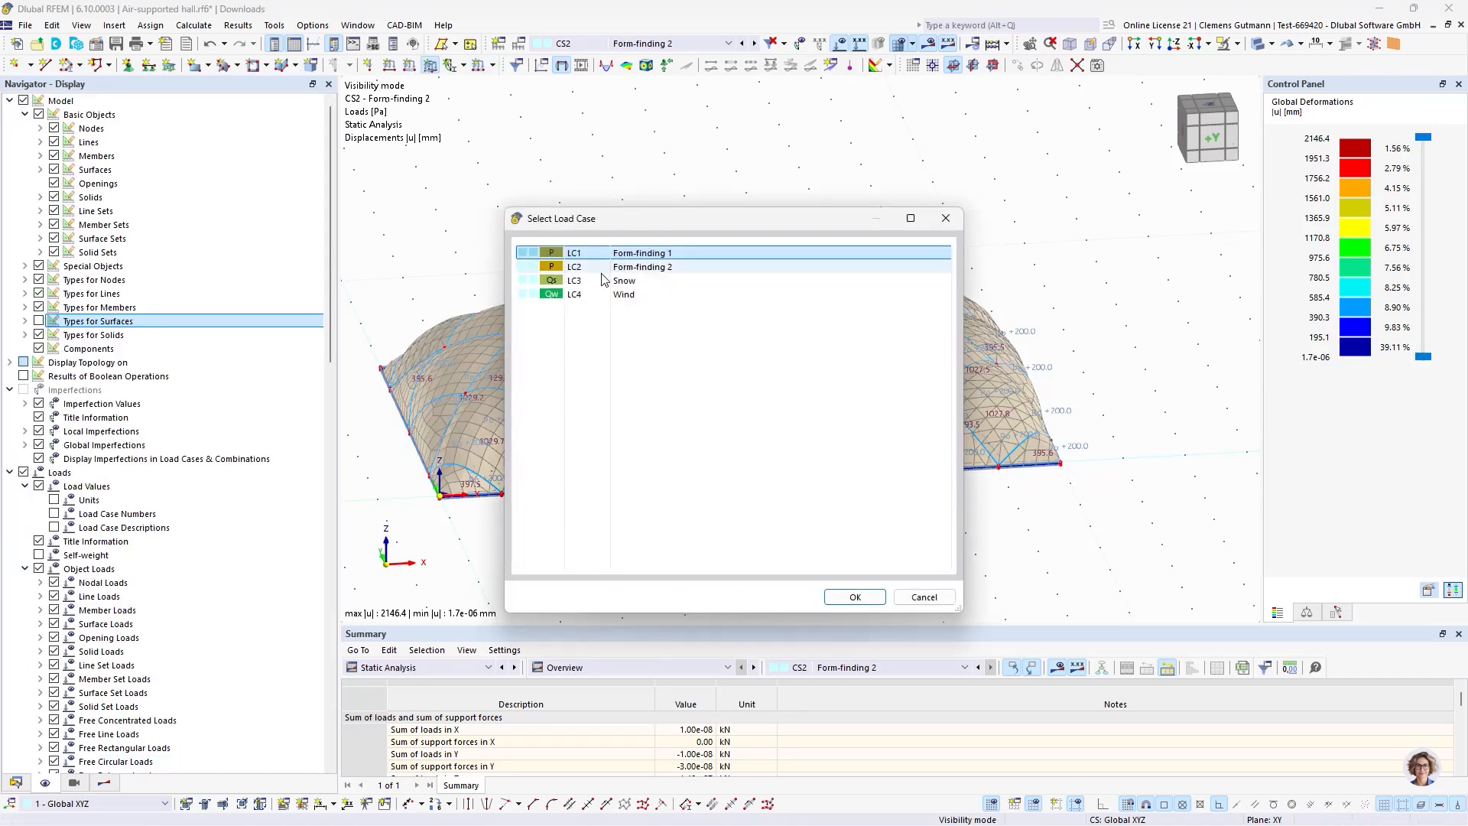
pyautogui.click(616, 281)
pyautogui.click(850, 602)
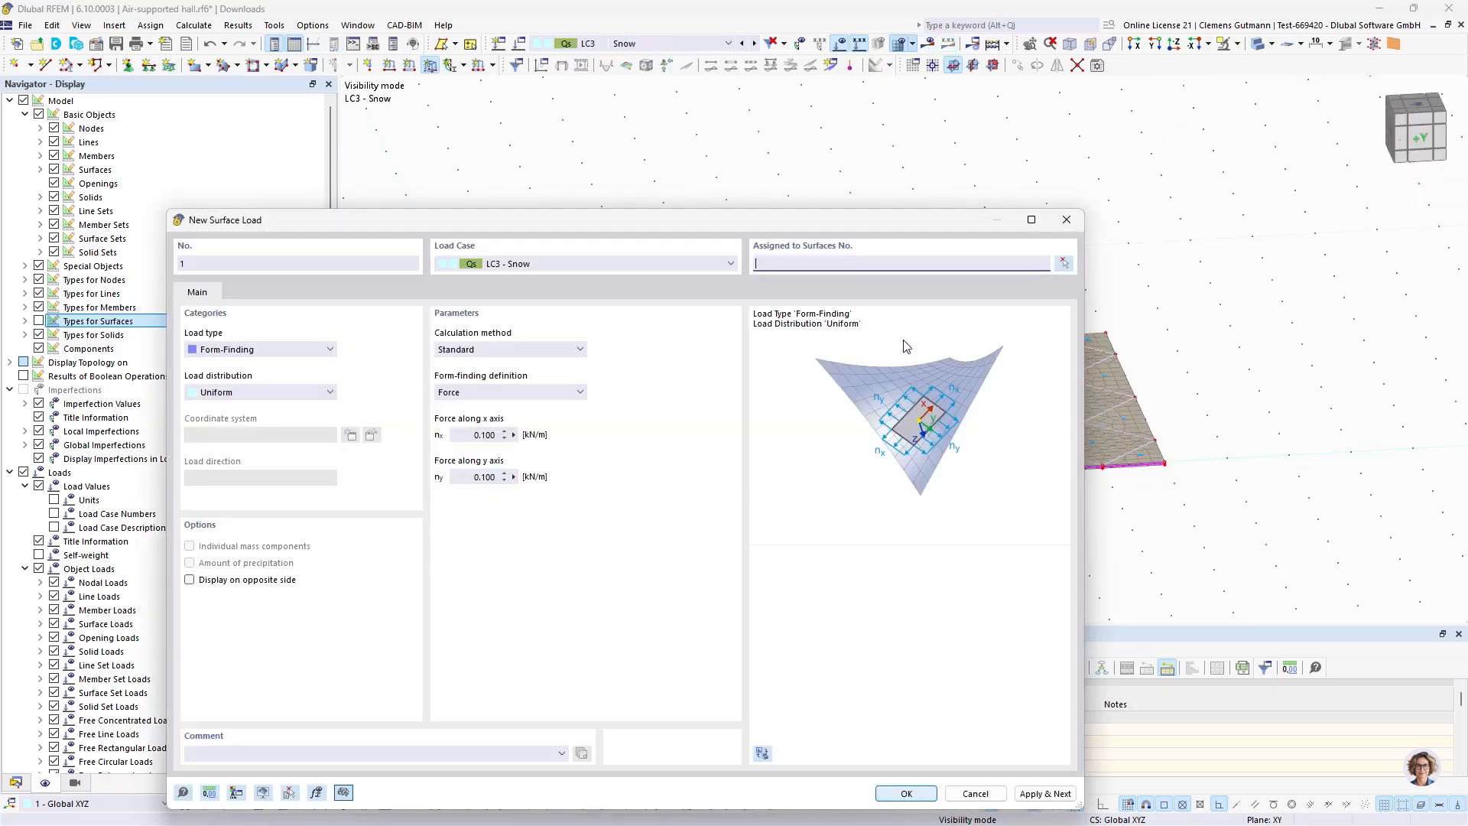
pyautogui.click(329, 349)
pyautogui.click(218, 361)
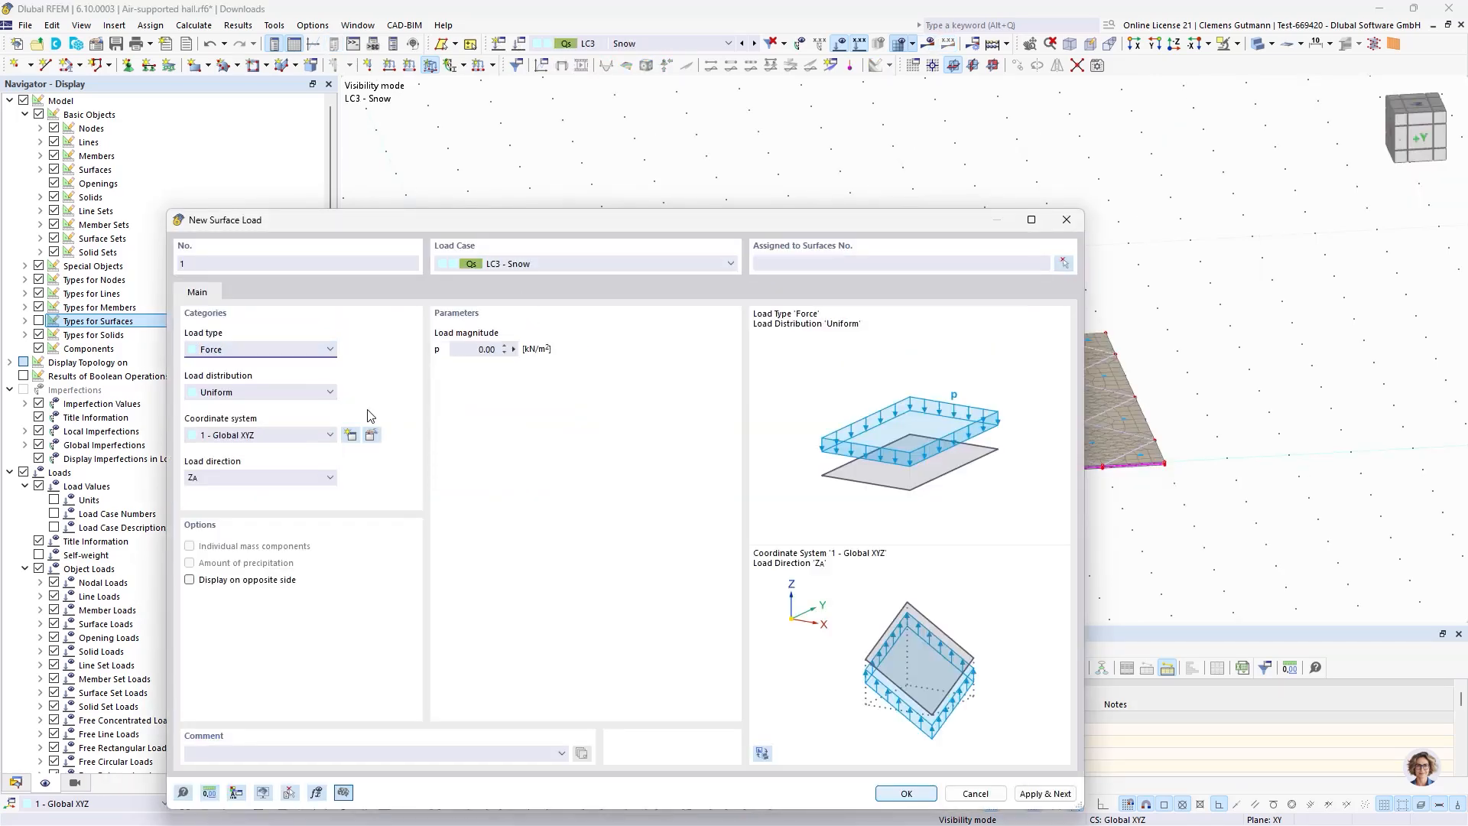
# Apply the snow load globally in Z on the projected area with a magnitude of -0.50 kN/m².
pyautogui.click(224, 478)
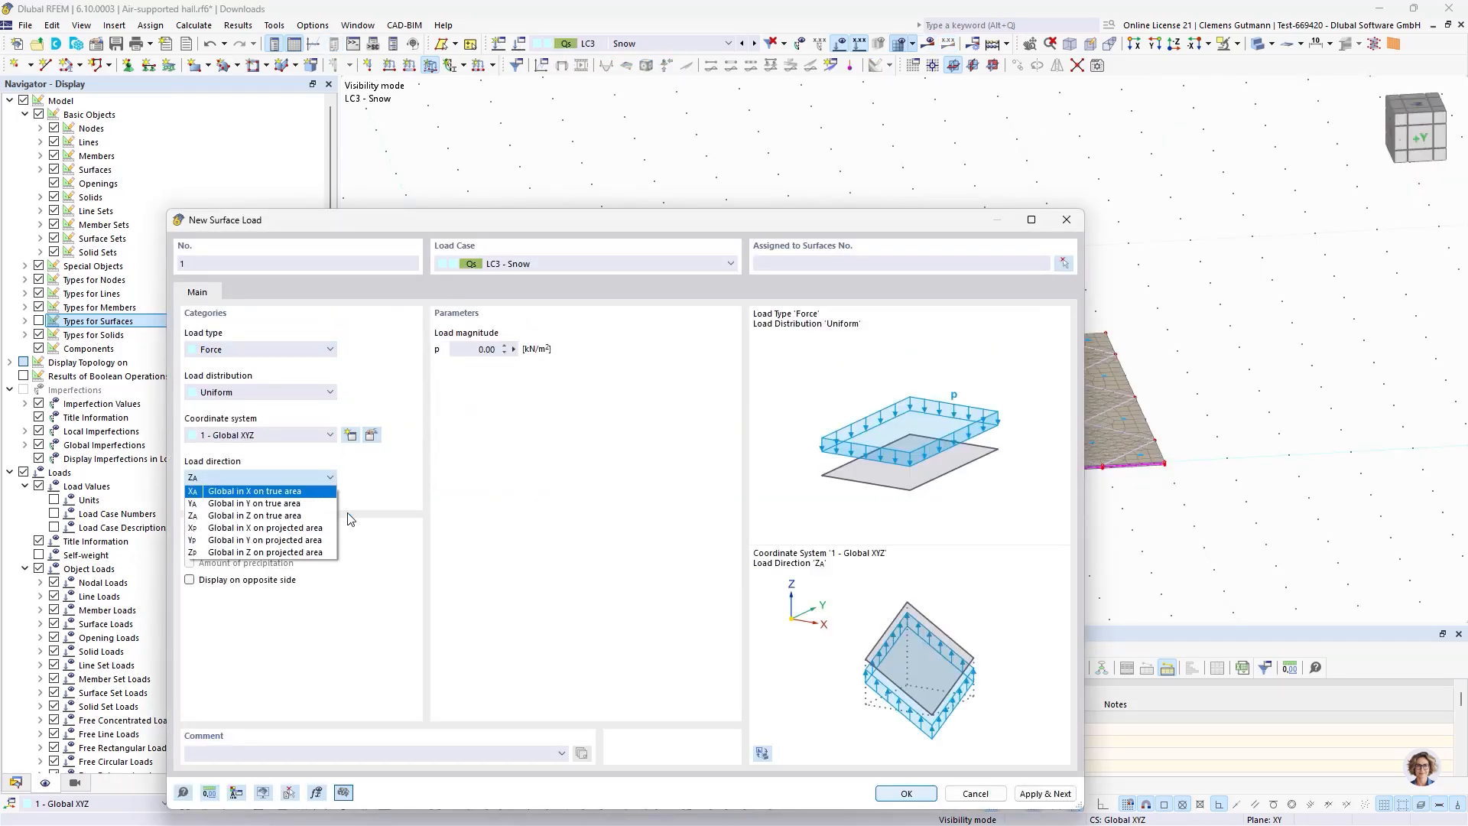
pyautogui.click(298, 554)
pyautogui.doubleClick(493, 350)
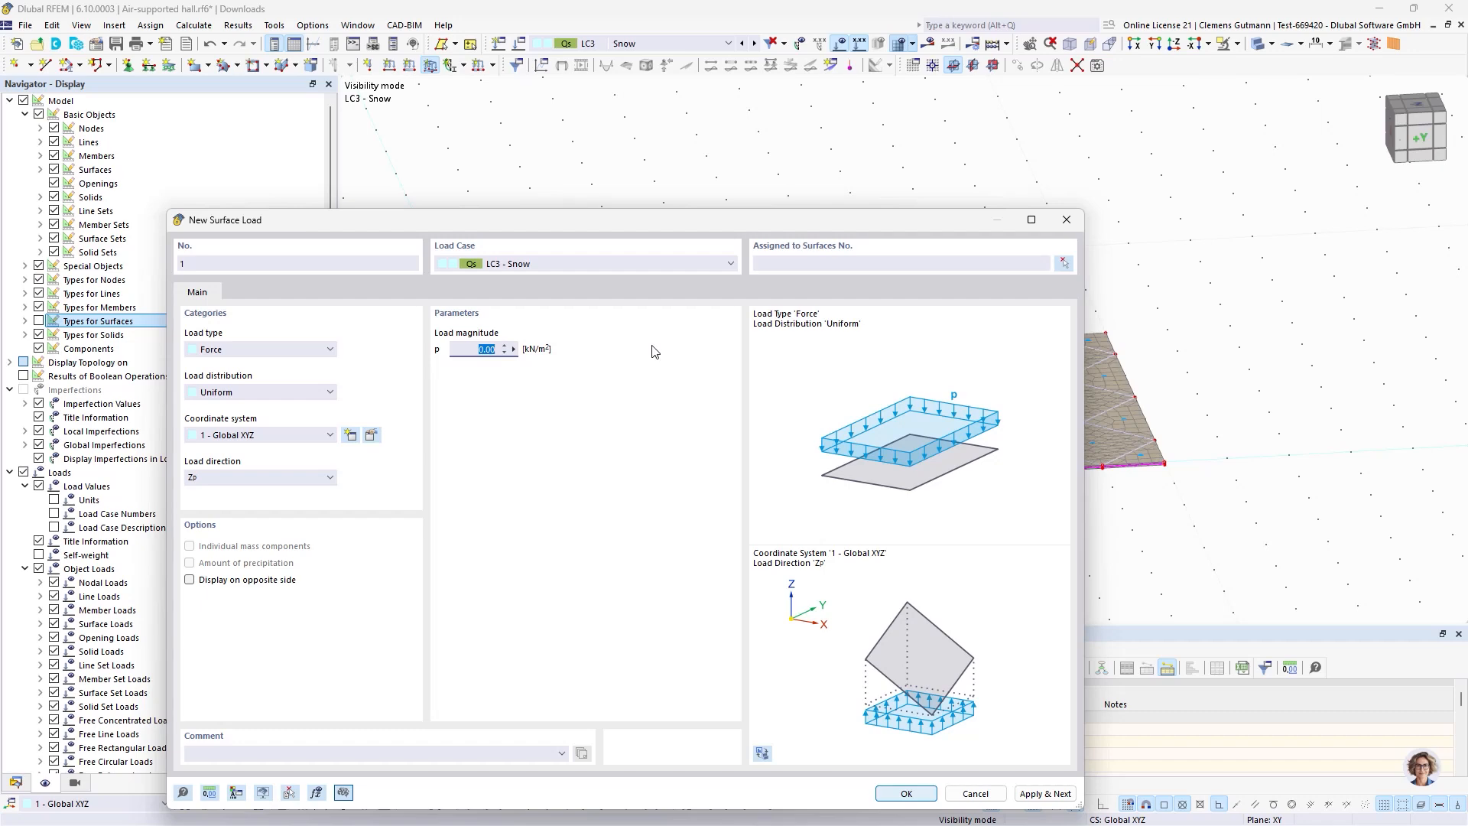
pyautogui.press('BackSpace')
pyautogui.write('-0.5')
pyautogui.press('Tab')
# Turn off the construction stage visibility filter, assign the snow load to membrane surfaces 2-40 and apply it.
pyautogui.click(1065, 264)
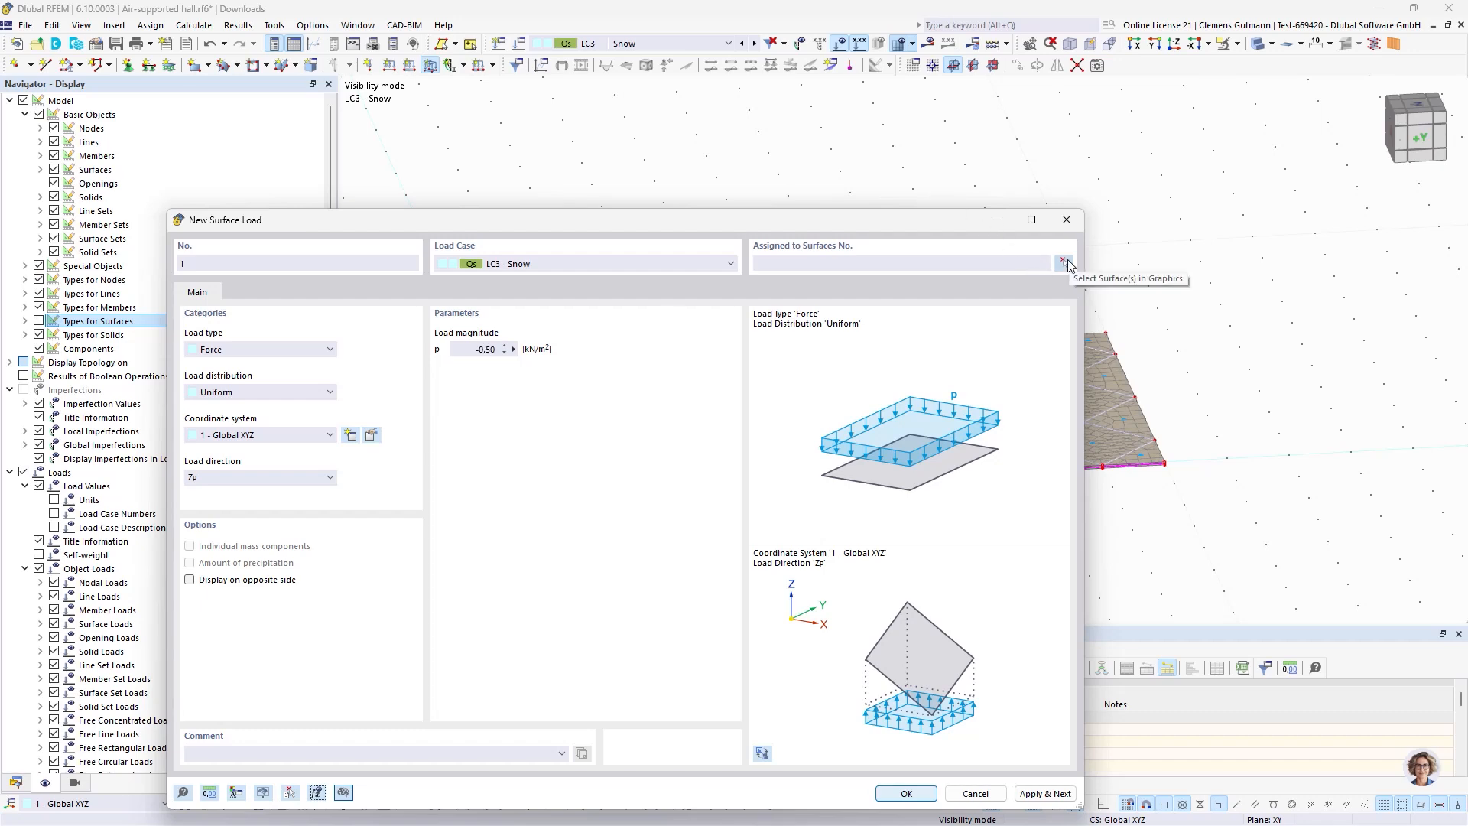
pyautogui.click(75, 783)
pyautogui.click(11, 506)
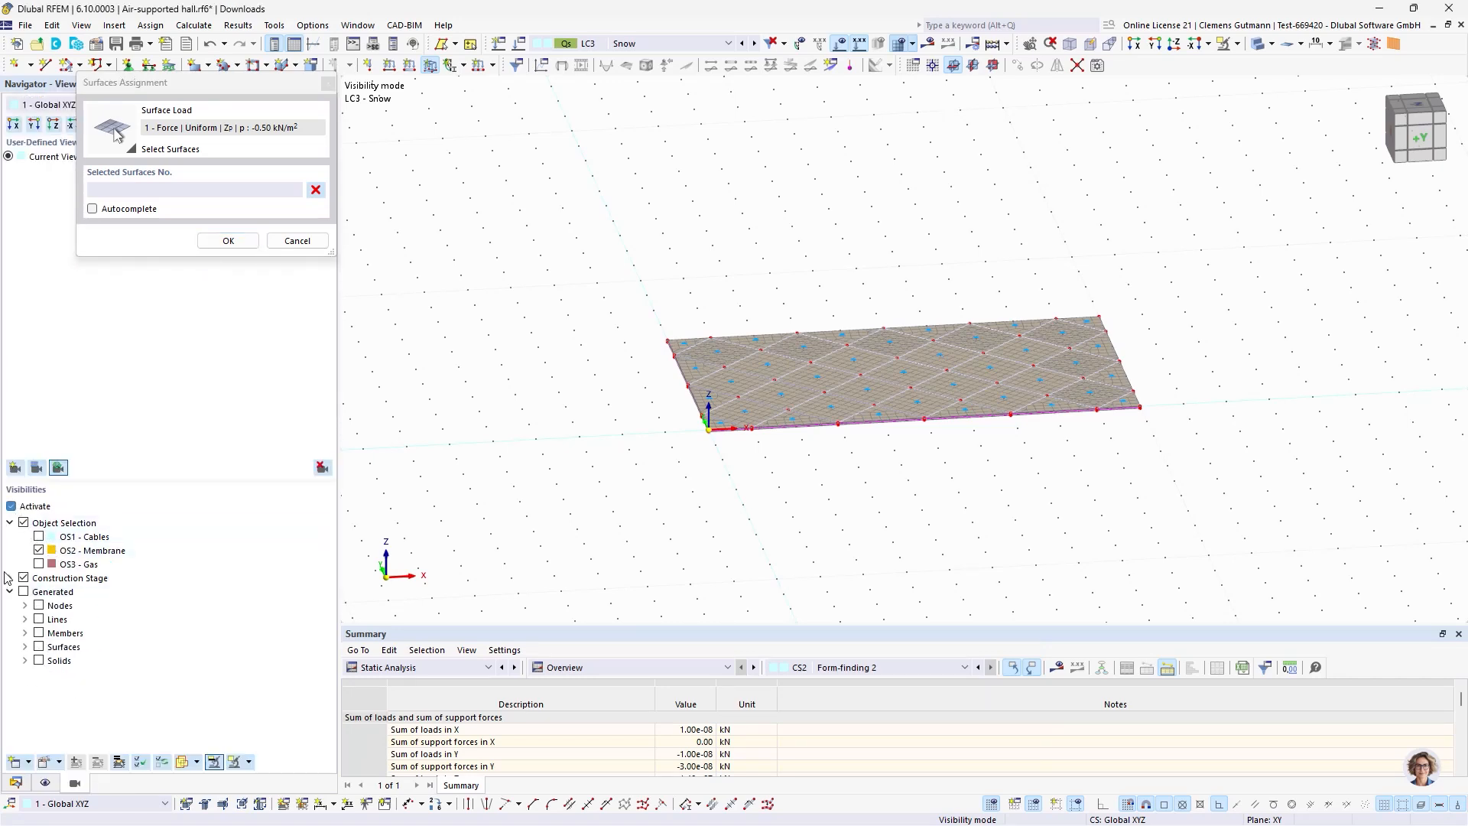
pyautogui.click(23, 578)
pyautogui.moveTo(1074, 441); pyautogui.dragTo(595, 244)
pyautogui.click(228, 240)
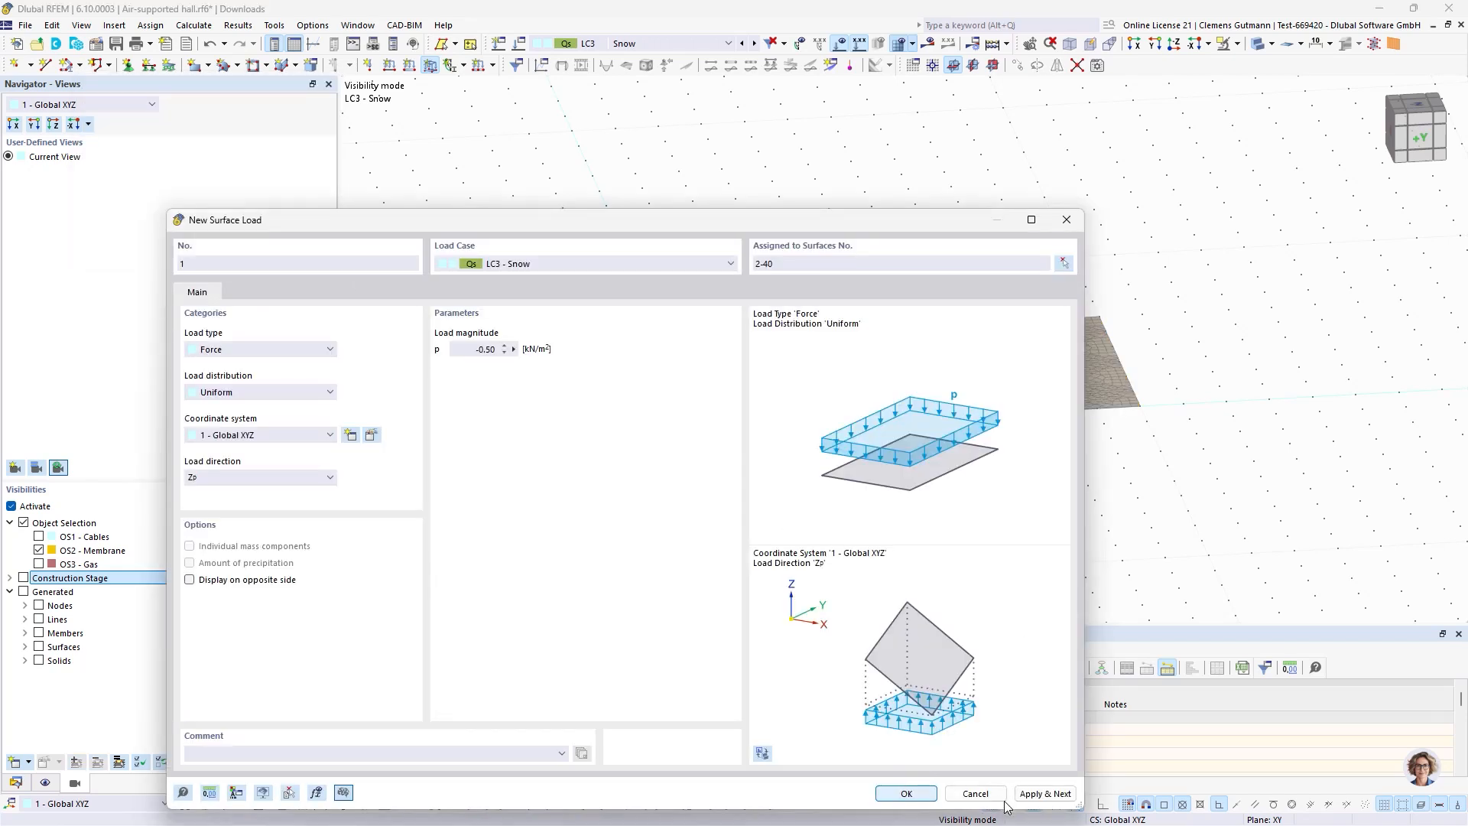
pyautogui.click(1036, 800)
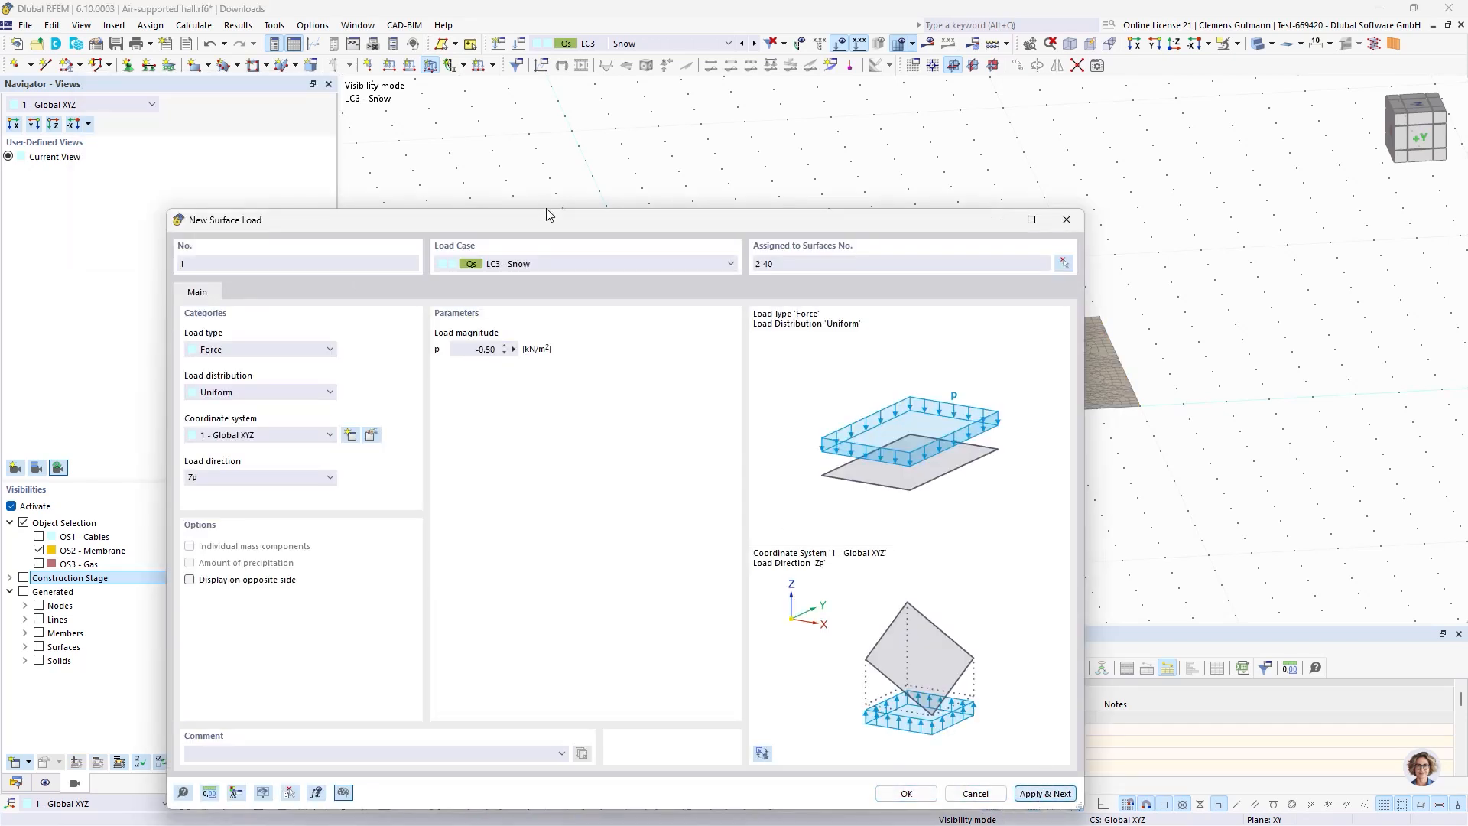
# Set the next surface load to load case LC4 - Wind, acting in the local z direction of the surfaces.
pyautogui.click(551, 263)
pyautogui.click(612, 318)
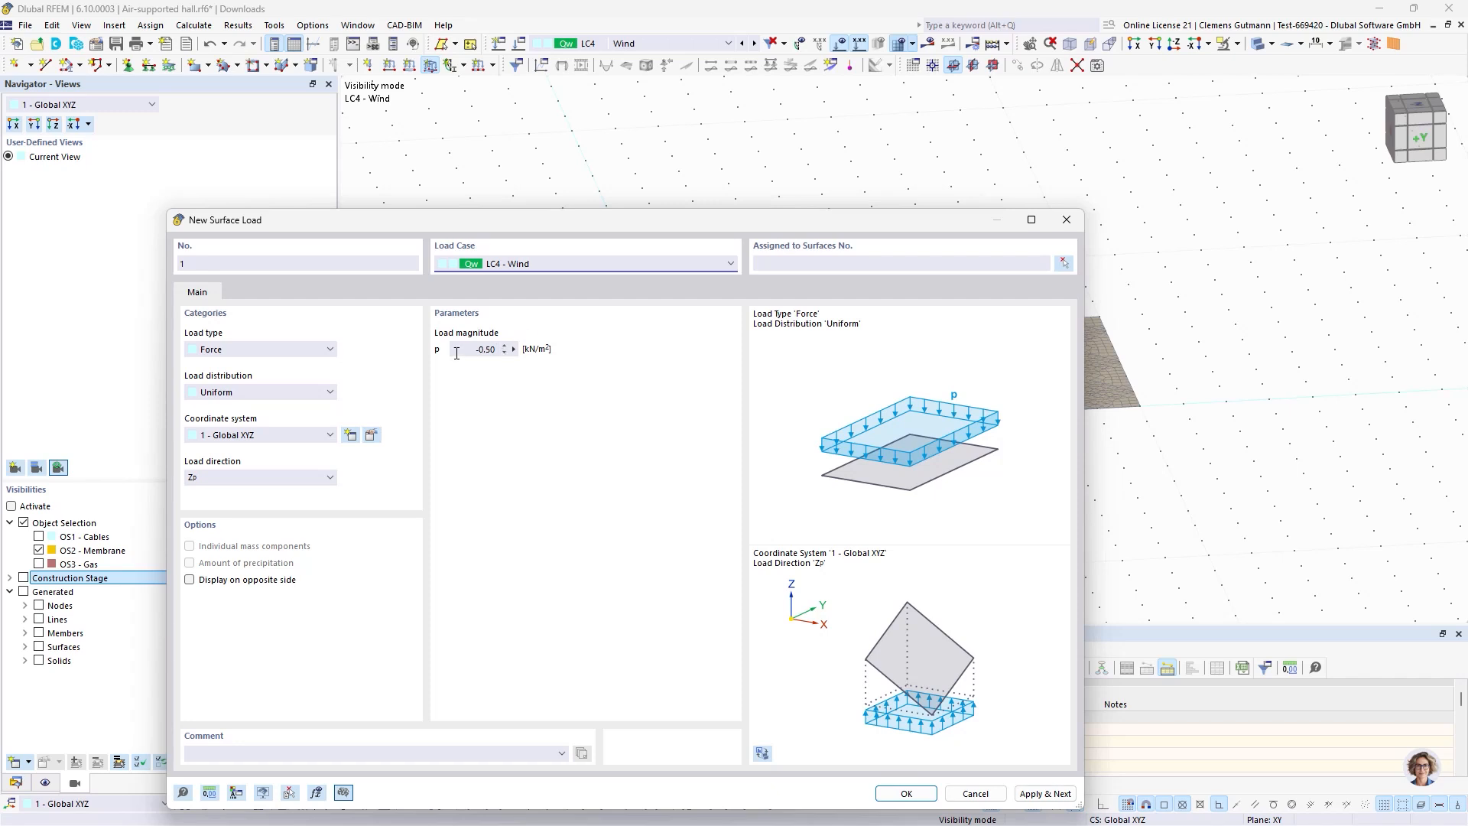
pyautogui.click(235, 476)
pyautogui.click(234, 434)
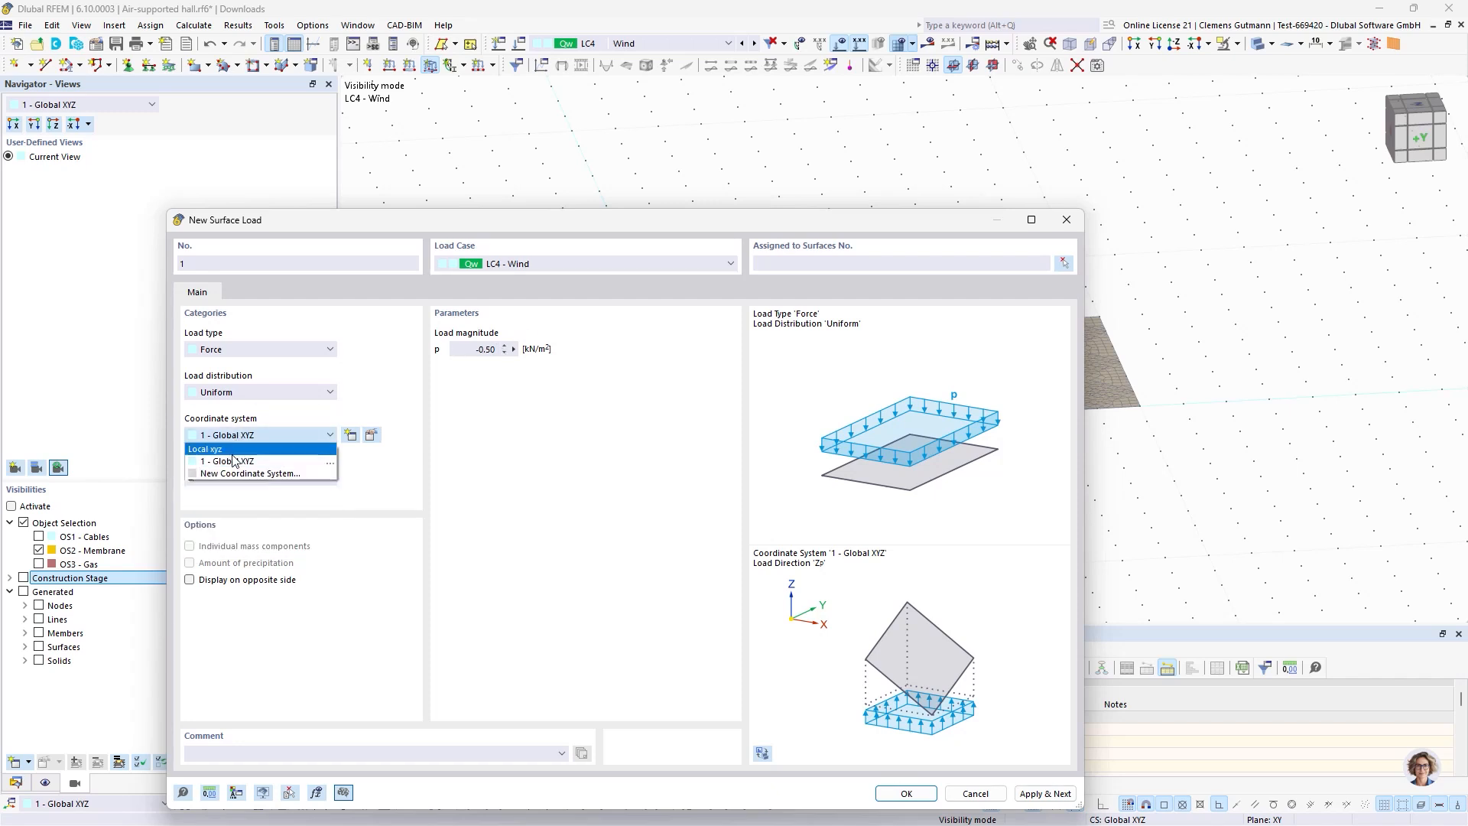
pyautogui.click(229, 459)
pyautogui.click(257, 477)
pyautogui.click(257, 475)
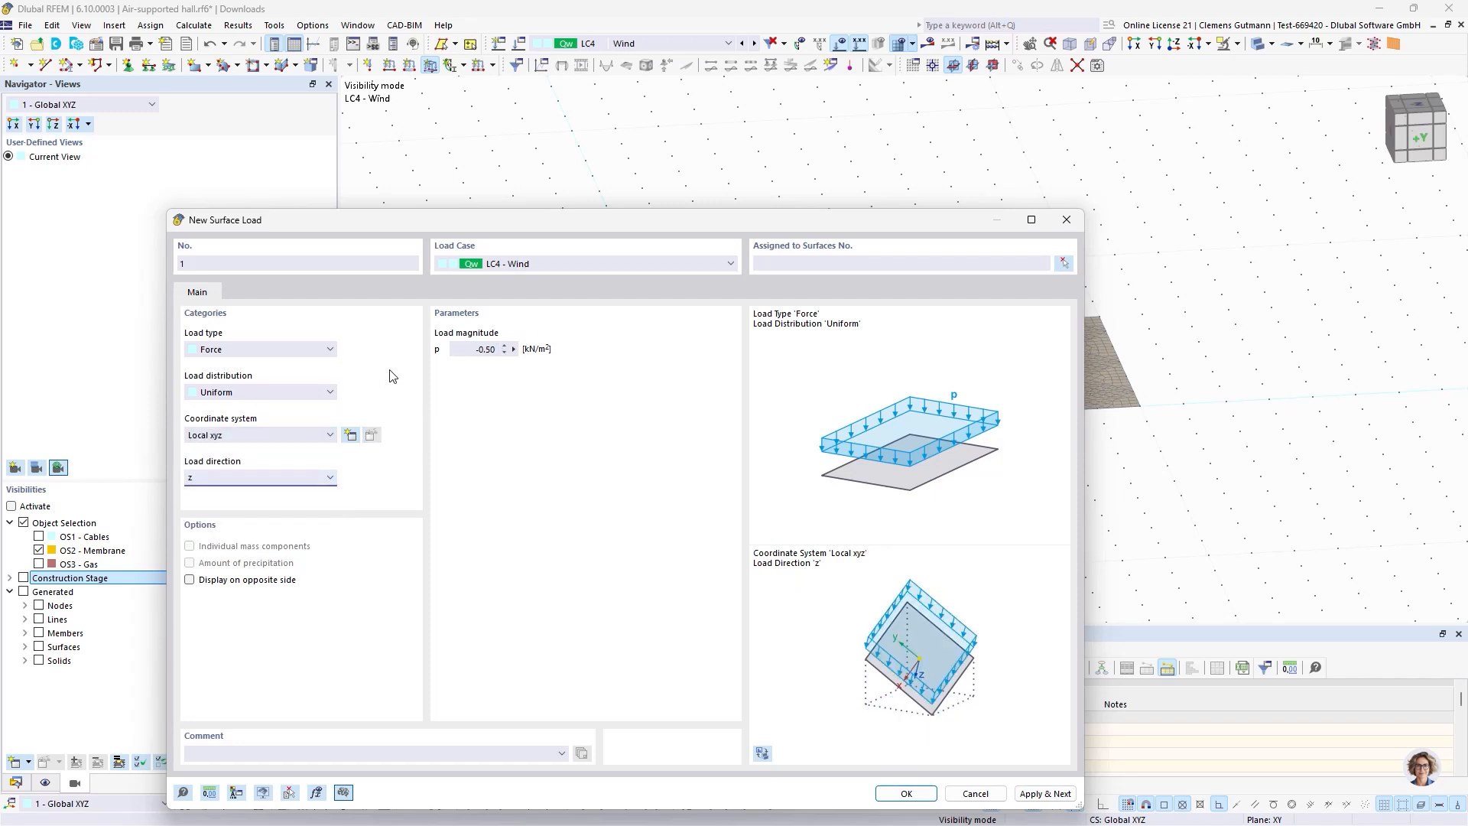
# Set the wind load magnitude to -1.50 kN/m², assign it to membrane surfaces 2-40 and create the load.
pyautogui.click(474, 347)
pyautogui.write('-1.5')
pyautogui.press('Tab')
pyautogui.click(1063, 263)
pyautogui.moveTo(1292, 500); pyautogui.dragTo(1307, 510)
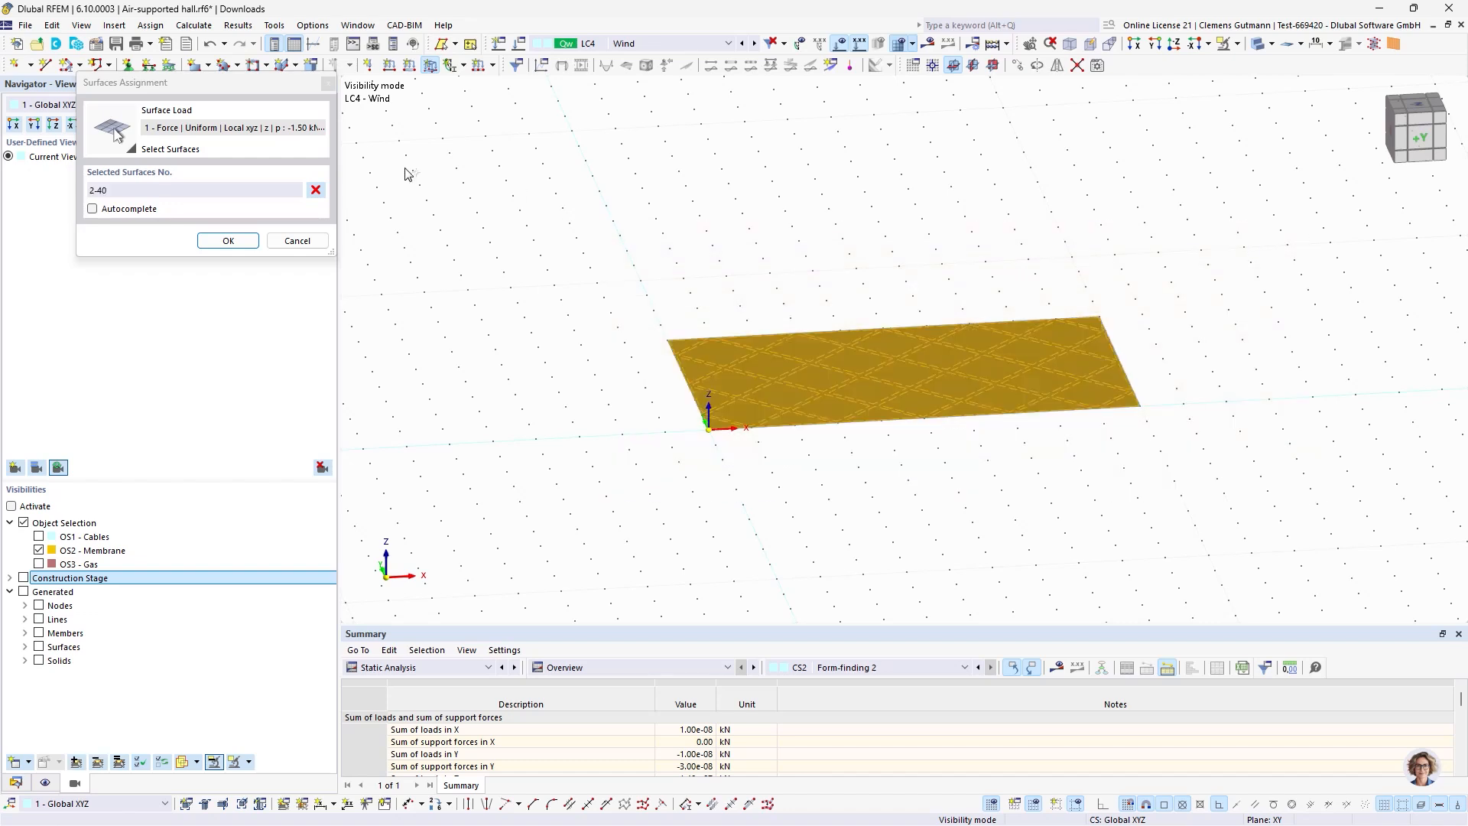
pyautogui.click(228, 240)
pyautogui.click(914, 797)
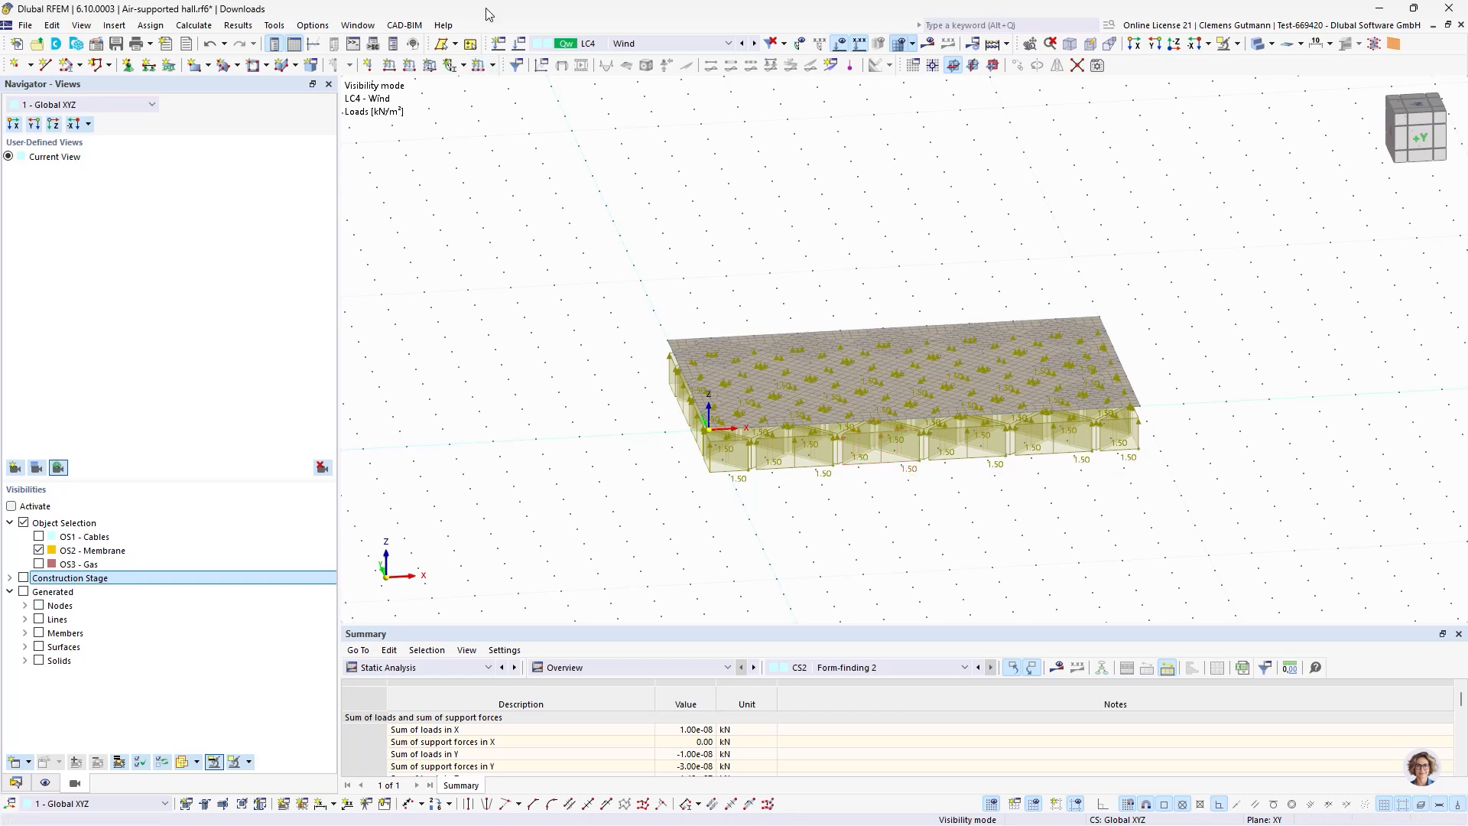
# Look up the Wind Simulation option among the add-ons in the model's base data, then close without making changes.
pyautogui.click(101, 48)
pyautogui.moveTo(1030, 344)
pyautogui.click(97, 45)
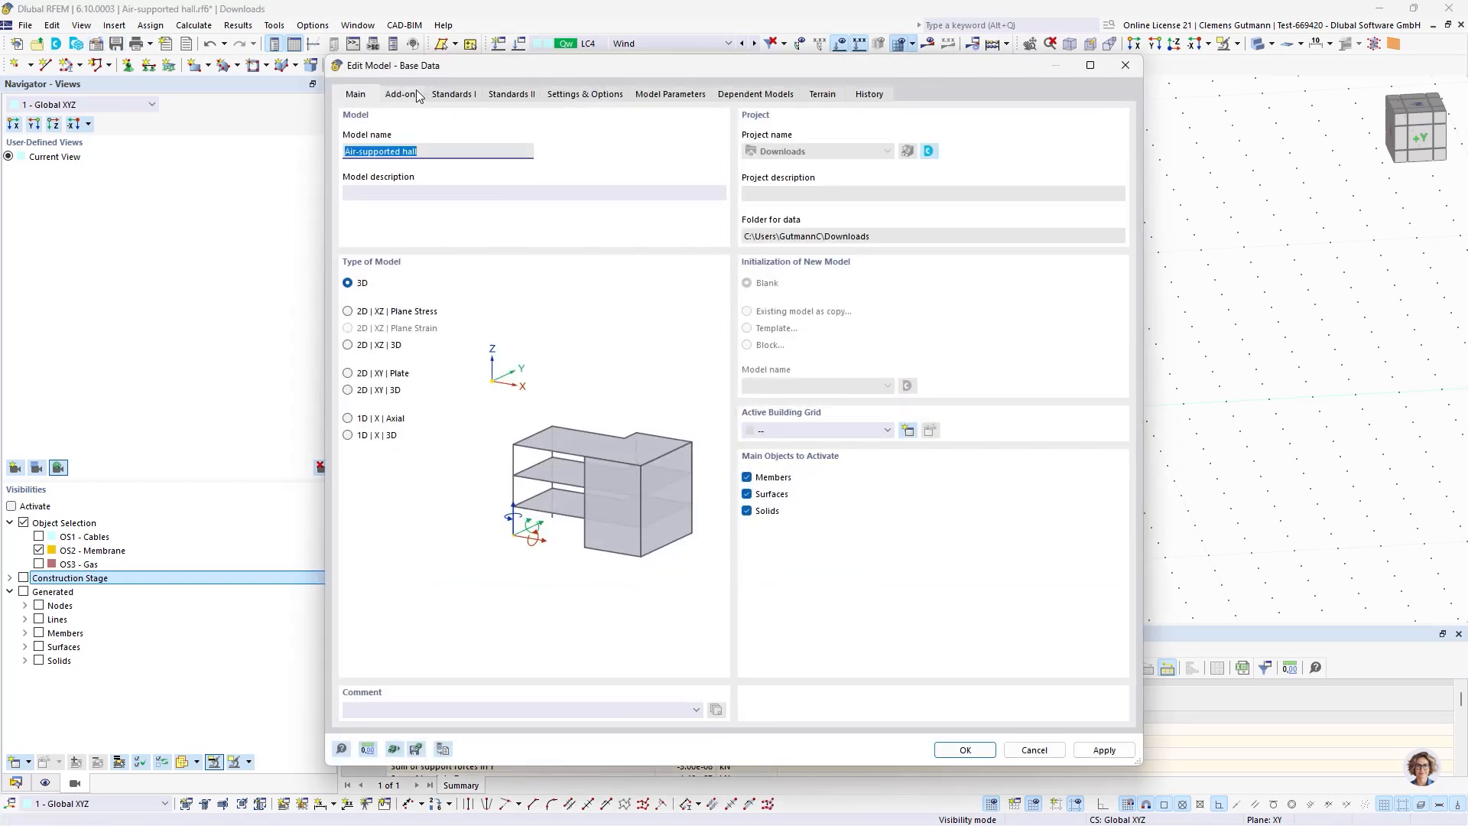
pyautogui.click(413, 93)
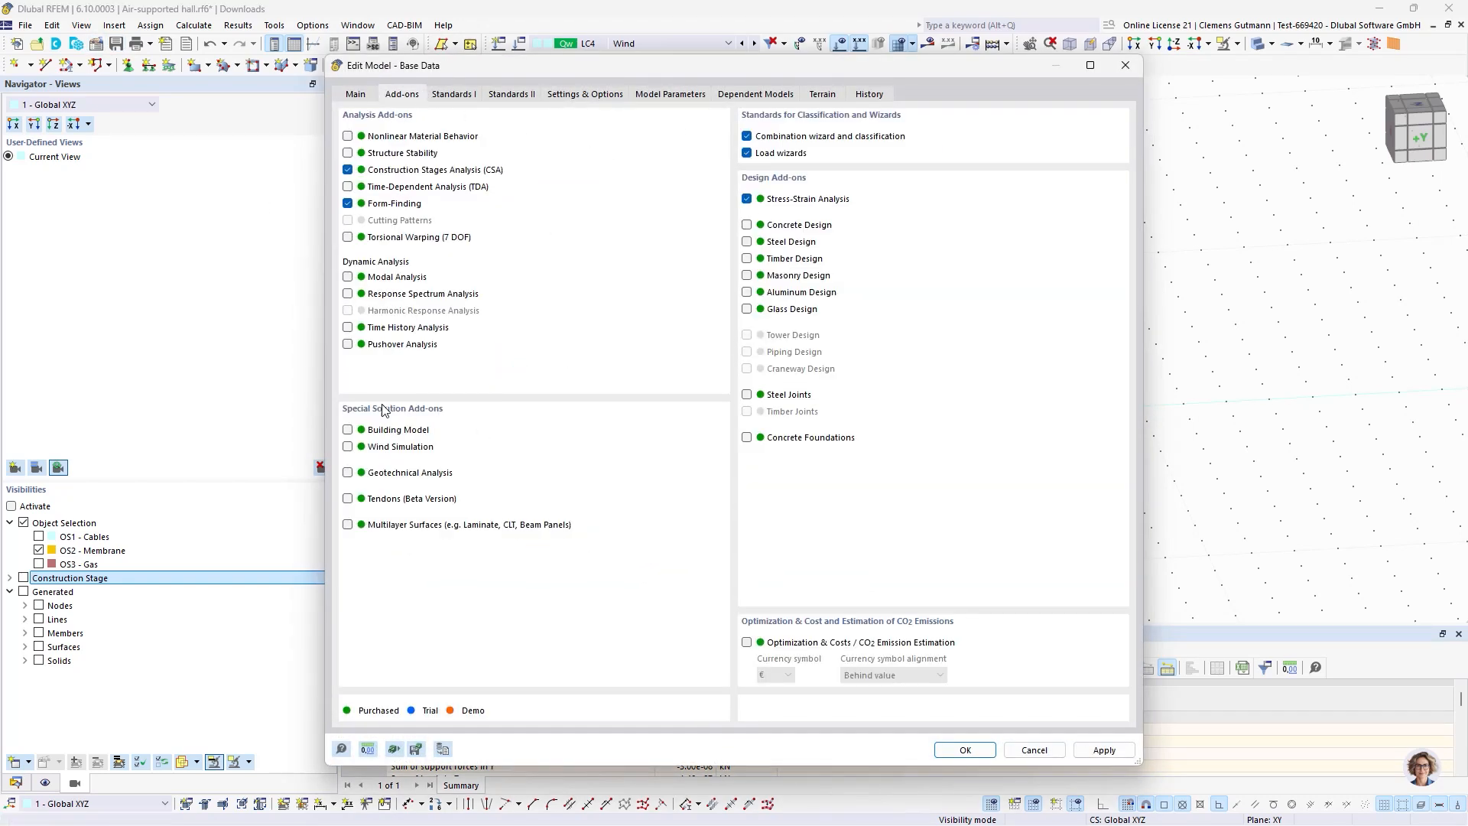
pyautogui.click(388, 453)
pyautogui.click(386, 450)
pyautogui.click(1033, 749)
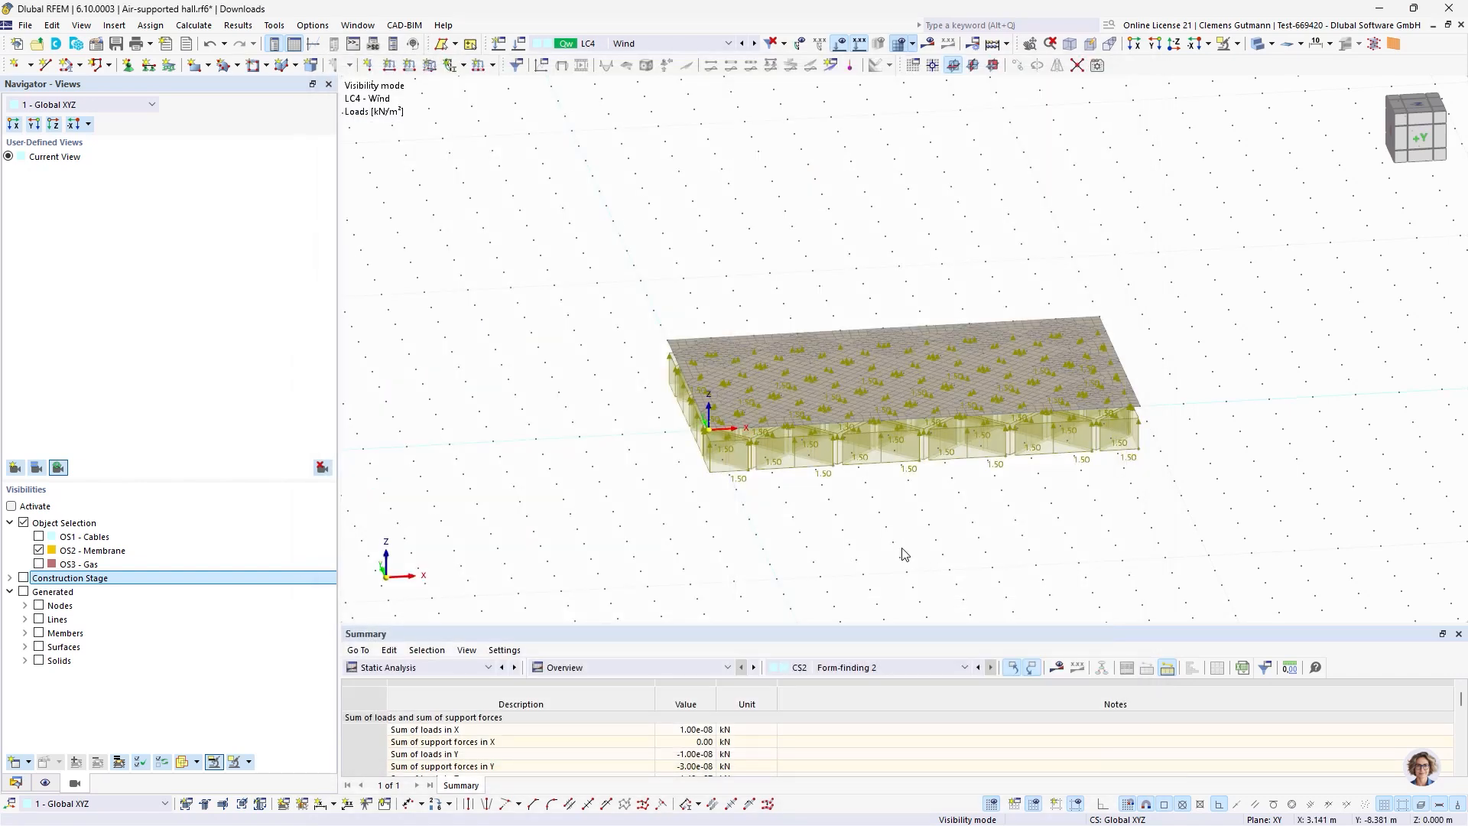
pyautogui.scroll(1, 895, 493)
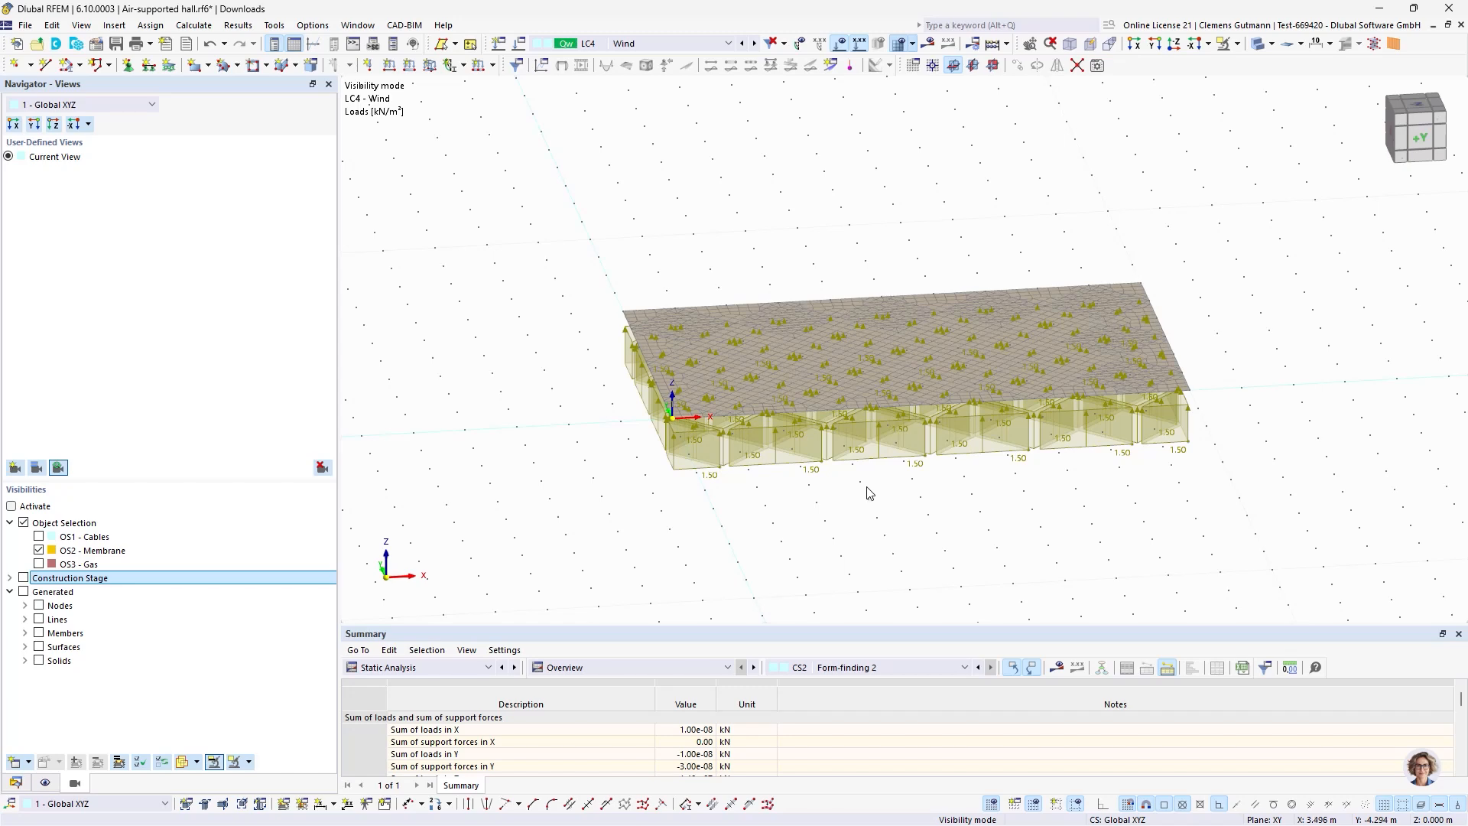
pyautogui.scroll(1, 865, 493)
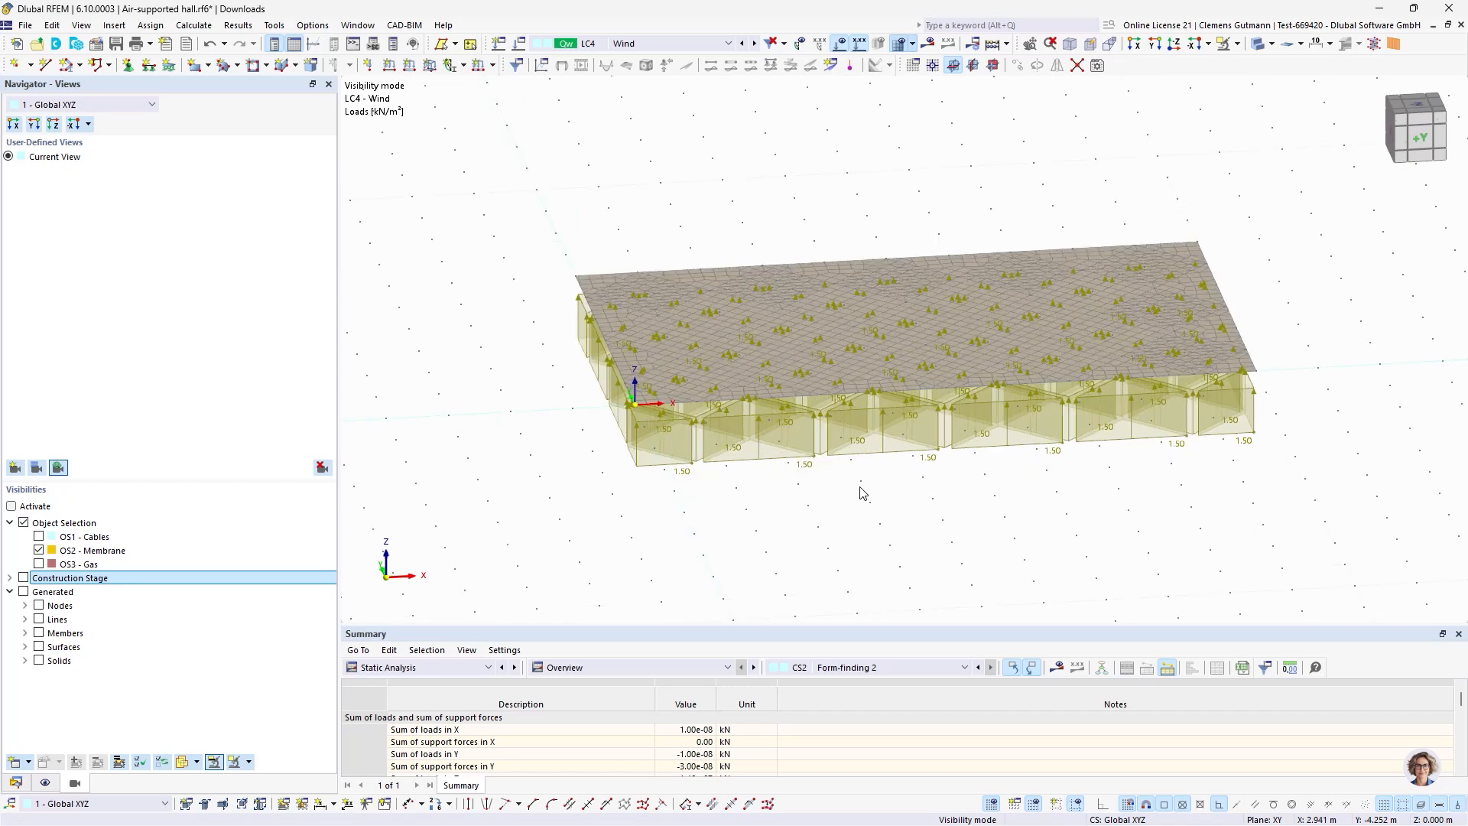
pyautogui.scroll(1, 864, 314)
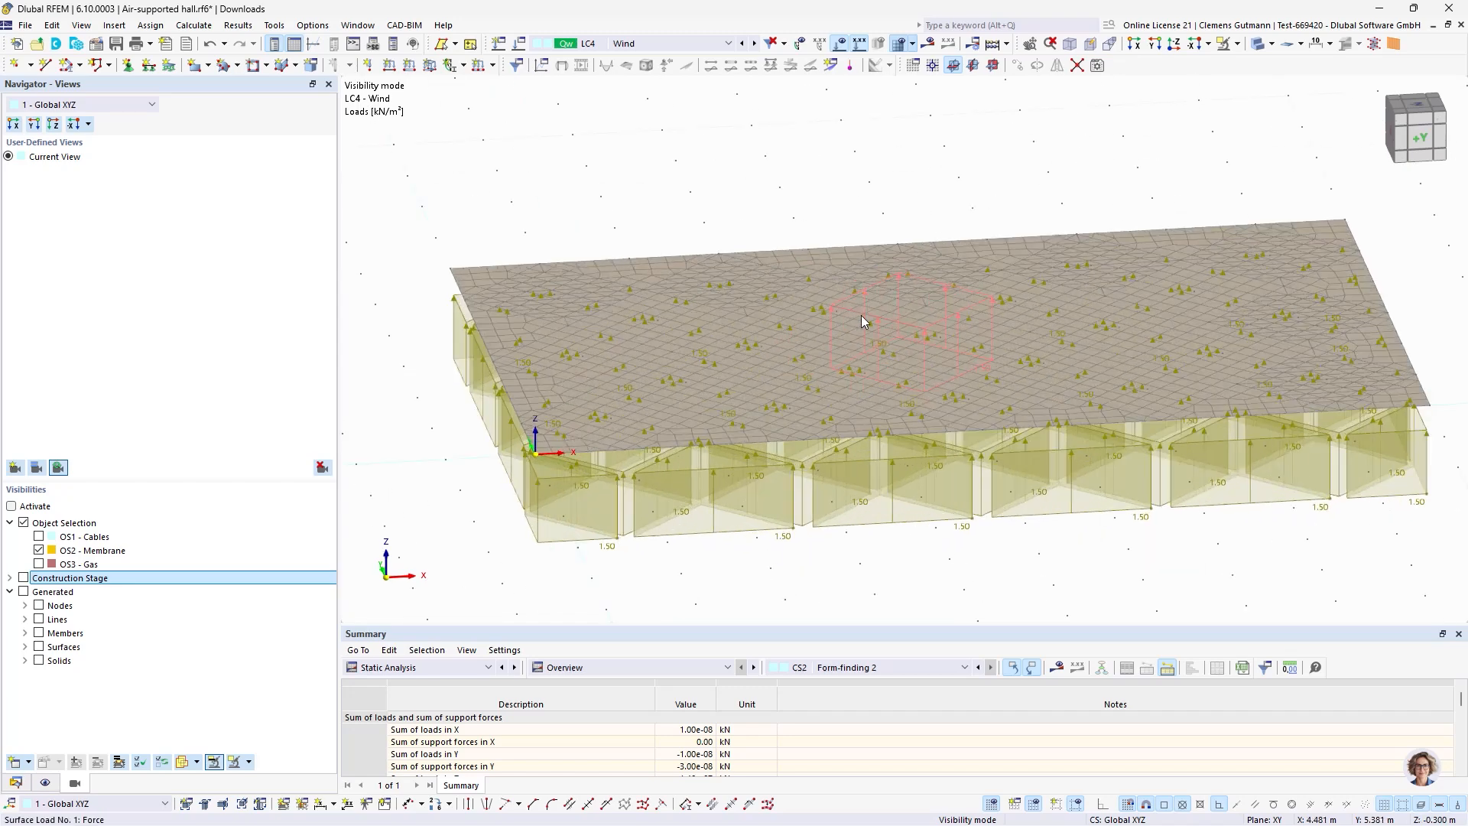
pyautogui.keyDown('ctrl'); pyautogui.moveTo(928, 537); pyautogui.dragTo(938, 567, button='middle'); pyautogui.keyUp('ctrl')
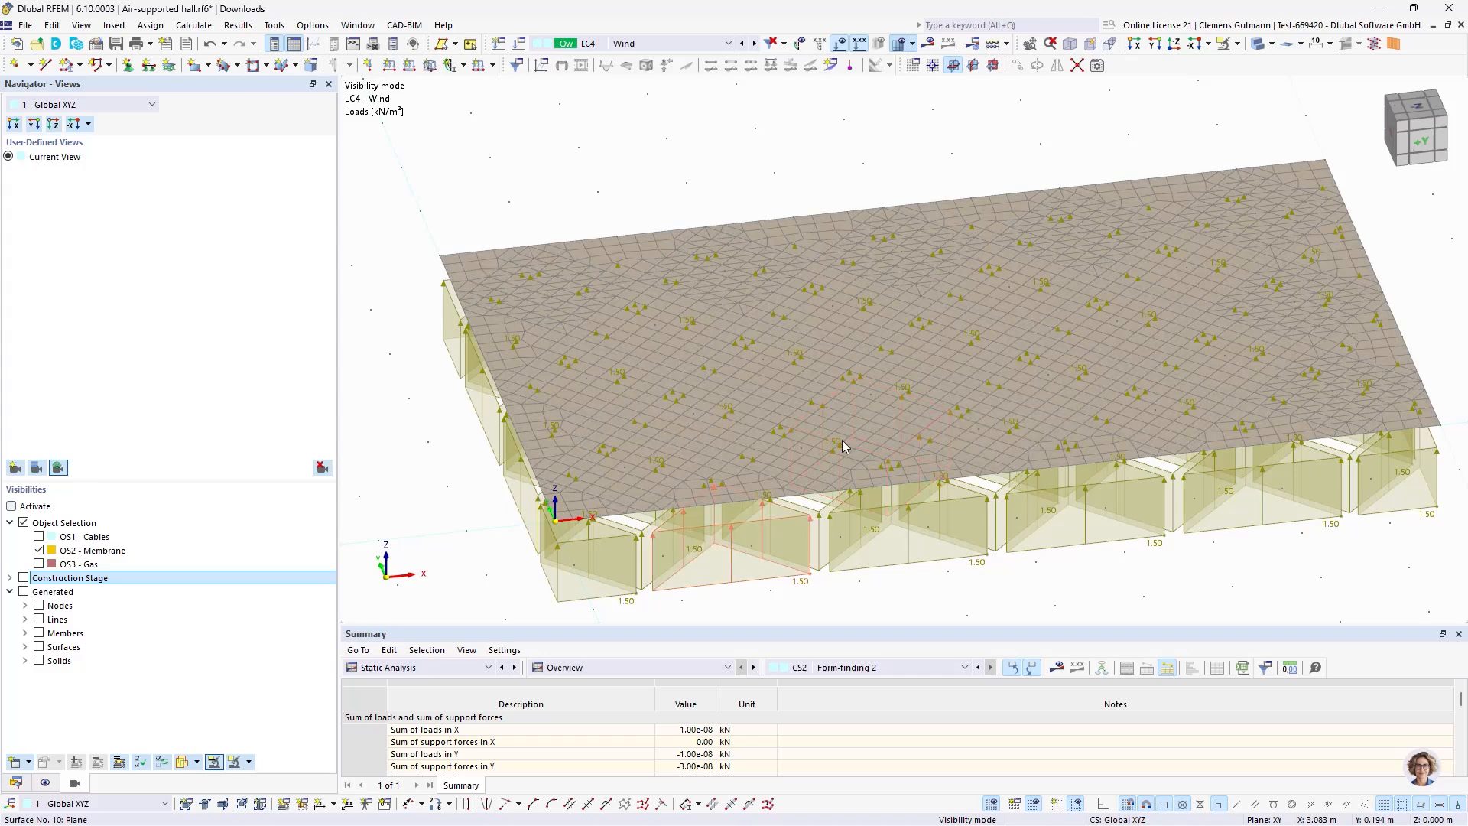
pyautogui.scroll(-3, 837, 409)
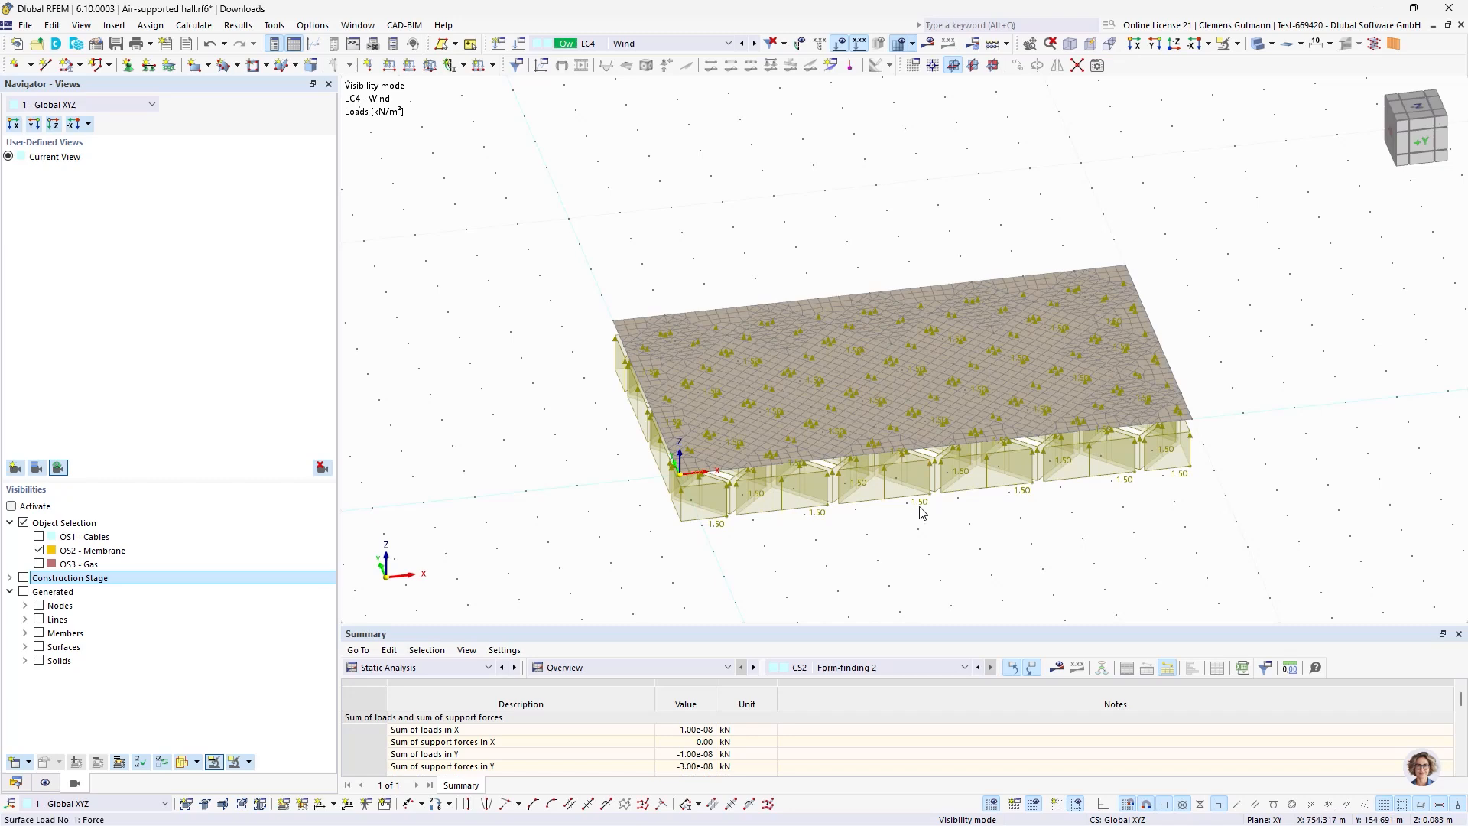
# Open the load cases and combinations settings and review the load cases and construction stage CS3 - Design.
pyautogui.click(16, 782)
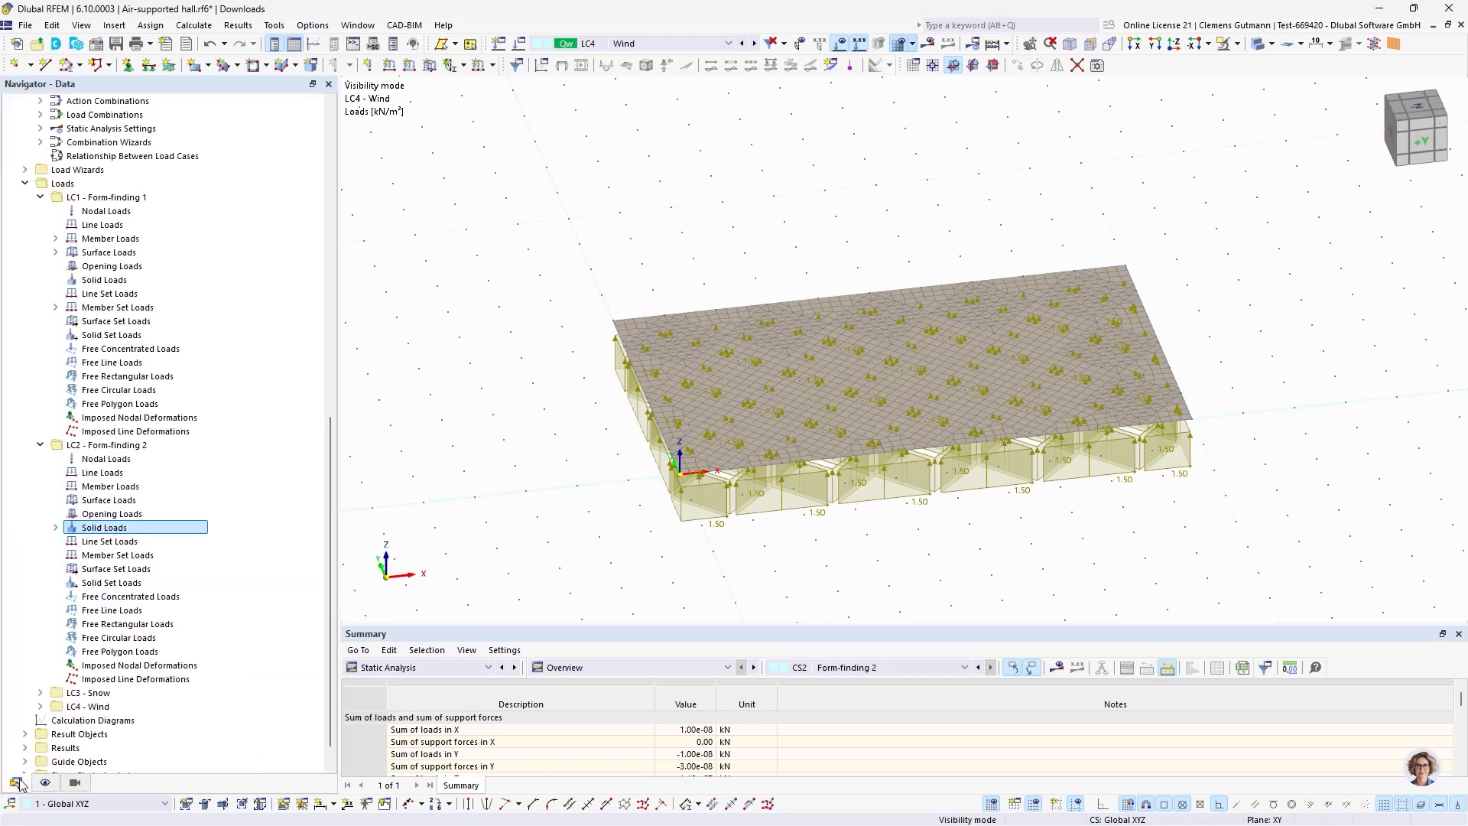
pyautogui.click(24, 390)
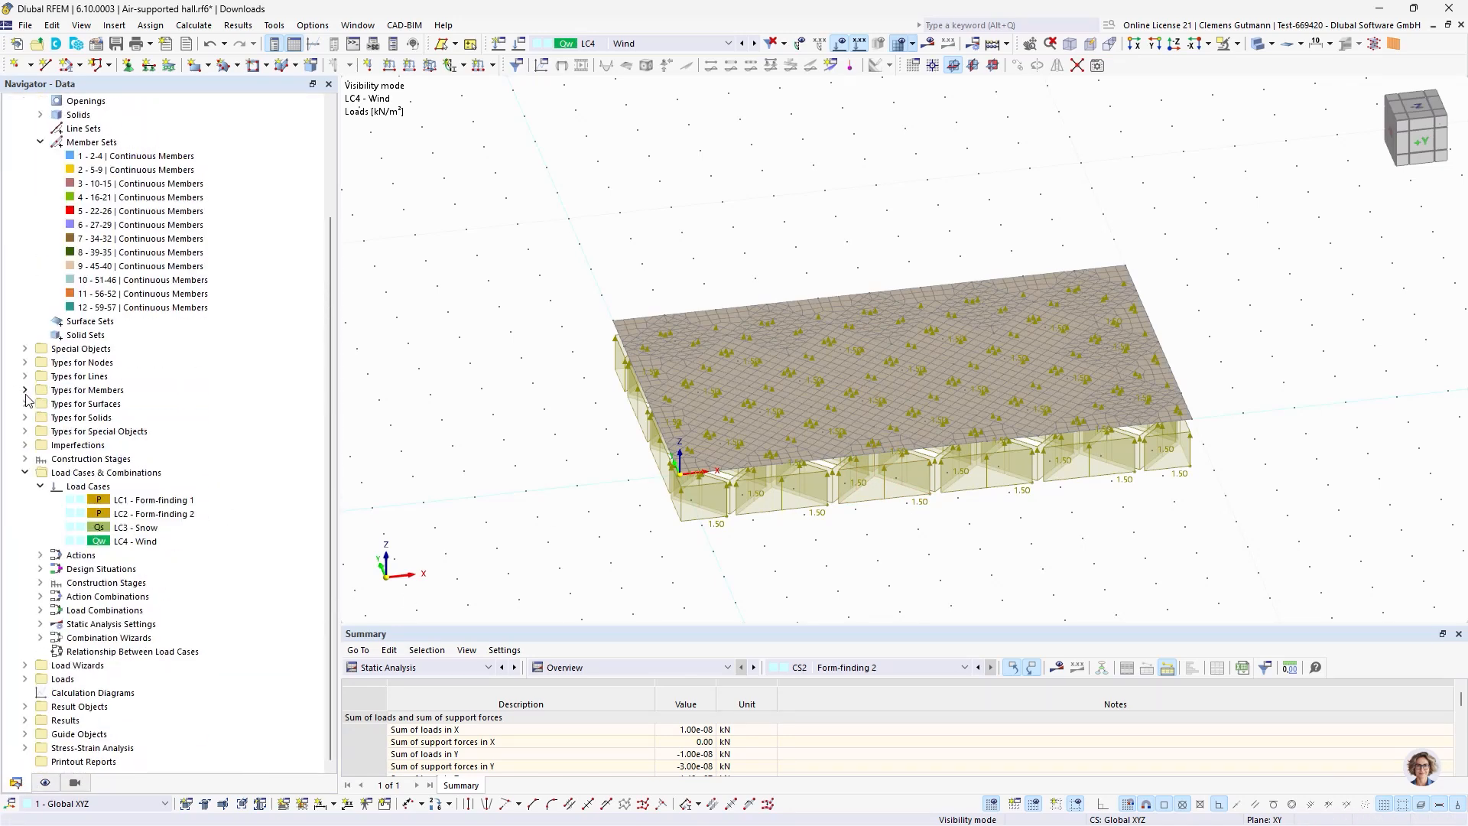
pyautogui.click(25, 472)
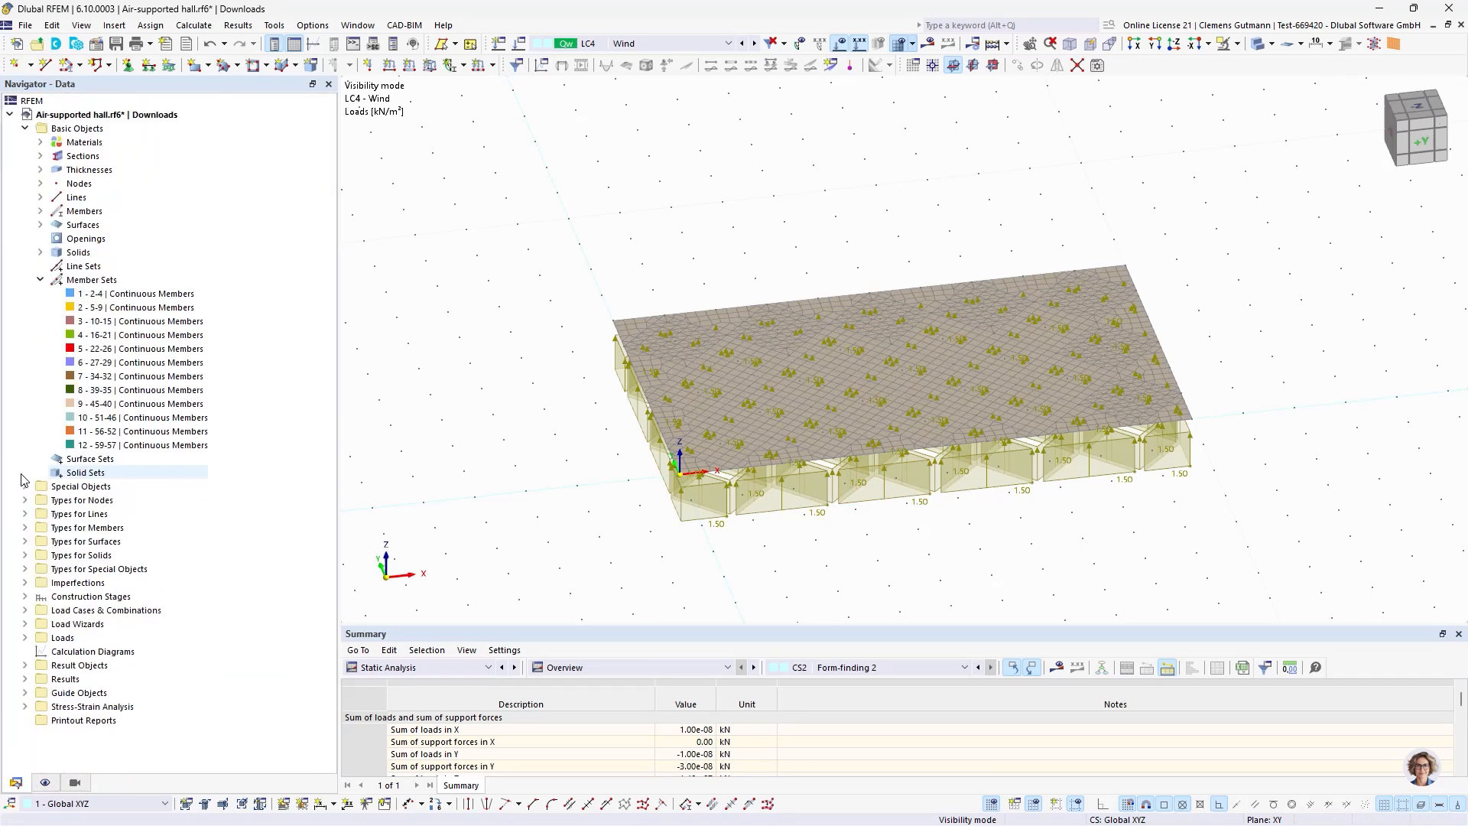
pyautogui.click(24, 610)
pyautogui.scroll(-4, 92, 604)
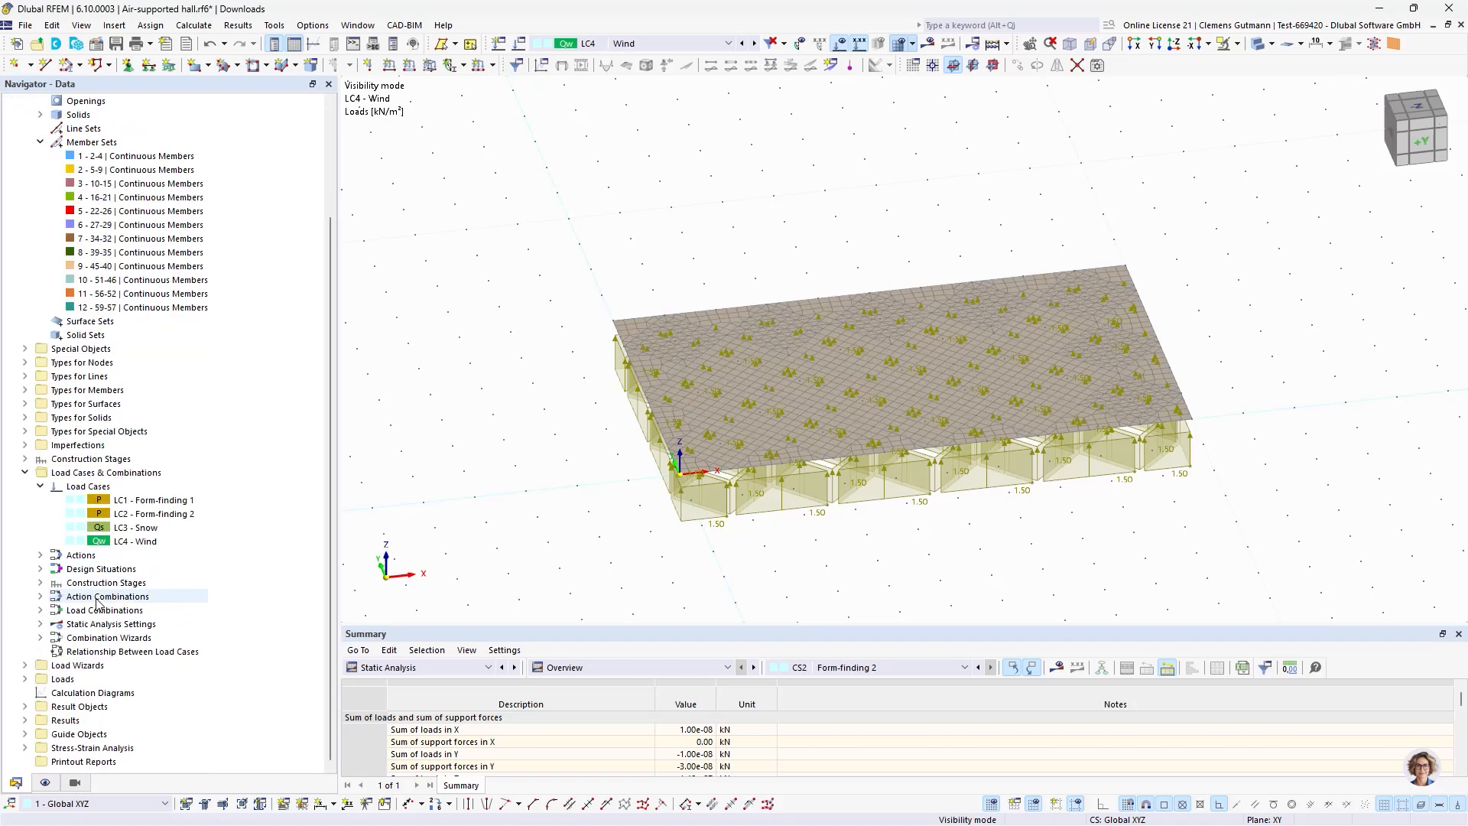
pyautogui.rightClick(91, 473)
pyautogui.click(145, 487)
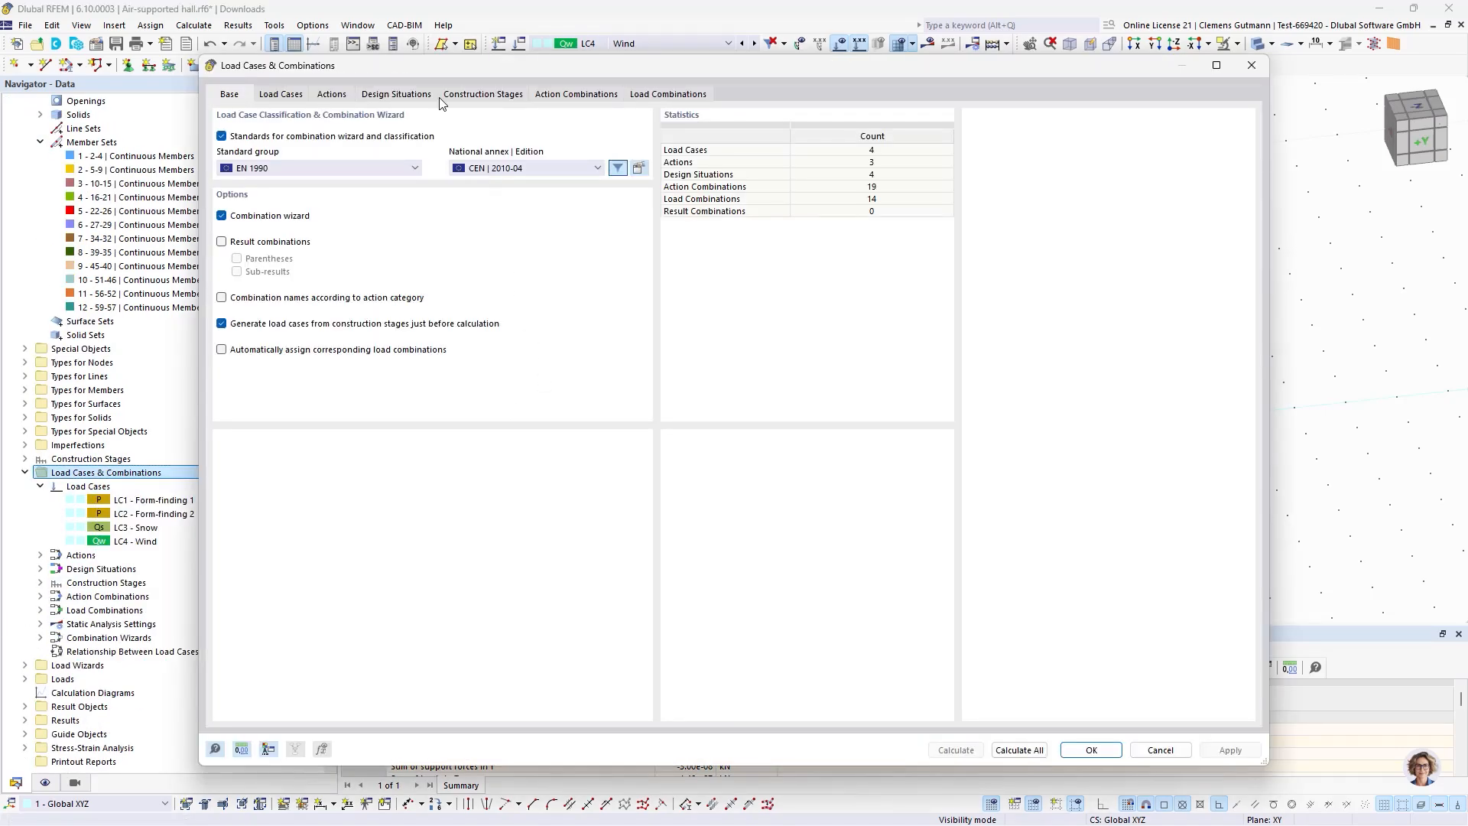
pyautogui.click(298, 96)
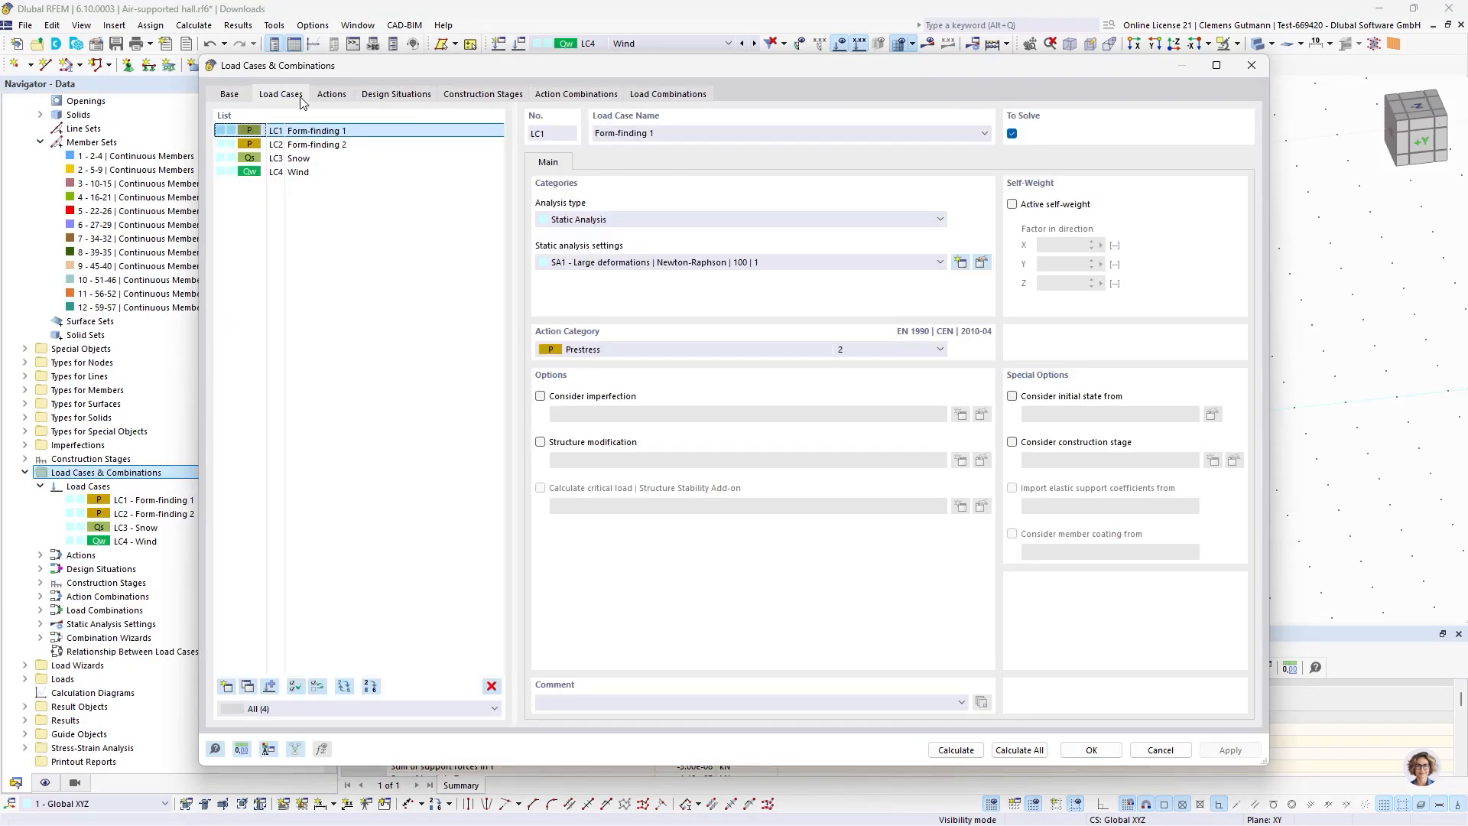
pyautogui.click(468, 95)
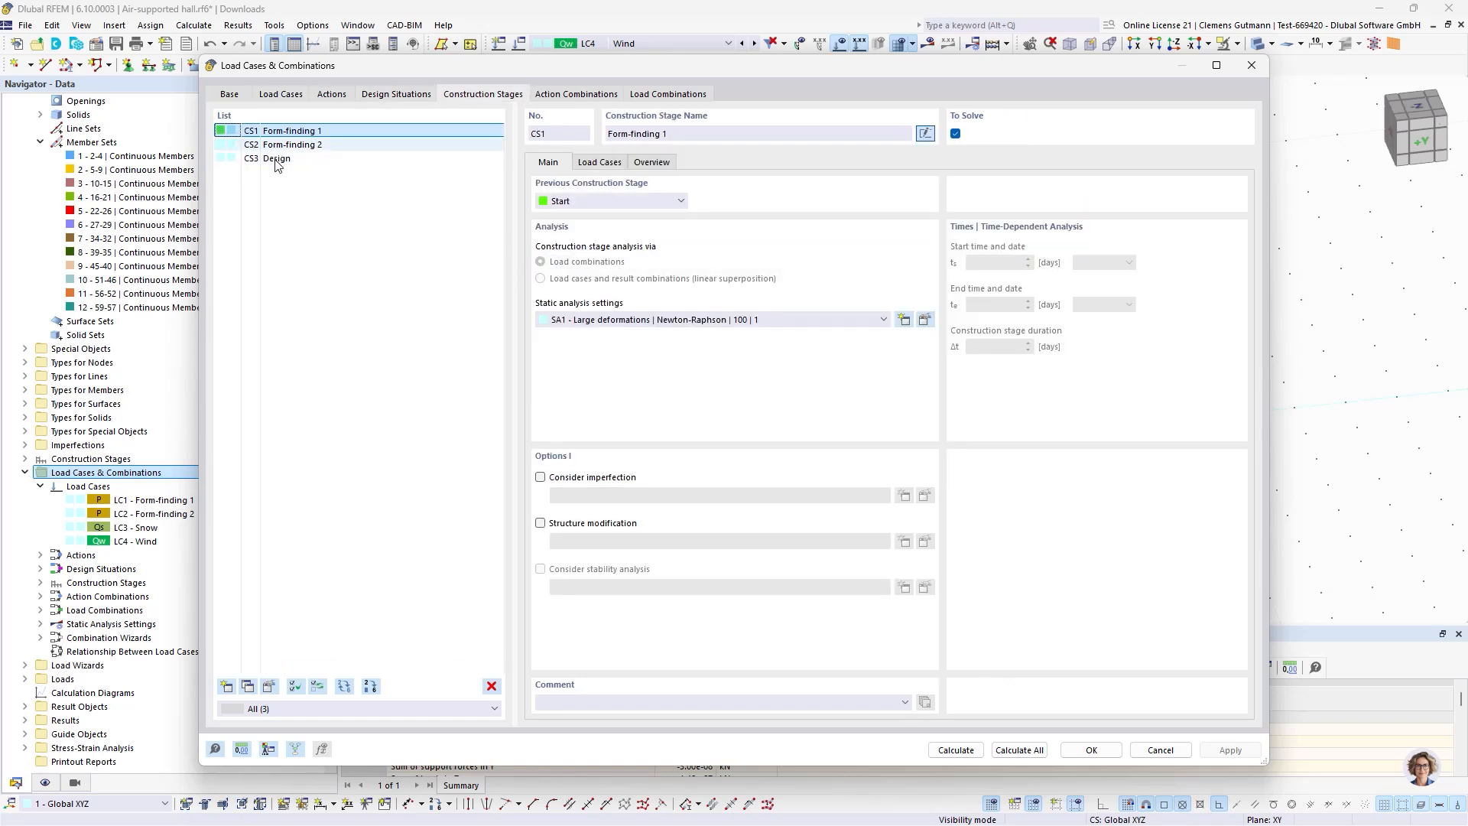
pyautogui.click(382, 159)
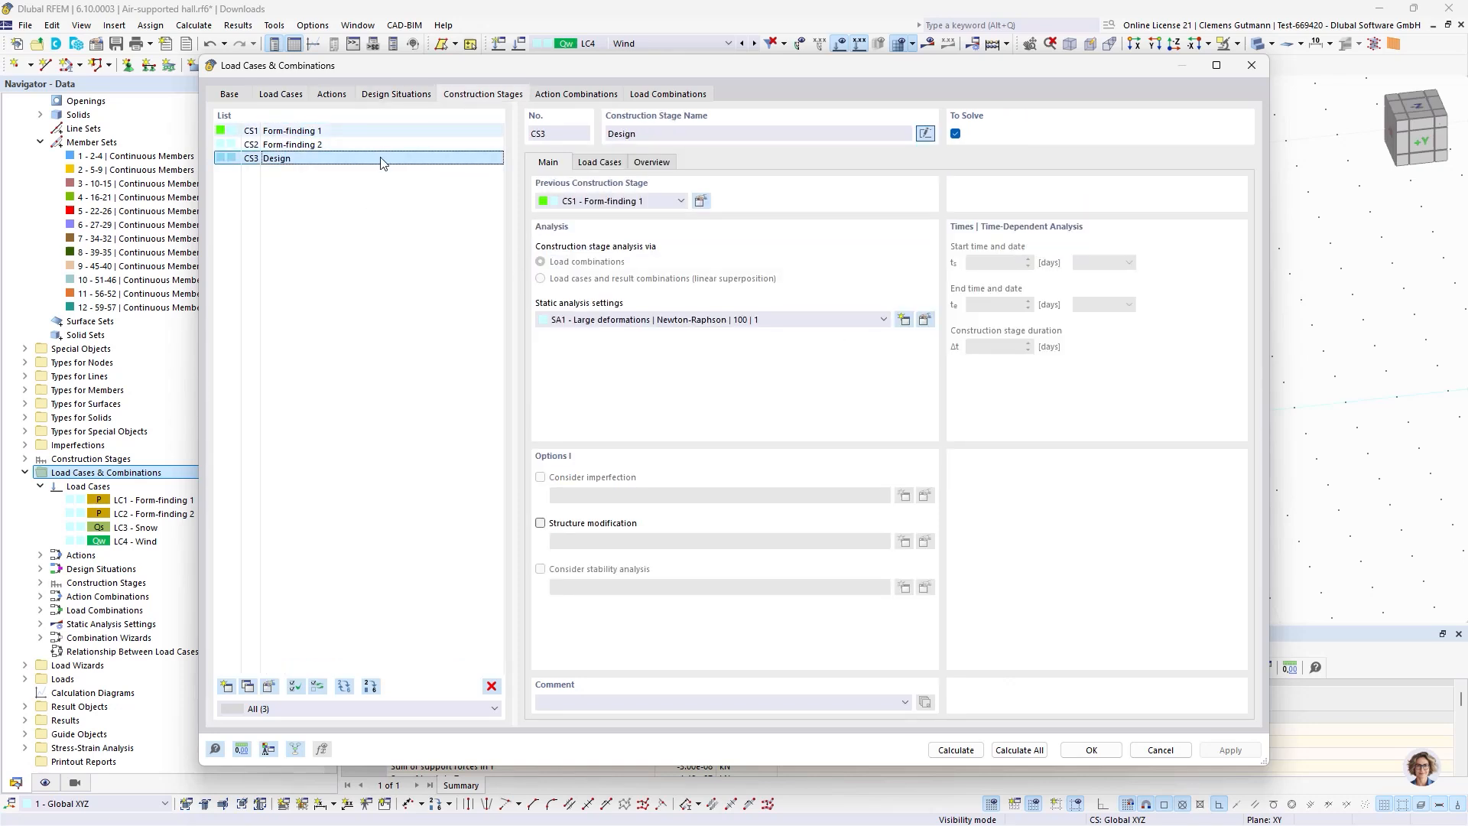
# Delete the existing design situations DS1 to DS4 and add a new design situation.
pyautogui.click(391, 94)
pyautogui.keyDown('shift'); pyautogui.click(323, 172); pyautogui.keyUp('shift')
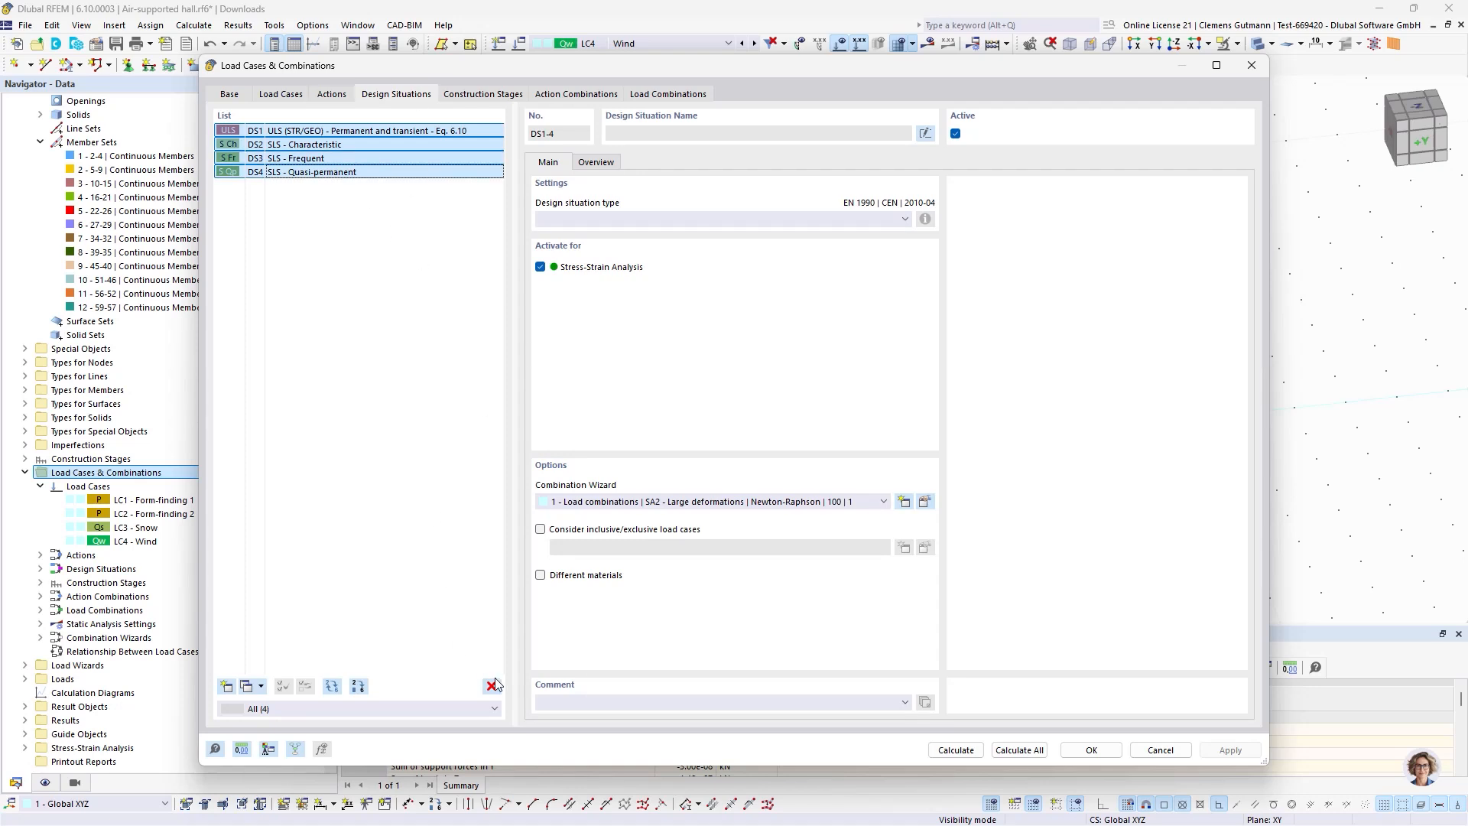
pyautogui.press('Delete')
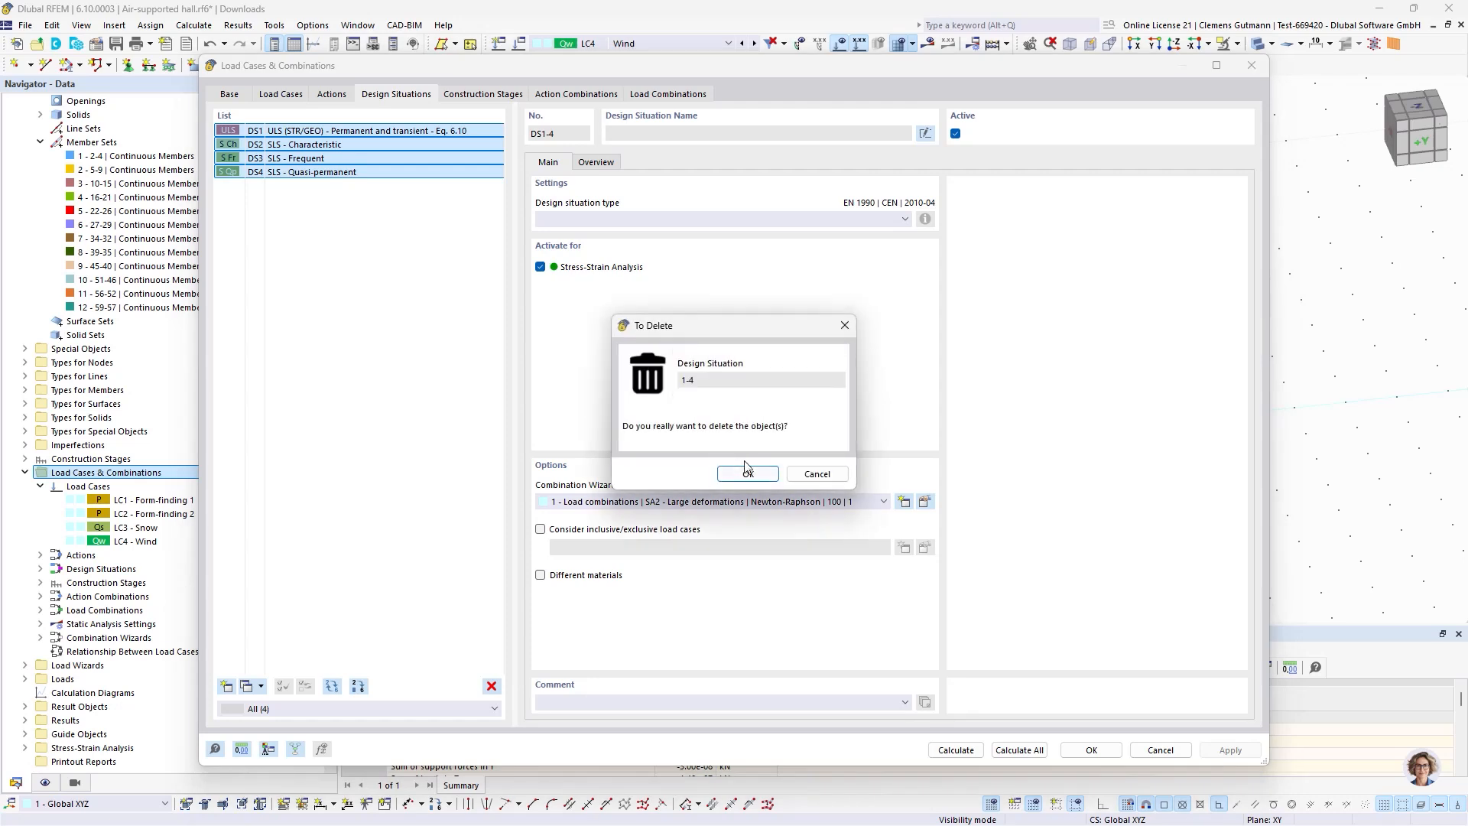
pyautogui.click(753, 470)
pyautogui.click(227, 685)
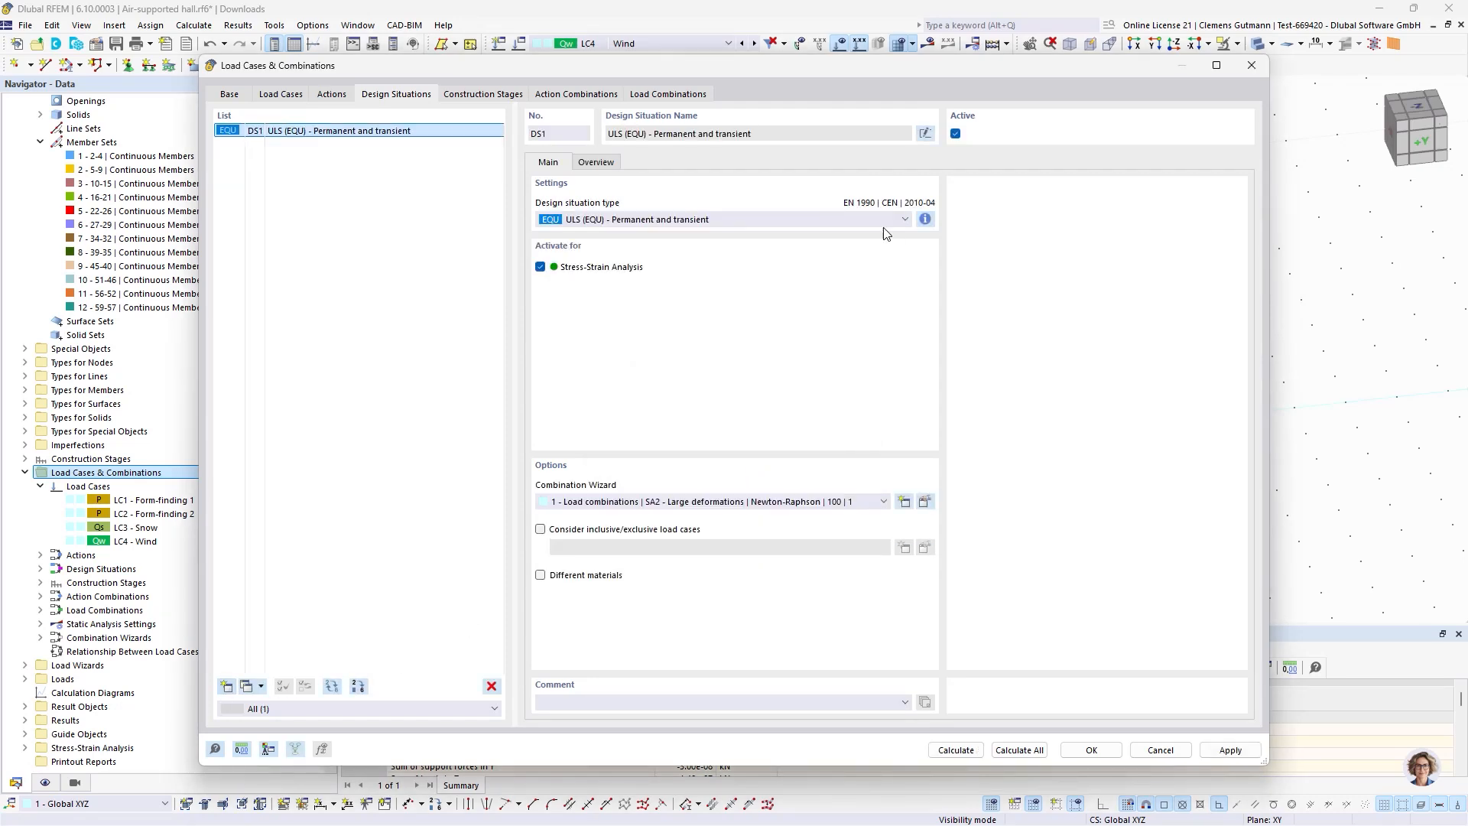
# Set the design situation type to SLS - Characteristic and make combination wizard 1 consider an initial state.
pyautogui.click(684, 220)
pyautogui.click(628, 357)
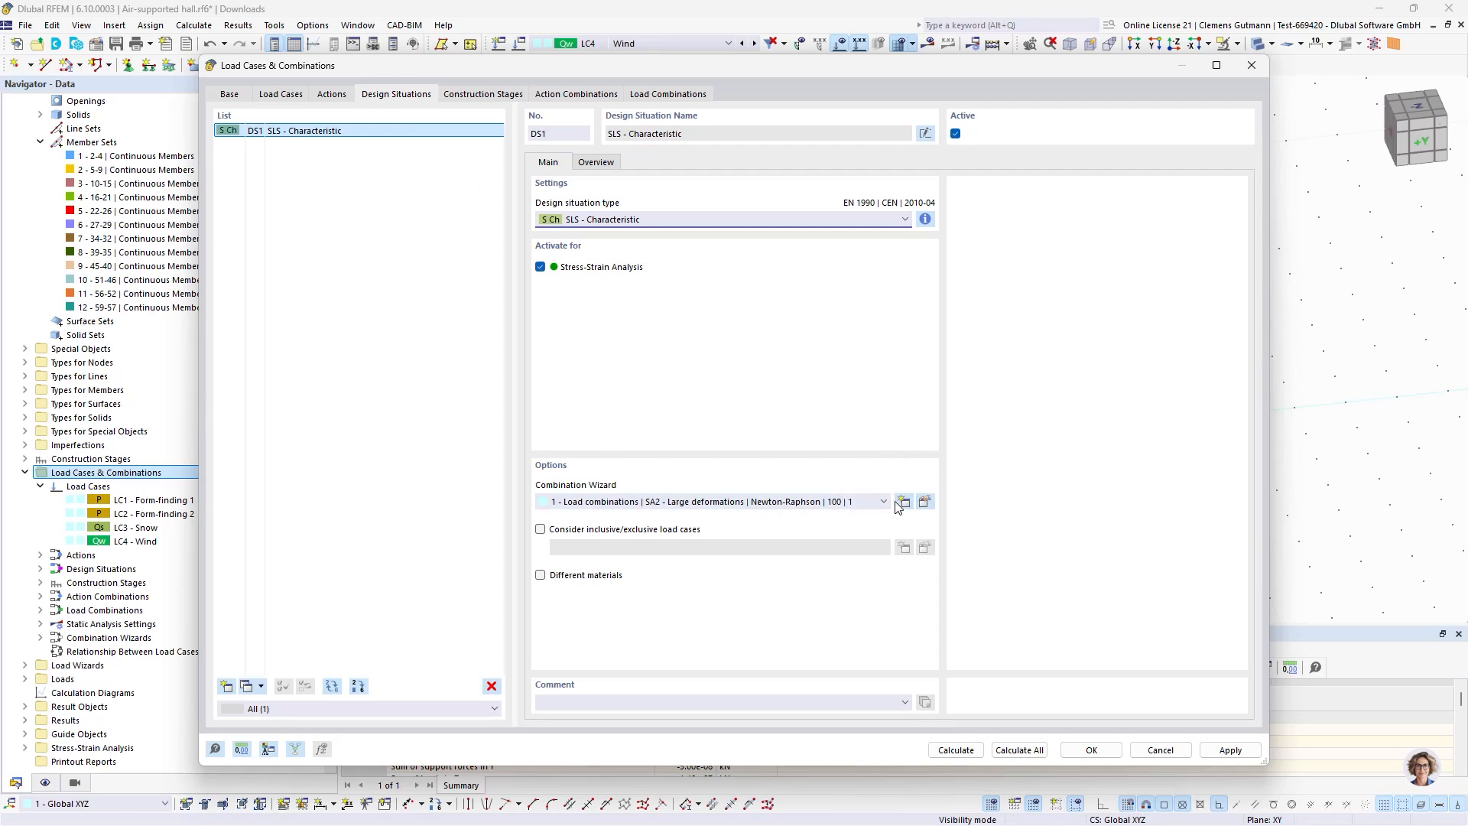
pyautogui.click(925, 501)
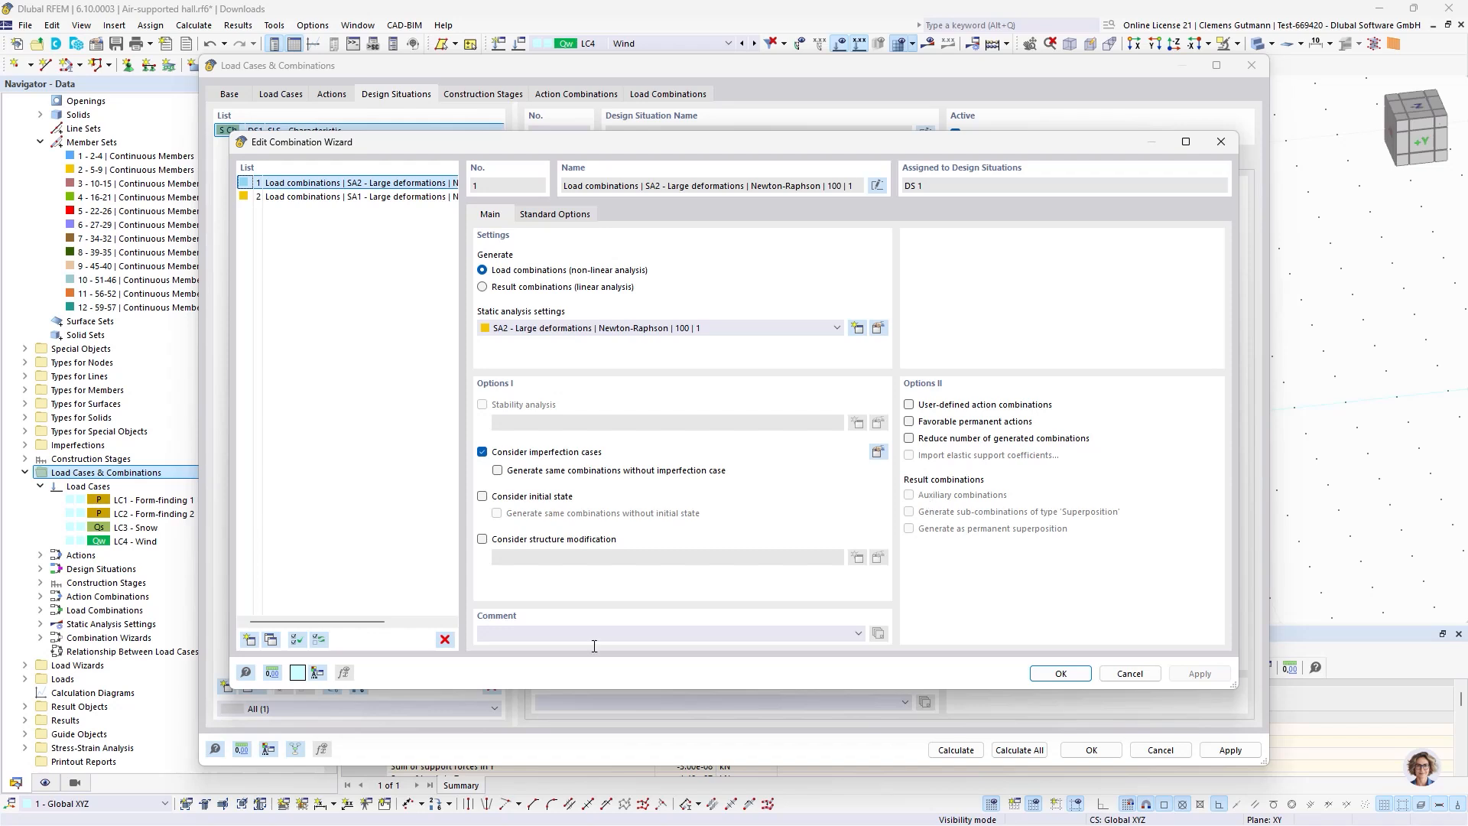
pyautogui.click(493, 499)
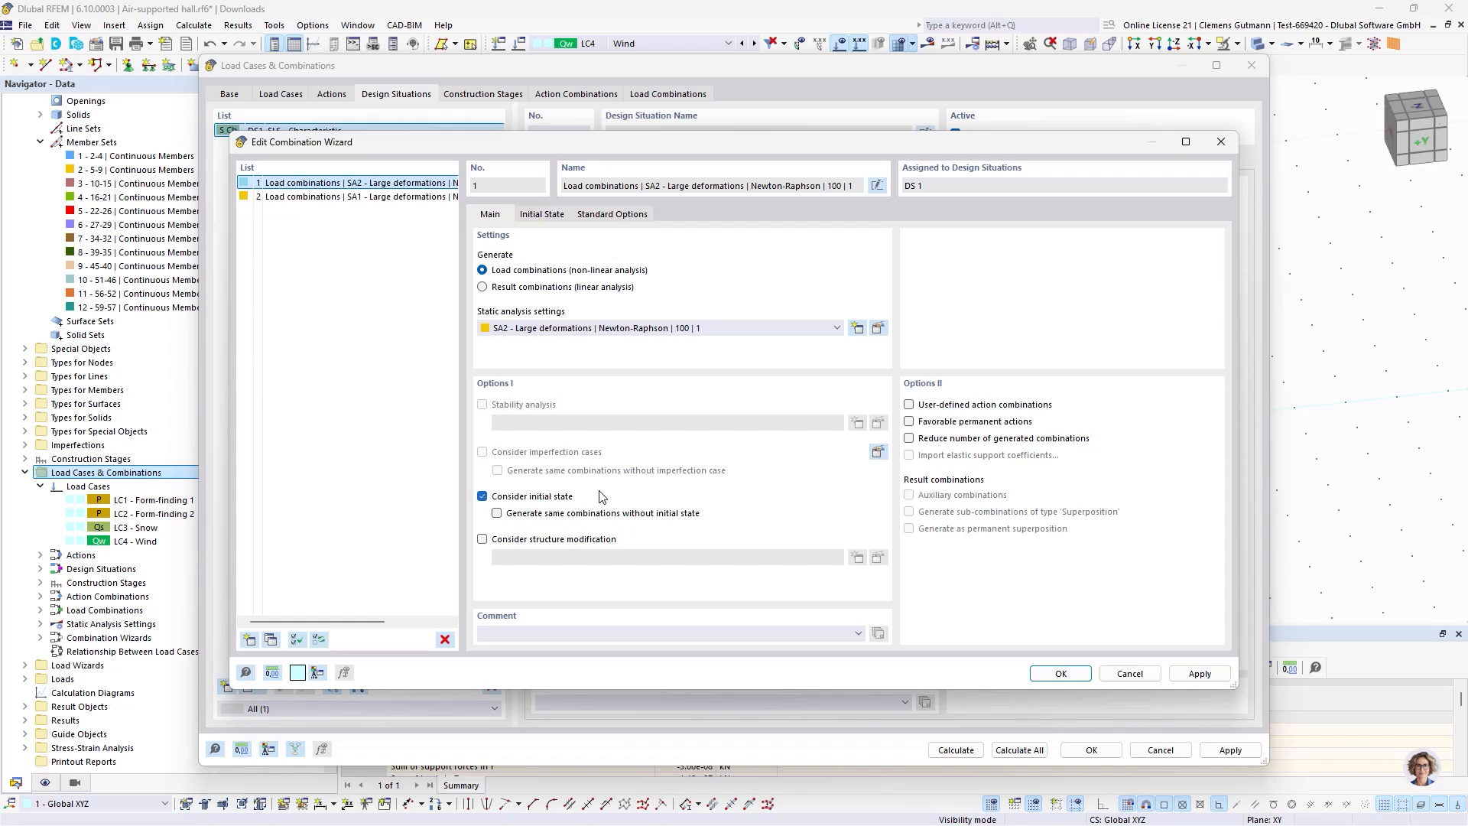
# Assign construction stage CS3 - Design as the initial state of combination wizard 1 and confirm the load case and combination settings.
pyautogui.click(562, 218)
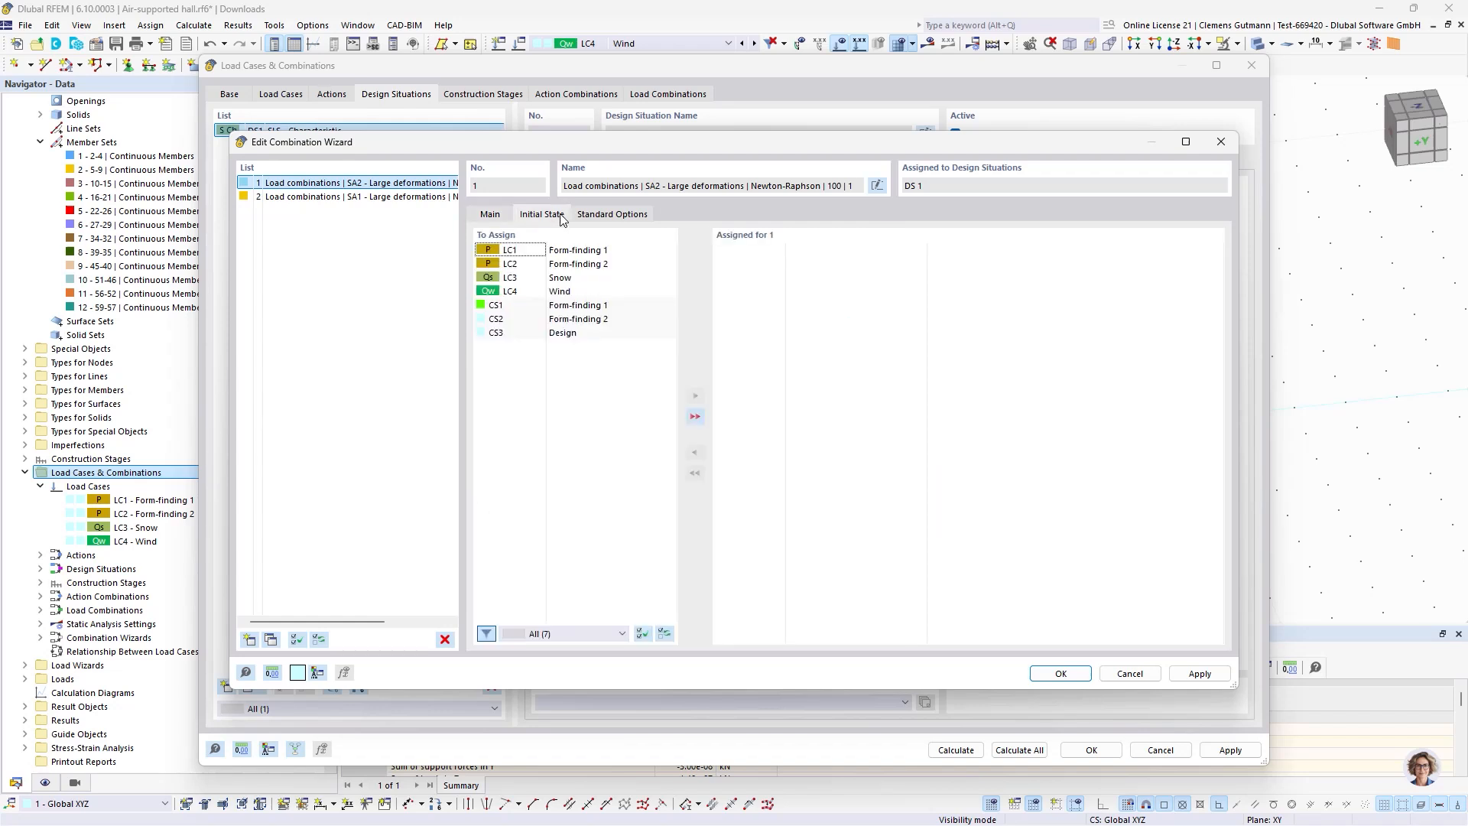
pyautogui.click(539, 333)
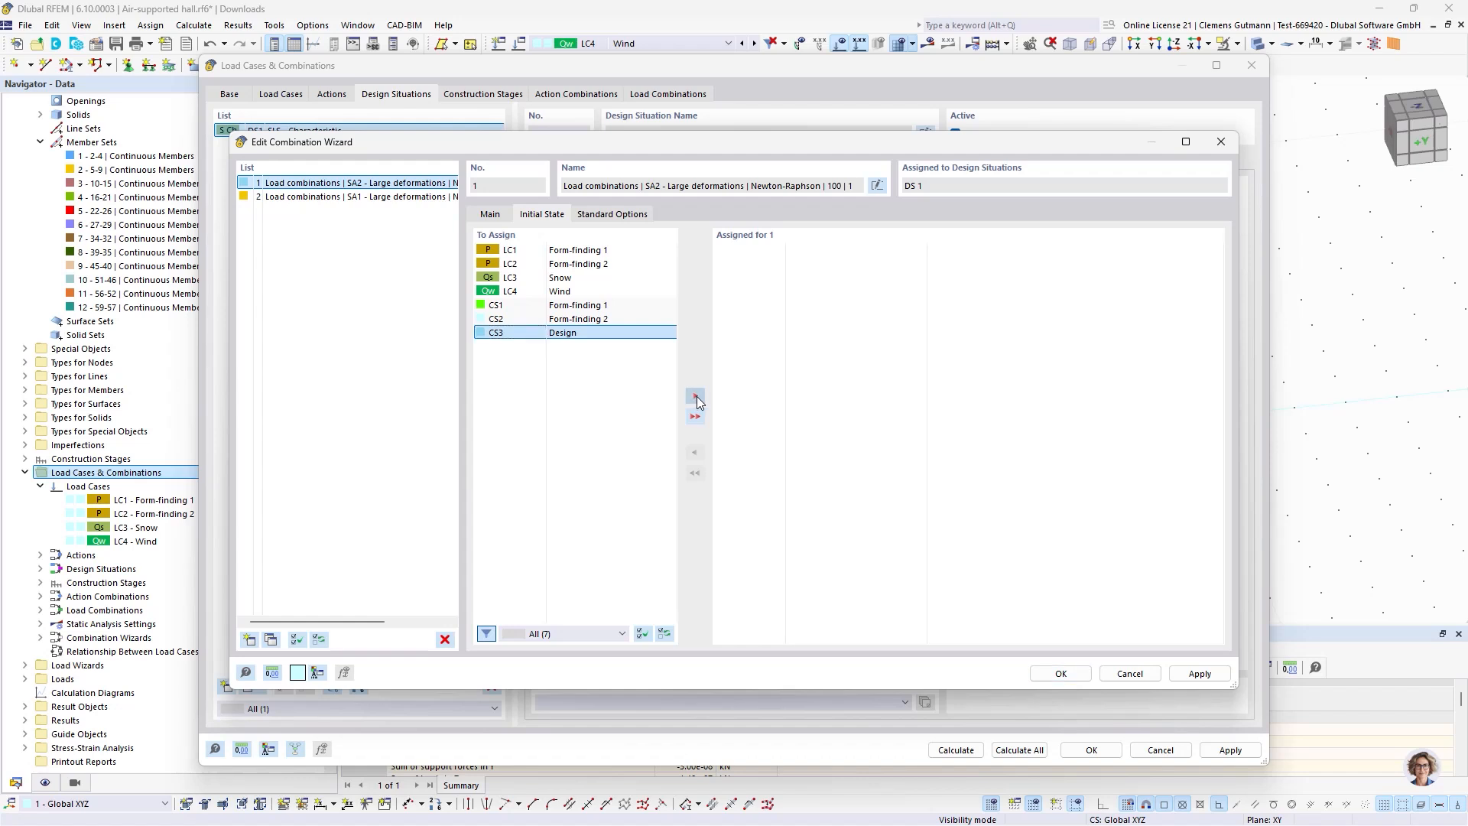
pyautogui.click(695, 396)
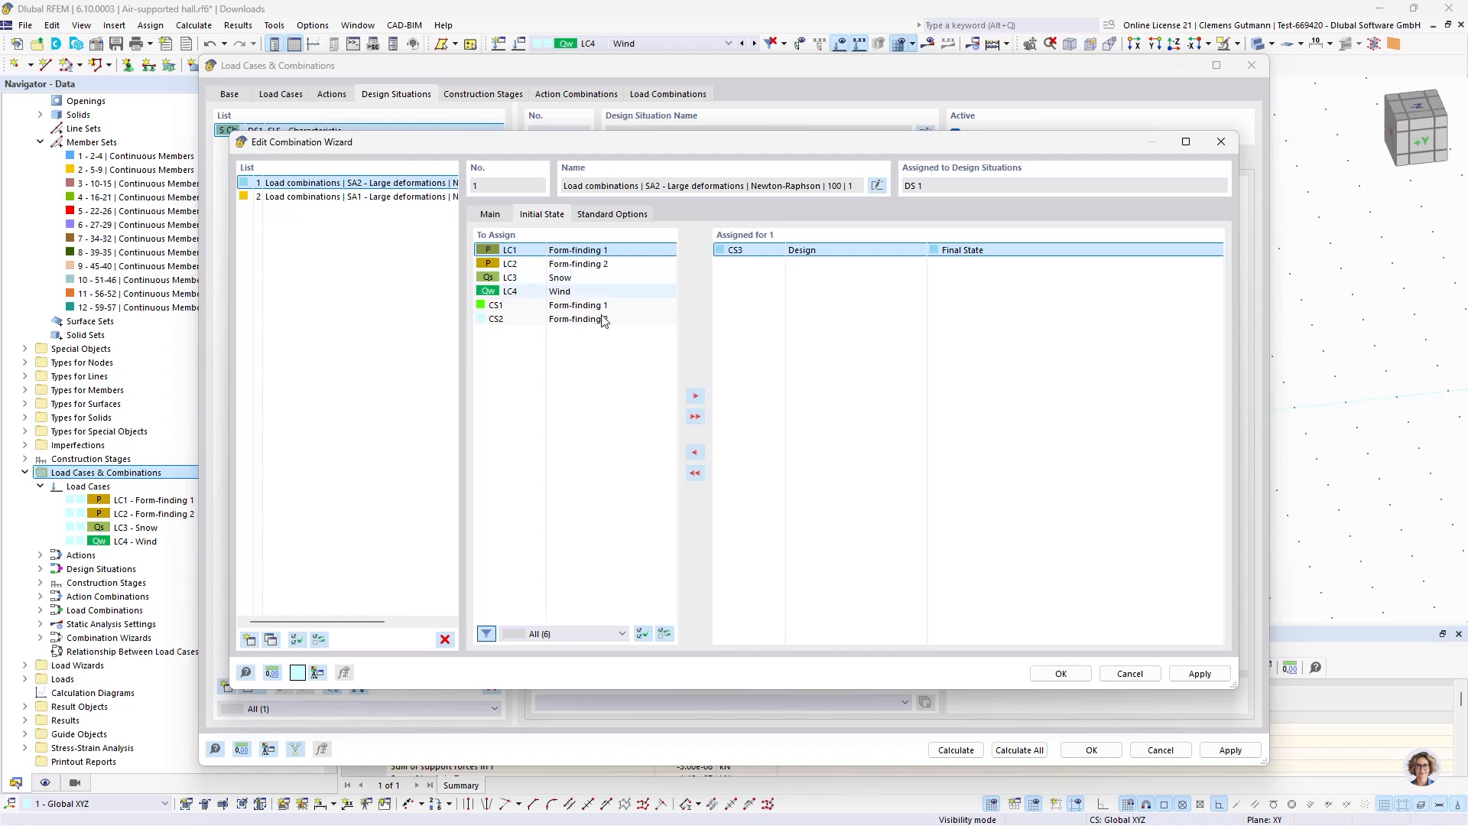
pyautogui.click(495, 306)
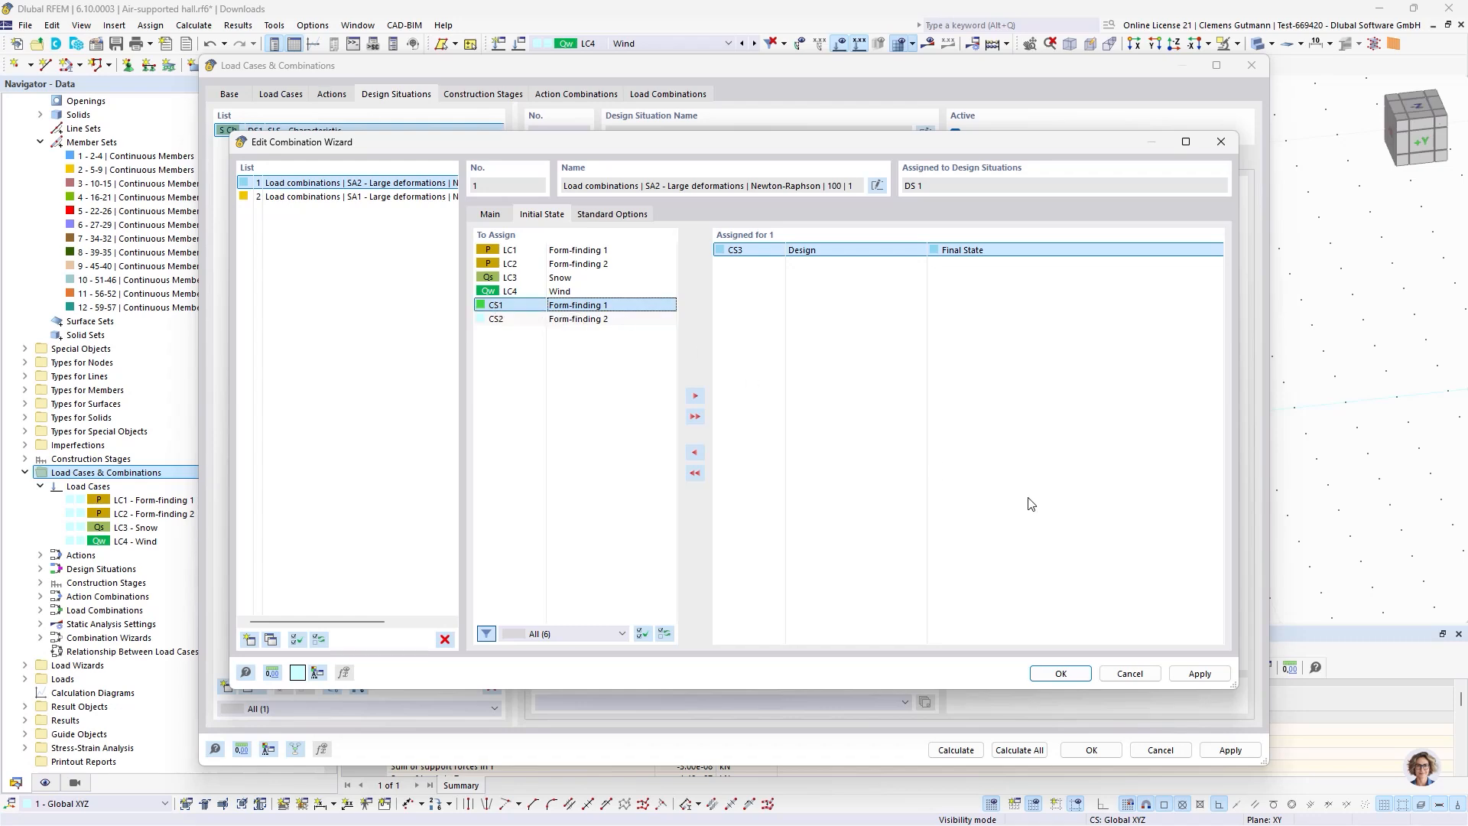
pyautogui.click(1061, 673)
pyautogui.click(1091, 749)
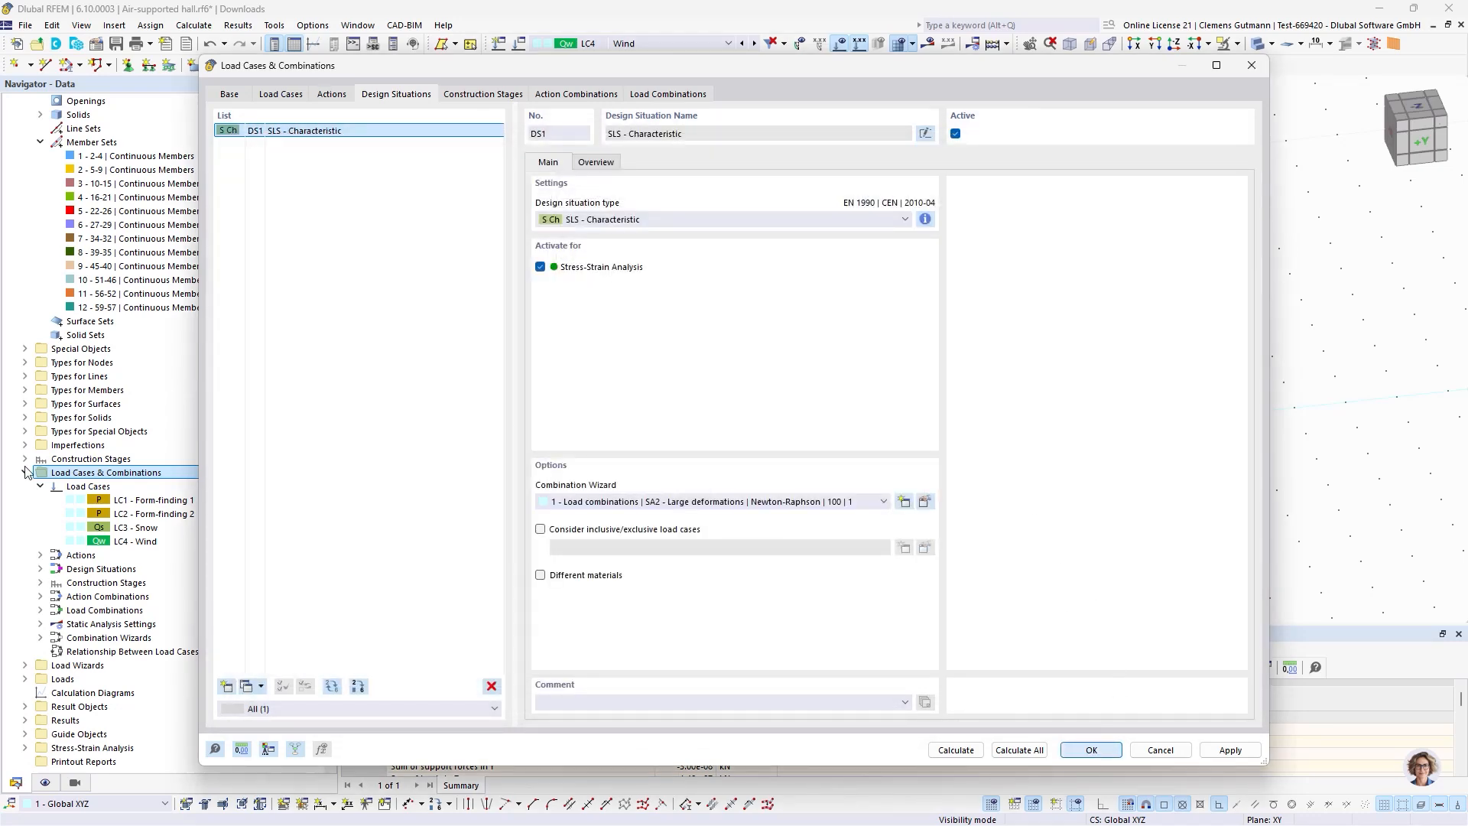
pyautogui.click(25, 459)
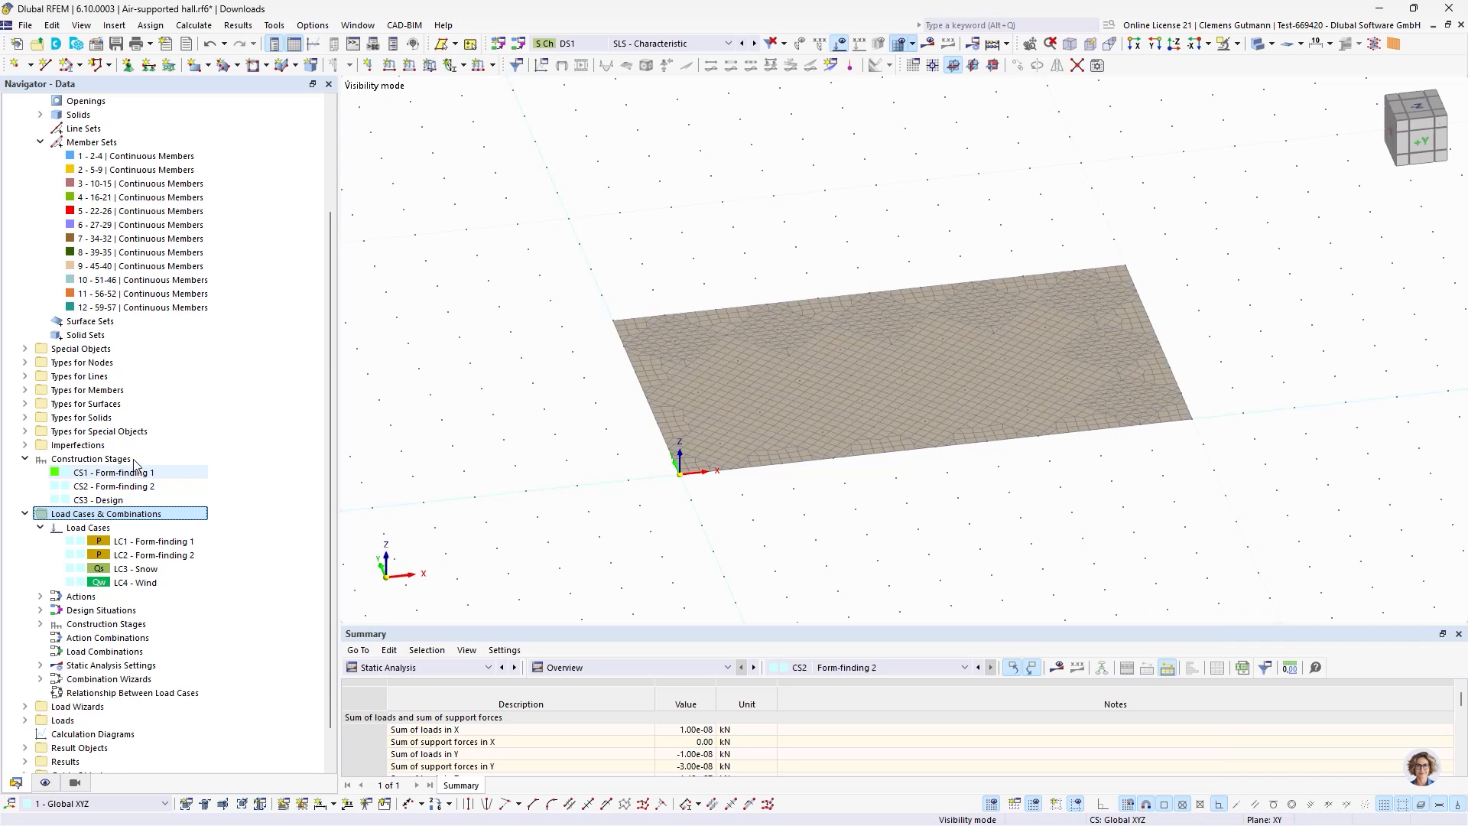
pyautogui.click(138, 460)
pyautogui.rightClick(159, 466)
pyautogui.click(222, 470)
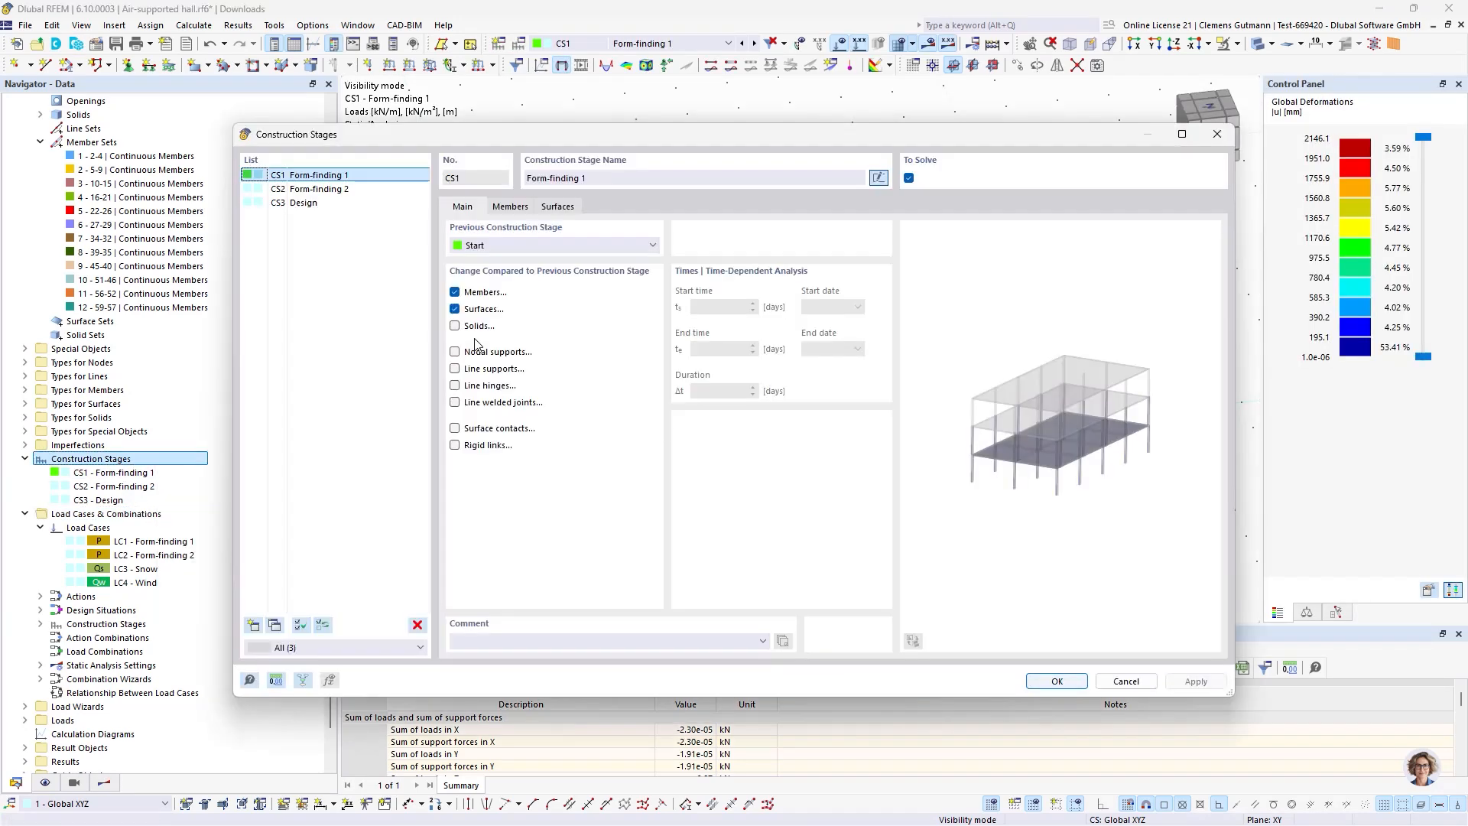
pyautogui.click(254, 625)
pyautogui.click(493, 247)
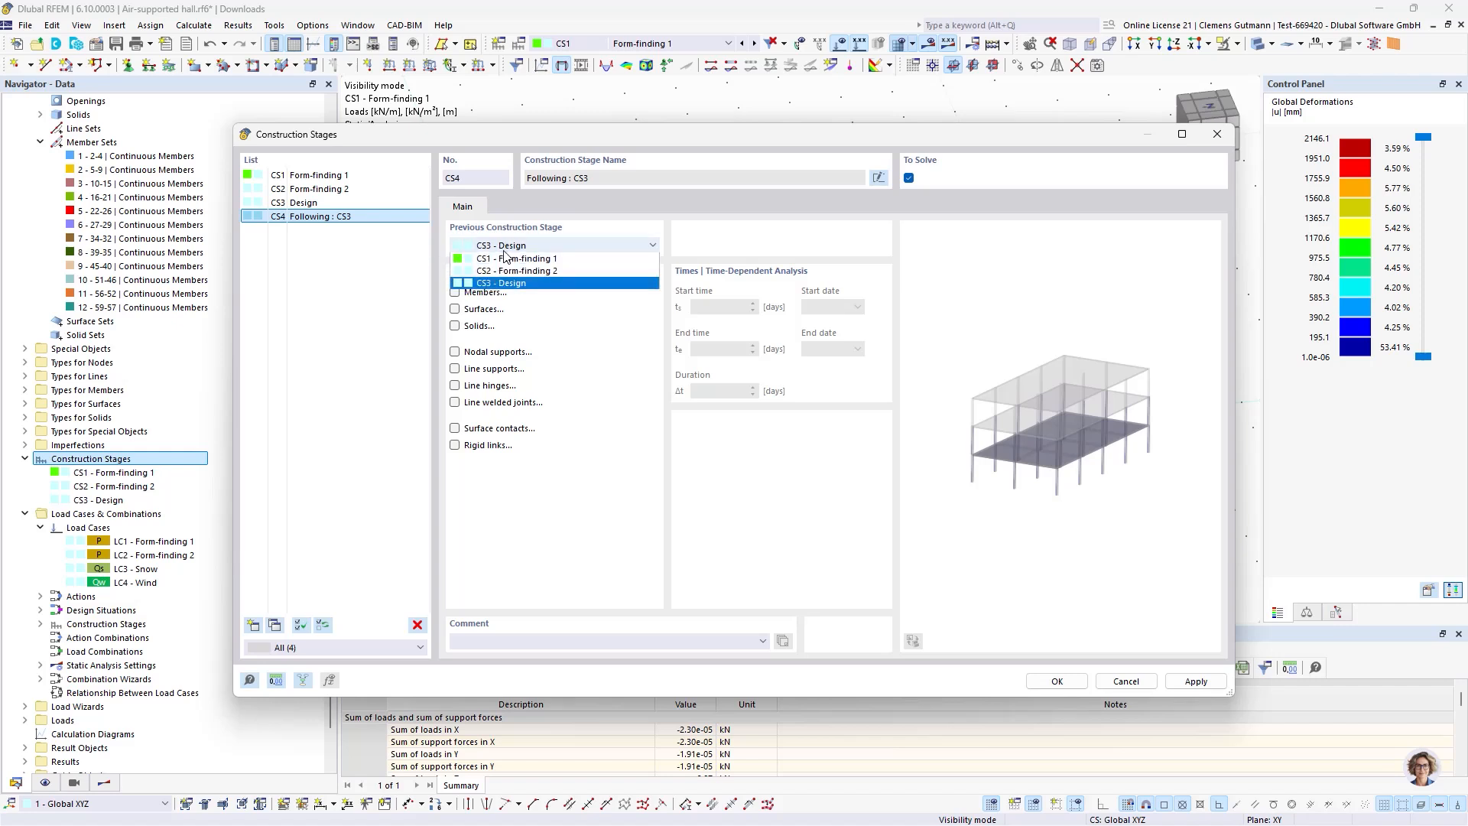
pyautogui.click(497, 260)
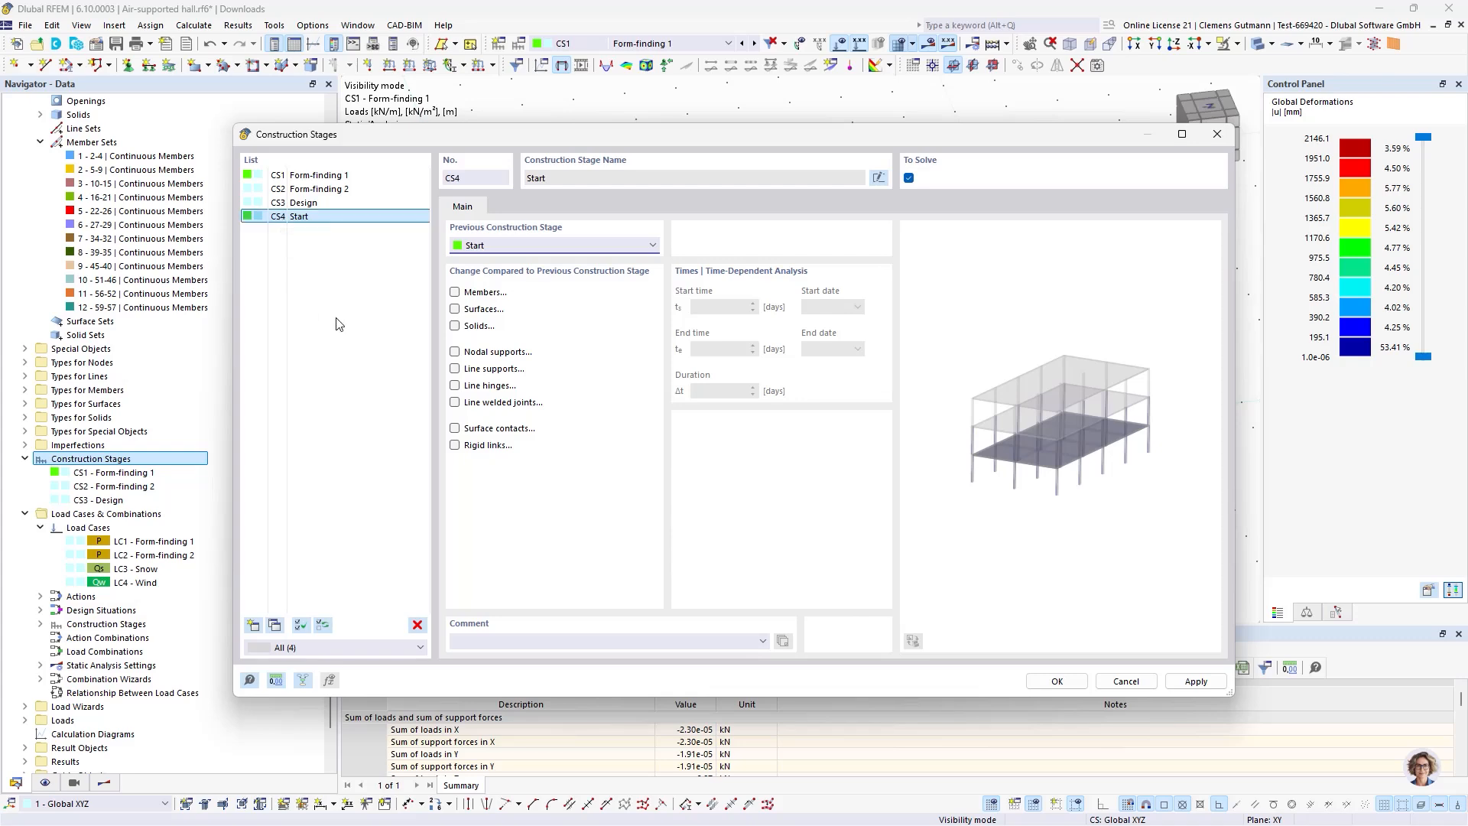
pyautogui.click(1121, 680)
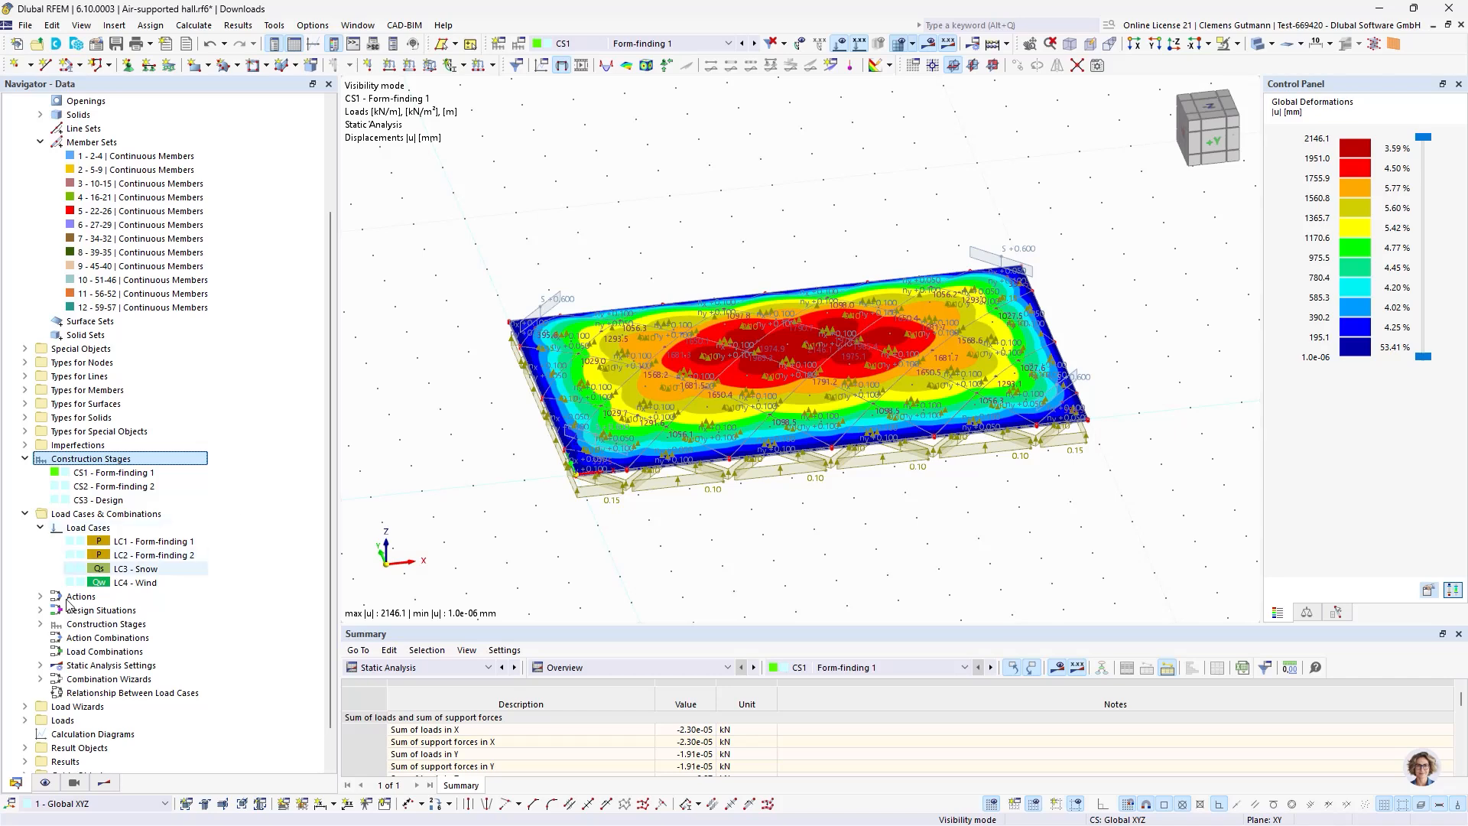
# Open construction stage CS1 - Form-finding 1 in the load cases and combinations settings and review its assigned load cases.
pyautogui.click(40, 624)
pyautogui.click(107, 637)
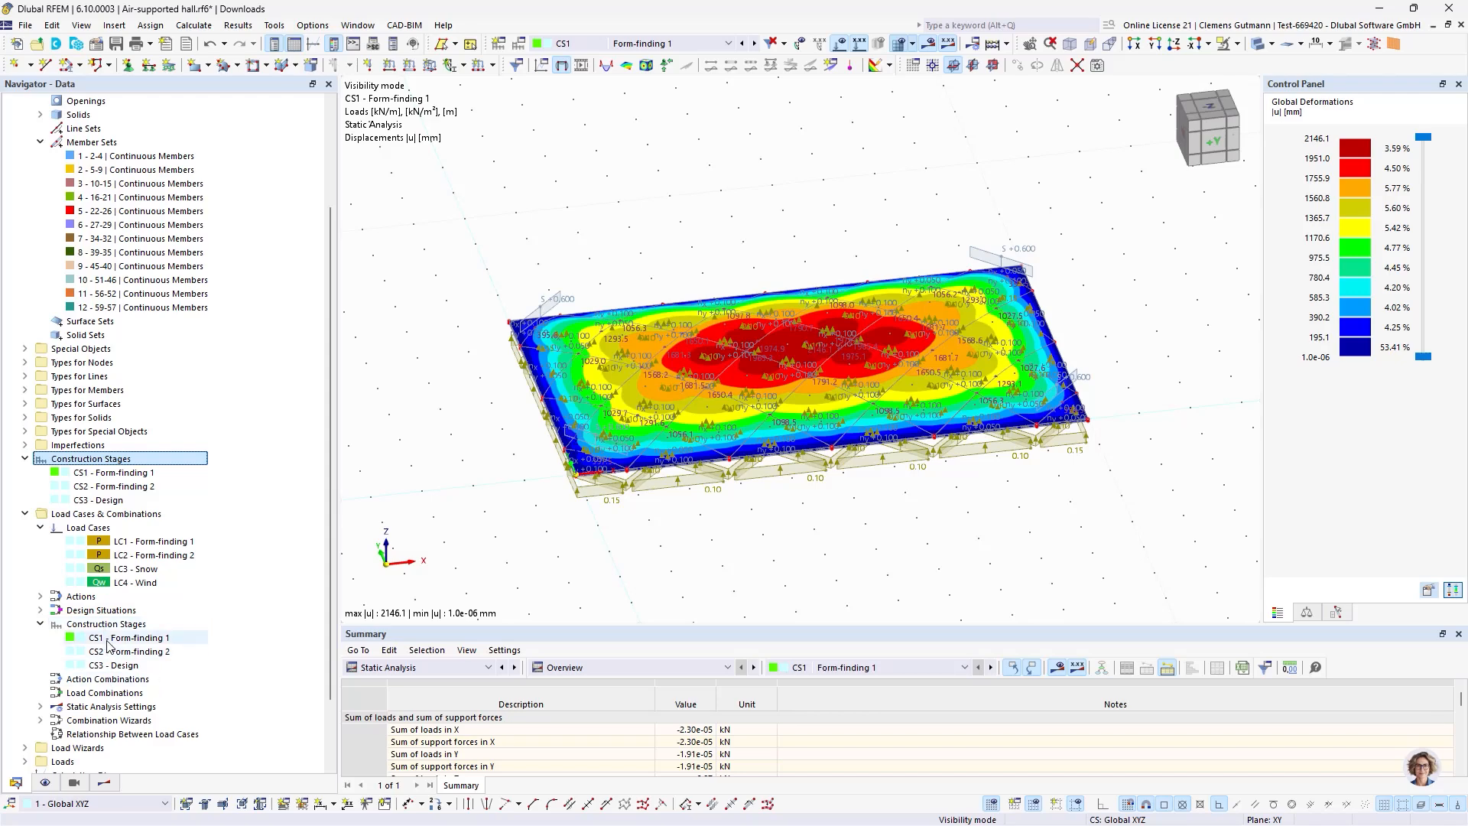
pyautogui.rightClick(108, 642)
pyautogui.click(94, 648)
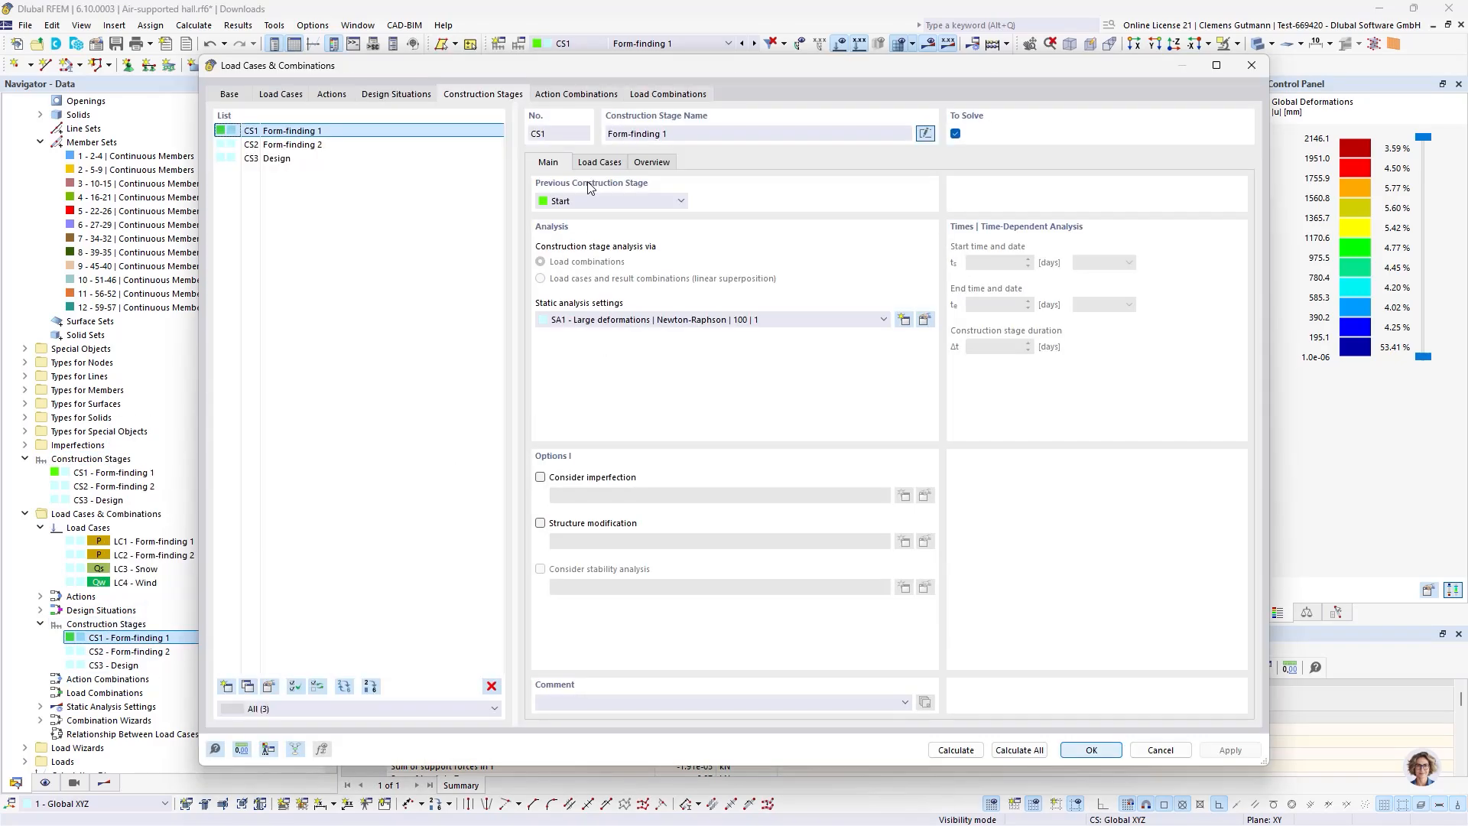
pyautogui.click(600, 163)
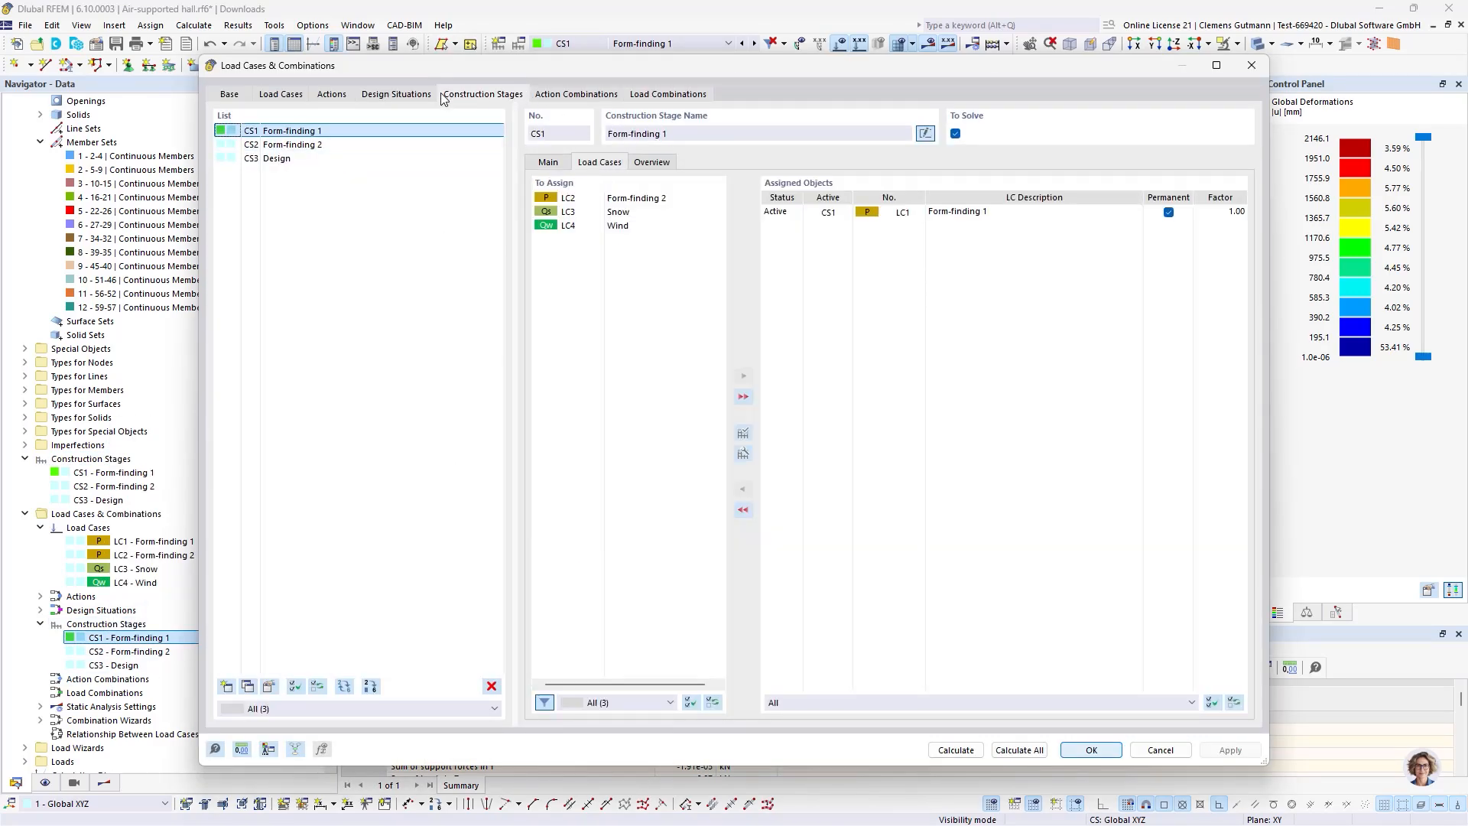
# Review the main settings and initial state assignment of the combination wizard used by the SLS - Characteristic design situation.
pyautogui.click(396, 94)
pyautogui.click(925, 499)
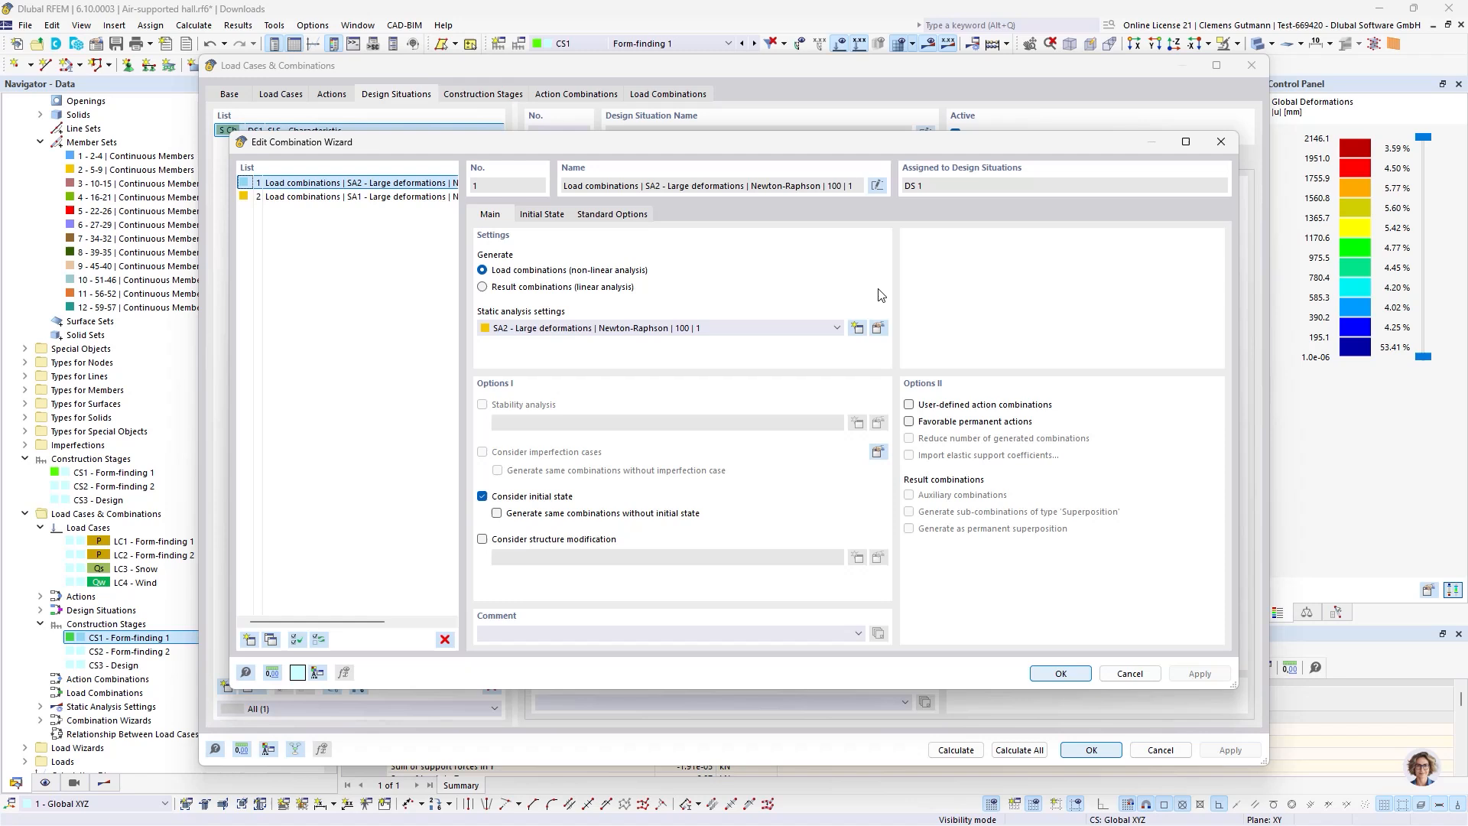
pyautogui.click(541, 219)
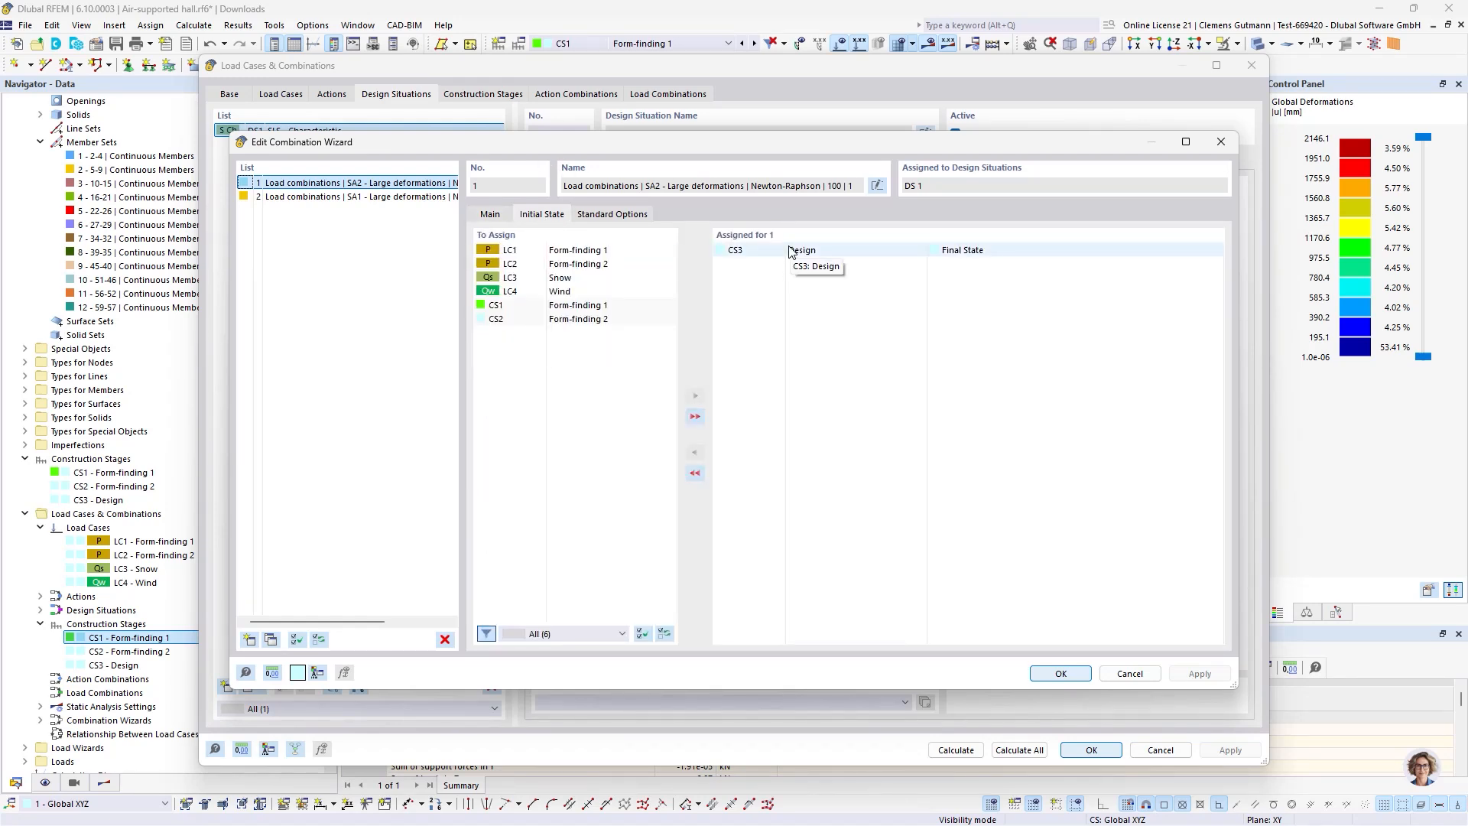
pyautogui.click(500, 219)
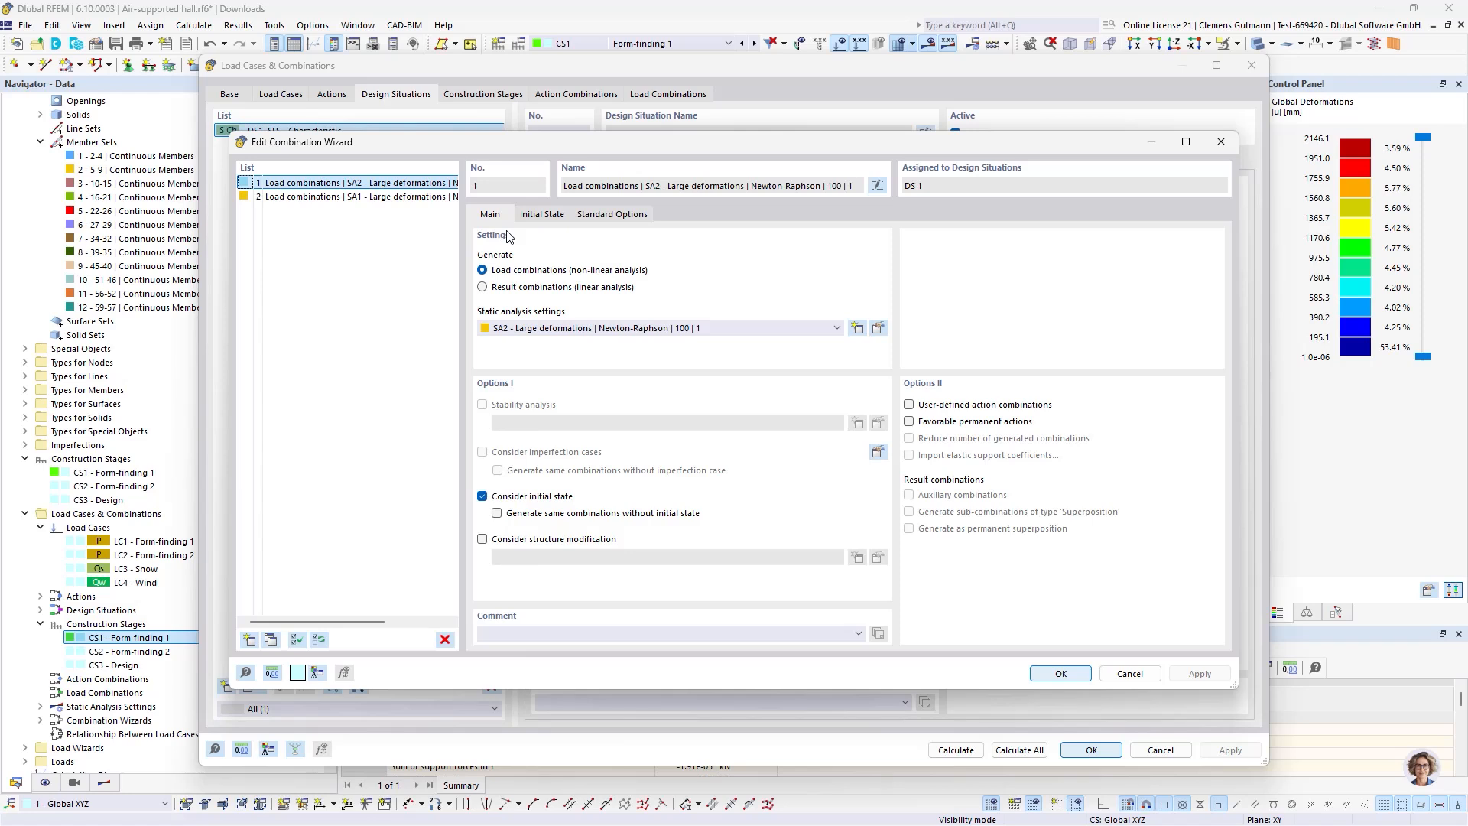
pyautogui.click(540, 214)
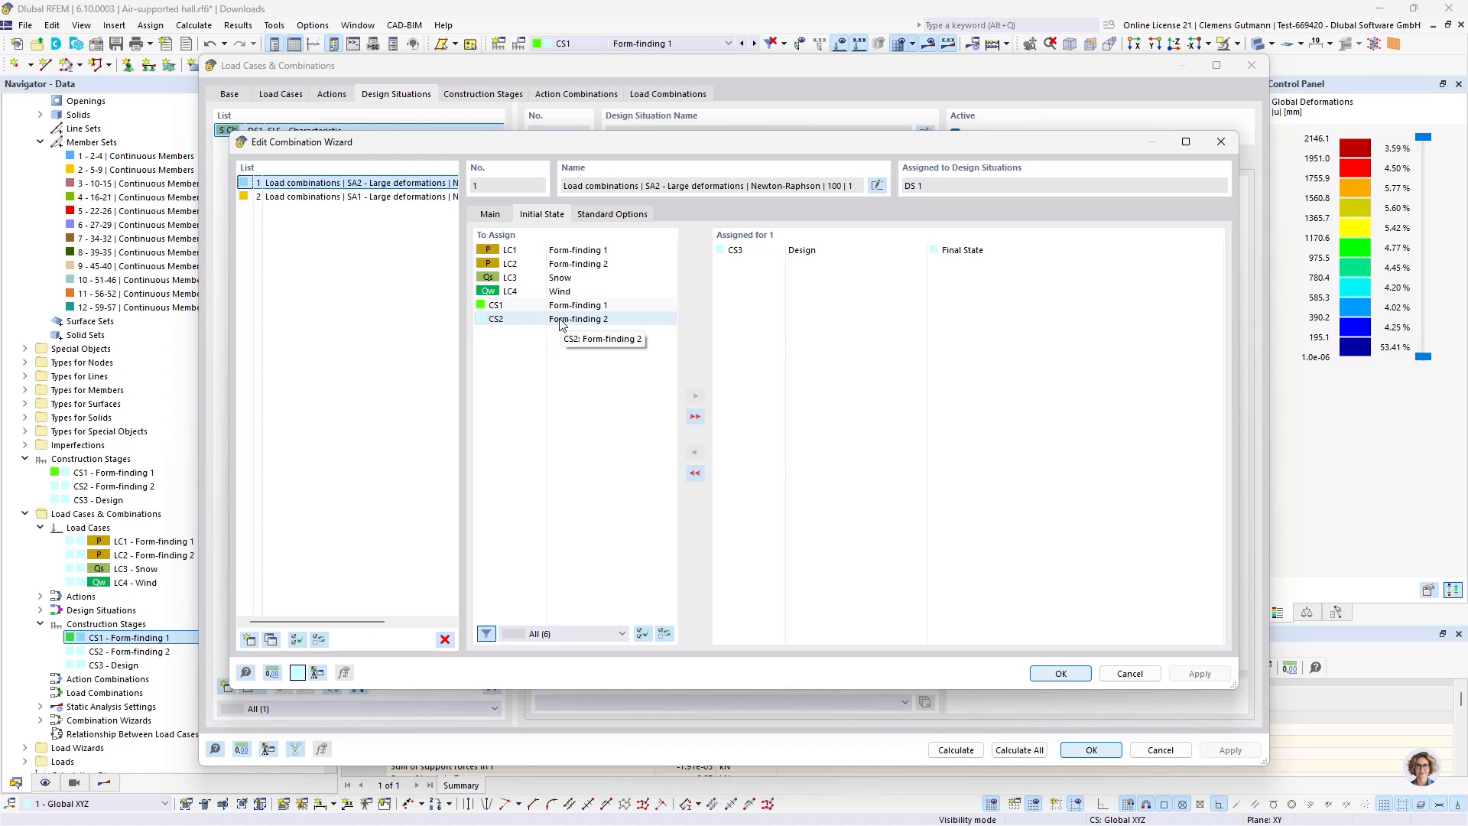
pyautogui.click(488, 216)
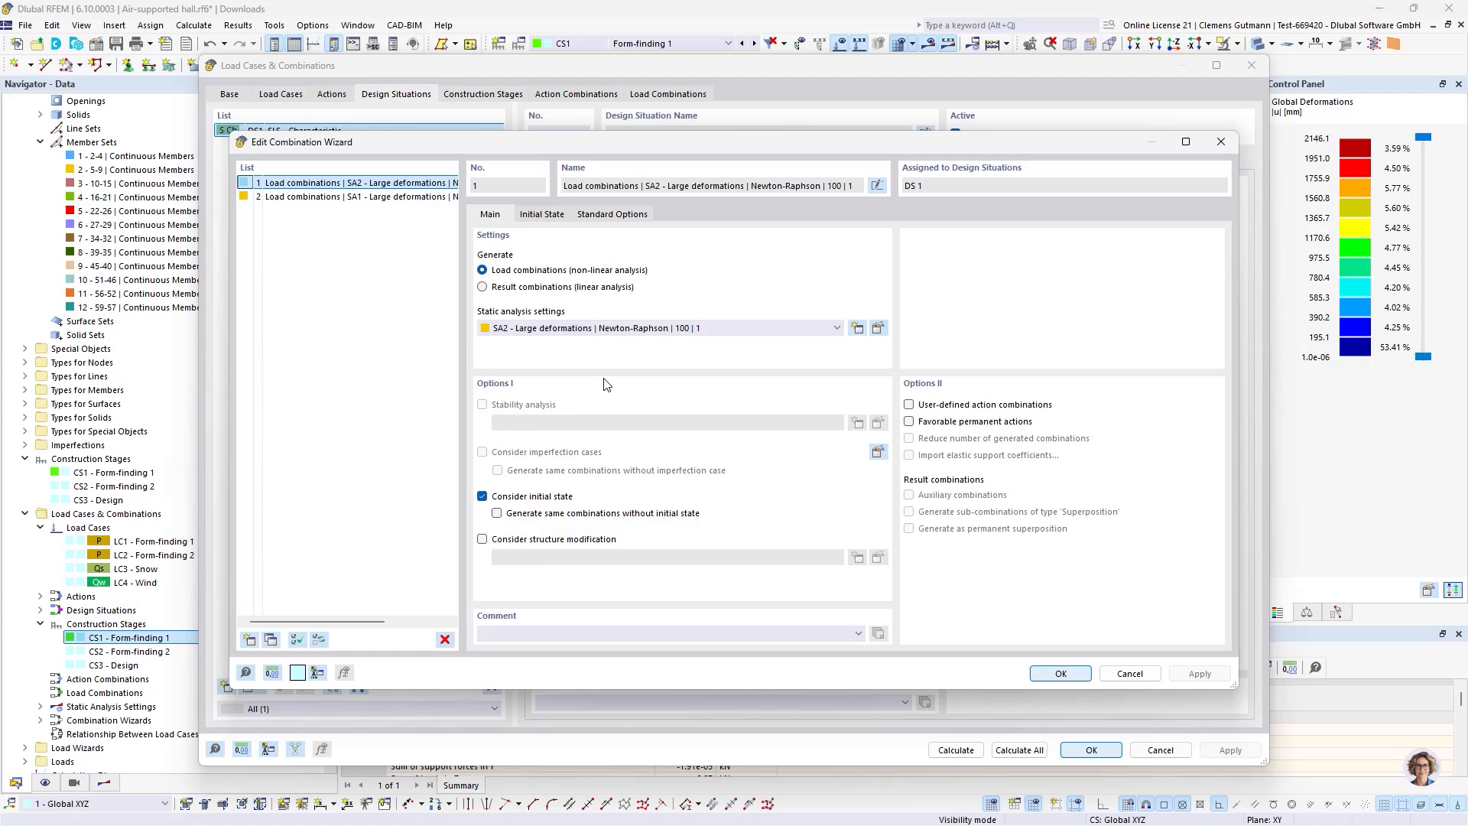
pyautogui.click(1078, 678)
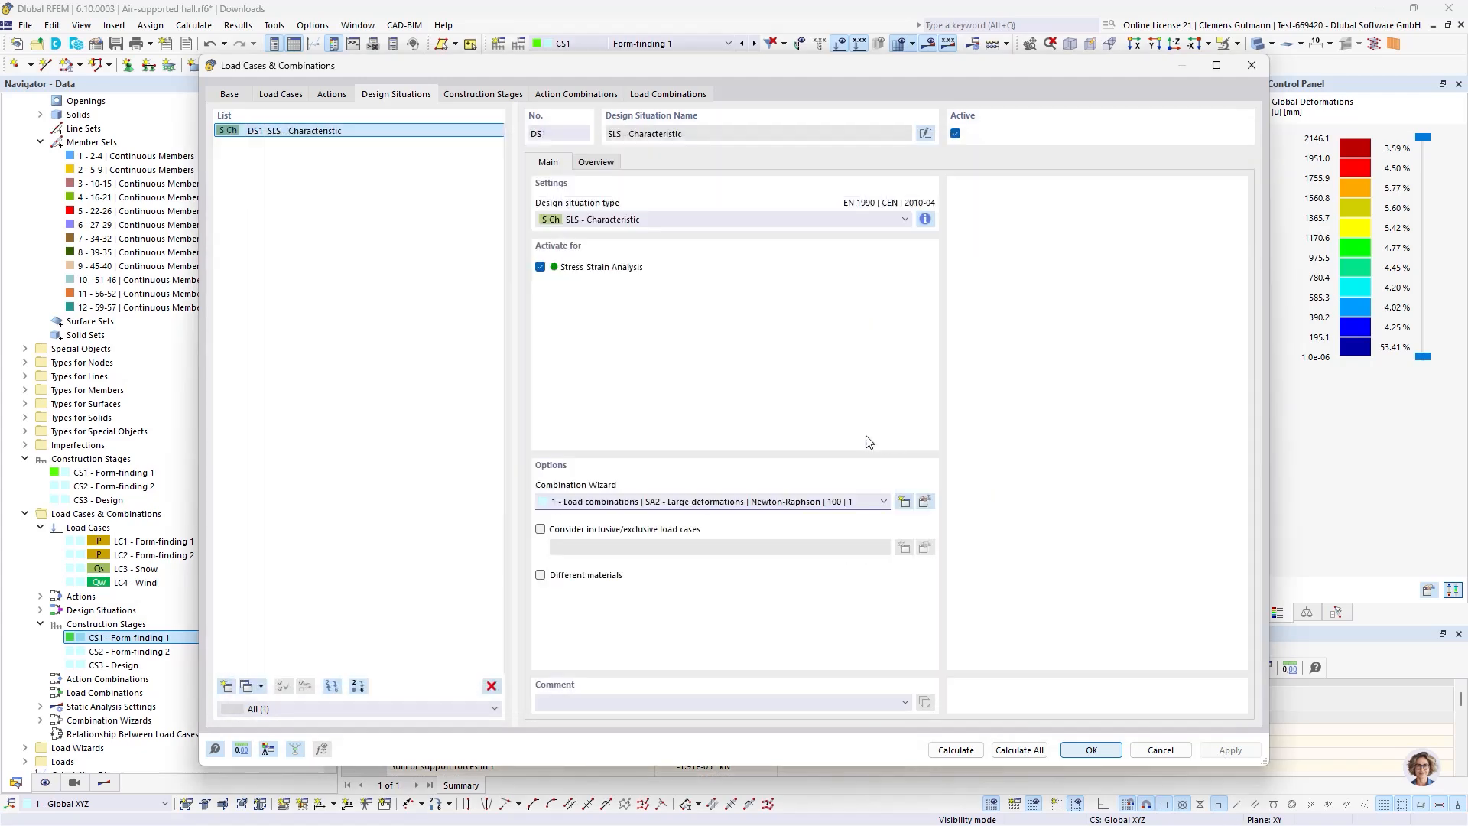
# Review the generated load combinations CO3 and CO5 and check the load case factors assigned to CO5.
pyautogui.click(485, 93)
pyautogui.click(589, 93)
pyautogui.click(667, 93)
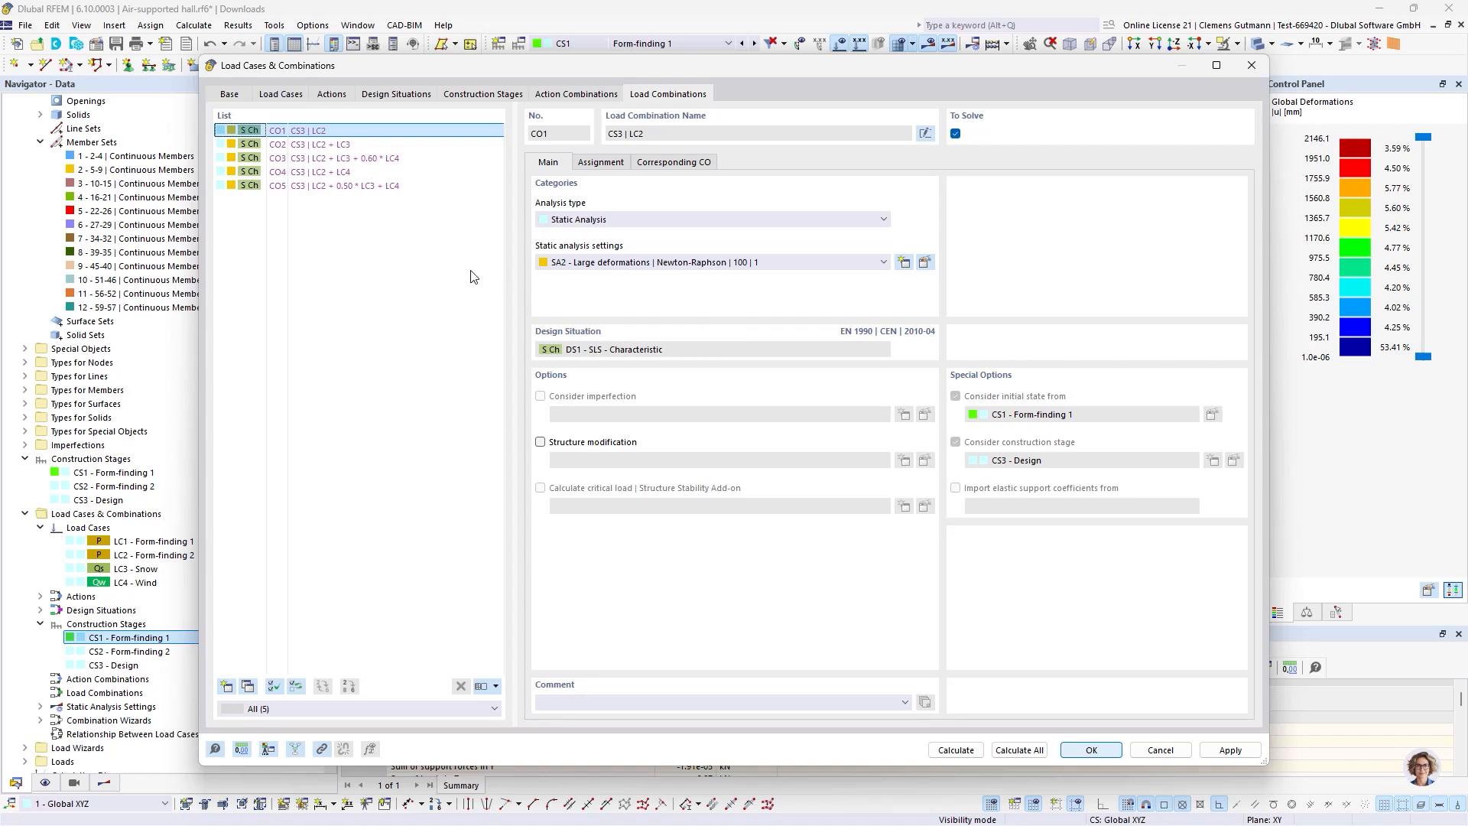
pyautogui.click(388, 159)
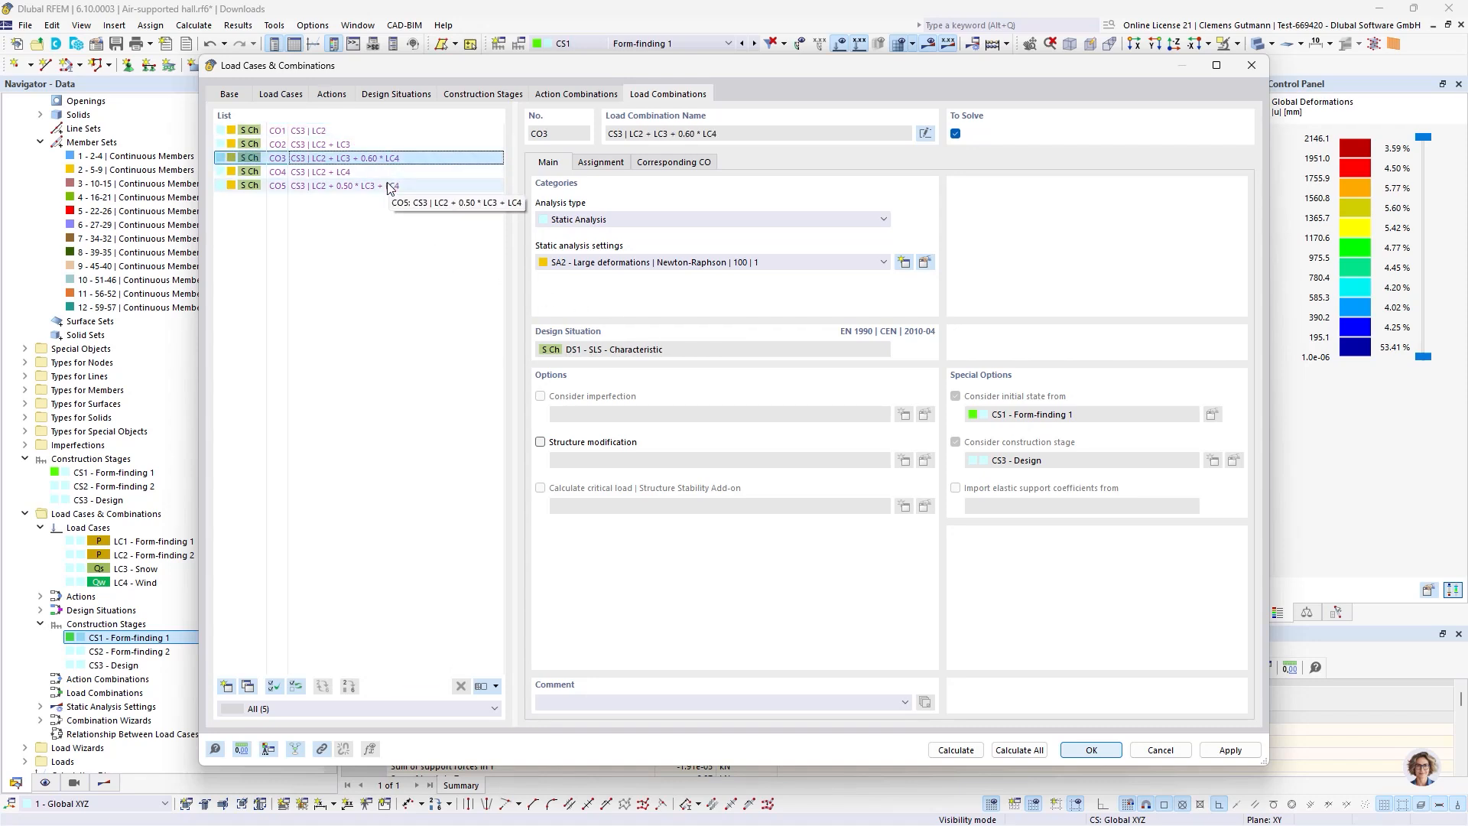
pyautogui.click(388, 186)
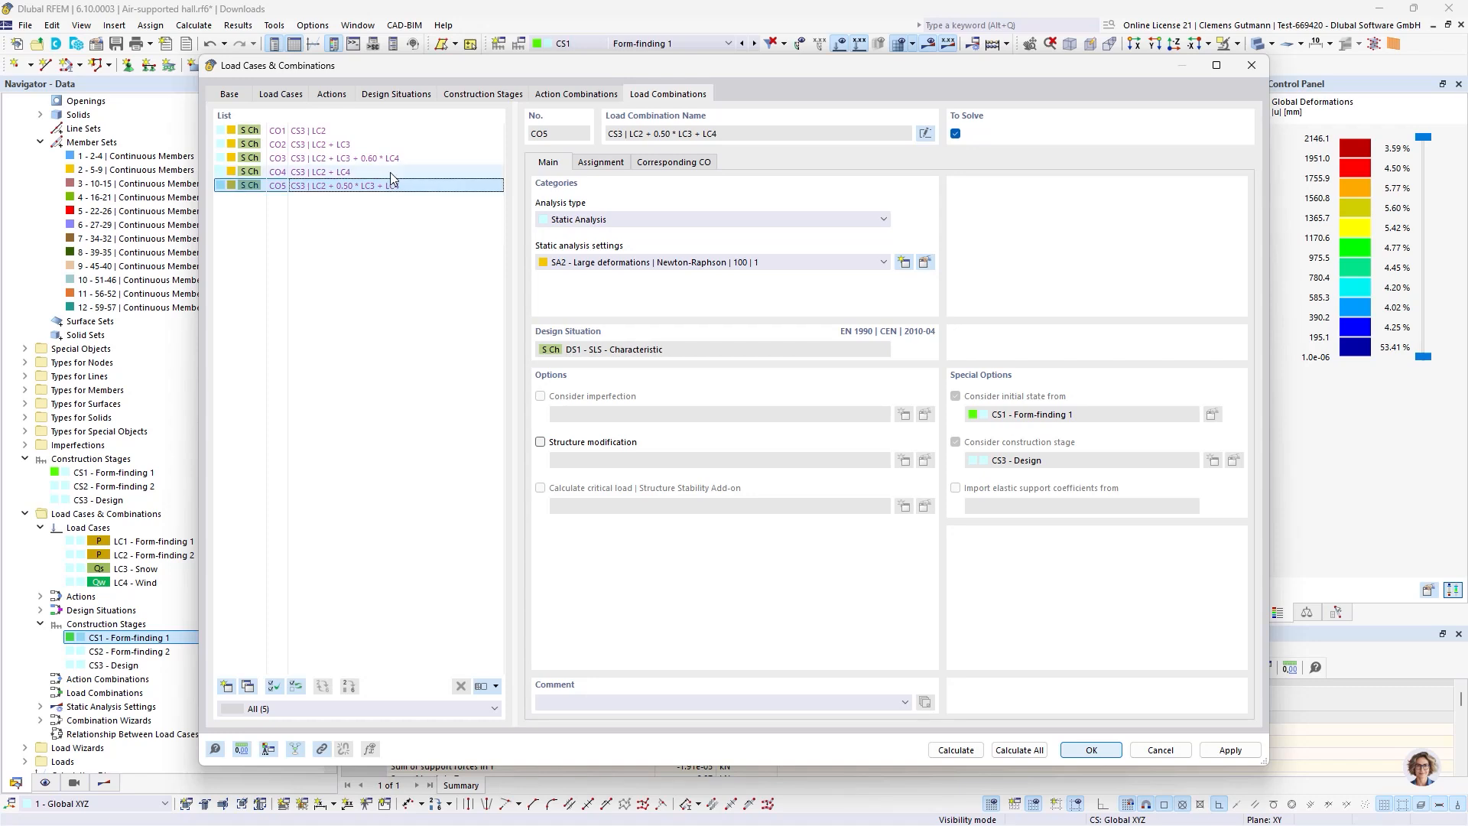
pyautogui.click(592, 163)
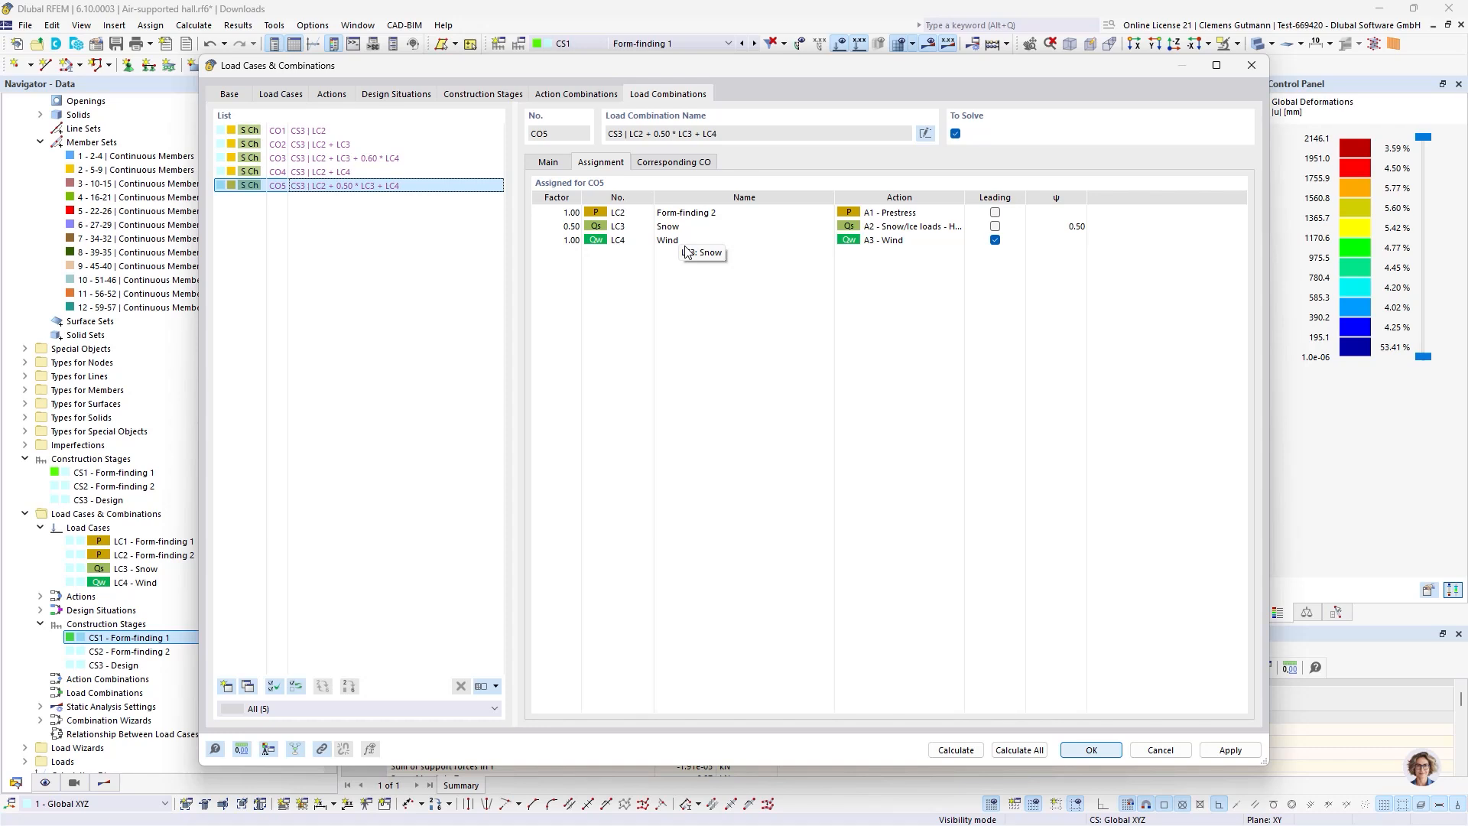
# Review the action types of the Prestress, Snow/Ice loads and Wind actions.
pyautogui.click(329, 97)
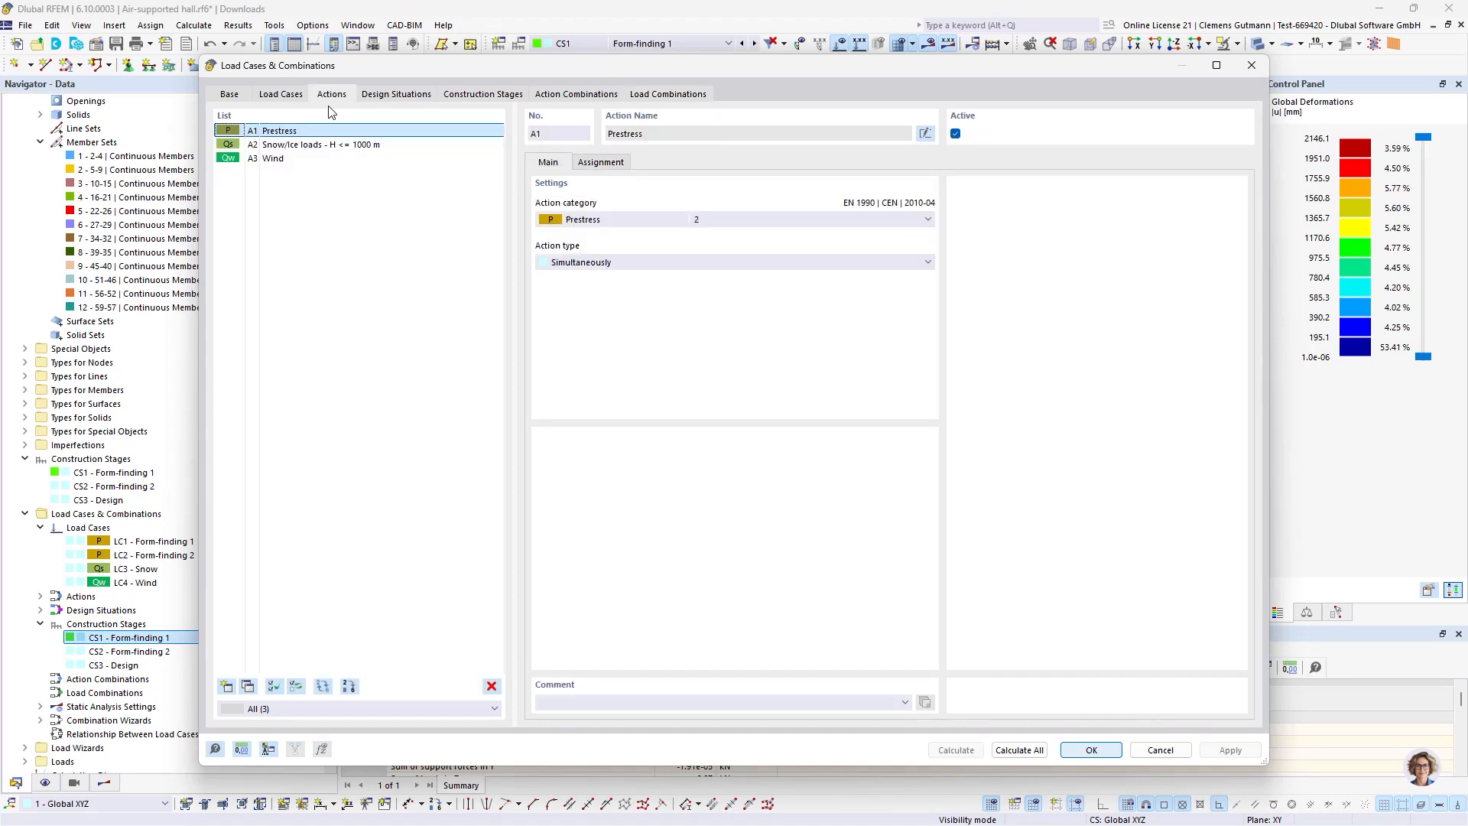
pyautogui.click(566, 263)
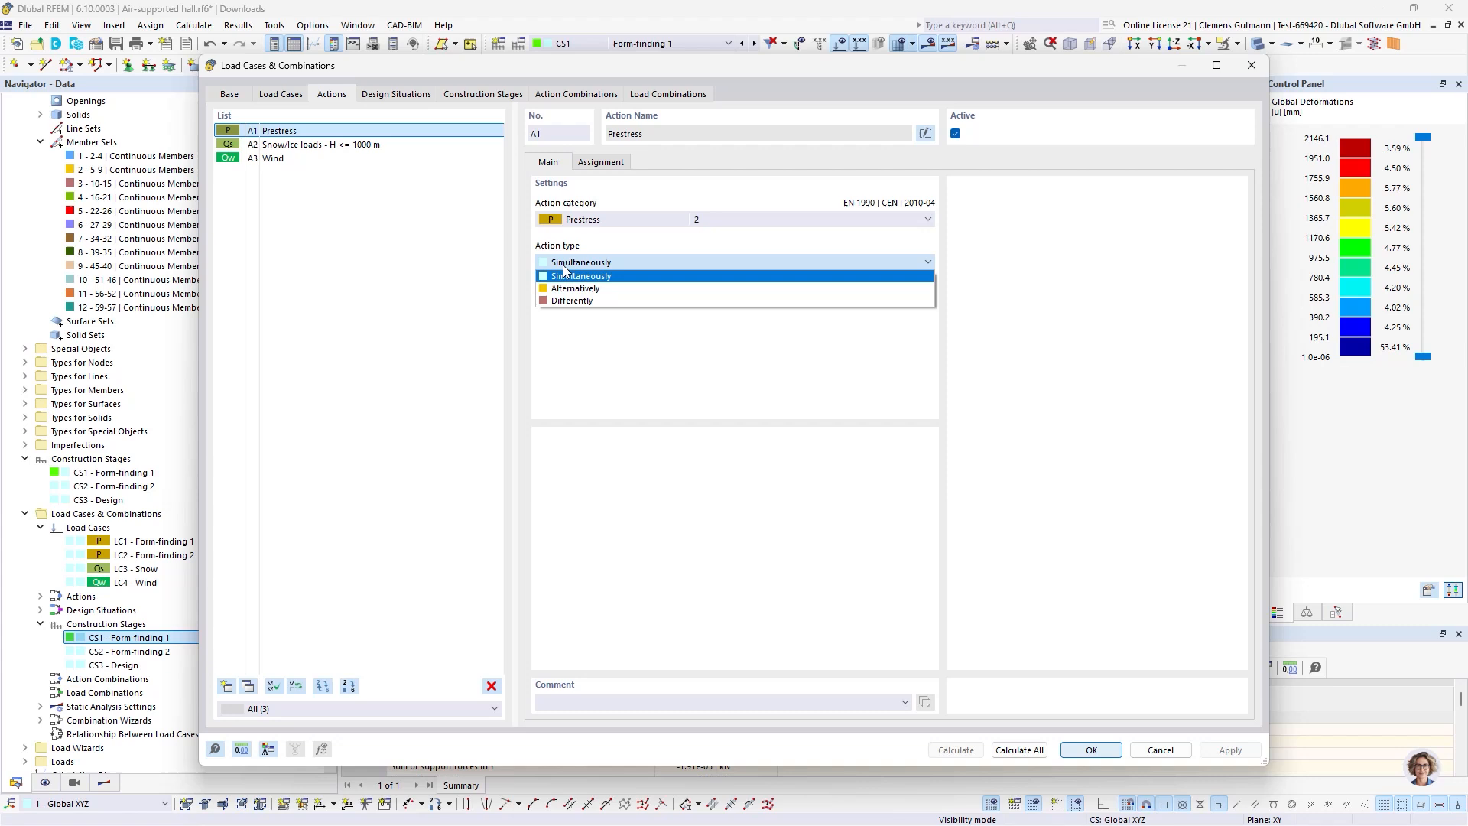
pyautogui.click(610, 267)
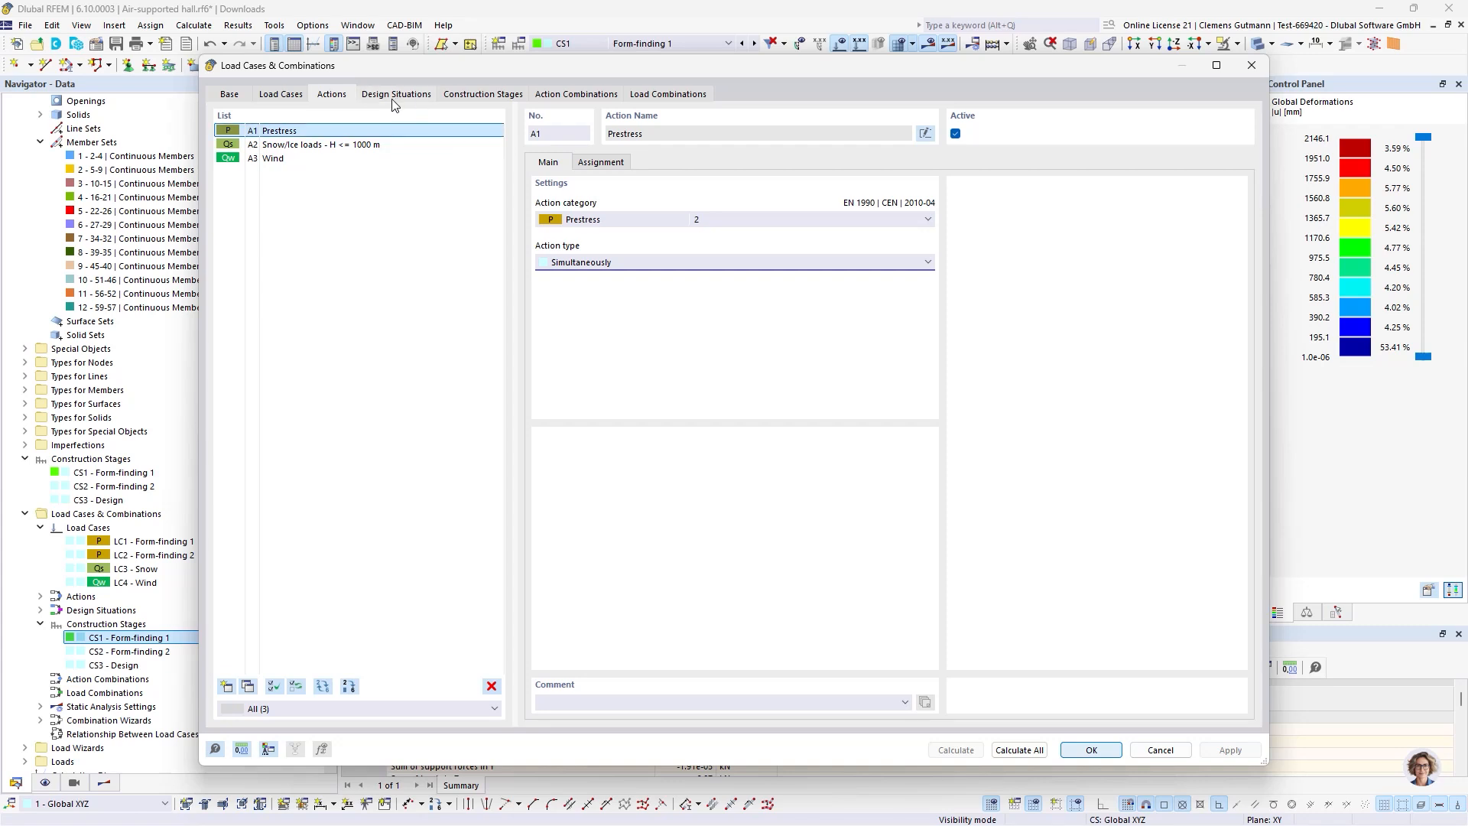
pyautogui.click(308, 145)
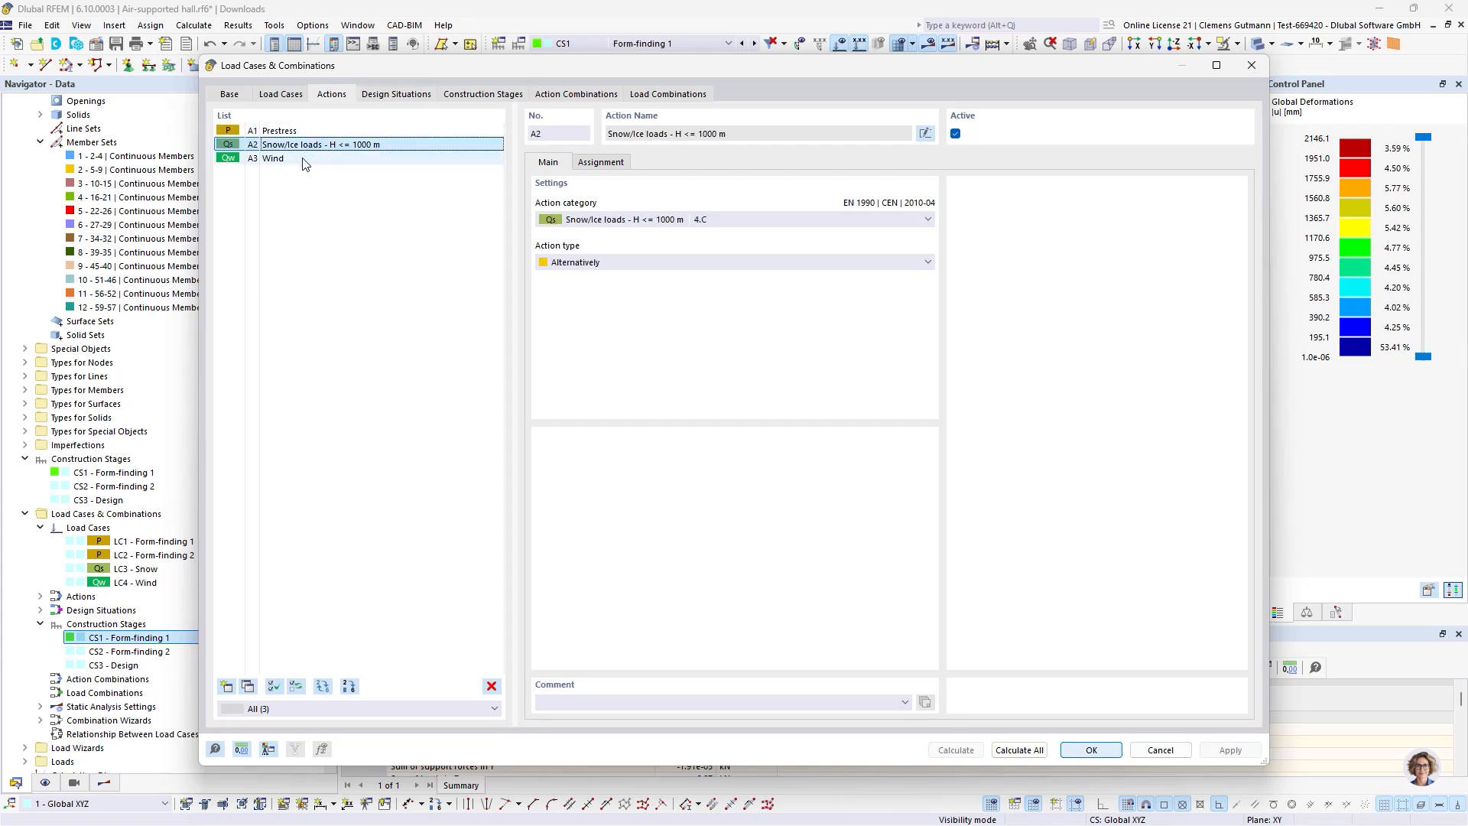
pyautogui.click(303, 159)
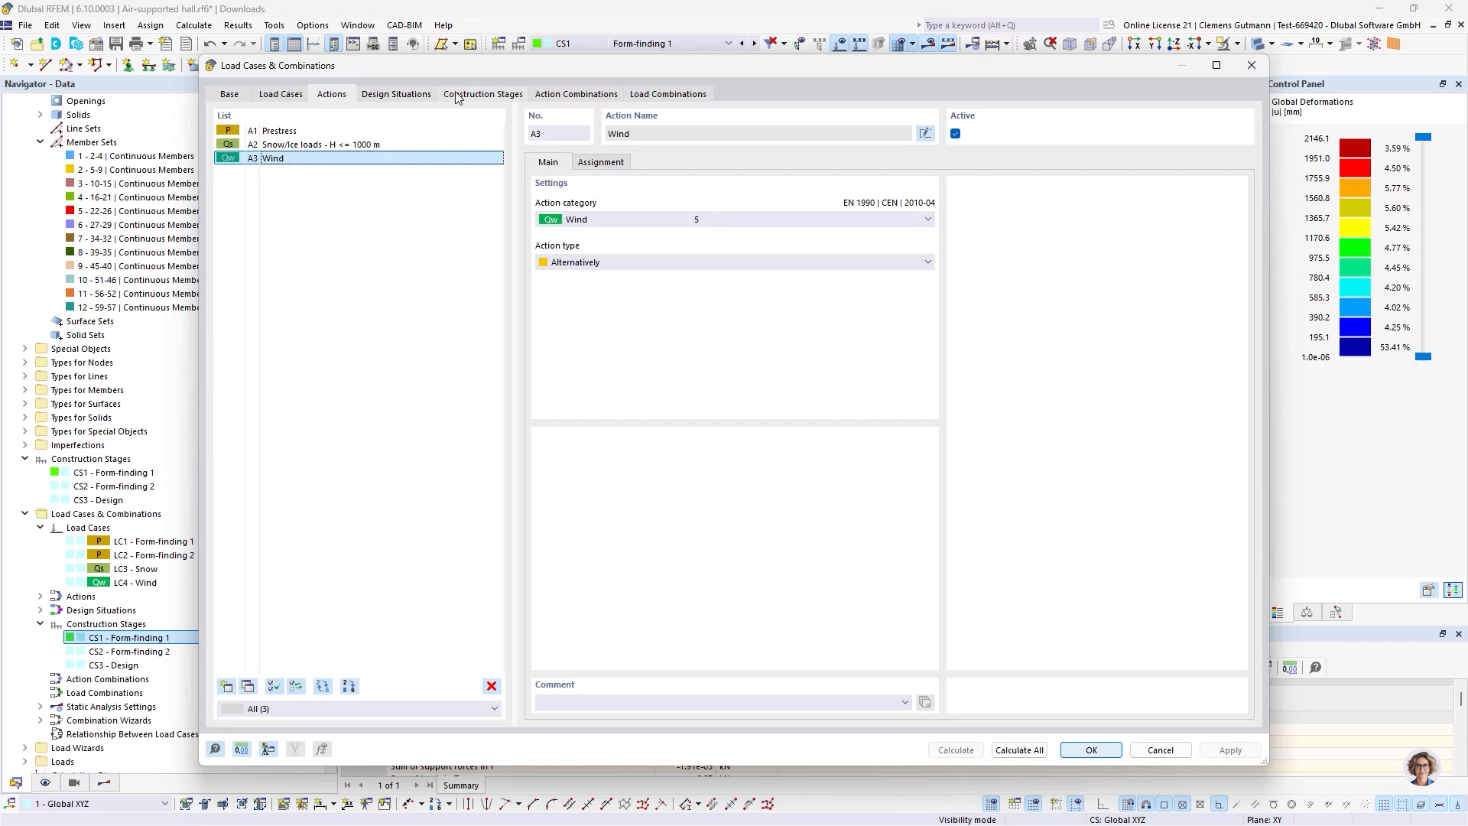
# Enable inclusive/exclusive load cases for the SLS - Characteristic design situation and start a new load case relationship for exclusive load cases.
pyautogui.click(426, 94)
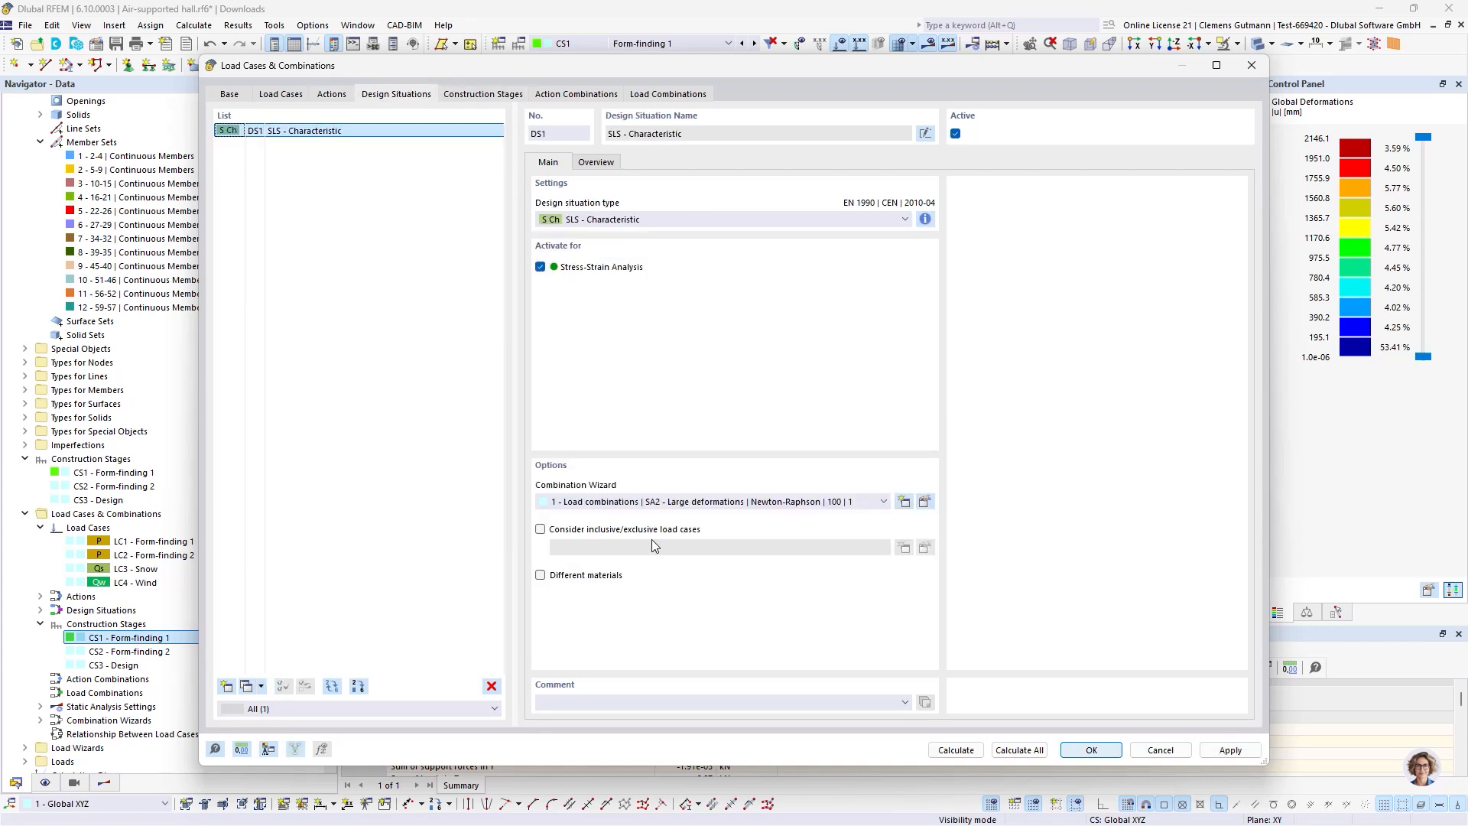
pyautogui.click(541, 529)
pyautogui.click(904, 547)
pyautogui.click(656, 216)
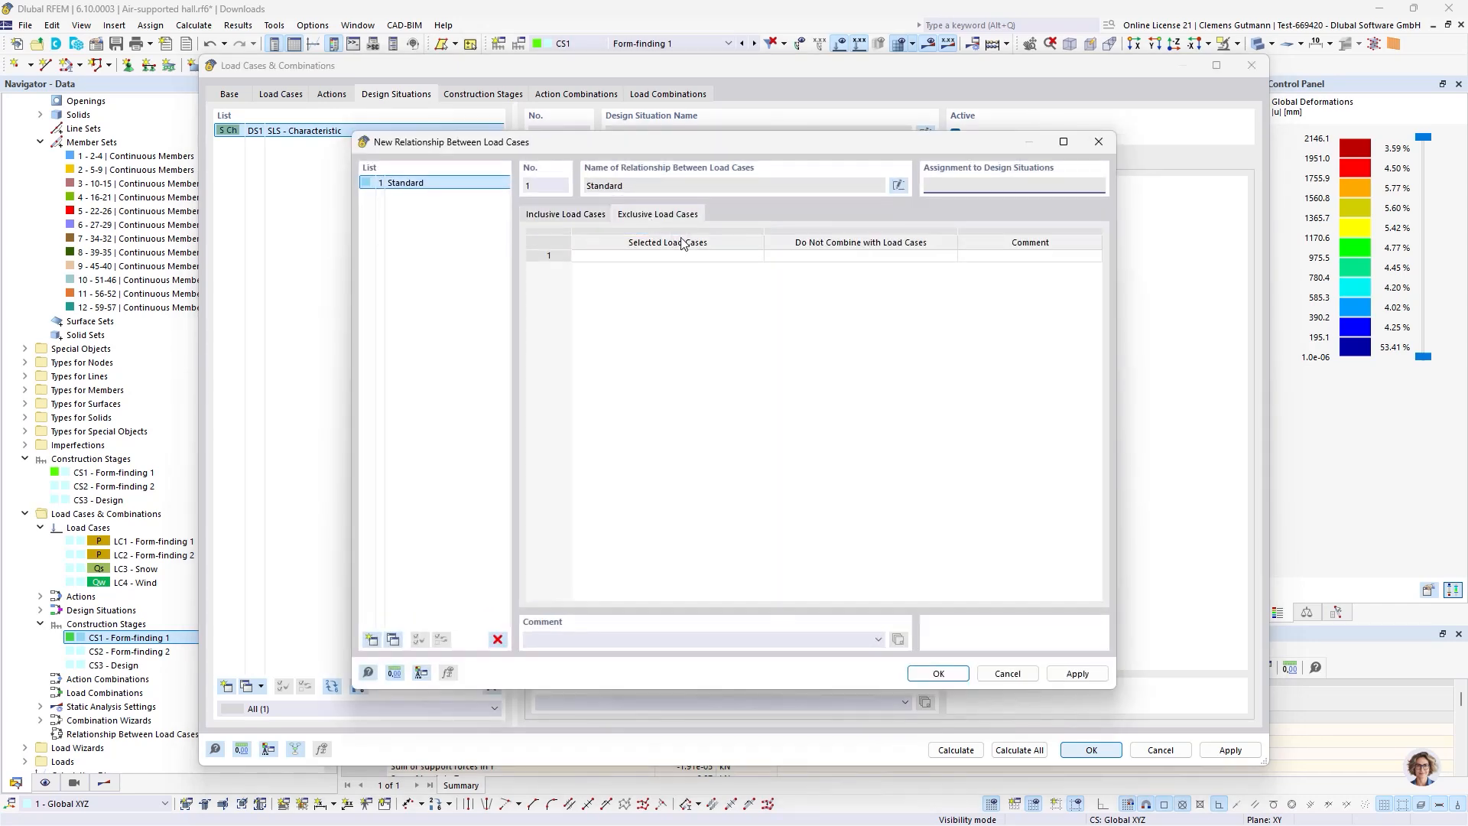
# Define the exclusive relationship so that LC3 Snow is not combined with LC4 Wind, and accept it.
pyautogui.click(722, 257)
pyautogui.click(759, 258)
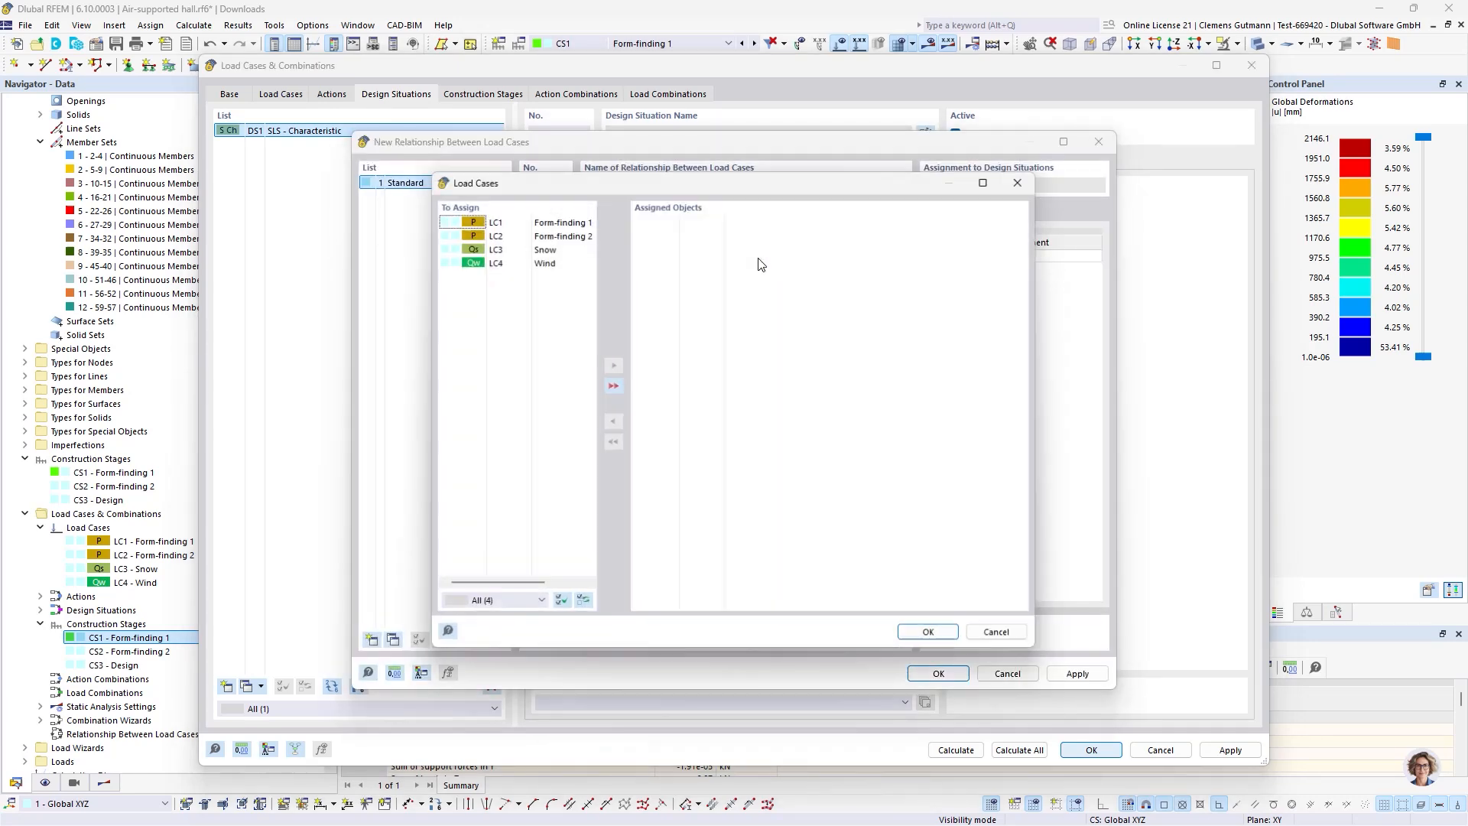
pyautogui.click(476, 247)
pyautogui.click(613, 365)
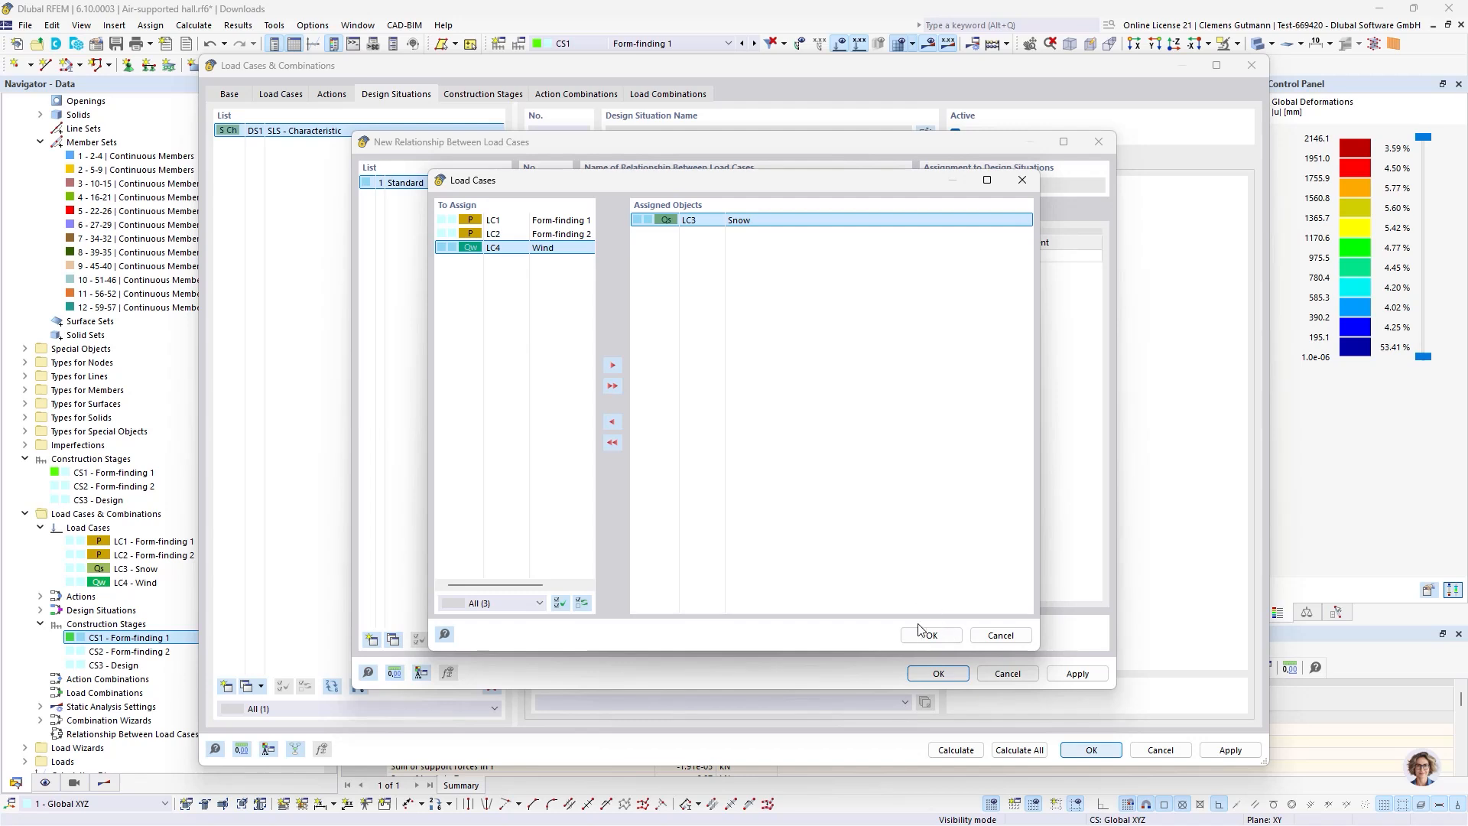
pyautogui.click(921, 633)
pyautogui.click(812, 256)
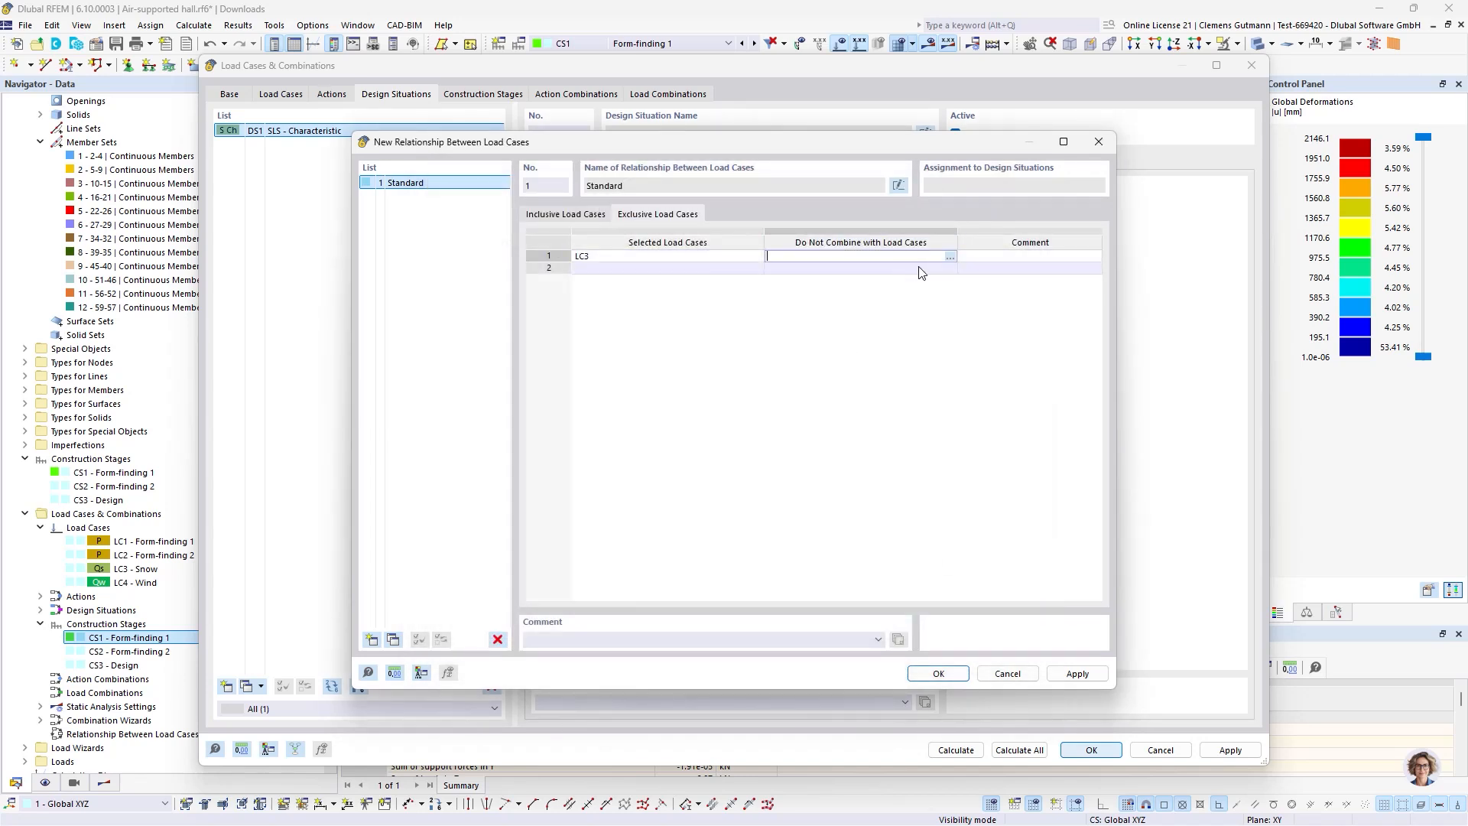
pyautogui.click(950, 257)
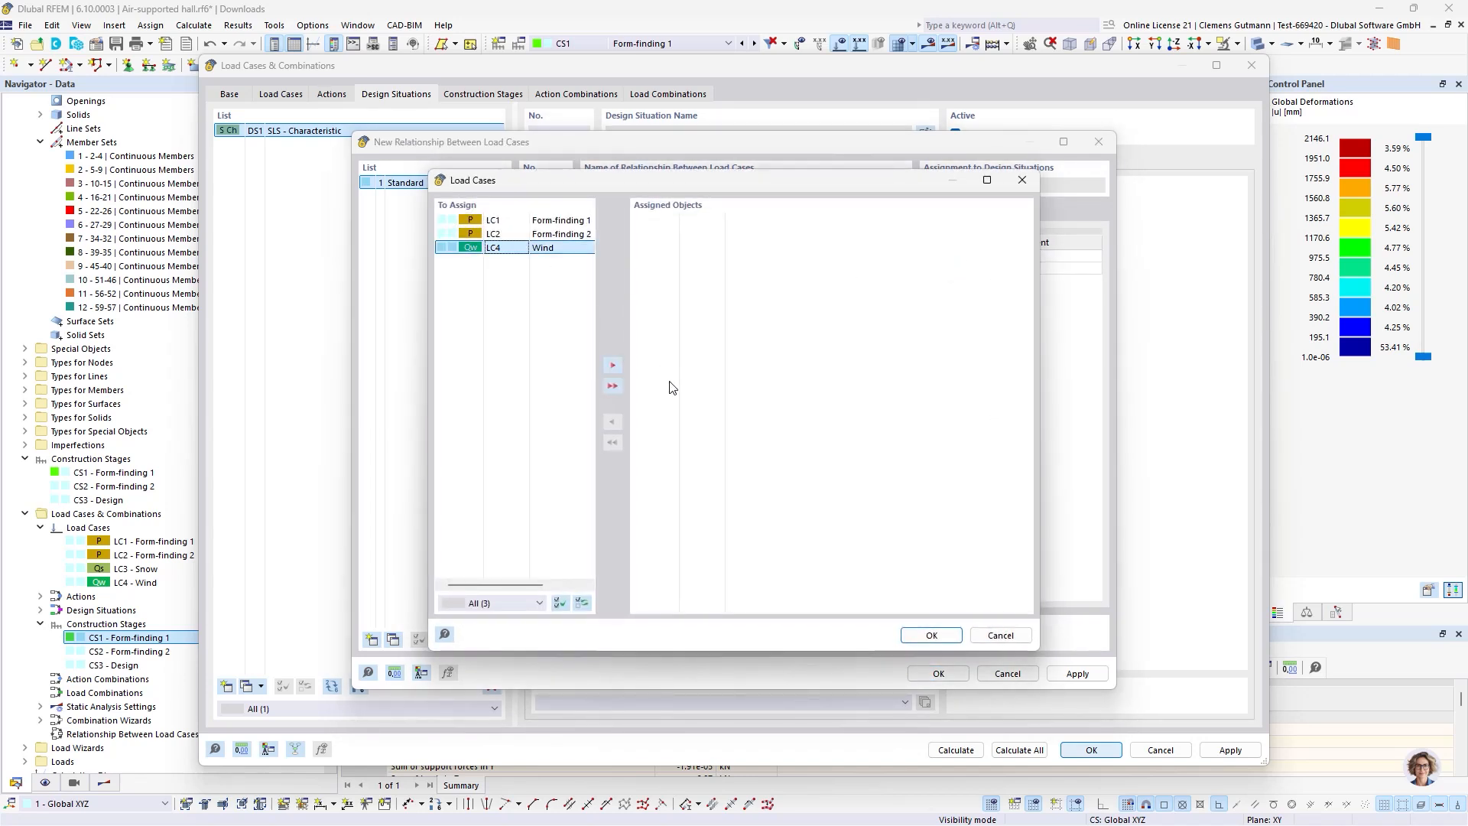
pyautogui.click(612, 365)
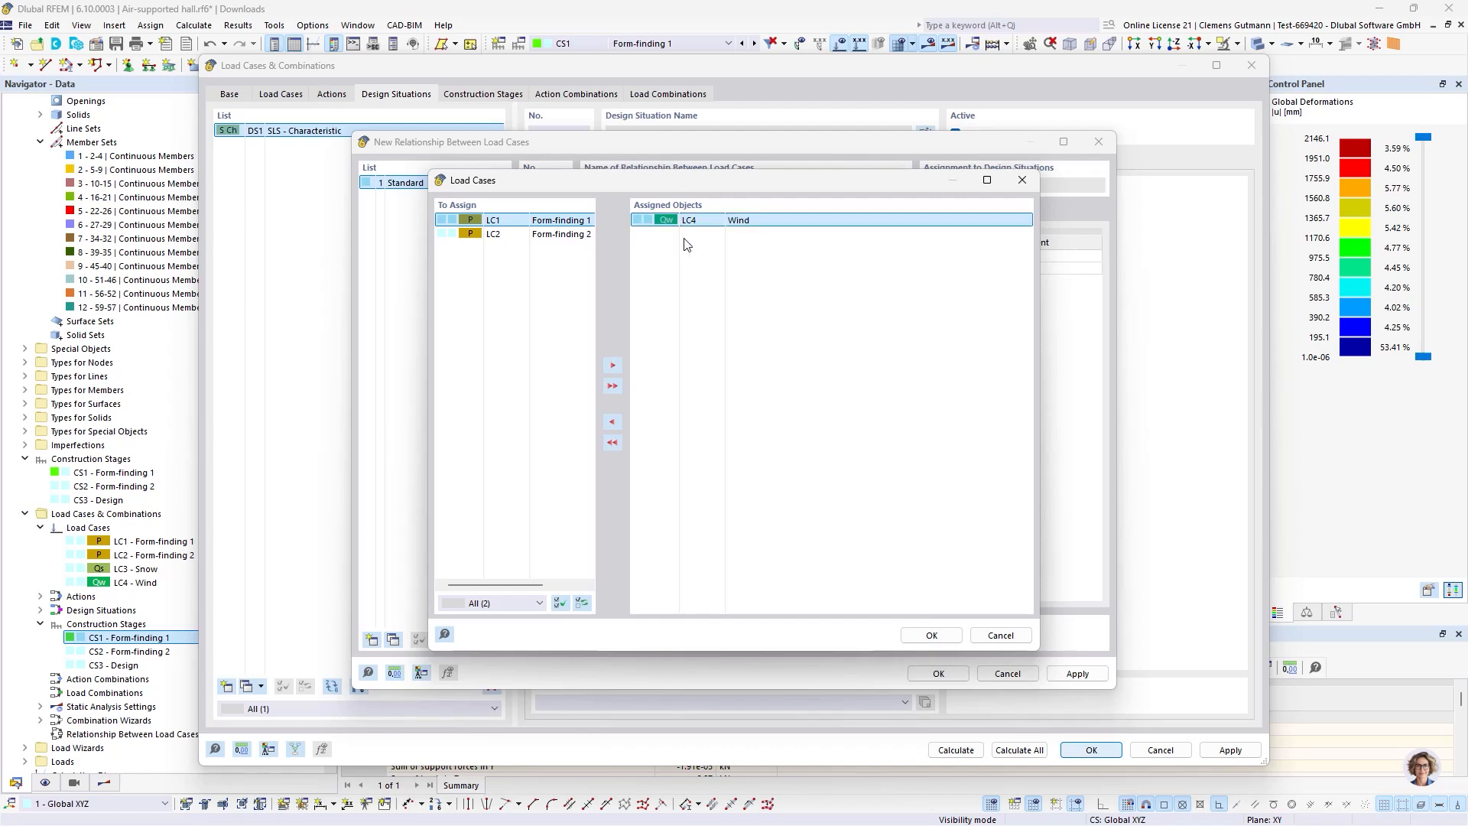
pyautogui.click(914, 633)
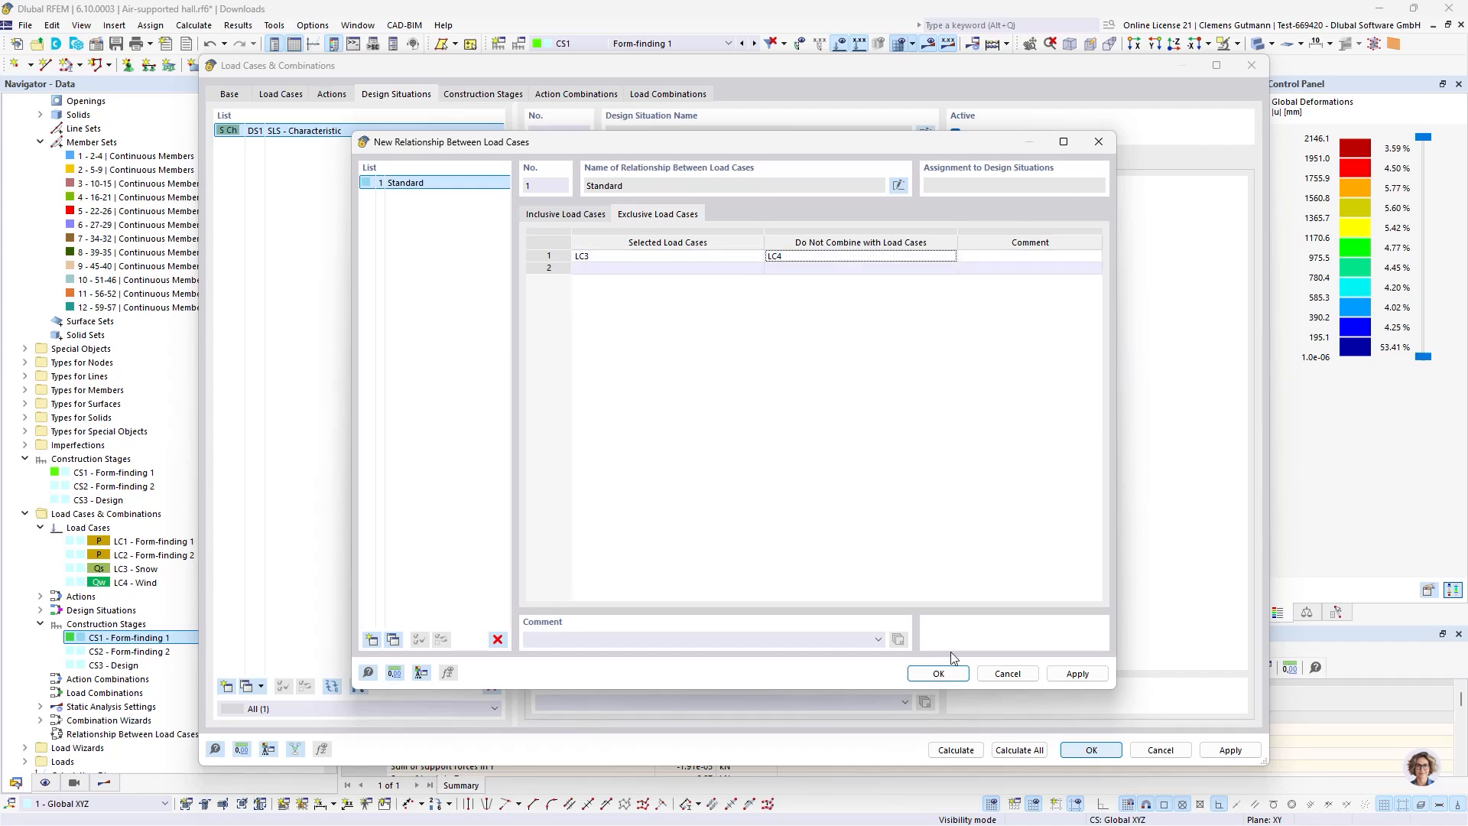
pyautogui.click(942, 675)
# Review the generated load combinations CO1 to CO3 and their assigned load cases.
pyautogui.click(507, 94)
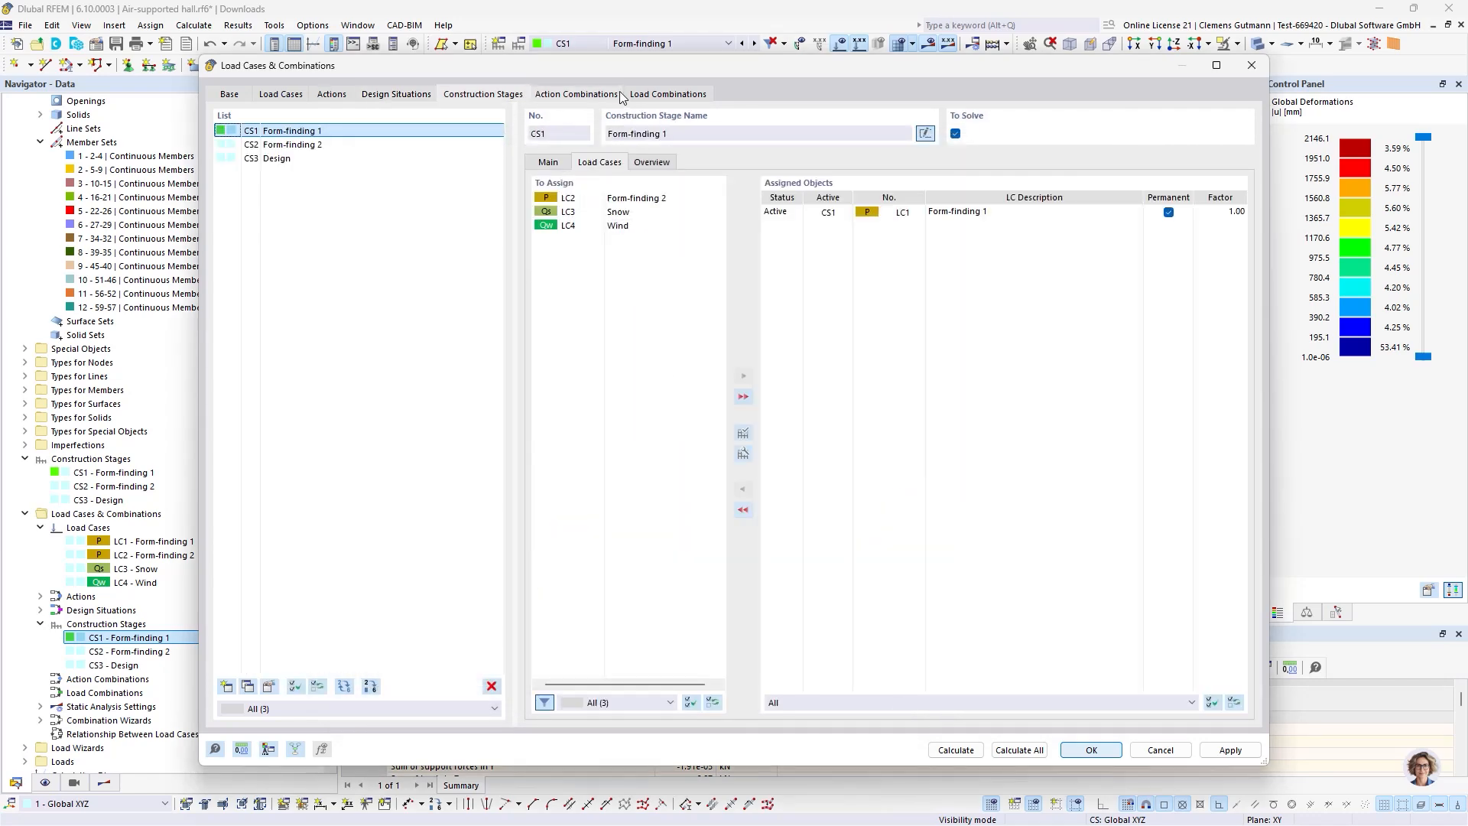
pyautogui.click(640, 94)
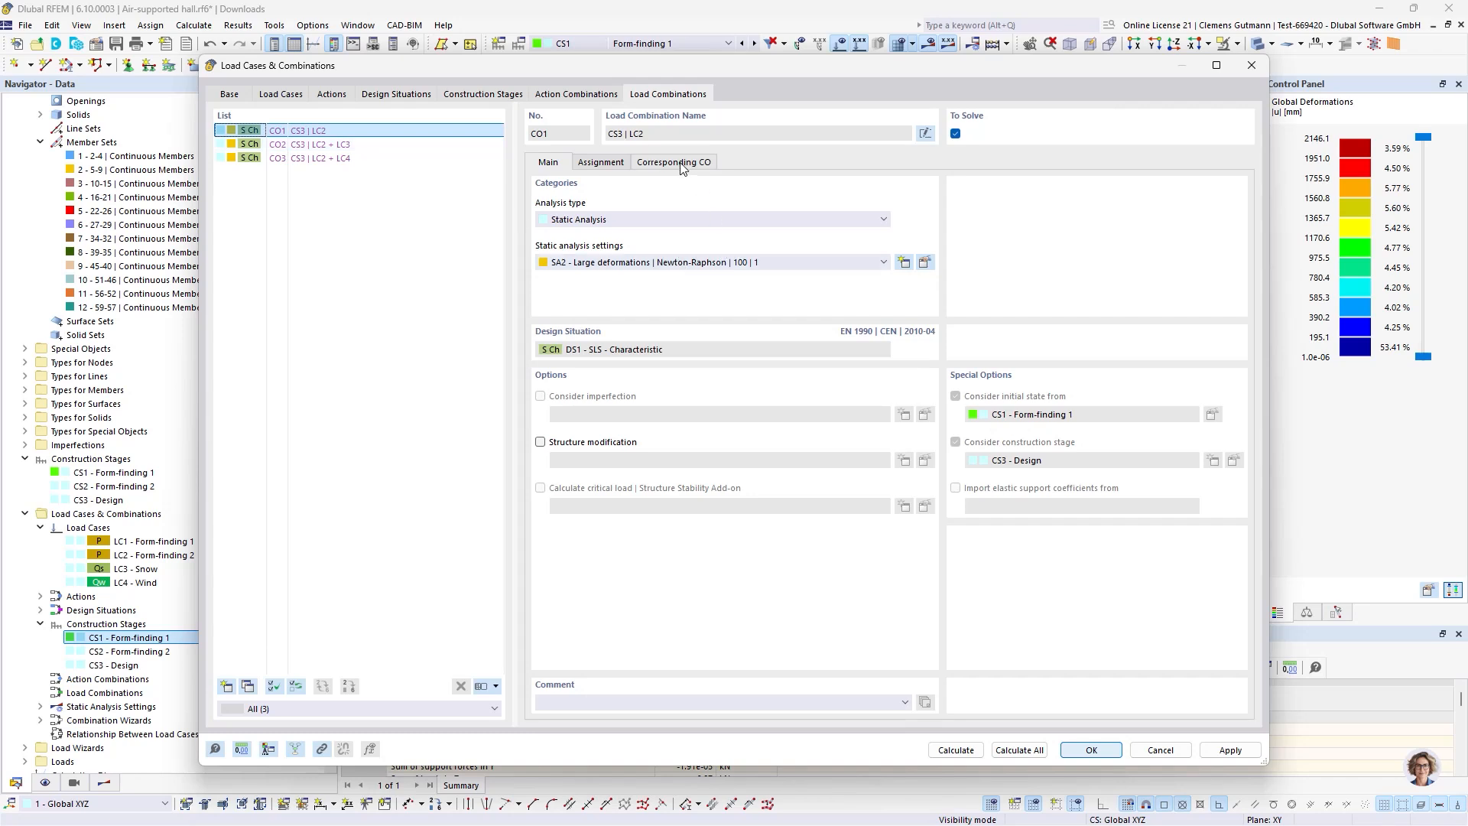
pyautogui.click(589, 162)
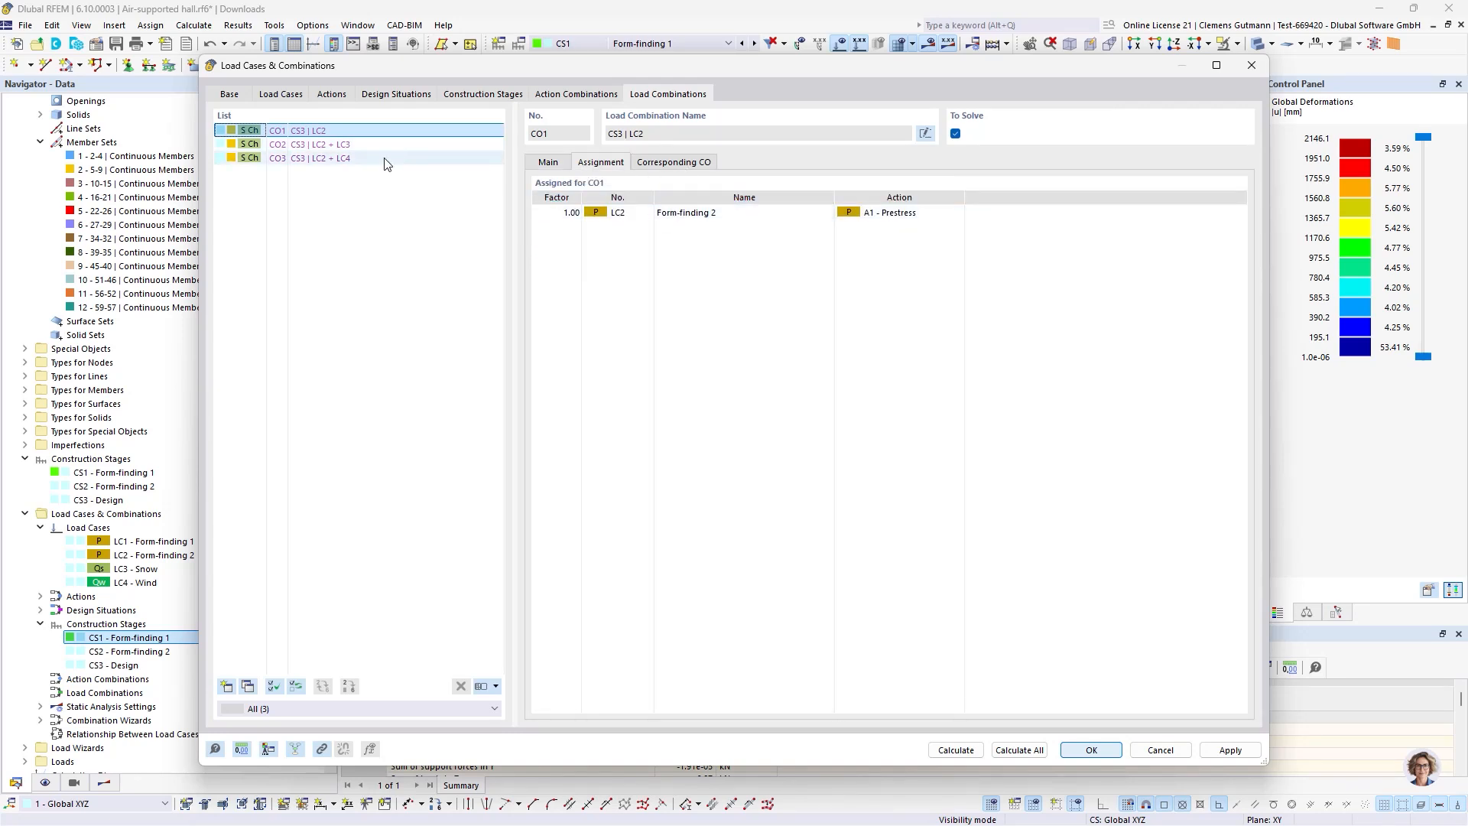
pyautogui.click(361, 152)
pyautogui.click(347, 162)
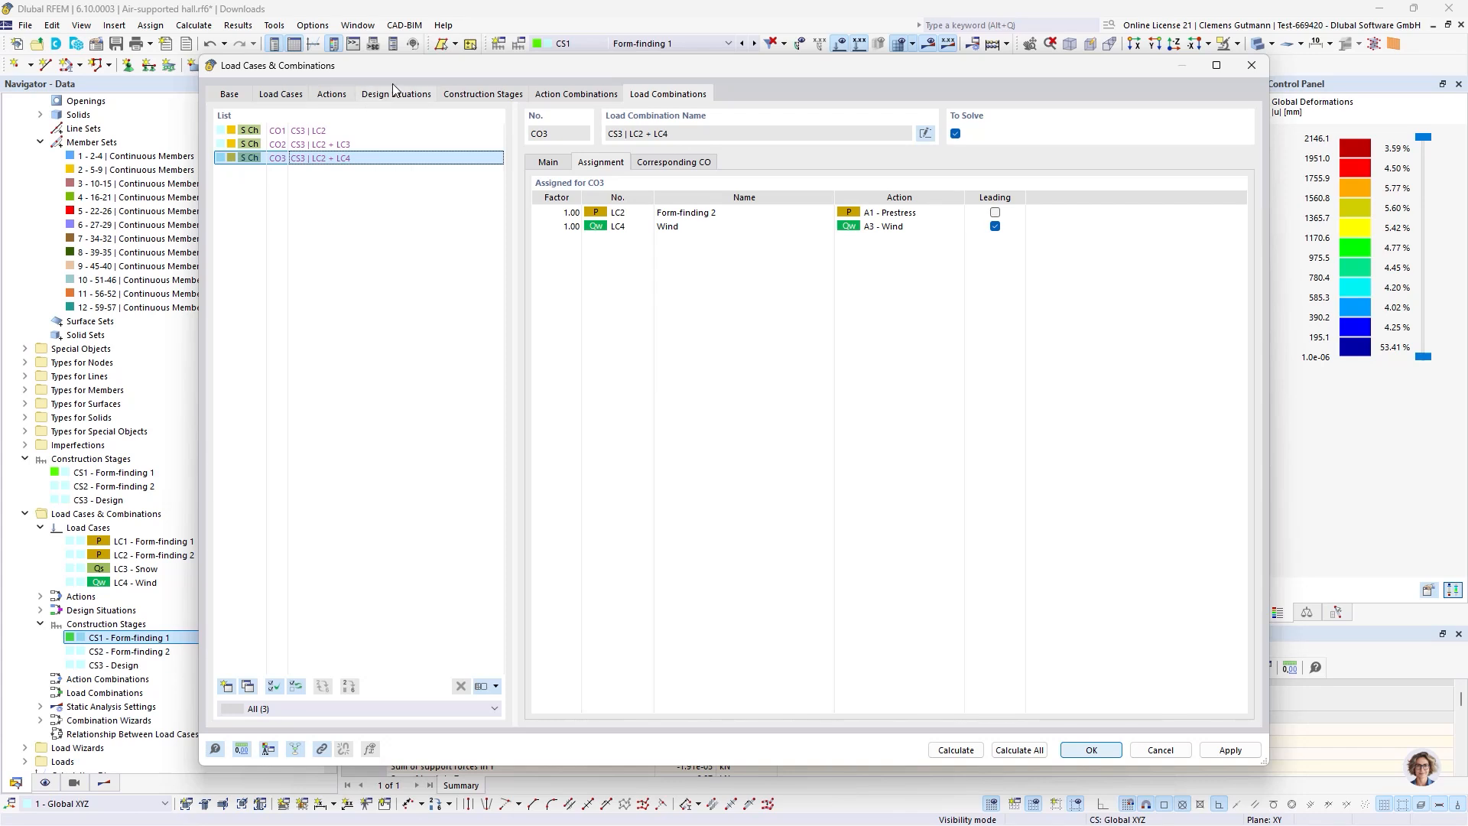
# Check the design situation's combination wizard and load case relationship, and accept the load cases and combinations settings.
pyautogui.click(471, 93)
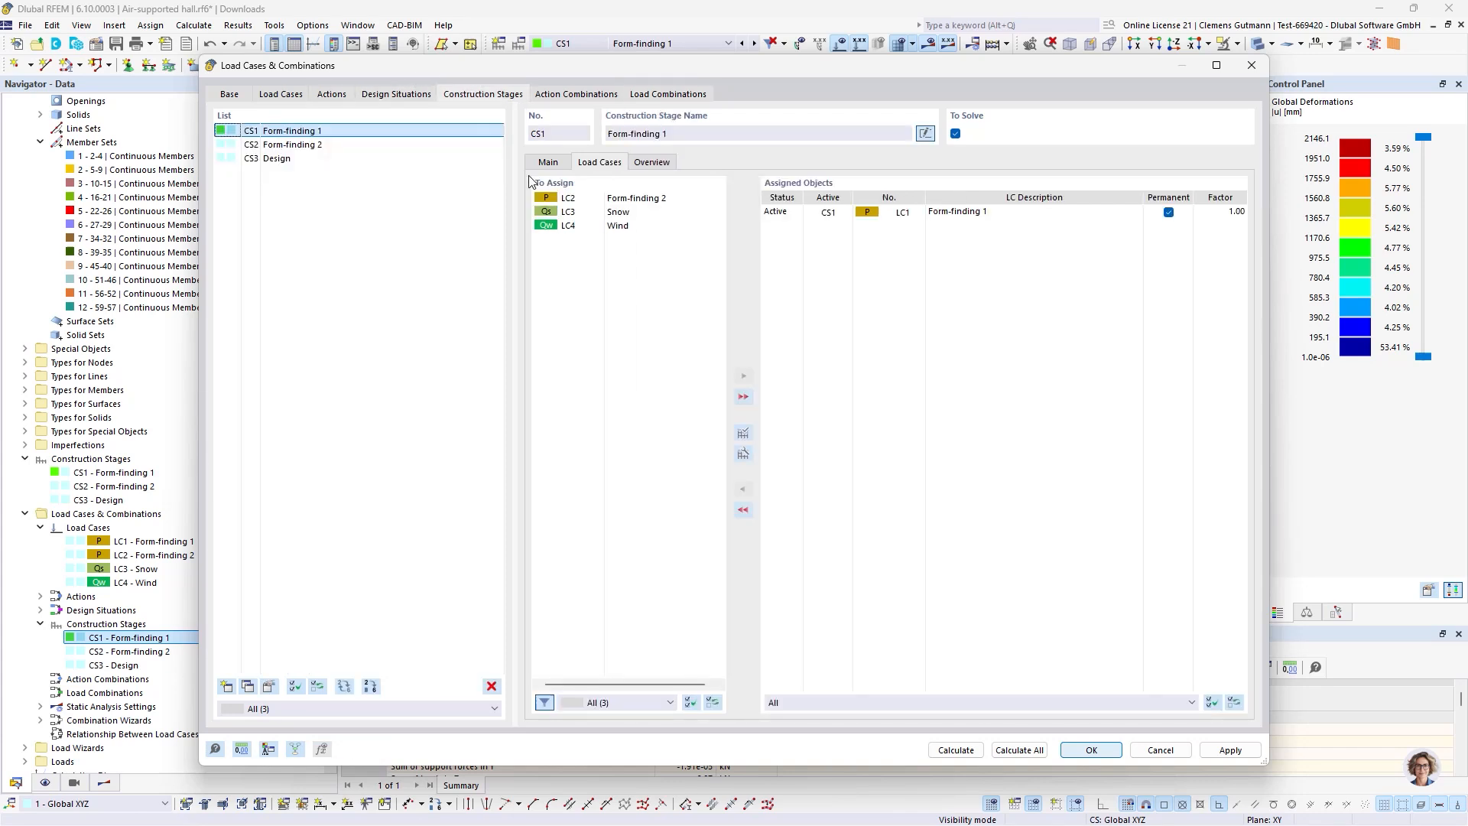
pyautogui.click(416, 94)
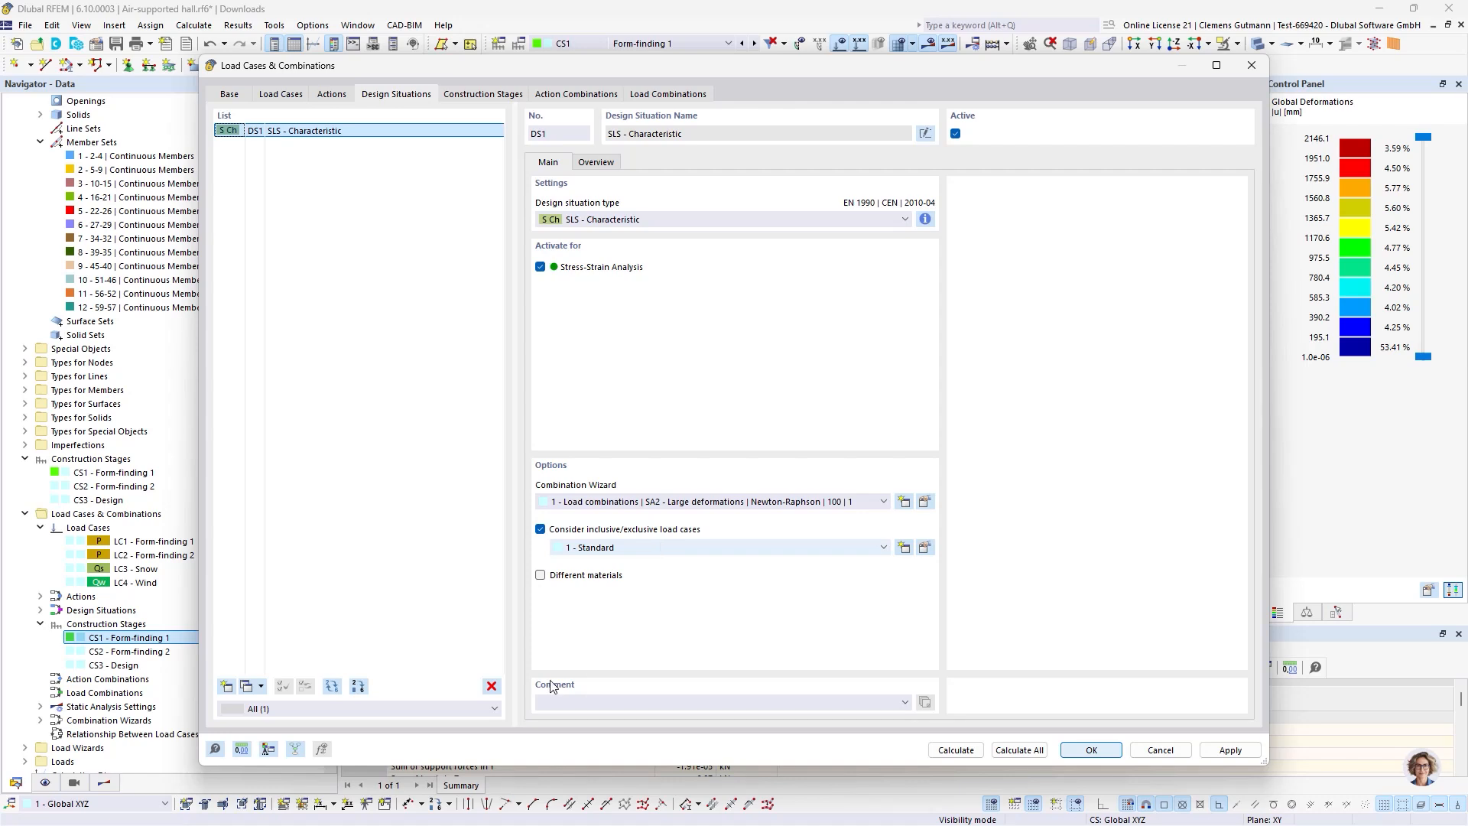
pyautogui.click(667, 94)
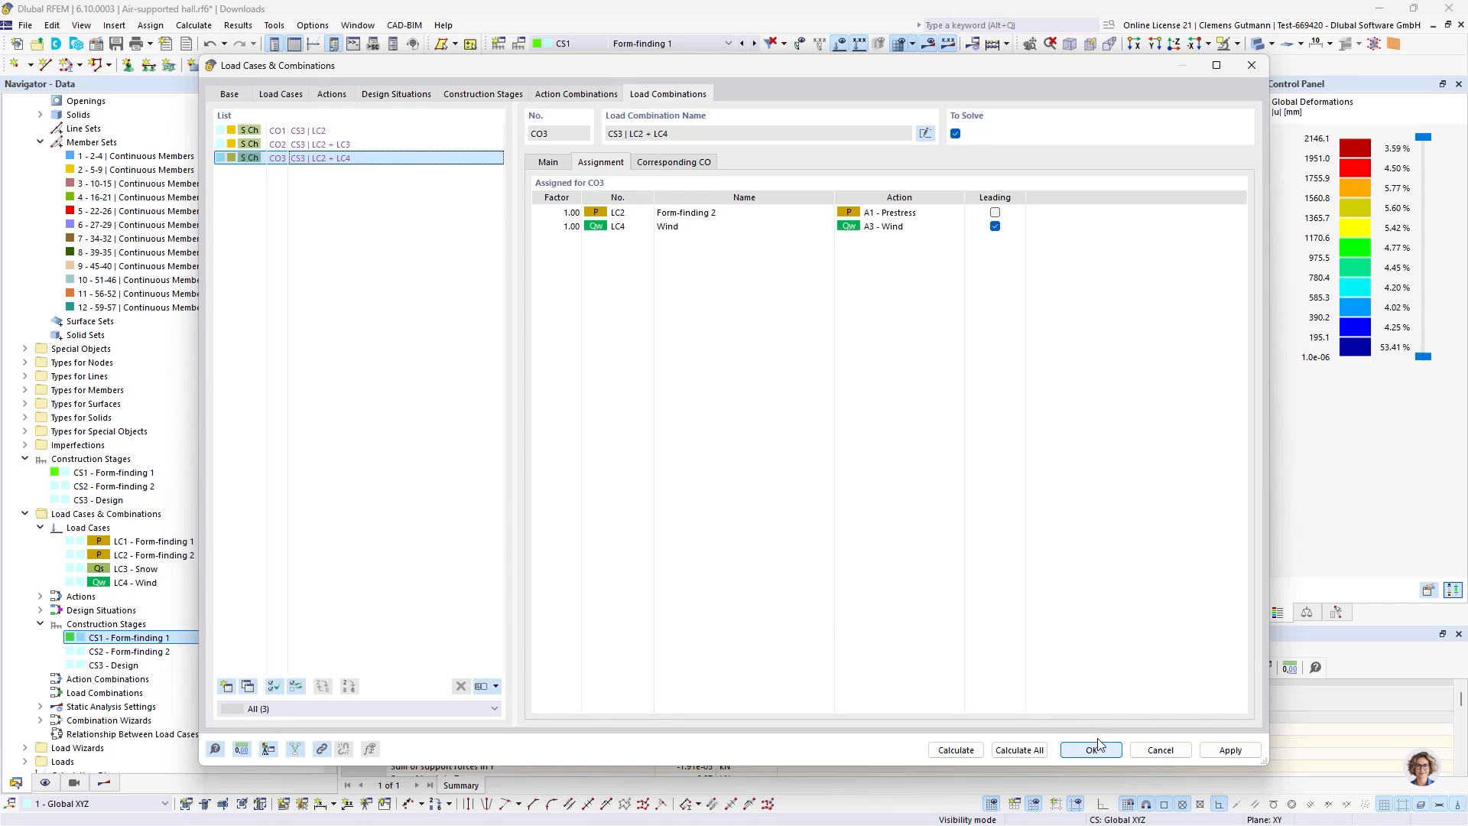
pyautogui.press('Return')
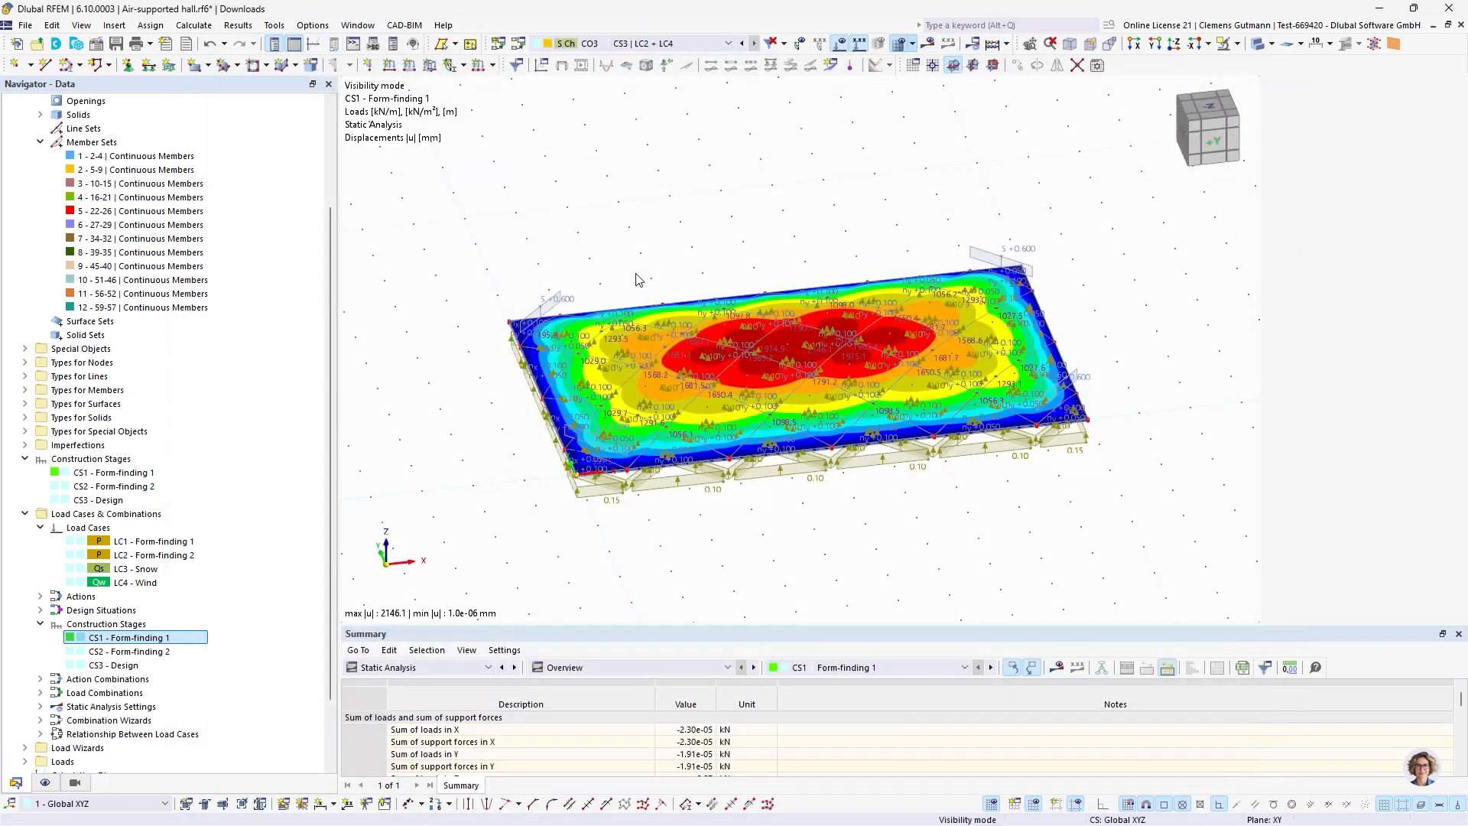
# Exclude load cases LC1 to LC4 from solving and accept the change.
pyautogui.doubleClick(135, 543)
pyautogui.keyDown('shift'); pyautogui.click(298, 172); pyautogui.keyUp('shift')
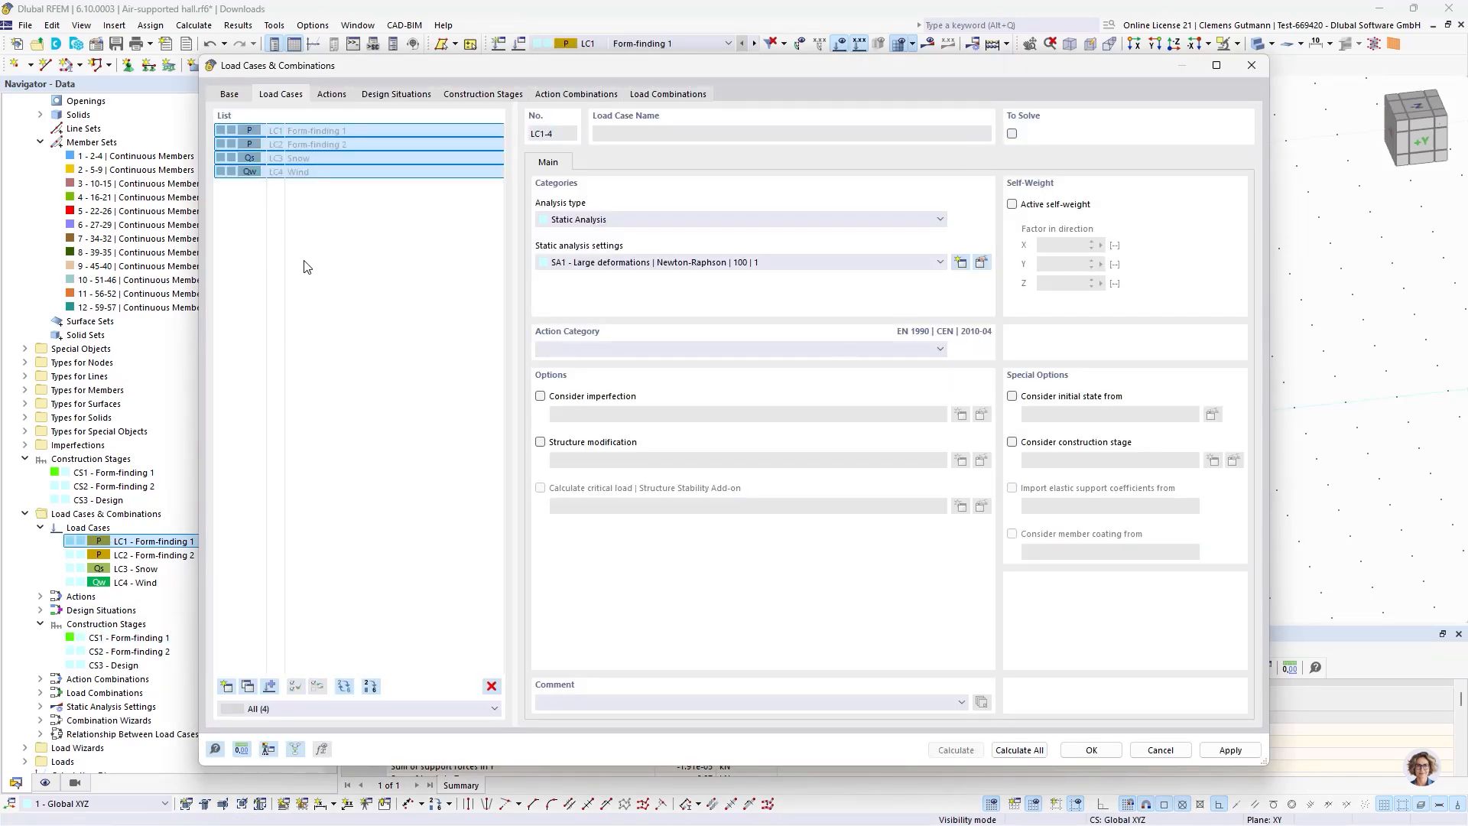
pyautogui.click(335, 158)
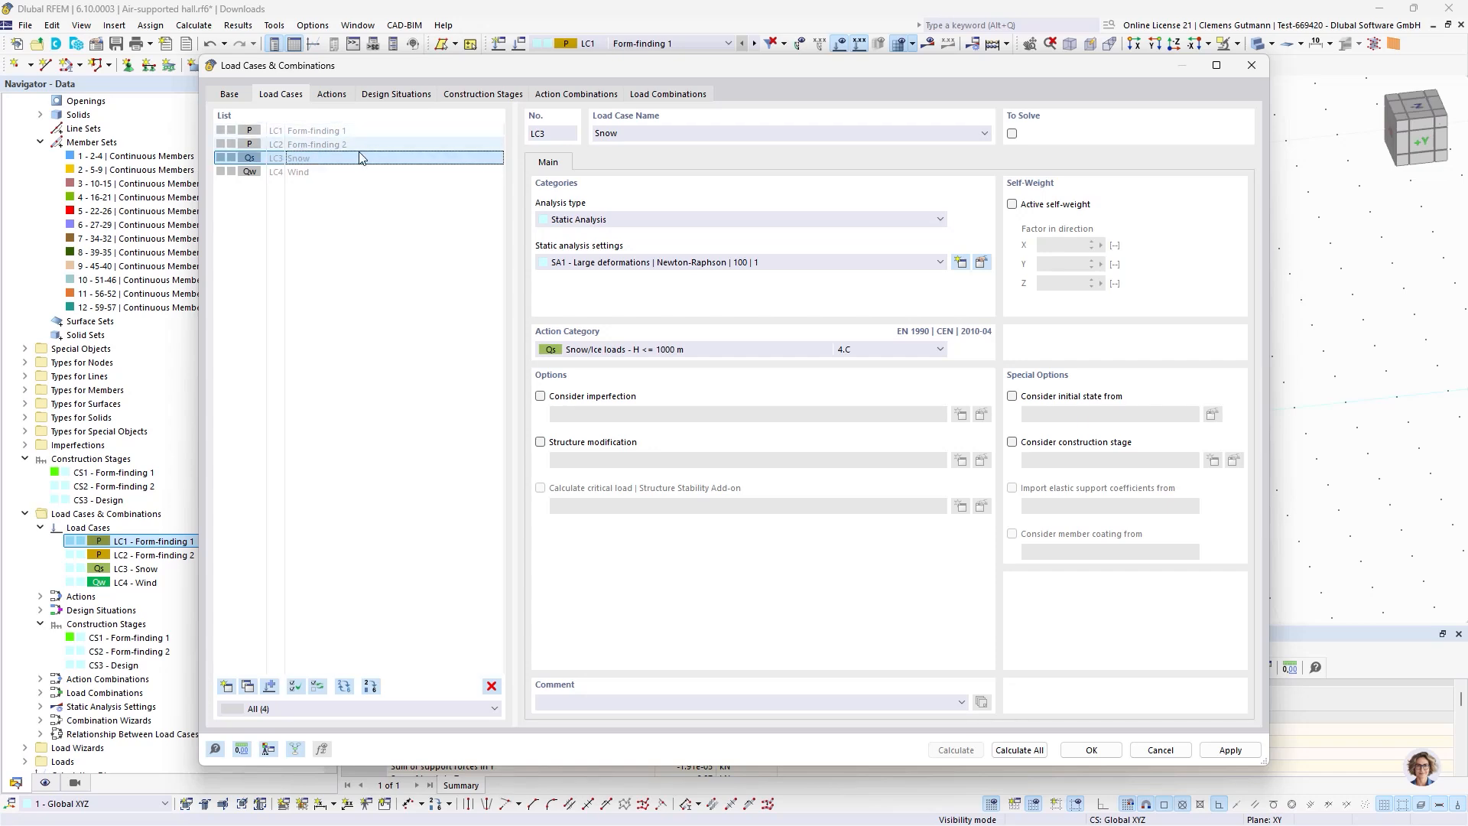
pyautogui.click(1092, 749)
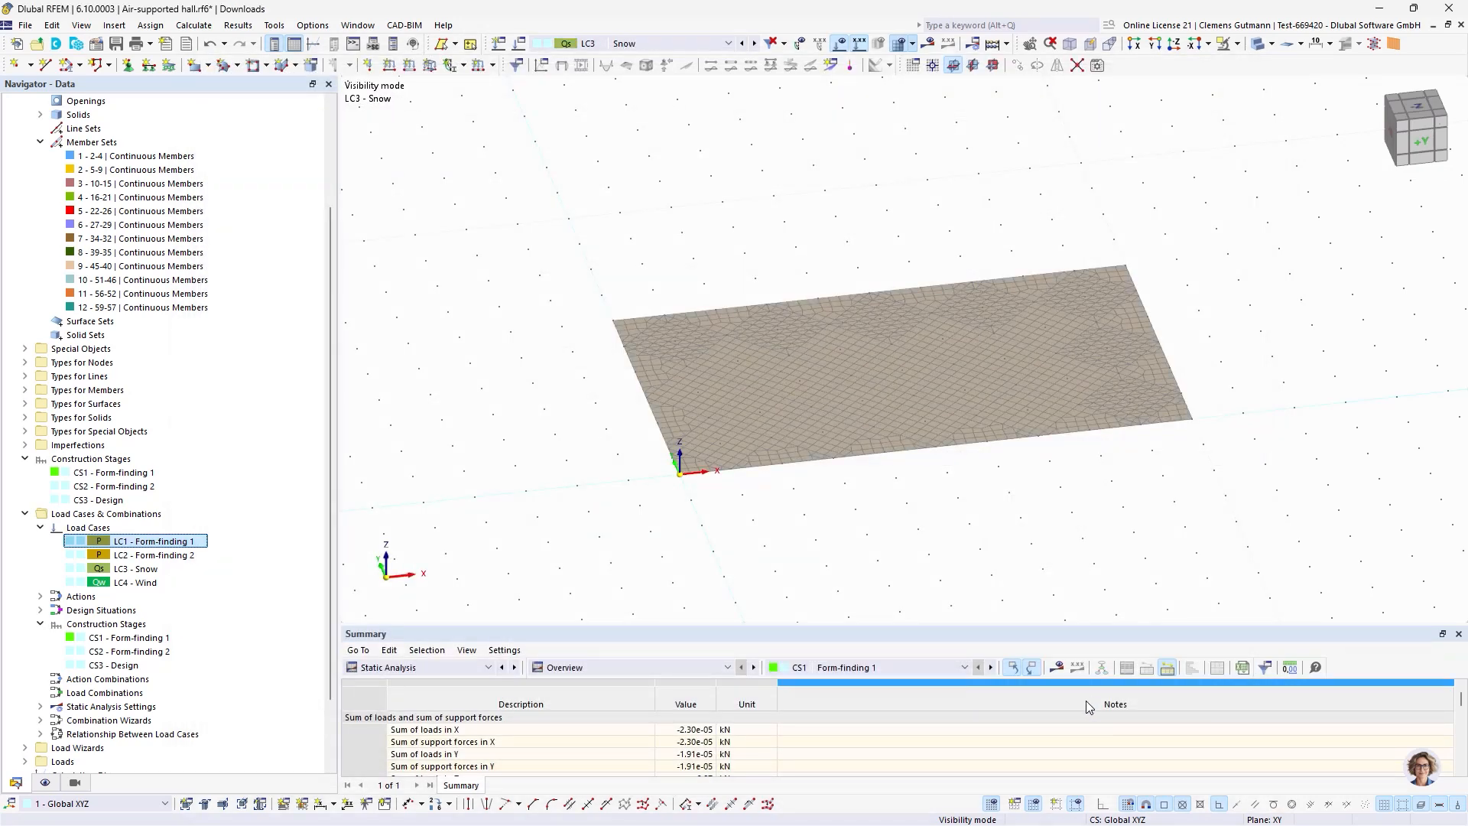
# Run the calculation of all load combinations and enlarge the Errors & Warnings table.
pyautogui.click(993, 44)
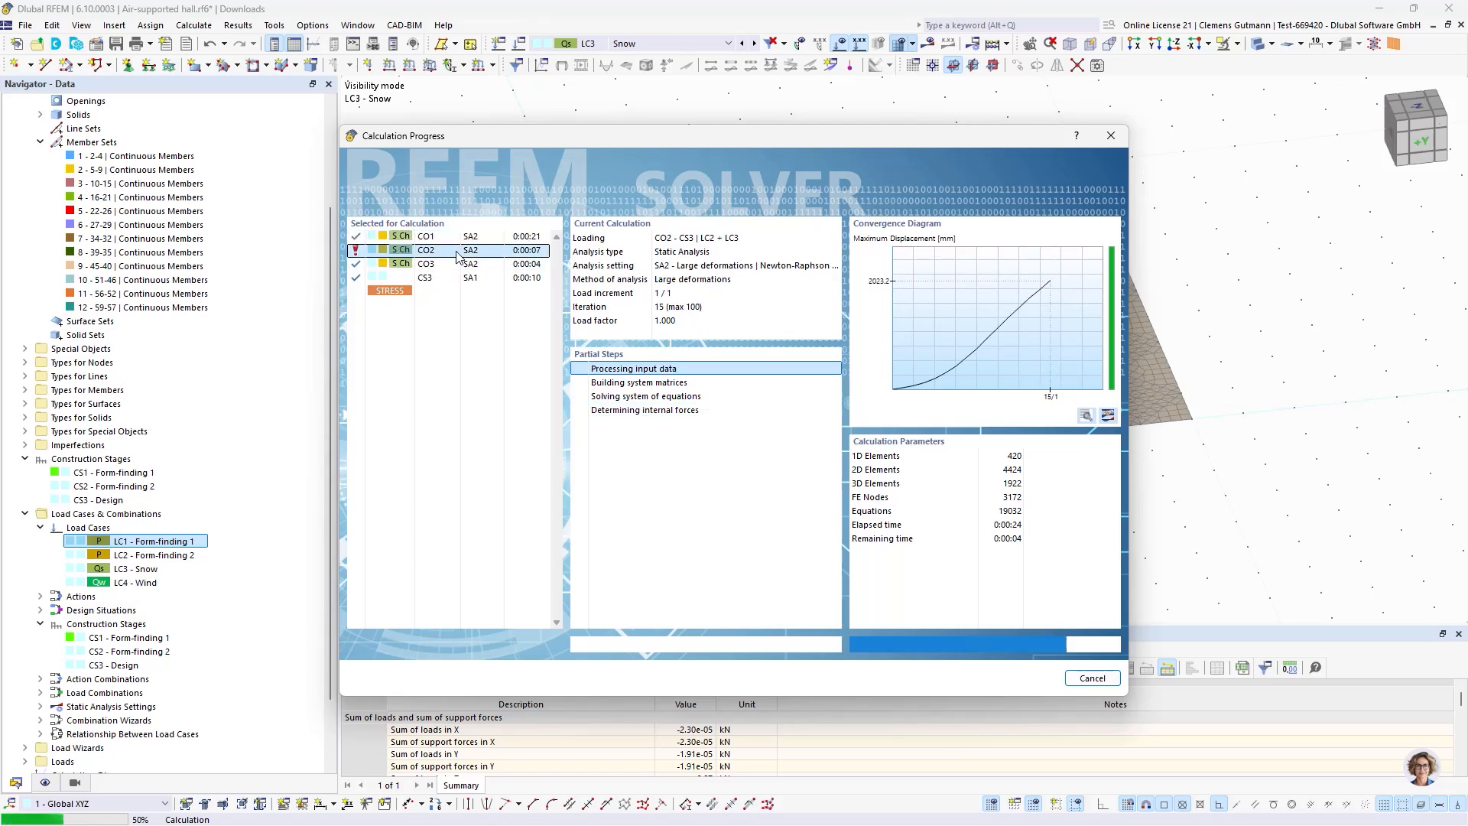
pyautogui.click(863, 489)
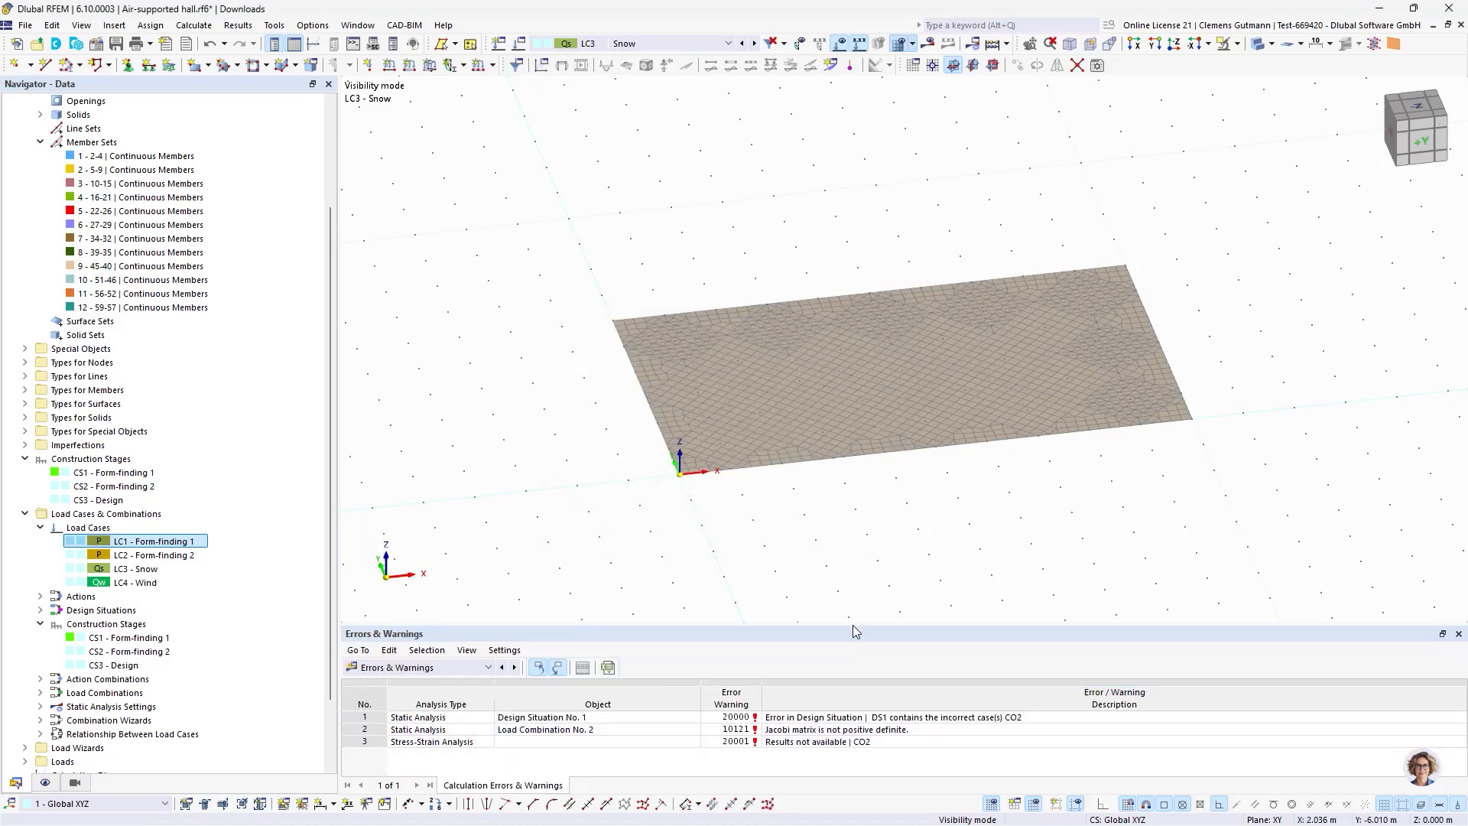
pyautogui.moveTo(856, 623); pyautogui.dragTo(852, 479)
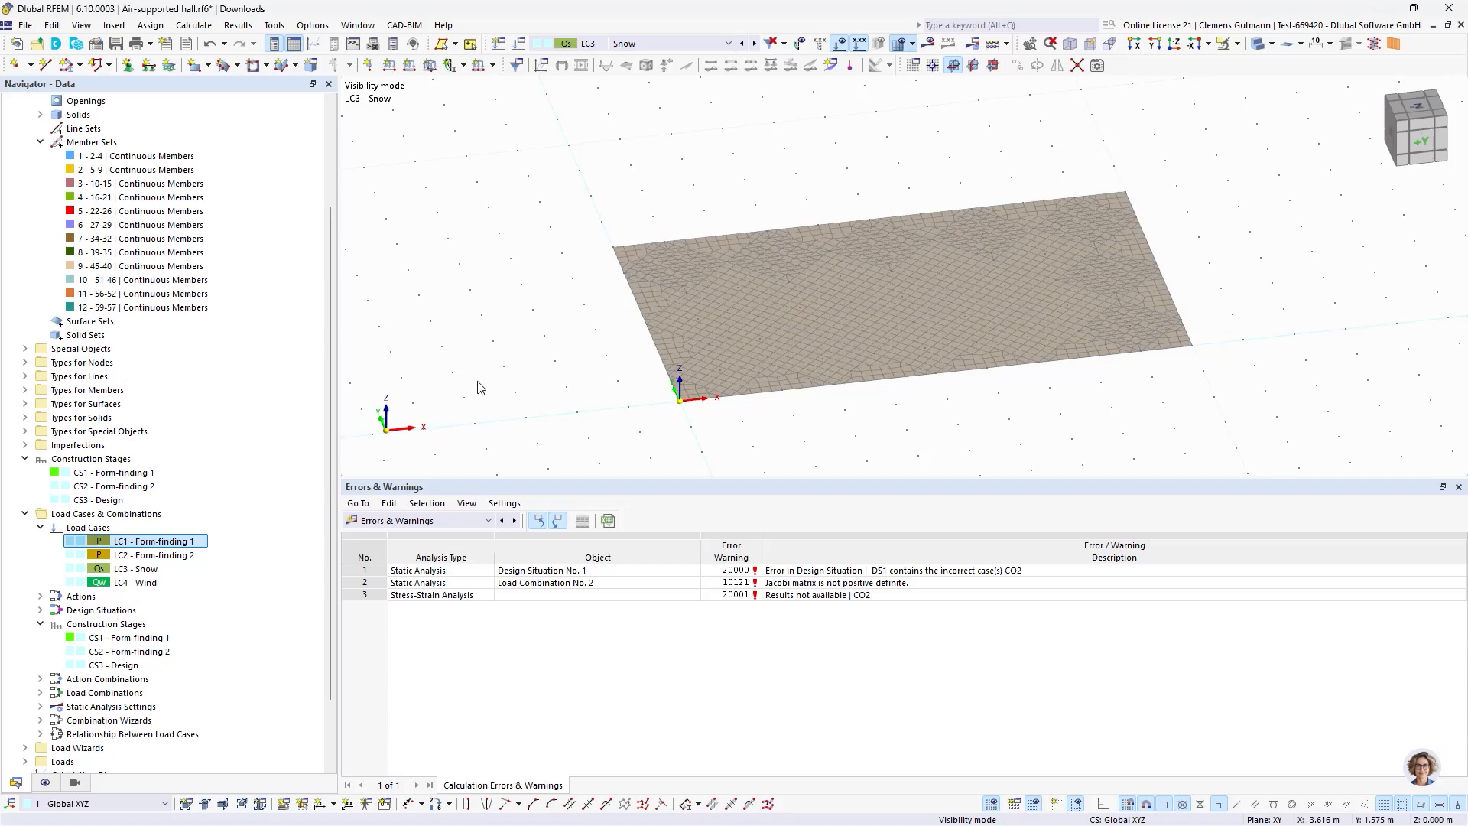
# Examine the finite element mesh of the membrane surfaces, particularly along the edges and corners.
pyautogui.keyDown('ctrl'); pyautogui.moveTo(931, 390); pyautogui.dragTo(904, 466, button='middle'); pyautogui.keyUp('ctrl')
pyautogui.scroll(1, 696, 449)
pyautogui.scroll(1, 717, 363)
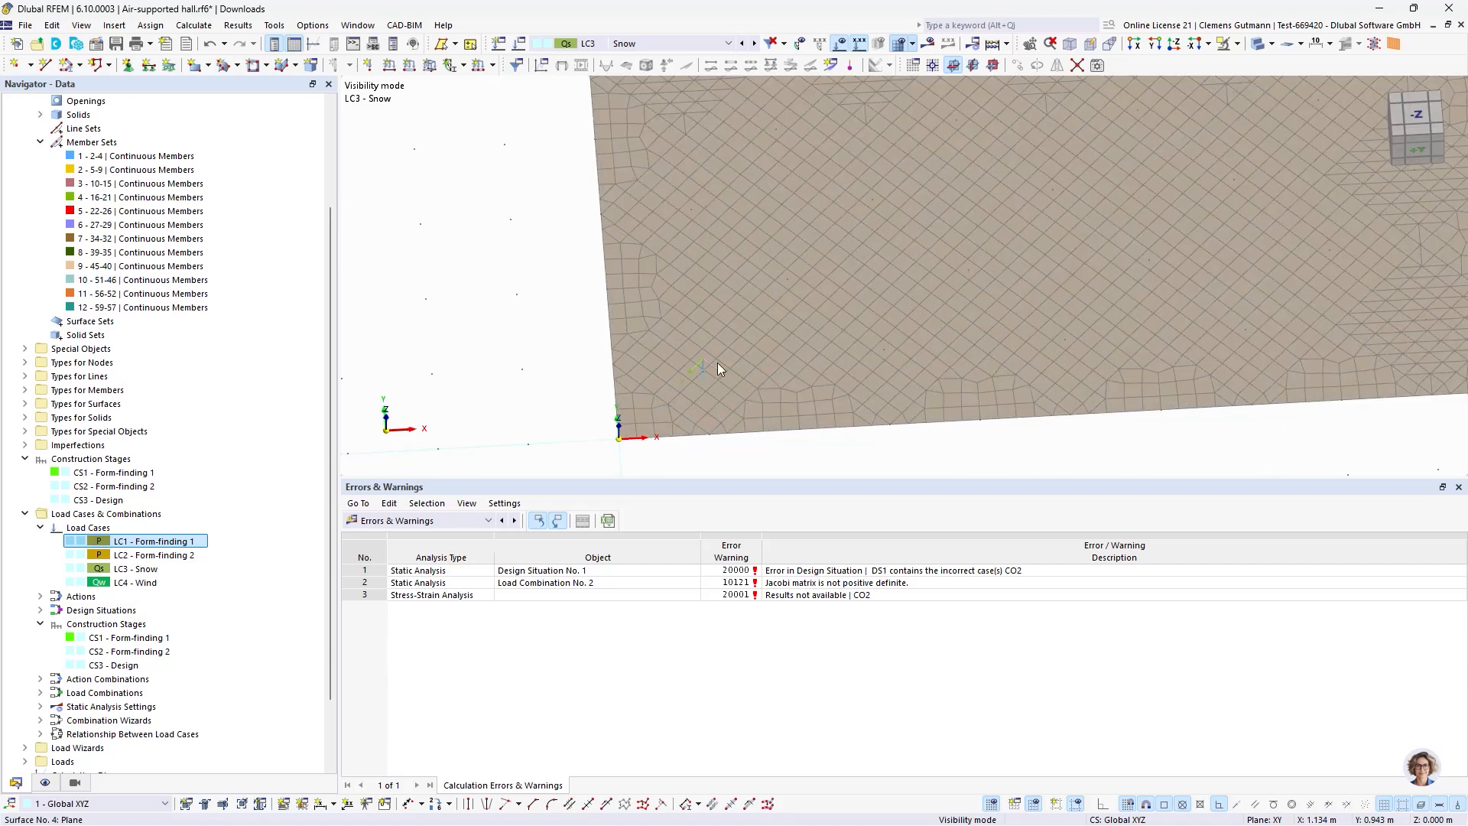
pyautogui.scroll(-1, 659, 372)
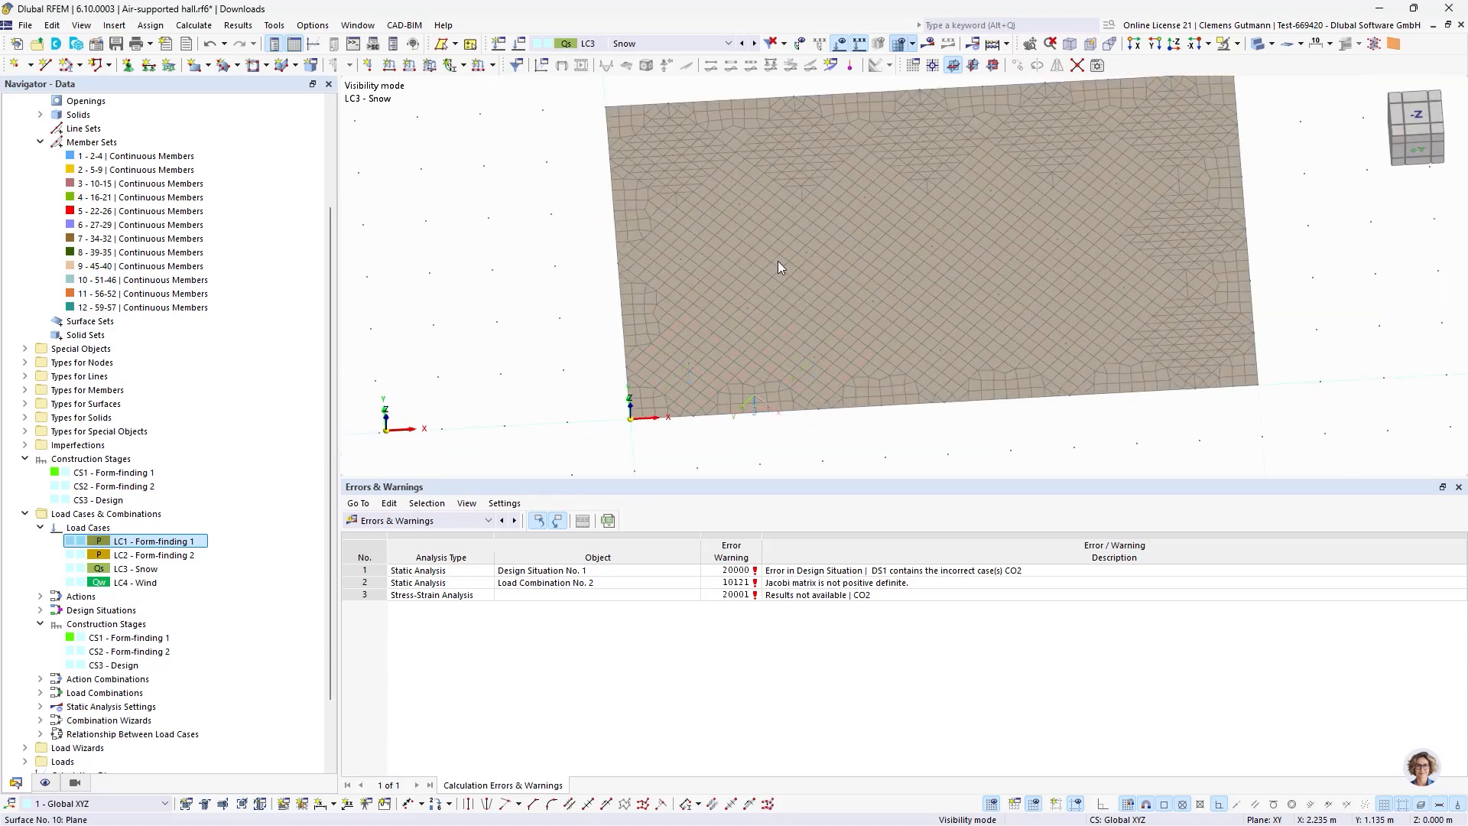
pyautogui.moveTo(1100, 137)
pyautogui.scroll(2, 740, 396)
pyautogui.scroll(-2, 686, 411)
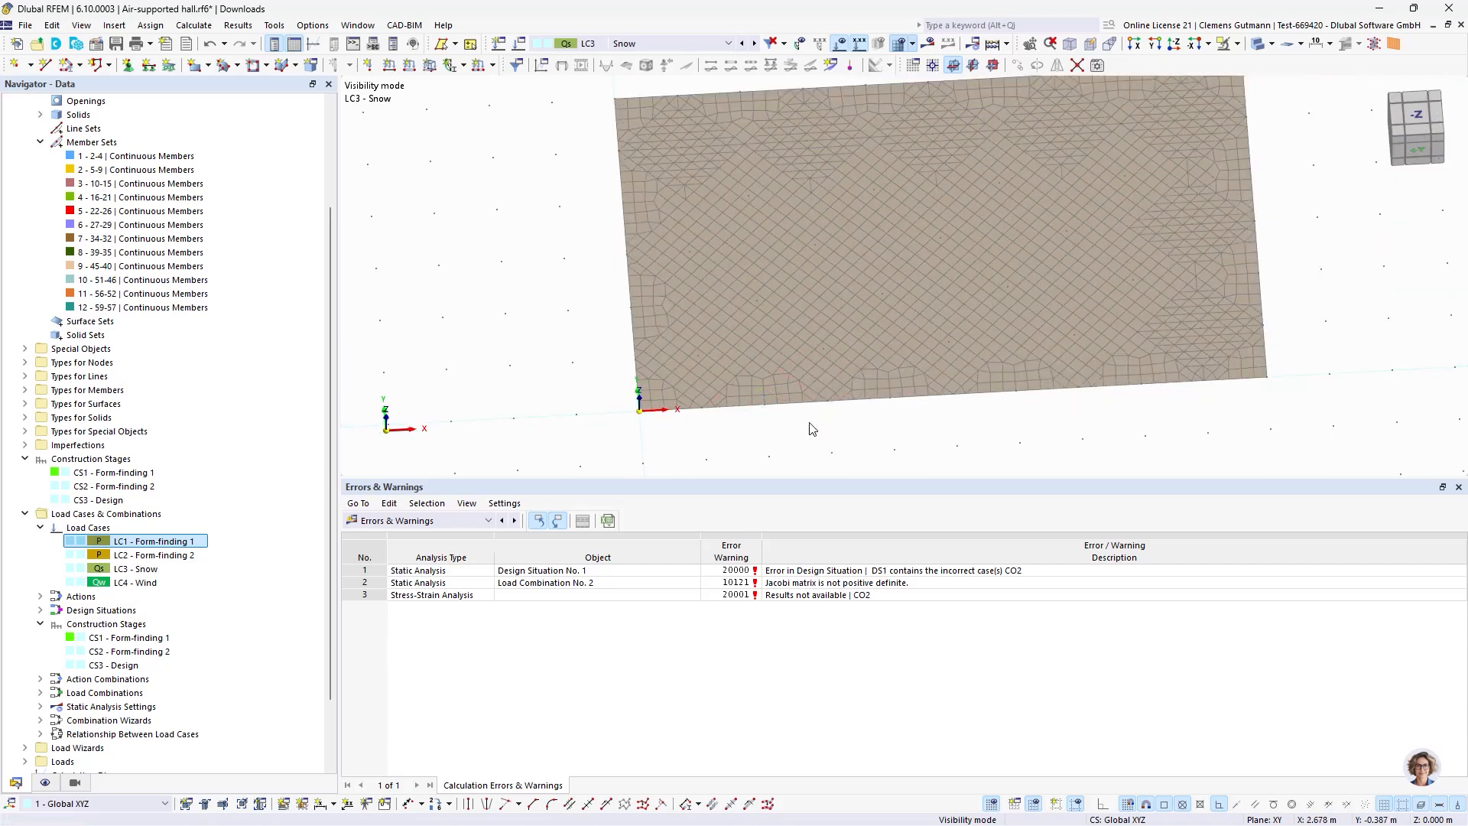
pyautogui.scroll(1, 810, 429)
pyautogui.moveTo(810, 429)
pyautogui.keyDown('ctrl'); pyautogui.mouseDown(button='middle')
pyautogui.moveTo(805, 373)
pyautogui.moveTo(833, 403)
pyautogui.moveTo(790, 420)
pyautogui.mouseUp(button='middle'); pyautogui.keyUp('ctrl')
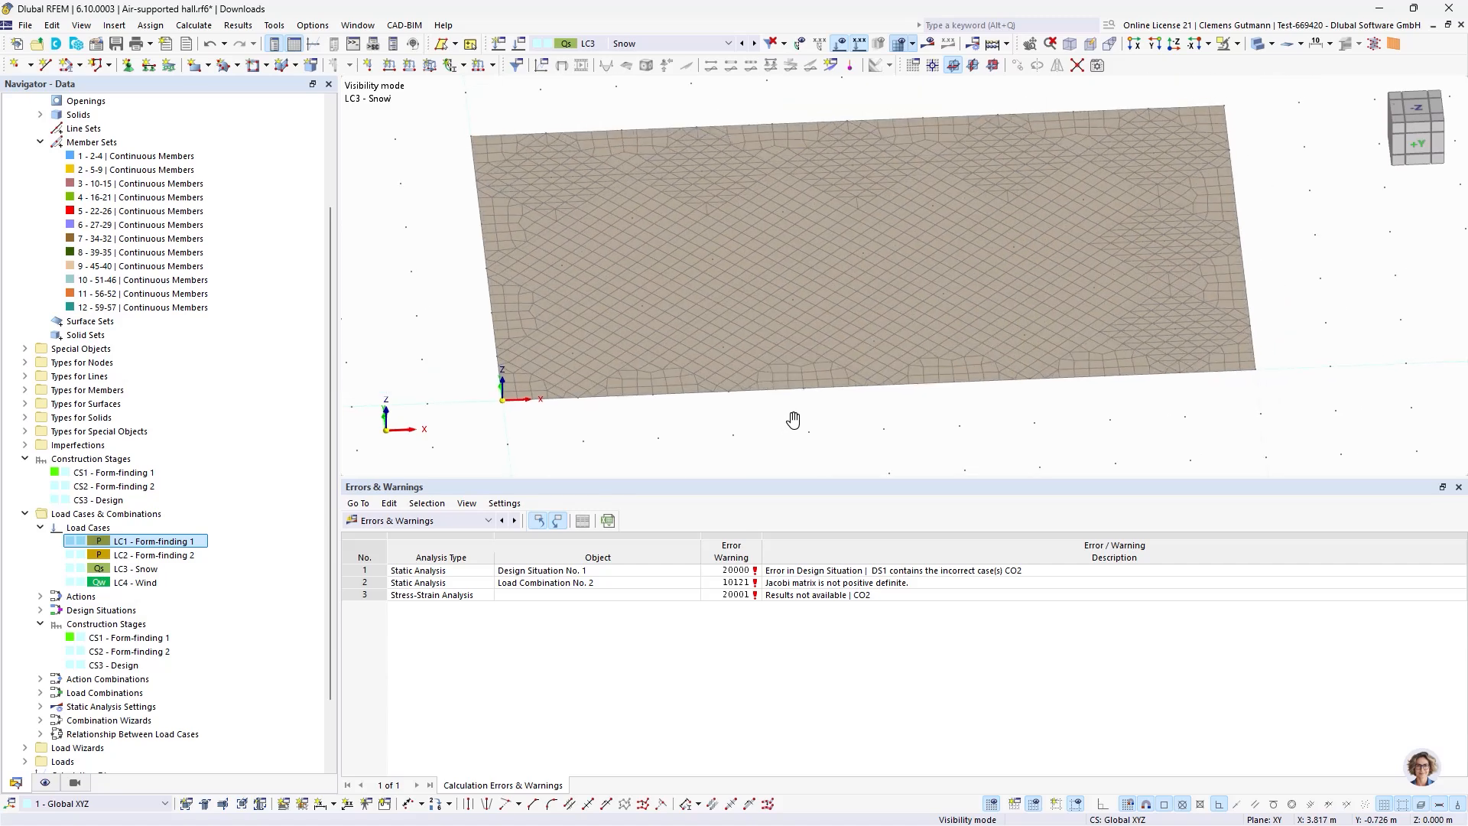
# Exclude load combination CO2 (LC2 + LC3) from solving and accept the change.
pyautogui.scroll(-2, 114, 535)
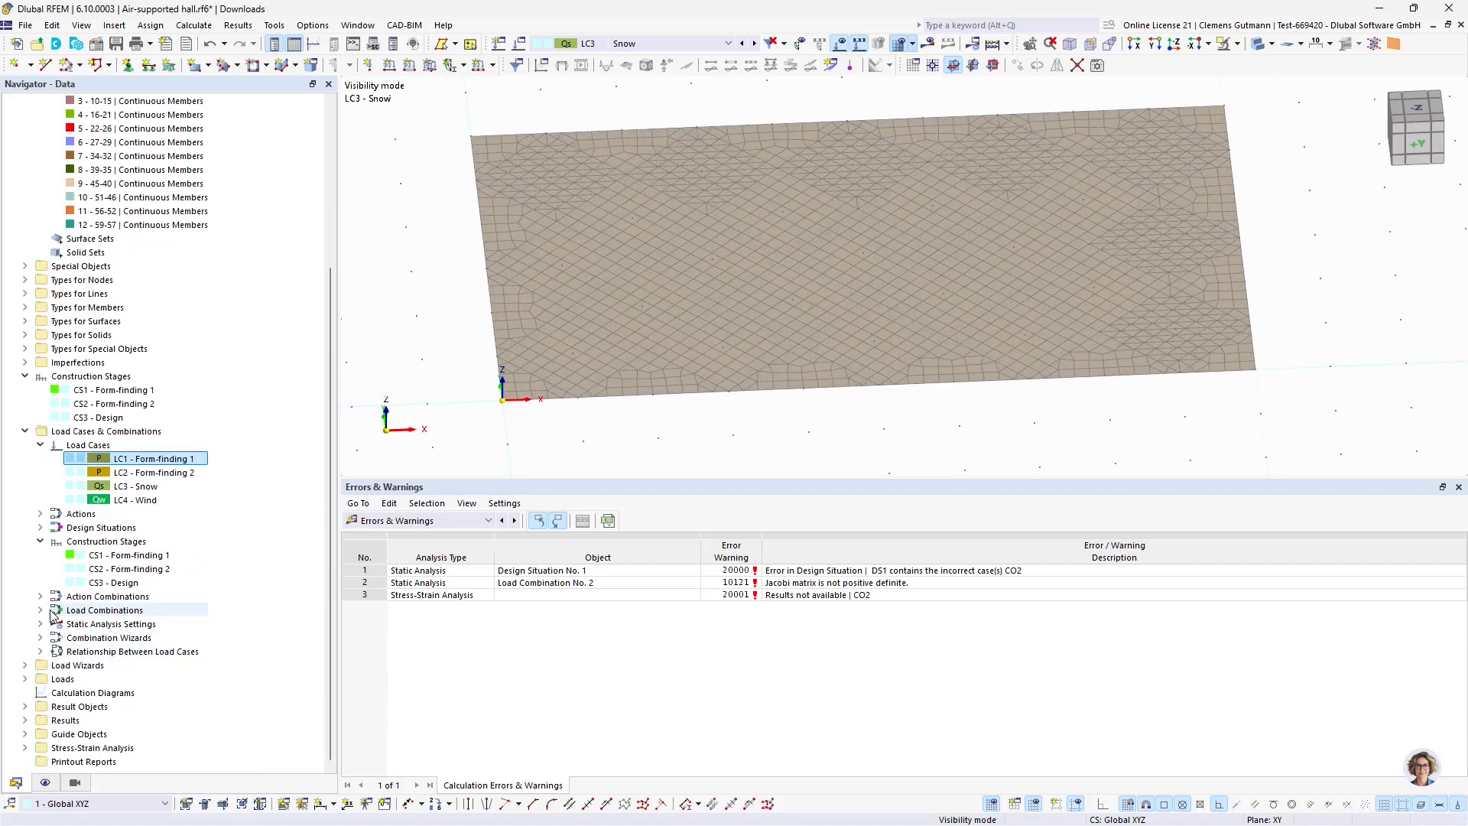
pyautogui.click(109, 610)
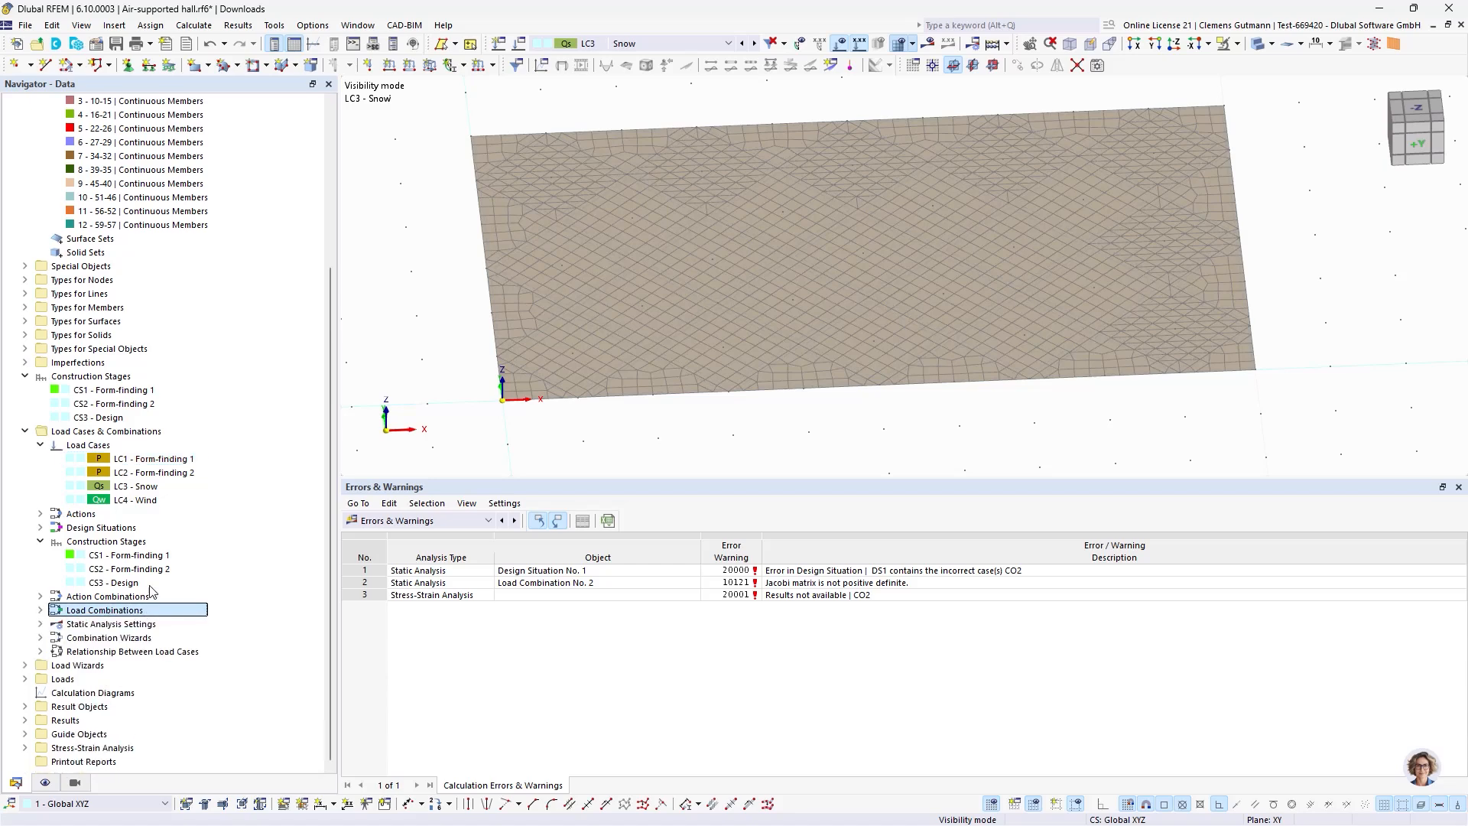
pyautogui.rightClick(107, 611)
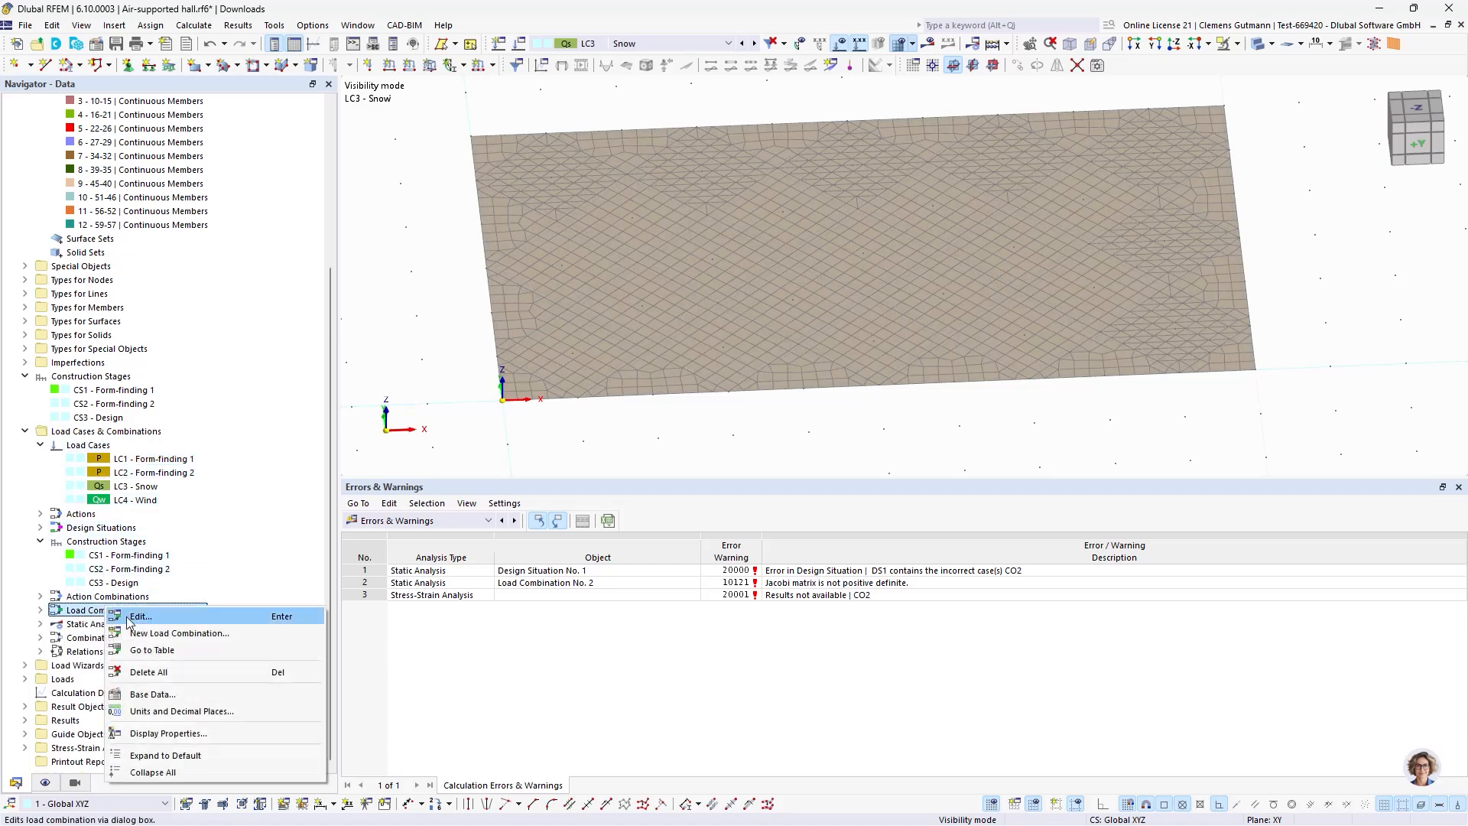
pyautogui.click(138, 619)
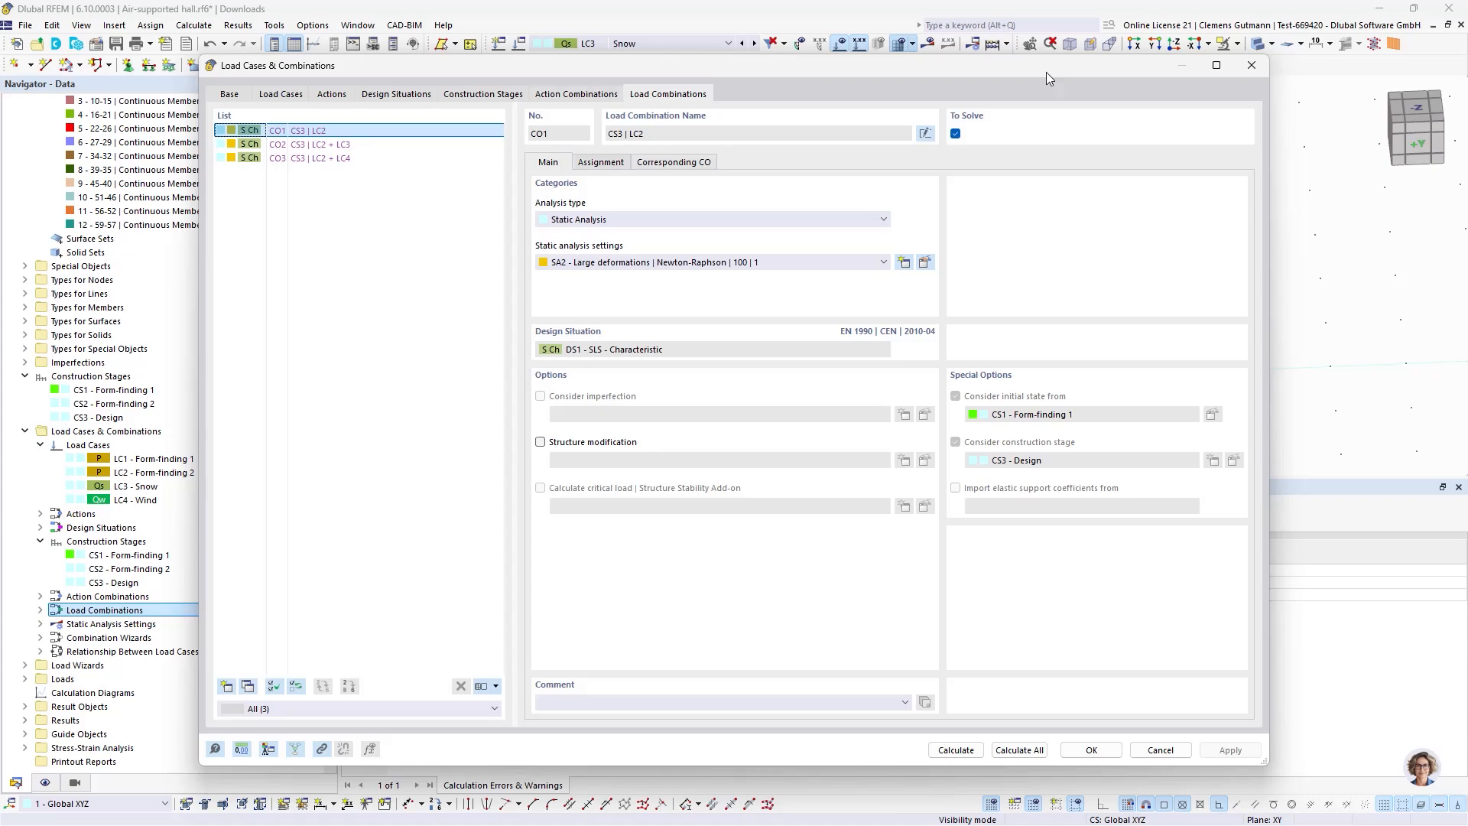
pyautogui.click(359, 144)
pyautogui.click(955, 134)
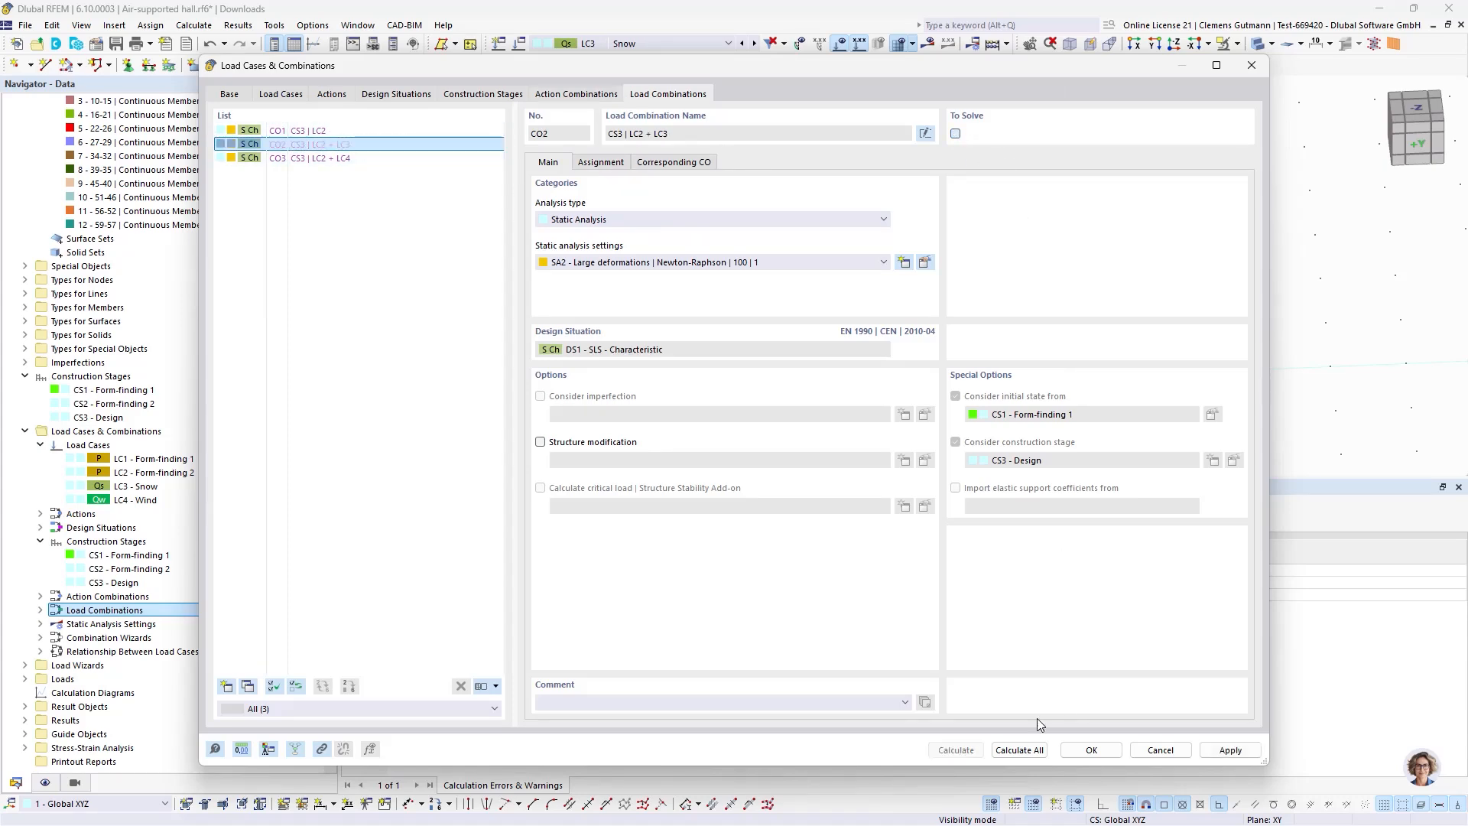
pyautogui.press('Return')
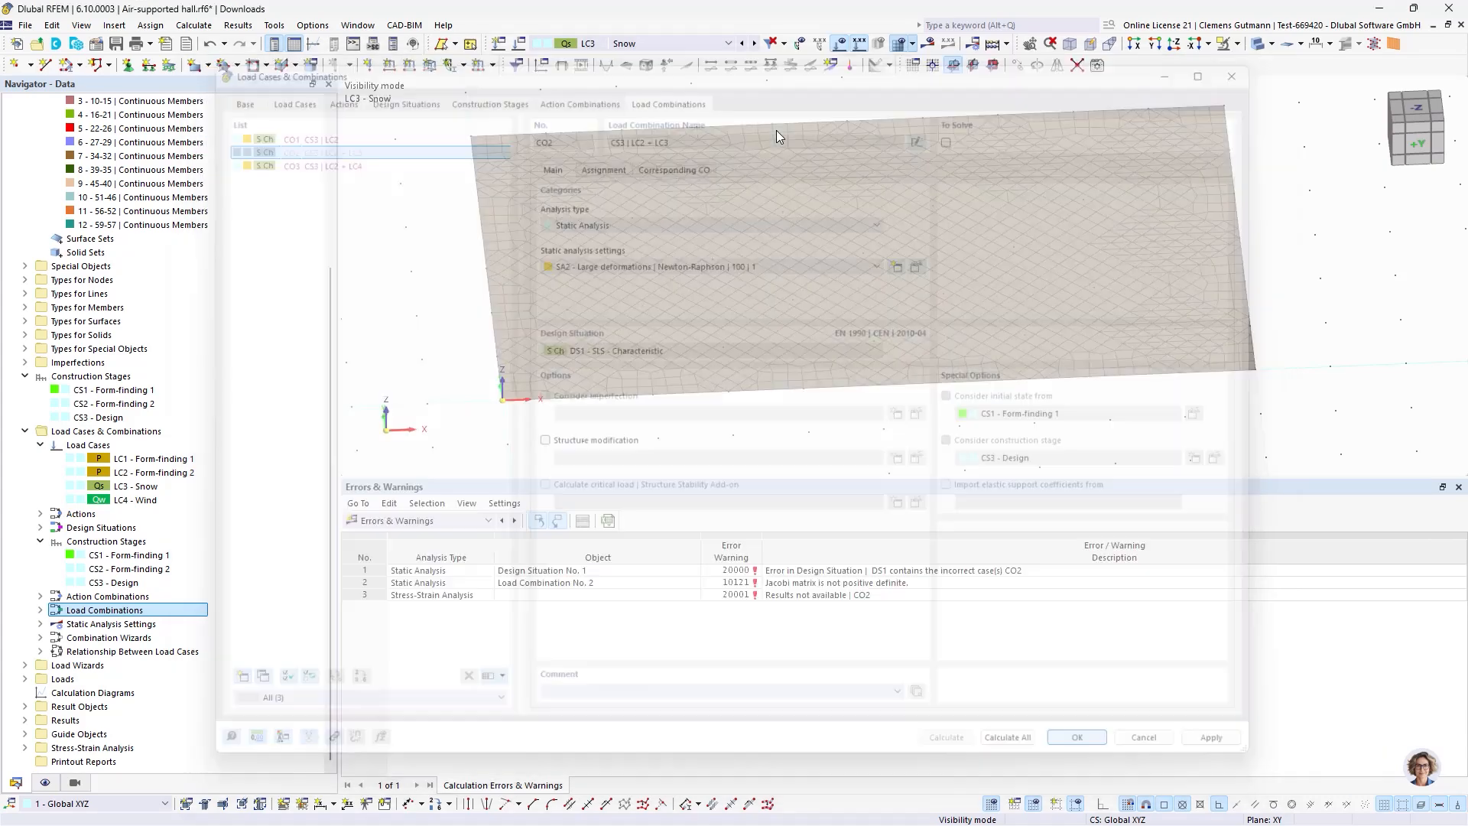
# Recalculate the model, show the Stress-Strain Analysis results table, and reduce its height to enlarge the model view.
pyautogui.click(993, 45)
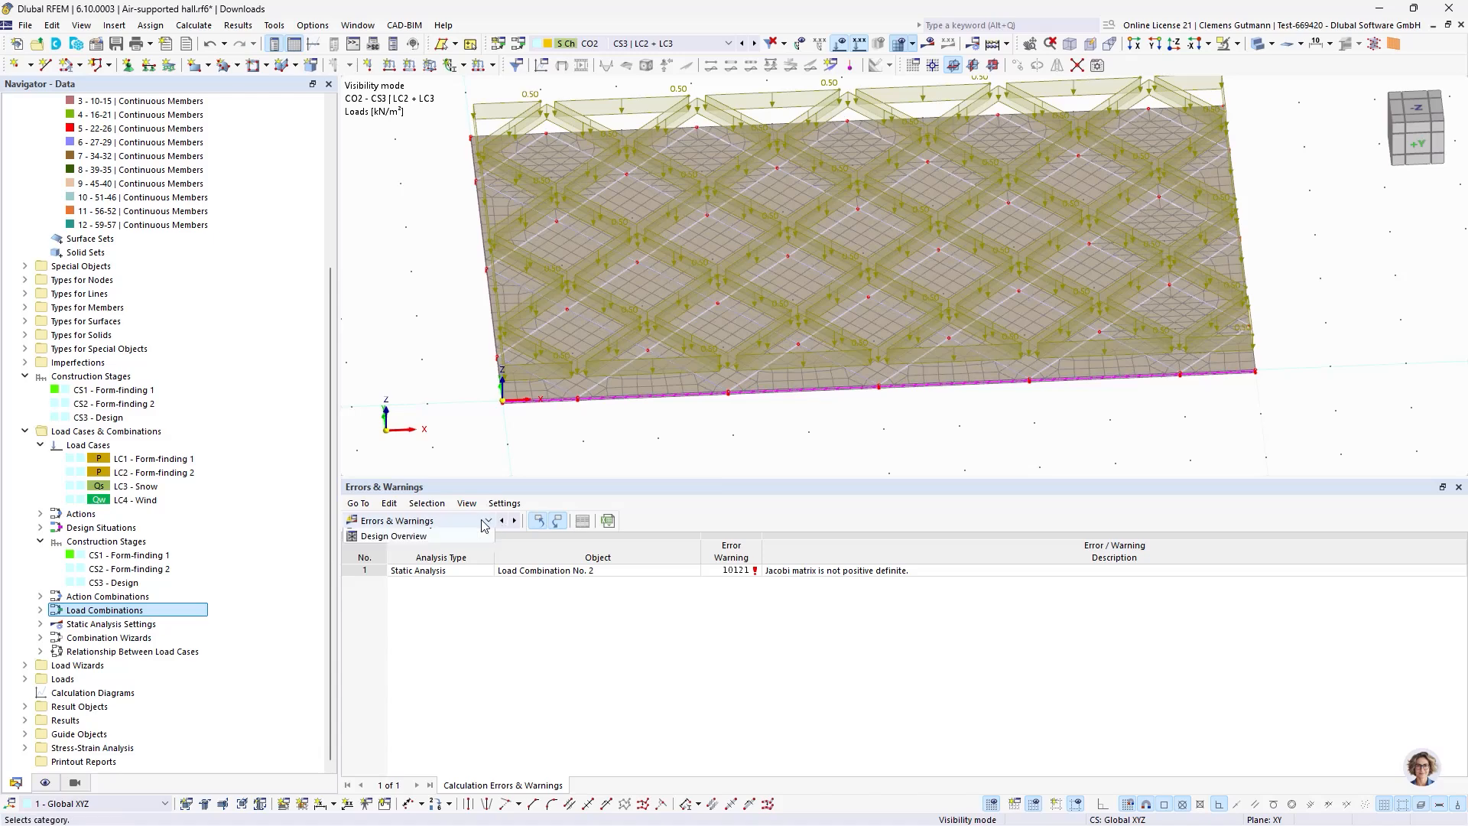
pyautogui.click(428, 520)
pyautogui.click(416, 645)
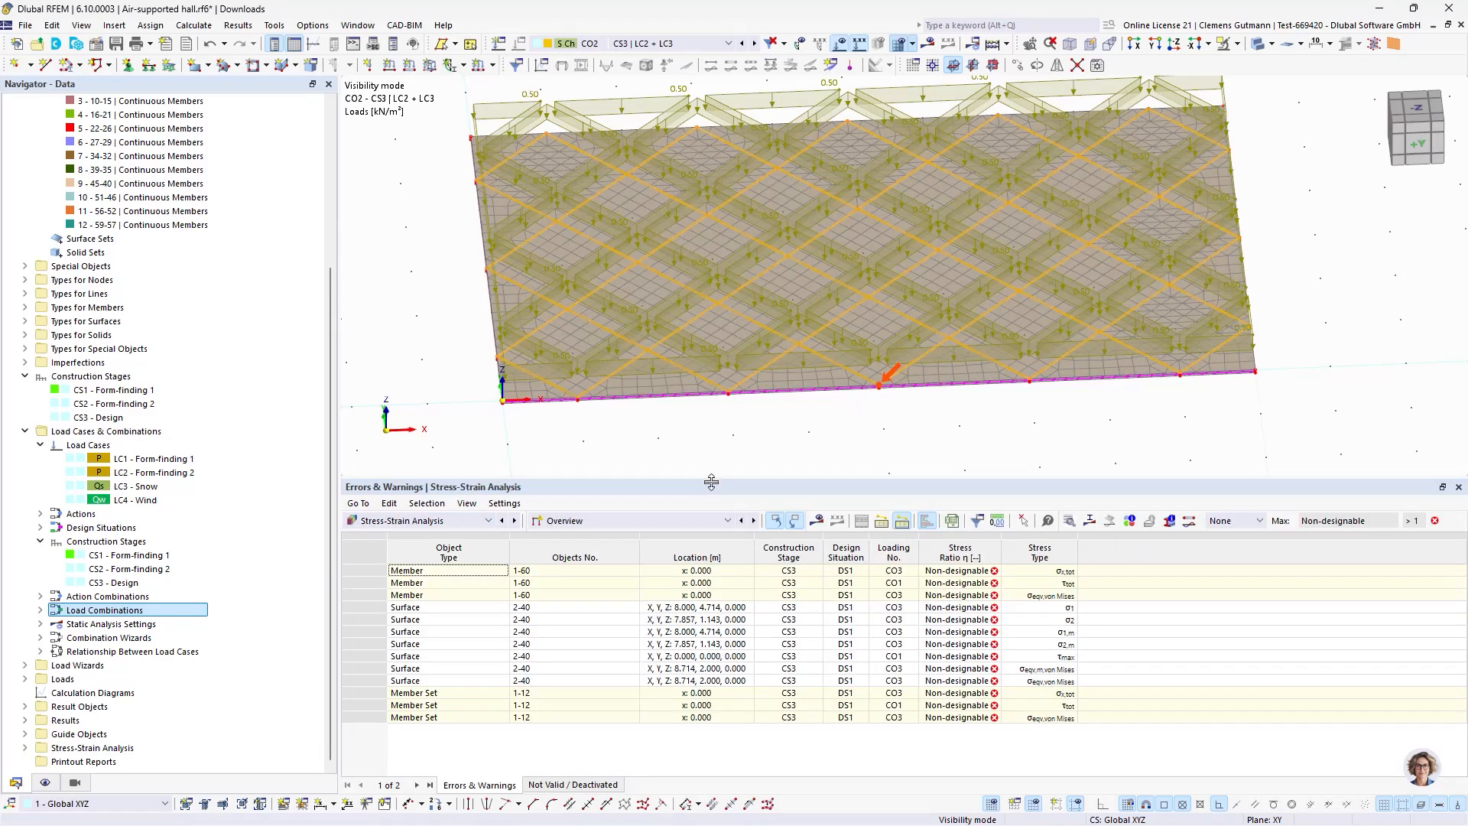
pyautogui.moveTo(711, 480); pyautogui.dragTo(716, 668)
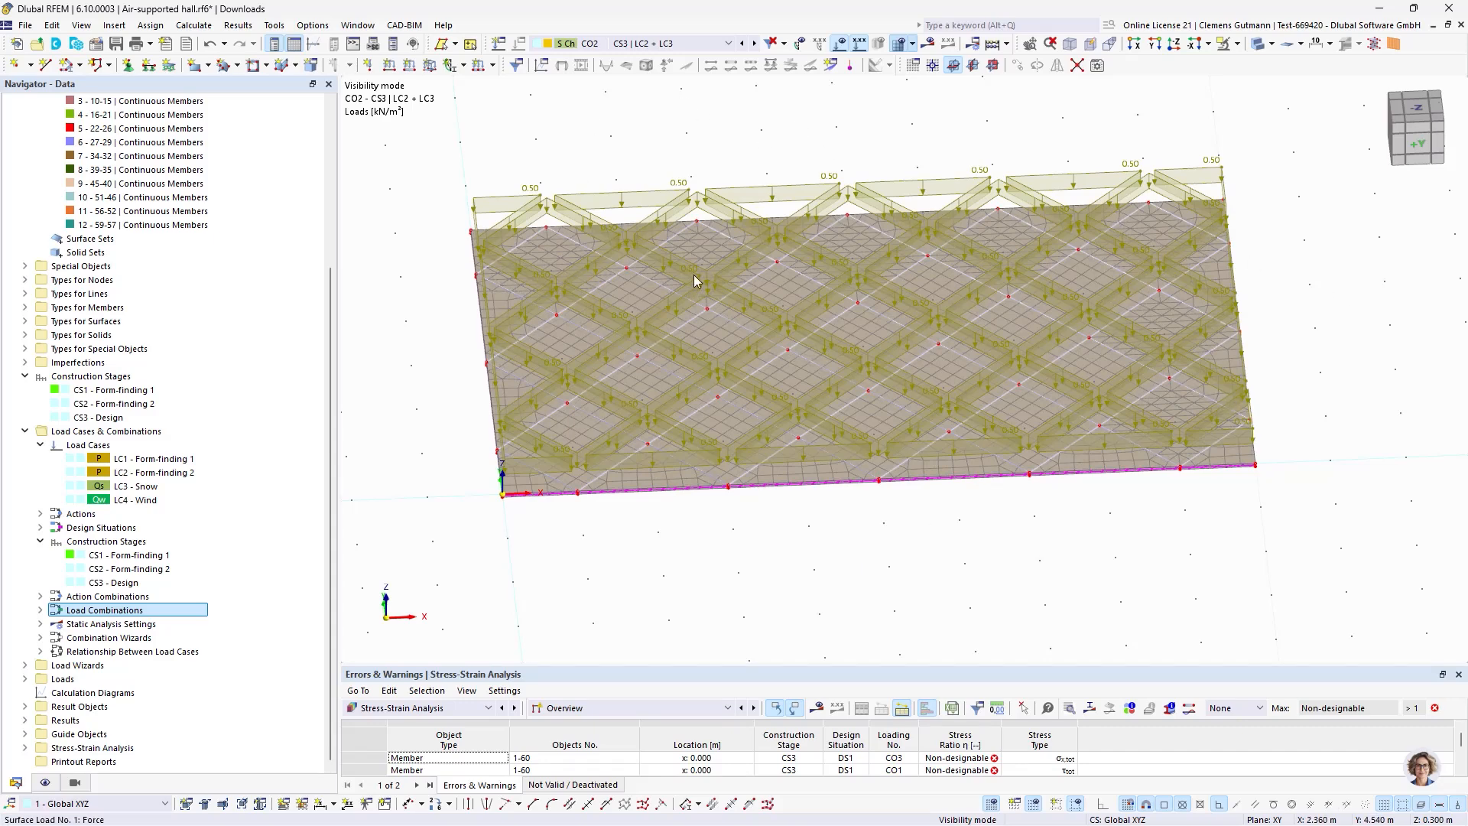
# Show the navigator's views and visibilities and display load combination CO3 (LC2 + LC4) on the model.
pyautogui.click(75, 782)
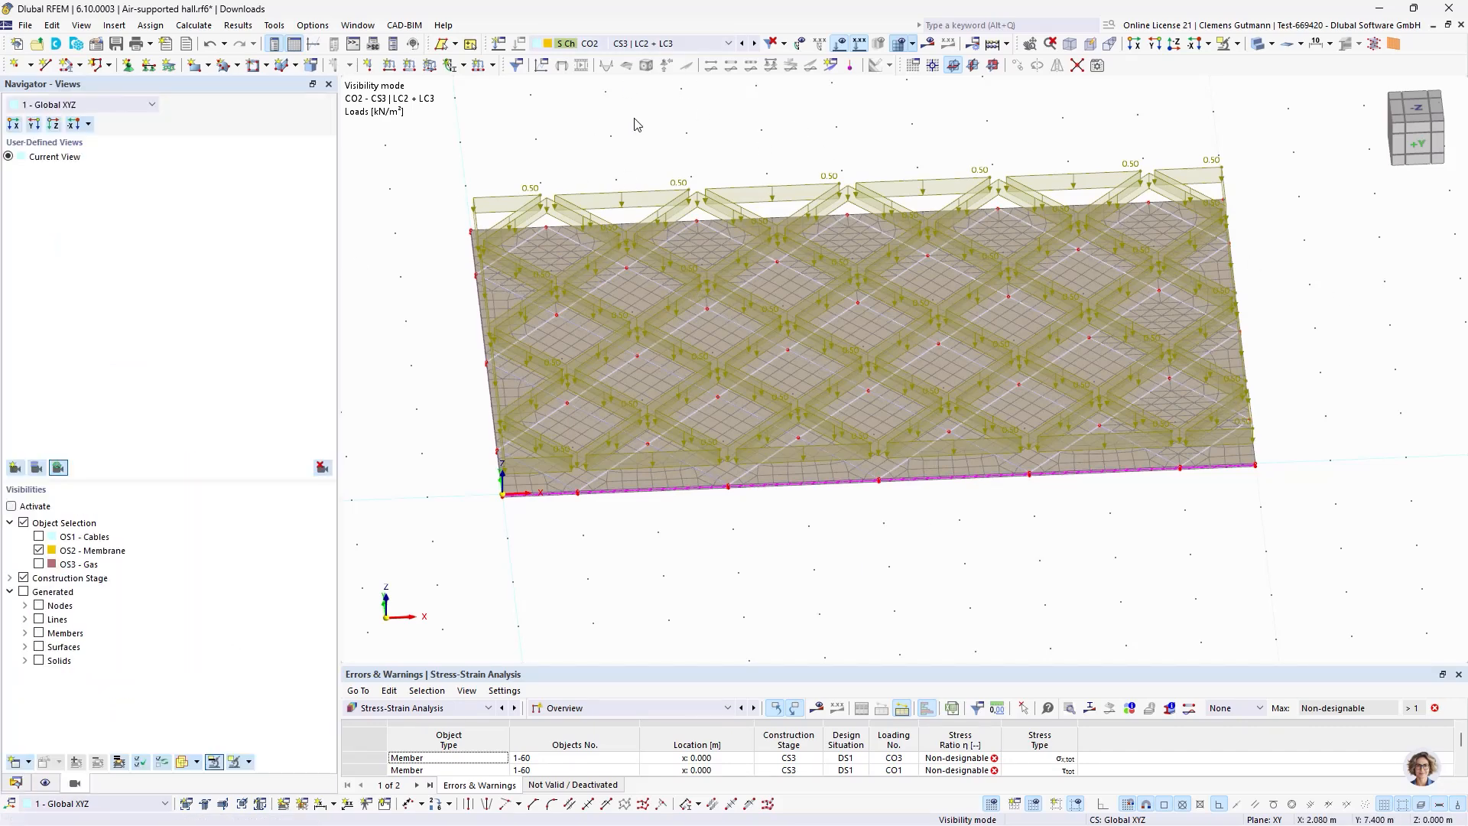
pyautogui.click(629, 43)
pyautogui.click(641, 185)
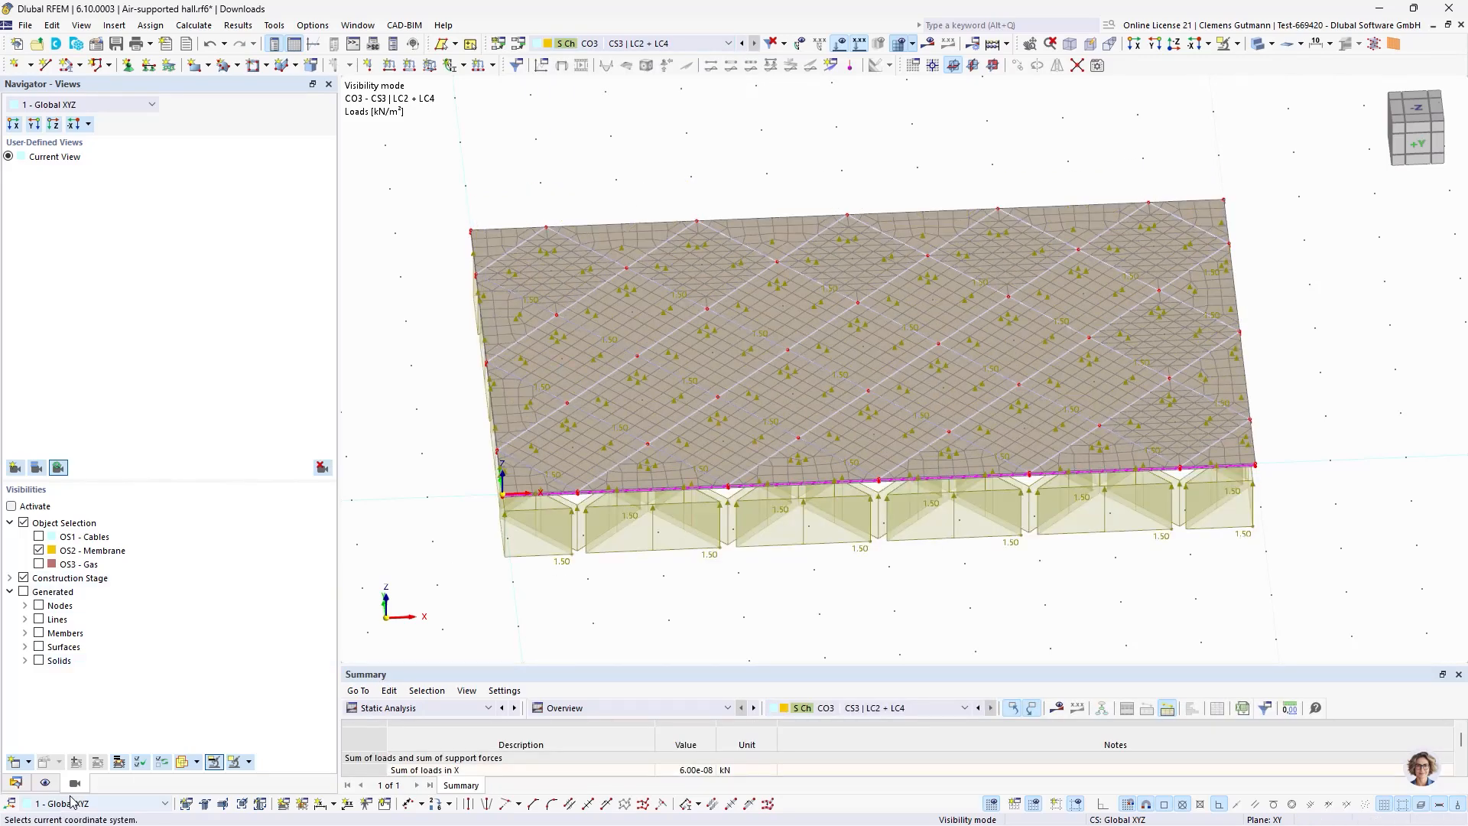
# Show the static analysis results of load combination CO3 and view the global deformations |u| on the membrane.
pyautogui.click(928, 43)
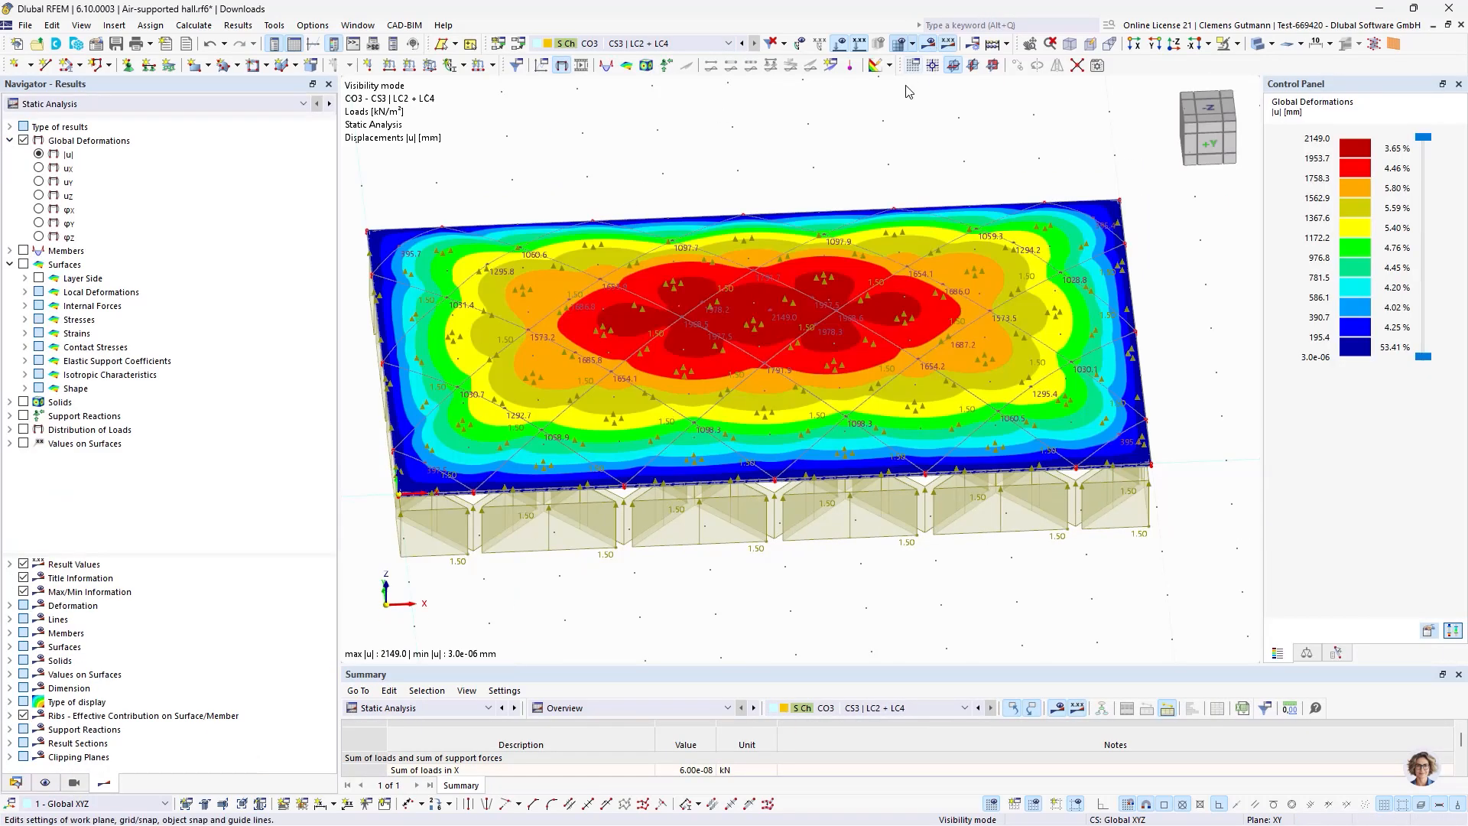
pyautogui.scroll(-3, 1123, 228)
pyautogui.moveTo(925, 405)
pyautogui.keyDown('ctrl'); pyautogui.mouseDown(button='middle')
pyautogui.moveTo(923, 374)
pyautogui.moveTo(927, 390)
pyautogui.mouseUp(button='middle'); pyautogui.keyUp('ctrl')
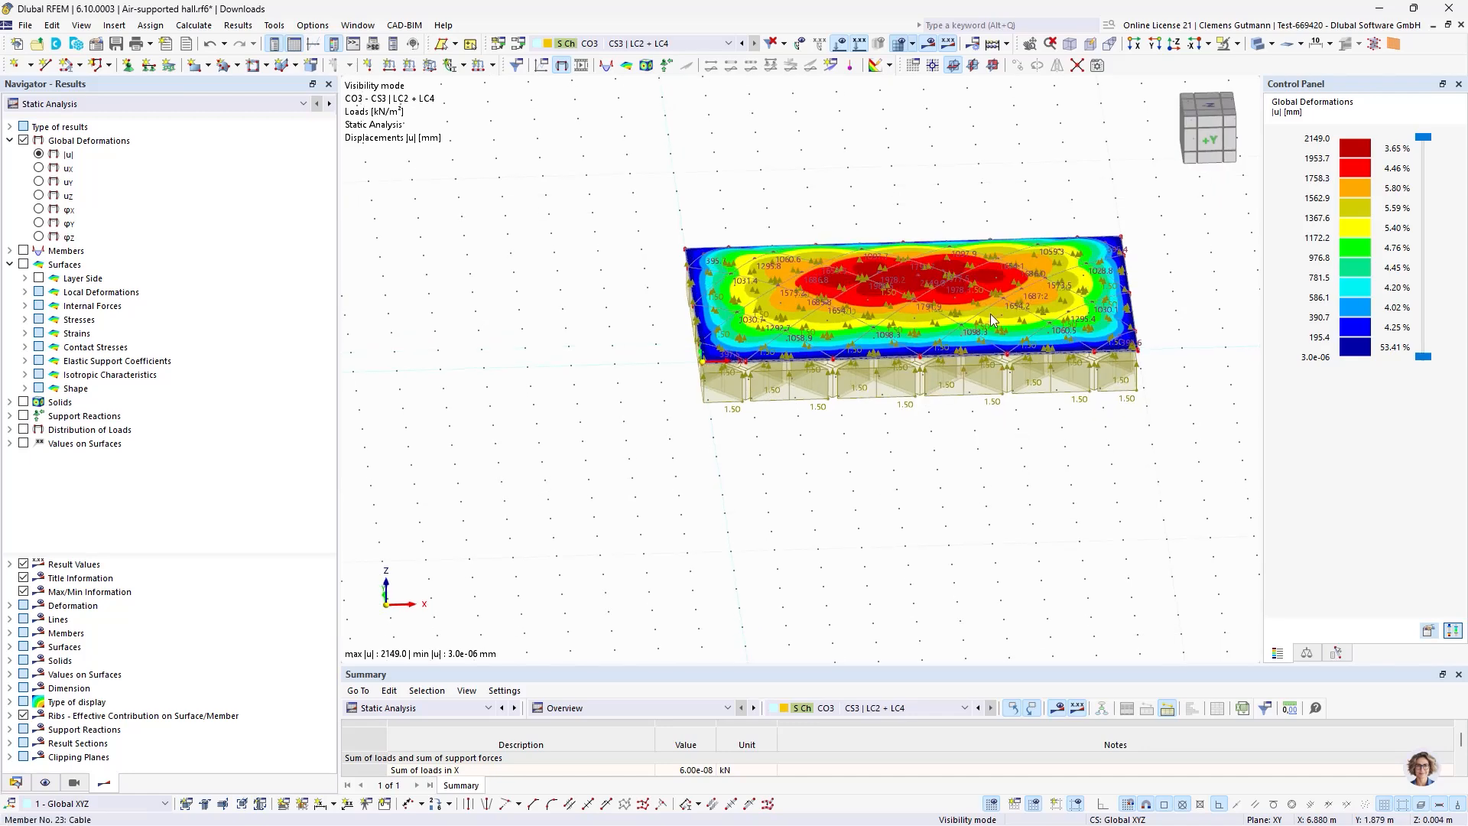
pyautogui.scroll(2, 989, 309)
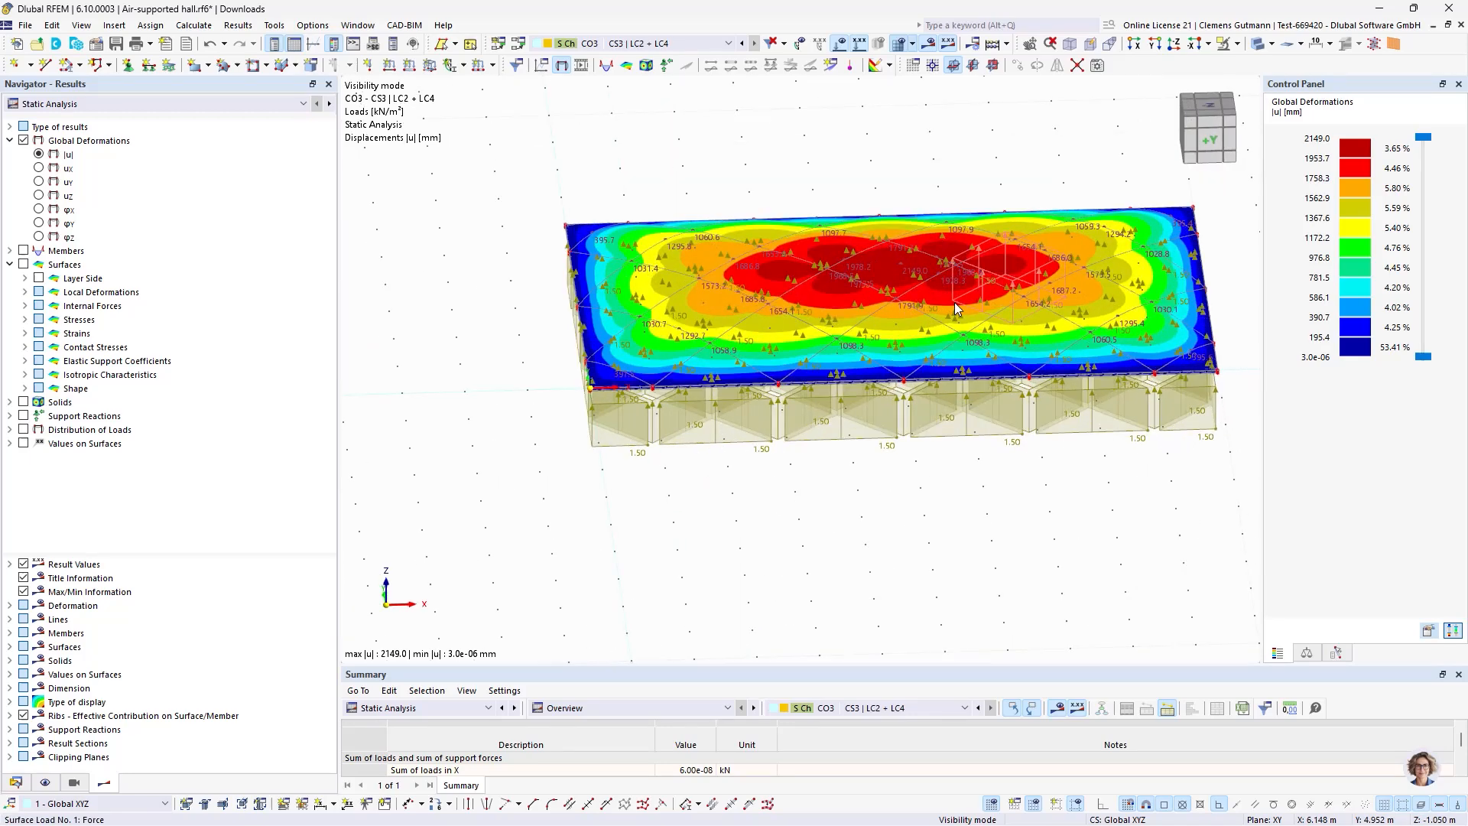
# View the deformations as differences to the initial state, and return the result type to Final Results.
pyautogui.click(10, 128)
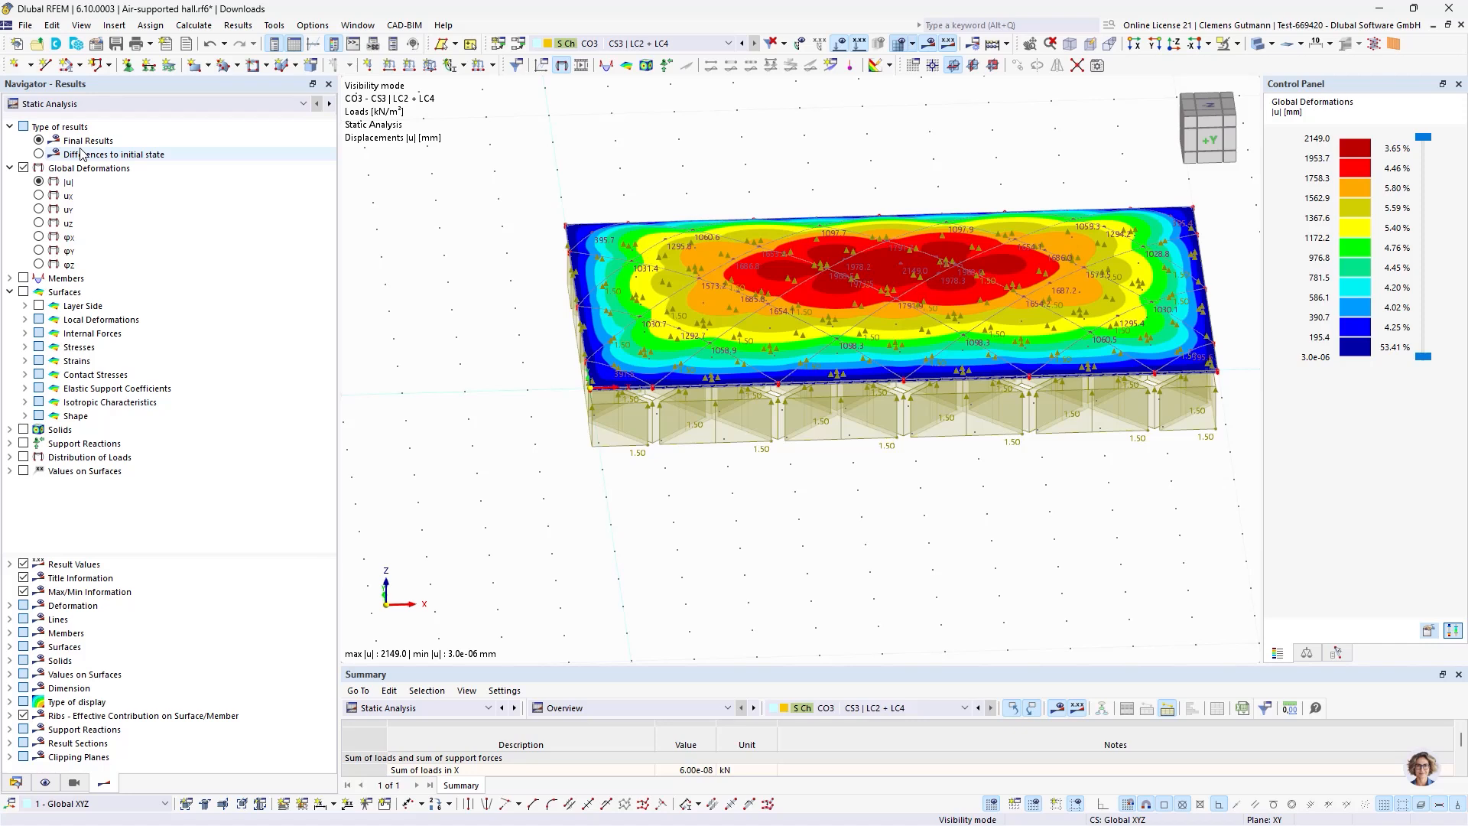
pyautogui.click(39, 154)
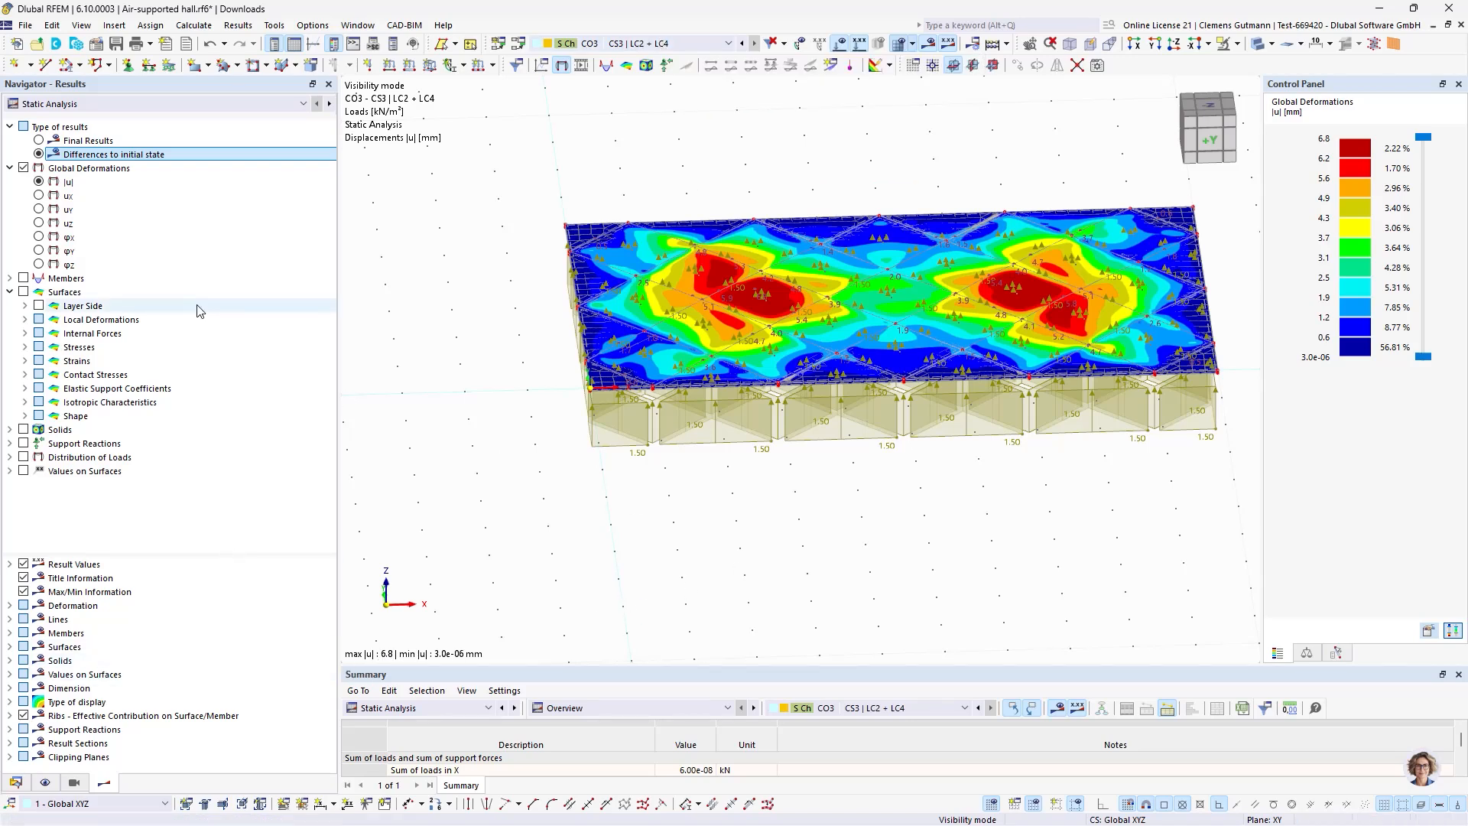
pyautogui.click(38, 141)
# Display the axial forces N of the cable members in place of the global deformations.
pyautogui.click(10, 278)
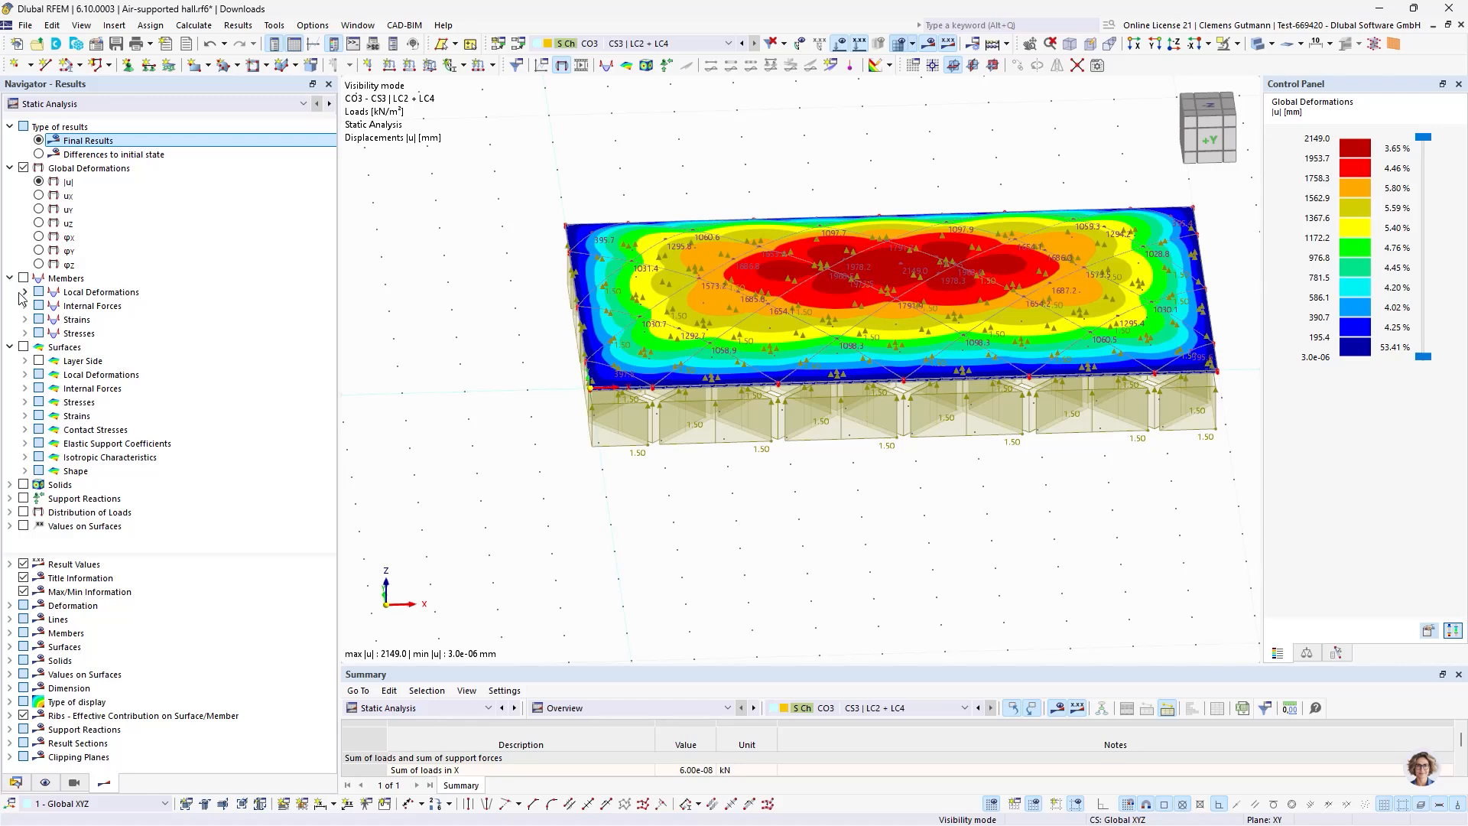
pyautogui.click(24, 306)
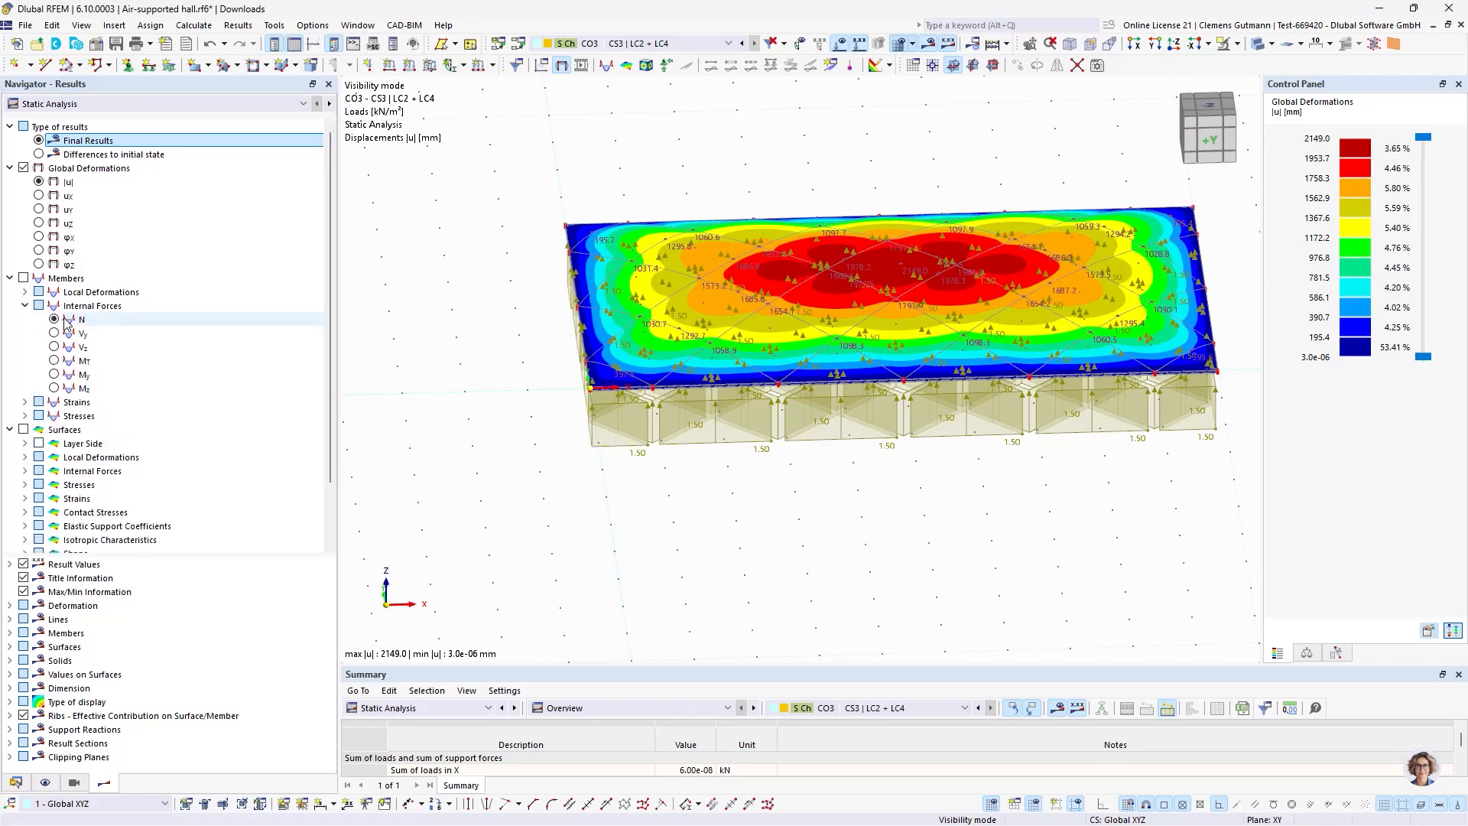
pyautogui.click(55, 320)
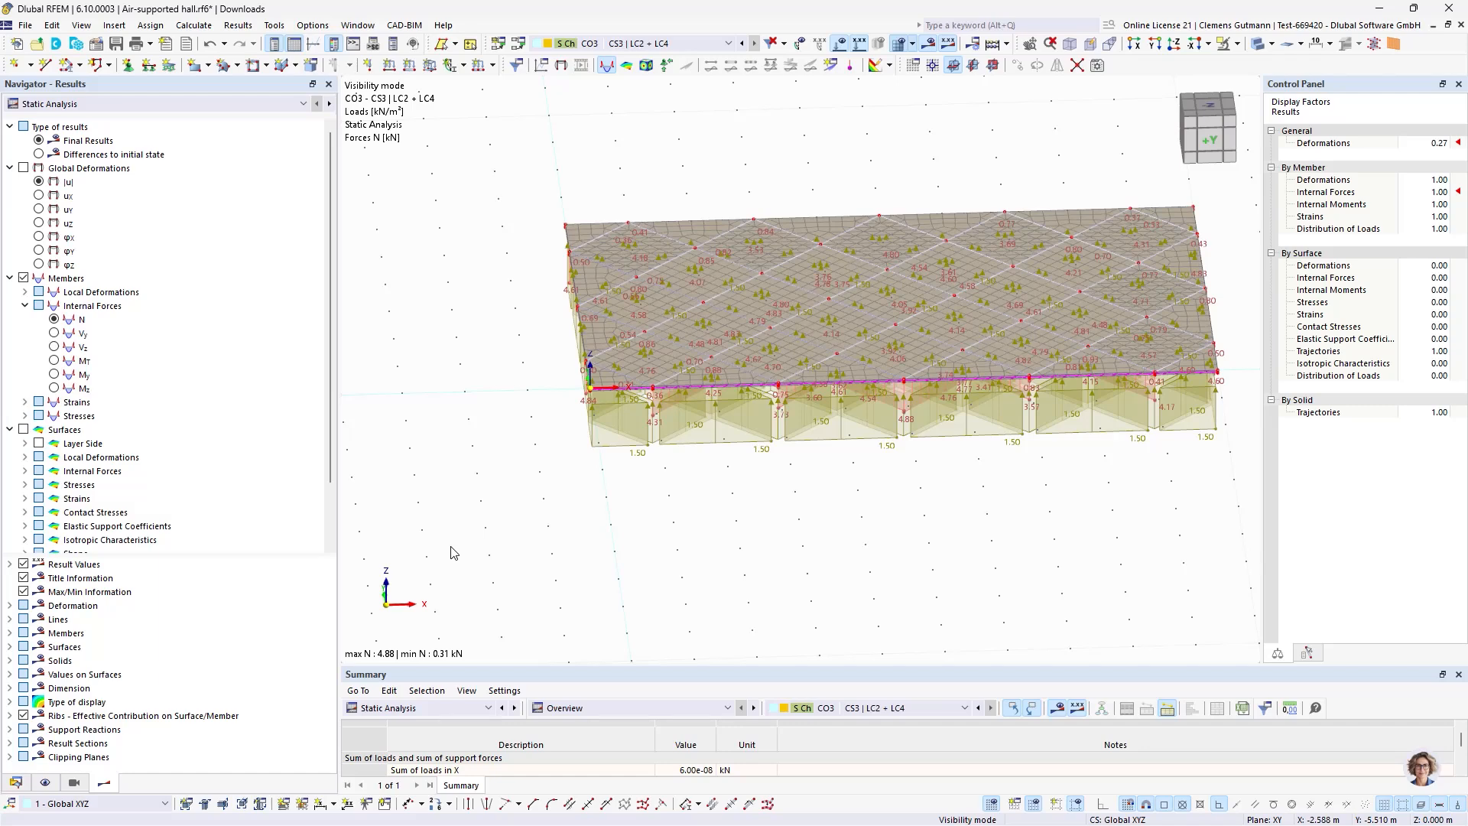
pyautogui.scroll(-3, 452, 547)
pyautogui.scroll(3, 511, 535)
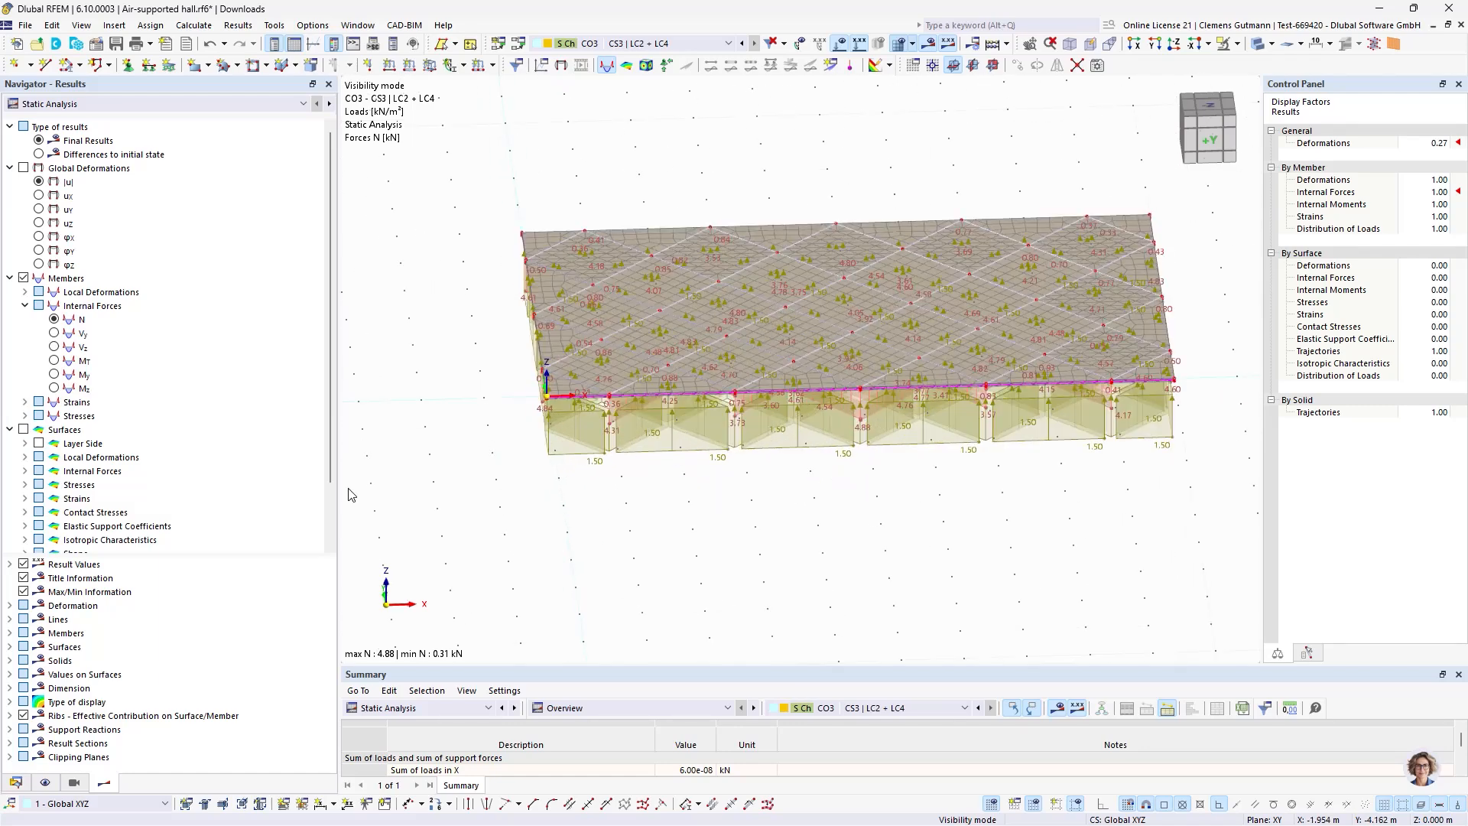
# Display the basic normal stress σx of the cable members.
pyautogui.click(25, 415)
pyautogui.click(41, 430)
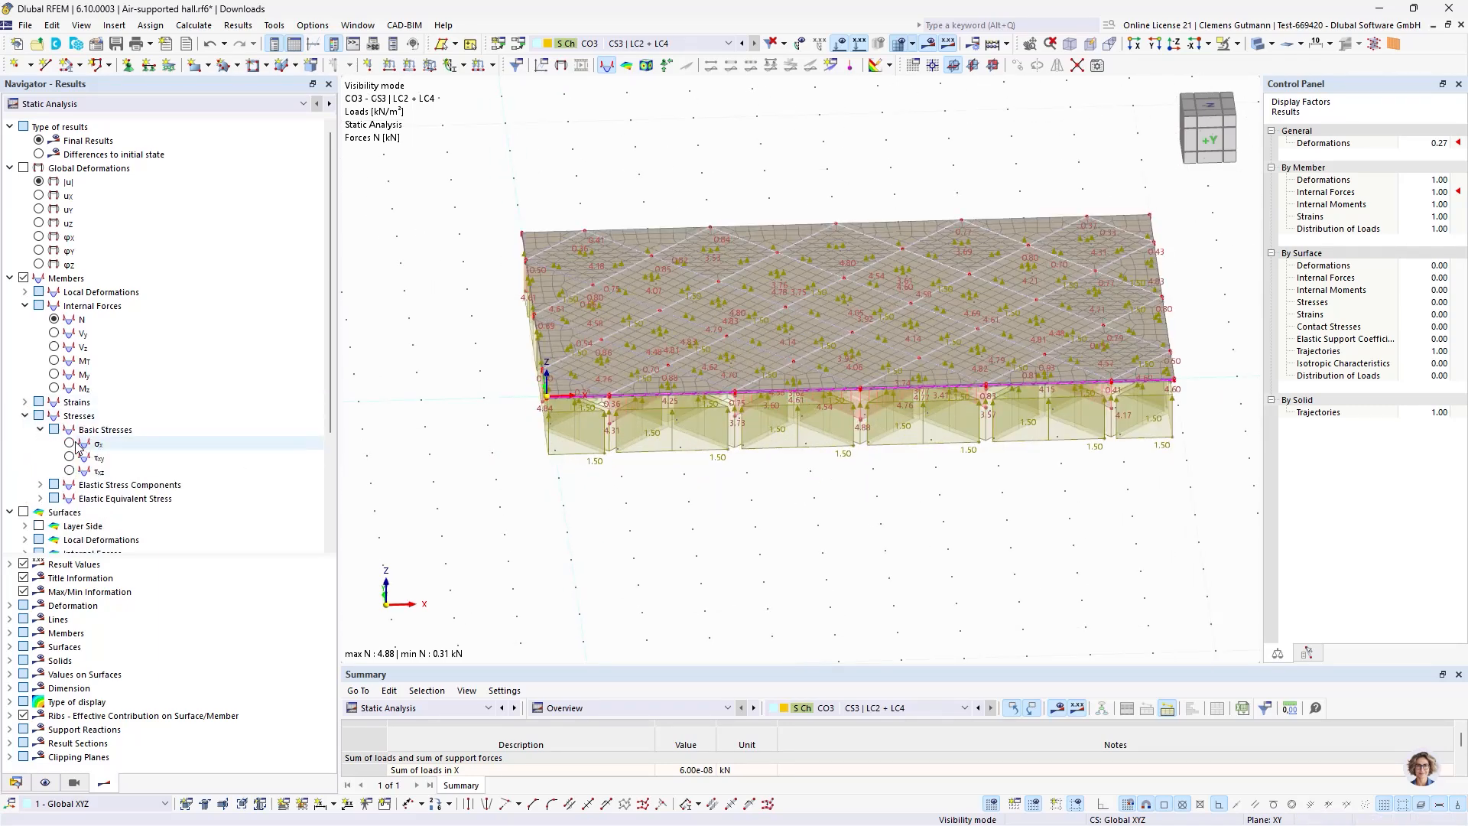
pyautogui.click(70, 444)
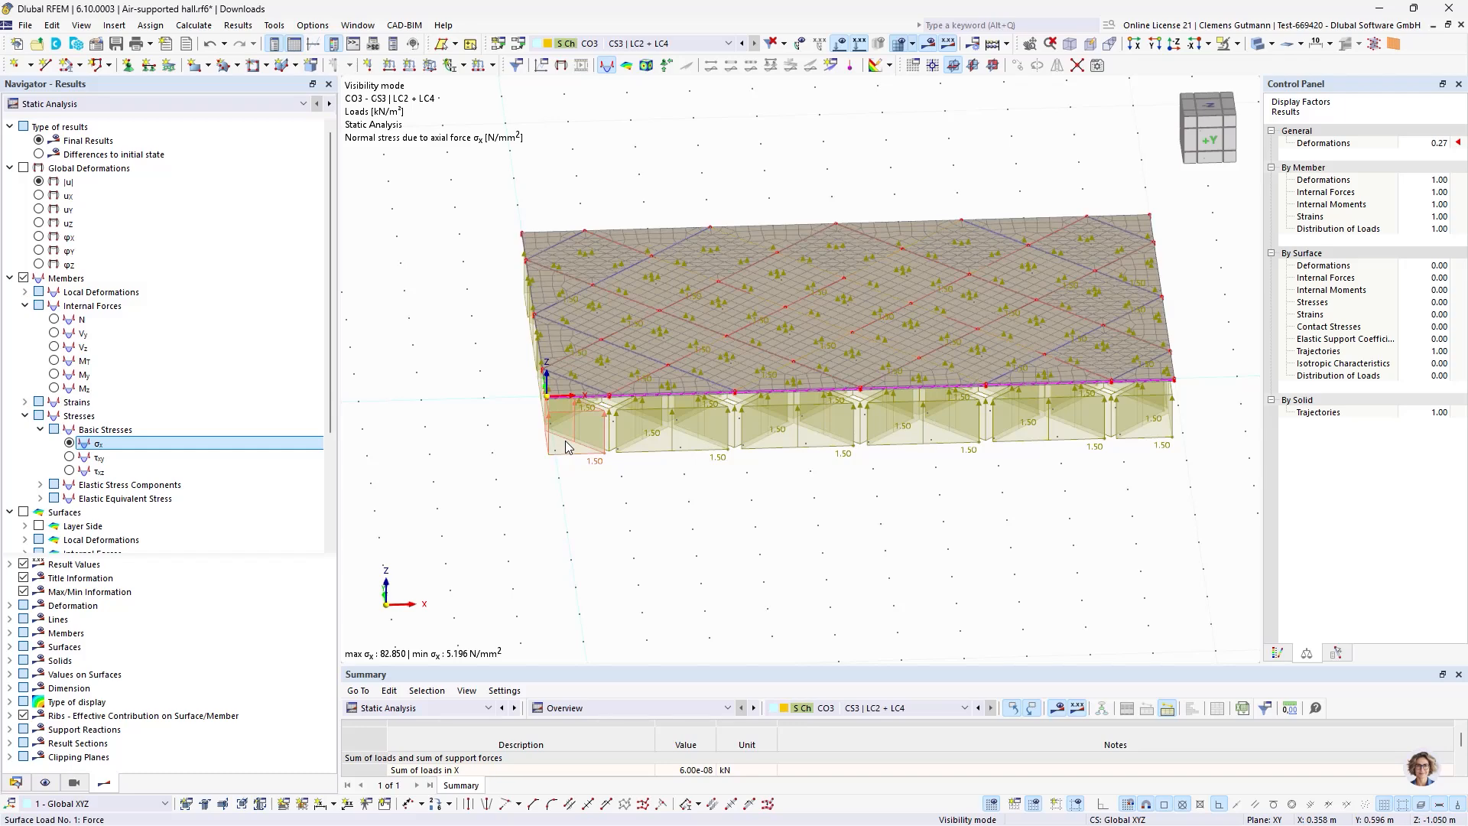
pyautogui.scroll(-2, 569, 325)
pyautogui.scroll(1, 569, 324)
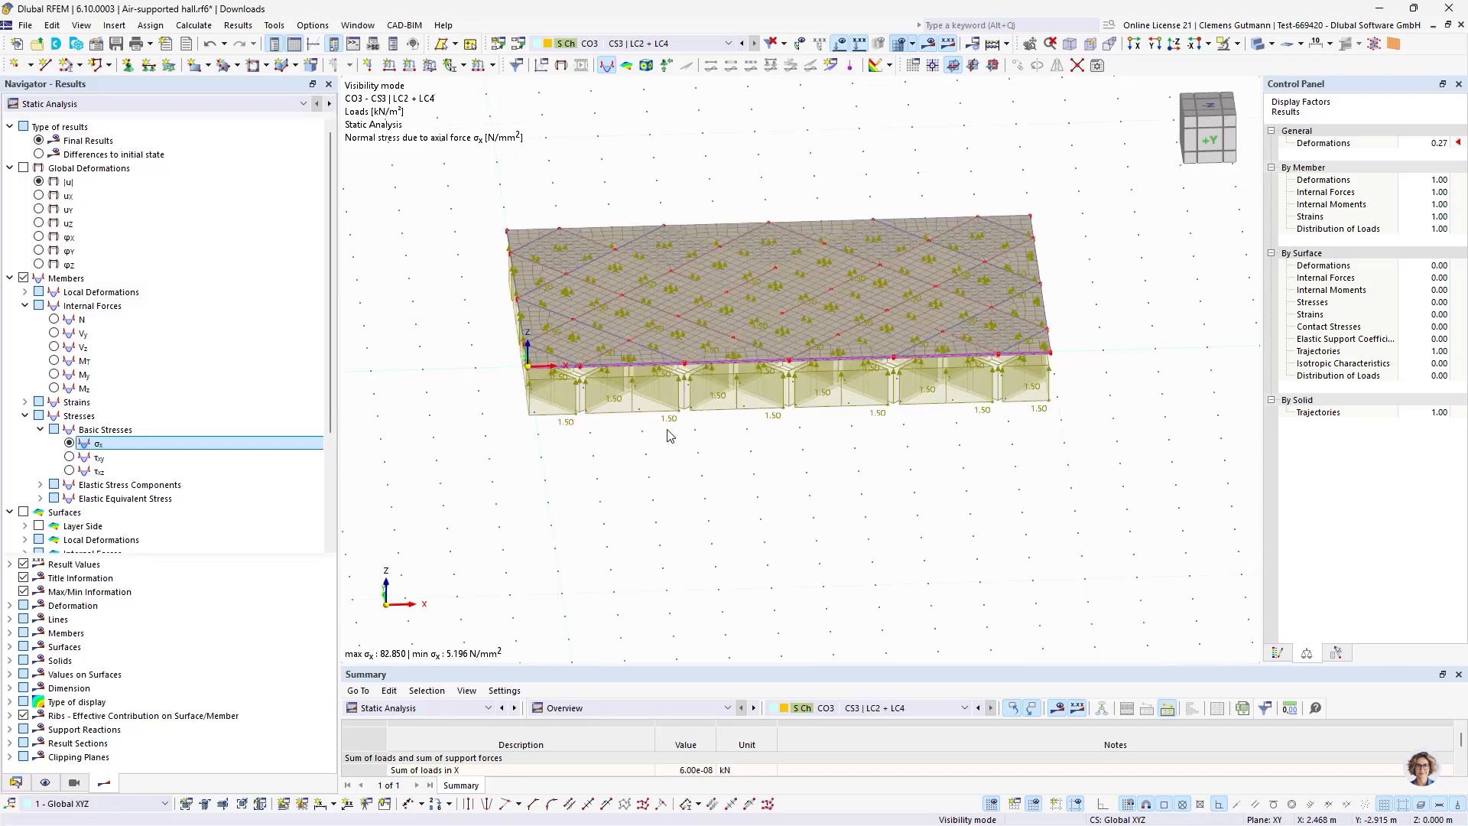
# Turn off the member results, turn on the surface results, and show the layer side options.
pyautogui.scroll(-4, 138, 468)
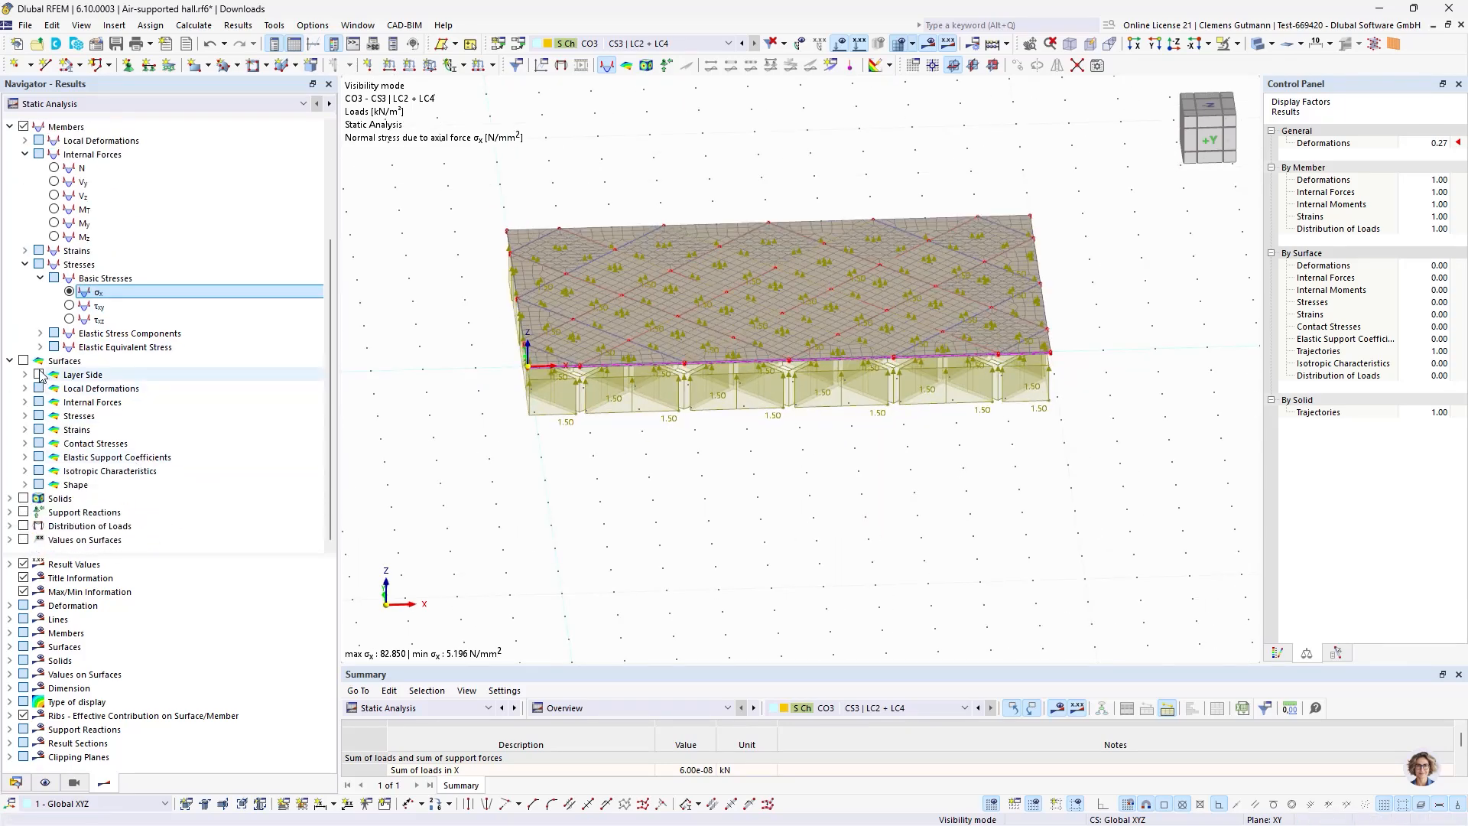
pyautogui.click(24, 126)
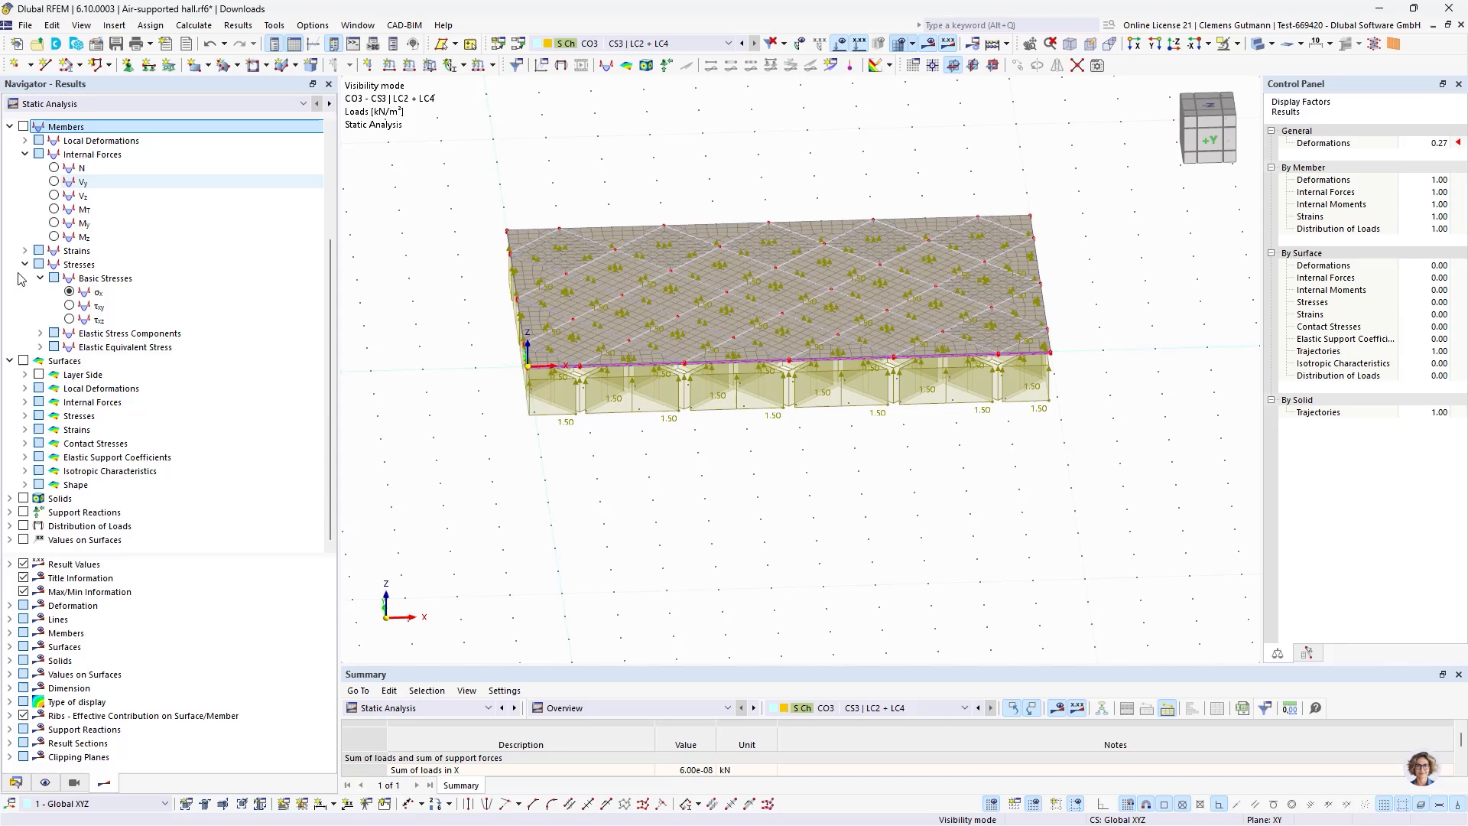
pyautogui.click(24, 360)
pyautogui.click(24, 374)
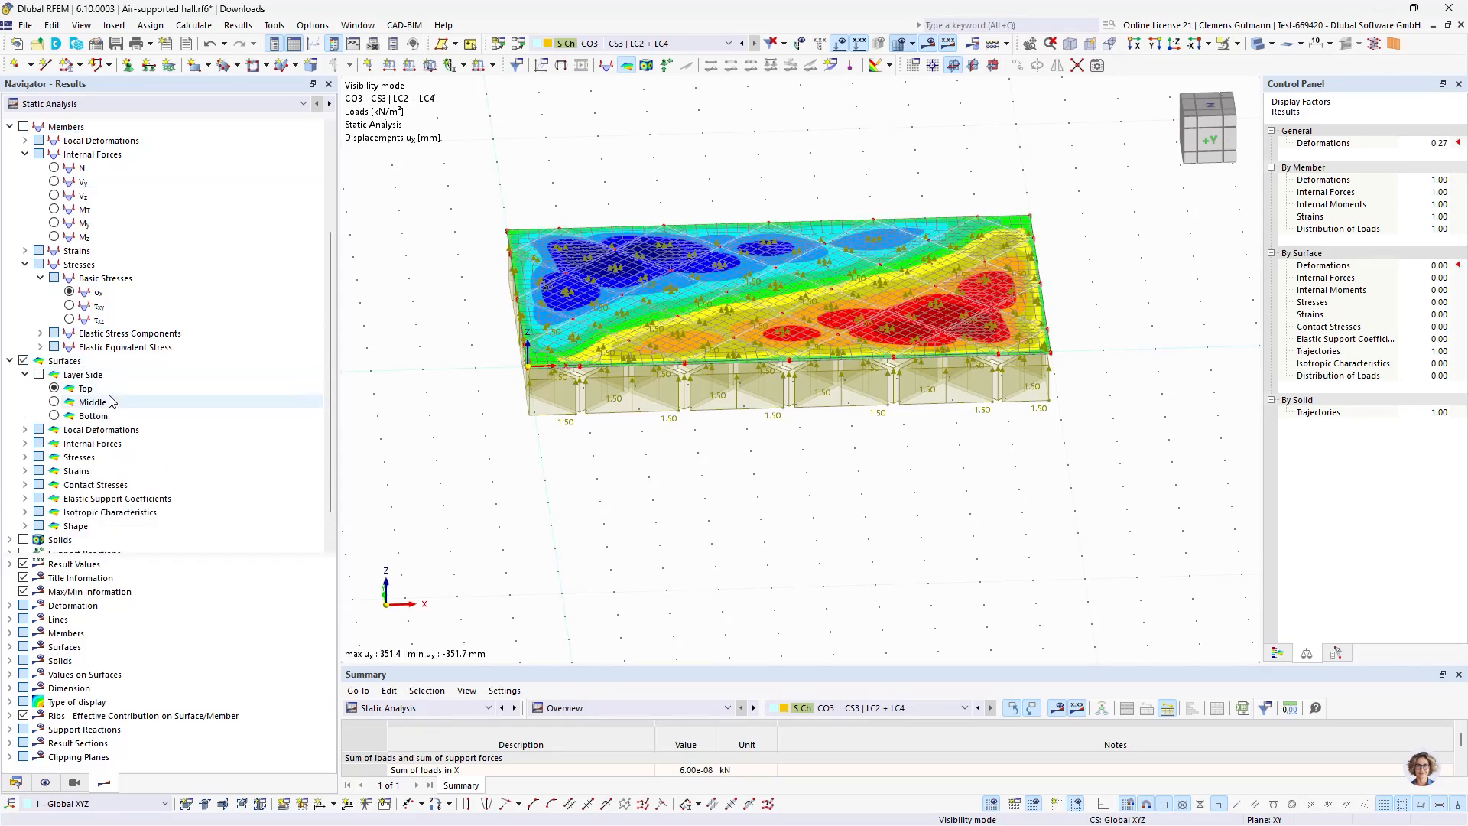
# List the basic and principal surface stresses, and activate the layer side option with Middle selected.
pyautogui.click(25, 457)
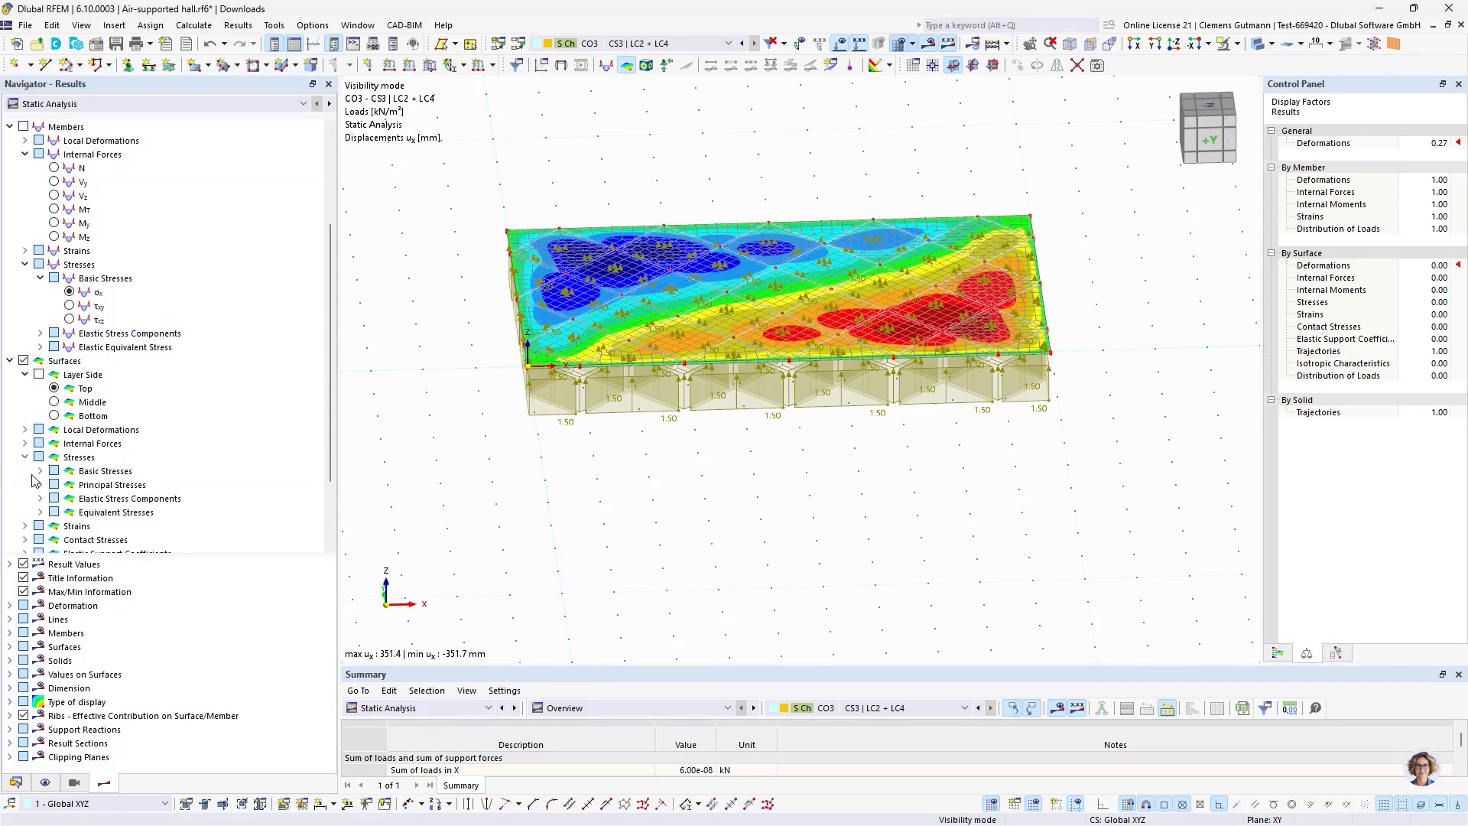
pyautogui.click(41, 471)
pyautogui.scroll(-2, 207, 467)
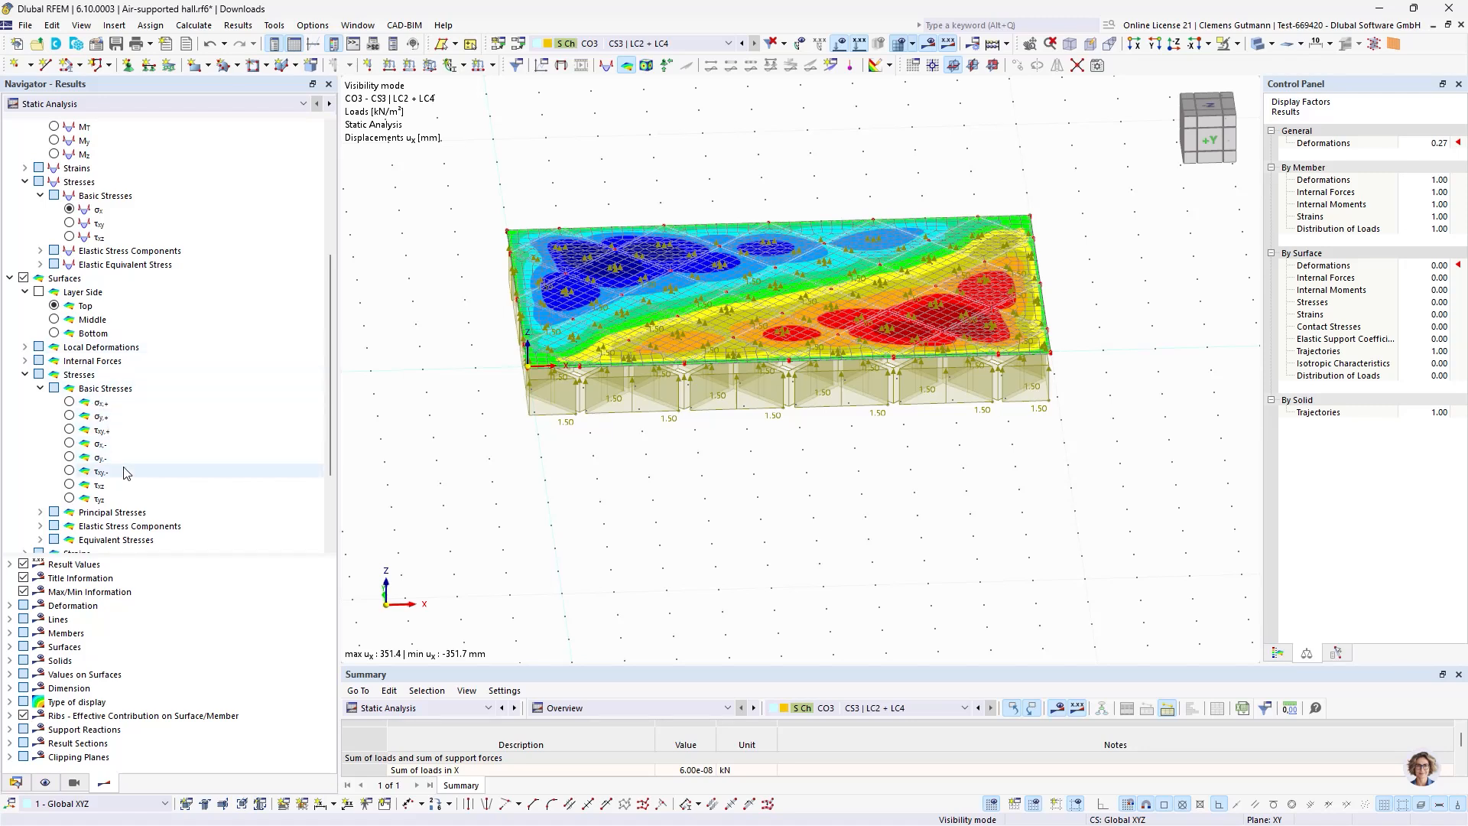
pyautogui.click(41, 512)
pyautogui.scroll(-4, 147, 385)
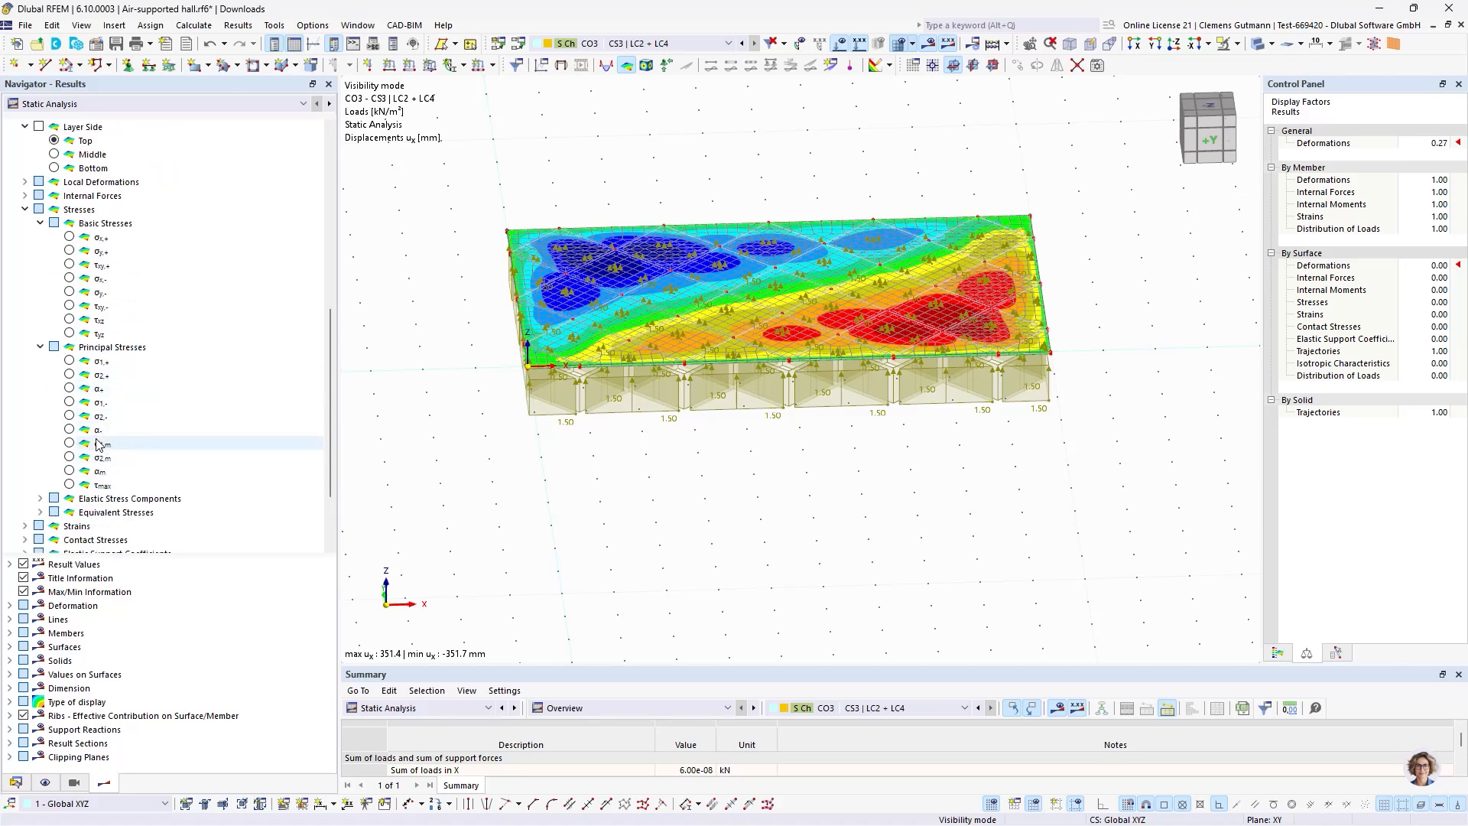
pyautogui.scroll(1, 143, 404)
pyautogui.scroll(1, 130, 359)
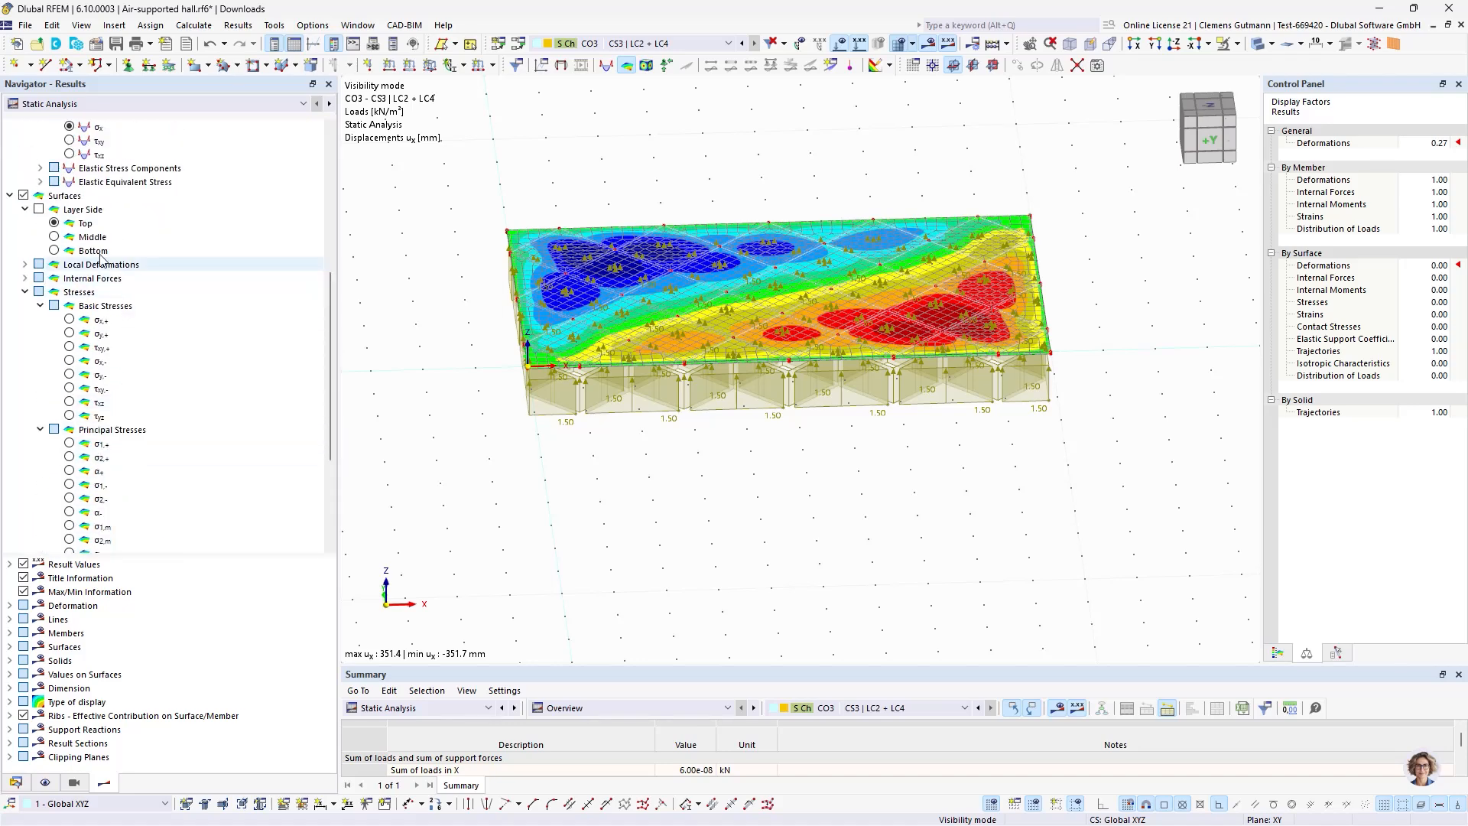
pyautogui.click(39, 209)
pyautogui.click(54, 237)
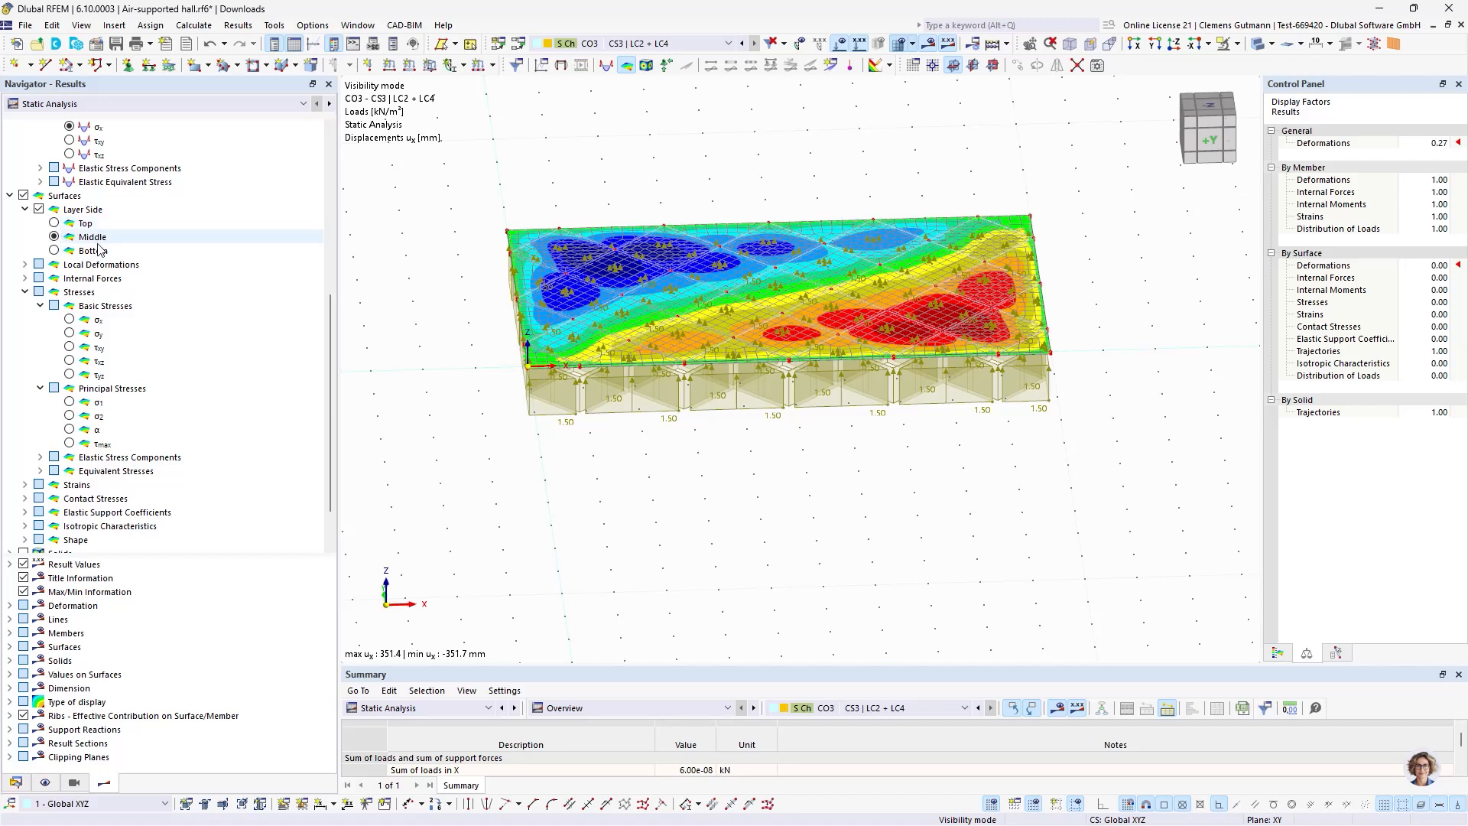
# View the middle-layer axial stresses σx and σy on the membrane, and switch the surface results off.
pyautogui.click(69, 320)
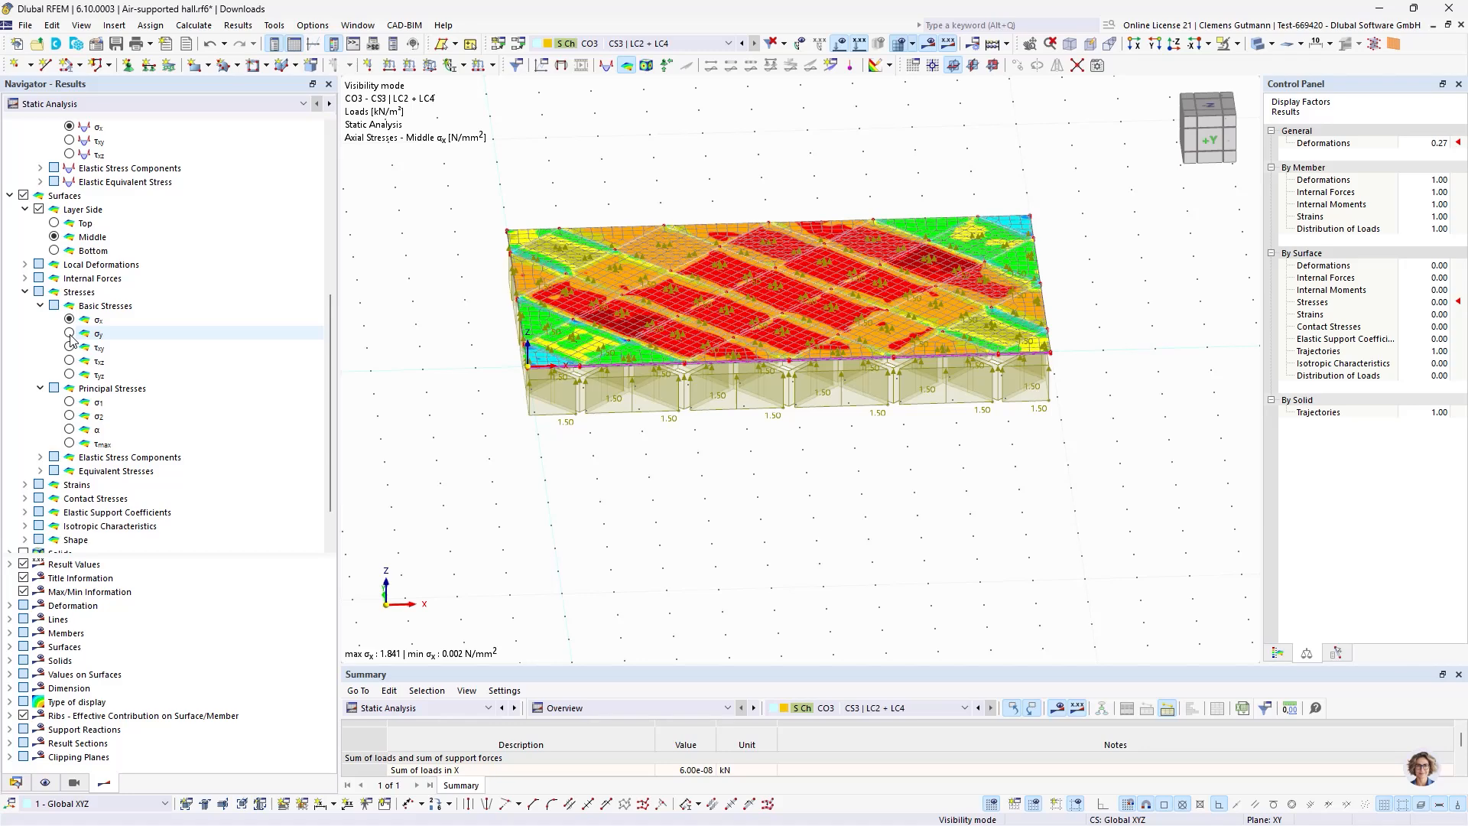
pyautogui.click(71, 335)
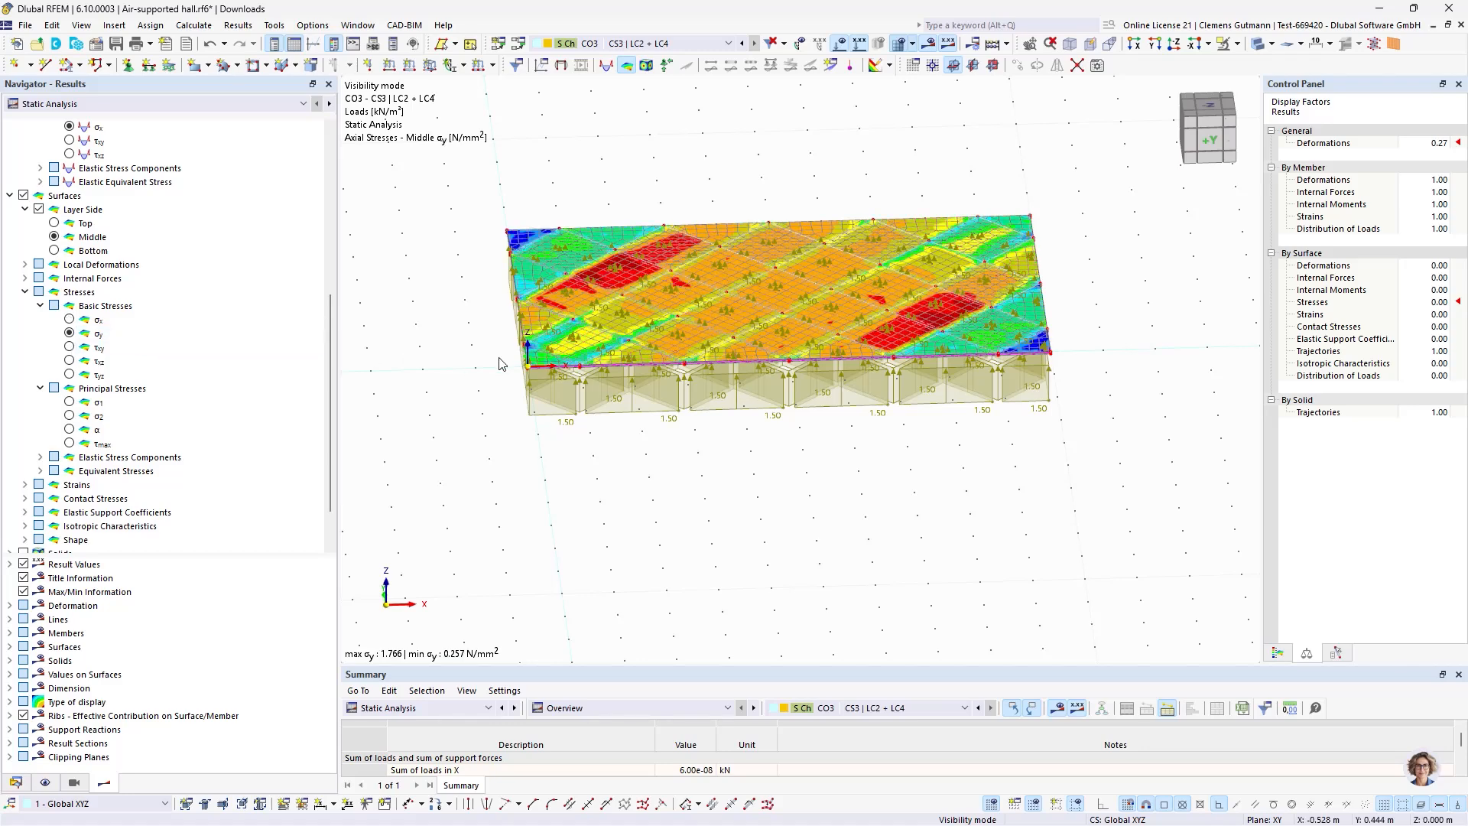
pyautogui.scroll(2, 499, 364)
pyautogui.scroll(-3, 499, 364)
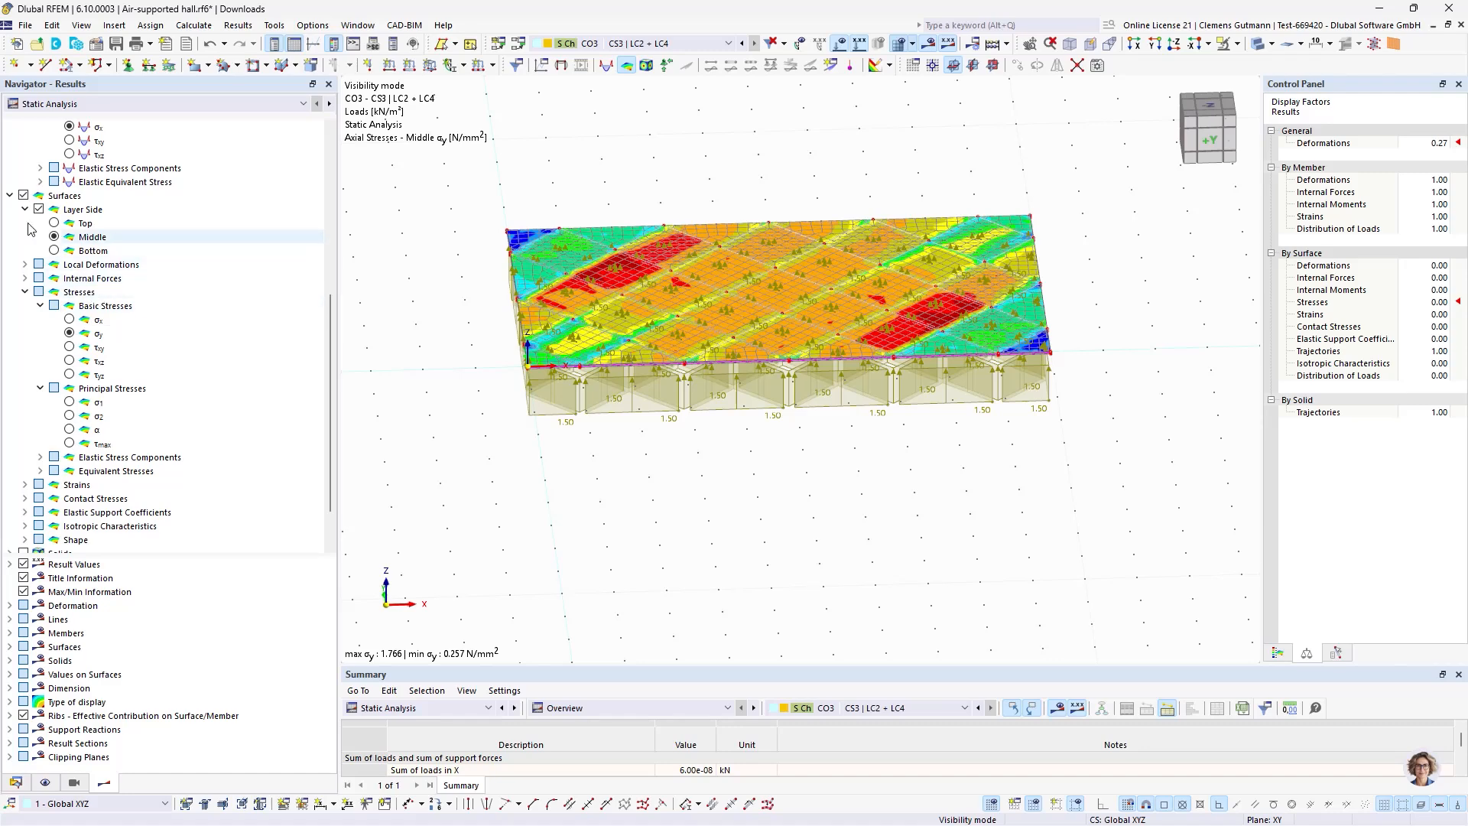
pyautogui.click(23, 195)
pyautogui.click(9, 196)
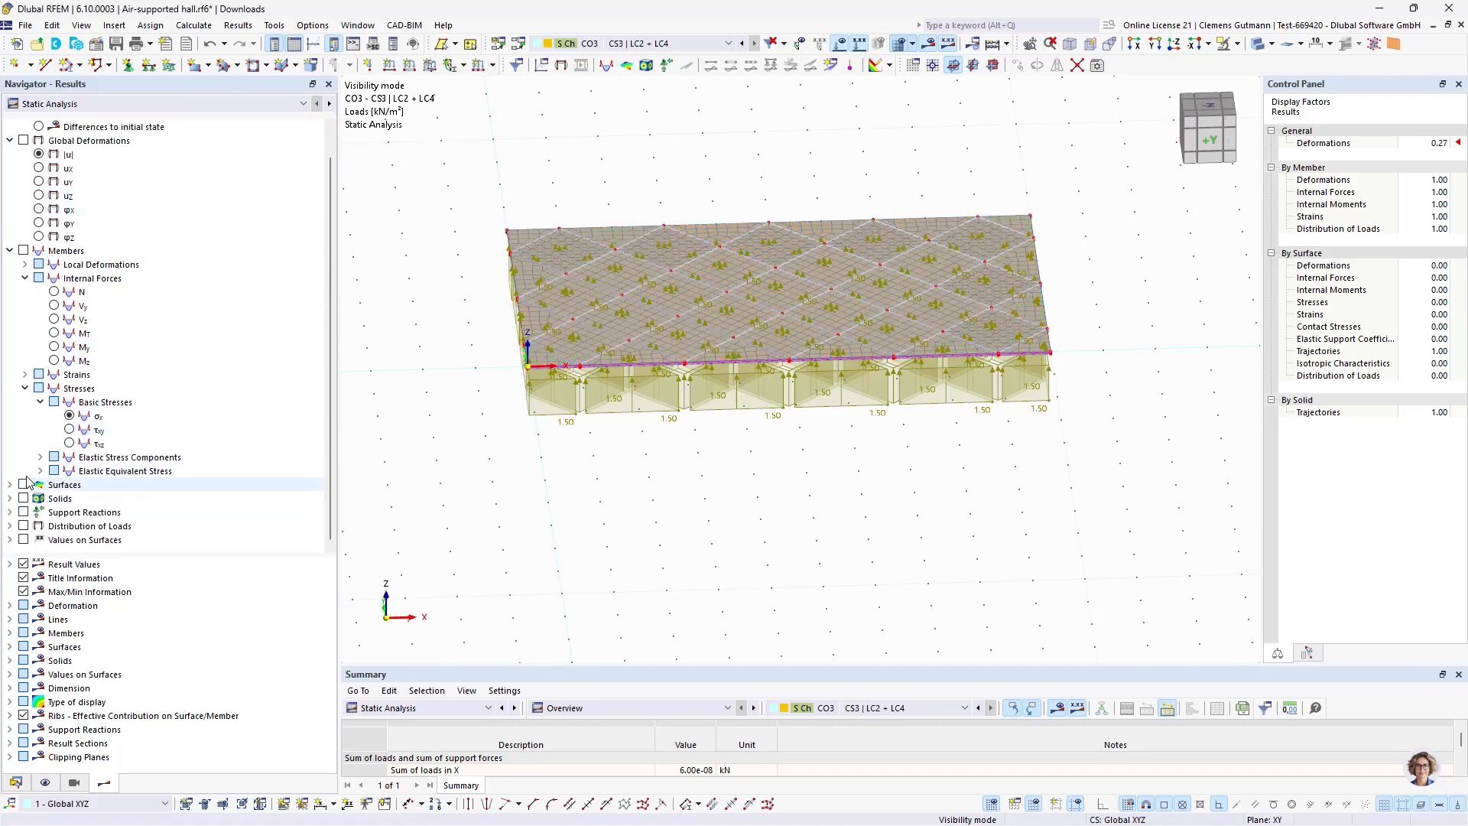
# Hide the loads and switch the displayed load combination to CO1 (LC2).
pyautogui.click(741, 43)
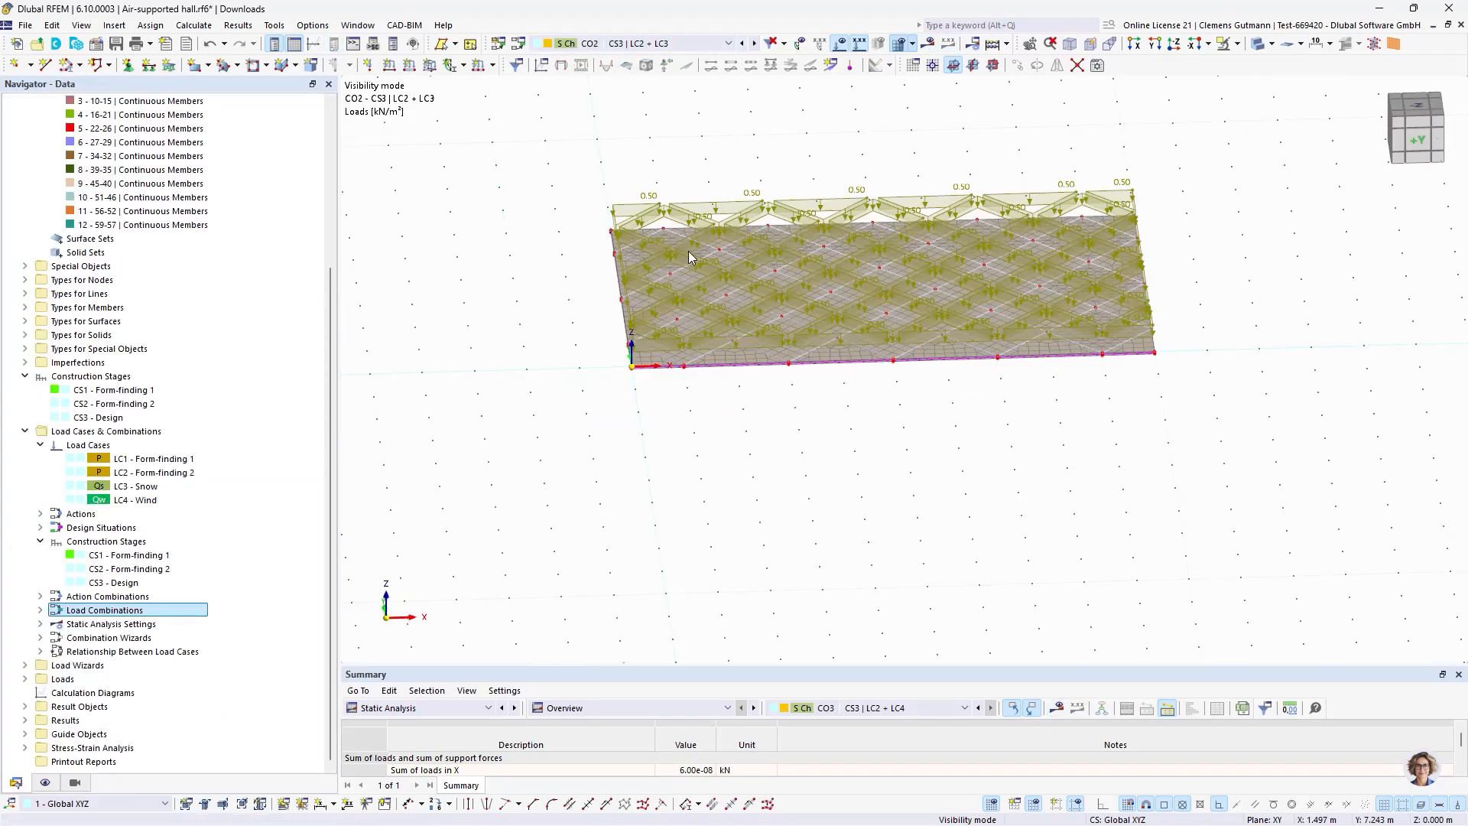
pyautogui.click(850, 43)
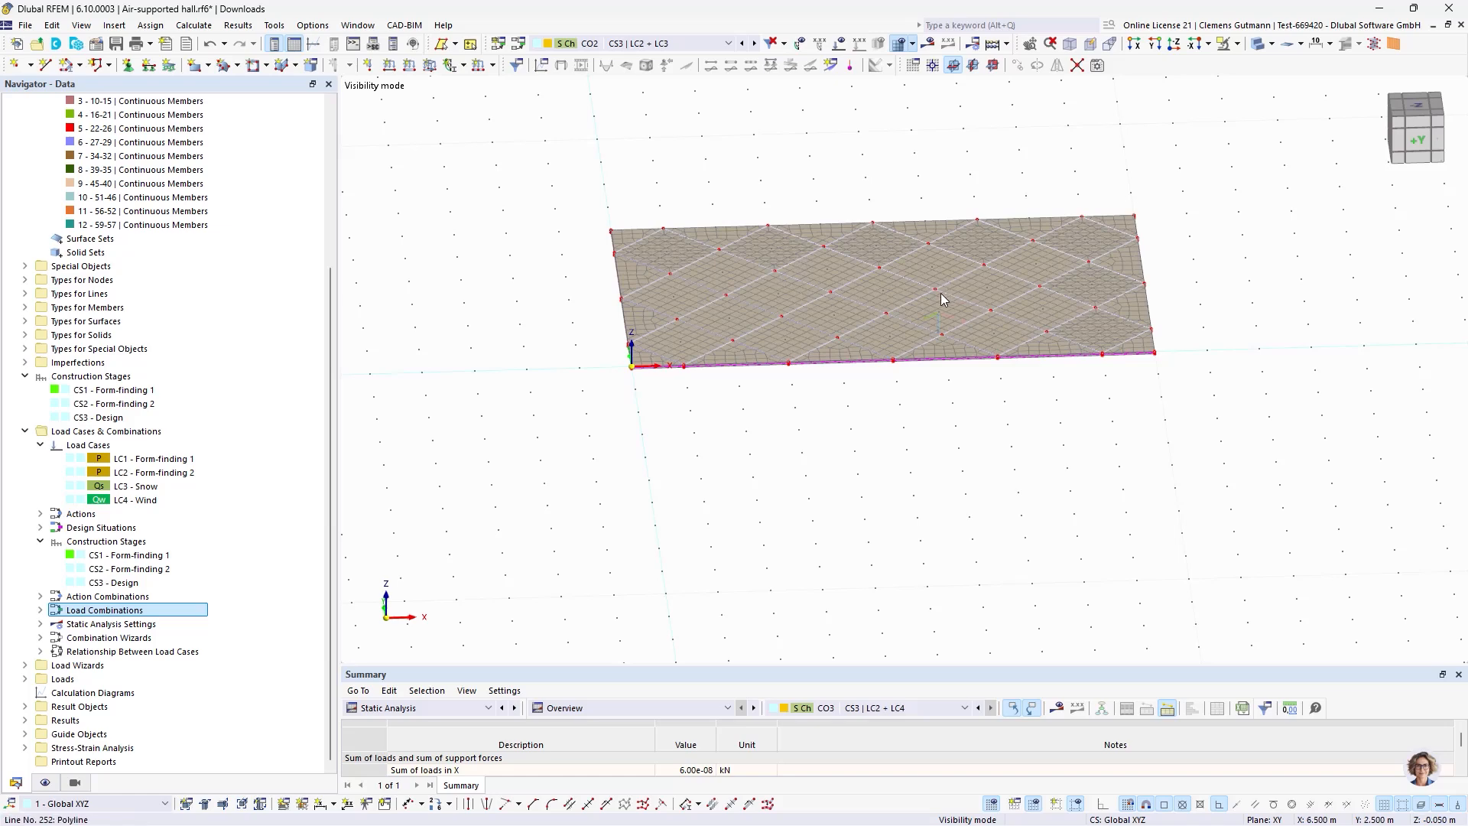
pyautogui.scroll(2, 939, 287)
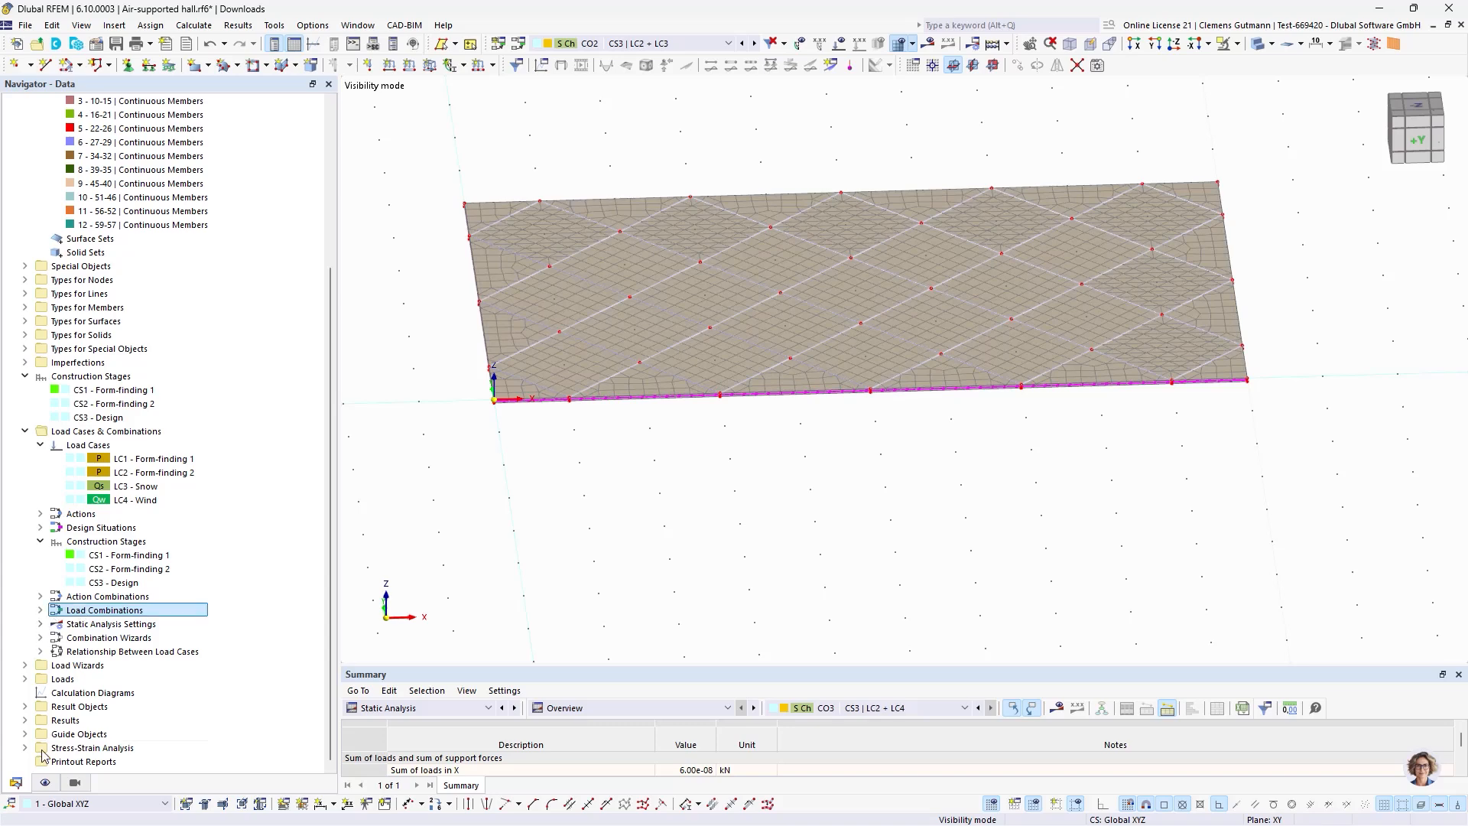
pyautogui.click(728, 44)
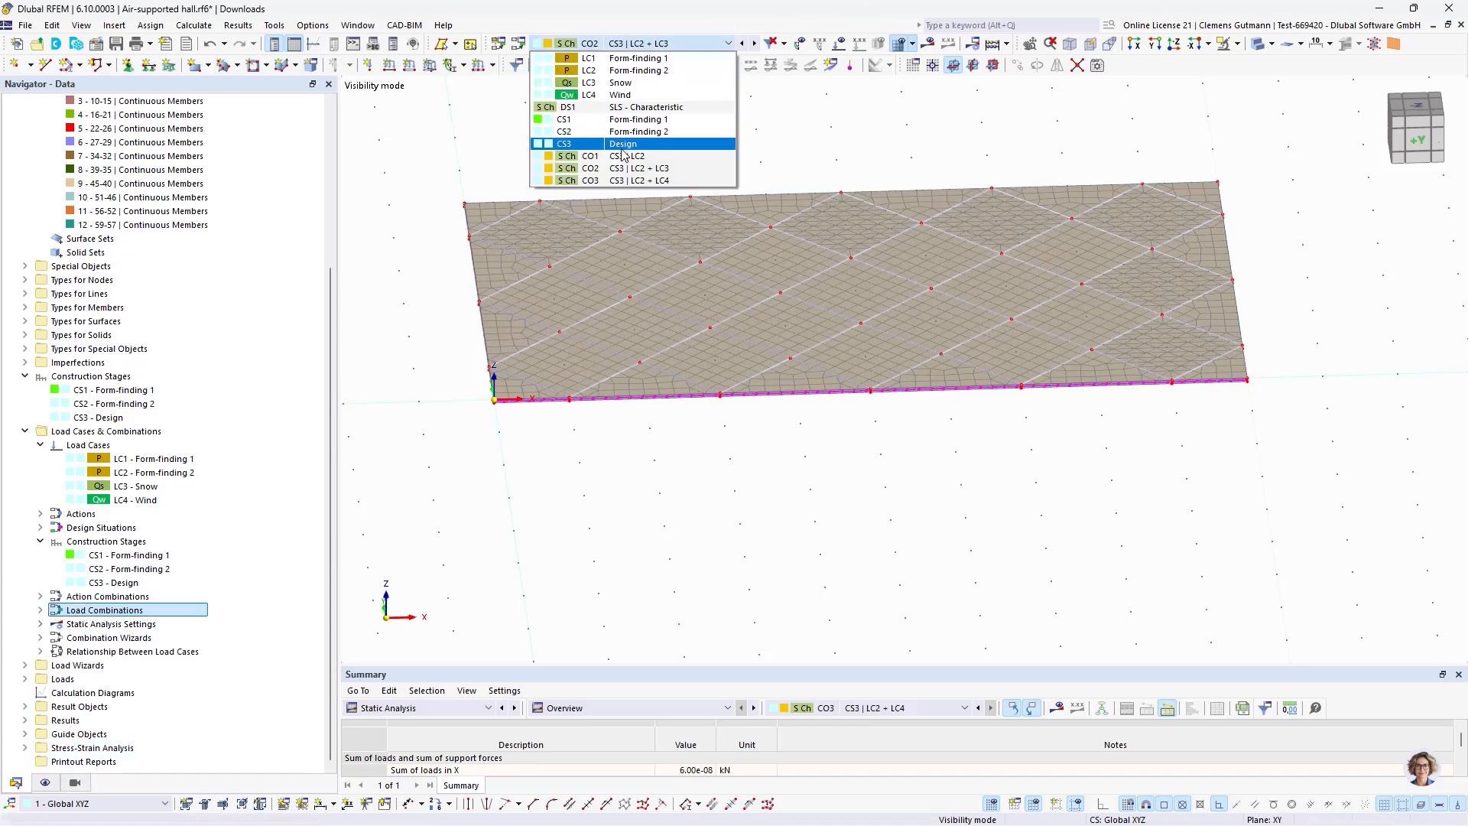
pyautogui.click(625, 159)
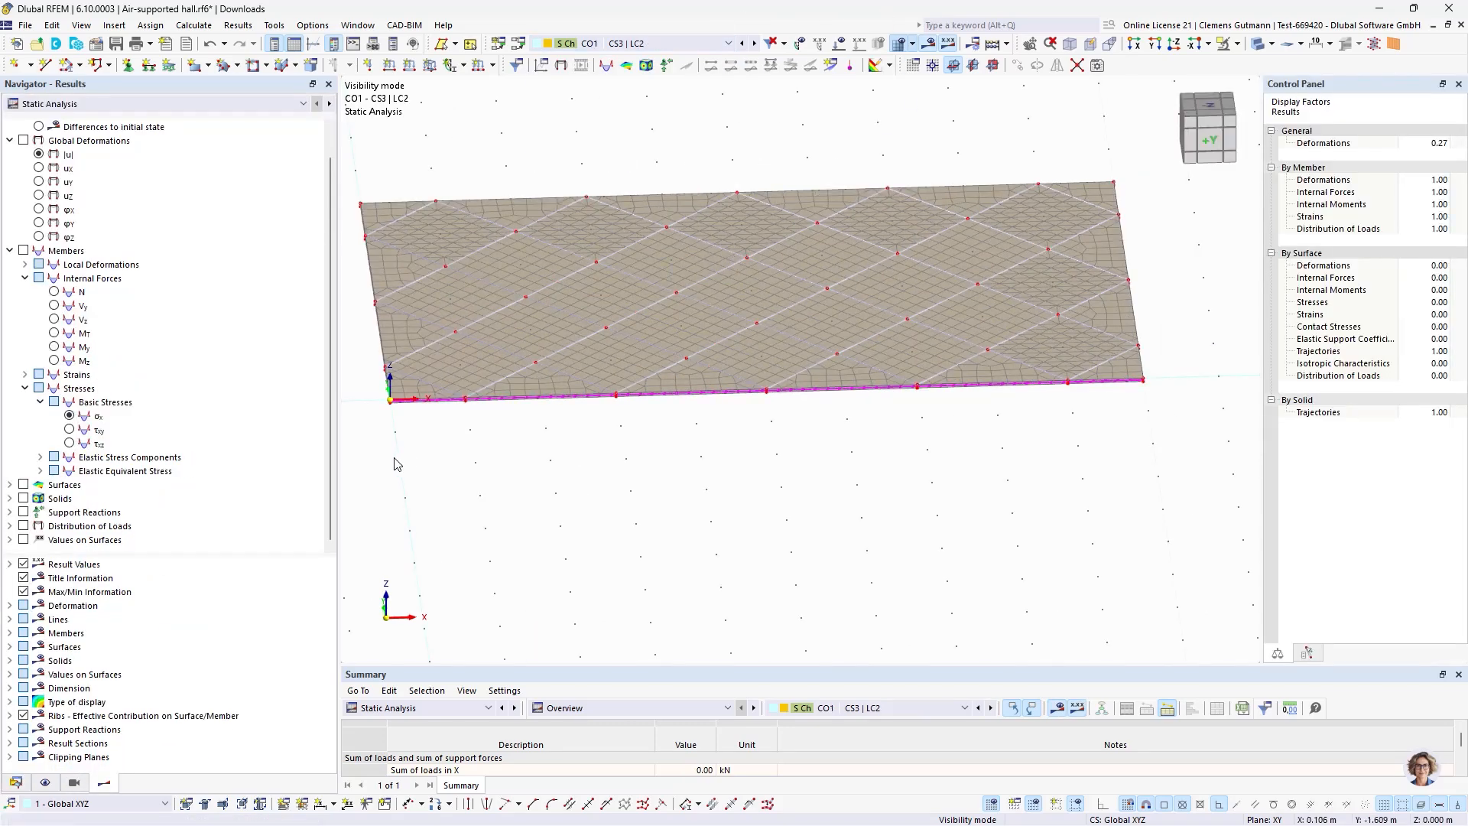
# Turn on the solid results and select the gas overpressure p0 for display.
pyautogui.click(23, 498)
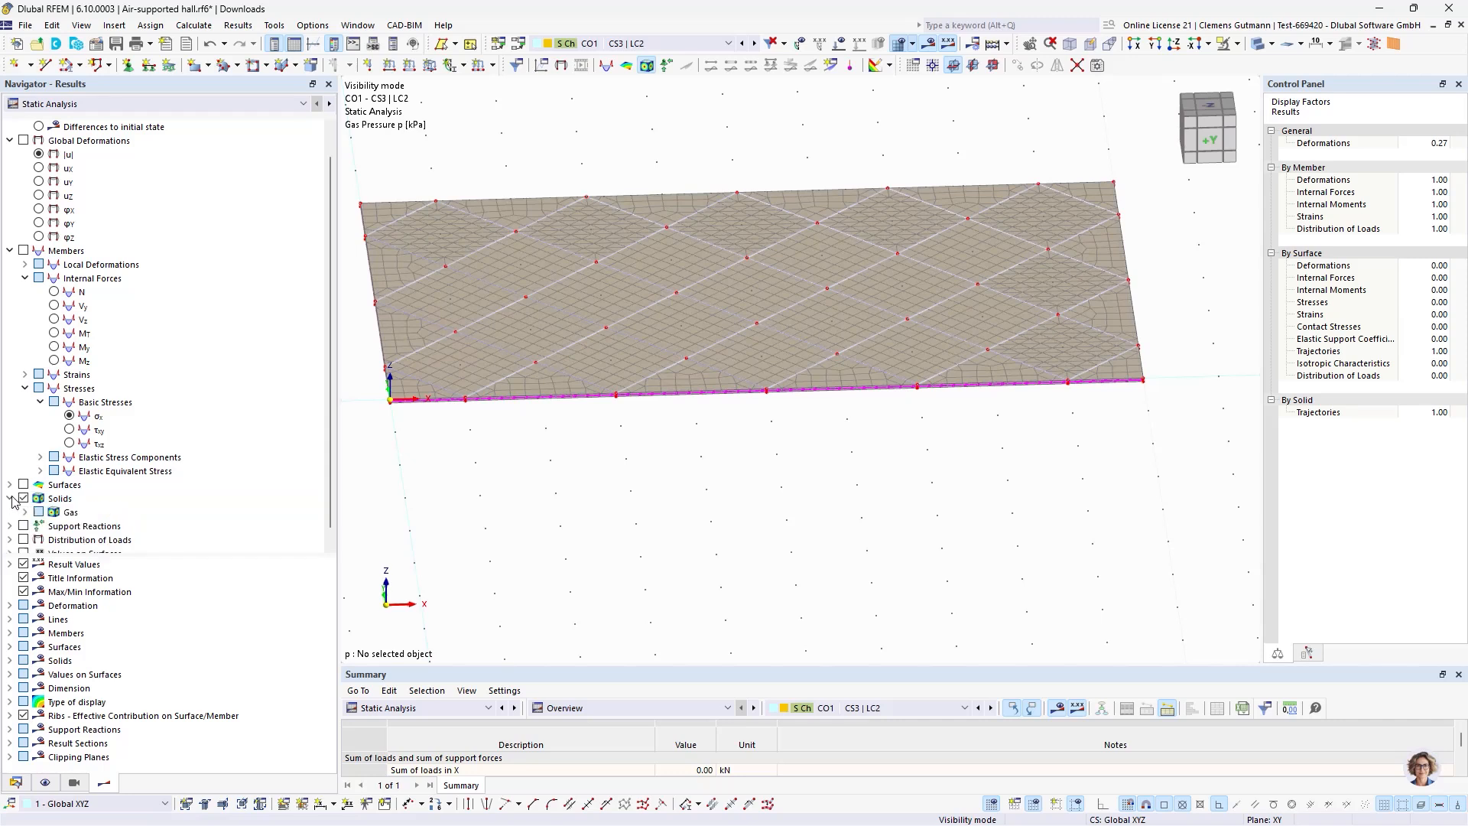
pyautogui.click(25, 498)
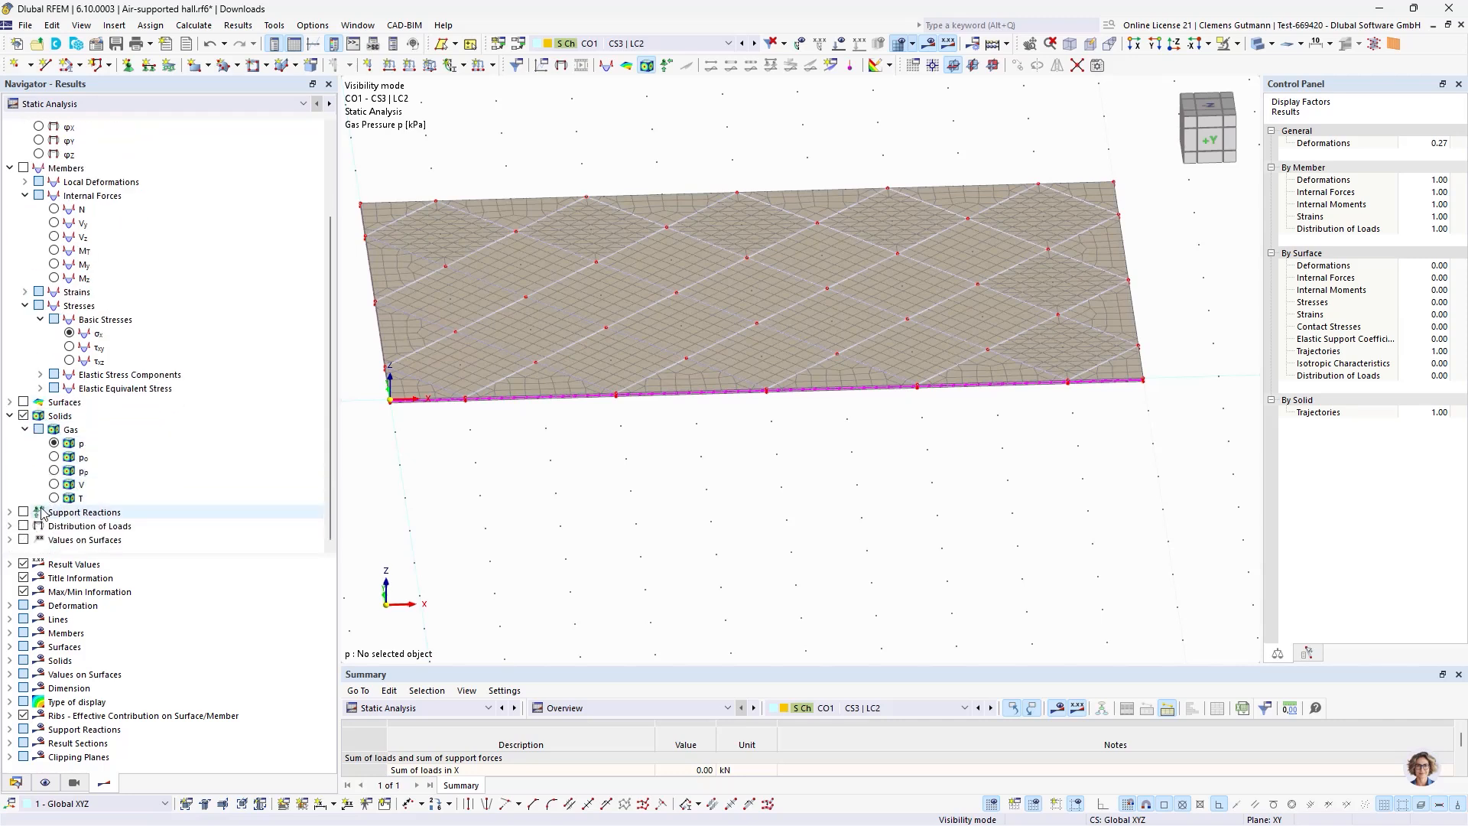
pyautogui.click(54, 458)
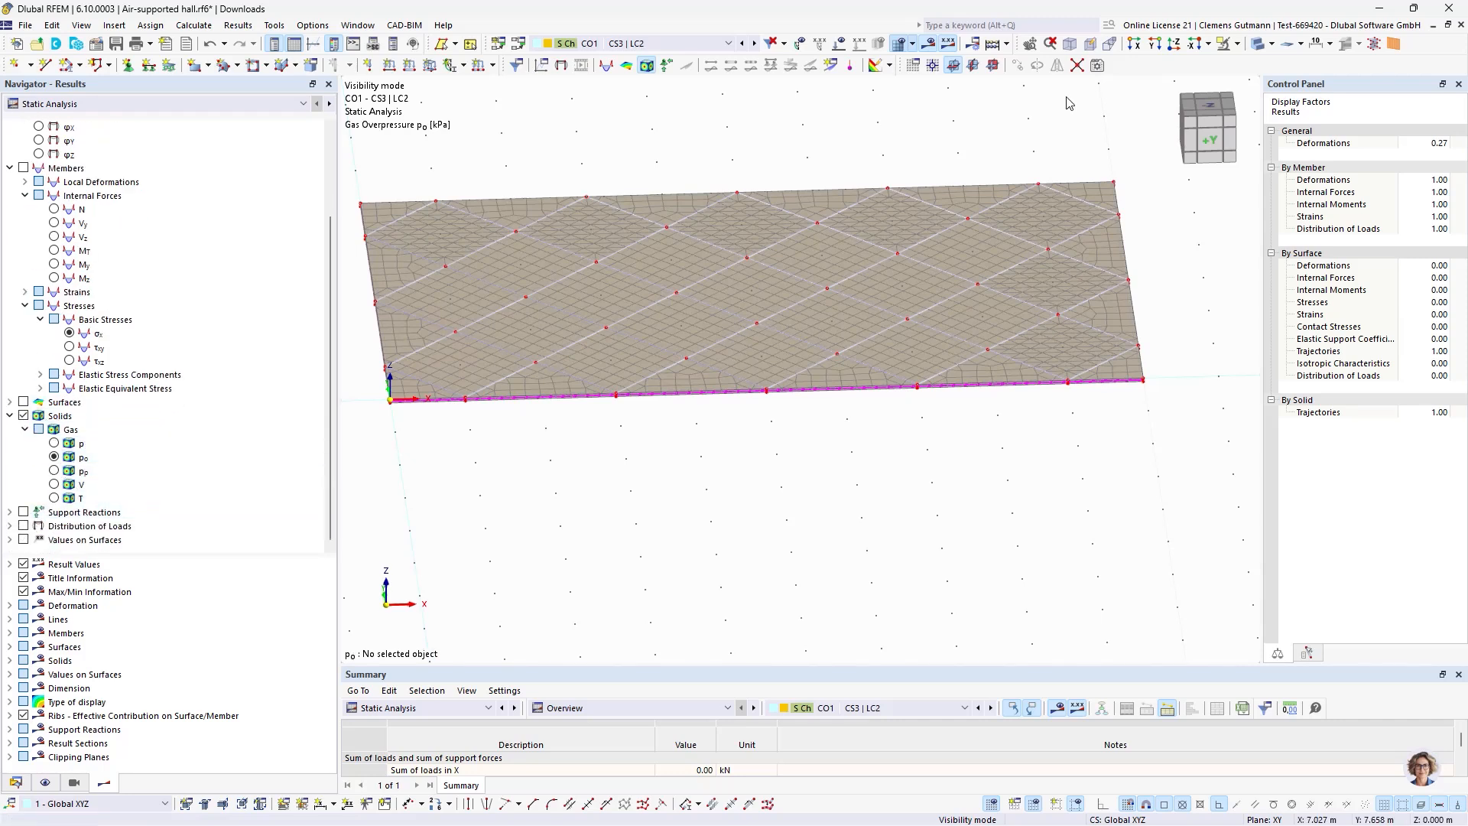
# Activate the visibilities with only OS3 - Gas shown, switching off OS2 - Membrane and the construction stage visibility.
pyautogui.click(107, 783)
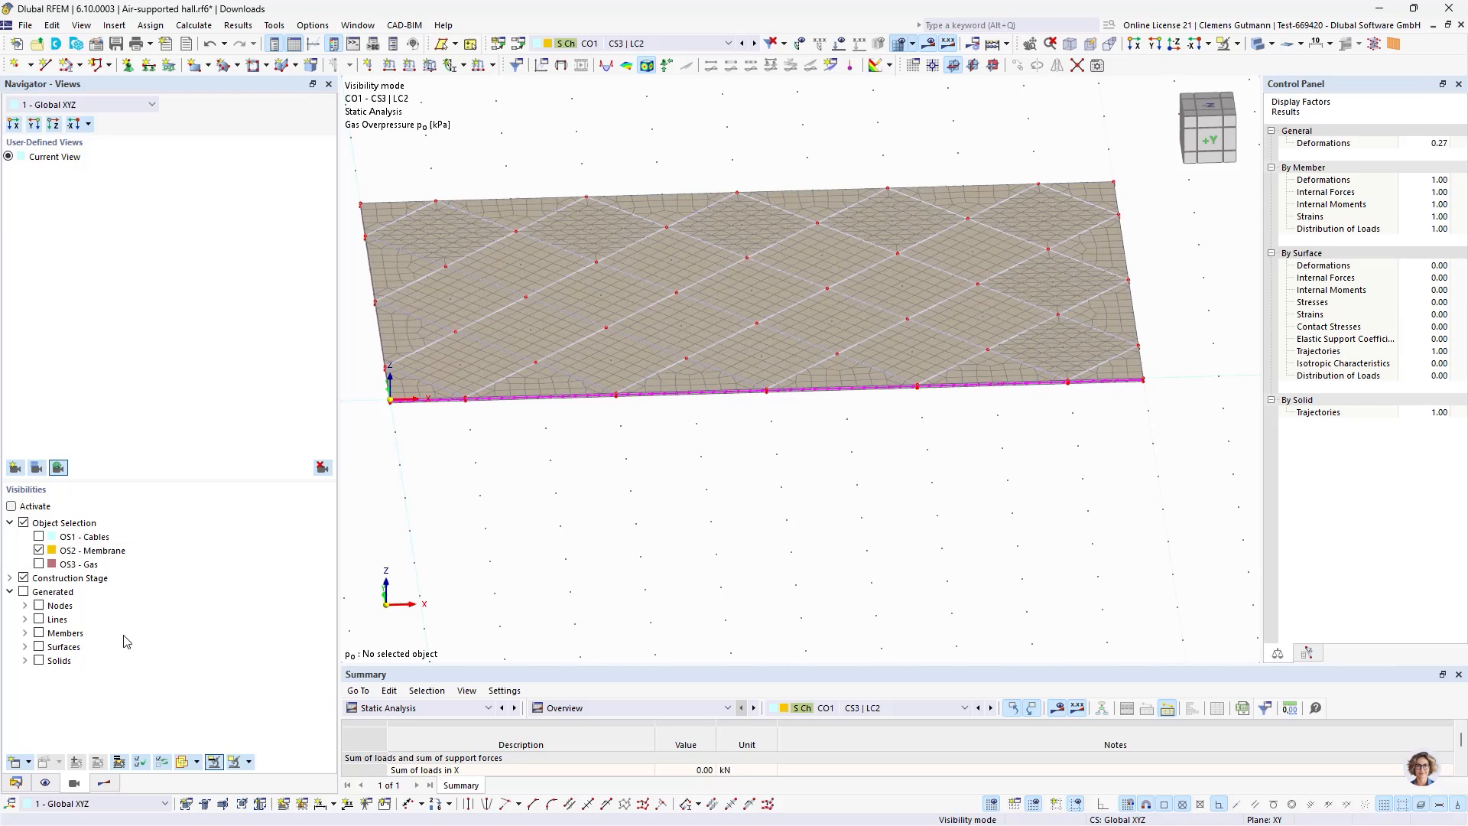
pyautogui.click(38, 564)
pyautogui.click(38, 550)
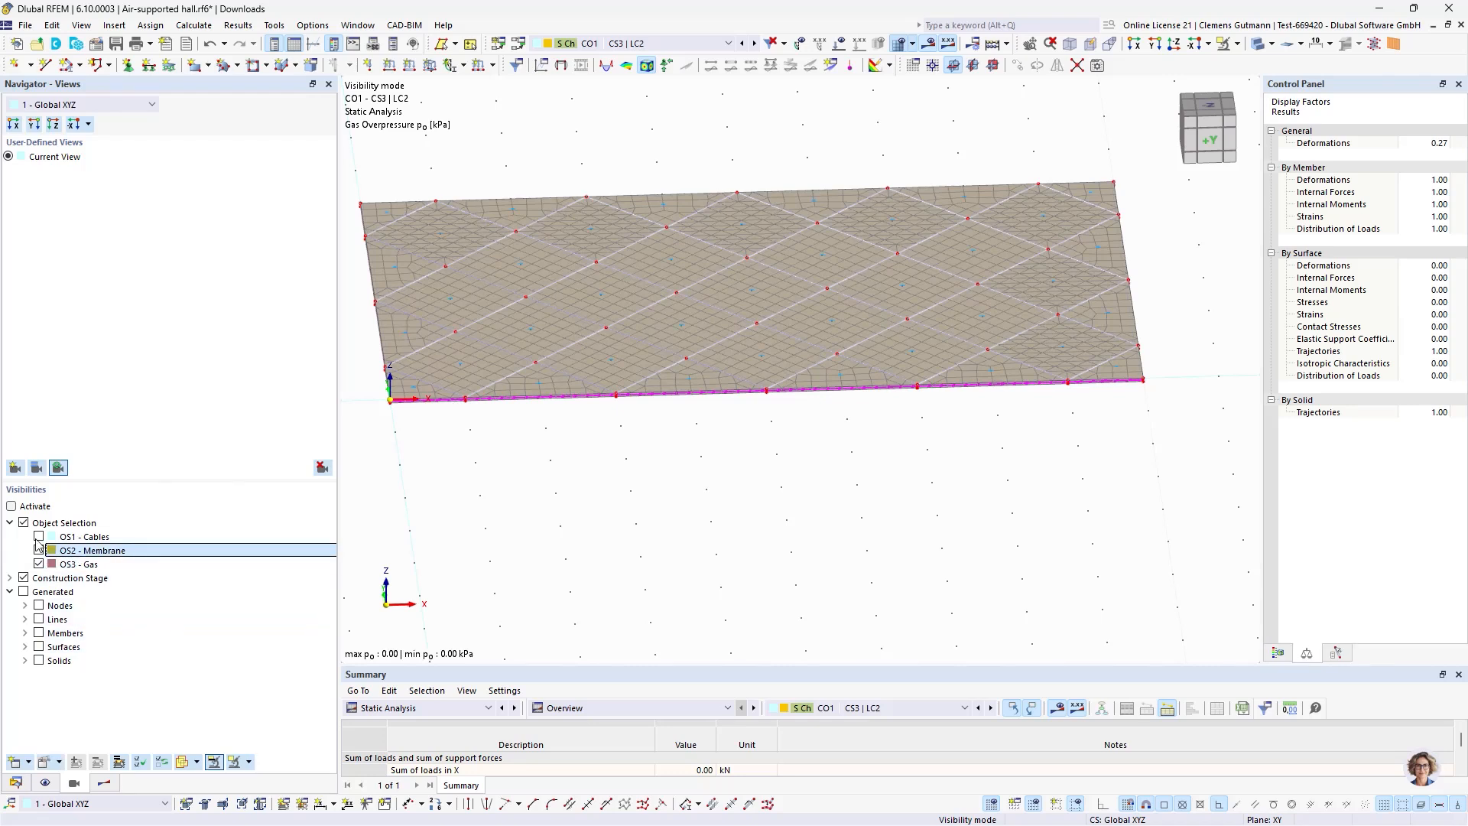
pyautogui.click(12, 506)
pyautogui.click(23, 578)
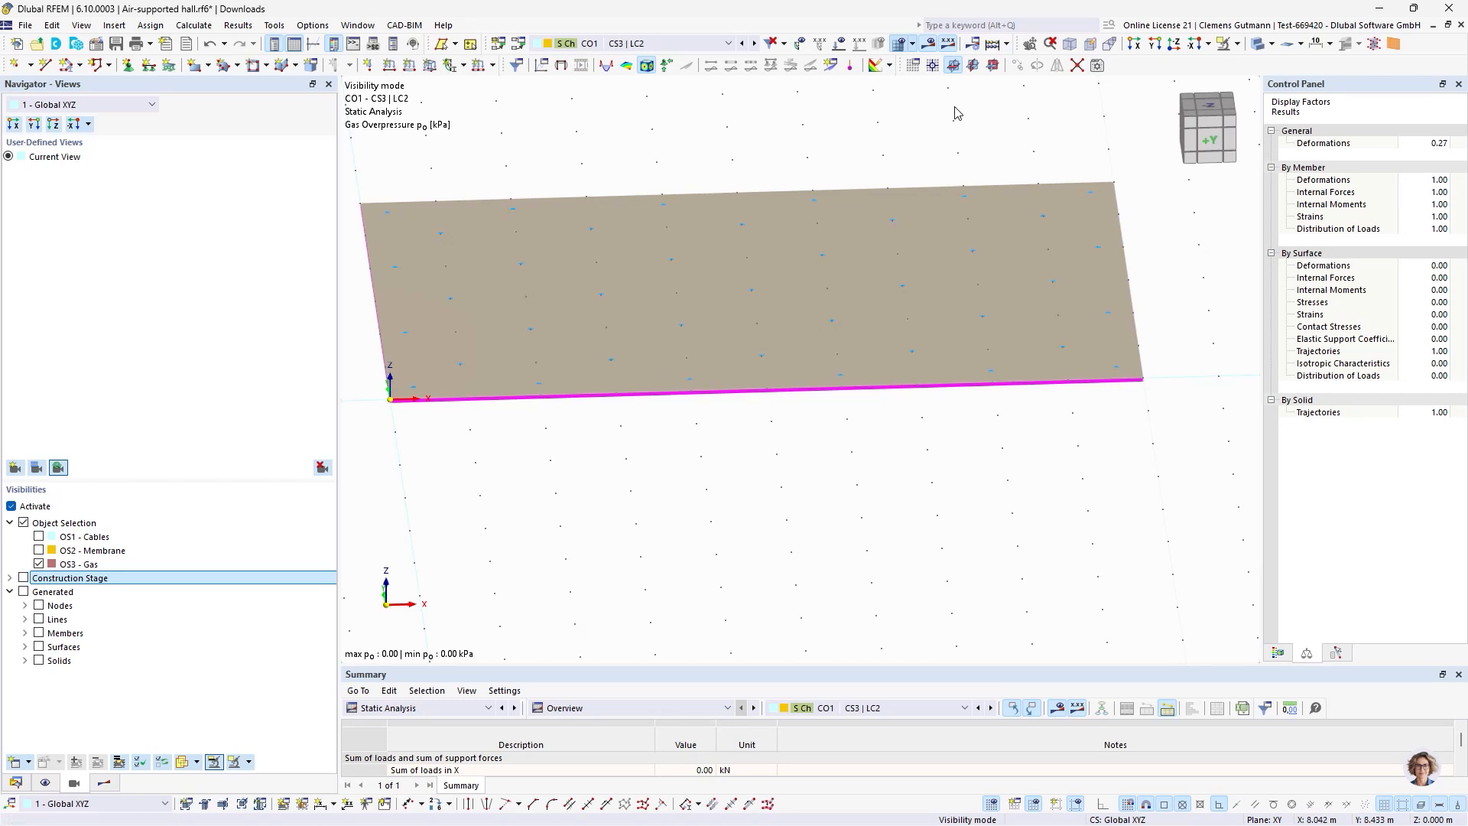
# Cancel the visibility mode to show the whole hall and display the colour scale of the gas overpressure p0.
pyautogui.click(671, 47)
pyautogui.click(671, 47)
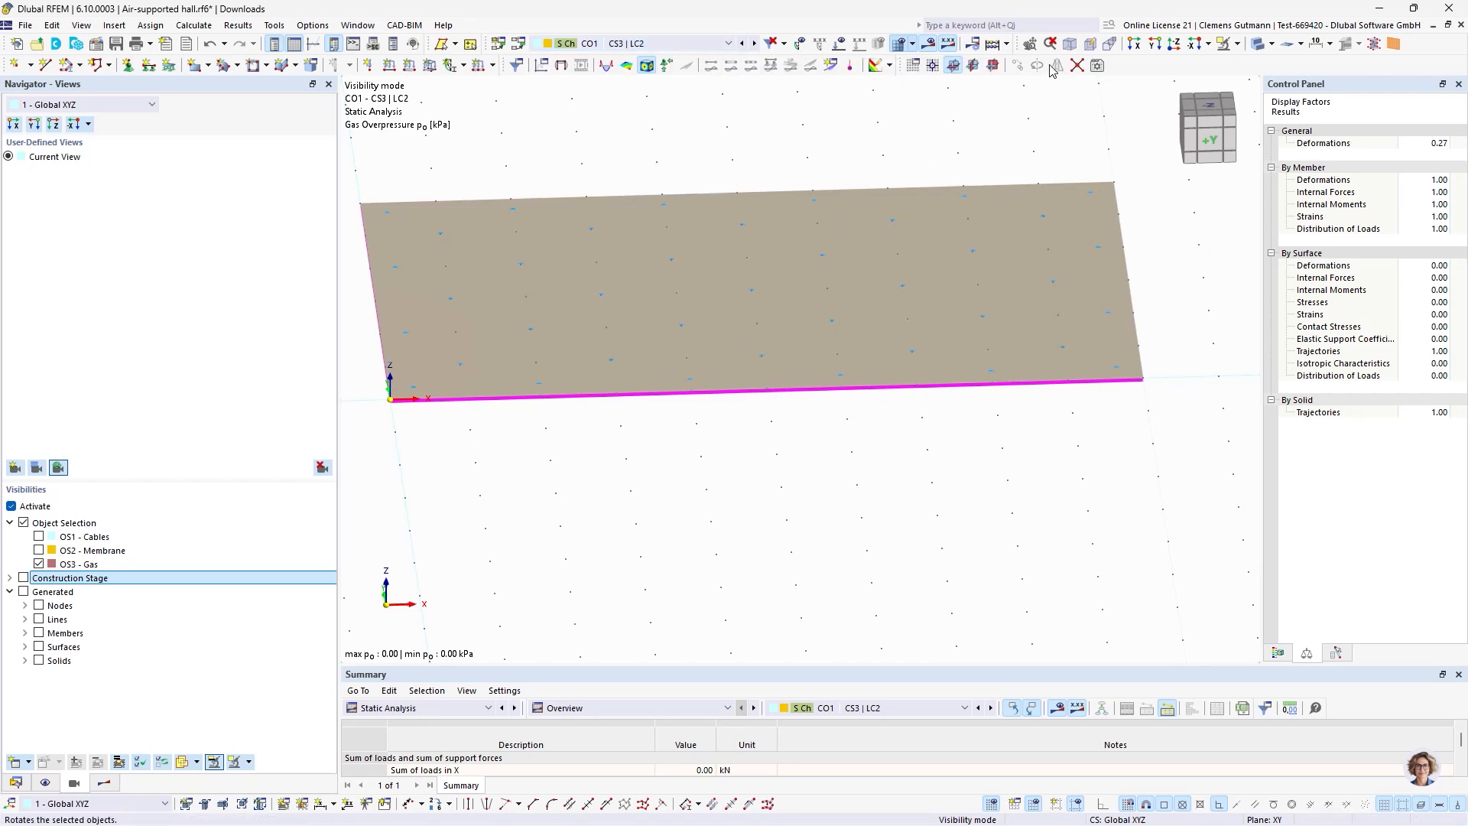
pyautogui.click(1239, 44)
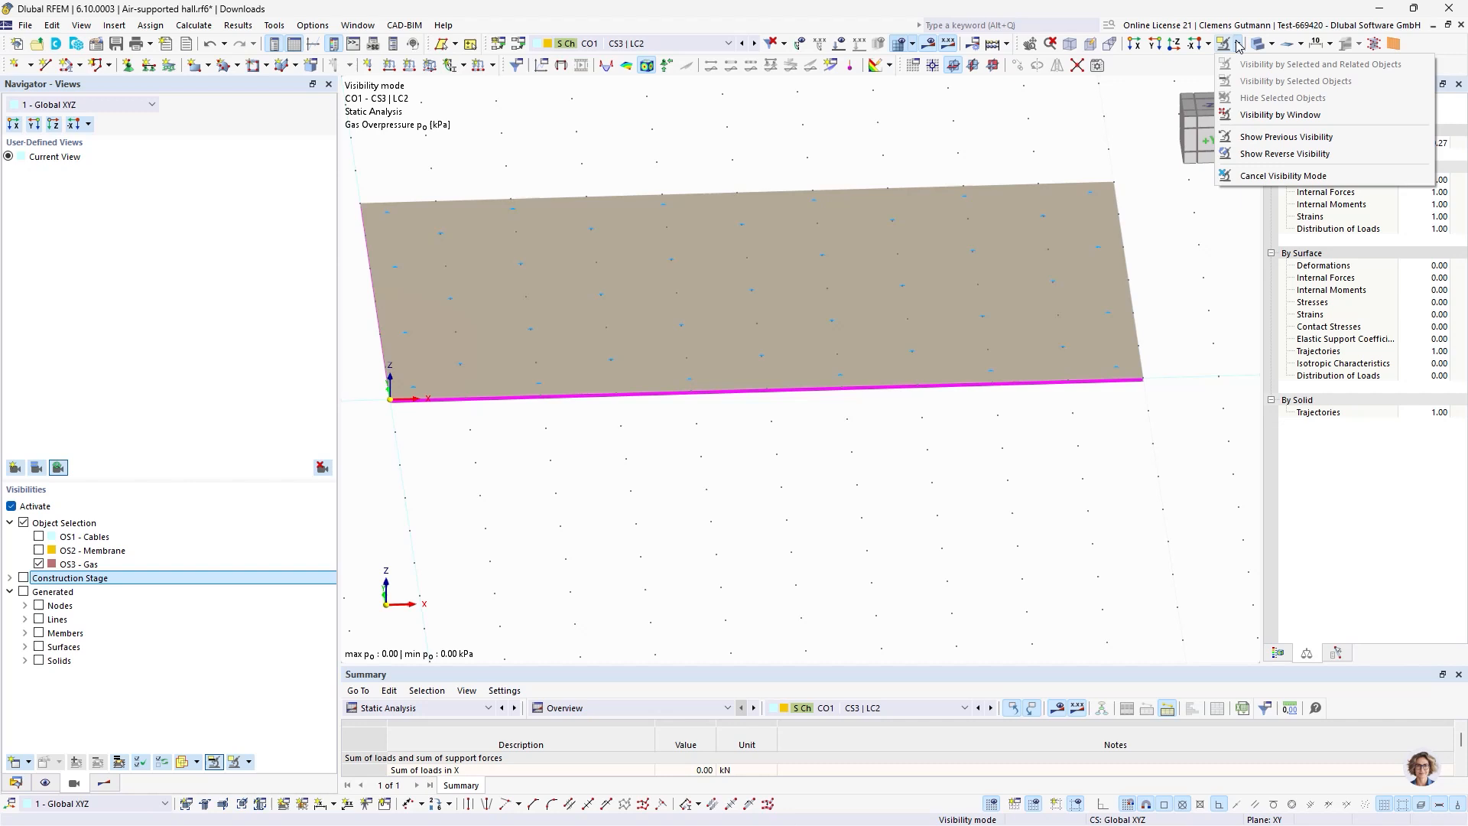
pyautogui.click(1242, 174)
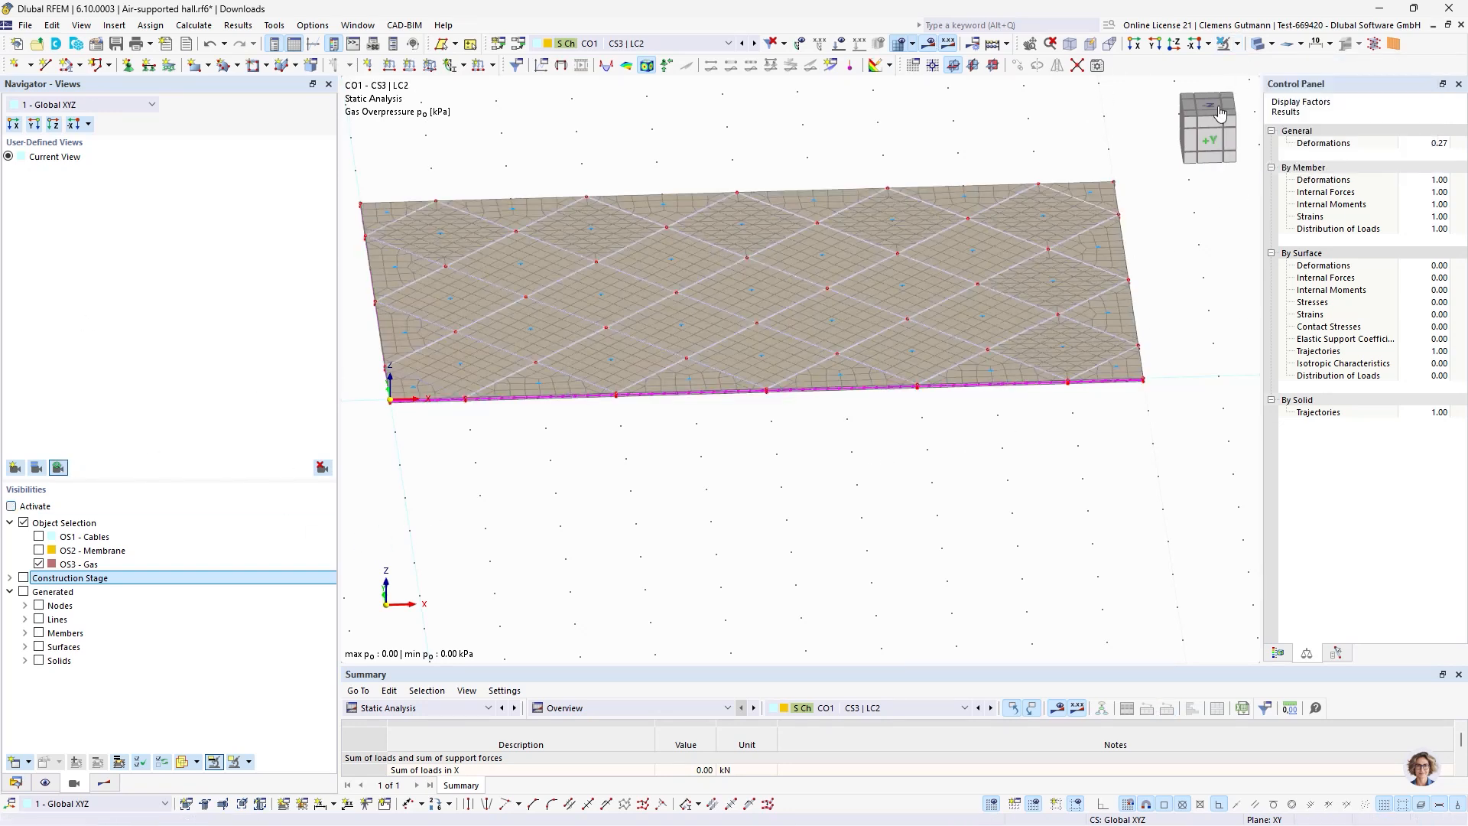
pyautogui.click(1283, 655)
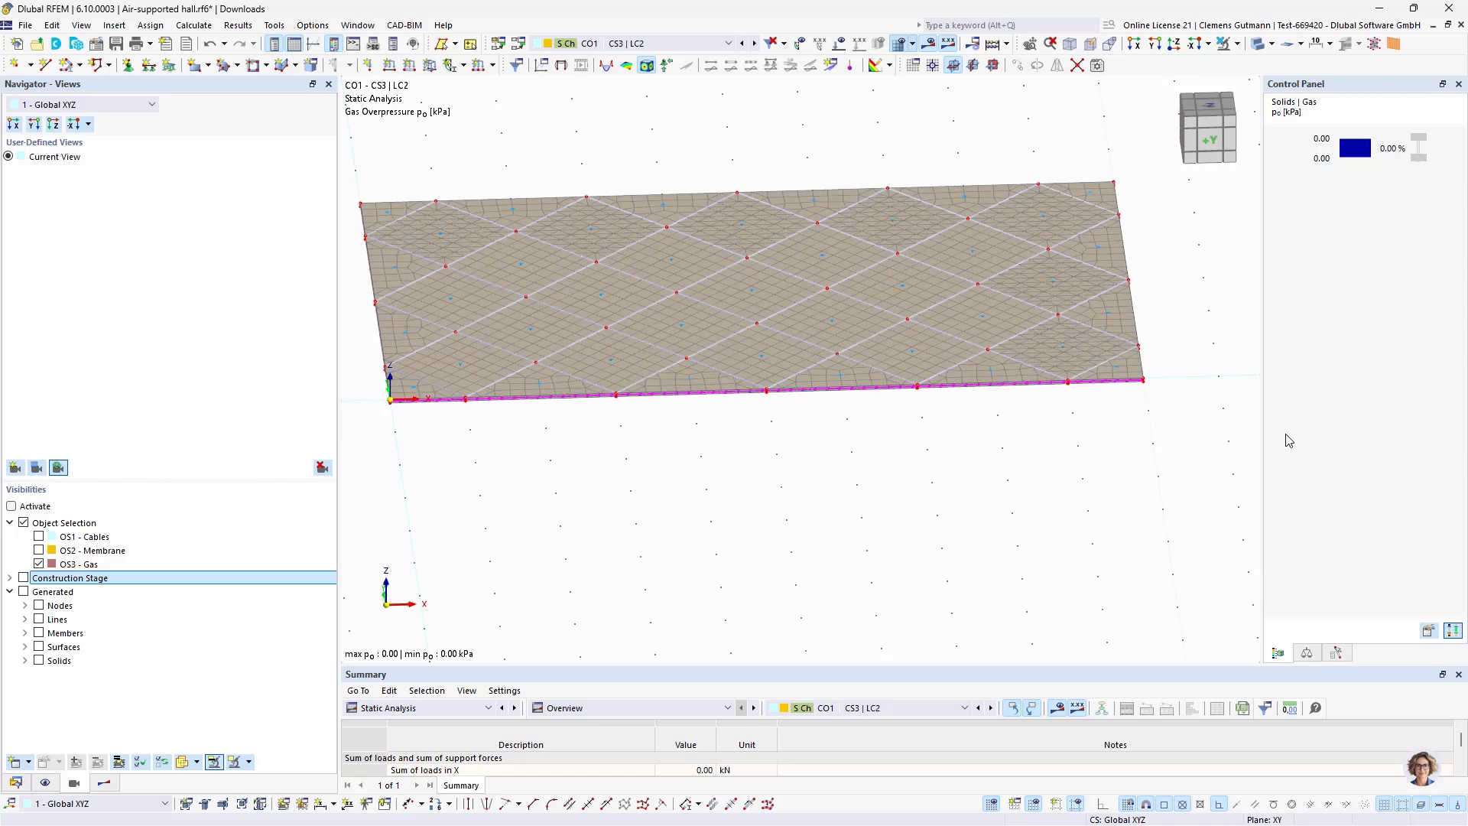
# Check the gas solid load defined under the loads of LC2 - Form-finding 2.
pyautogui.click(104, 782)
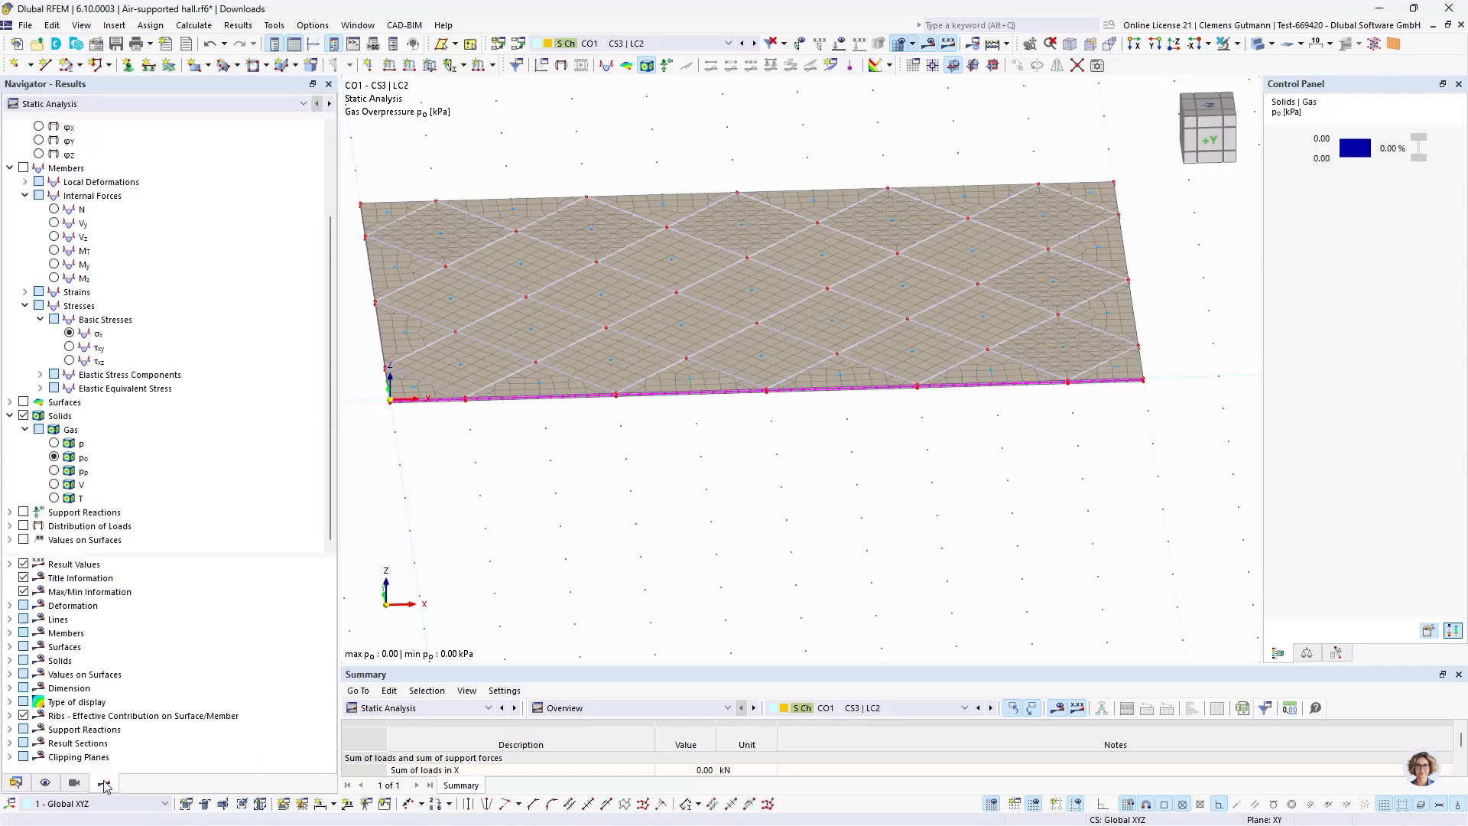
pyautogui.click(15, 782)
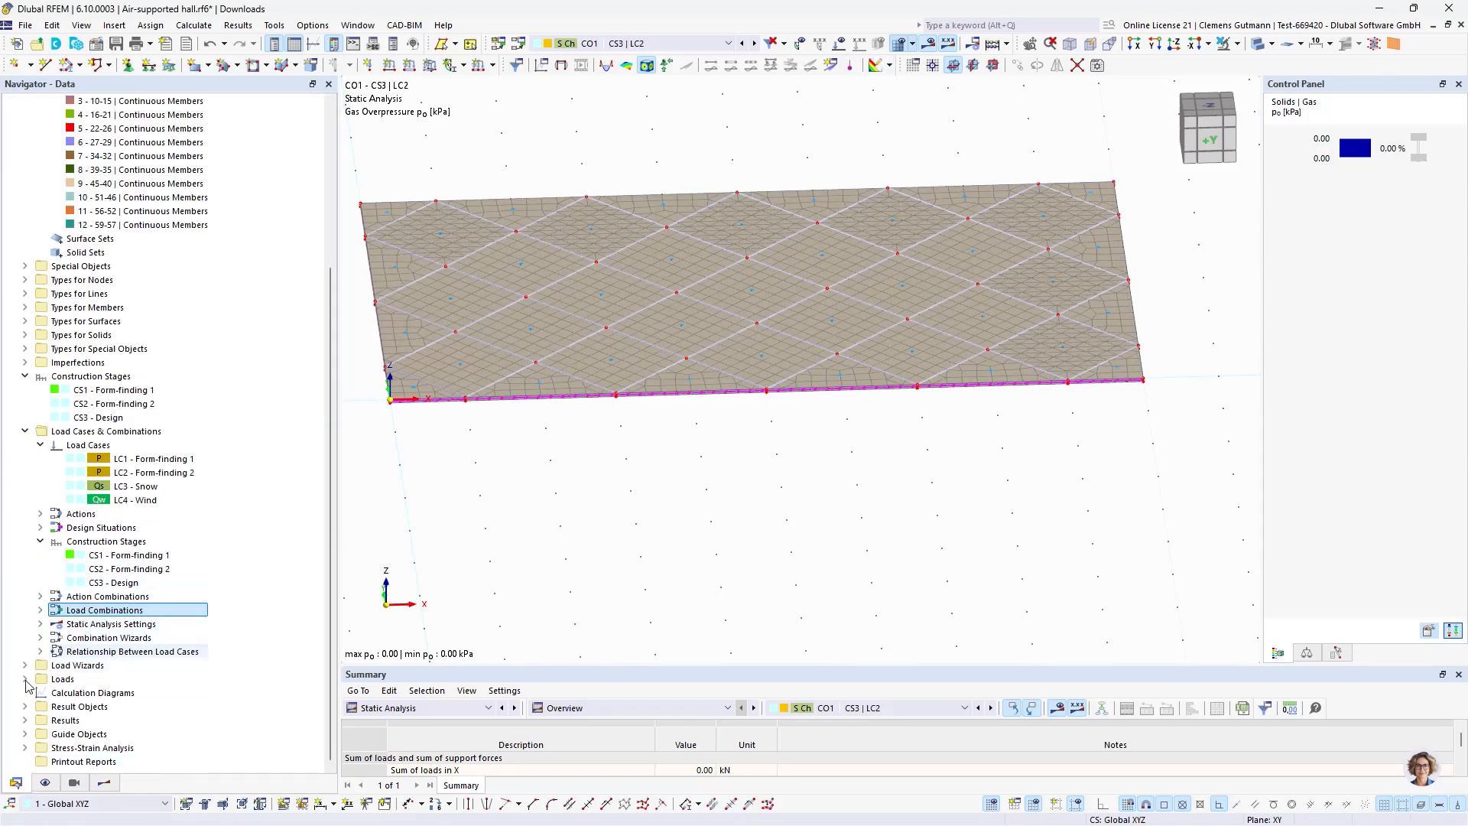
pyautogui.click(26, 706)
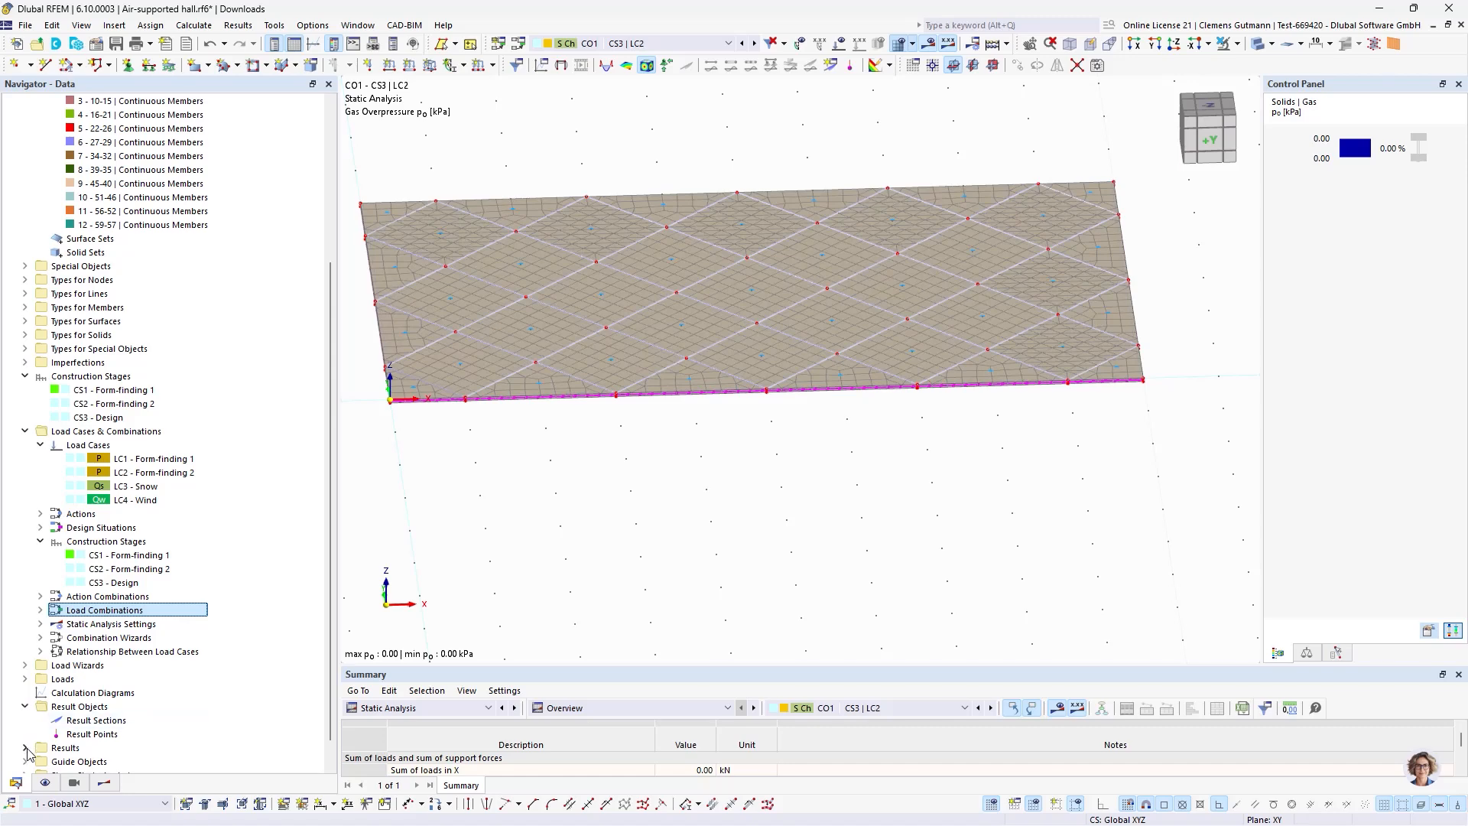
pyautogui.click(40, 692)
pyautogui.click(25, 678)
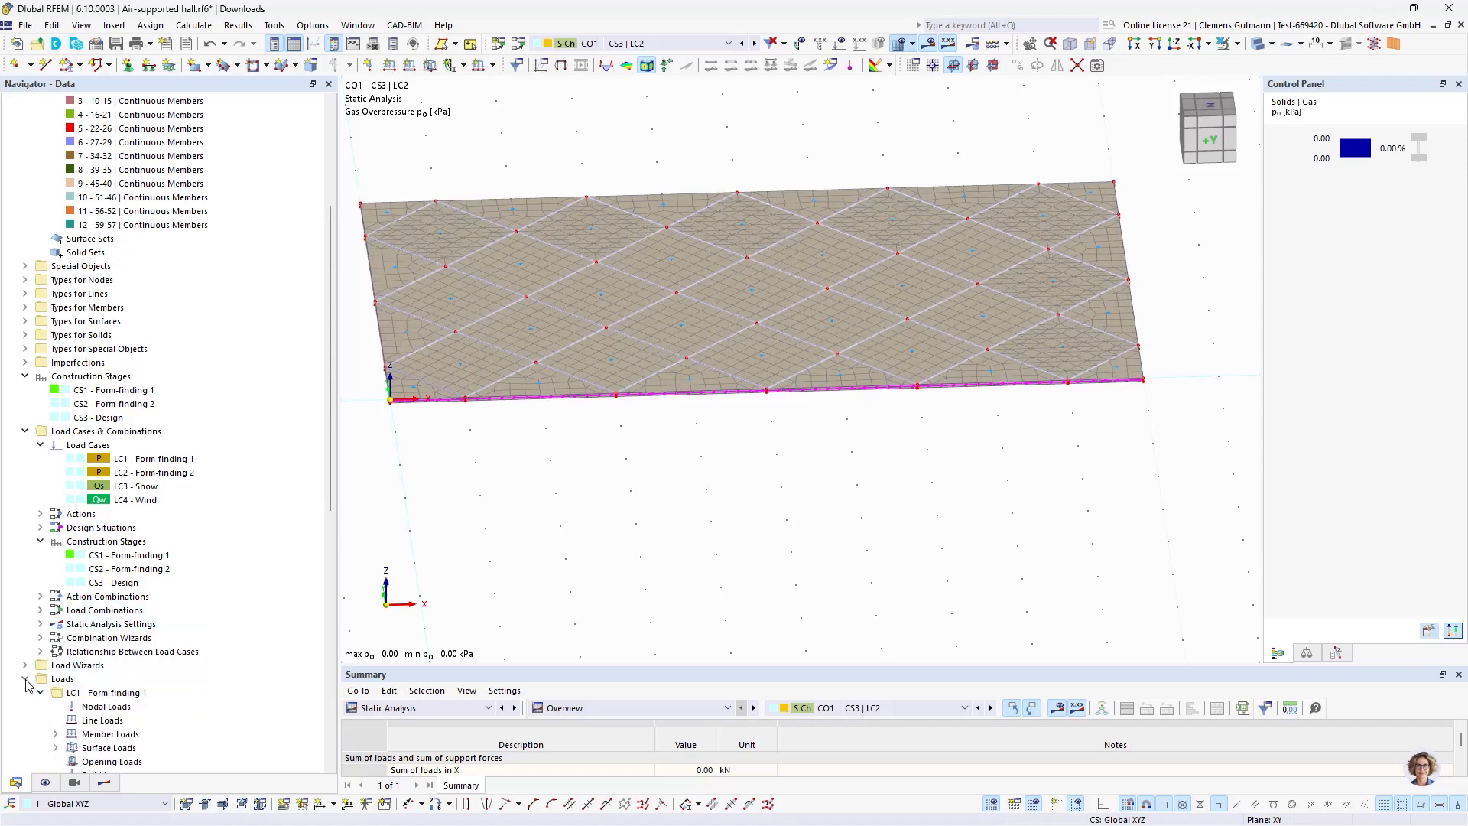
pyautogui.click(41, 692)
pyautogui.scroll(-8, 48, 679)
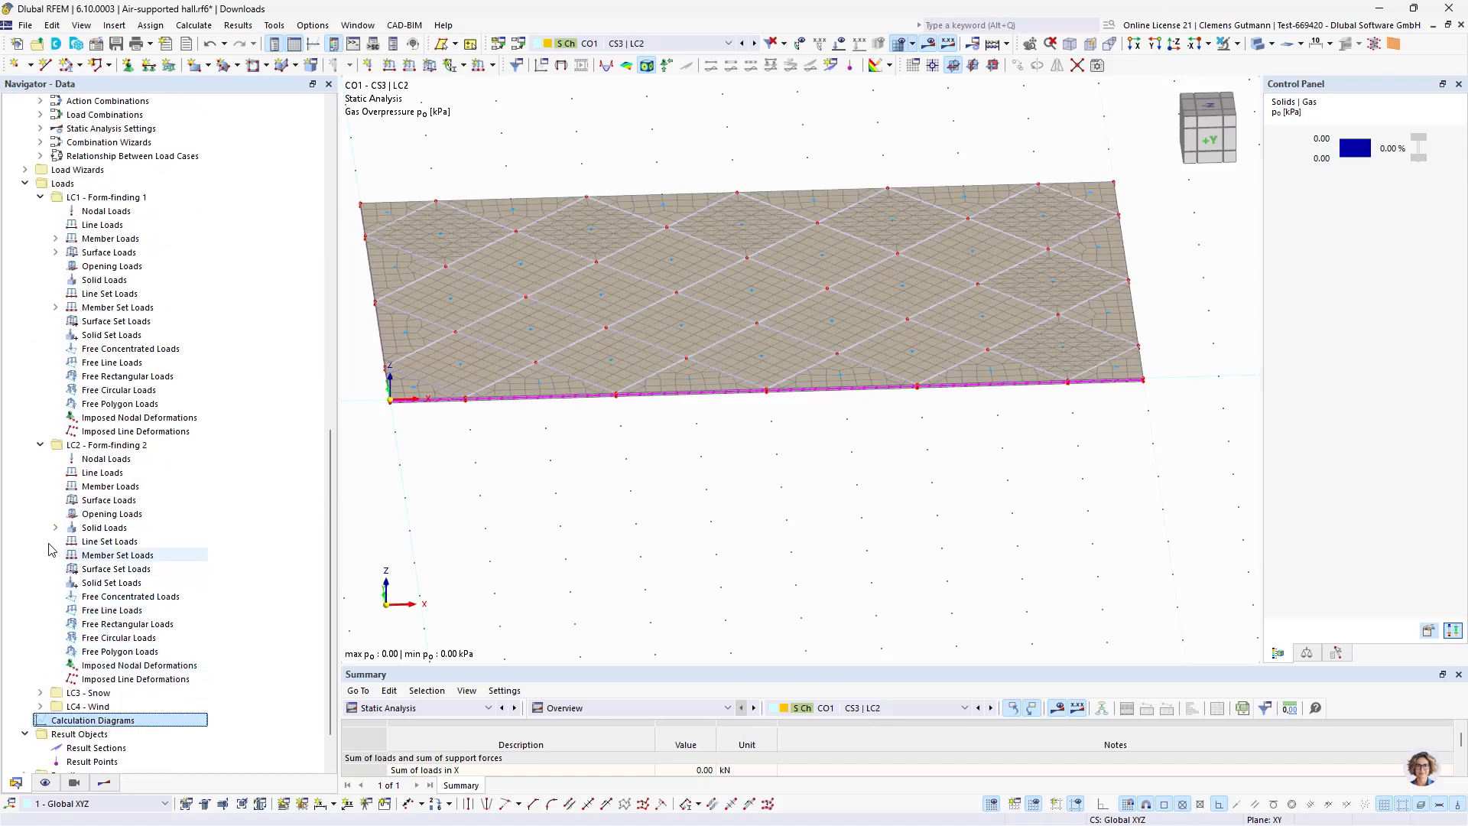
pyautogui.click(55, 527)
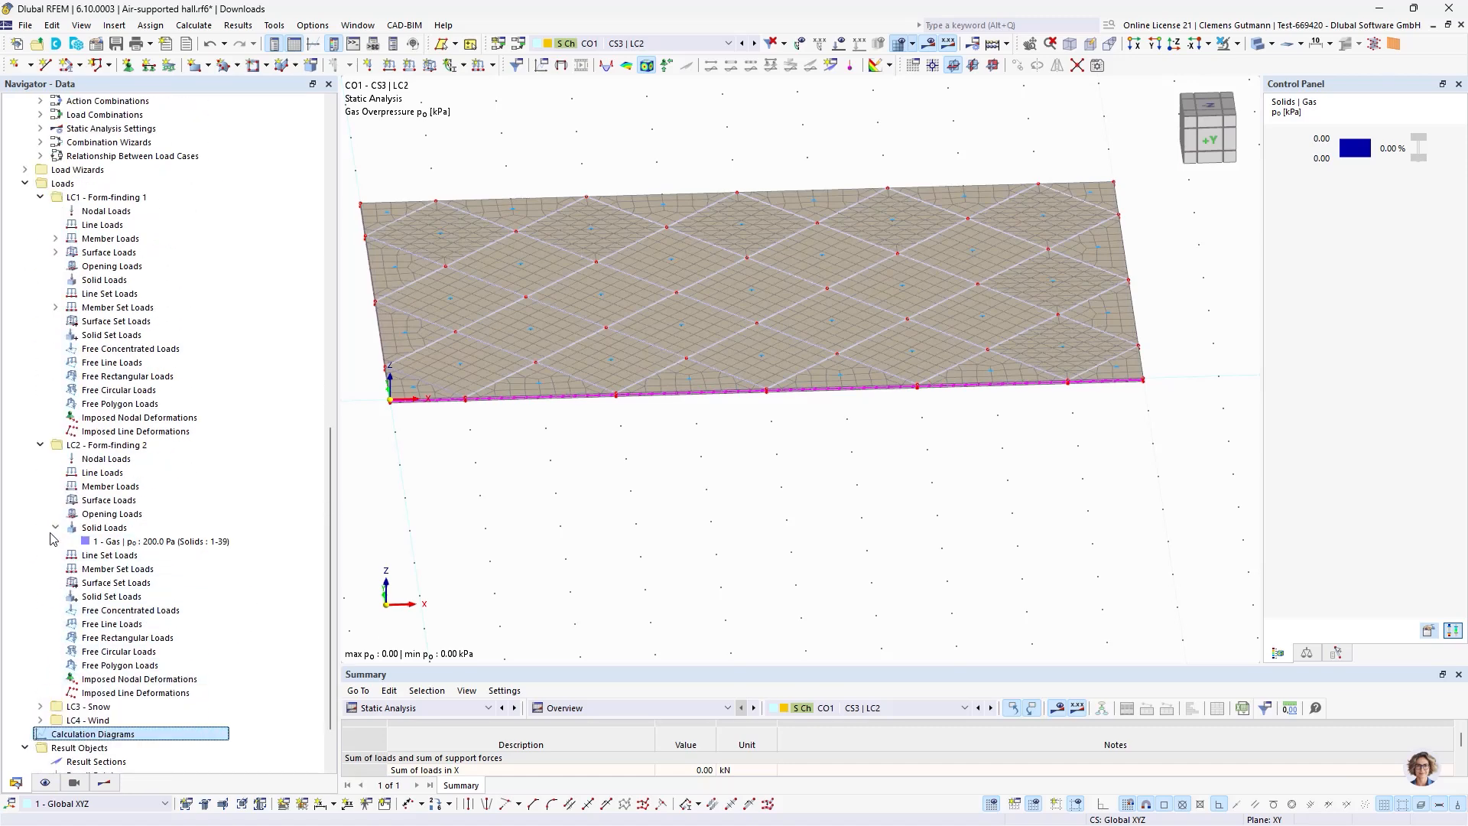
pyautogui.click(155, 541)
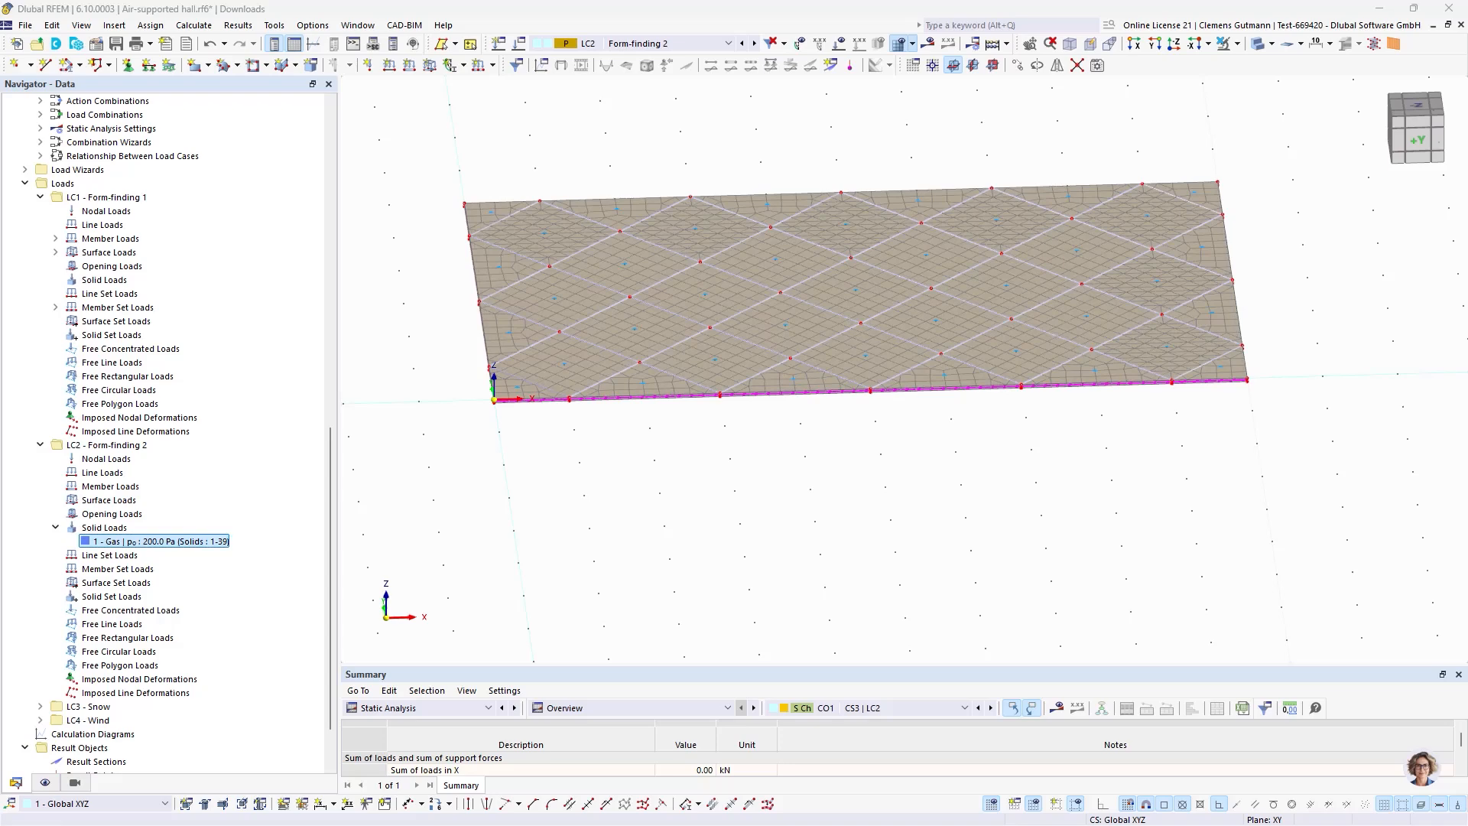
# Display the CO1 (LC2) results on the form-found shape and select the gas volume V as the solid result.
pyautogui.click(637, 44)
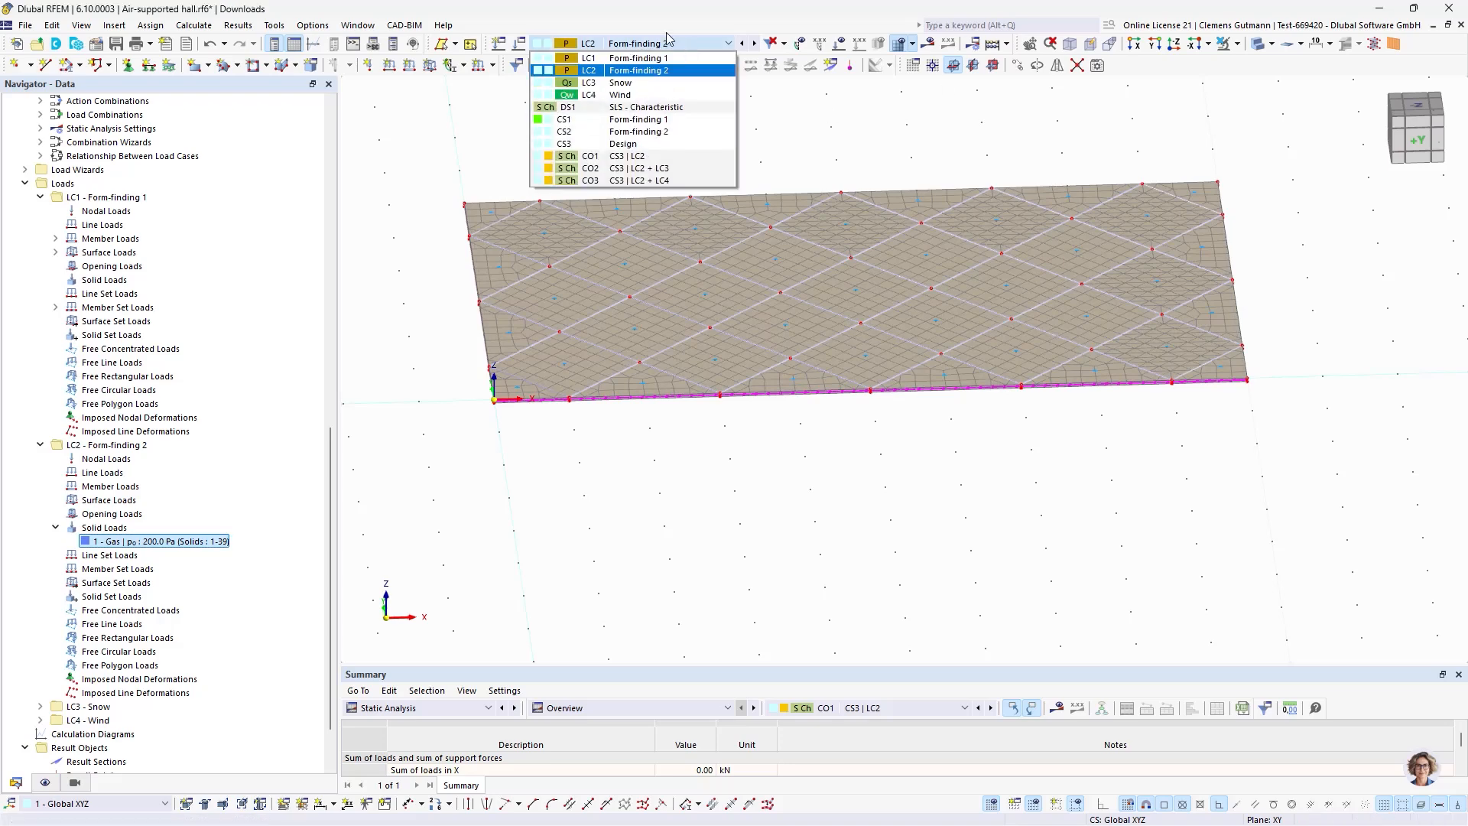
pyautogui.click(636, 159)
pyautogui.click(929, 47)
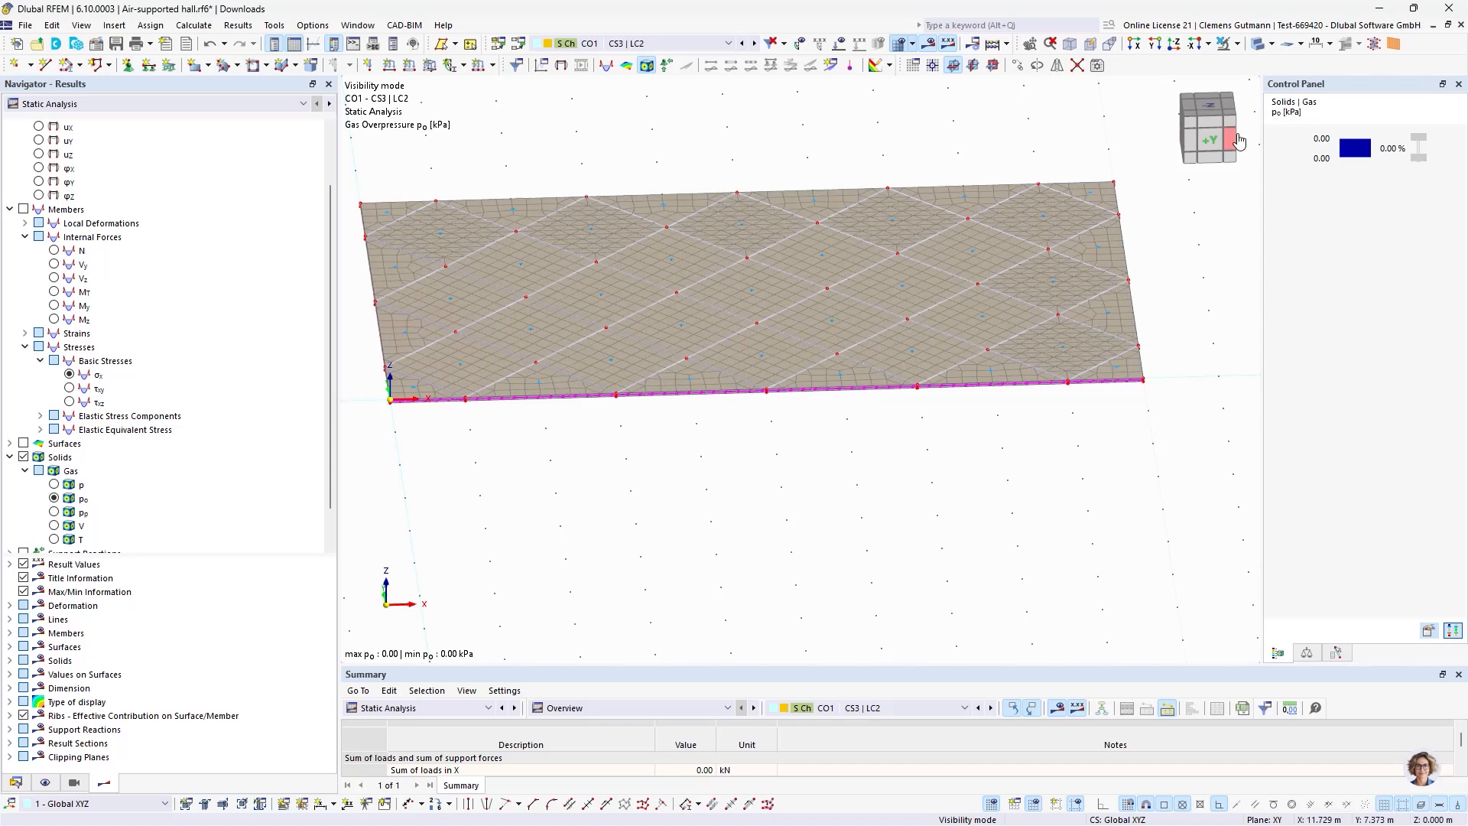
pyautogui.click(1289, 49)
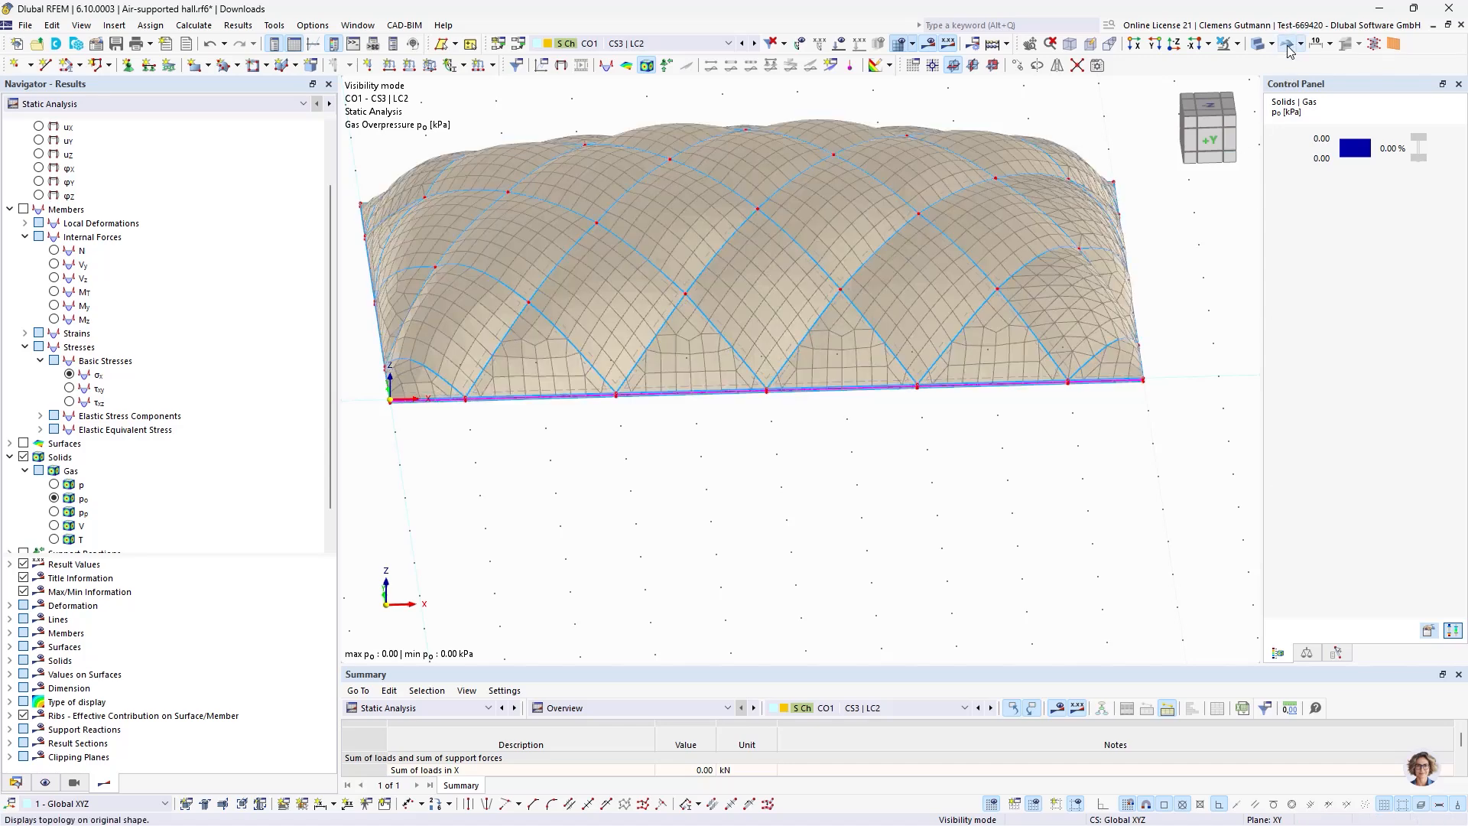
pyautogui.click(54, 526)
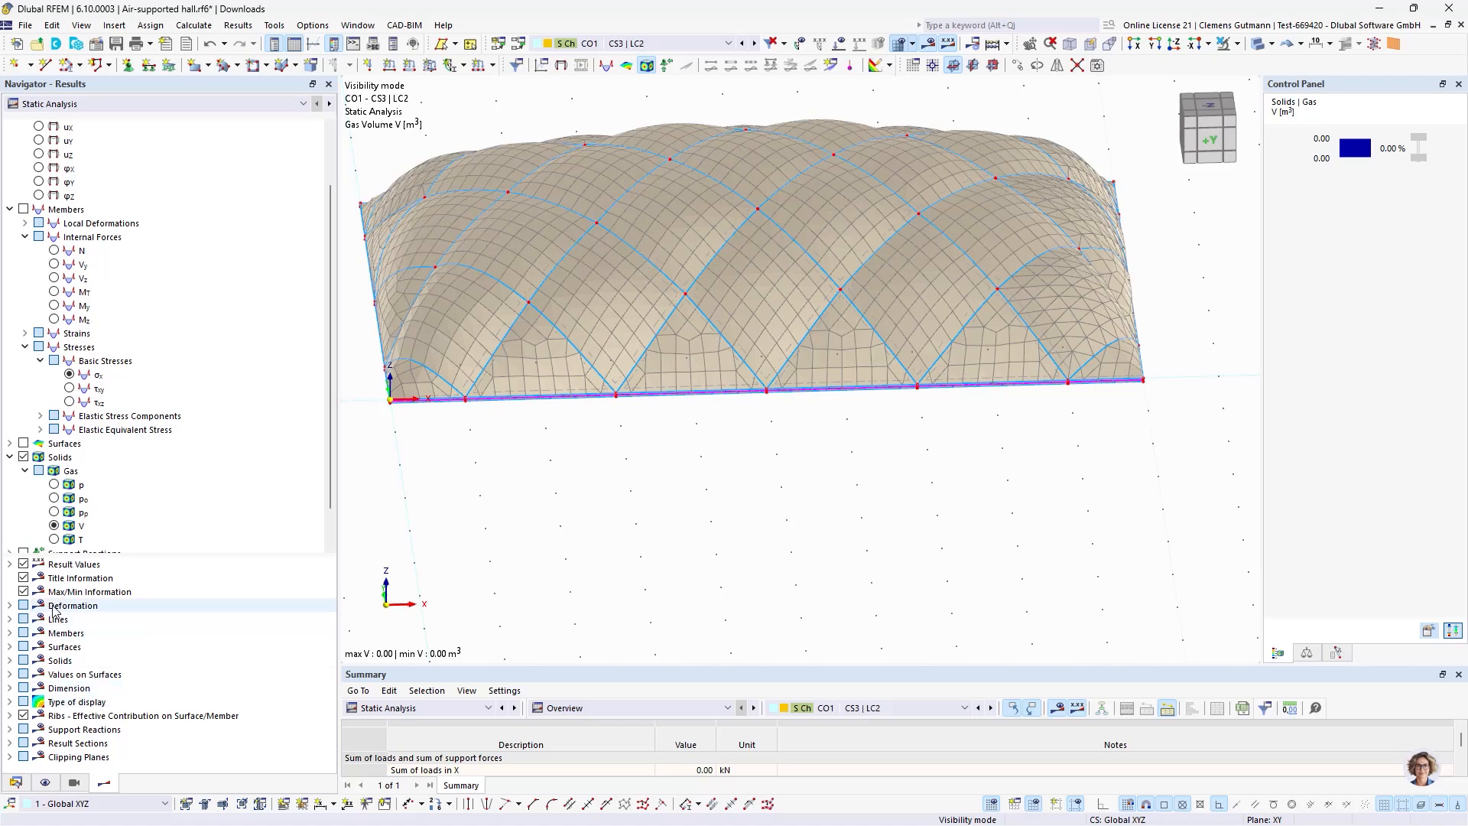
pyautogui.scroll(2, 126, 423)
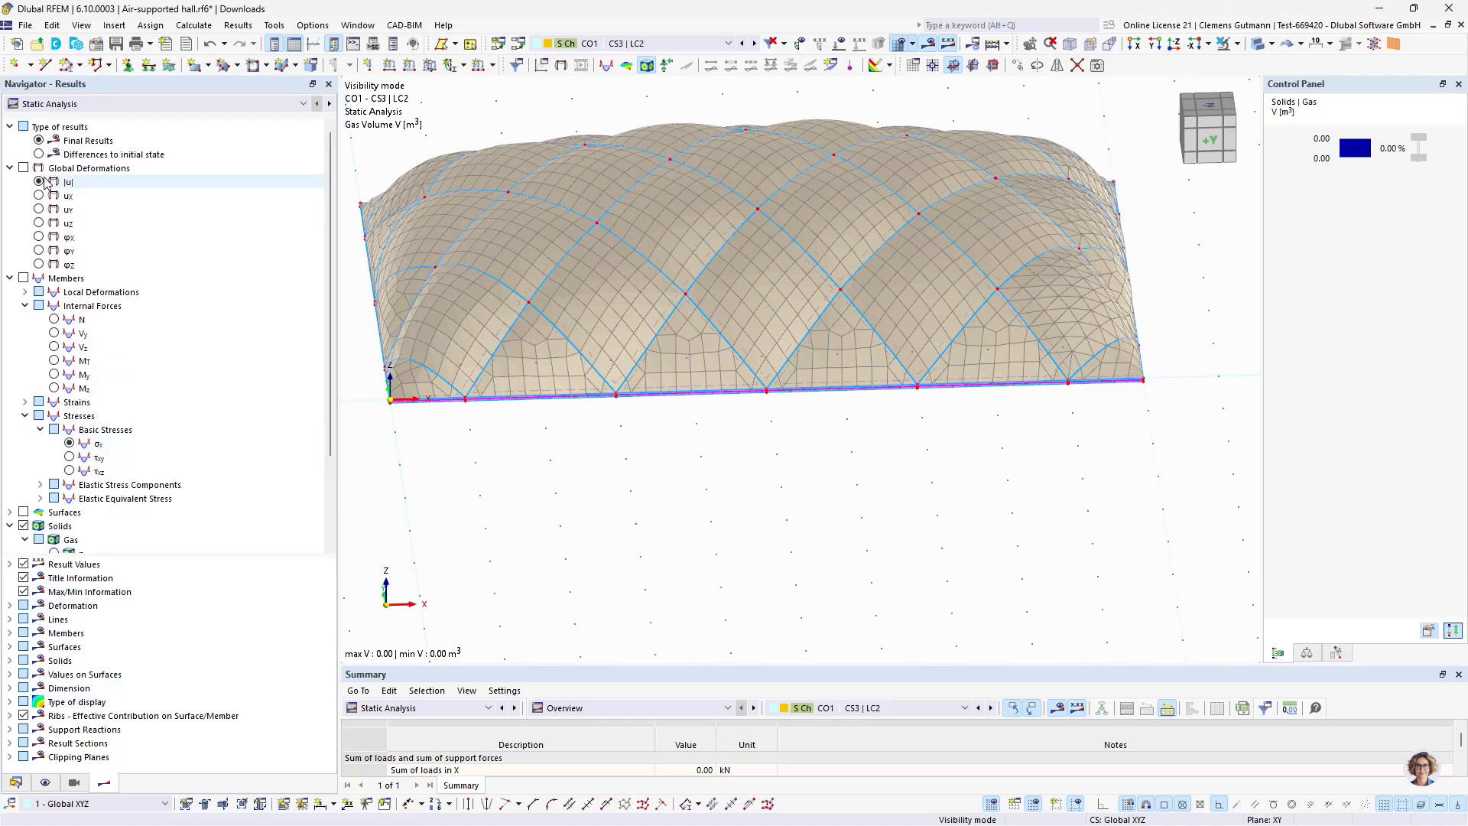
# Review the initial state and solve settings of load combinations CO1, CO2 and CO3, and close them without changes.
pyautogui.click(547, 45)
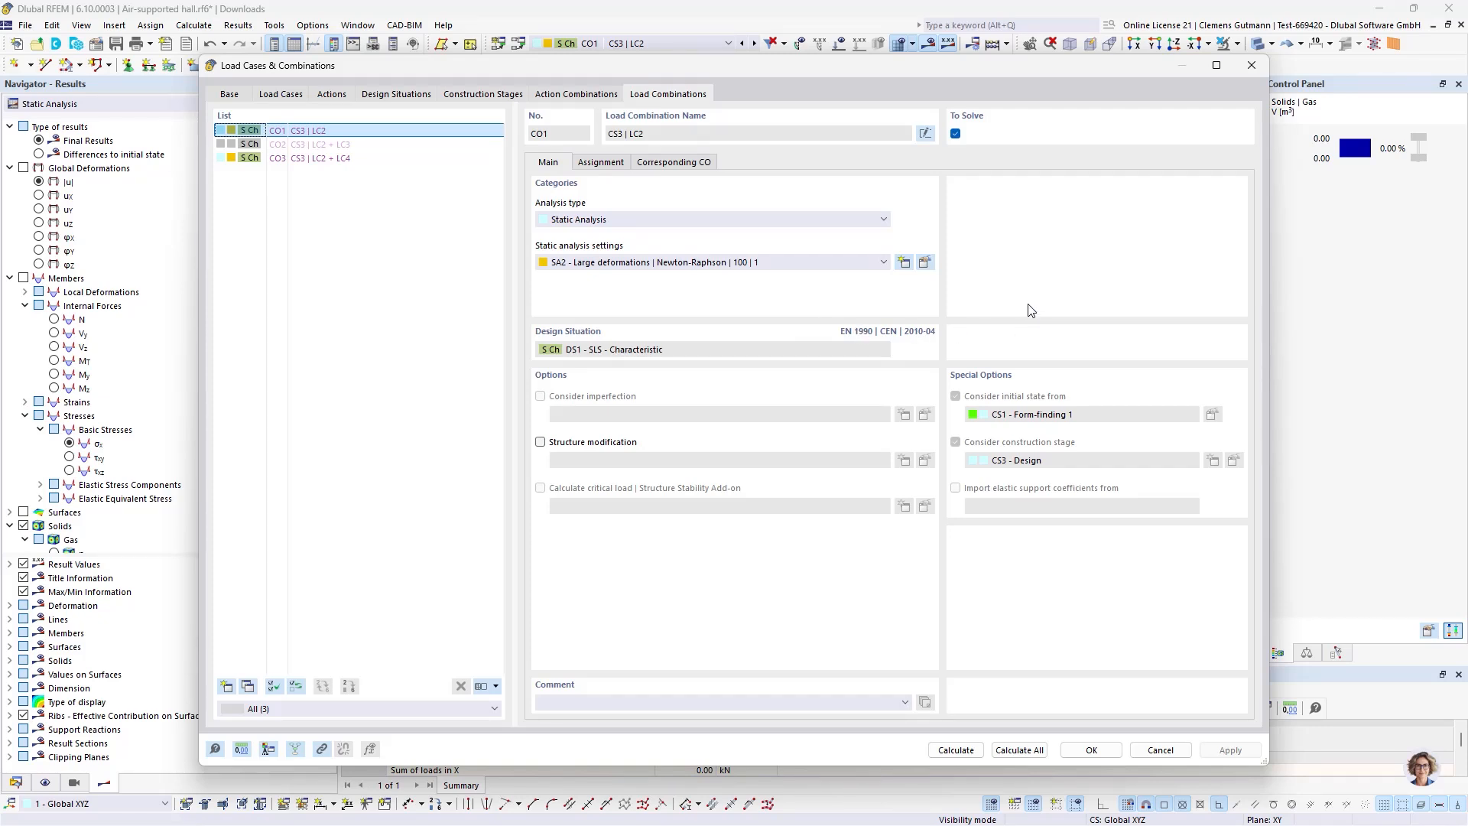
pyautogui.click(299, 144)
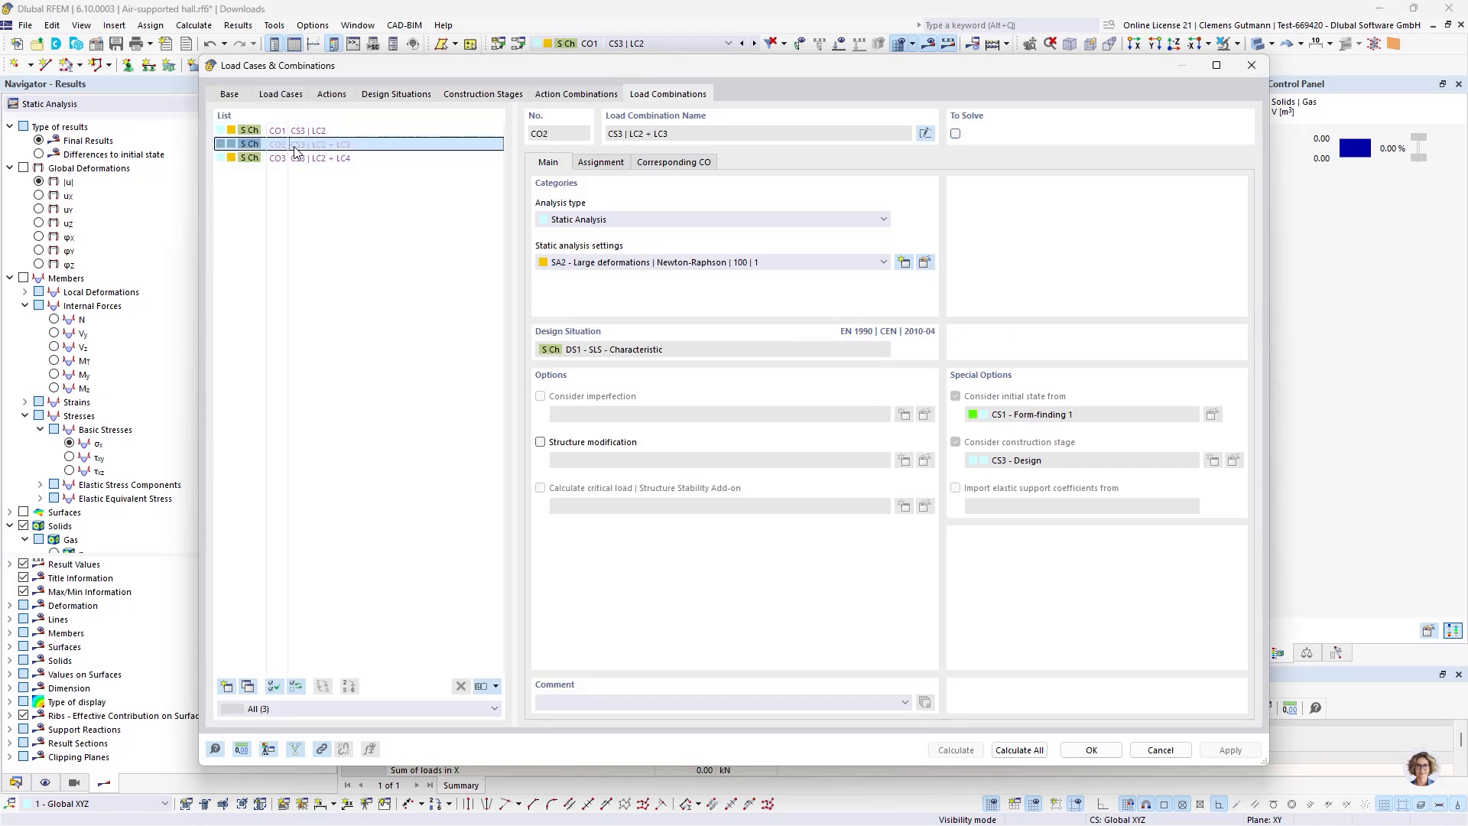
pyautogui.click(299, 158)
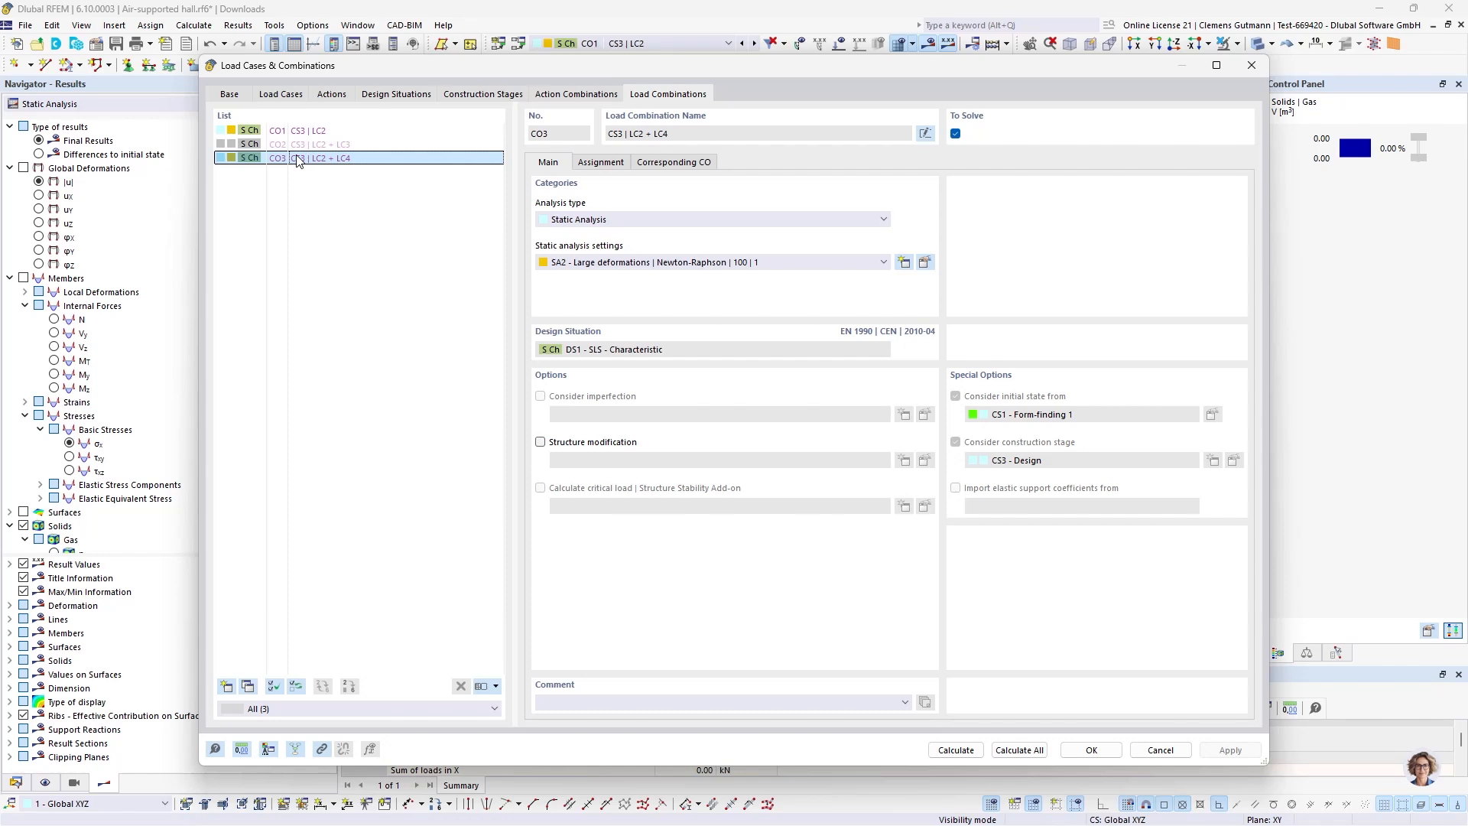
pyautogui.click(1174, 745)
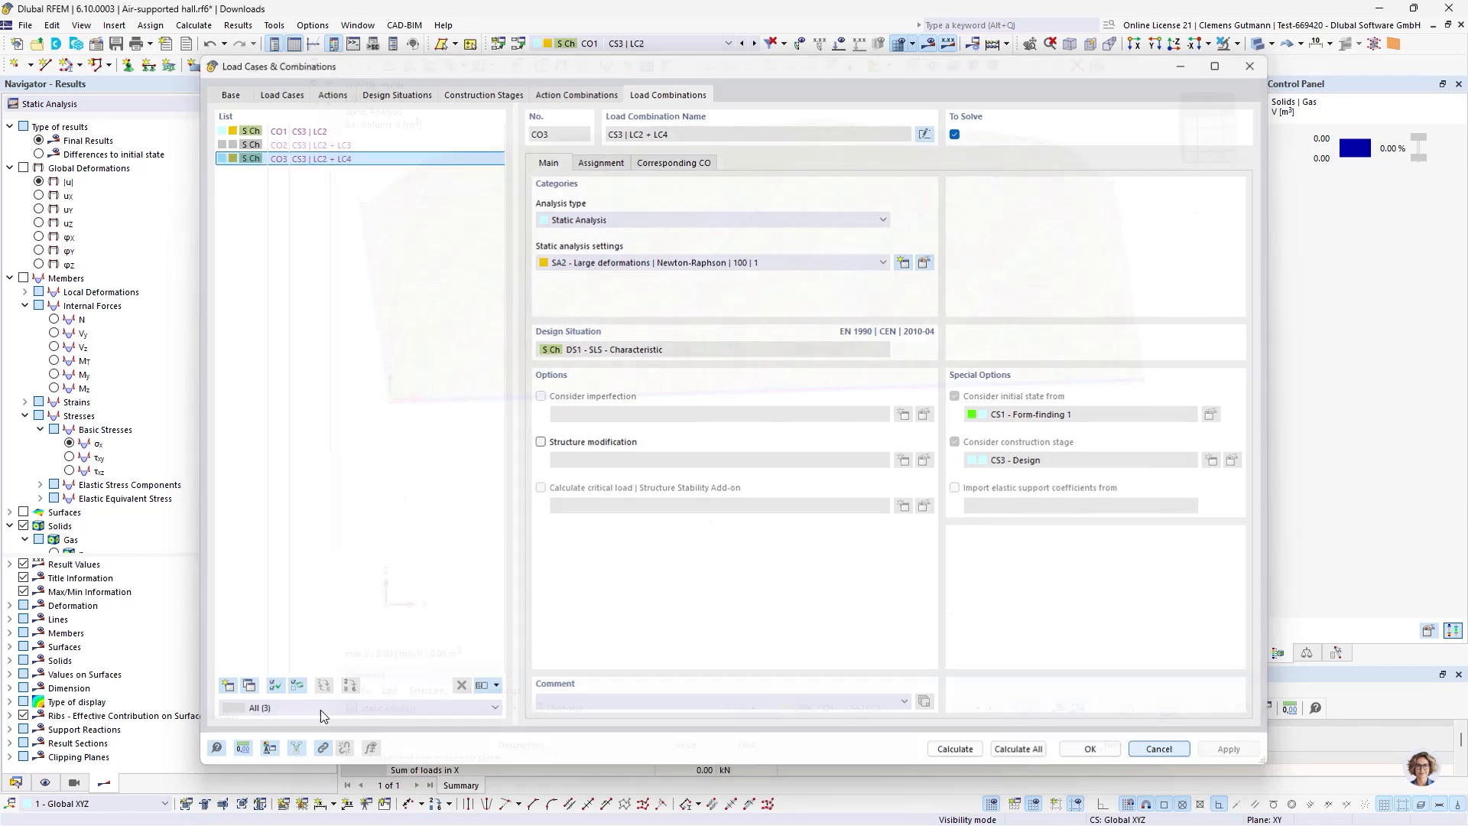
# Set the previous construction stage of CS3 - Design to CS2 - Form-finding 2 and accept the change.
pyautogui.click(16, 782)
pyautogui.scroll(8, 49, 432)
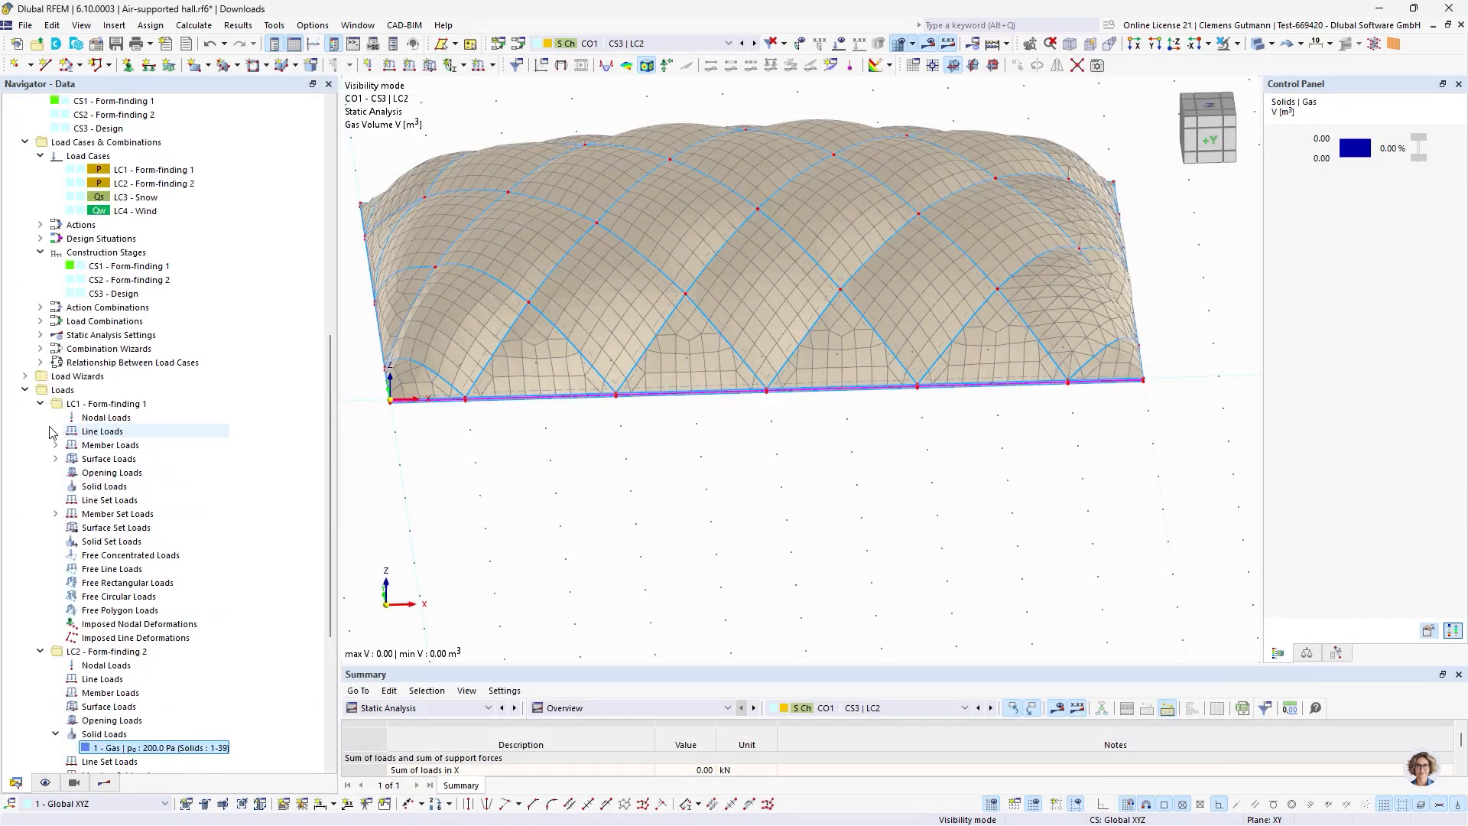
pyautogui.doubleClick(137, 474)
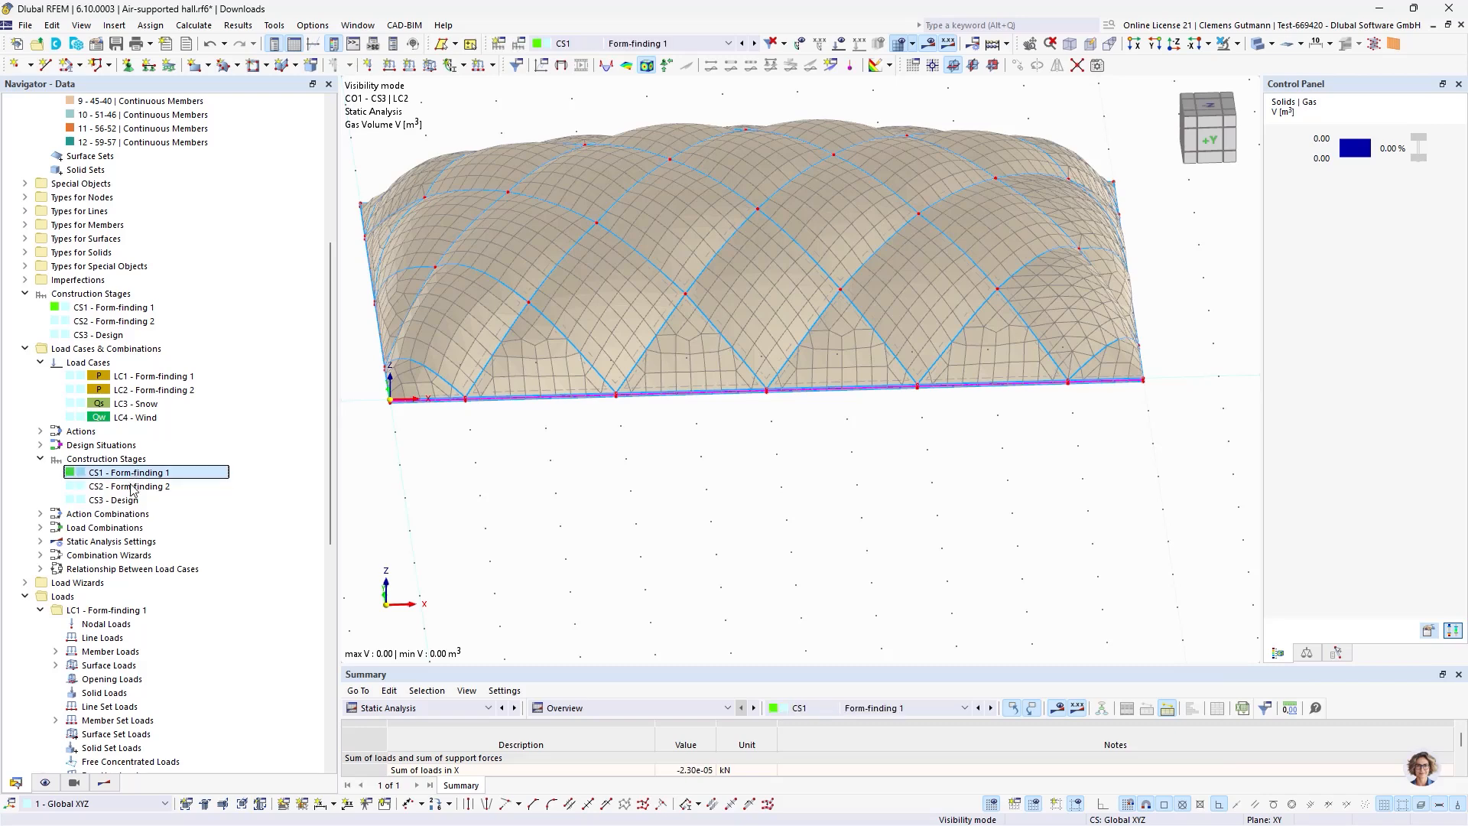
pyautogui.press('Escape')
pyautogui.doubleClick(119, 500)
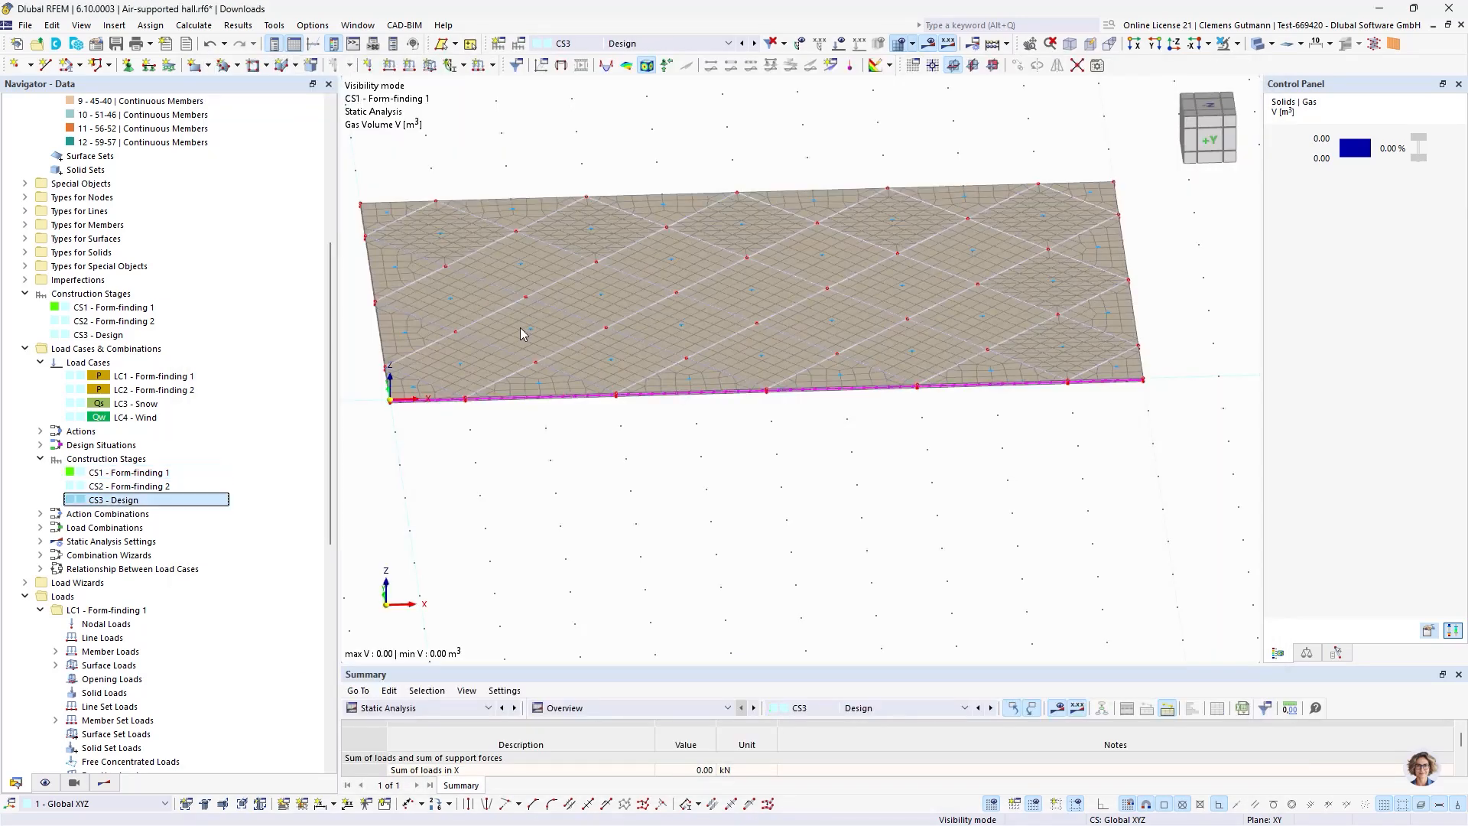
pyautogui.click(608, 200)
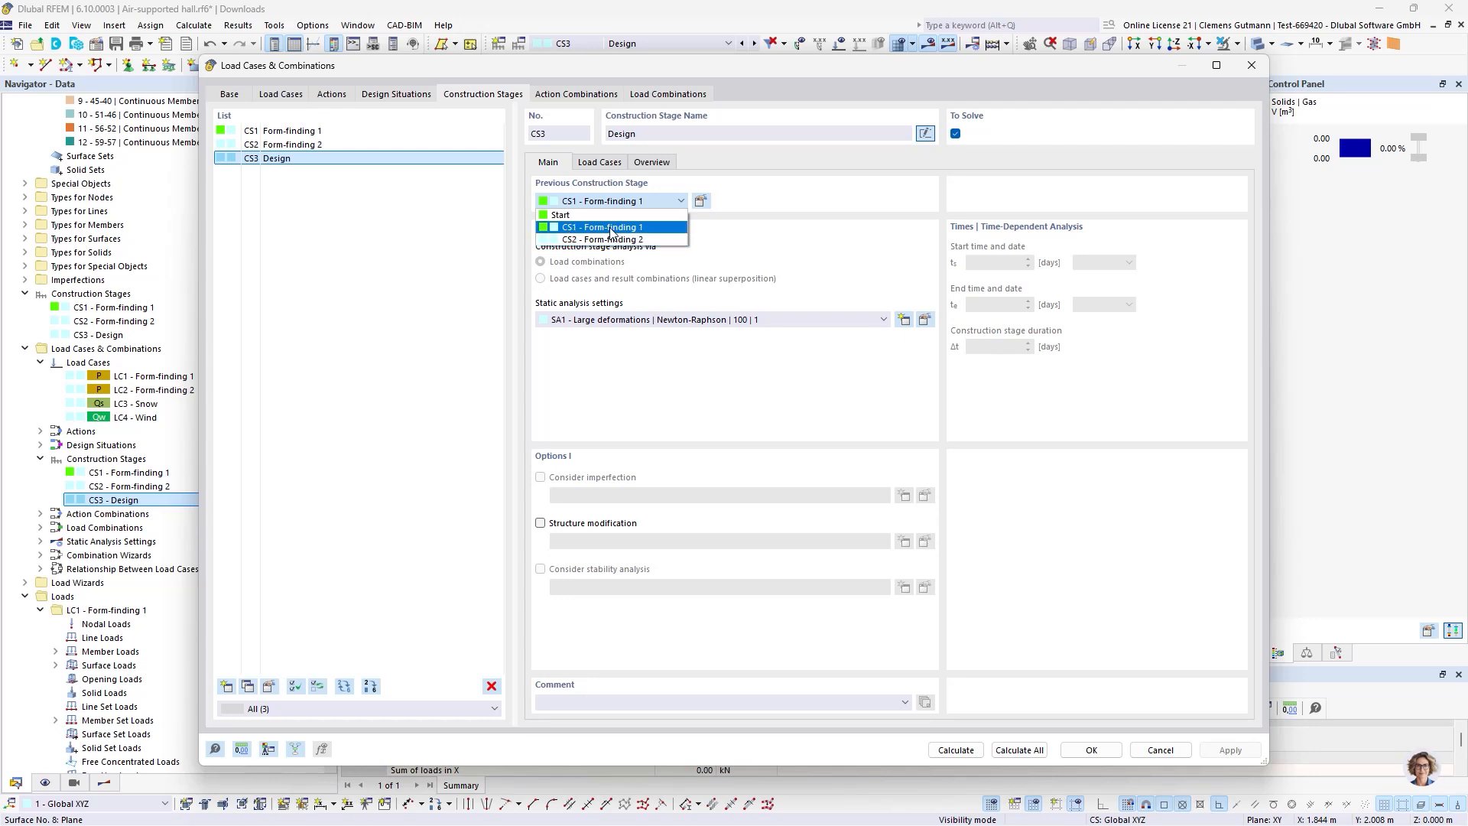
pyautogui.click(567, 240)
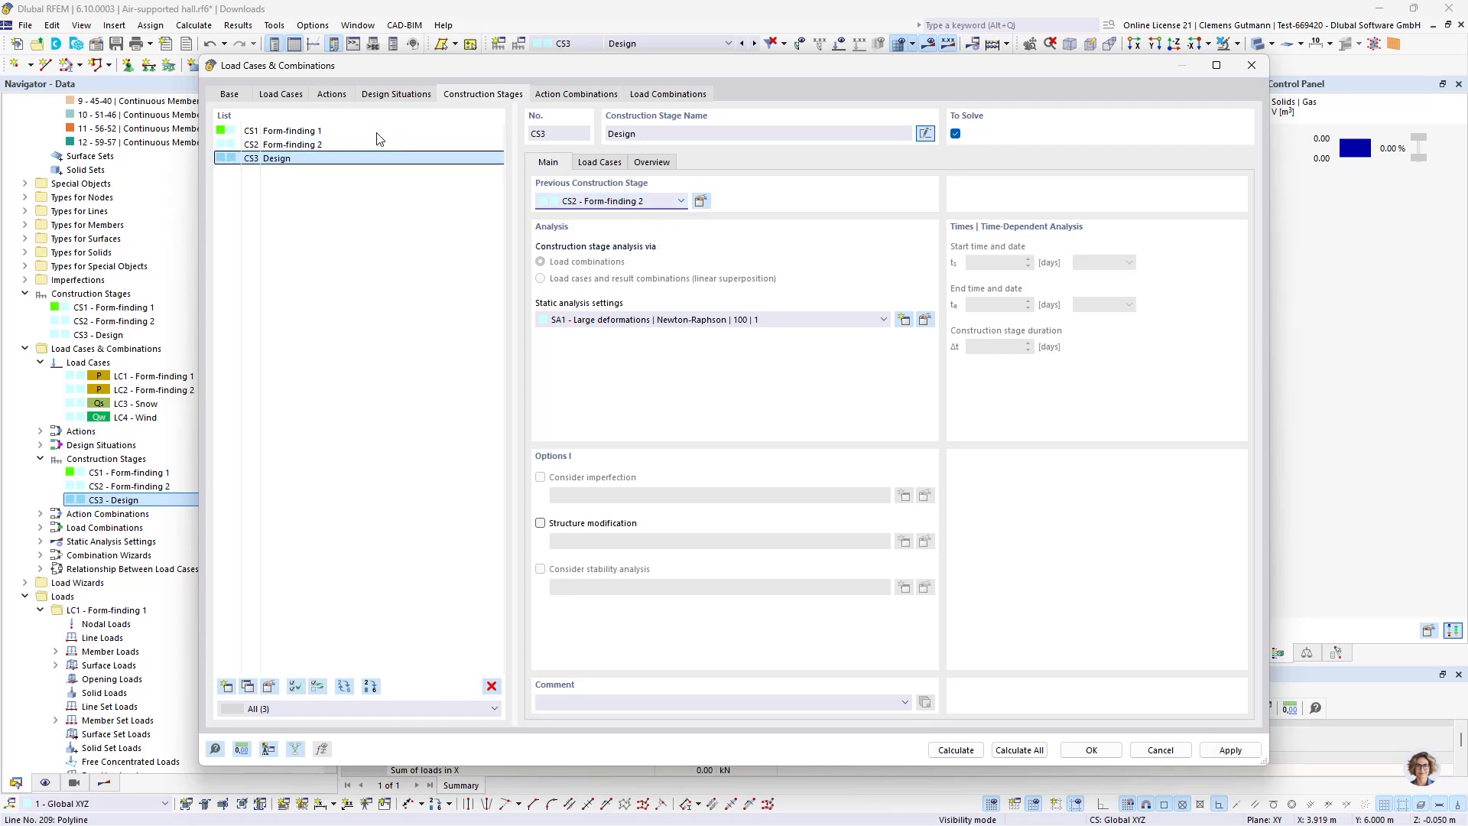
pyautogui.click(334, 143)
pyautogui.click(293, 159)
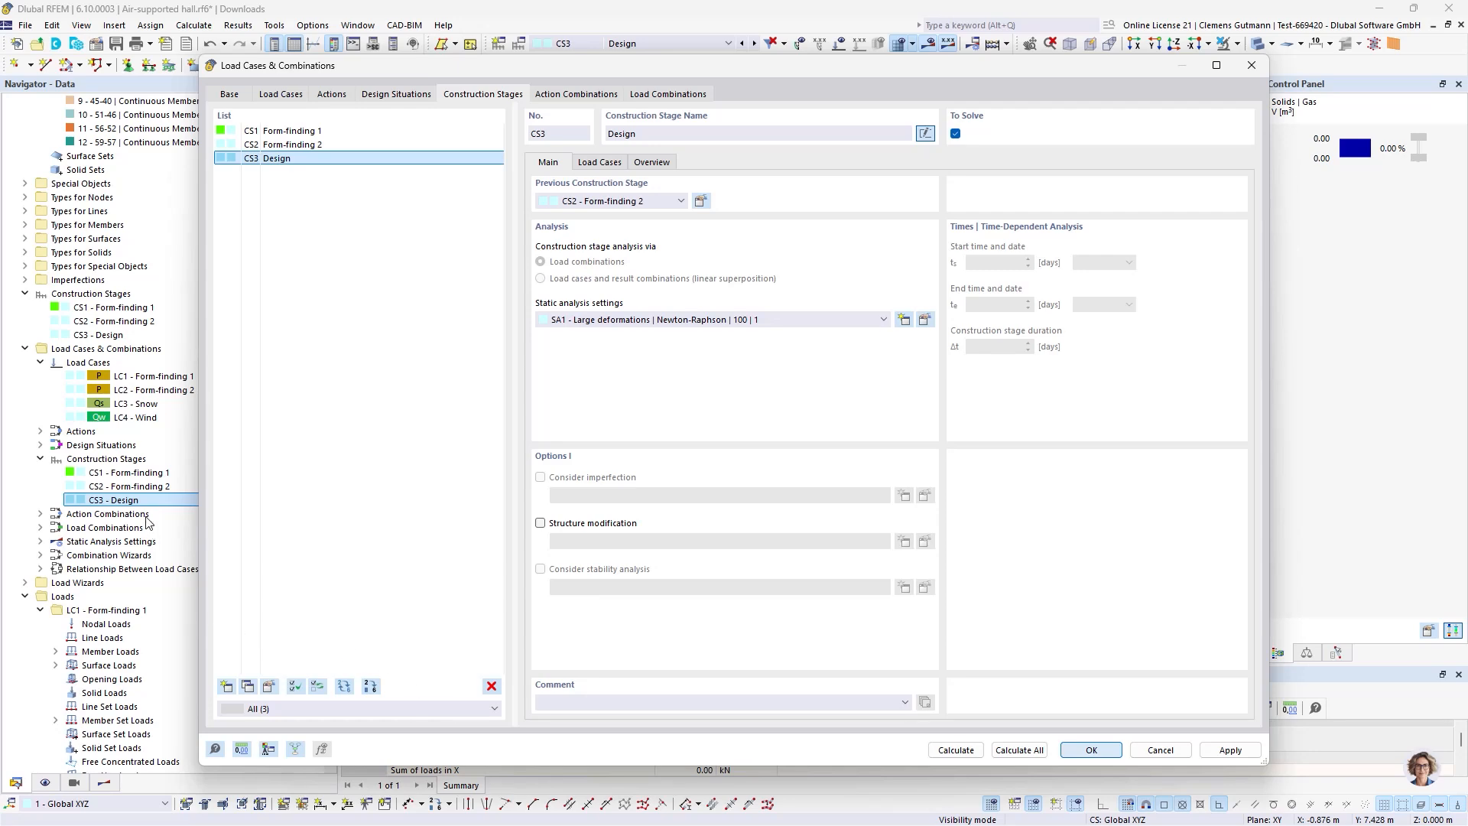
pyautogui.press('Return')
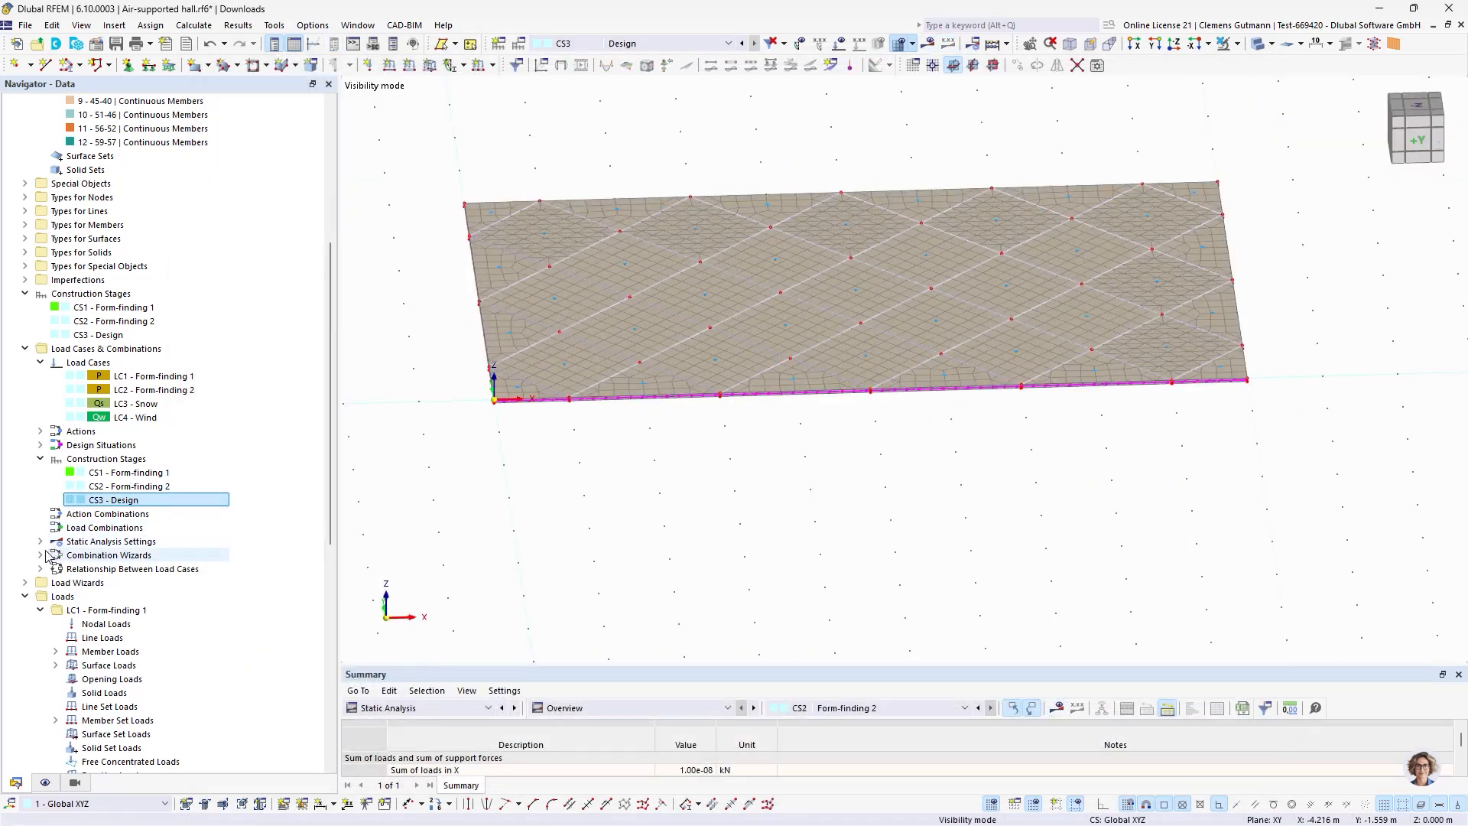
# Assign load cases LC3 - Snow and LC4 - Wind to construction stage CS3 - Design.
pyautogui.click(68, 529)
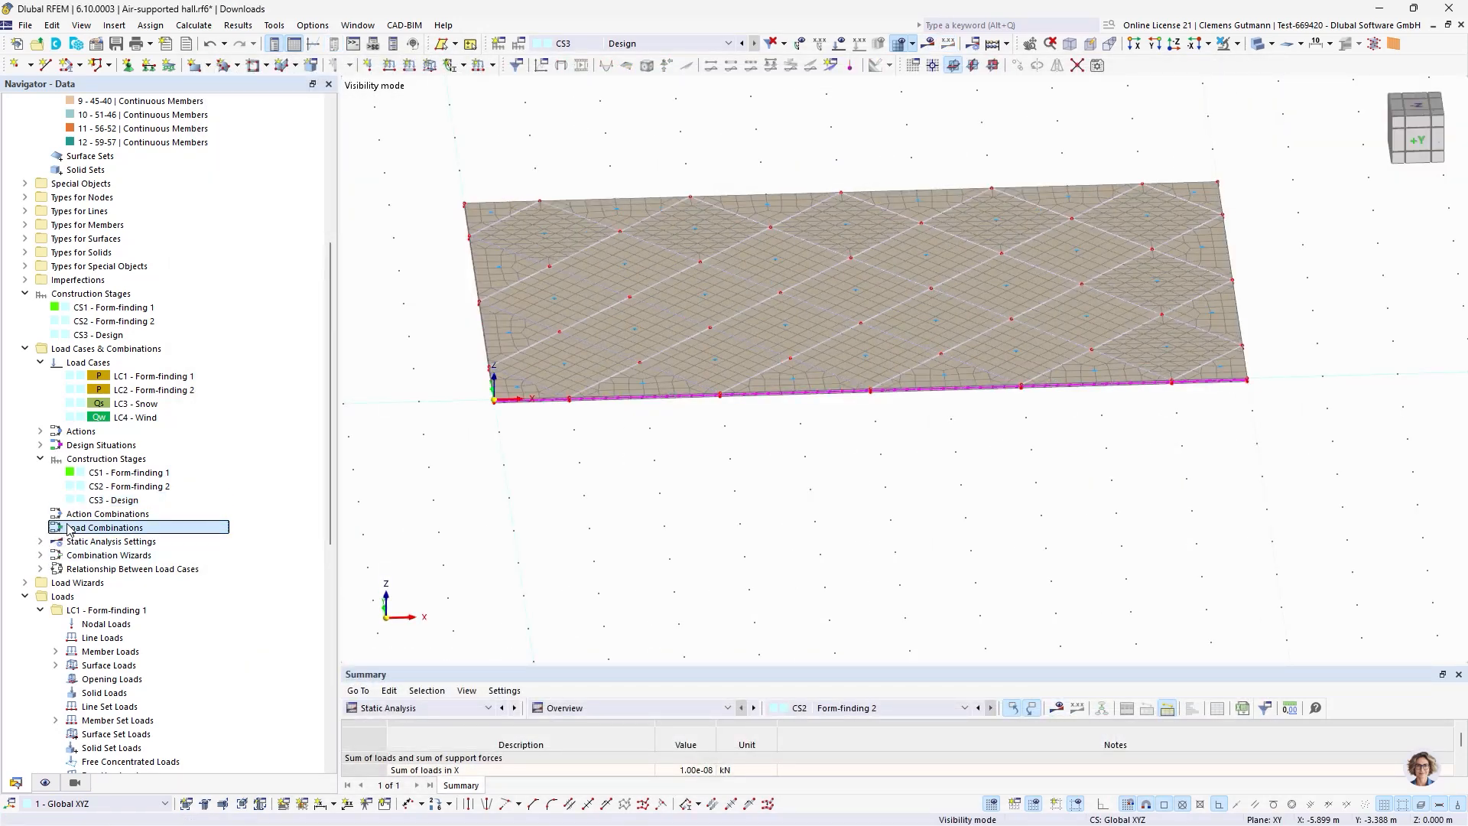
pyautogui.doubleClick(84, 528)
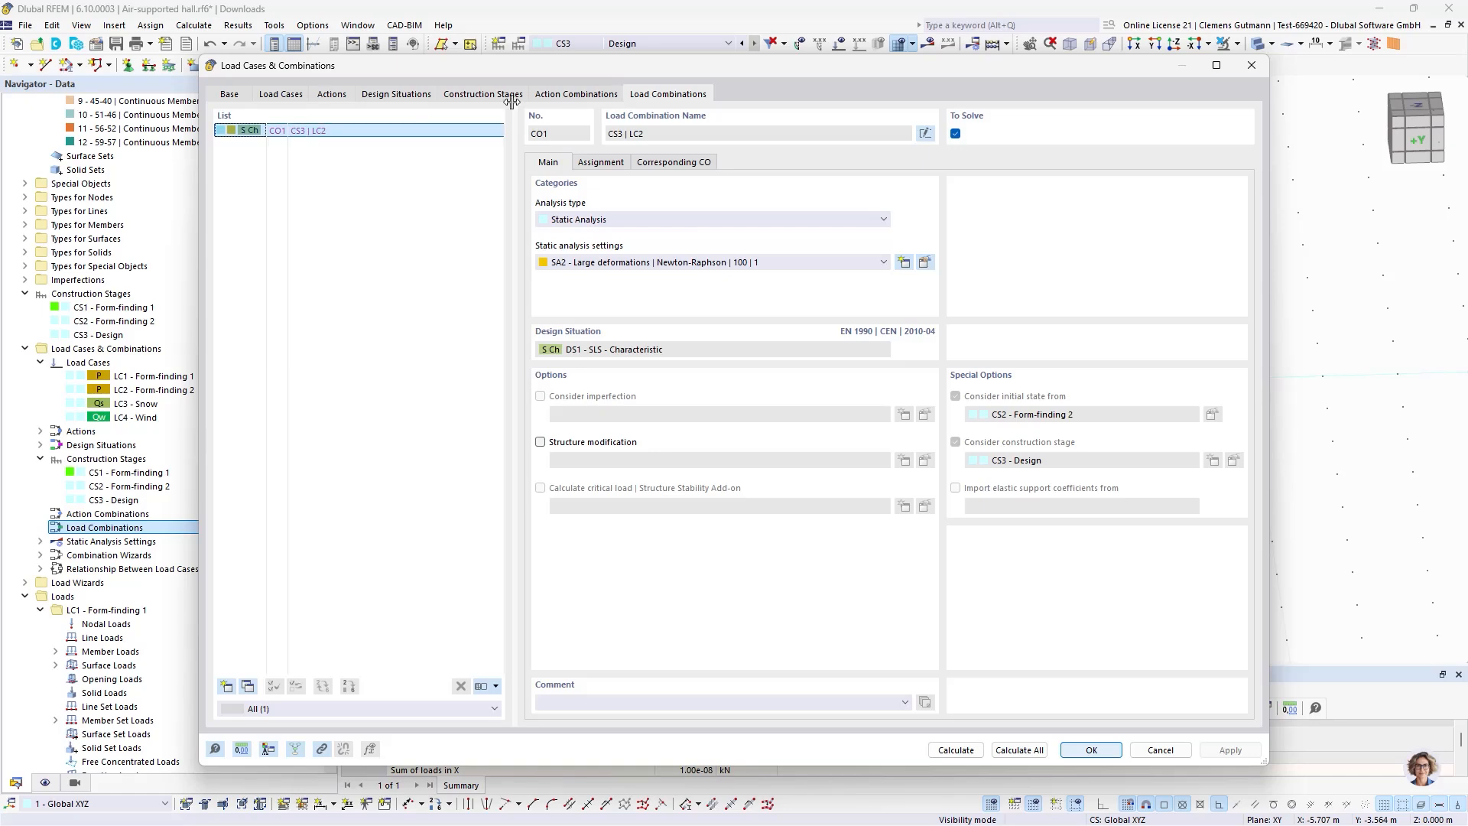
pyautogui.click(464, 93)
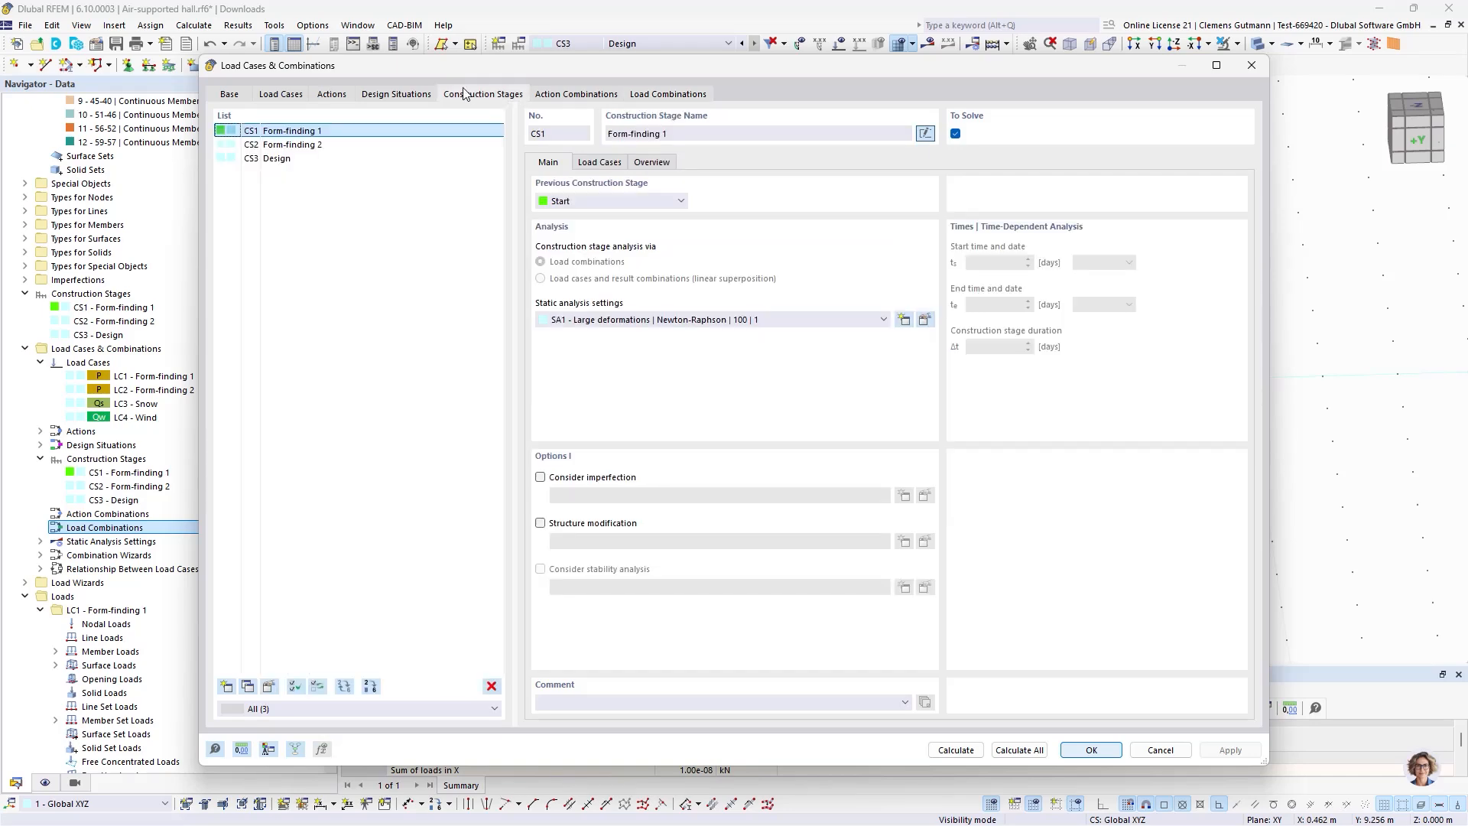
pyautogui.click(645, 94)
pyautogui.click(510, 95)
pyautogui.click(272, 158)
pyautogui.click(597, 162)
pyautogui.click(580, 214)
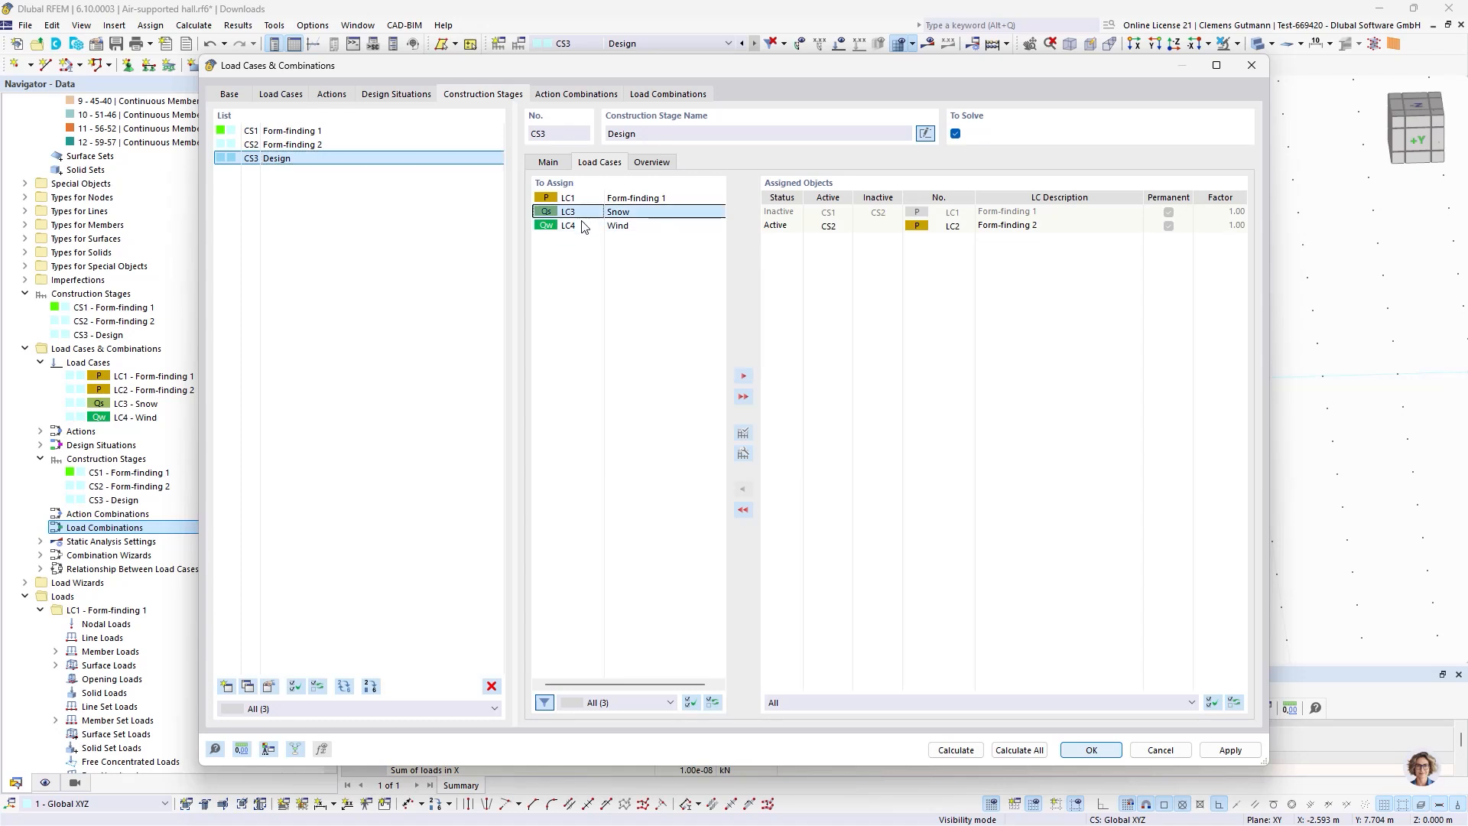
pyautogui.keyDown('ctrl'); pyautogui.click(582, 226); pyautogui.keyUp('ctrl')
pyautogui.click(742, 379)
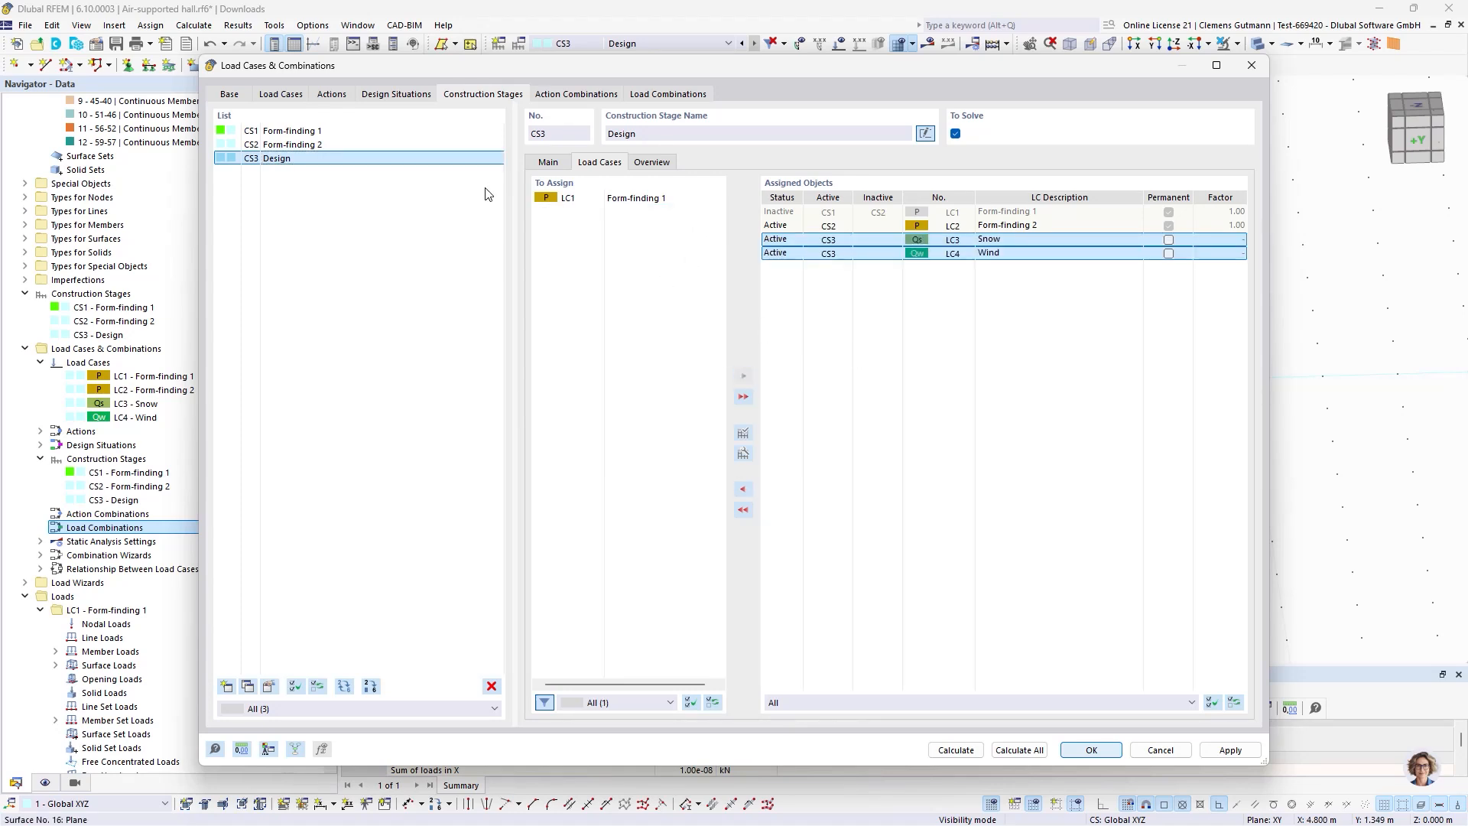
# Check the regenerated load combinations and calculate all of them.
pyautogui.click(700, 94)
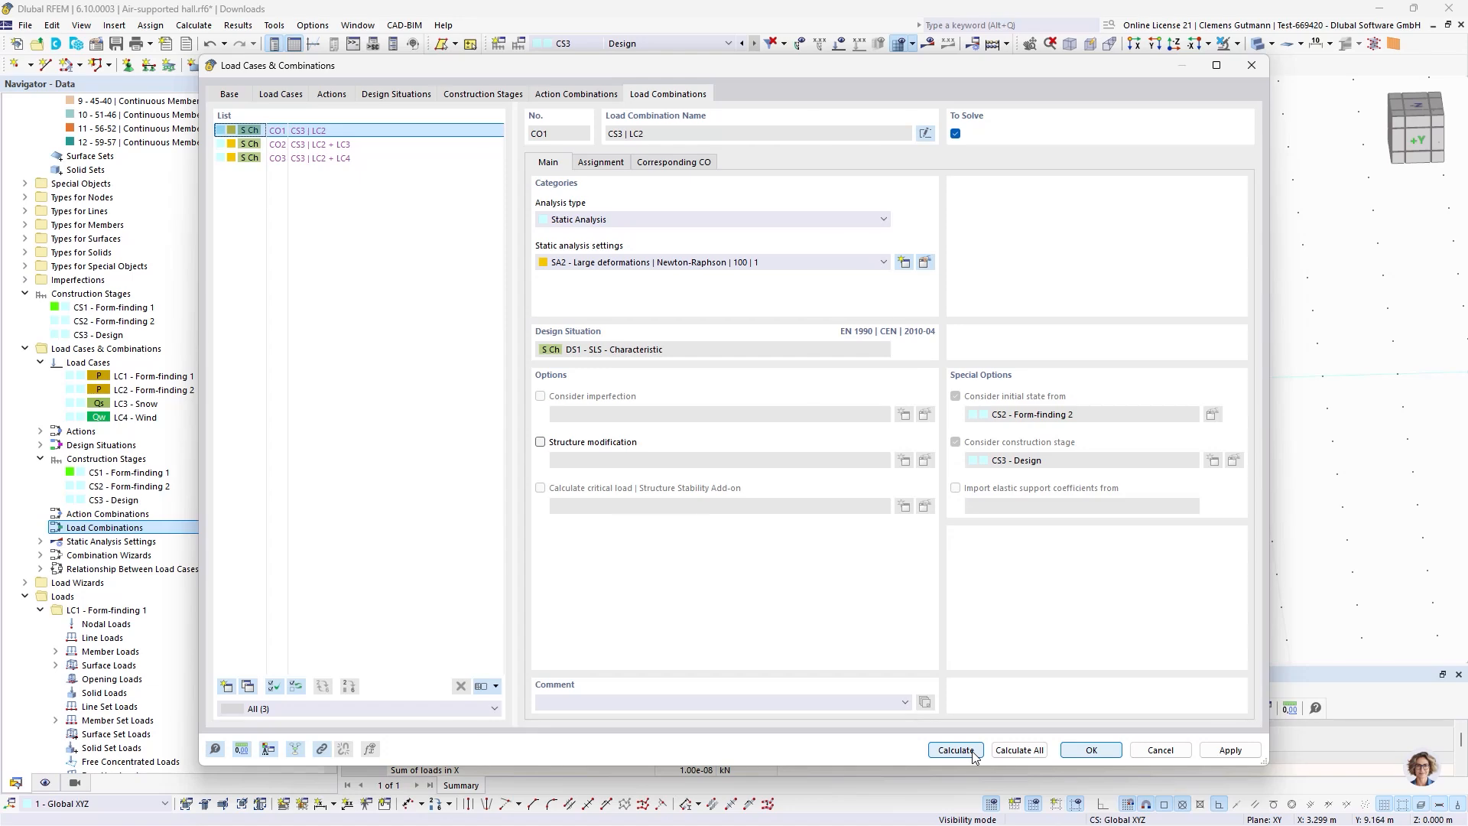
pyautogui.click(1019, 750)
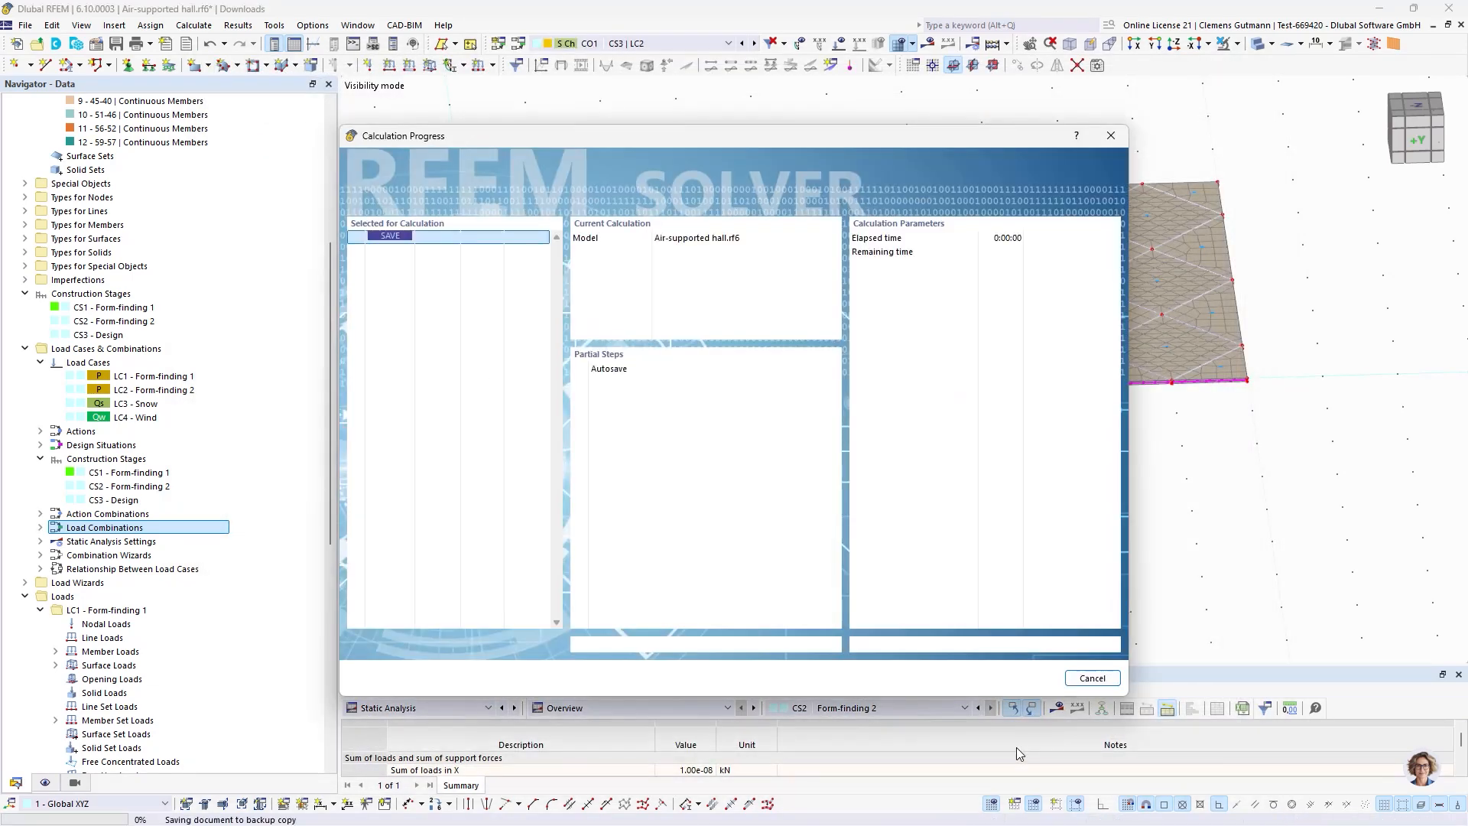
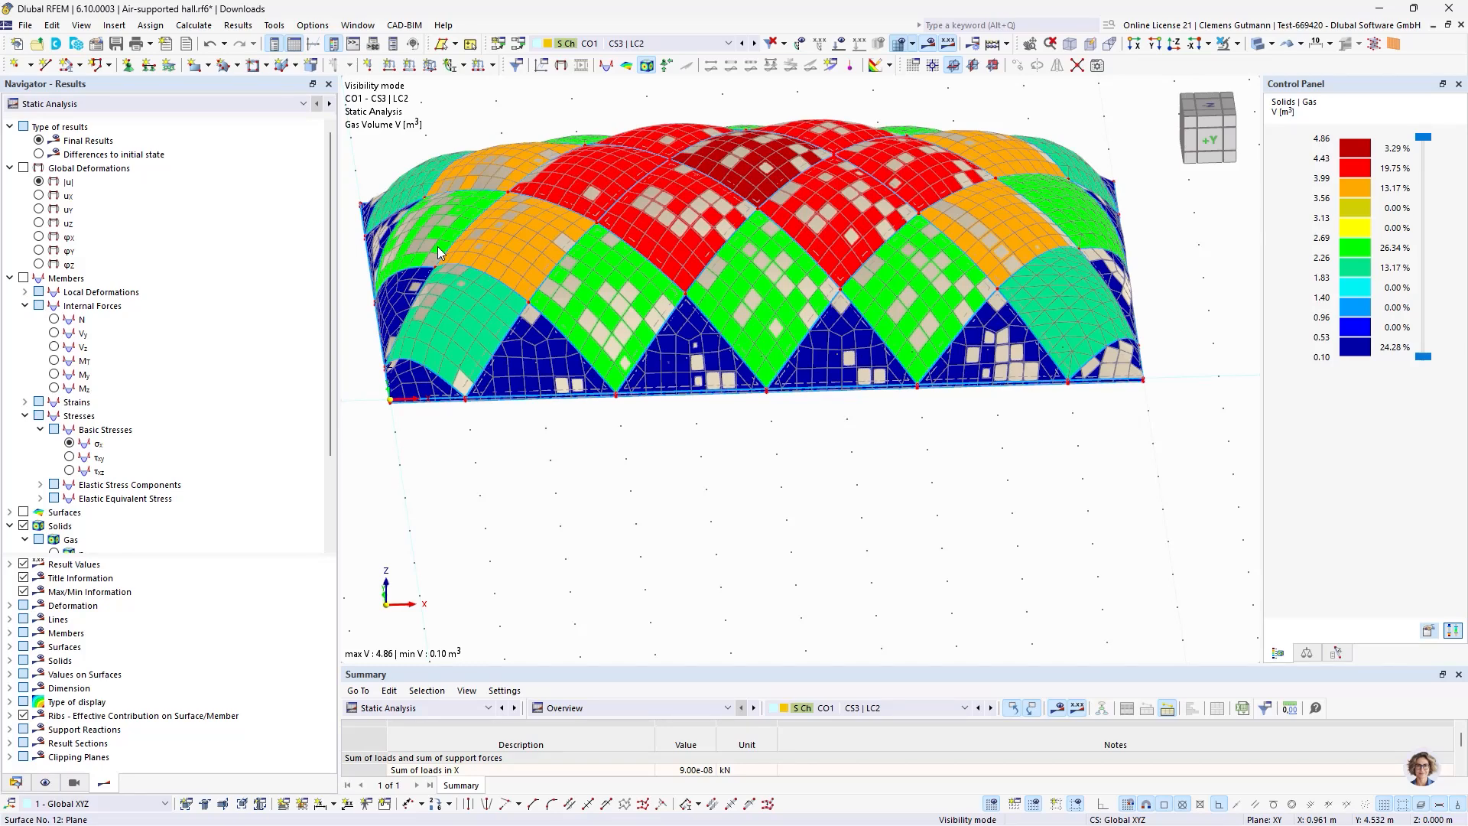
# Display the gas overpressure p0 in the solids for load combination CO1.
pyautogui.keyDown('ctrl'); pyautogui.moveTo(581, 412); pyautogui.dragTo(726, 497, button='middle'); pyautogui.keyUp('ctrl')
pyautogui.scroll(-2, 765, 394)
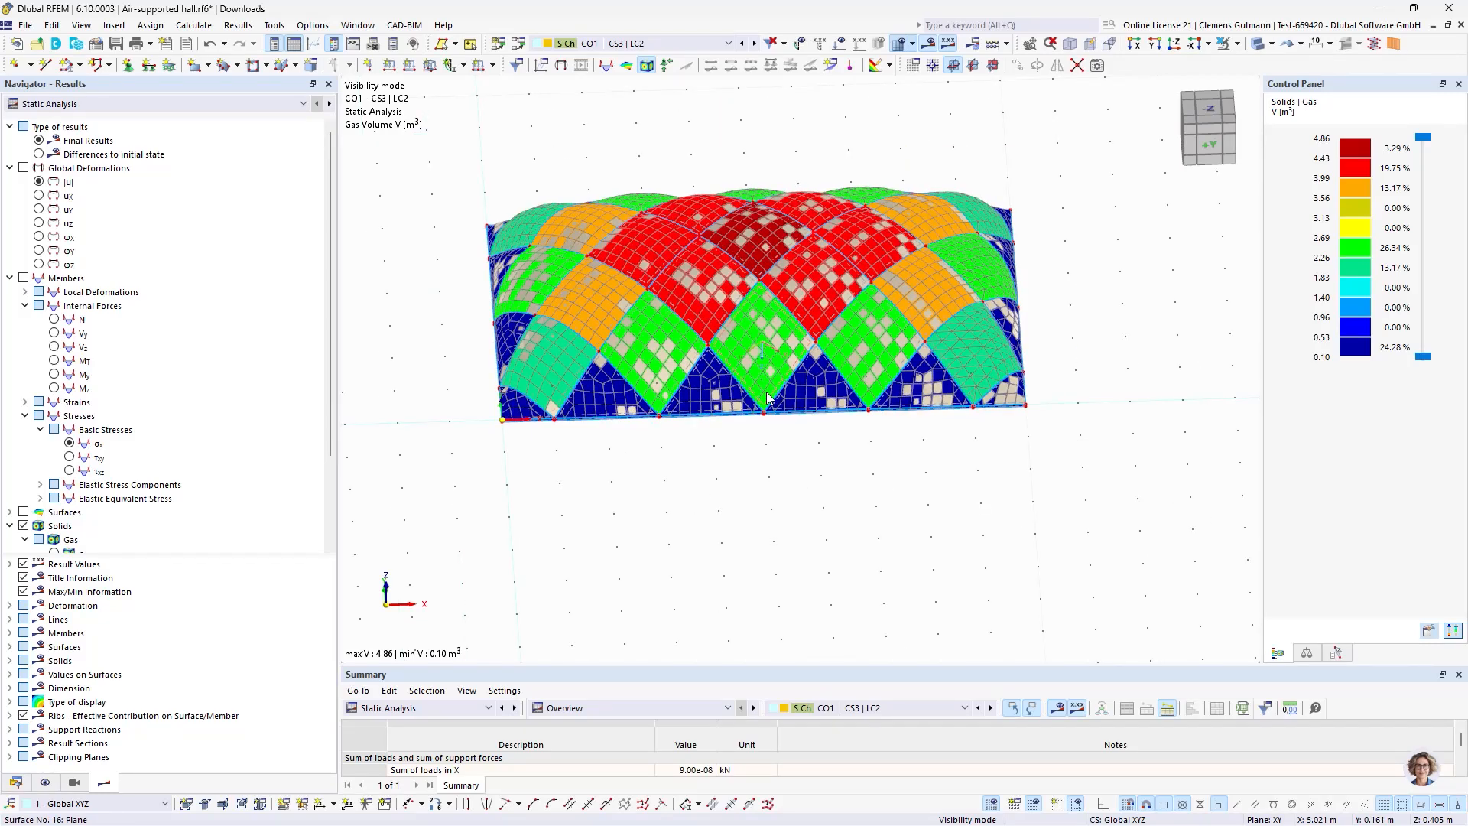
pyautogui.scroll(-3, 201, 363)
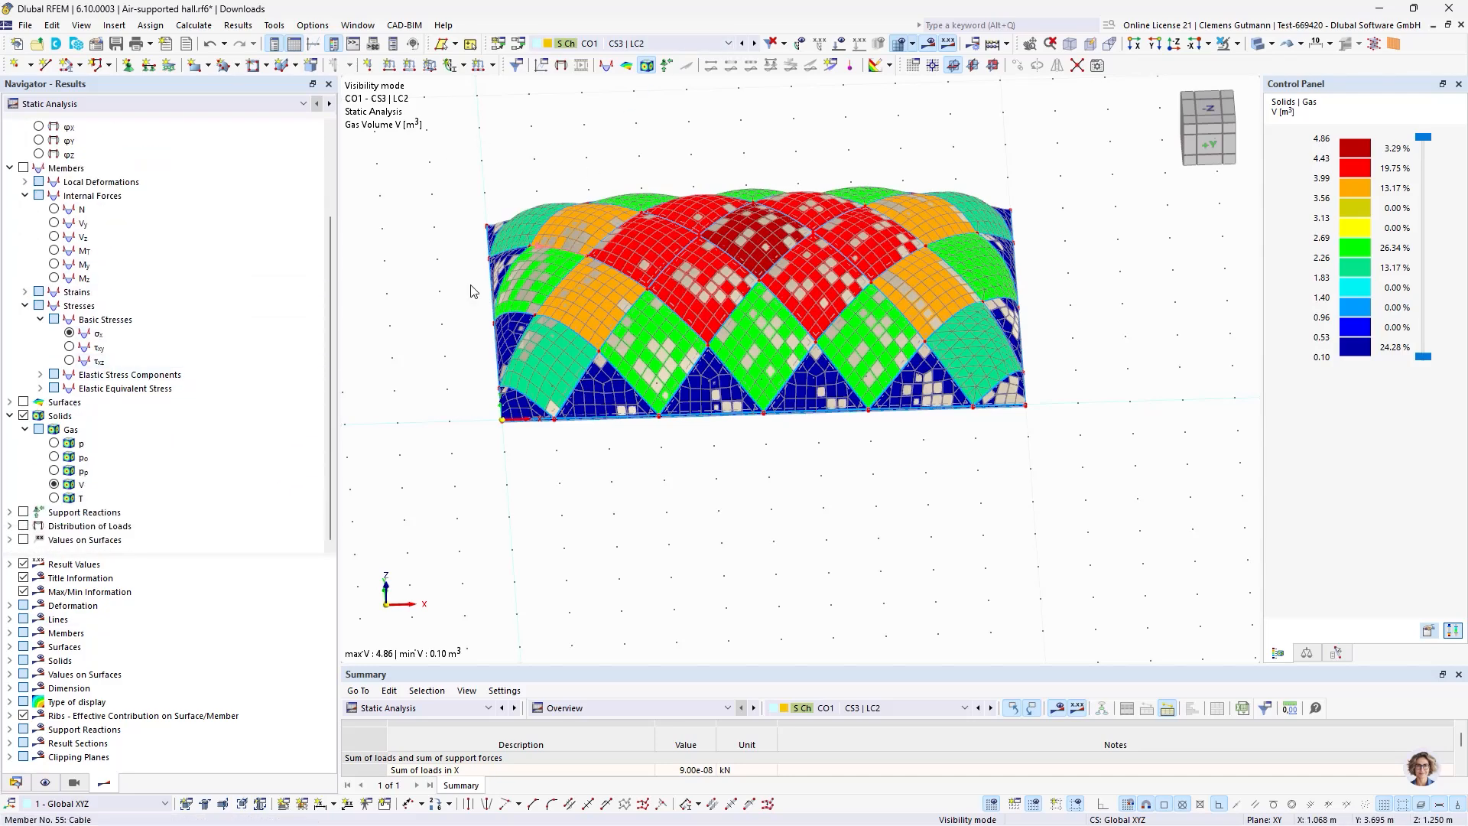
pyautogui.click(54, 457)
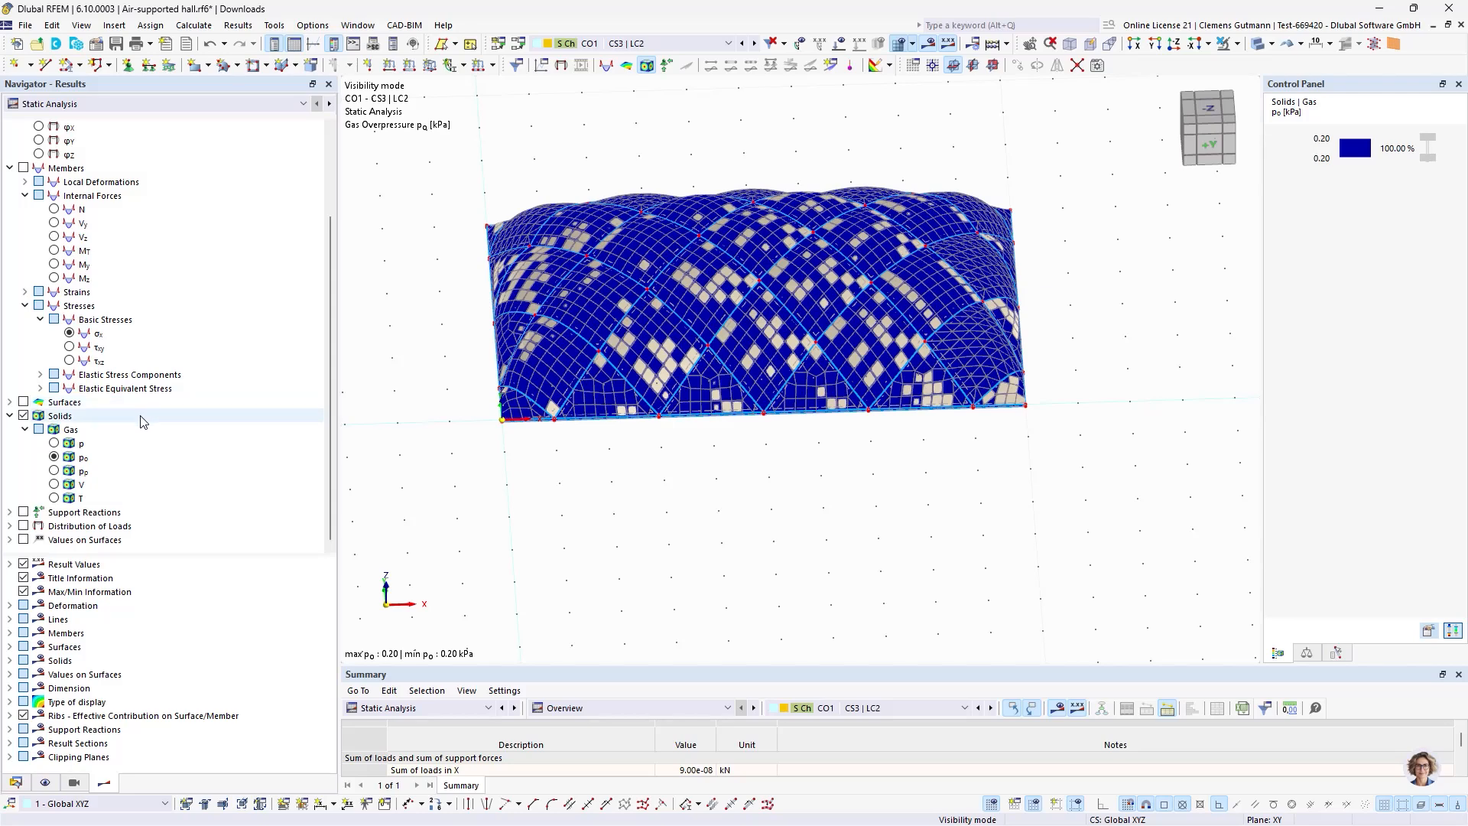
# Collapse the Construction Stages, Load Cases & Combinations and Basic Objects folders in the project data tree.
pyautogui.click(15, 782)
pyautogui.scroll(-7, 145, 574)
pyautogui.click(26, 306)
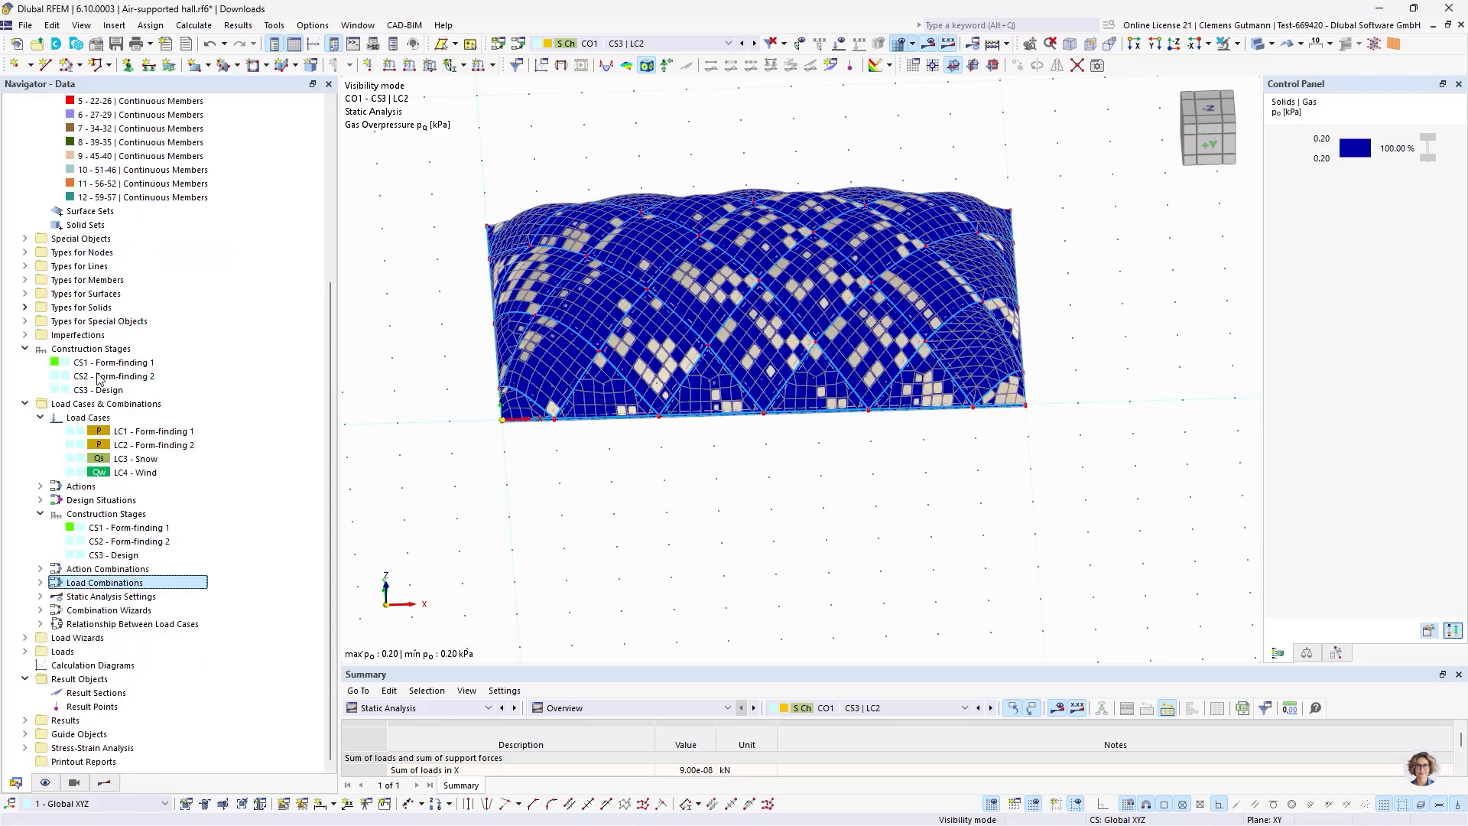
pyautogui.click(25, 403)
pyautogui.click(25, 582)
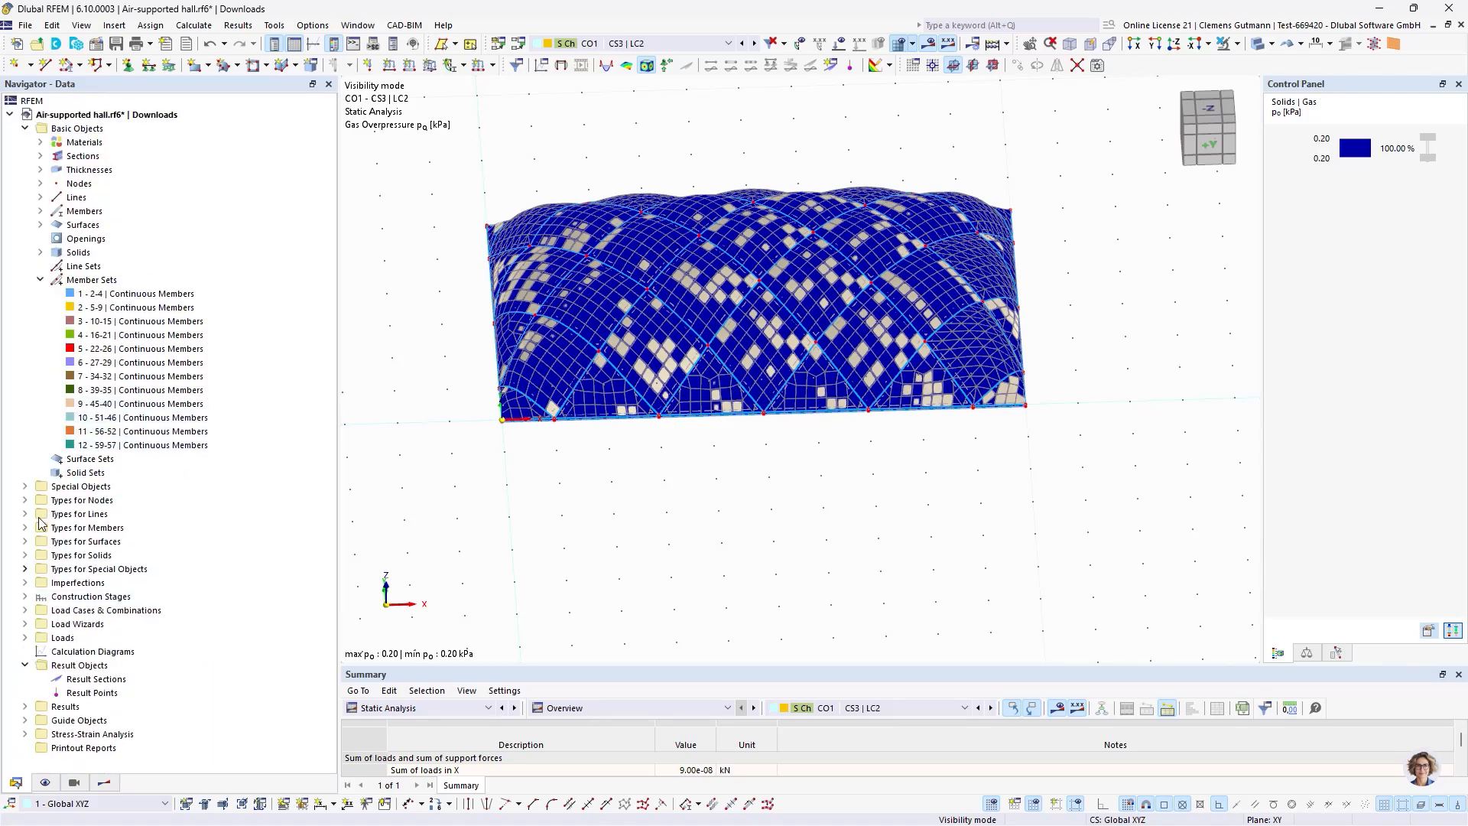
pyautogui.click(25, 129)
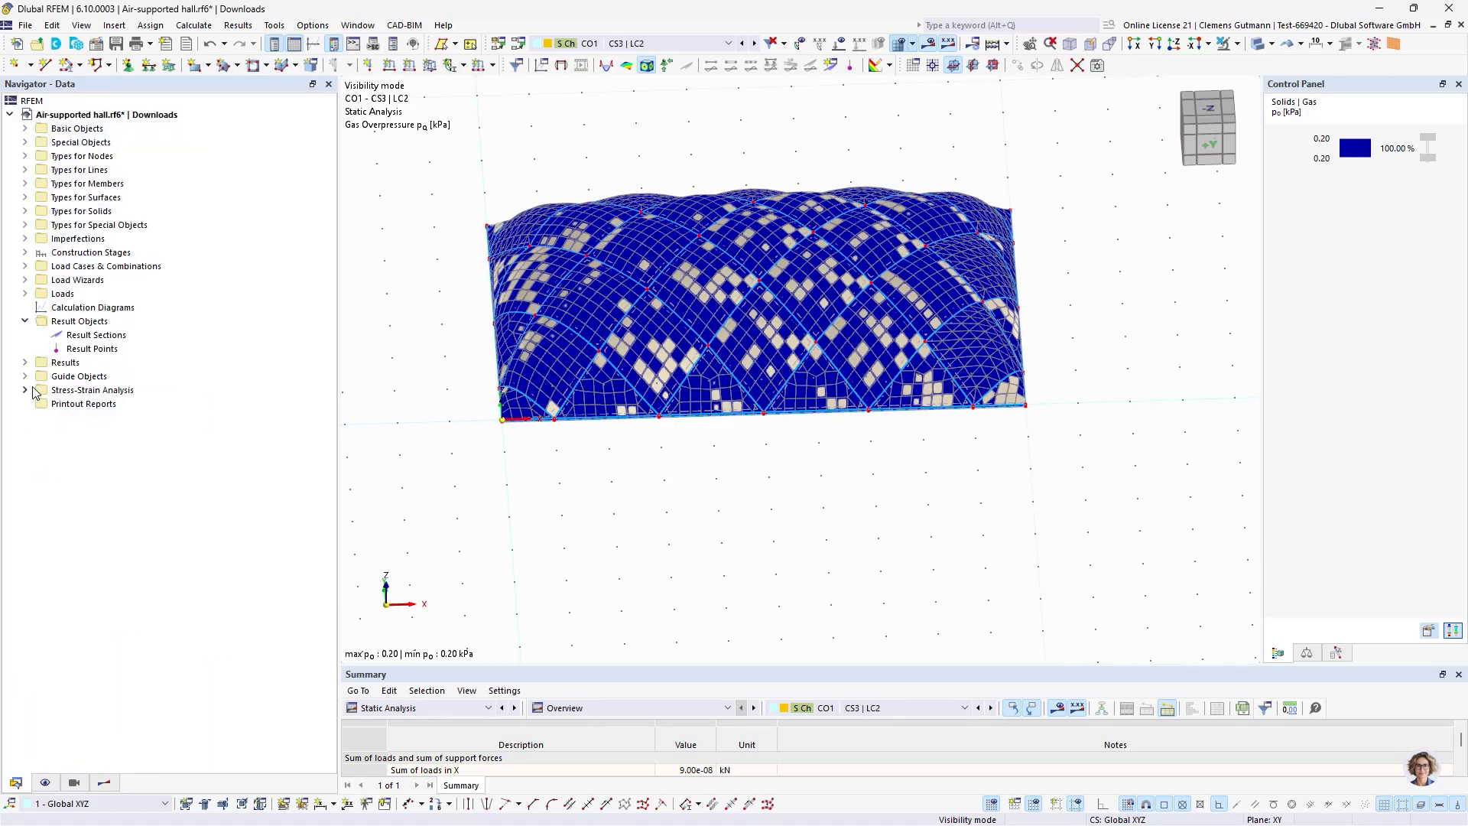
# In the default member configuration of the Stress-Strain Analysis, exclude the total shear stress and the von Mises equivalent stress.
pyautogui.click(29, 391)
pyautogui.click(40, 500)
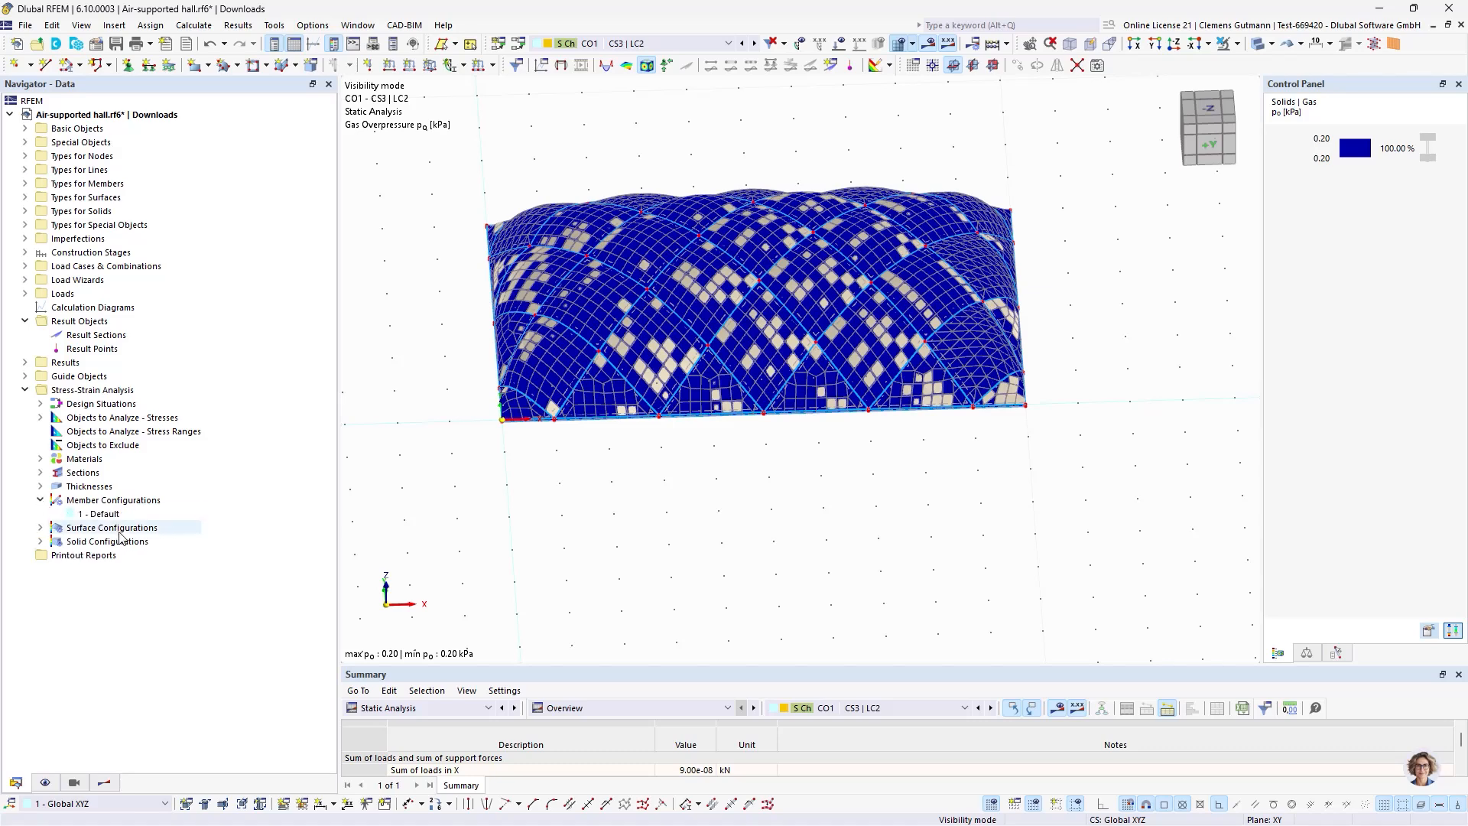
pyautogui.doubleClick(98, 514)
pyautogui.scroll(-6, 563, 447)
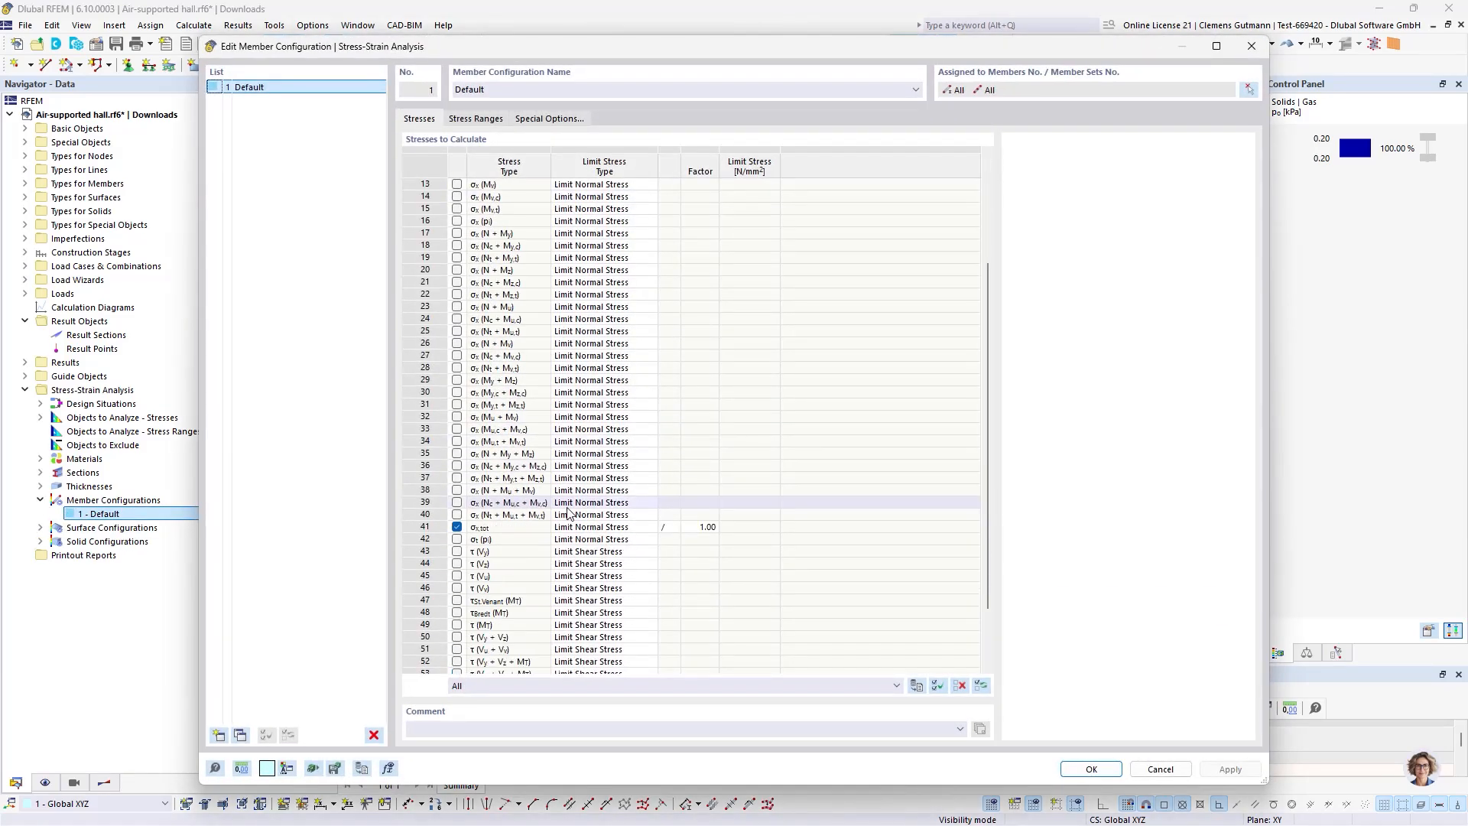
pyautogui.click(463, 618)
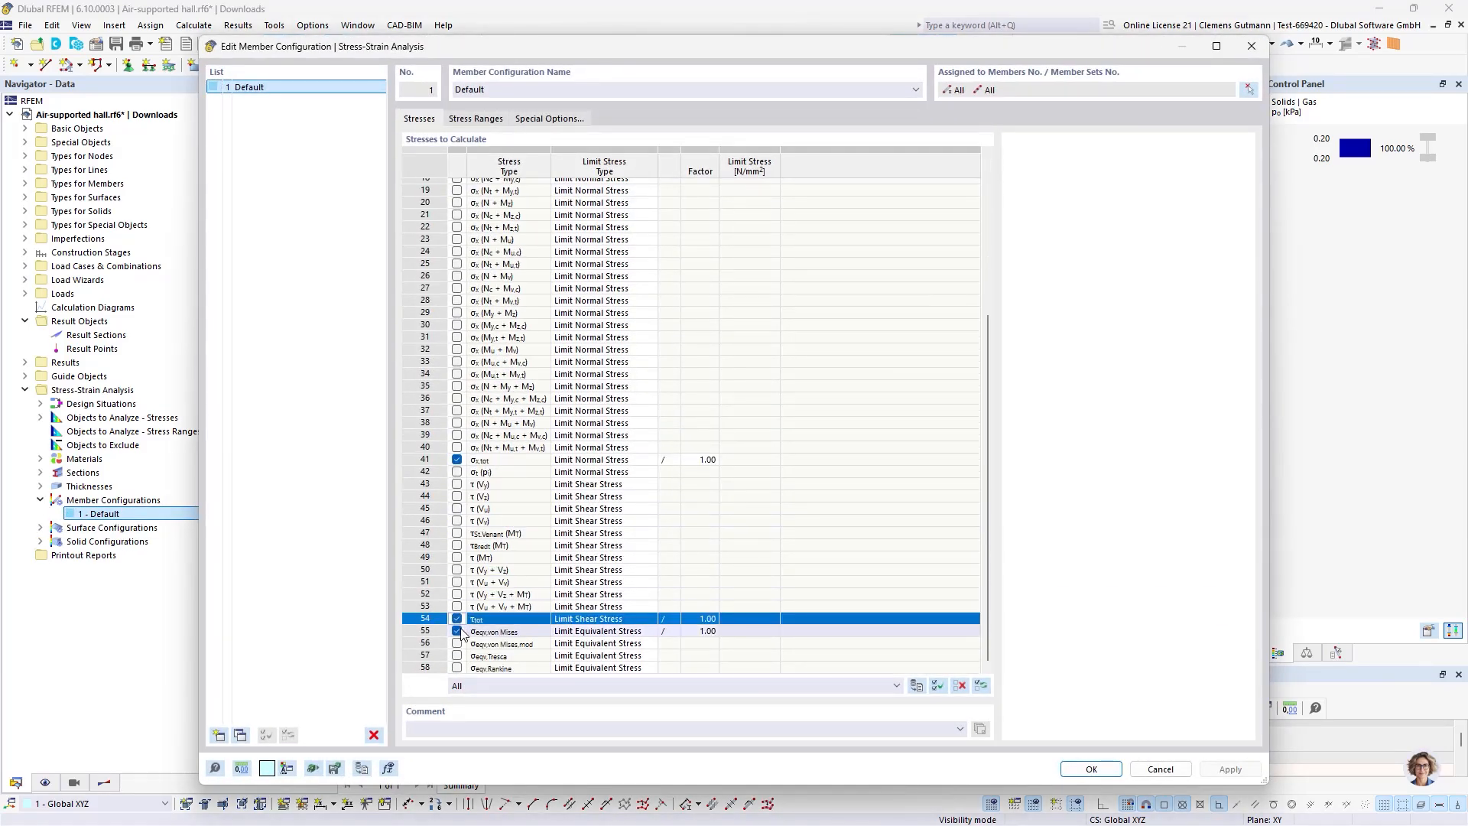
pyautogui.click(457, 631)
pyautogui.click(457, 618)
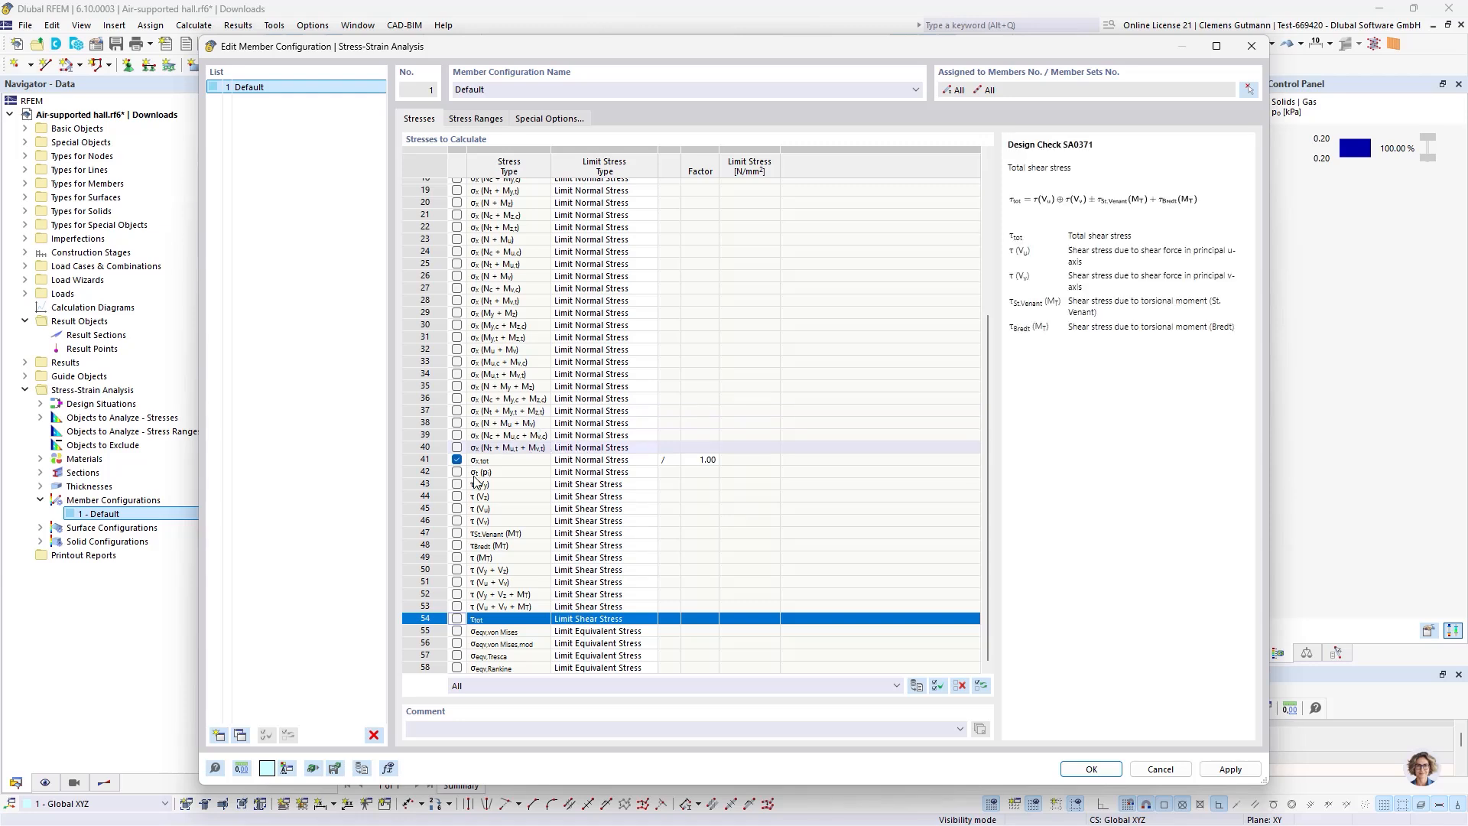
# Give the total normal stress σx,tot a user-defined limit of 1000 N/mm², check the stress ranges, and accept the member configuration.
pyautogui.click(640, 459)
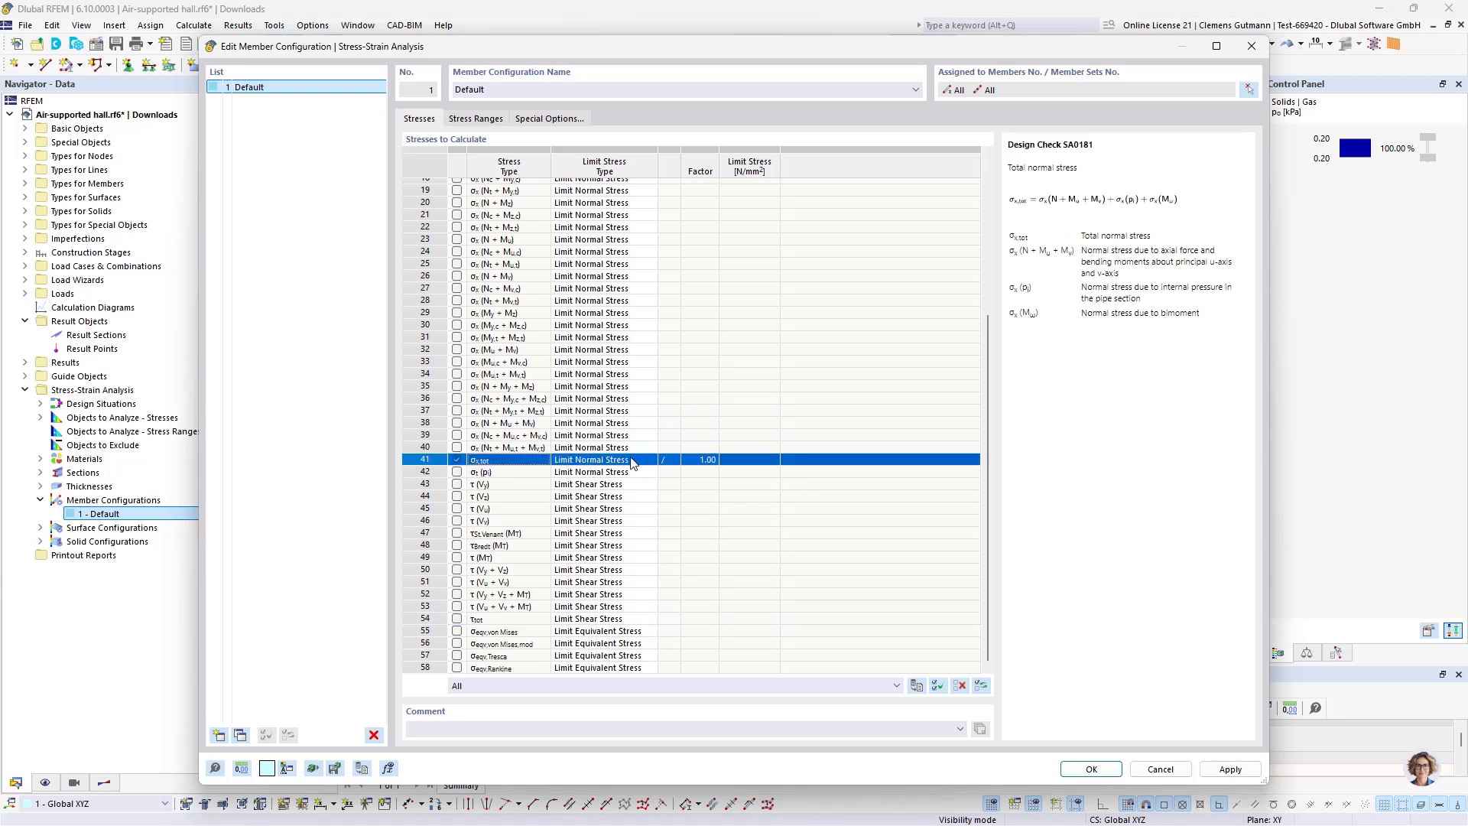
pyautogui.click(630, 458)
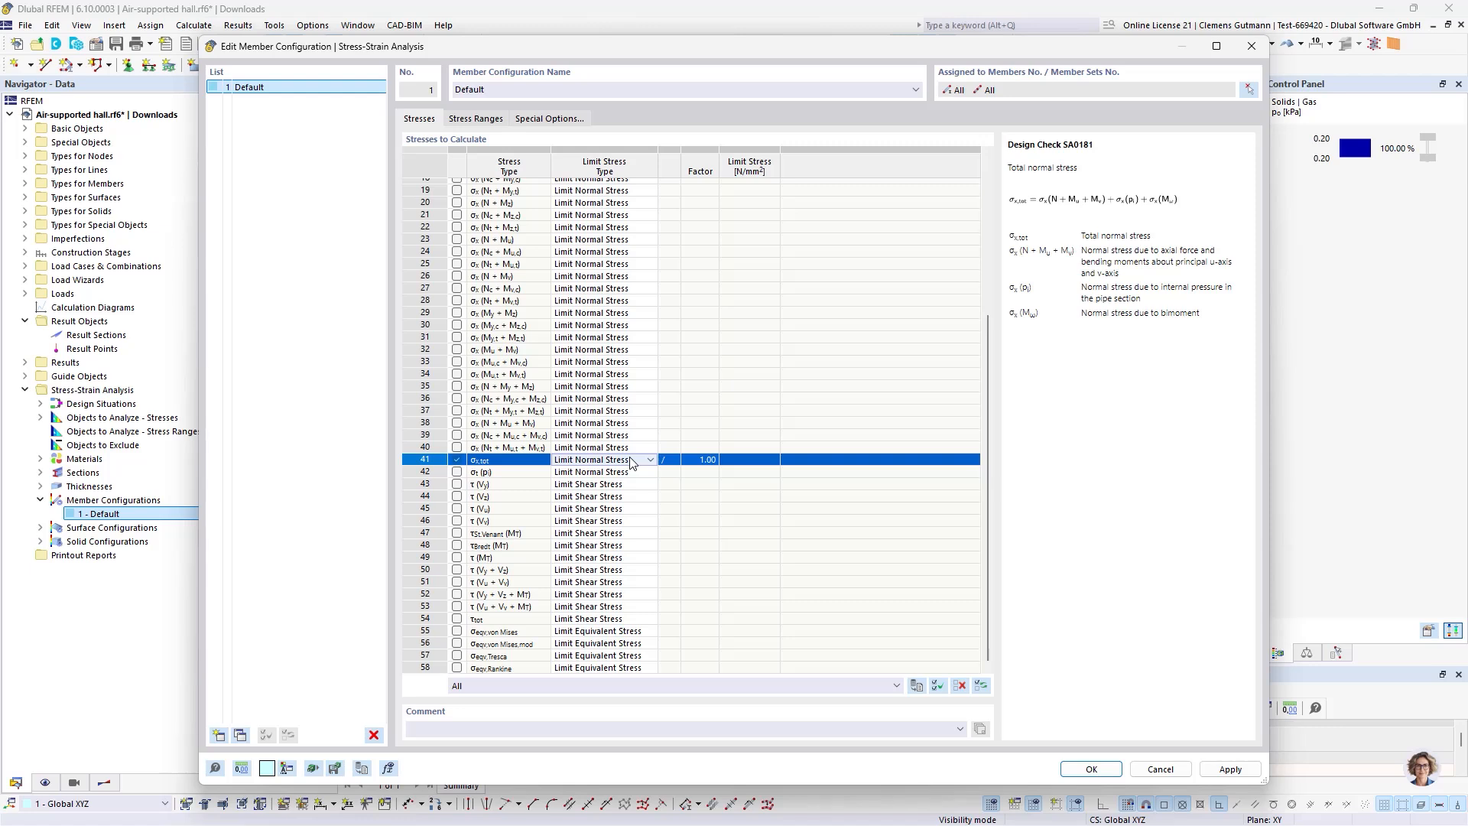
pyautogui.click(632, 461)
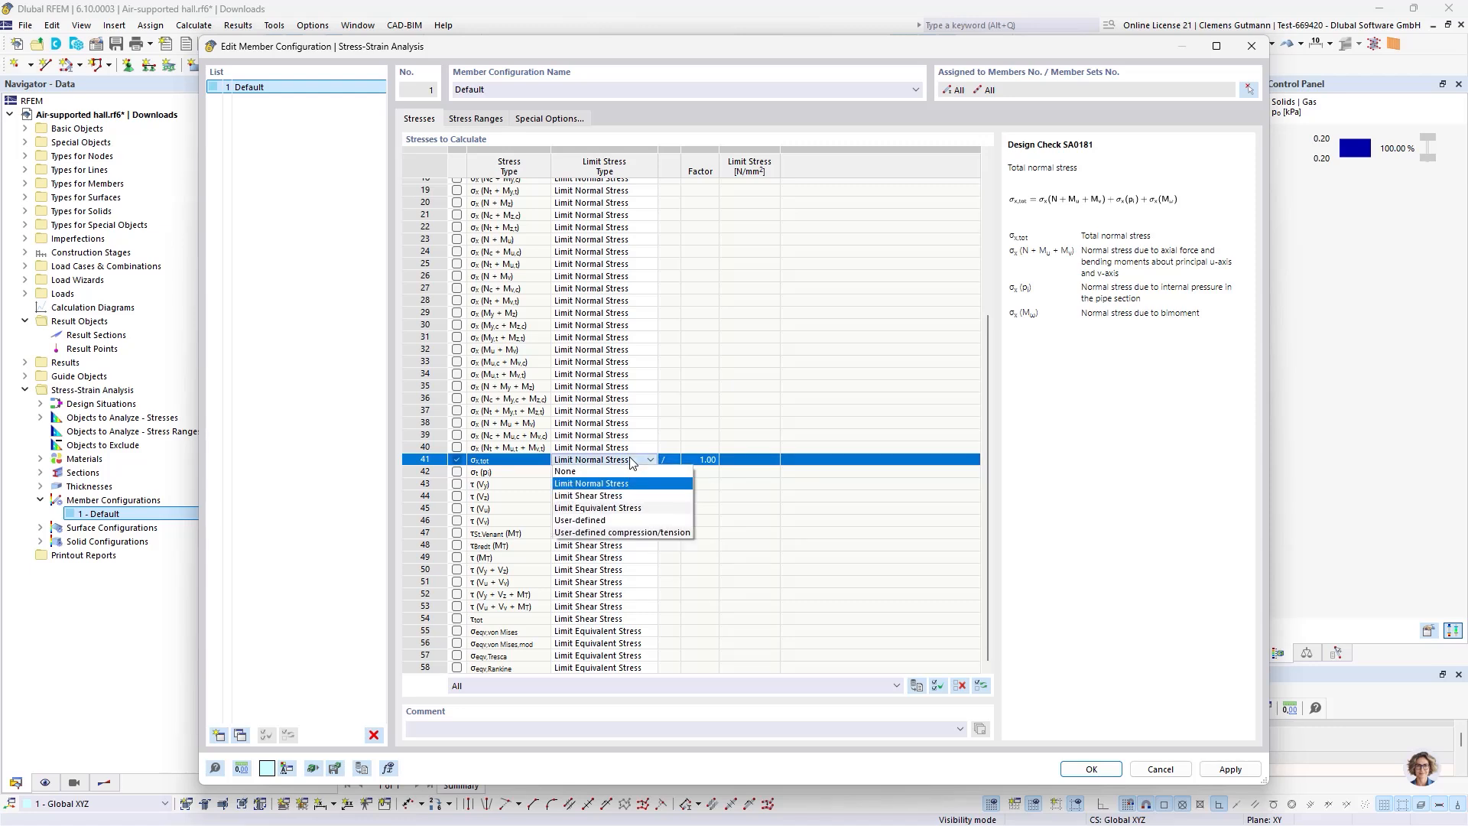
pyautogui.click(623, 527)
pyautogui.click(760, 459)
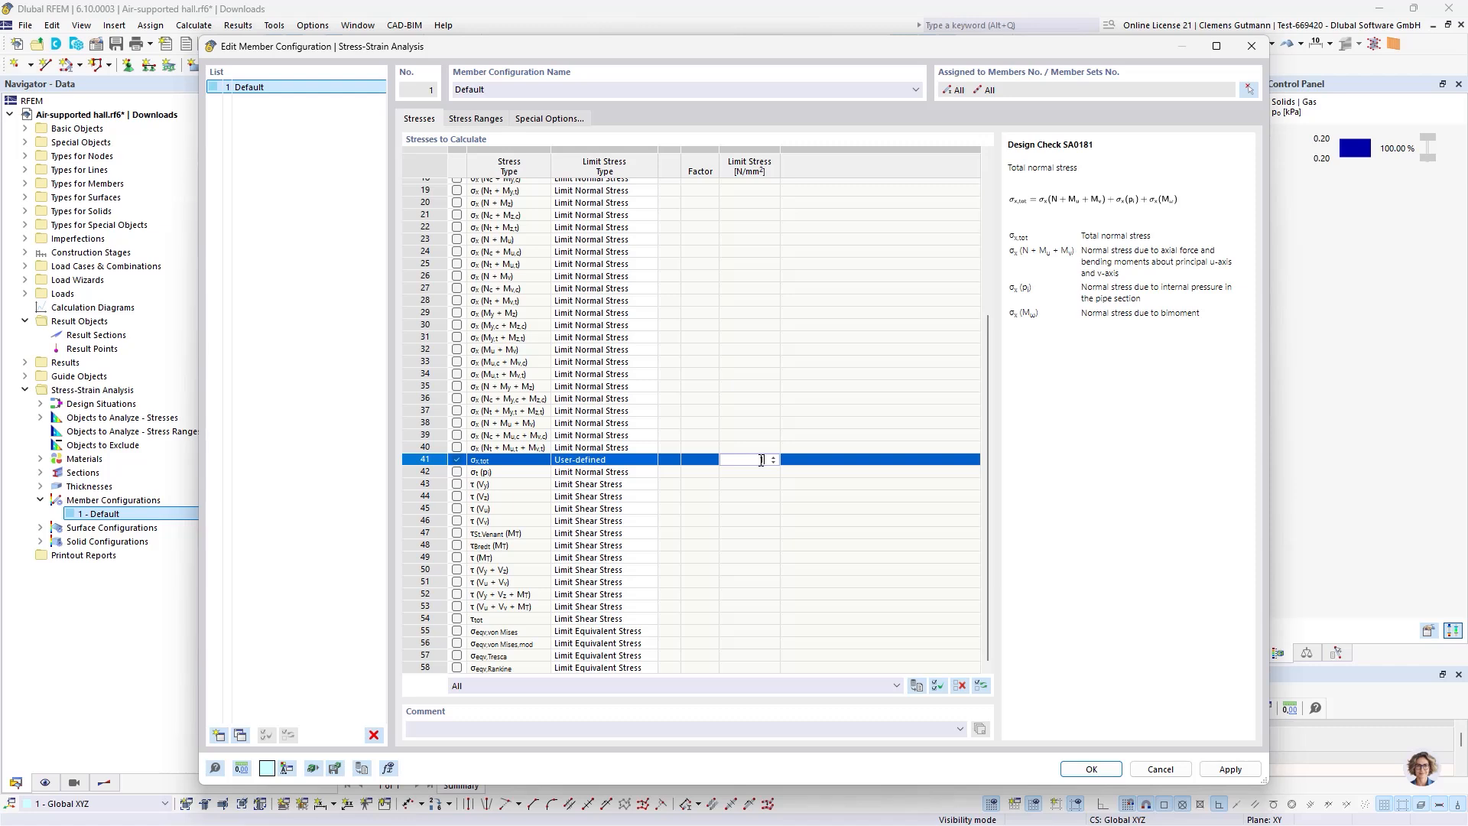
pyautogui.press('Return')
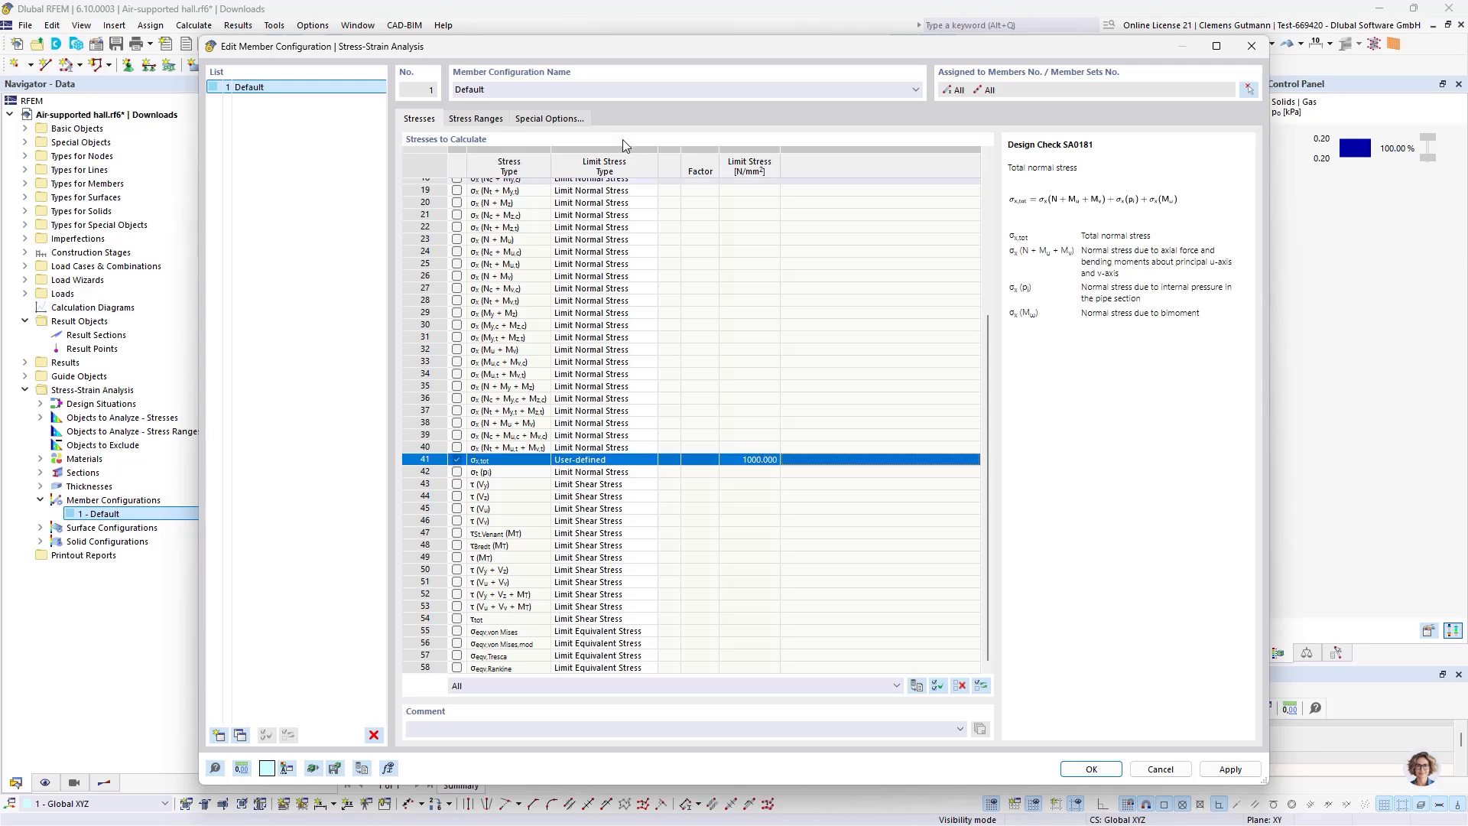
pyautogui.click(477, 120)
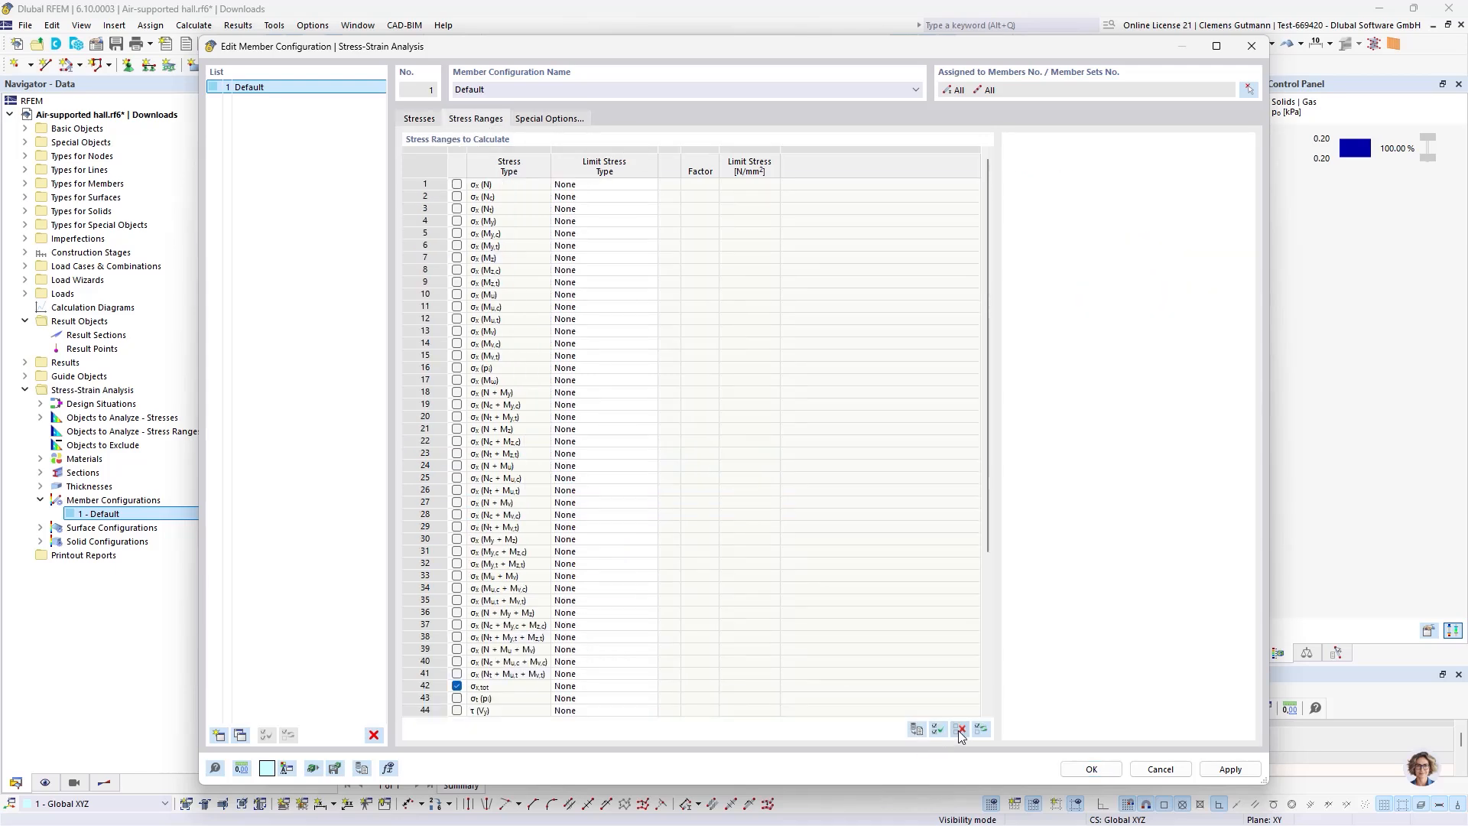
pyautogui.click(419, 119)
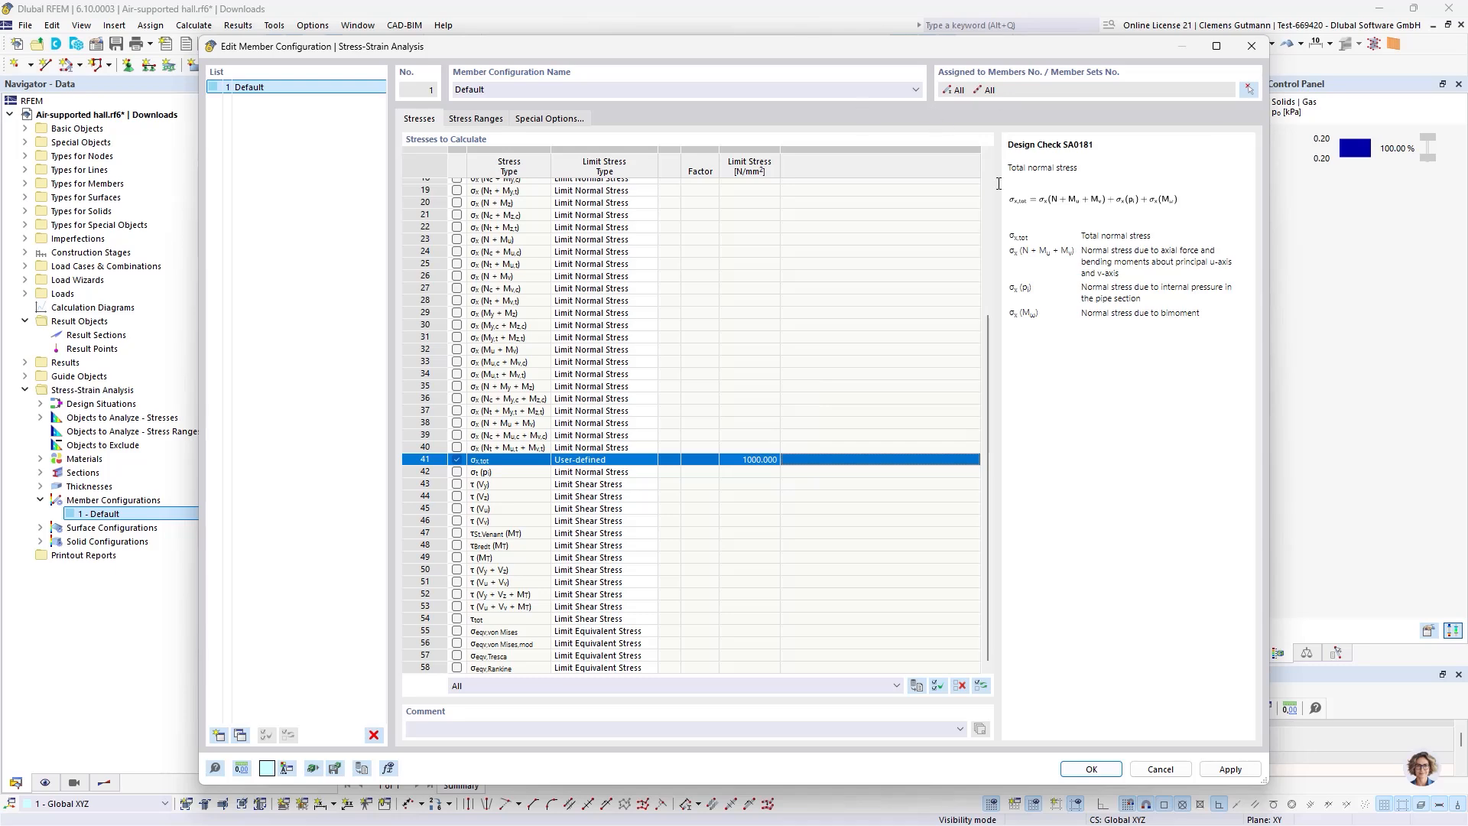
pyautogui.click(1091, 768)
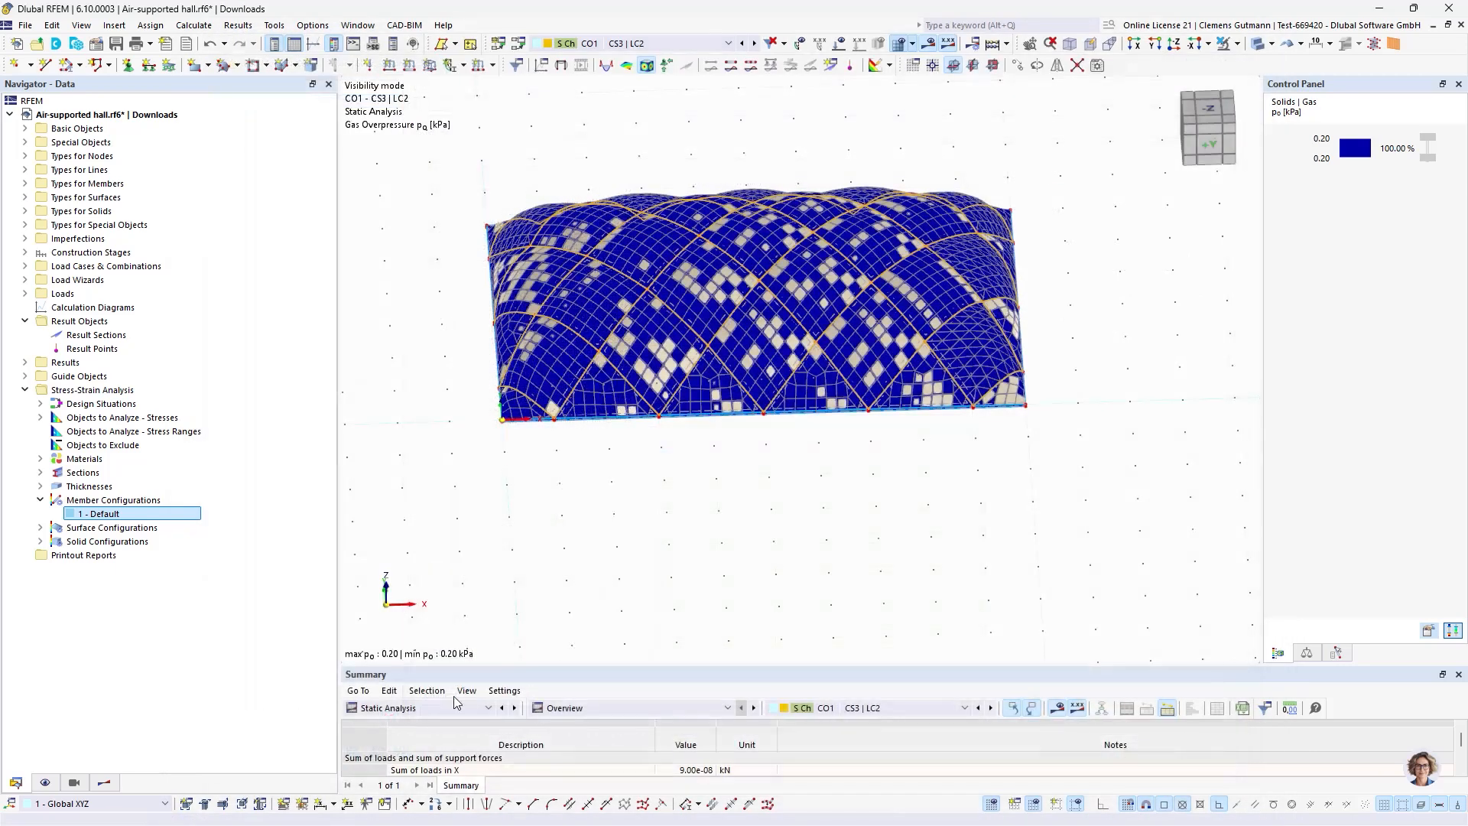
# Limit the stress objects to analyze in the Stress-Strain Analysis to members, excluding all member sets, surfaces and solids.
pyautogui.click(446, 709)
pyautogui.click(437, 693)
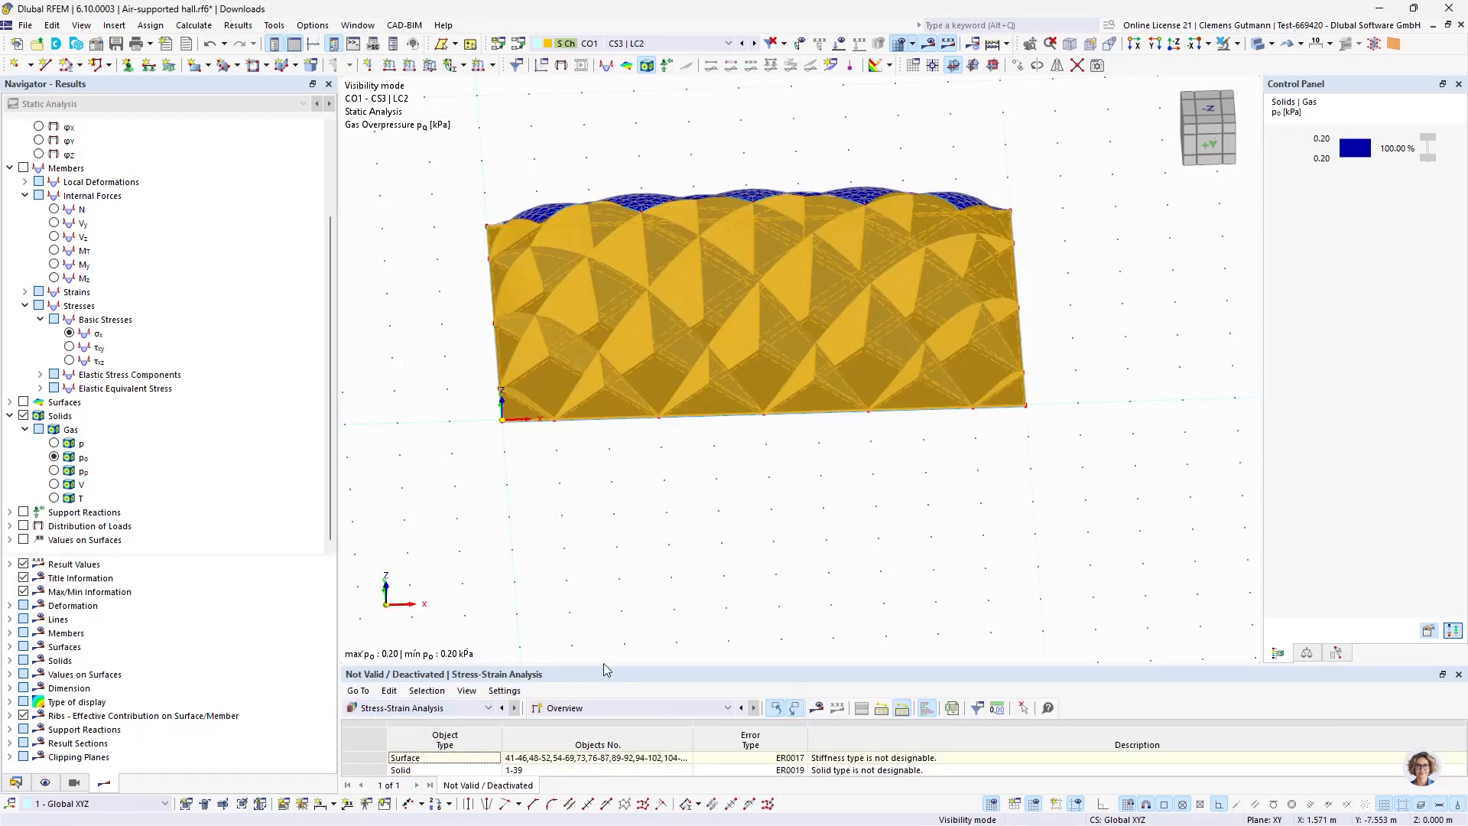
pyautogui.moveTo(604, 663); pyautogui.dragTo(704, 421)
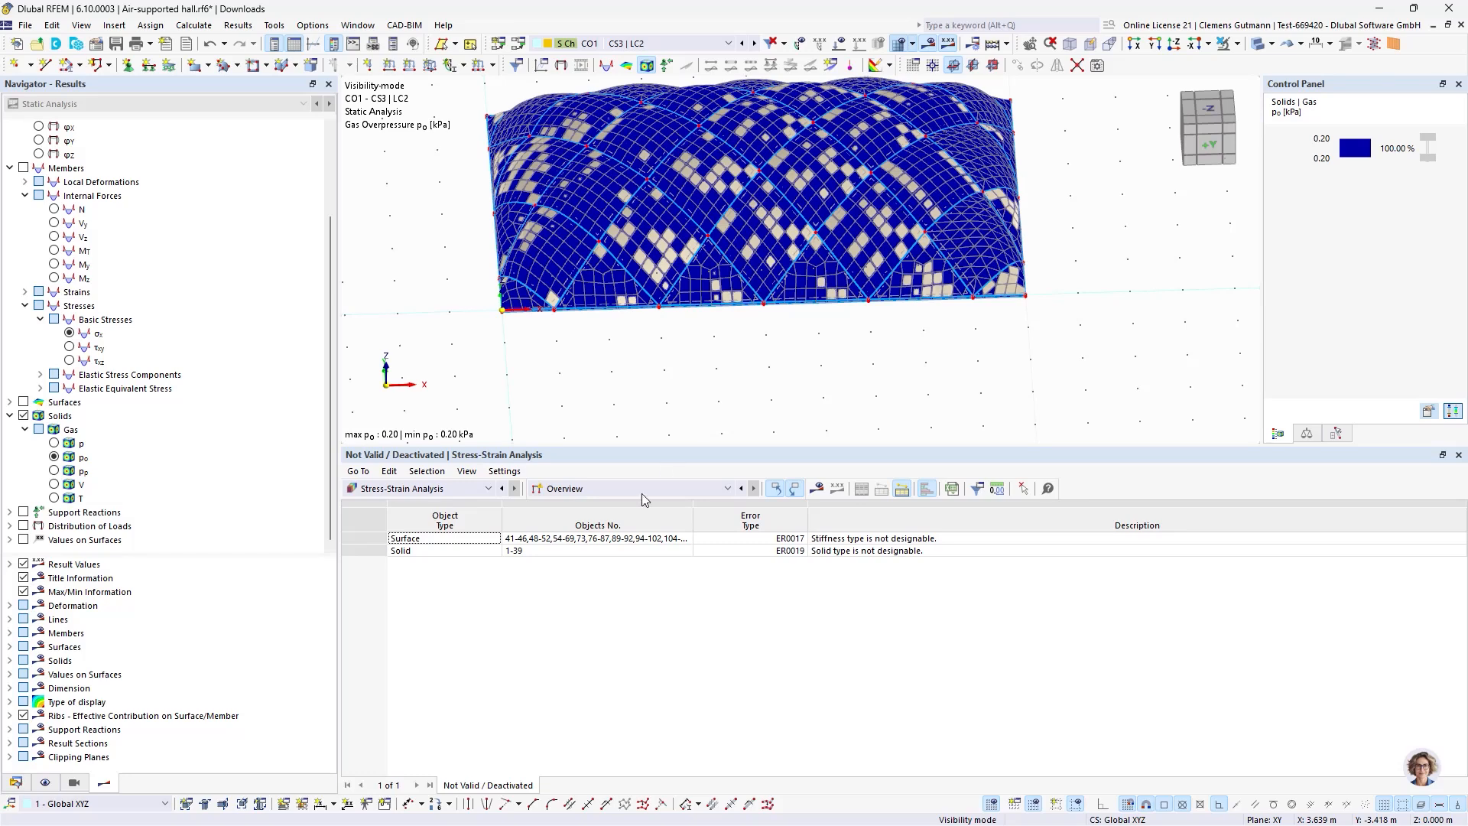
pyautogui.click(740, 490)
pyautogui.click(580, 784)
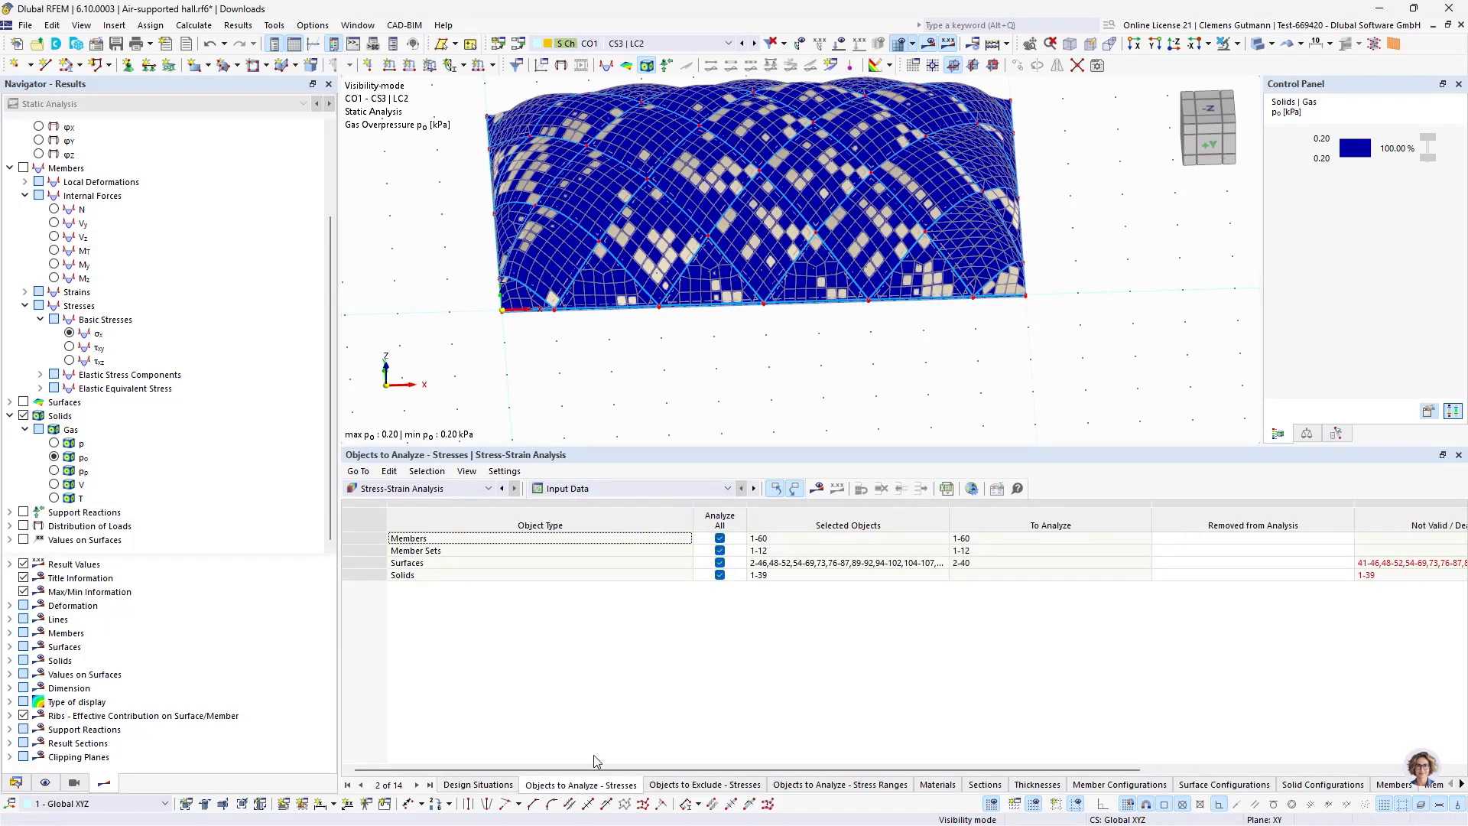
pyautogui.click(719, 550)
pyautogui.click(719, 550)
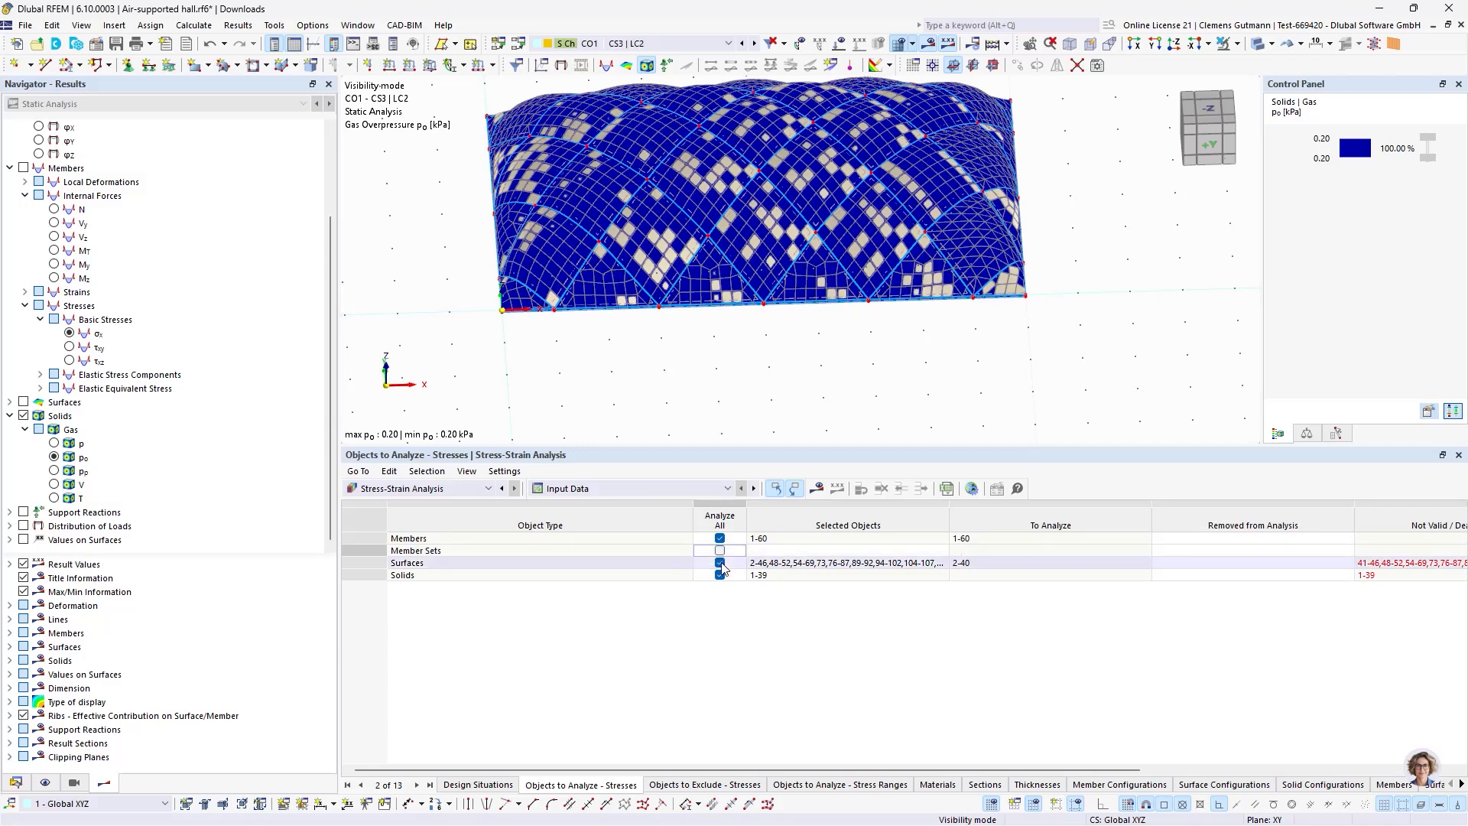
pyautogui.click(720, 563)
pyautogui.click(720, 575)
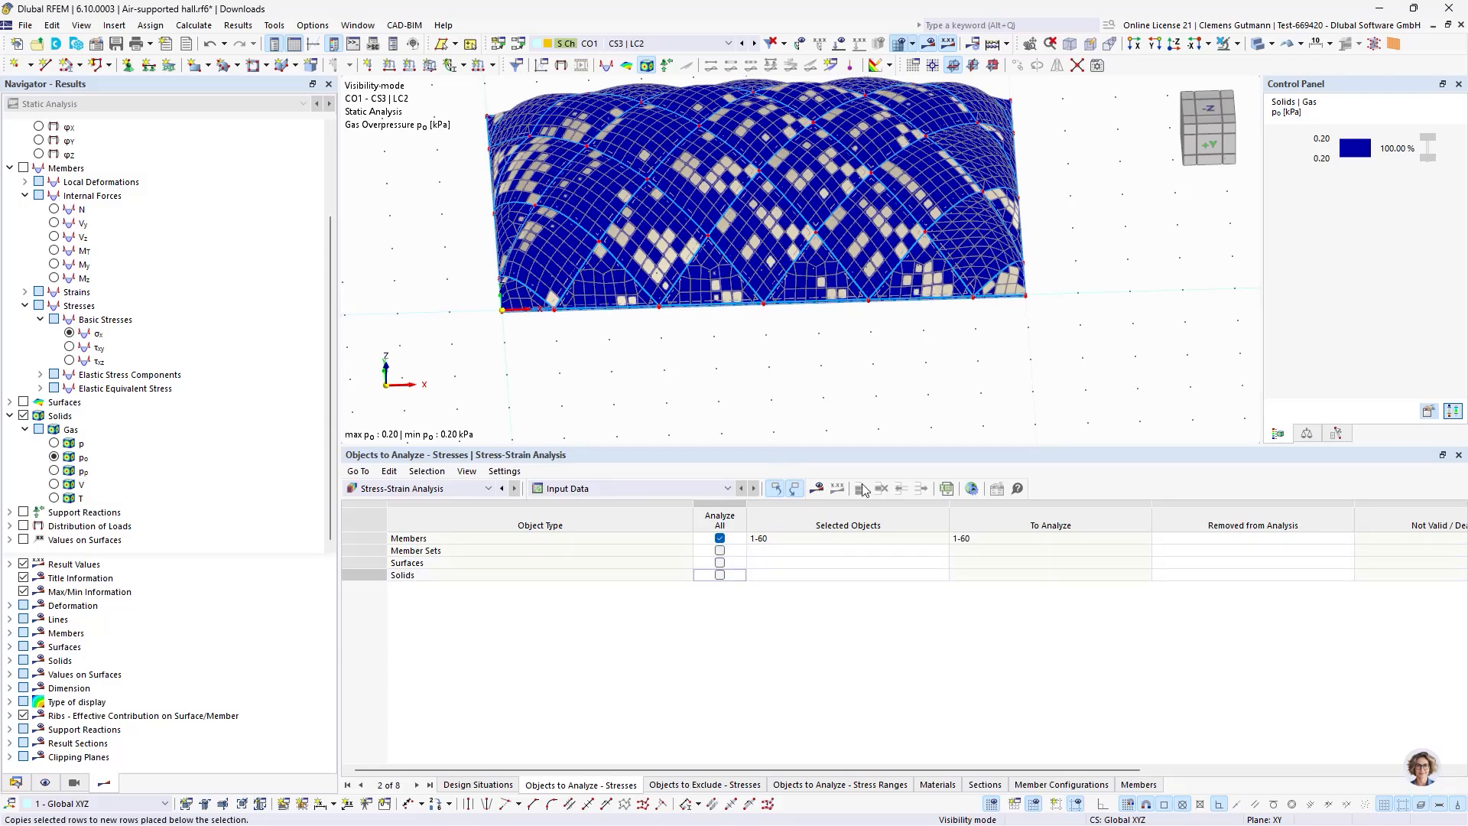
# Calculate the Stress-Strain Analysis and inspect the resulting member stresses on the model.
pyautogui.click(816, 488)
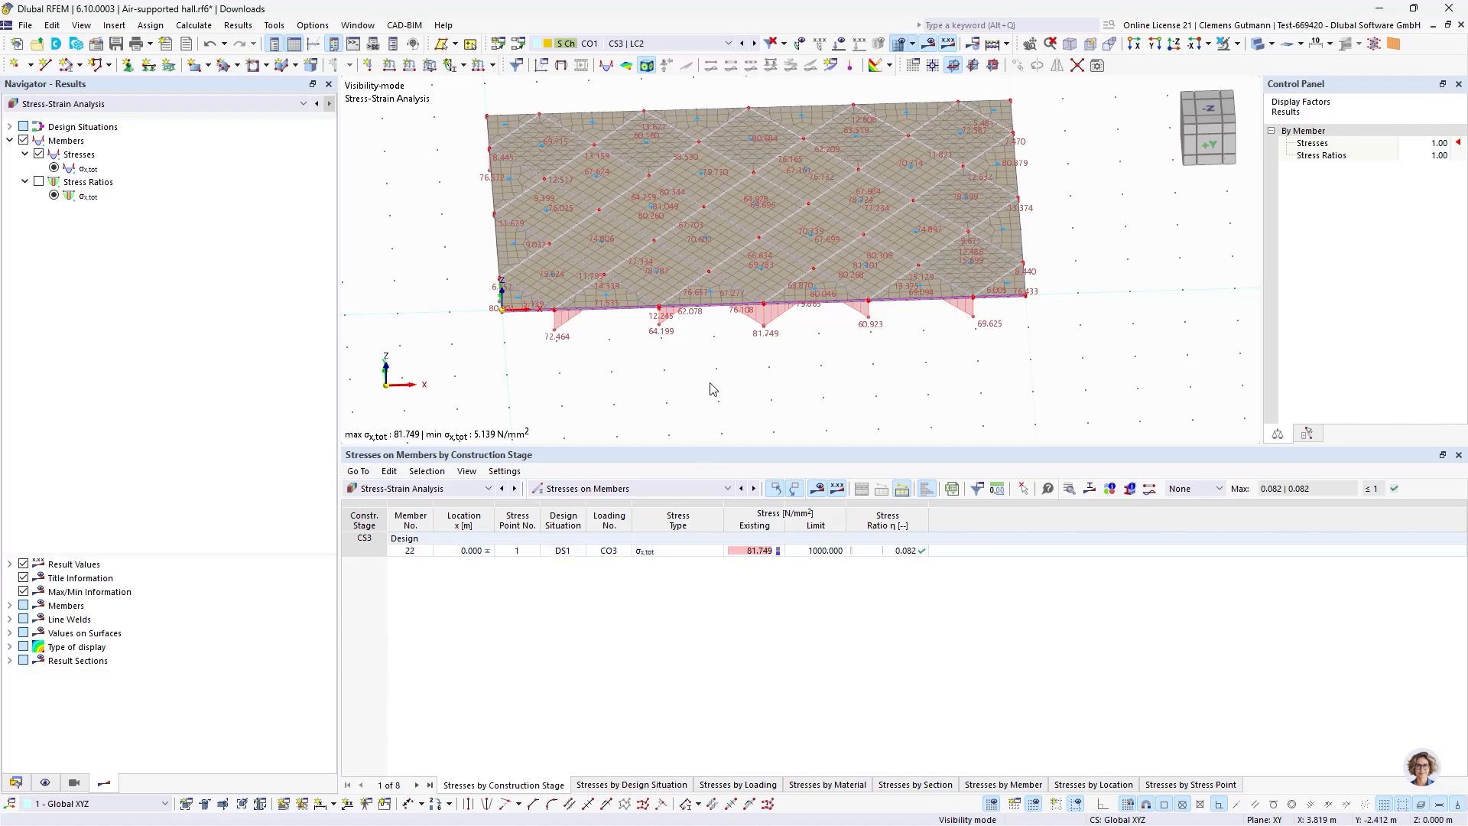
pyautogui.moveTo(711, 387)
pyautogui.keyDown('ctrl'); pyautogui.mouseDown(button='middle')
pyautogui.moveTo(718, 299)
pyautogui.moveTo(729, 402)
pyautogui.mouseUp(button='middle'); pyautogui.keyUp('ctrl')
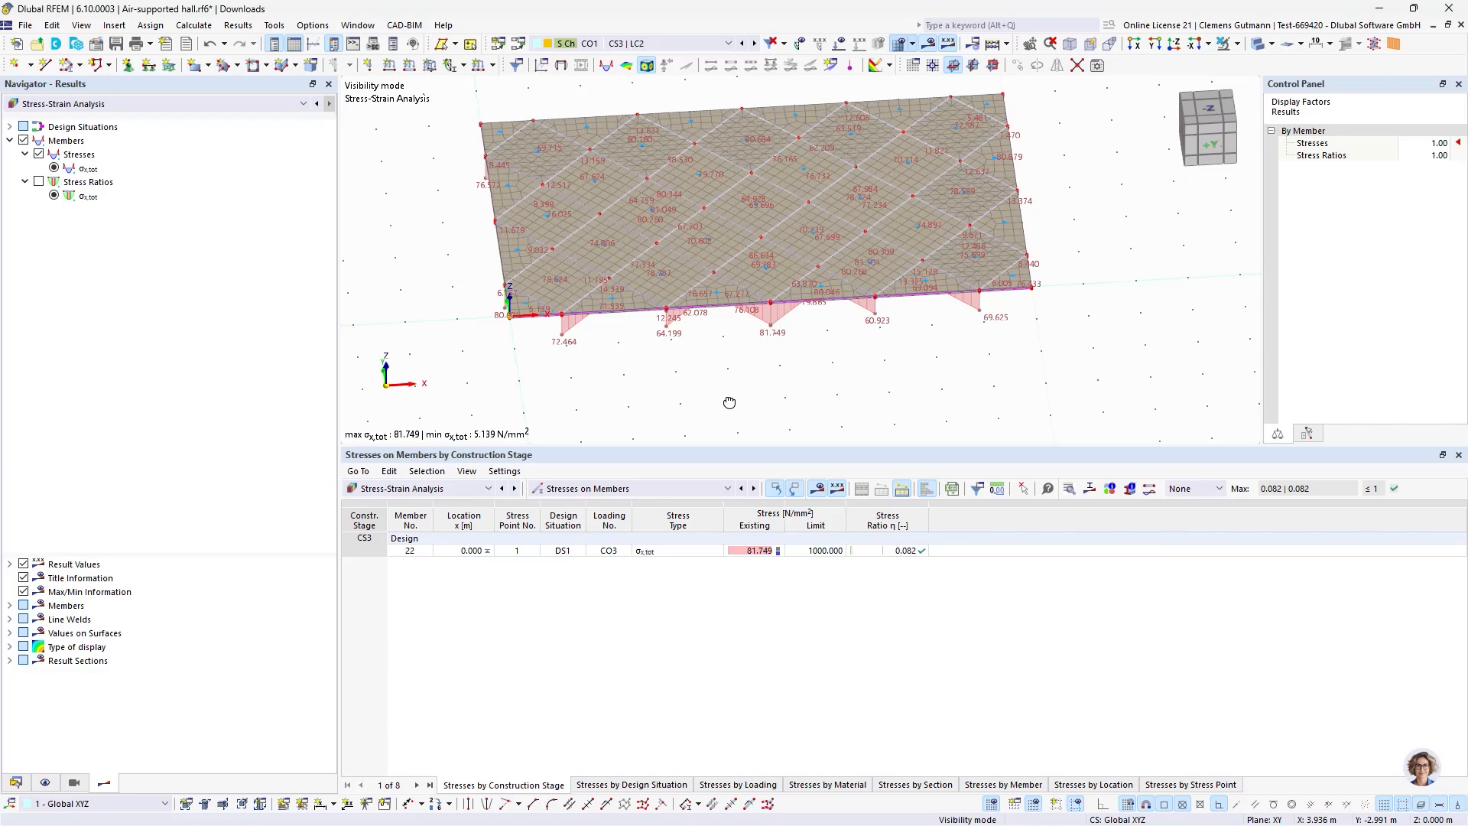
pyautogui.click(17, 782)
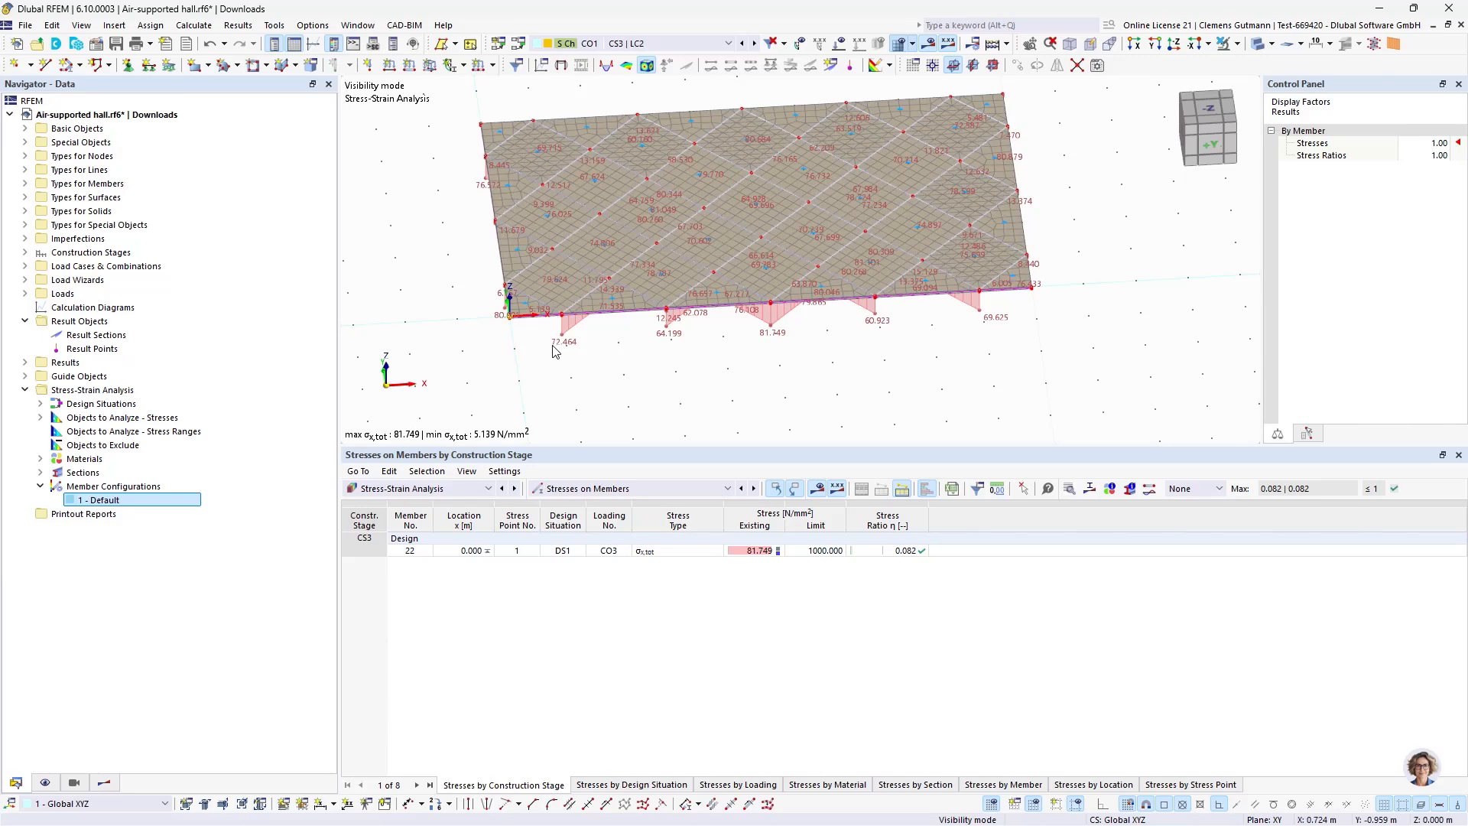
pyautogui.scroll(-1, 753, 371)
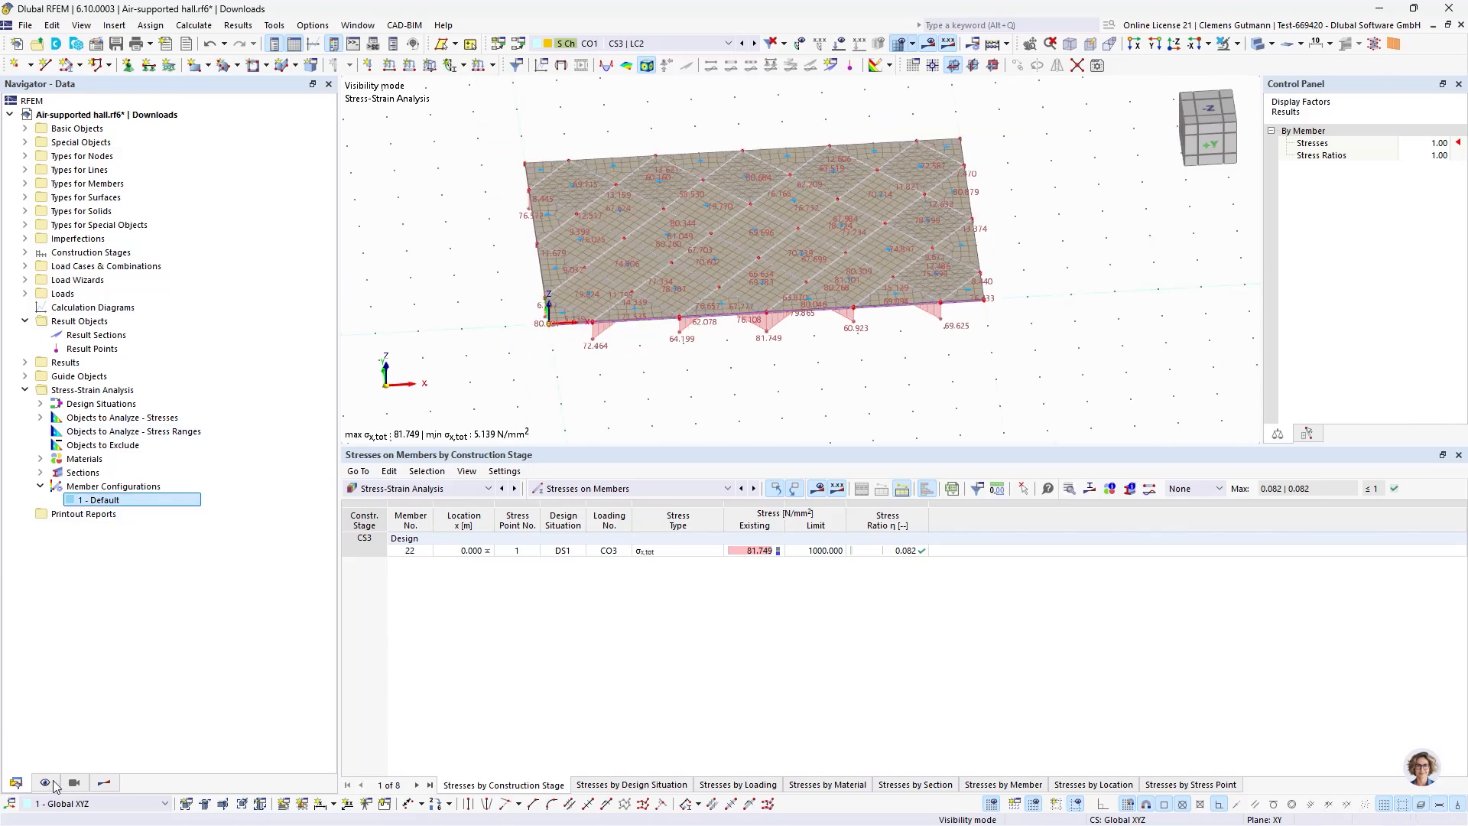
# Show the results of design situation DS1 - SLS - Characteristic and hide the solid and member results.
pyautogui.click(650, 44)
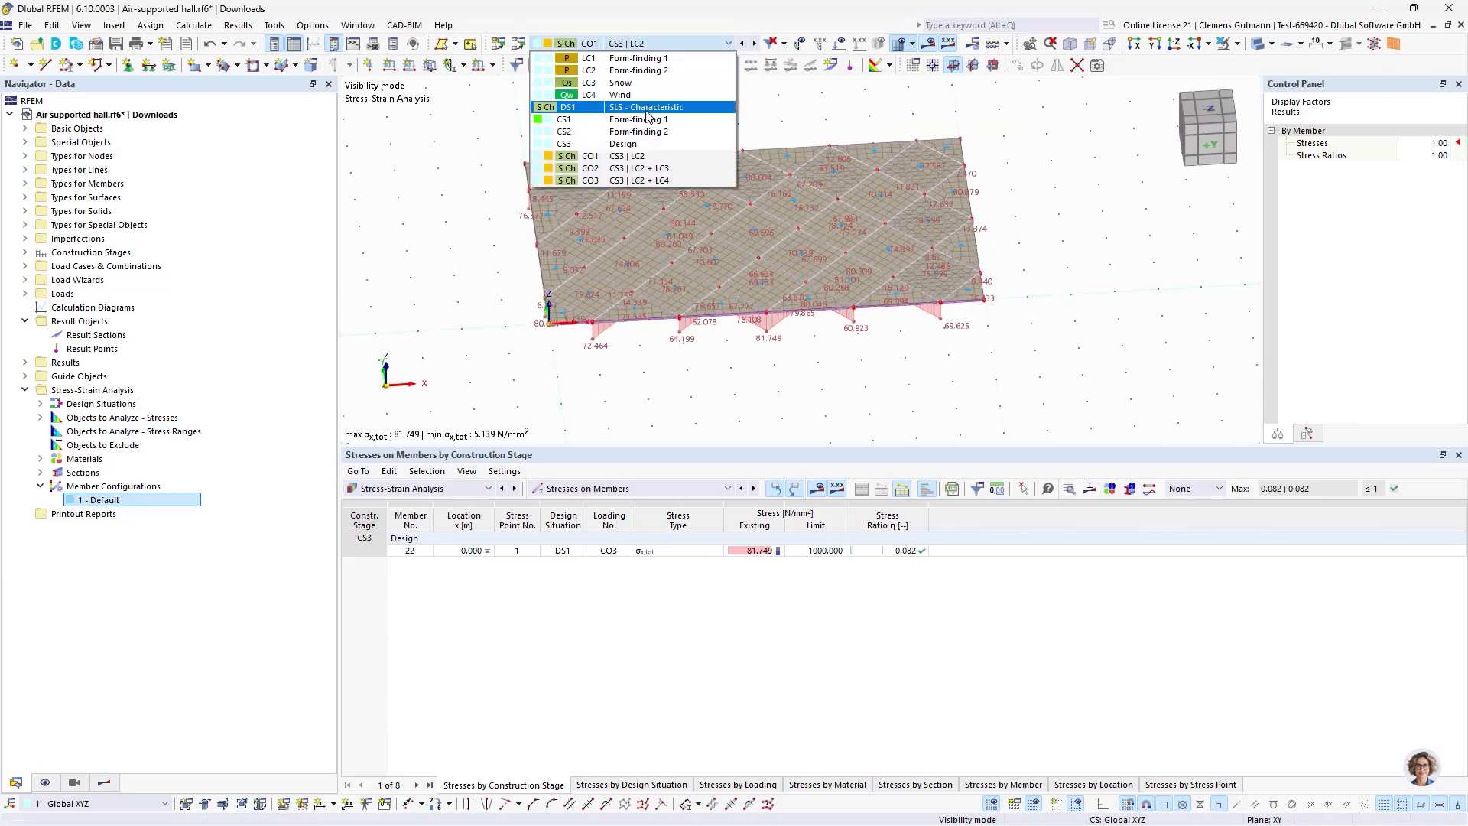
pyautogui.click(646, 107)
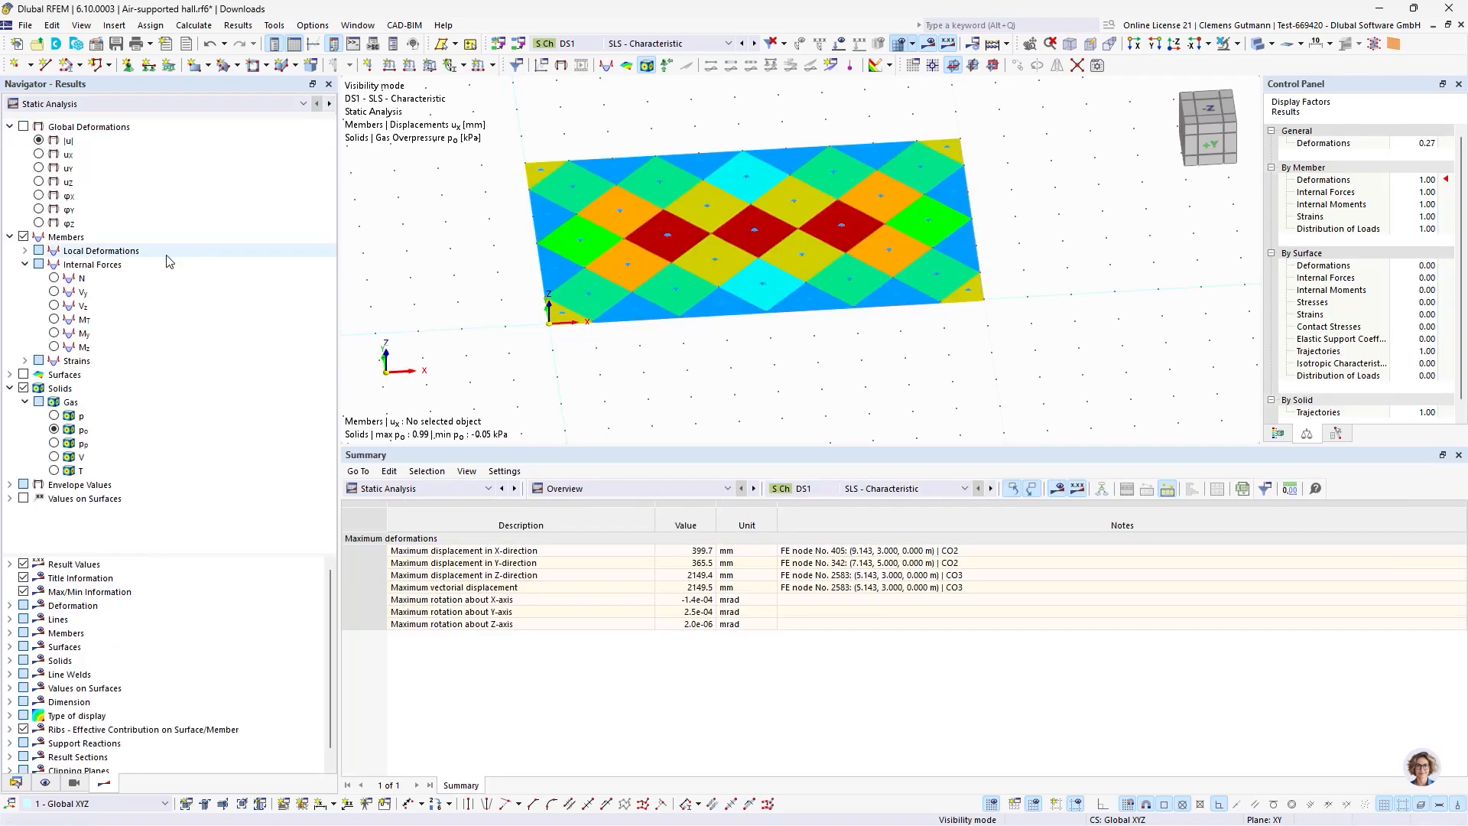
pyautogui.click(24, 387)
pyautogui.click(10, 374)
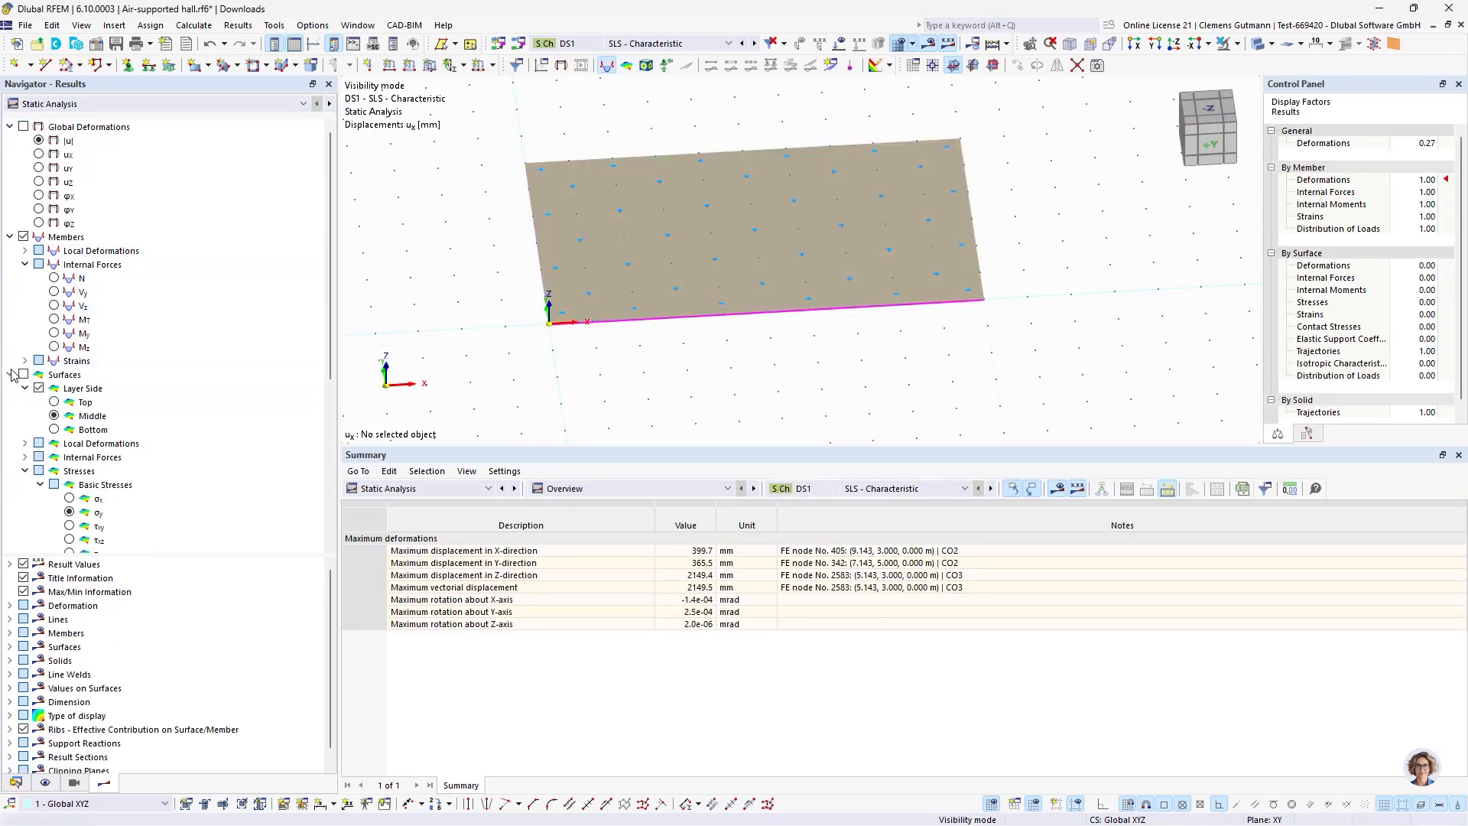
pyautogui.click(24, 236)
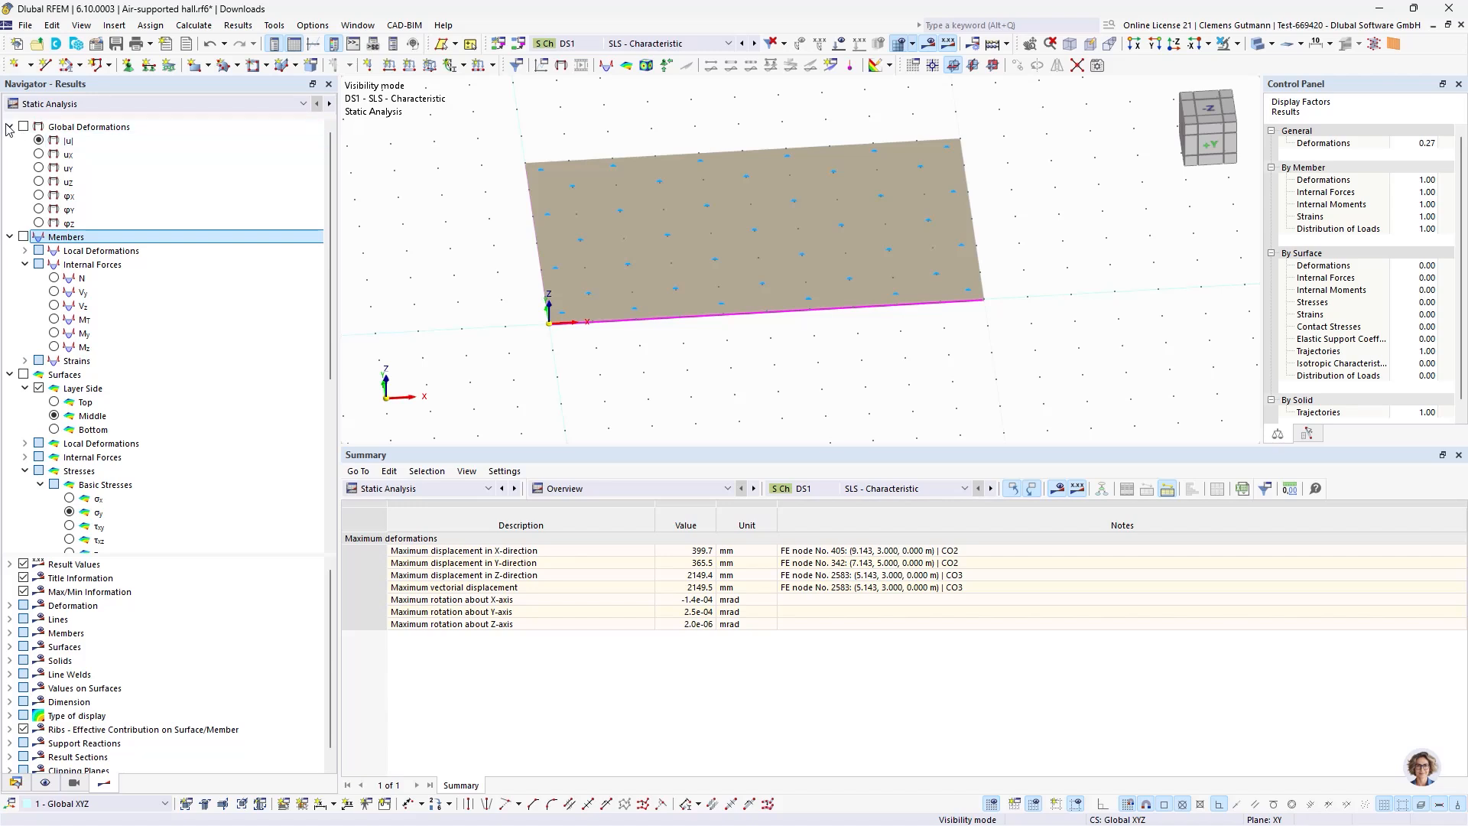
# Display the surfaces' basic stress σx at the middle layer for DS1 and leave visibility mode to show the whole model.
pyautogui.click(10, 127)
pyautogui.click(10, 140)
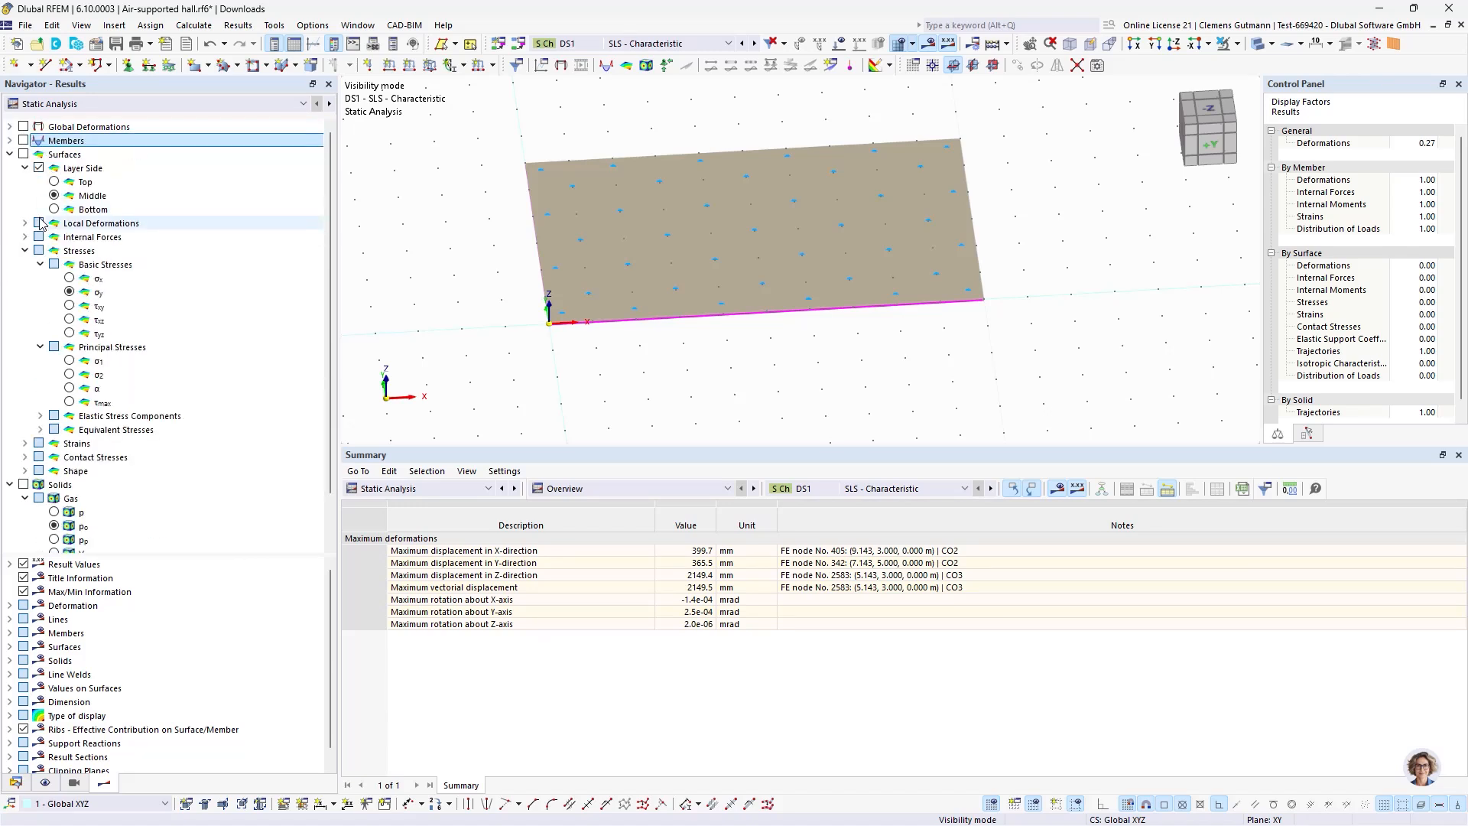
pyautogui.click(10, 484)
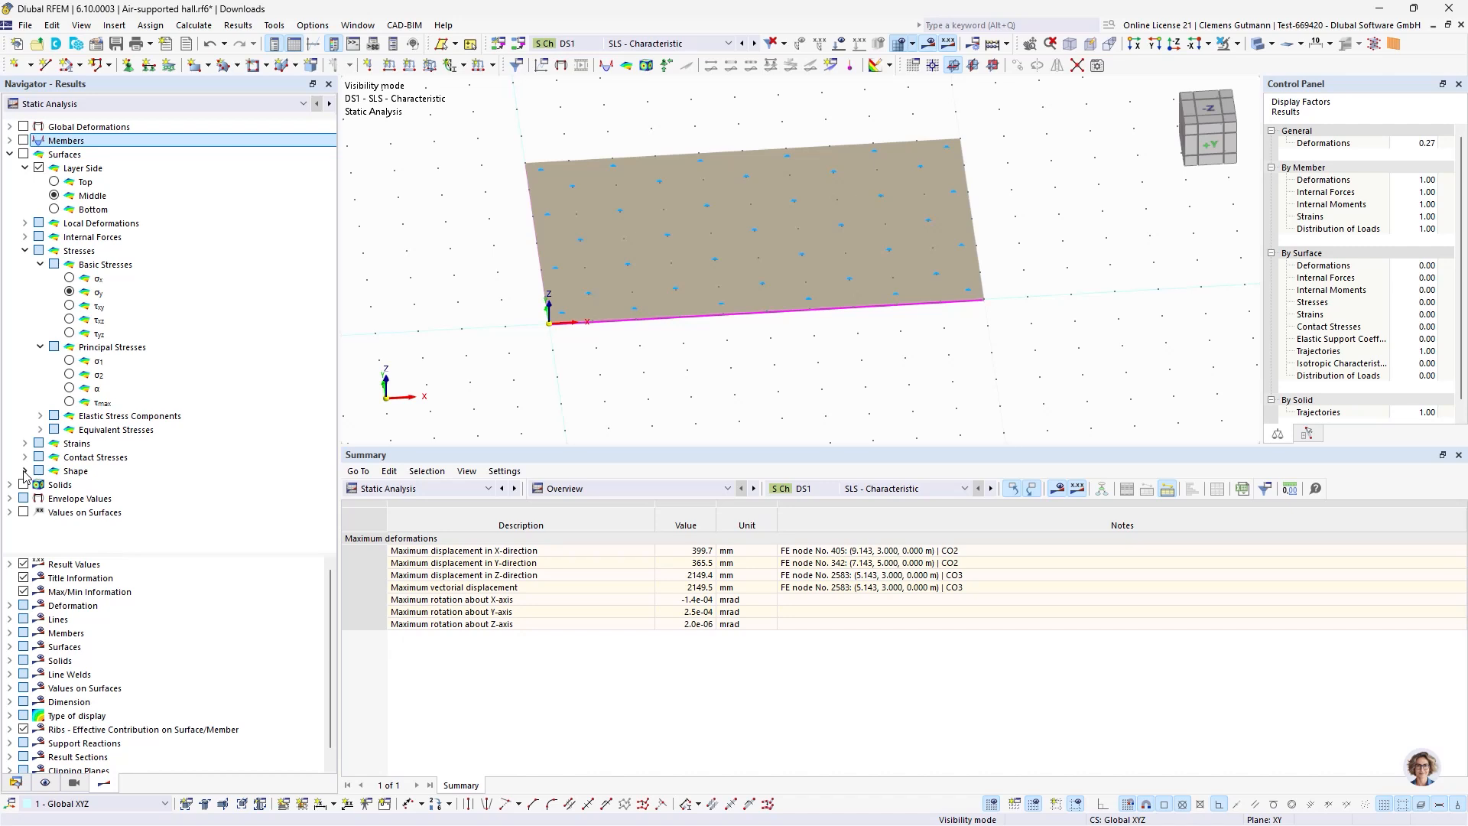
pyautogui.click(71, 279)
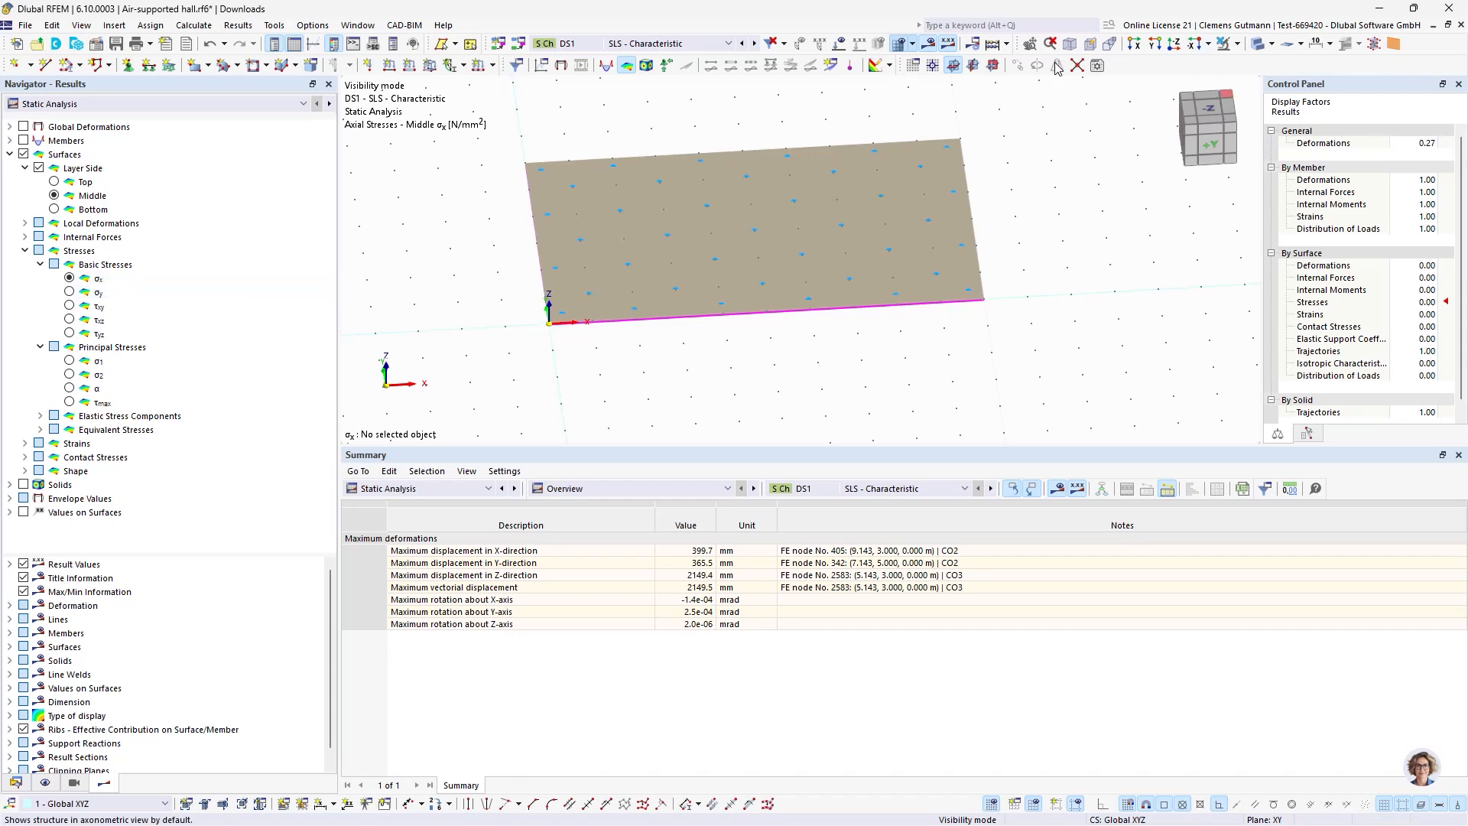
pyautogui.click(1221, 47)
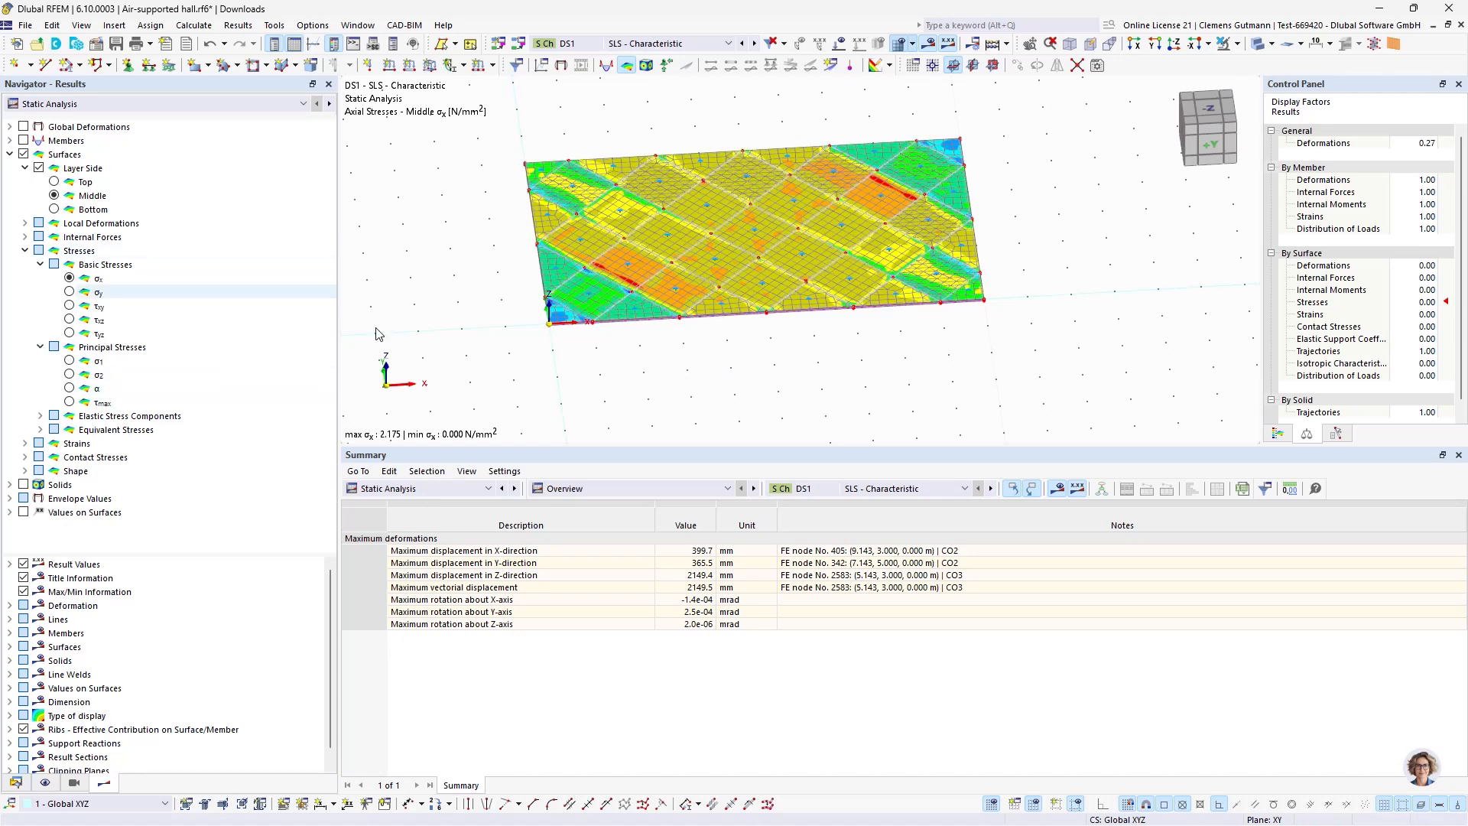
# Examine the surfaces' middle-layer σx stresses in plan view for DS1 and switch the results to load combination CO3 (CS3 | LC2 + LC4).
pyautogui.scroll(1, 696, 271)
pyautogui.scroll(2, 696, 271)
pyautogui.scroll(-2, 527, 416)
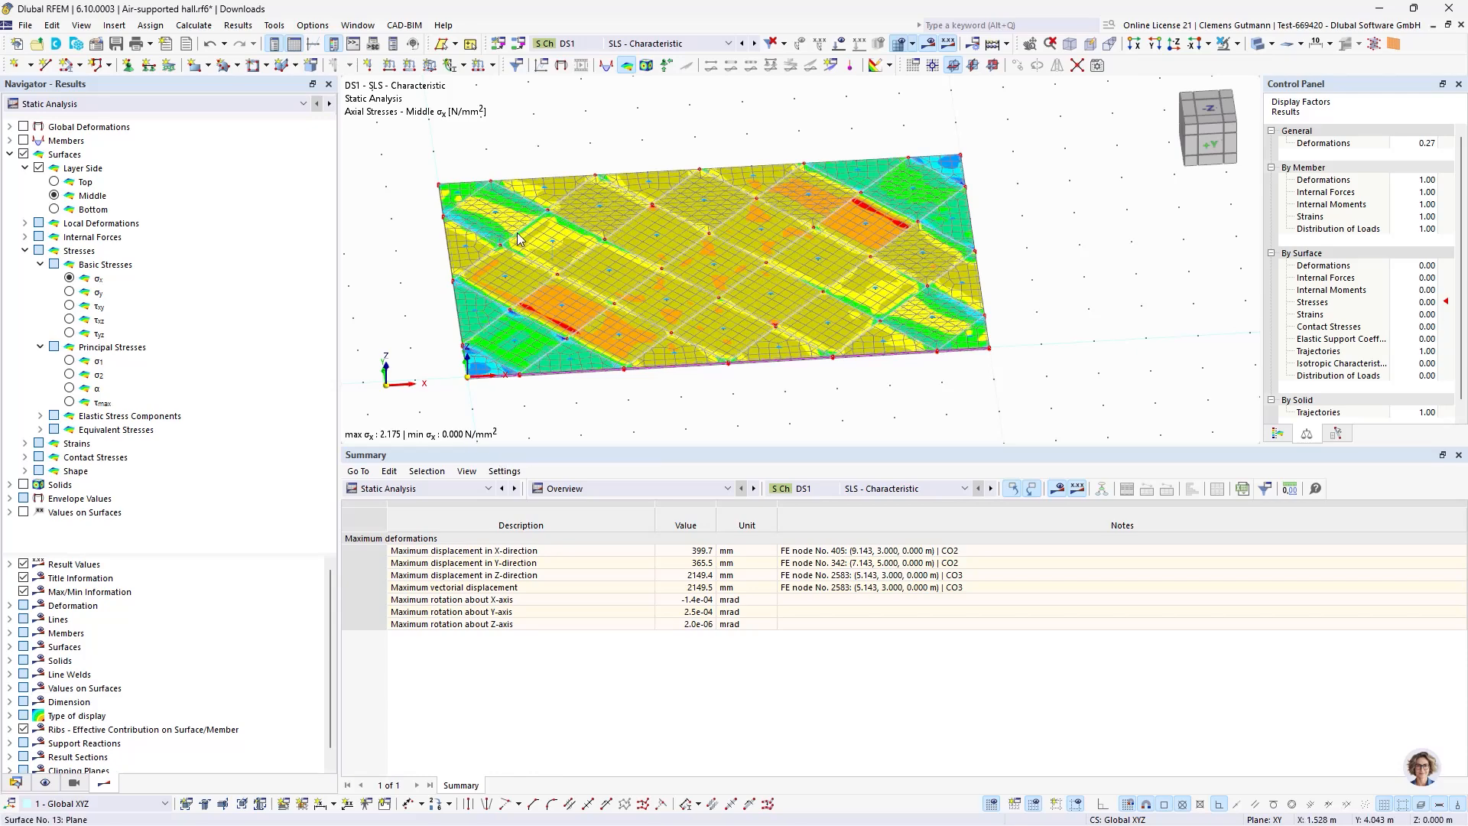
pyautogui.moveTo(676, 418)
pyautogui.keyDown('ctrl'); pyautogui.mouseDown(button='middle')
pyautogui.moveTo(626, 409)
pyautogui.moveTo(659, 410)
pyautogui.mouseUp(button='middle'); pyautogui.keyUp('ctrl')
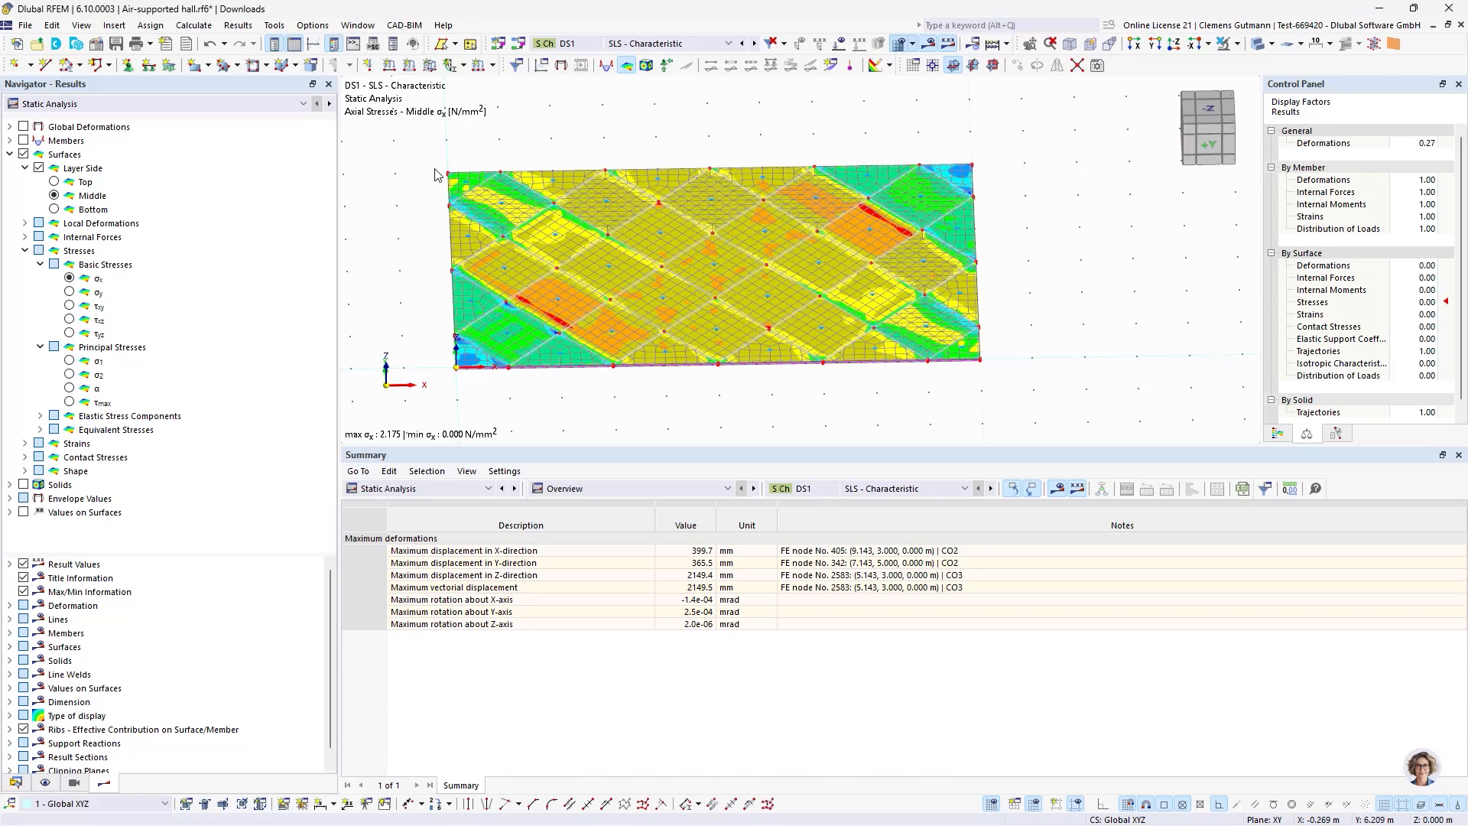
pyautogui.keyDown('ctrl'); pyautogui.moveTo(425, 194); pyautogui.dragTo(420, 196, button='middle'); pyautogui.keyUp('ctrl')
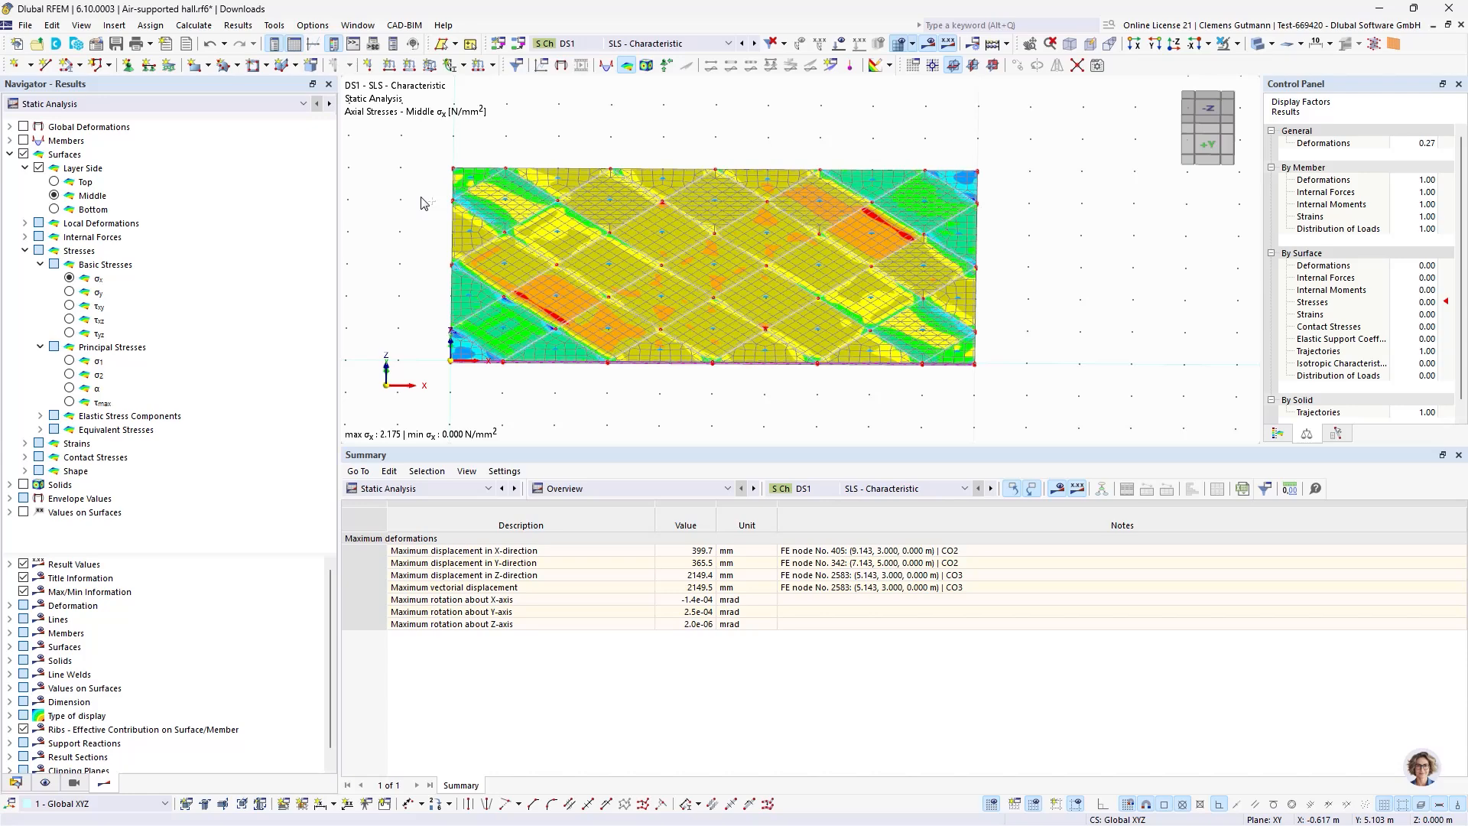
pyautogui.click(627, 44)
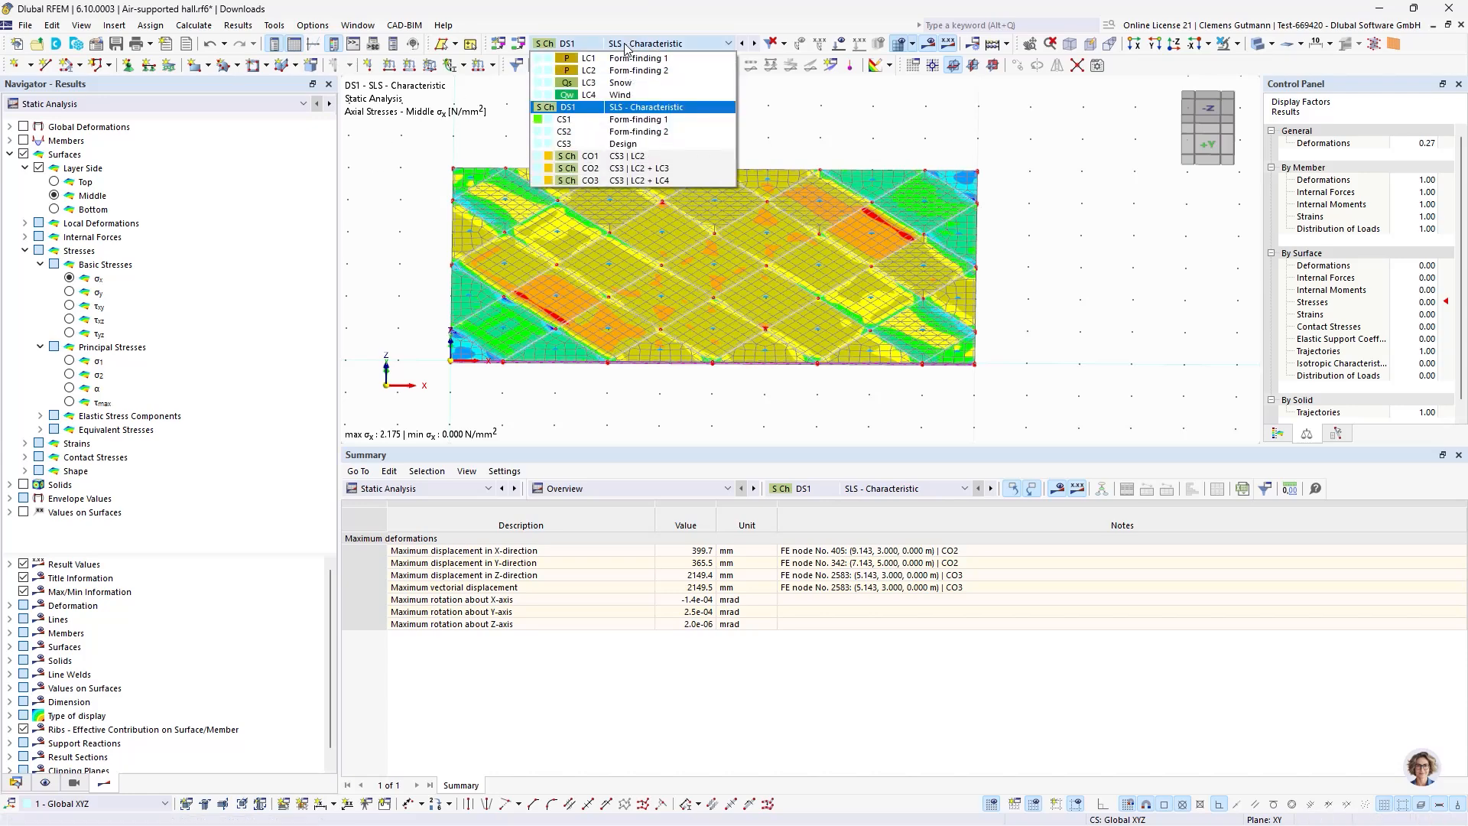
pyautogui.click(657, 169)
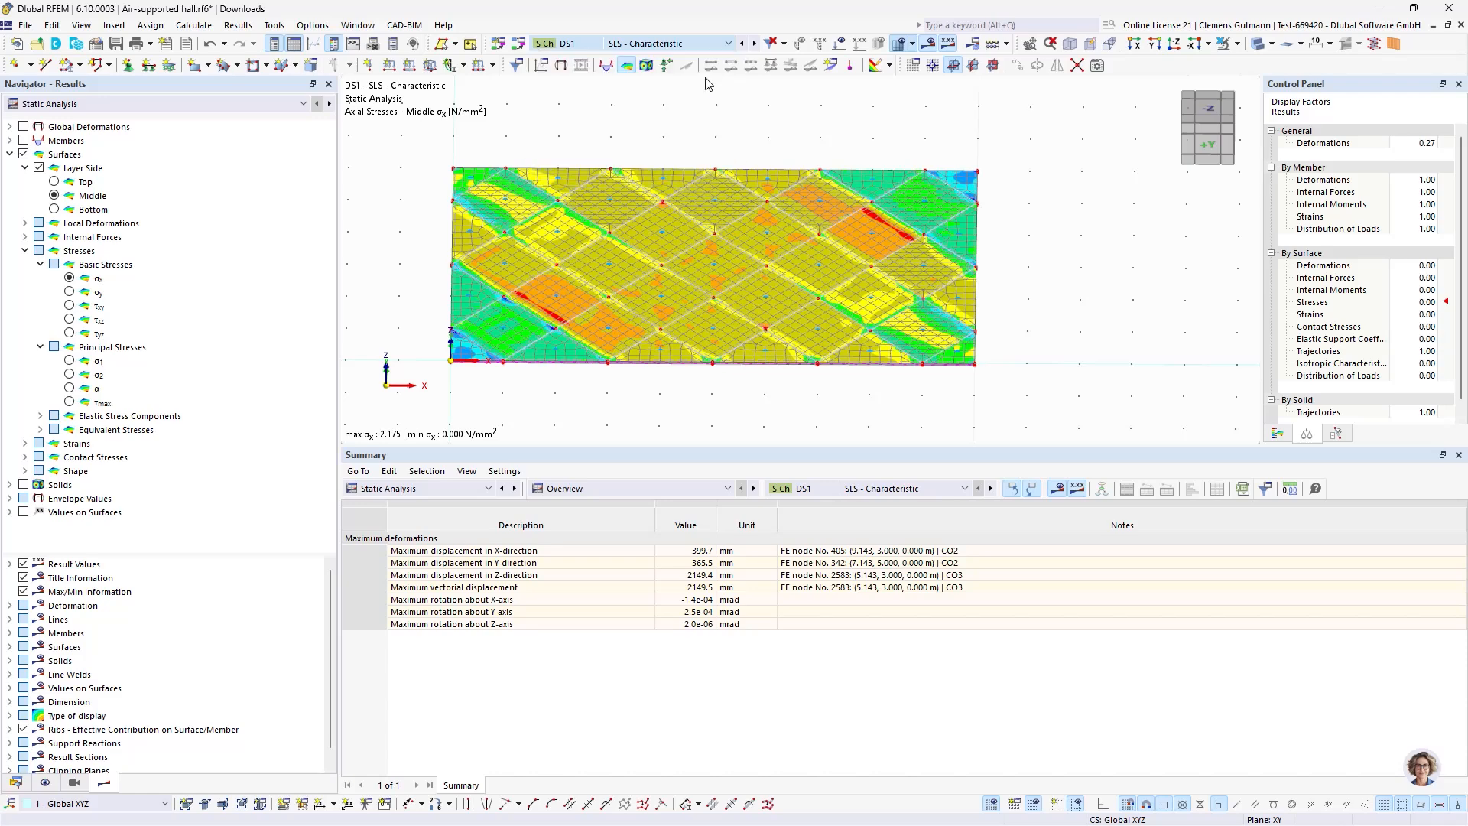
pyautogui.click(754, 44)
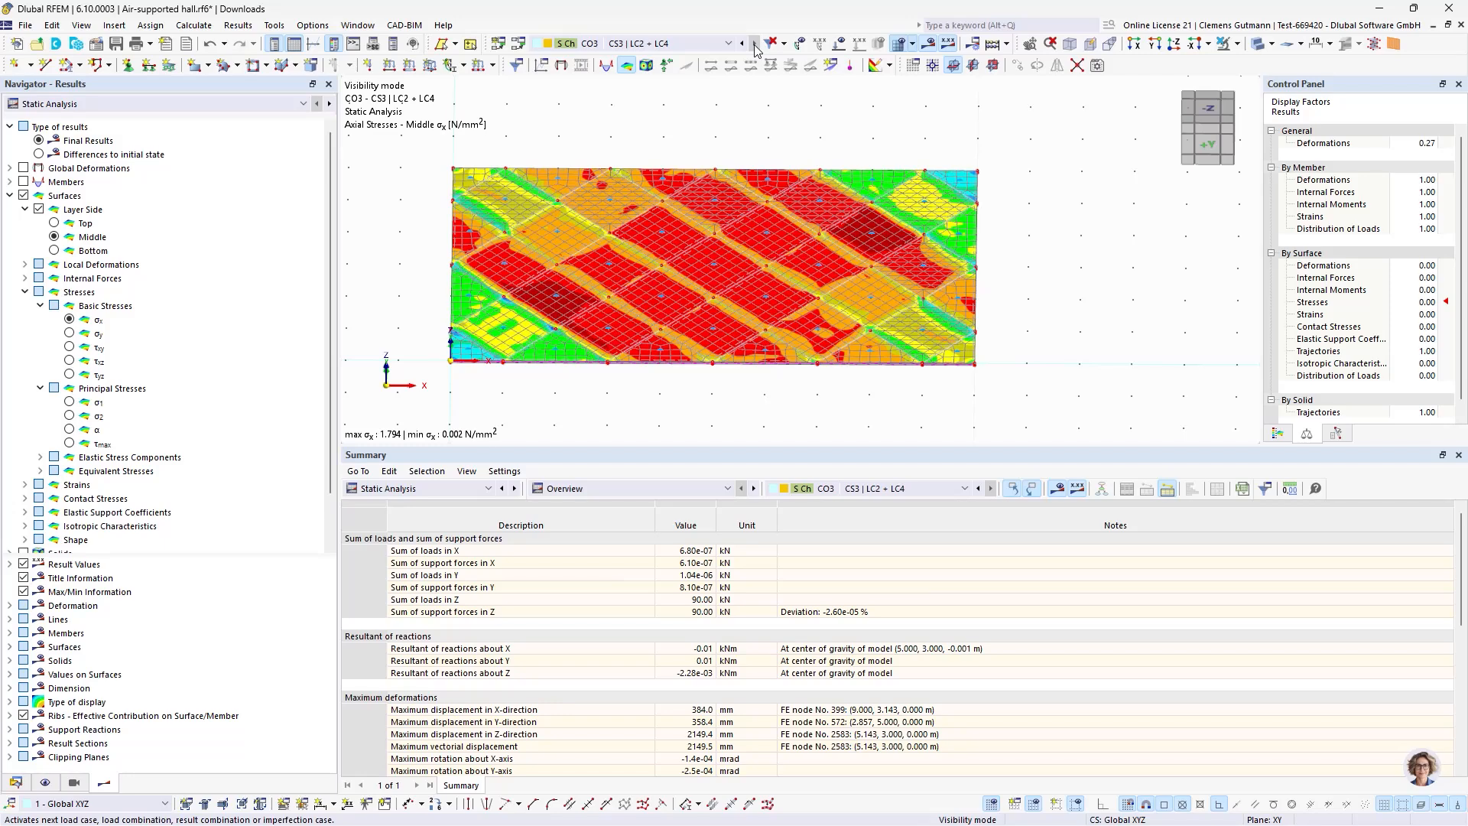